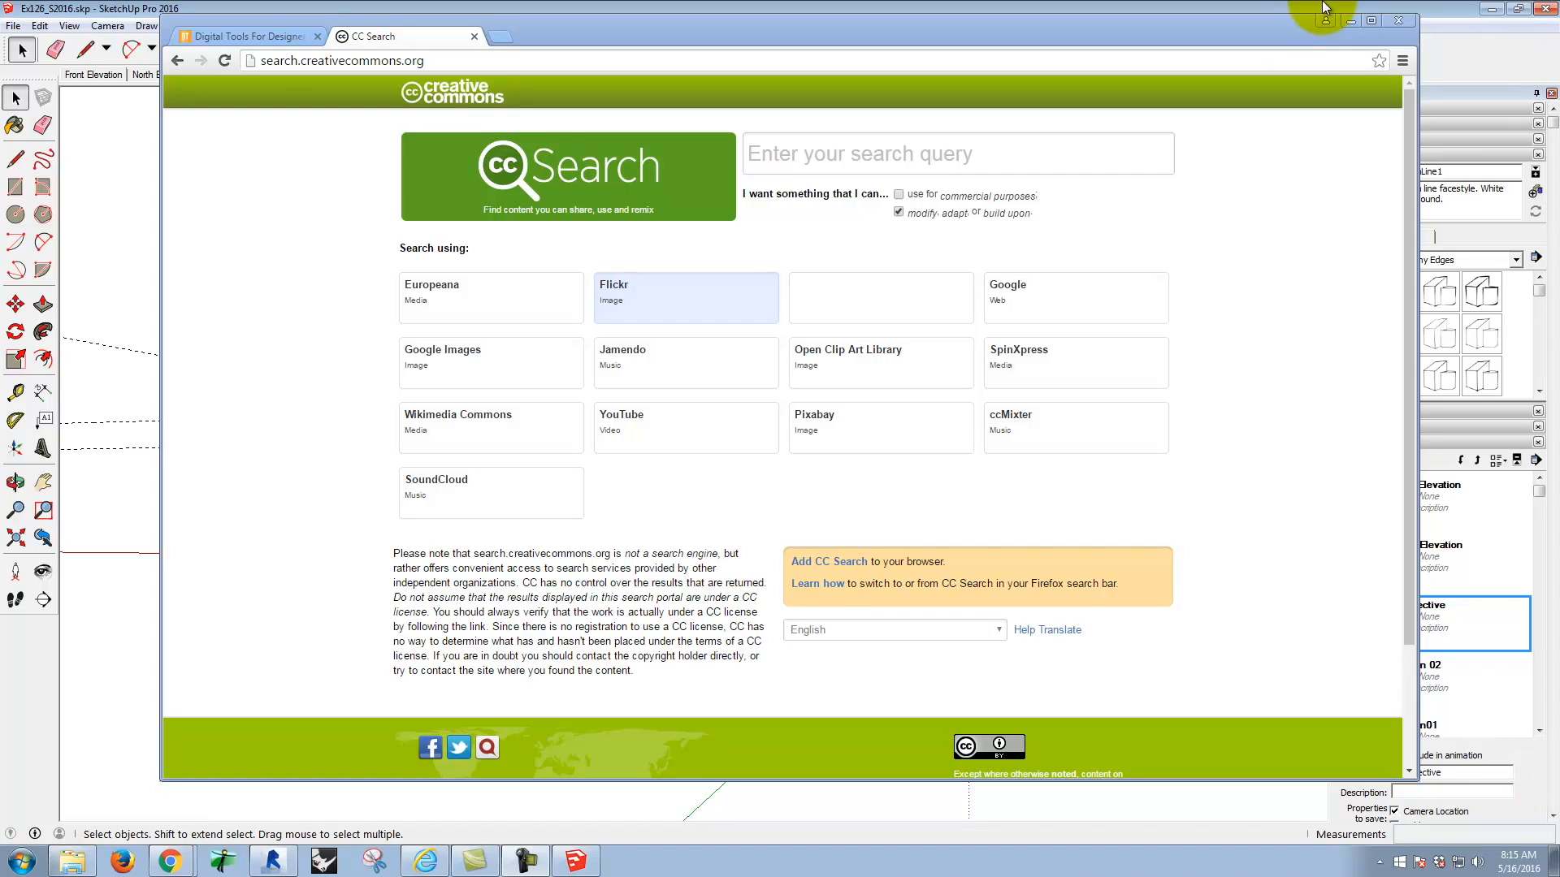
Step: Switch to SketchUp and turn on shadows for the house model in a raised perspective view
click(1409, 19)
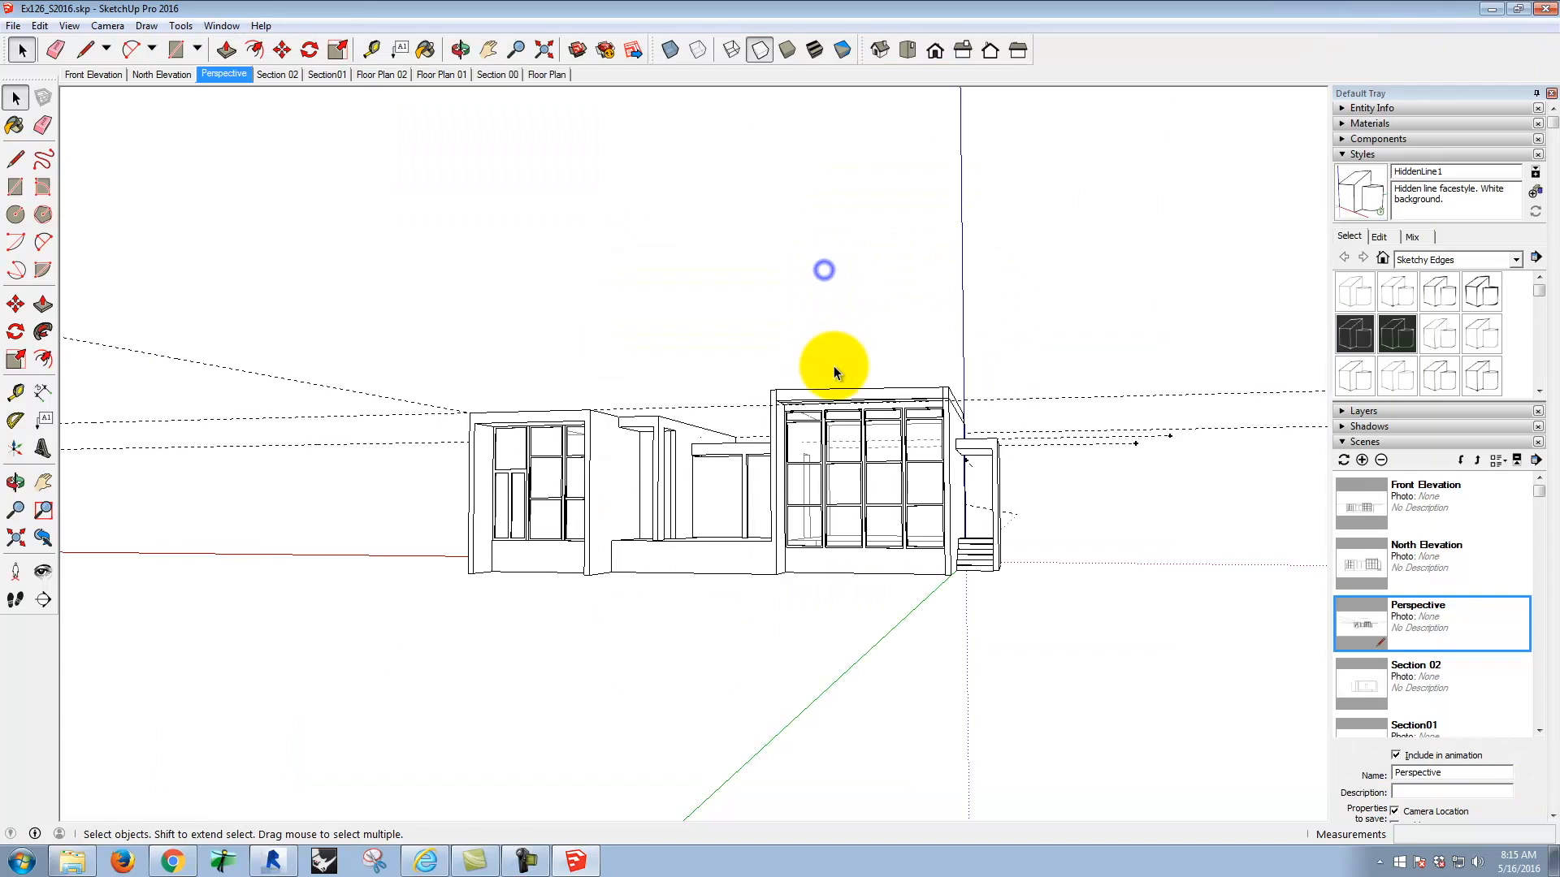
key(o)
drag(792, 330, 825, 515)
key(space)
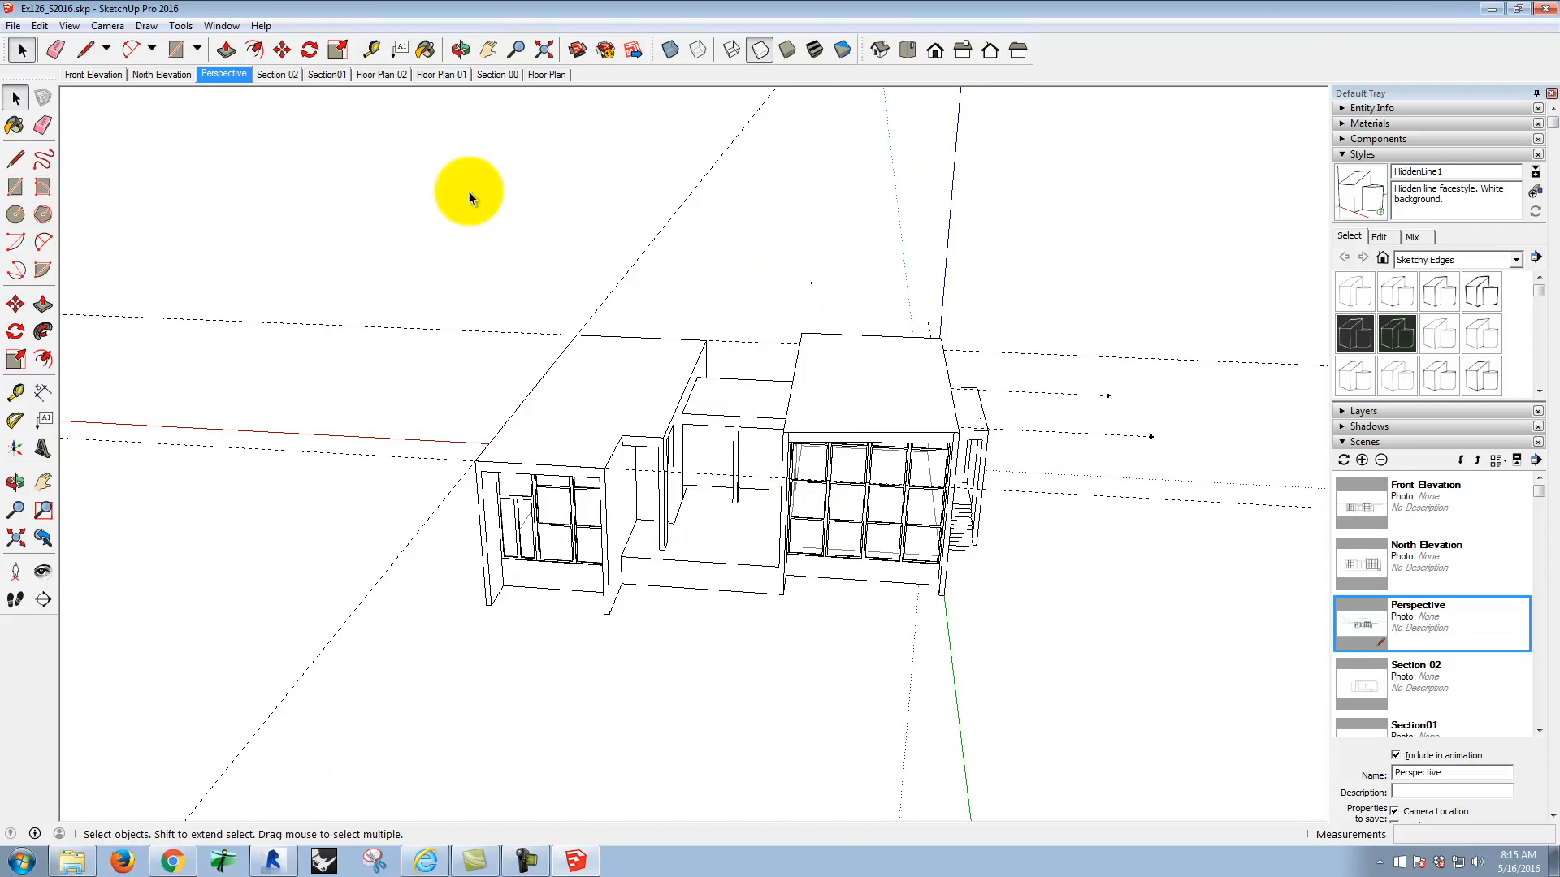
click(39, 27)
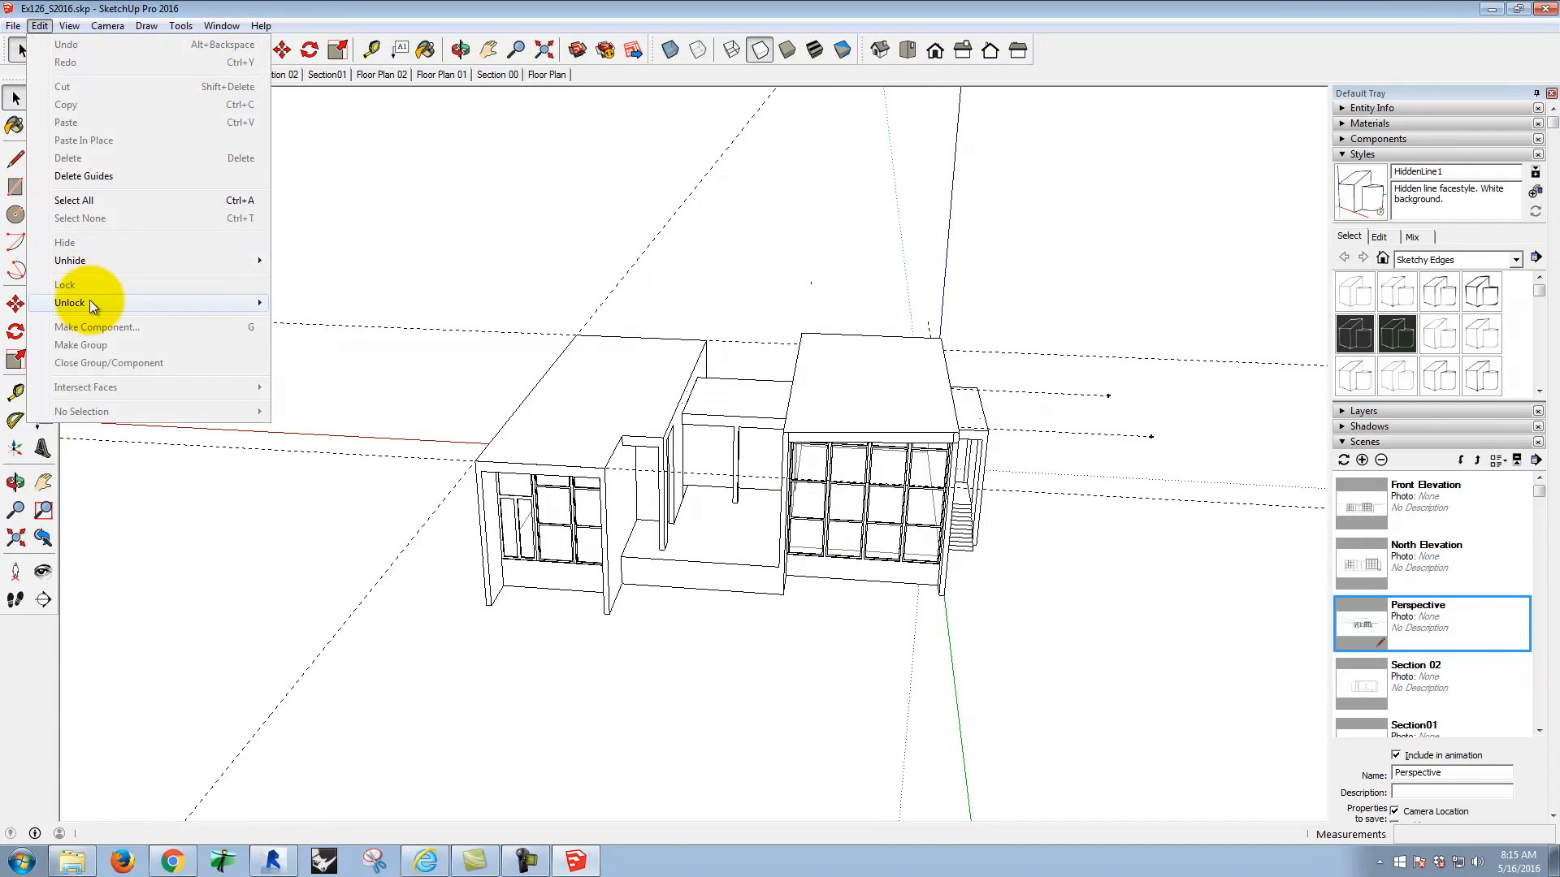
mouse_move(61, 29)
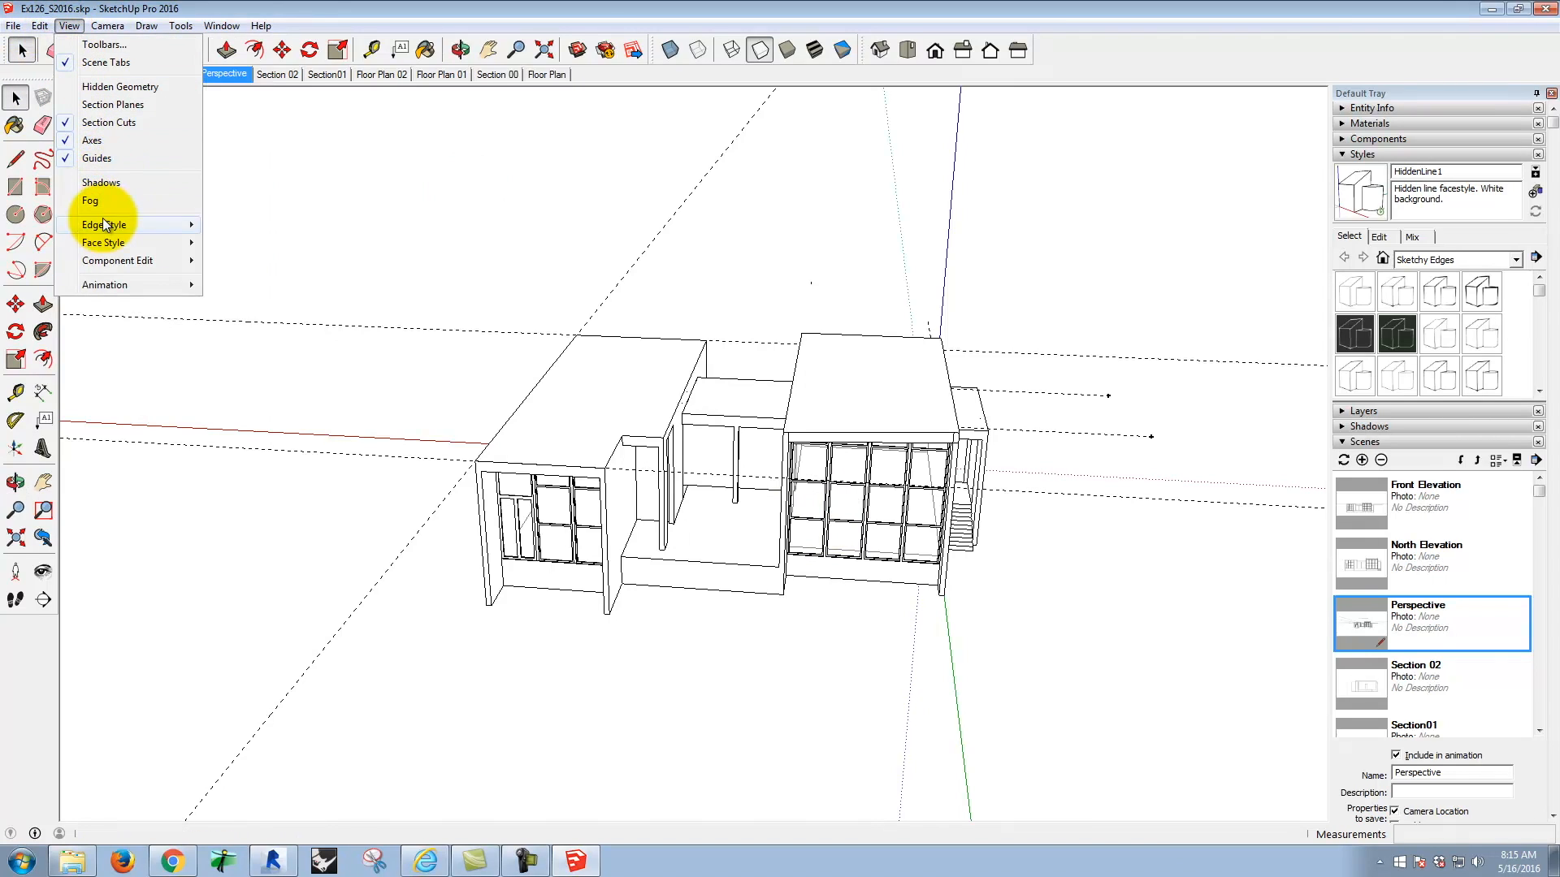
click(102, 183)
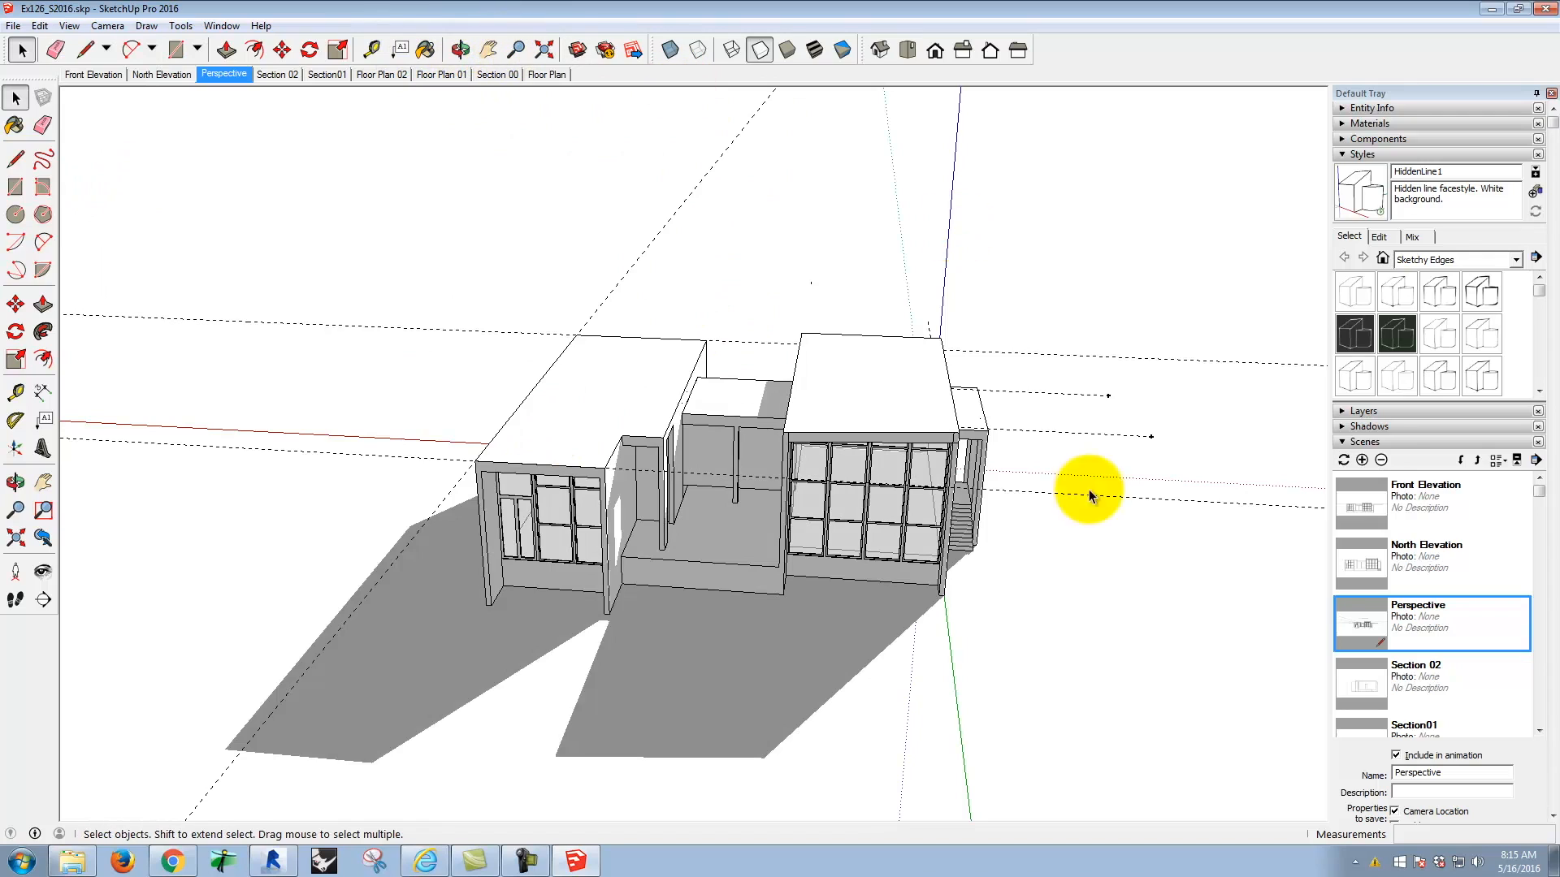
Step: Open the shadow settings and set the time of day to 01:05 PM
click(1436, 441)
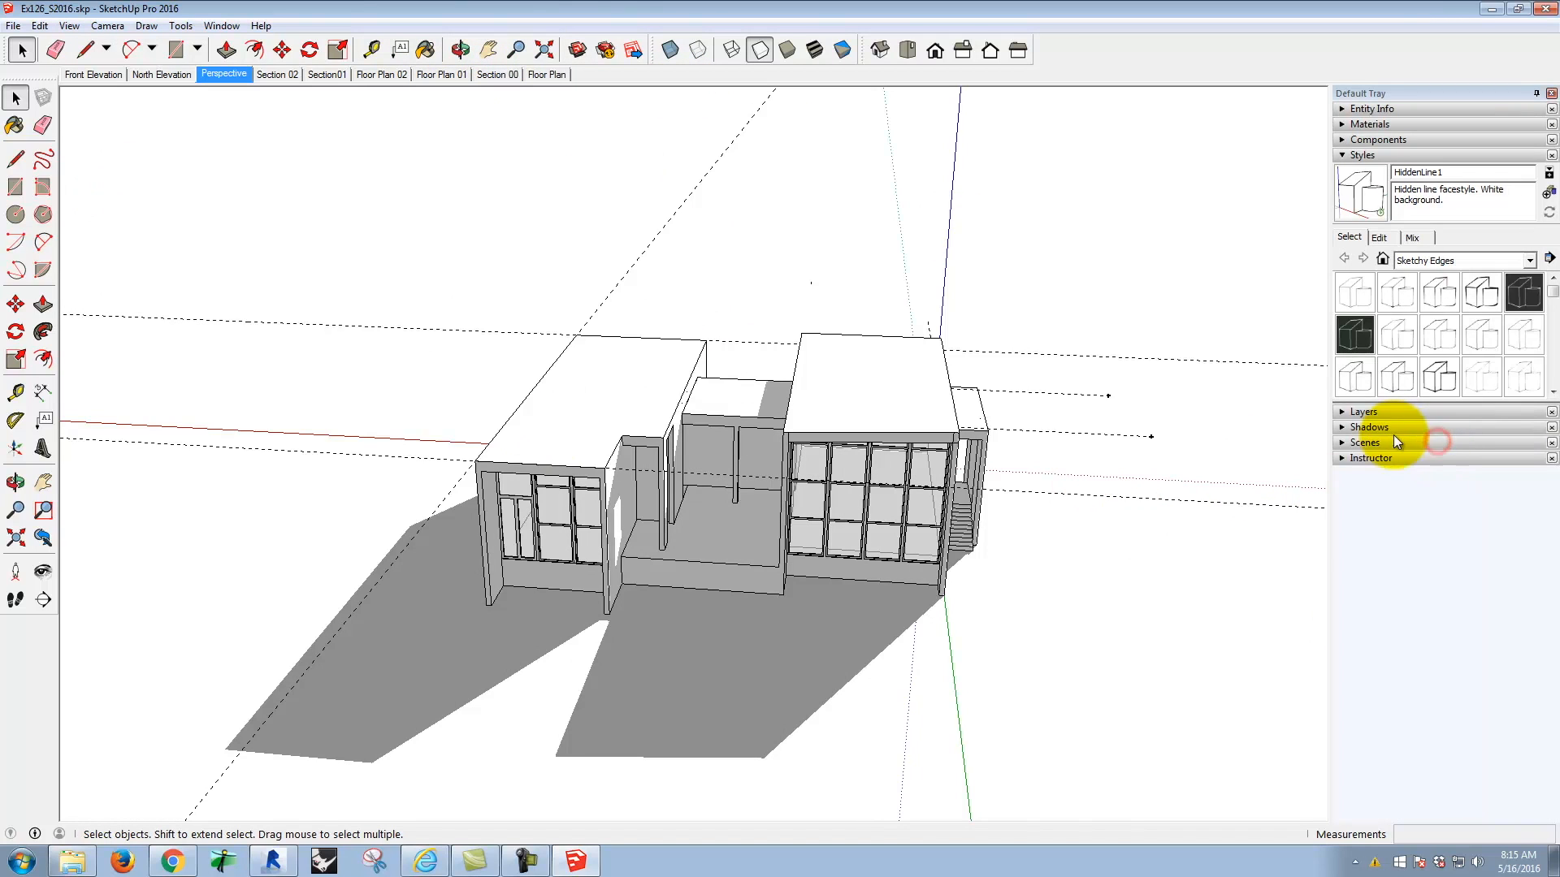
click(1377, 425)
drag(1409, 467, 1424, 467)
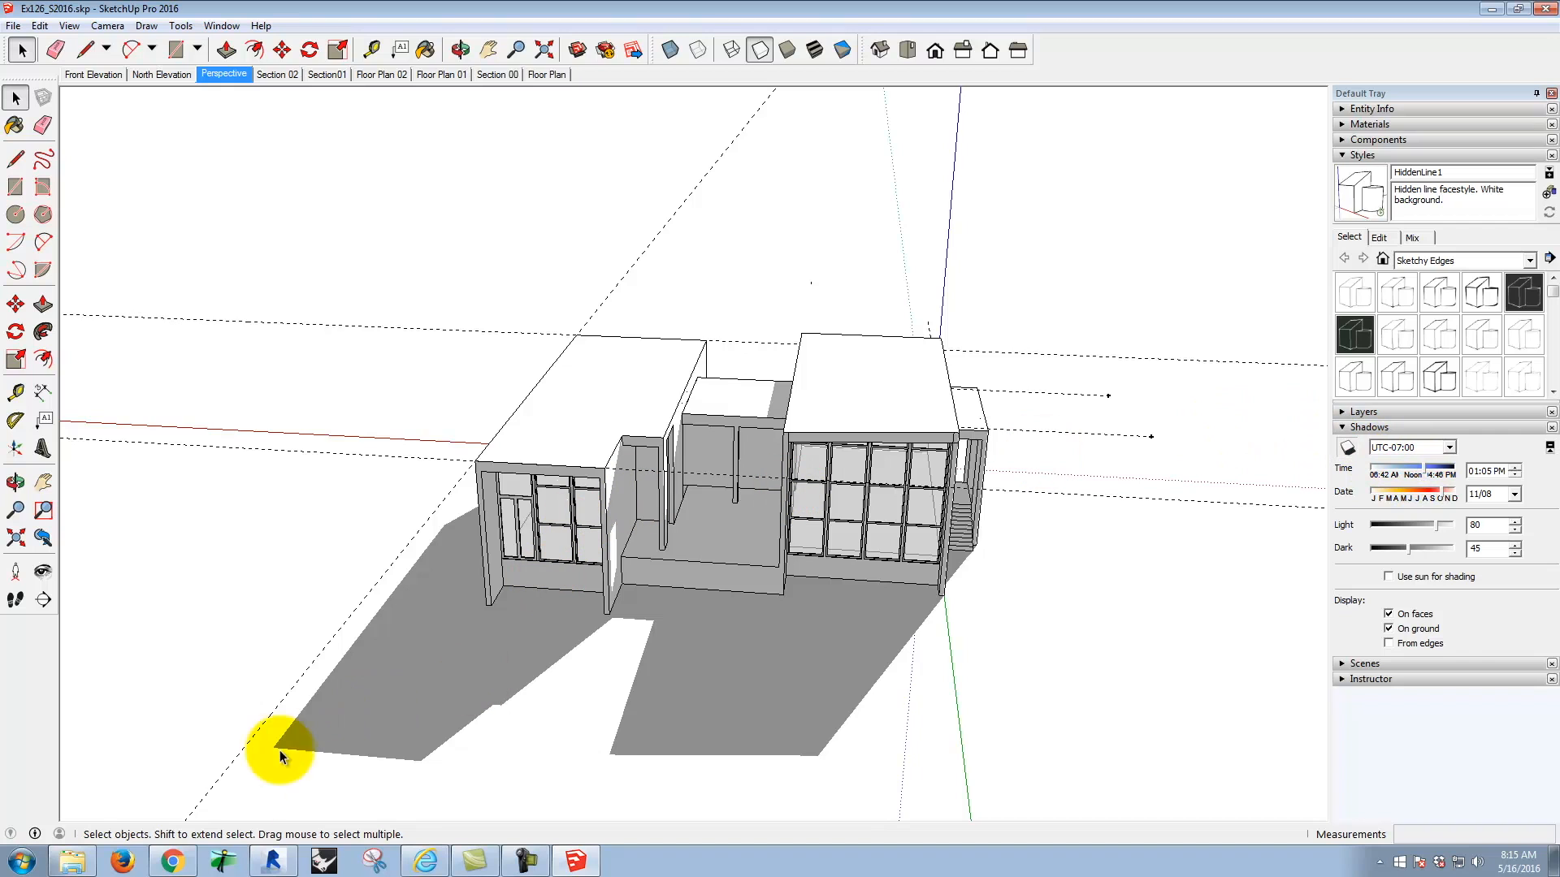
click(194, 862)
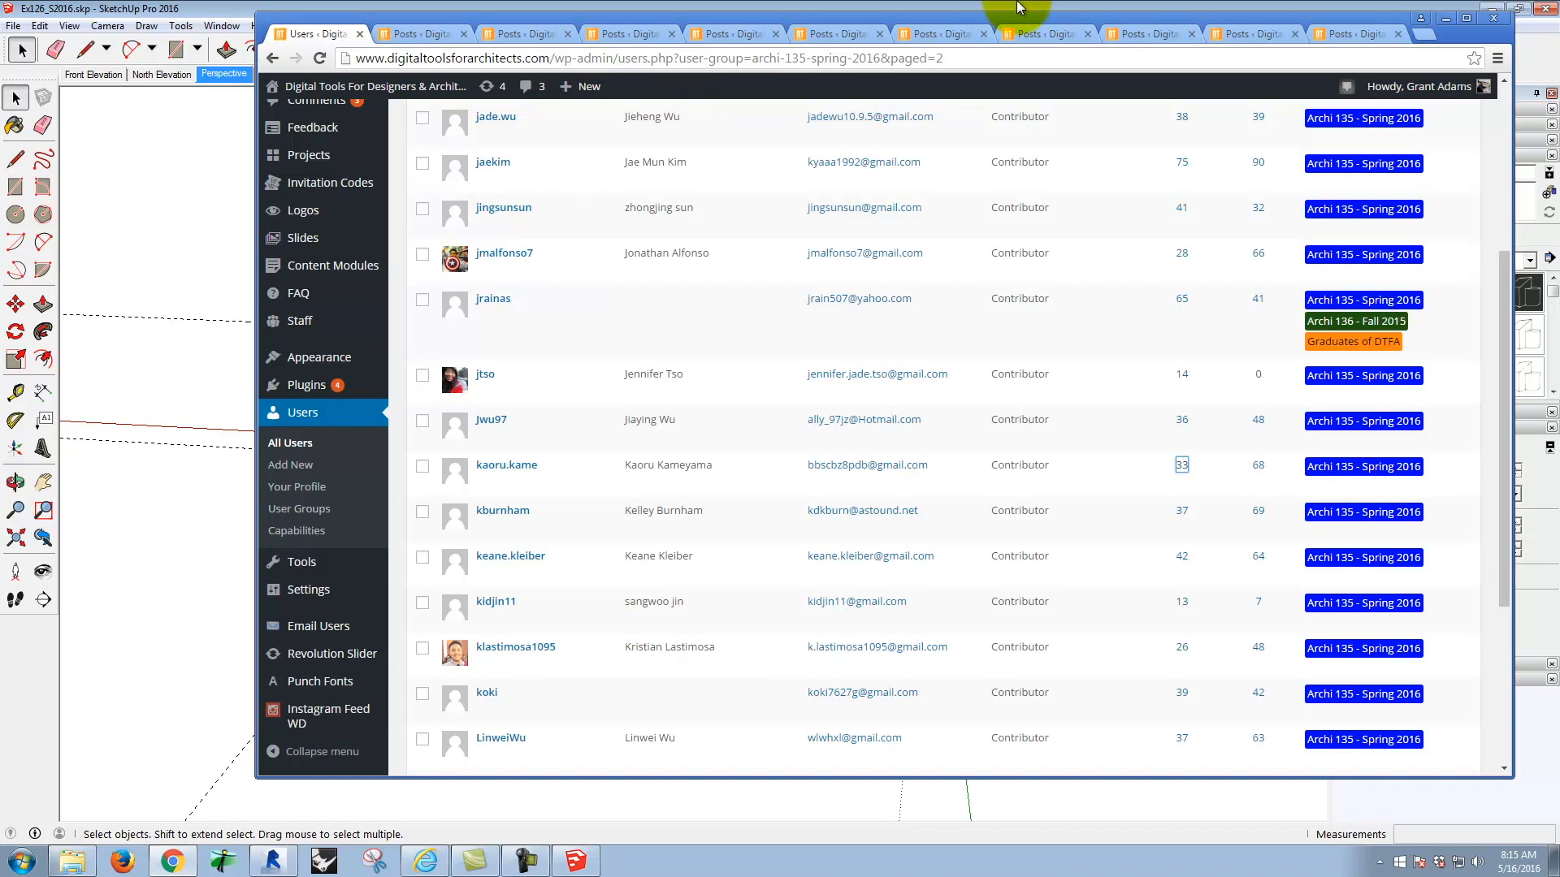
click(1446, 18)
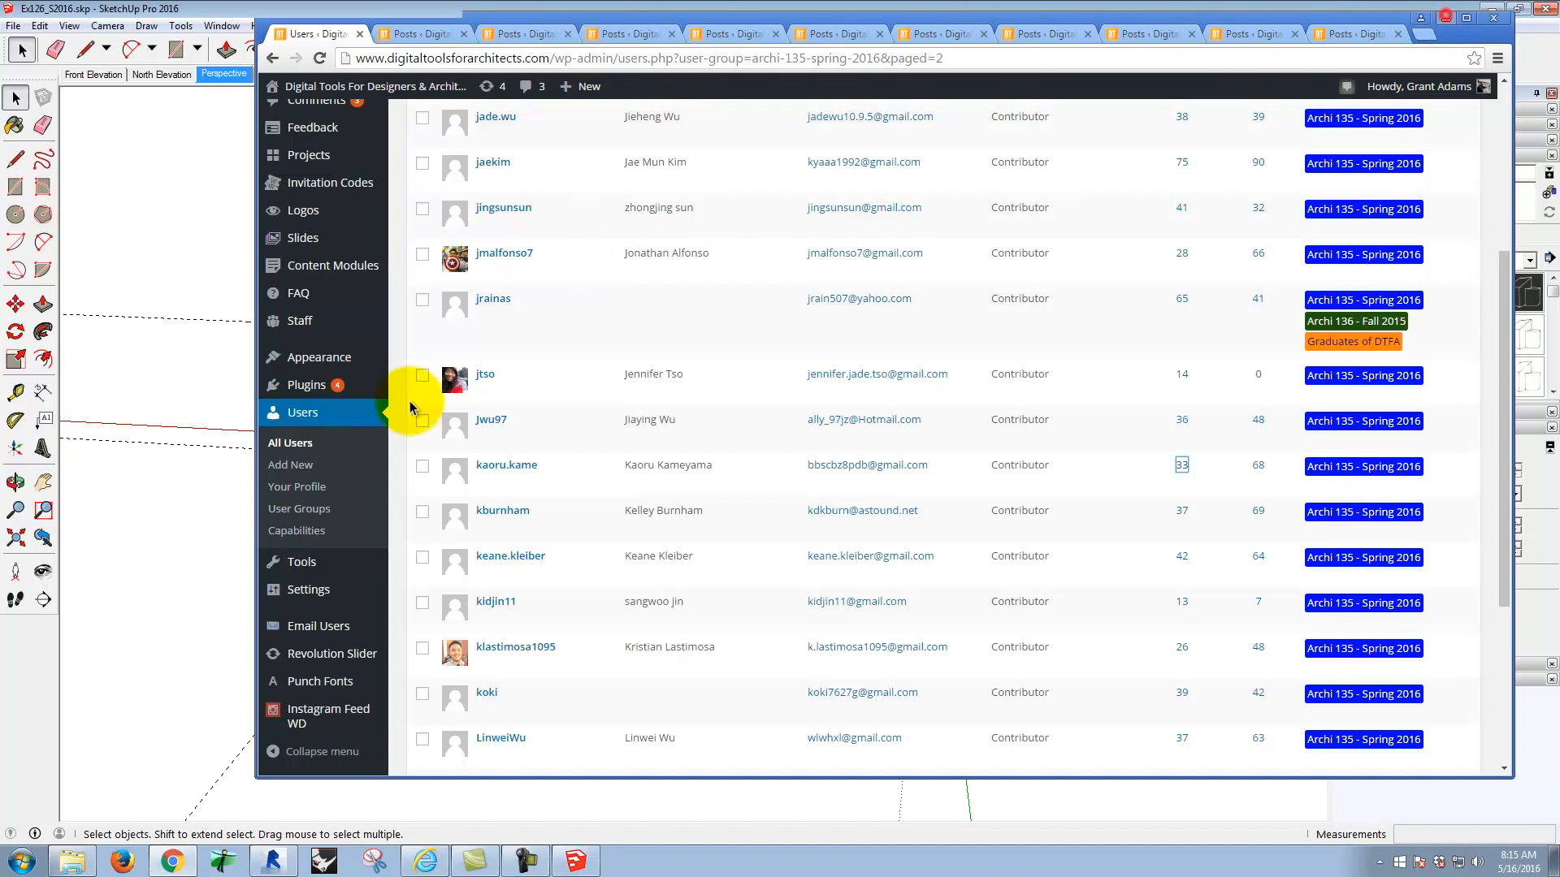
click(172, 861)
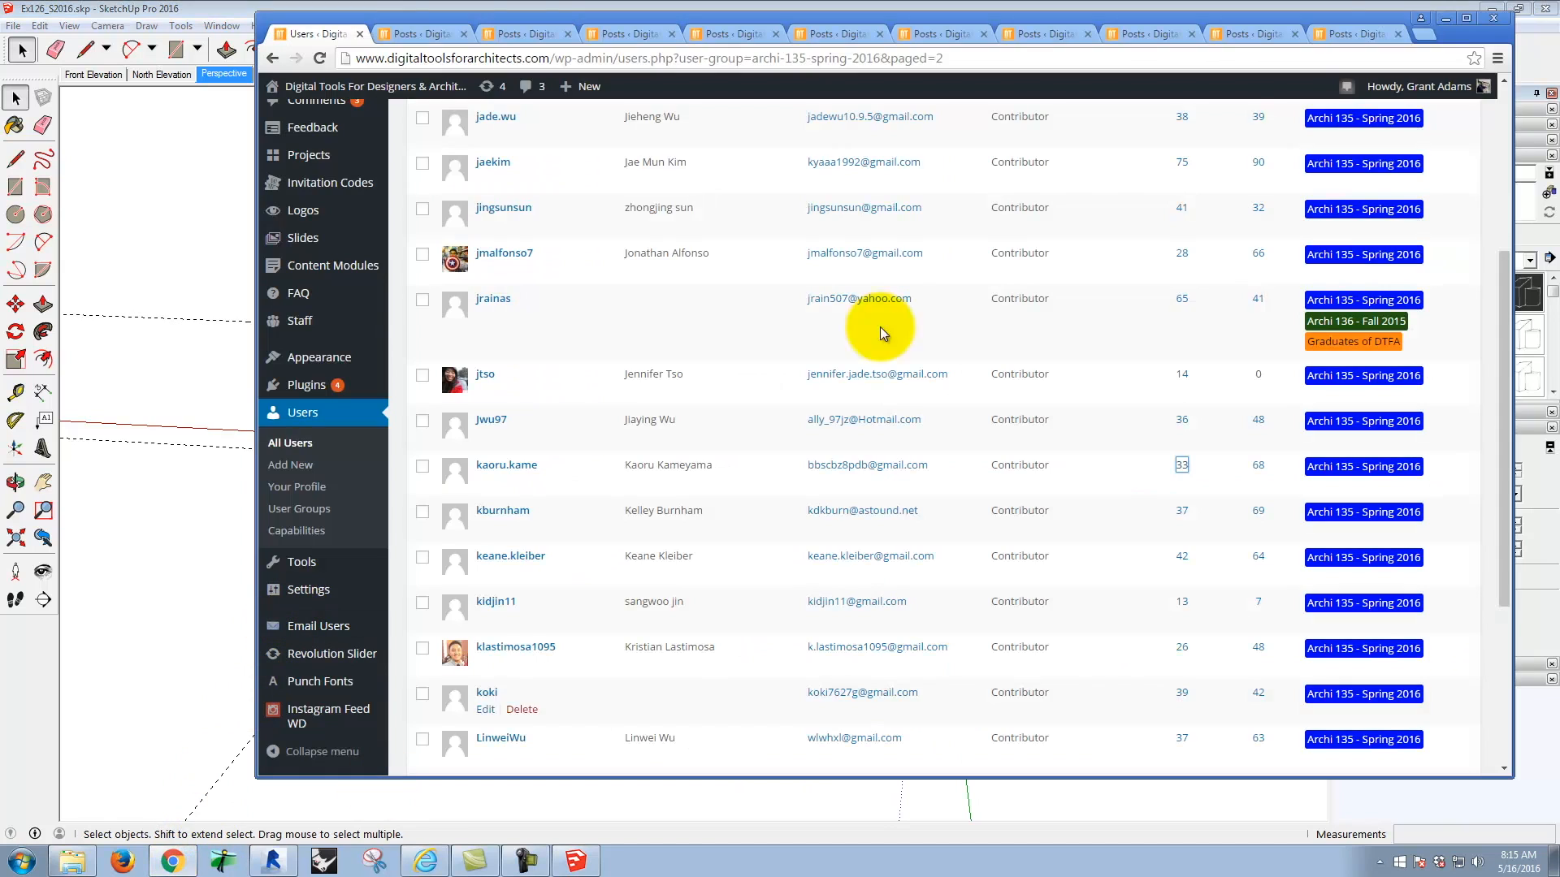
click(1445, 18)
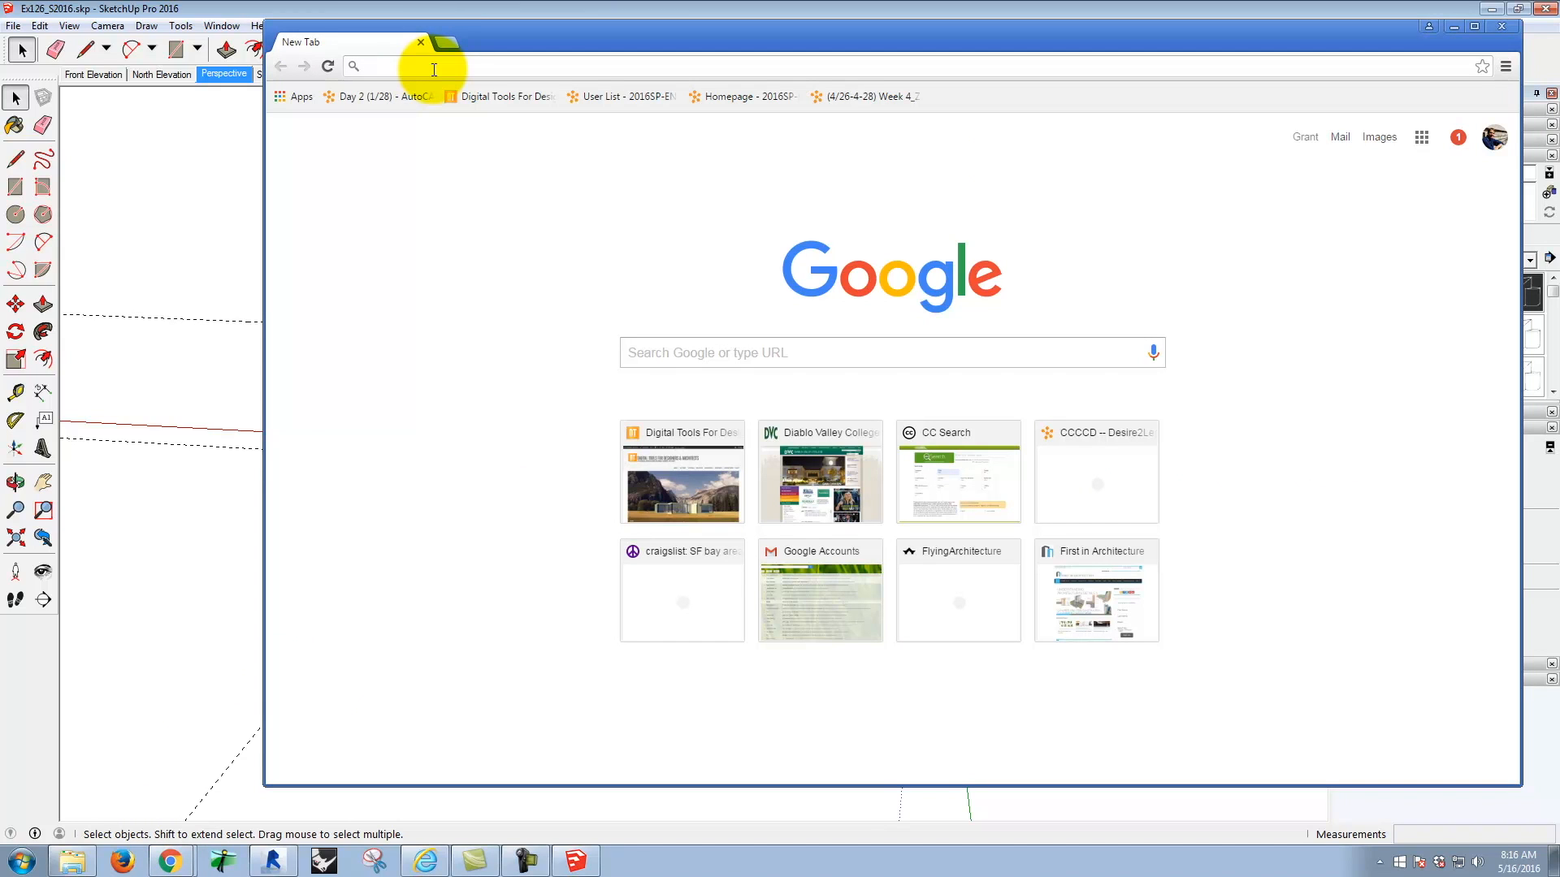
Step: Open the Creative Commons search site, search.creativecommons.org, in the Chrome browser
click(490, 94)
click(555, 62)
text(search.creativecommons.org)
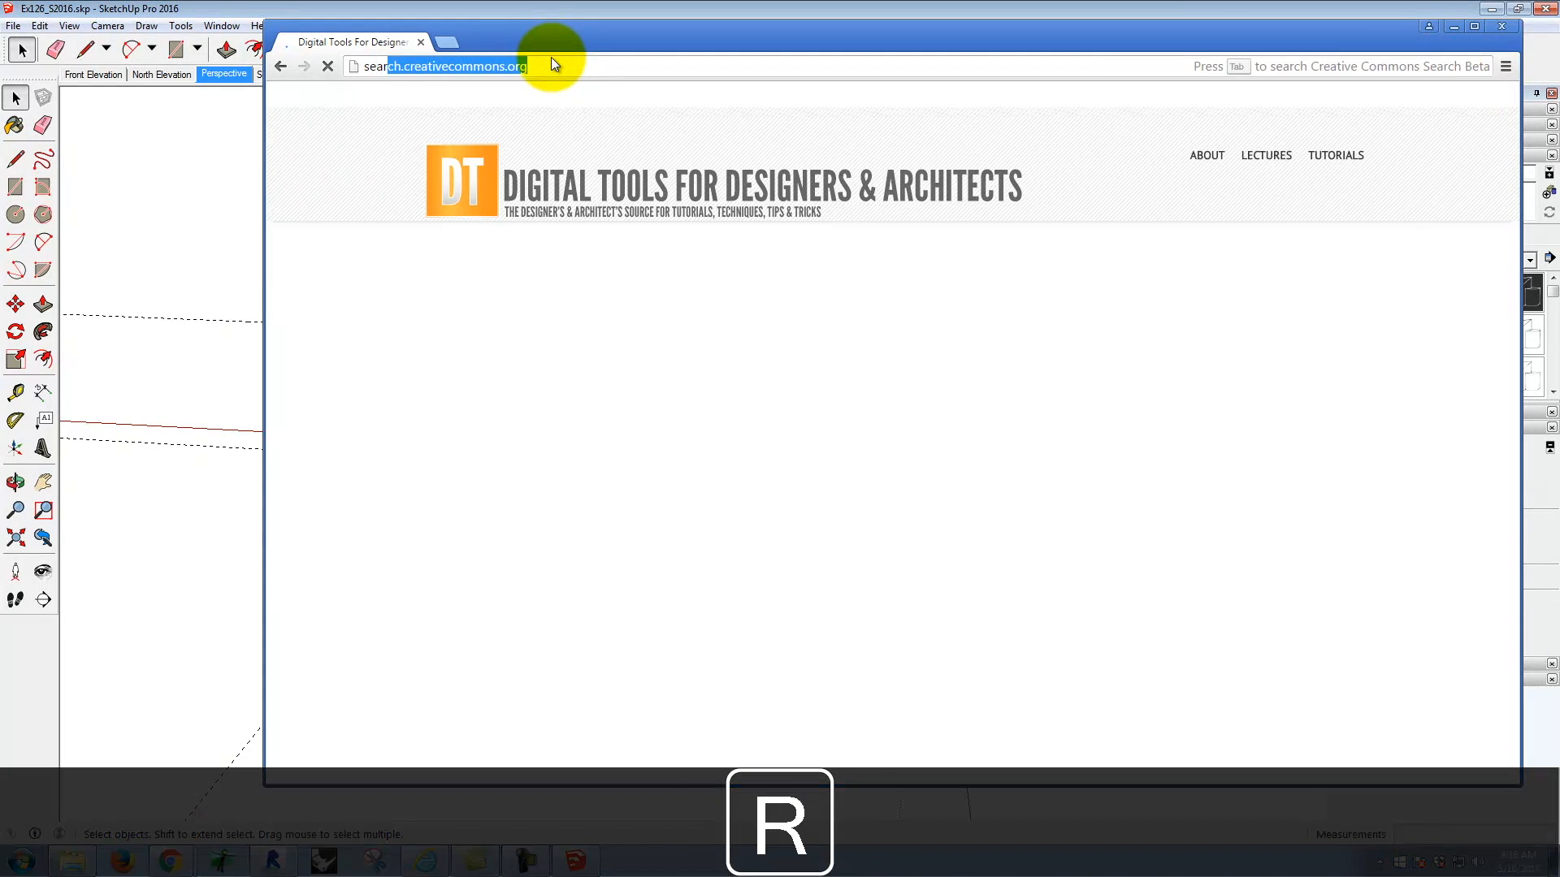
key(Return)
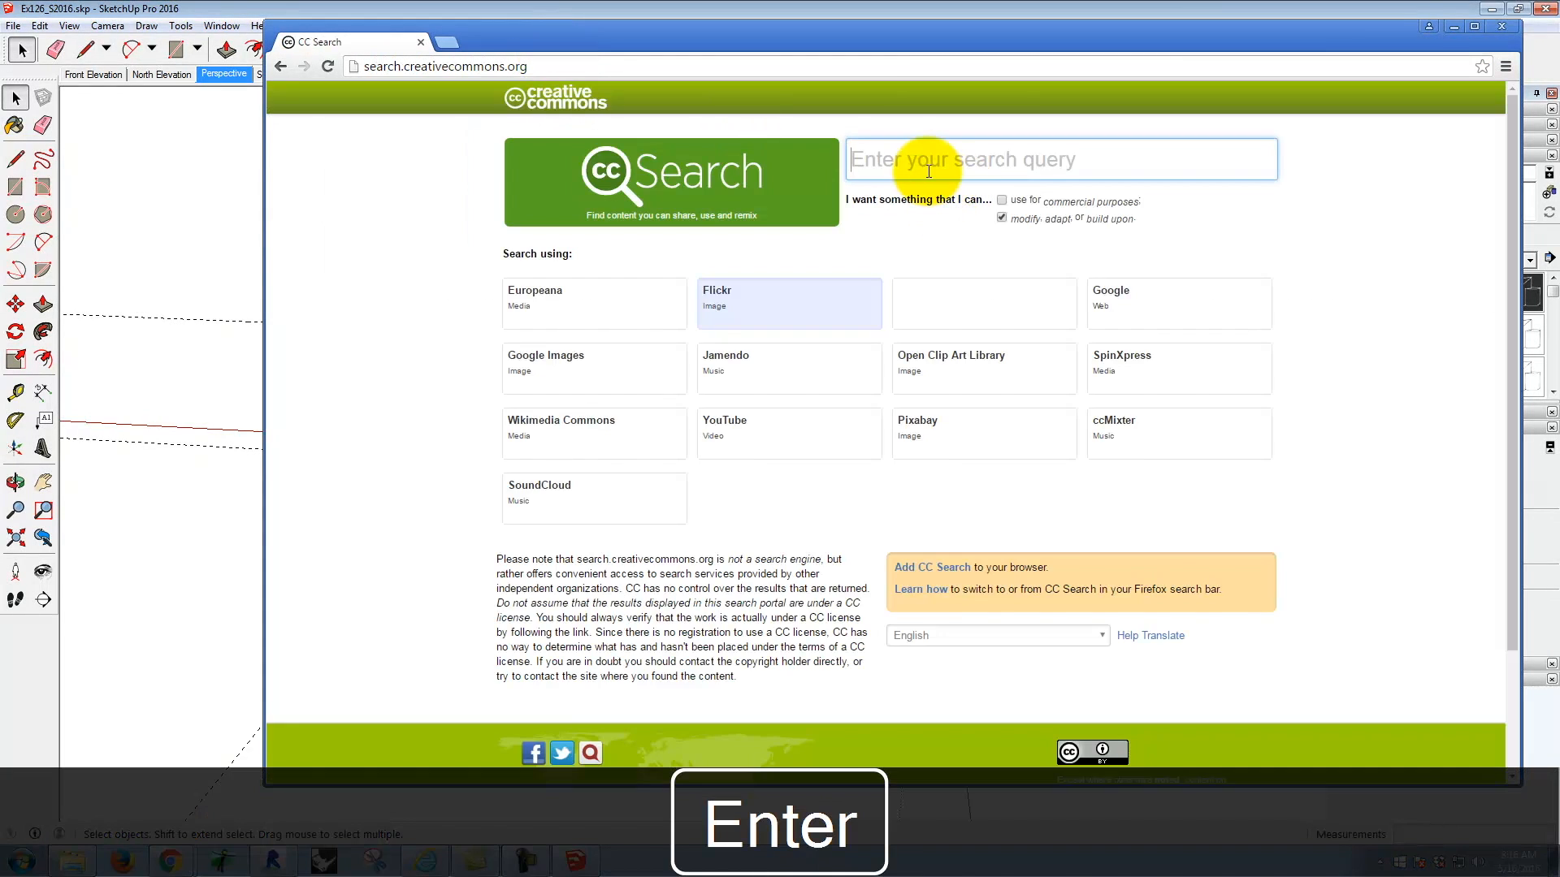
Step: Search Flickr for reusable images of "yosemite meadow" and maximize the browser window
text(yo)
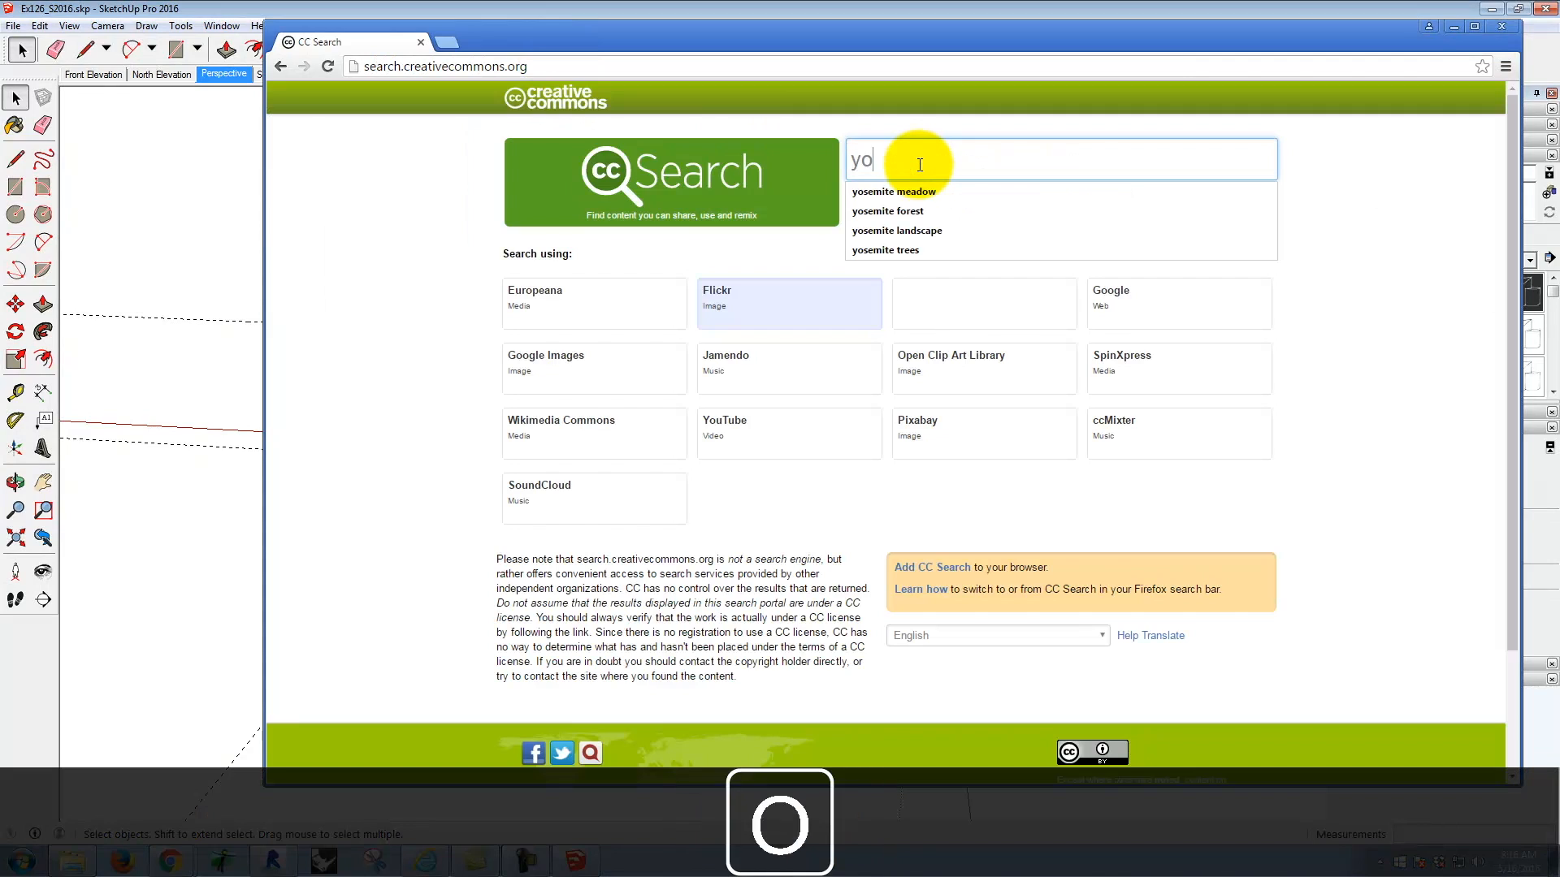
text(semite meadow)
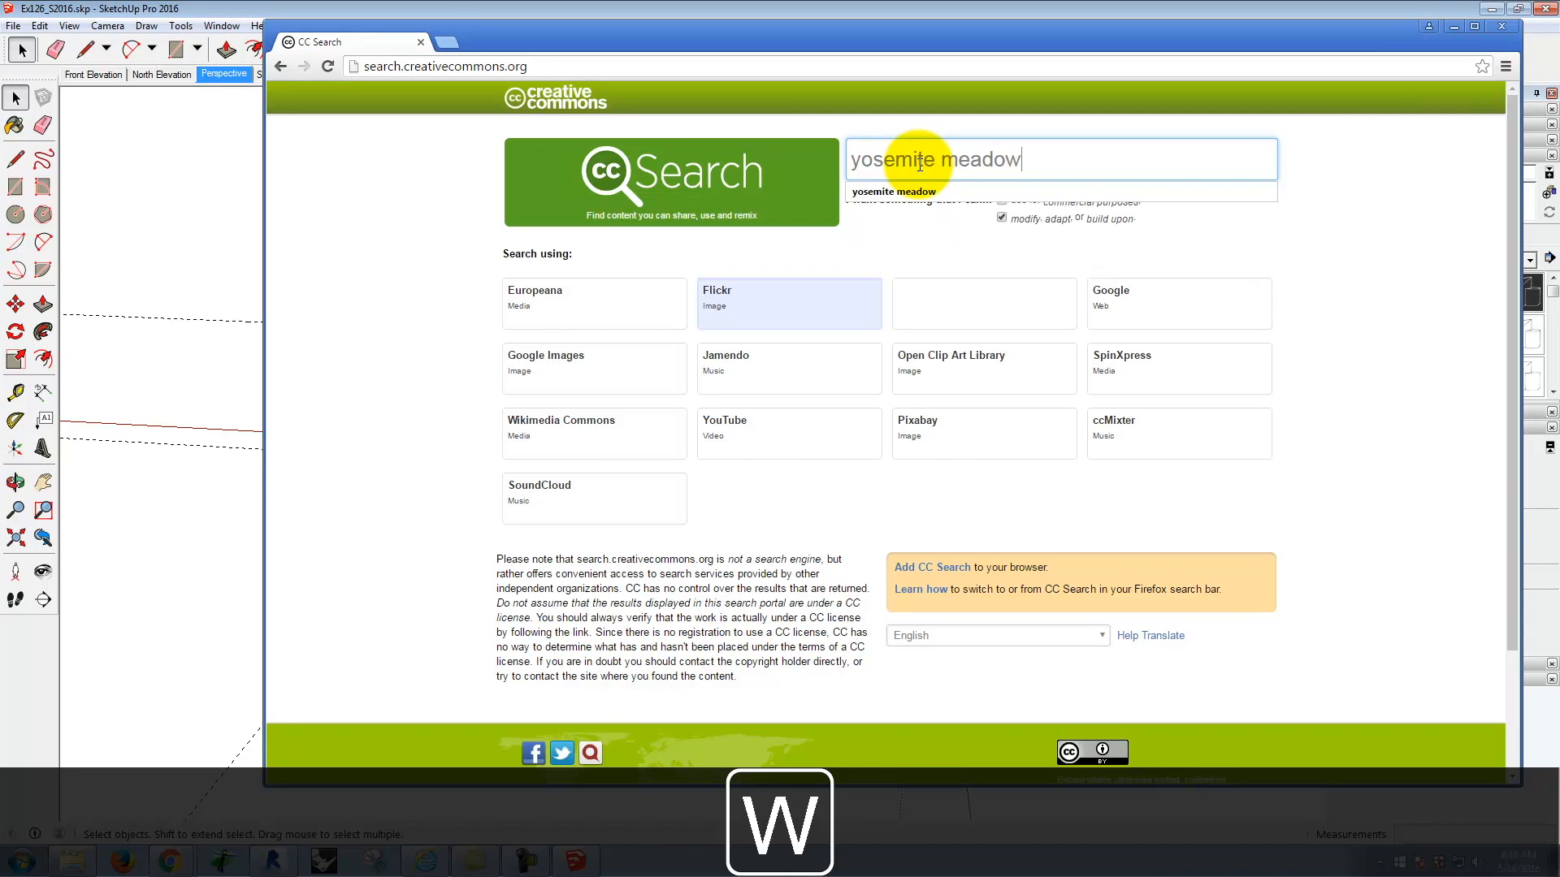
key(Return)
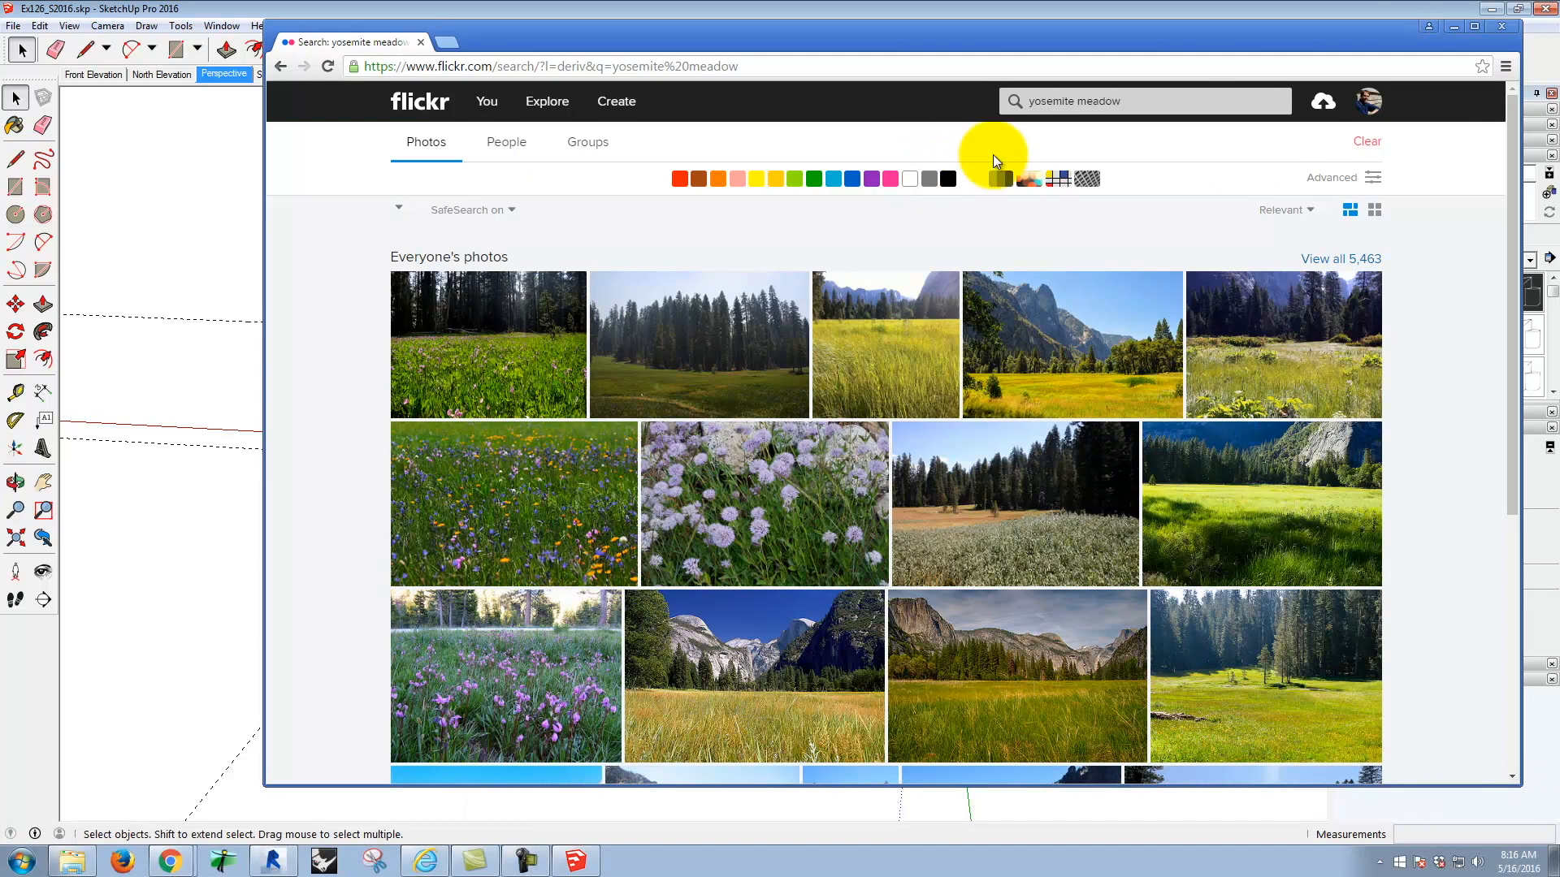
click(1474, 26)
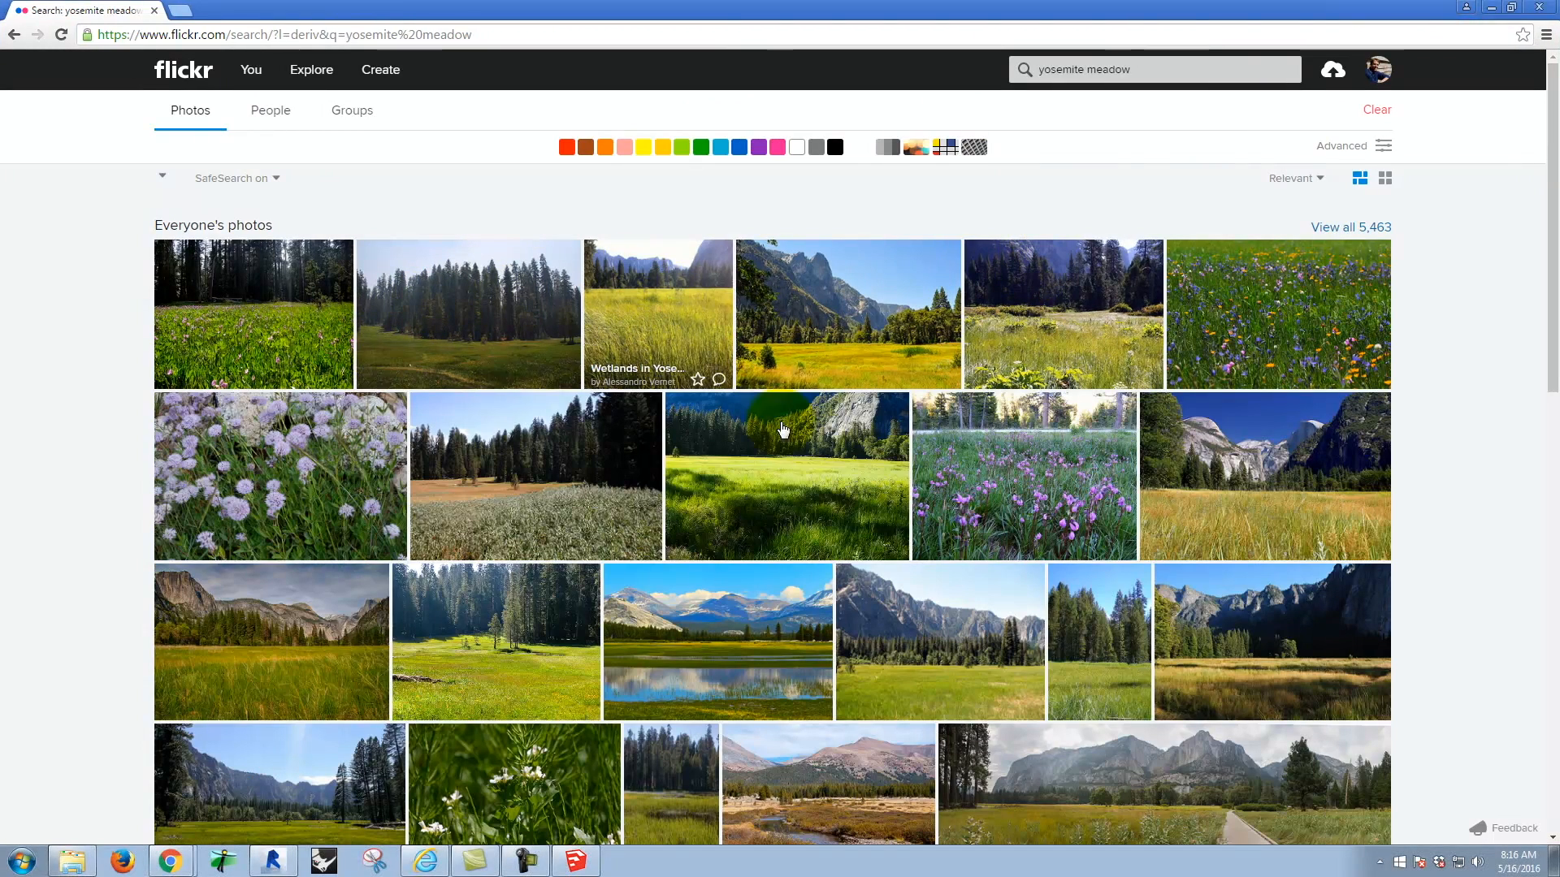
Step: Browse the meadow photo results and open the photo IMG_6502 in its own tab to examine its light and landscape
scroll(754, 442, down, 2)
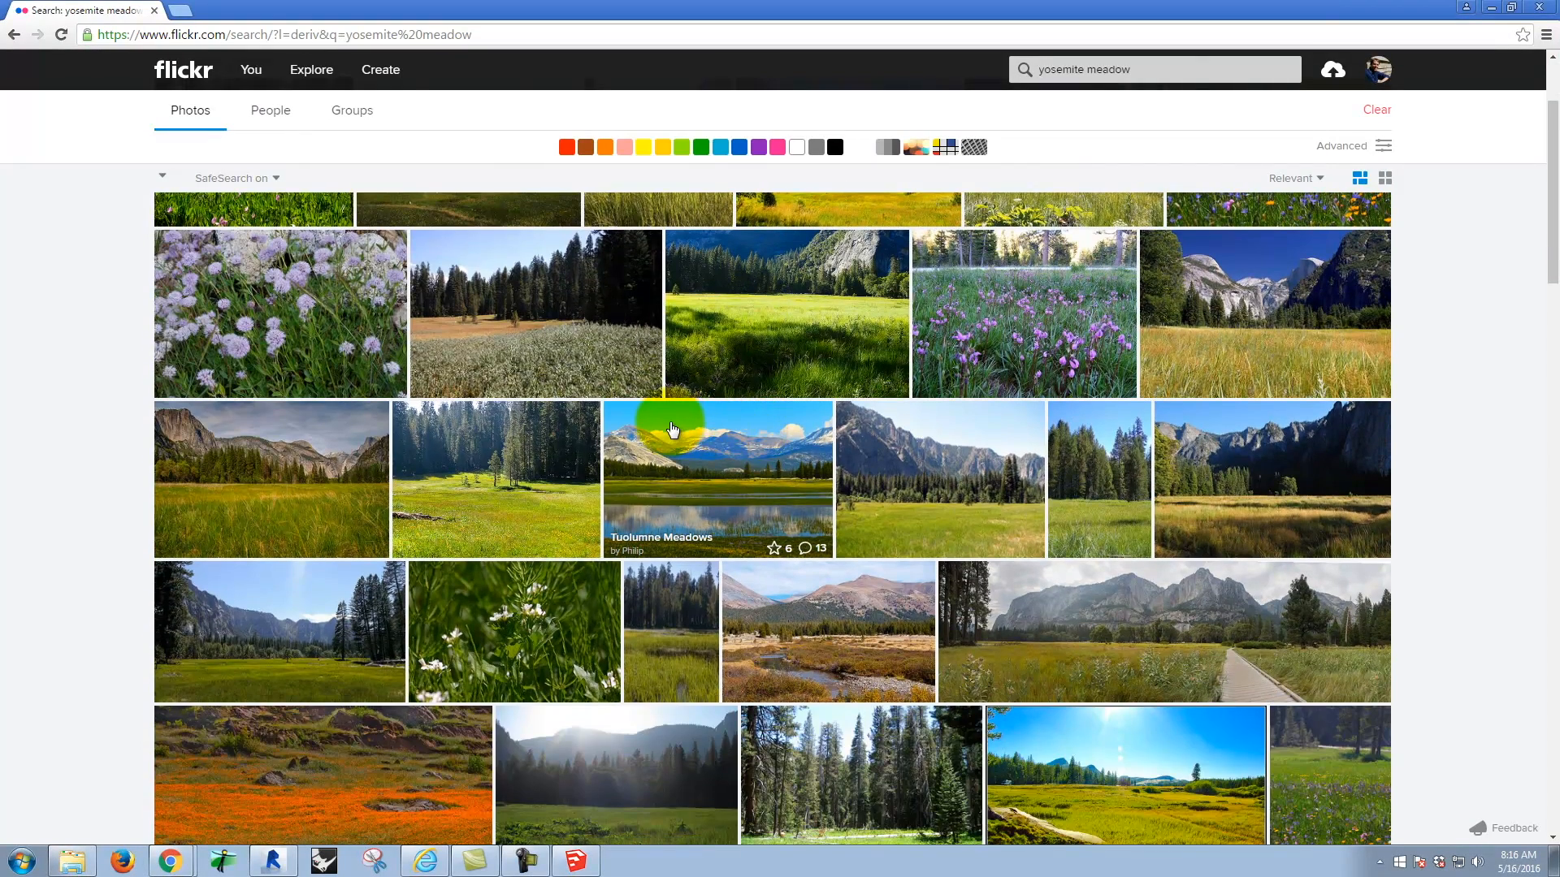
scroll(690, 423, down, 1)
scroll(780, 418, down, 2)
scroll(893, 390, down, 1)
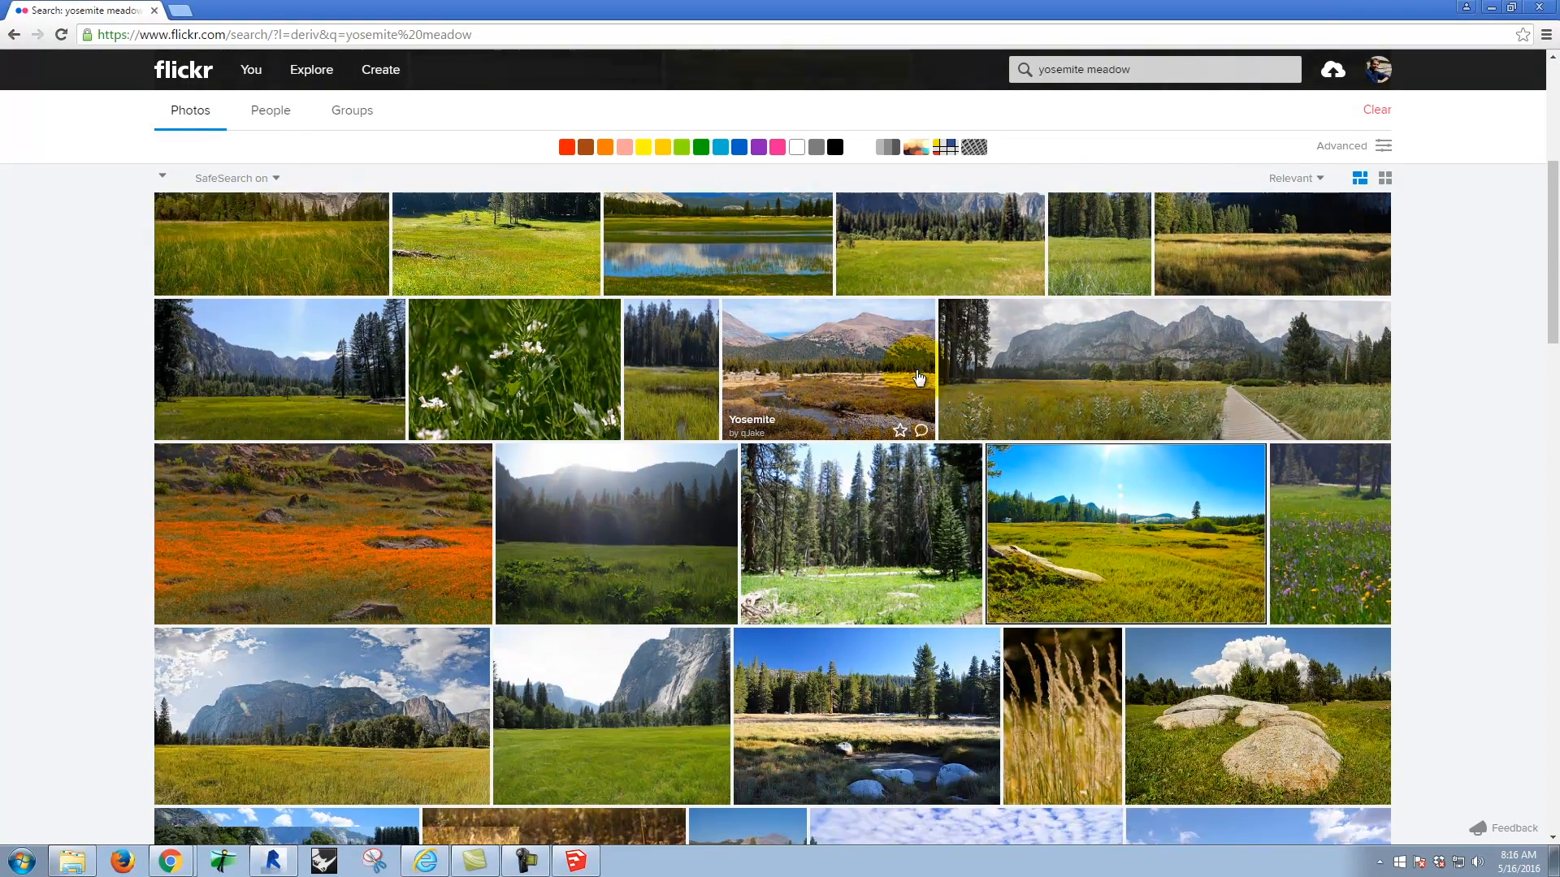
scroll(918, 373, down, 1)
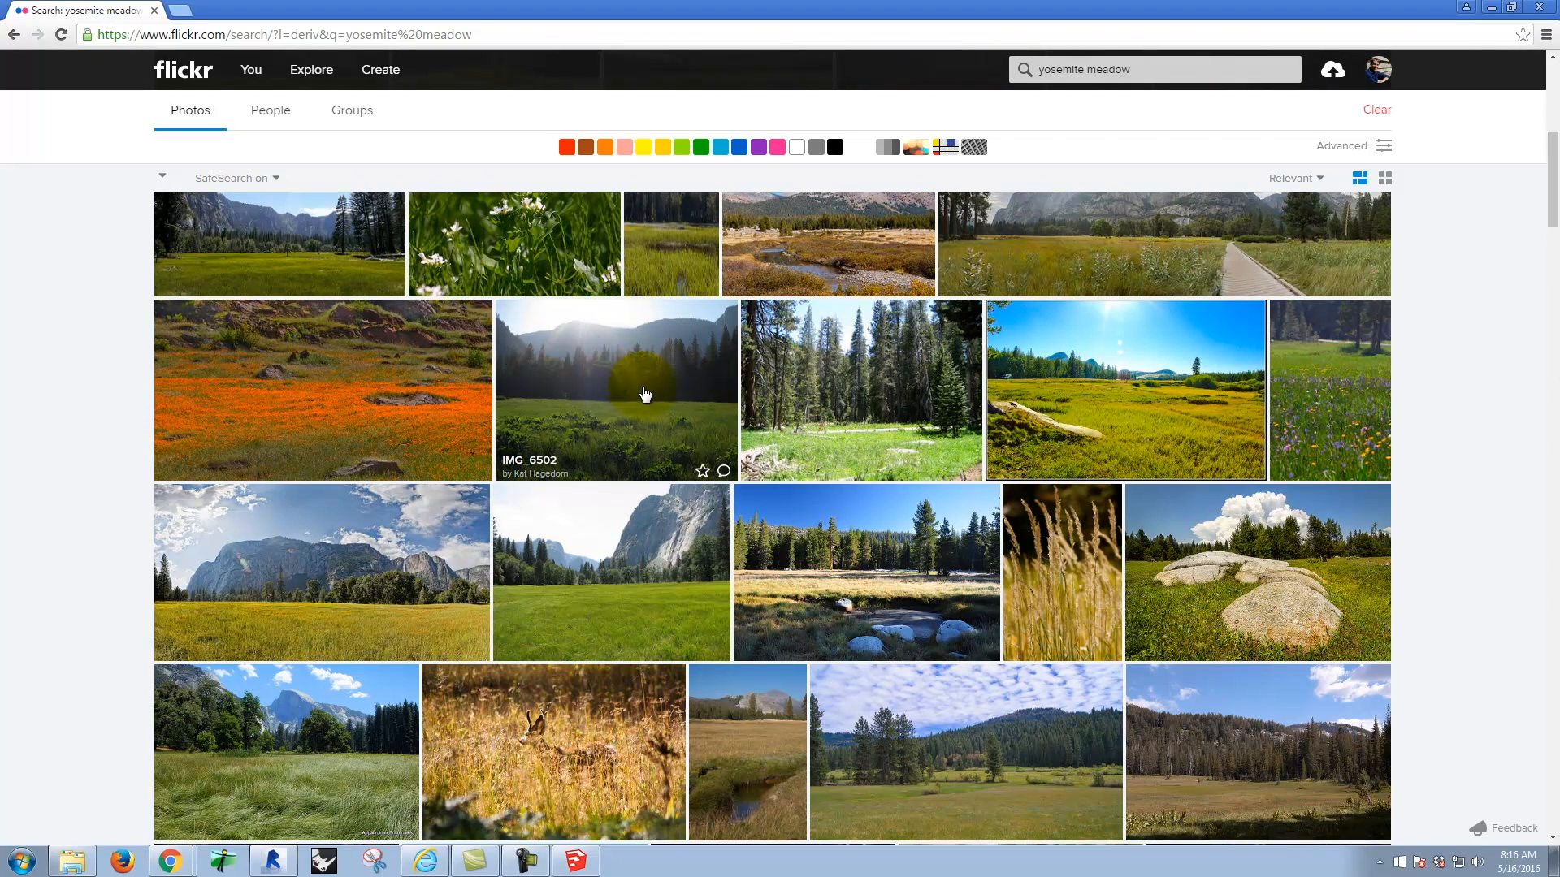
right_click(607, 377)
click(646, 385)
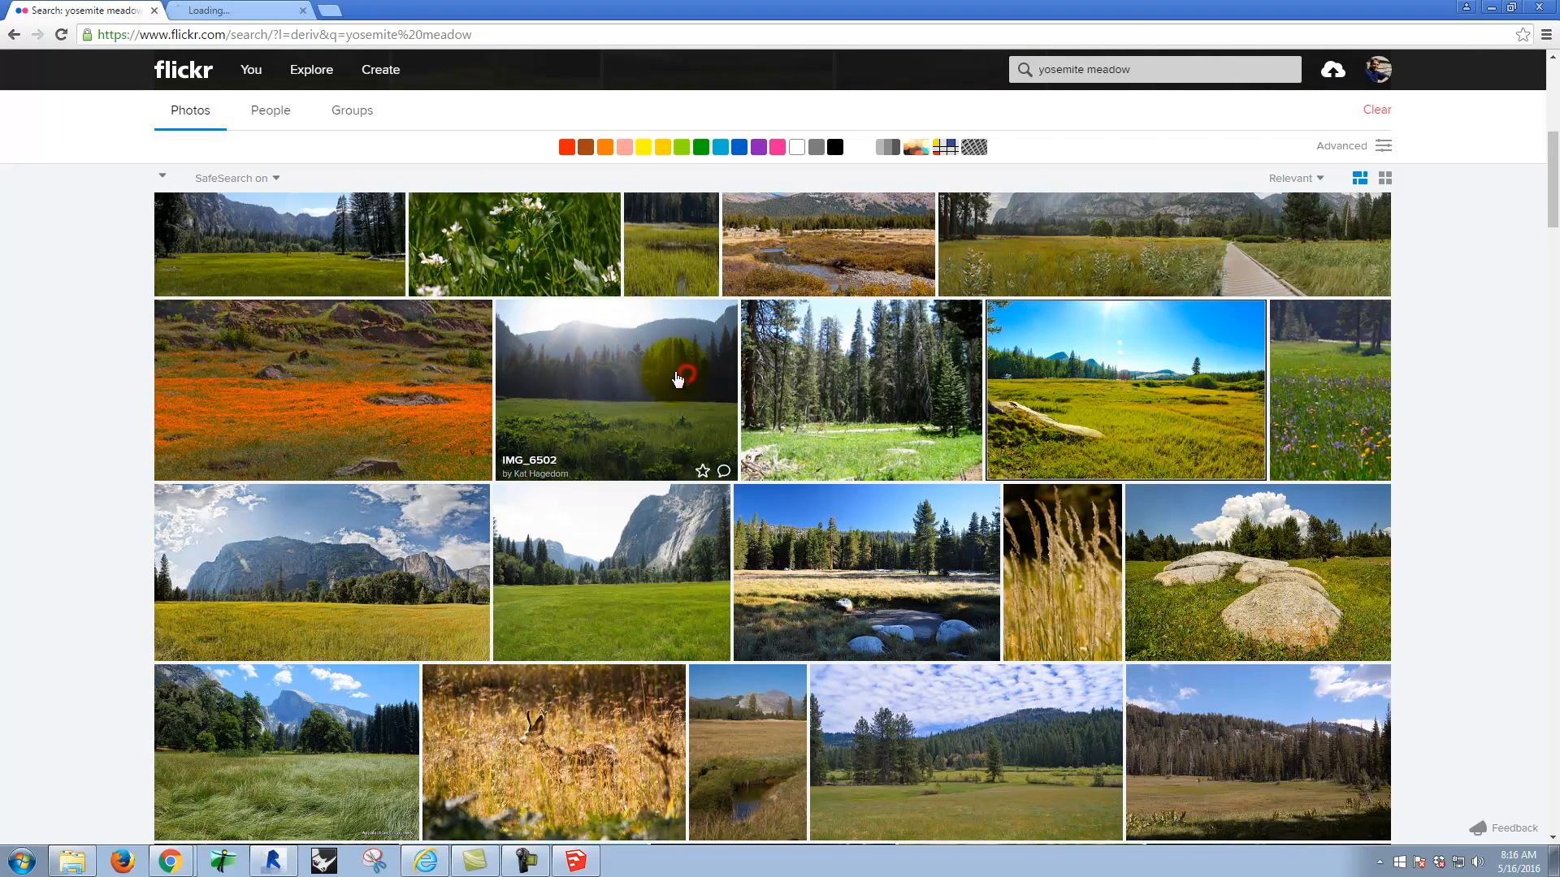
click(244, 10)
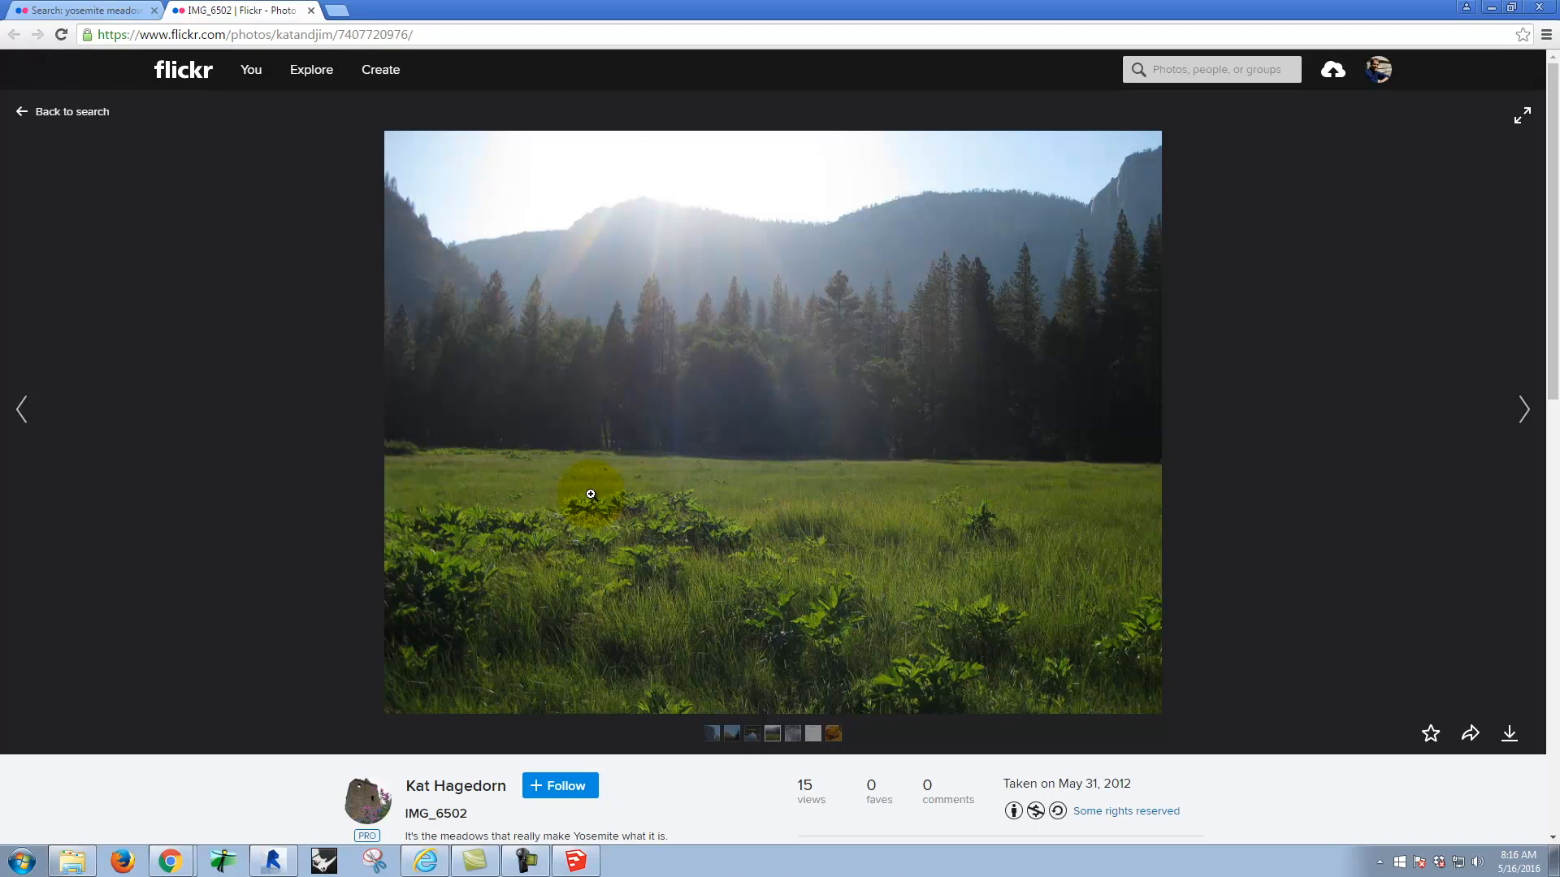
Step: Return to the search results and open the photo "A Good Work" in its own tab
click(86, 12)
scroll(870, 546, down, 2)
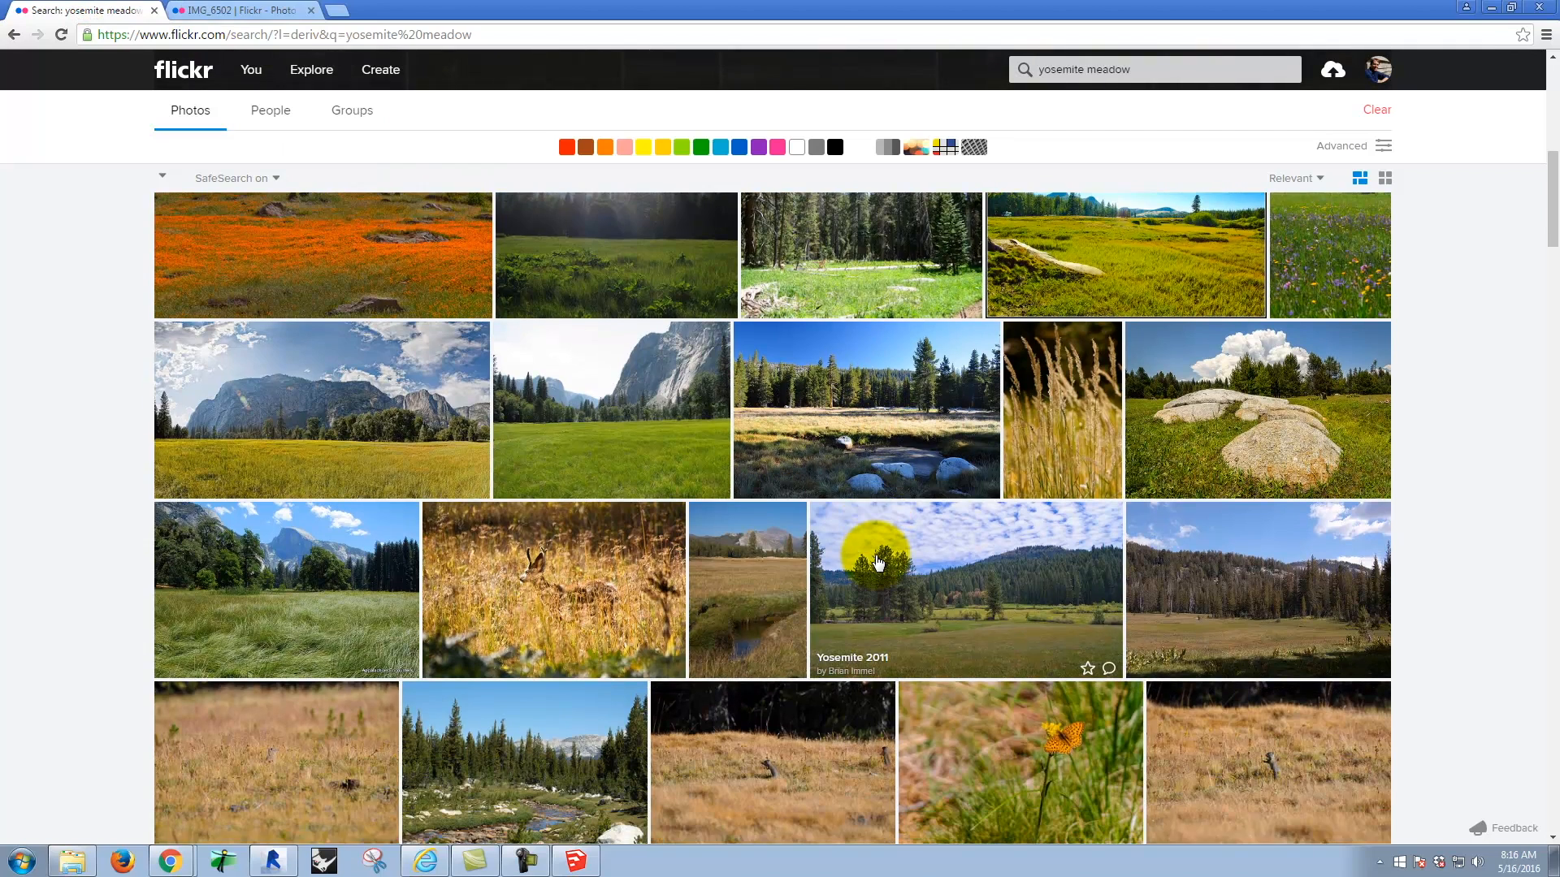
scroll(795, 552, down, 1)
right_click(253, 297)
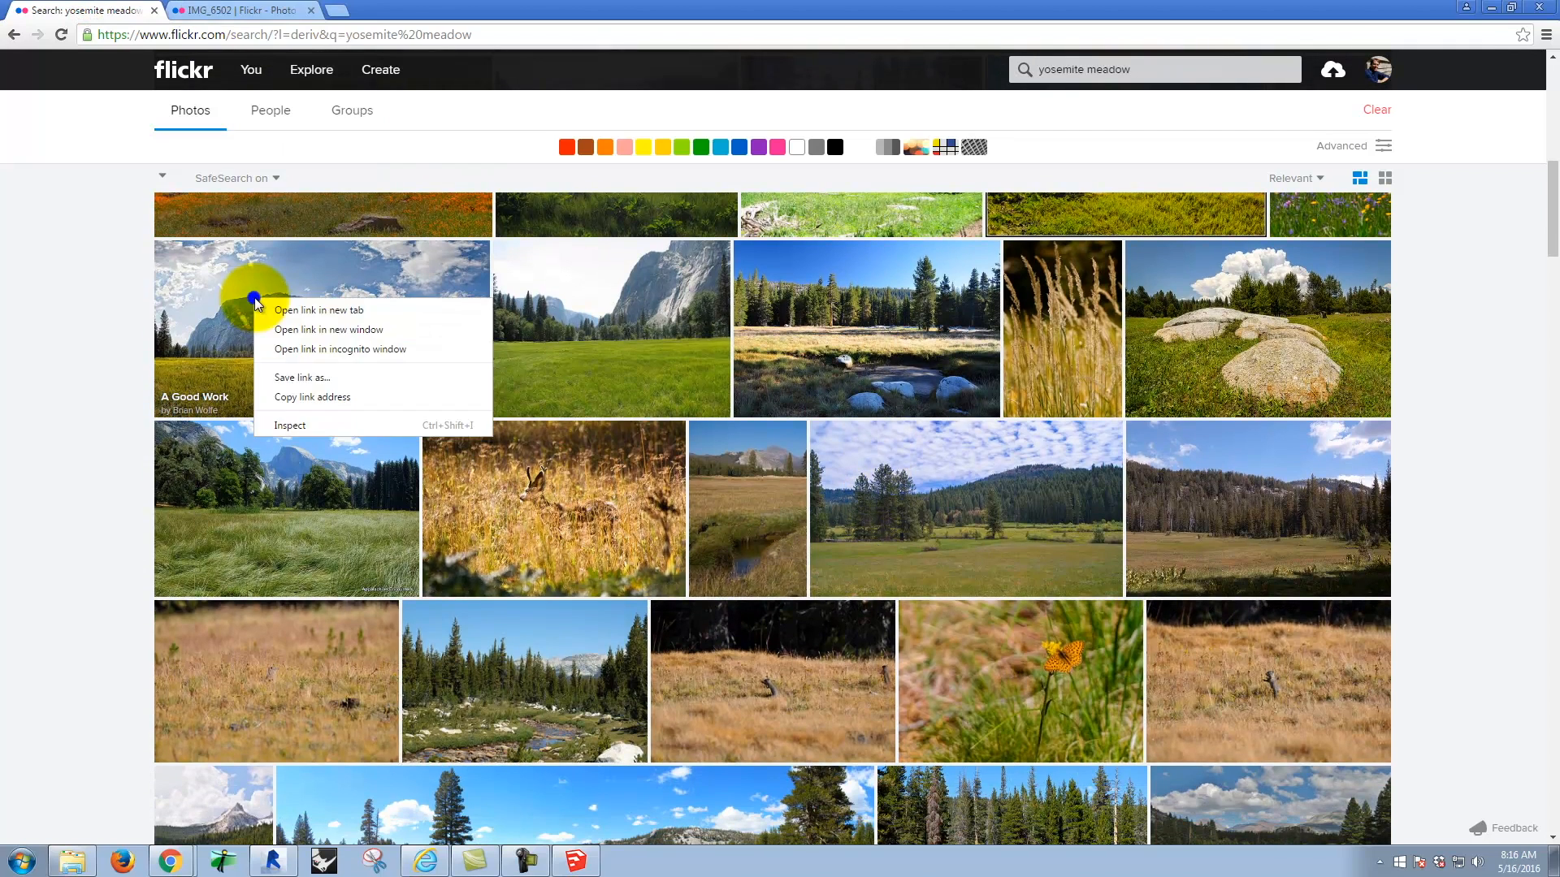
click(319, 312)
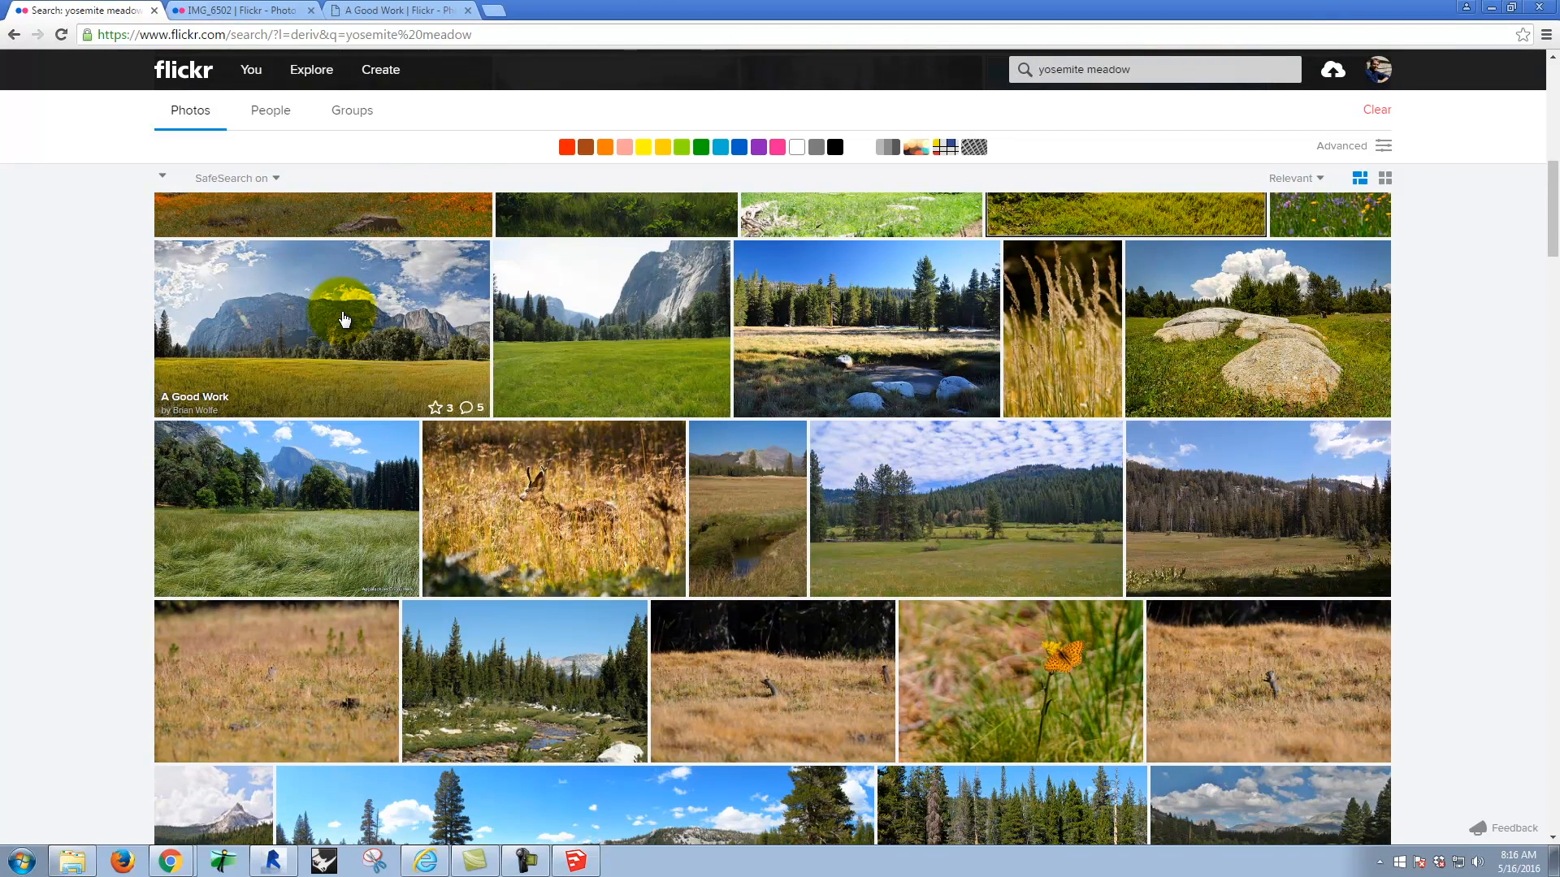
click(386, 10)
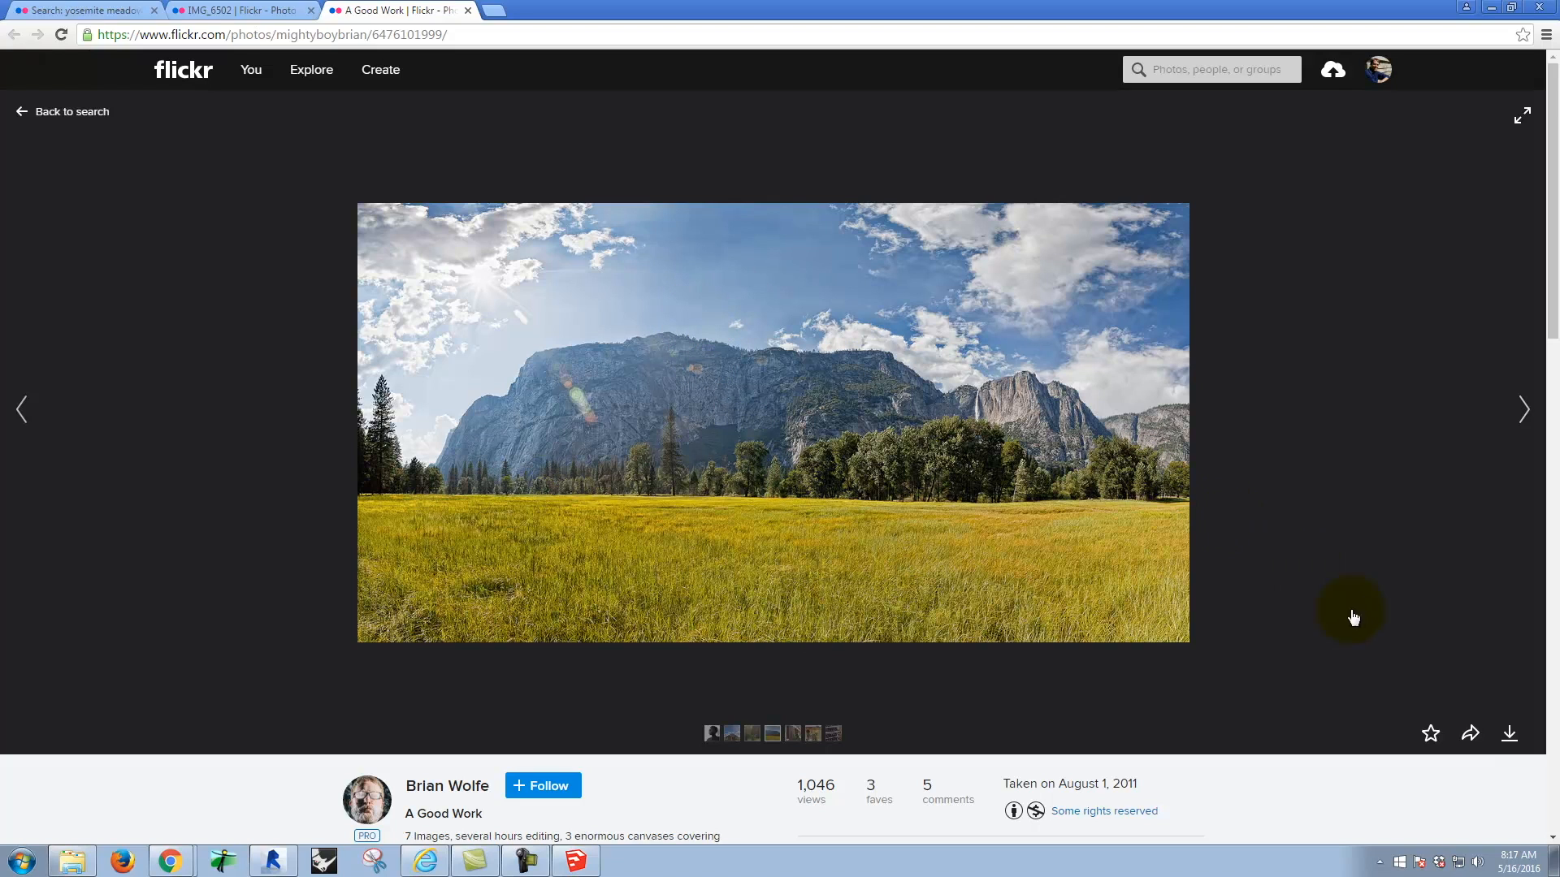
Step: Download the meadow photo at Original size (2000 × 1057) and copy the downloaded JPEG from its folder
click(1509, 734)
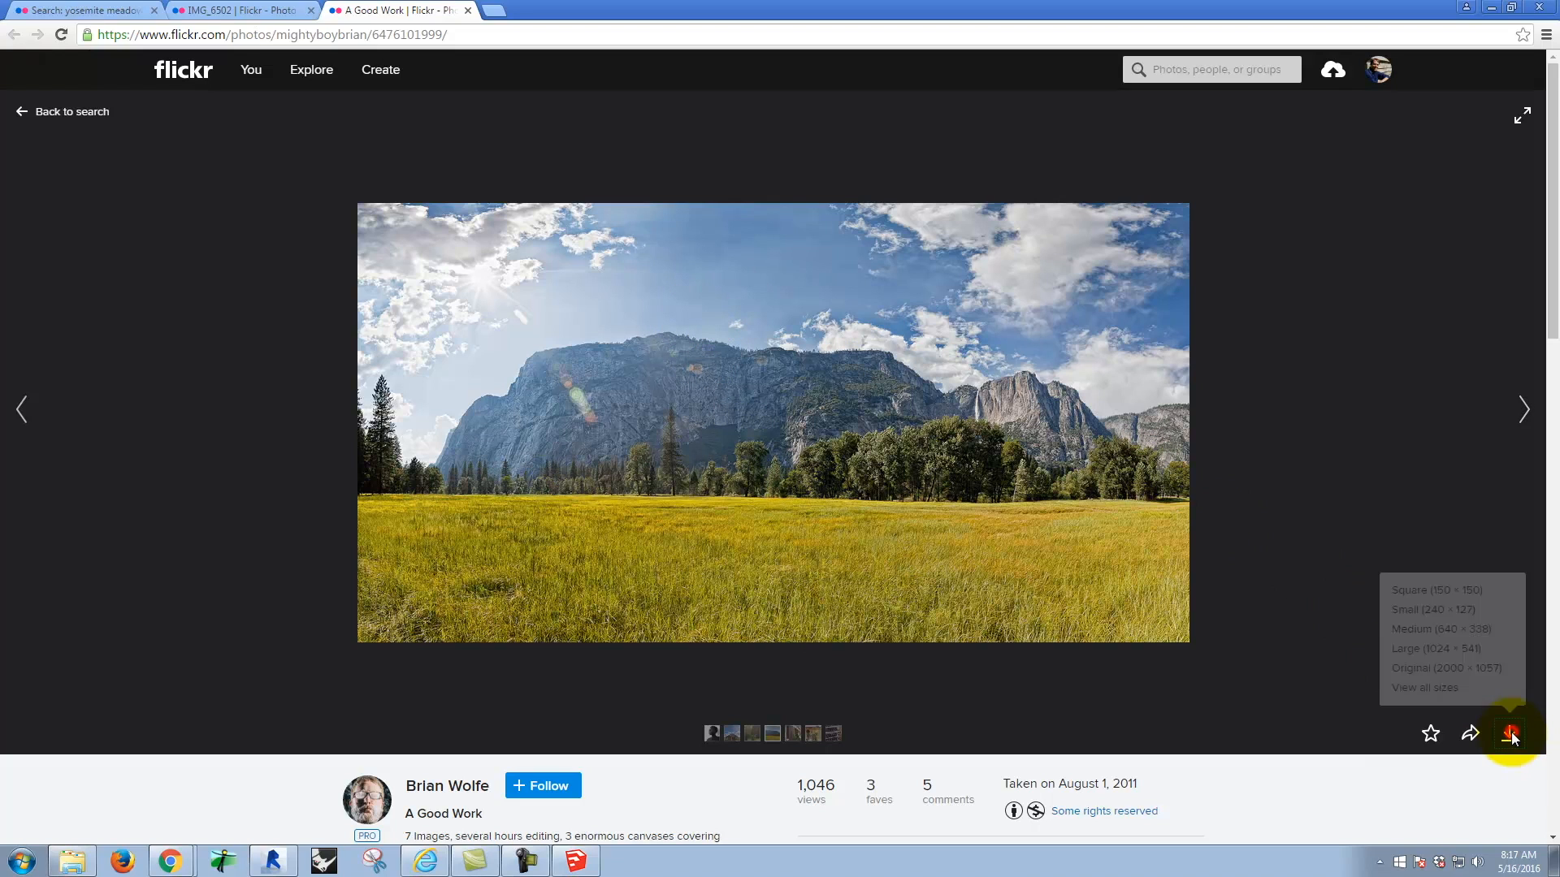
click(1491, 669)
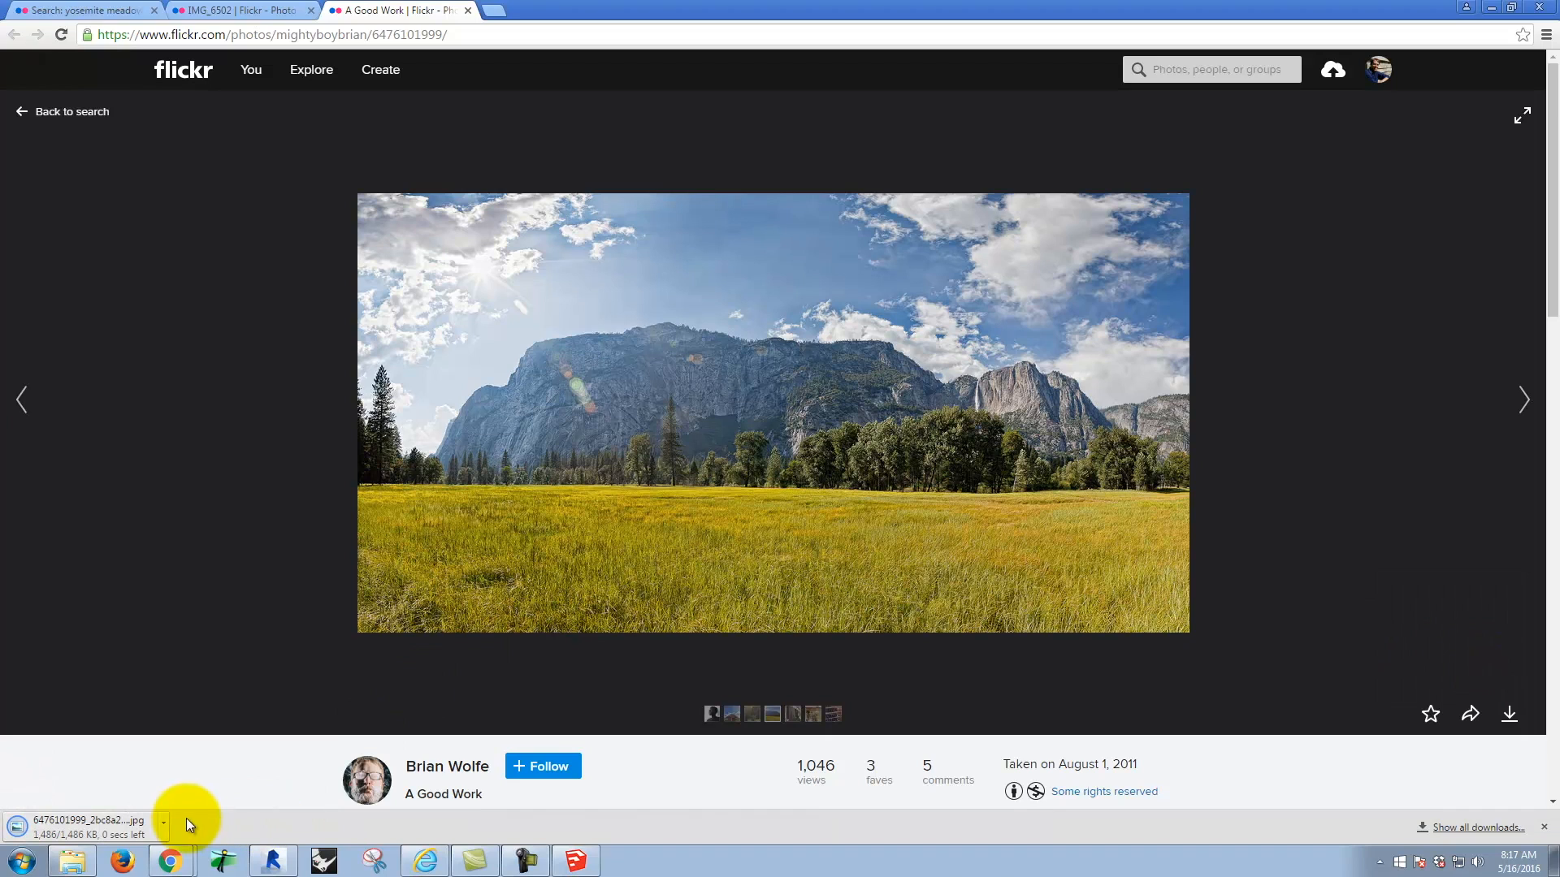
click(165, 824)
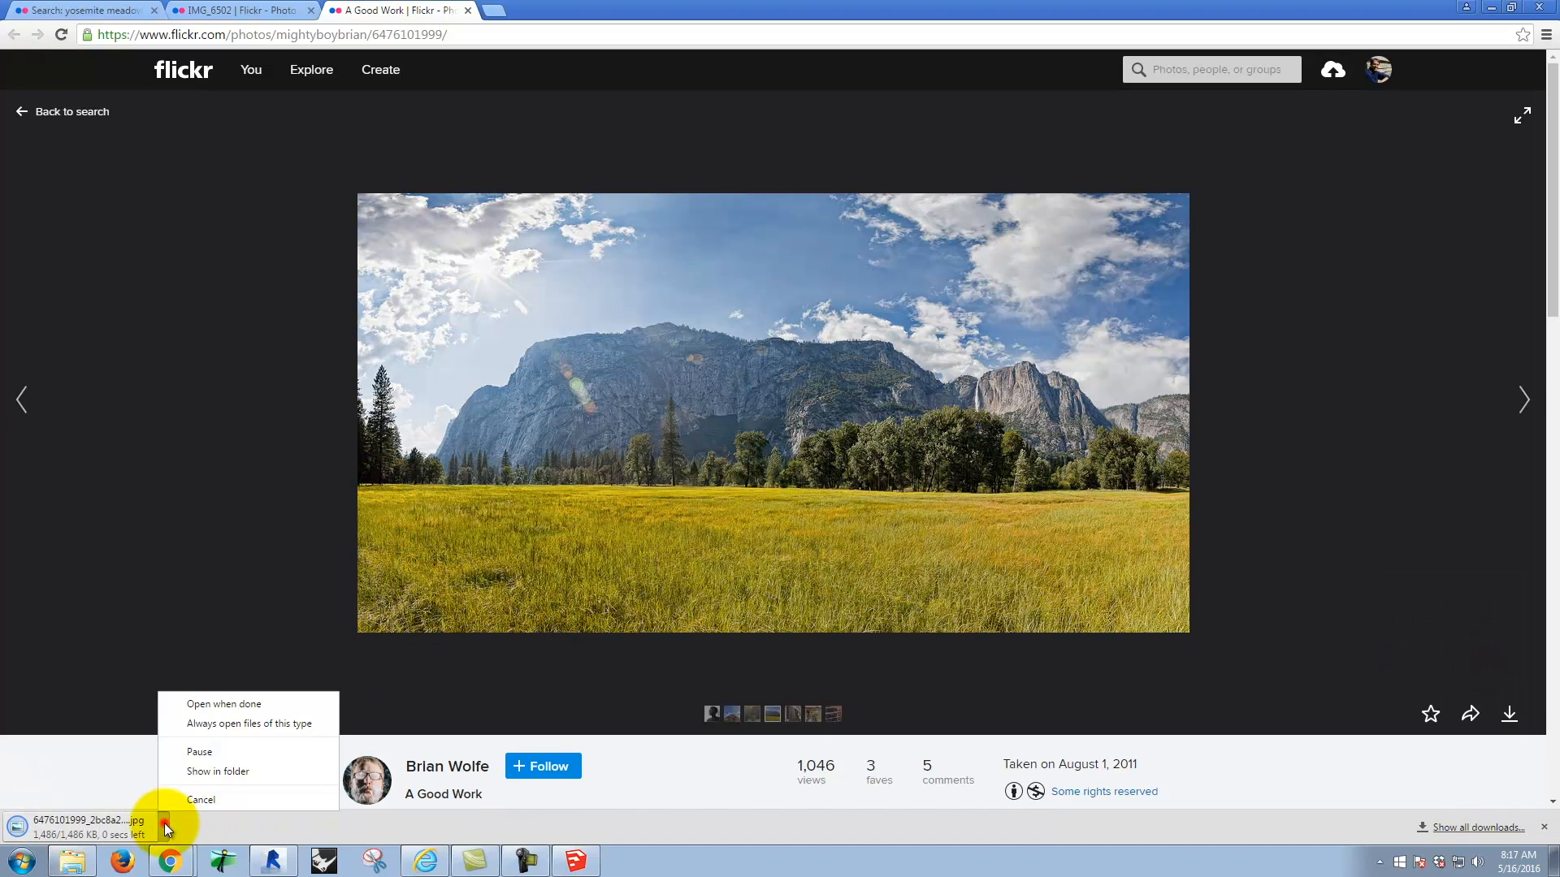
click(256, 772)
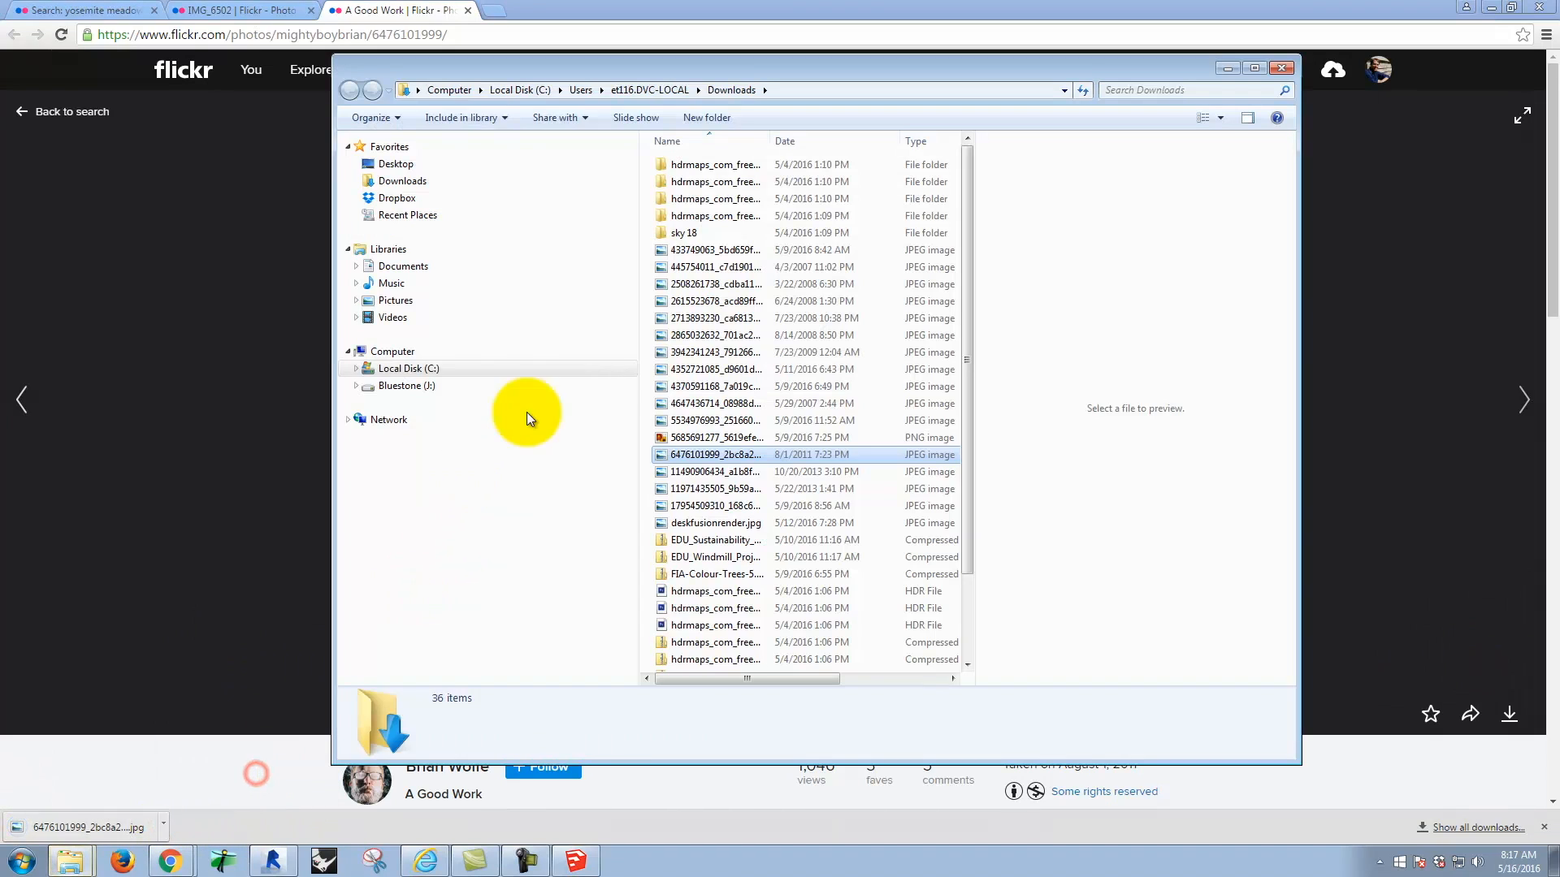
right_click(709, 459)
click(790, 364)
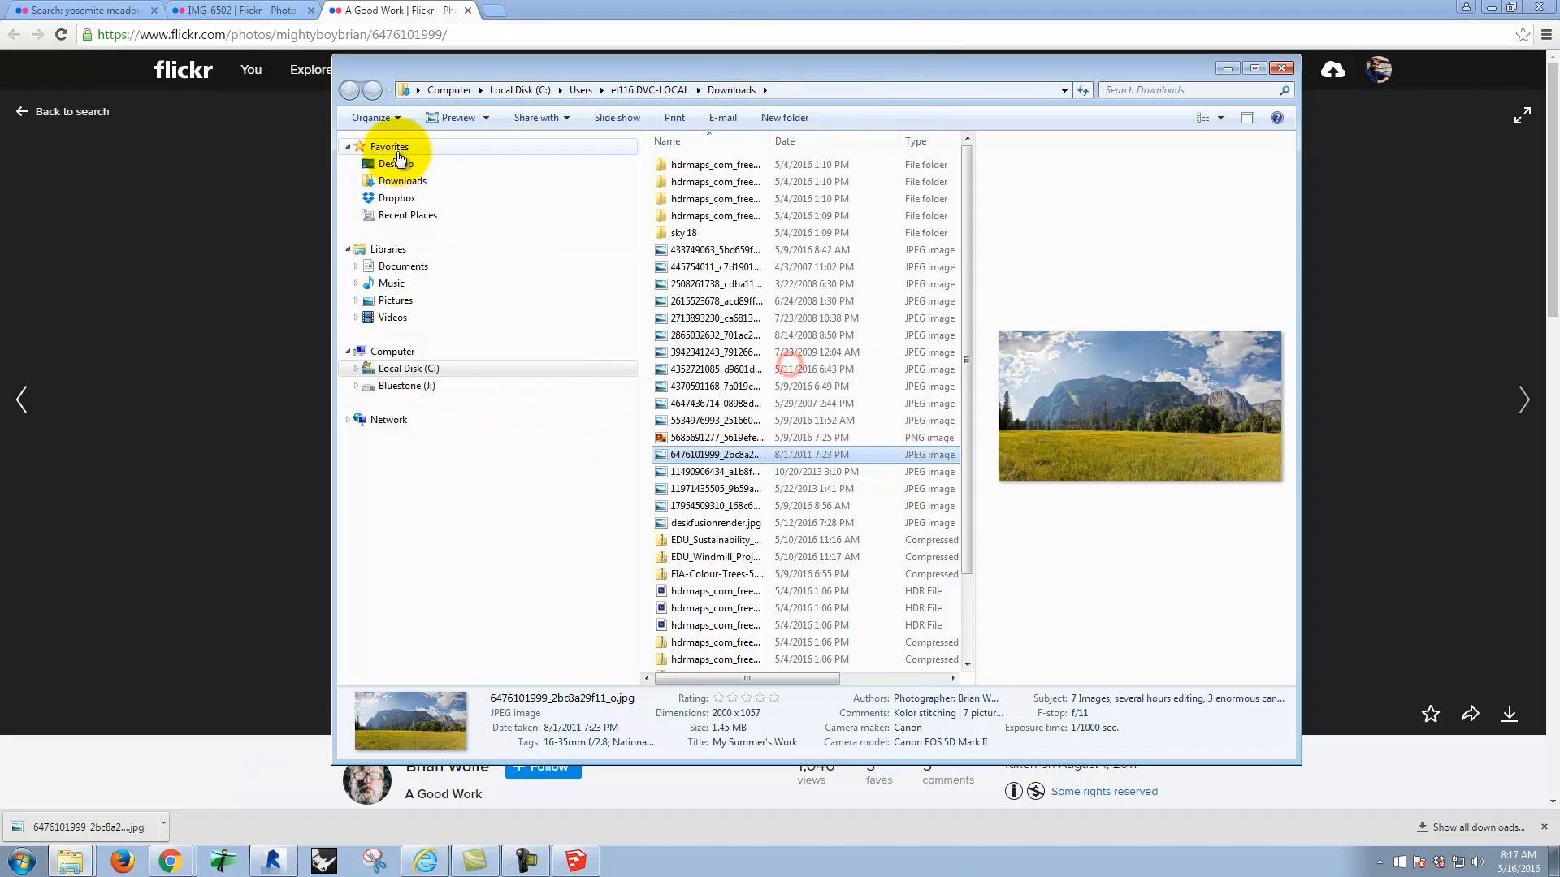
Step: Create a folder named Ex130 inside Dropbox > A135 Exercises on the Bluestone (J:) drive and open it
click(404, 385)
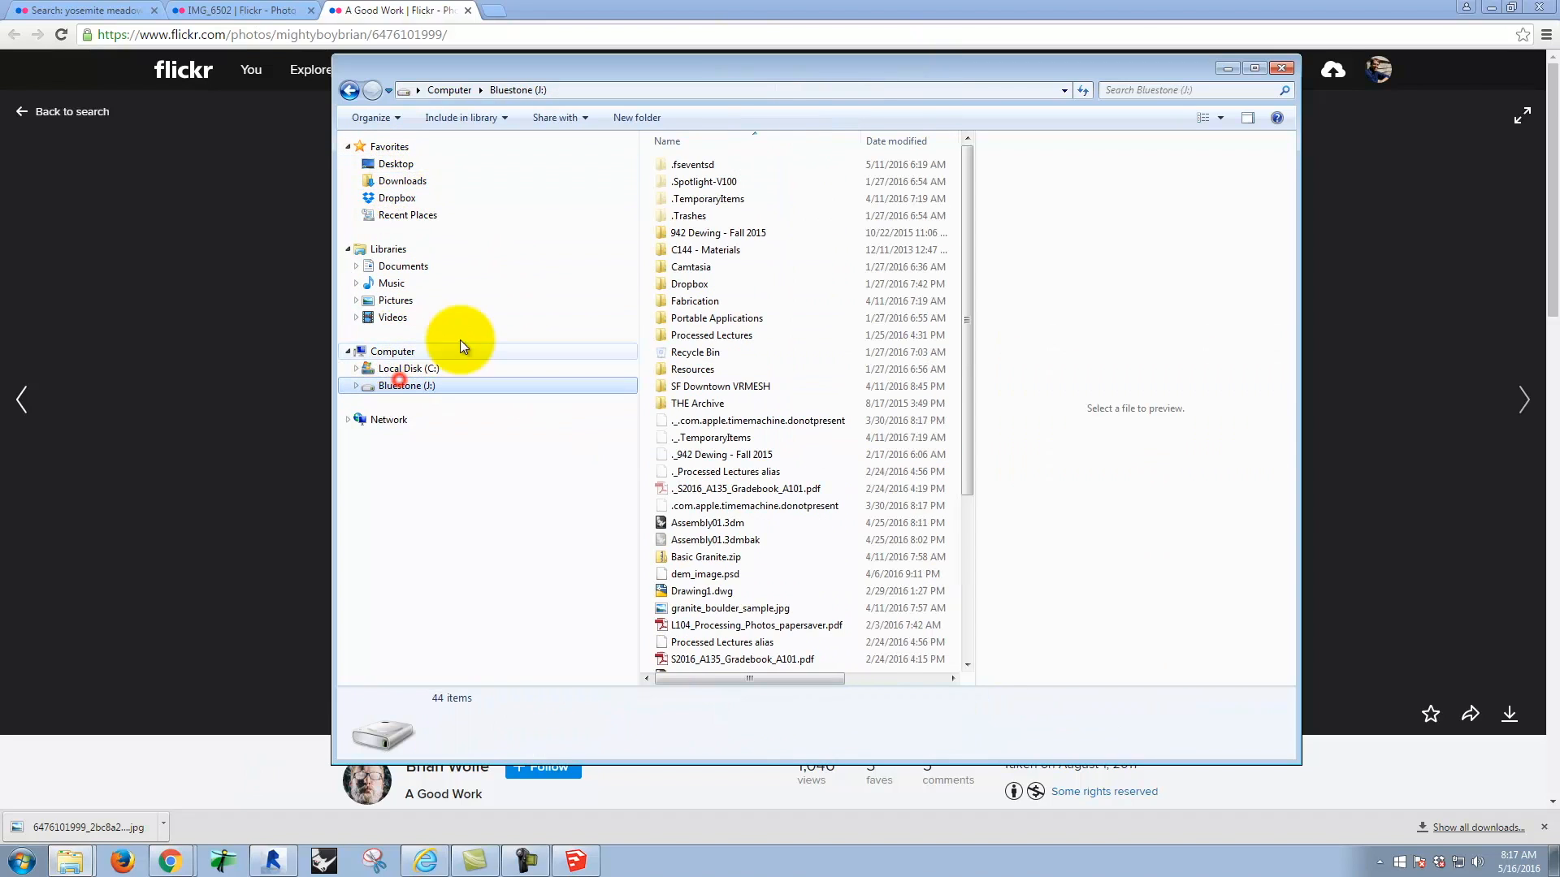
double_click(695, 284)
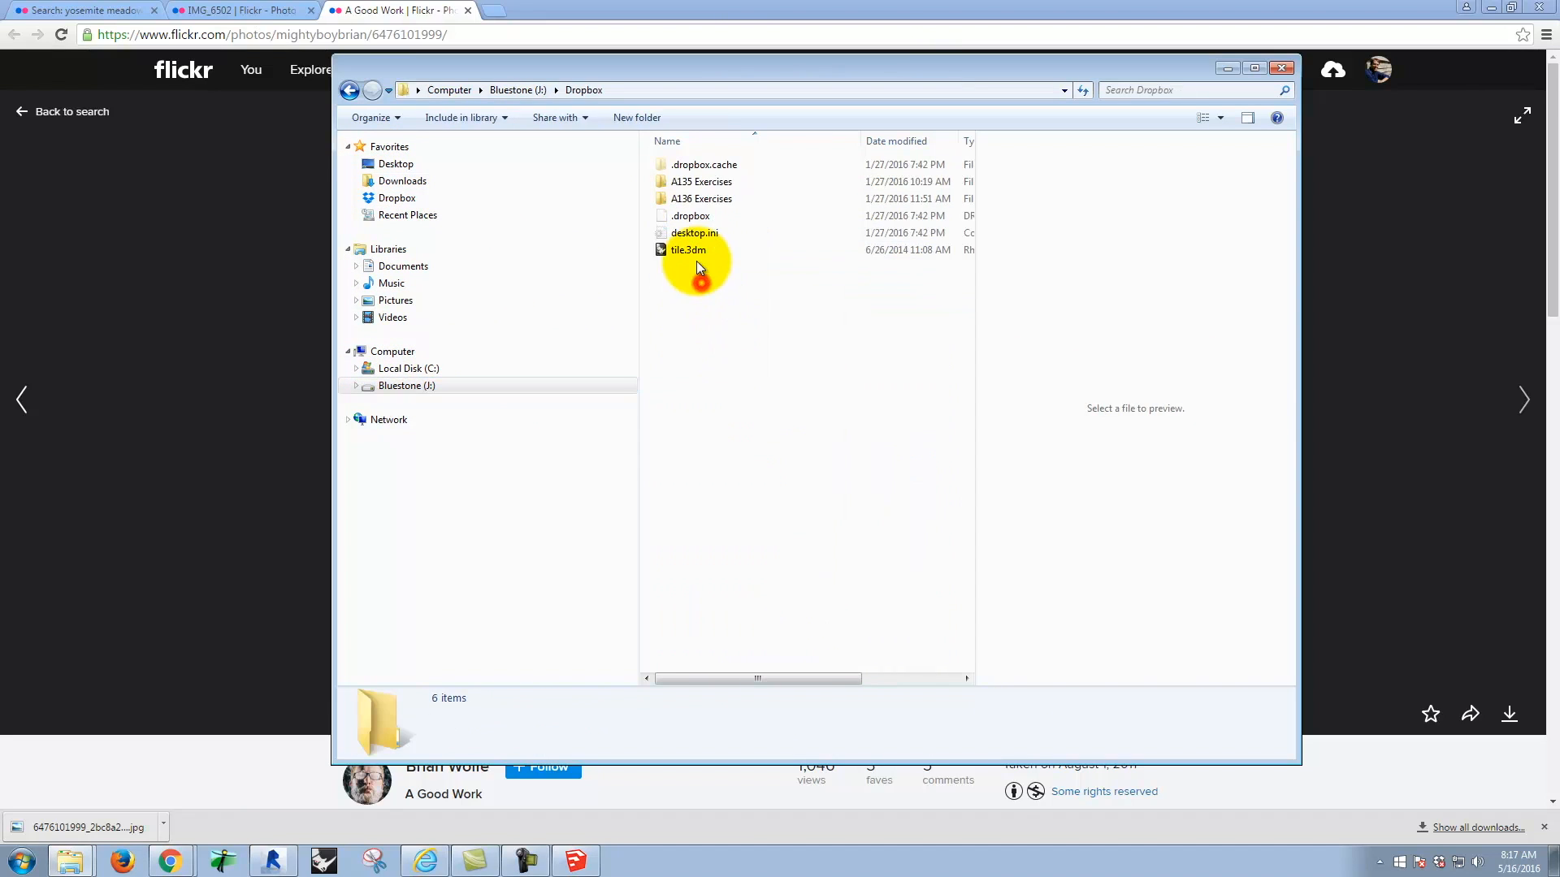
double_click(690, 188)
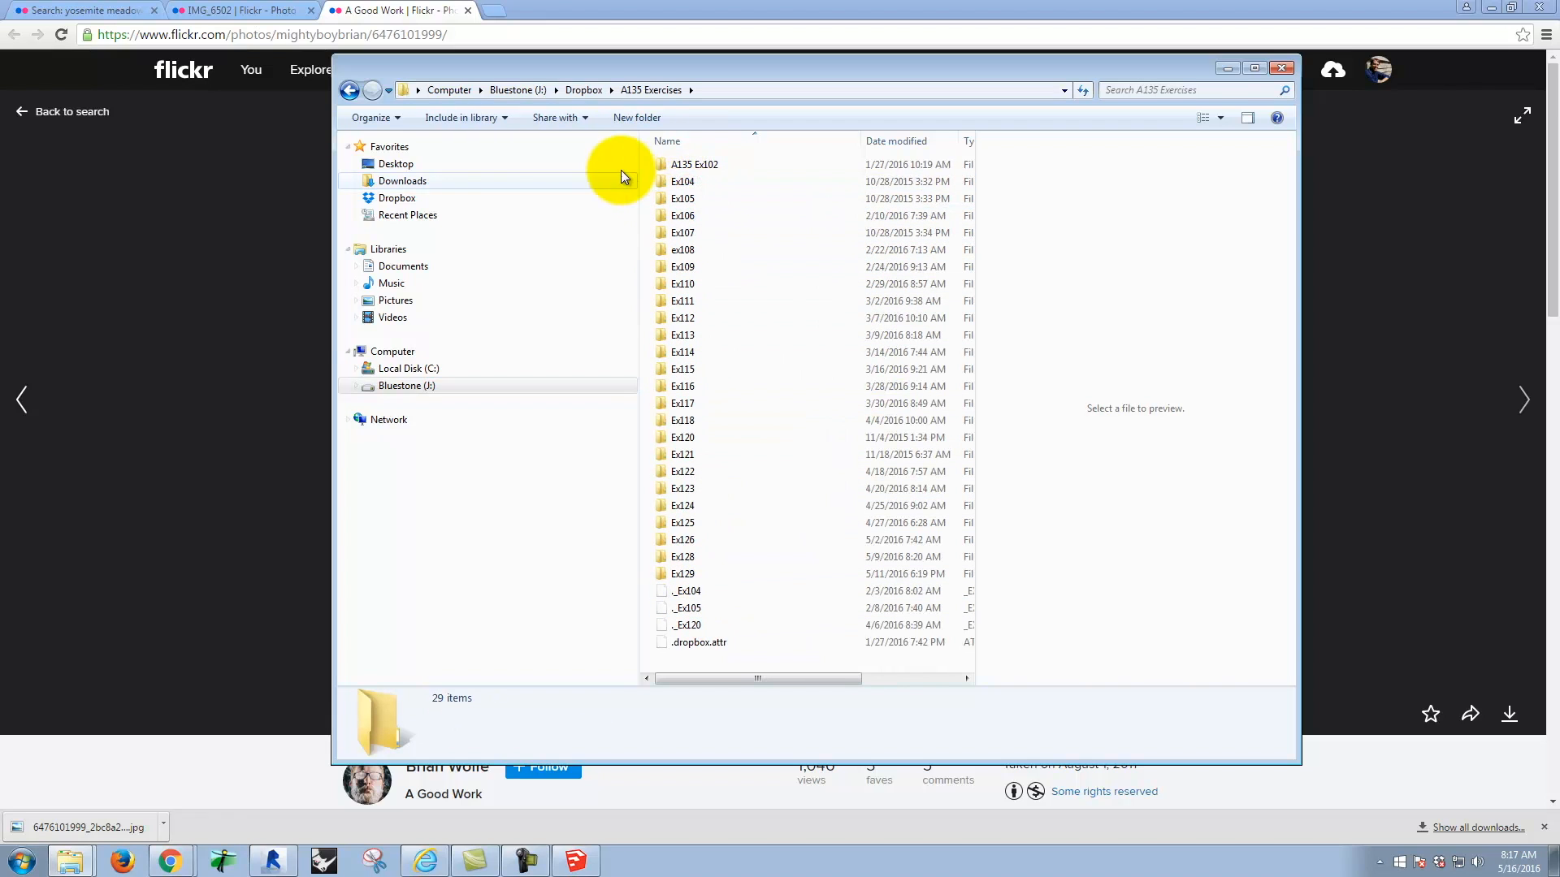
click(641, 122)
text(Ex)
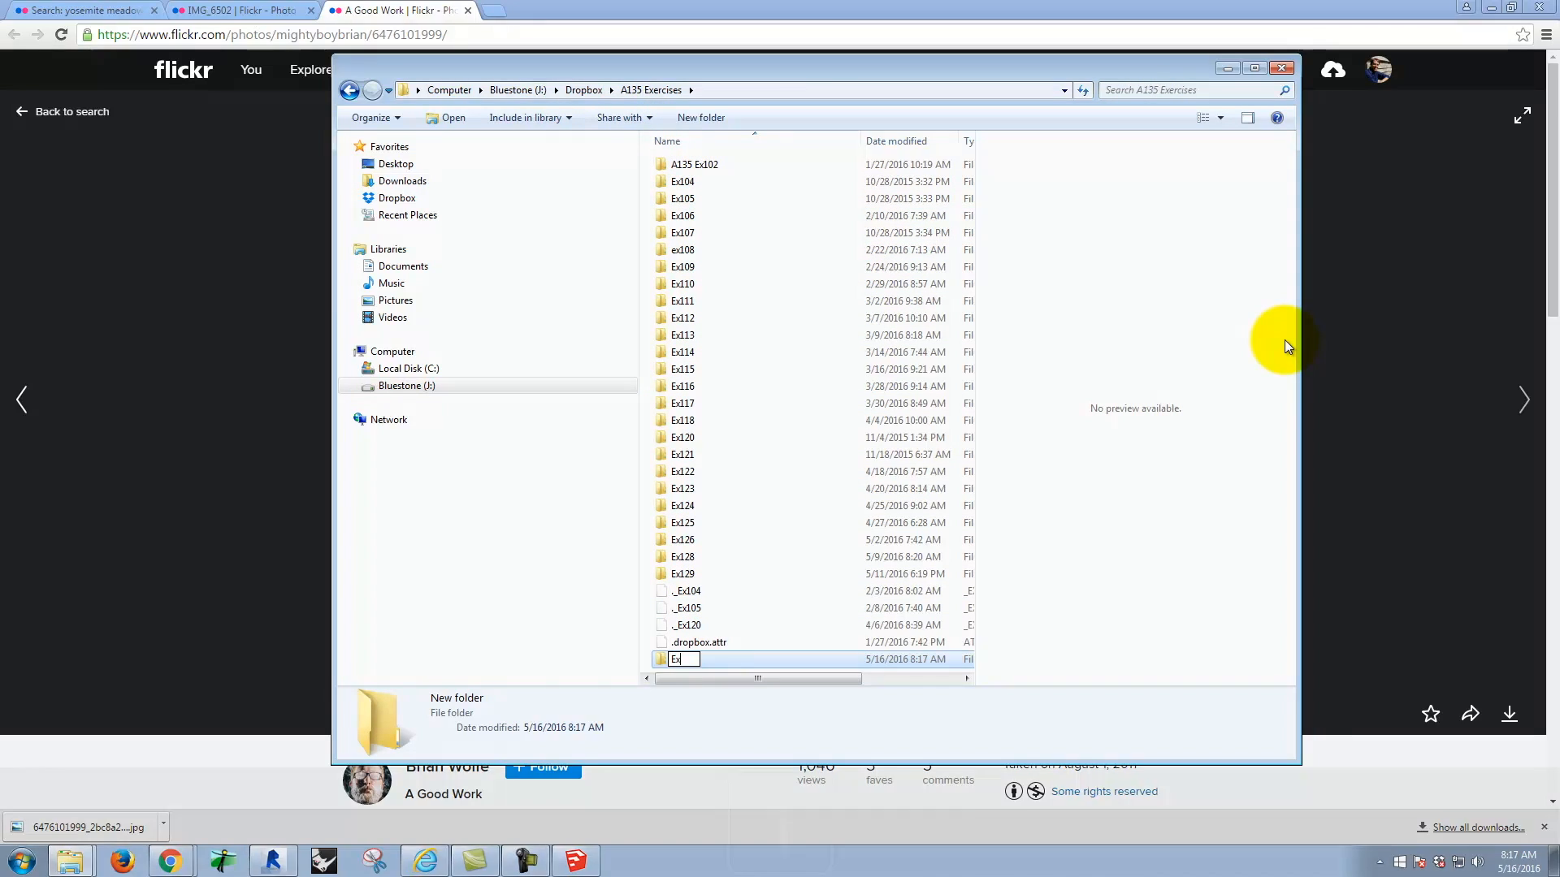
text(130)
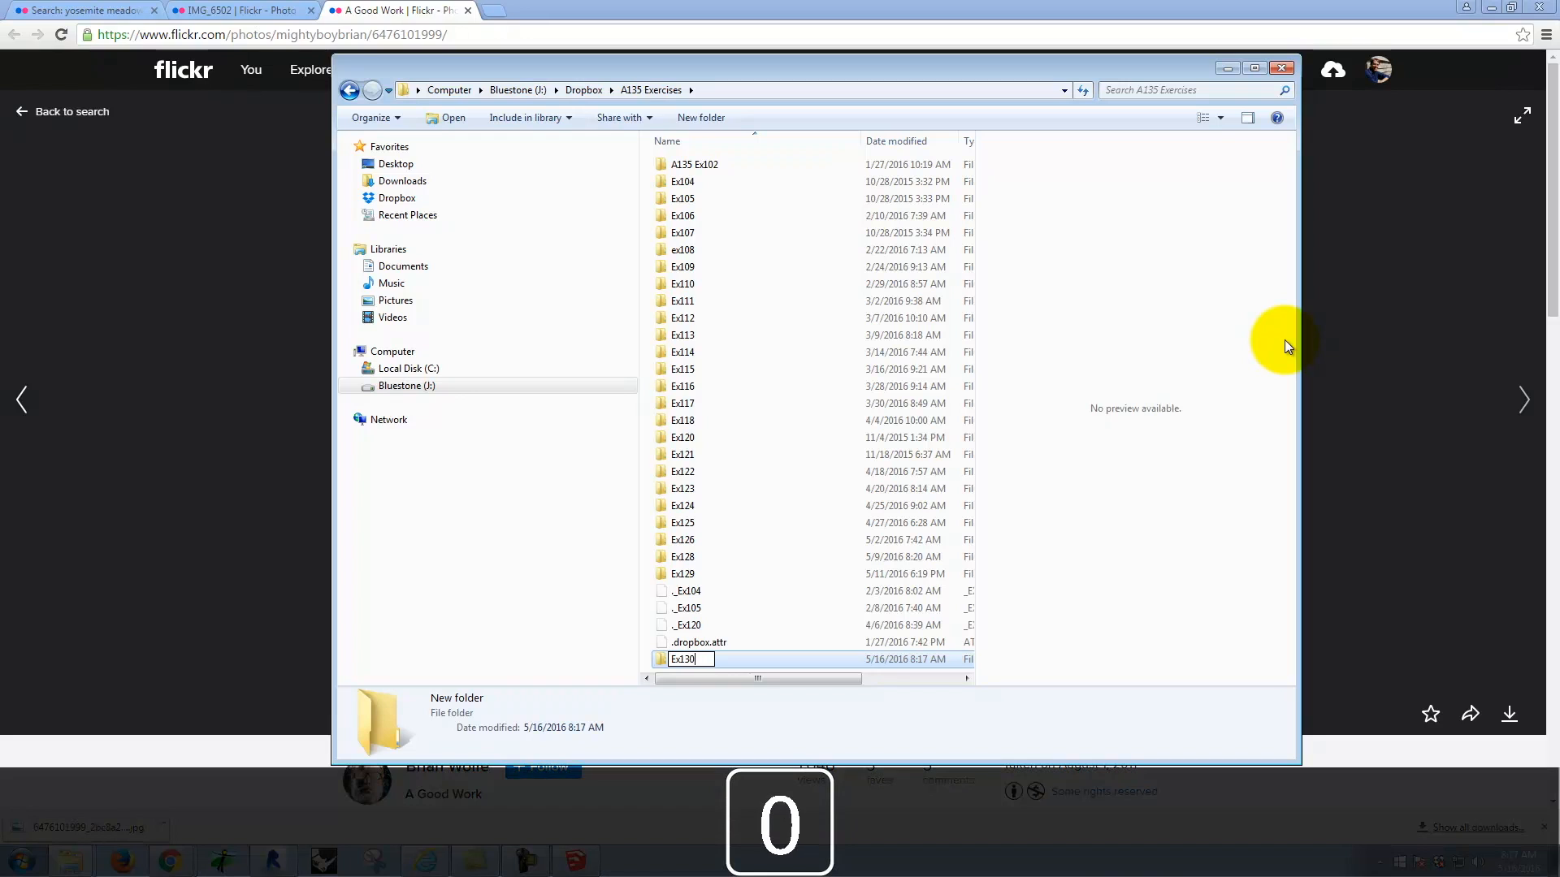
double_click(764, 662)
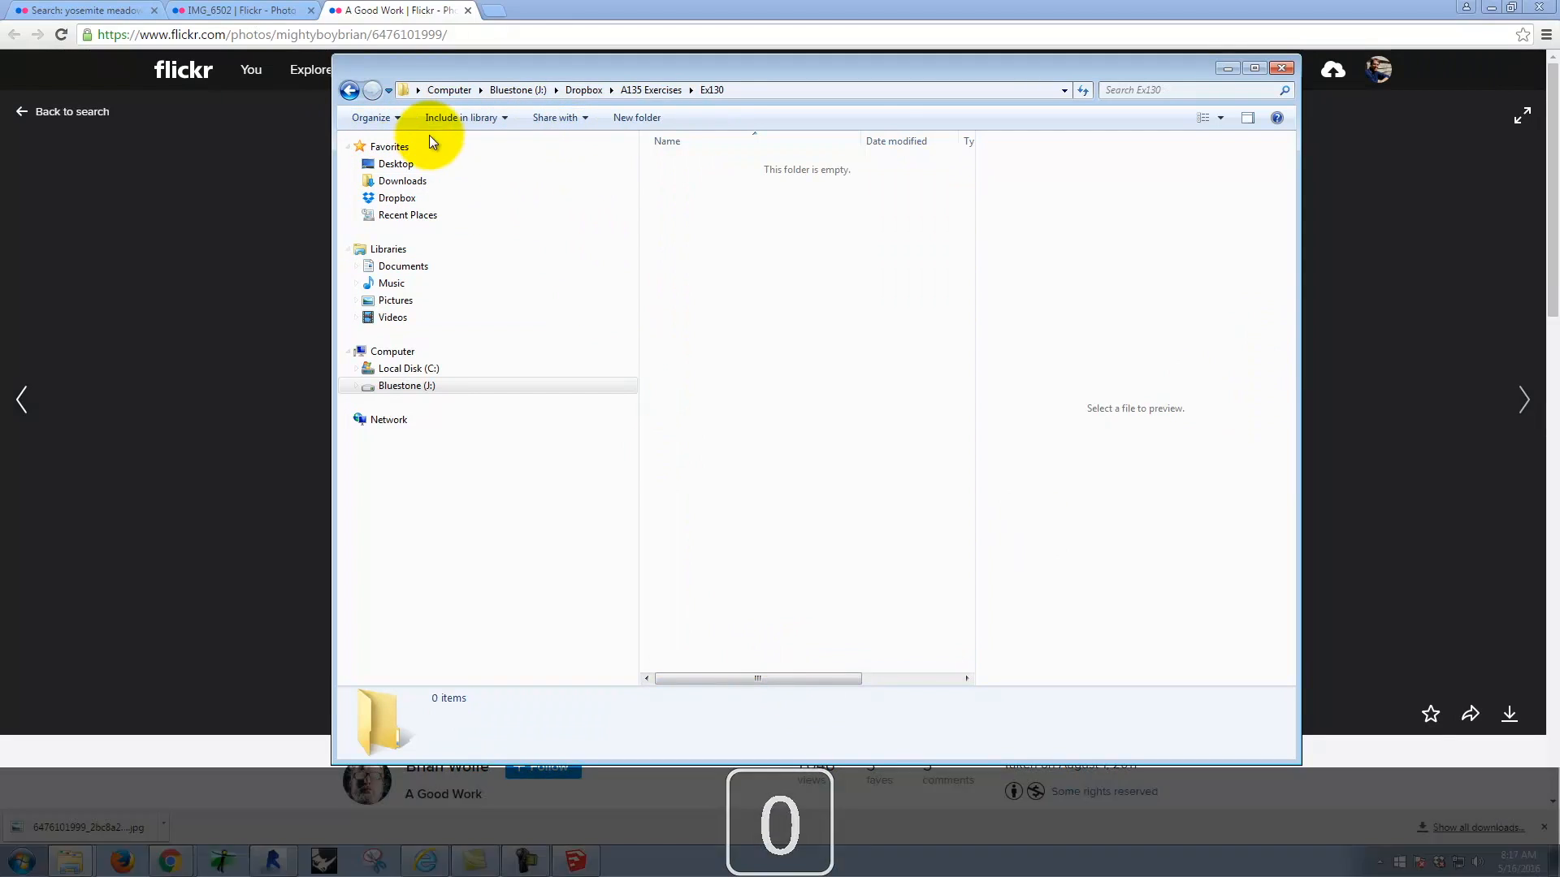
Step: Create a subfolder named S2016m inside the Ex130 folder
right_click(772, 252)
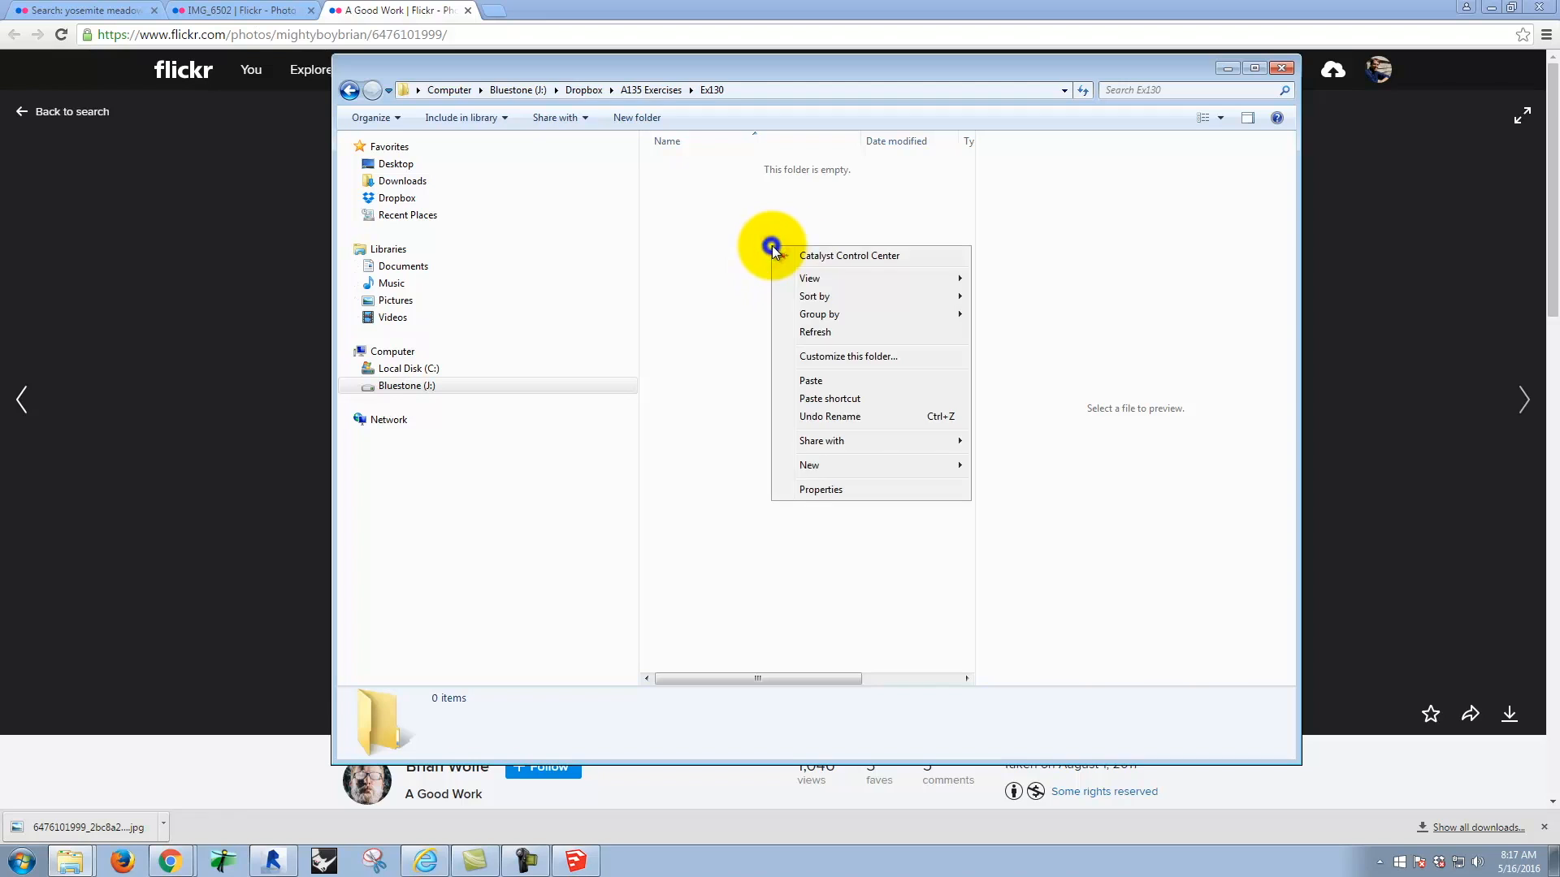
mouse_move(822, 461)
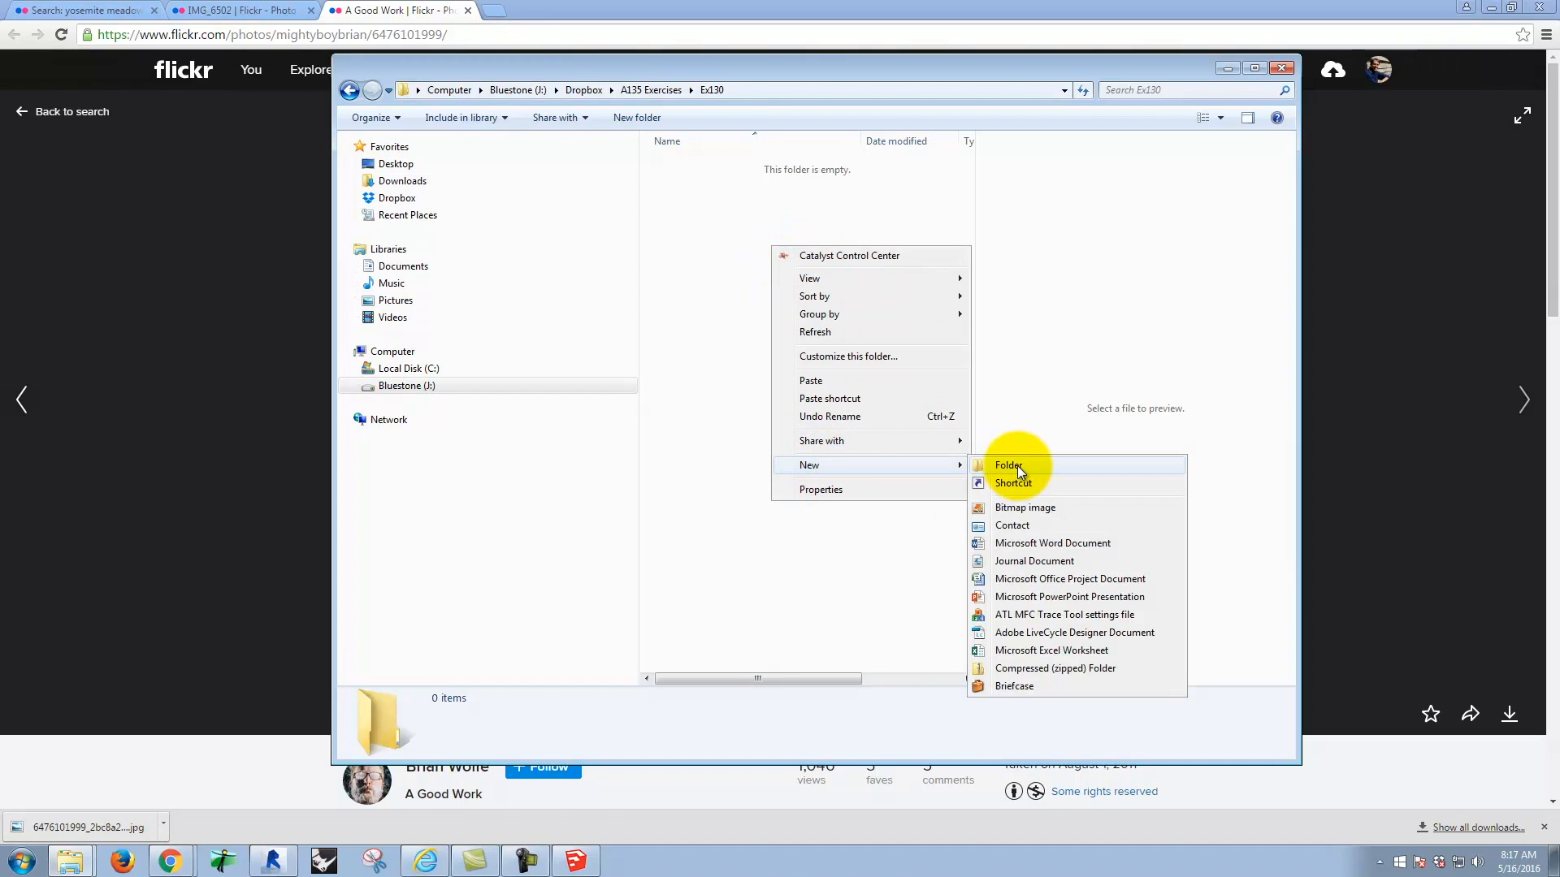
click(1030, 462)
text(S2016)
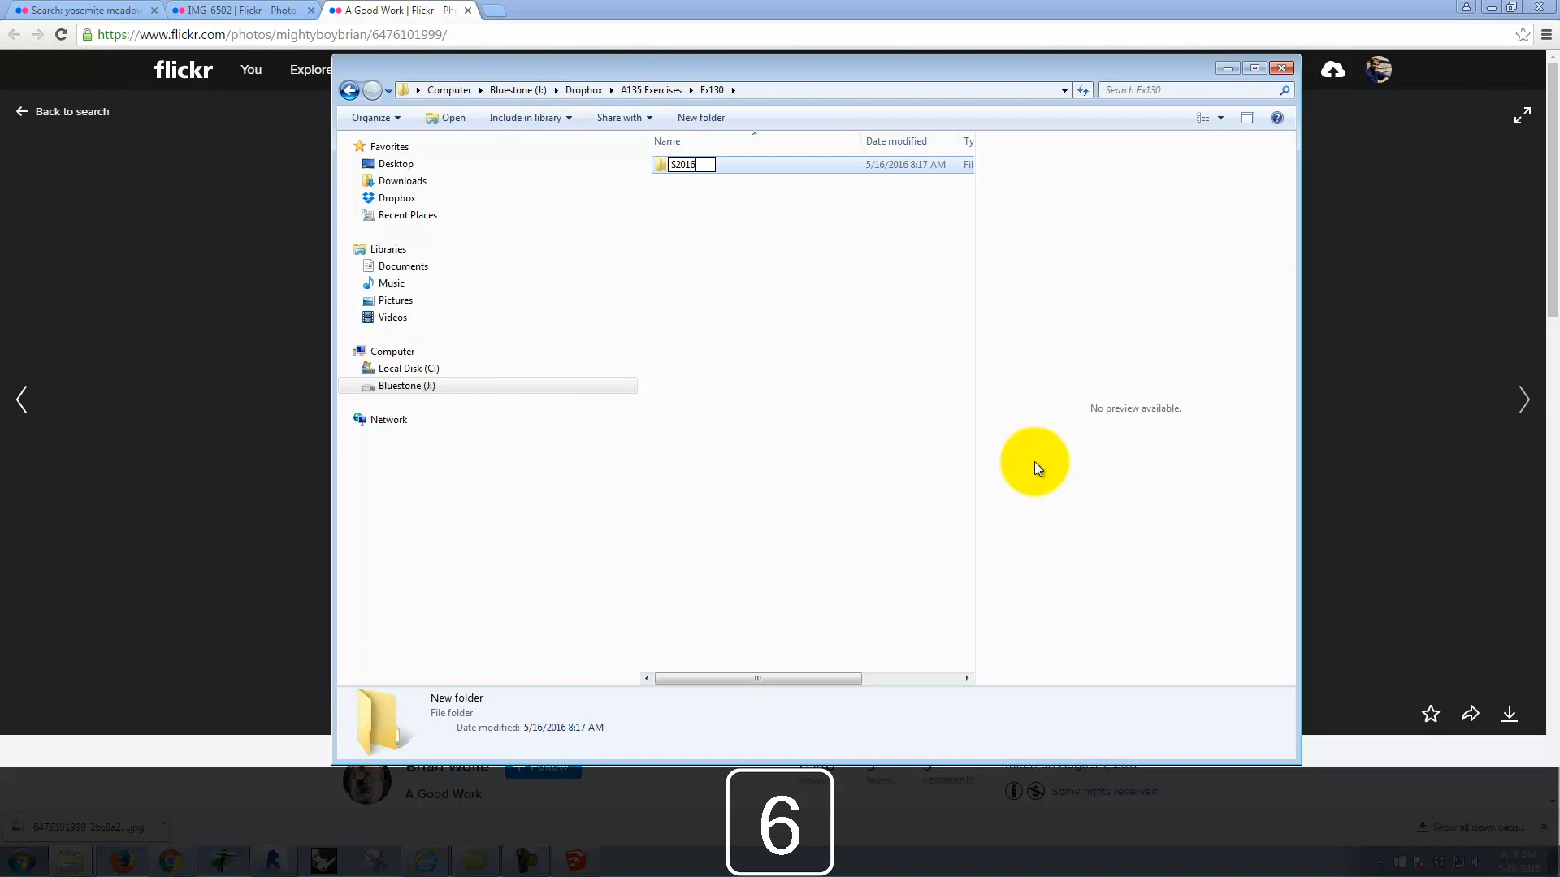
text(m)
key(Return)
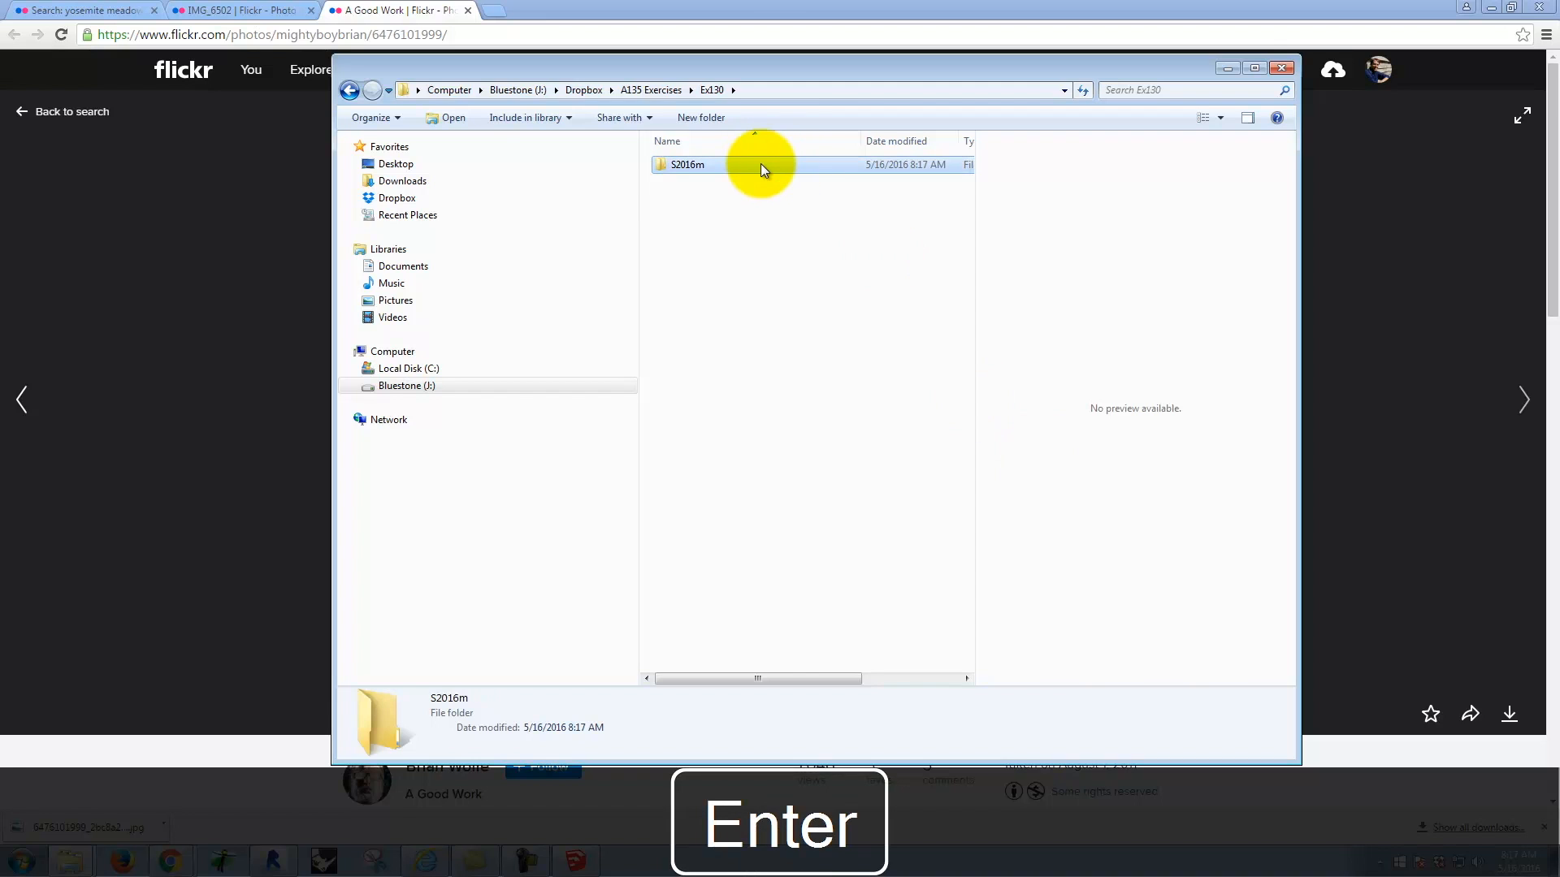
Step: Open the S2016m folder and paste the copied meadow JPEG into it
double_click(760, 165)
right_click(791, 228)
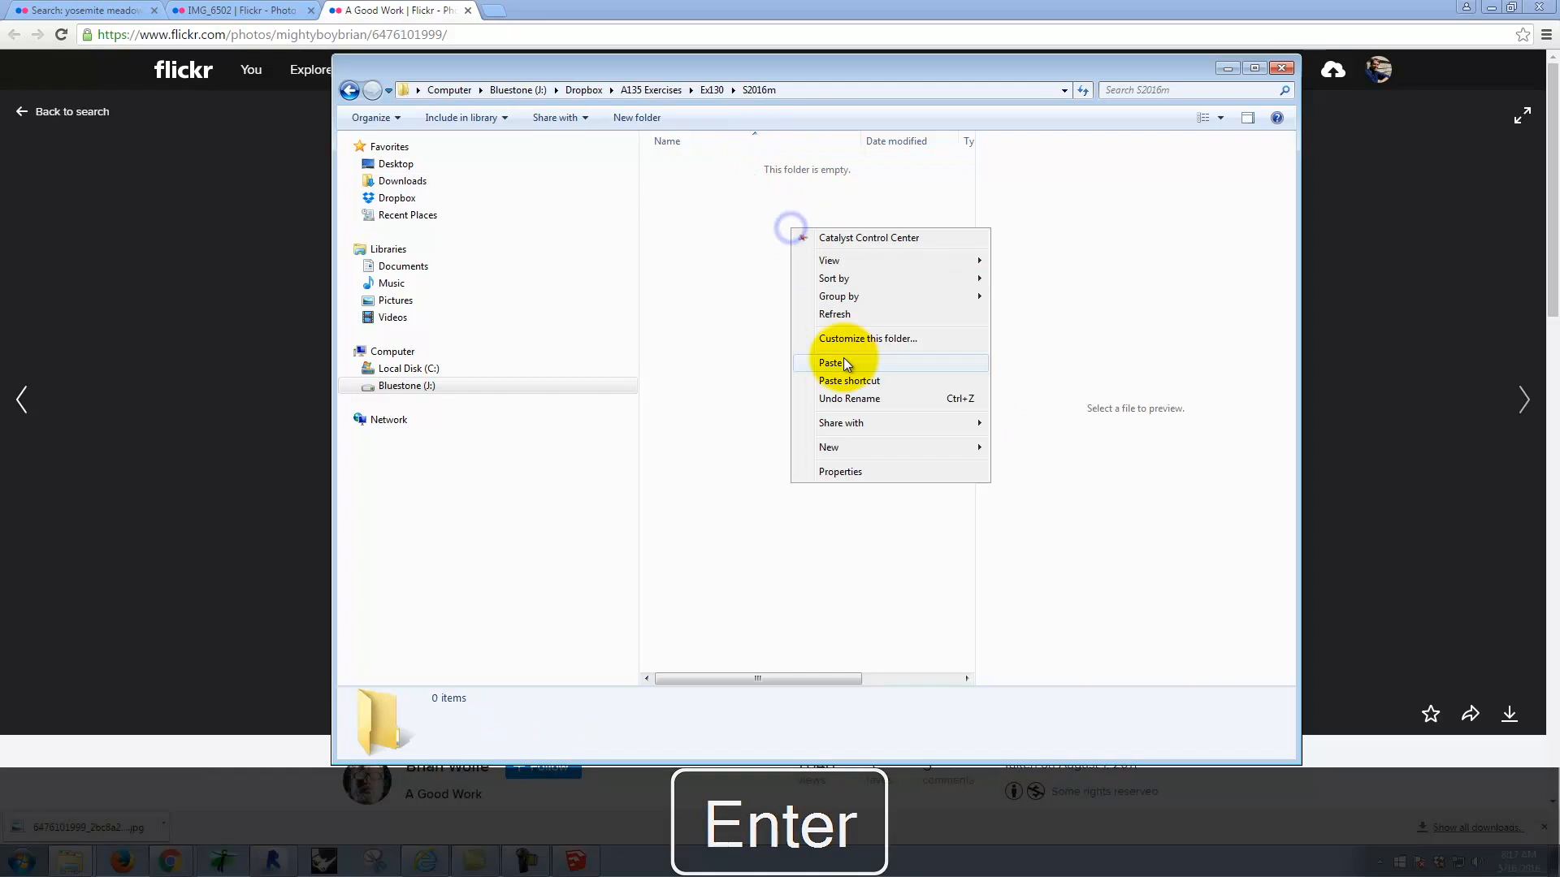
click(844, 362)
click(757, 294)
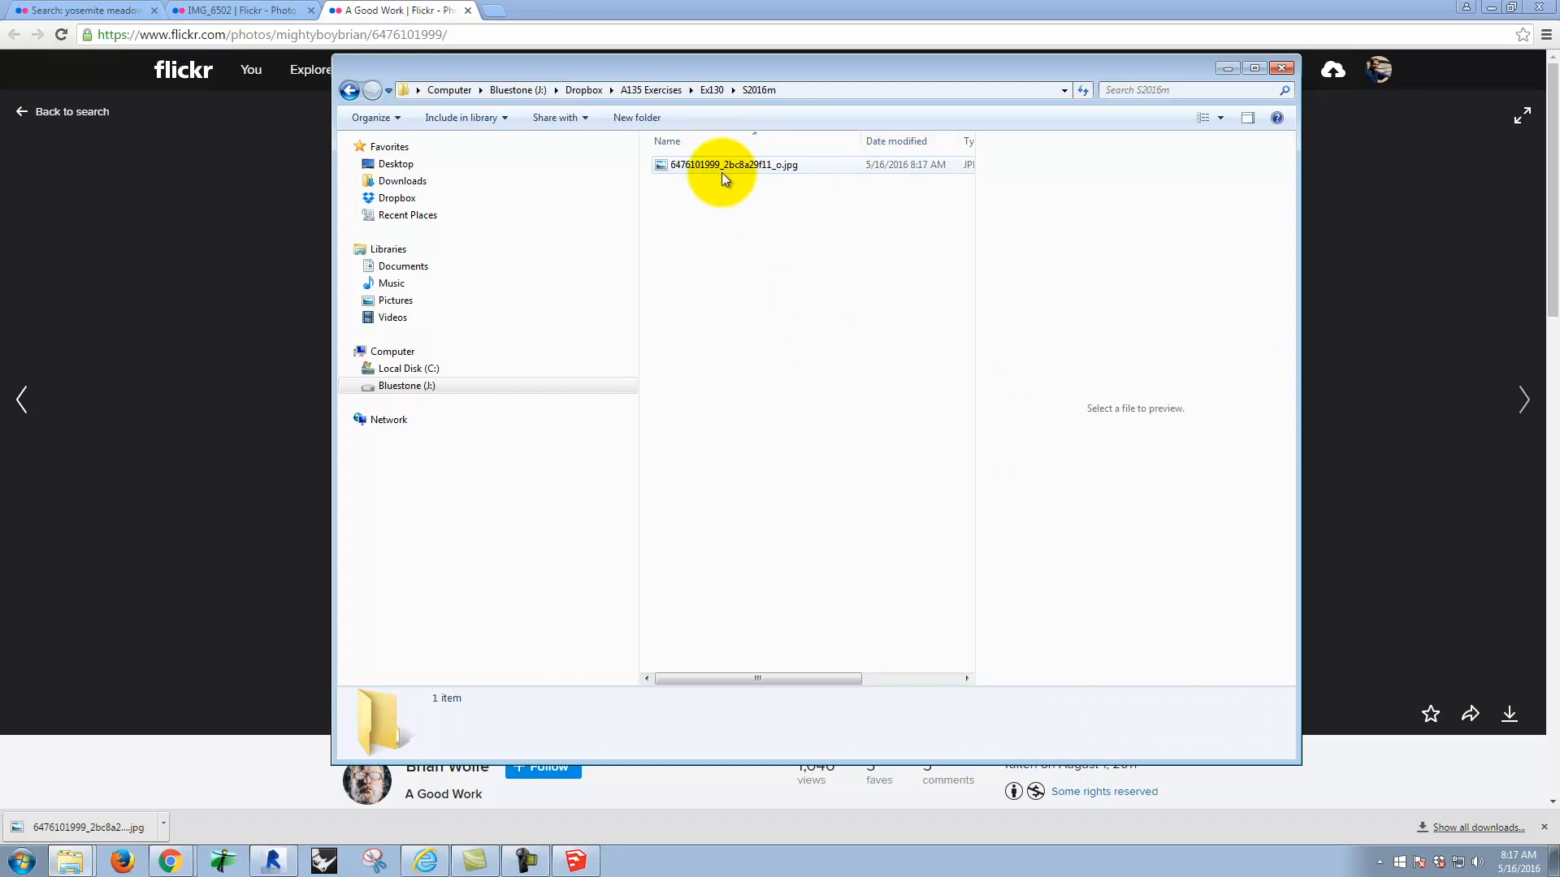
Step: Launch Photoshop from the Adobe Design Standard CS6 program group
click(25, 862)
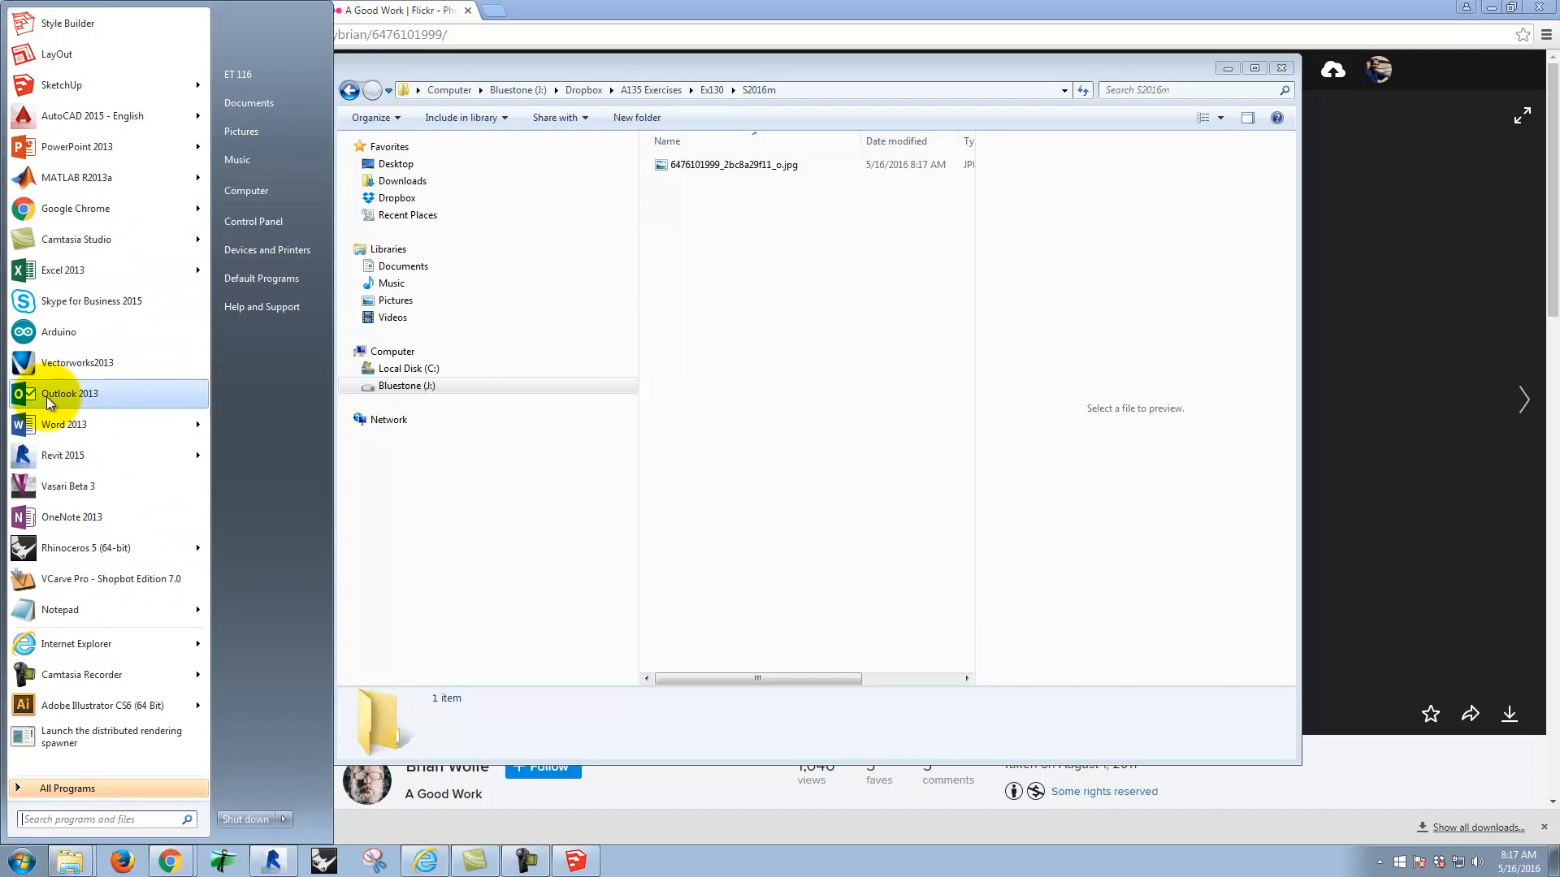
click(88, 785)
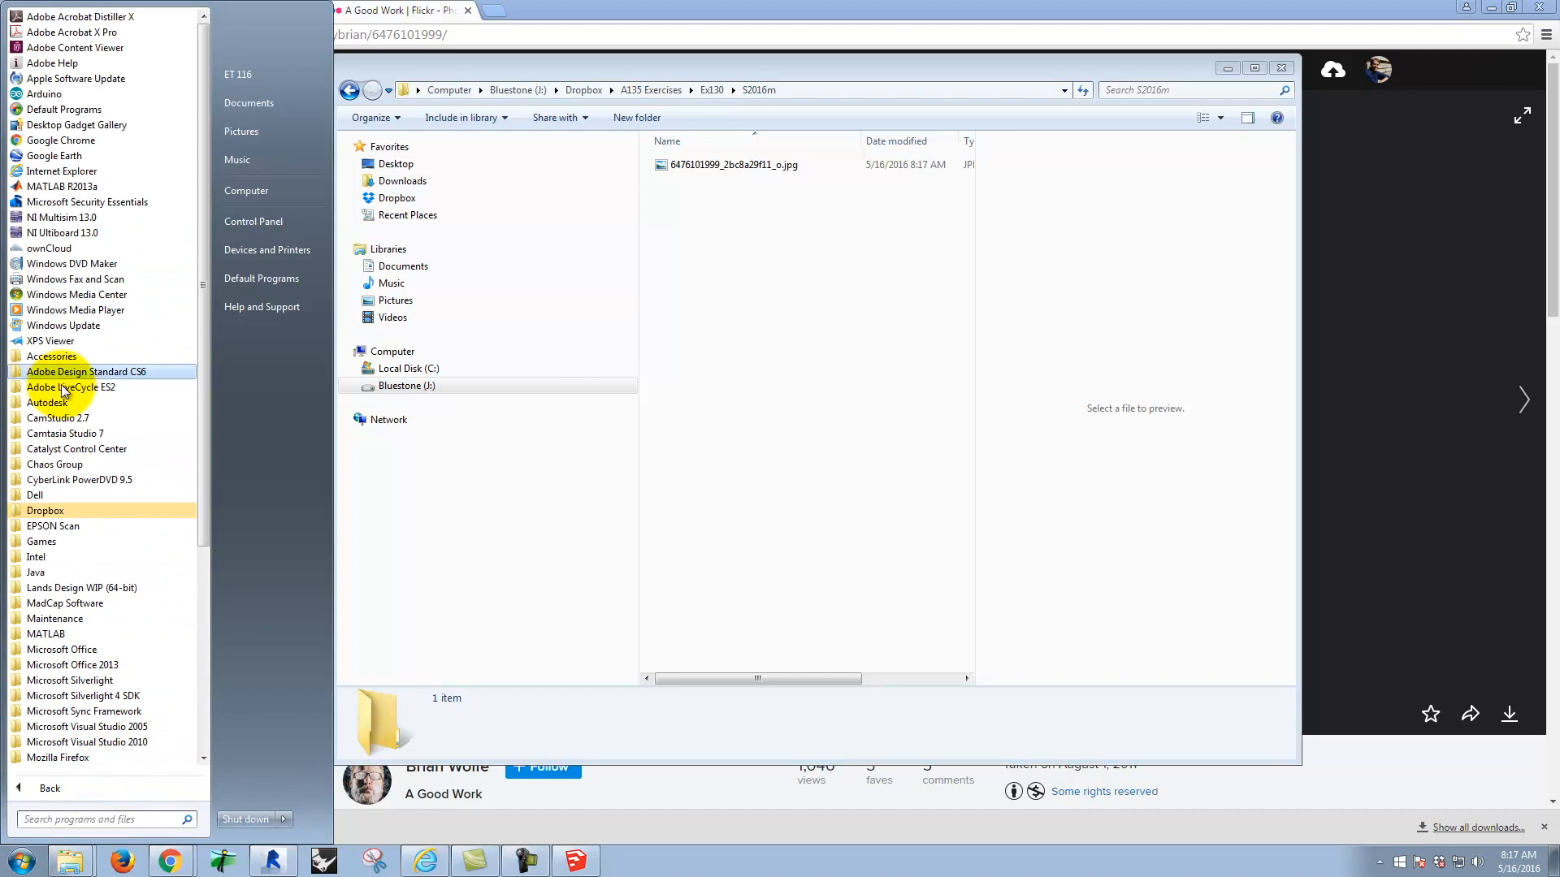
click(86, 372)
click(81, 481)
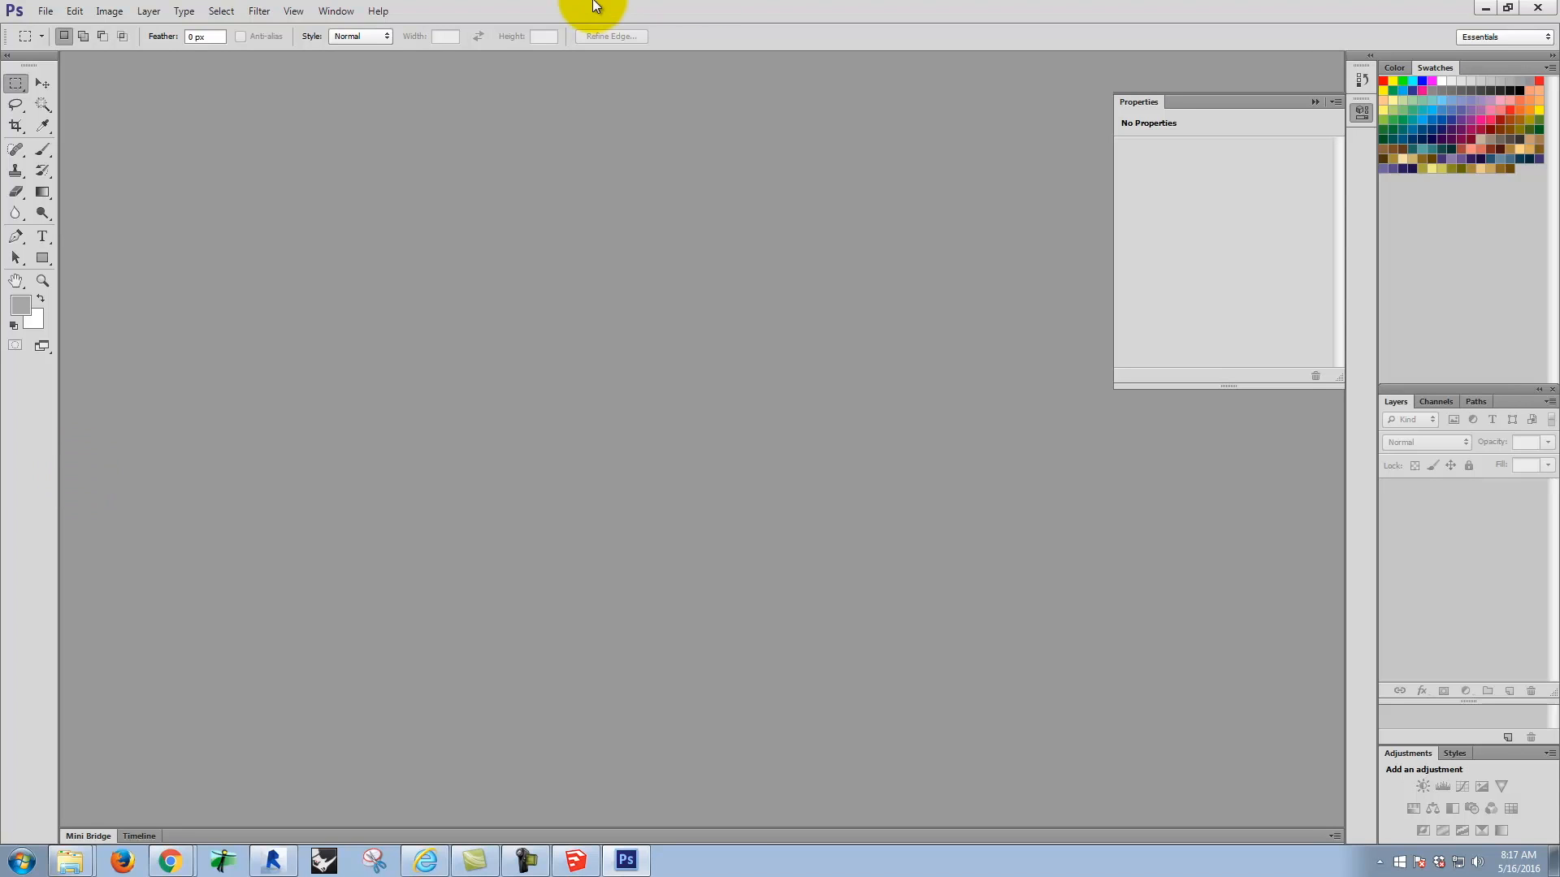
click(48, 11)
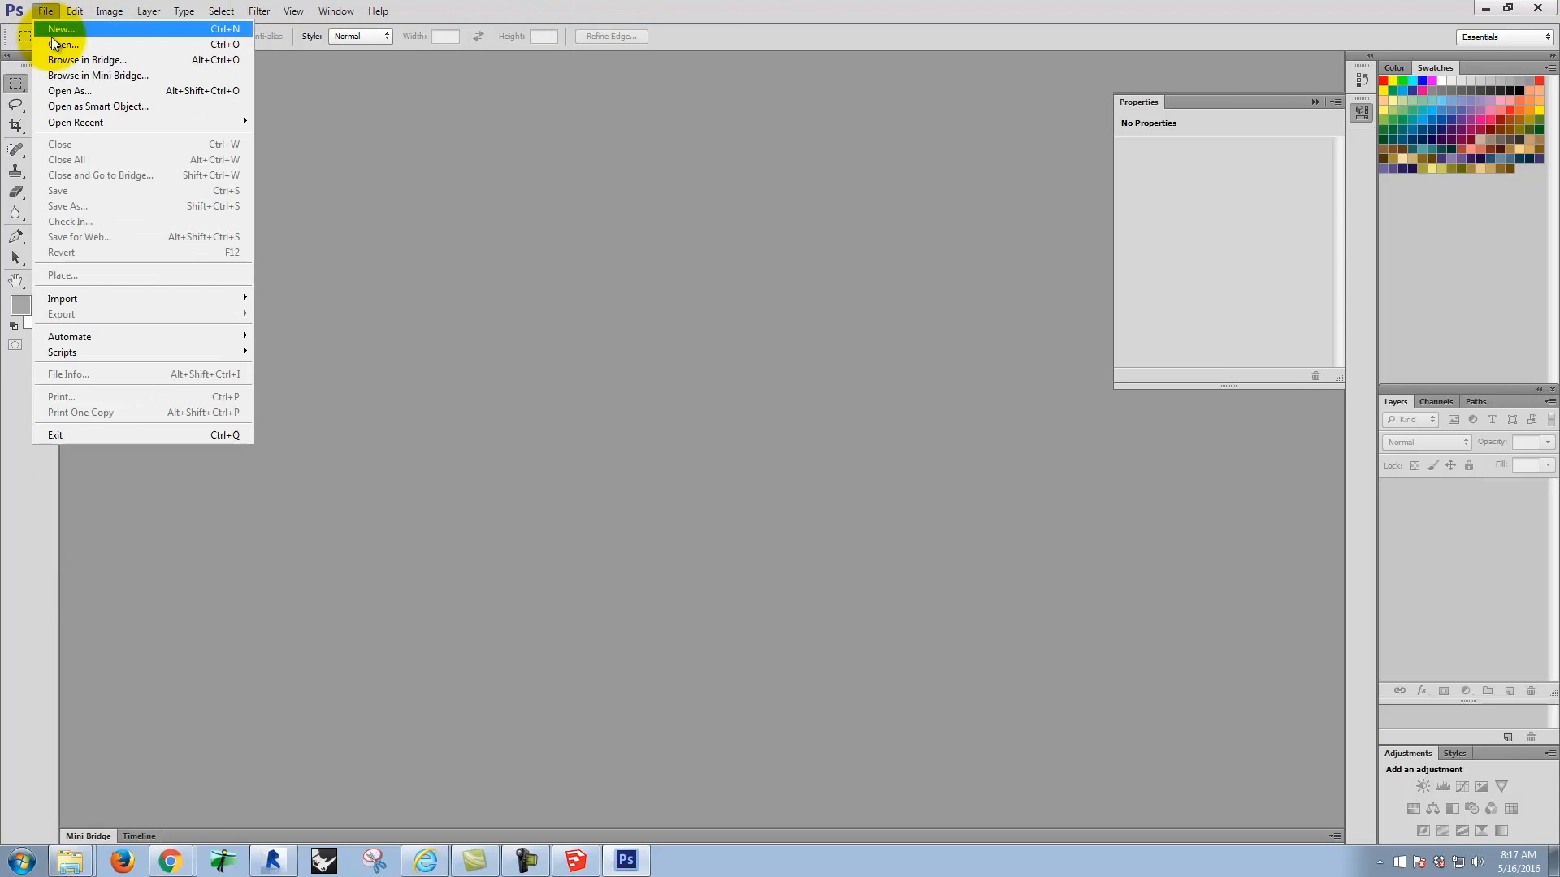
click(51, 38)
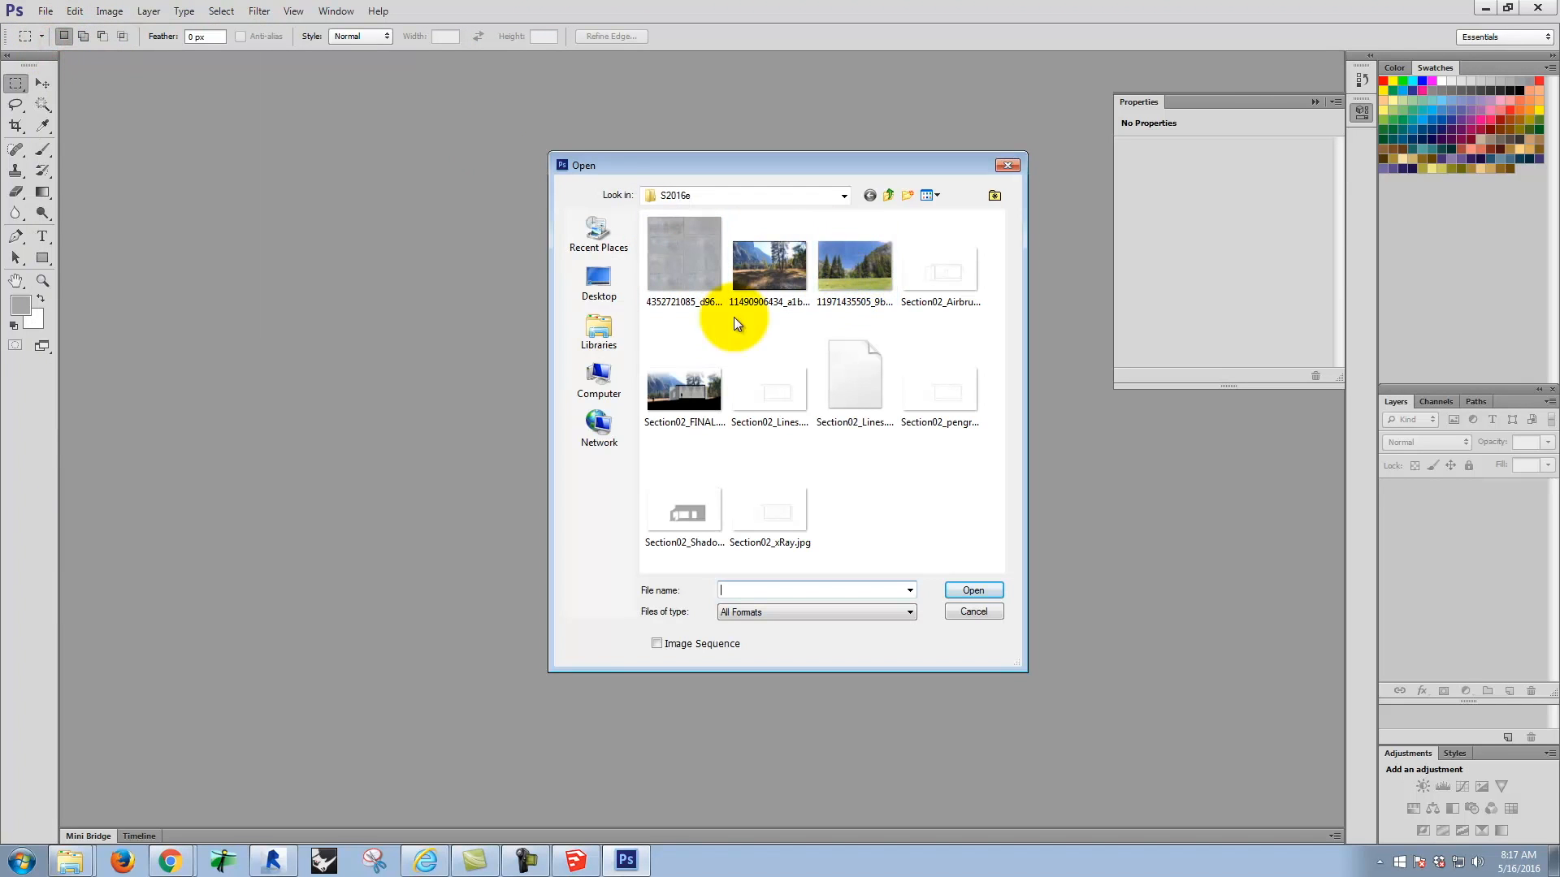
click(849, 273)
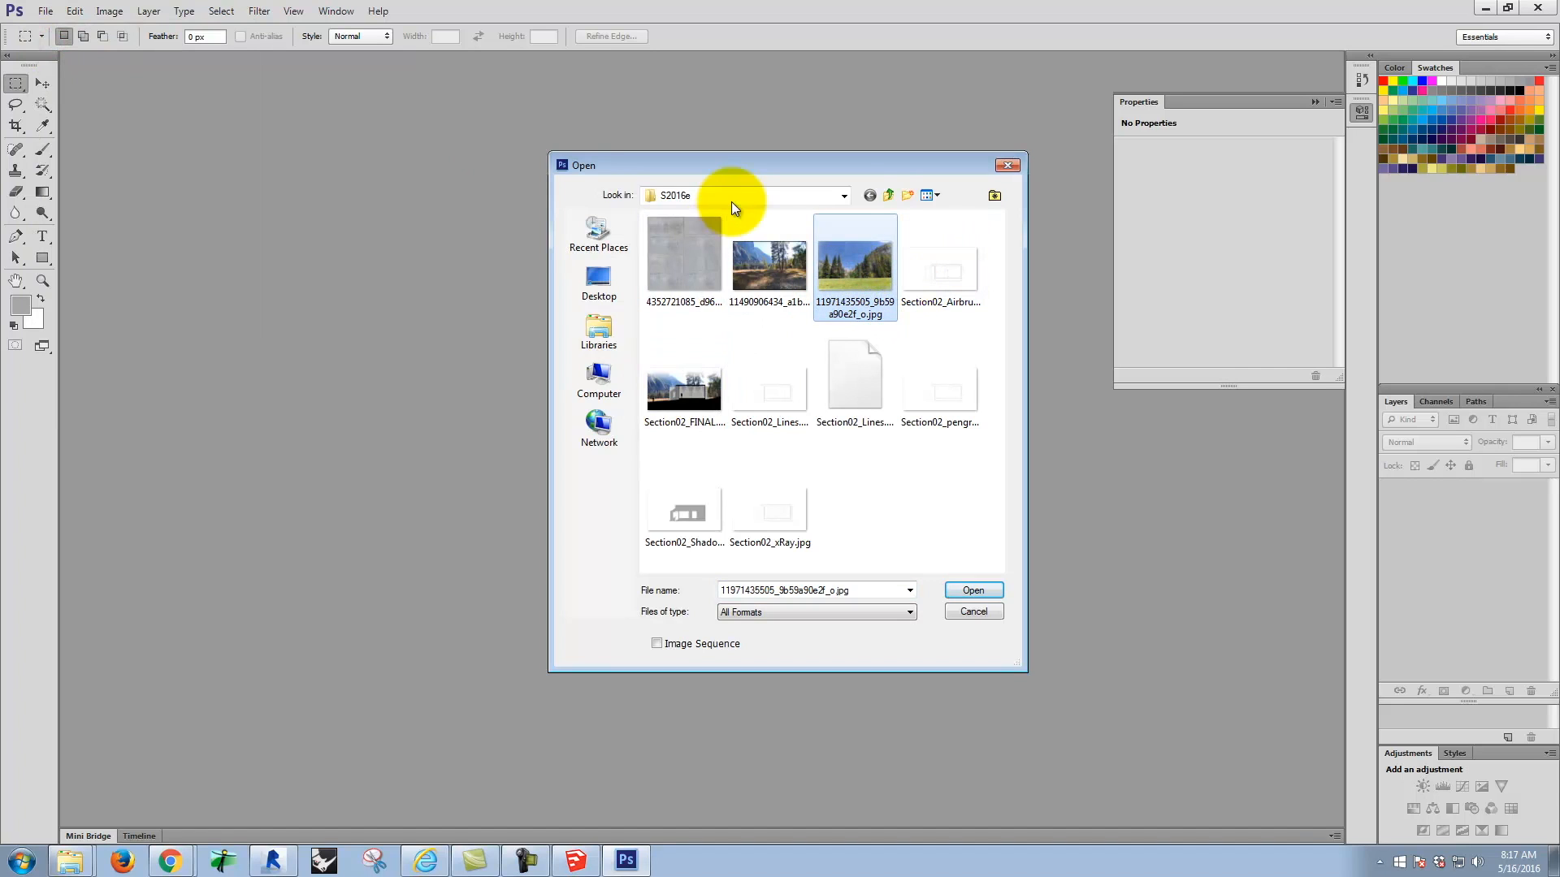
click(888, 195)
click(889, 195)
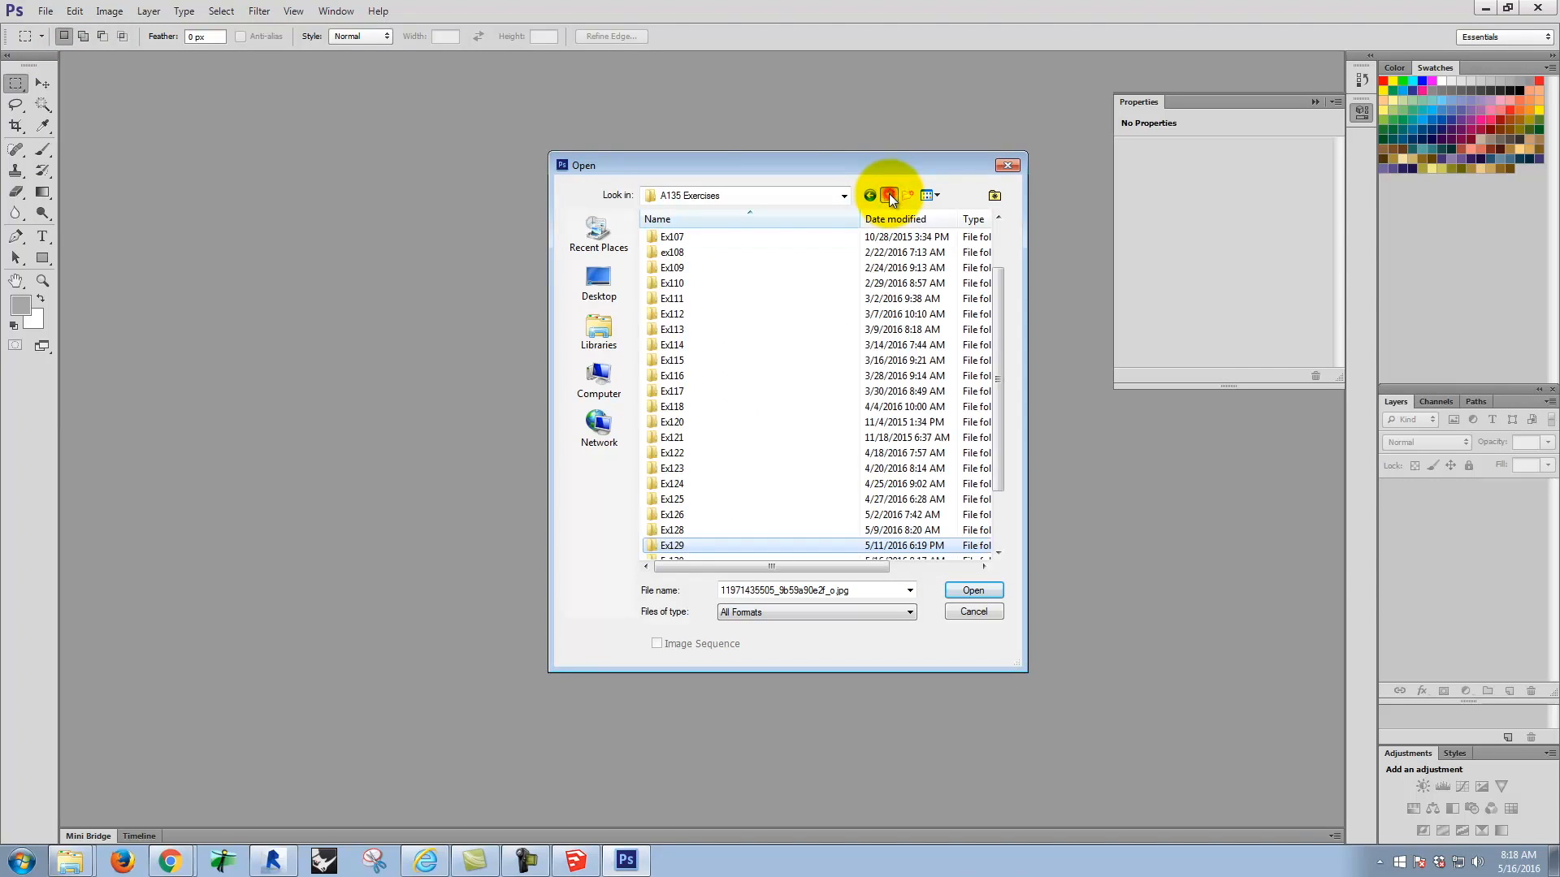
double_click(674, 546)
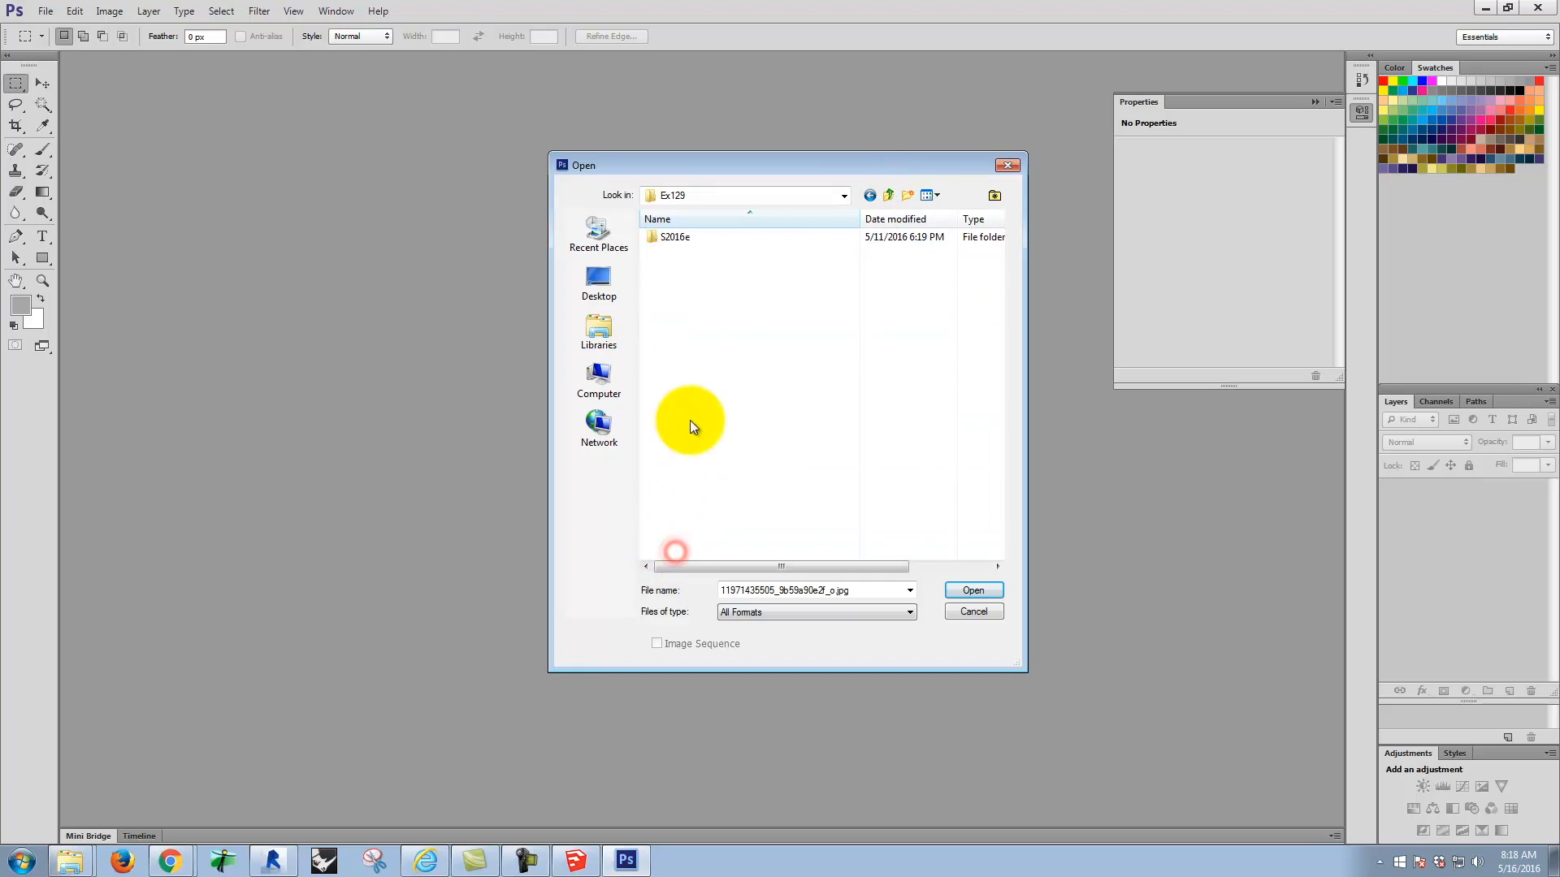
click(889, 195)
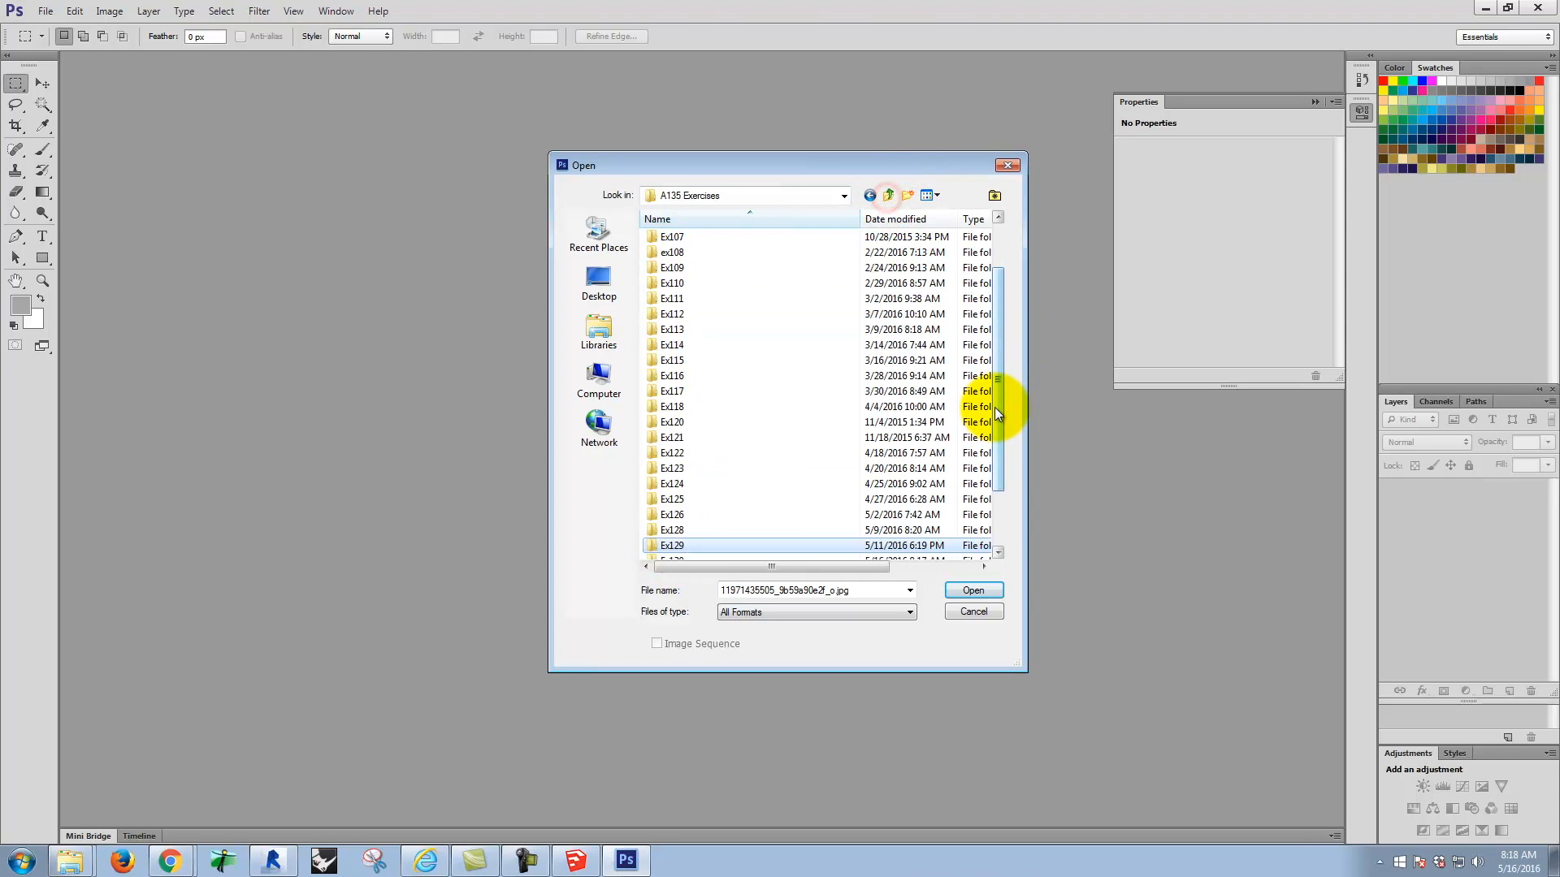
drag(994, 407, 997, 435)
double_click(681, 518)
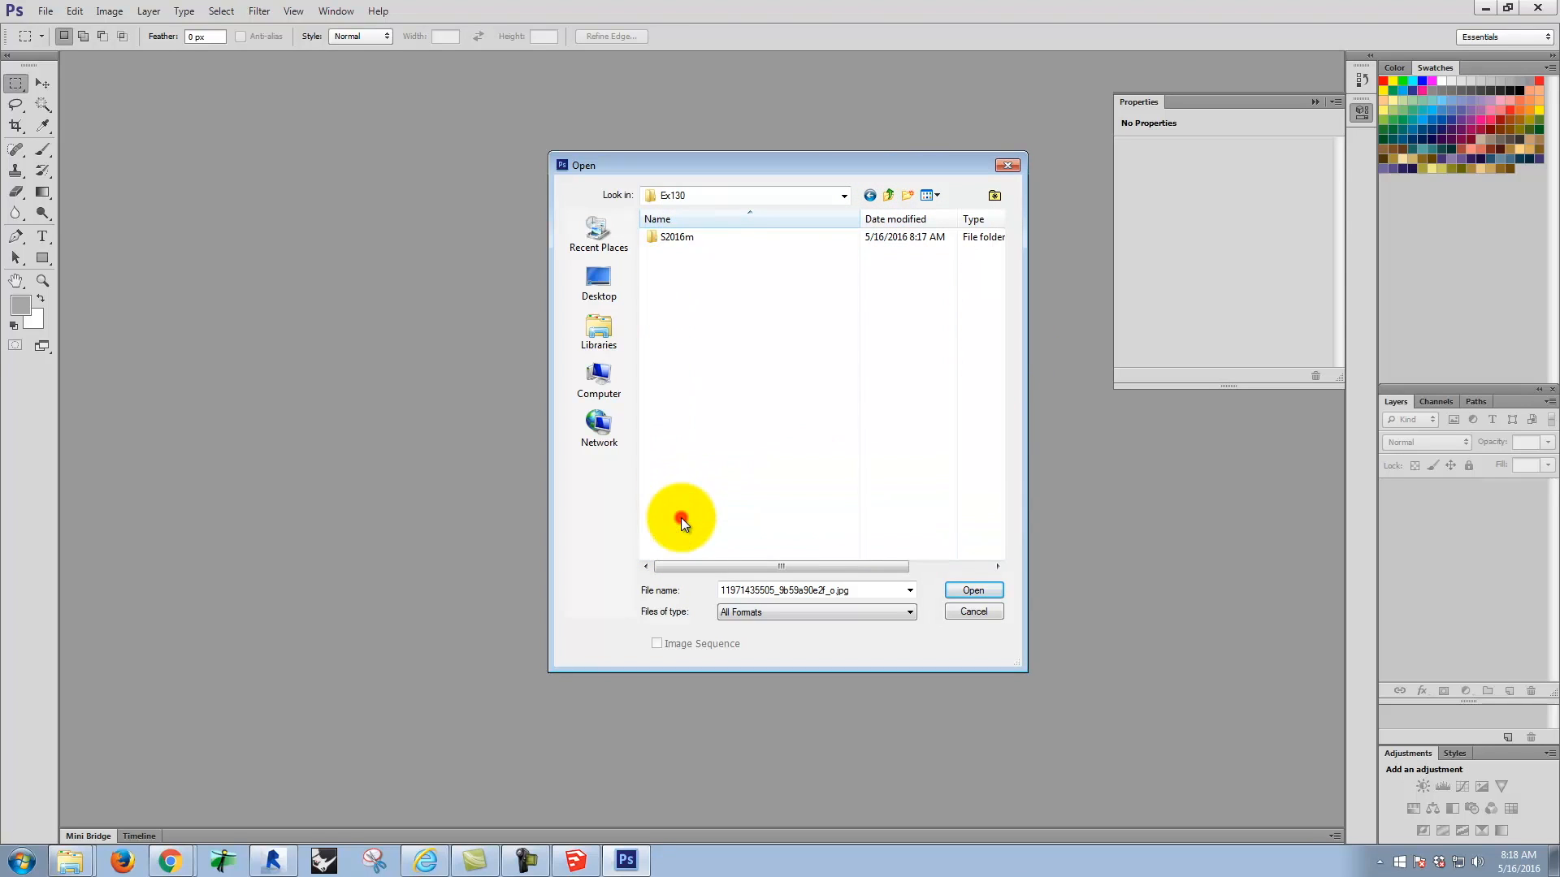
double_click(671, 239)
double_click(691, 264)
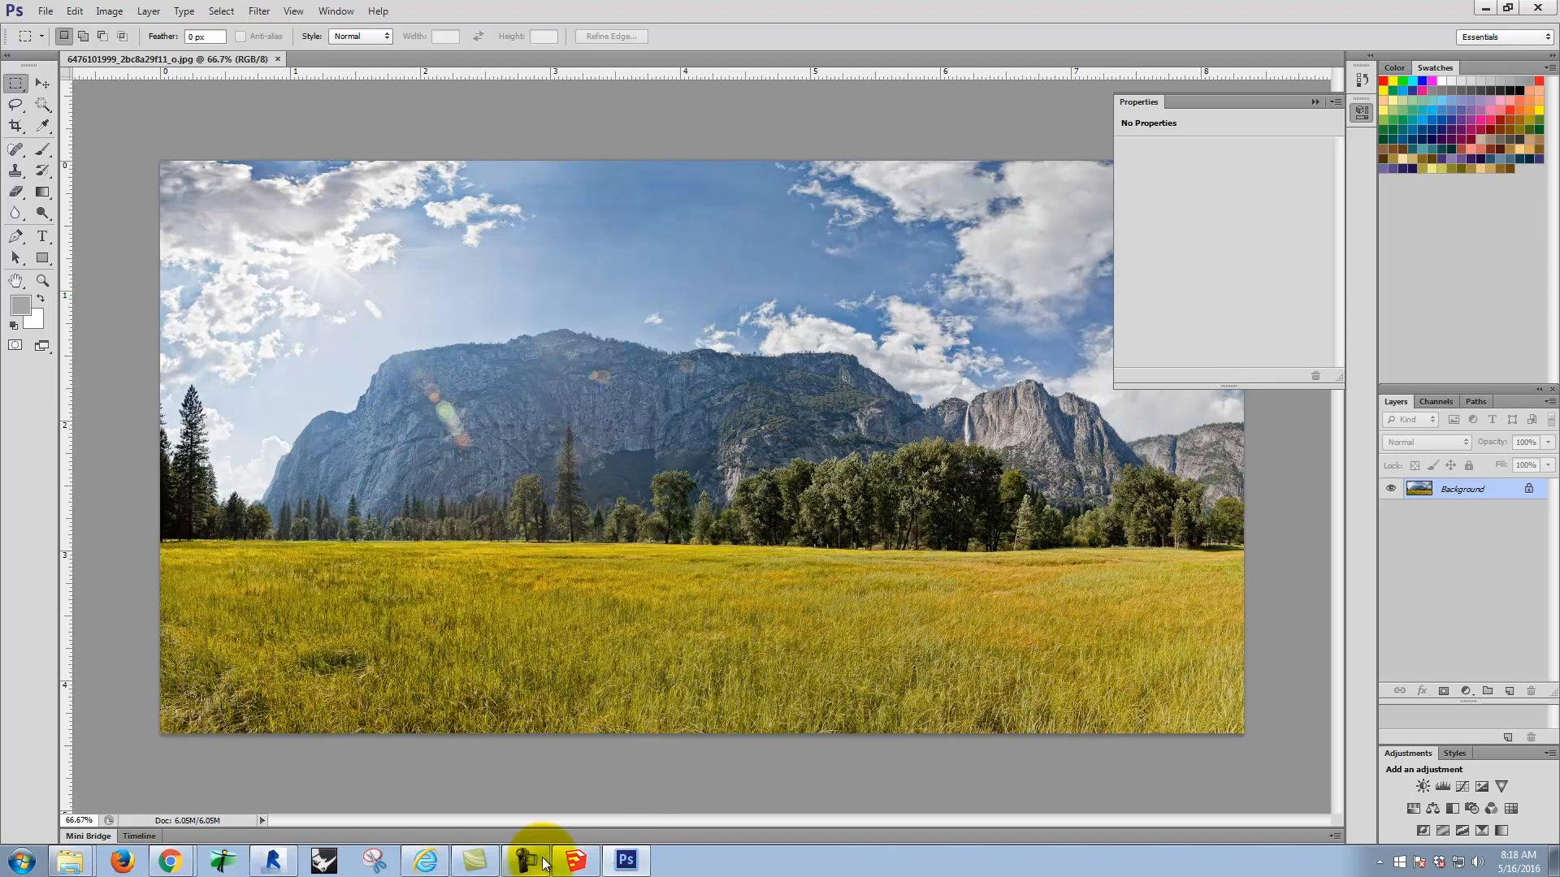
Step: Switch to SketchUp, set the house's shadow time to 09:47 AM, and compare the light direction with the meadow photo in Photoshop
click(577, 861)
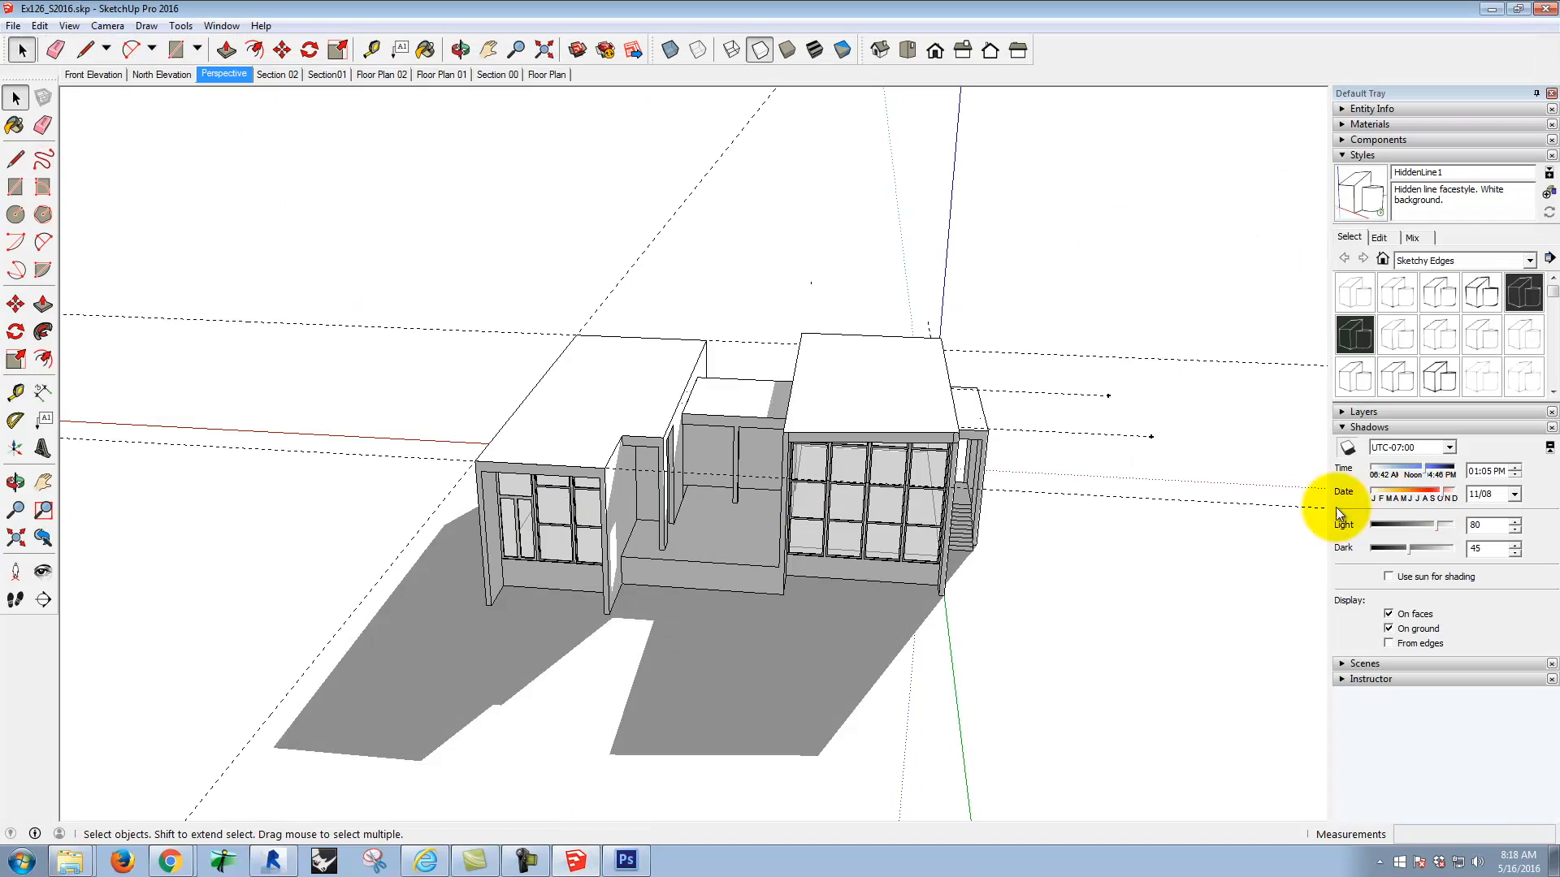
drag(1425, 481, 1396, 475)
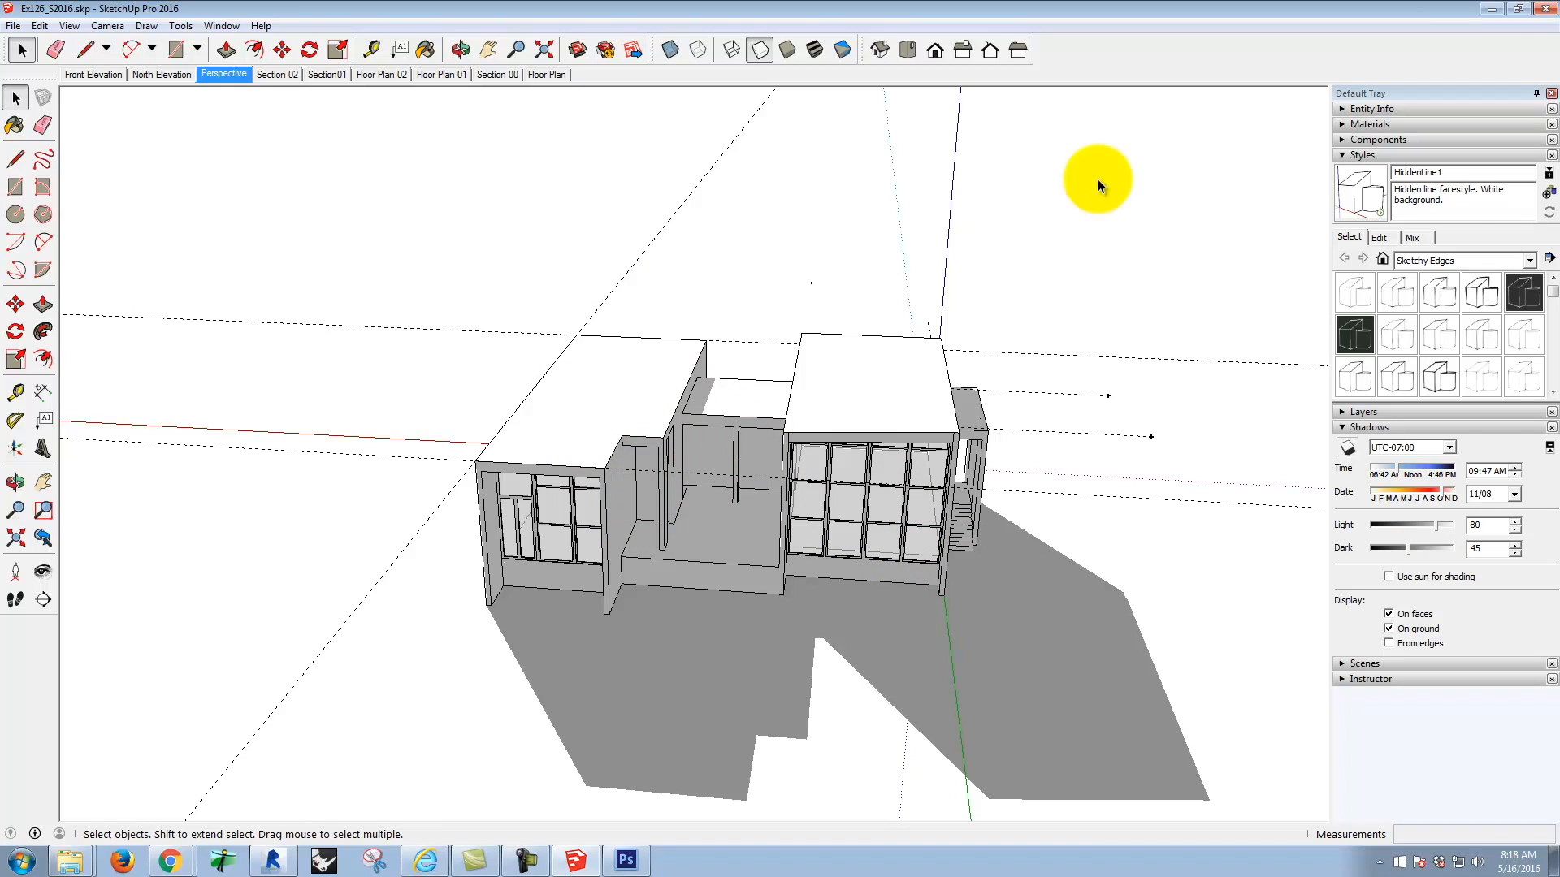
click(1499, 11)
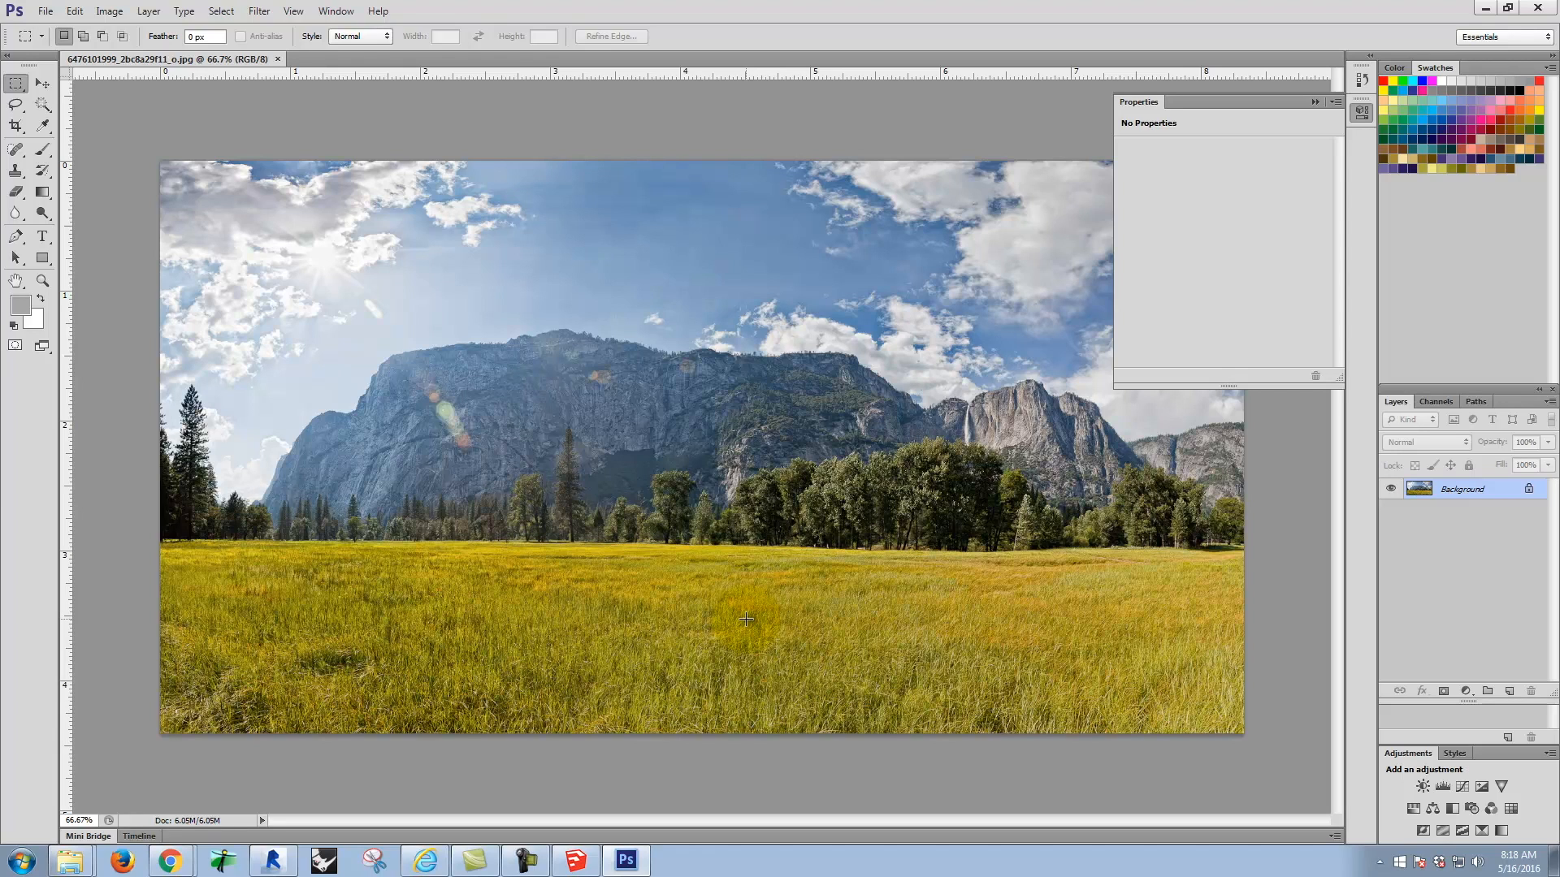
click(1484, 7)
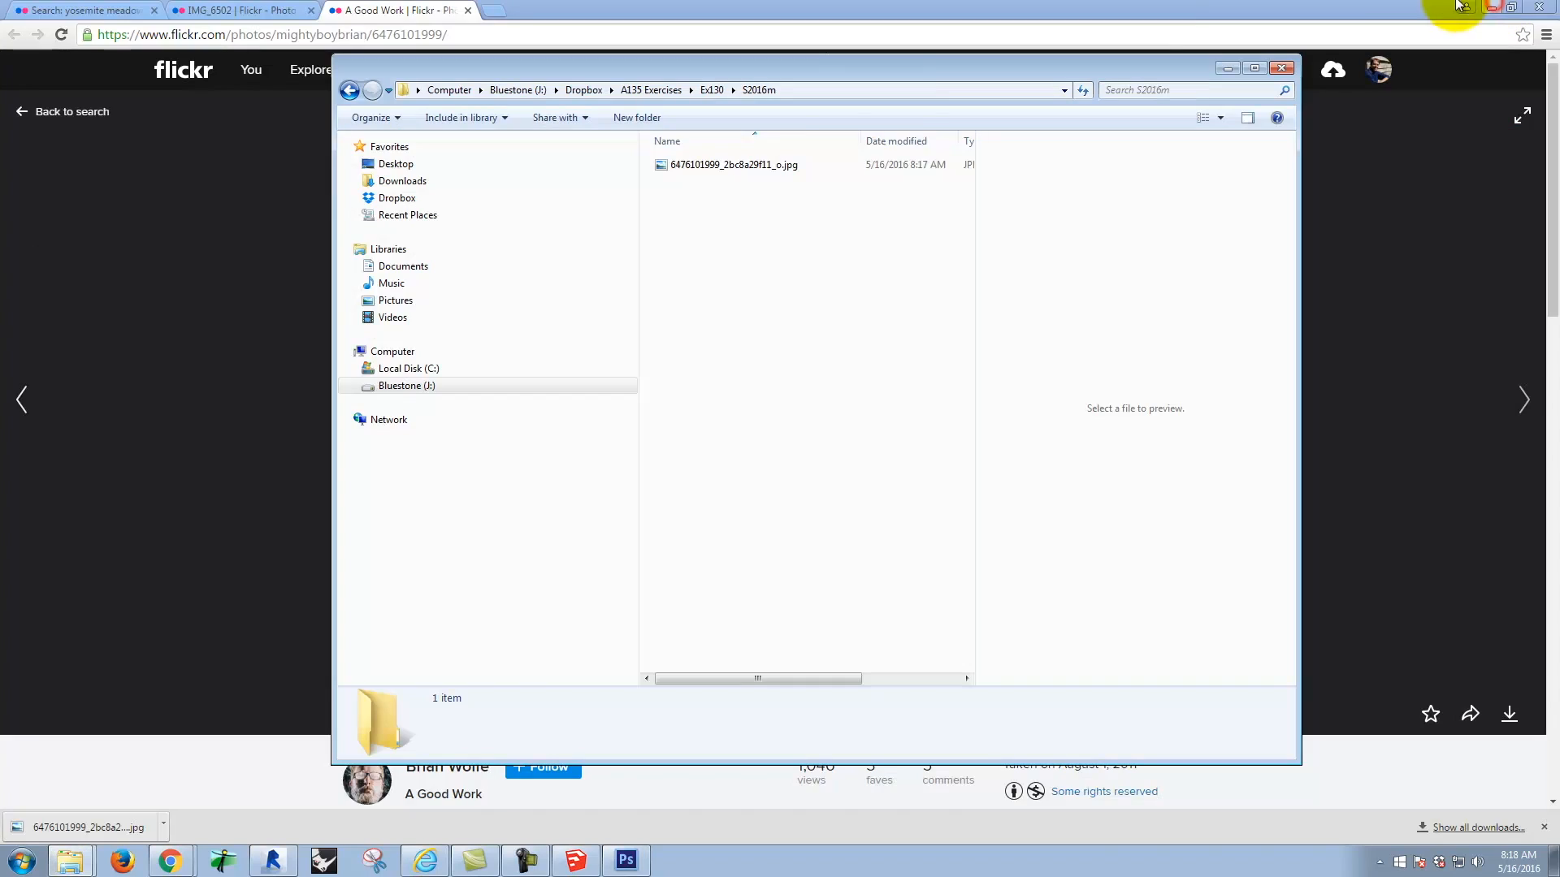
Step: Switch back to SketchUp and use Position Camera to place a 5' 6" eye-level viewpoint on the ground in front of the house
click(575, 860)
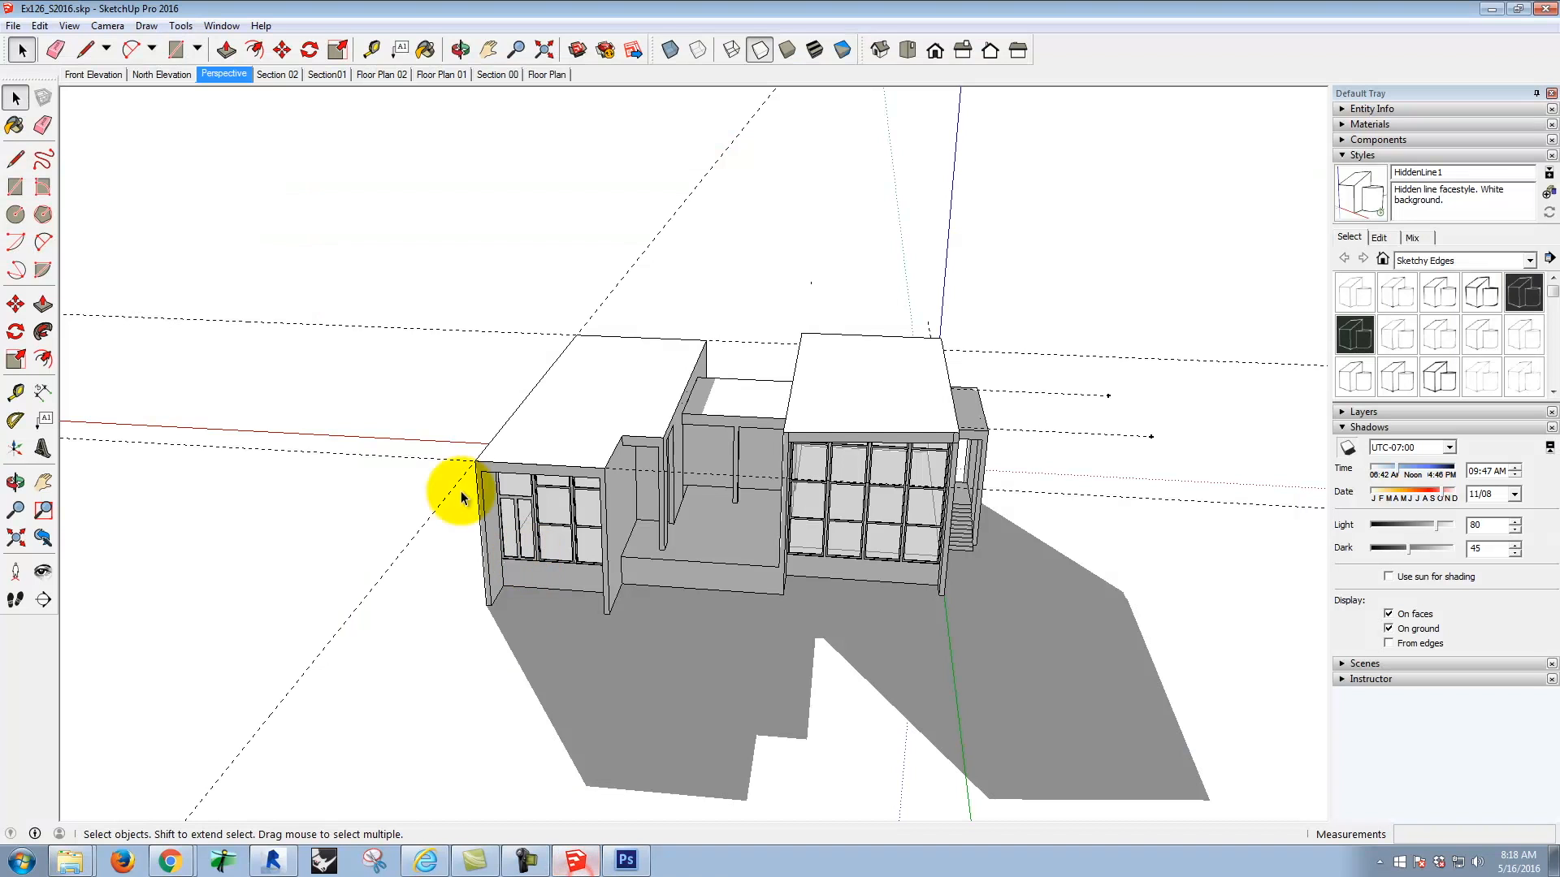
click(16, 574)
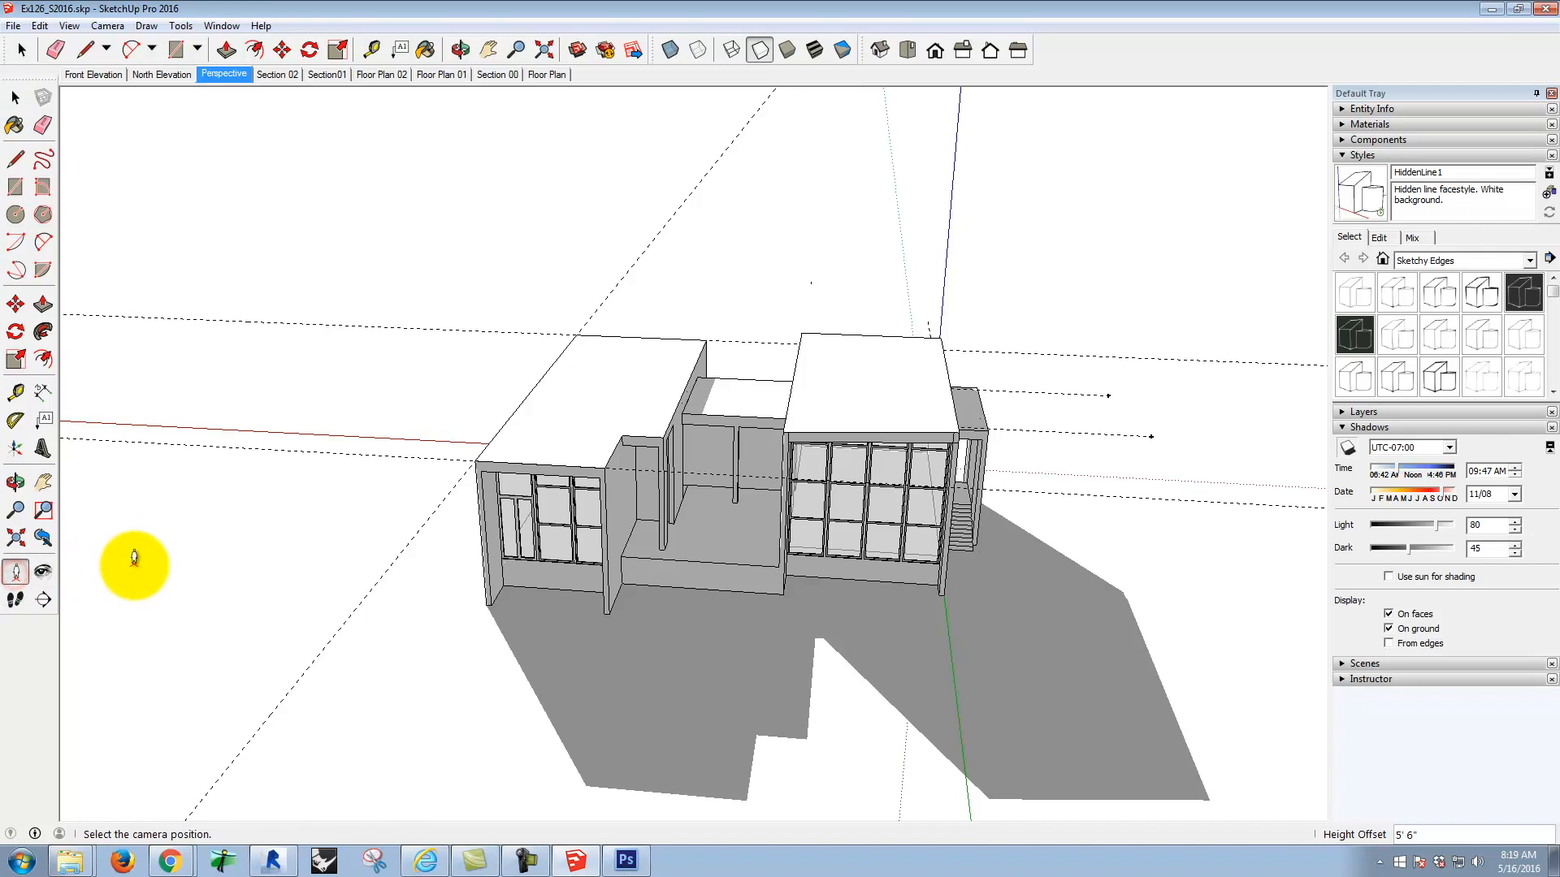
scroll(236, 488, down, 3)
scroll(363, 349, down, 2)
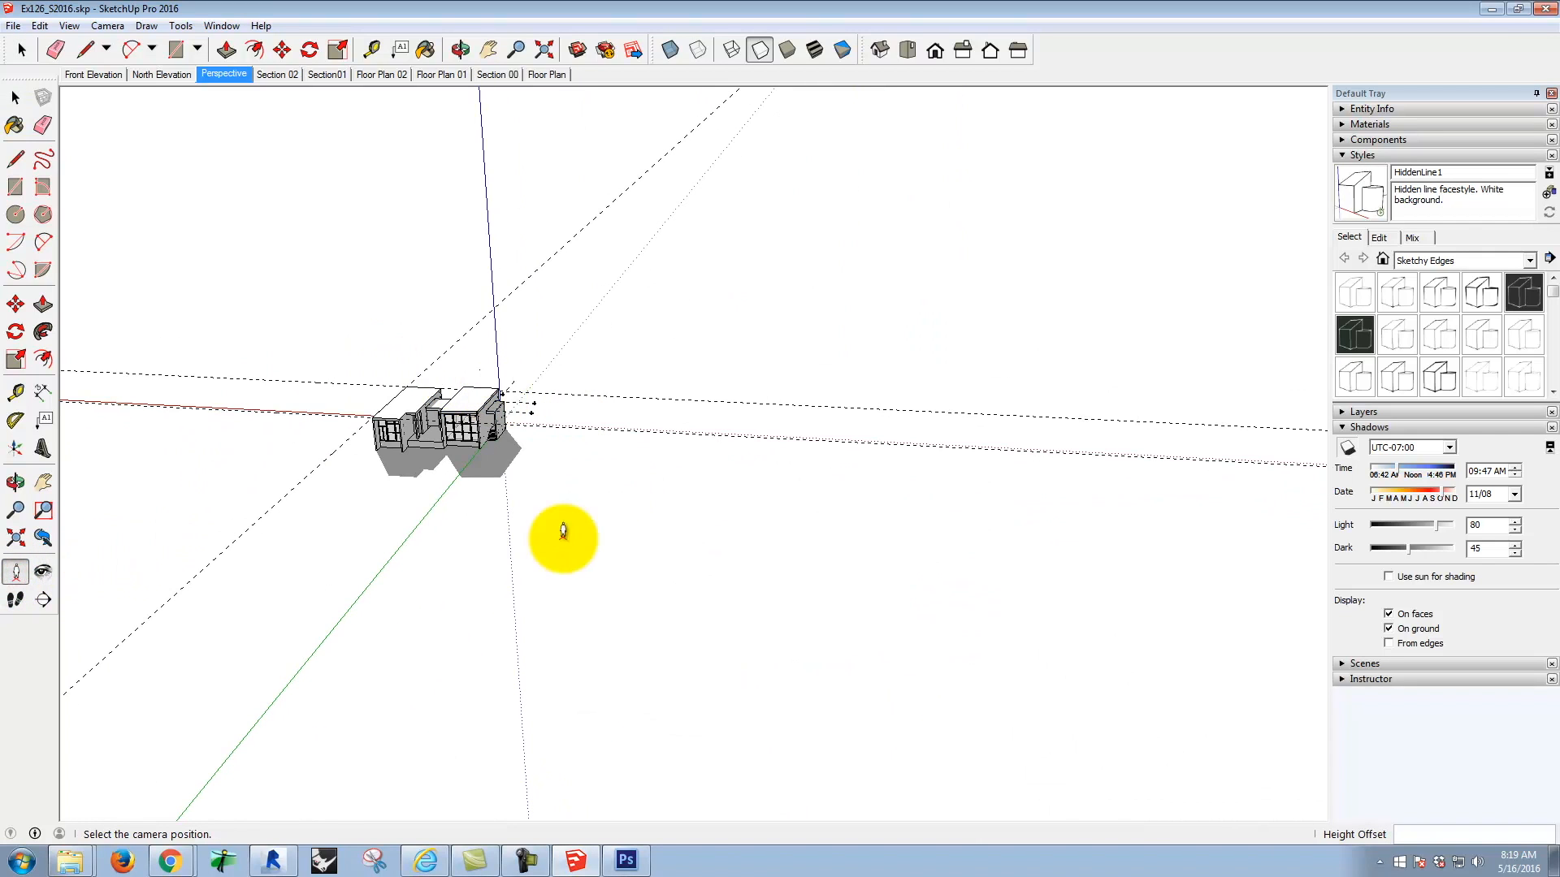
click(464, 585)
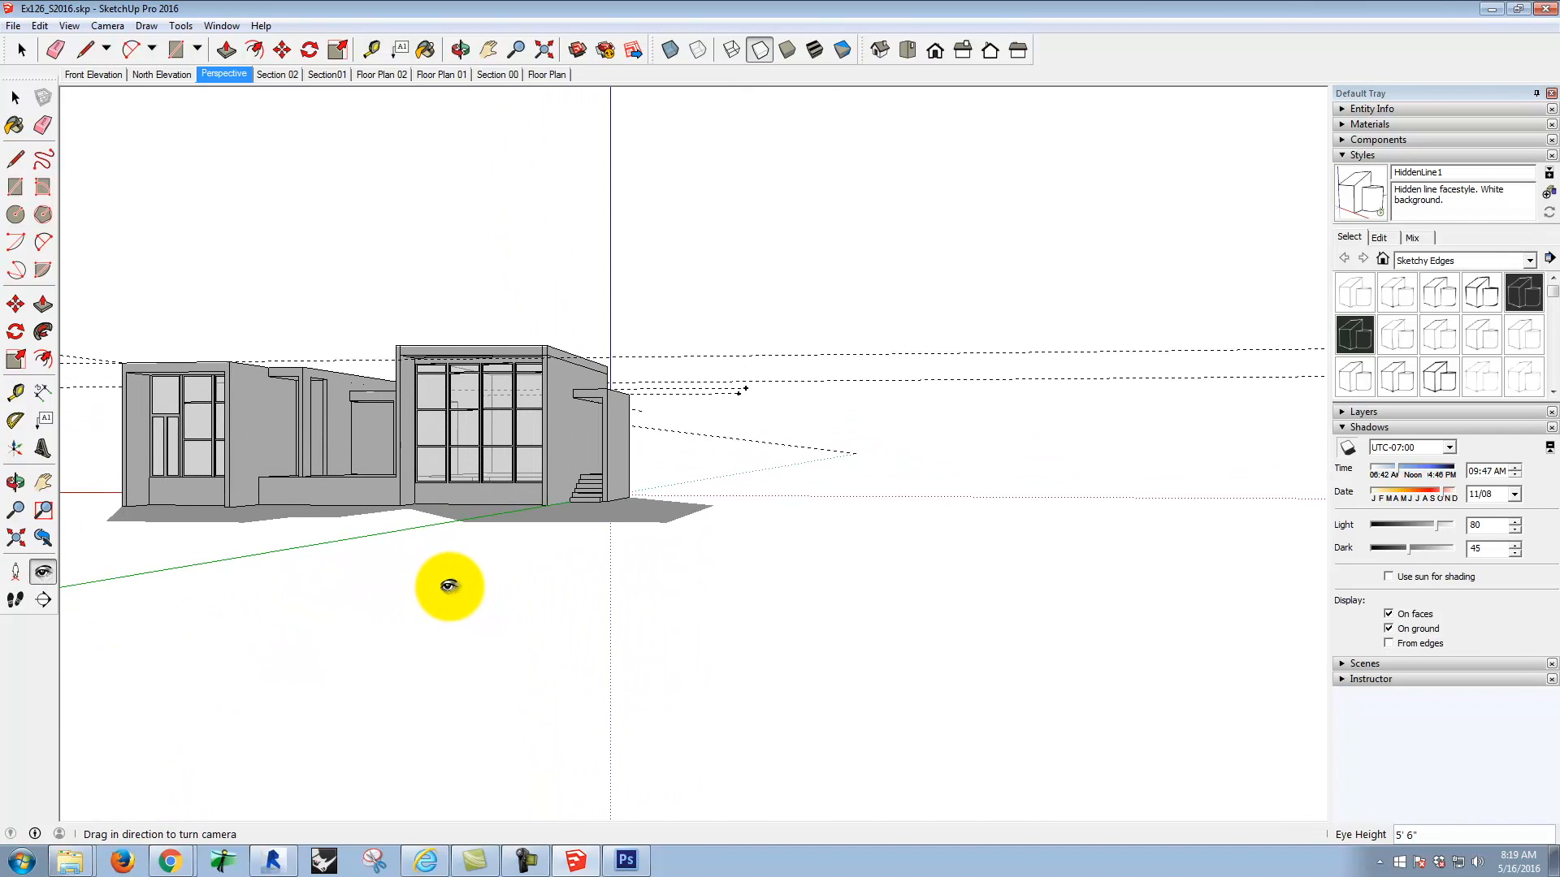
Step: Turn the camera and move closer to frame the whole house, and compare the view with the meadow photo in Photoshop
mouse_move(345, 447)
mouse_down()
mouse_move(371, 446)
mouse_move(230, 442)
mouse_move(115, 476)
mouse_move(97, 463)
mouse_move(111, 450)
mouse_move(76, 463)
mouse_move(94, 446)
mouse_up()
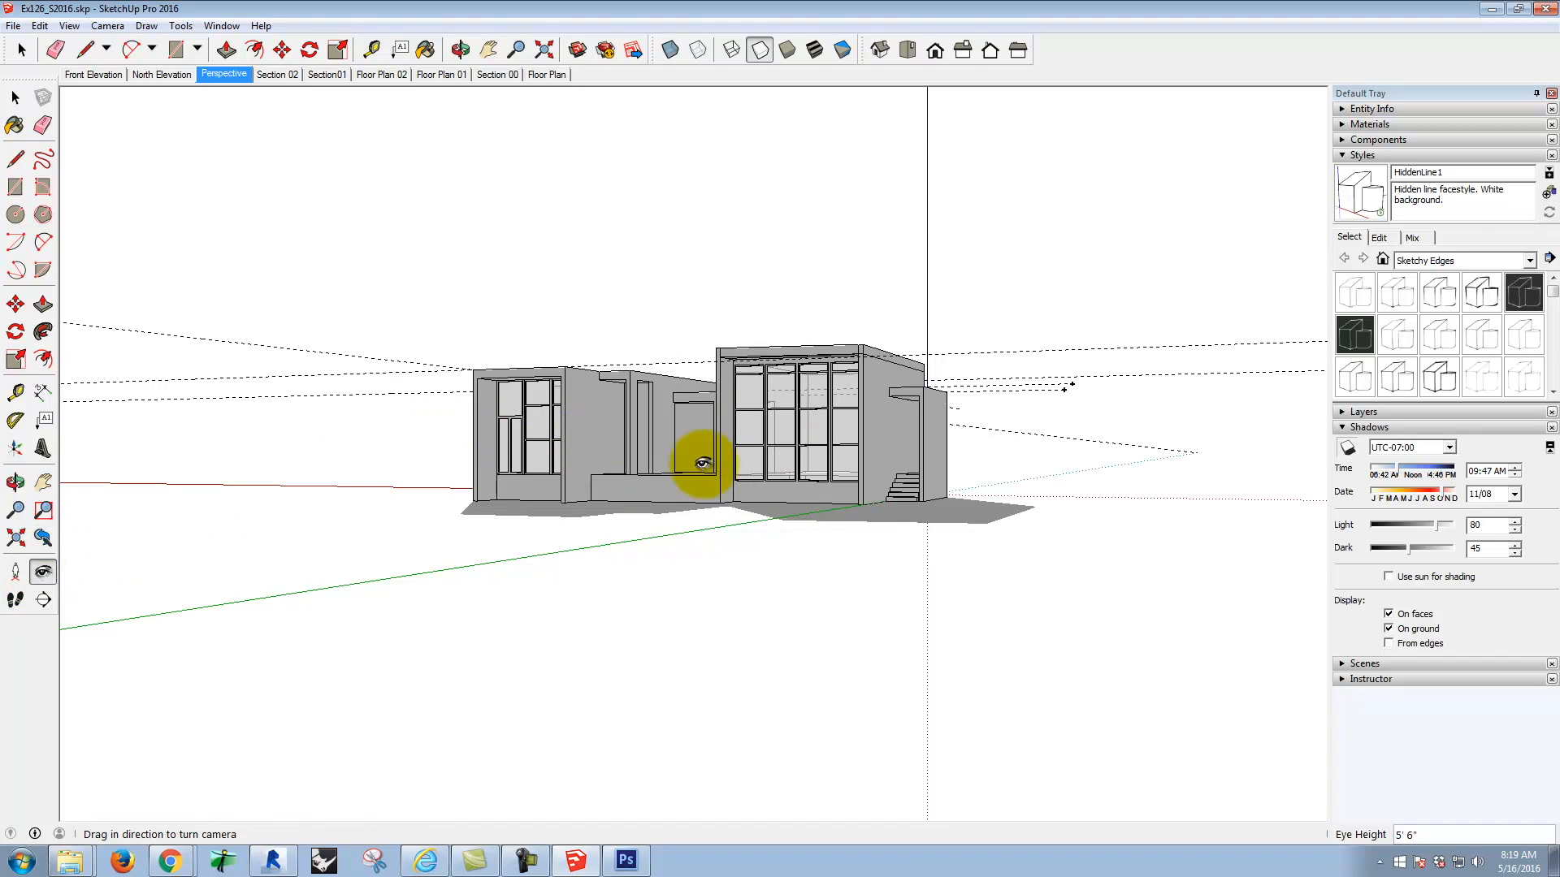
drag(656, 443, 746, 482)
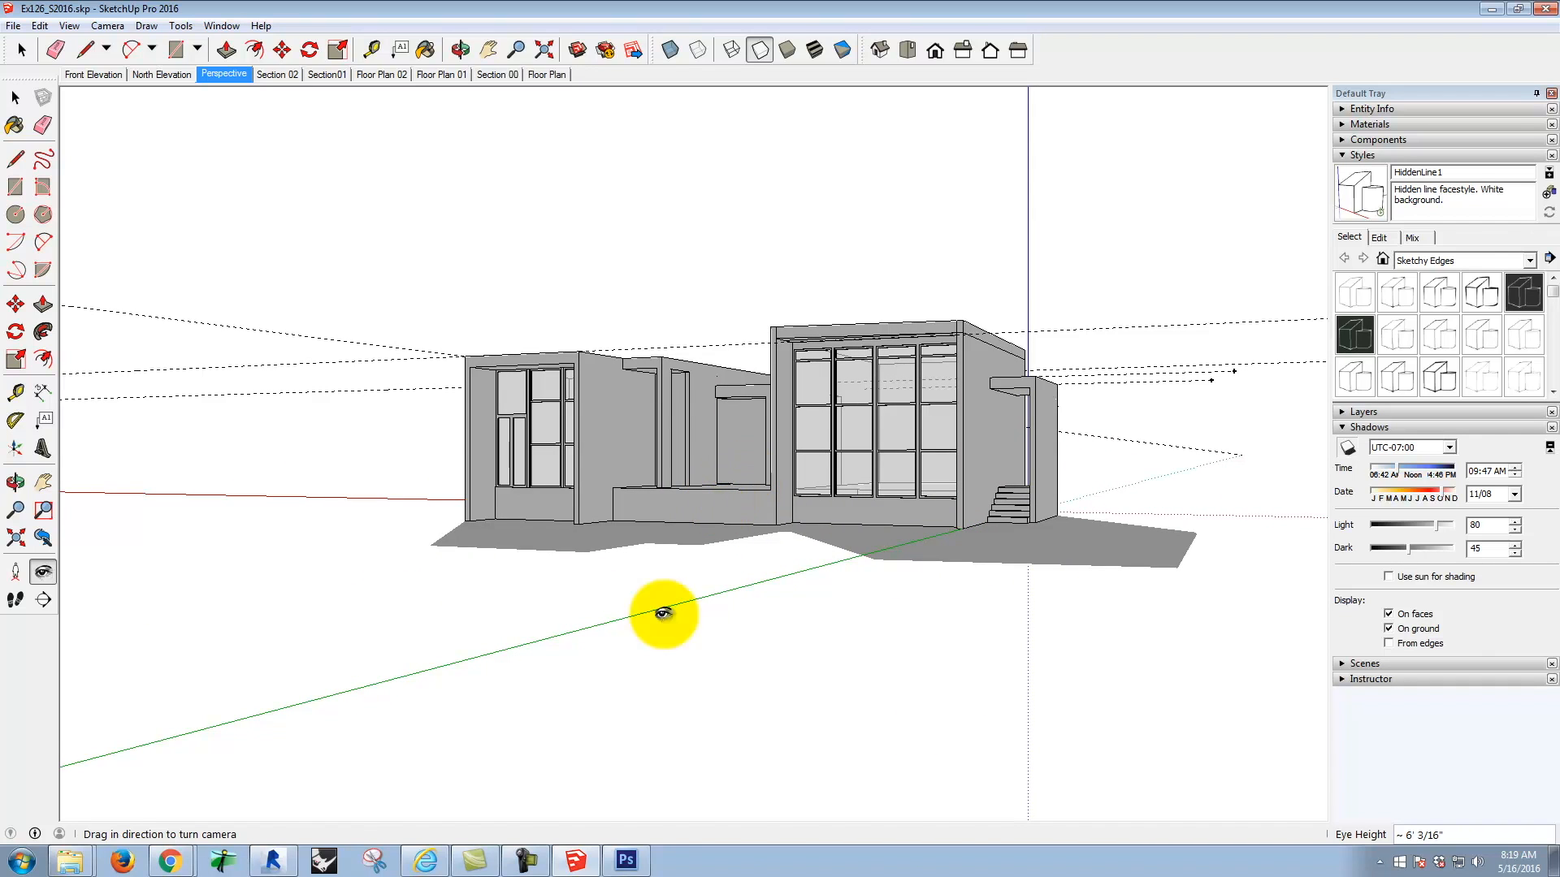
click(627, 858)
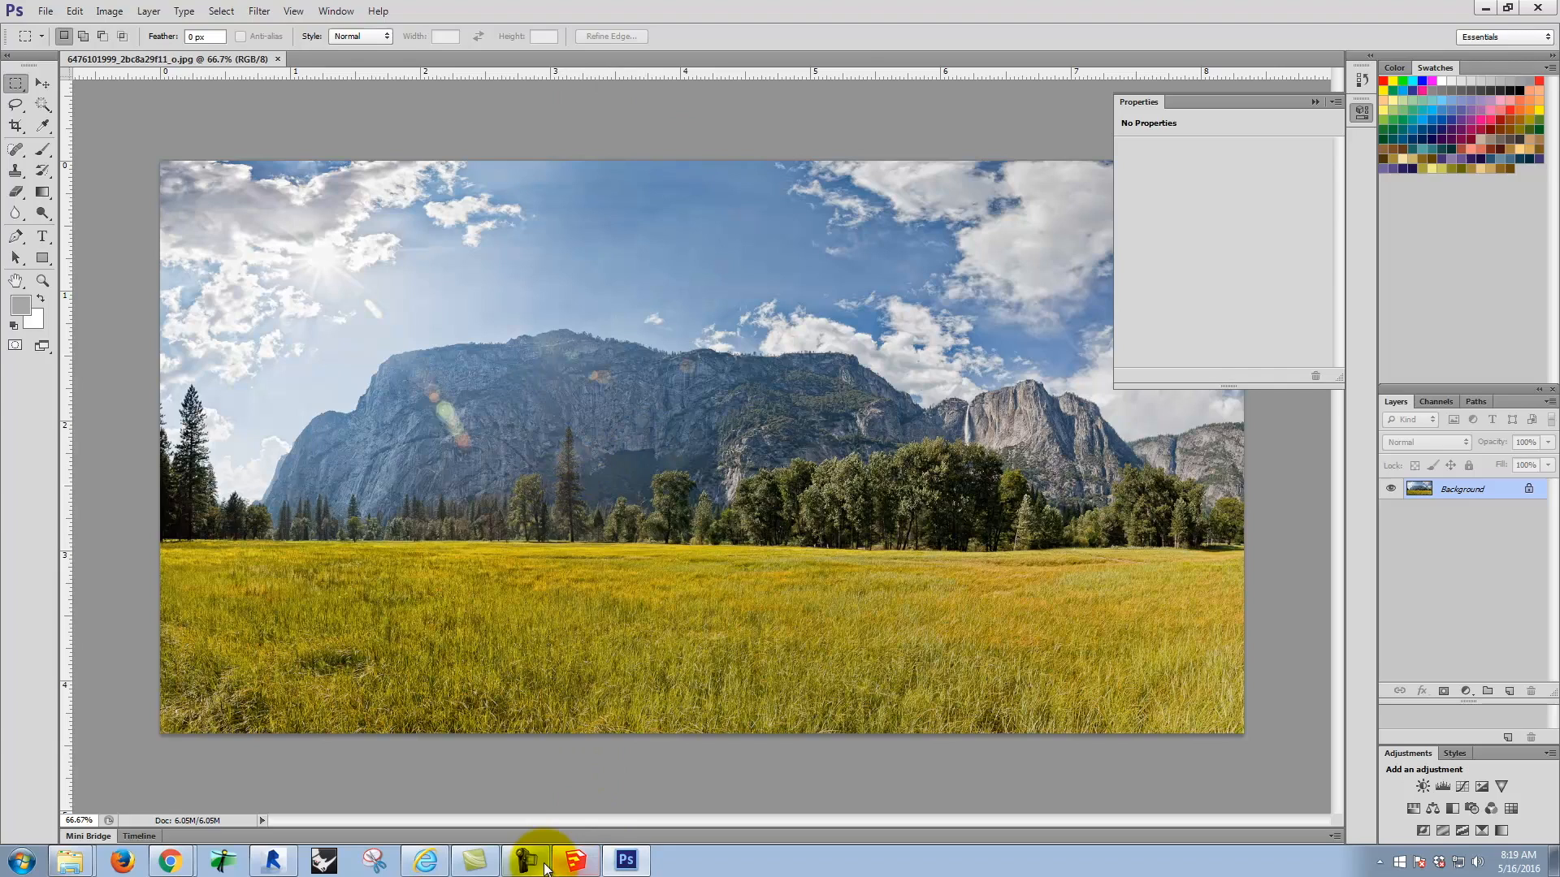
click(578, 866)
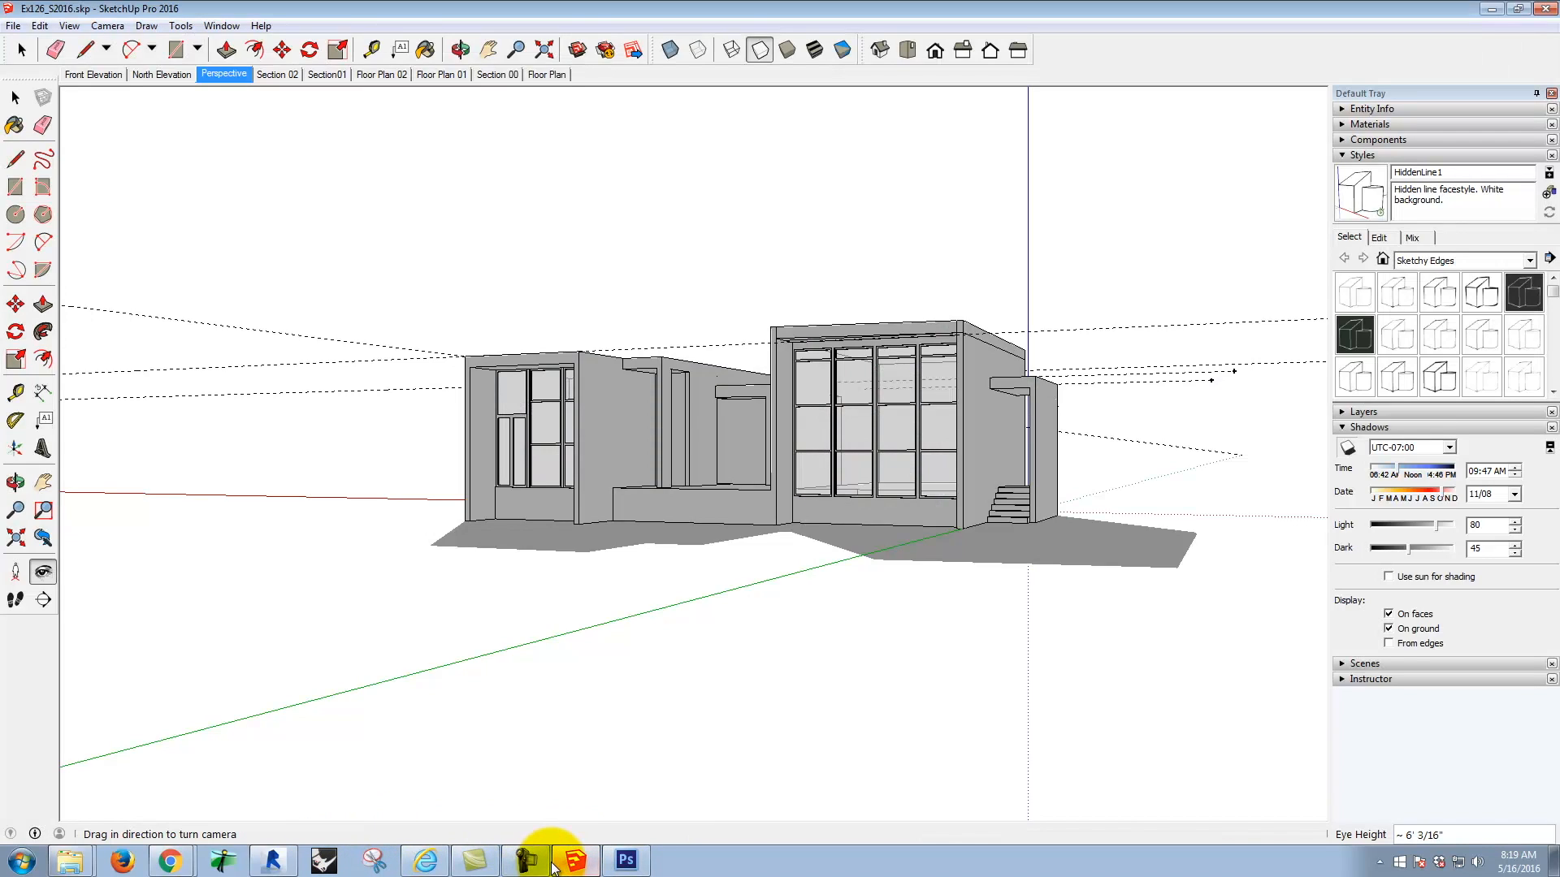
Step: Check the meadow photo in Photoshop once more, switch back to SketchUp and add a new scene for the eye-level house view
click(619, 866)
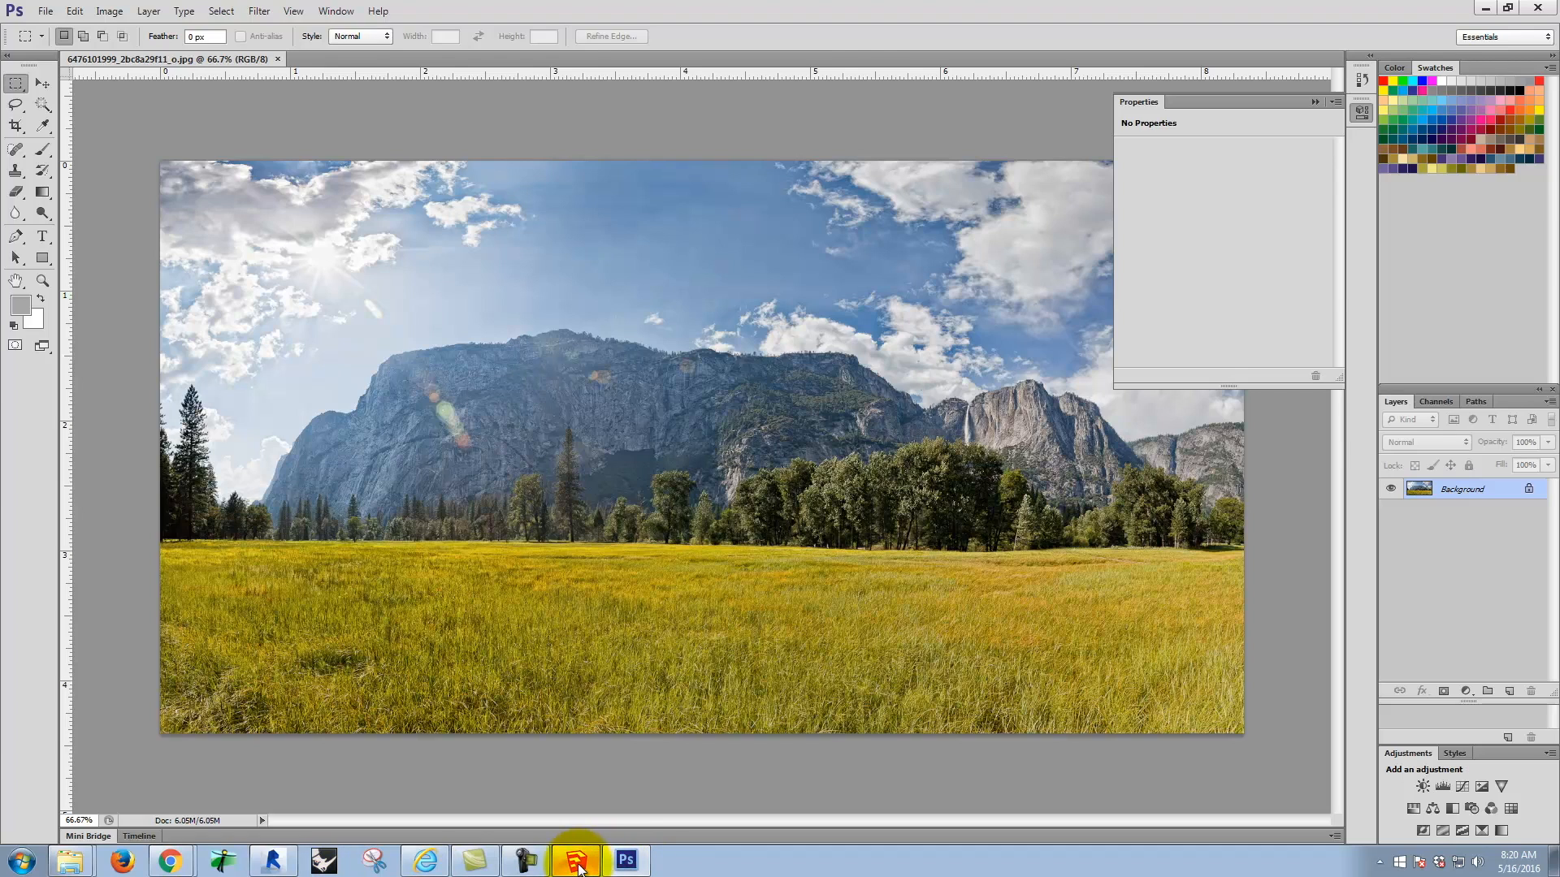
click(576, 864)
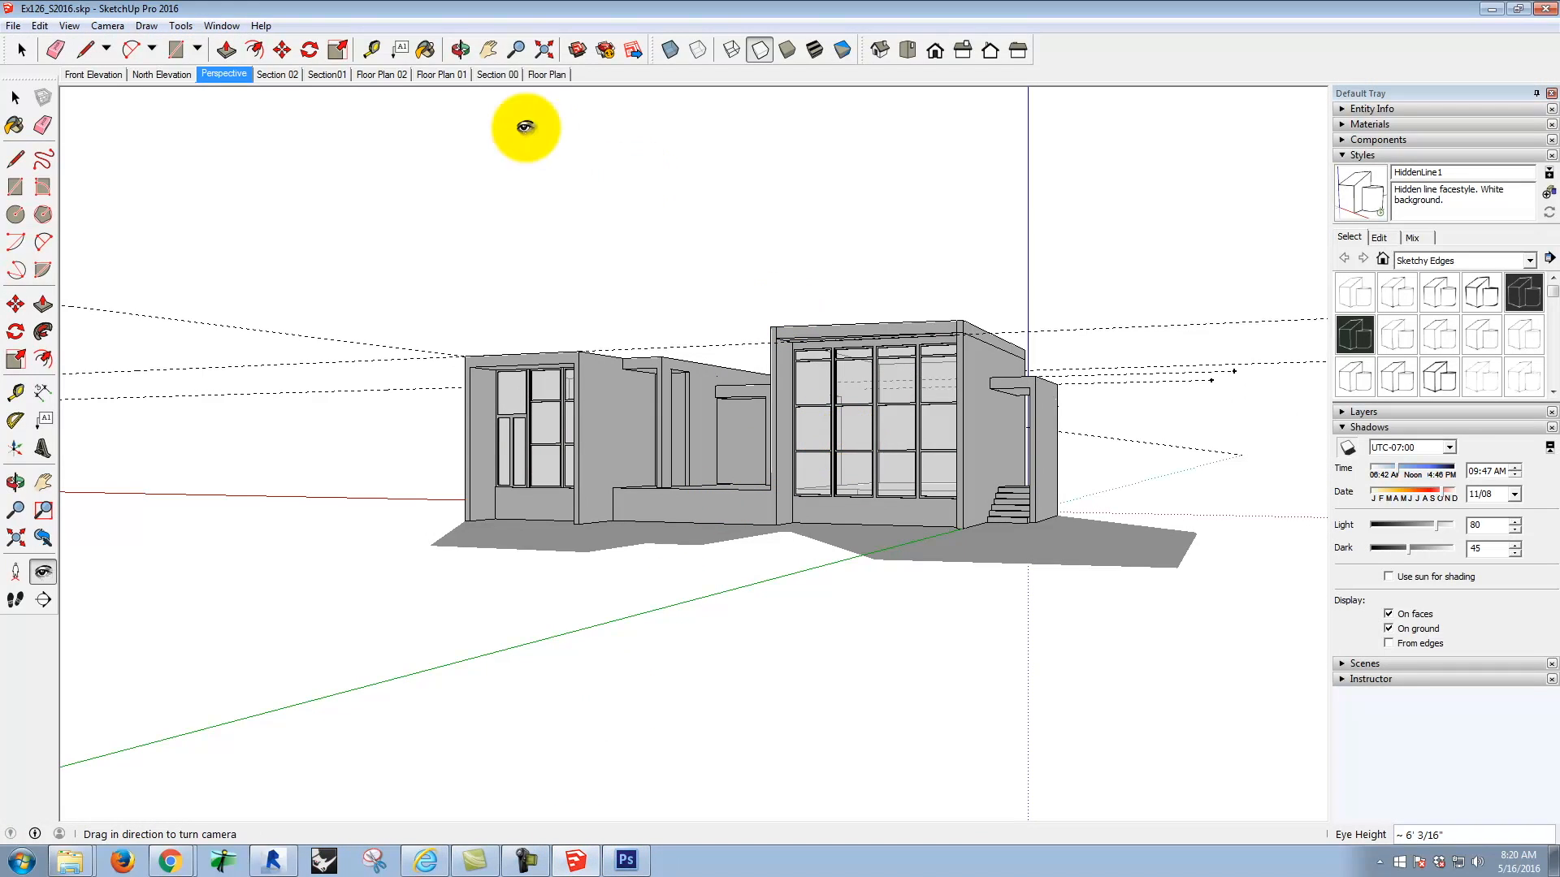
click(1365, 663)
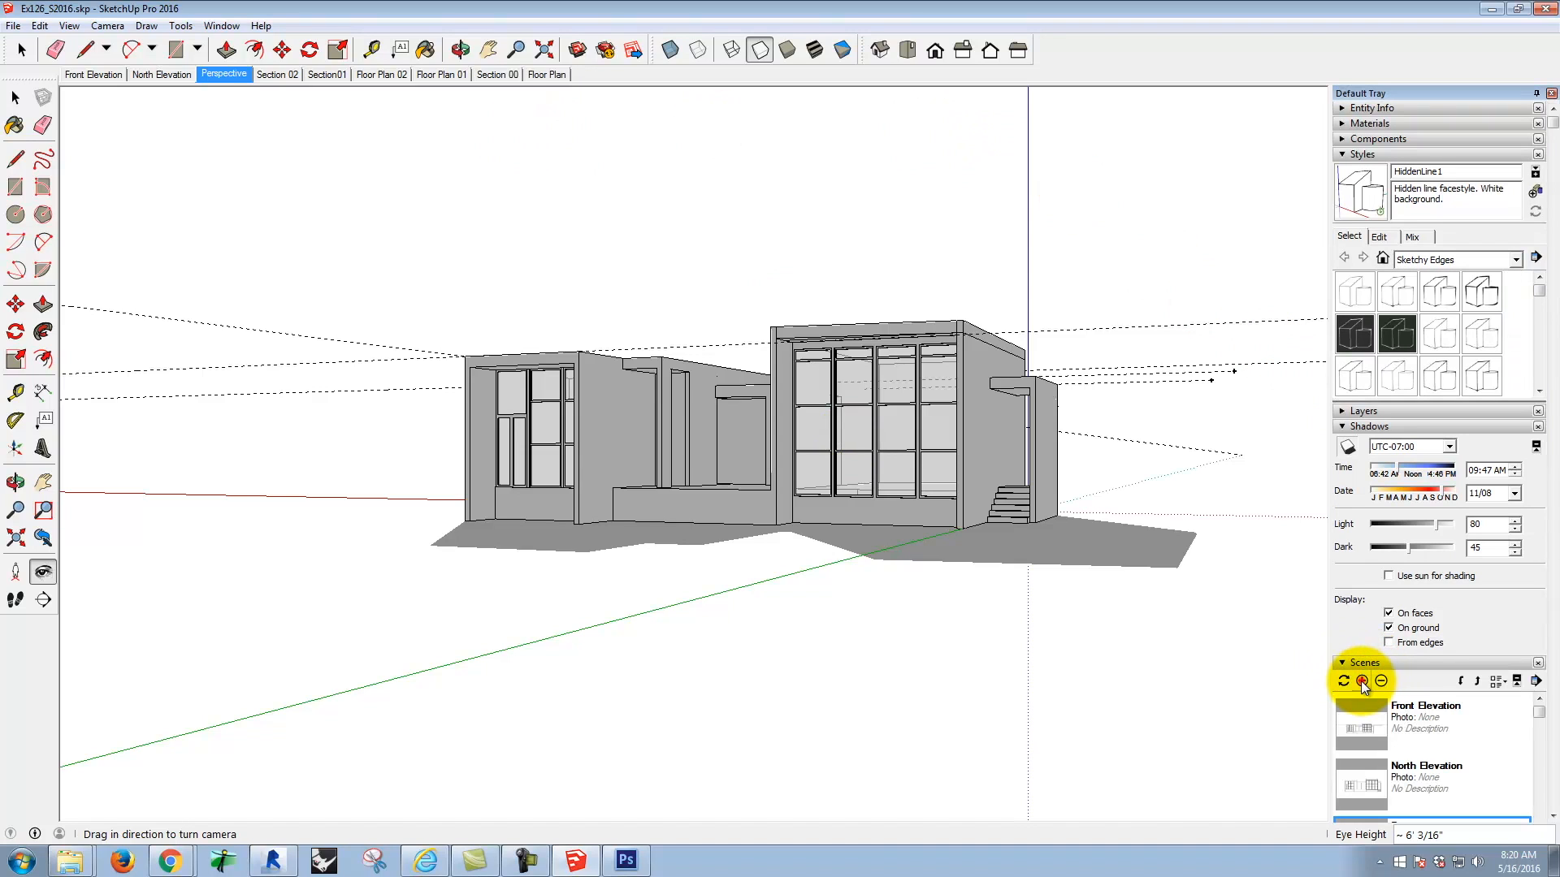
click(1362, 682)
drag(1537, 713, 1532, 789)
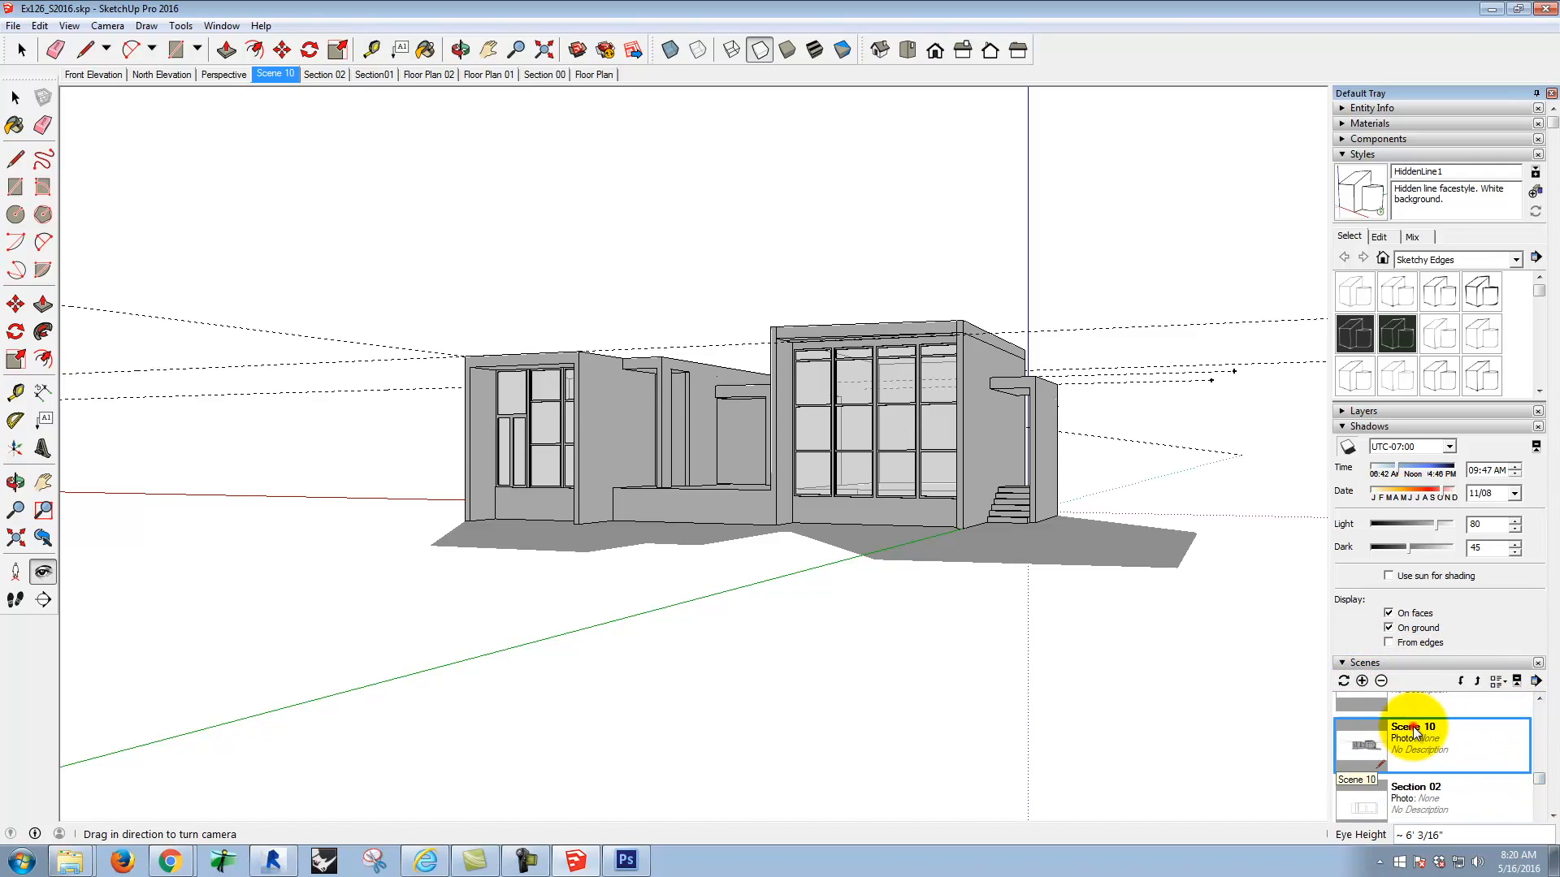
Step: Rename the newly added scene as Perspective02
click(1414, 729)
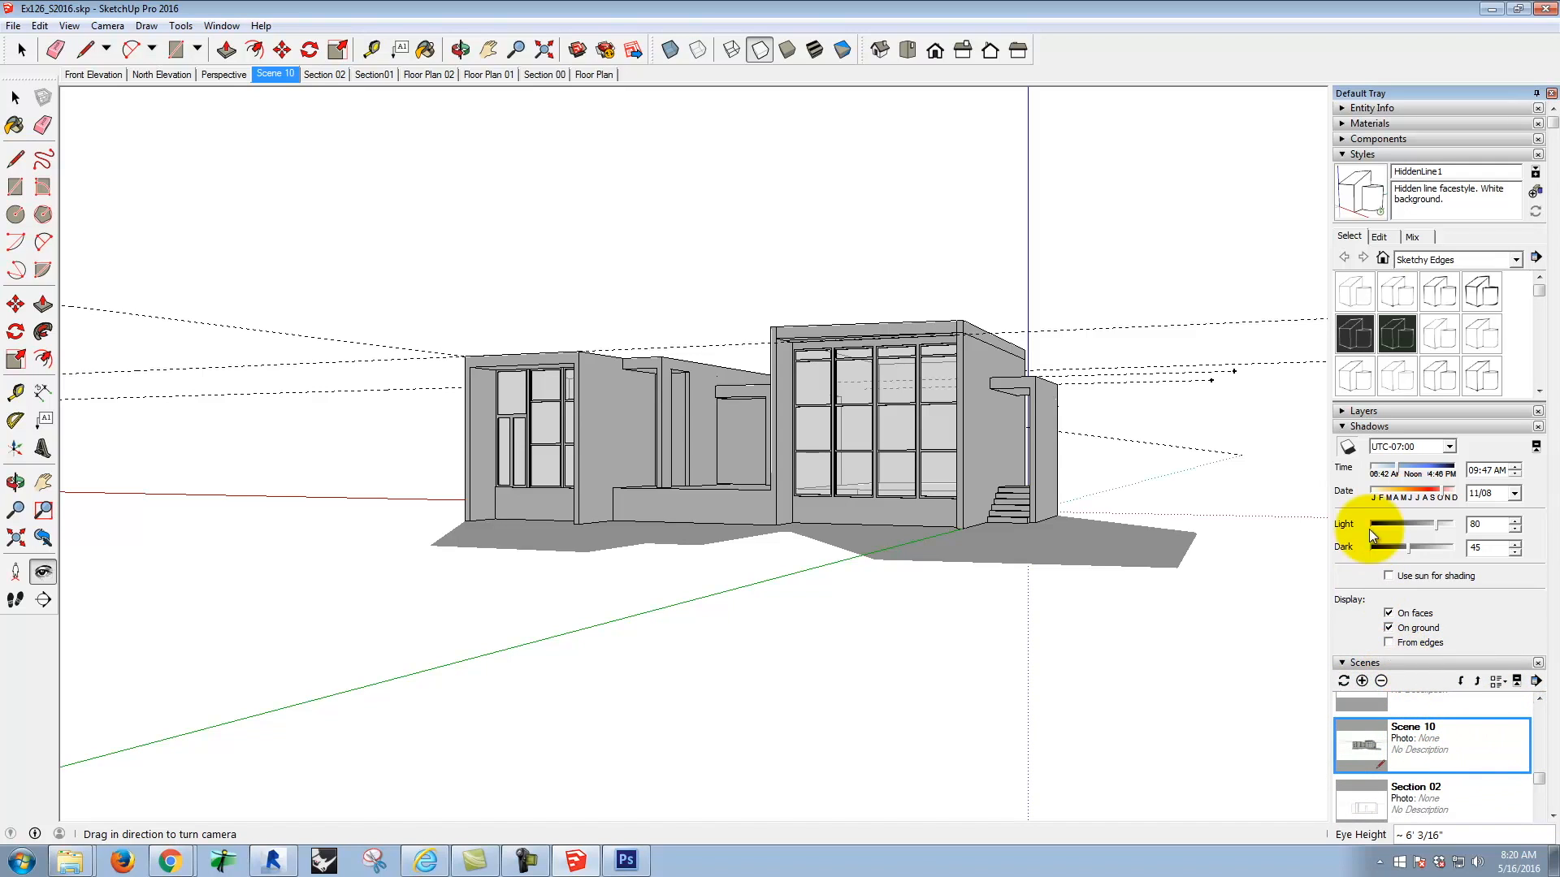
click(1342, 427)
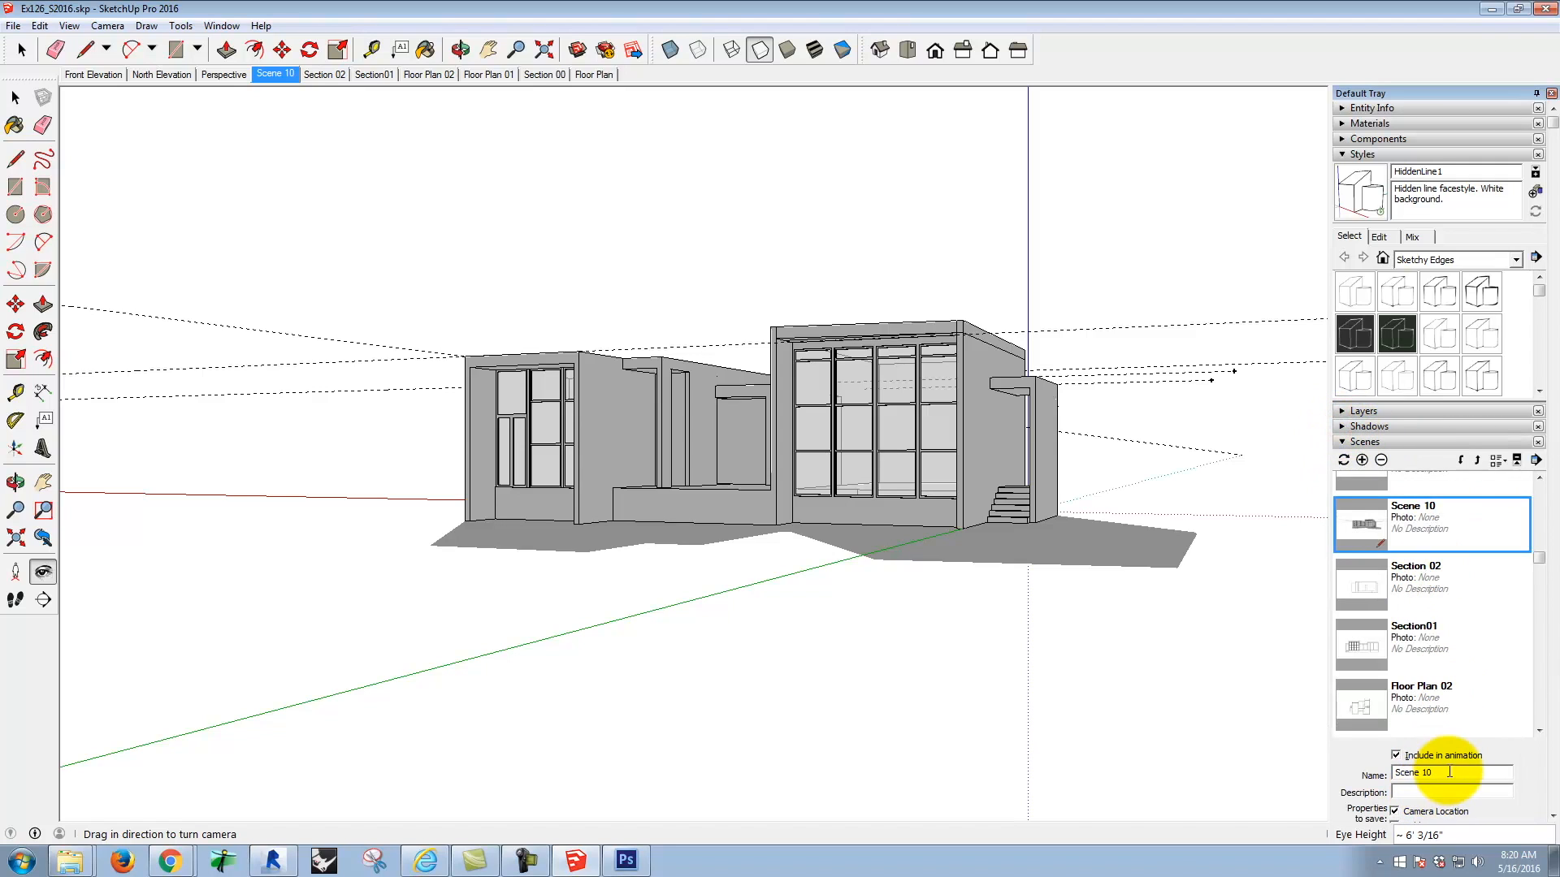
drag(1449, 771, 1350, 743)
text(Perspe)
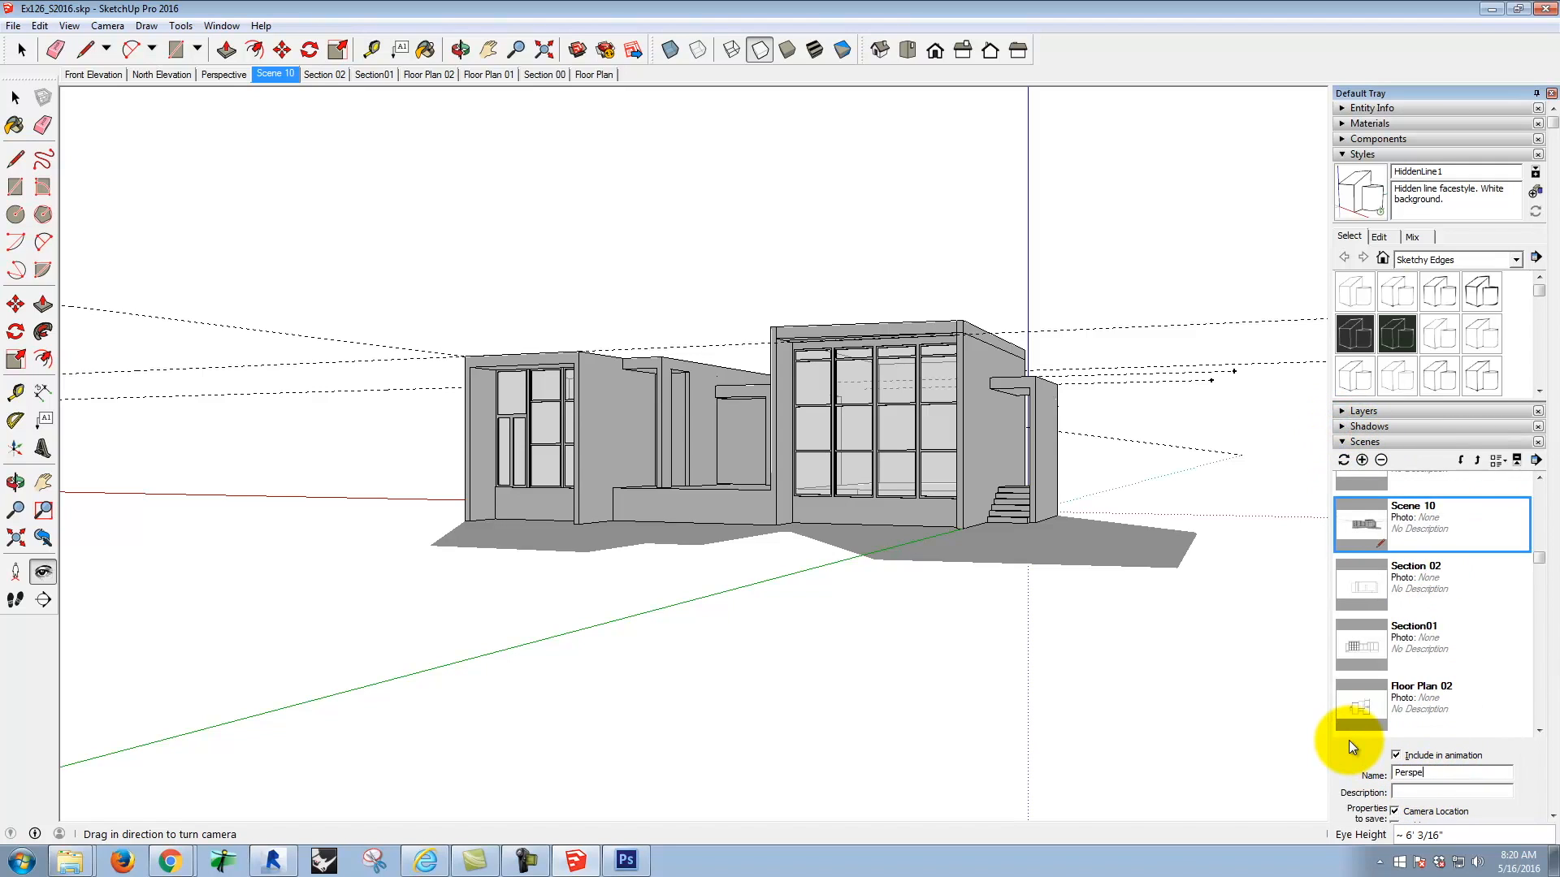
text(ctive02)
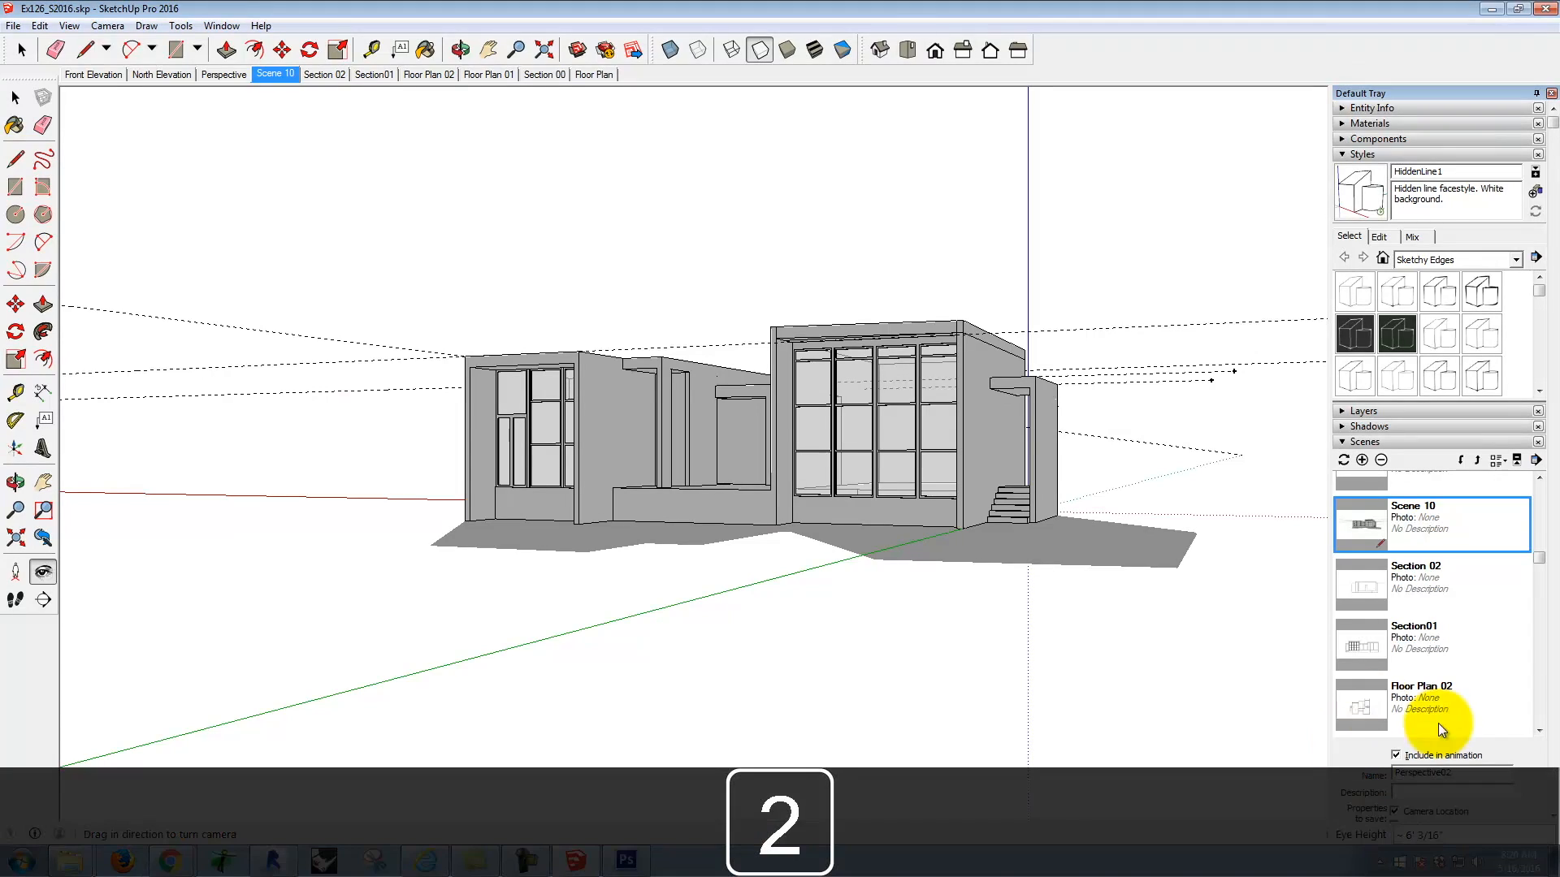
click(1460, 791)
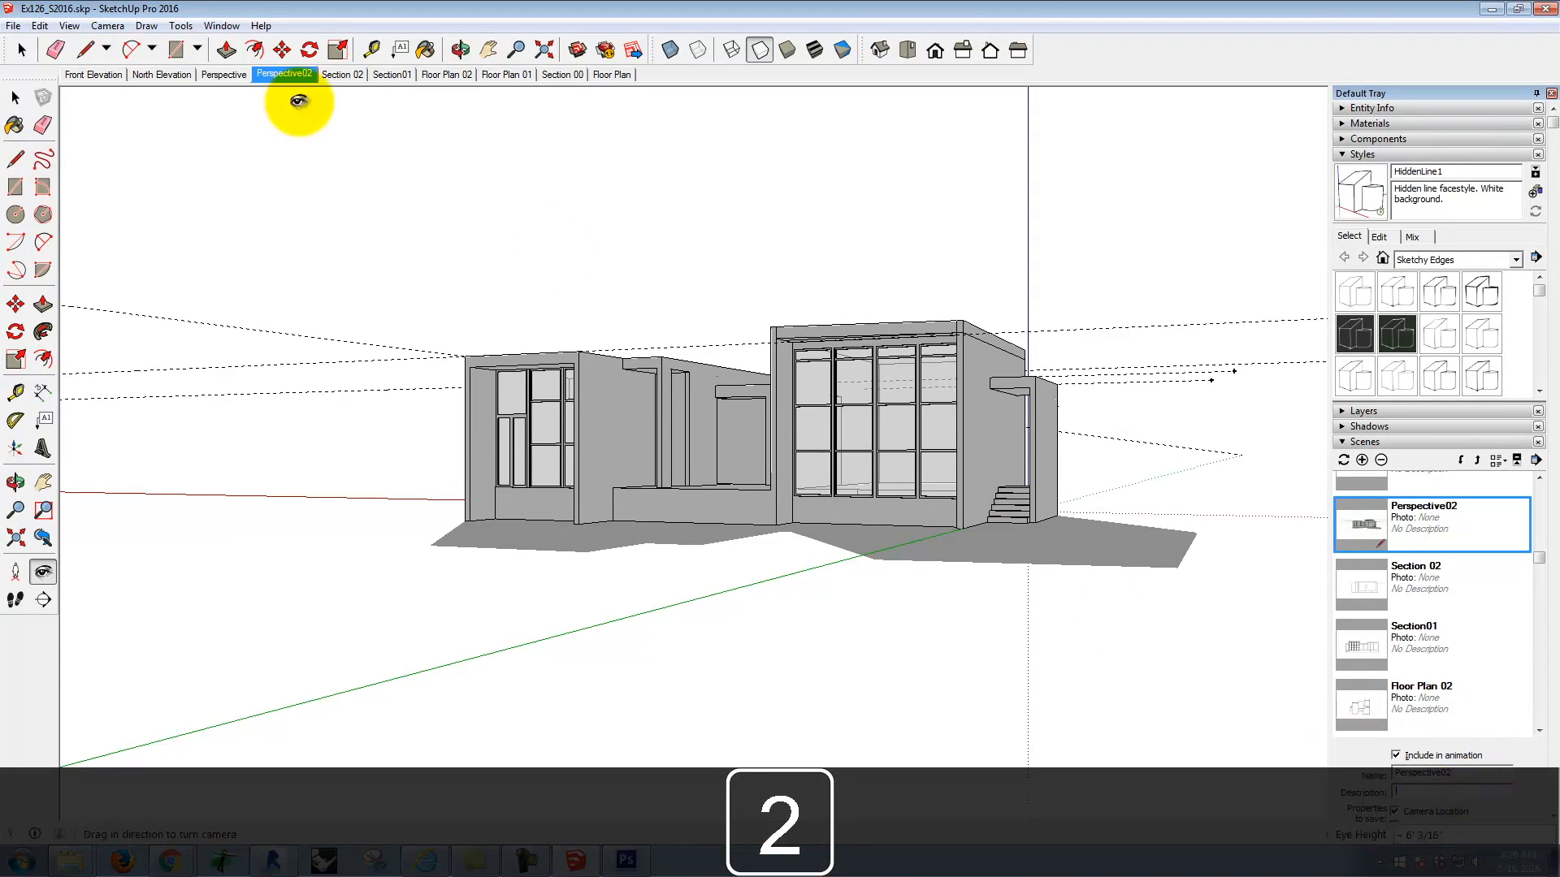
Step: Hide the shadows, guides and axes so that only the house linework is shown
click(39, 26)
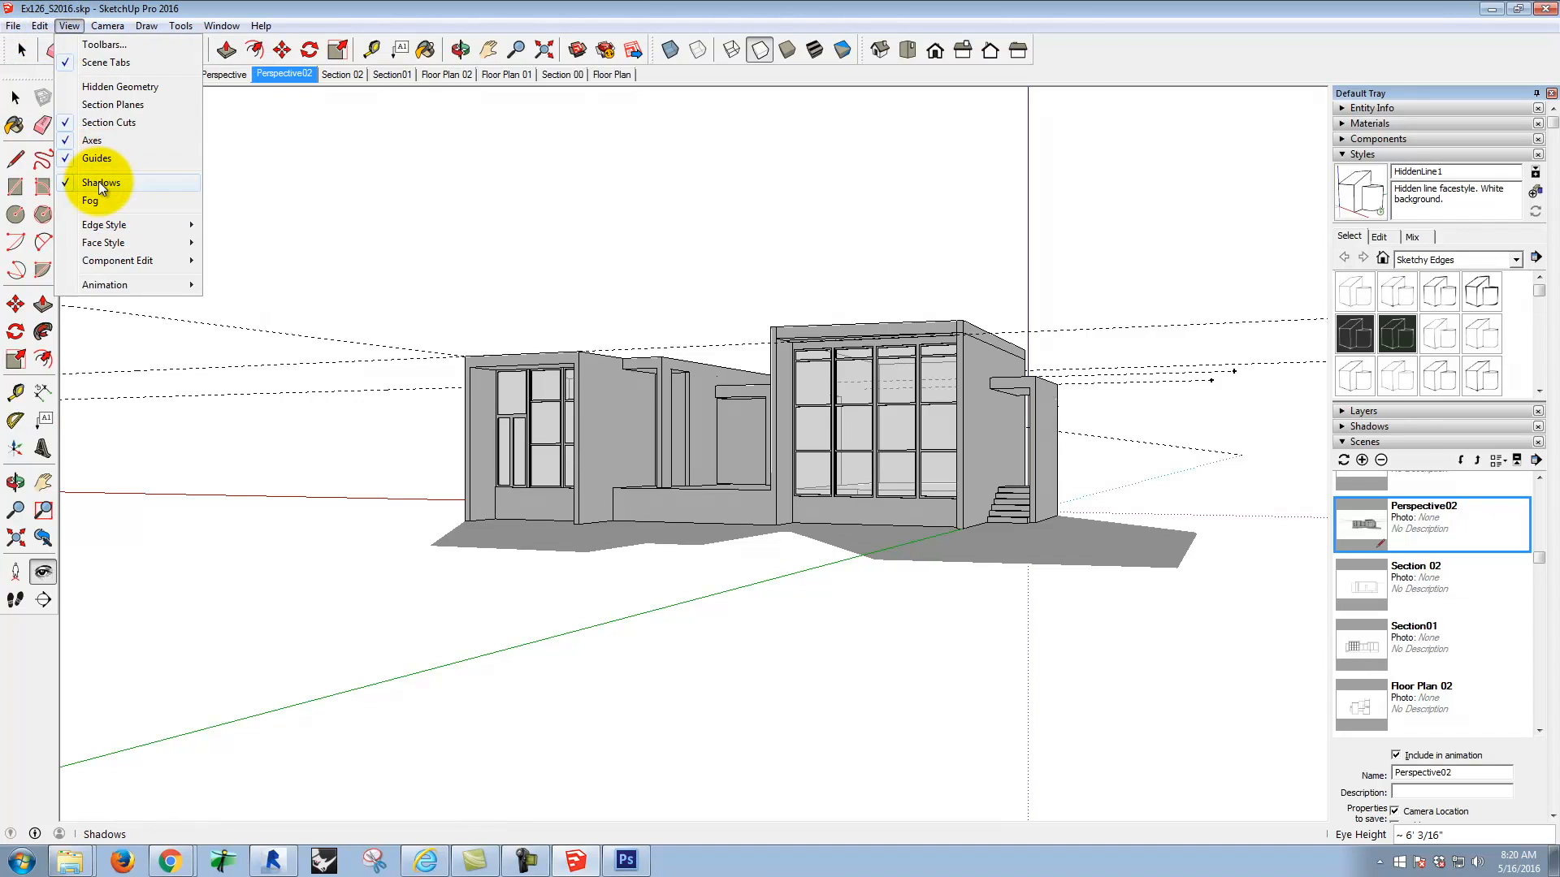
click(97, 181)
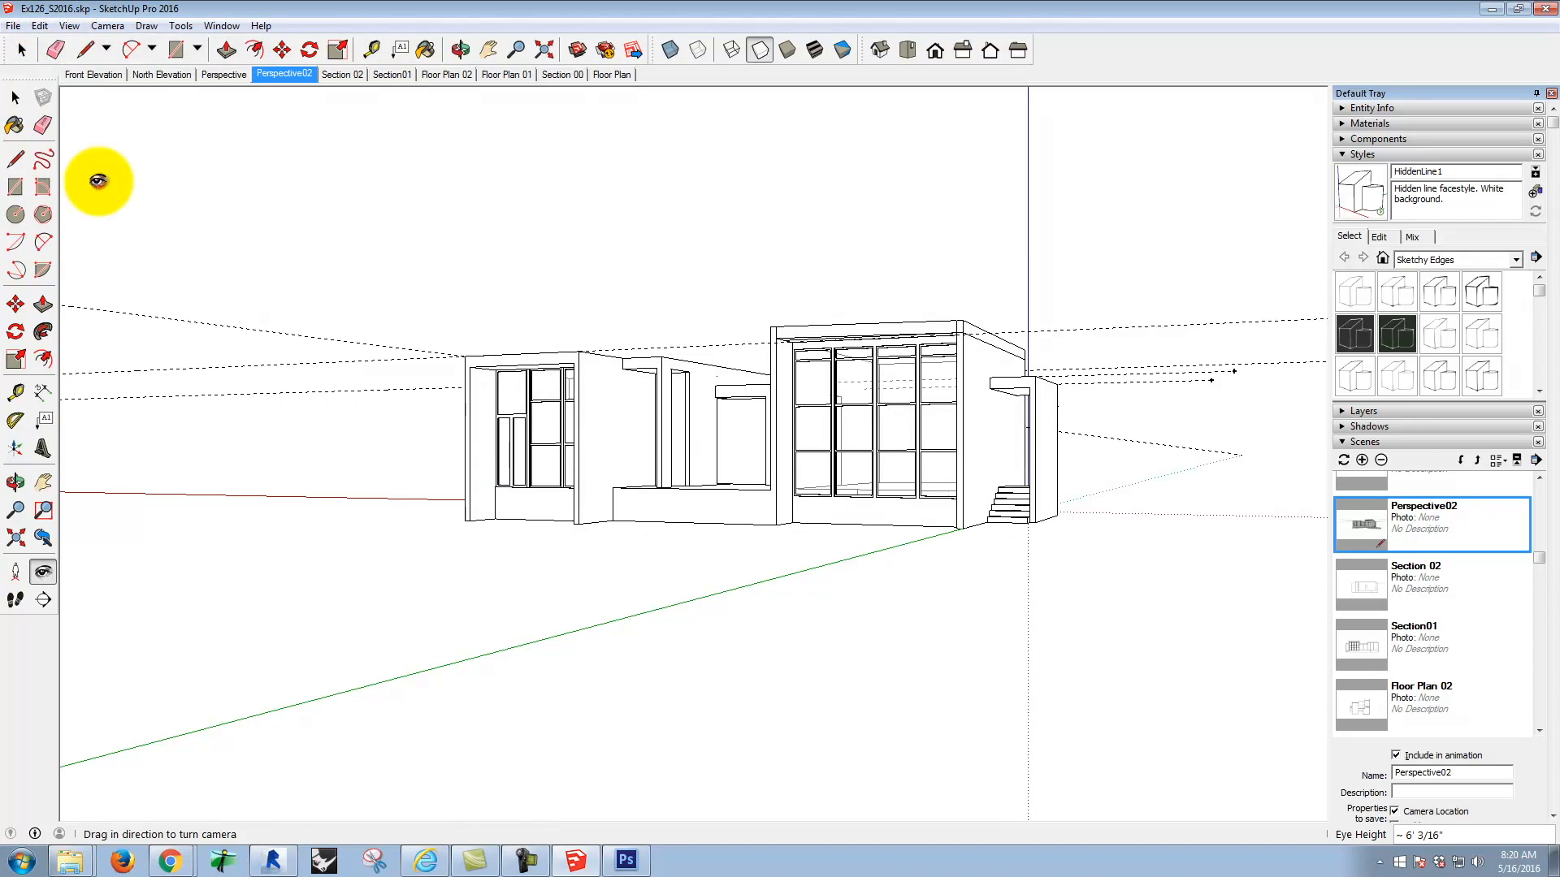
click(70, 27)
click(91, 153)
click(65, 26)
click(104, 142)
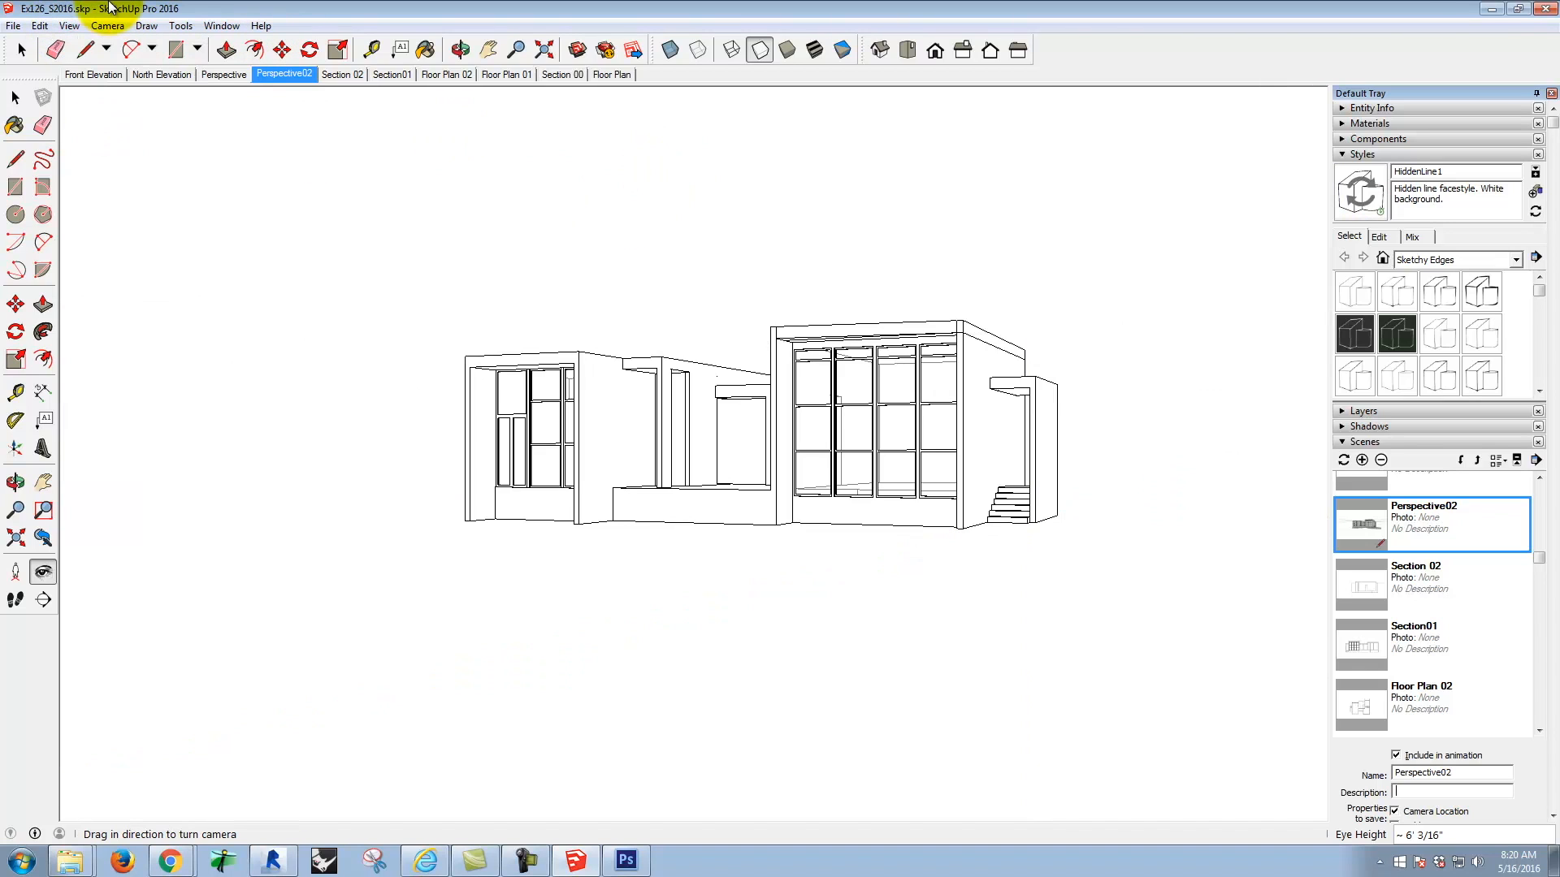
Step: Start a 2D graphic export and choose the folder Bluestone (J:) > Dropbox > A135 Exercises > Ex130 > S2016m
click(13, 25)
mouse_move(92, 281)
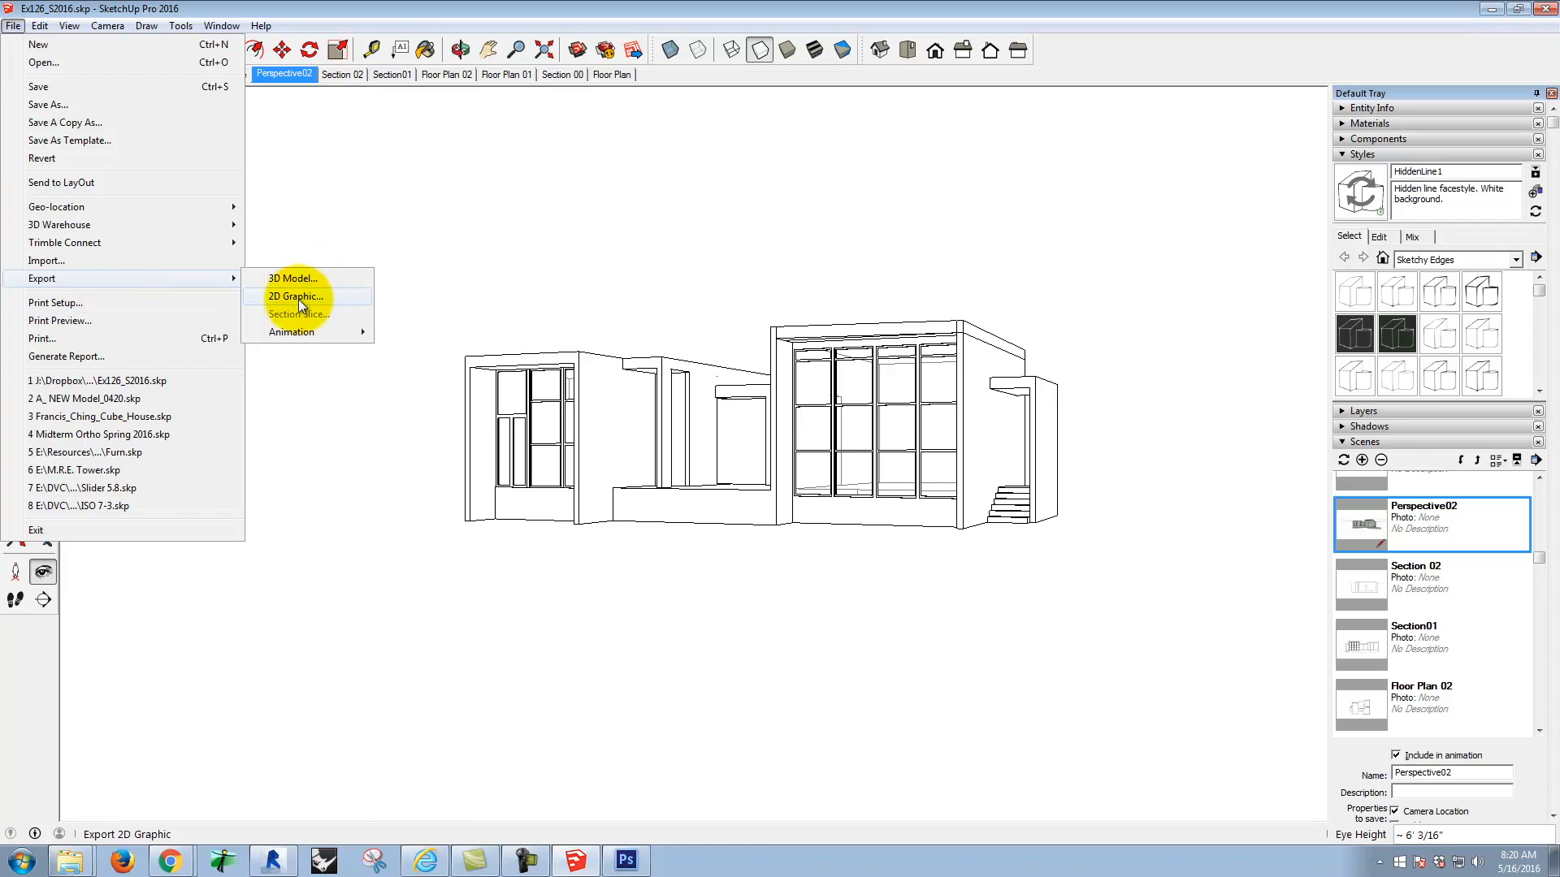
click(299, 282)
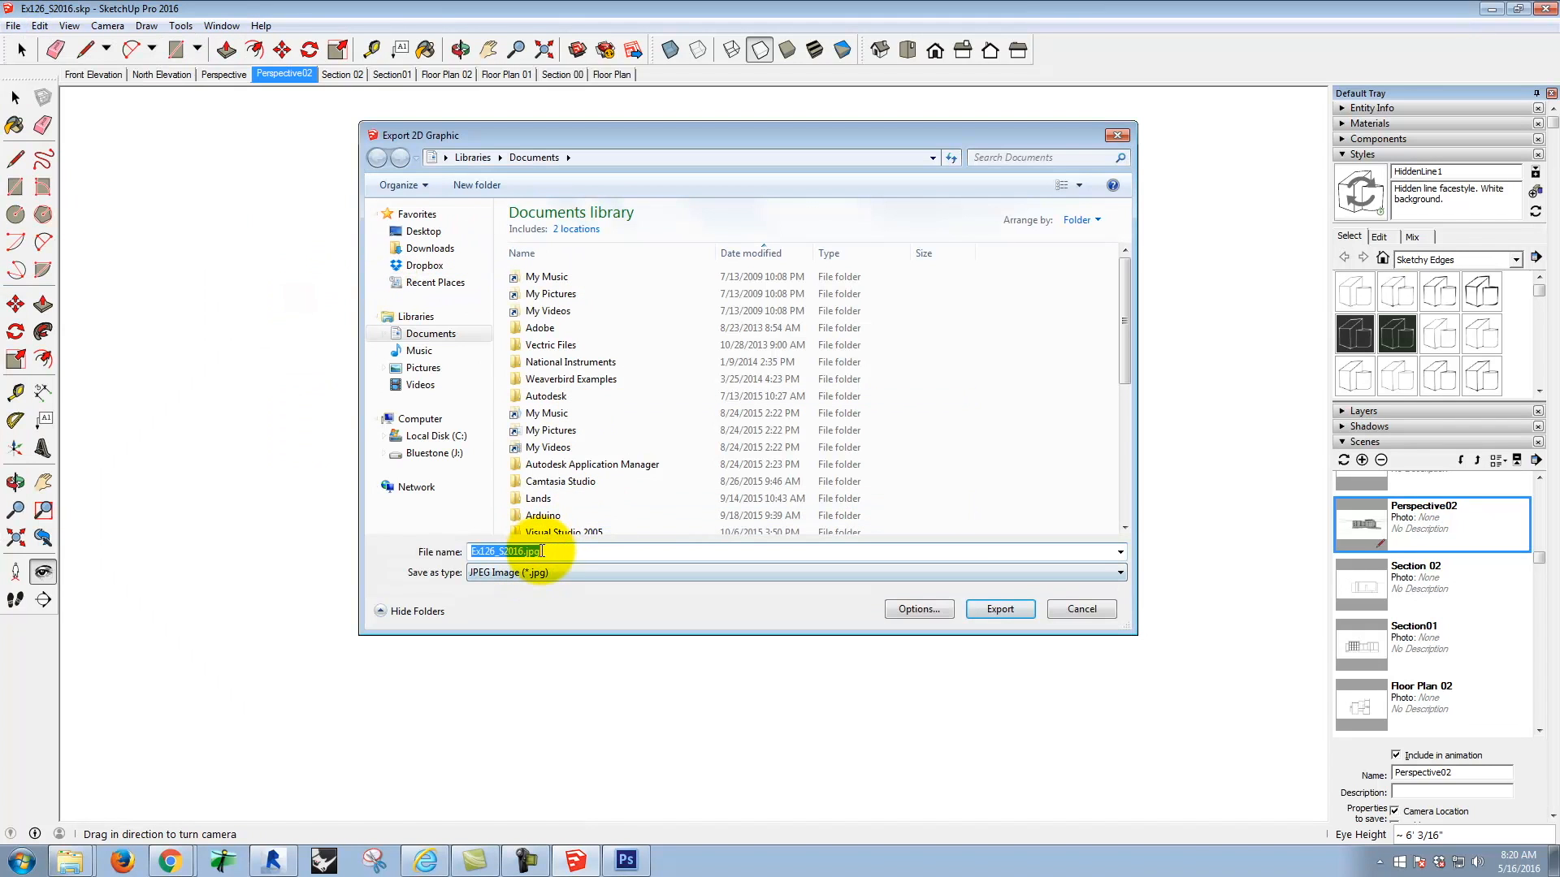
click(421, 456)
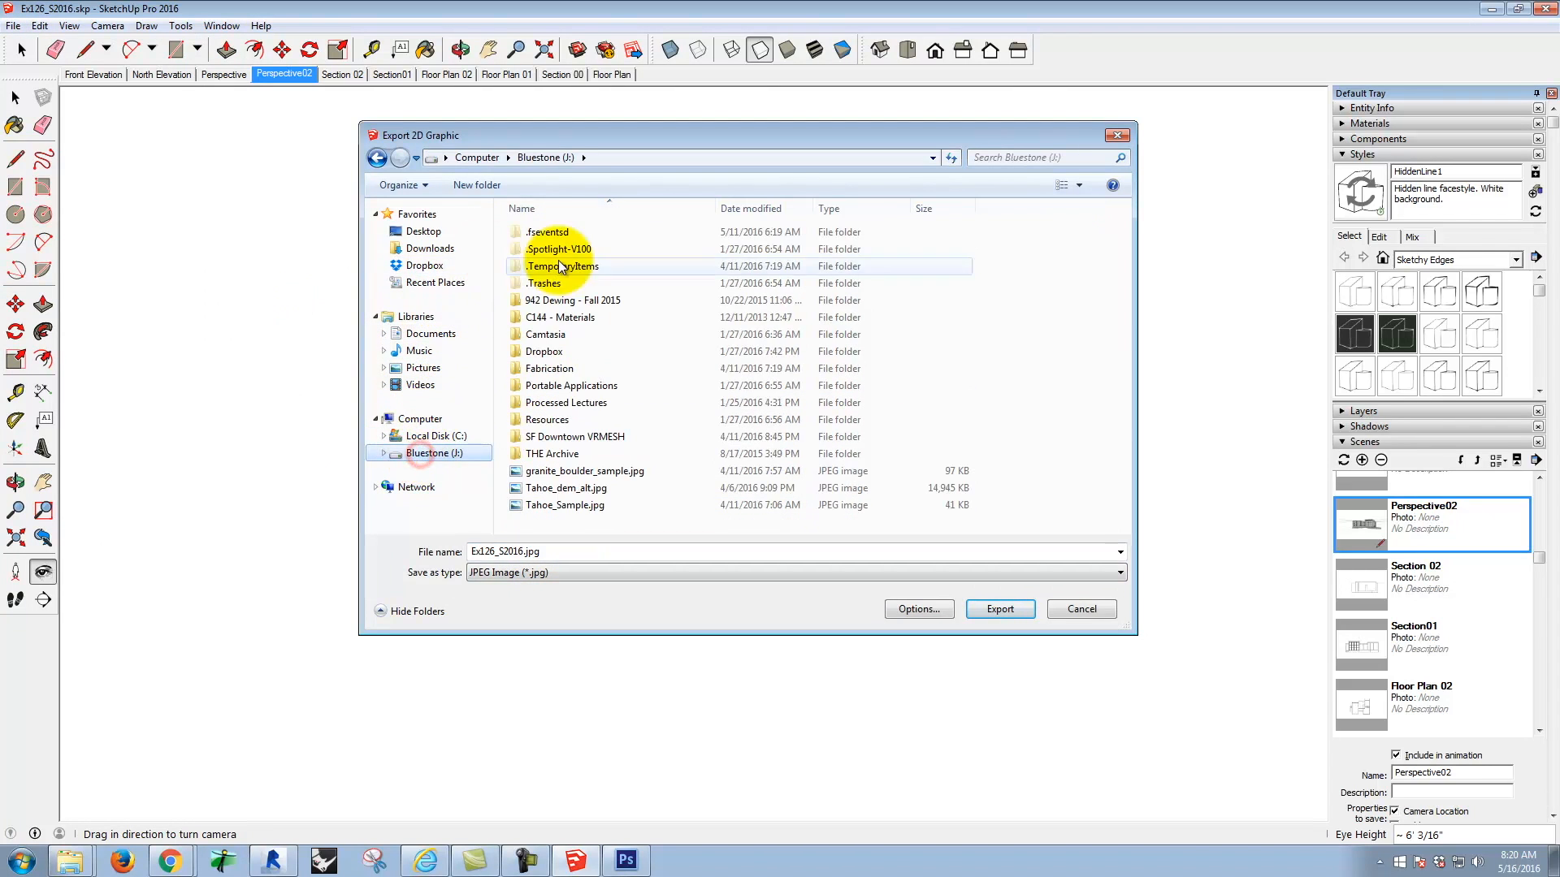
double_click(541, 348)
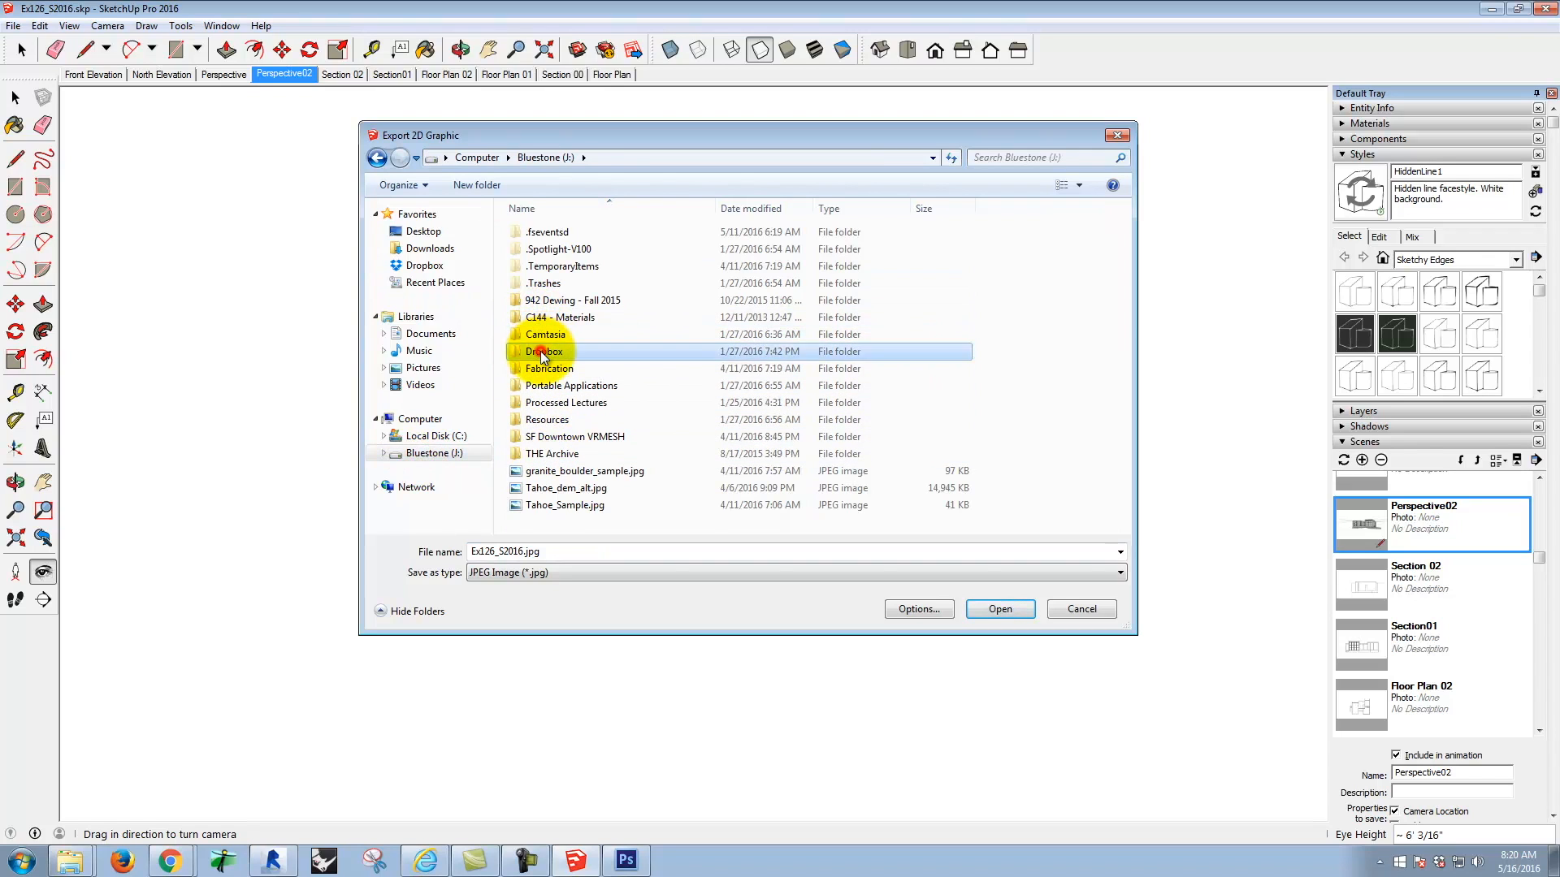
click(542, 254)
double_click(542, 253)
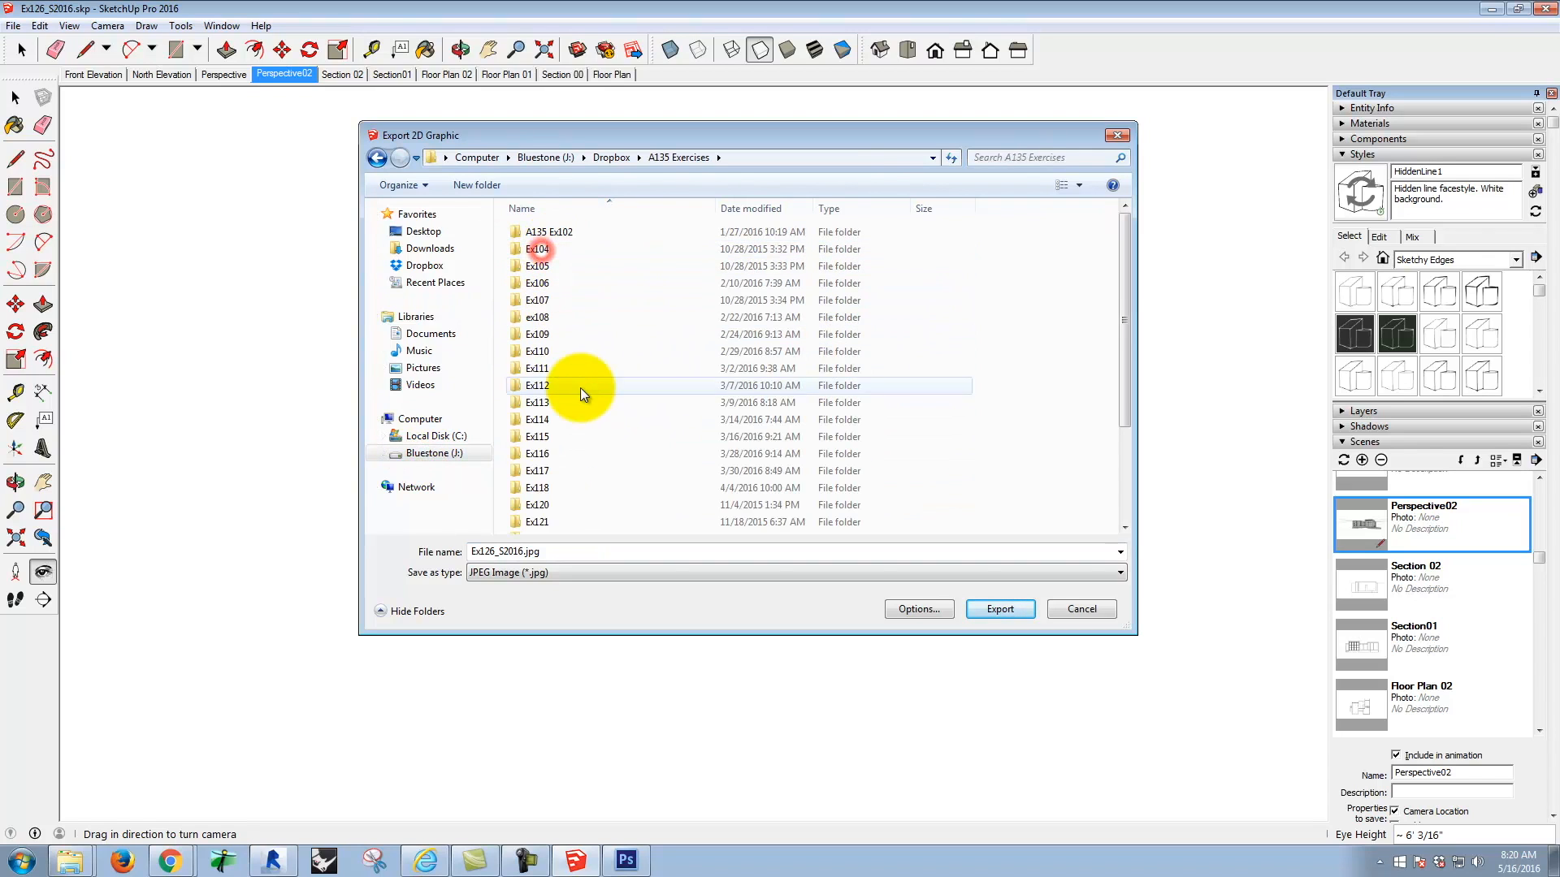
double_click(548, 533)
double_click(535, 233)
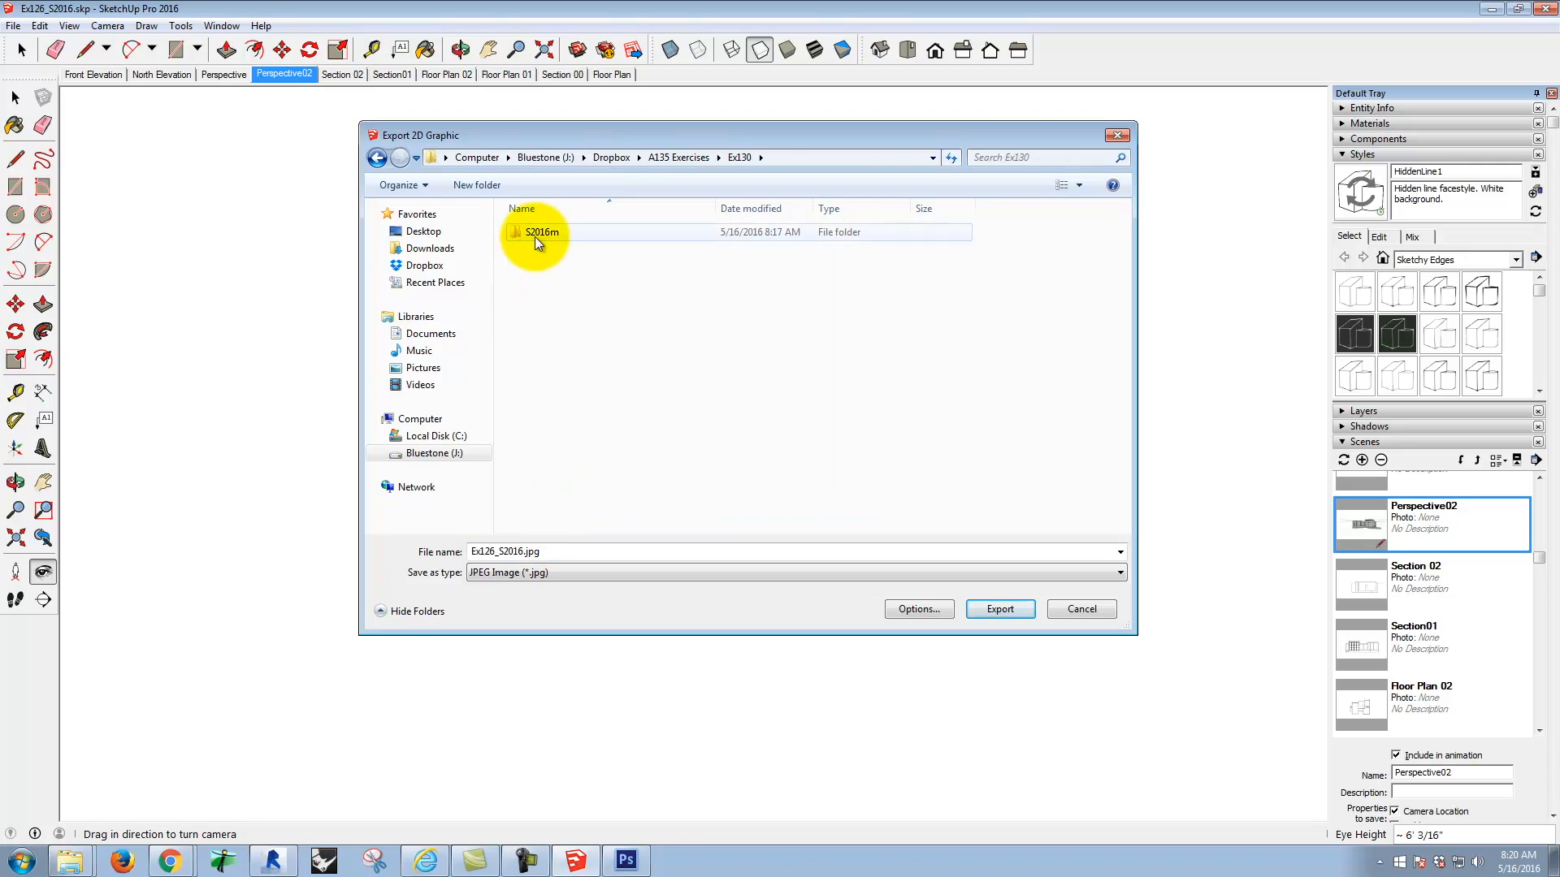
Step: Name the JPEG Ex130_S2016_lines.jpg and export it at 4000 by 2317 pixels with anti-aliasing
double_click(533, 551)
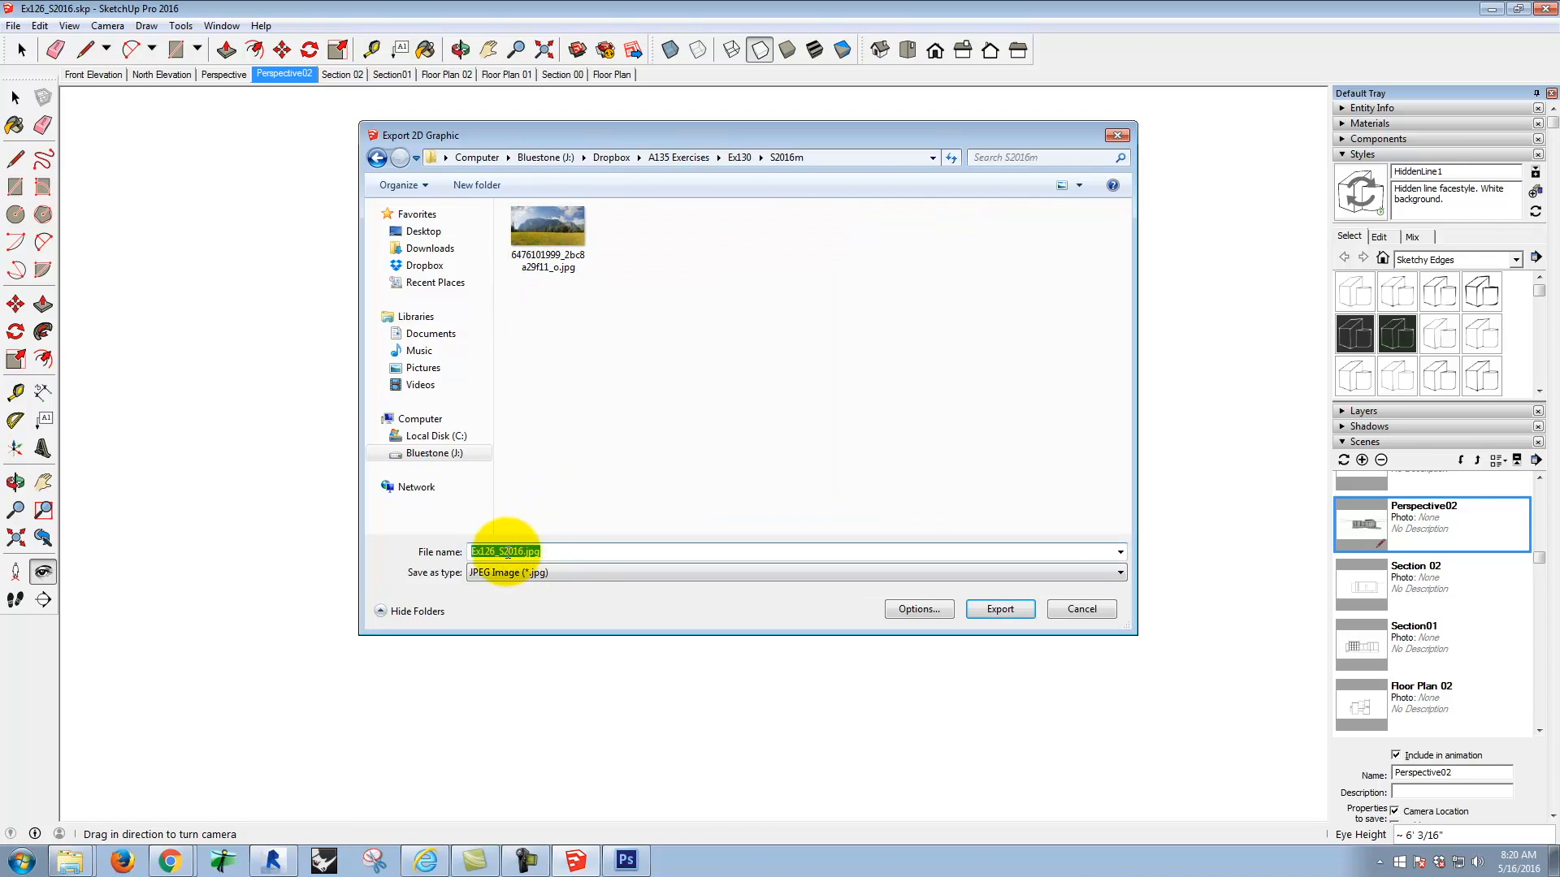
click(494, 552)
key(BackSpace)
key(BackSpace)
text(30)
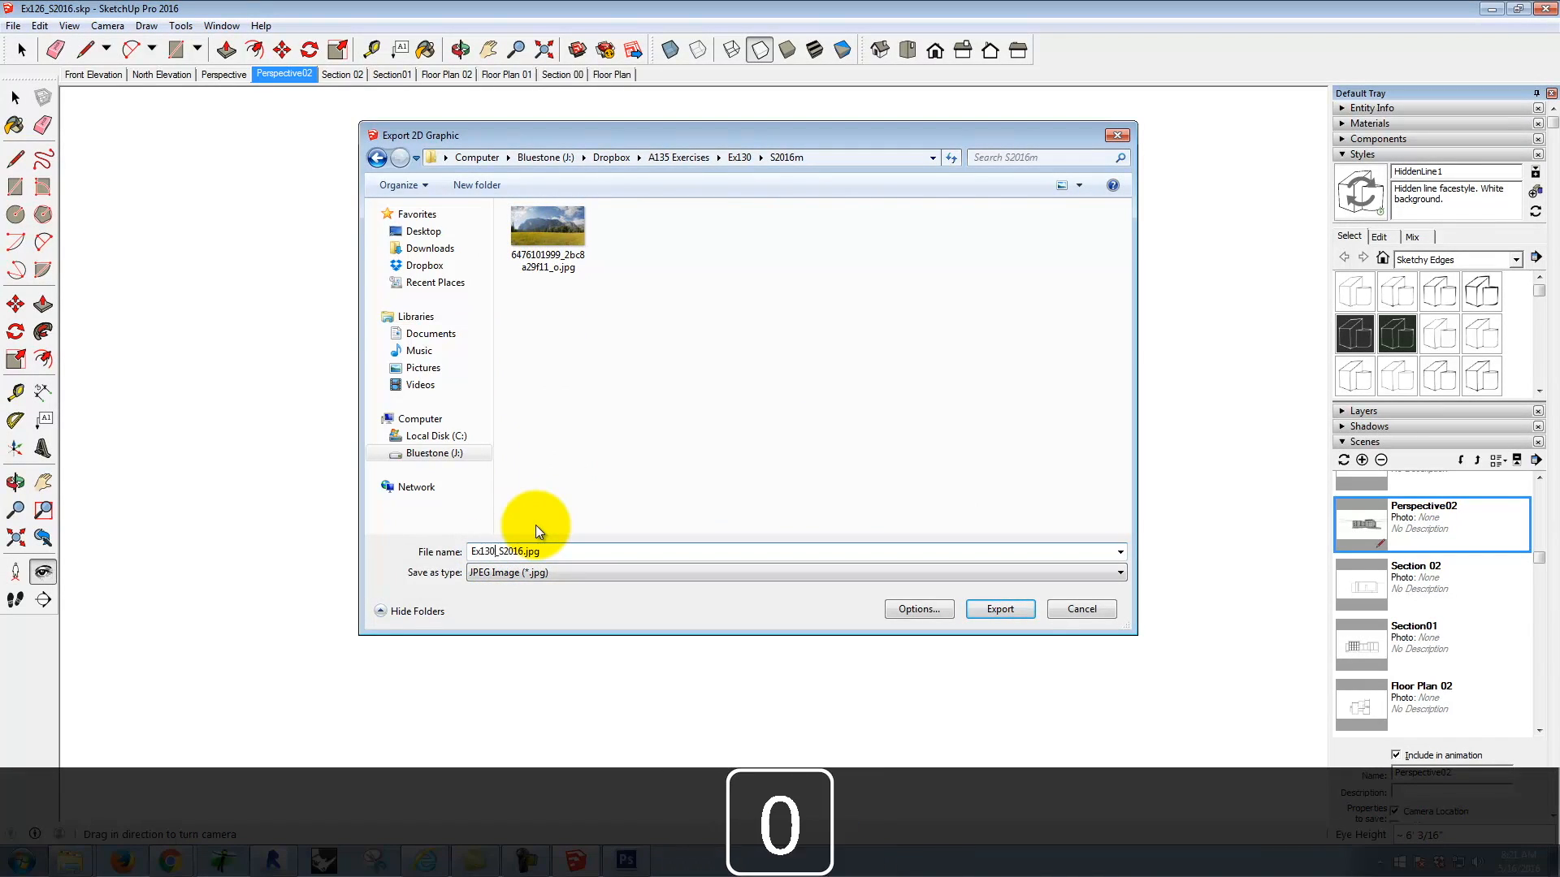
key(Right)
key(Right)
key(Right)
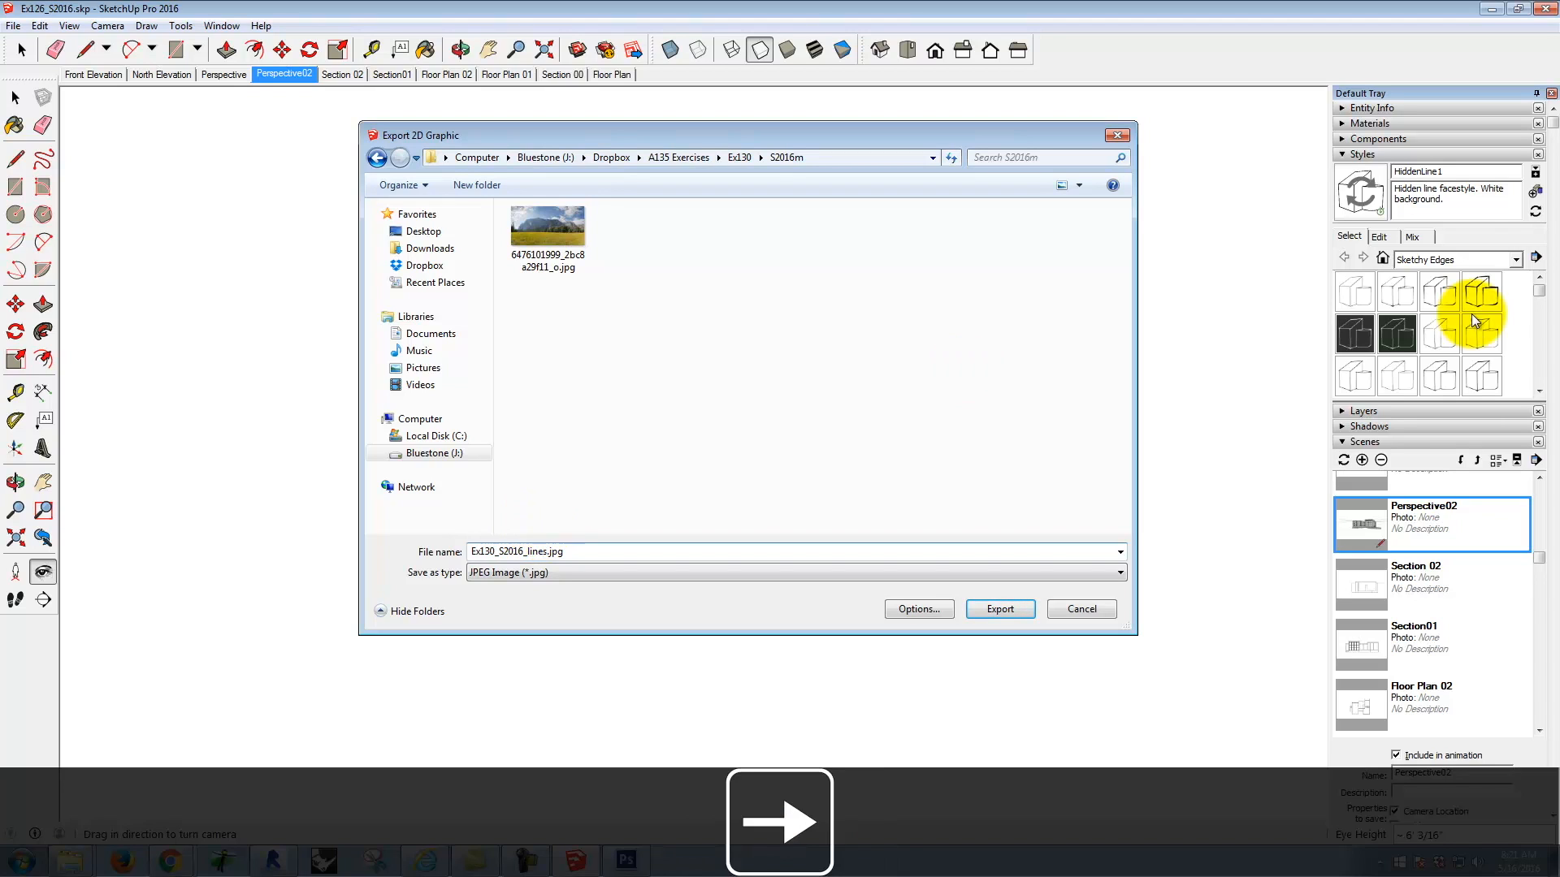
click(902, 610)
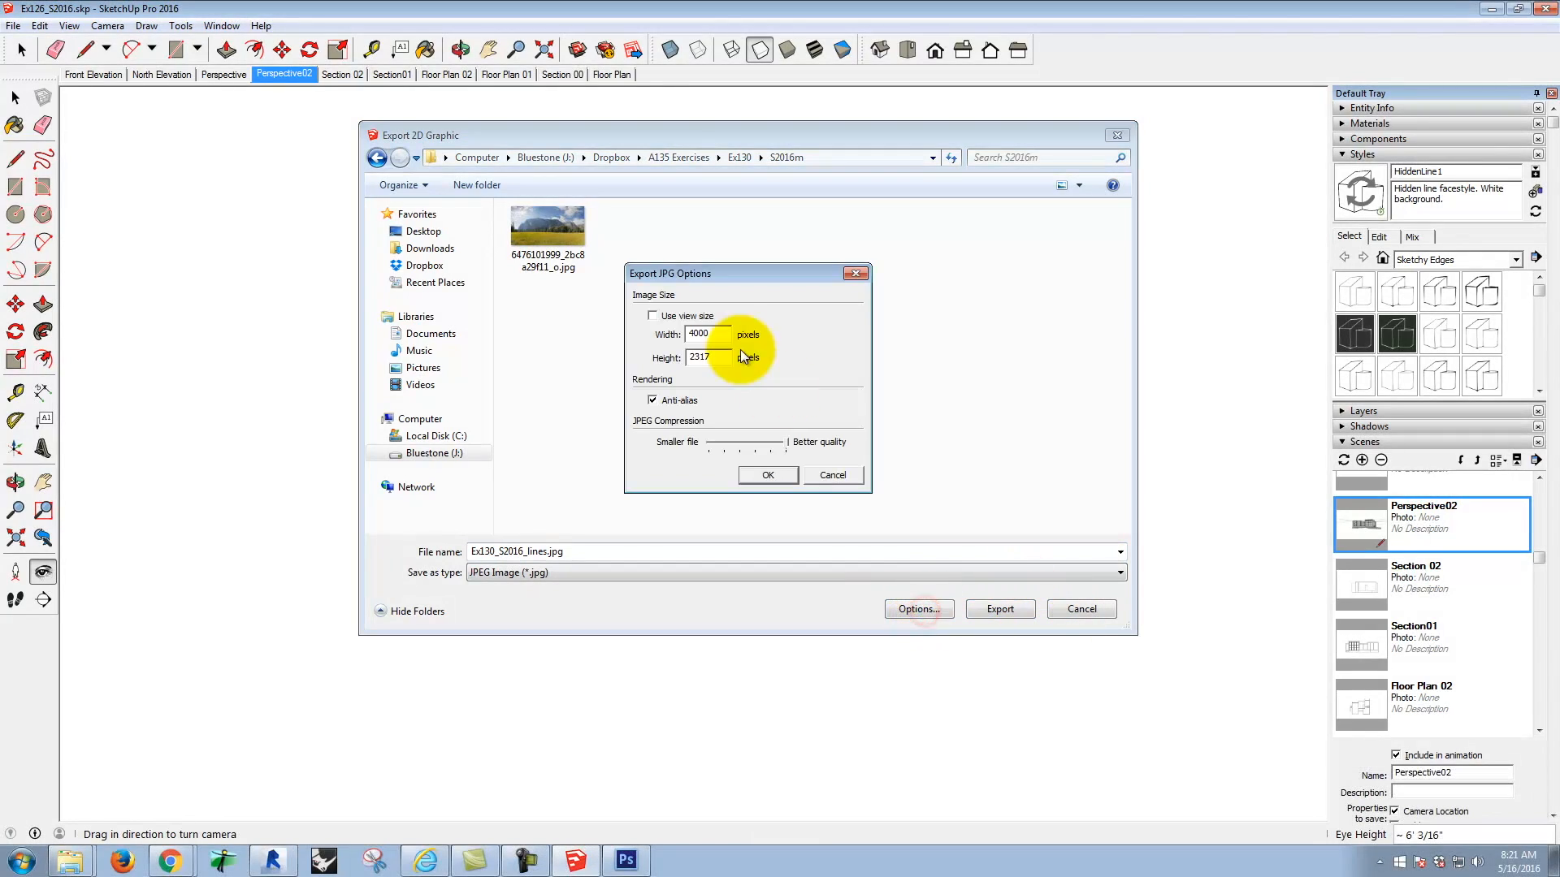
click(772, 477)
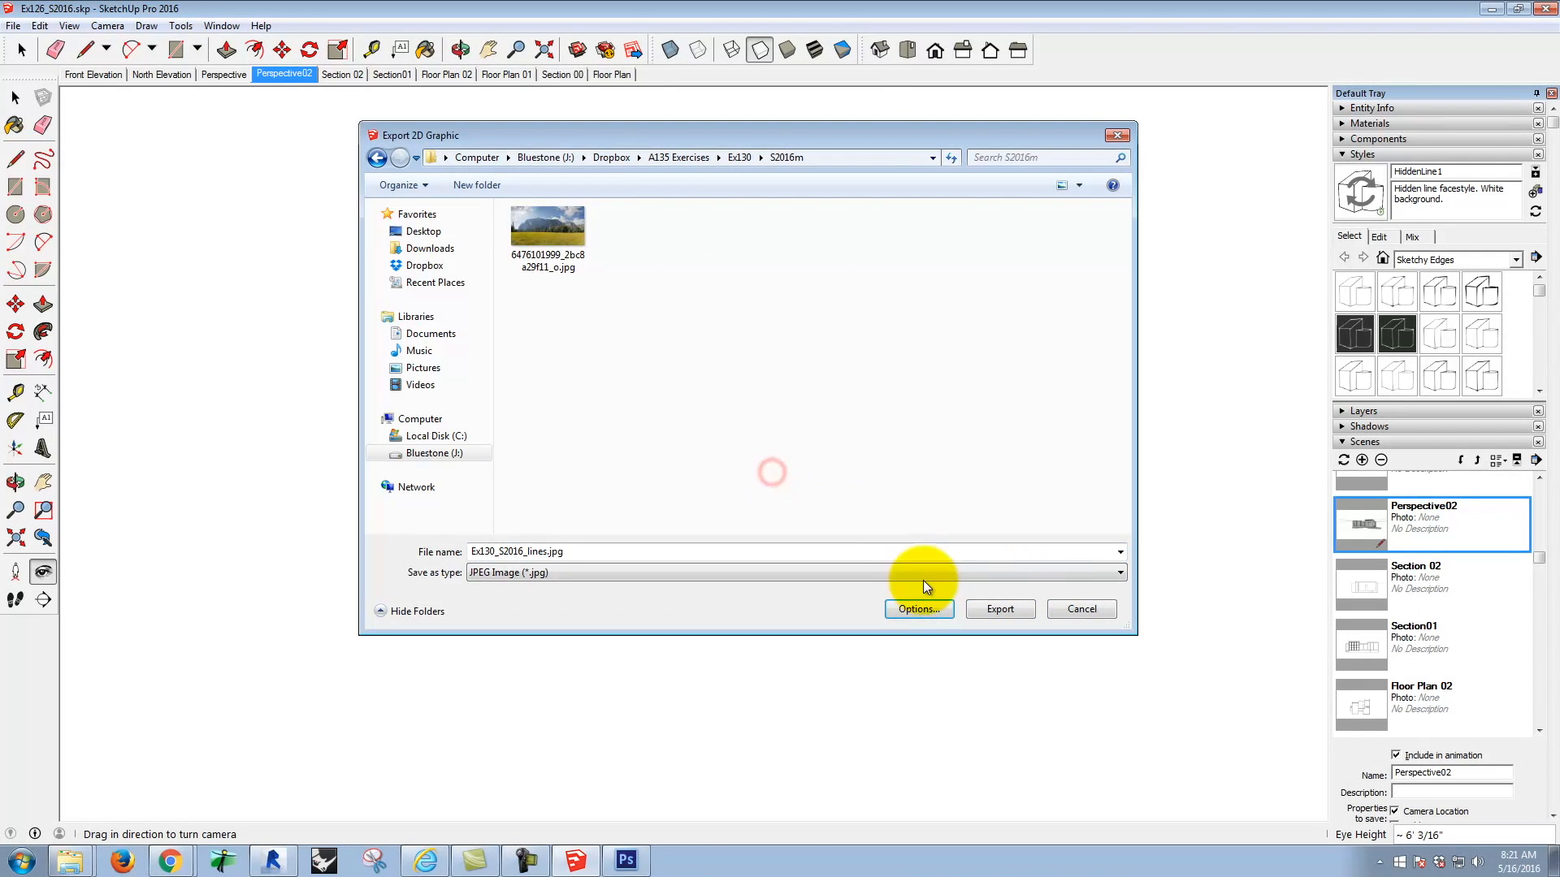
click(1004, 608)
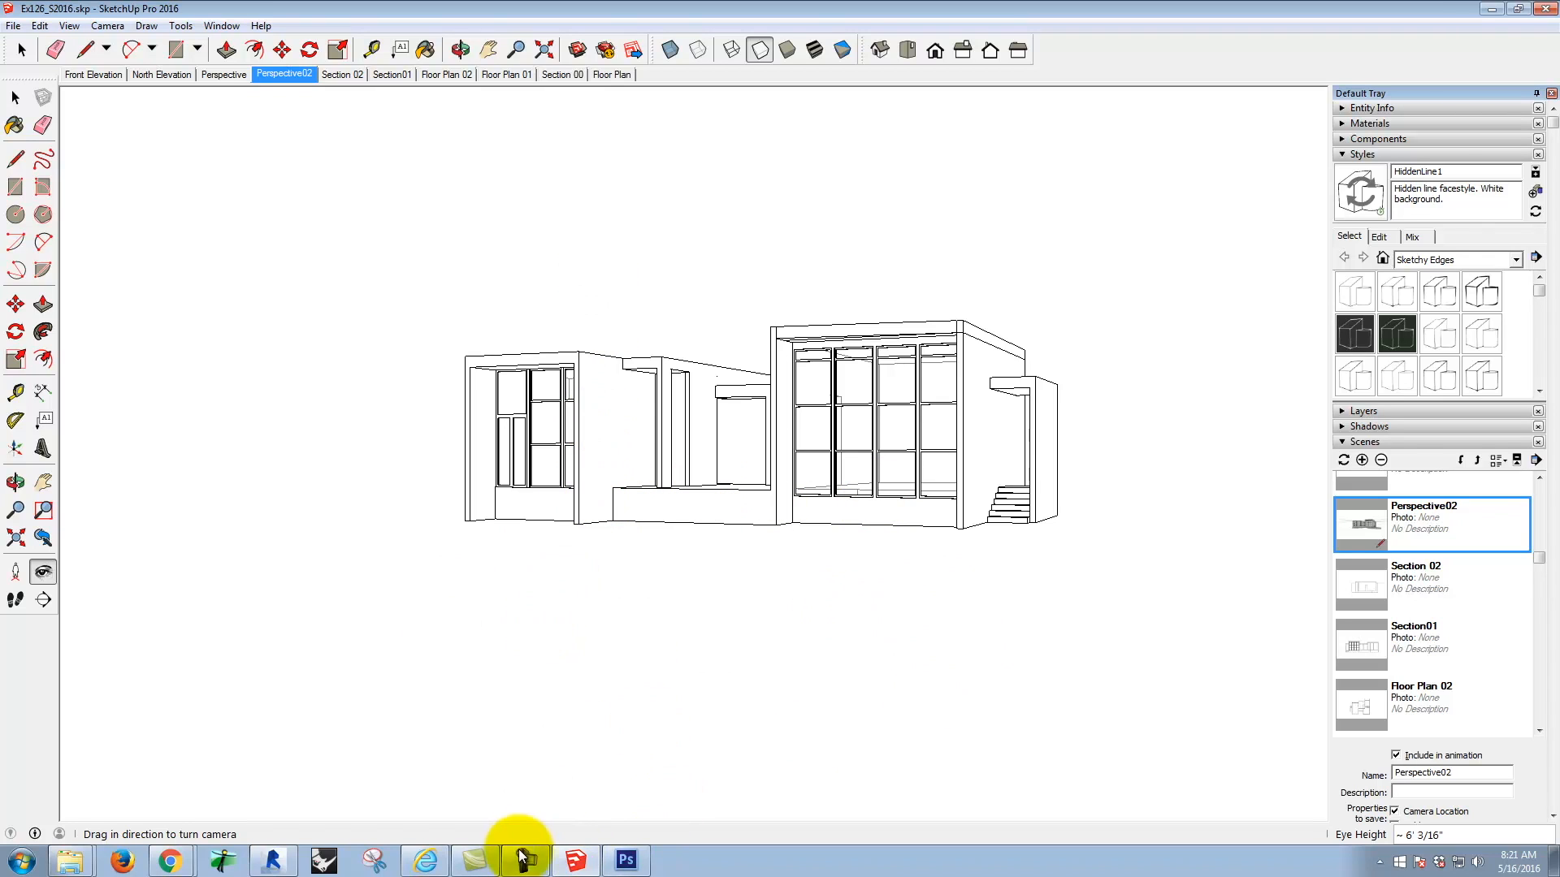
Step: Switch to Photoshop and place Ex130_S2016_lines.jpg over the meadow photo
click(626, 860)
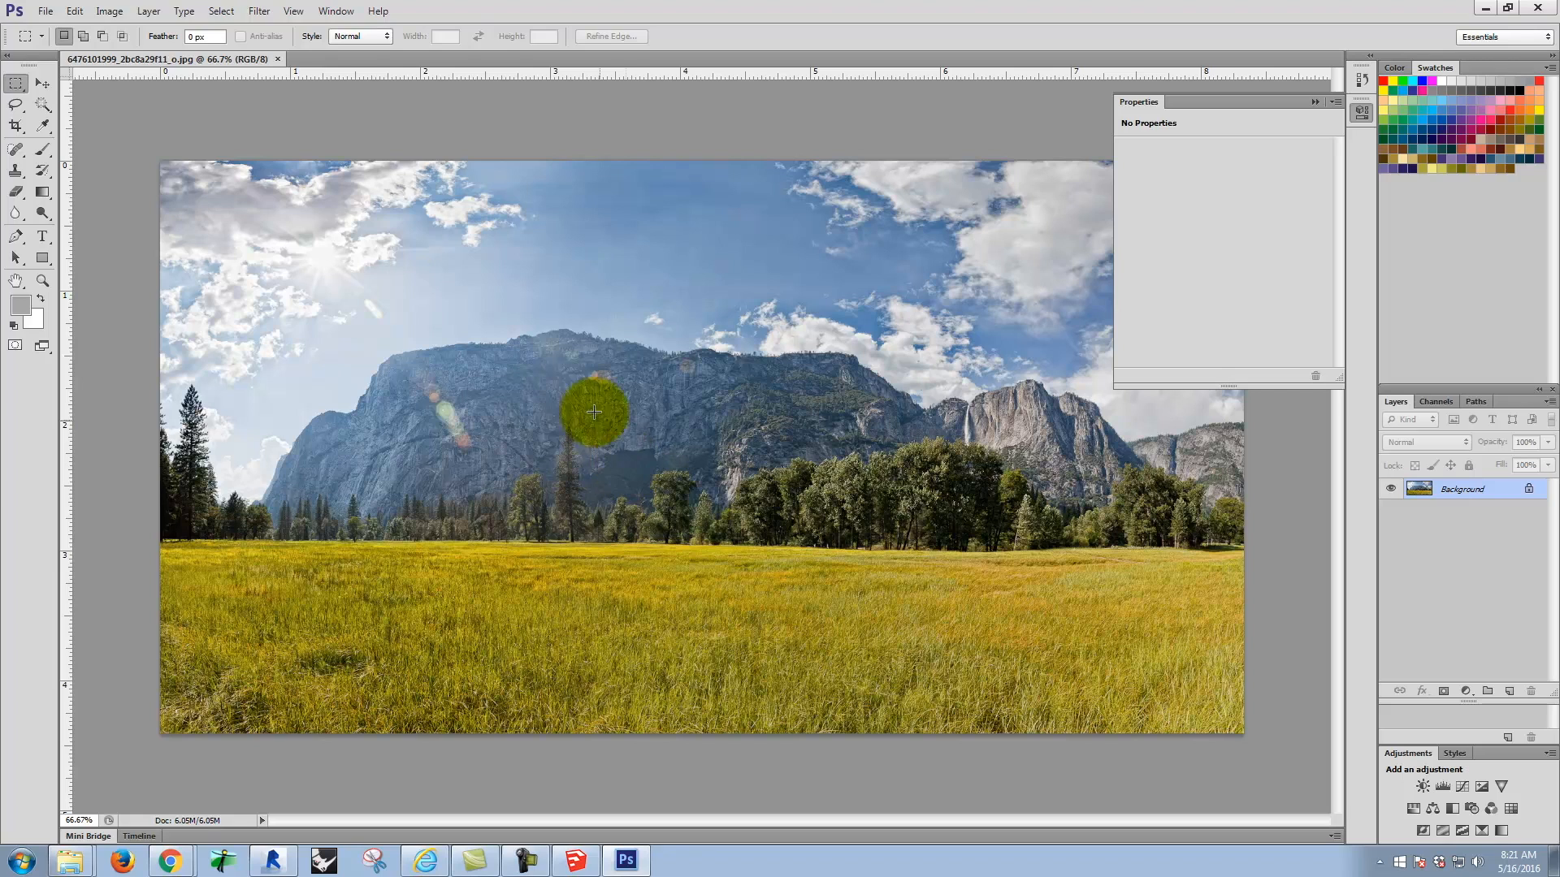
click(46, 10)
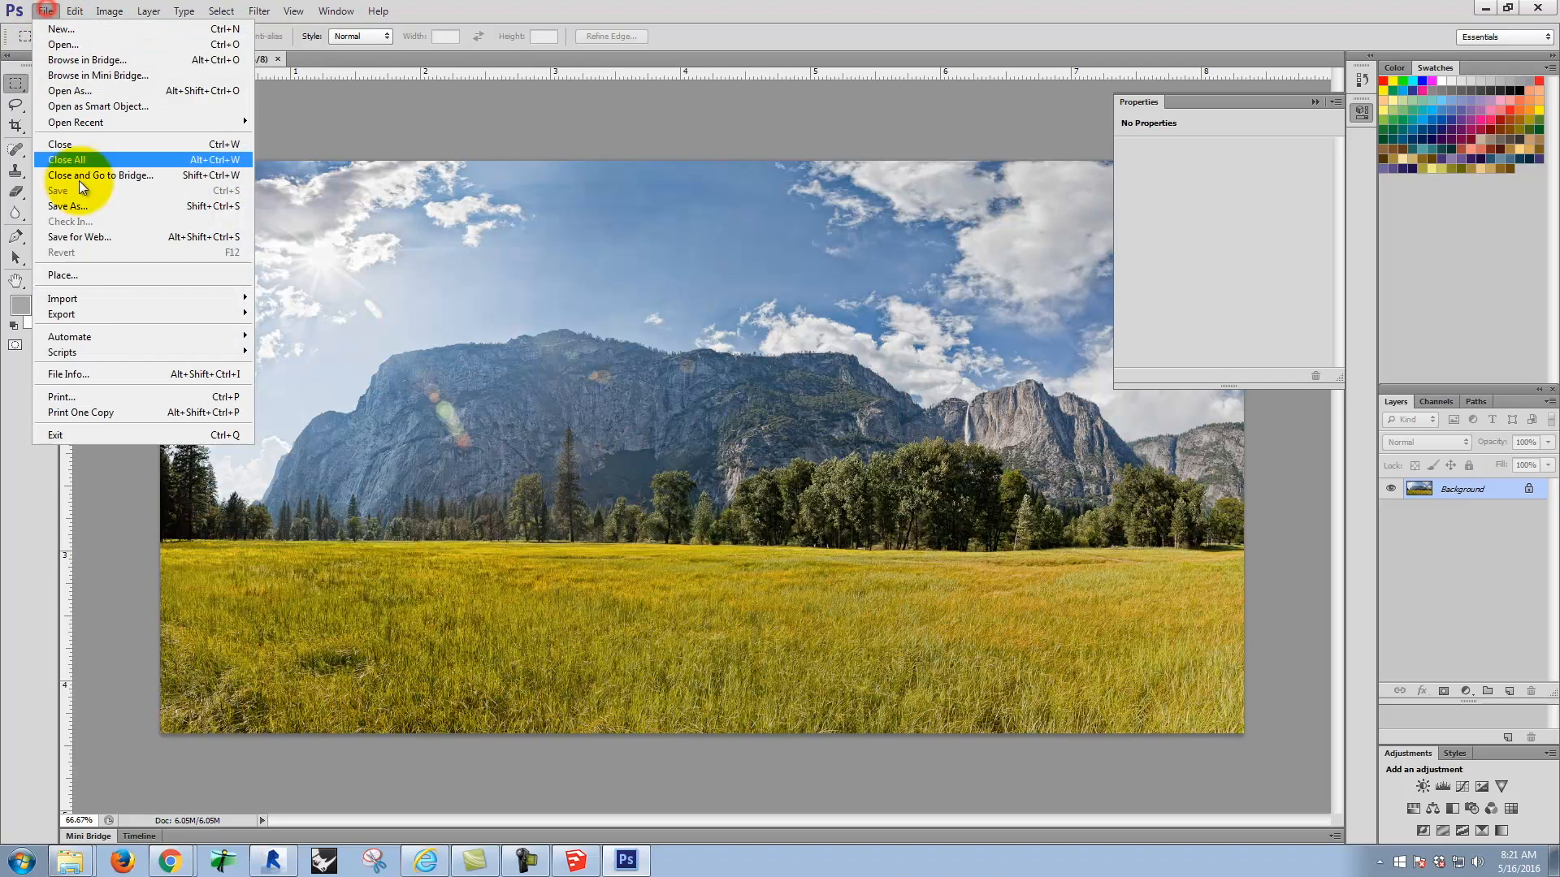
click(72, 274)
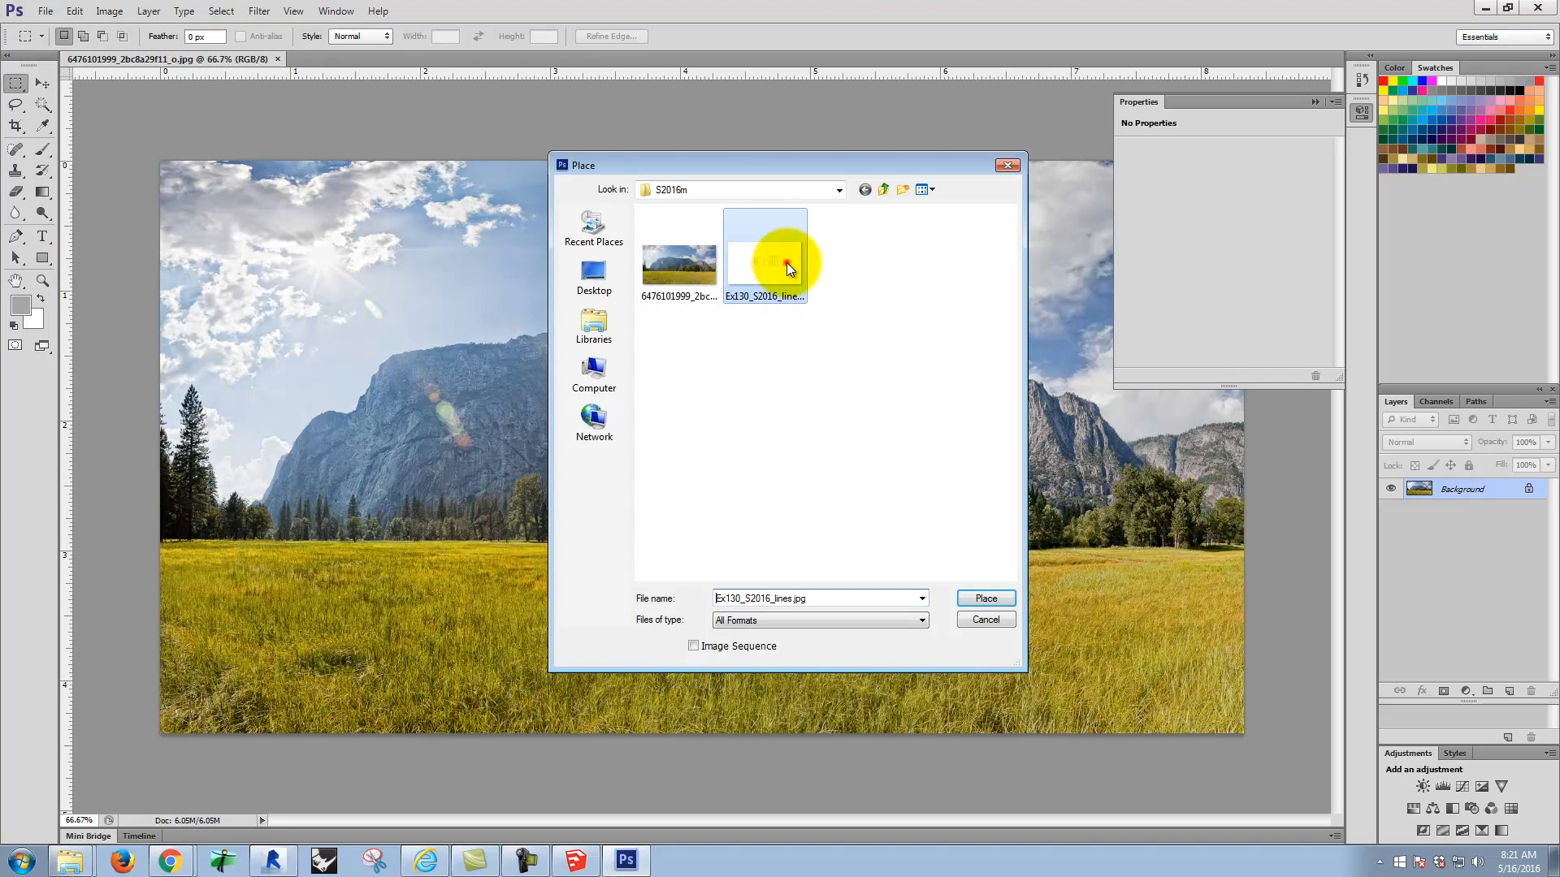
click(986, 599)
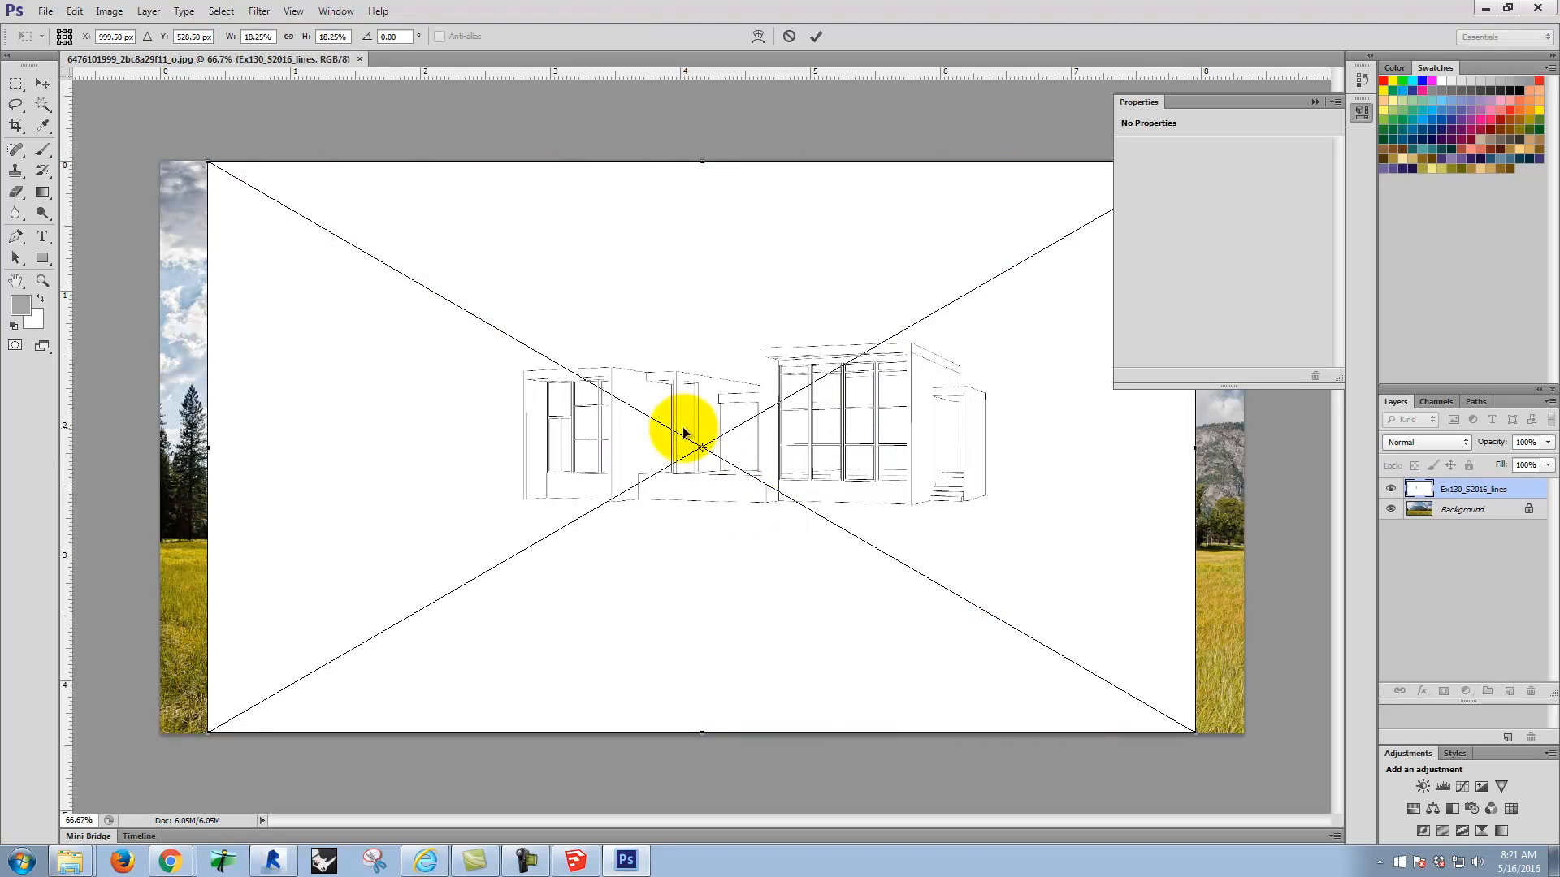
Step: Set the placed line drawing's blend mode to Multiply and commit the placement
click(1426, 441)
click(1425, 511)
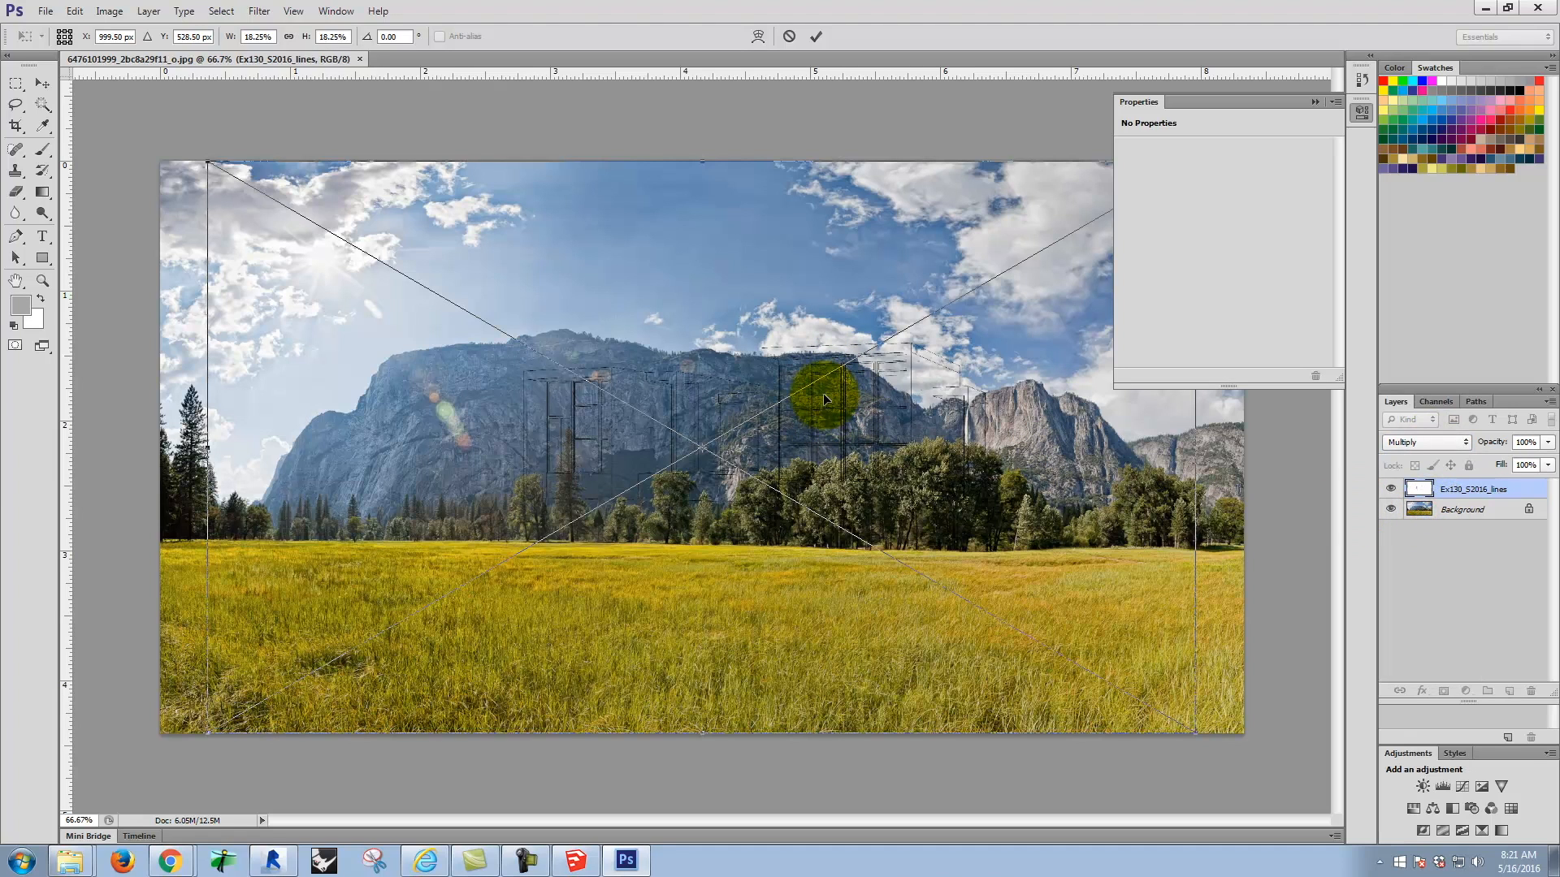
click(813, 36)
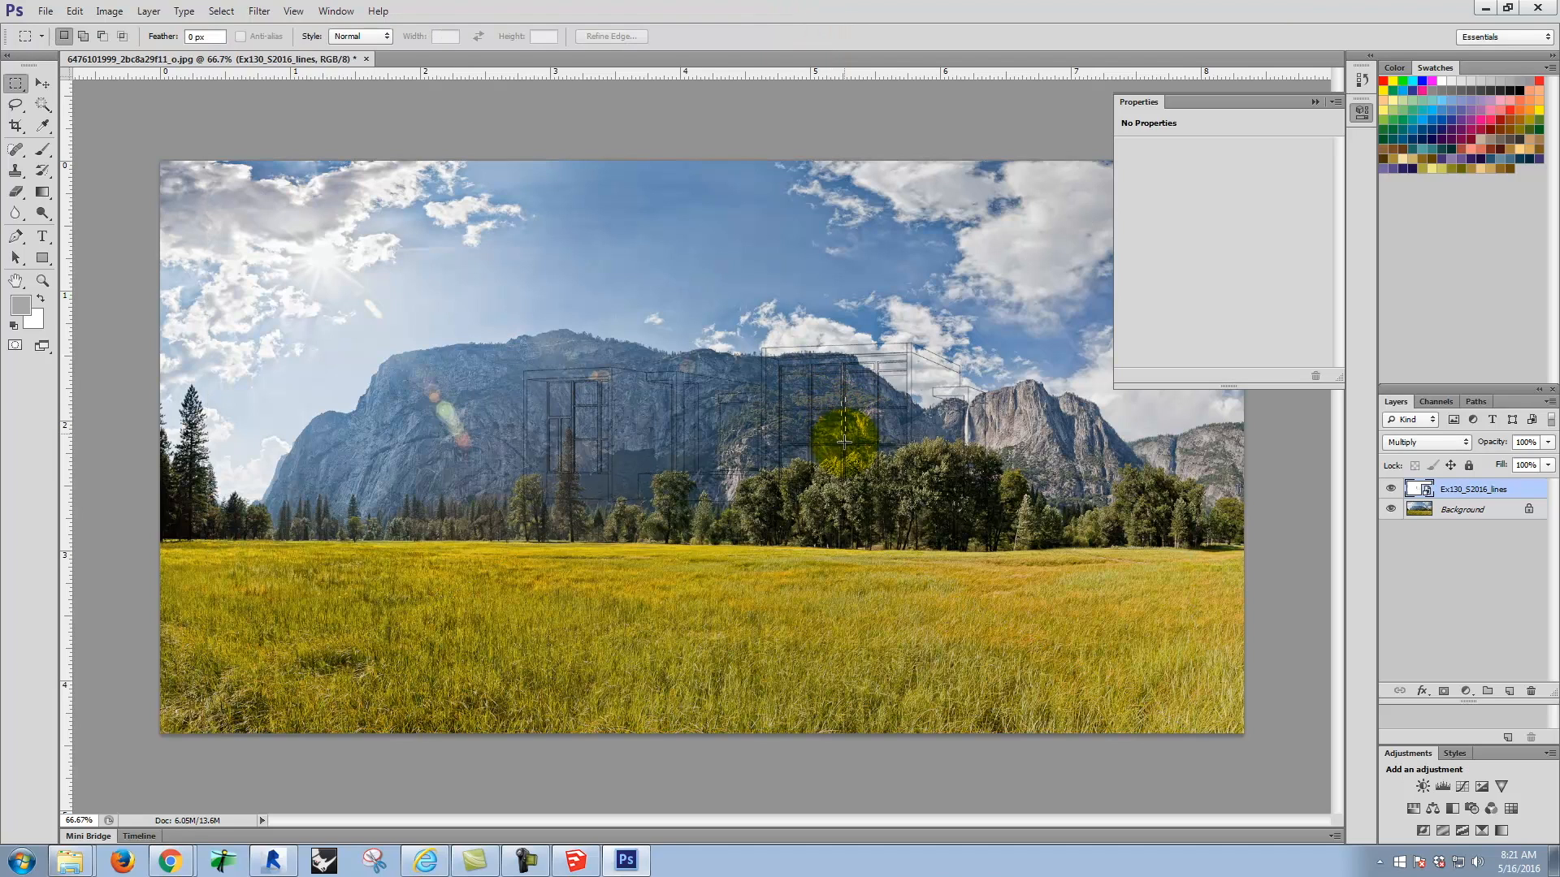
Step: Move the Ex130_S2016_lines layer down and slightly left so the house stands on the meadow in front of the trees
click(420, 262)
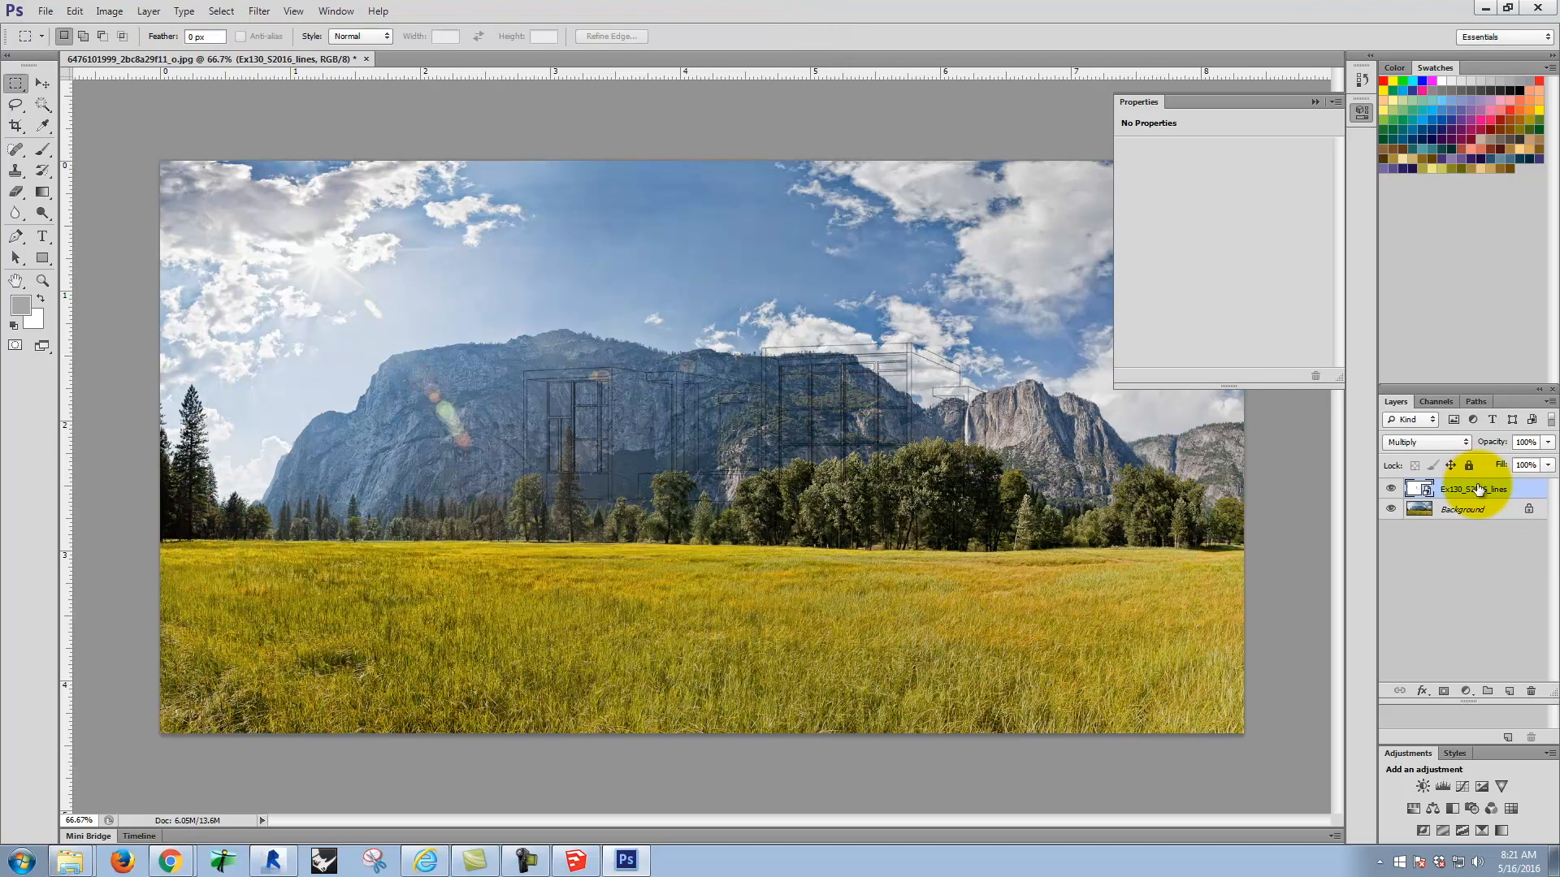
click(38, 82)
mouse_move(725, 398)
mouse_down()
mouse_move(740, 473)
mouse_move(735, 453)
mouse_move(736, 468)
mouse_move(689, 456)
mouse_move(707, 461)
mouse_move(704, 431)
mouse_move(705, 559)
mouse_move(702, 451)
mouse_up()
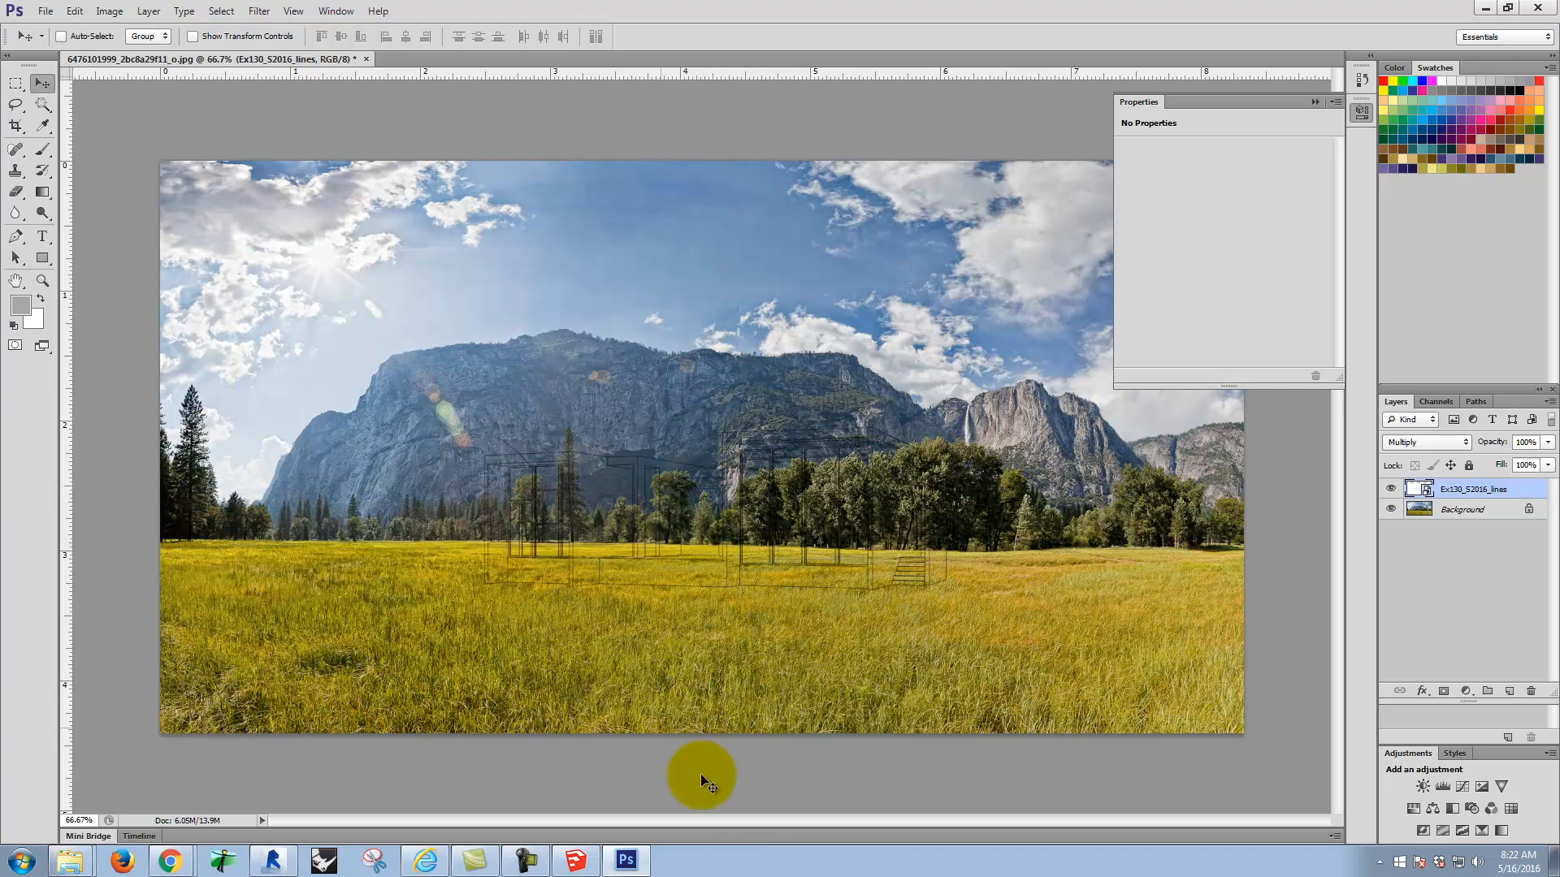
Step: Switch to SketchUp and apply the 3D Printing Style from the Default Styles collection to the Perspective02 view
click(629, 869)
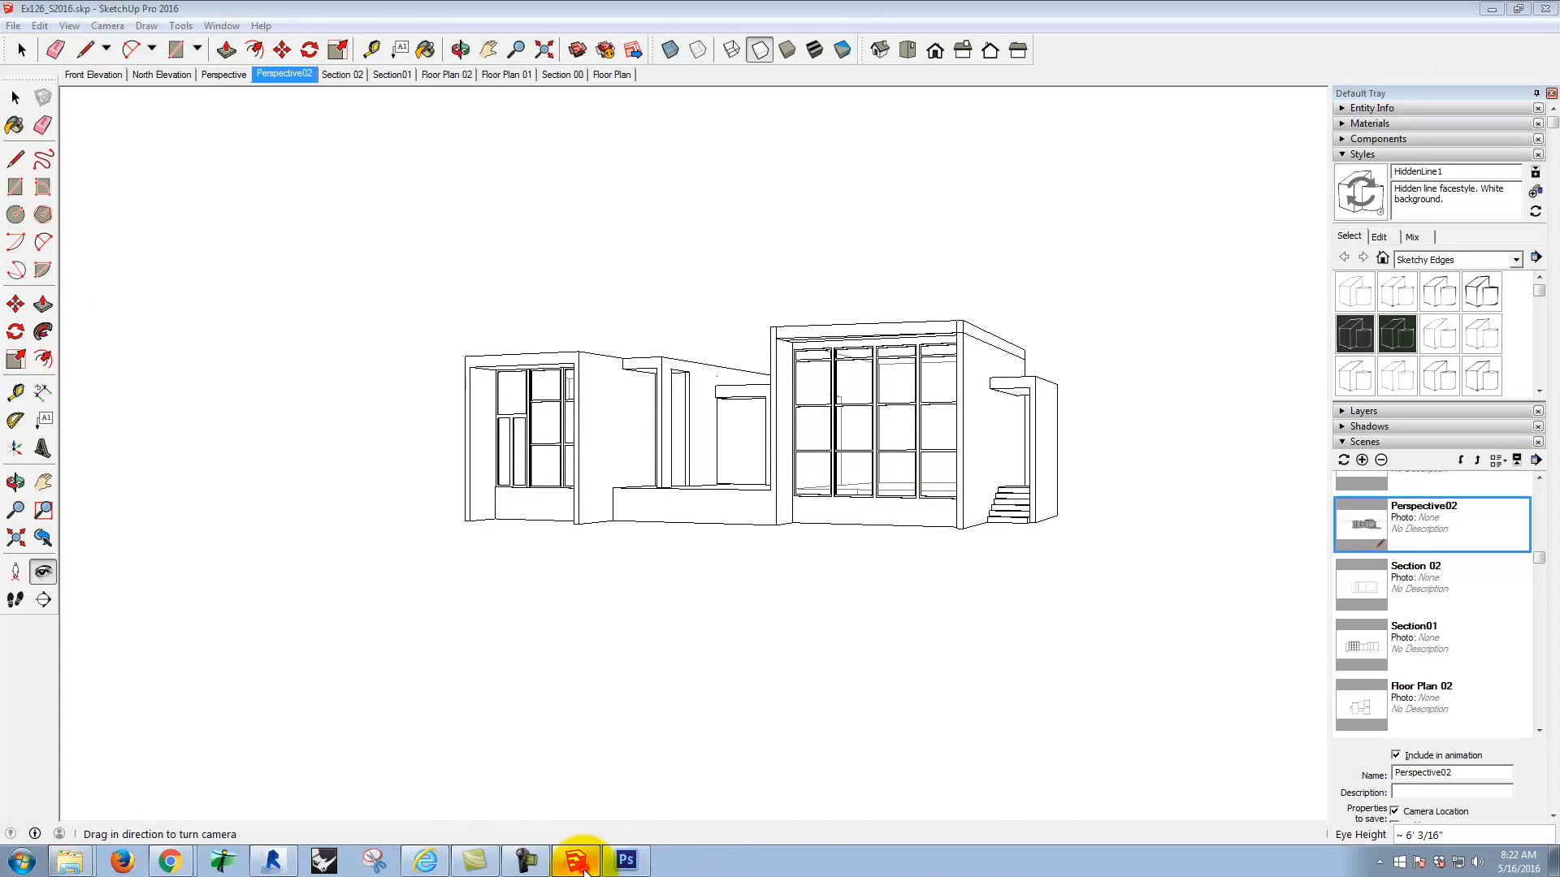
click(584, 871)
click(584, 872)
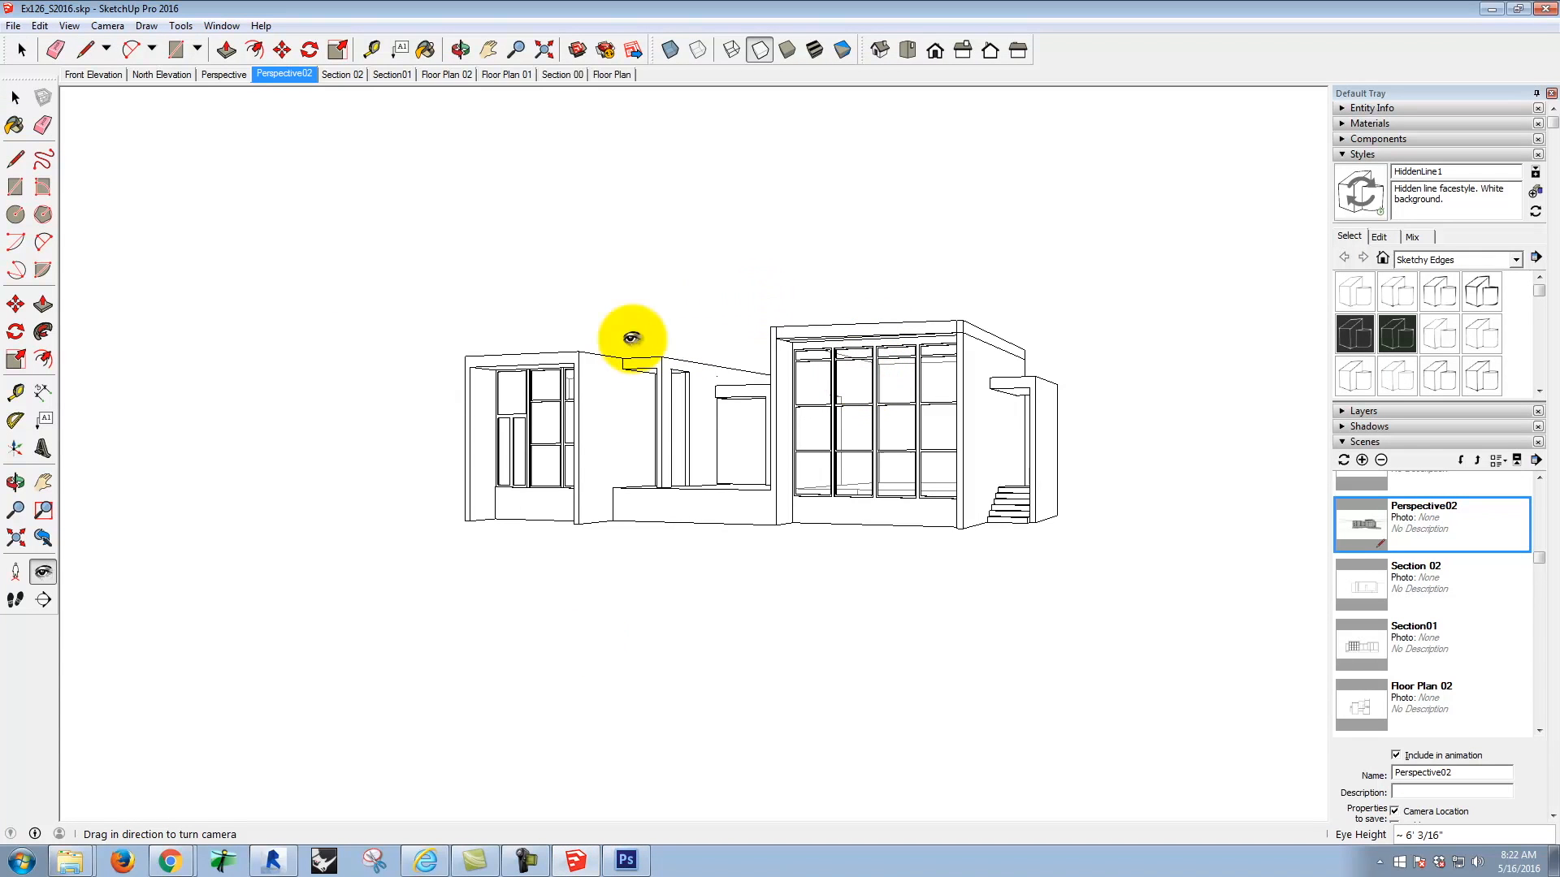
click(1422, 260)
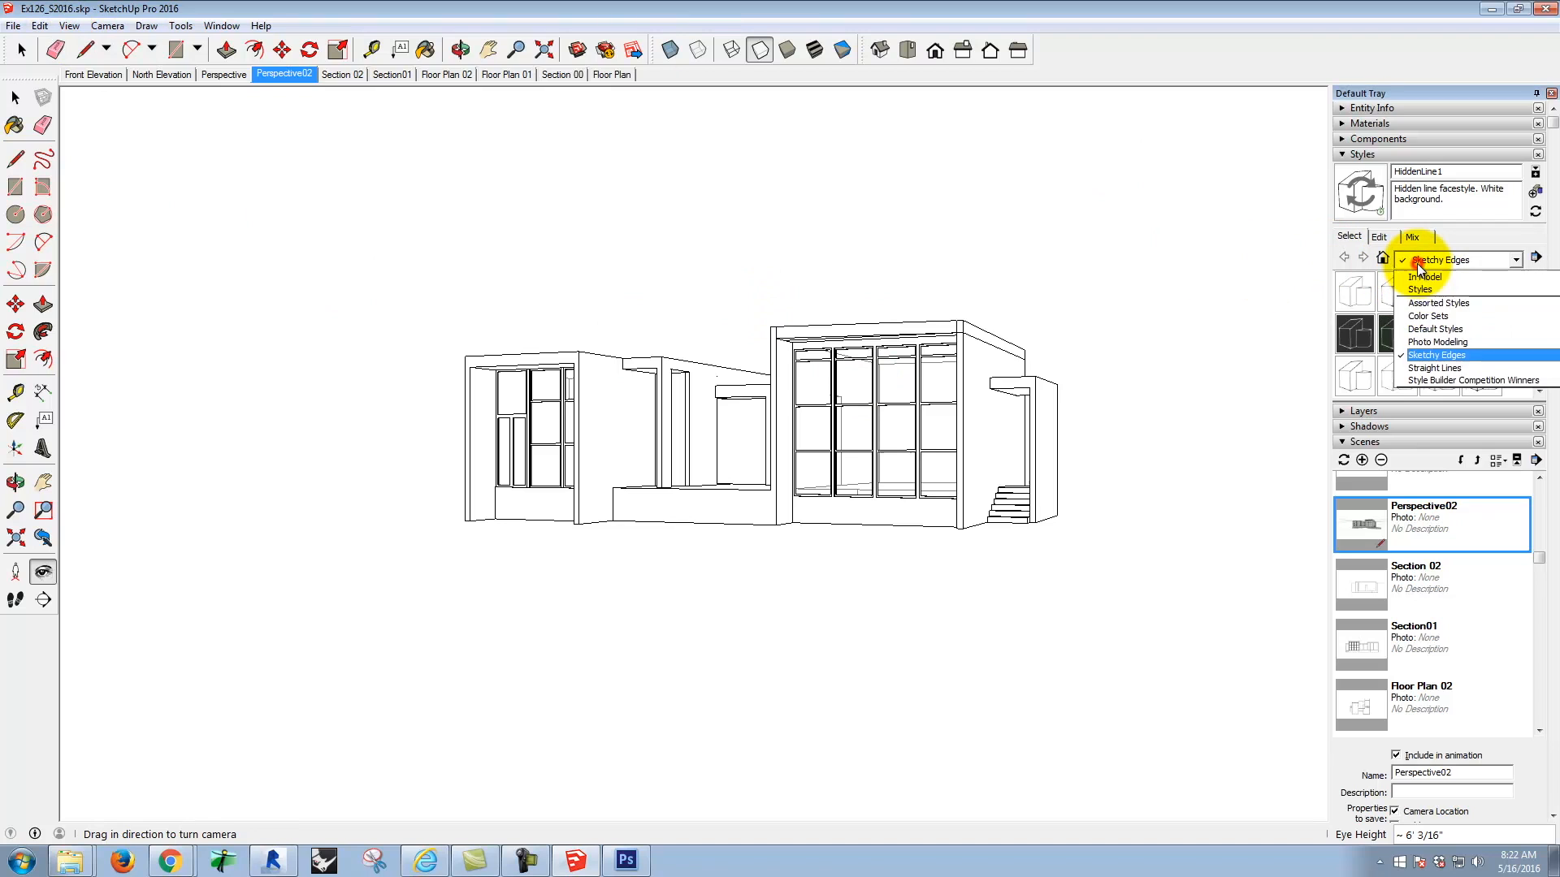
click(1438, 330)
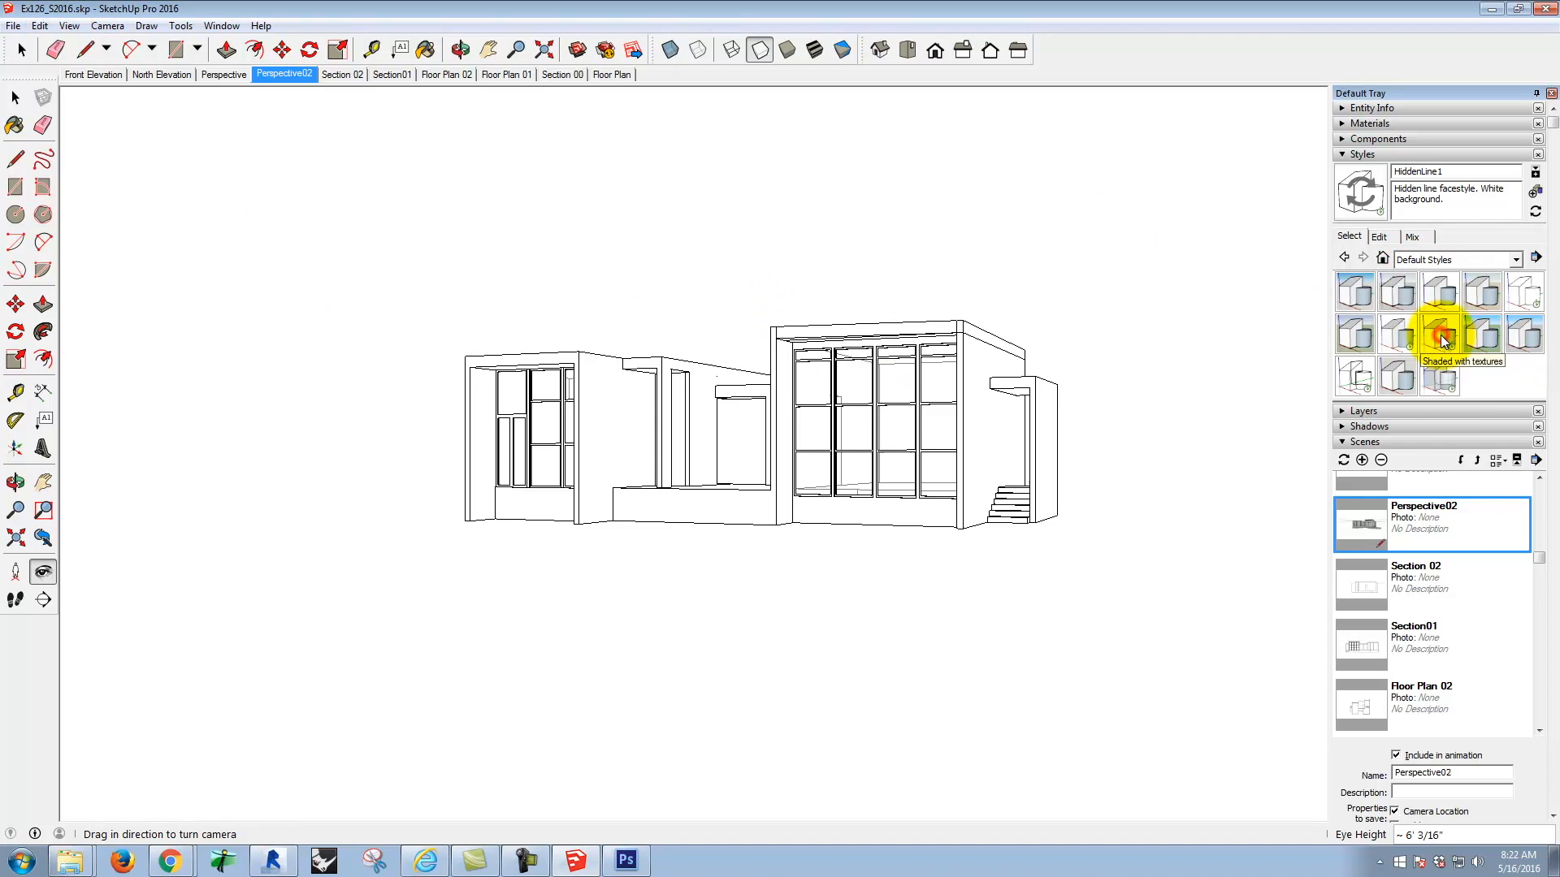
click(1363, 294)
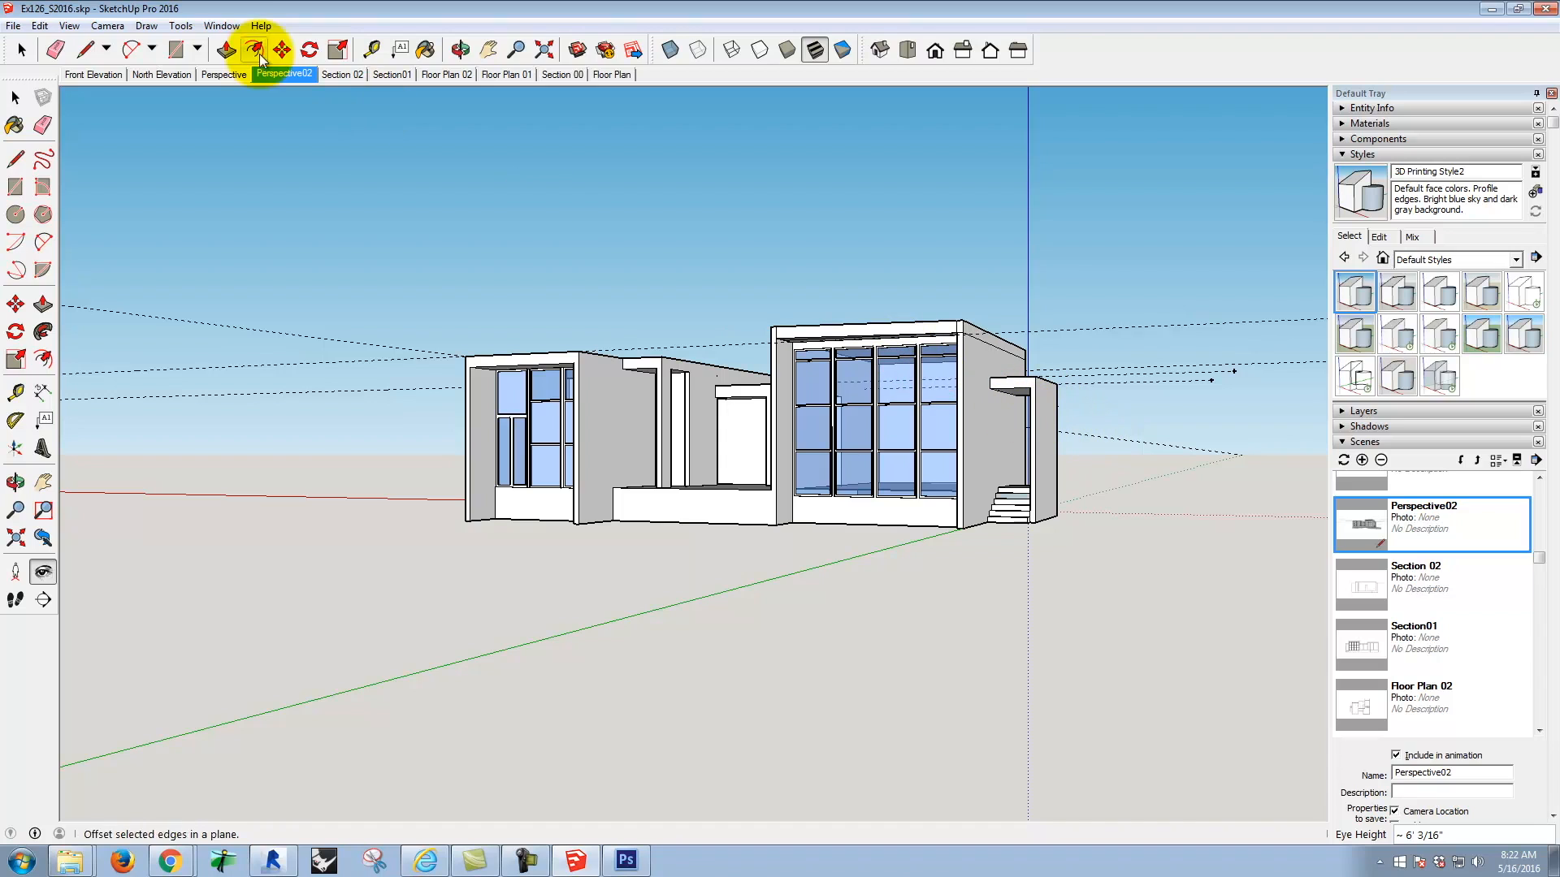
Step: Export the coloured view as a 2D JPEG named Ex130_S2016_color.jpg in the S2016m folder
click(13, 26)
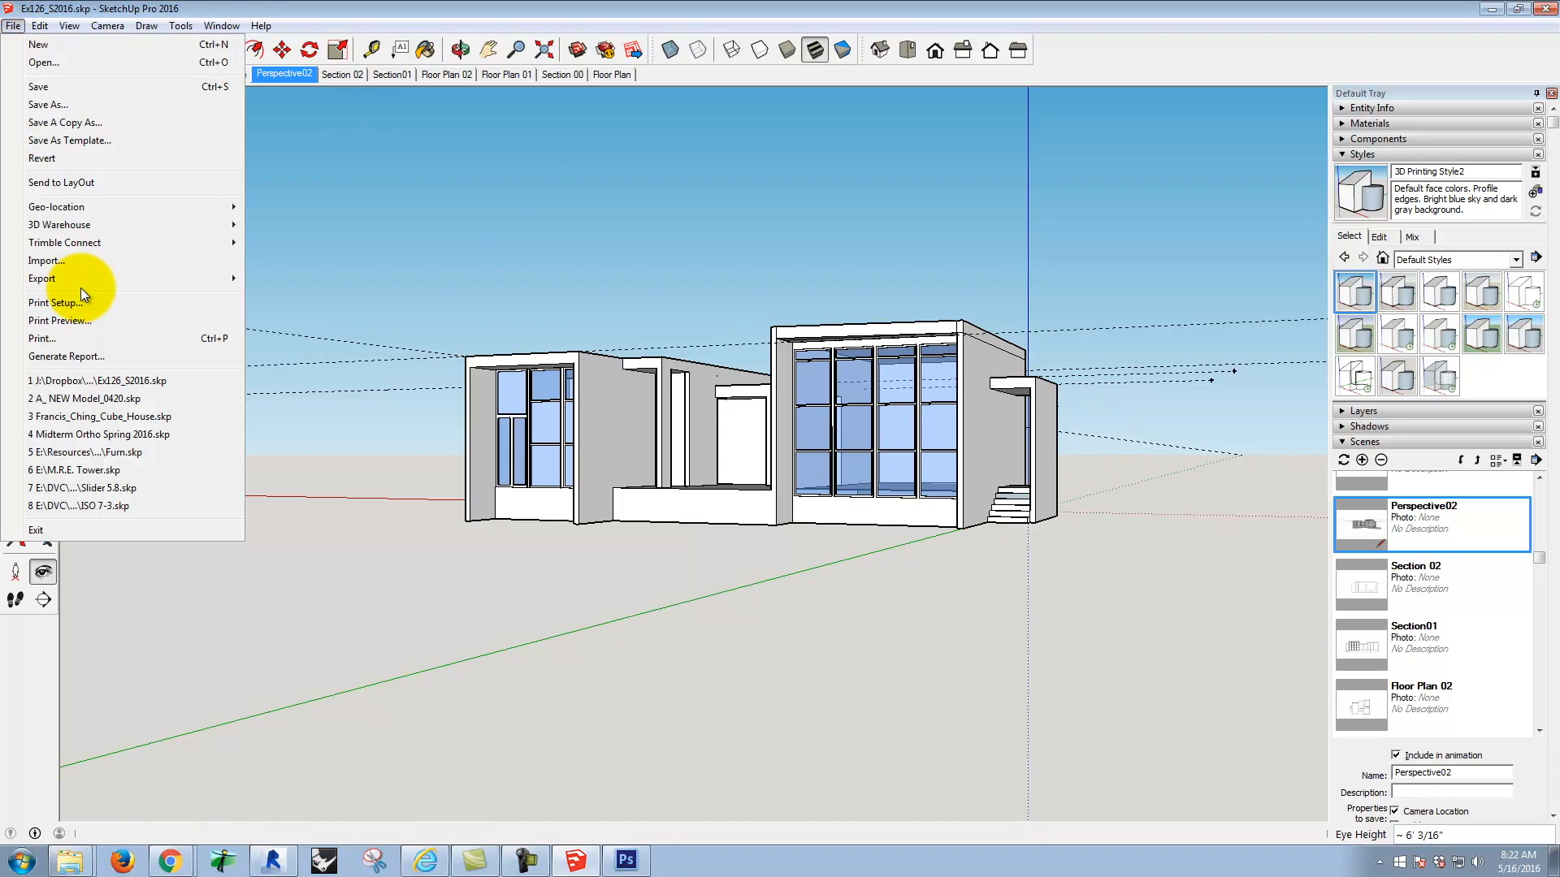
mouse_move(80, 279)
click(292, 296)
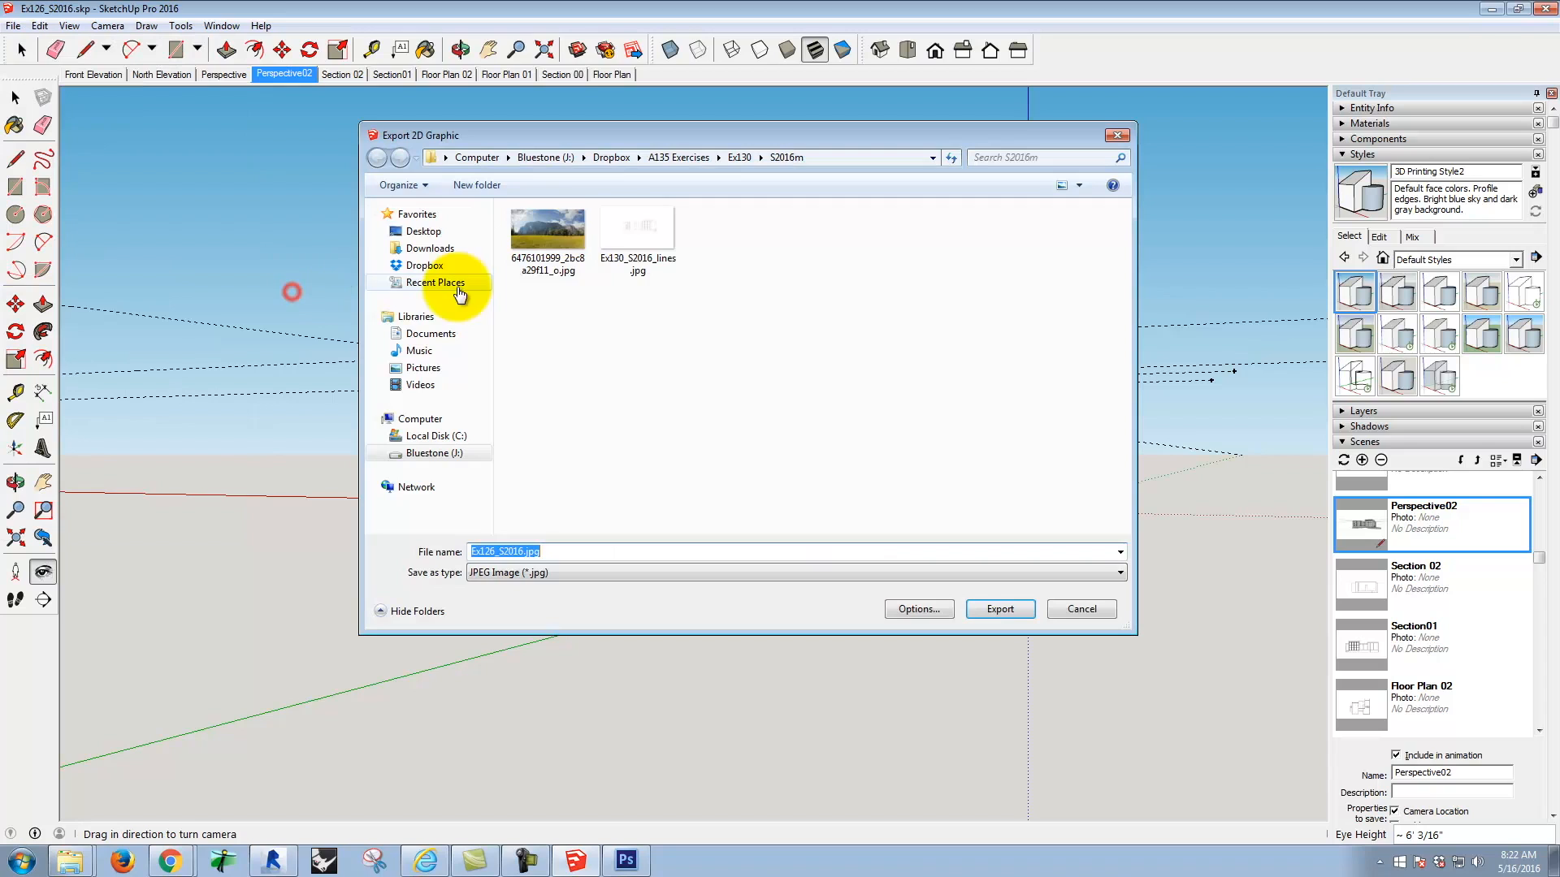
click(525, 552)
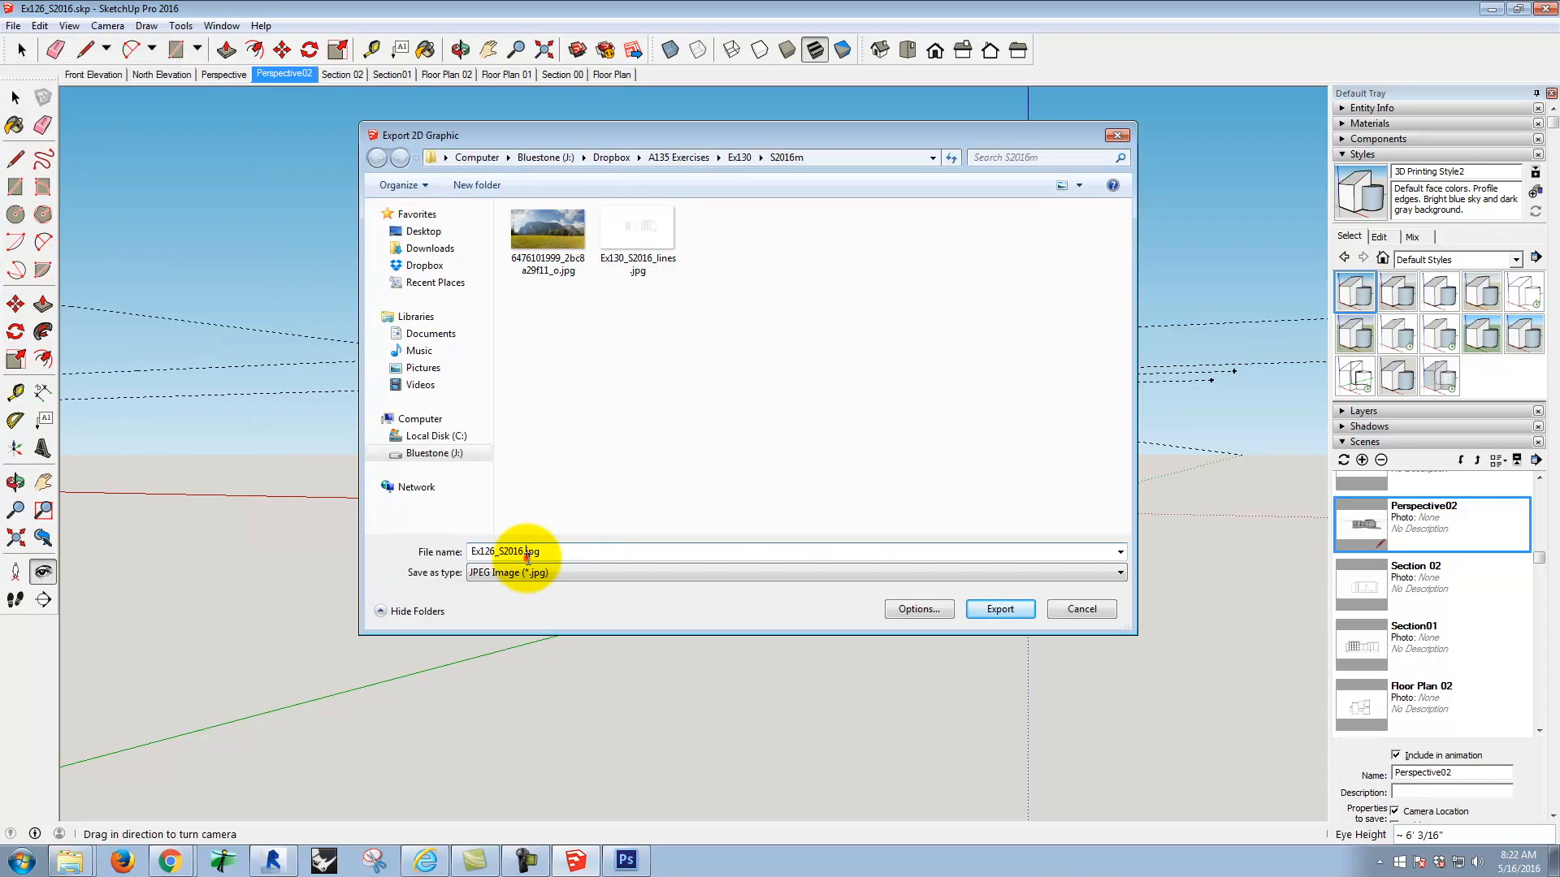
key(Right)
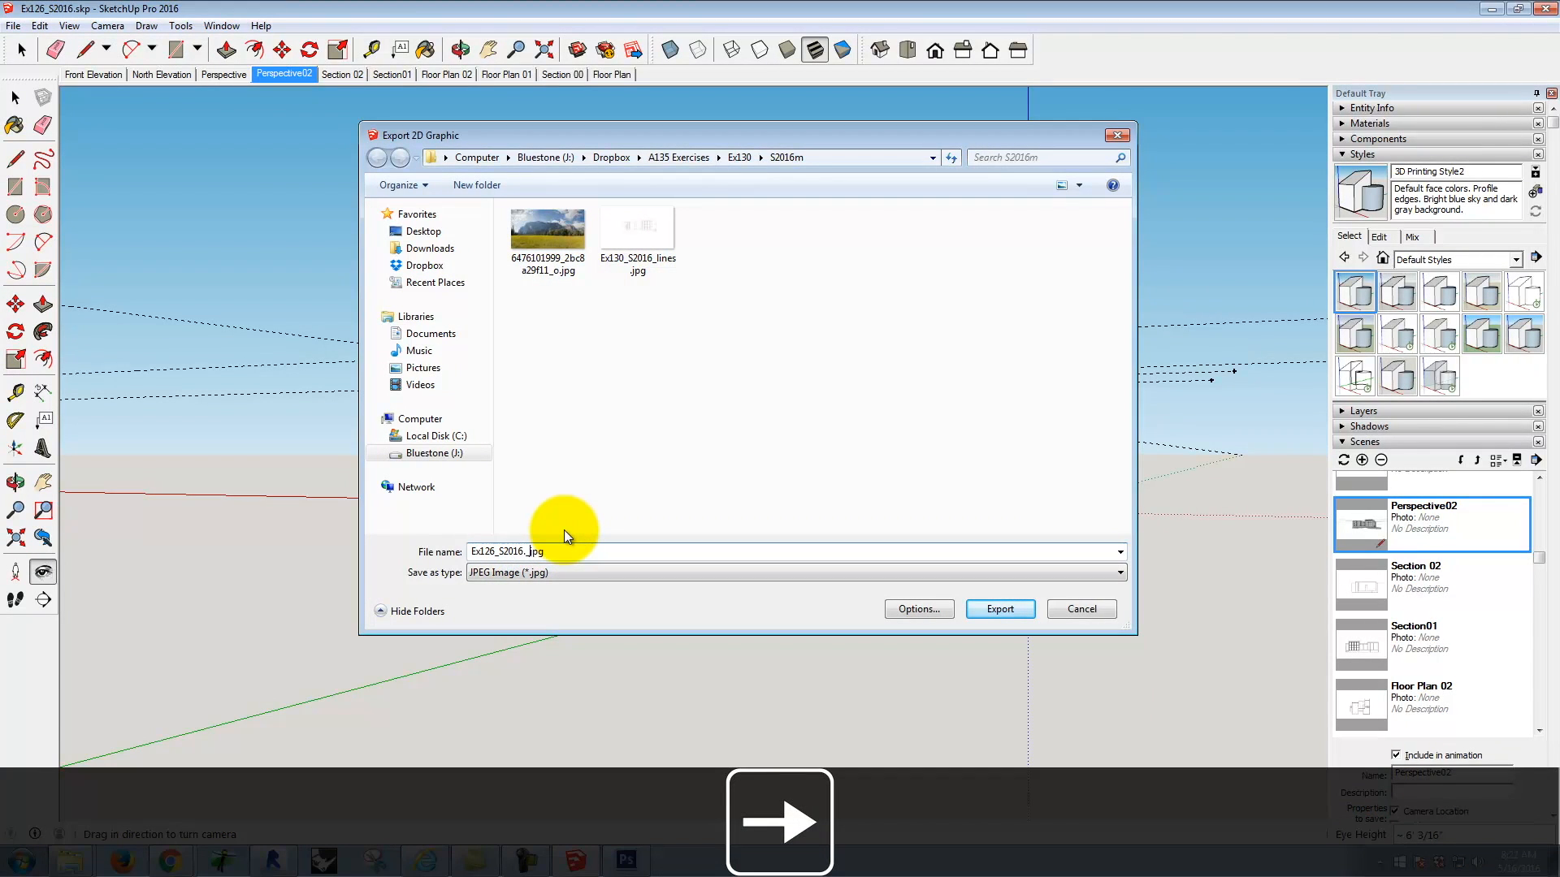
click(652, 222)
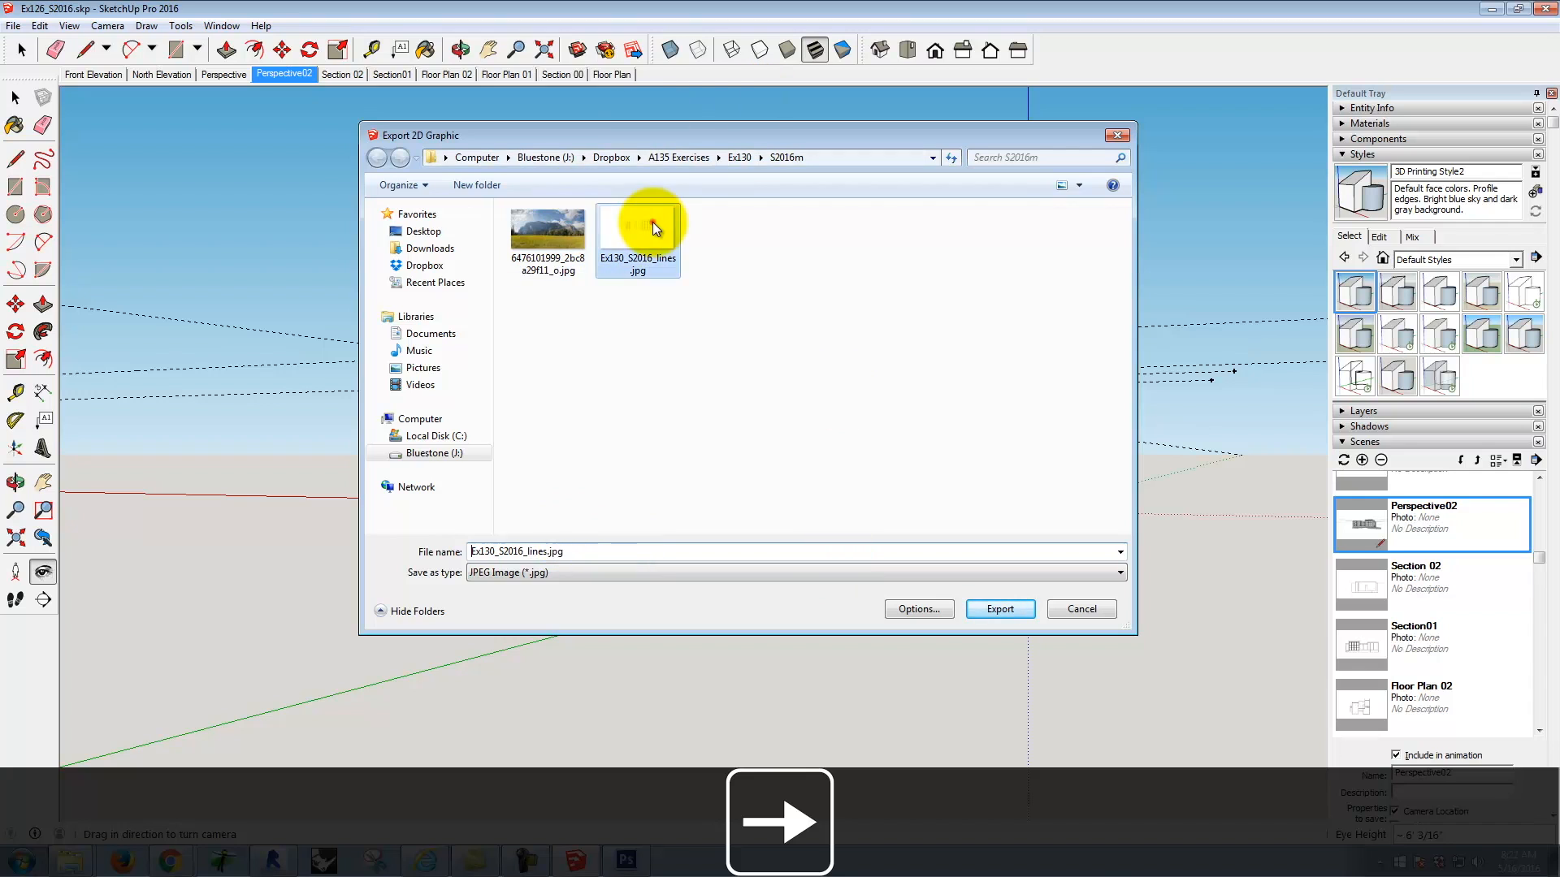
click(542, 552)
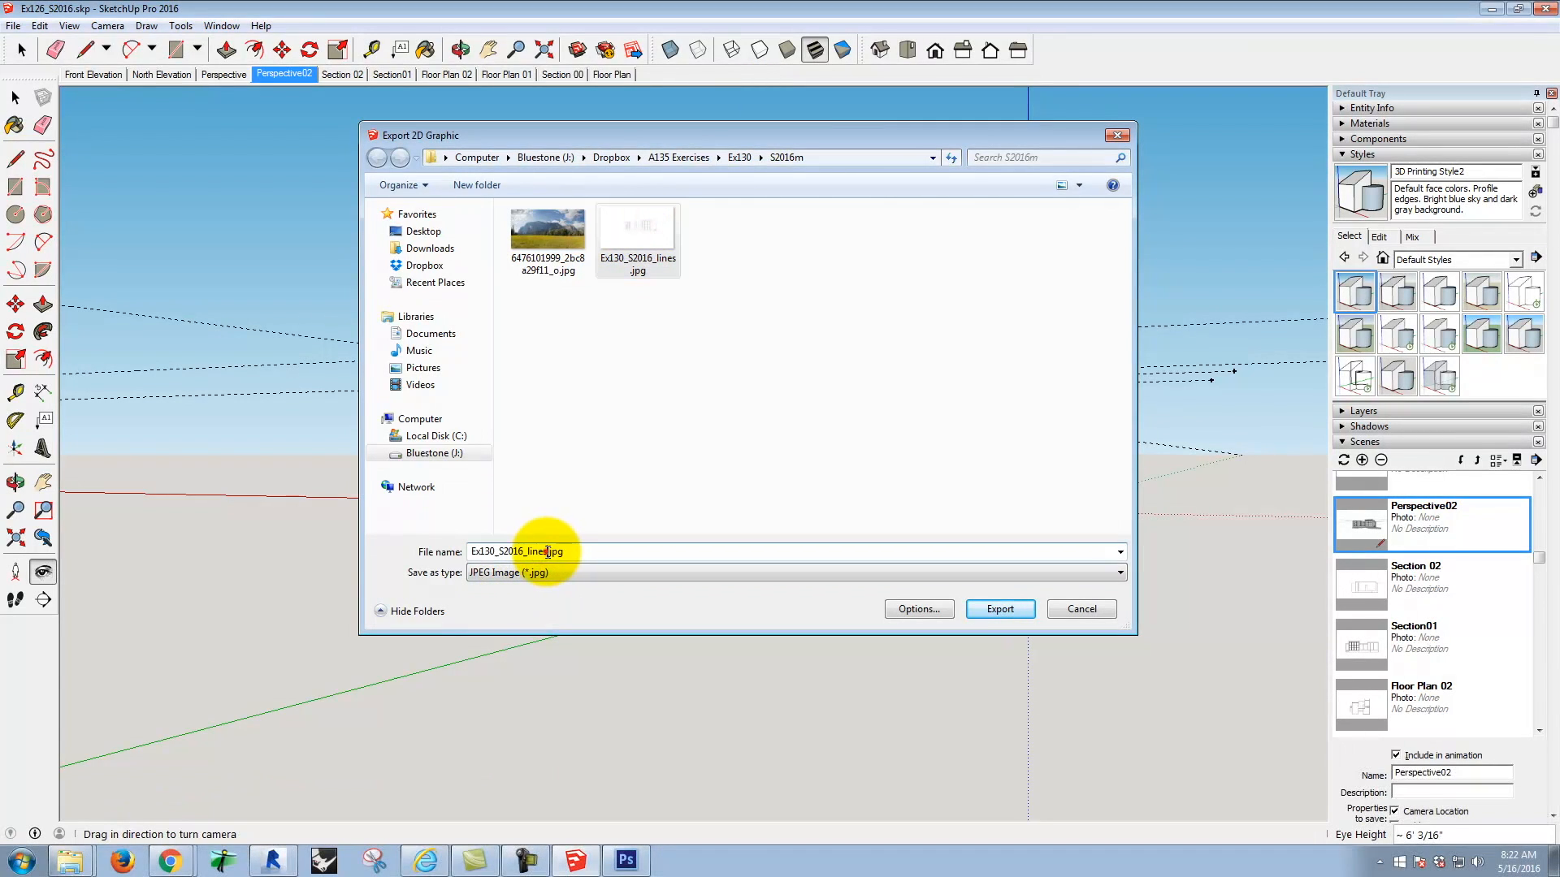
key(BackSpace)
key(BackSpace)
key(BackSpace)
key(BackSpace)
key(BackSpace)
text(color)
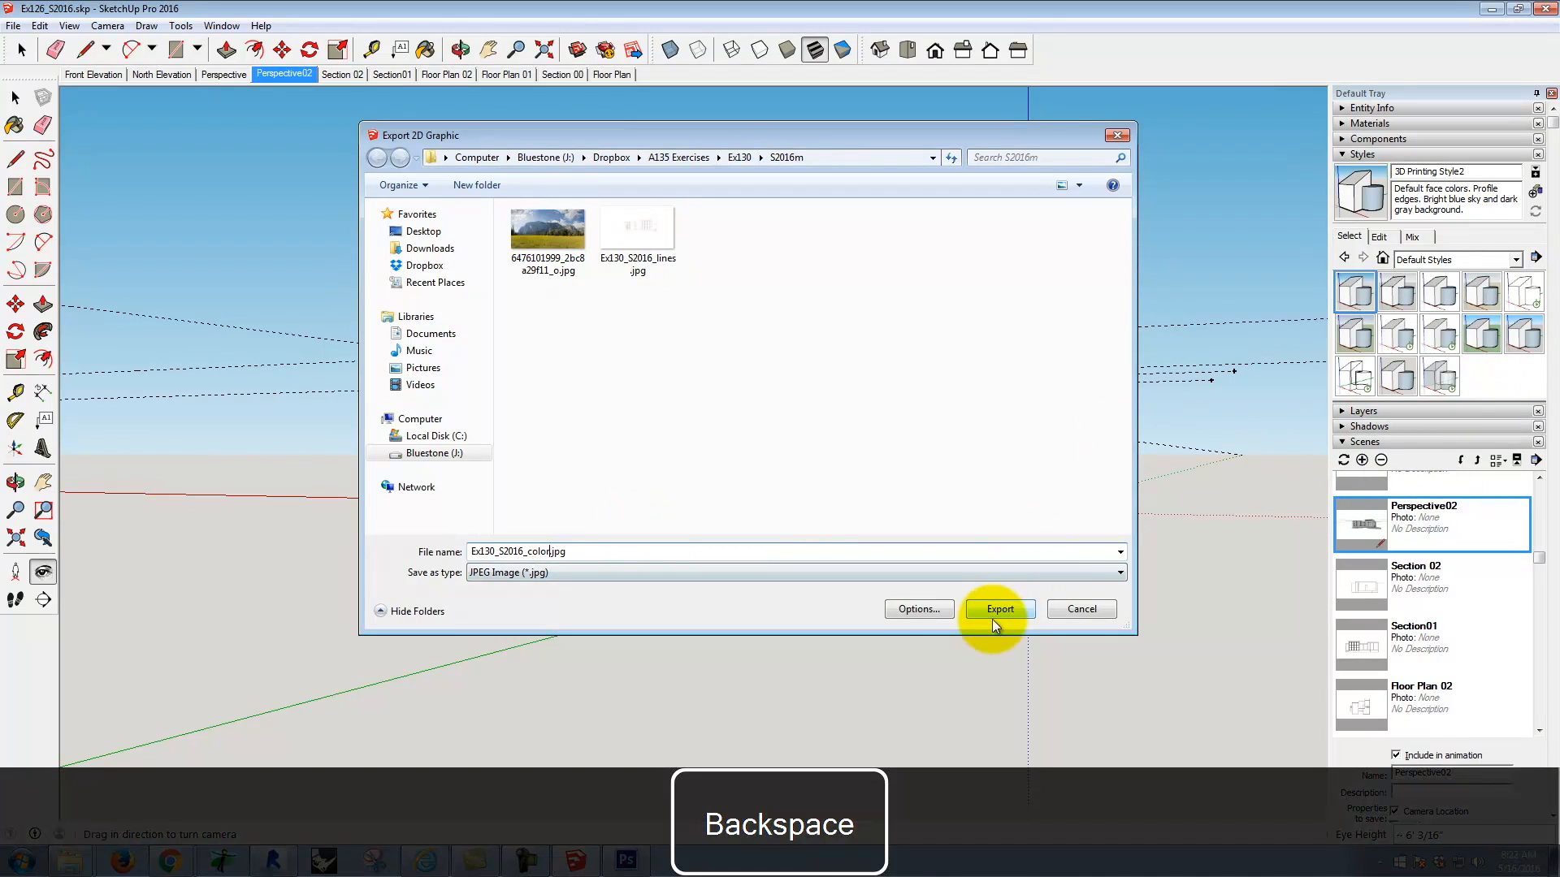
click(1000, 610)
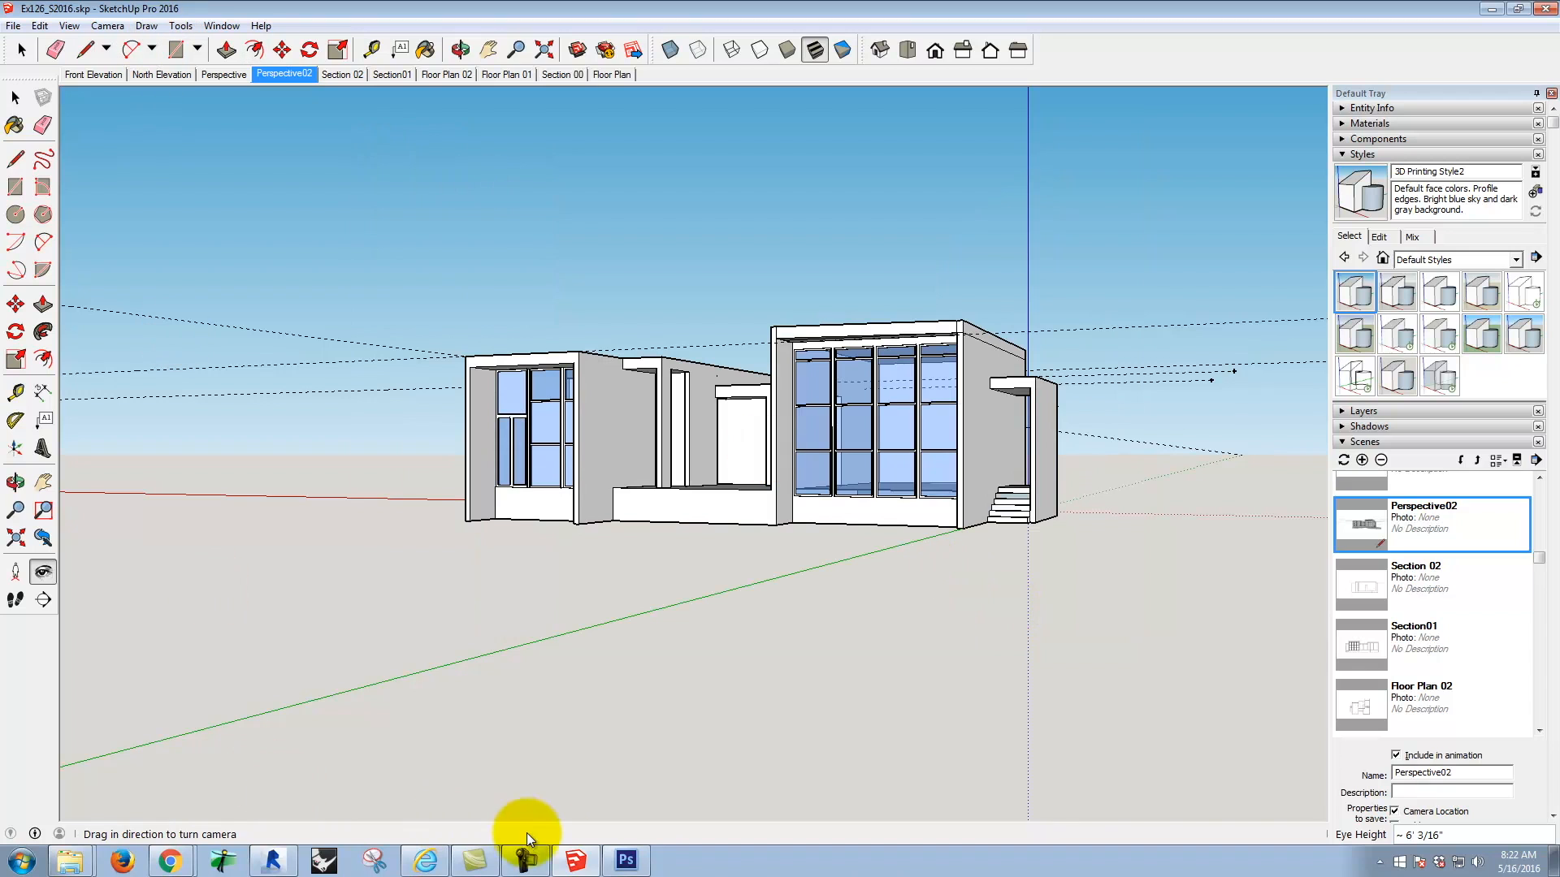
Step: Switch to Photoshop and place Ex130_S2016_color.jpg above the line drawing with the Multiply blend mode
click(626, 860)
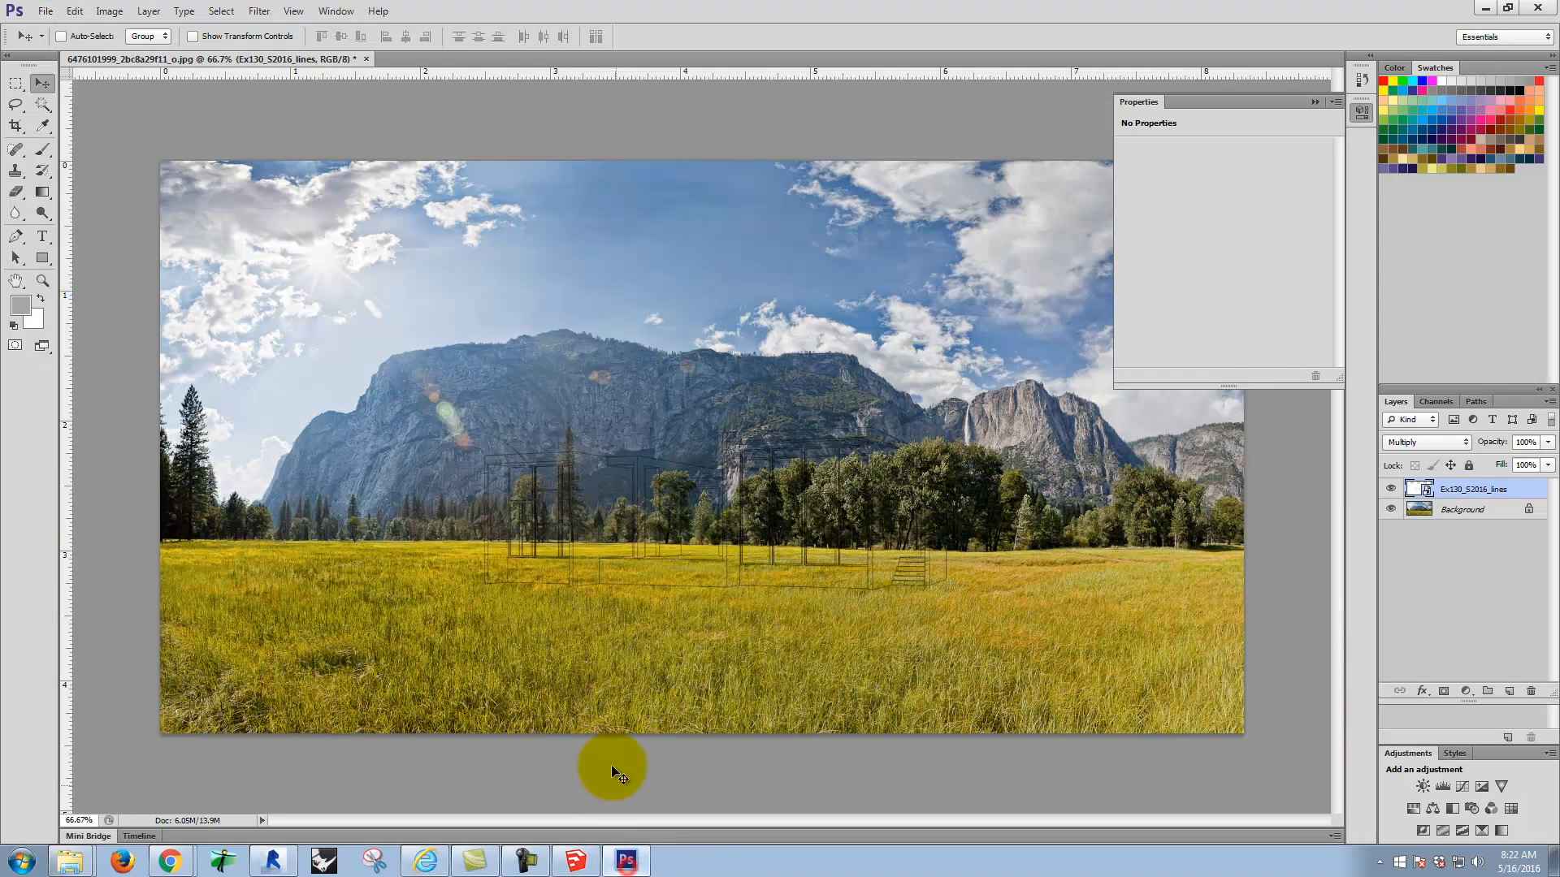
click(44, 10)
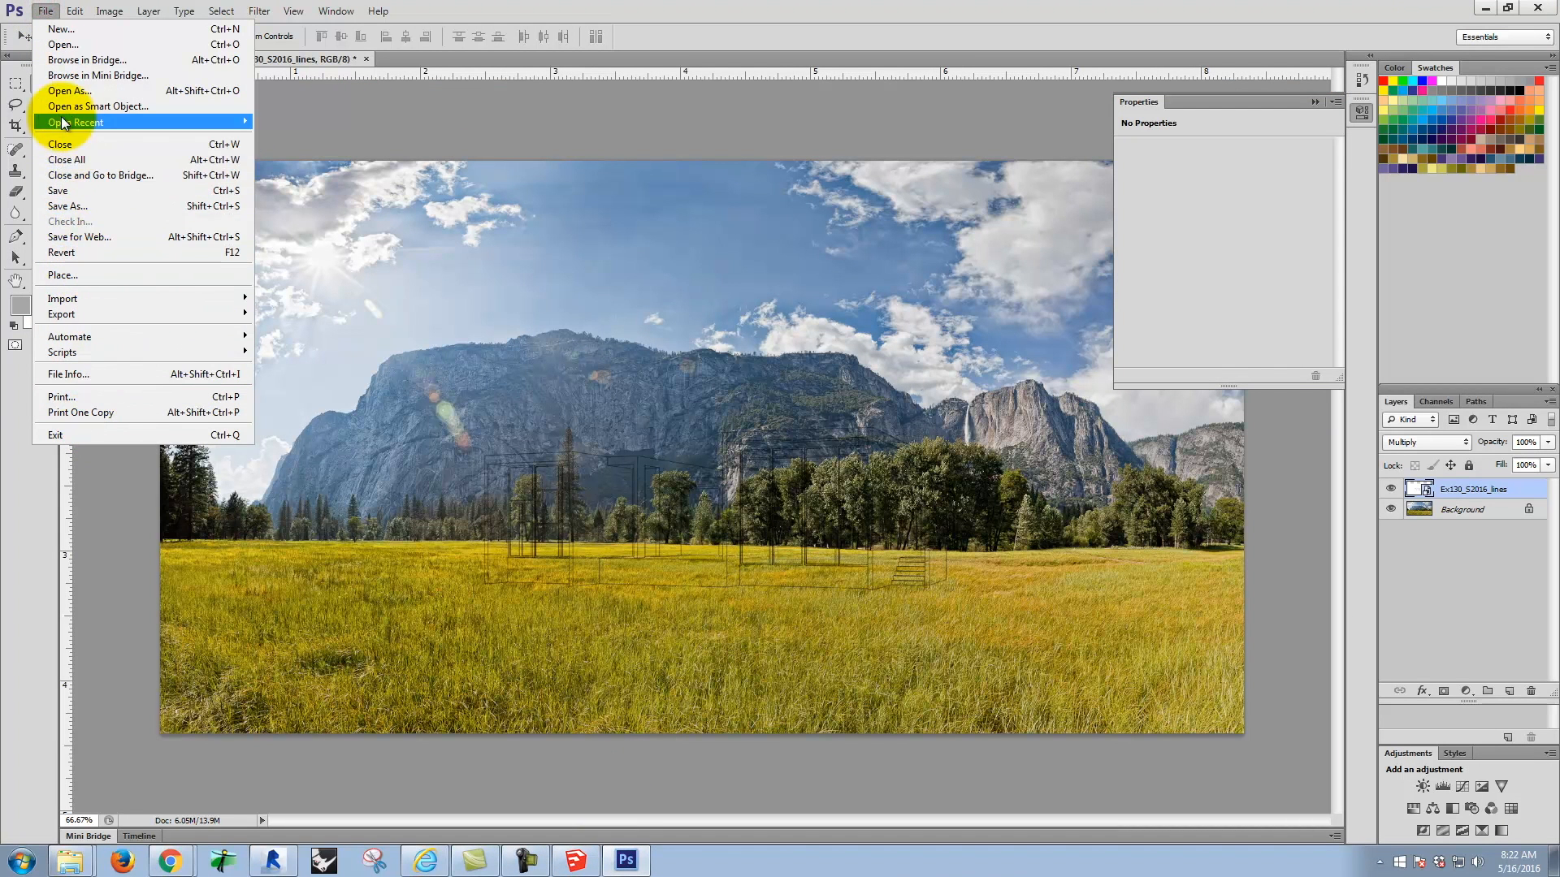
click(79, 275)
click(783, 279)
click(992, 601)
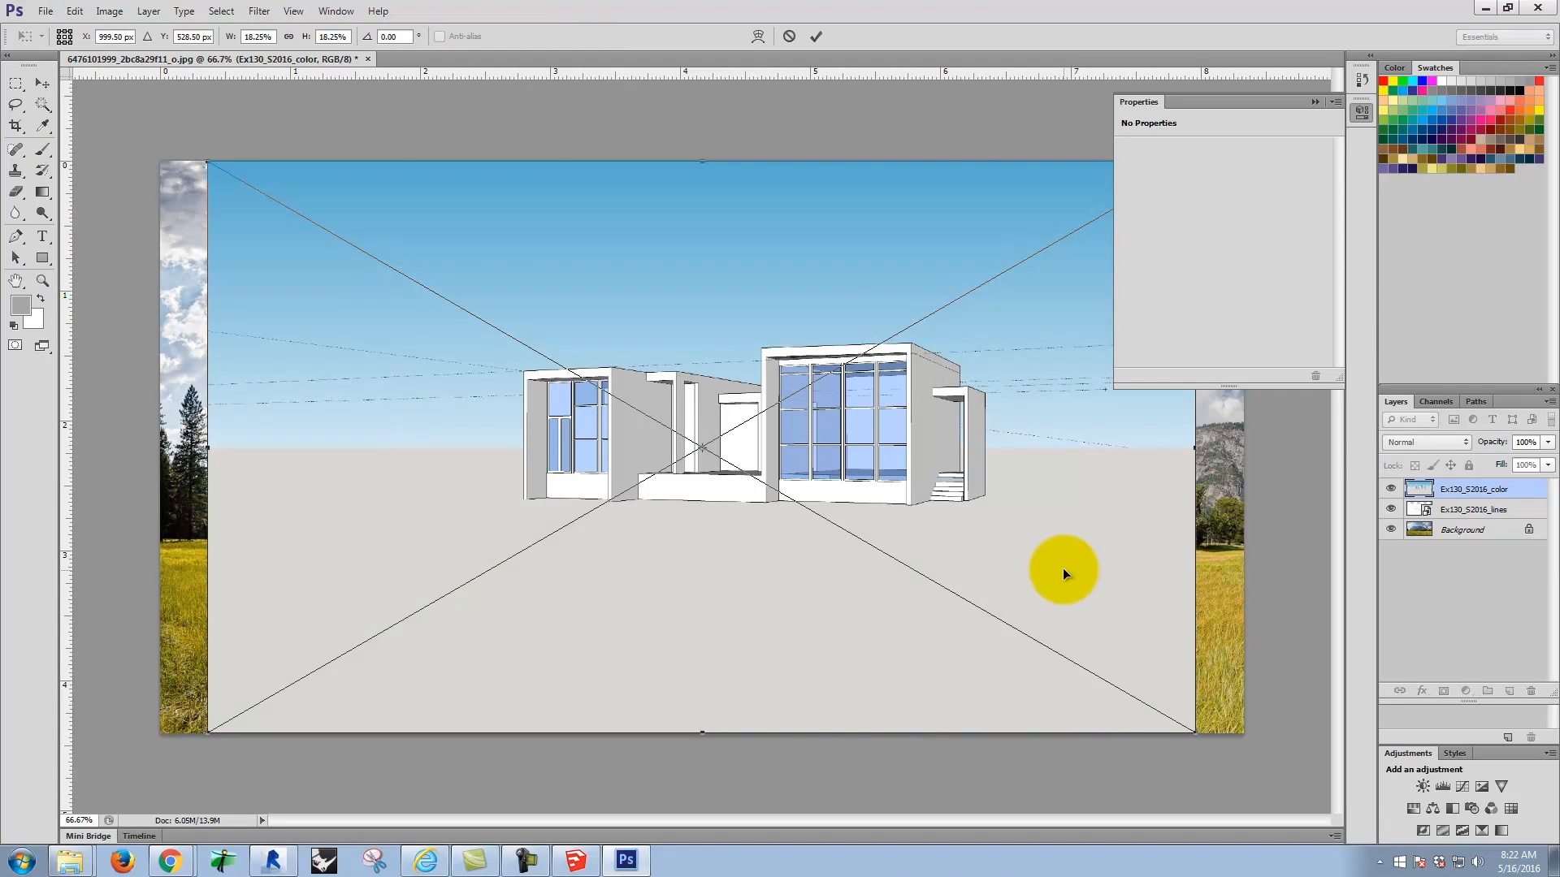
click(1441, 443)
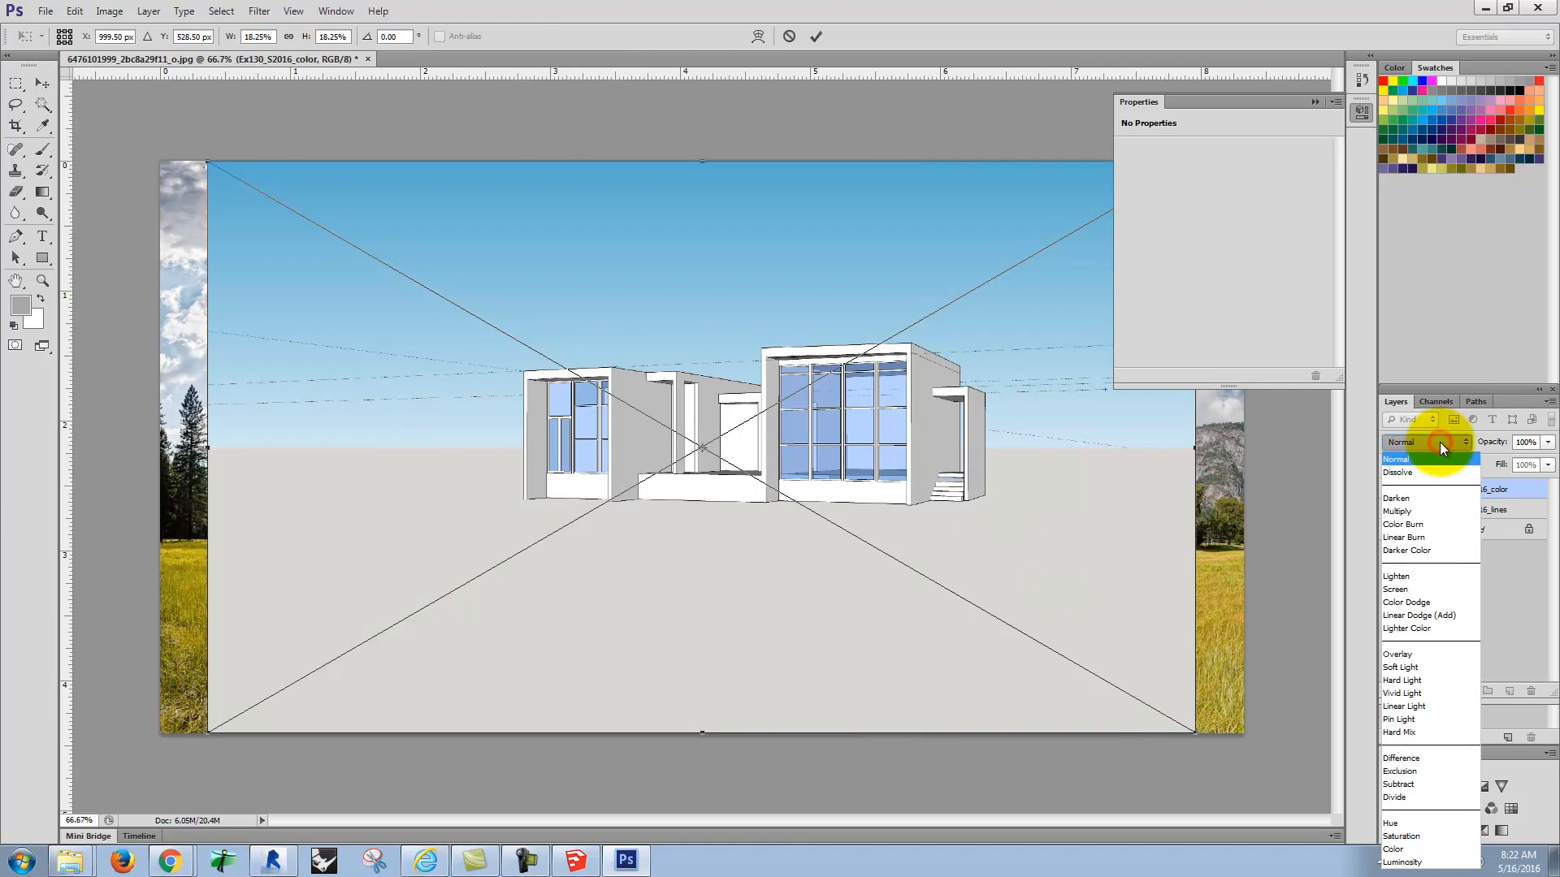
click(1431, 513)
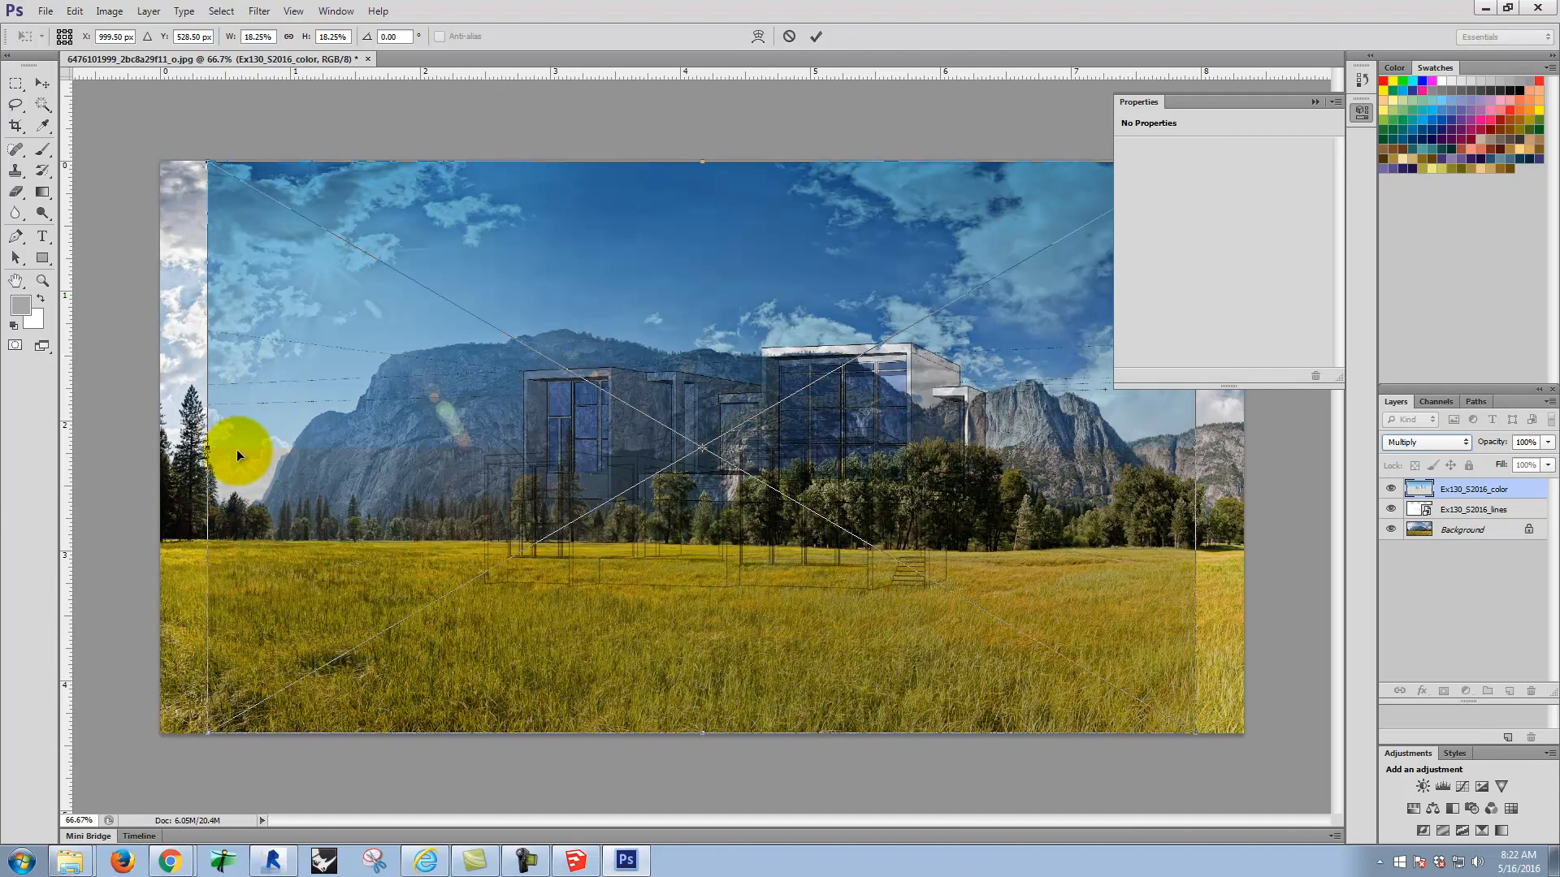
Step: Move the placed colour view down and left to align its house with the line drawing, and commit the placement
drag(276, 447, 265, 538)
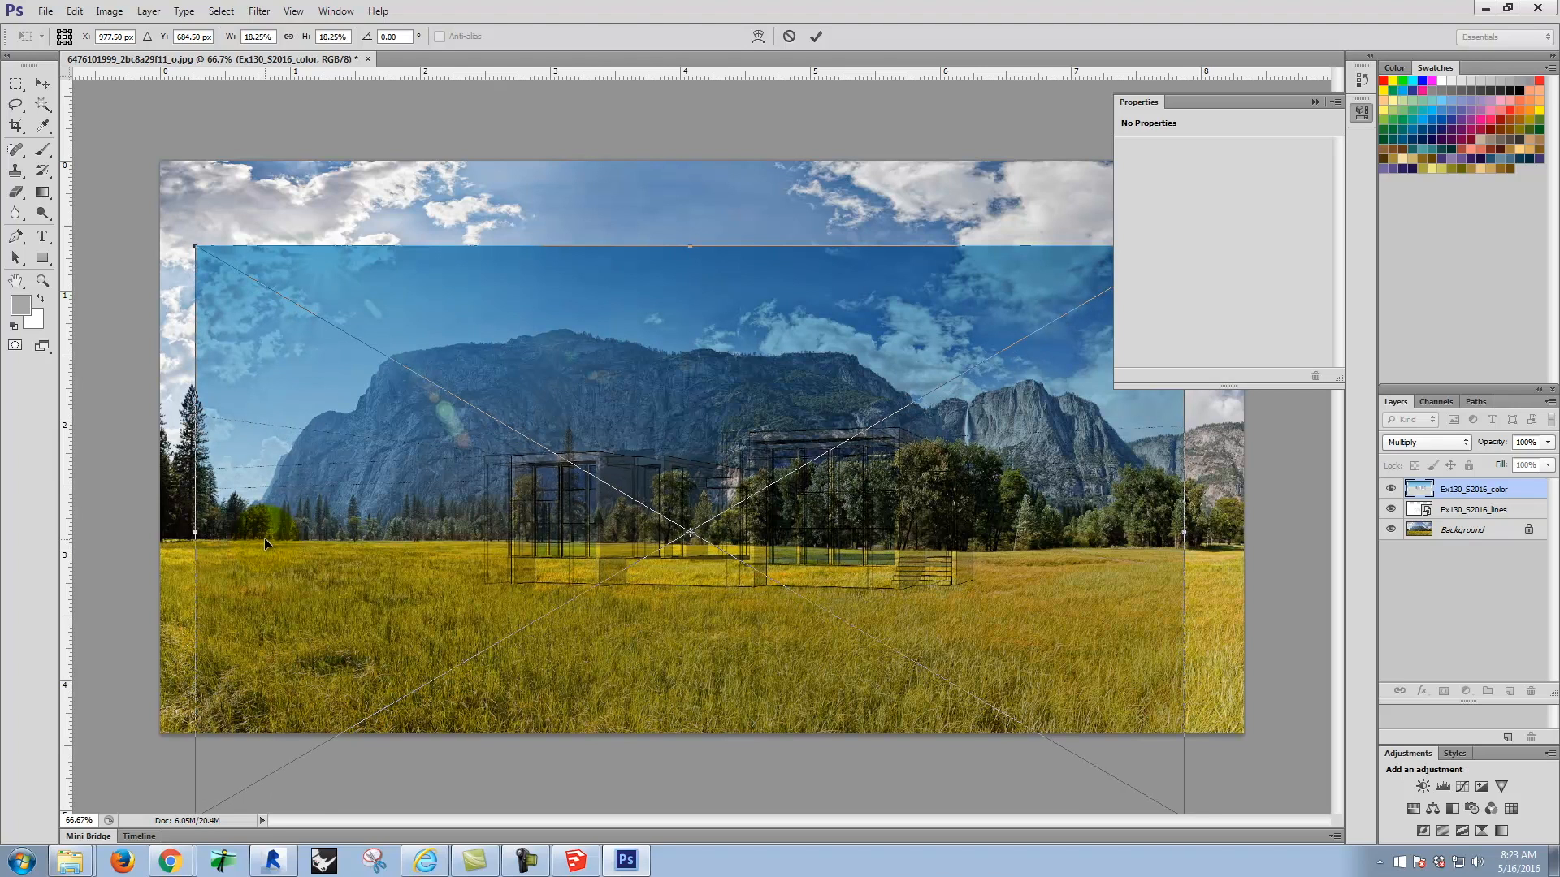
drag(265, 538, 237, 530)
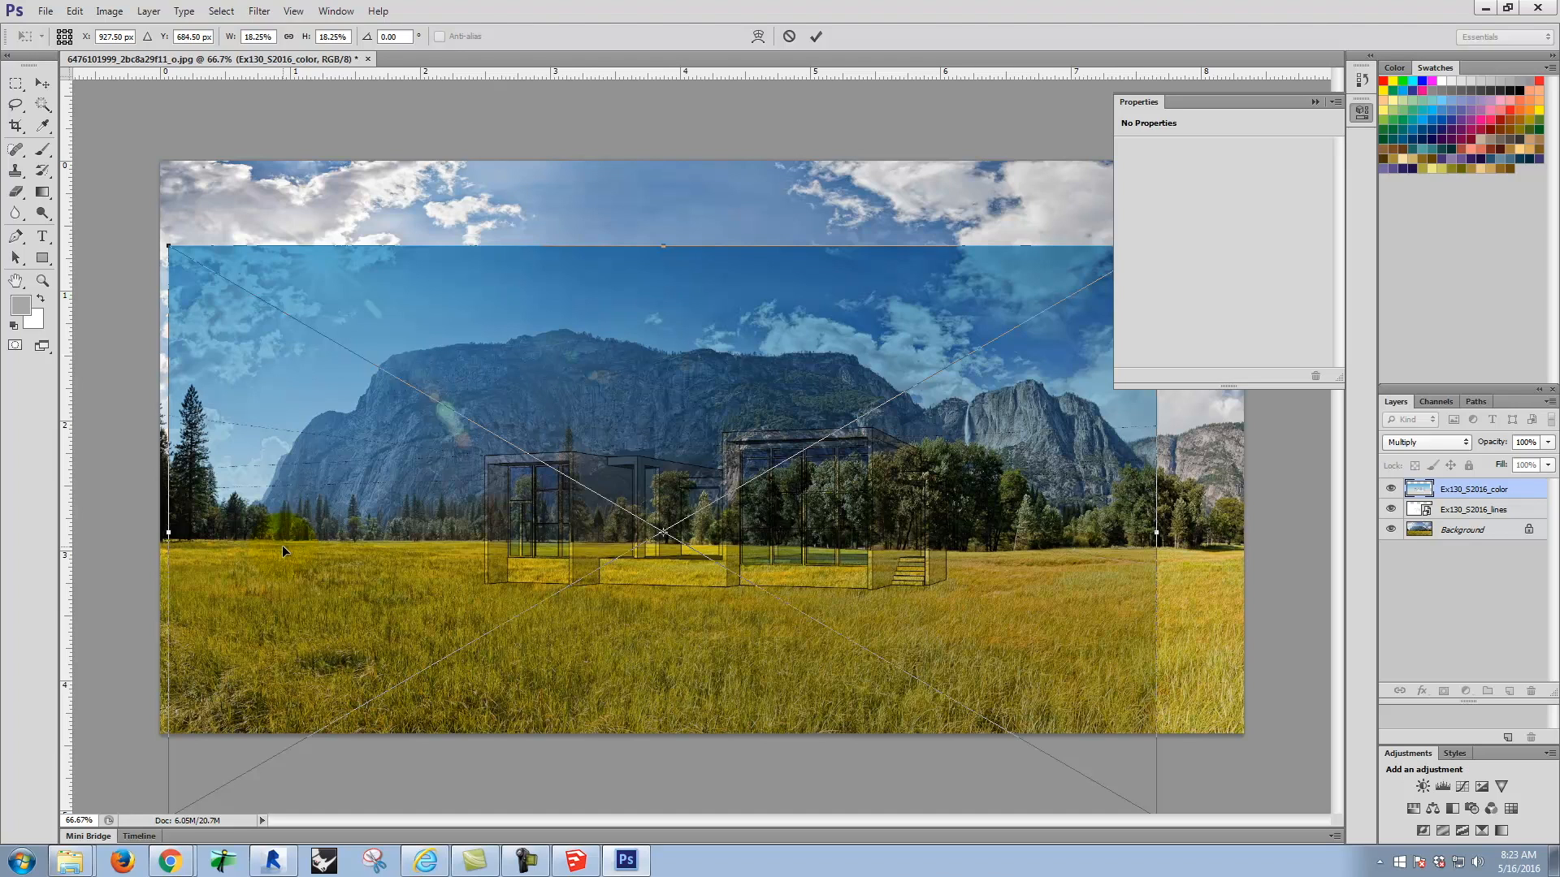
click(817, 36)
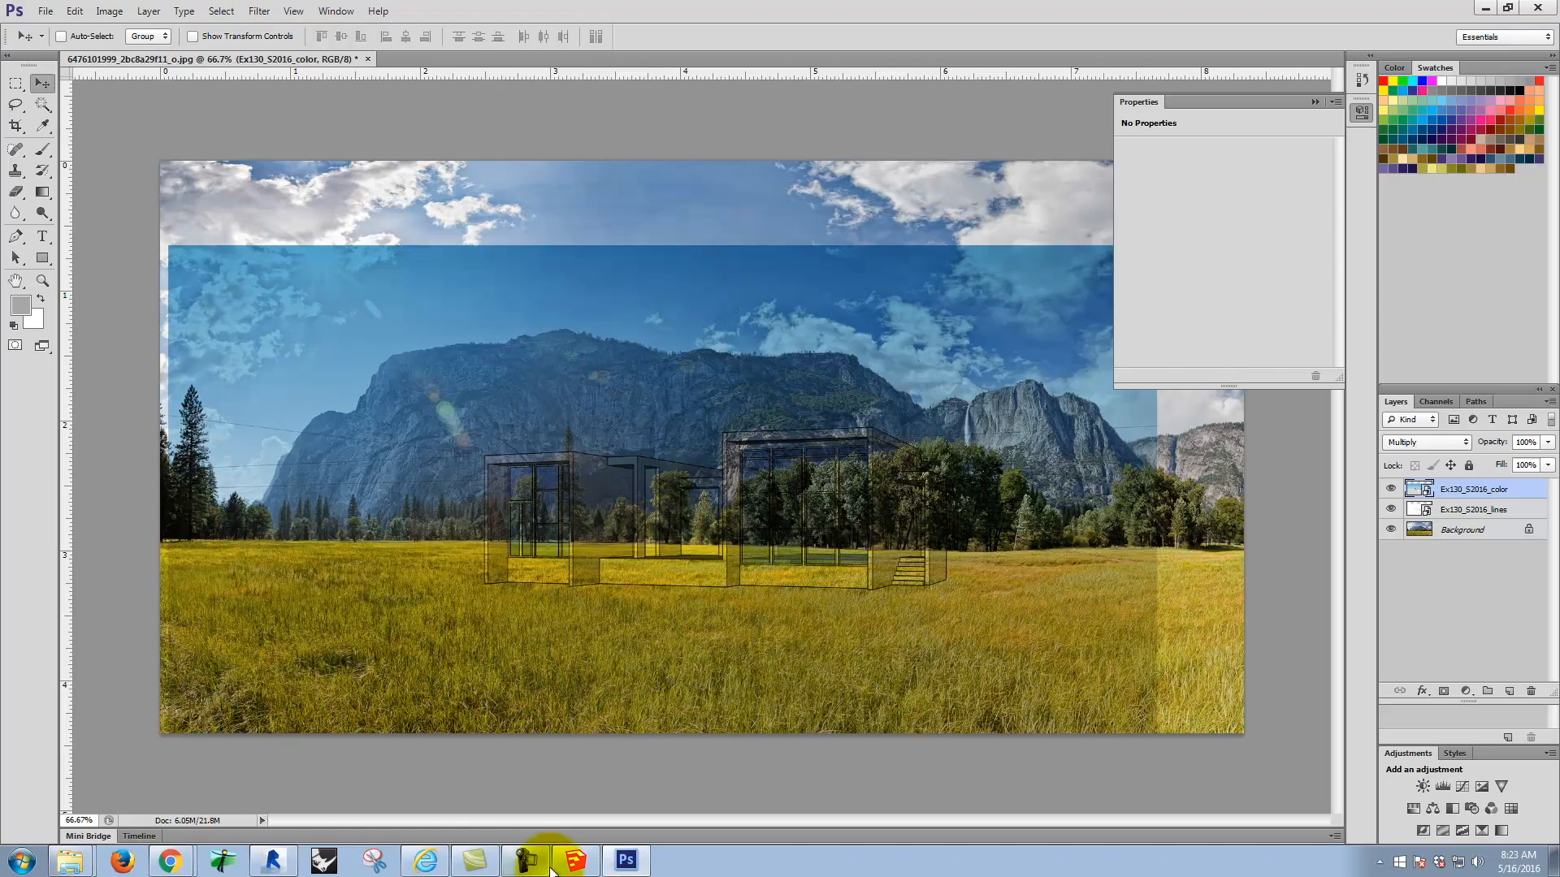
Step: Switch to SketchUp, apply the default Hidden Line style and turn off its edges
click(577, 865)
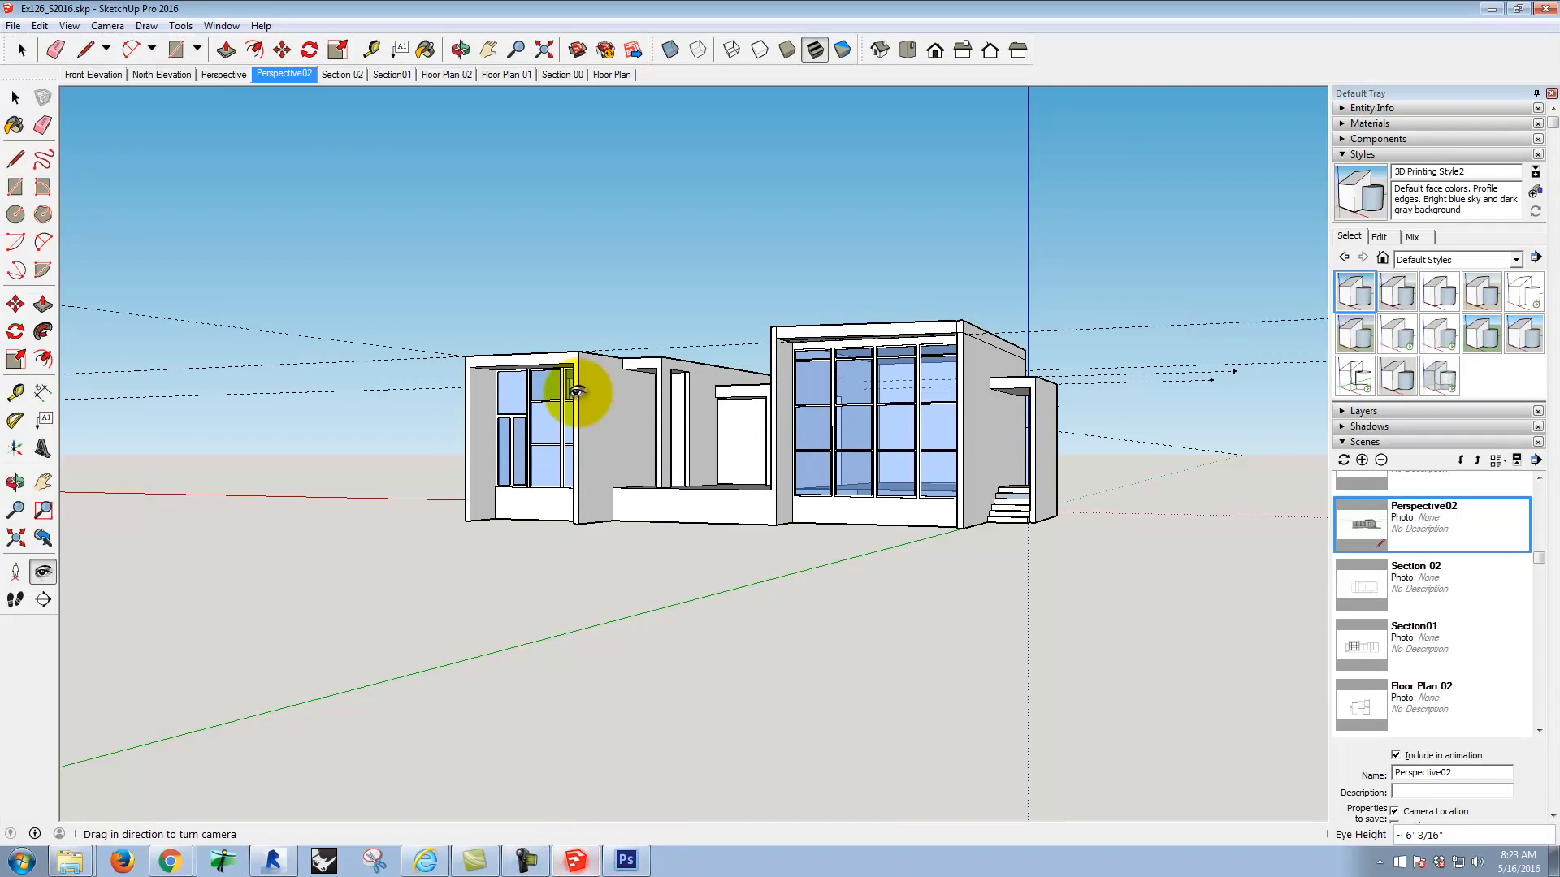
click(1530, 306)
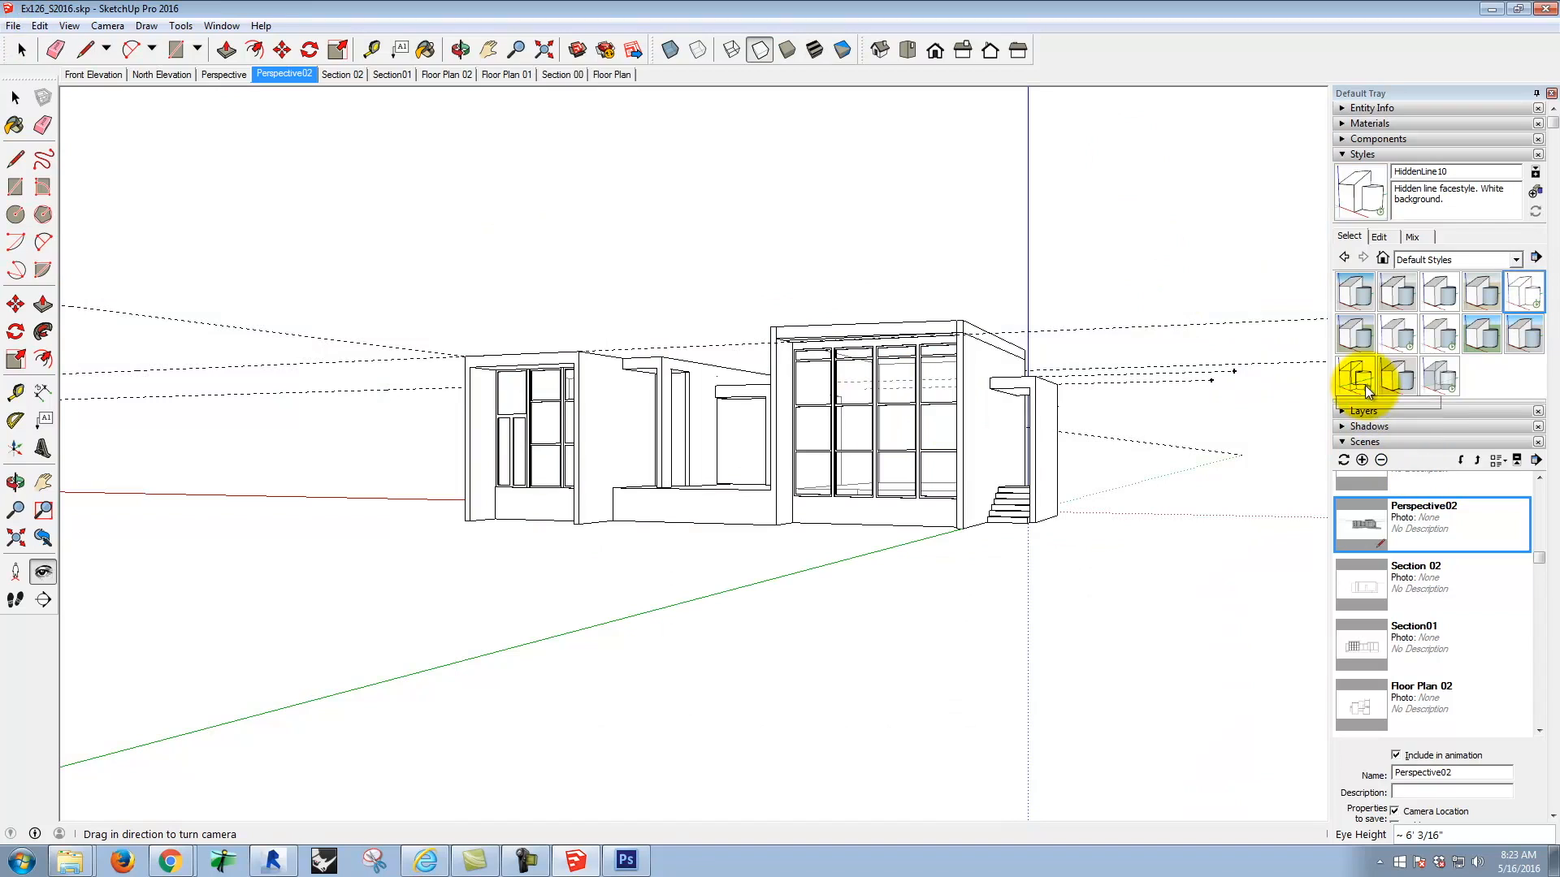
click(1389, 238)
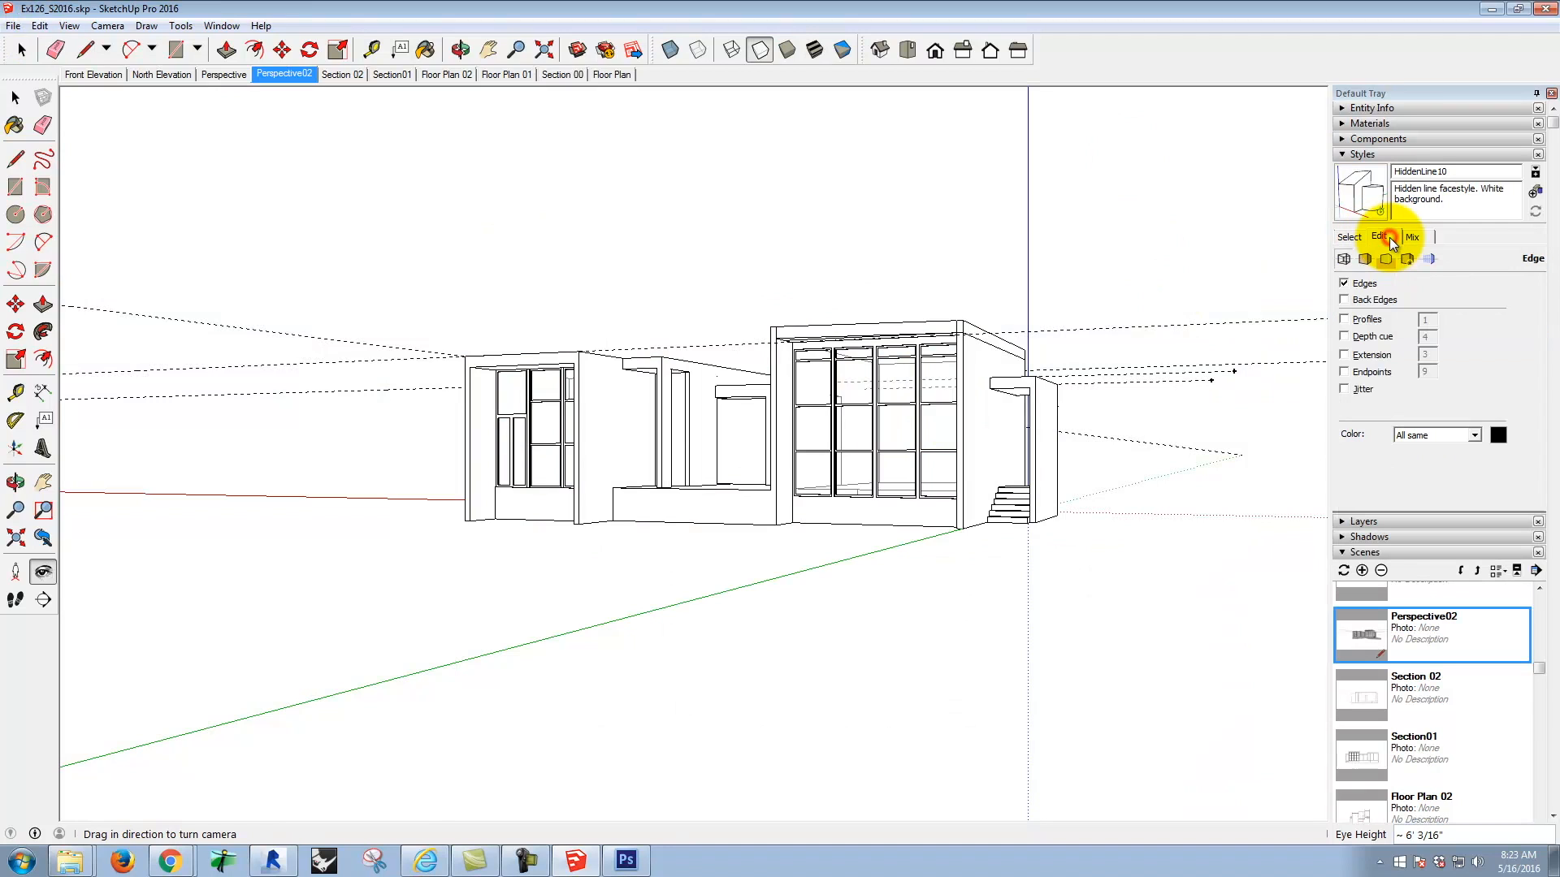
click(1342, 285)
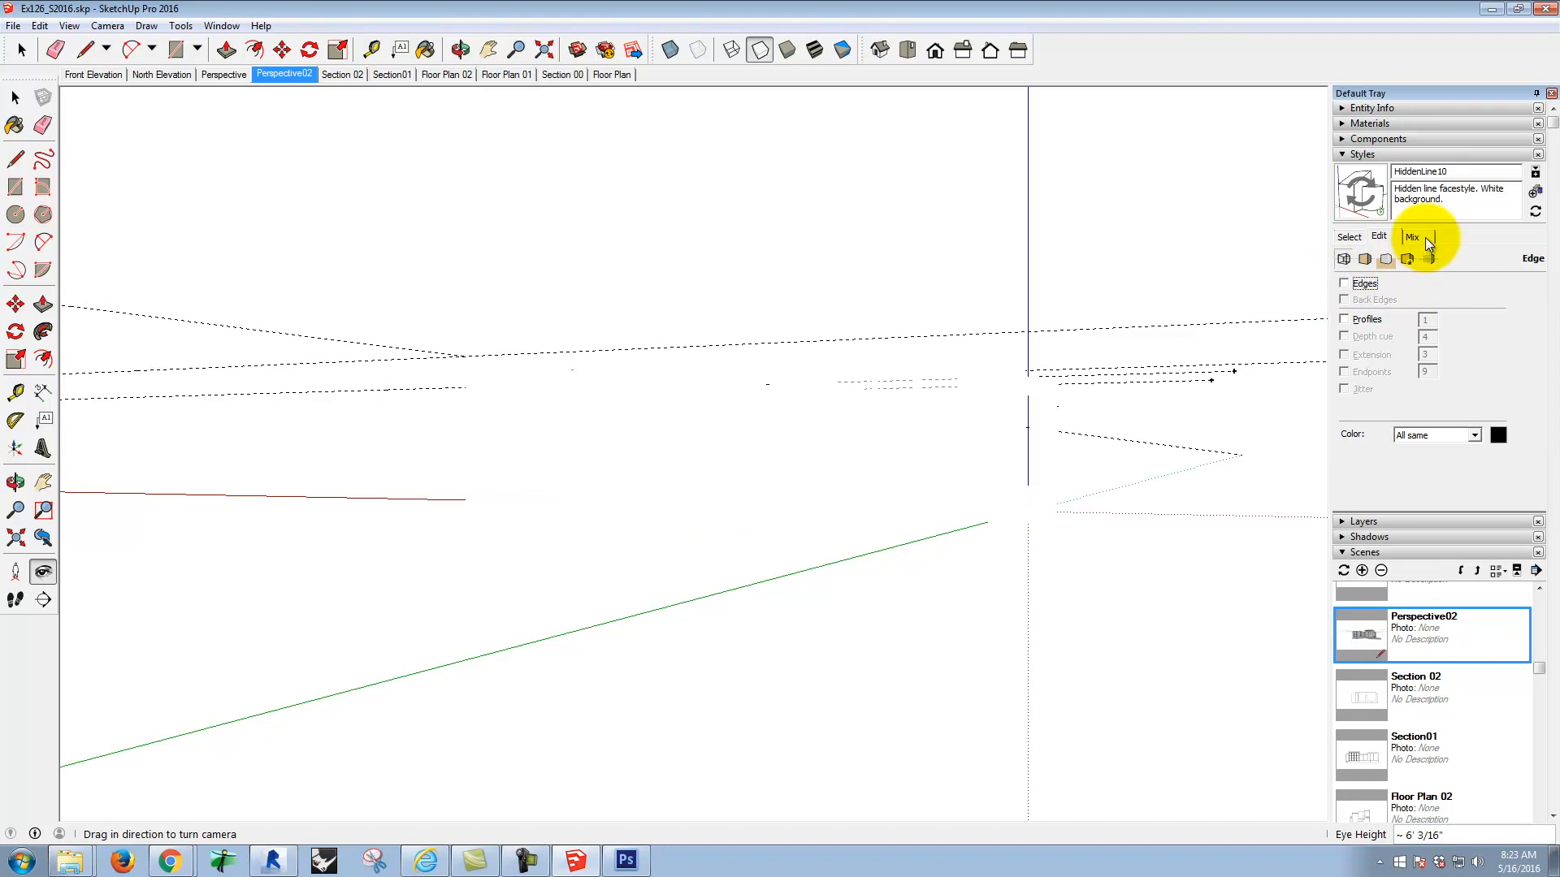
Step: Hide the axes and guides and turn on shadows in the Perspective02 view
click(39, 25)
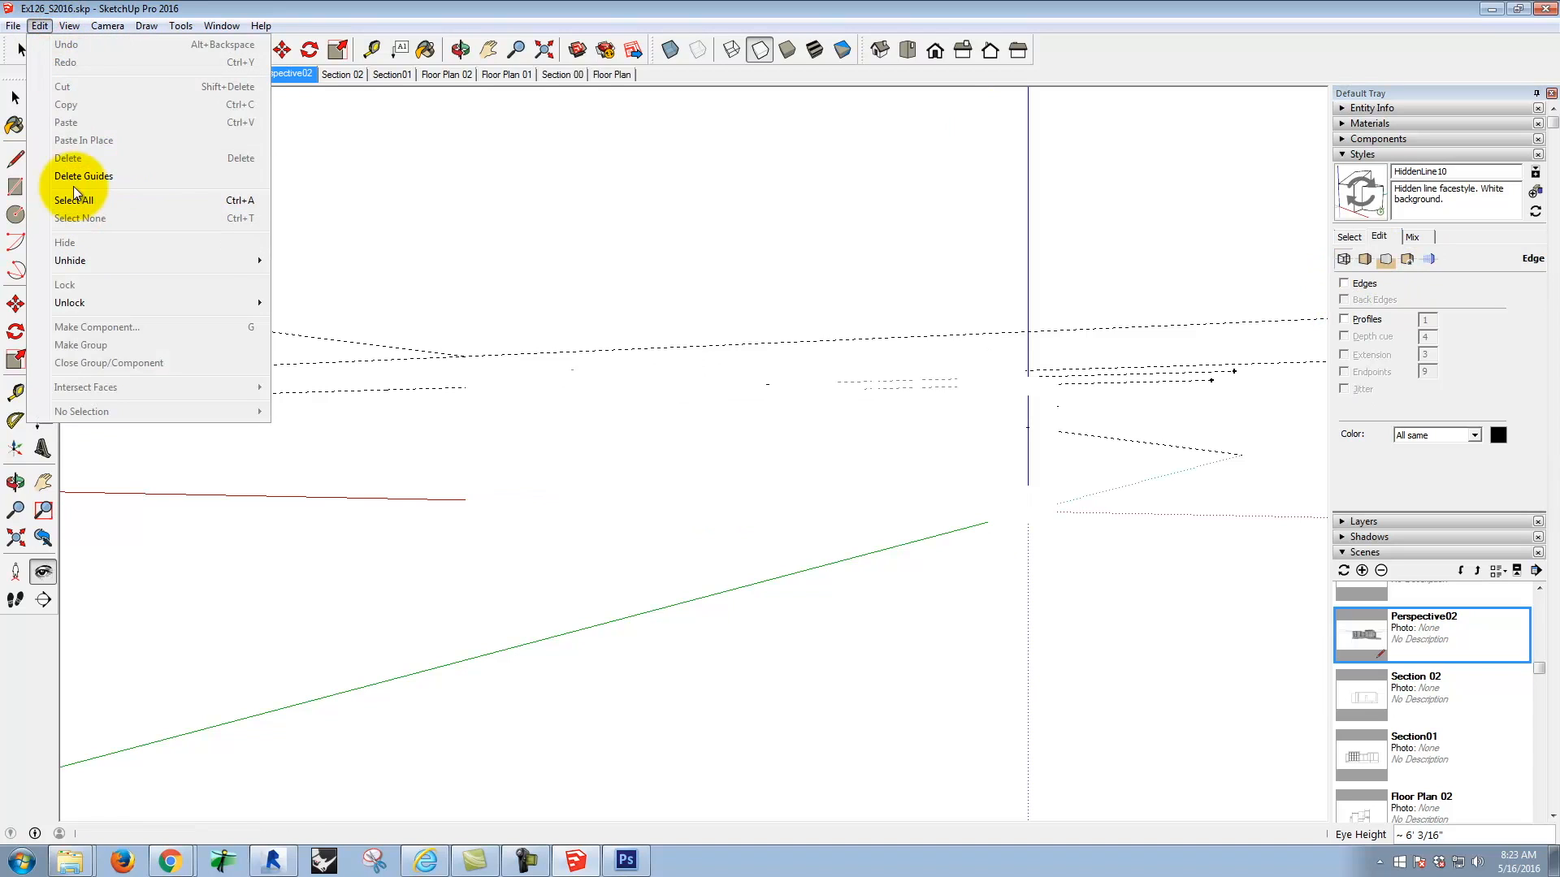
mouse_move(66, 31)
click(77, 139)
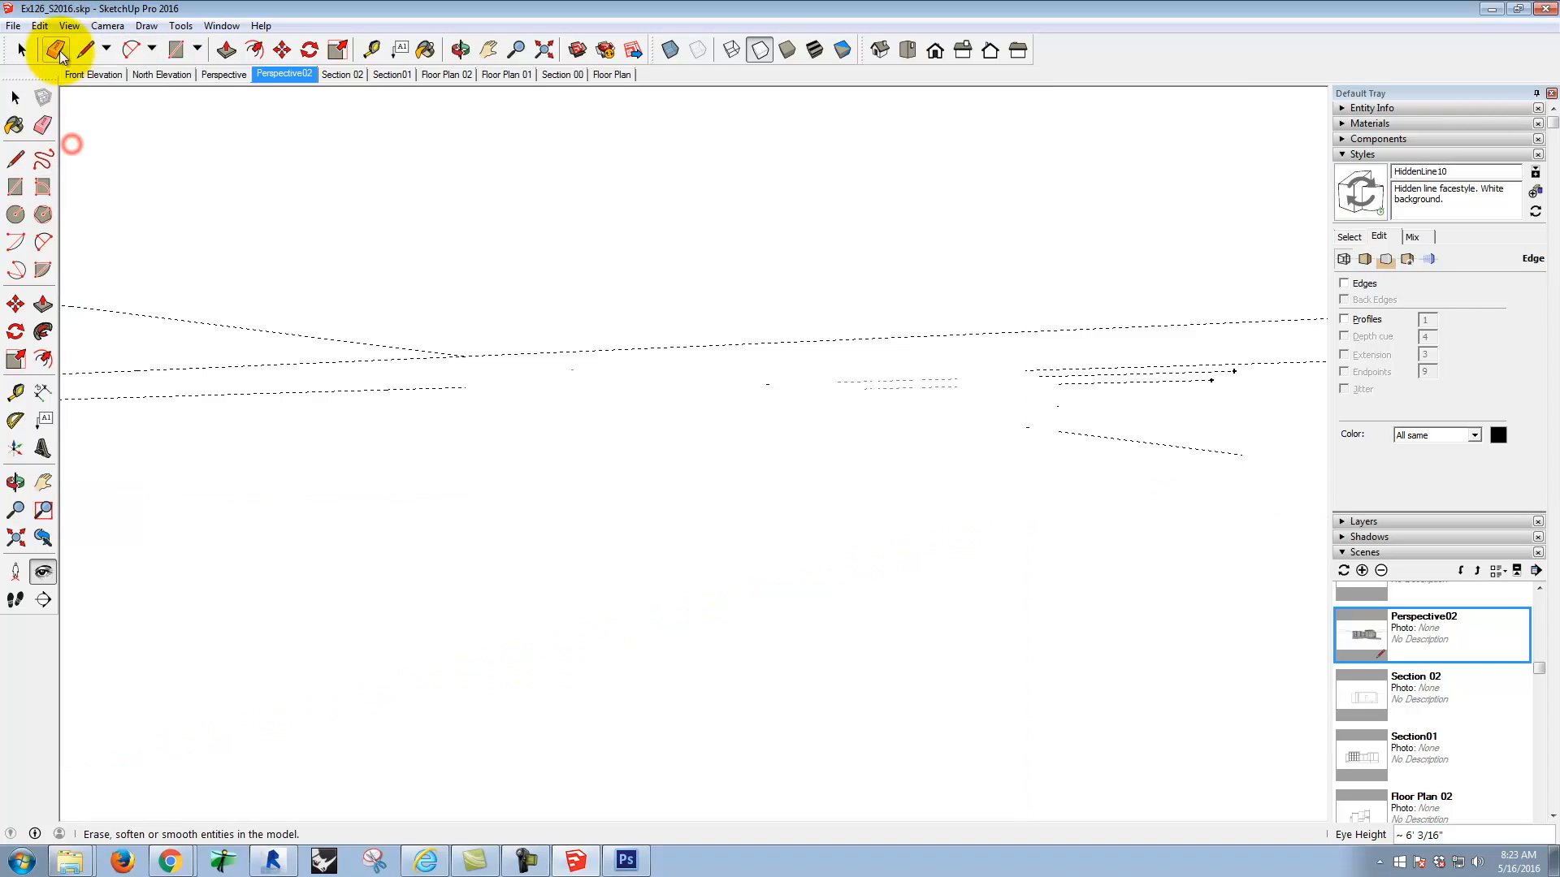
click(60, 26)
click(91, 158)
click(65, 25)
click(113, 201)
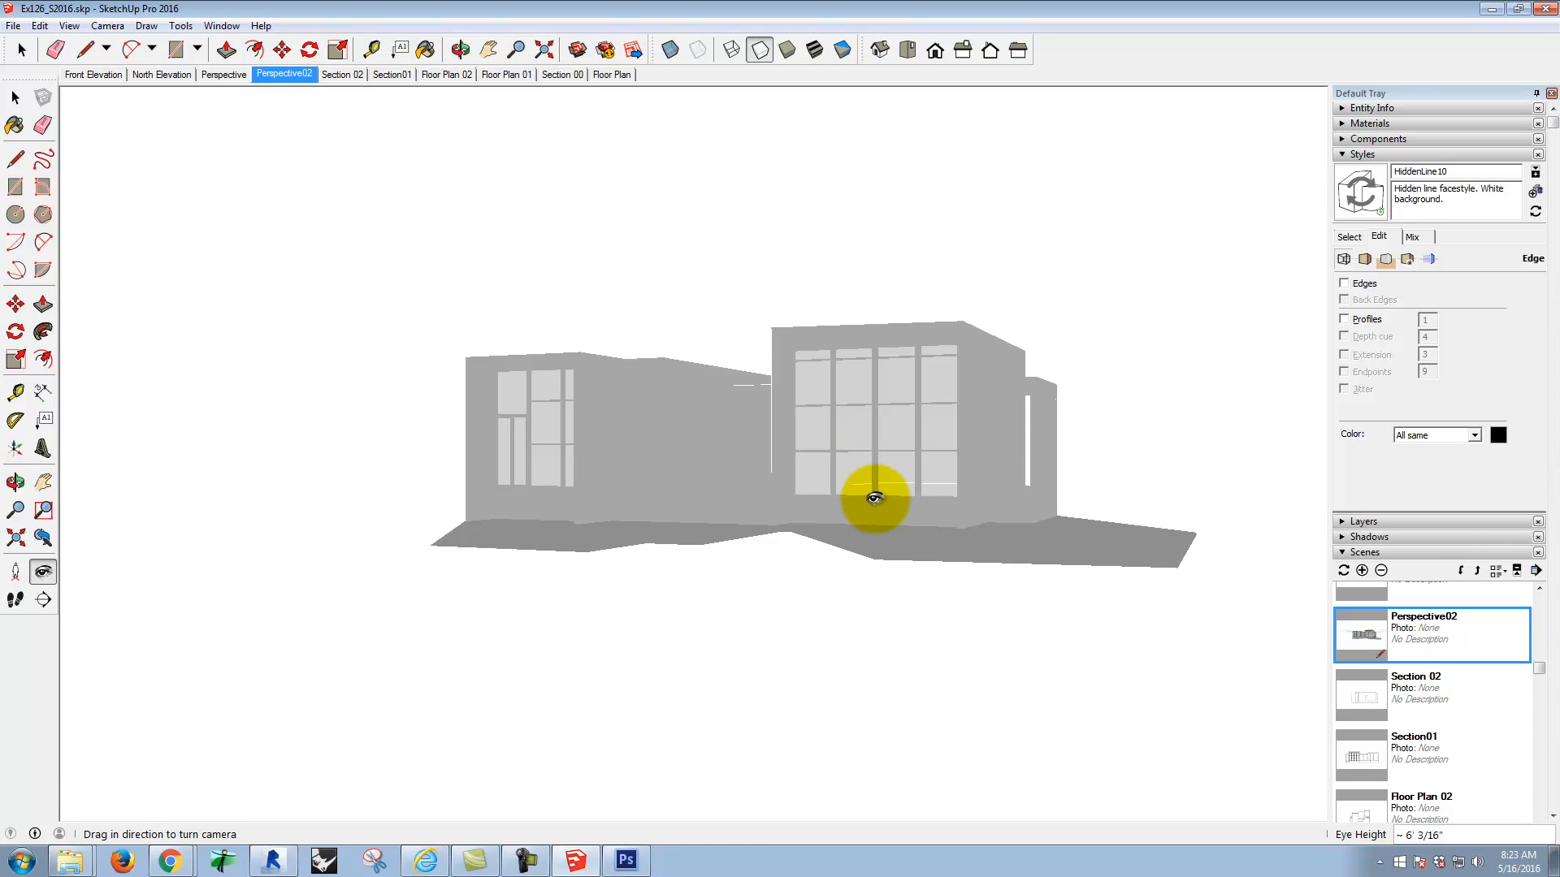
Step: Export the shadow-only view as a 2D JPEG named Ex130_S2016_shadows.jpg in the S2016m folder
click(14, 25)
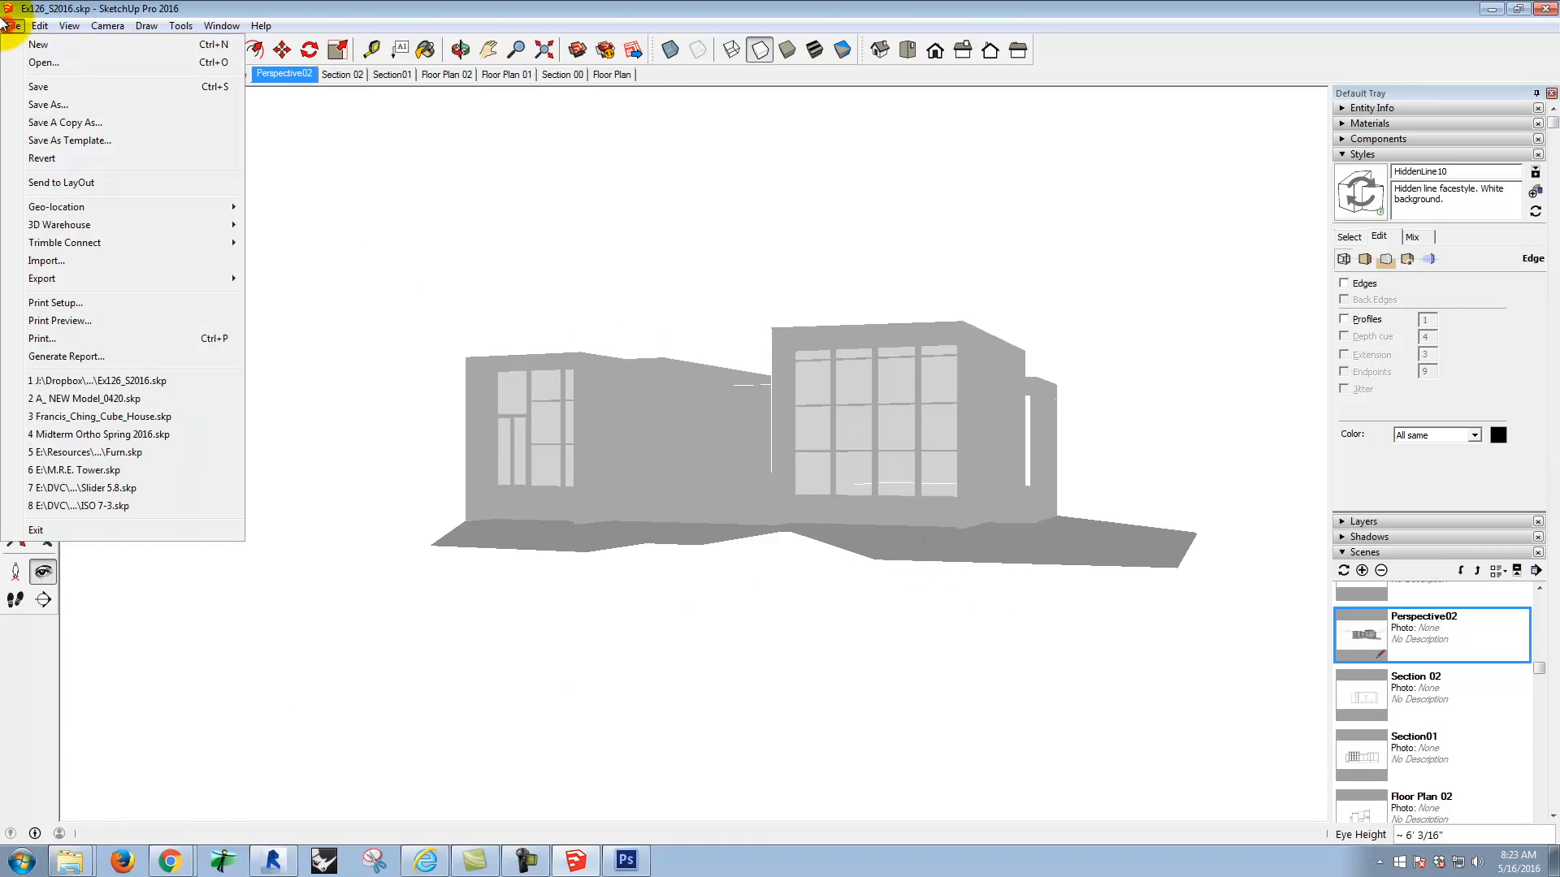
mouse_move(183, 278)
click(333, 294)
click(706, 250)
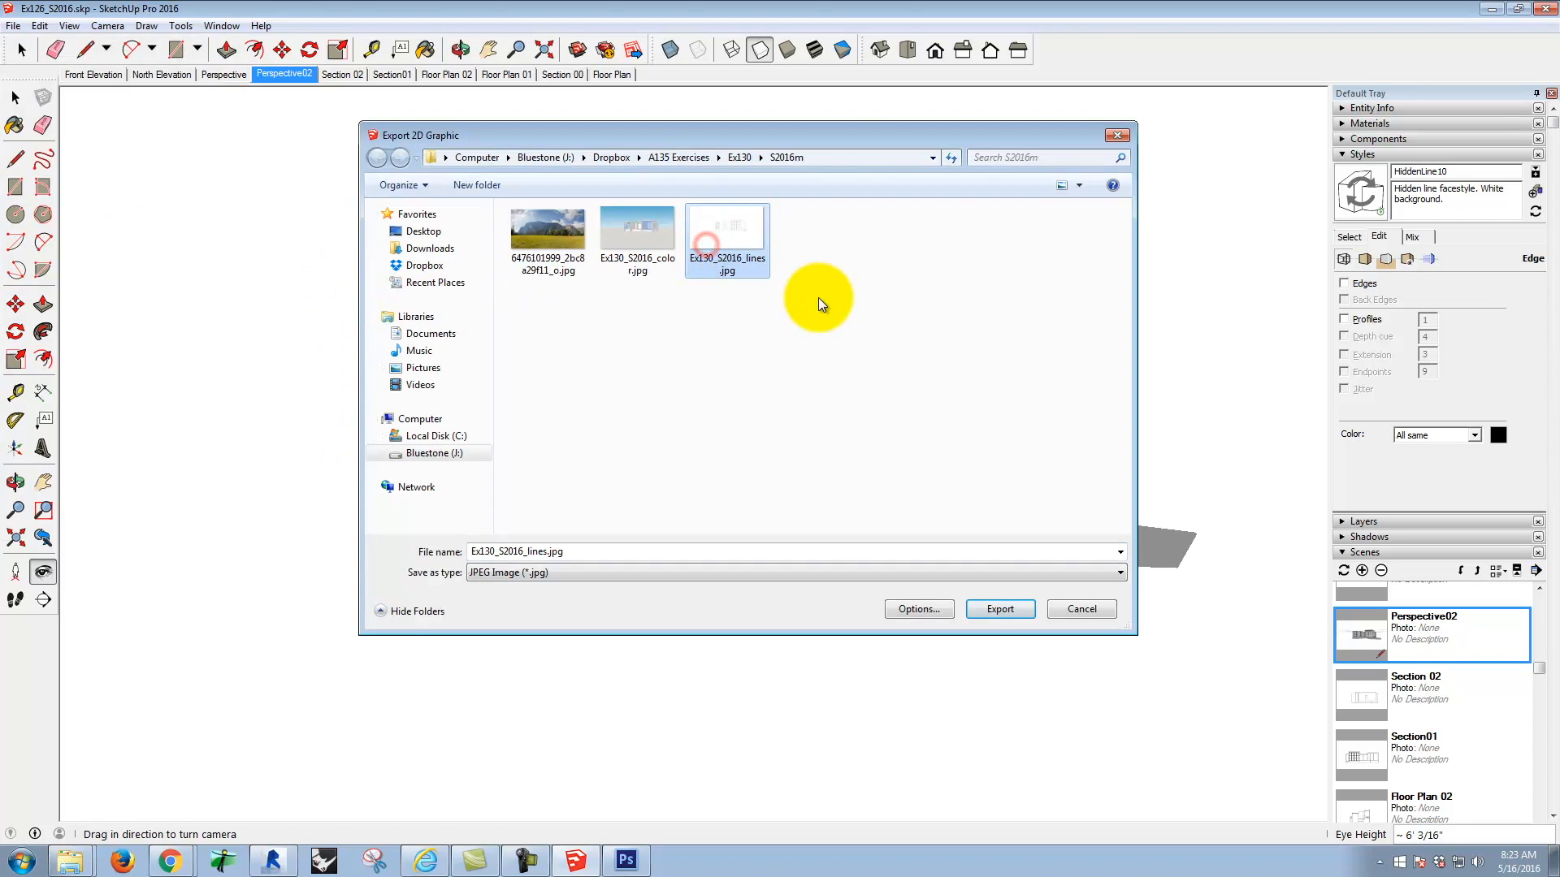
double_click(549, 552)
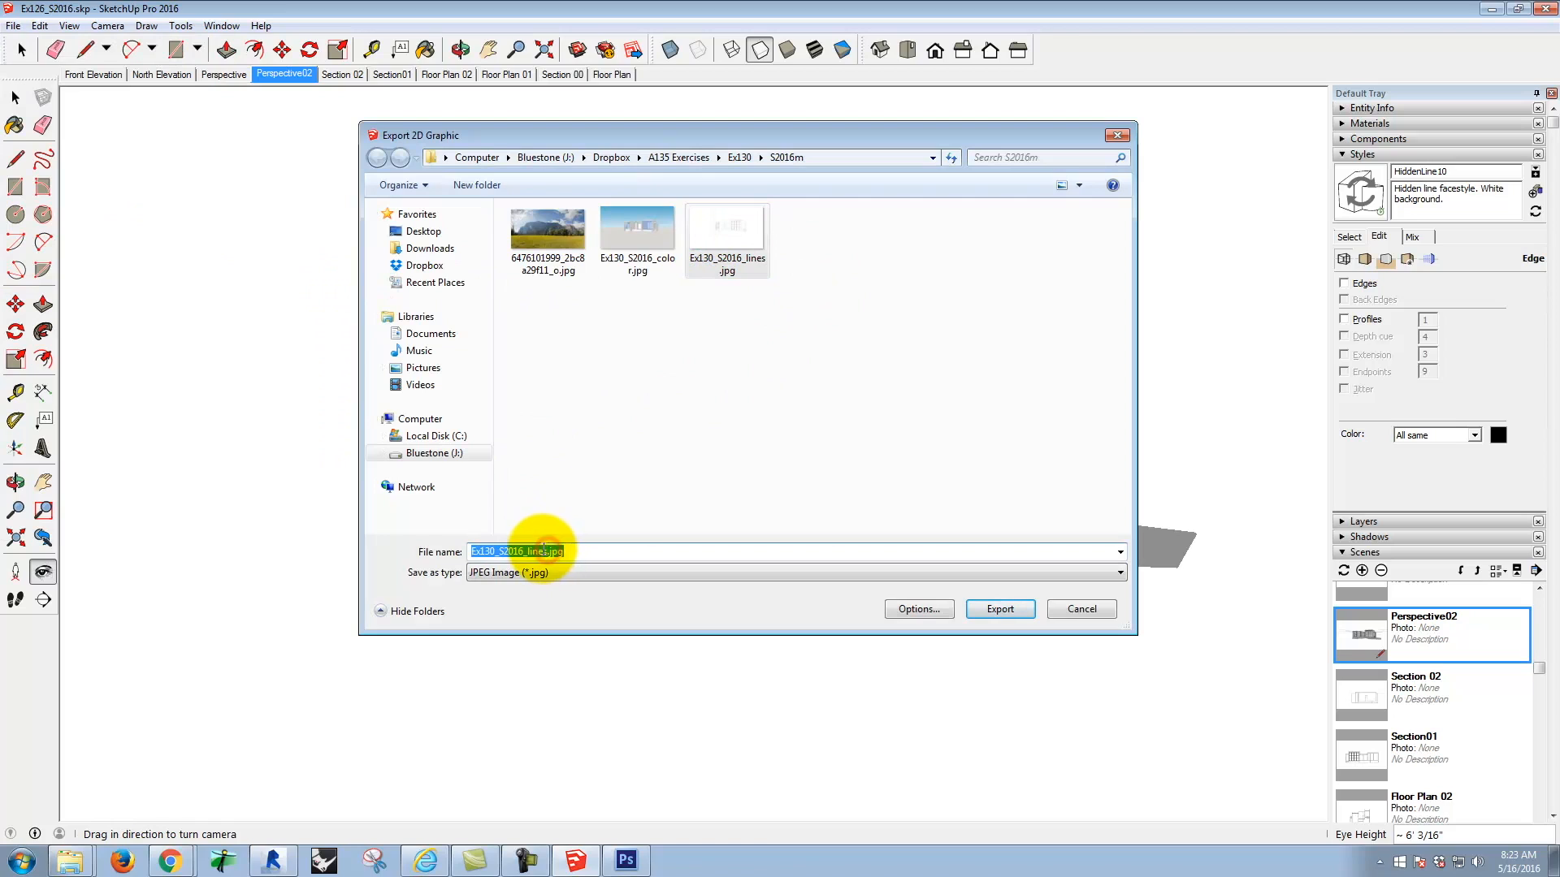
click(546, 551)
key(Right)
key(BackSpace)
key(BackSpace)
key(BackSpace)
key(BackSpace)
key(BackSpace)
text(sbh)
text(hadows)
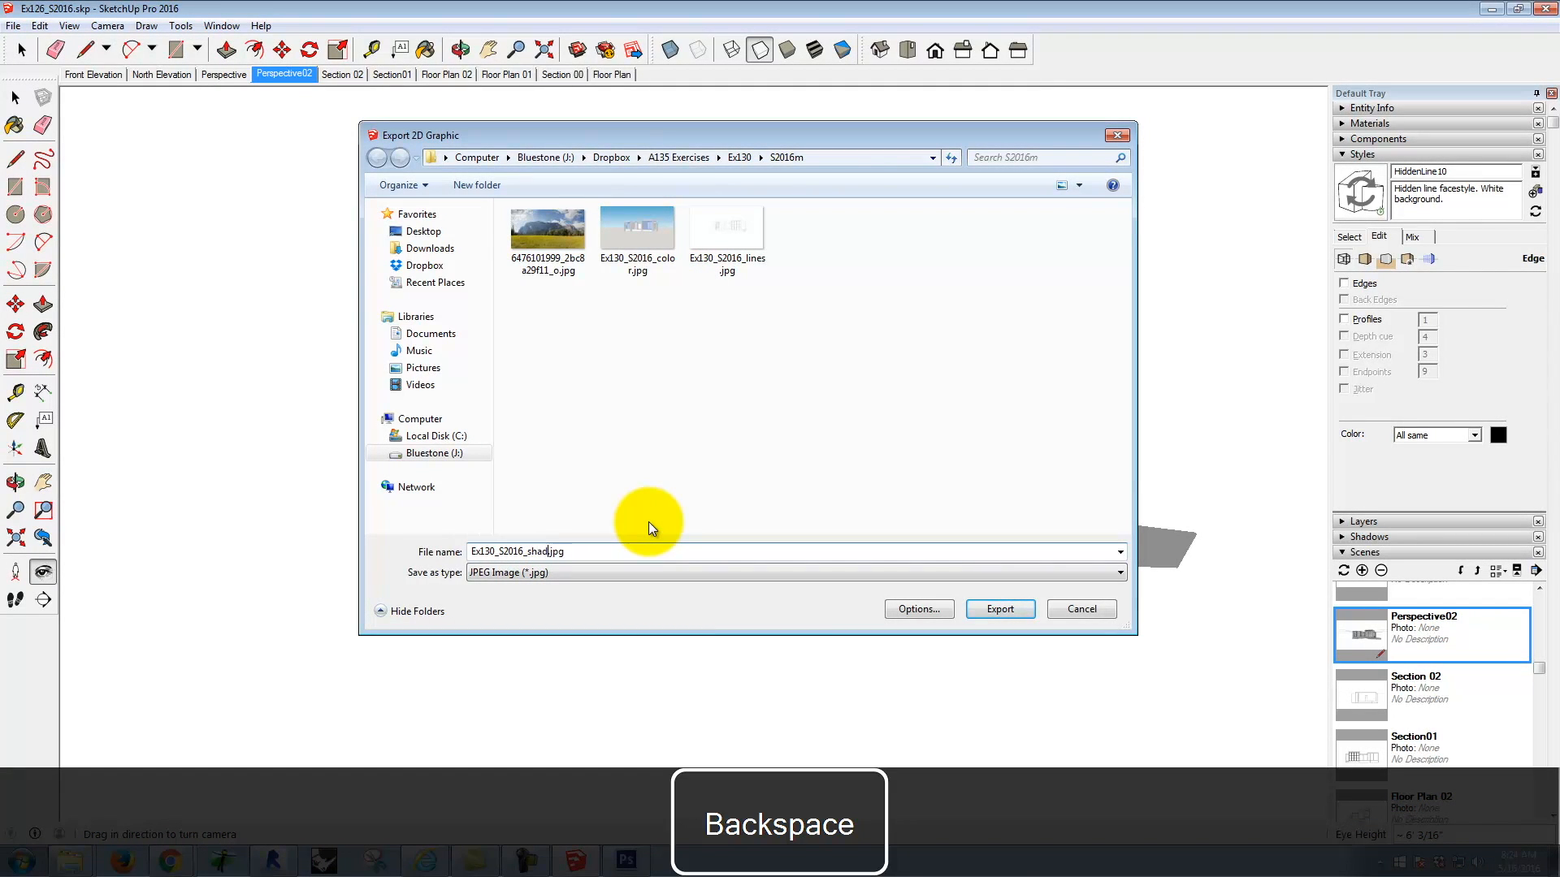
click(1000, 608)
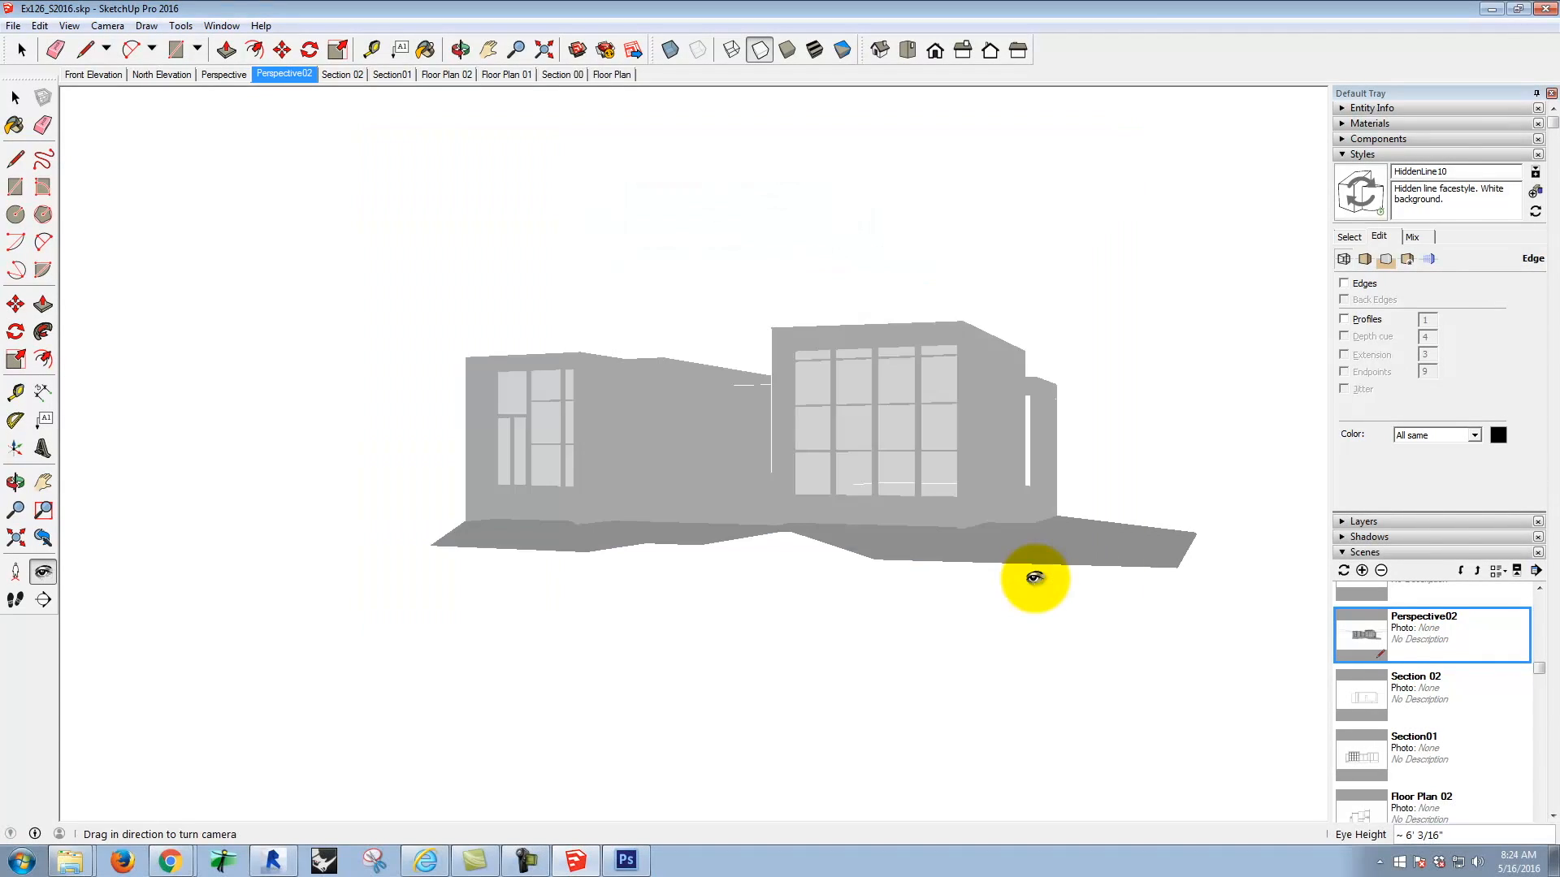
Step: Turn the edges back on, turn off shadows and enable X-ray face display for the house view
click(1343, 284)
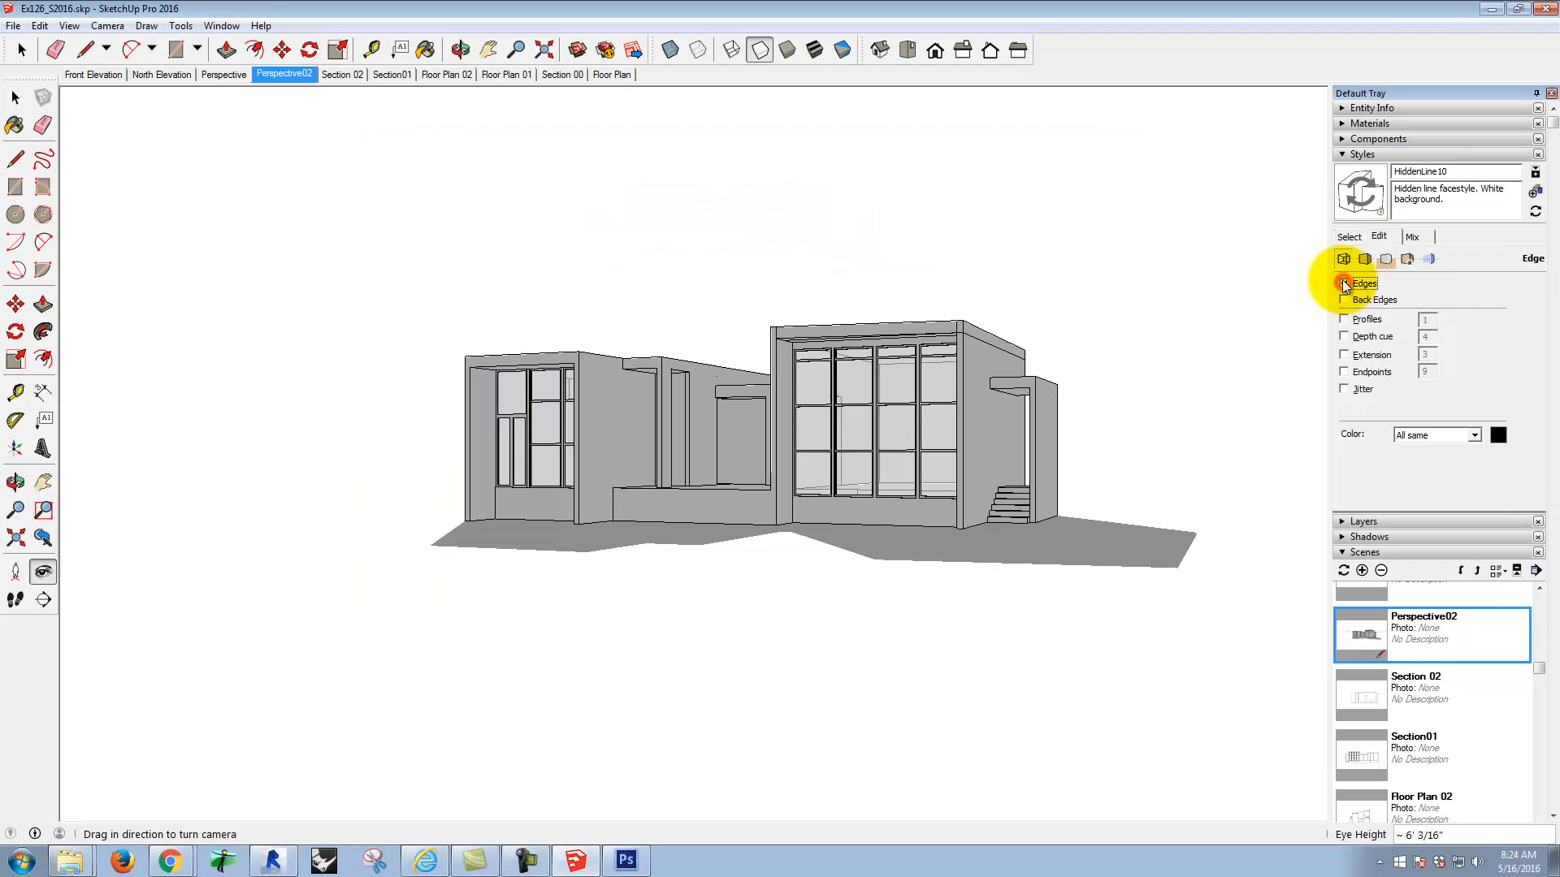
click(69, 26)
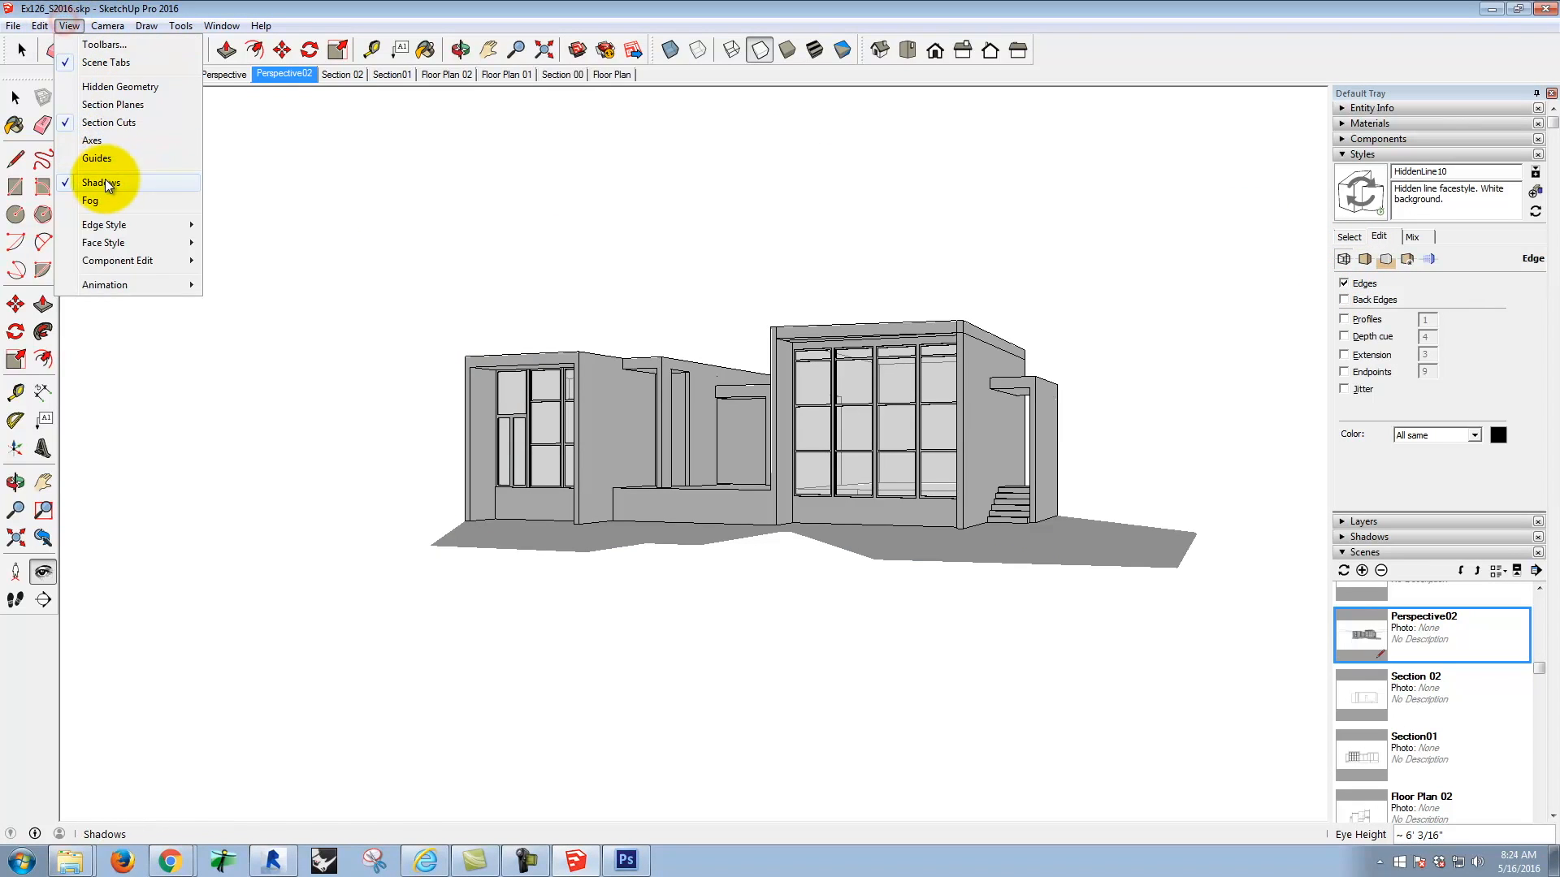
click(209, 187)
click(1365, 258)
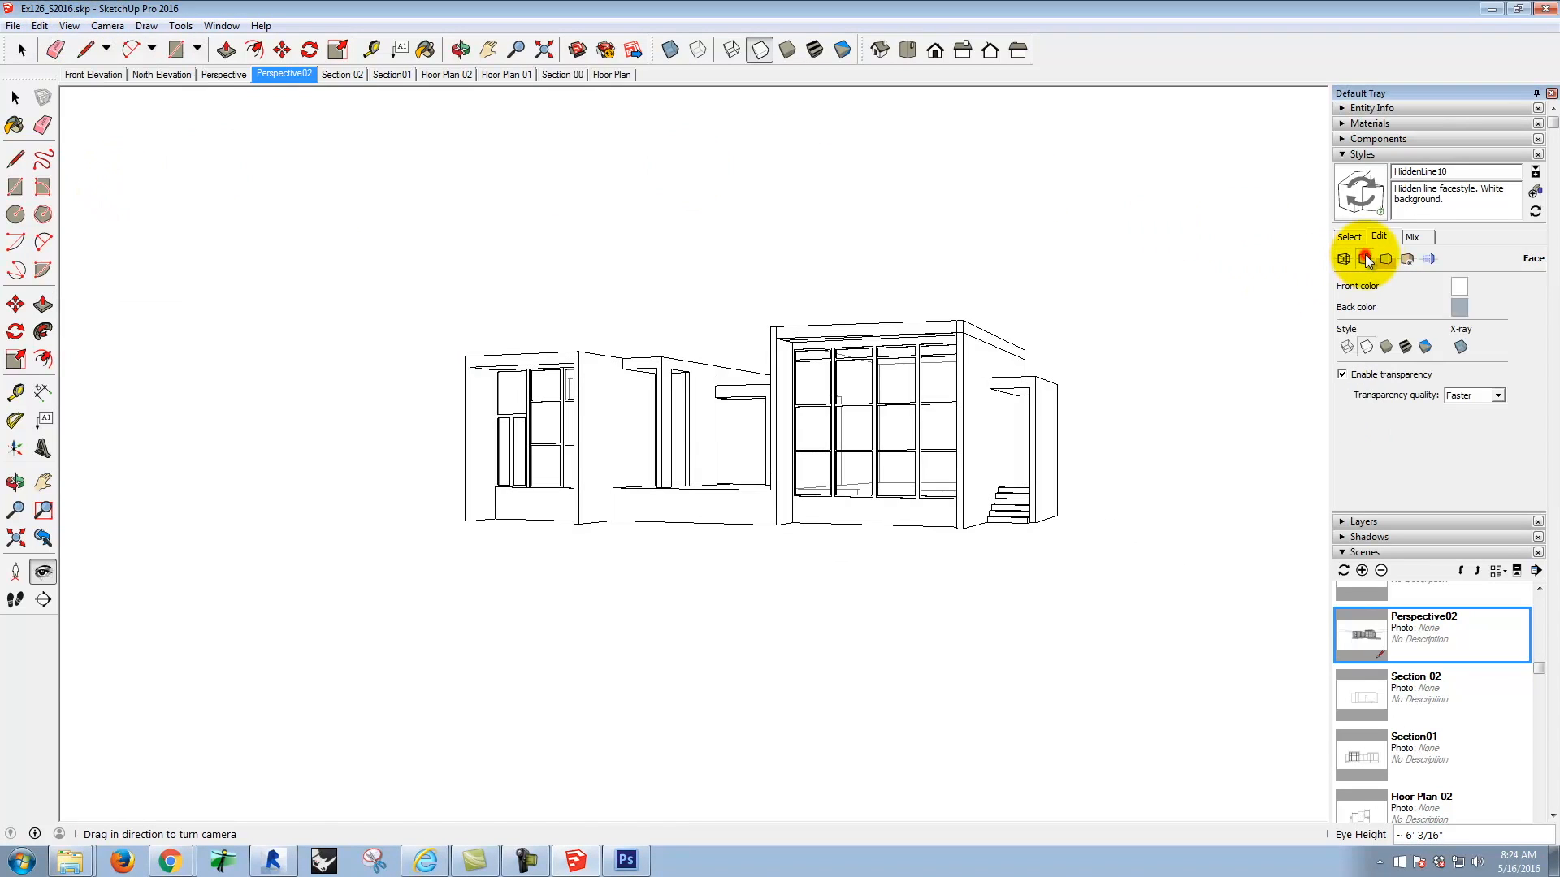
click(1460, 346)
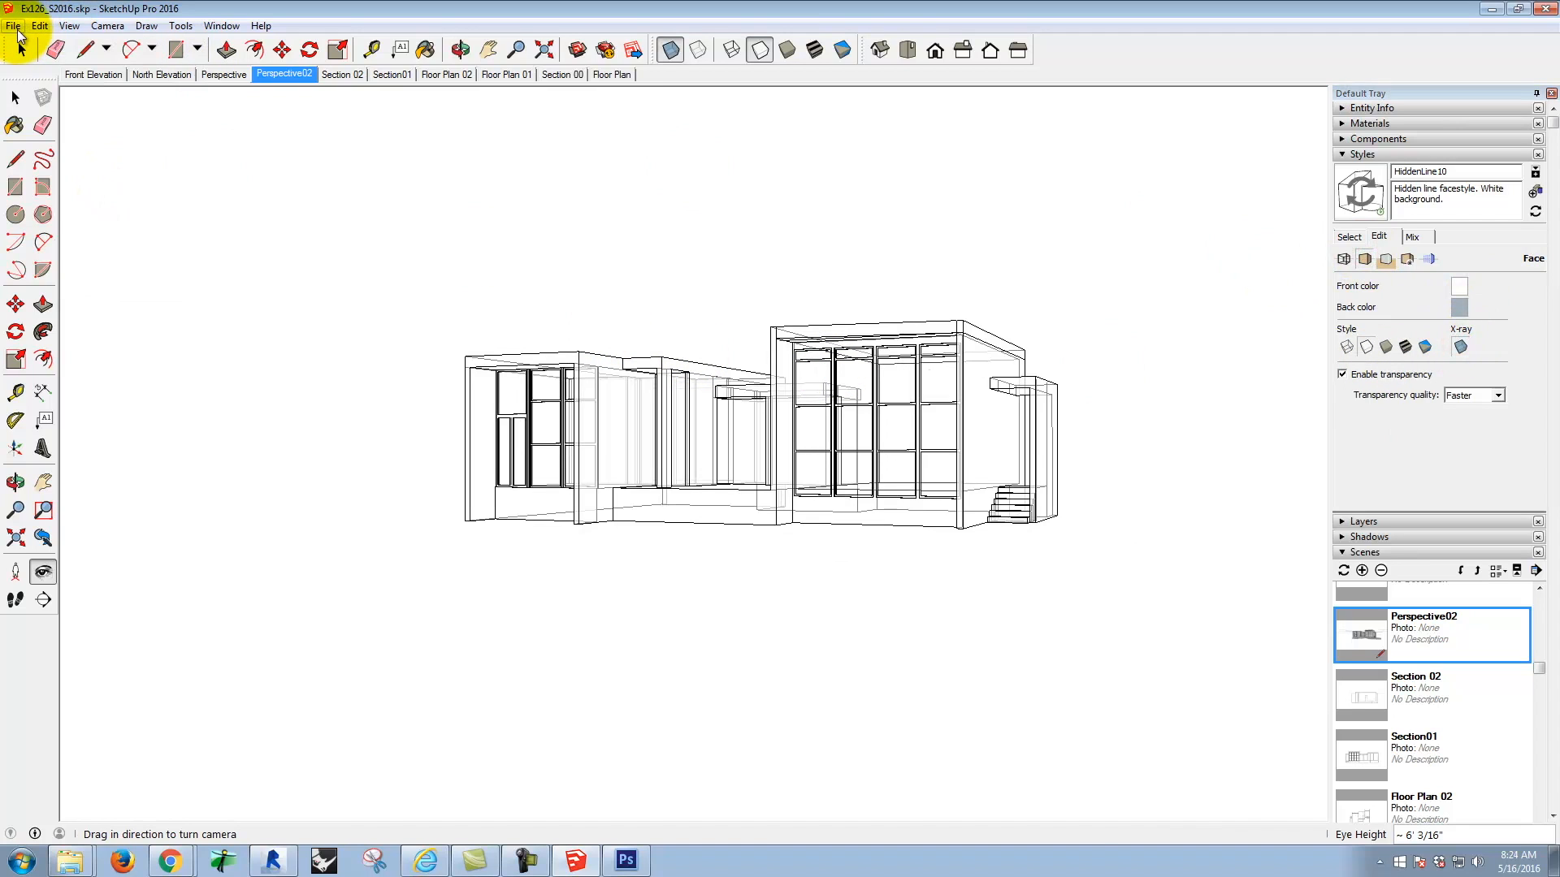
Step: Export the X-ray view as a 2D JPEG named Ex130_S2016_xray.jpg in the S2016m folder
click(14, 25)
mouse_move(64, 277)
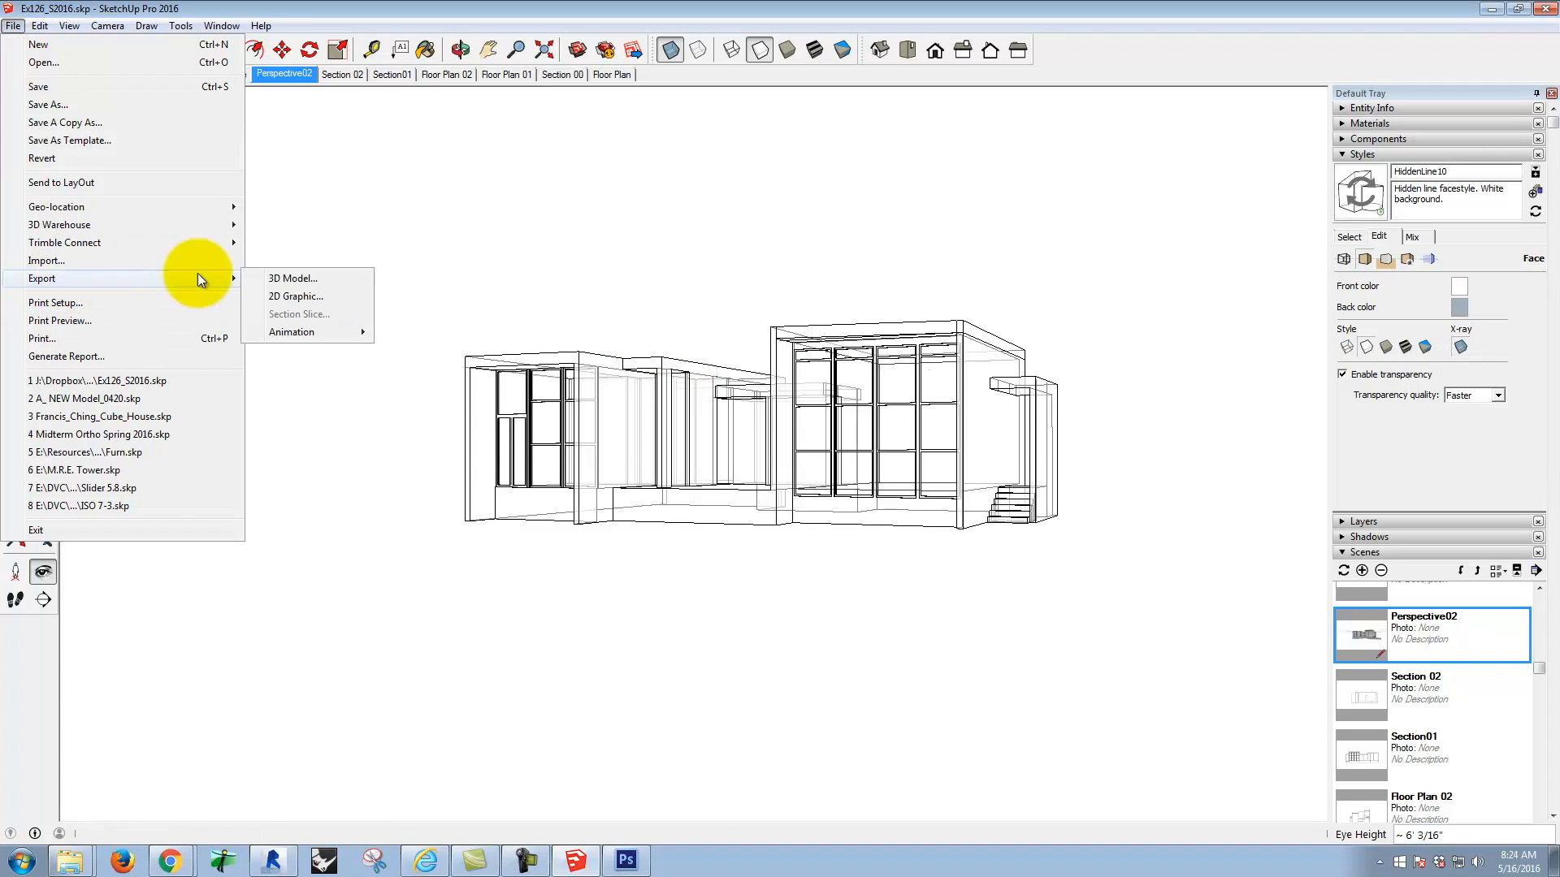
click(265, 296)
click(804, 265)
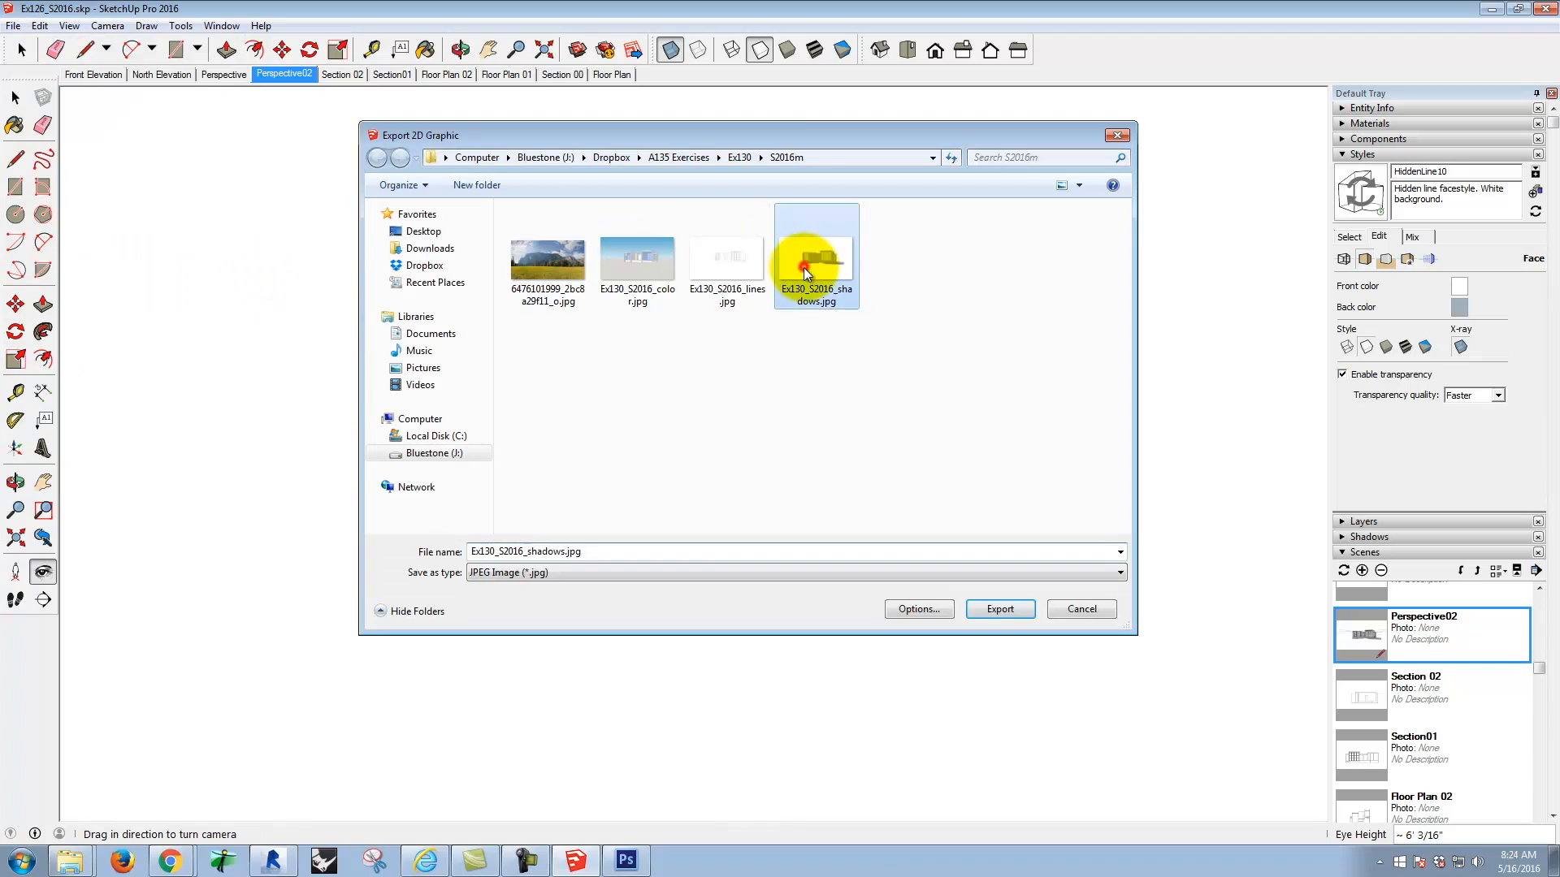
double_click(557, 552)
click(569, 552)
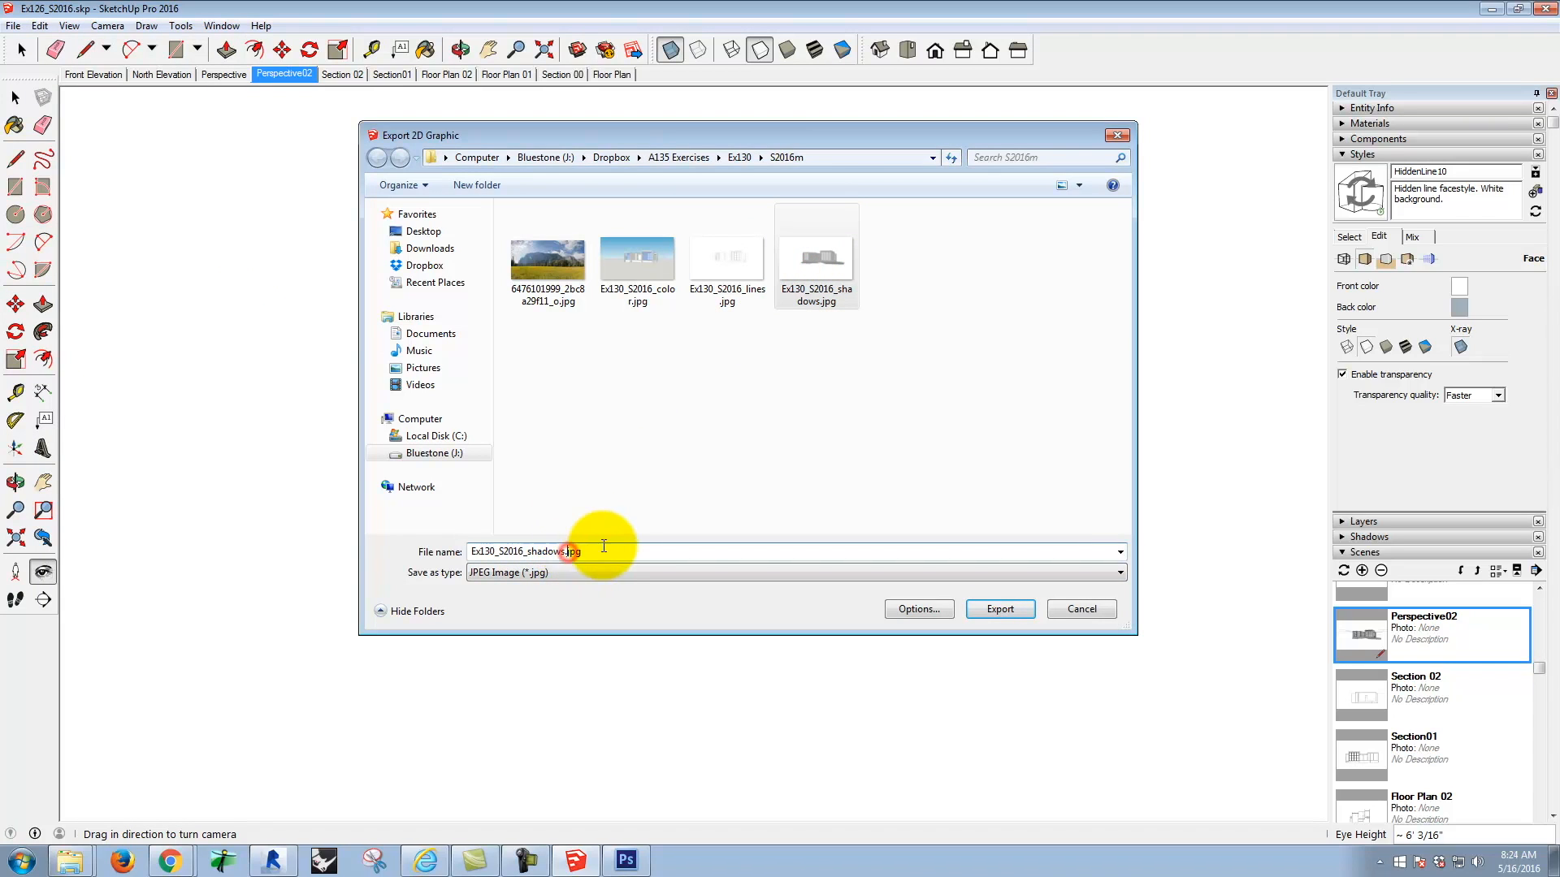
key(Left)
key(BackSpace)
key(BackSpace)
key(BackSpace)
key(BackSpace)
key(BackSpace)
key(BackSpace)
key(BackSpace)
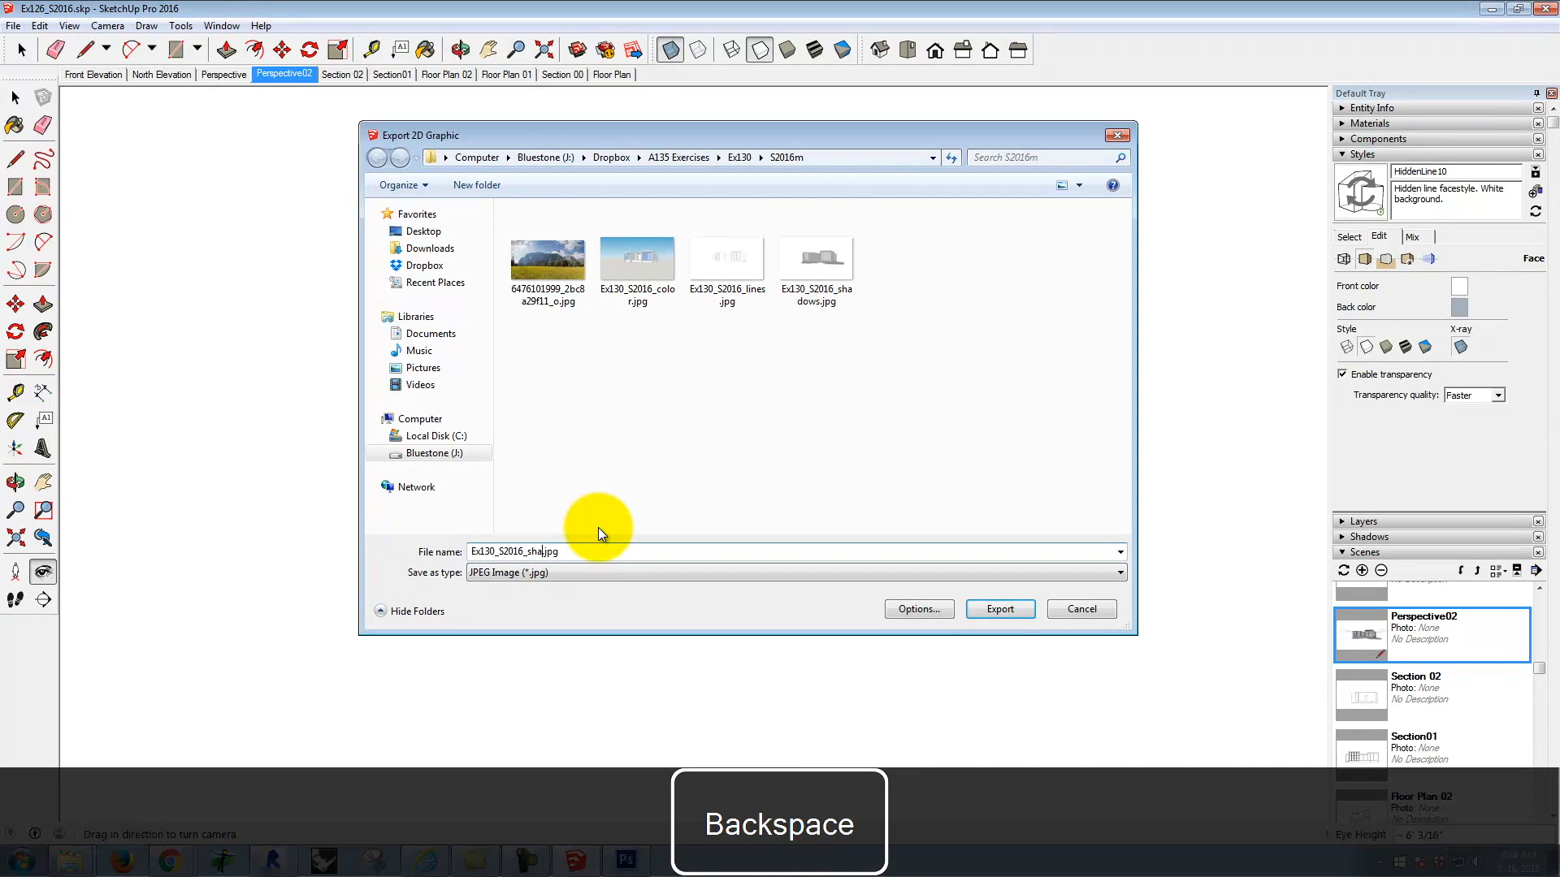
text(xray)
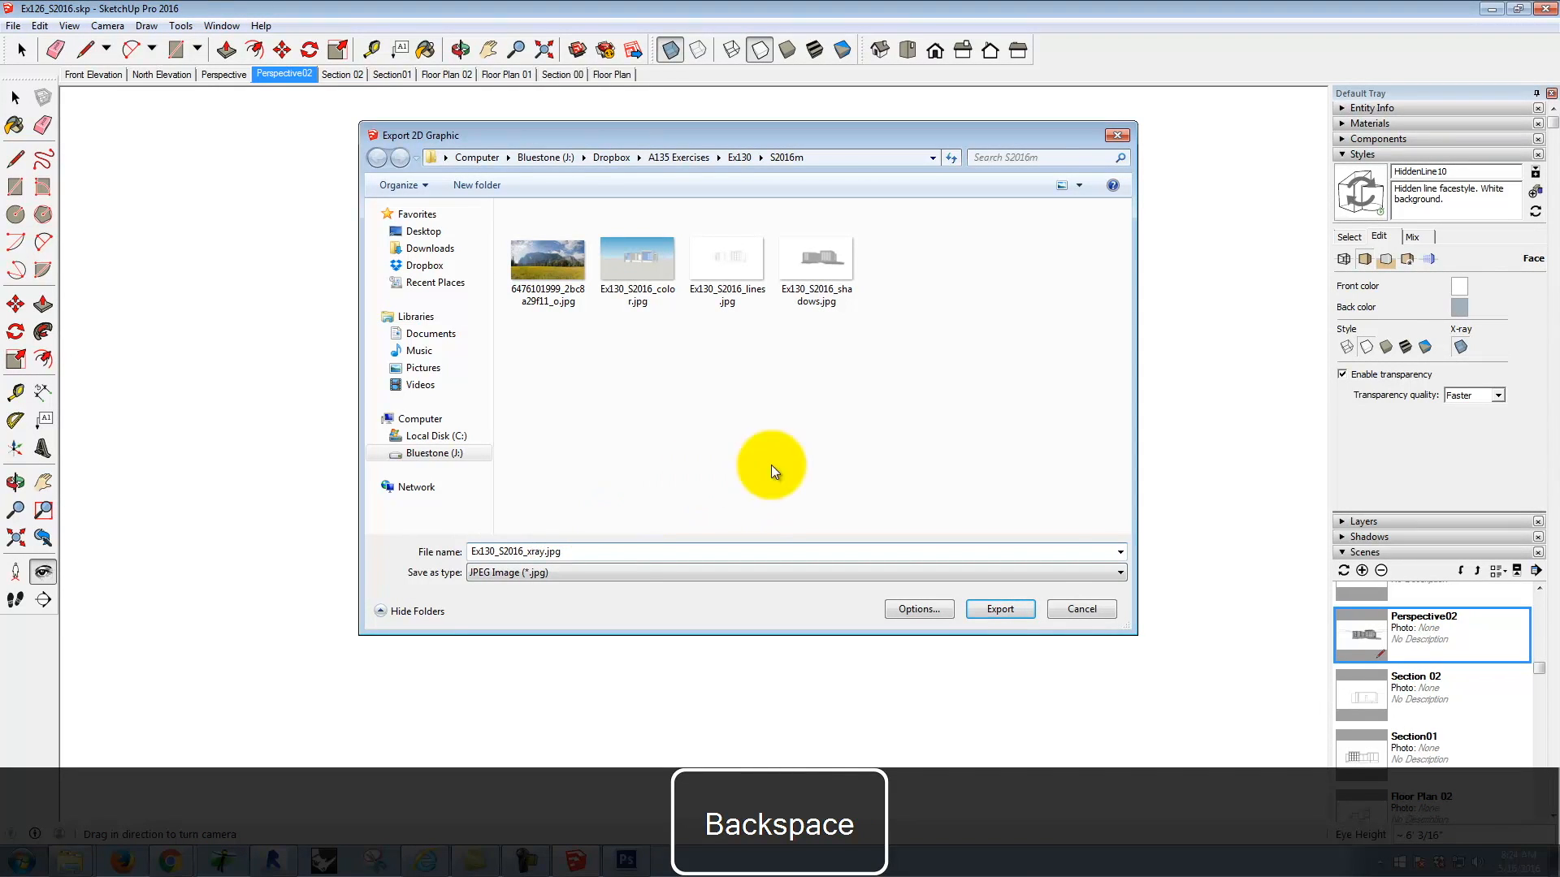
click(1016, 614)
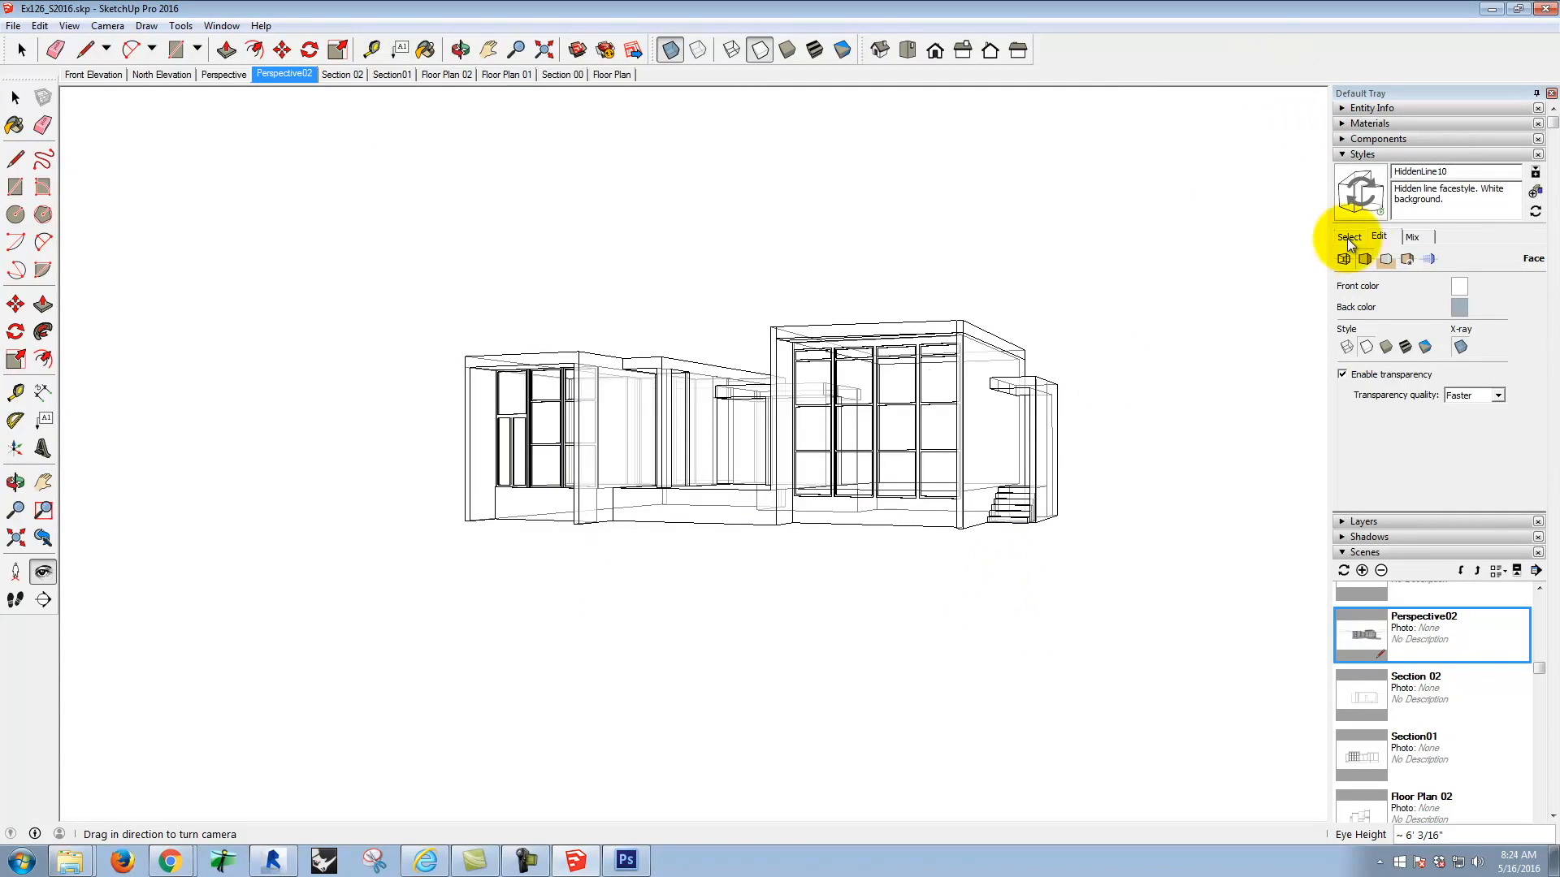
Step: Turn off X-ray and apply the Airbrush with Endpoints style from the Sketchy Edges collection
click(1460, 348)
click(1349, 236)
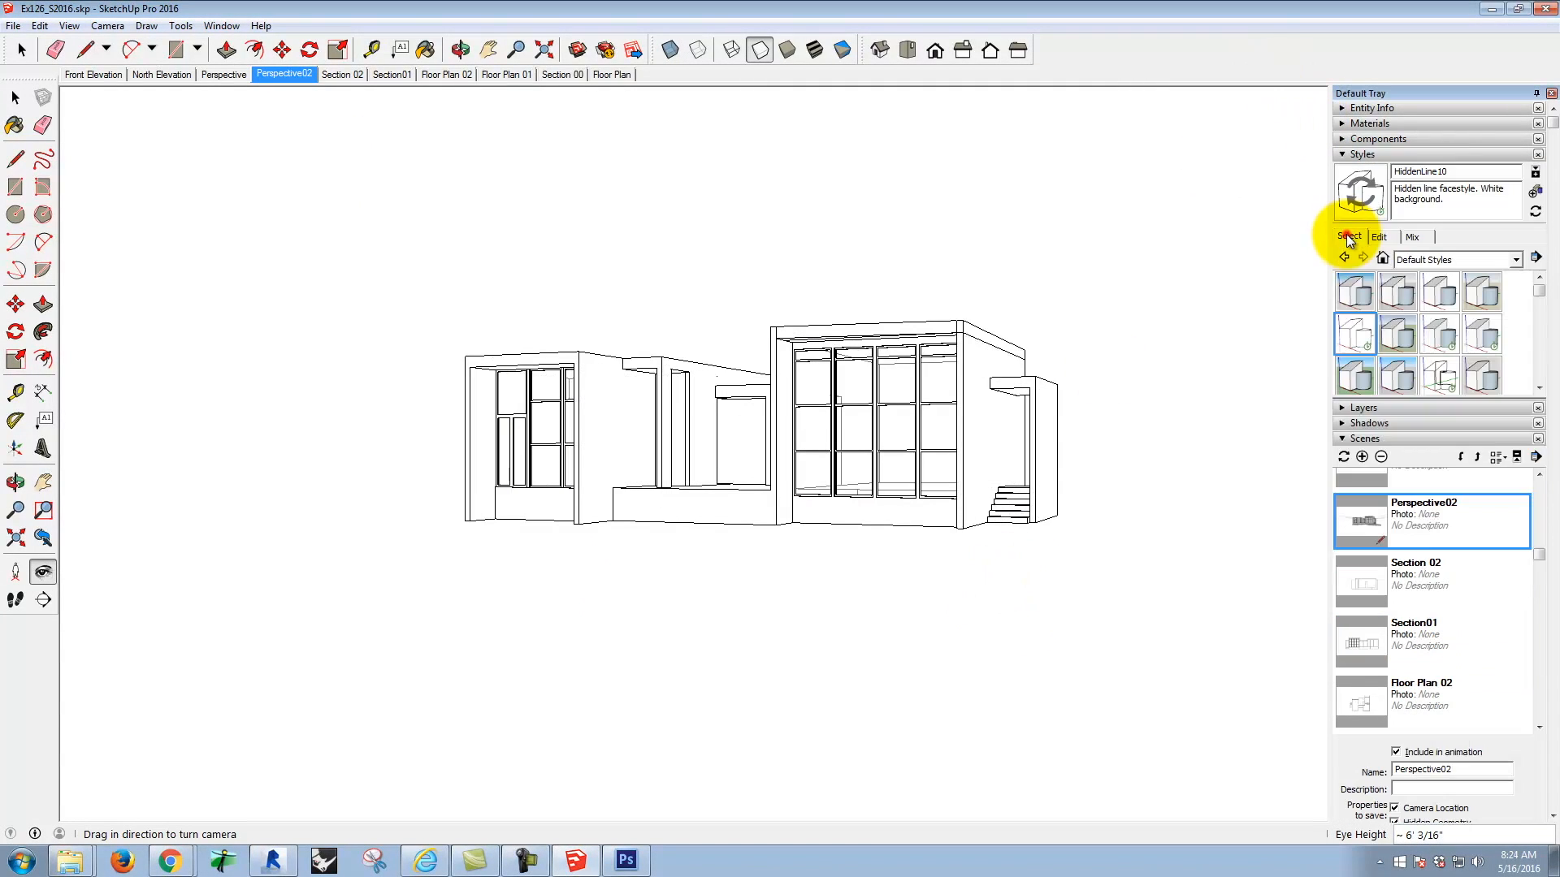
click(1406, 260)
click(1436, 355)
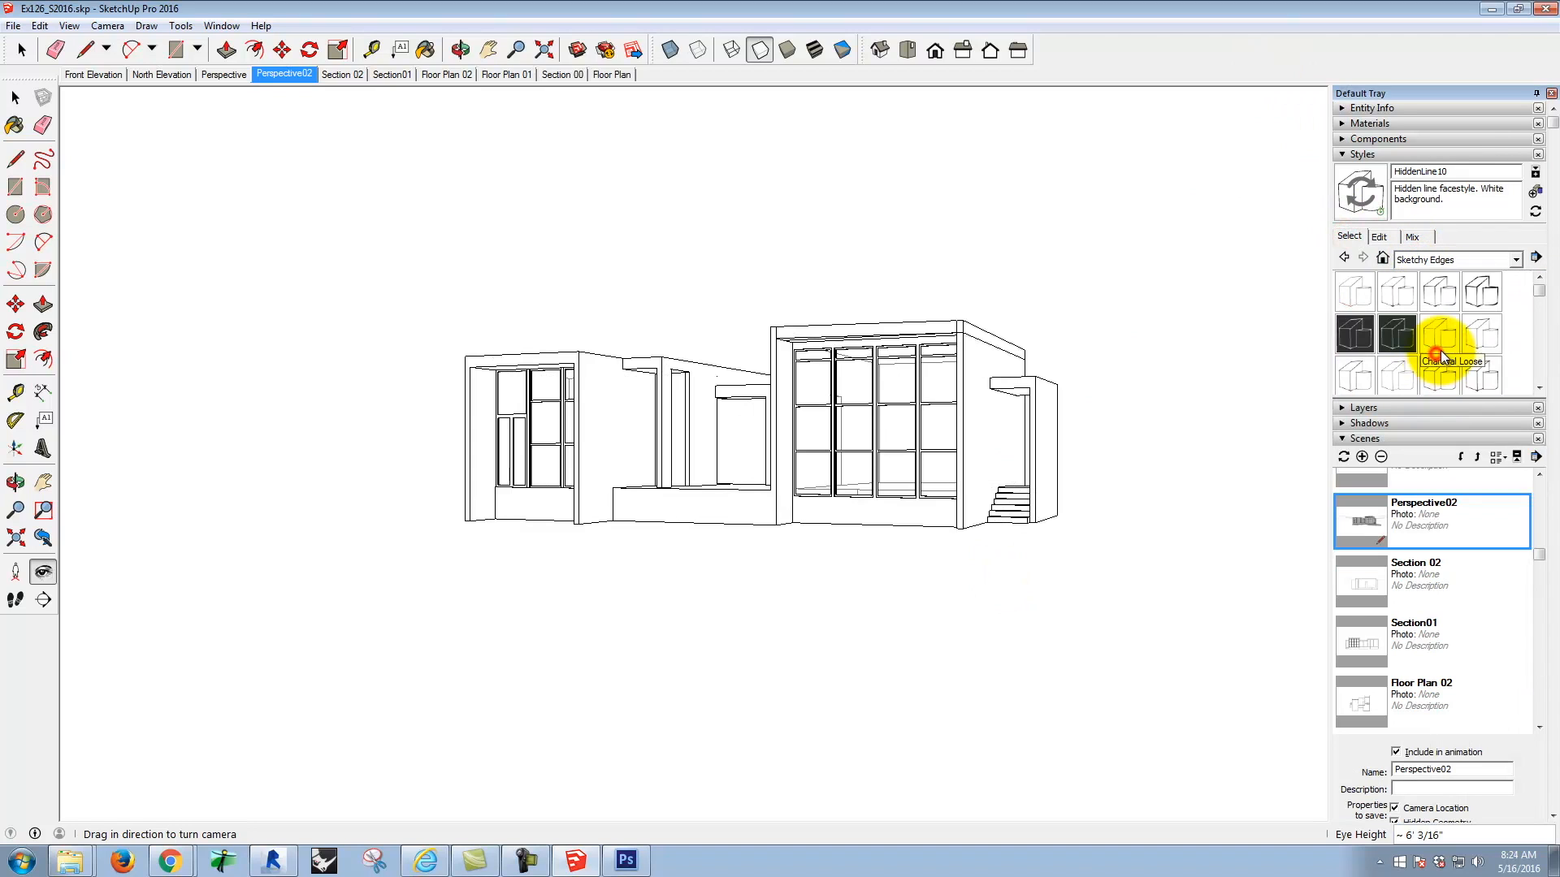
click(1402, 299)
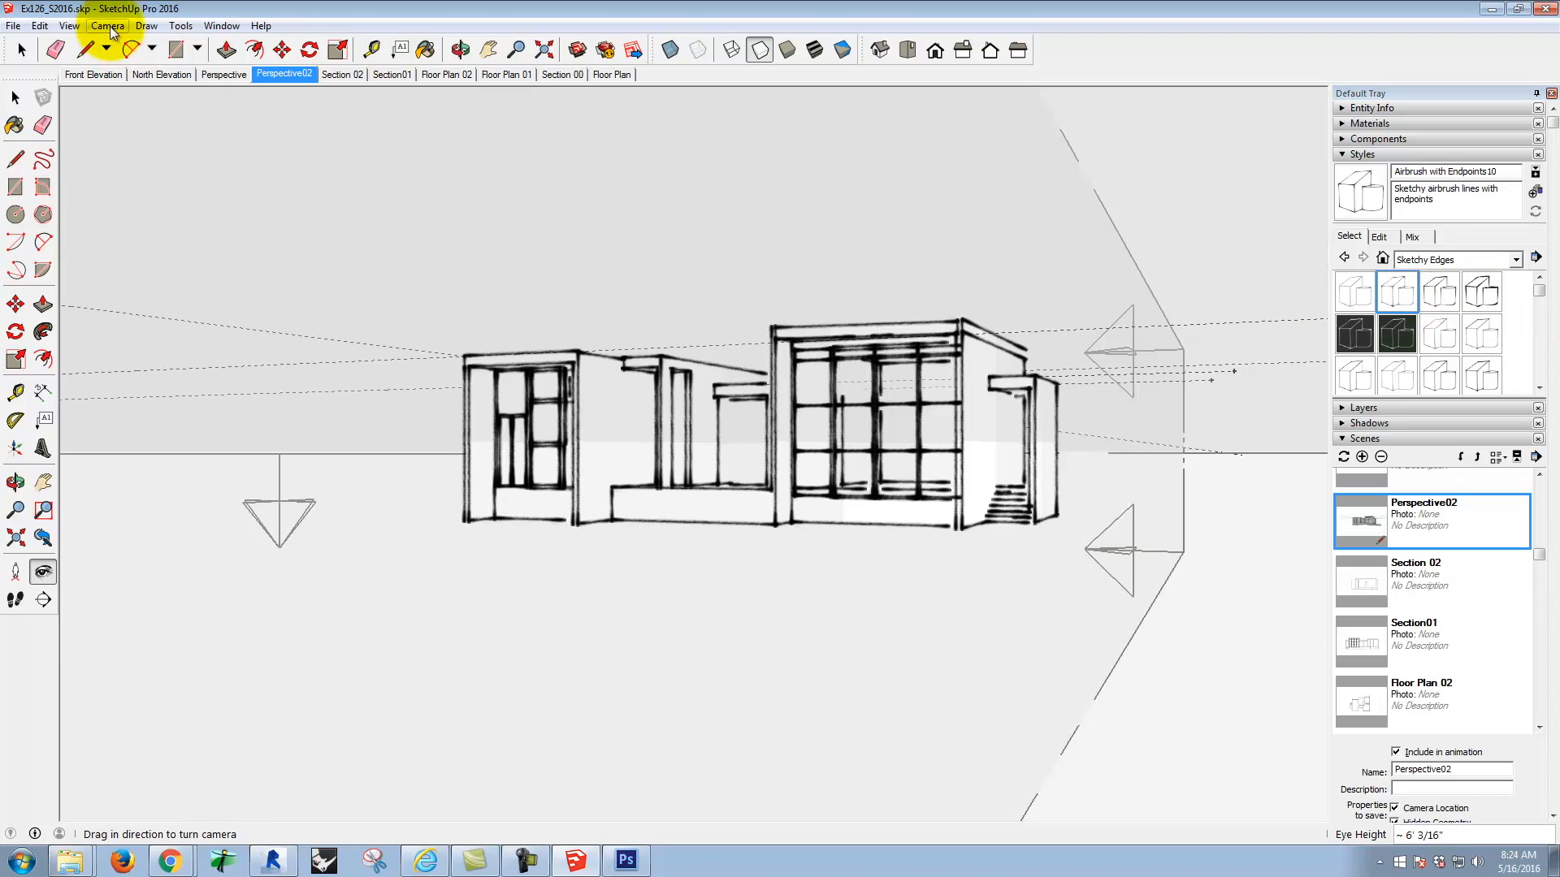
Step: Hide the section cuts, section planes and guides in the airbrush-style view
click(39, 26)
mouse_move(69, 26)
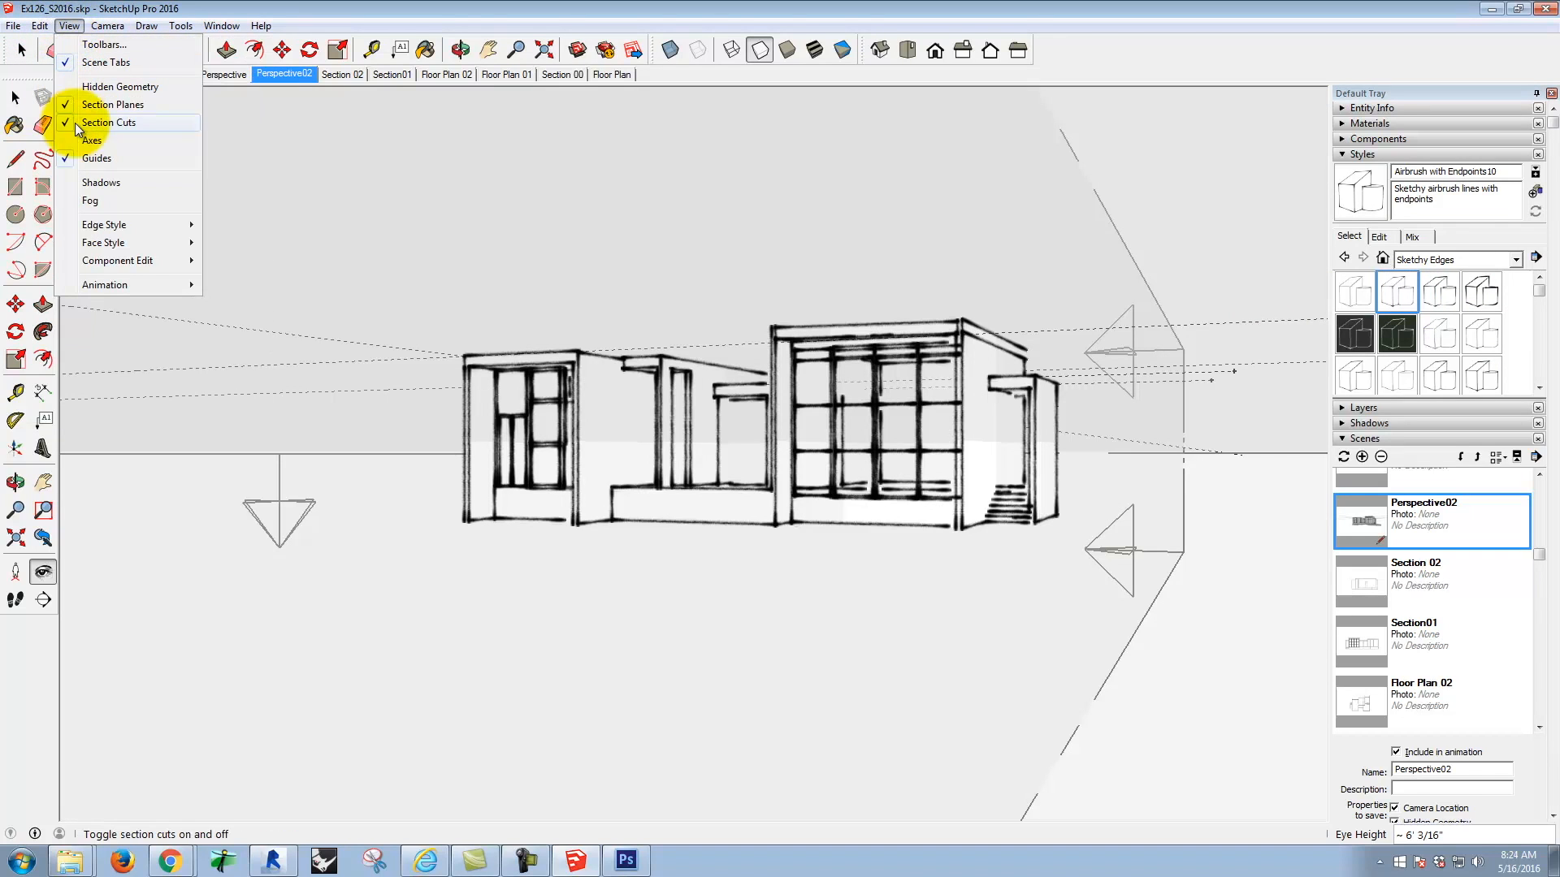
click(89, 122)
click(71, 27)
click(74, 104)
click(69, 26)
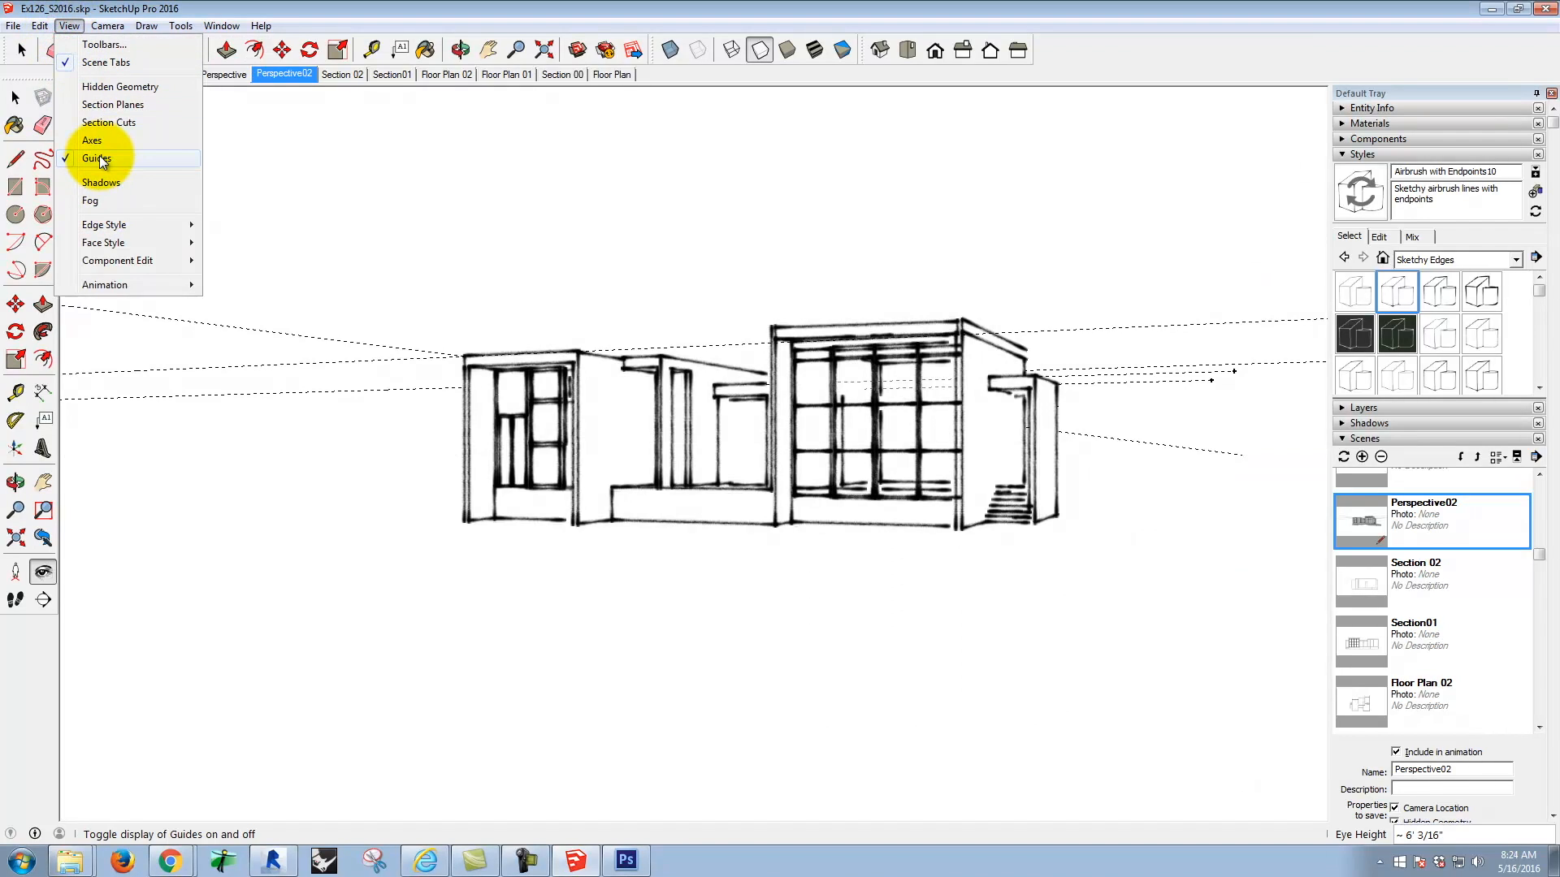
click(98, 159)
Step: Export the airbrush view as a 2D JPEG named Ex130_S2016_airbrush.jpg in the S2016m folder
click(13, 26)
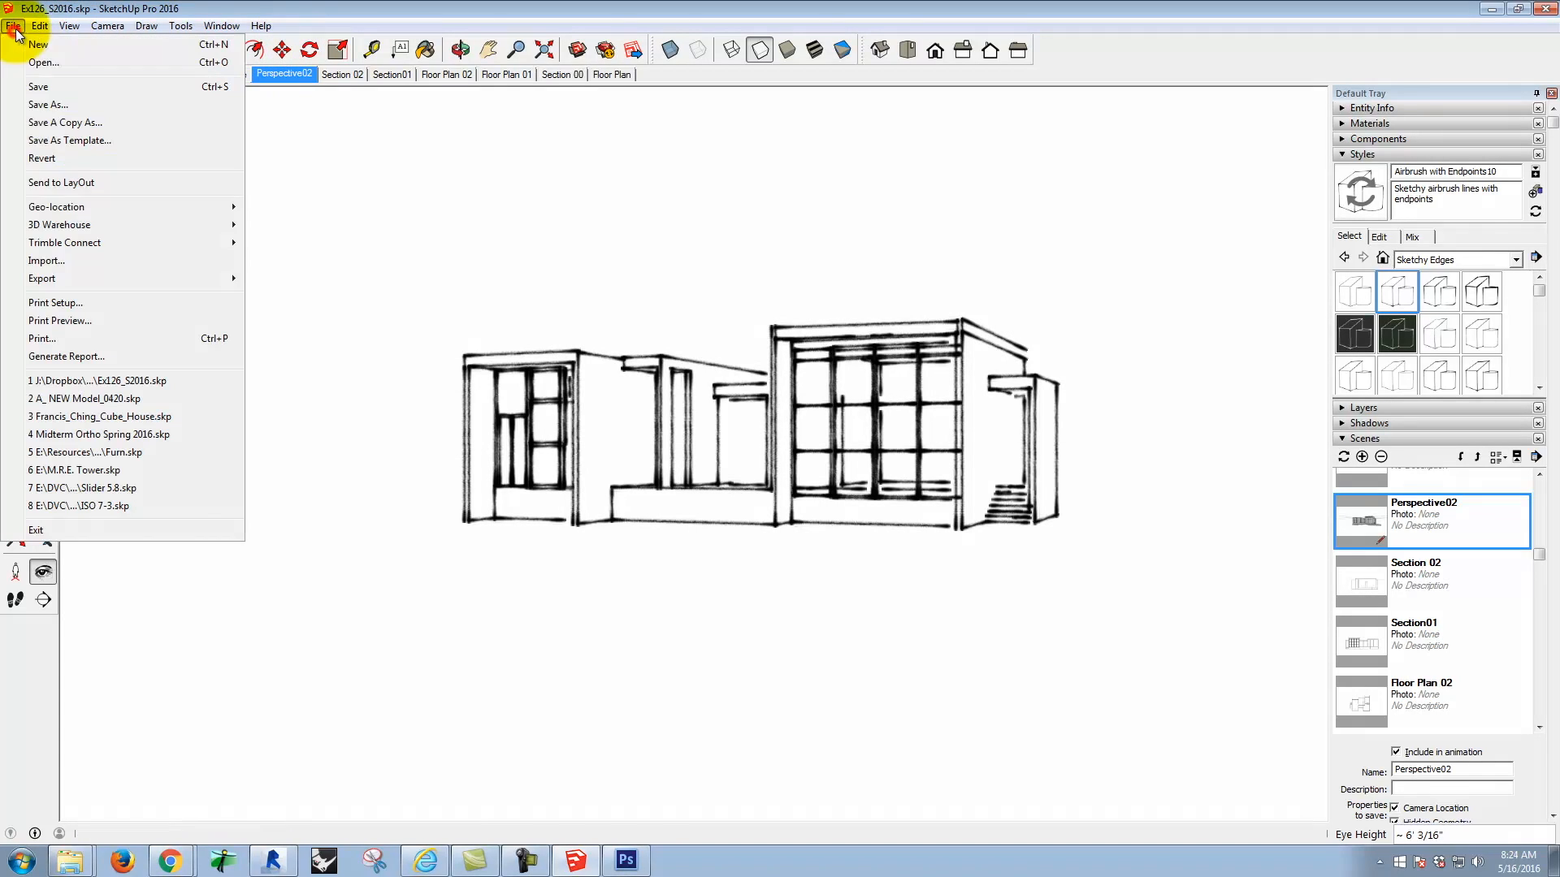
mouse_move(169, 274)
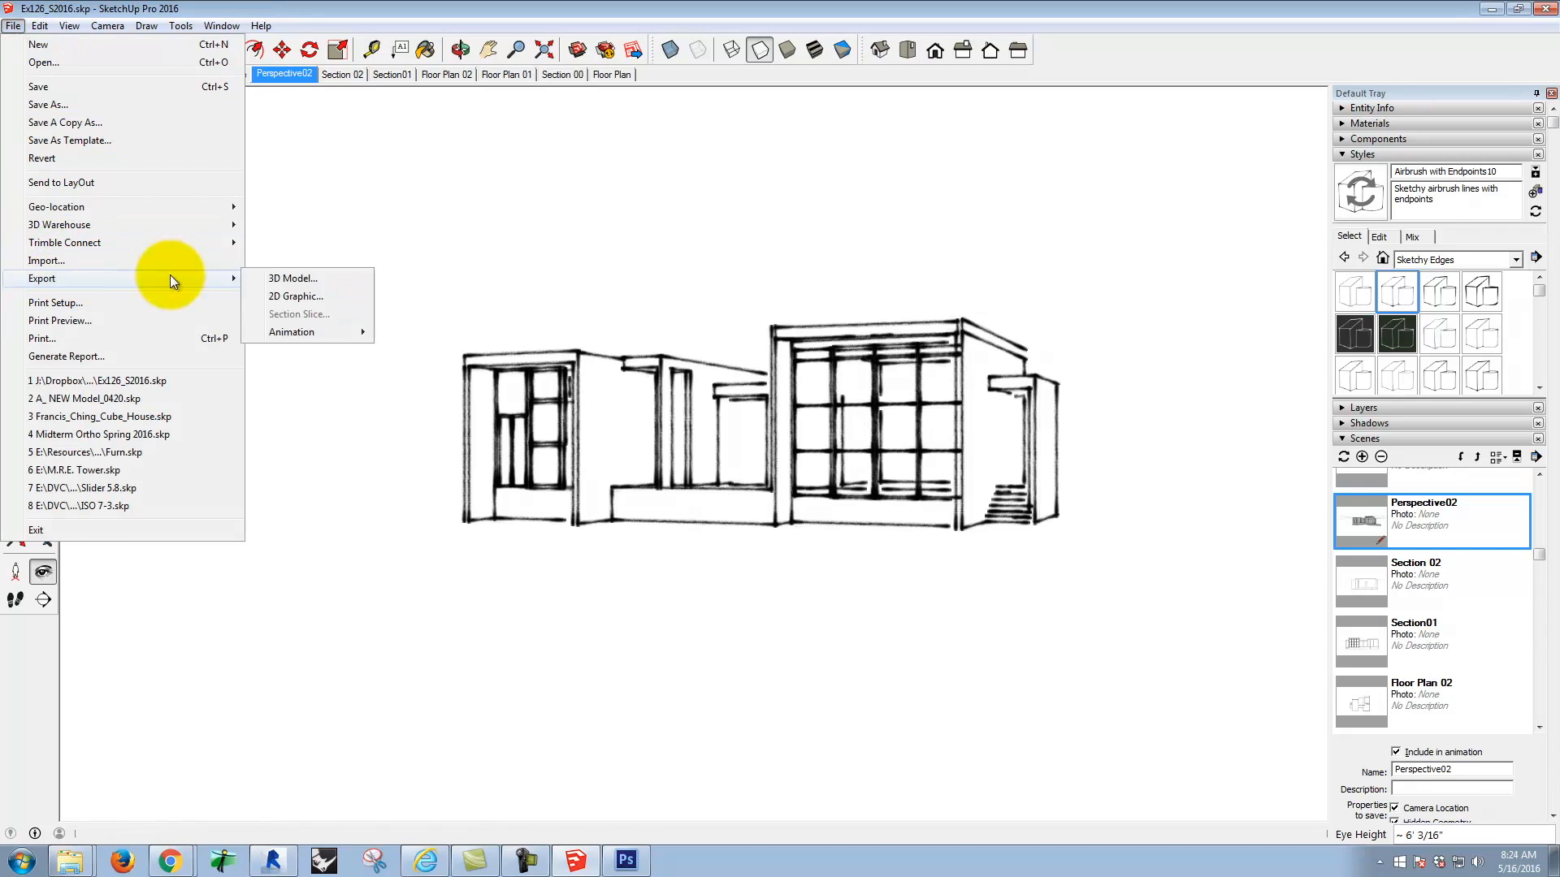
click(312, 297)
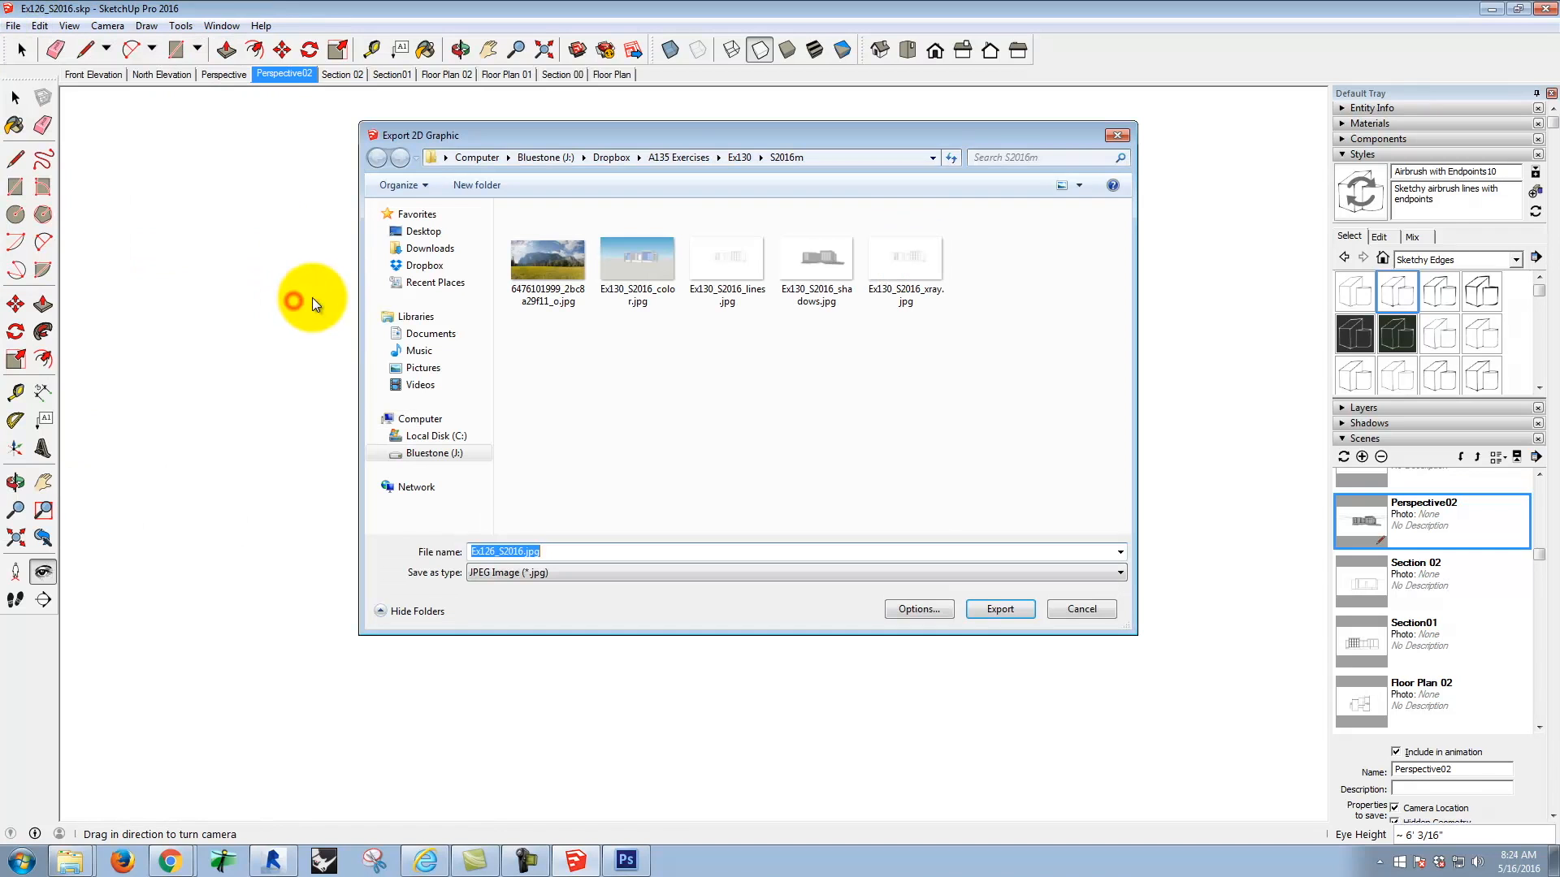
click(910, 268)
click(542, 552)
key(Right)
key(BackSpace)
key(BackSpace)
key(BackSpace)
key(BackSpace)
text(airbrush)
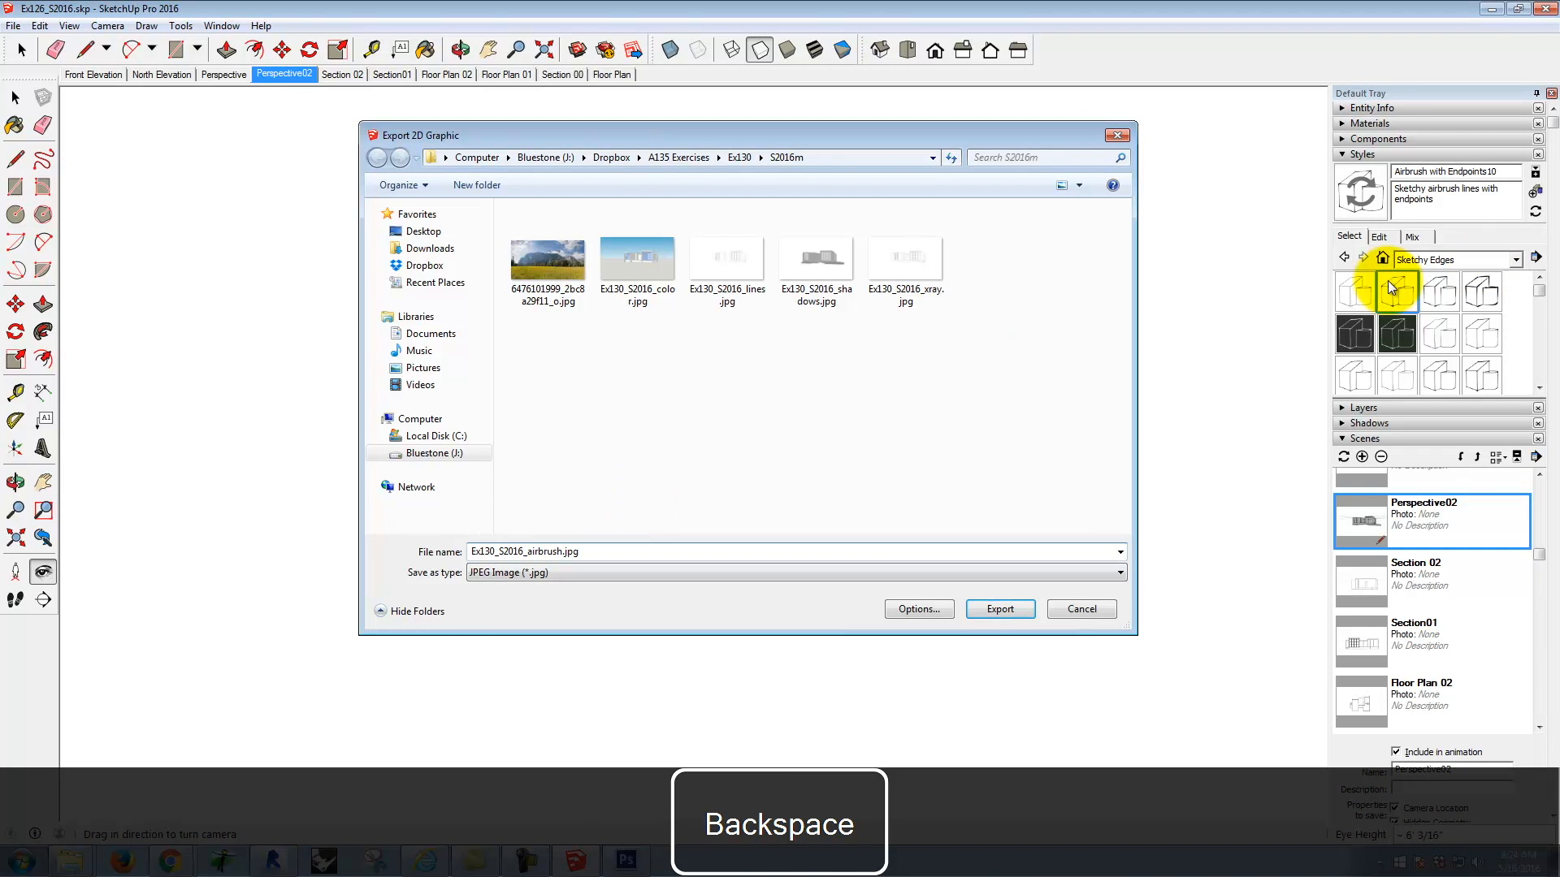
click(1001, 609)
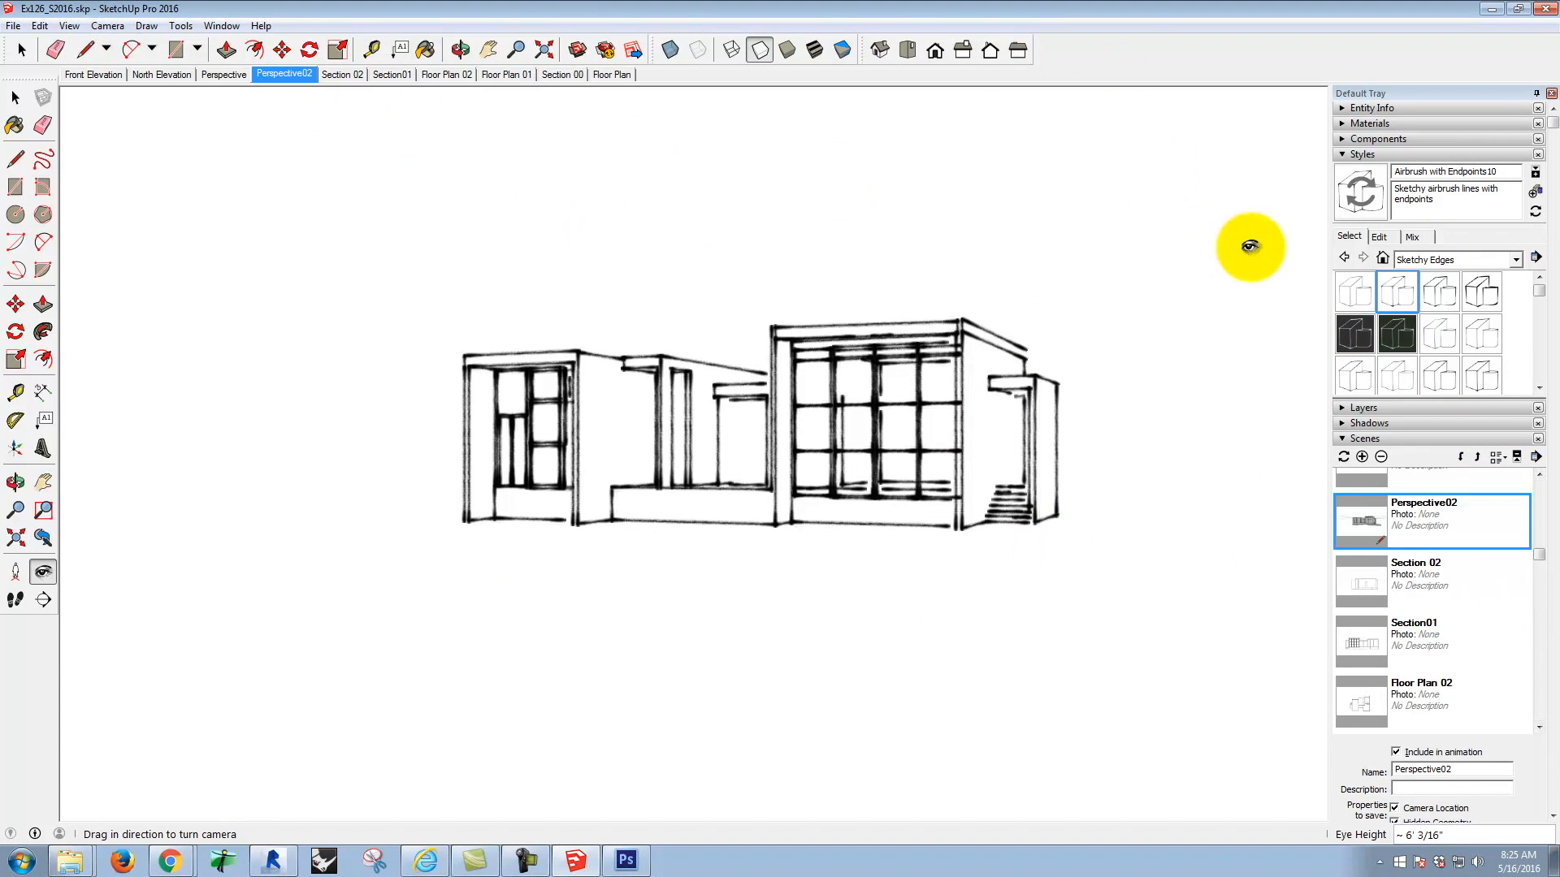
Step: Apply the Pen Grey sketchy style and hide its section planes, section cuts and guides
drag(1541, 299, 1537, 320)
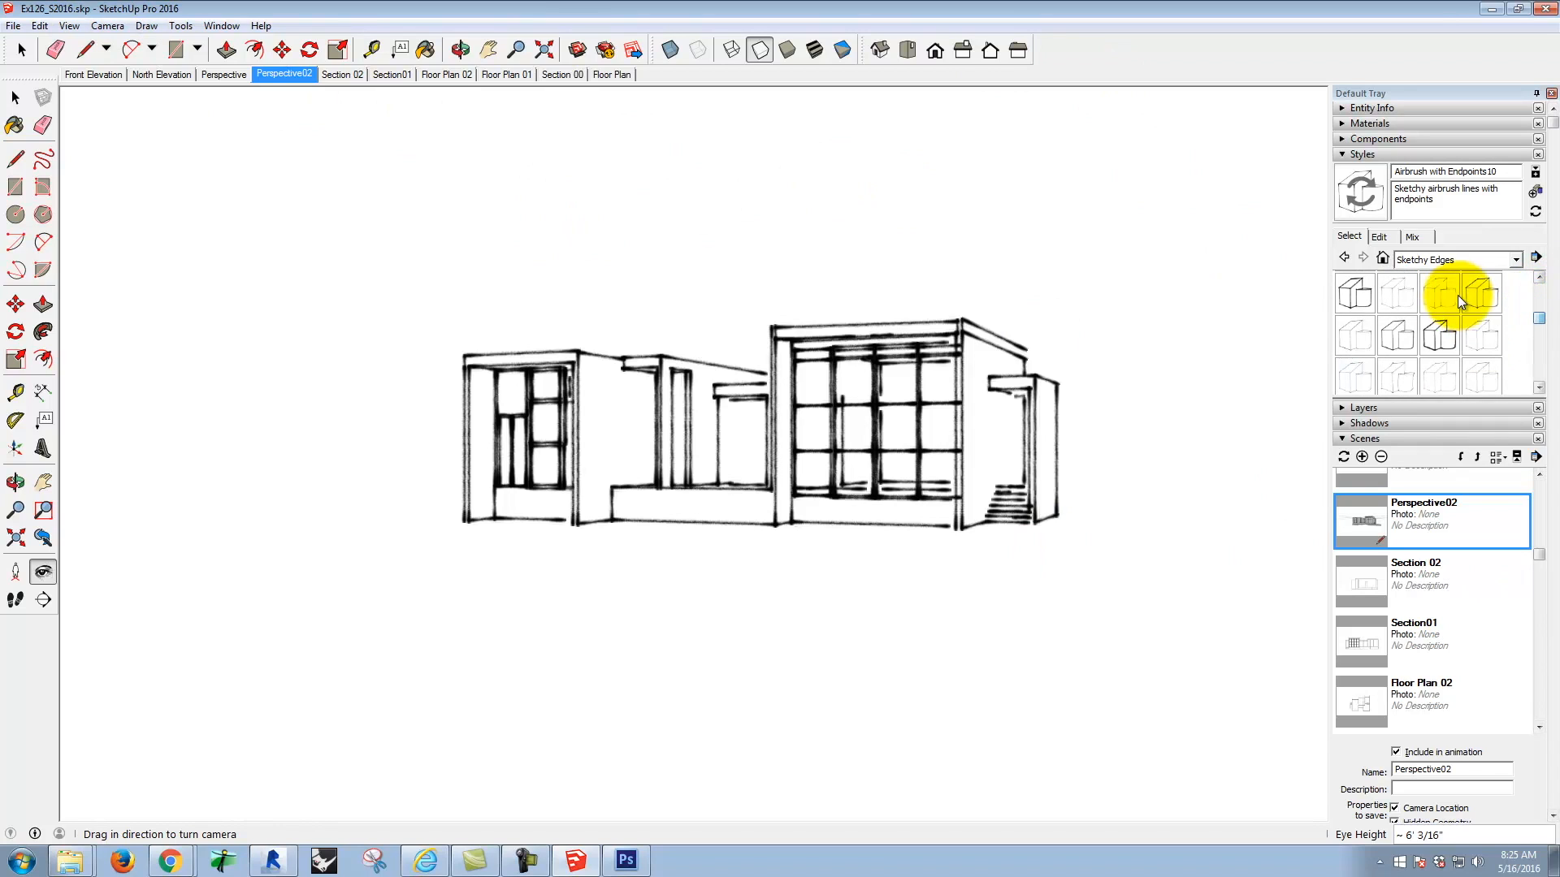
click(1439, 376)
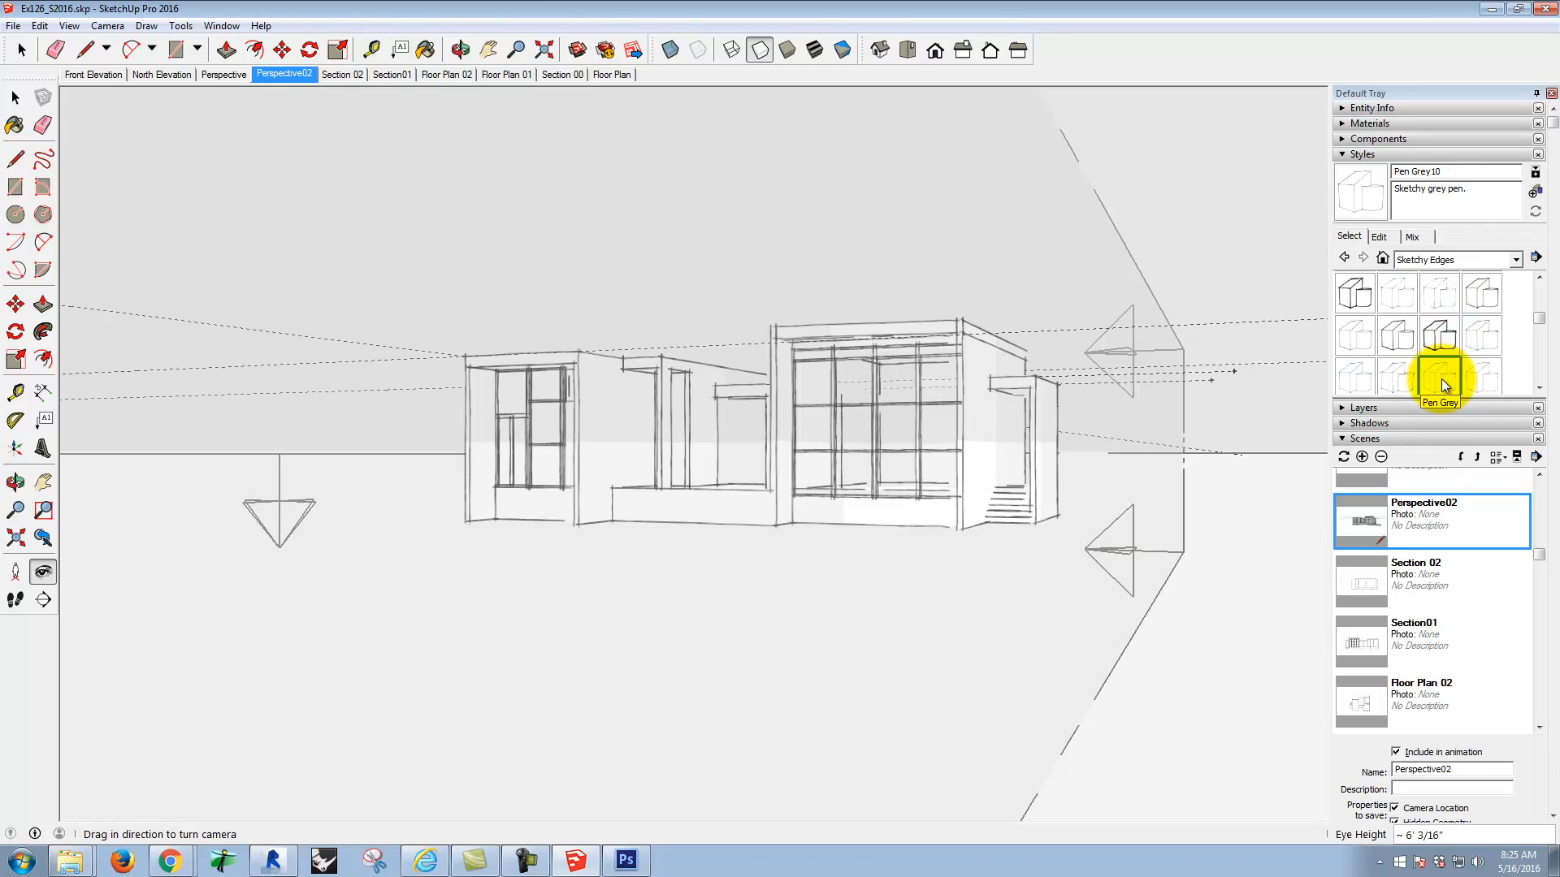
click(68, 26)
click(102, 104)
click(68, 26)
click(93, 122)
click(67, 28)
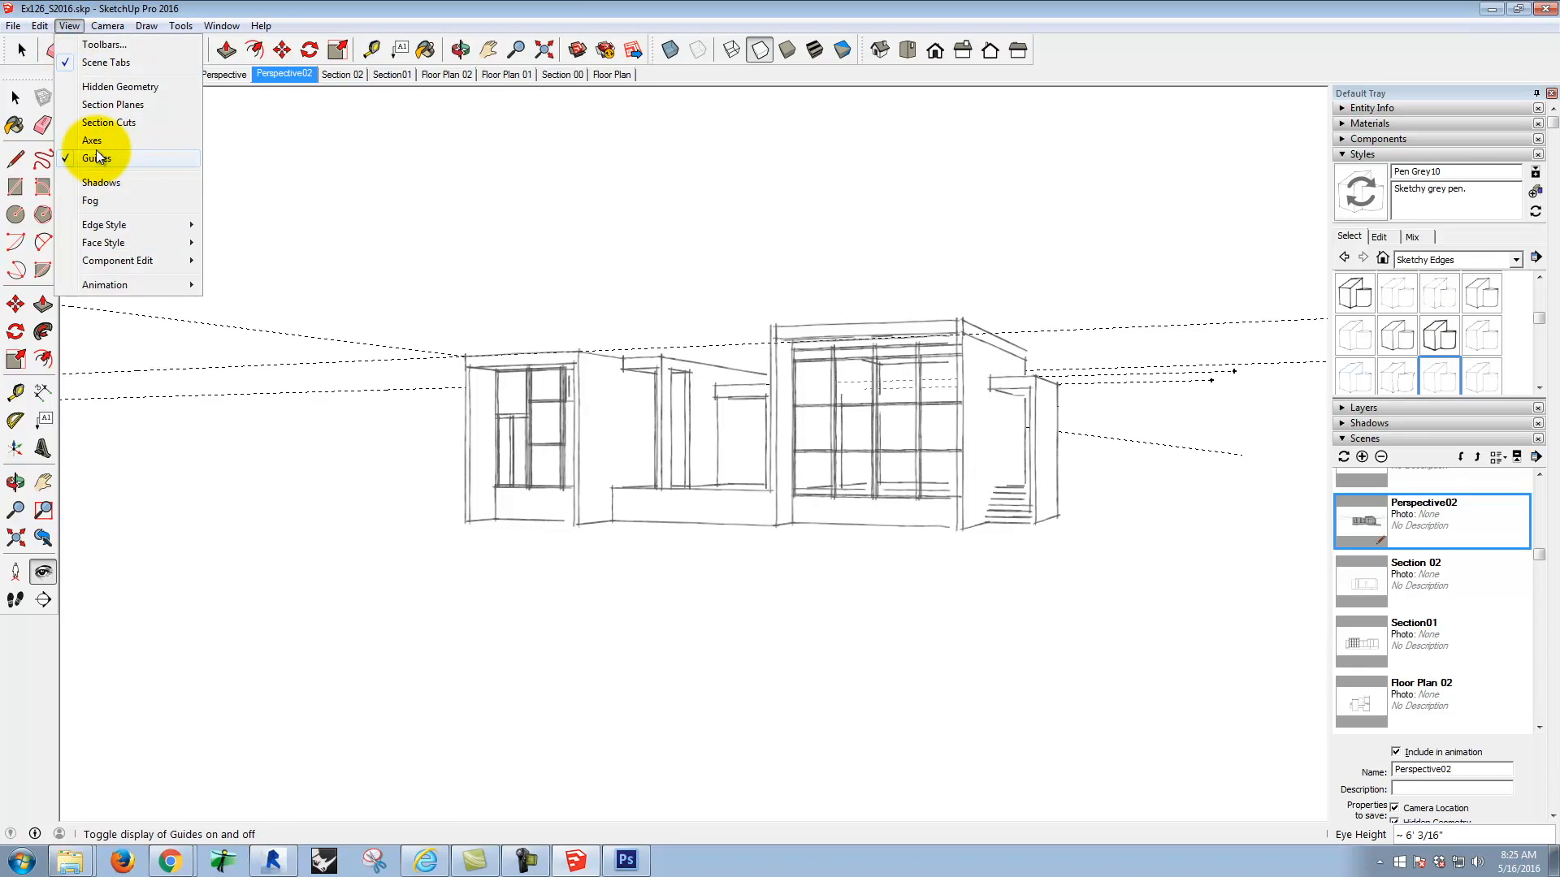
click(96, 158)
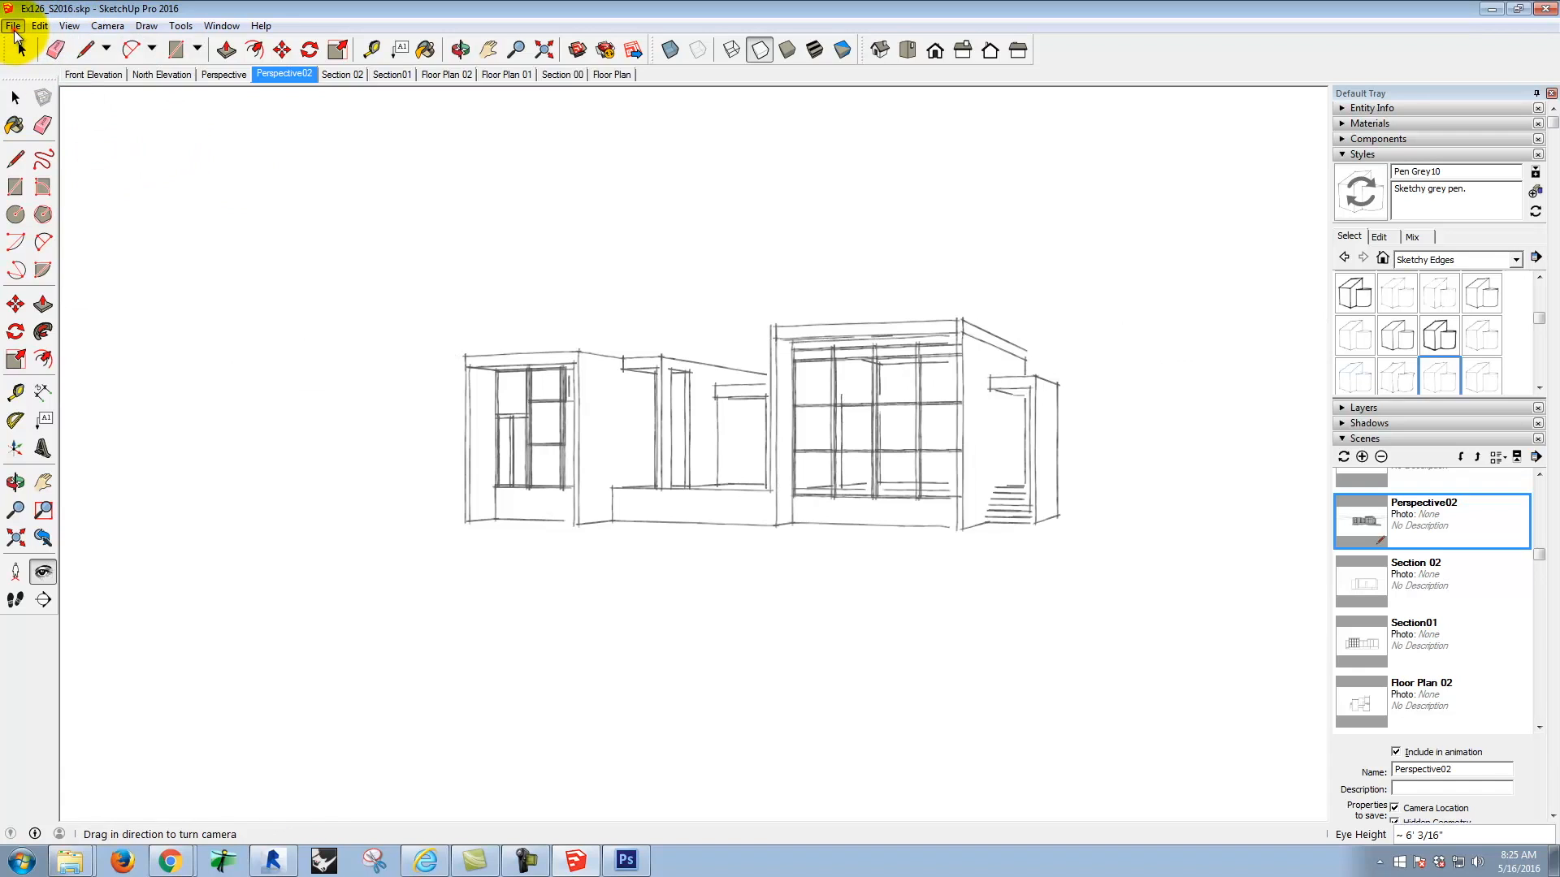
Step: Export the grey pen view as a 2D JPEG named Ex130_S2016_pengray.jpg in the S2016m folder
click(14, 26)
mouse_move(203, 278)
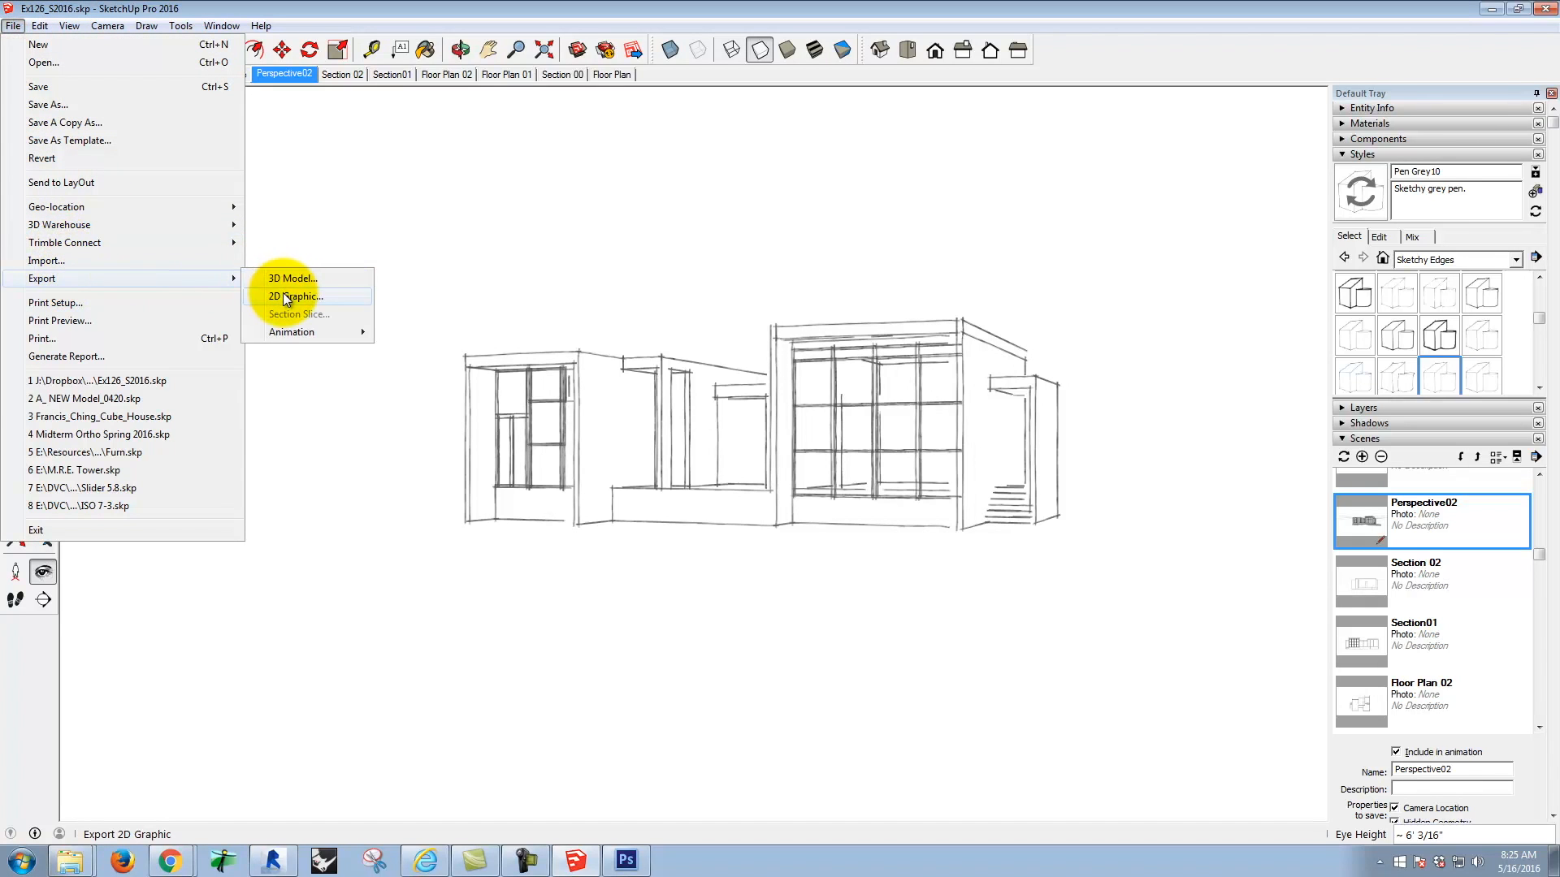
click(286, 297)
click(991, 279)
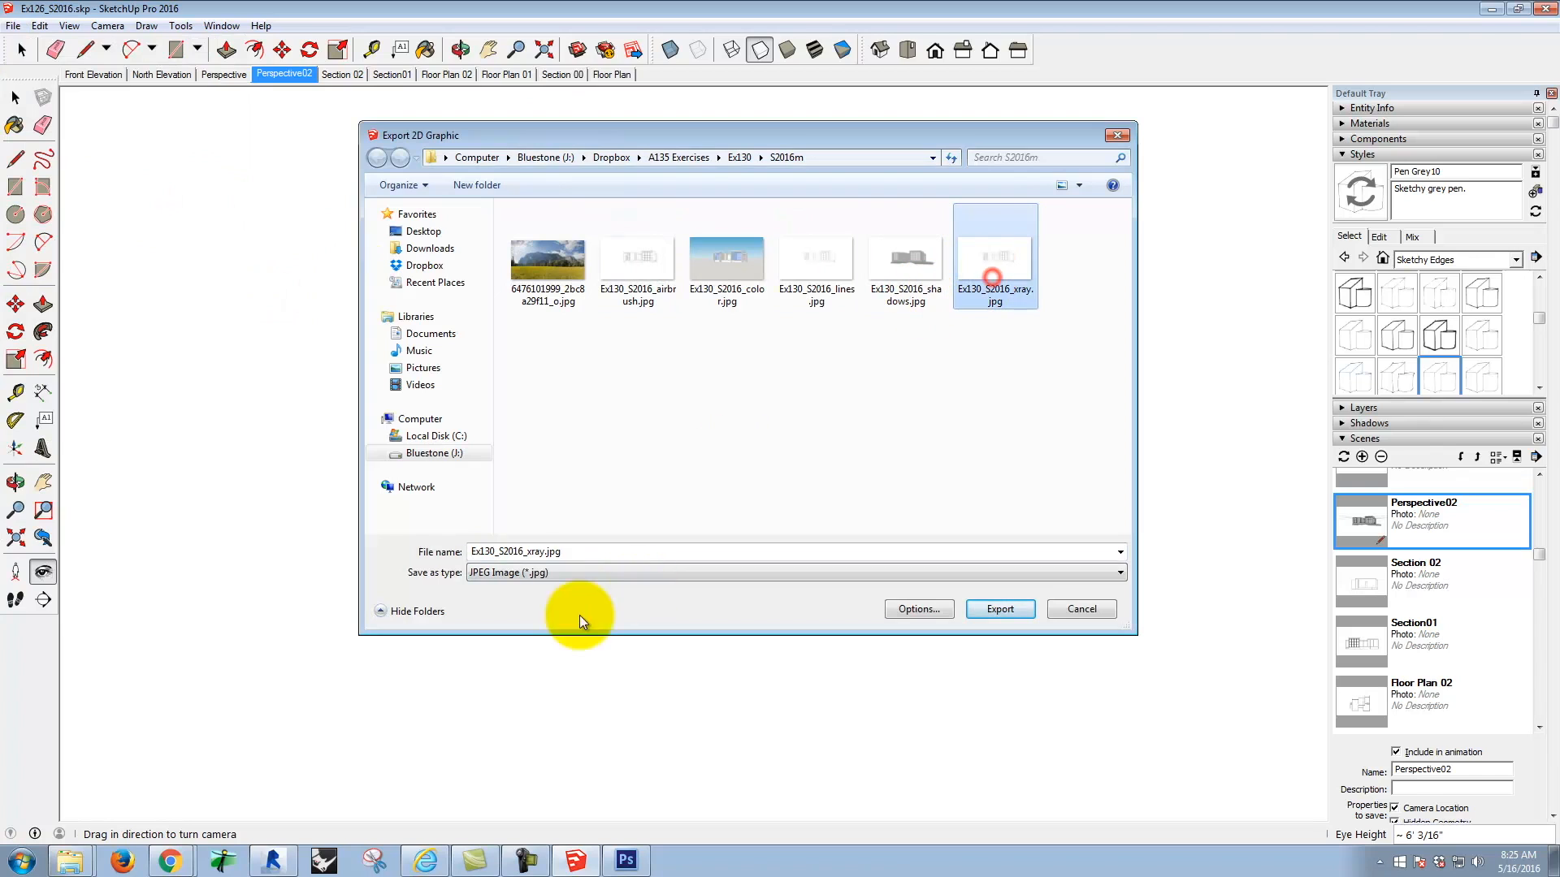
click(540, 551)
click(544, 552)
key(BackSpace)
key(BackSpace)
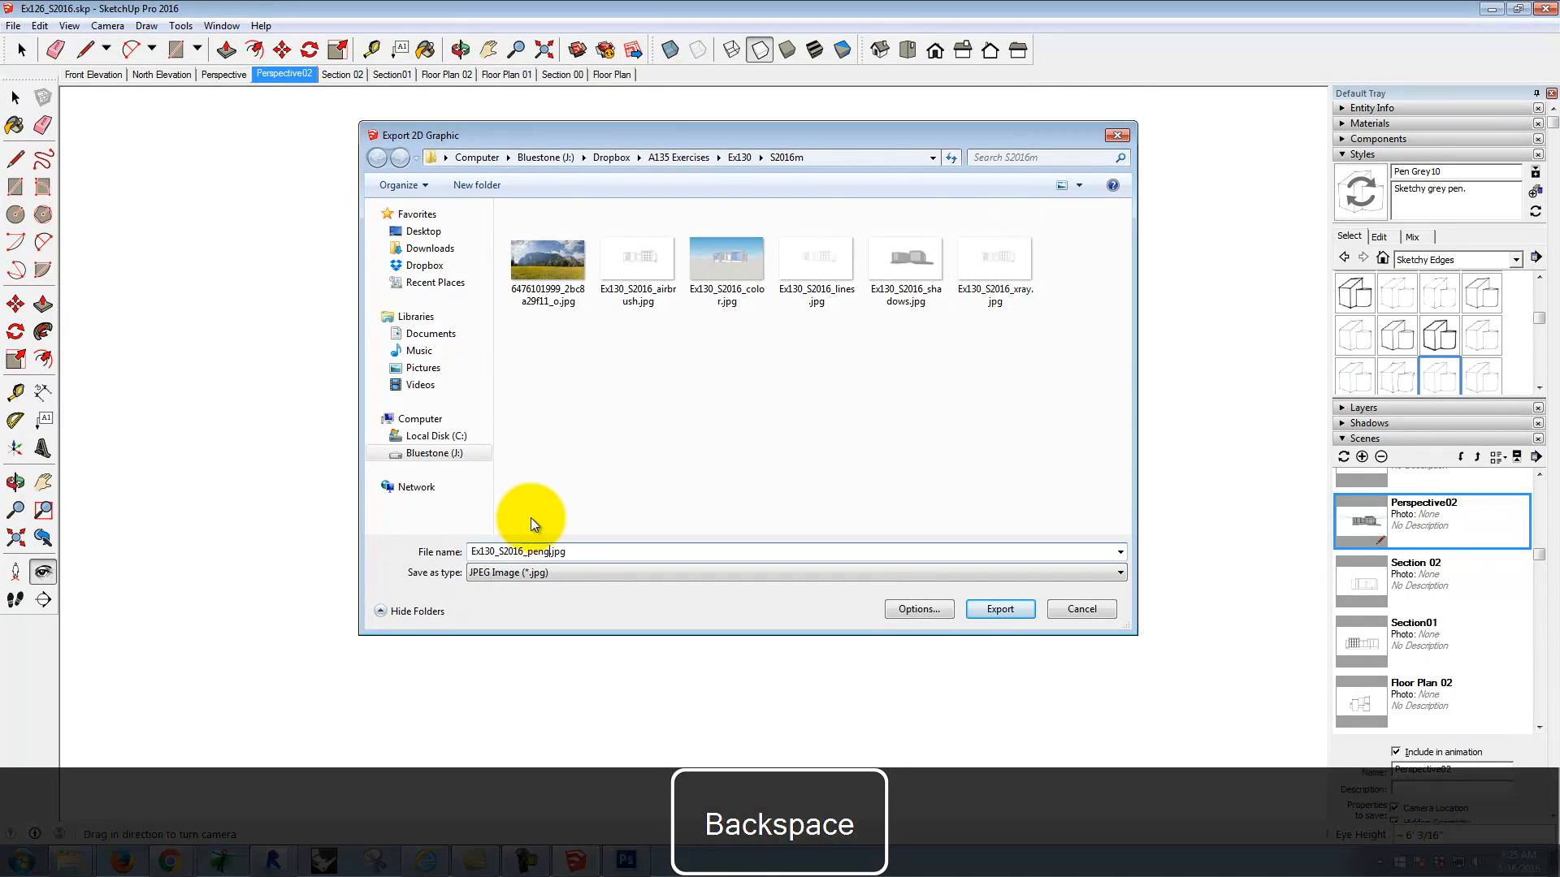
click(999, 609)
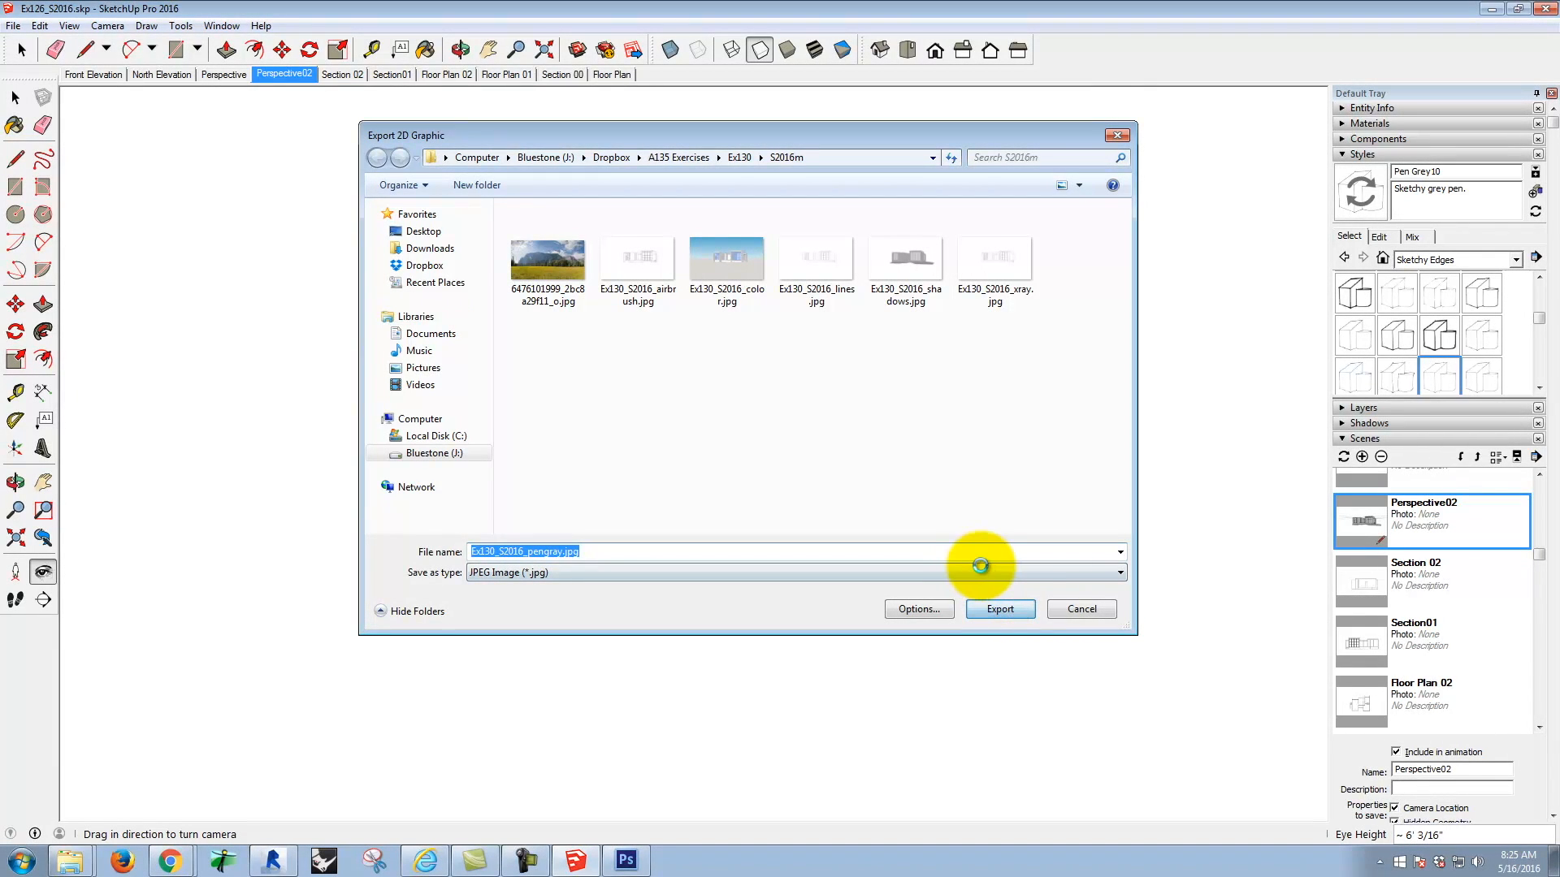
Step: Switch to Photoshop, collapse the Properties panel, and place Ex130_S2016_shadows.jpg as a new layer over the meadow composite
click(626, 857)
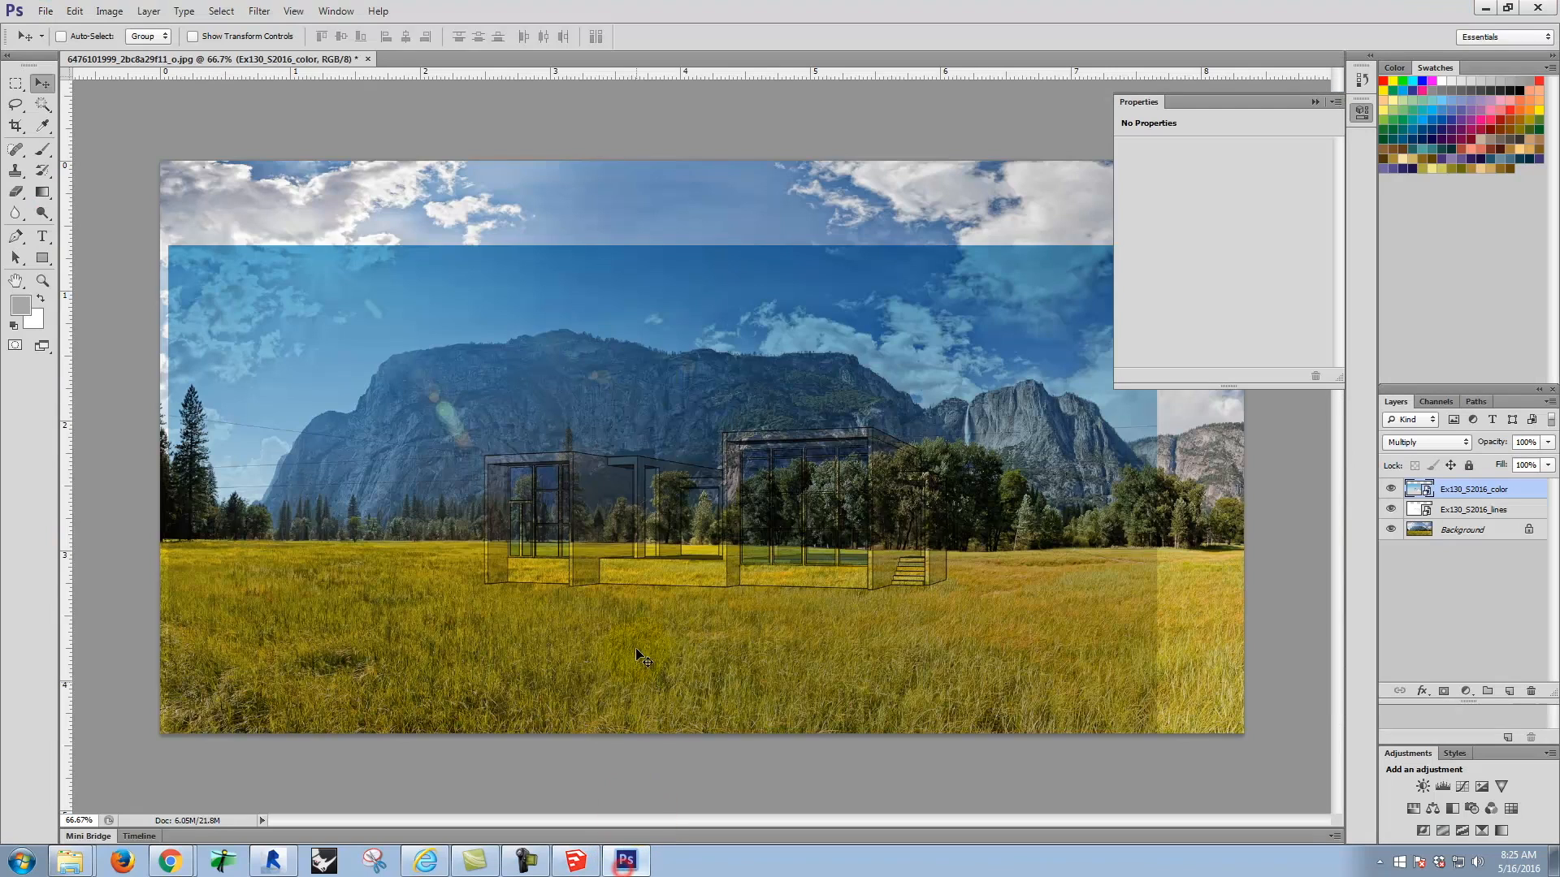
click(1314, 101)
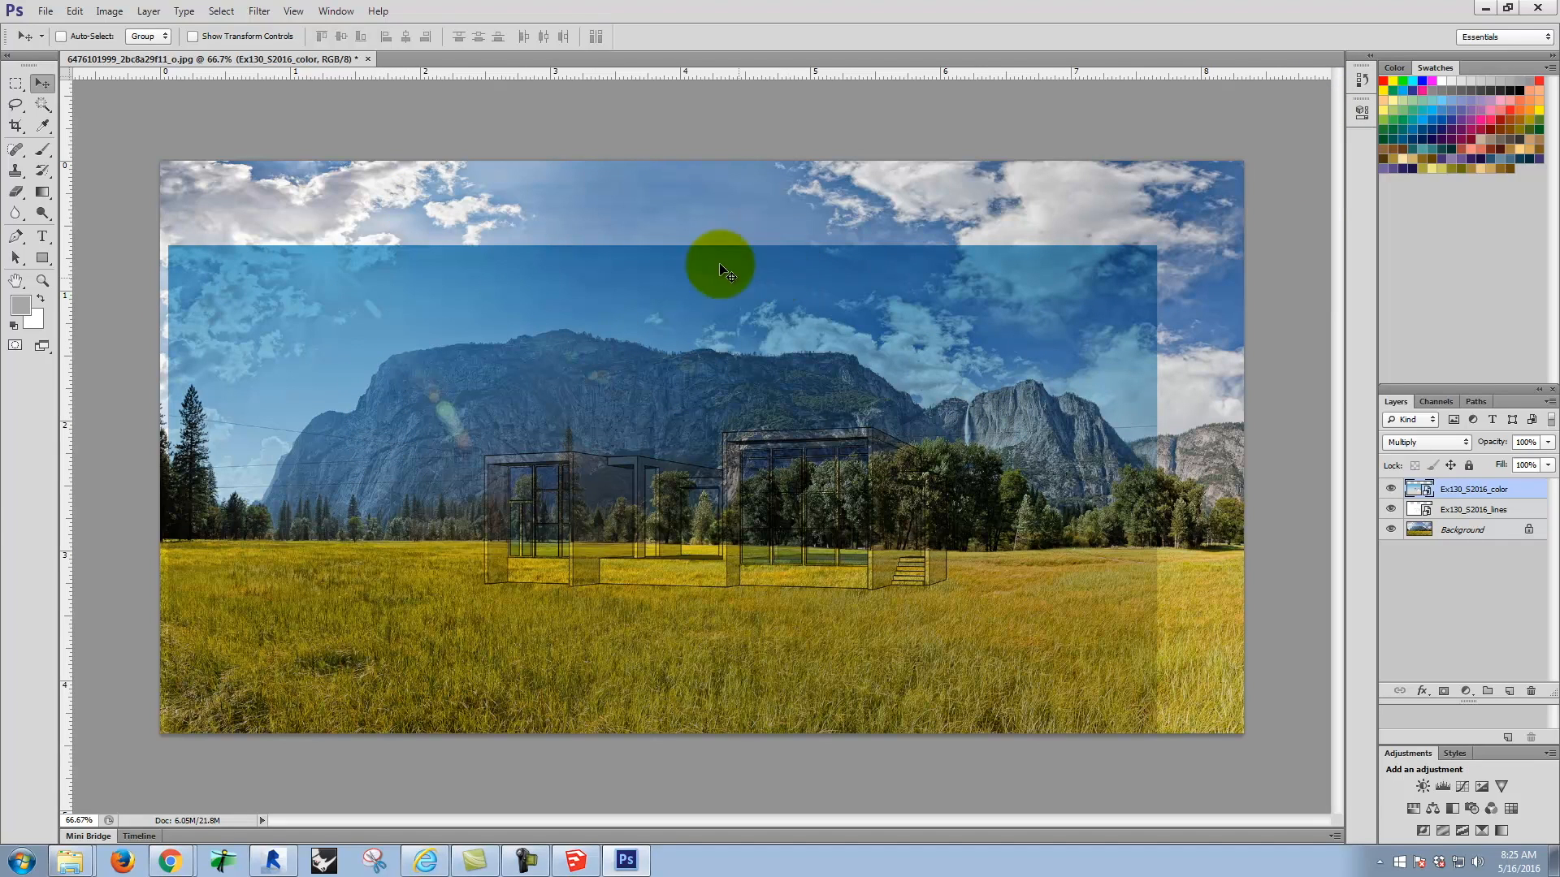
click(46, 11)
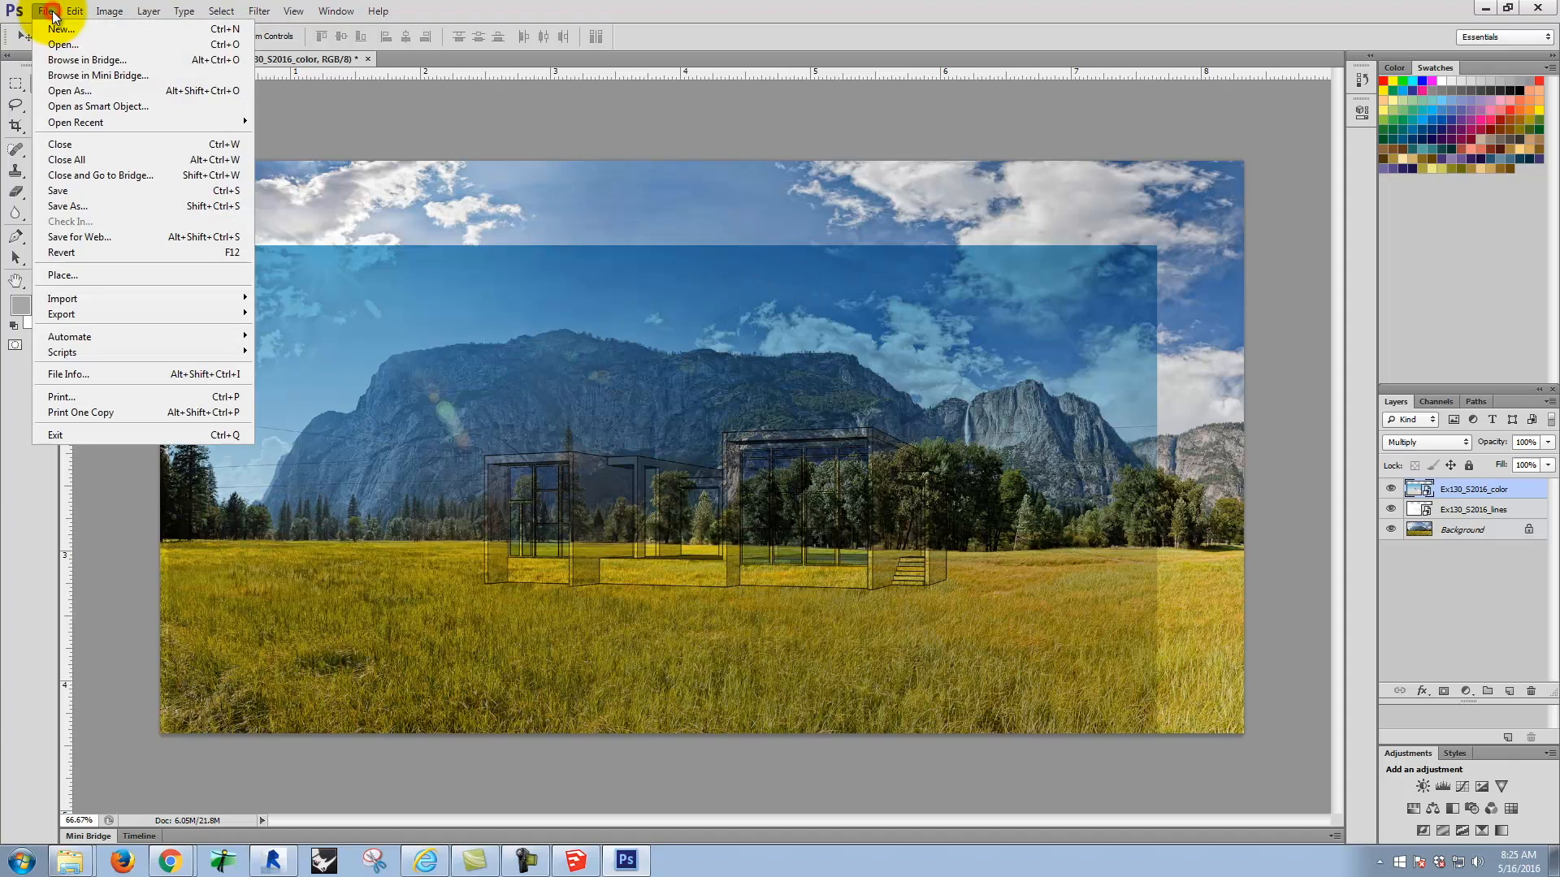
click(90, 266)
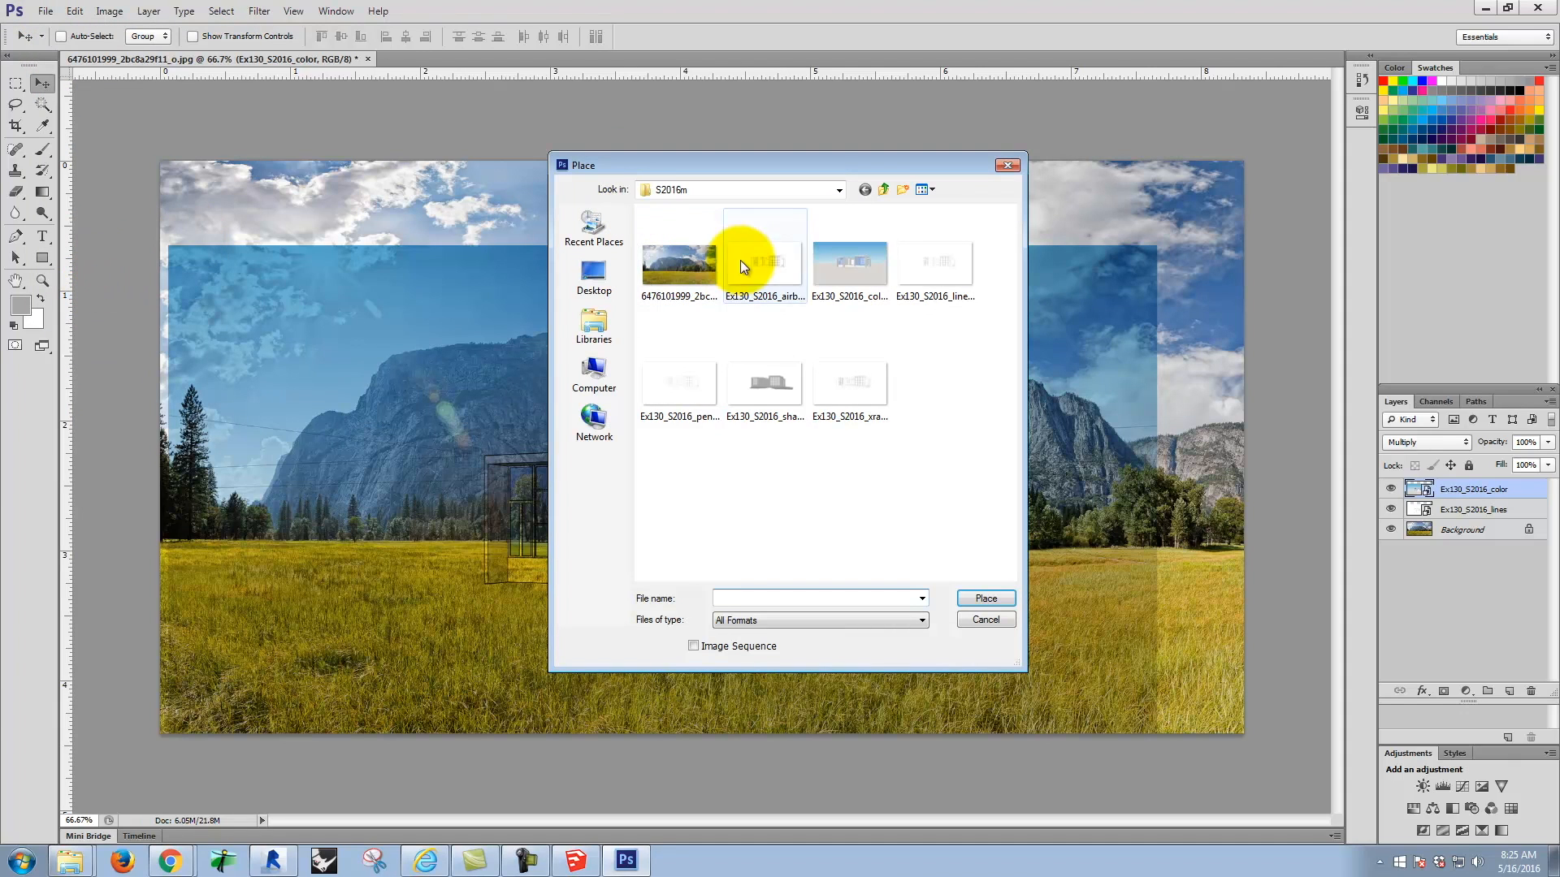
click(765, 382)
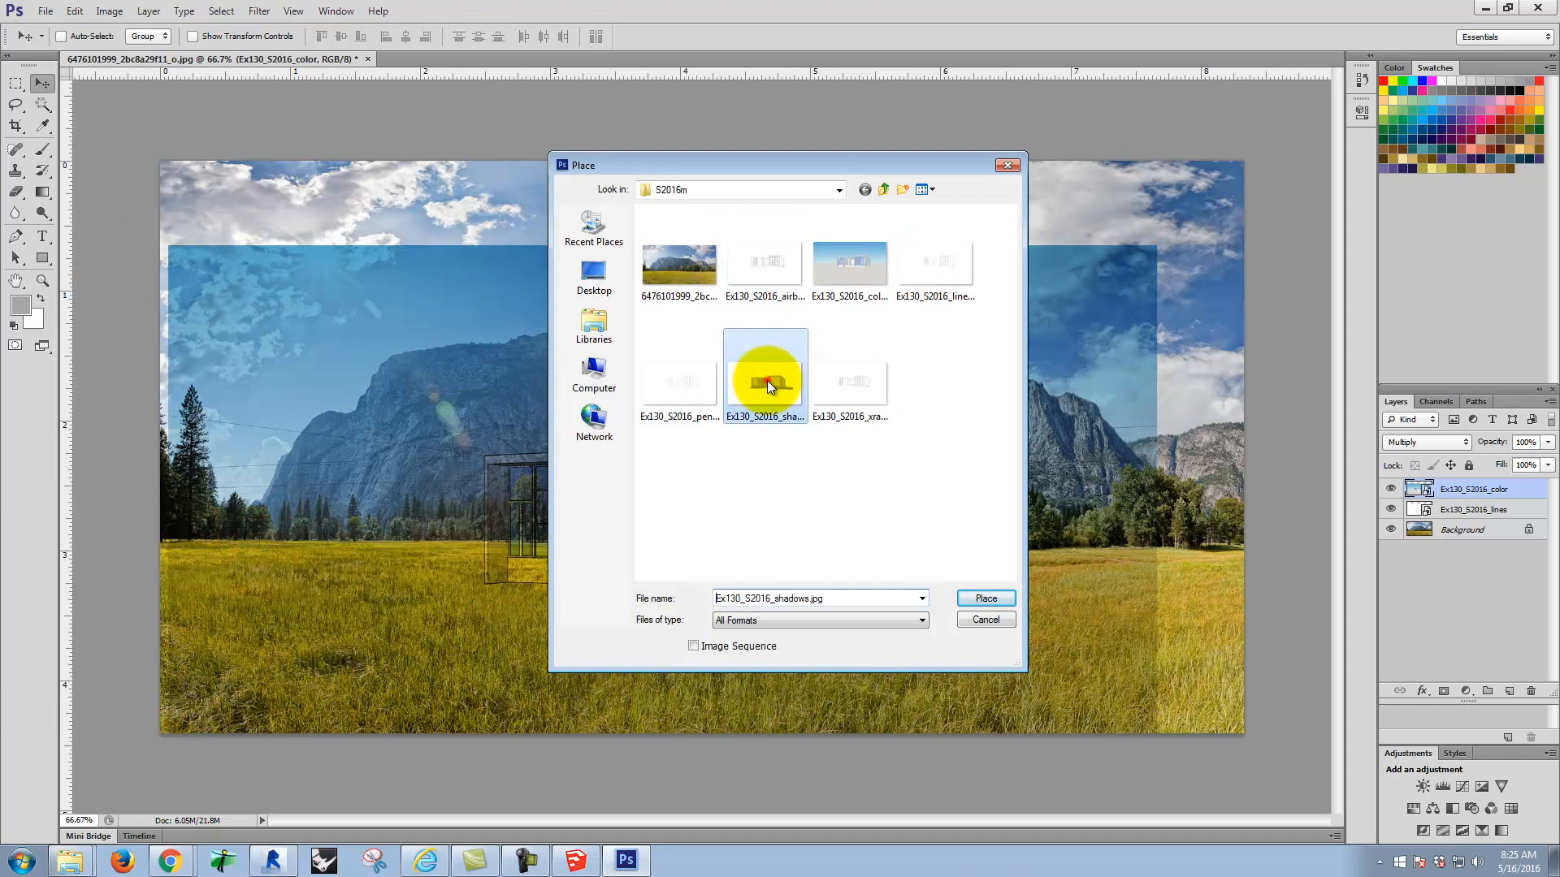
click(986, 598)
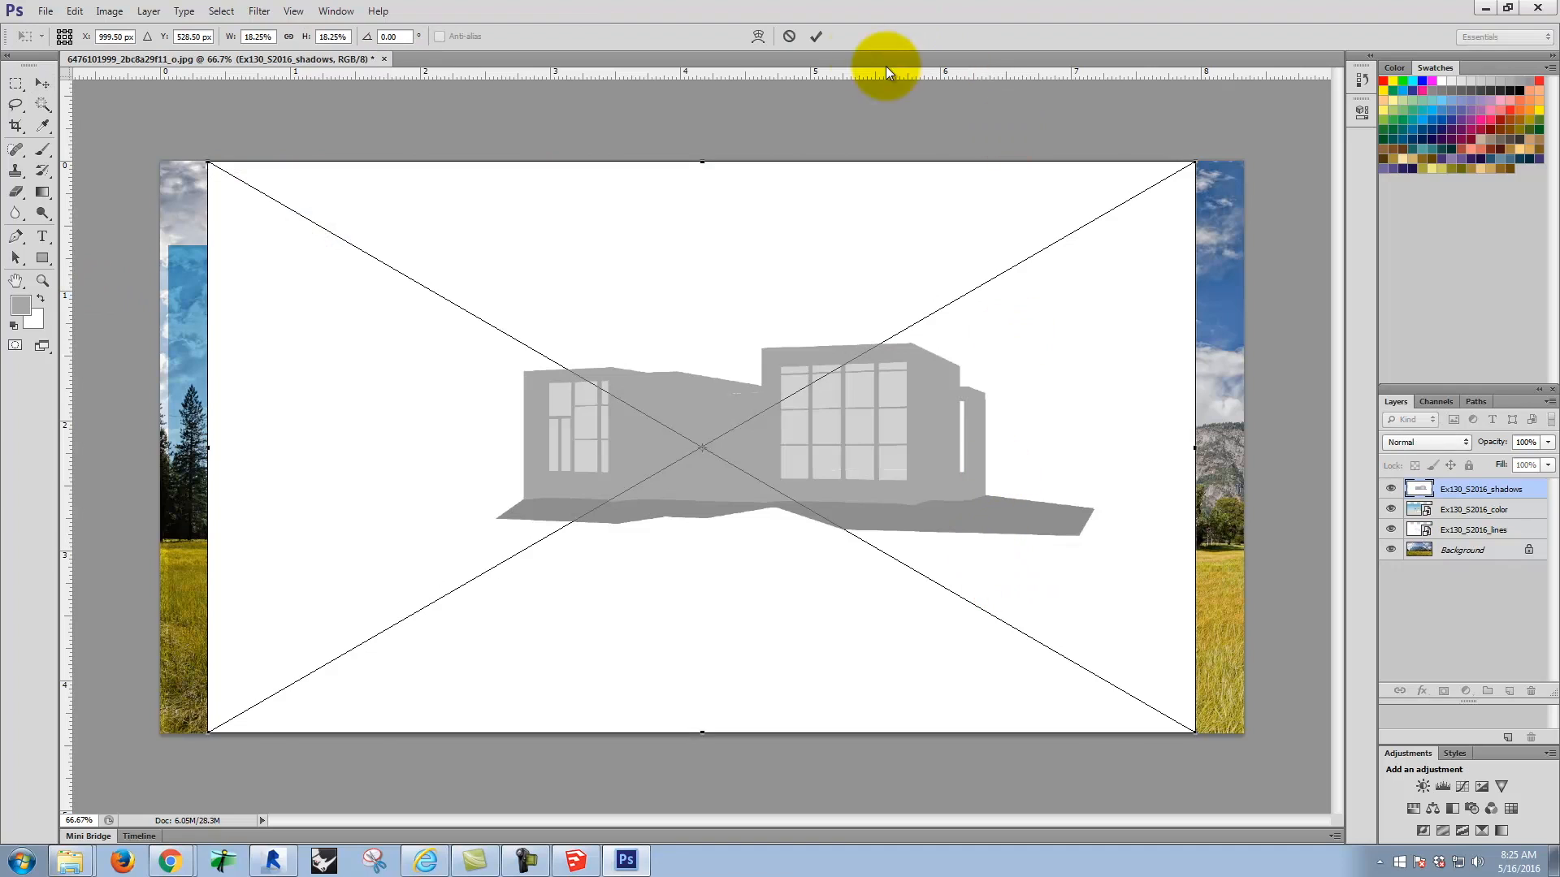
click(816, 37)
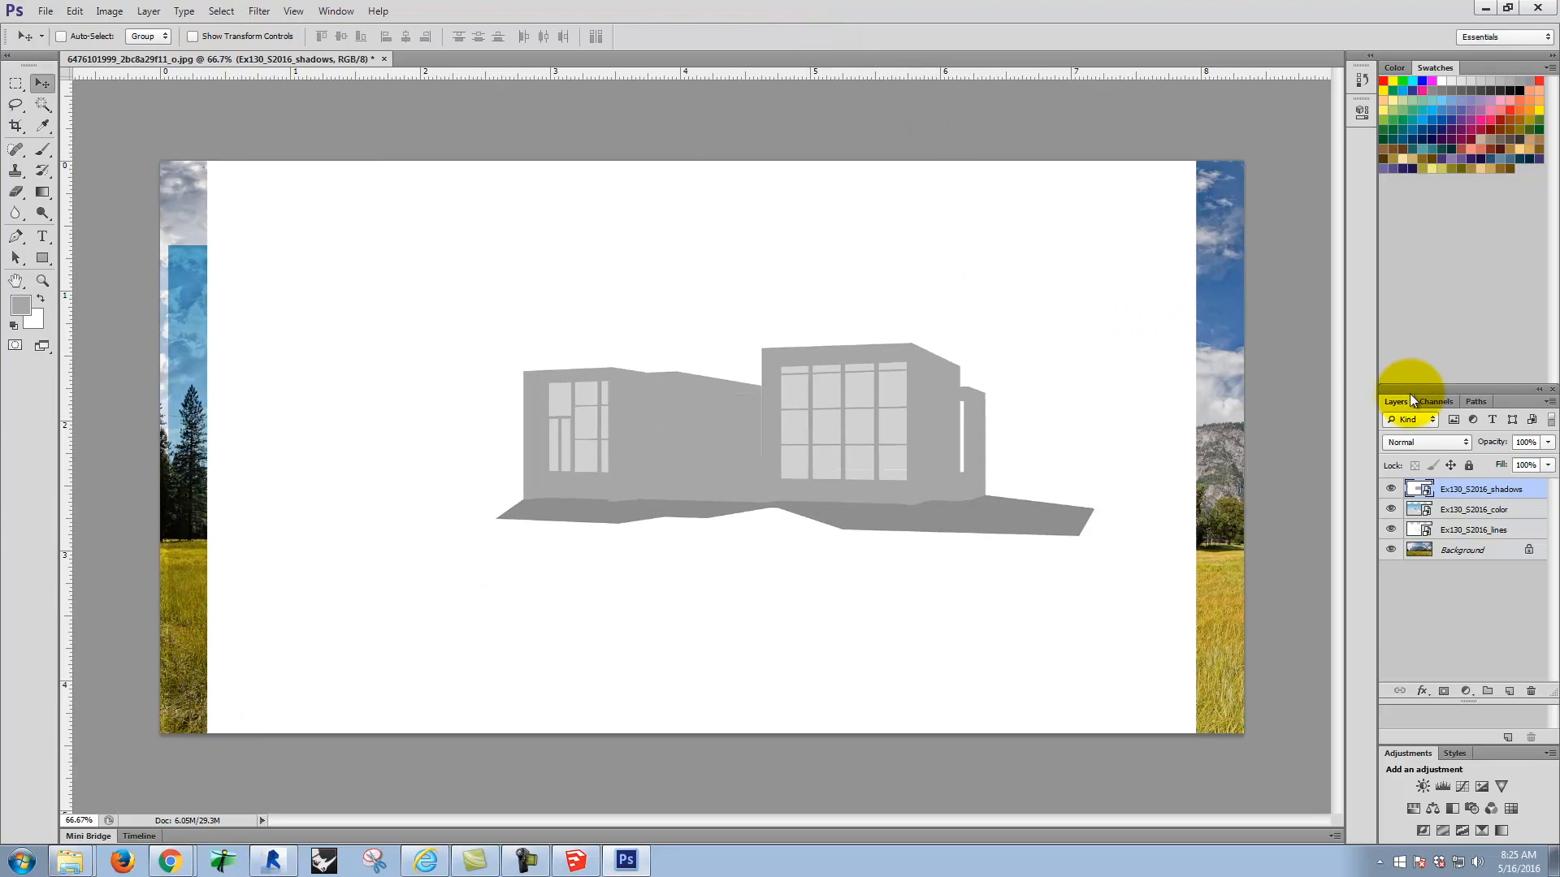
Step: Set the shadows layer to Multiply blending and align its house with the line and colour views on the meadow
click(1442, 441)
click(1399, 511)
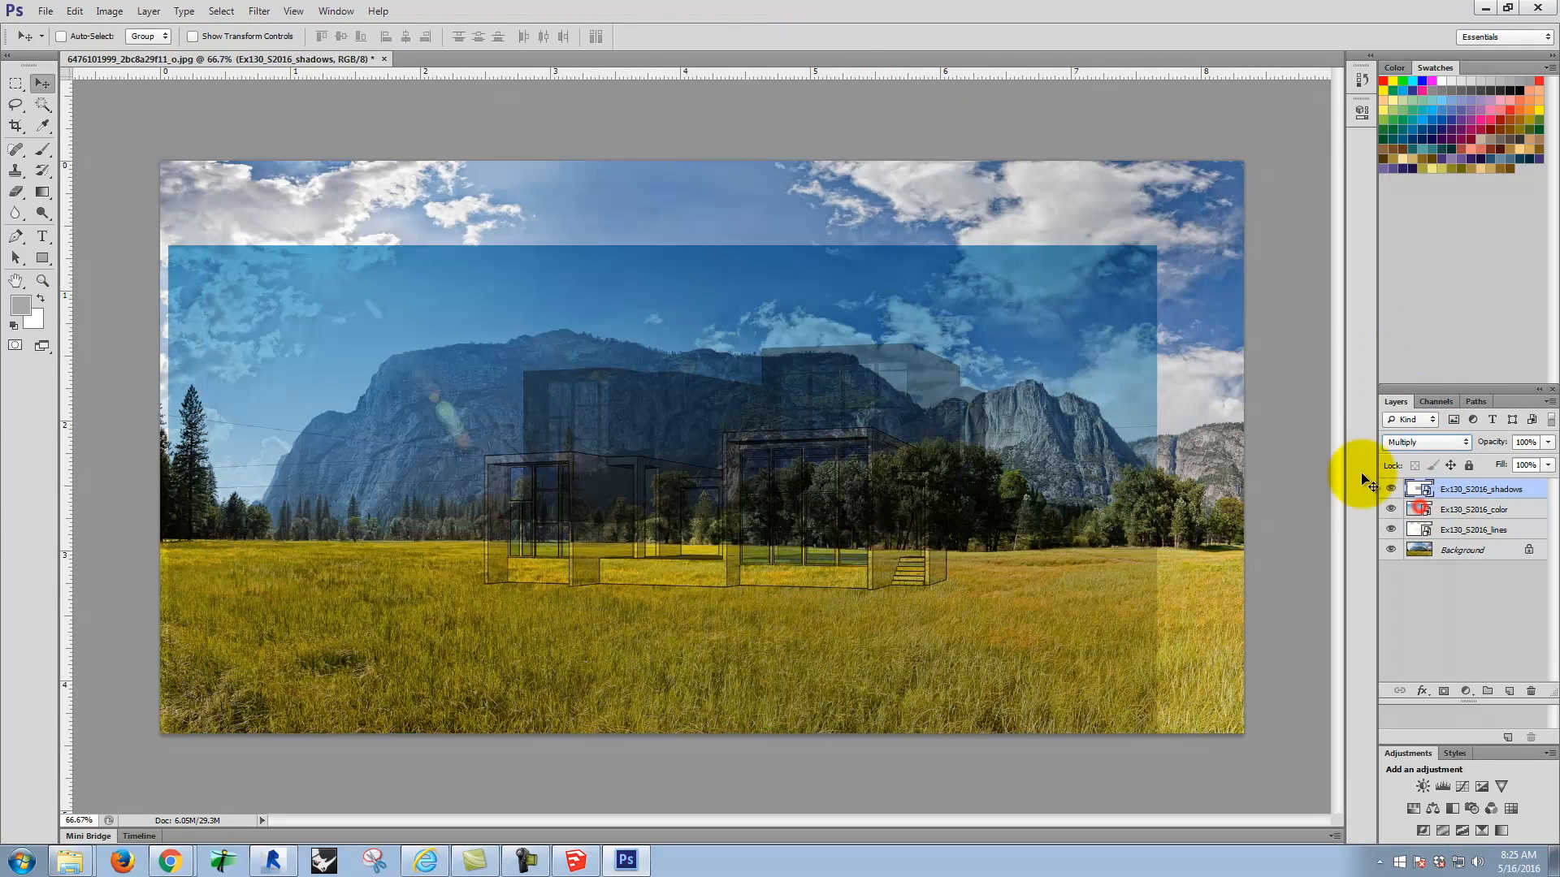
drag(741, 324, 704, 406)
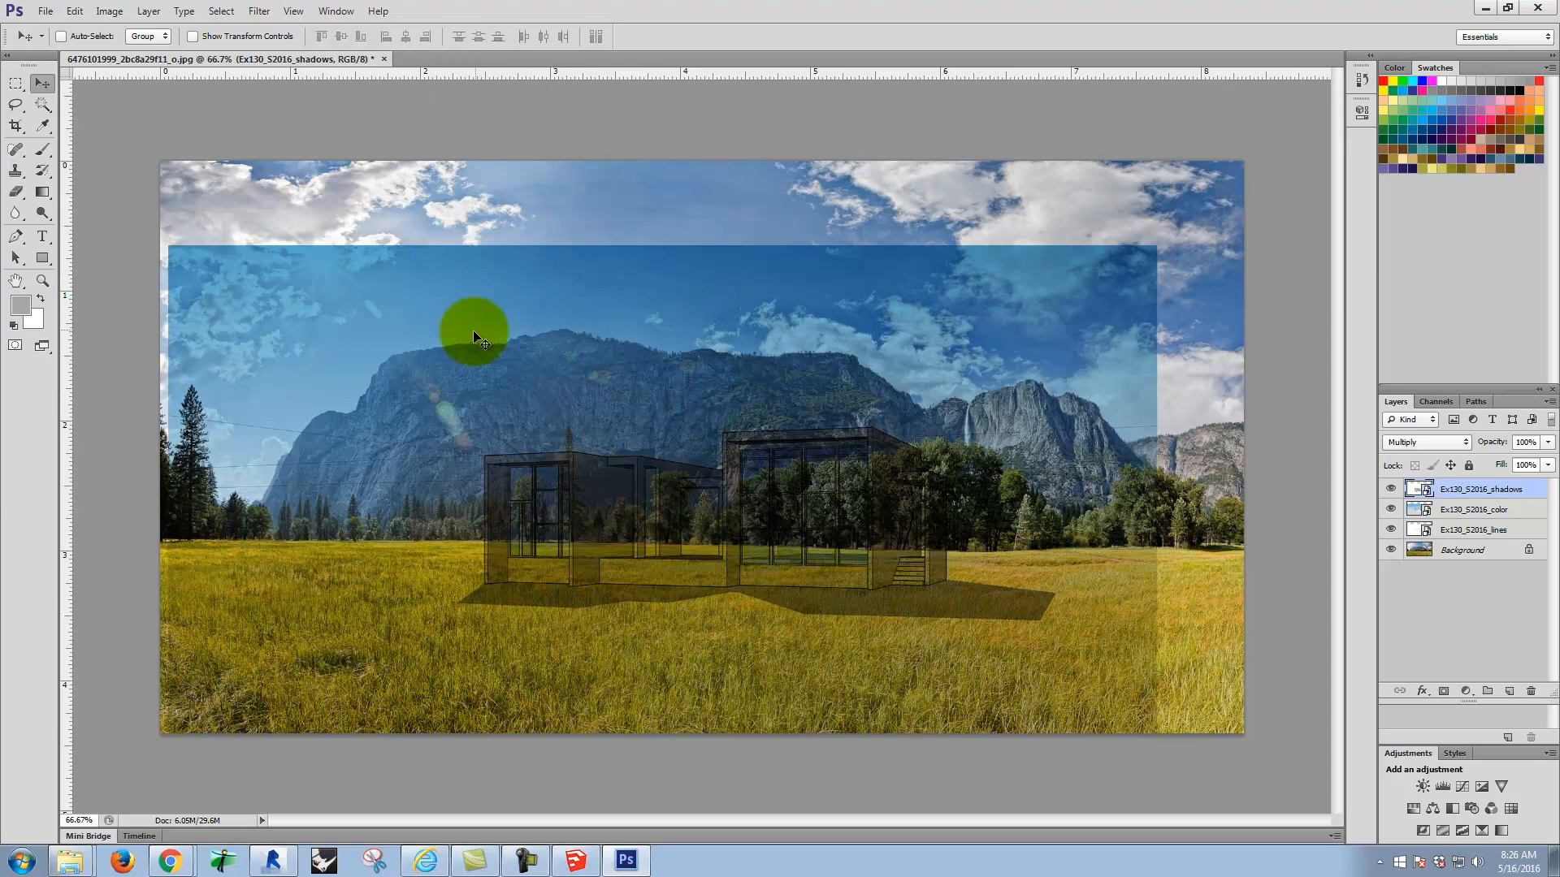
Step: Place Ex130_S2016_airbrush.jpg as a new layer with Multiply blending, aligned over the existing house views
click(45, 12)
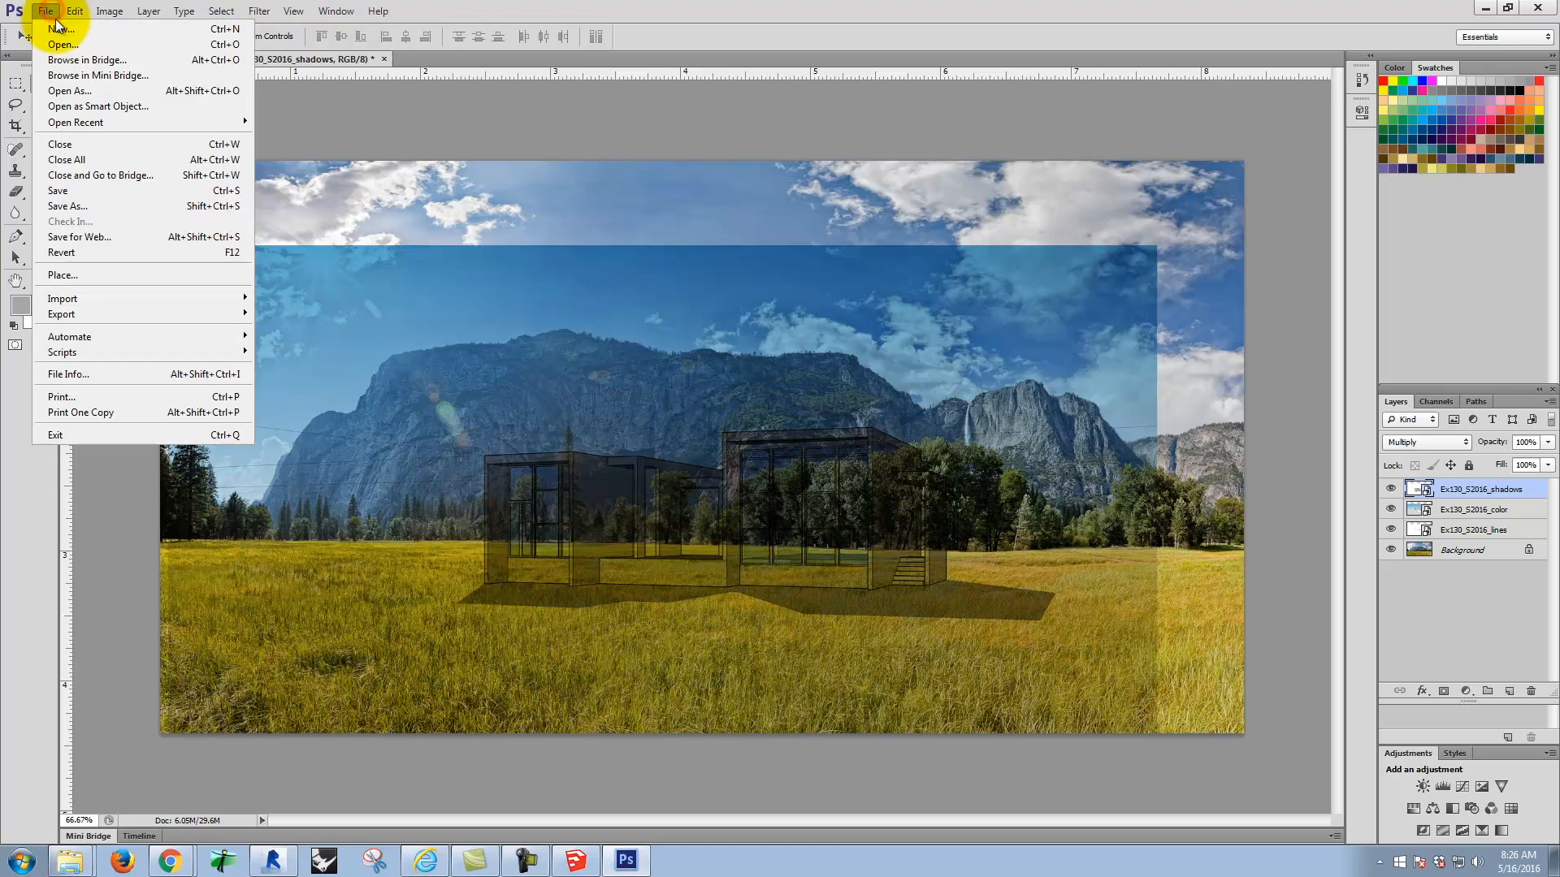
click(90, 275)
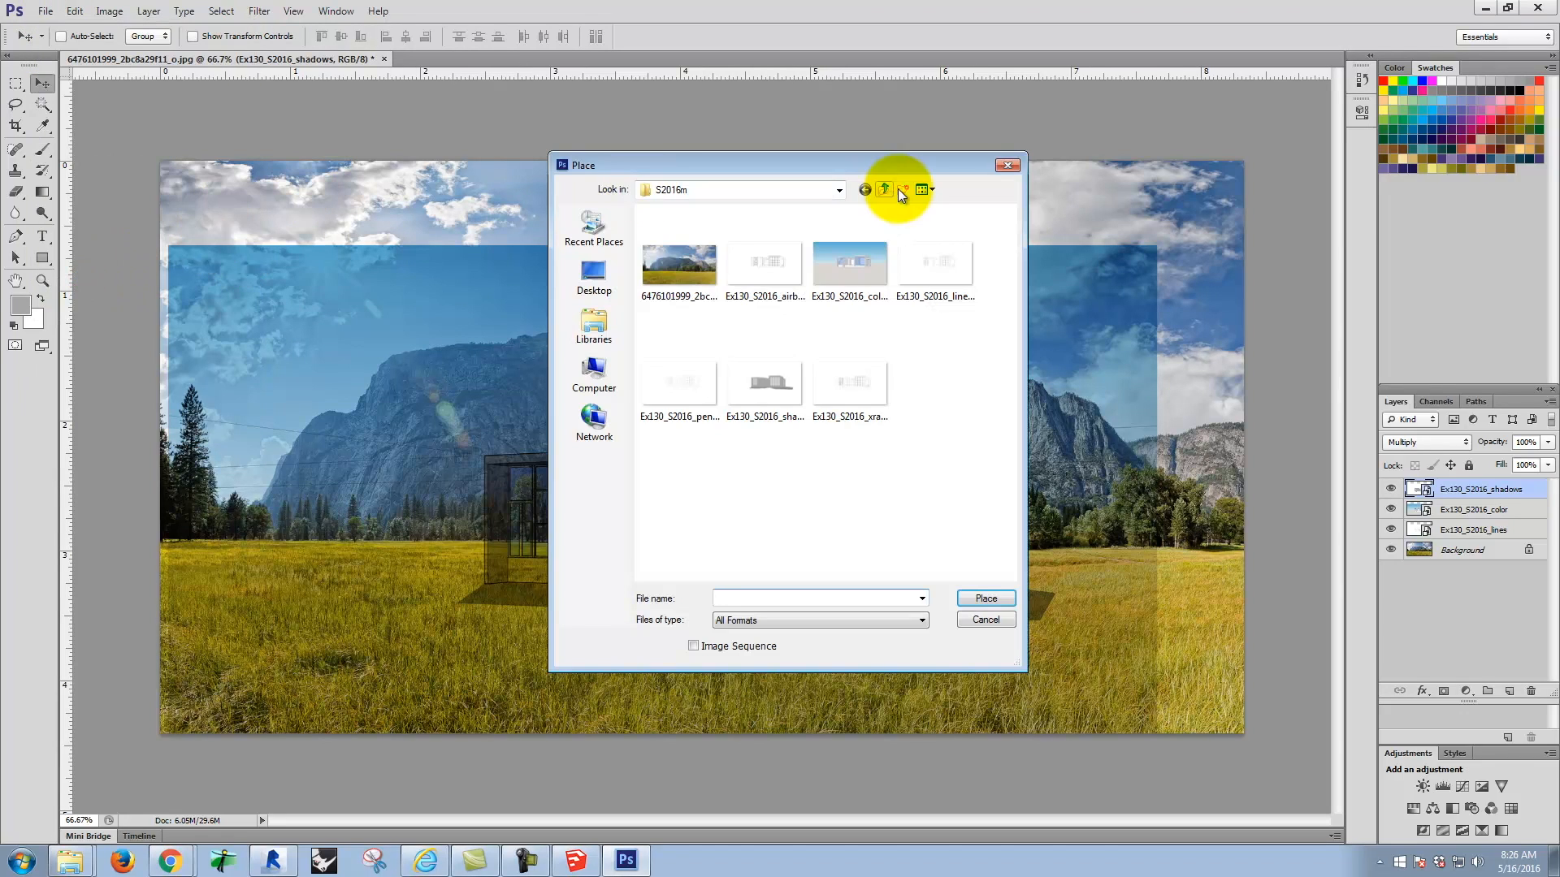
click(766, 262)
click(985, 598)
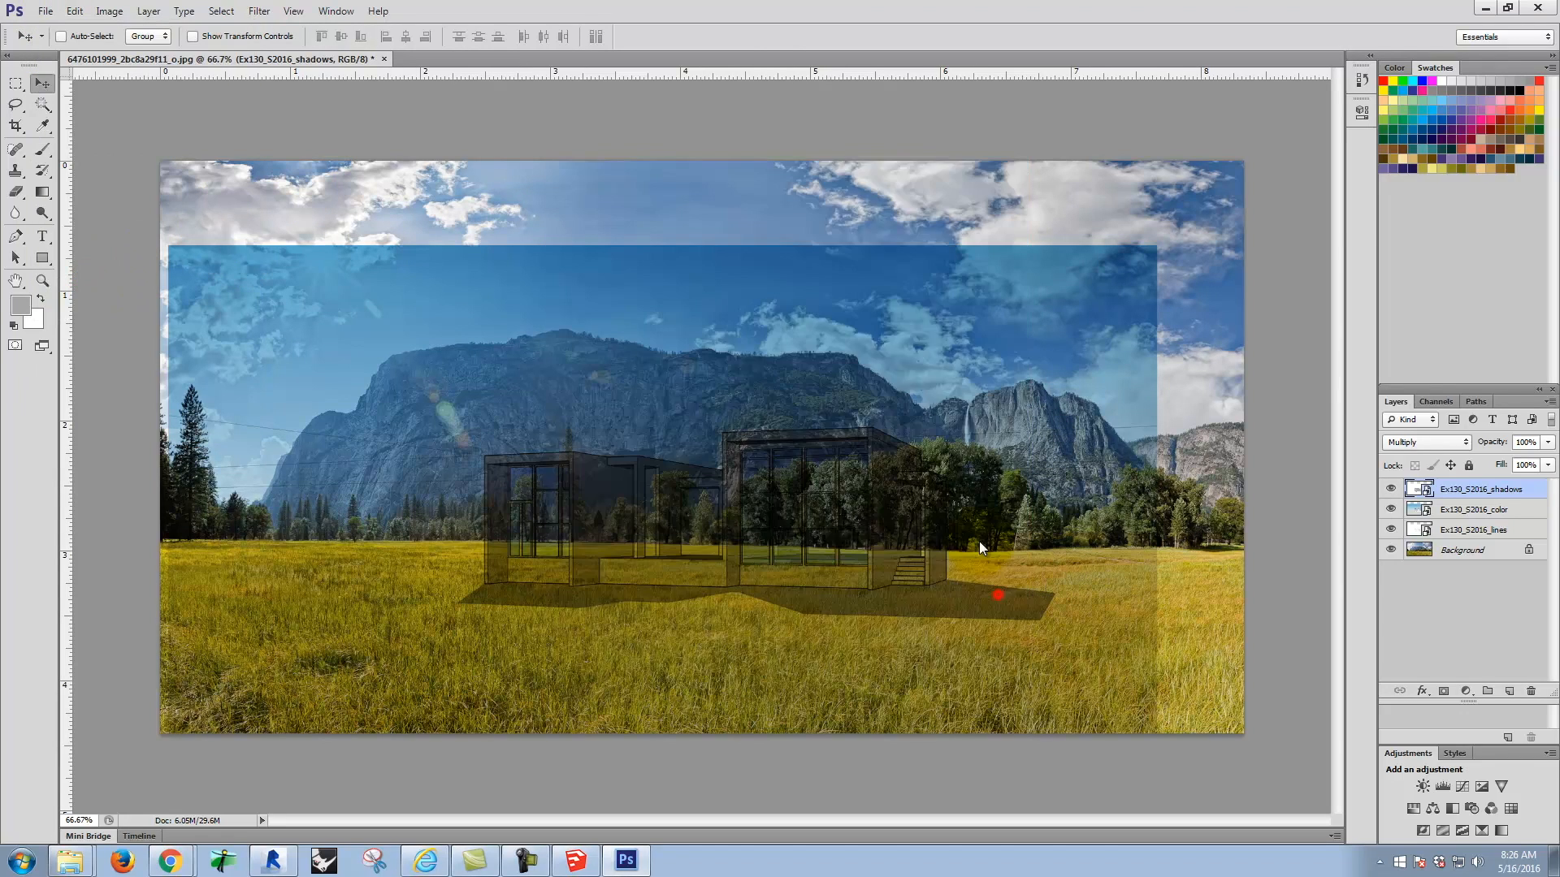
click(1430, 442)
click(1413, 500)
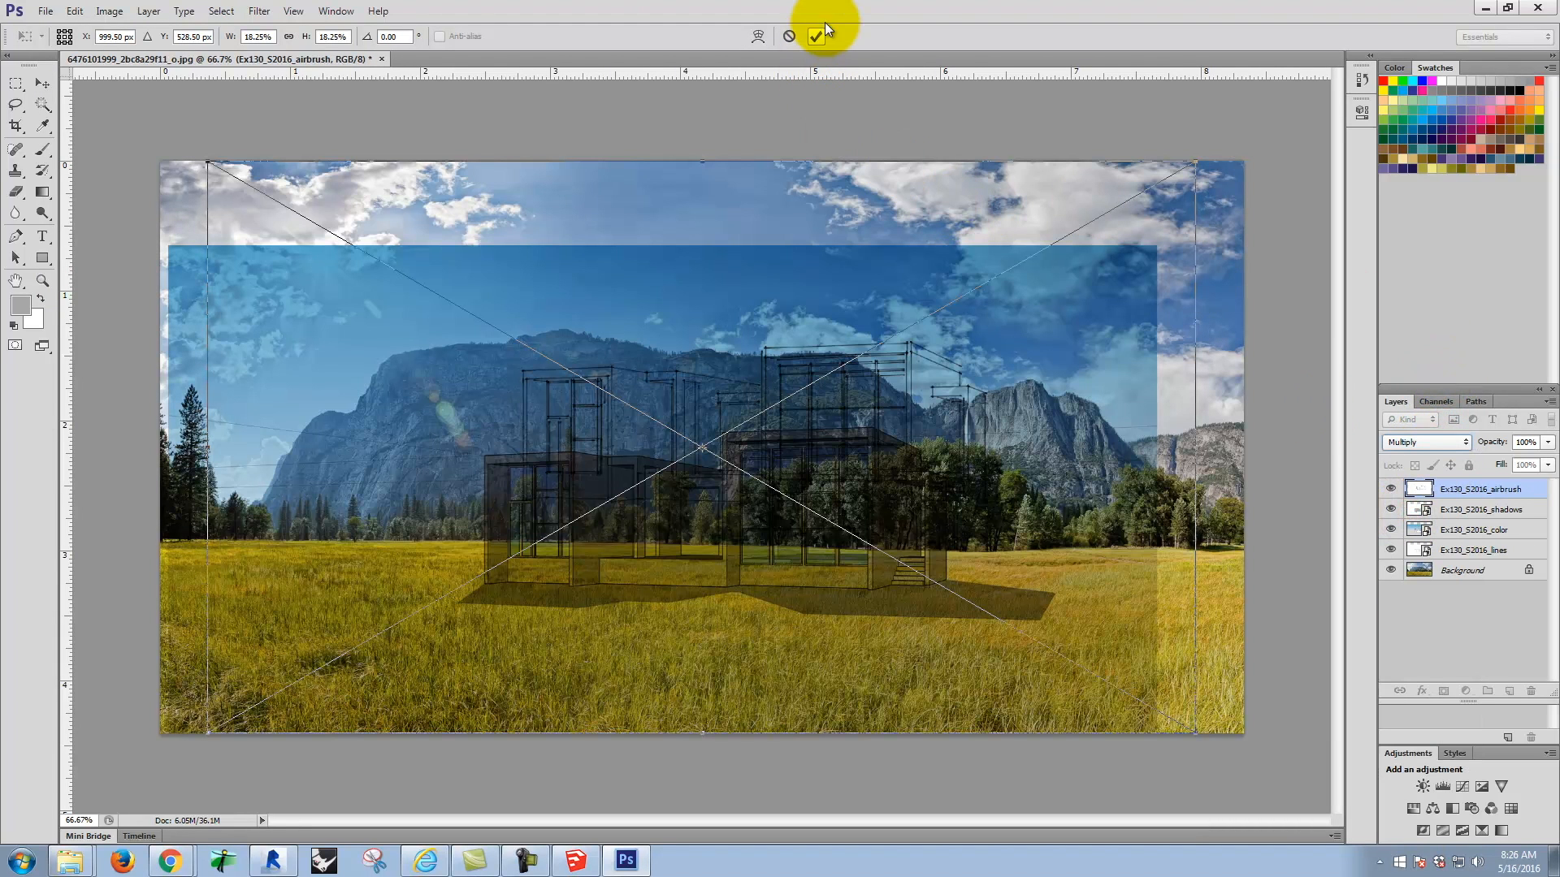
drag(800, 219, 762, 304)
click(815, 37)
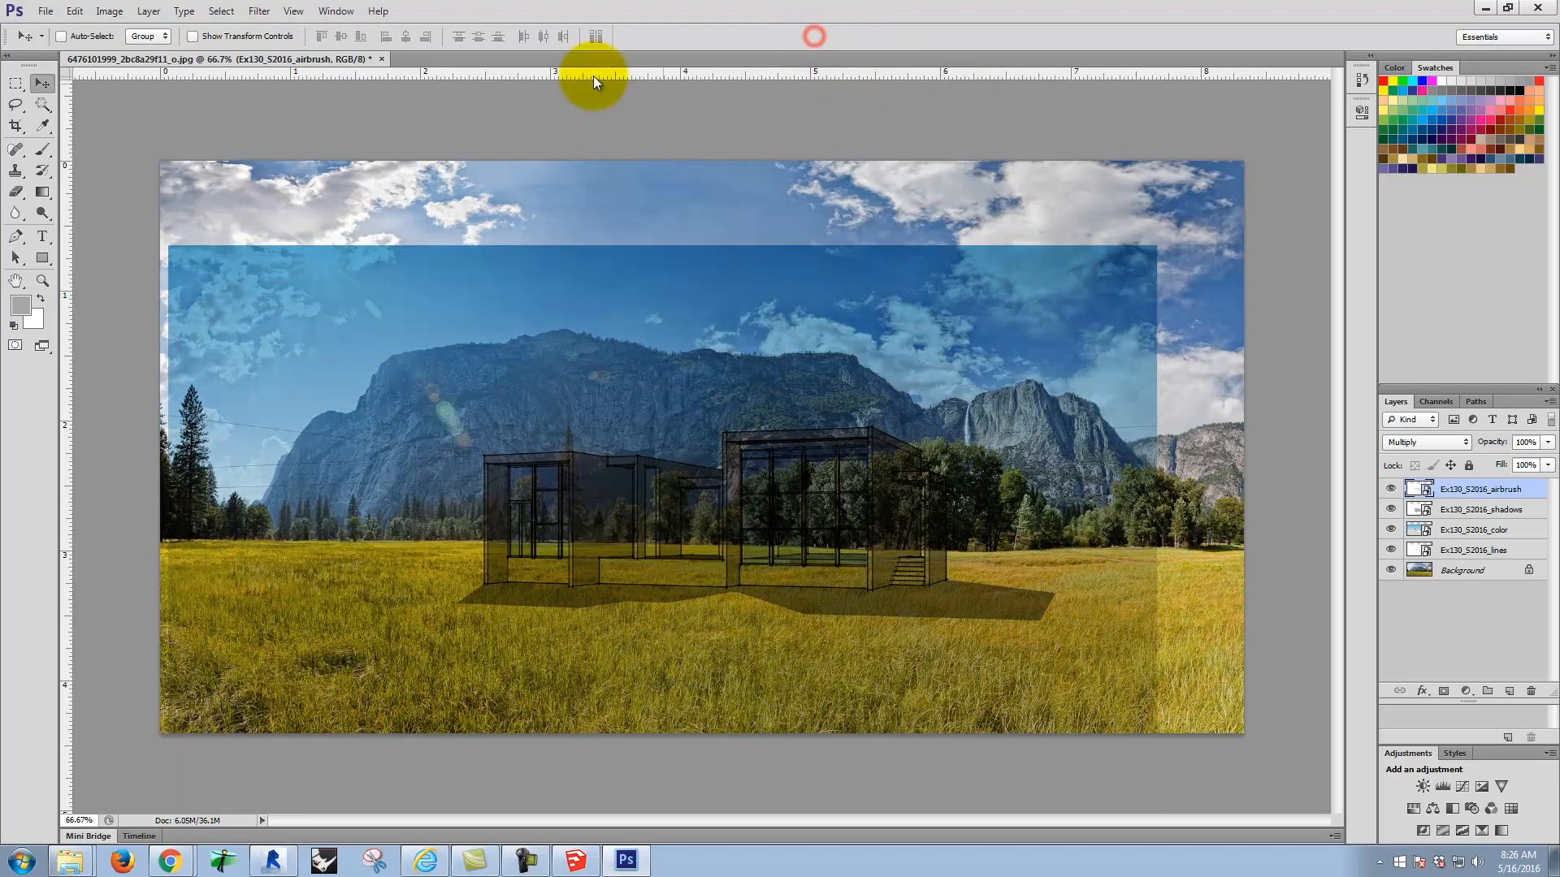
Step: Place the X-ray view image from the S2016m folder as a Multiply layer, aligned over the house at about X 927.5 px, Y 684.5 px
click(46, 12)
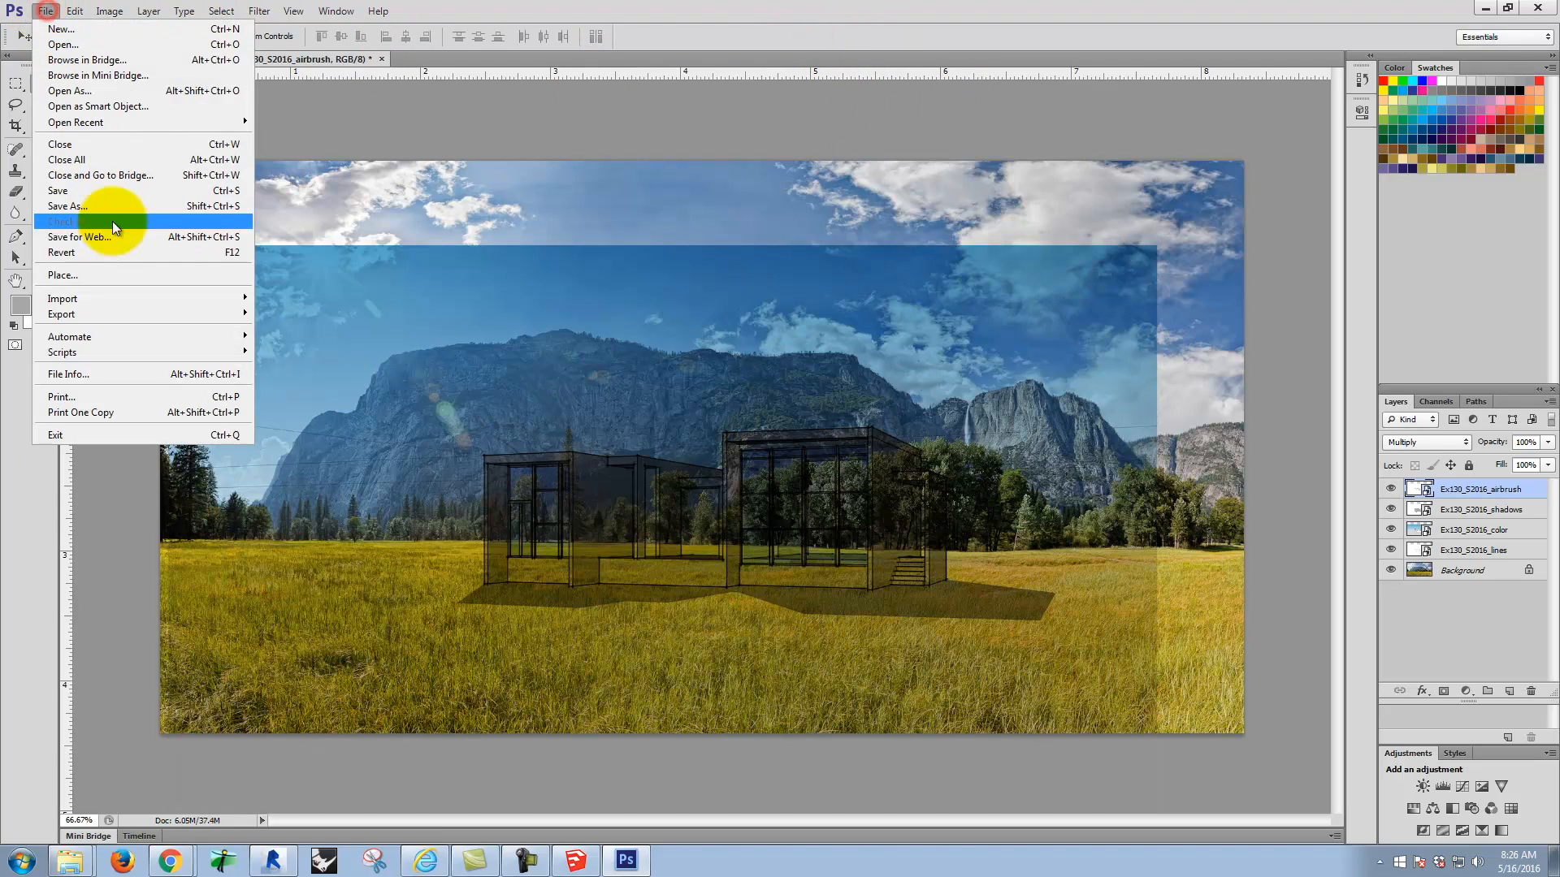
click(114, 270)
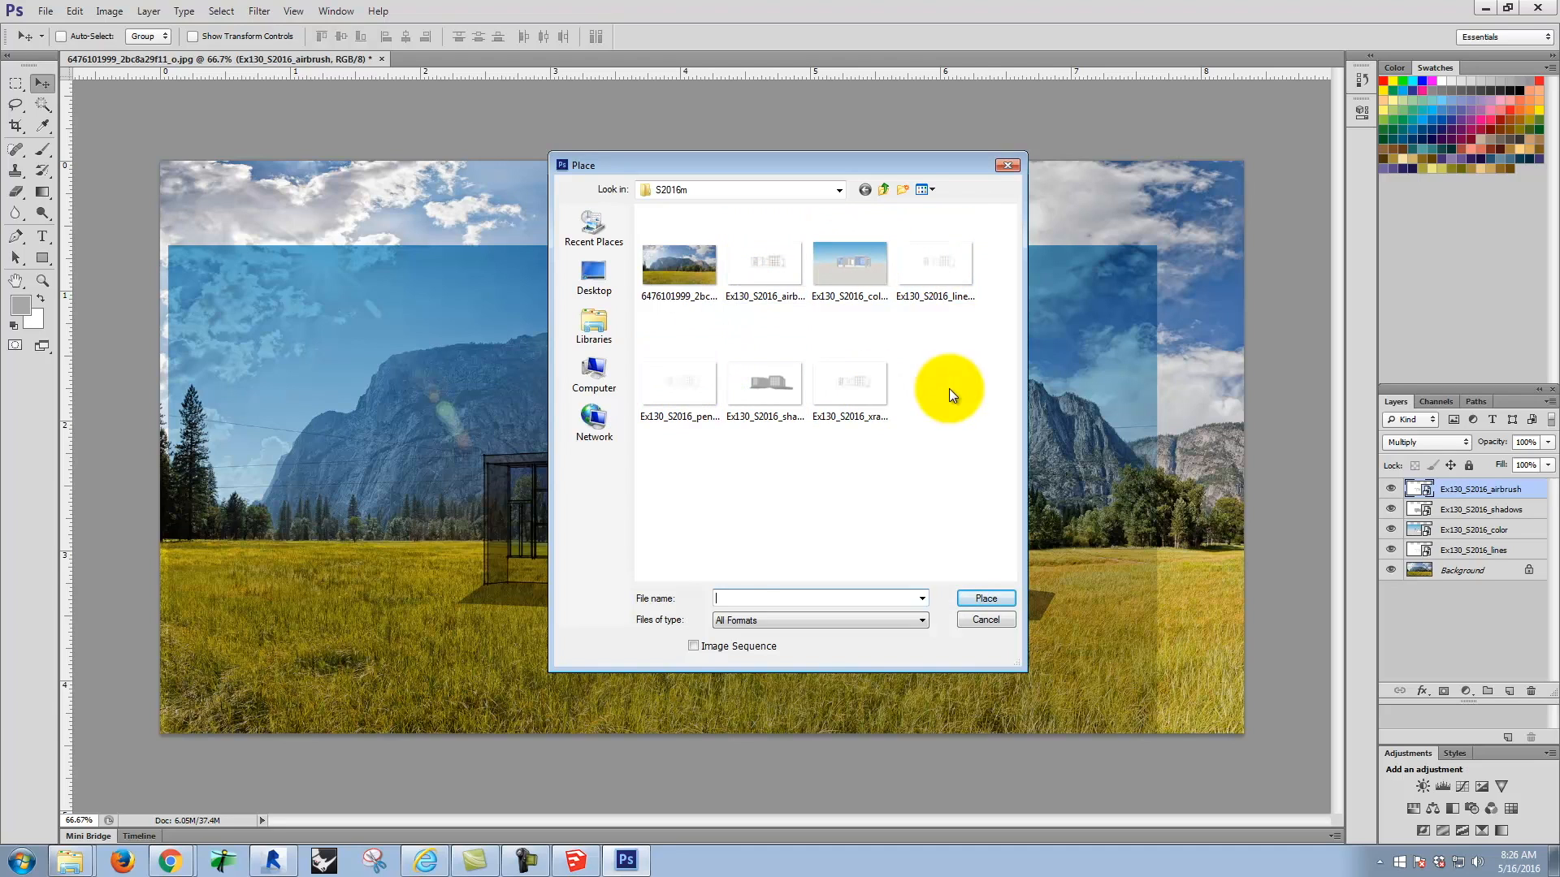
click(851, 388)
click(986, 598)
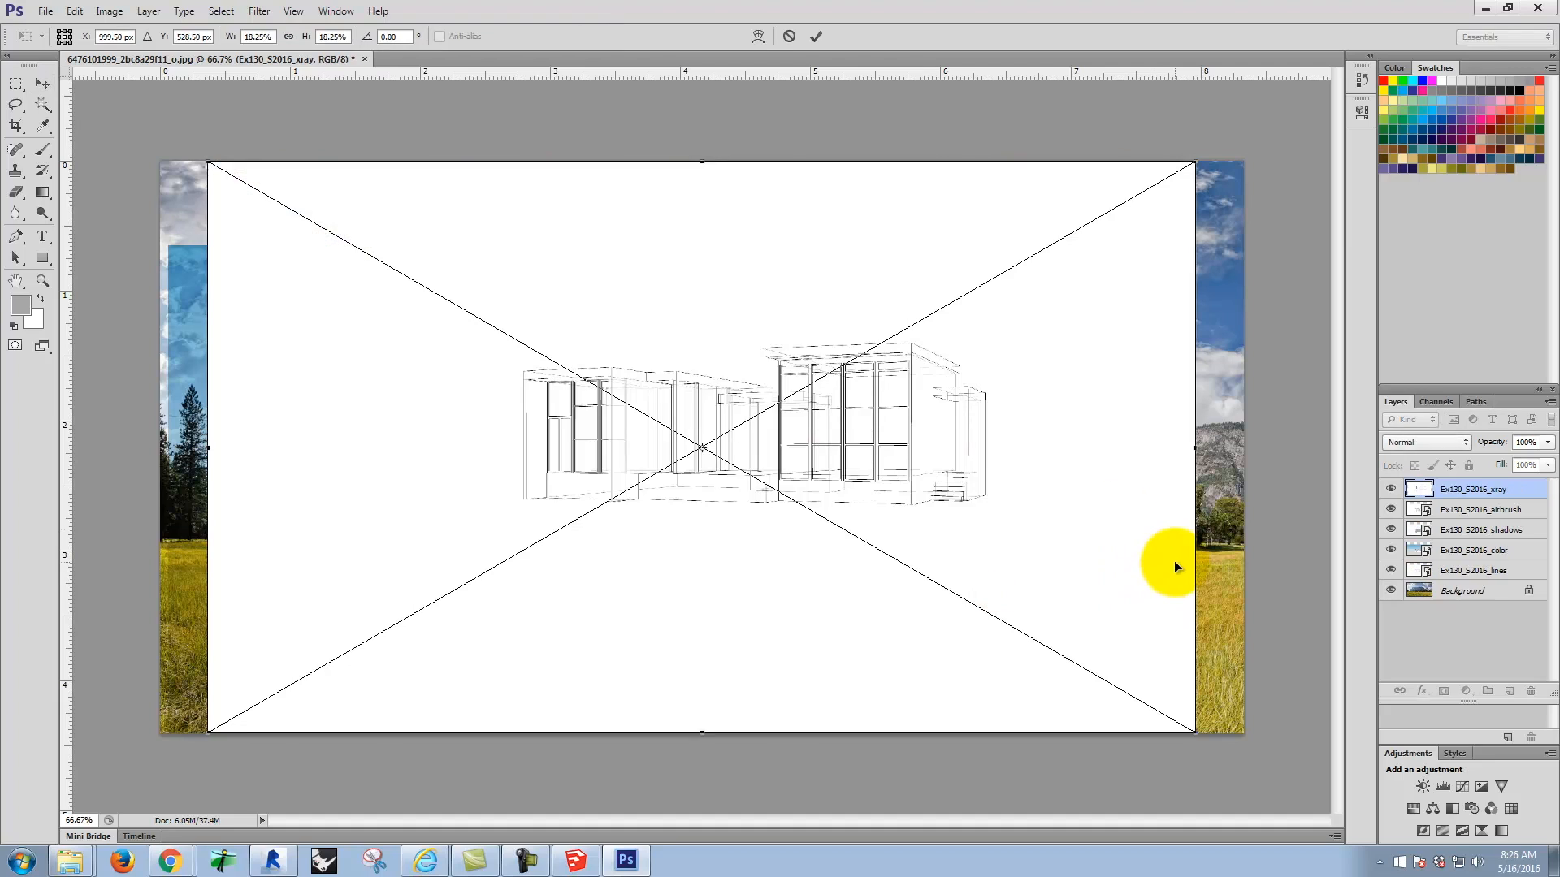
click(1426, 442)
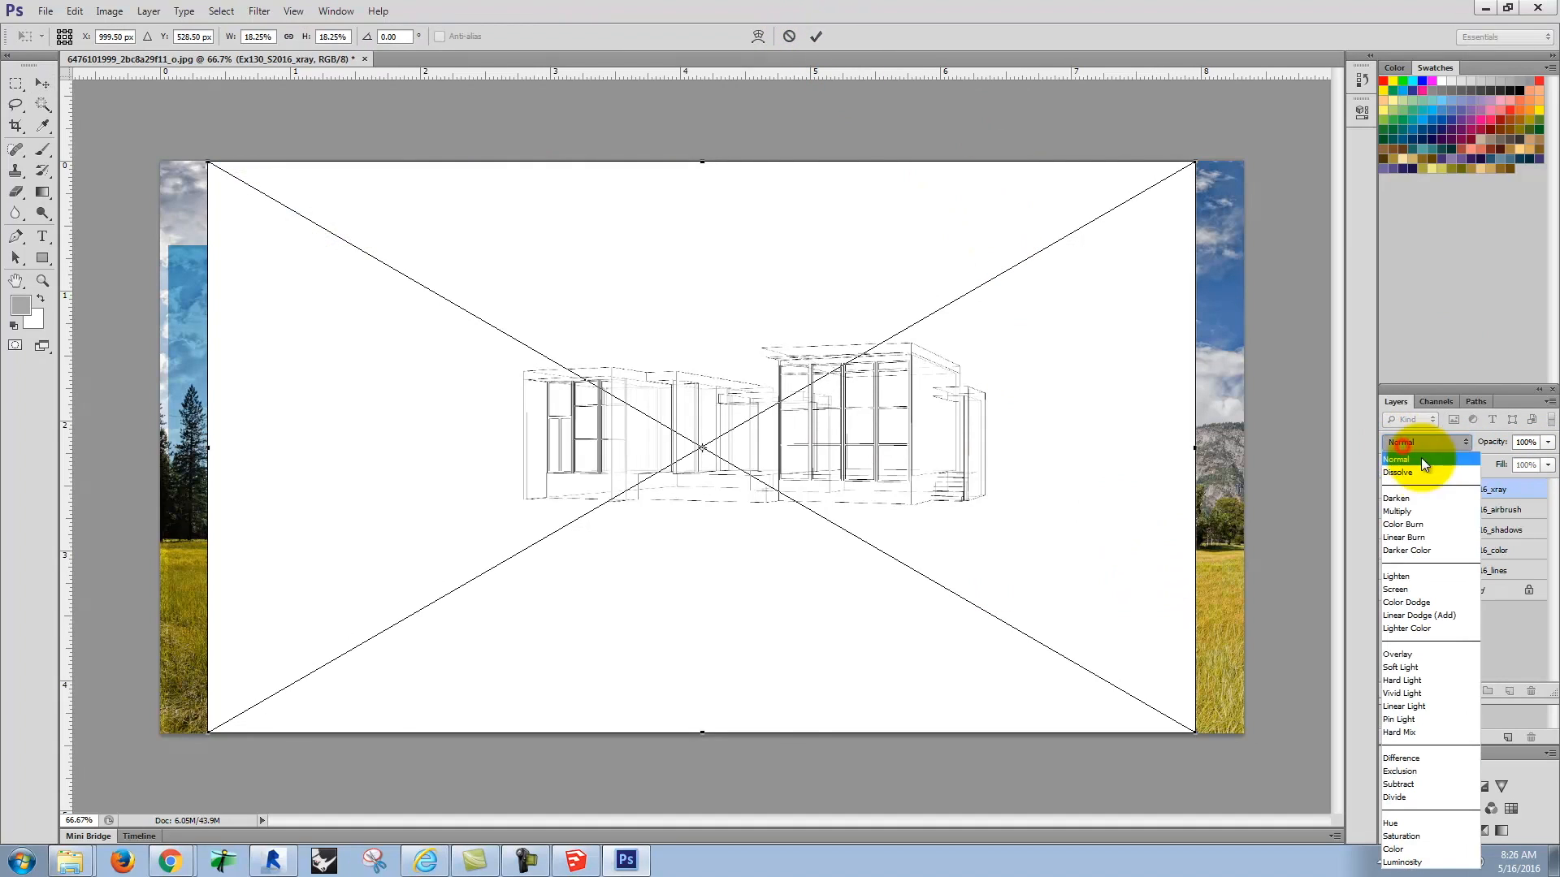
click(1417, 520)
drag(947, 320, 900, 410)
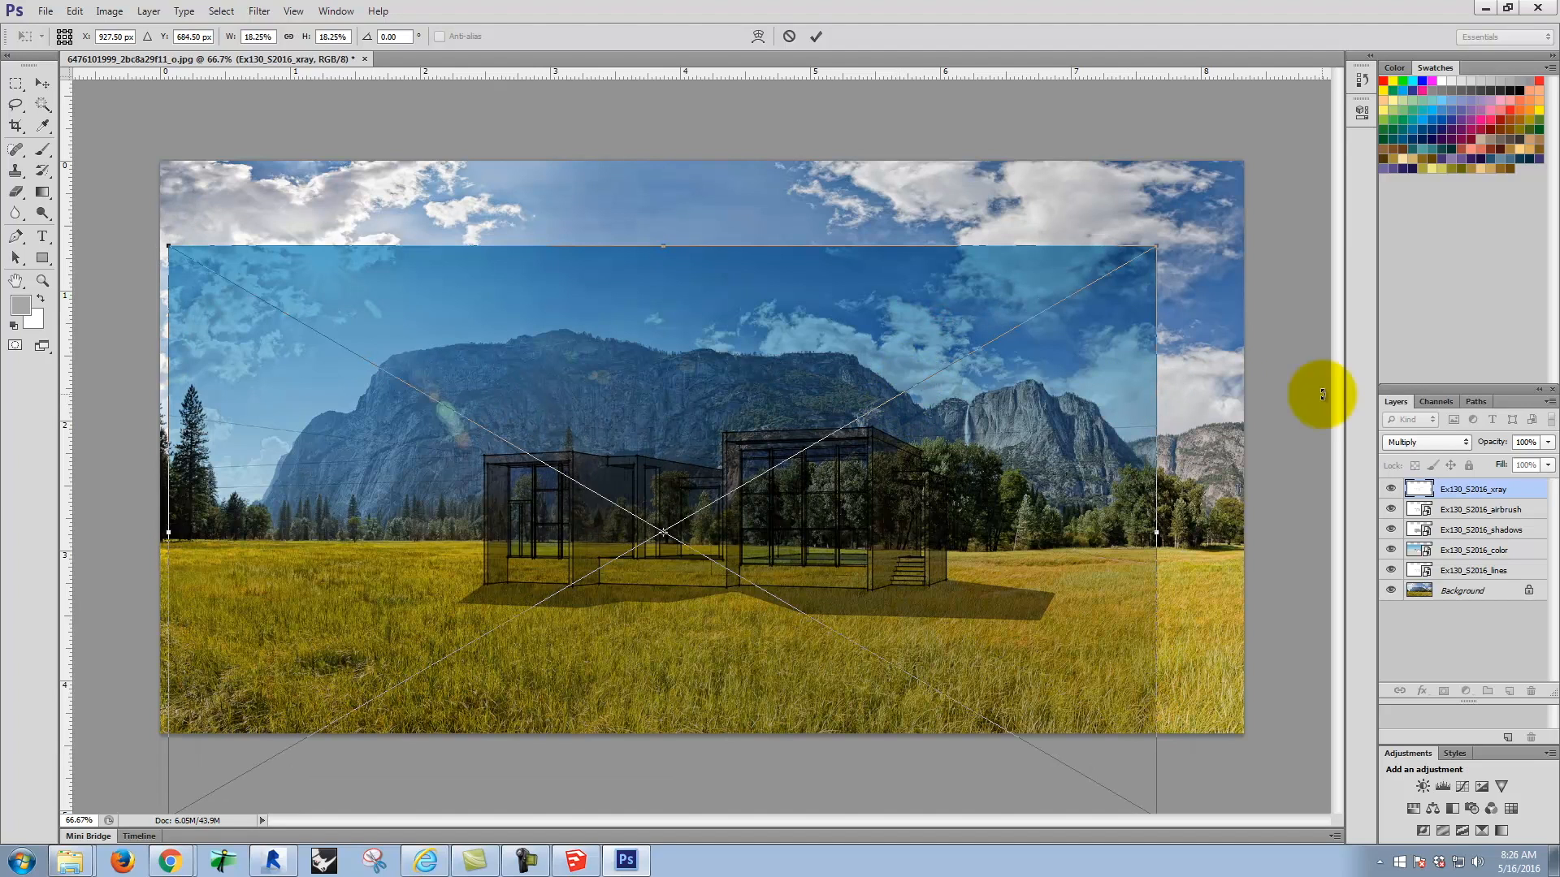
click(816, 36)
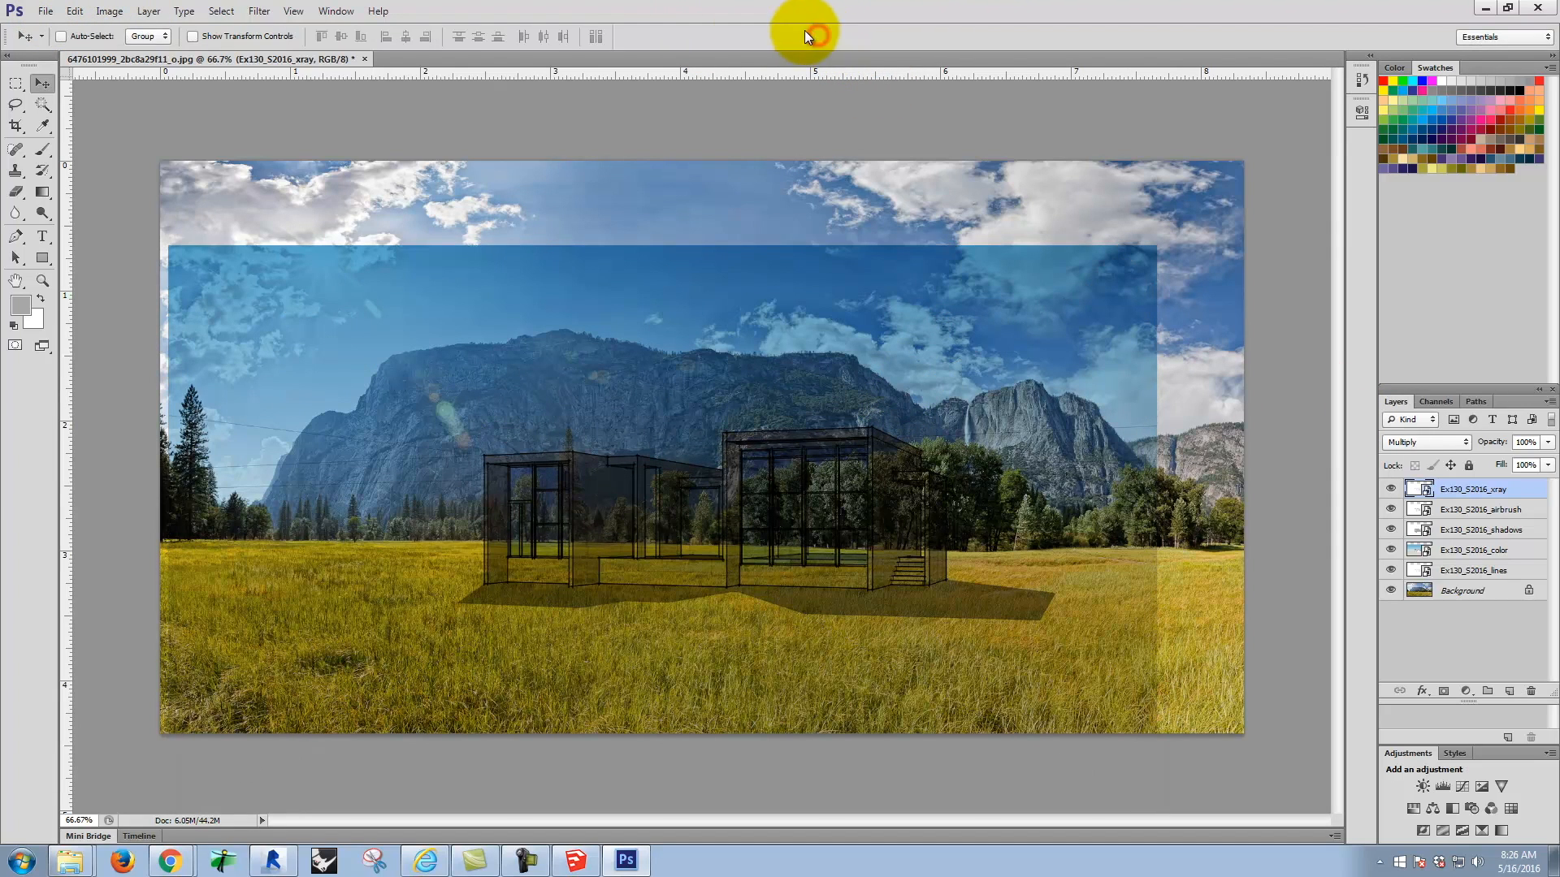
Step: Place Ex130_S2016_pengray.jpg as a Multiply layer, aligned over the house at about X 927.5 px, Y 684.5 px
click(46, 12)
click(105, 271)
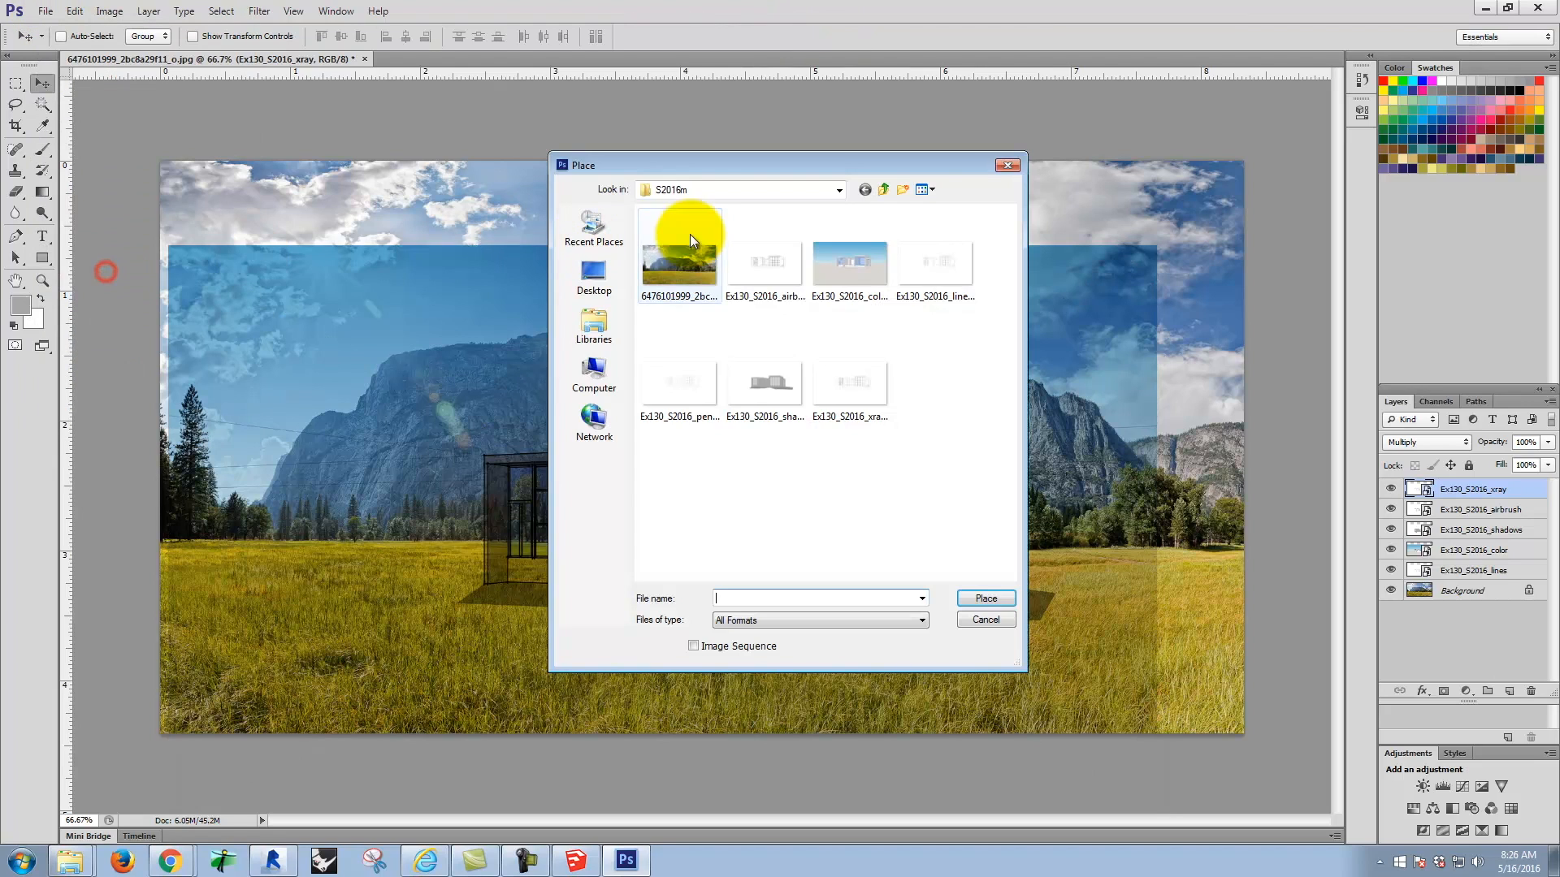
click(686, 389)
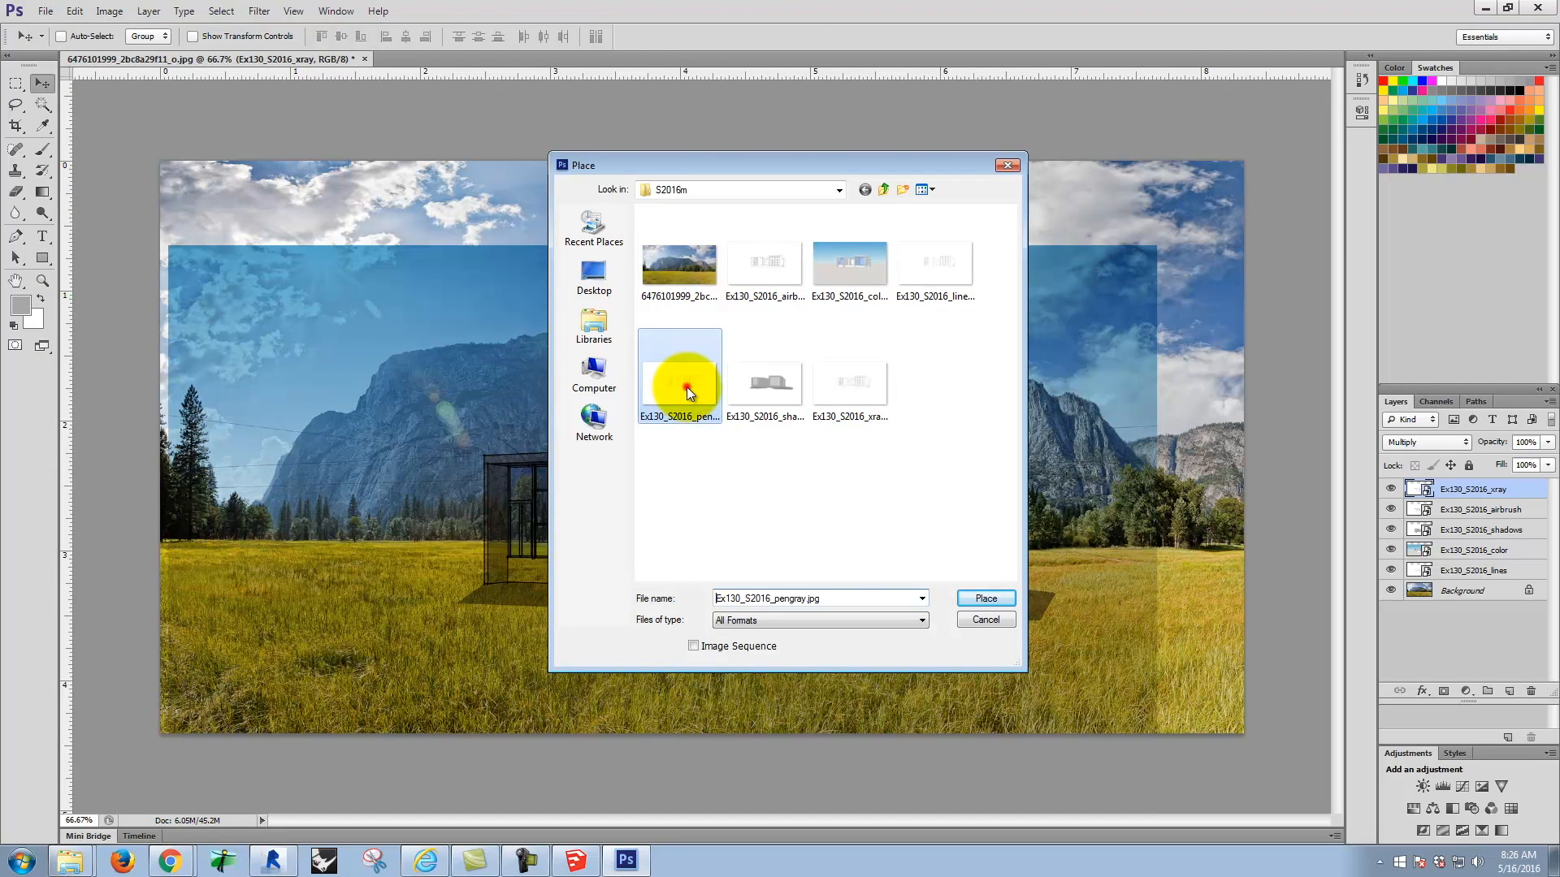
click(985, 597)
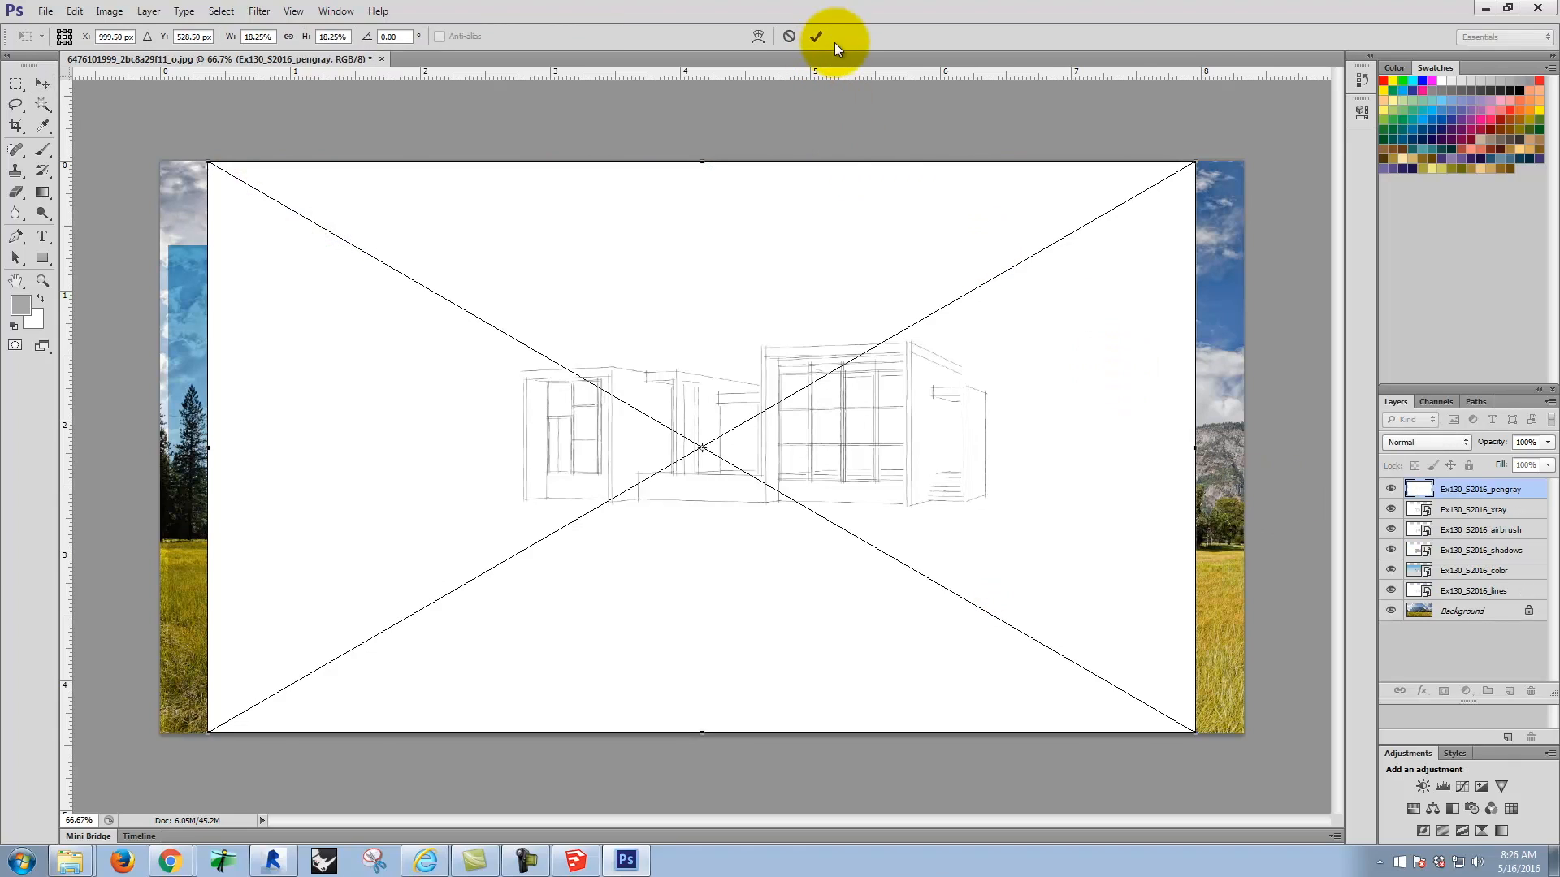
click(1415, 438)
click(1415, 509)
drag(948, 278, 905, 363)
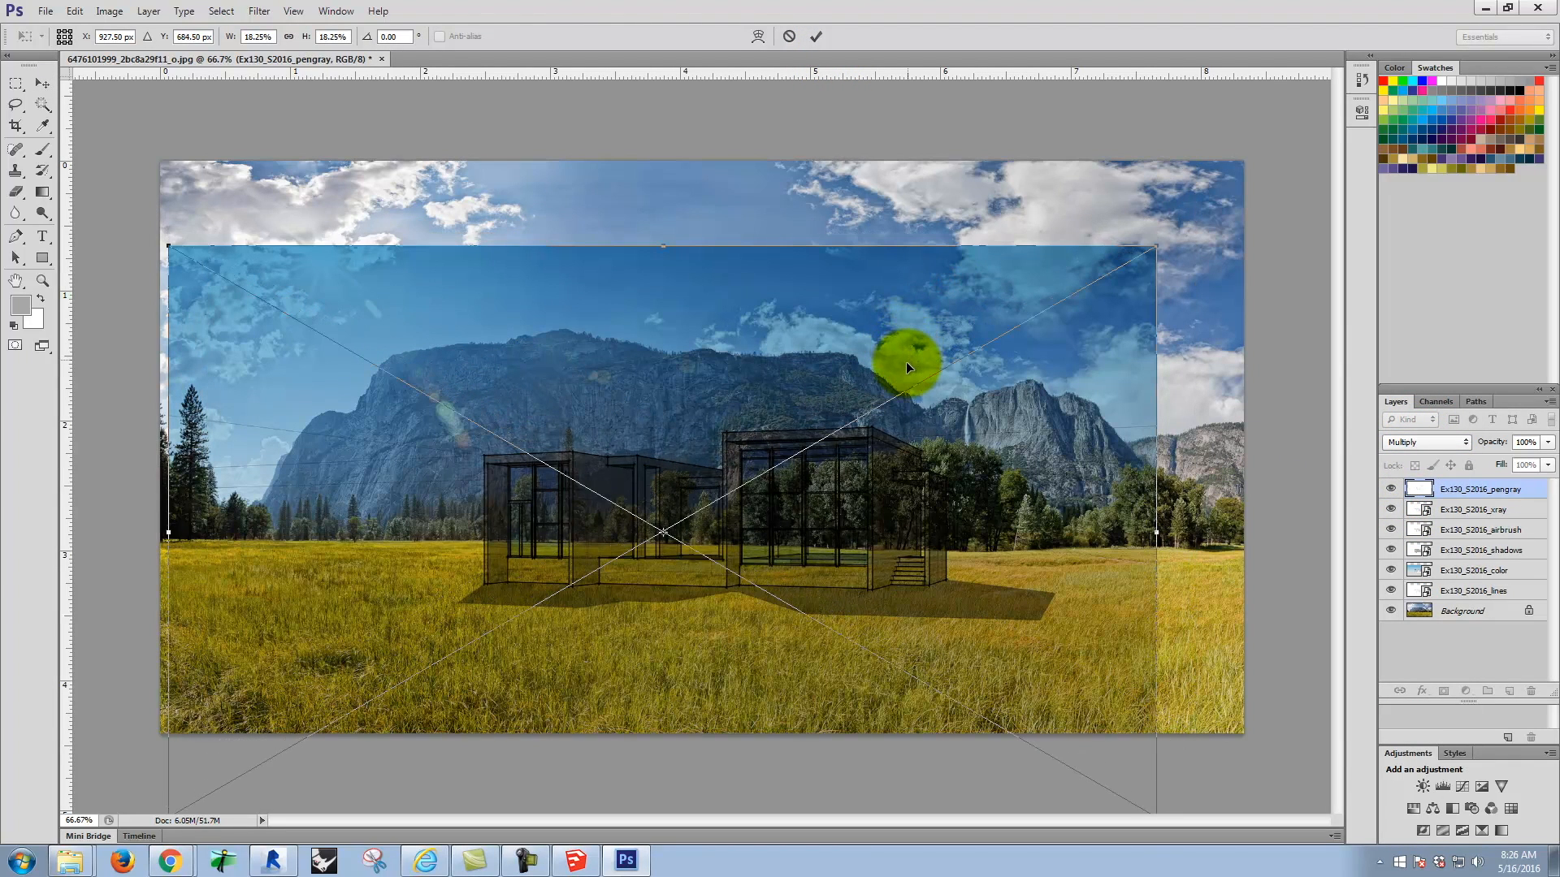
click(817, 36)
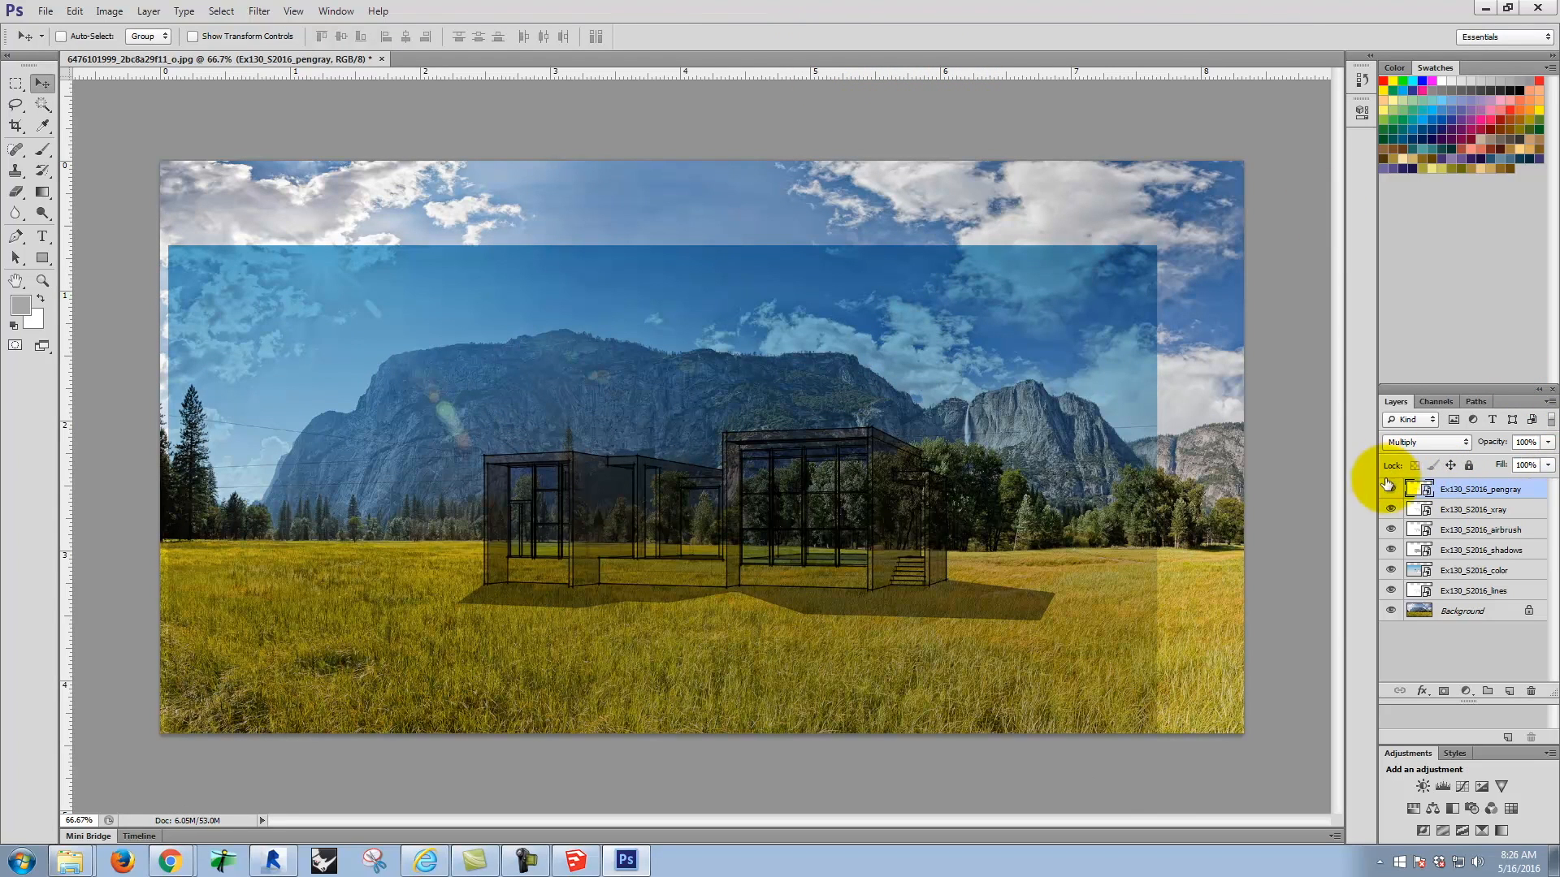
Step: Rename the line and colour view layers as Lines and Color, and hide the Color layer
double_click(1476, 590)
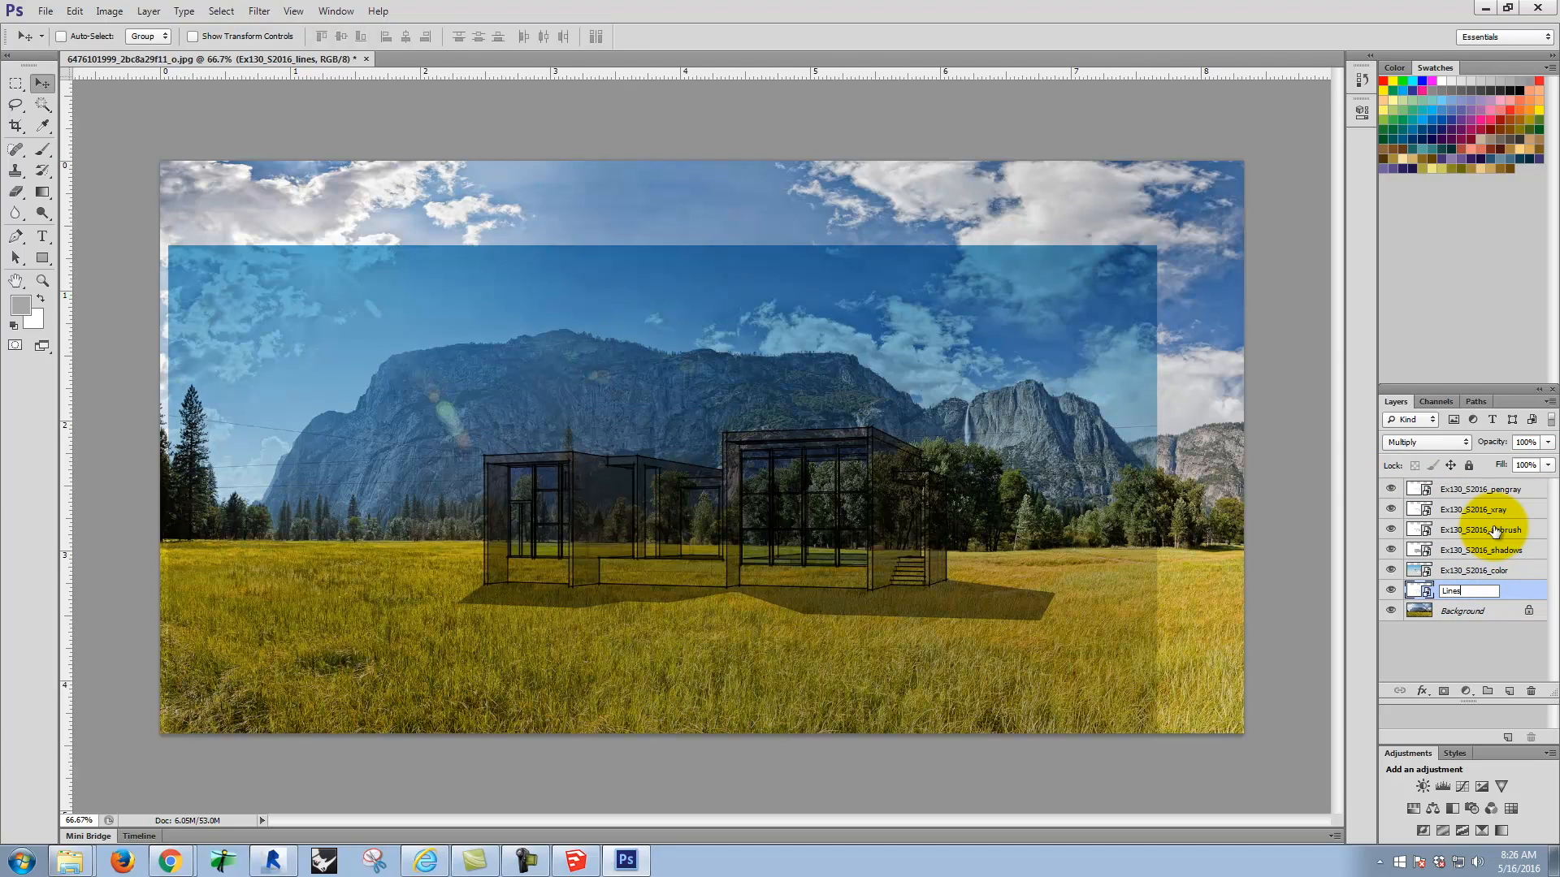
click(1478, 569)
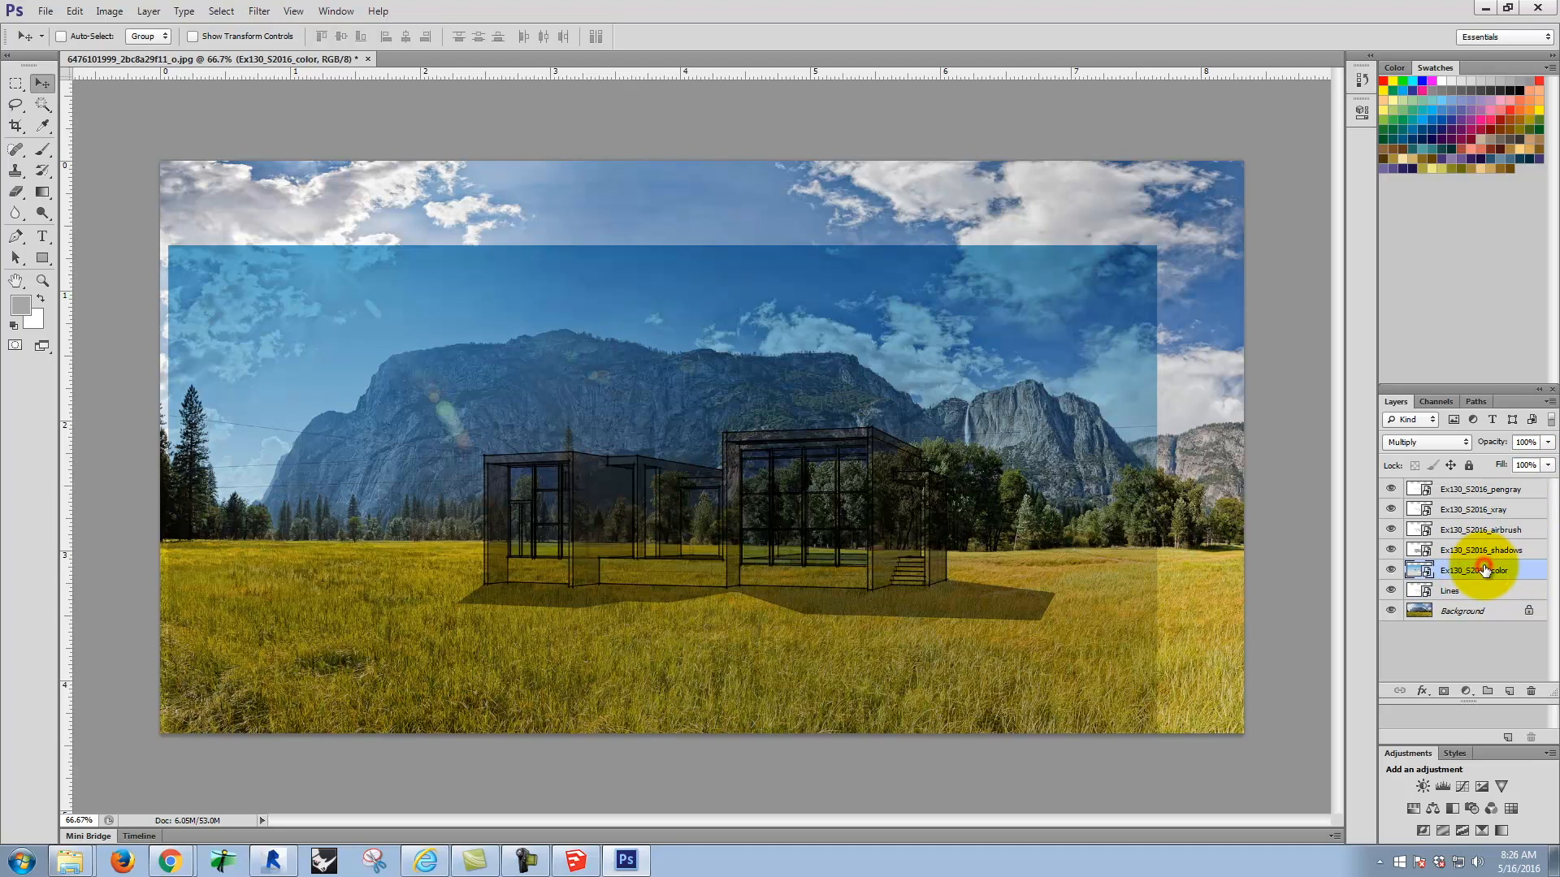
double_click(1487, 571)
text(Color)
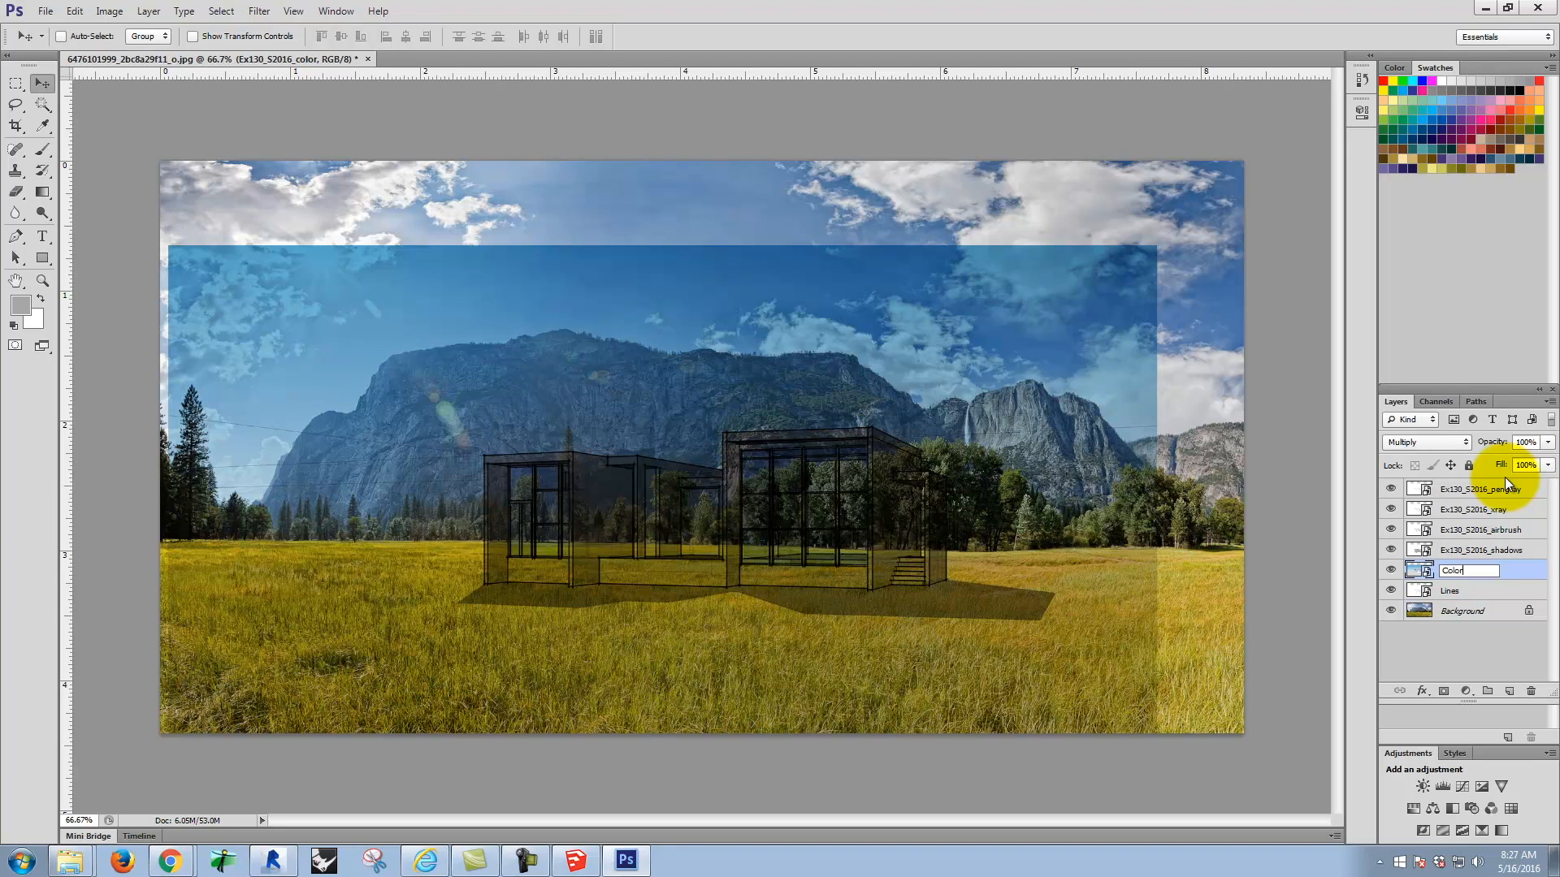
click(1521, 571)
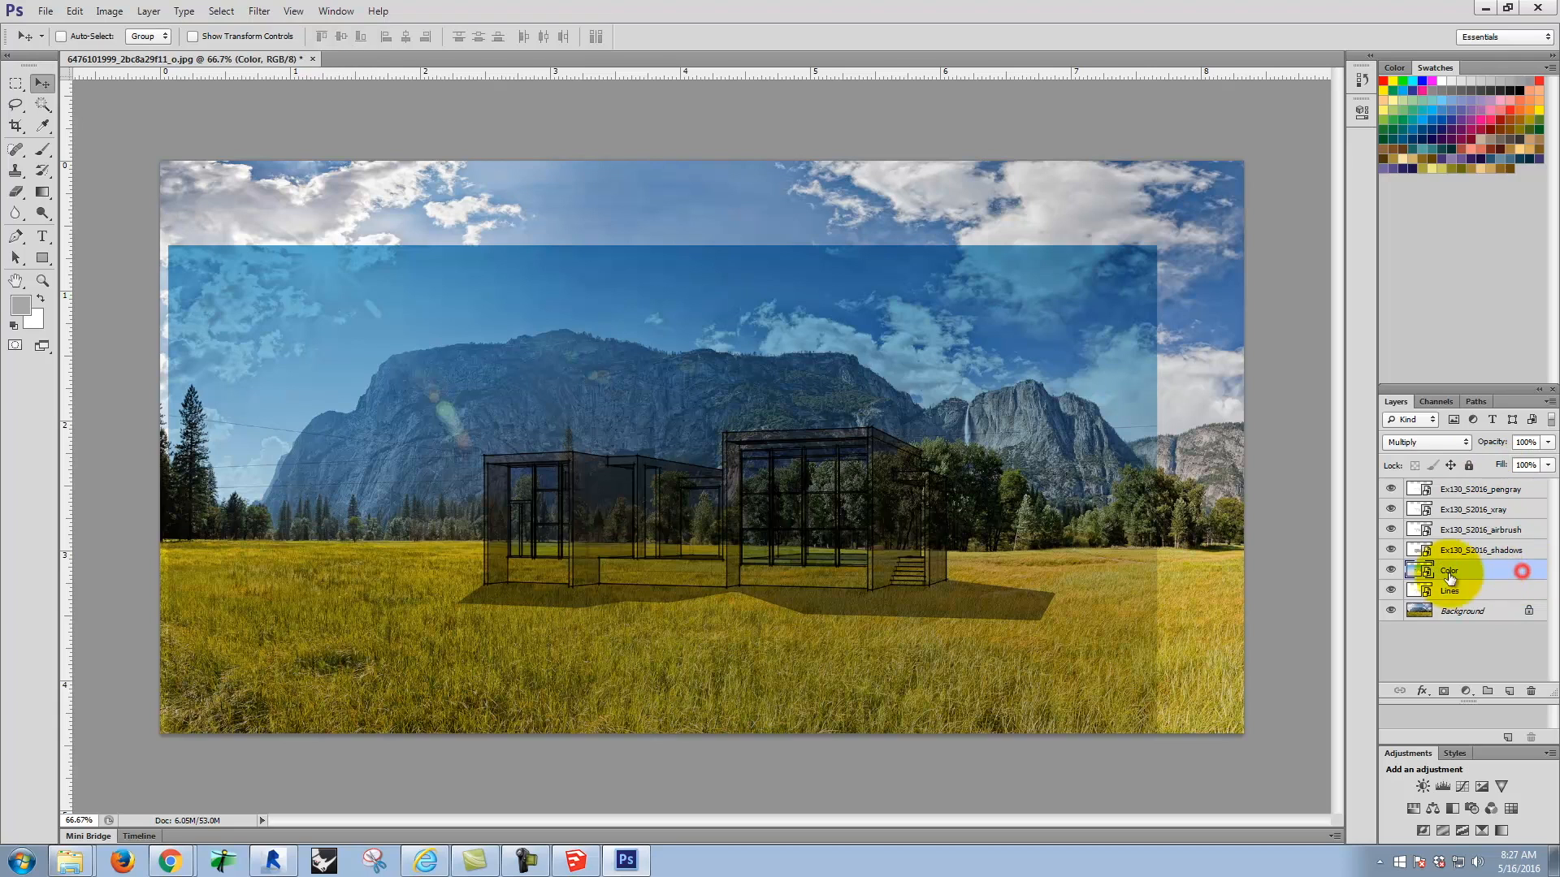
click(1390, 572)
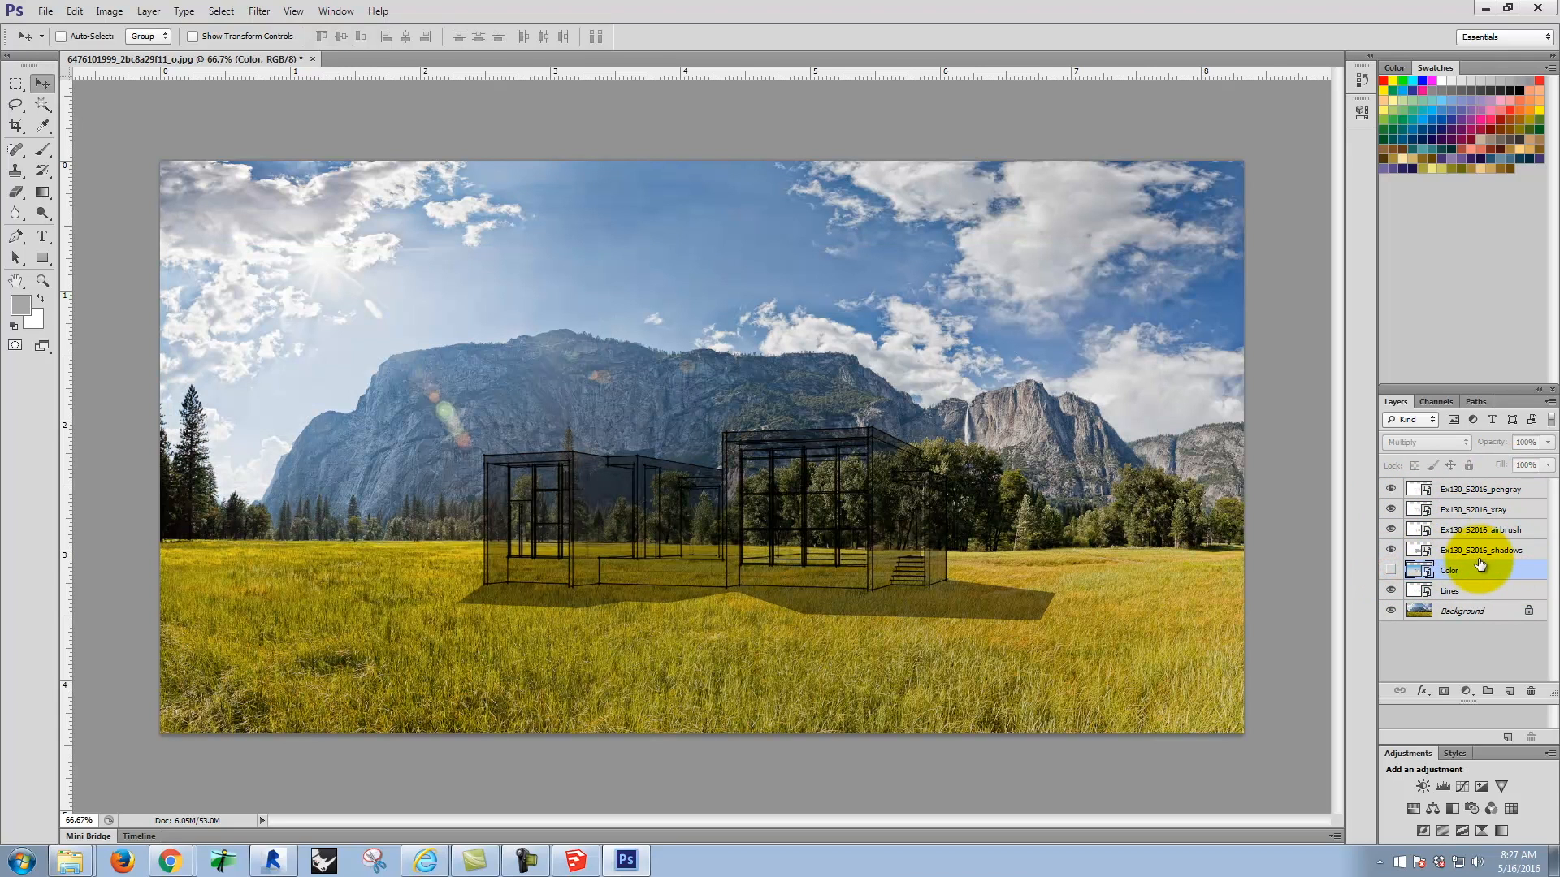
Step: Rename the four remaining house view layers, from the shadows layer upward, as Shadows, Airbrush, XRay and Pen Gray
click(1469, 550)
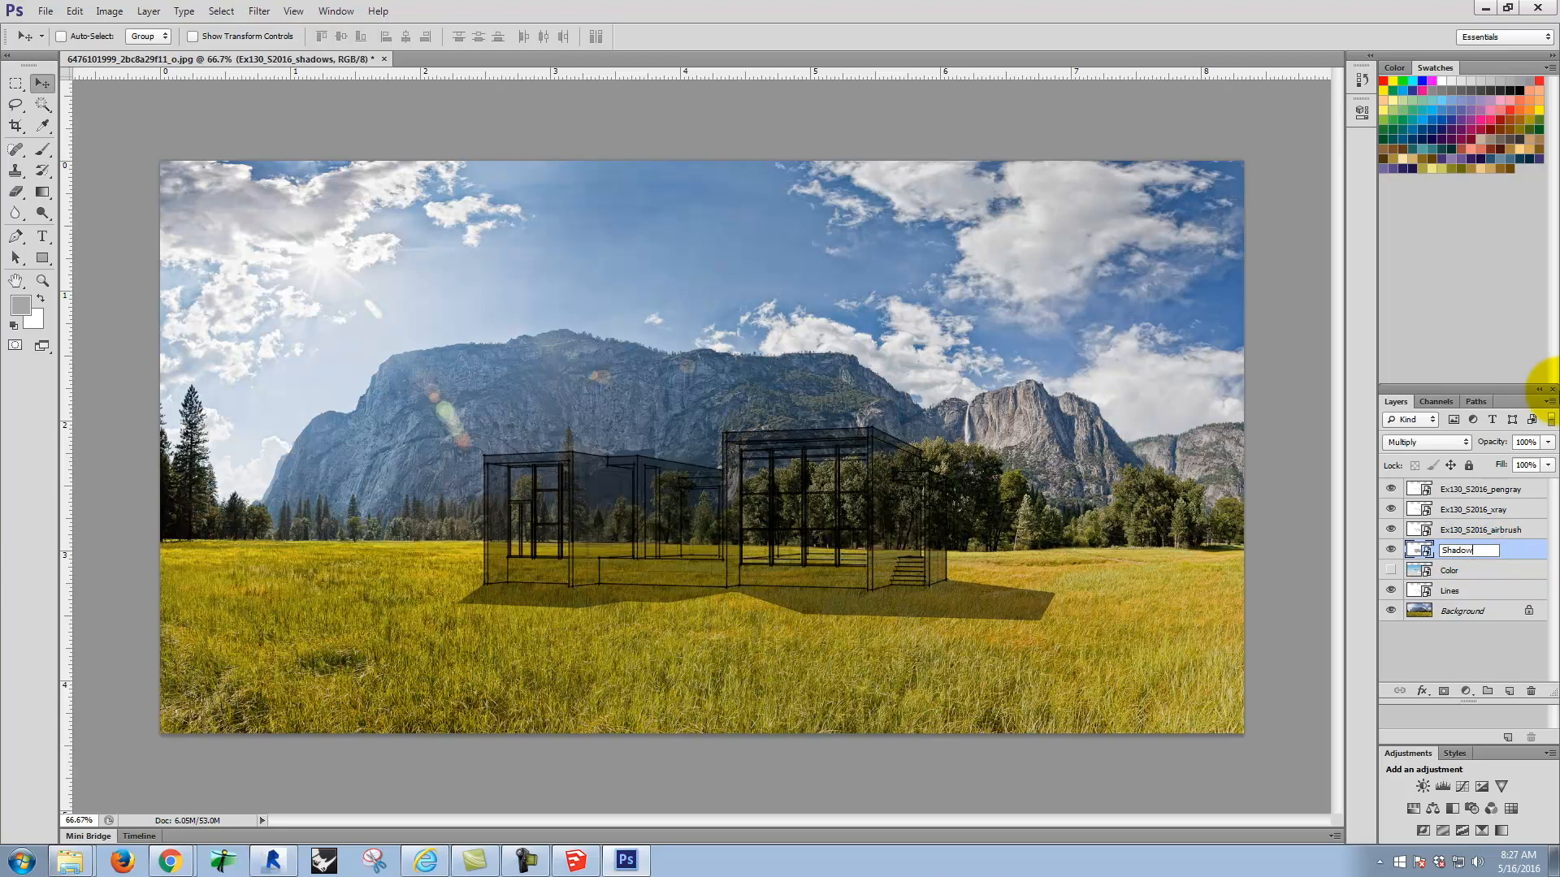
click(1485, 529)
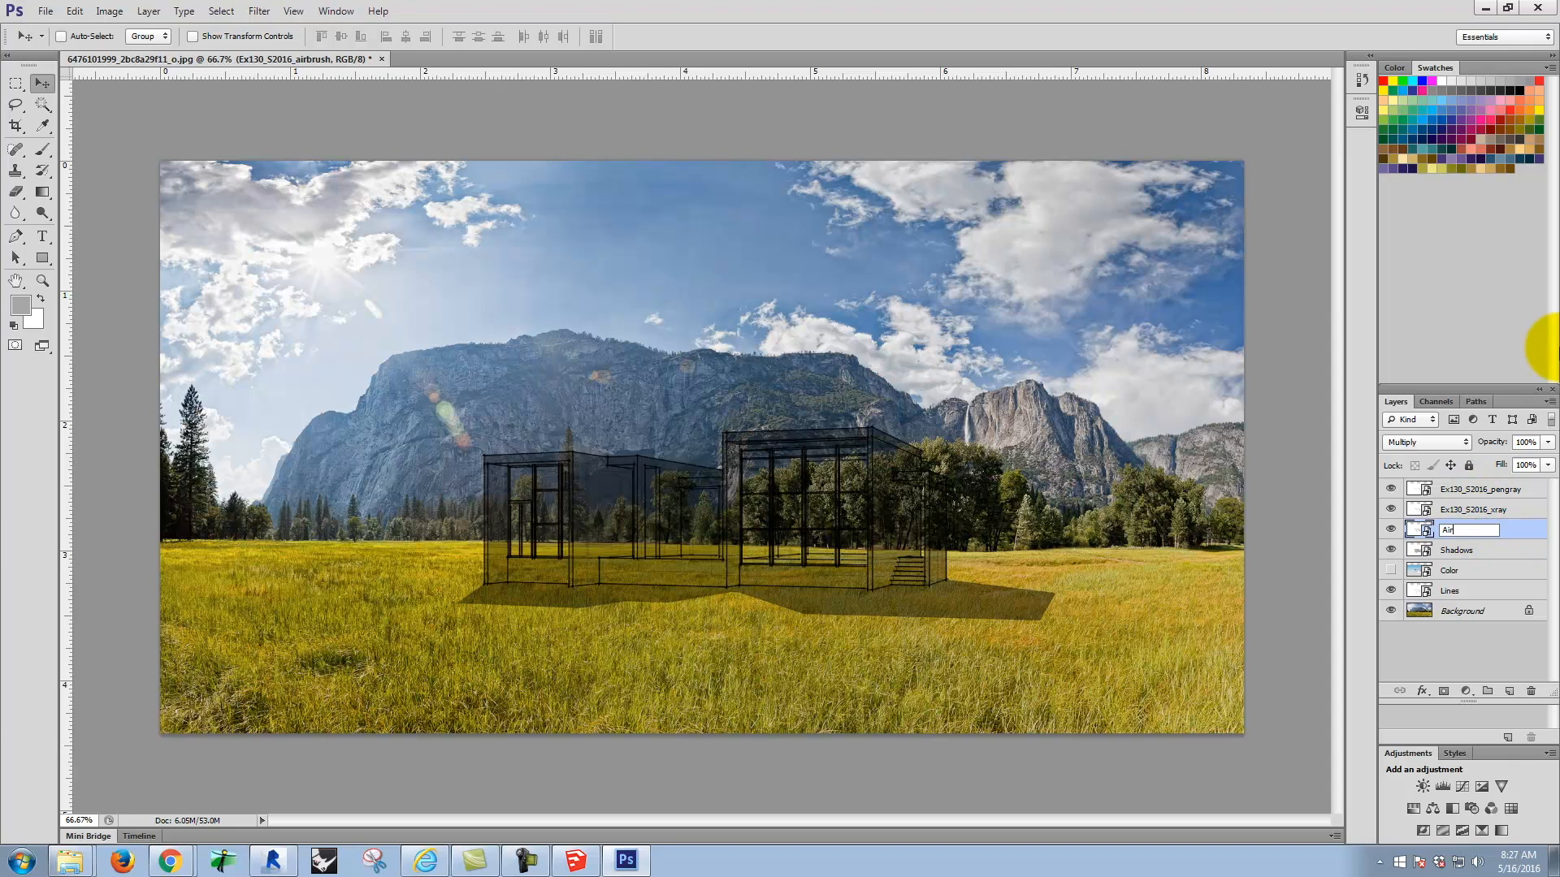
text(Airbur)
key(BackSpace)
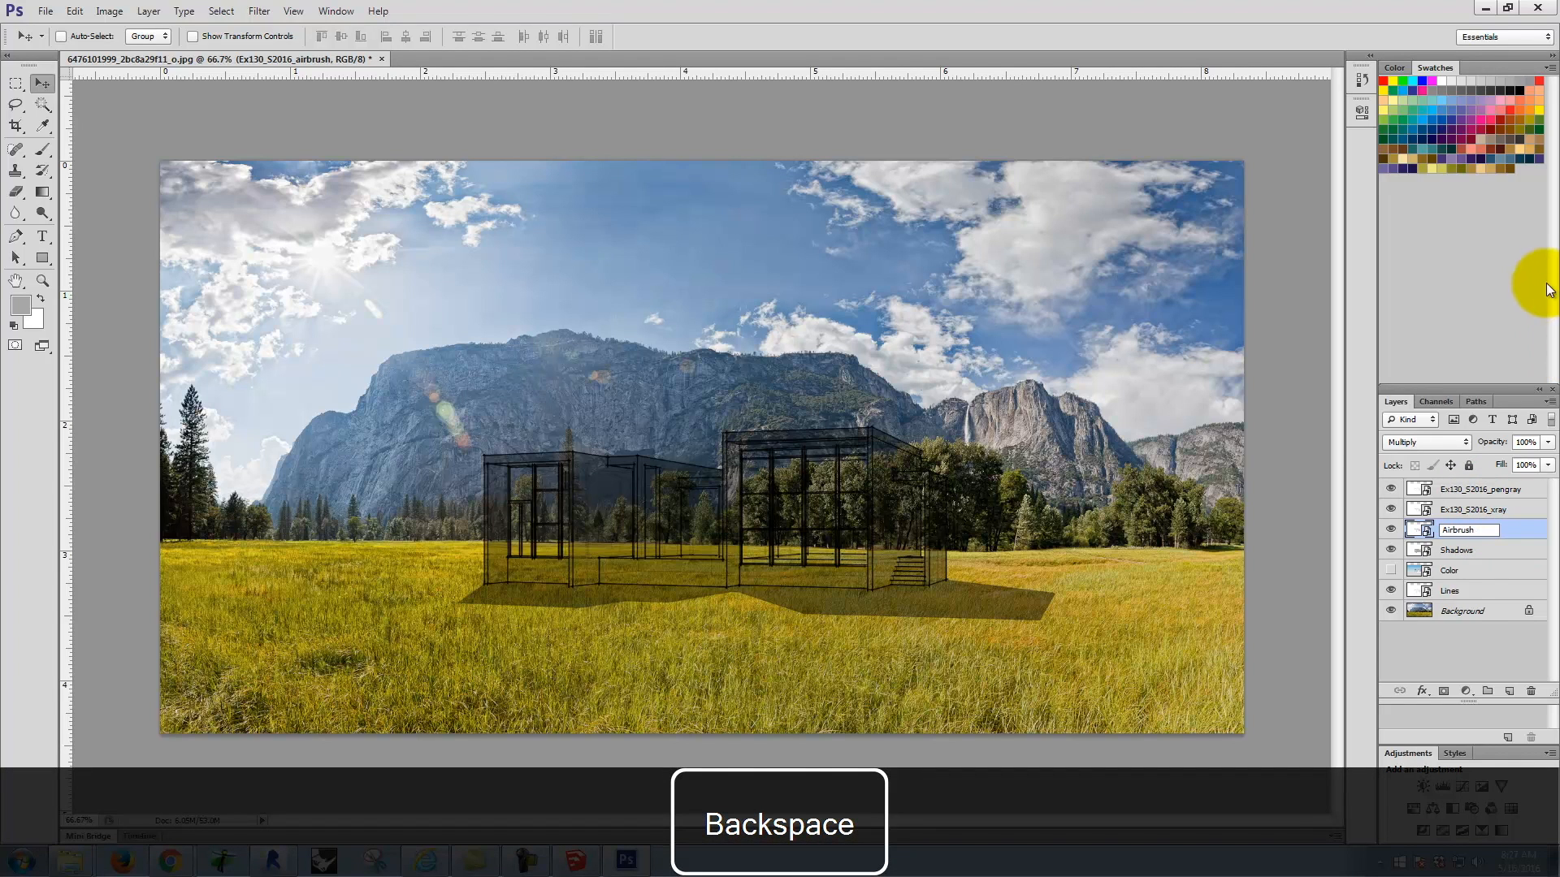
click(1467, 508)
double_click(1472, 509)
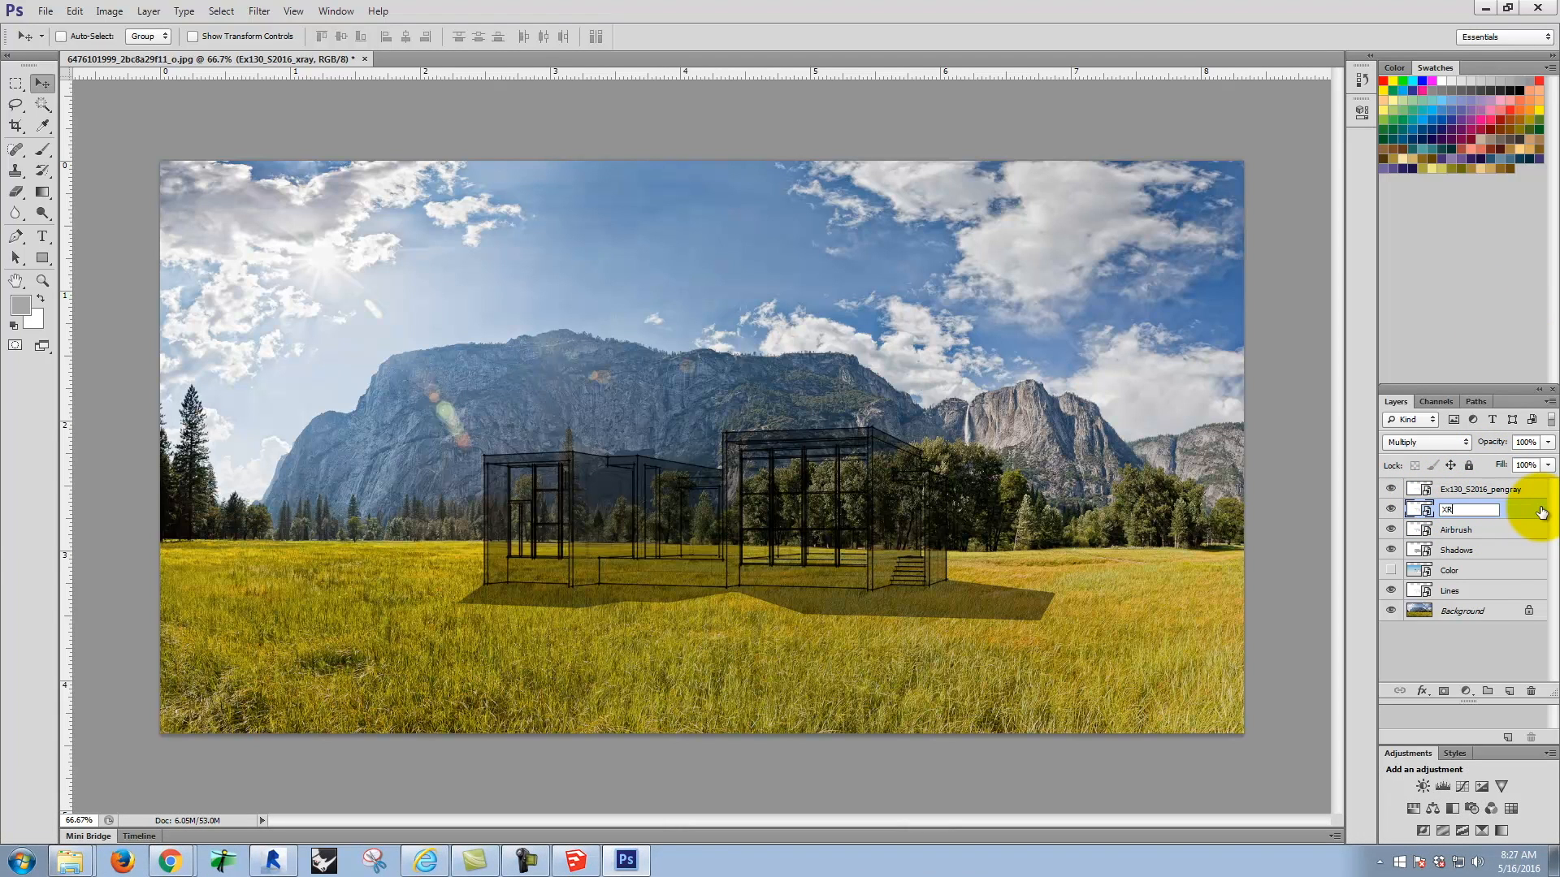
click(1483, 491)
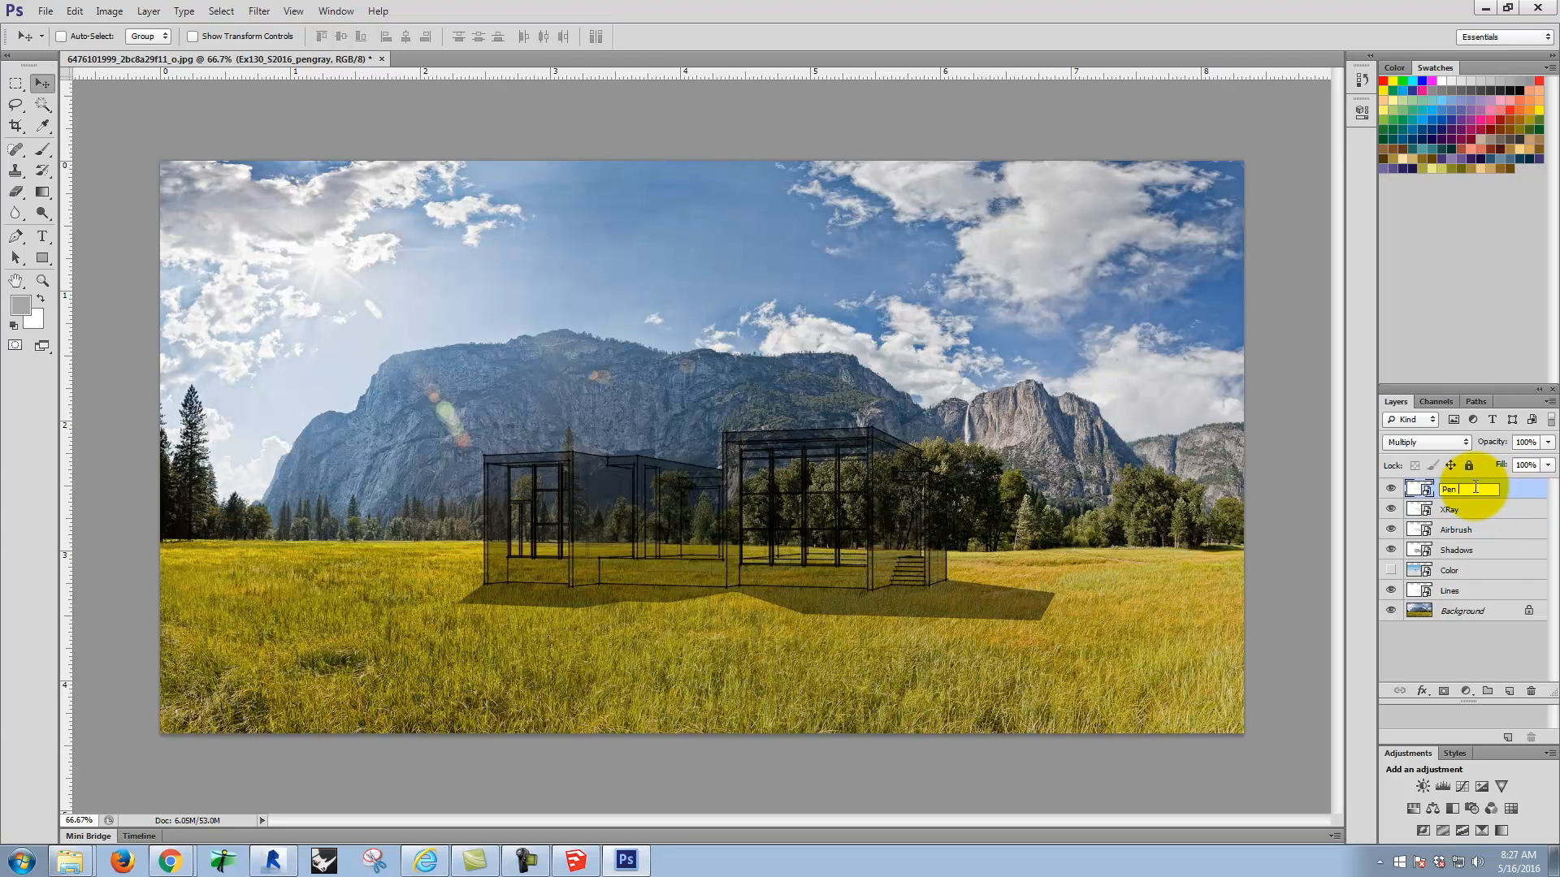
click(1463, 662)
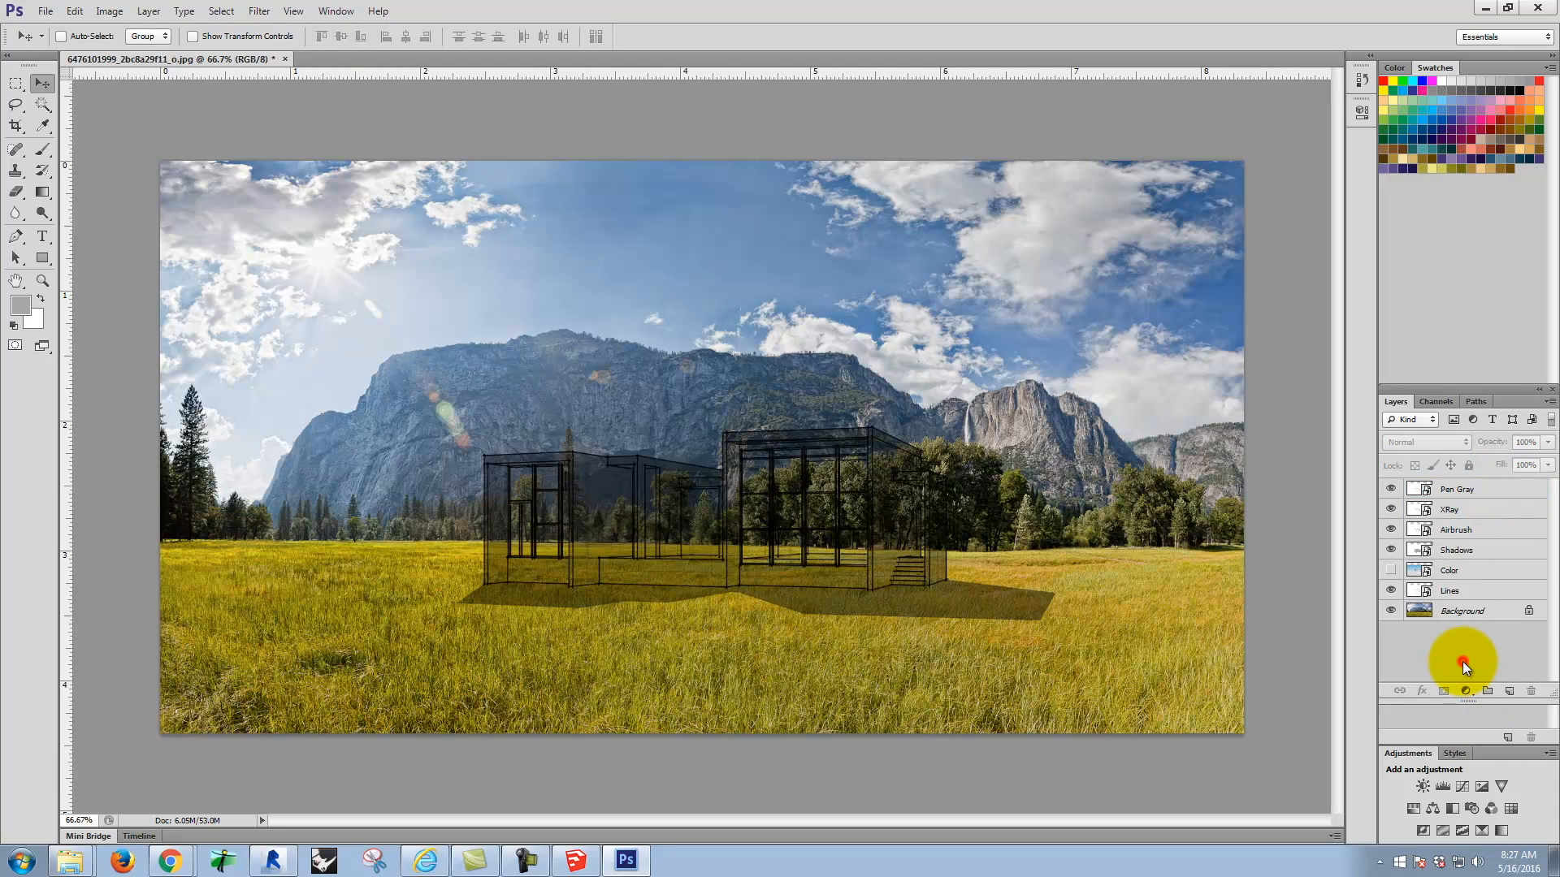
Step: Convert the locked Background photo into a regular layer, keeping the default name, Normal mode and 100% opacity
click(1478, 617)
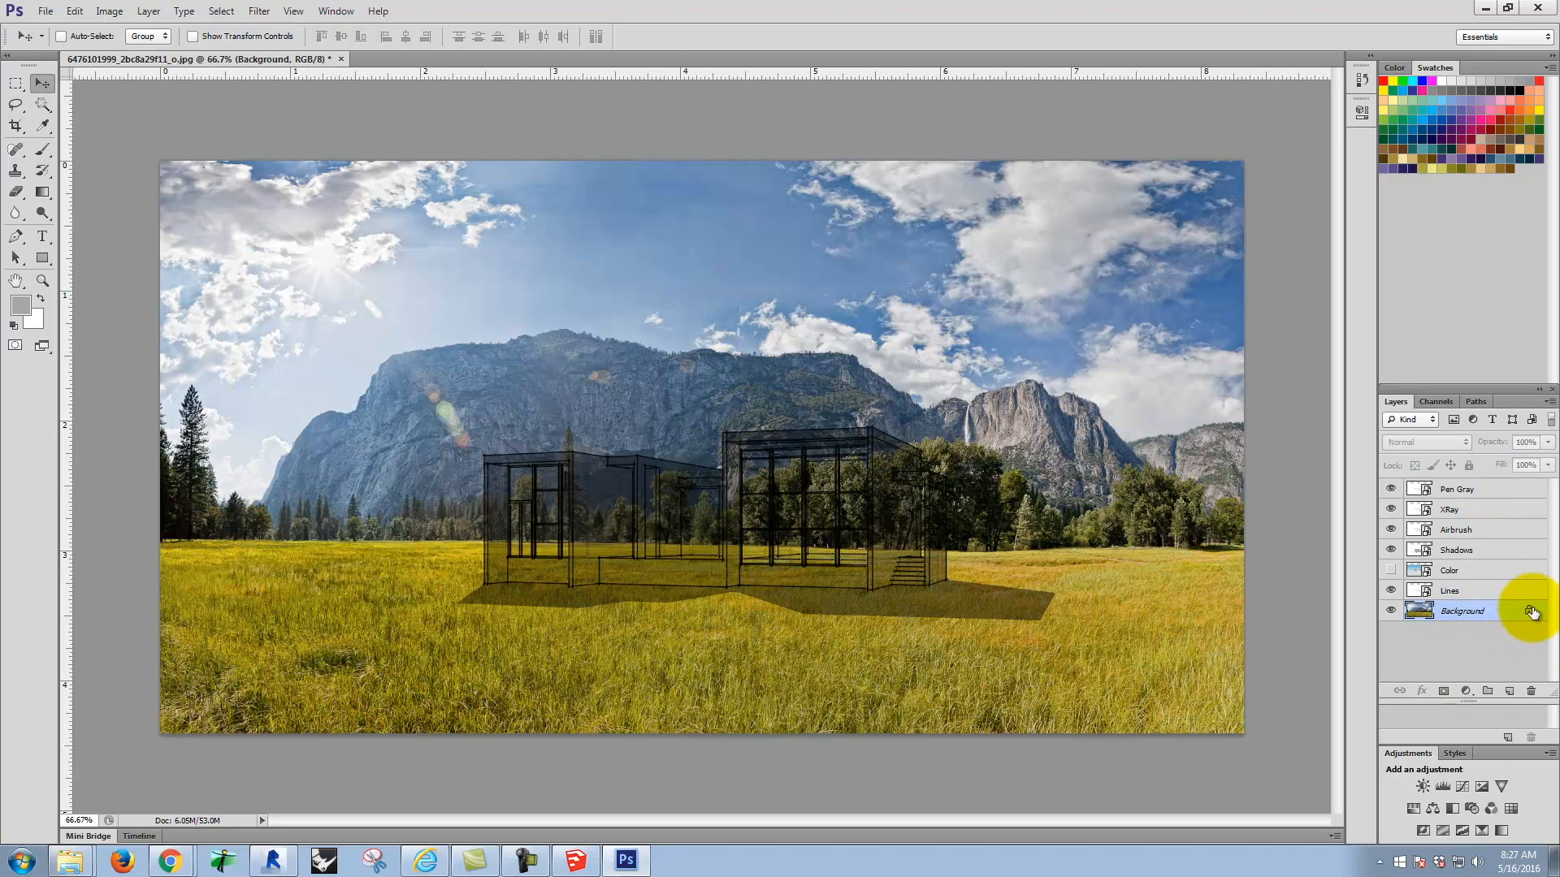
right_click(1455, 615)
click(1456, 630)
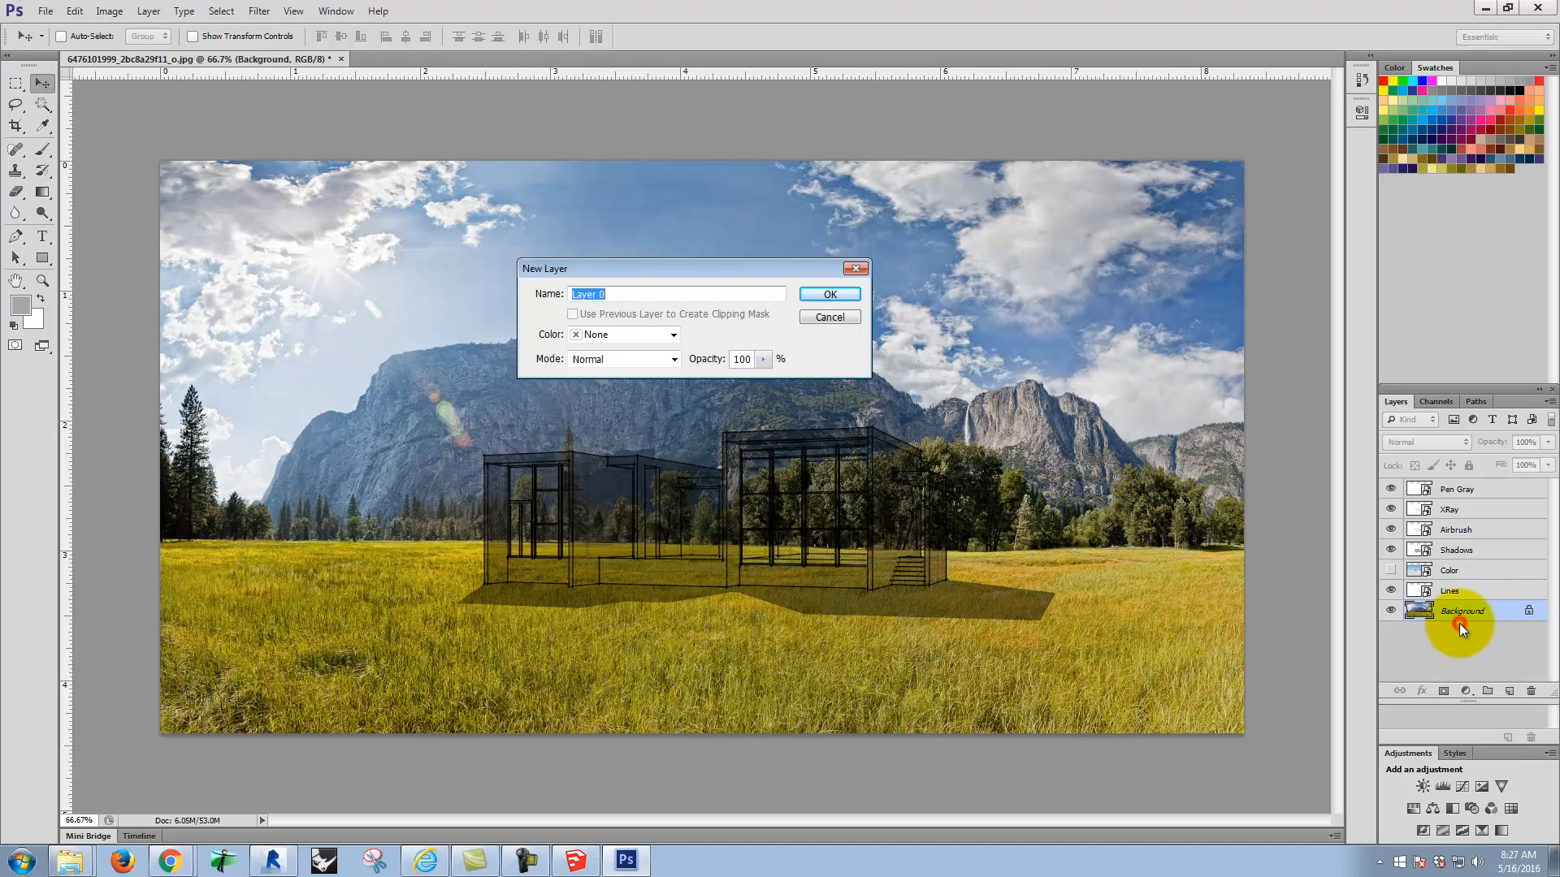
click(829, 294)
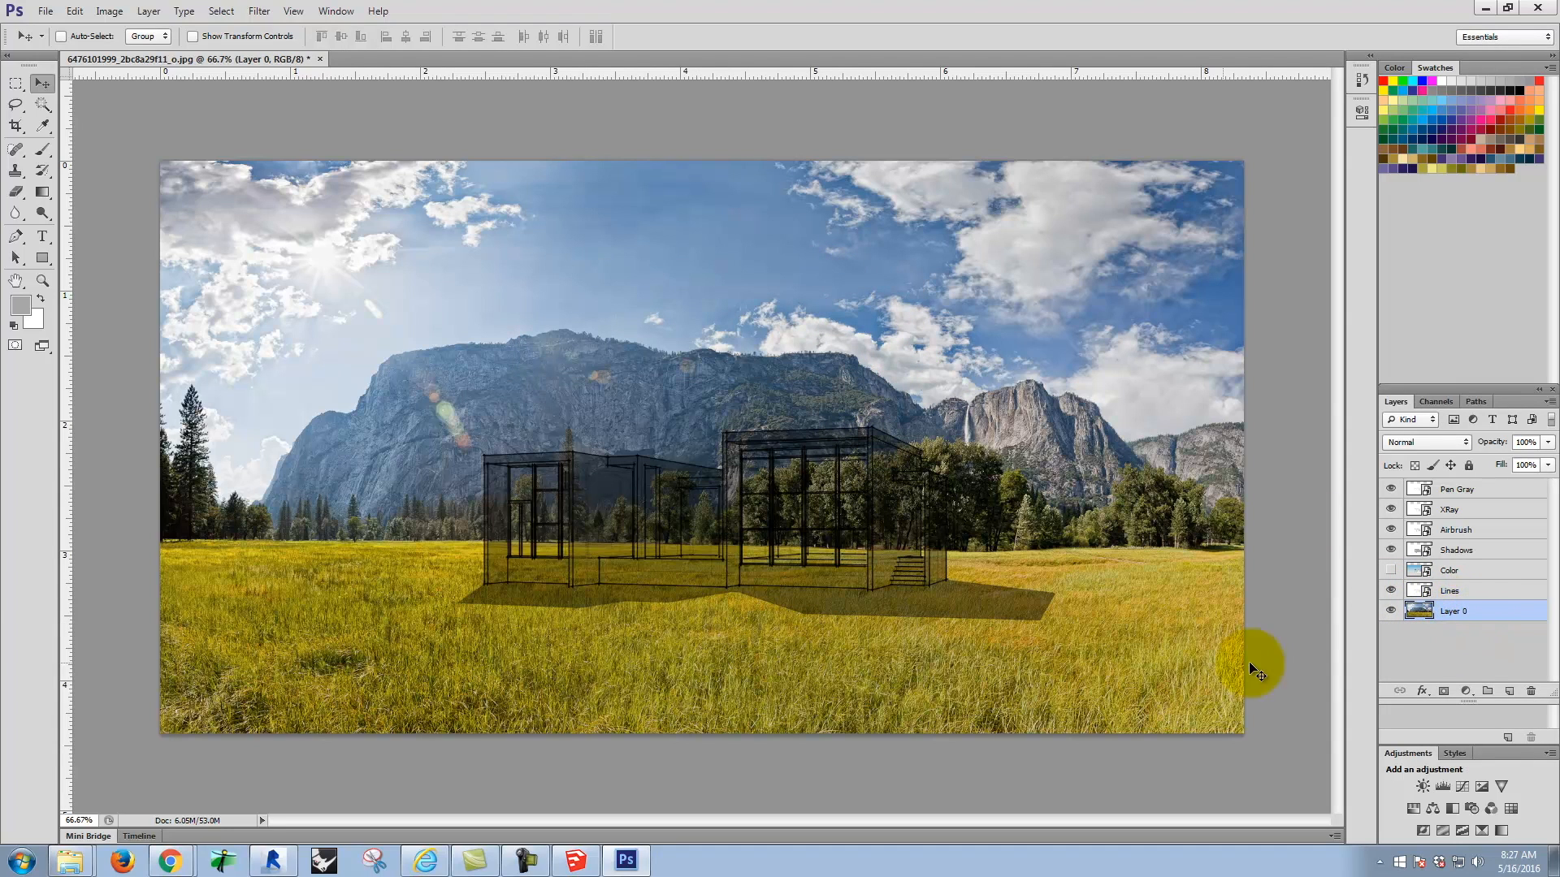
Step: Move the meadow photo layer above Lines in the stack and hide every layer except Lines
mouse_move(1461, 617)
mouse_down()
mouse_move(1460, 589)
mouse_move(1490, 606)
mouse_up()
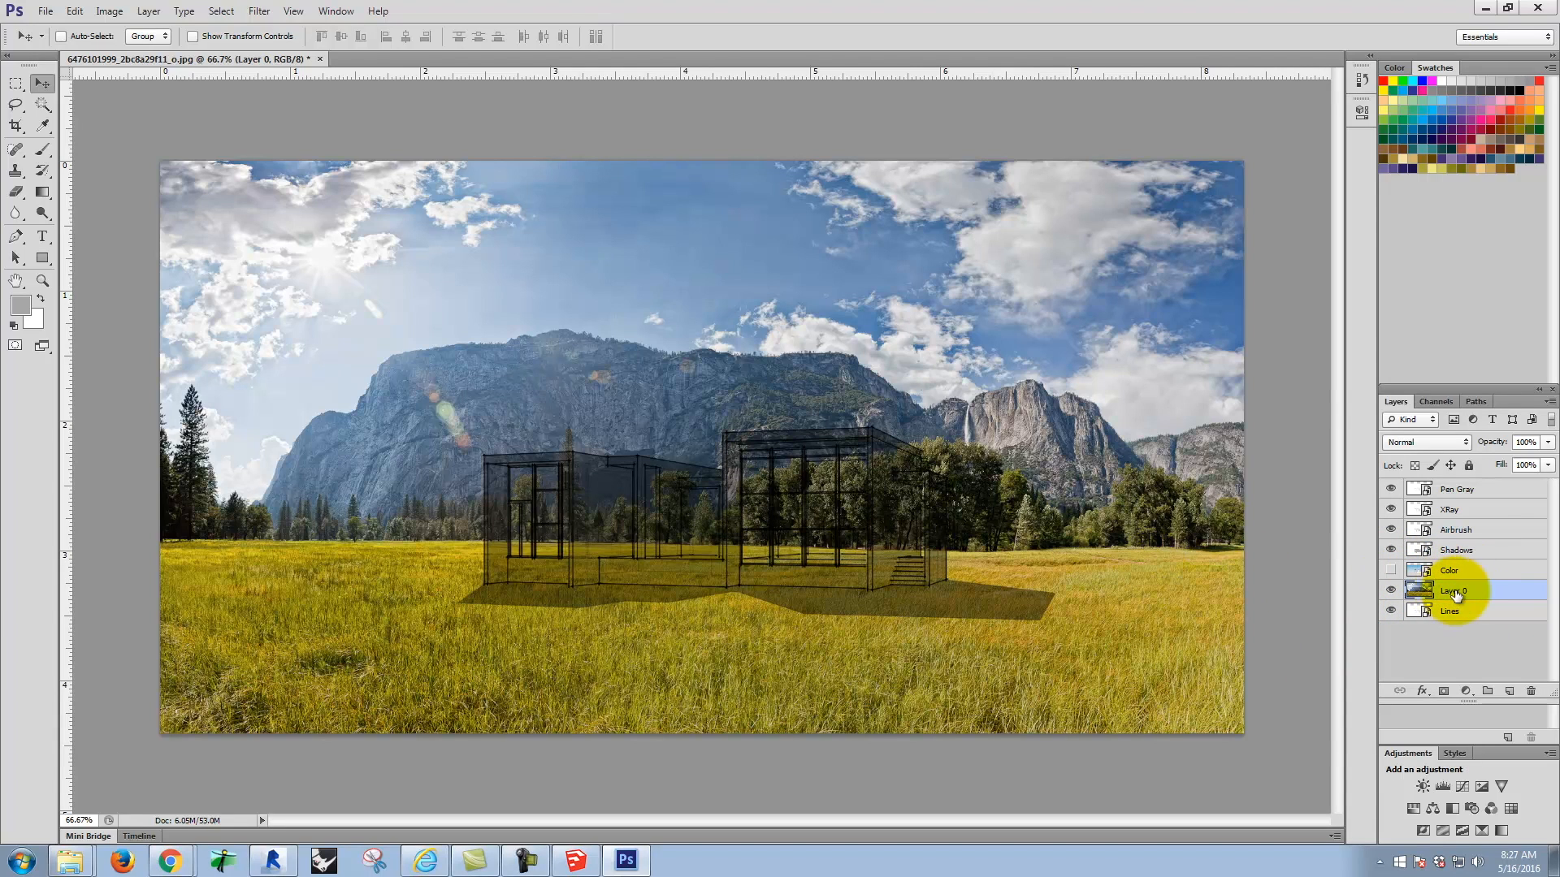
click(1442, 613)
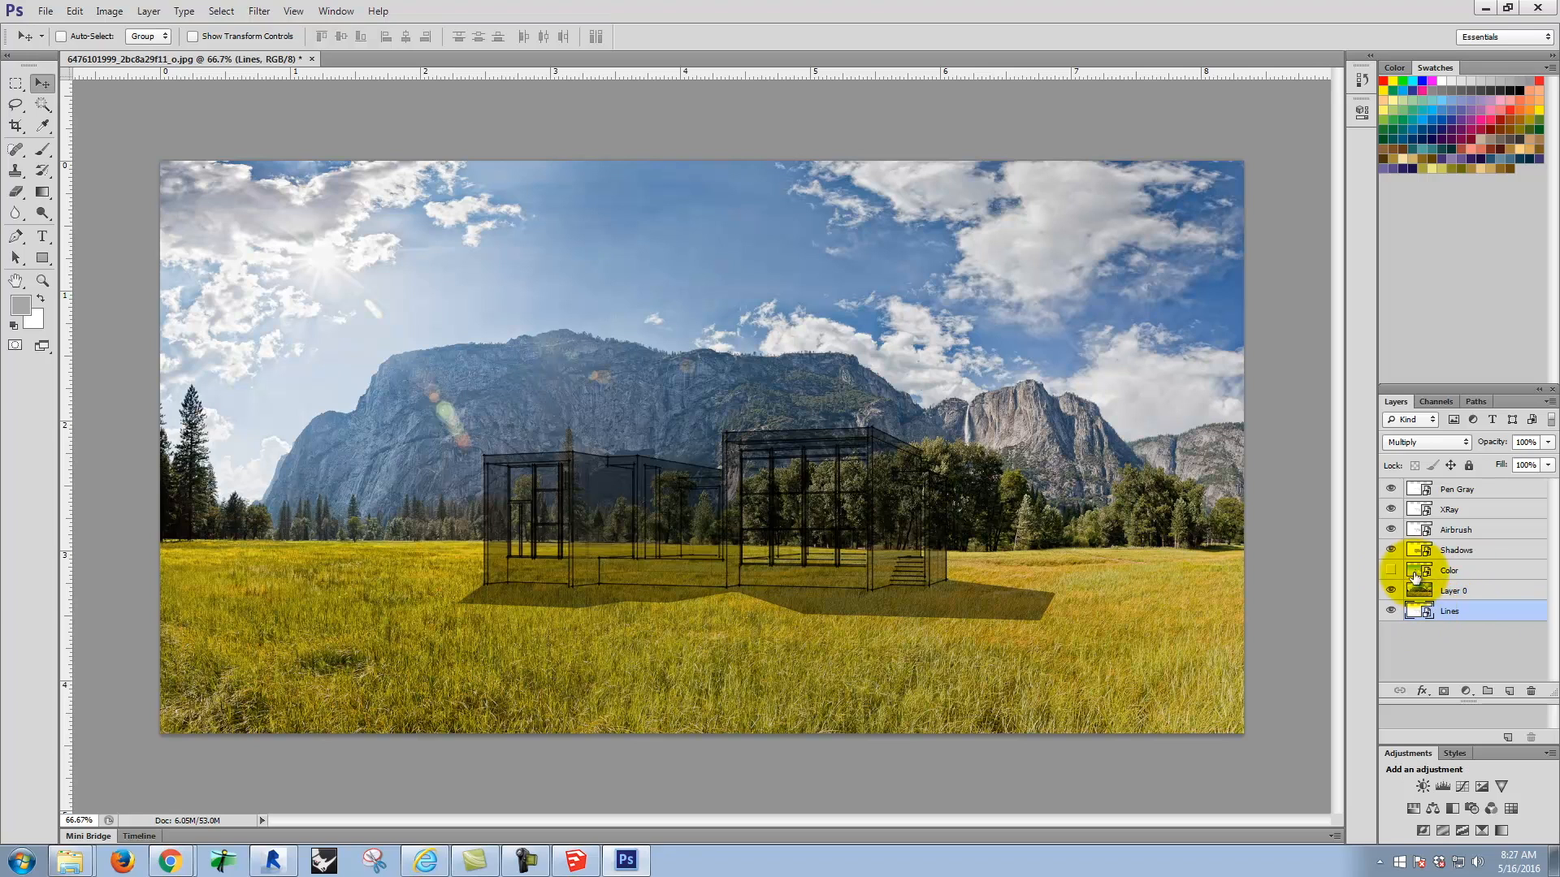
drag(1391, 489, 1391, 603)
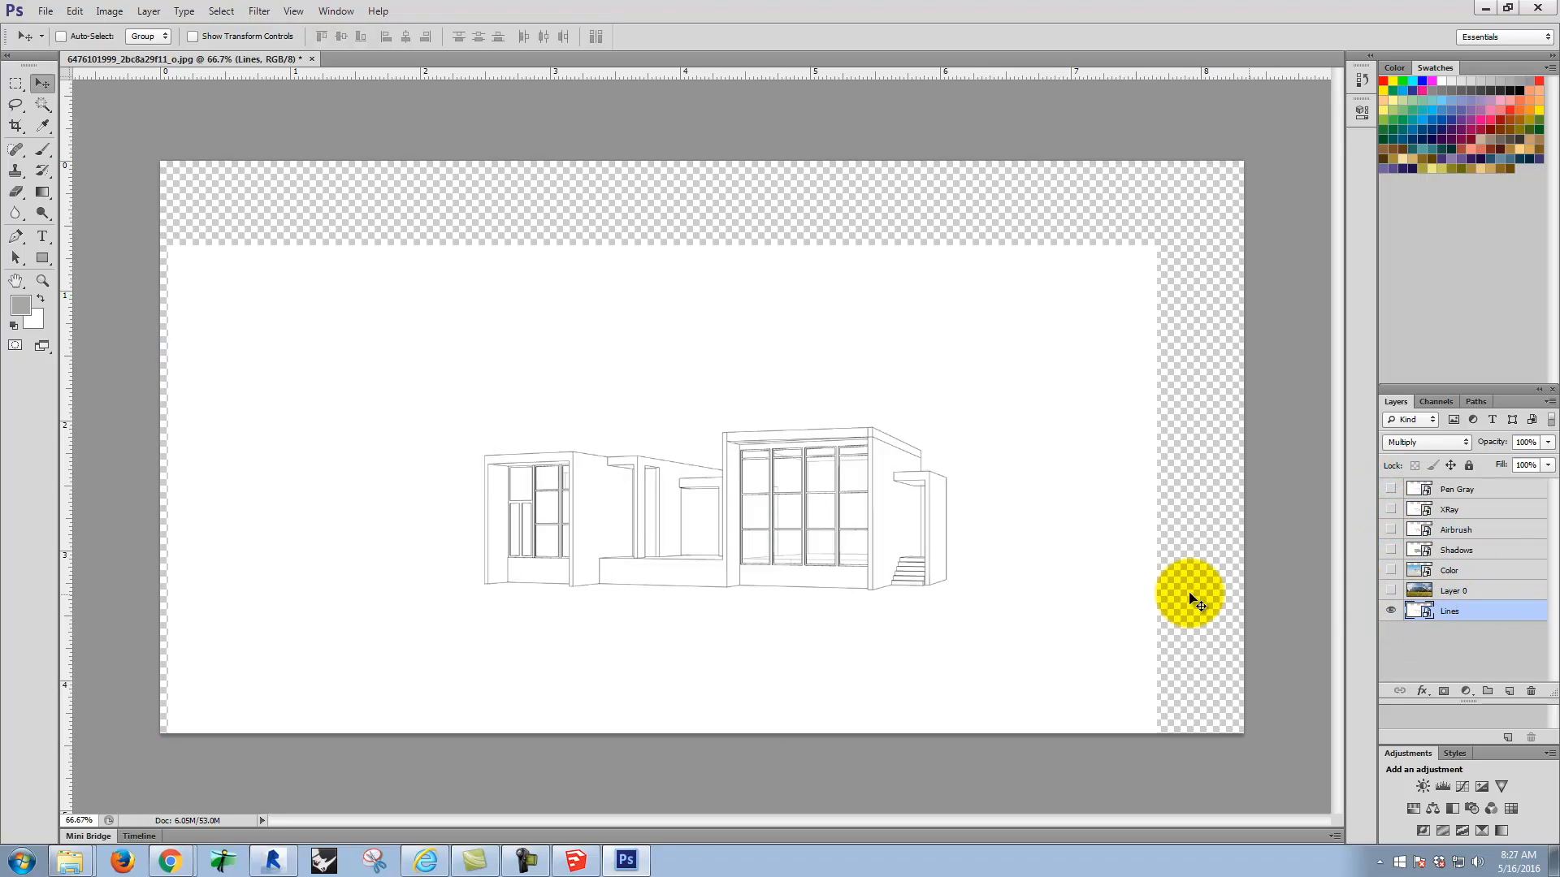
Step: Select everything outside the house on the Lines layer with the Magic Wand, including the transparent border and the narrow gap beside the entrance stairs
click(43, 104)
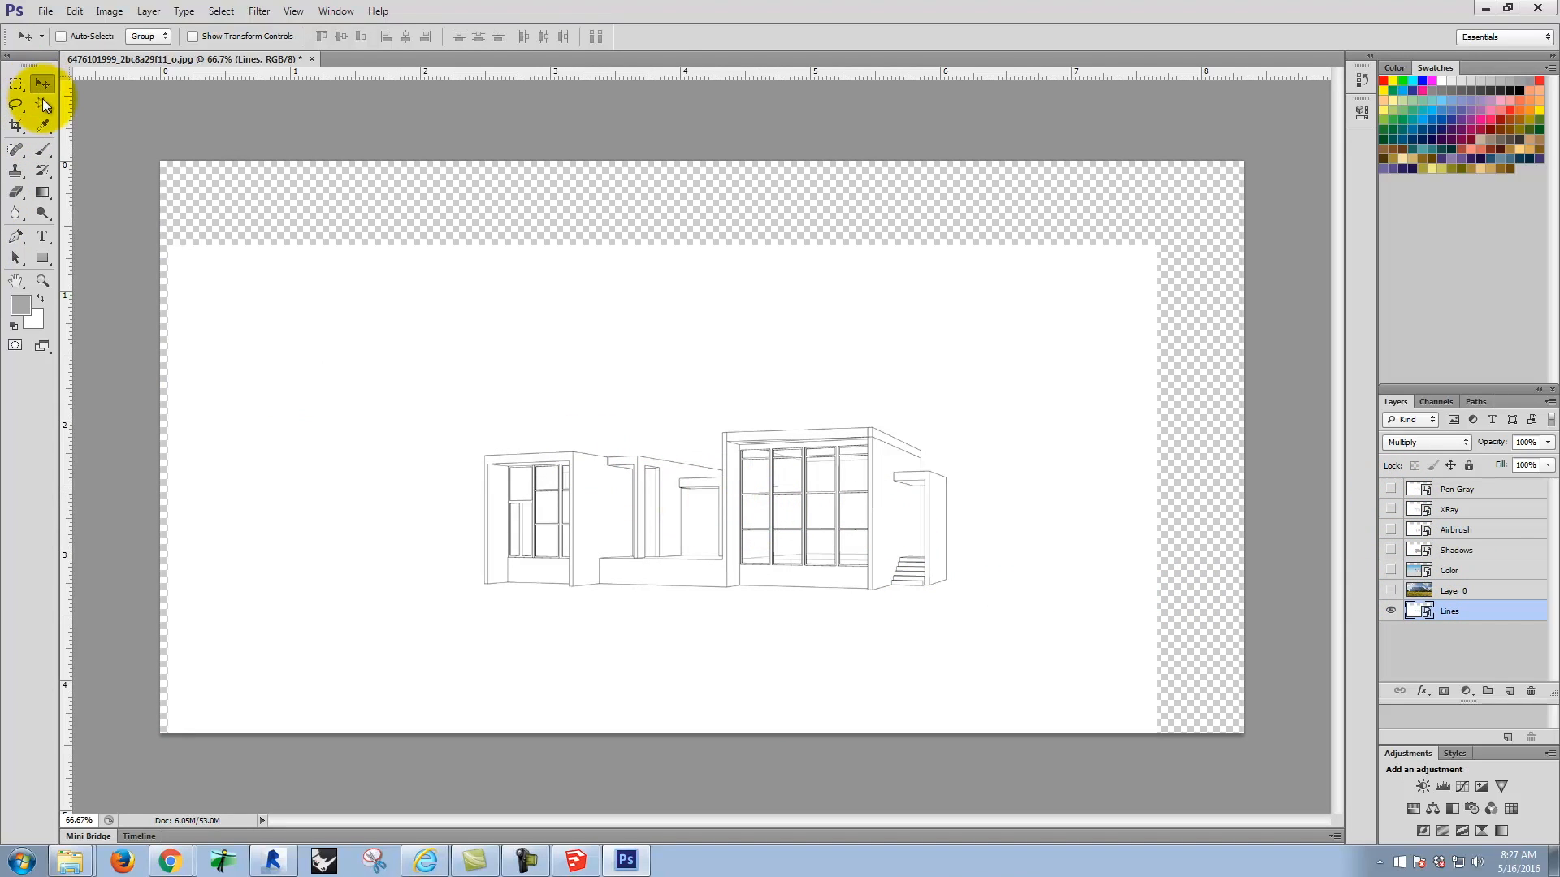
click(446, 361)
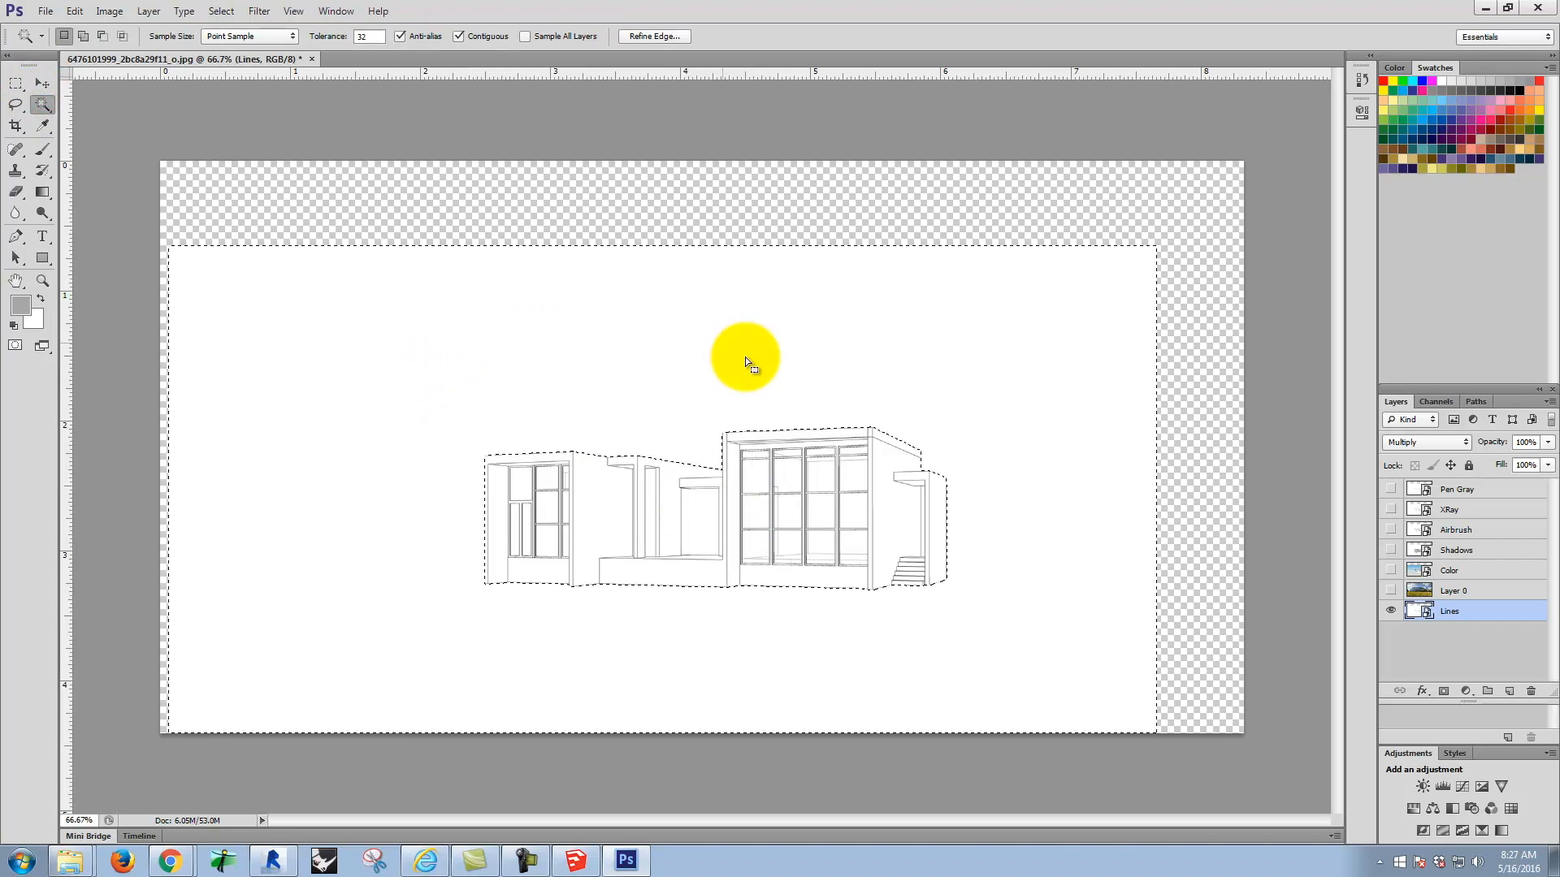
shift+click(700, 193)
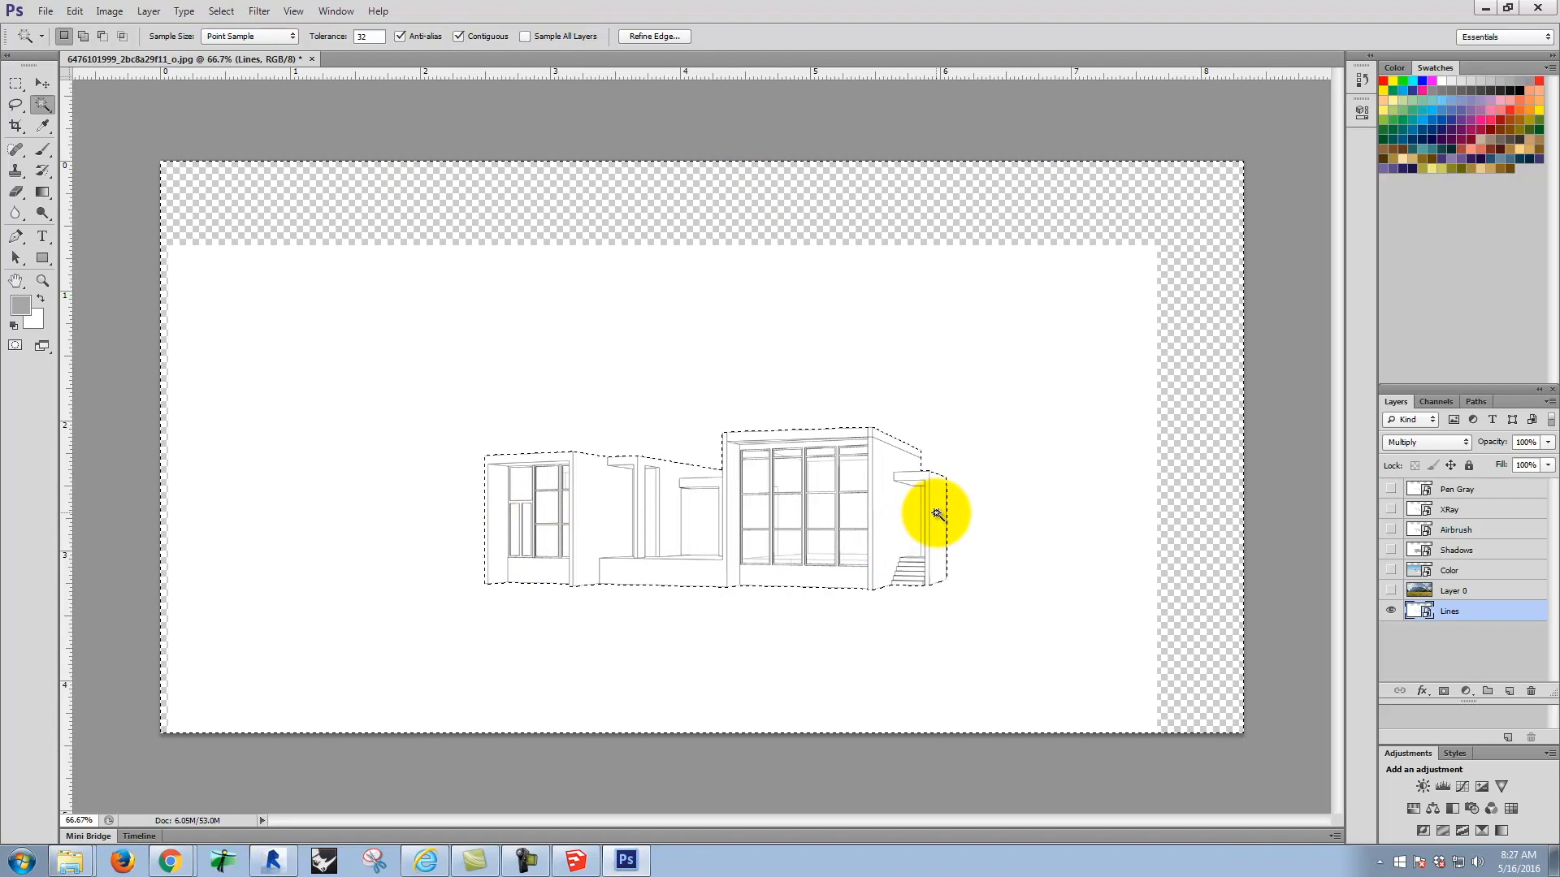
key(ctrl+equal)
key(ctrl+equal)
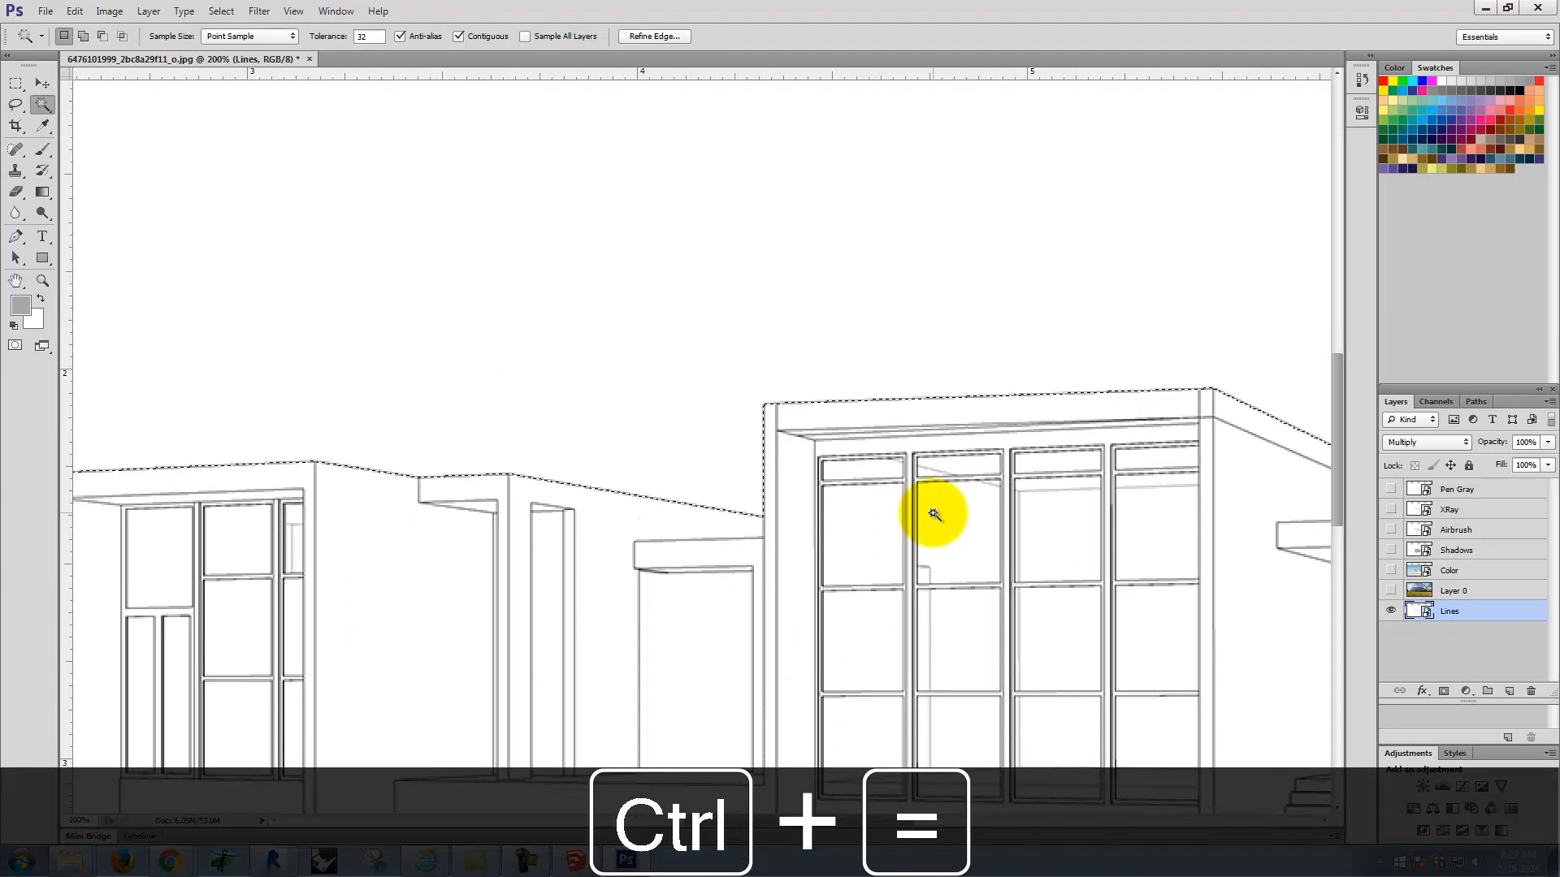
key(space)
drag(1011, 469, 762, 320)
shift+click(1089, 431)
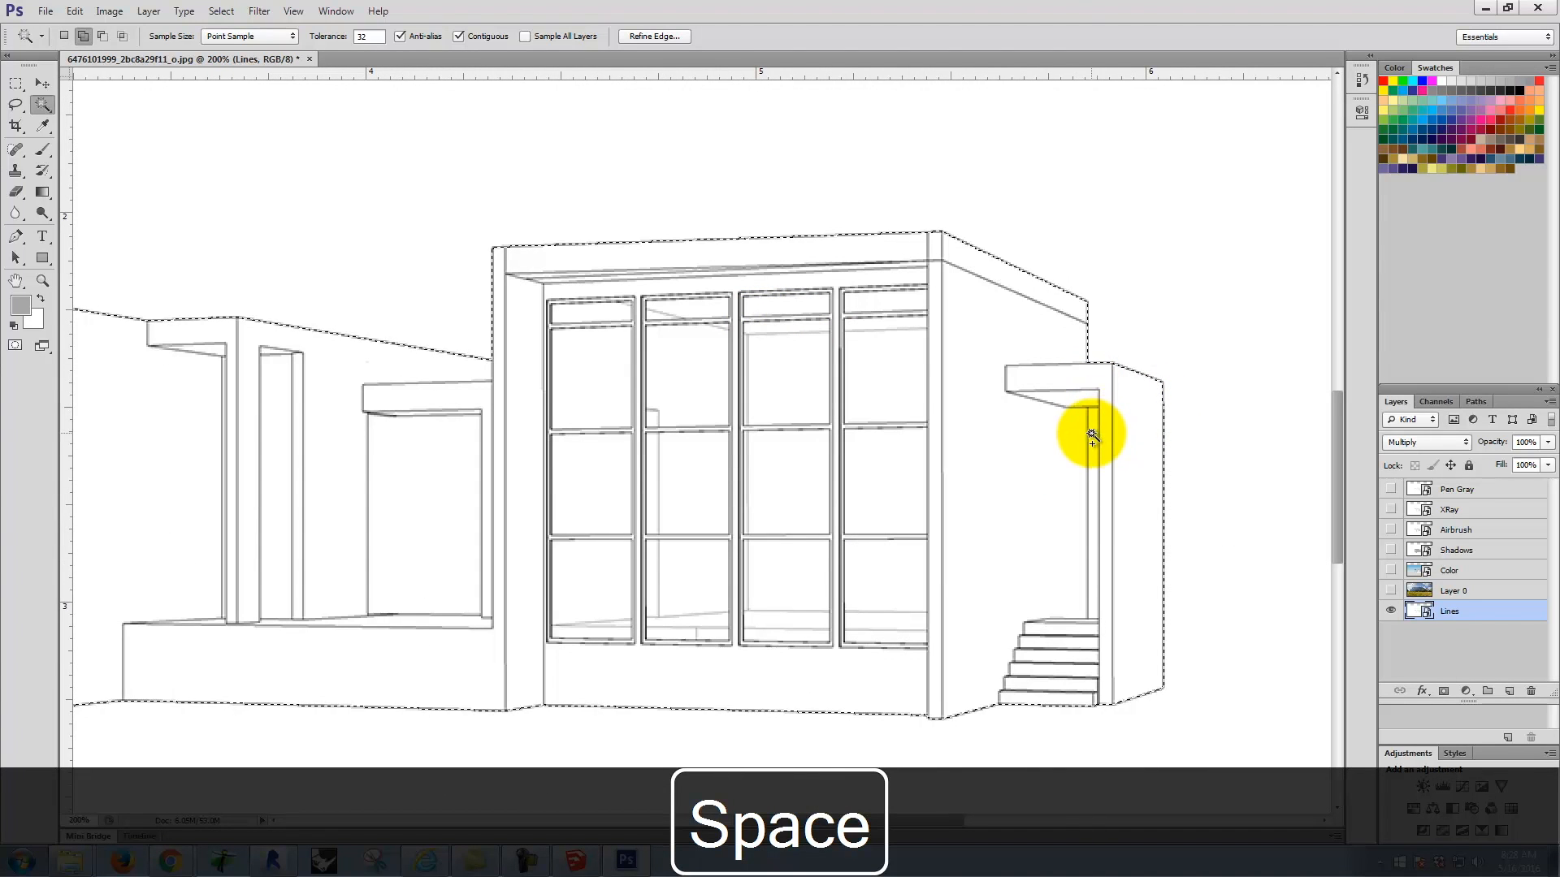
click(1093, 435)
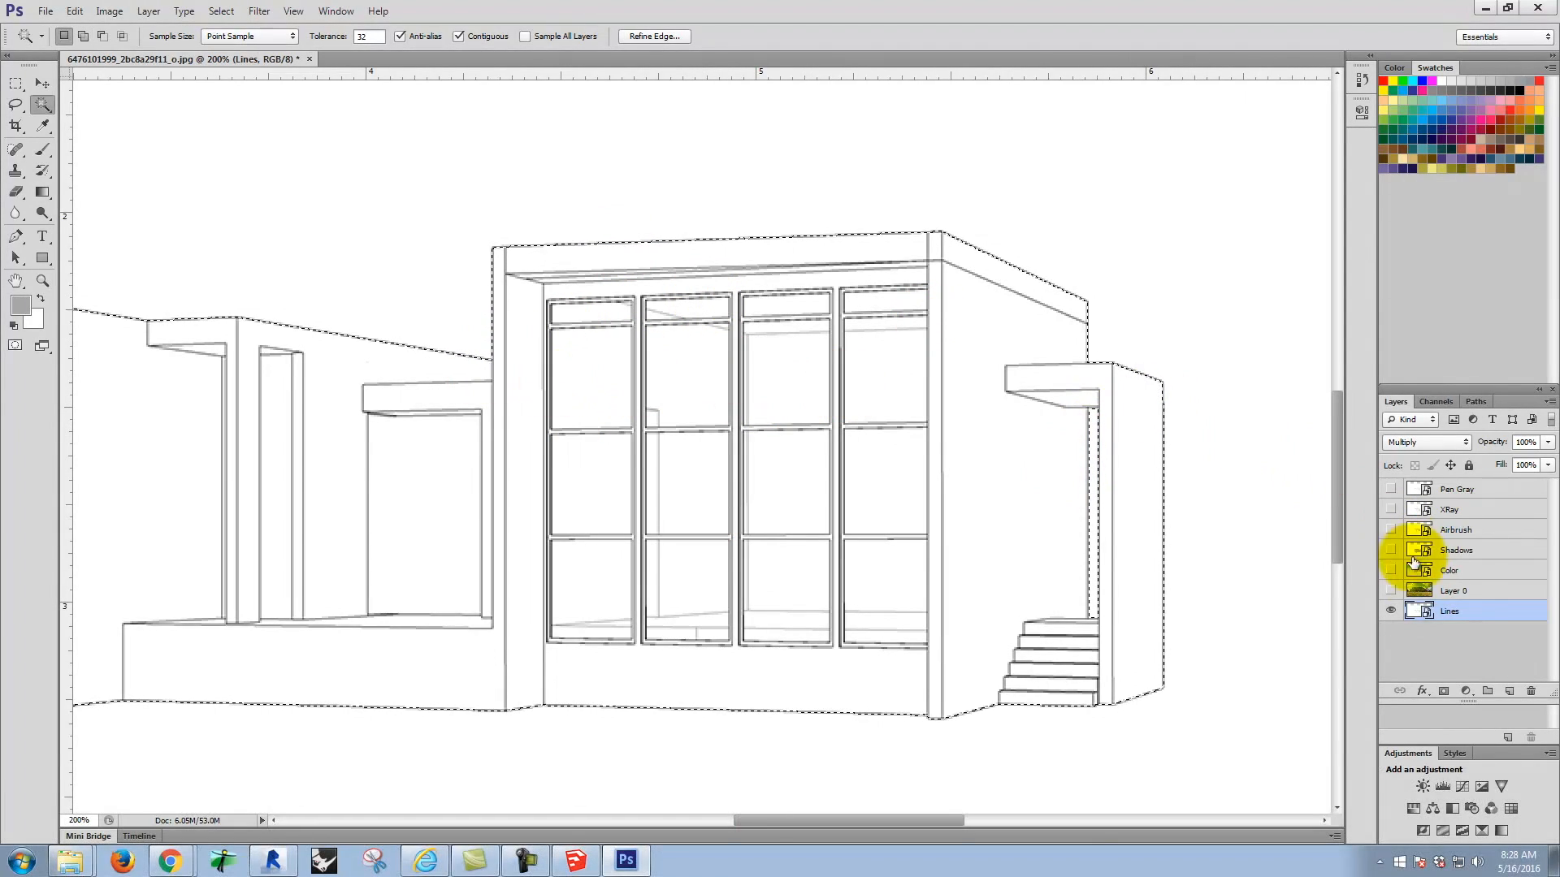
Step: Show the meadow photo layer and mask it with the outside-the-house selection so the house is cut out of the photo
click(1390, 591)
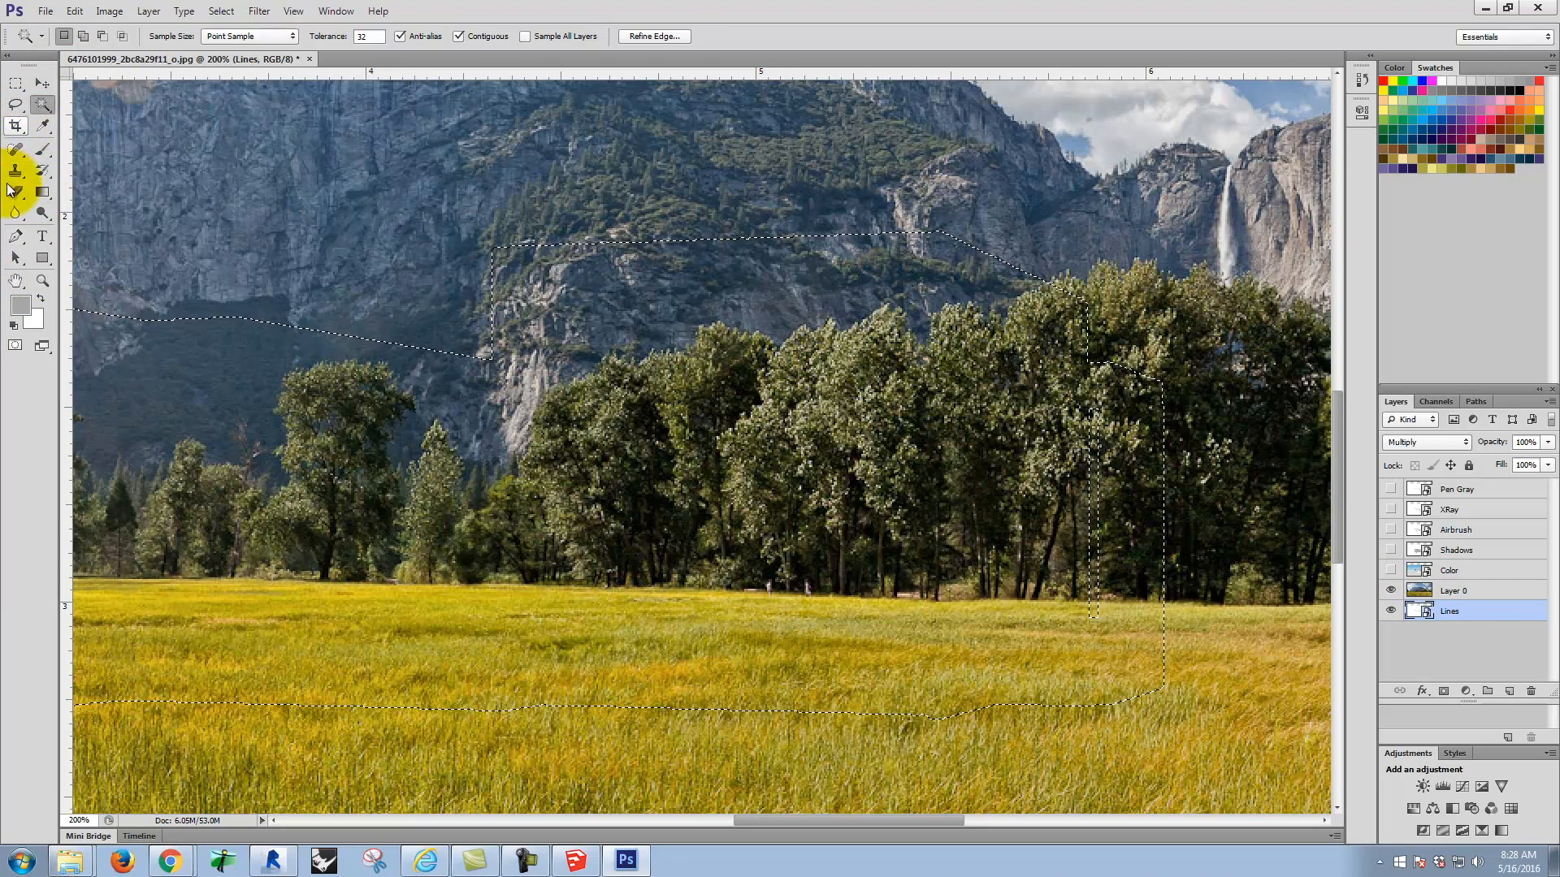
click(1447, 691)
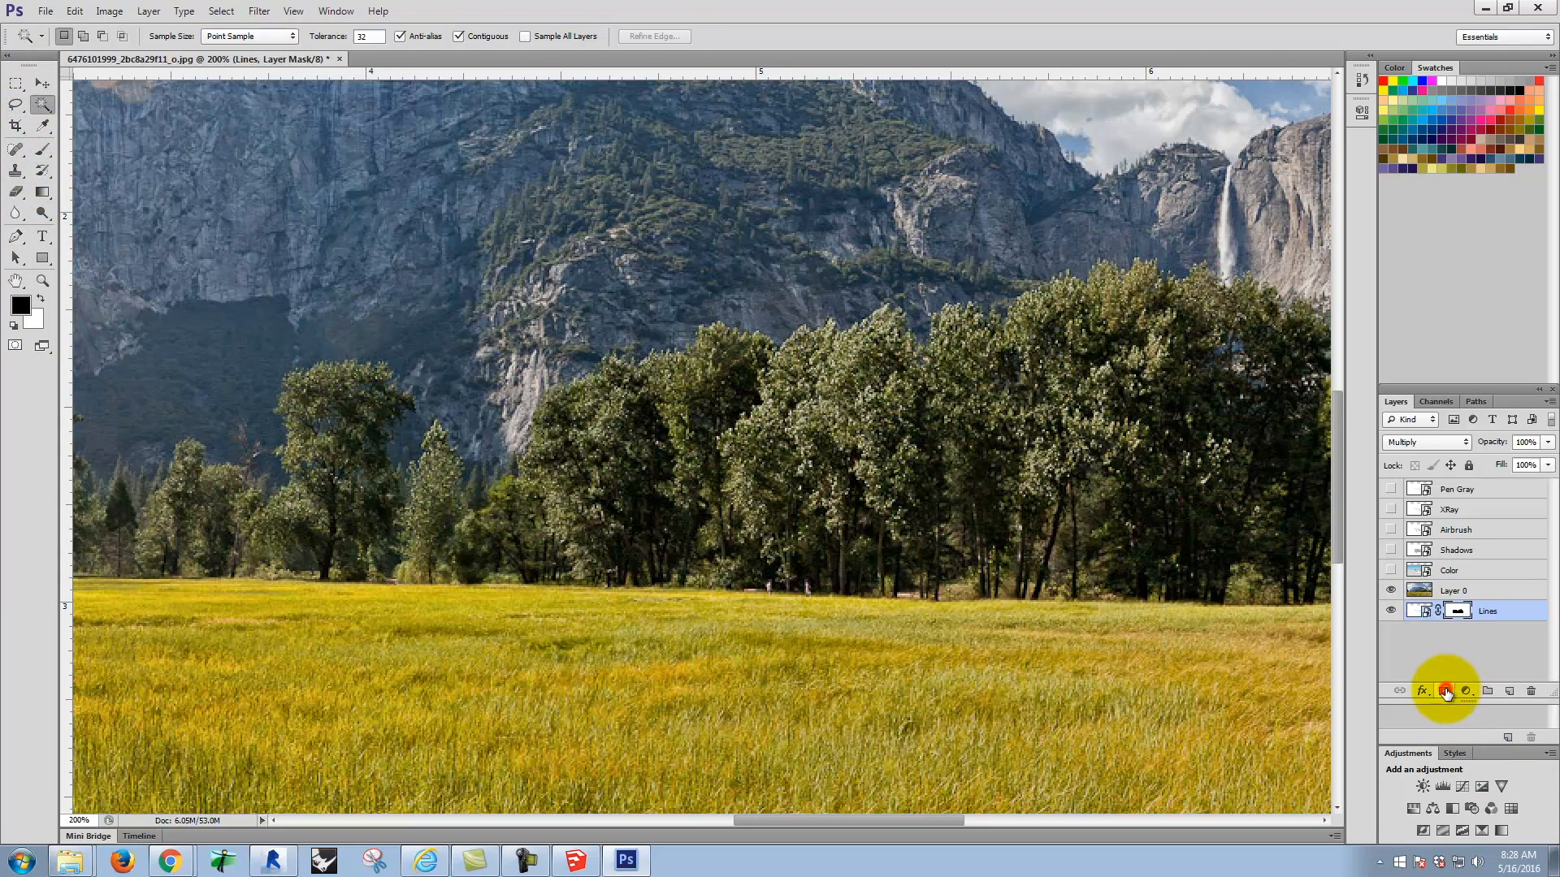
key(ctrl+z)
click(1502, 583)
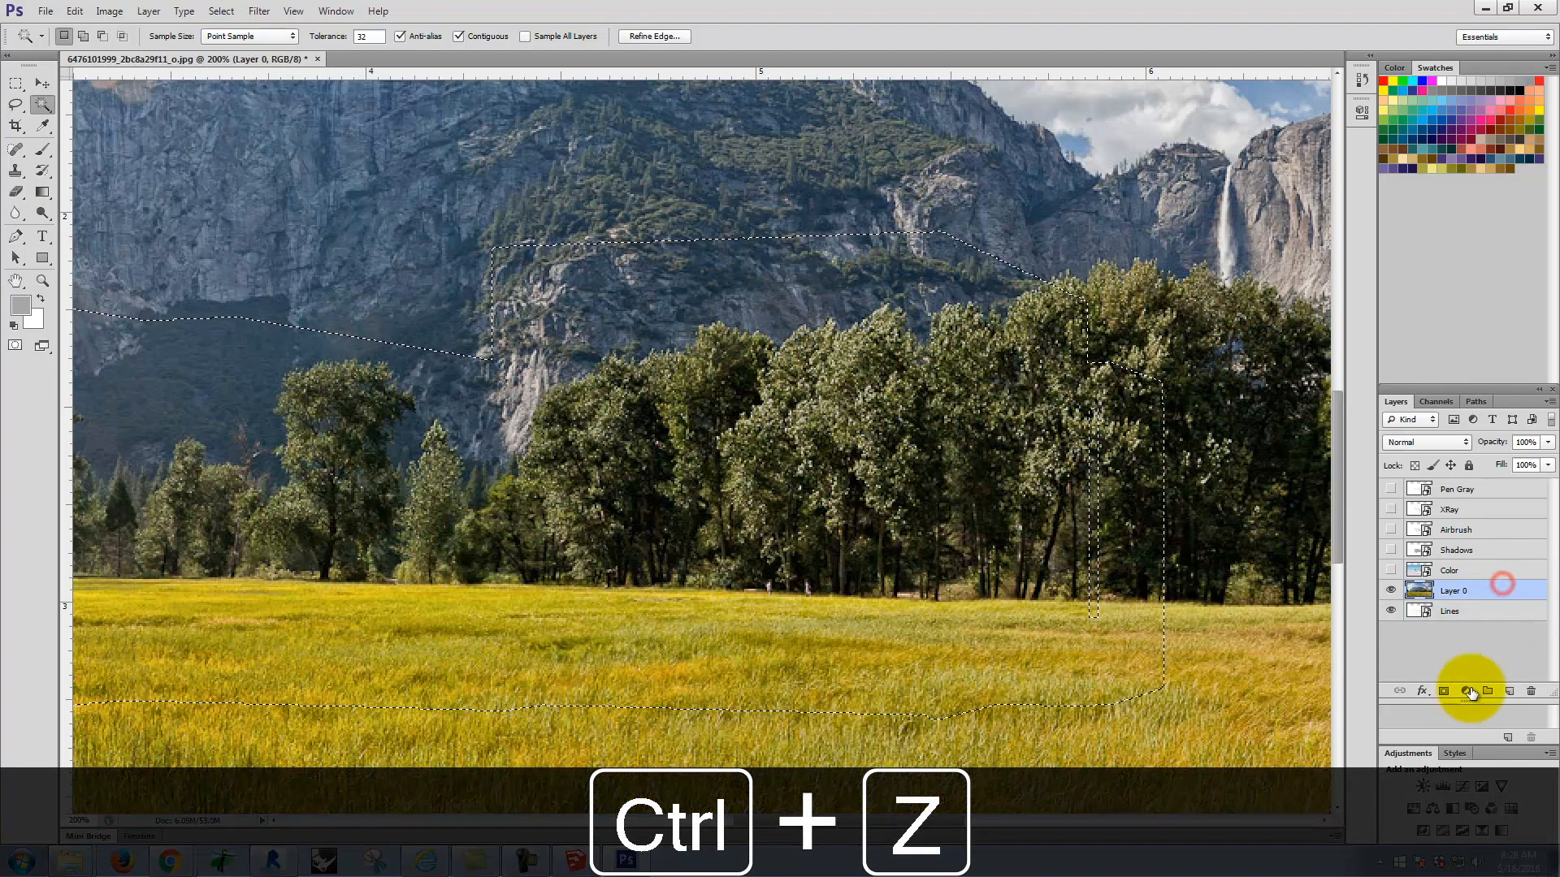
click(1444, 691)
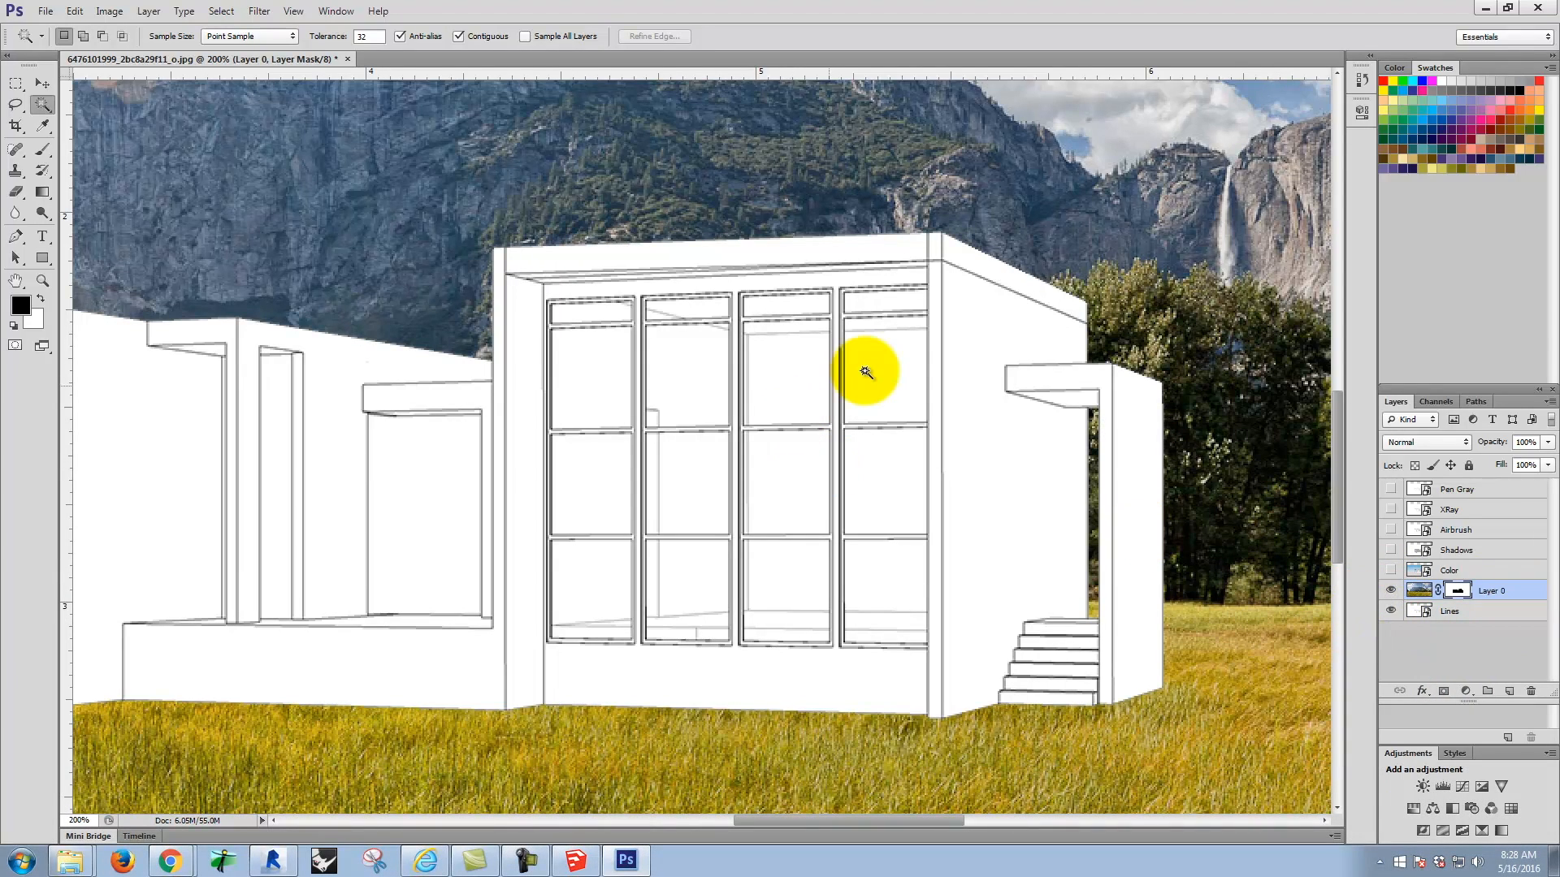
Step: Examine the masked photo's edges up close along the house's roofline and where its base meets the grass
key(ctrl+0)
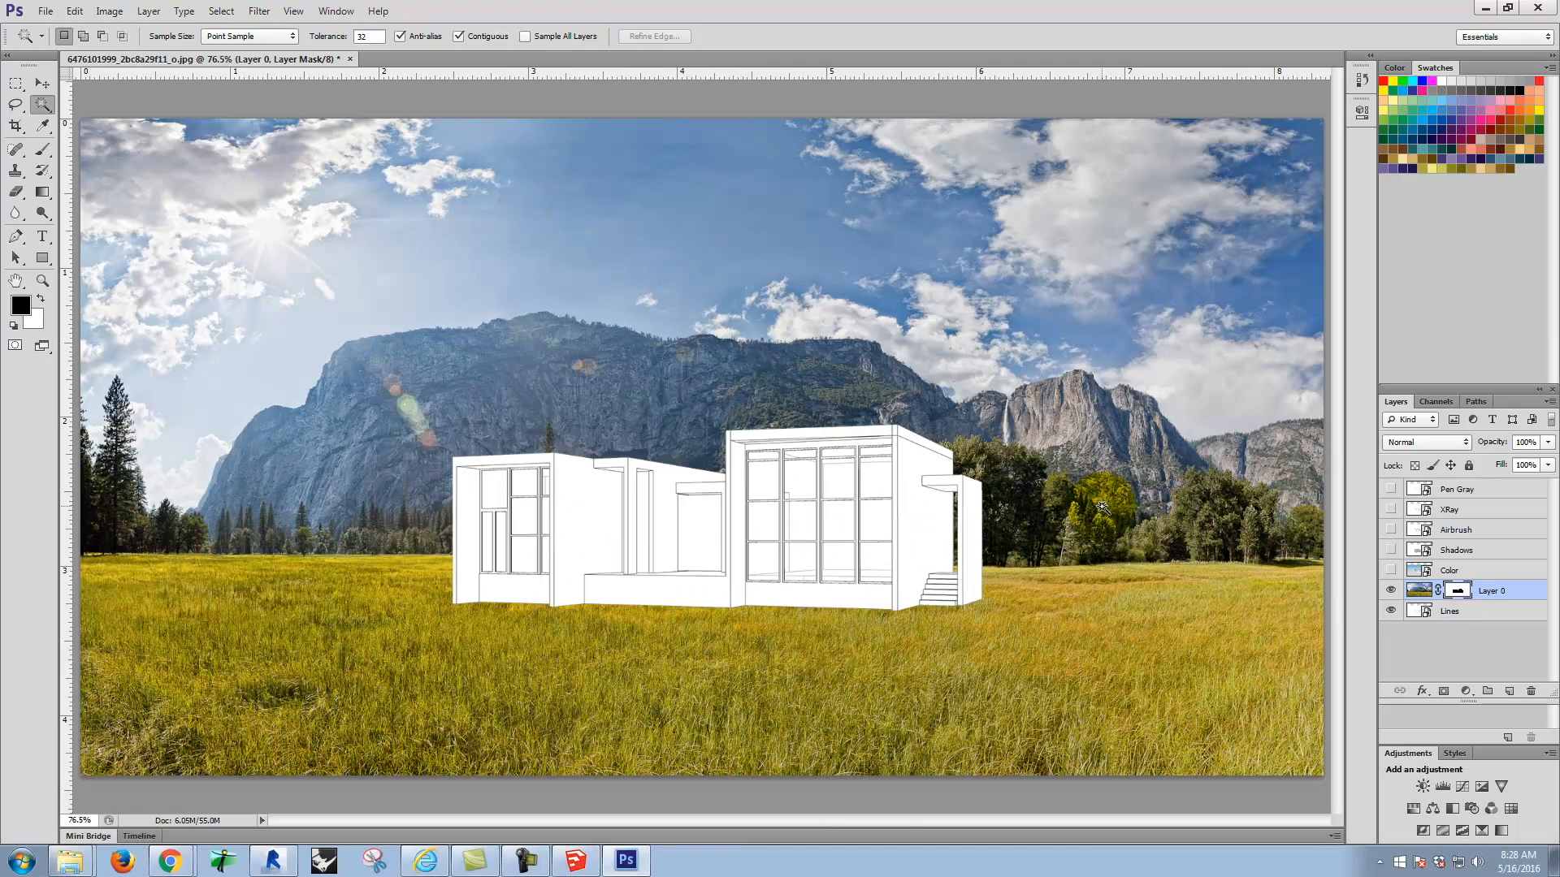
key(ctrl+equal)
key(ctrl+equal)
key(ctrl+equal)
key(ctrl+equal)
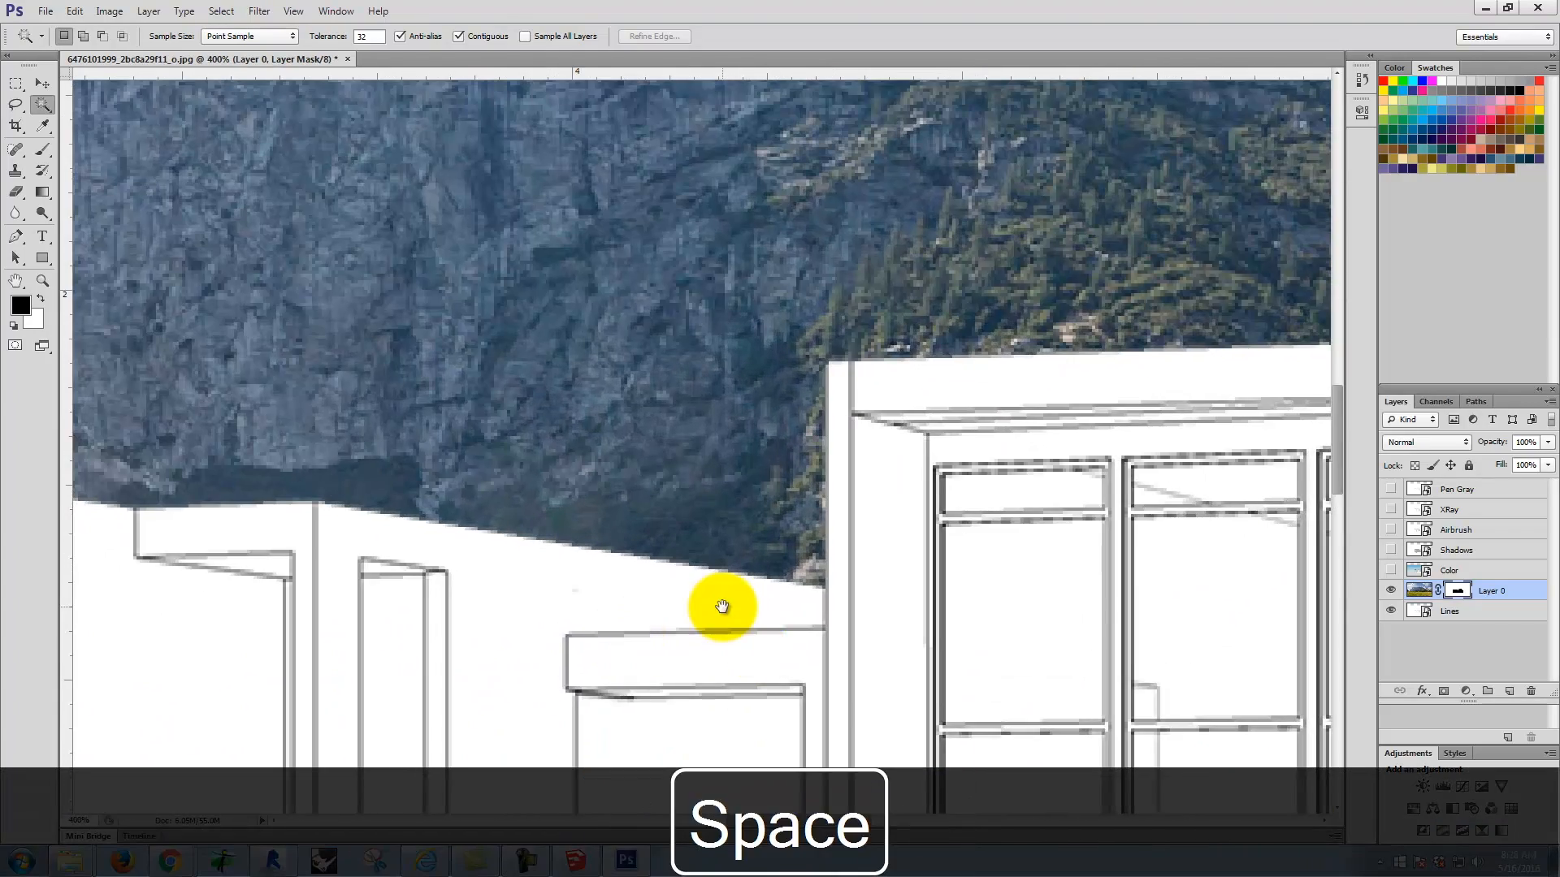
drag(720, 609, 767, 8)
drag(681, 452, 712, 360)
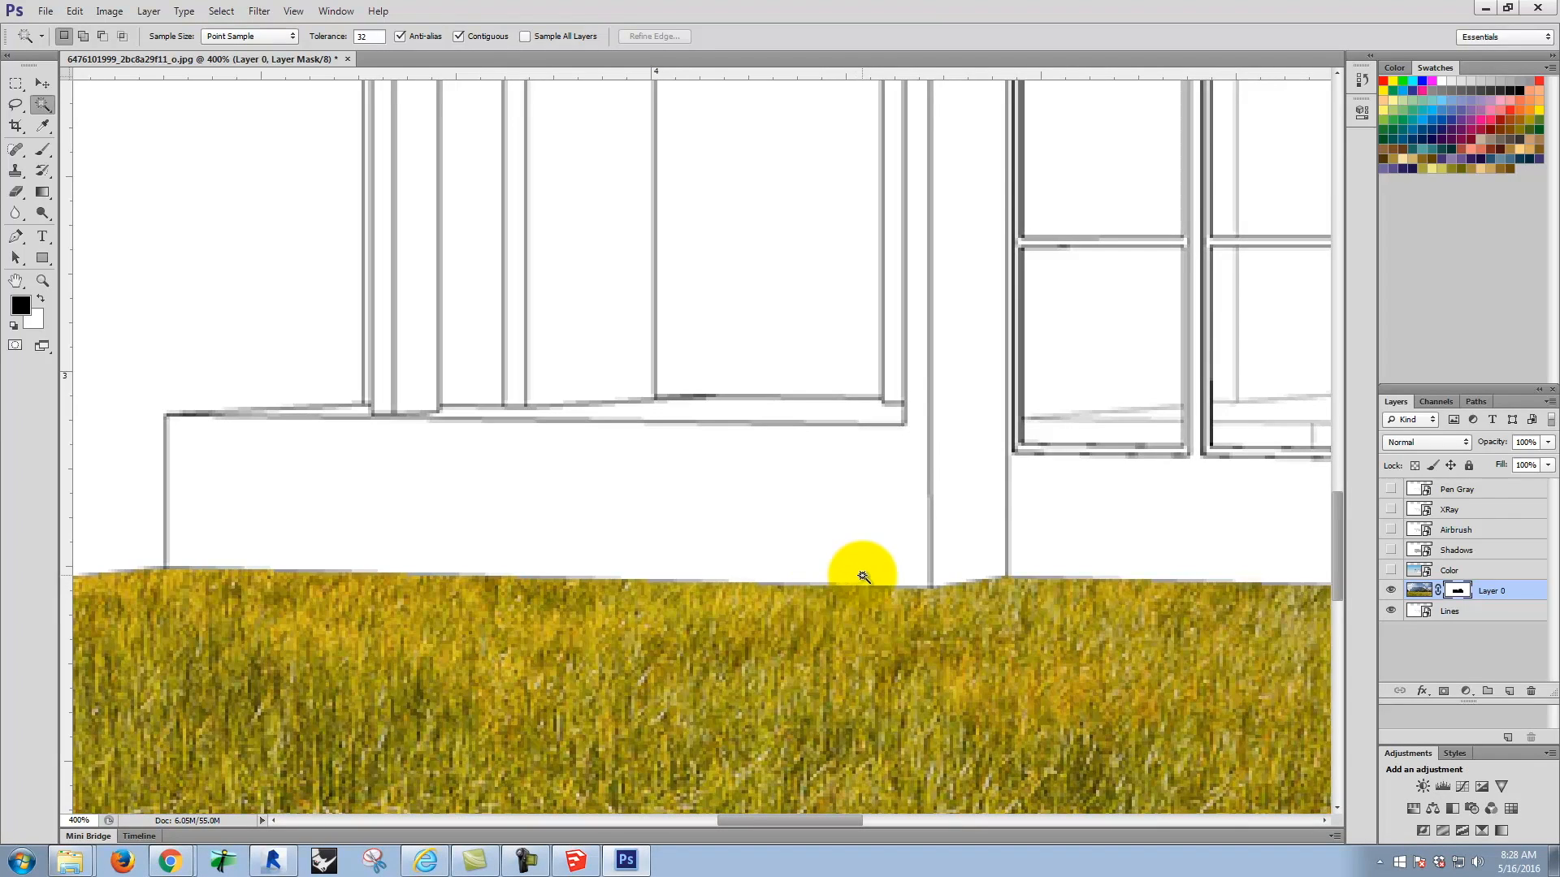
key(ctrl+0)
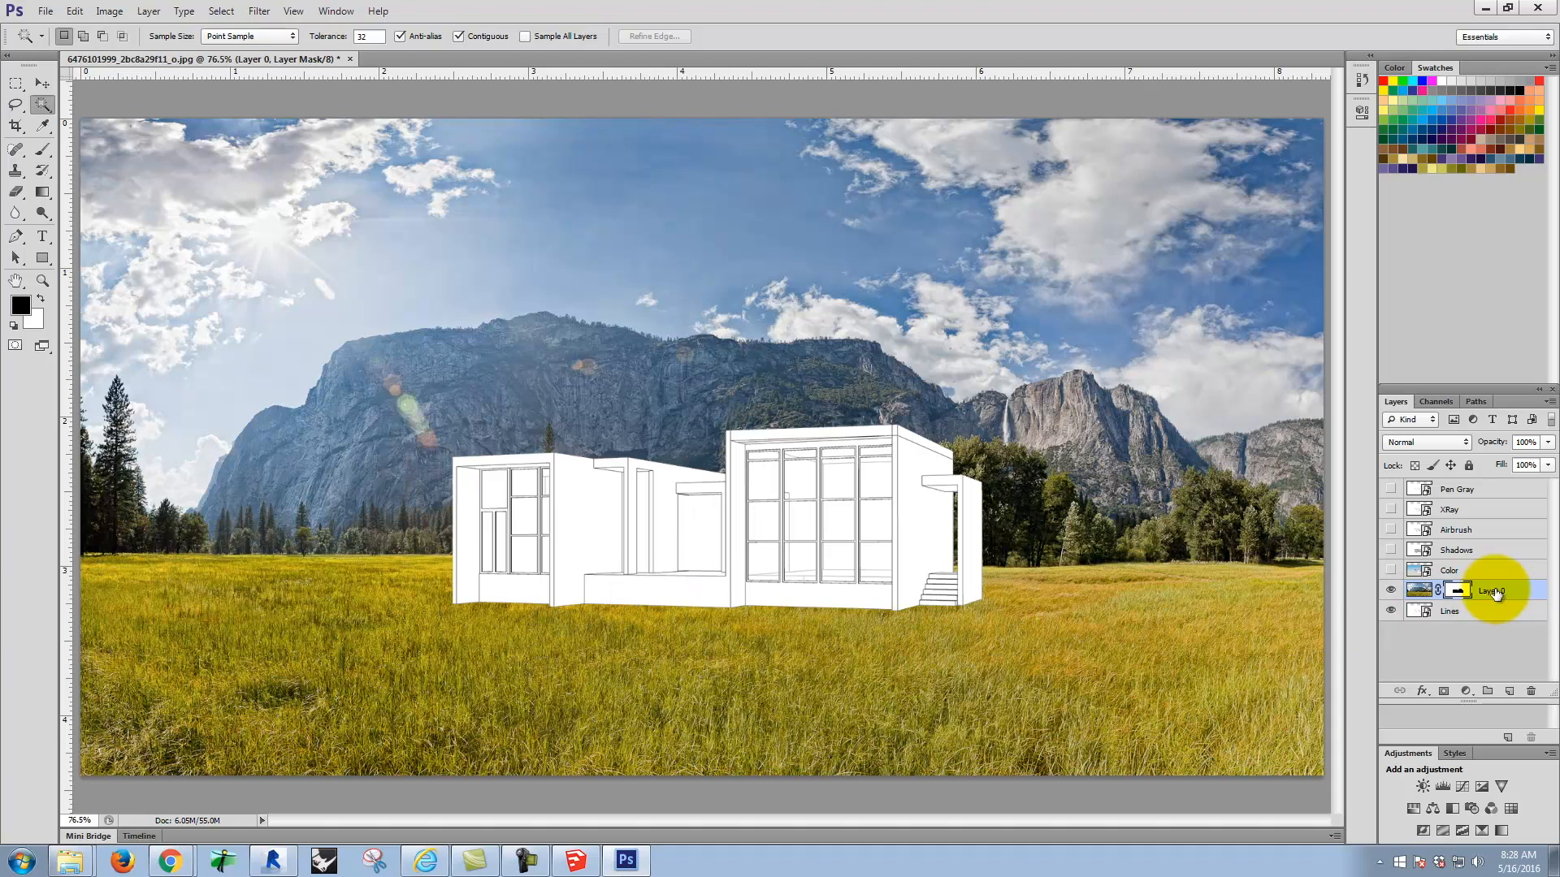
Step: Try applying the photo layer's mask, hide Lines to inspect the cutout, and undo the mask application
right_click(1460, 593)
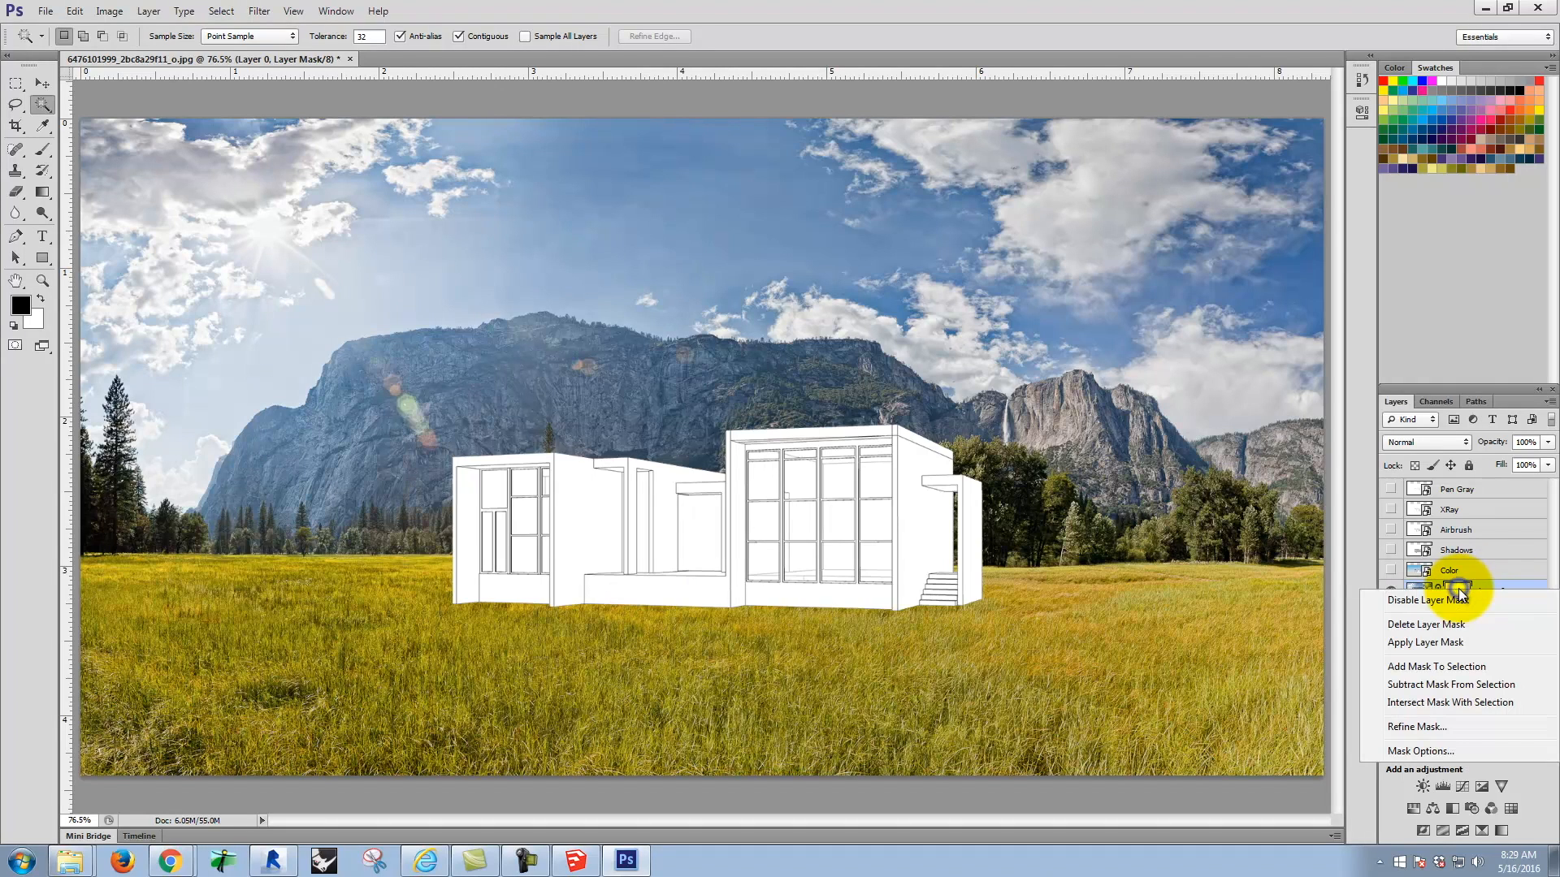
click(1438, 643)
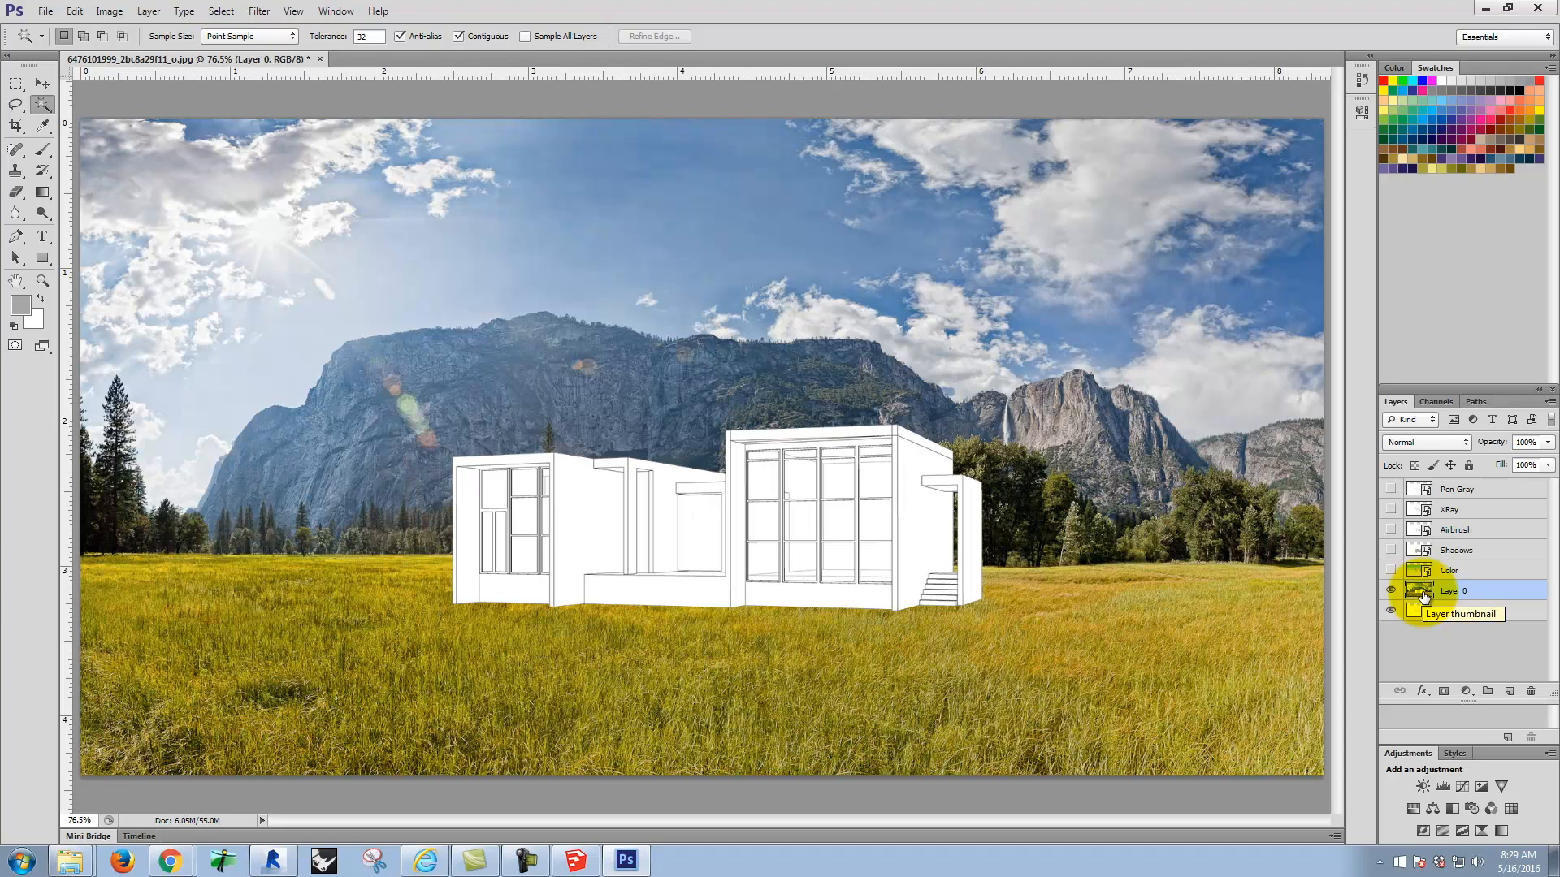
click(1392, 614)
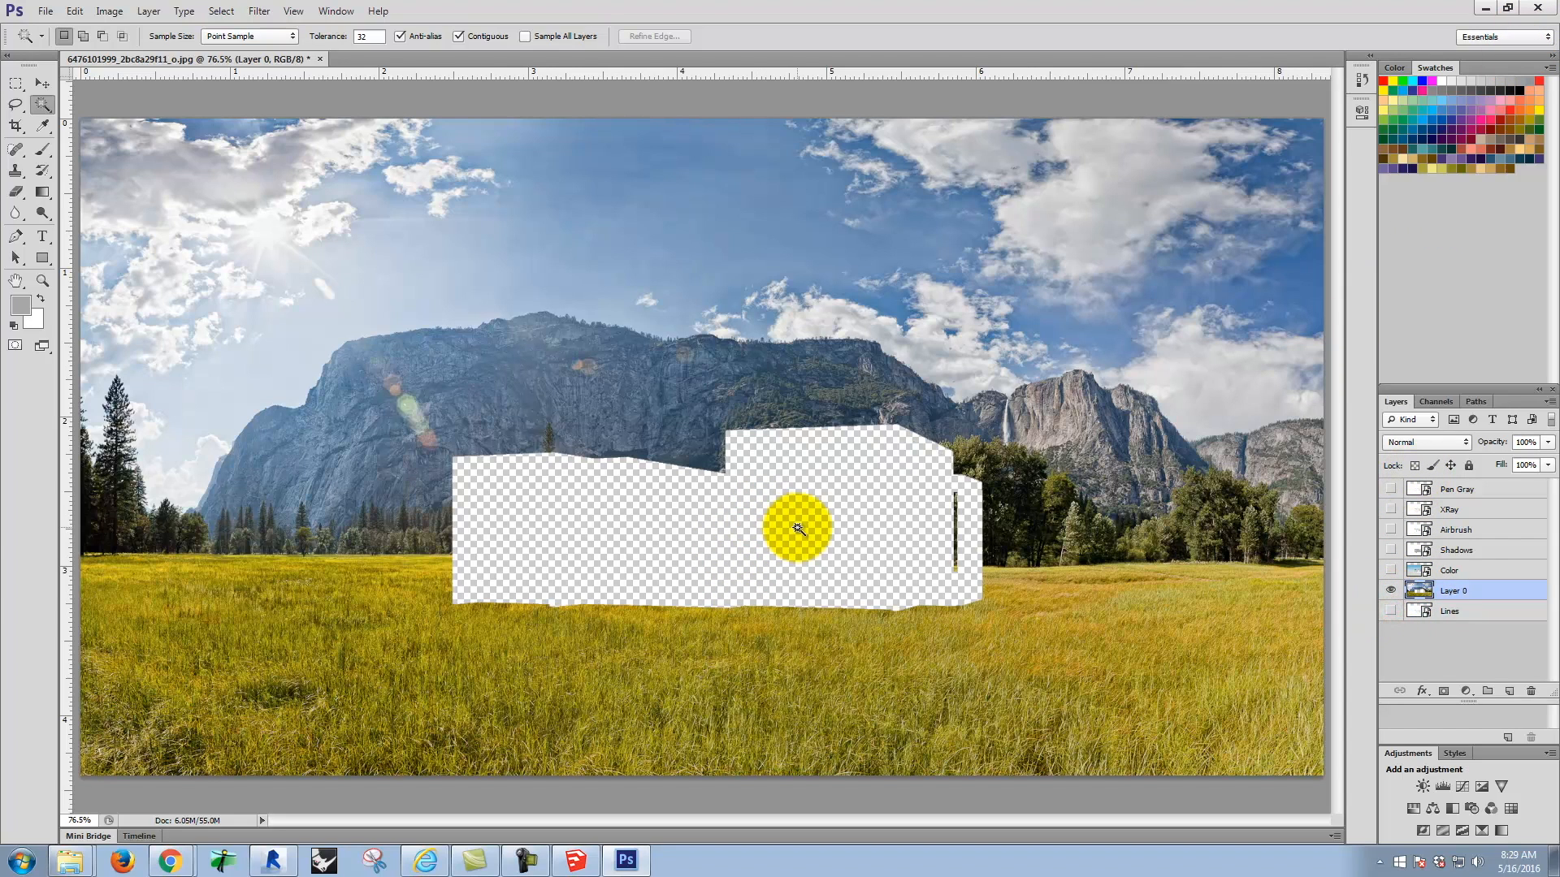
key(ctrl+z)
key(ctrl+z)
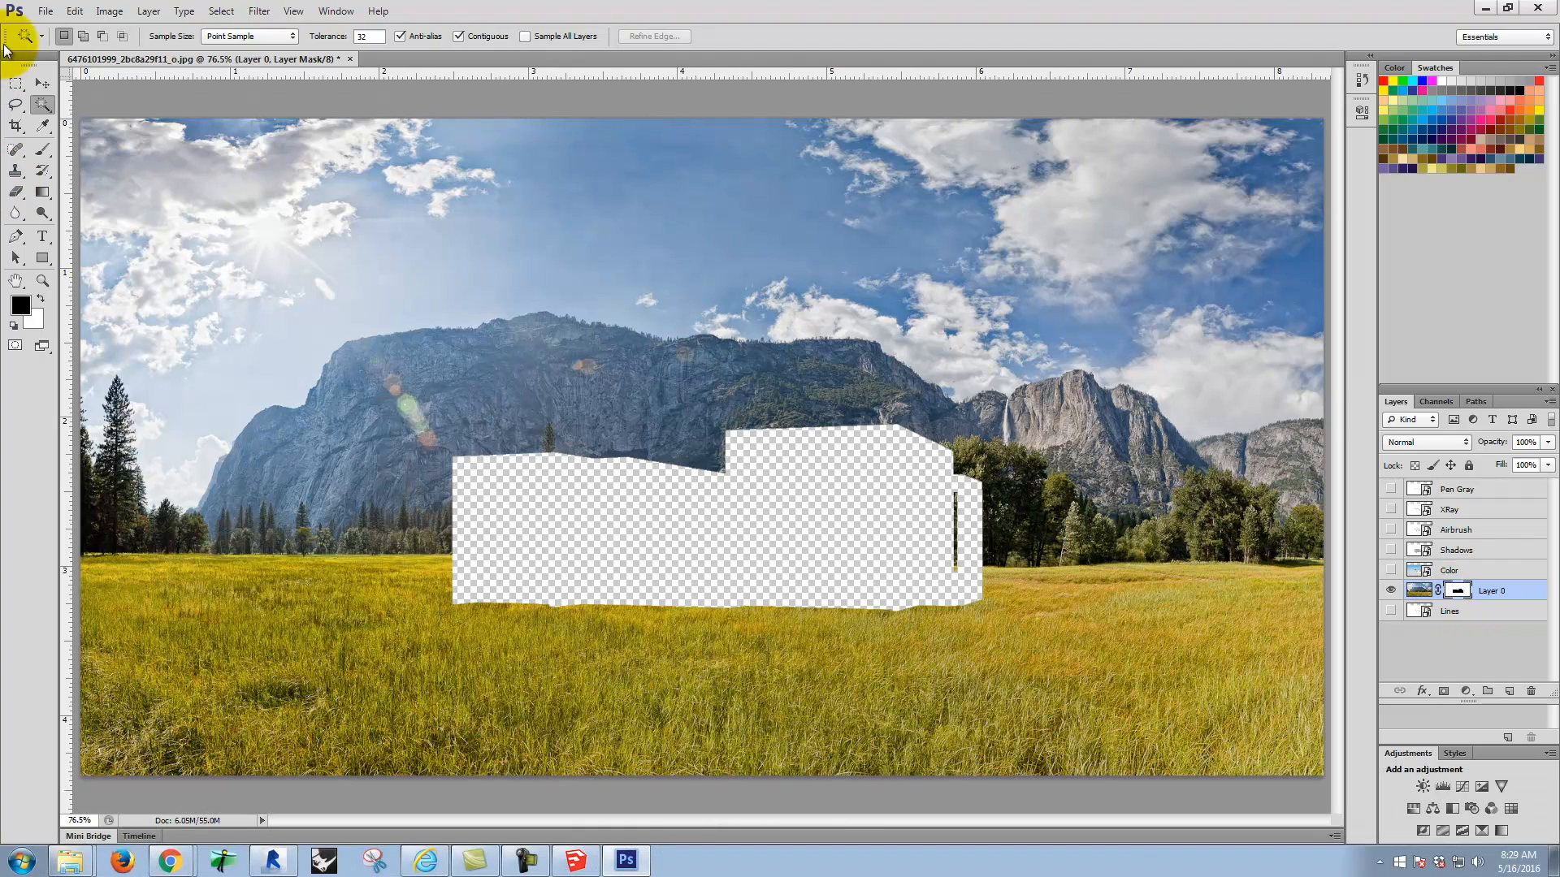
Step: Try restoring part of the photo by brushing white on its mask across the middle of the house cutout, and undo the stroke
click(43, 148)
click(42, 299)
mouse_move(574, 417)
mouse_down()
mouse_move(696, 349)
mouse_move(716, 625)
mouse_move(720, 603)
mouse_up()
key(ctrl+z)
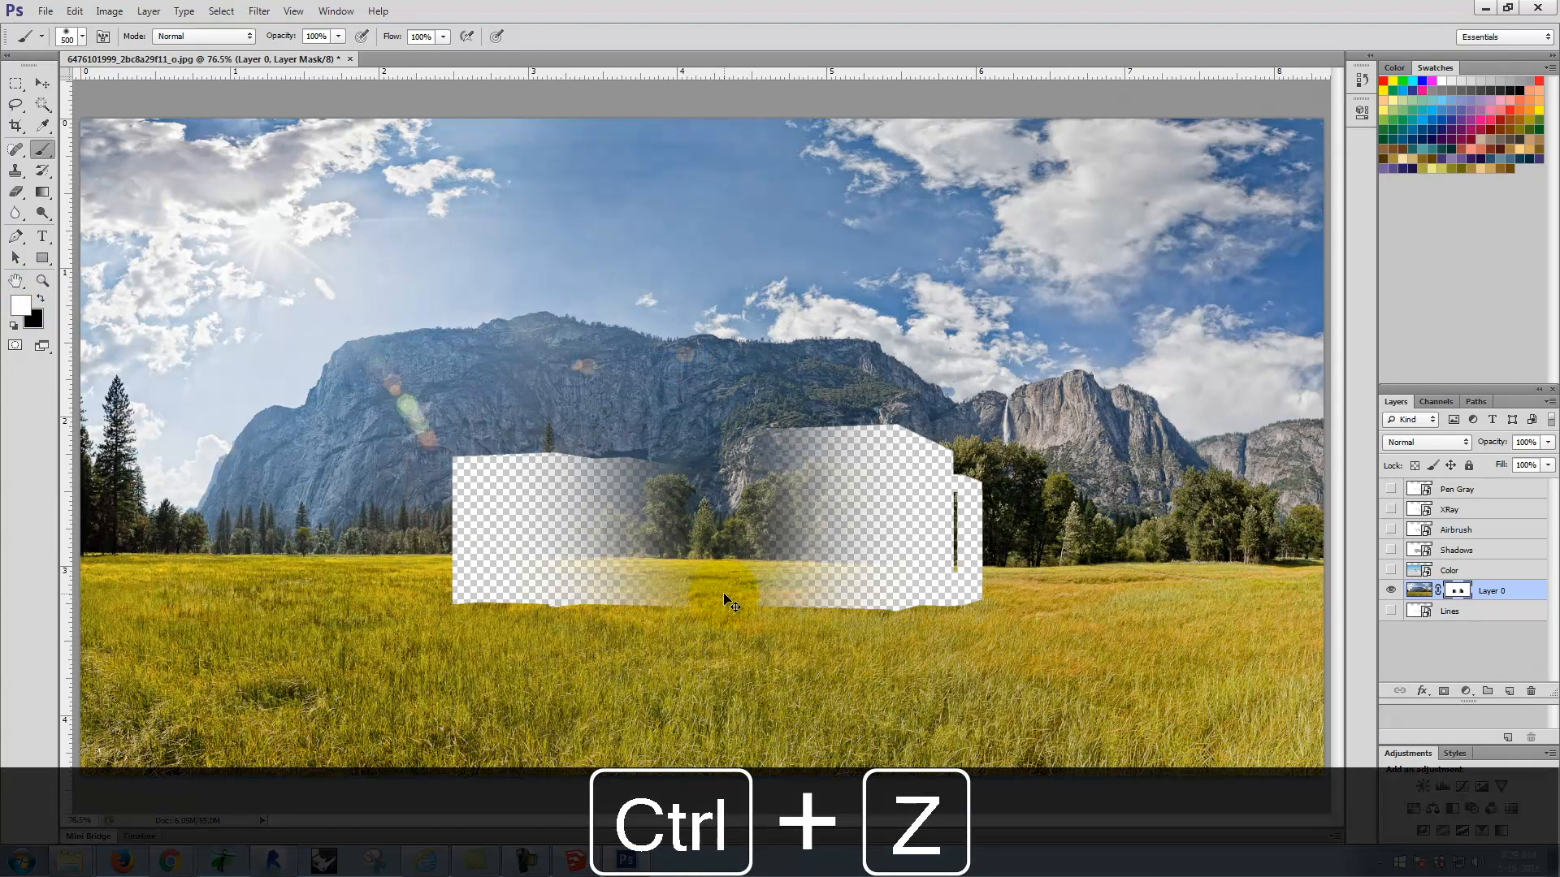
Step: Apply the layer mask permanently to the meadow photo layer and show the Lines layer
right_click(1459, 595)
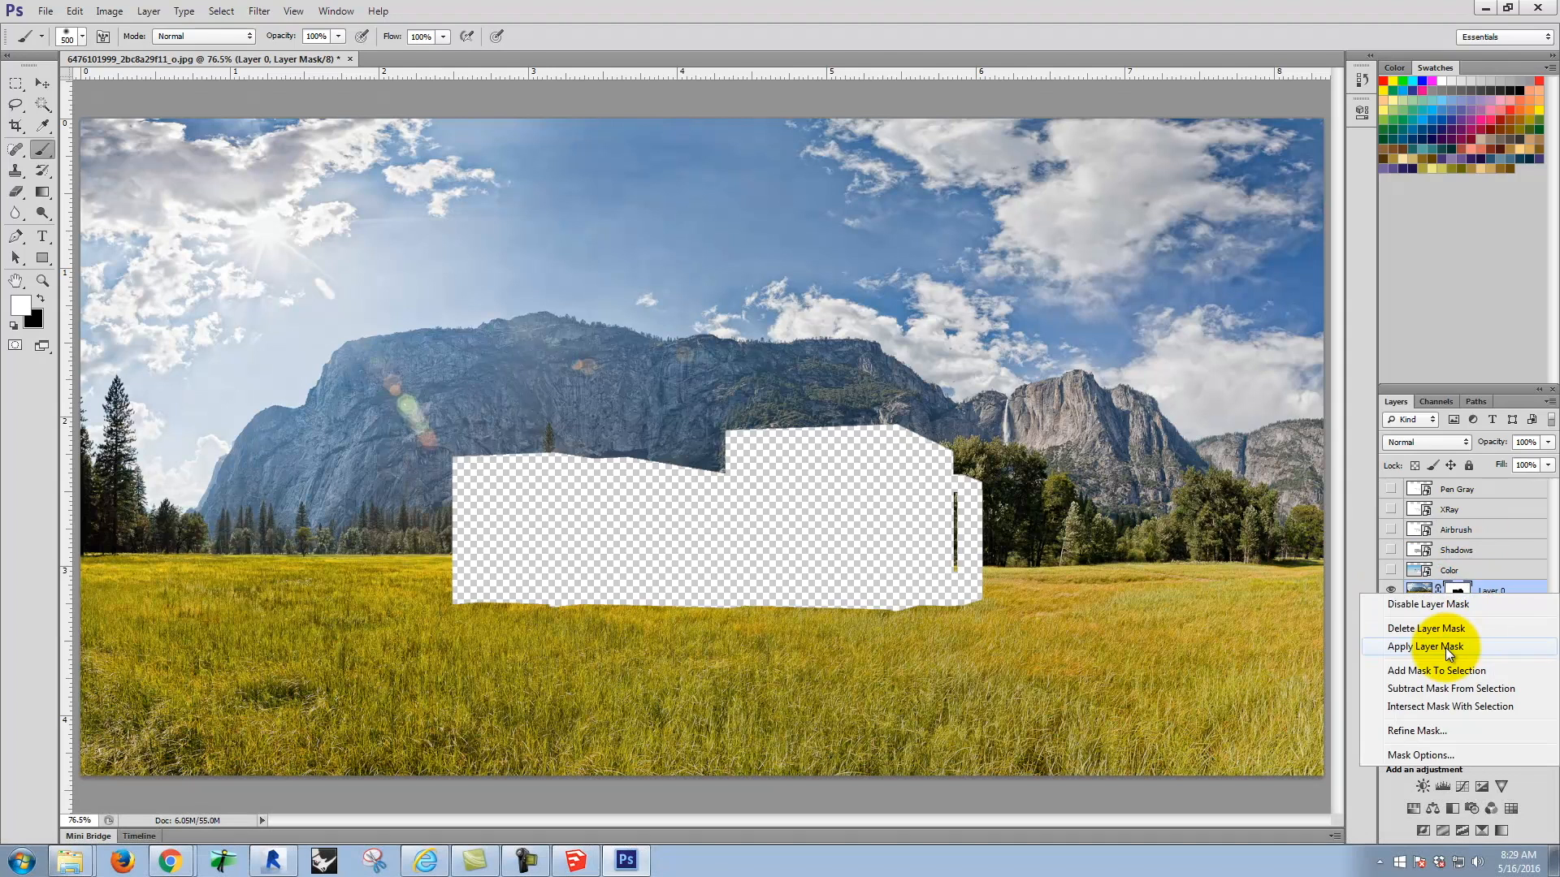
click(1445, 647)
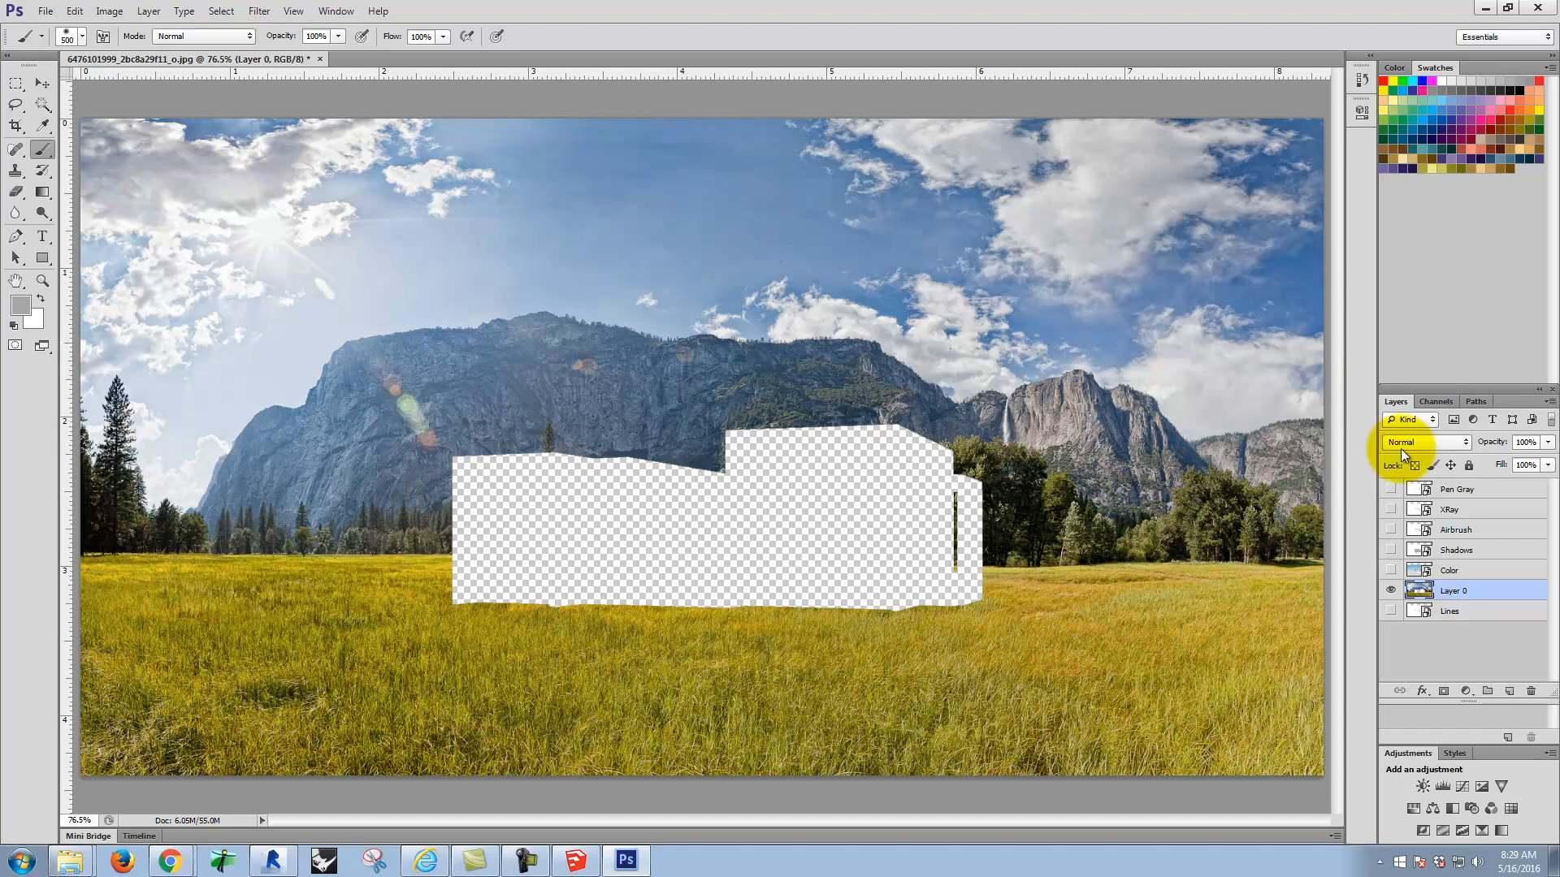
click(1390, 611)
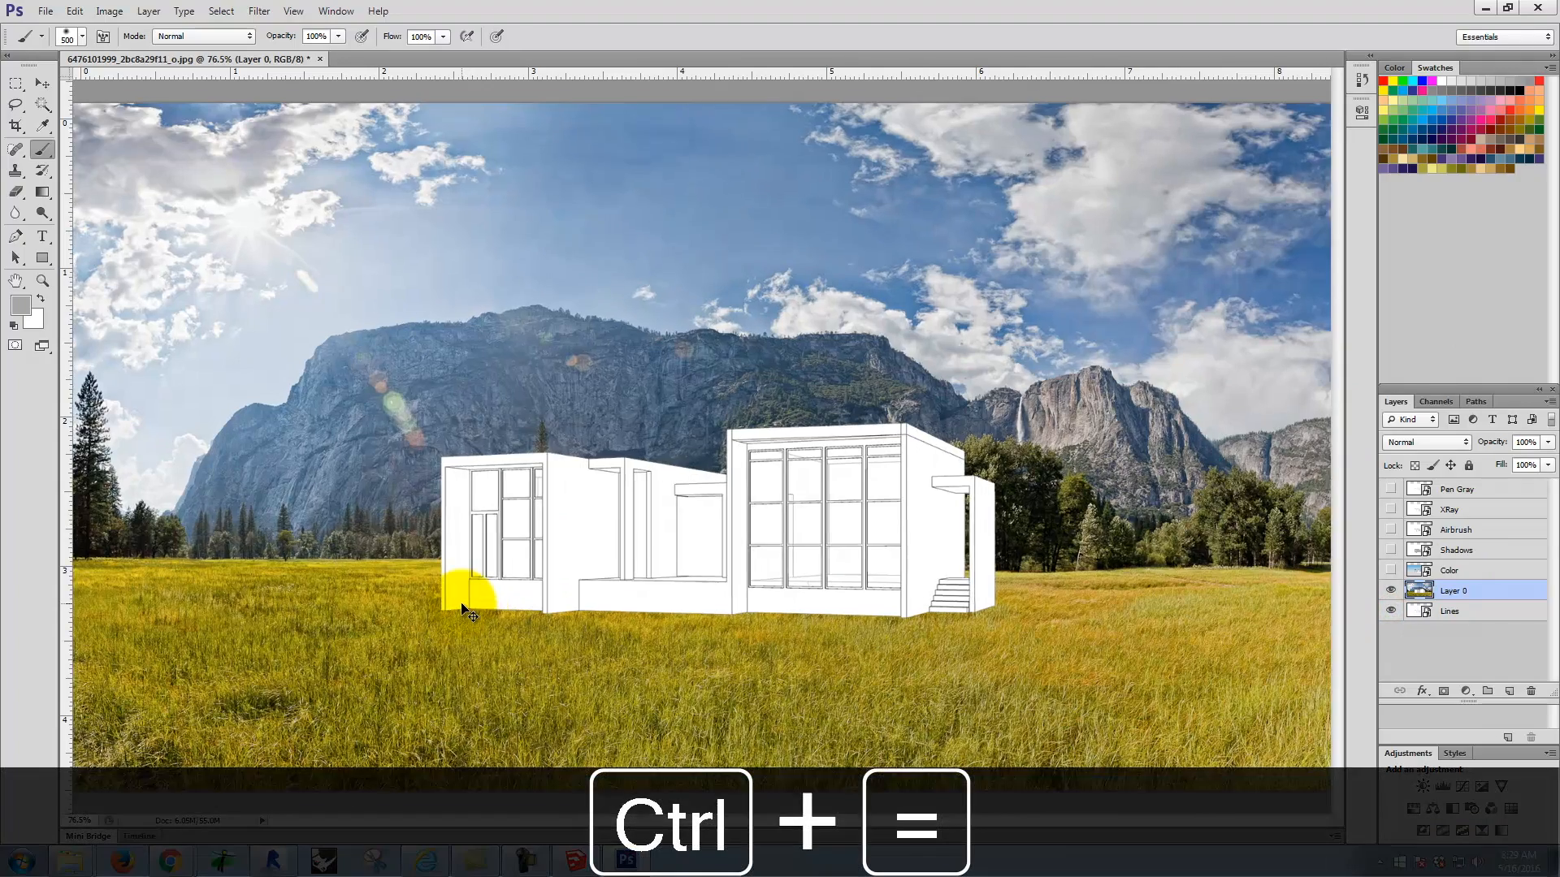
Step: Clone meadow grass with the size 60 grass-shaped Clone Stamp over the house base, around the front corner of the low terrace wall
key(ctrl+equal)
key(ctrl+equal)
key(ctrl+equal)
key(space)
drag(658, 455, 759, 10)
click(15, 172)
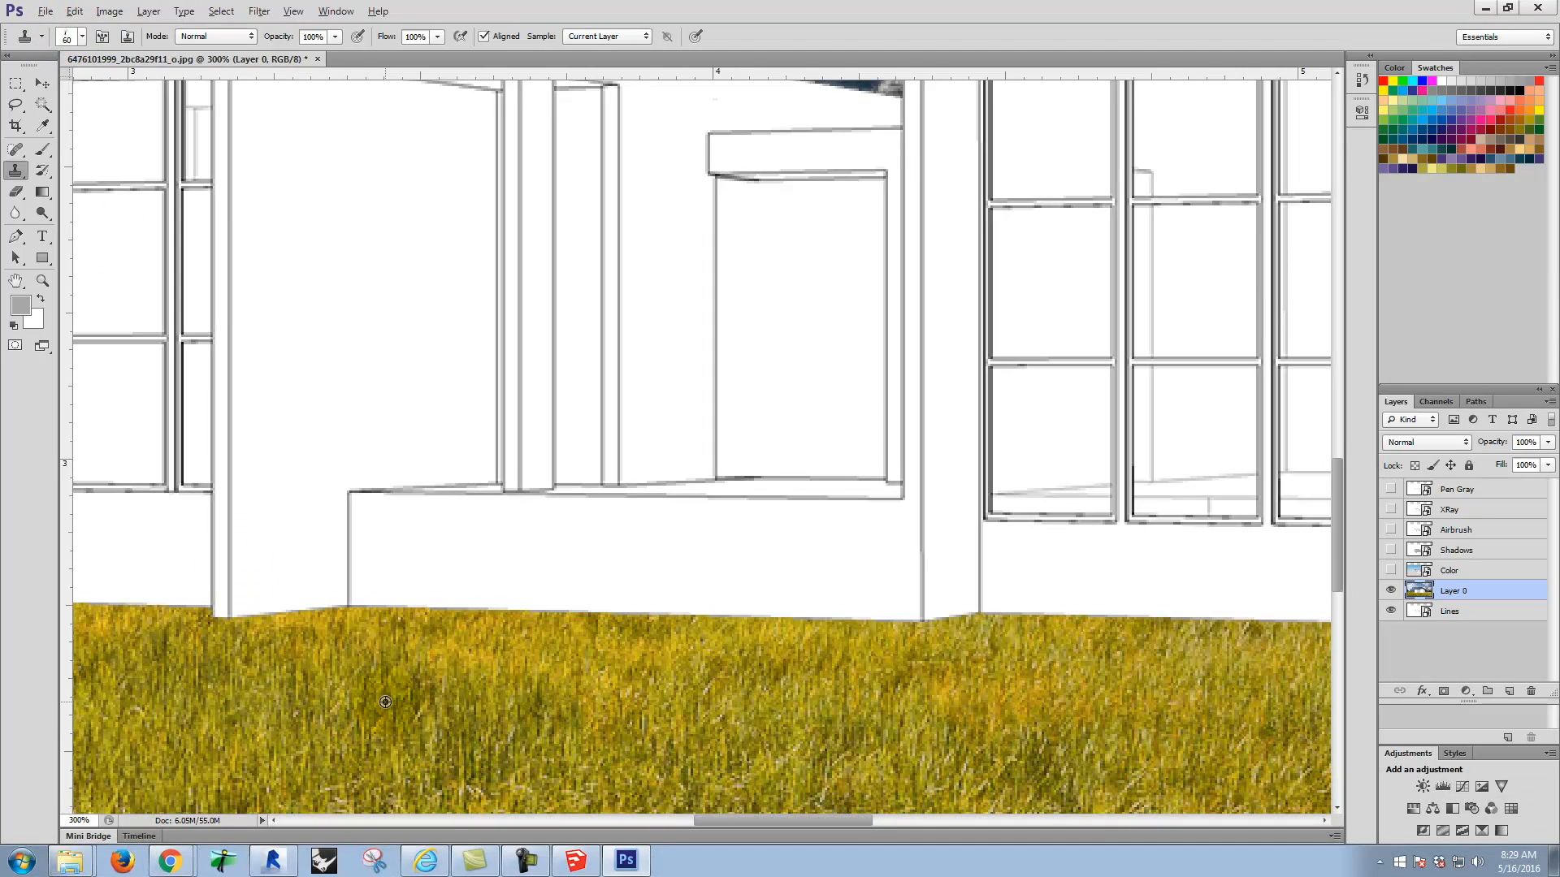
mouse_move(391, 612)
mouse_down()
mouse_move(358, 597)
mouse_move(382, 601)
mouse_move(325, 605)
mouse_move(320, 627)
mouse_move(262, 641)
mouse_up()
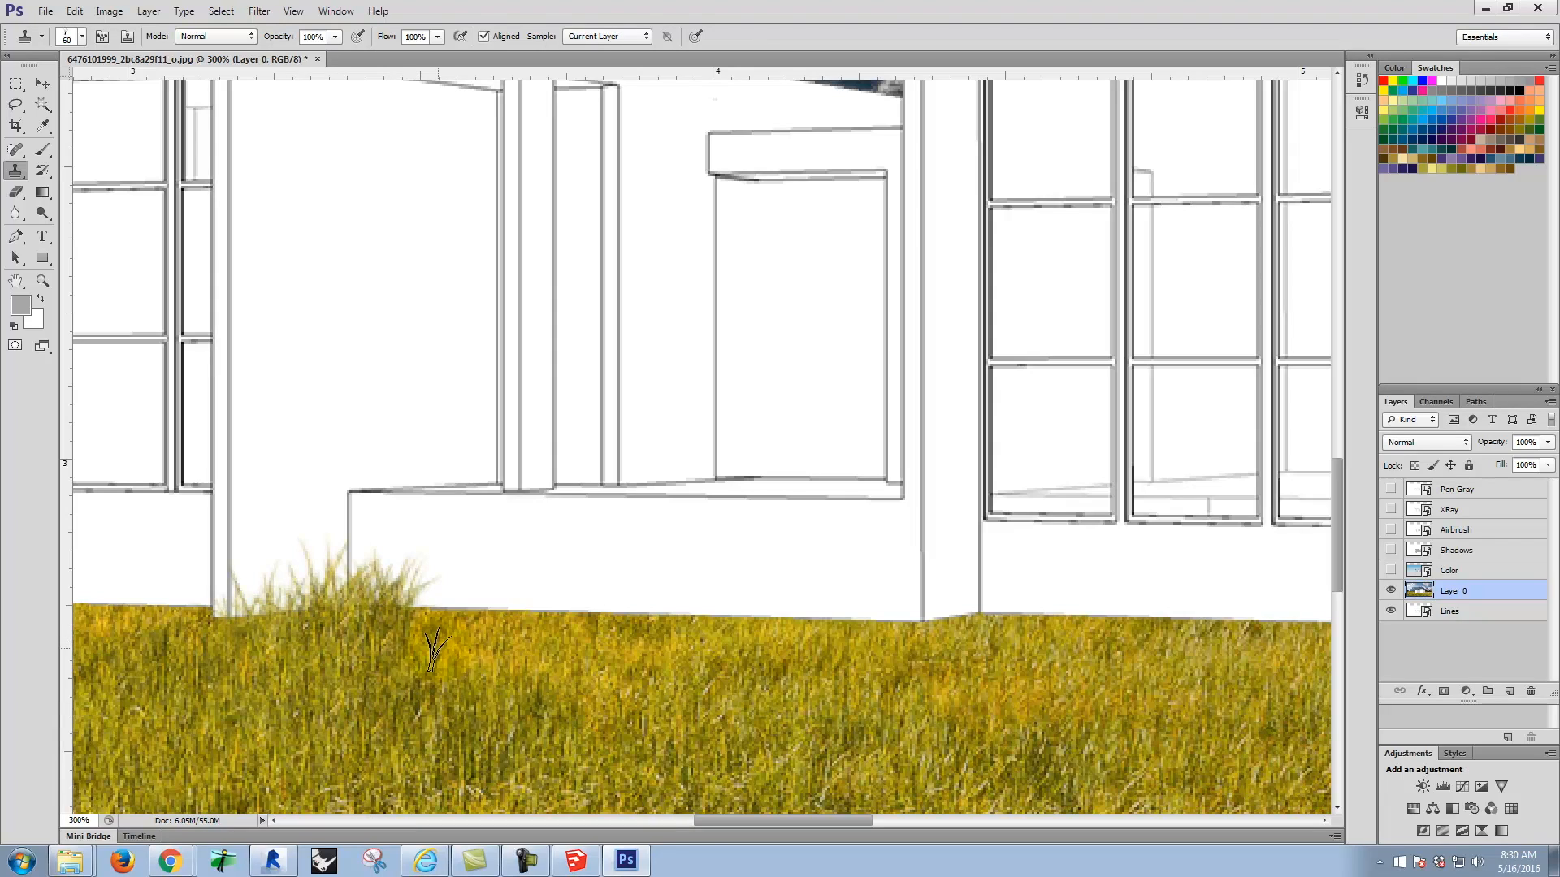
key(ctrl+minus)
key(ctrl+minus)
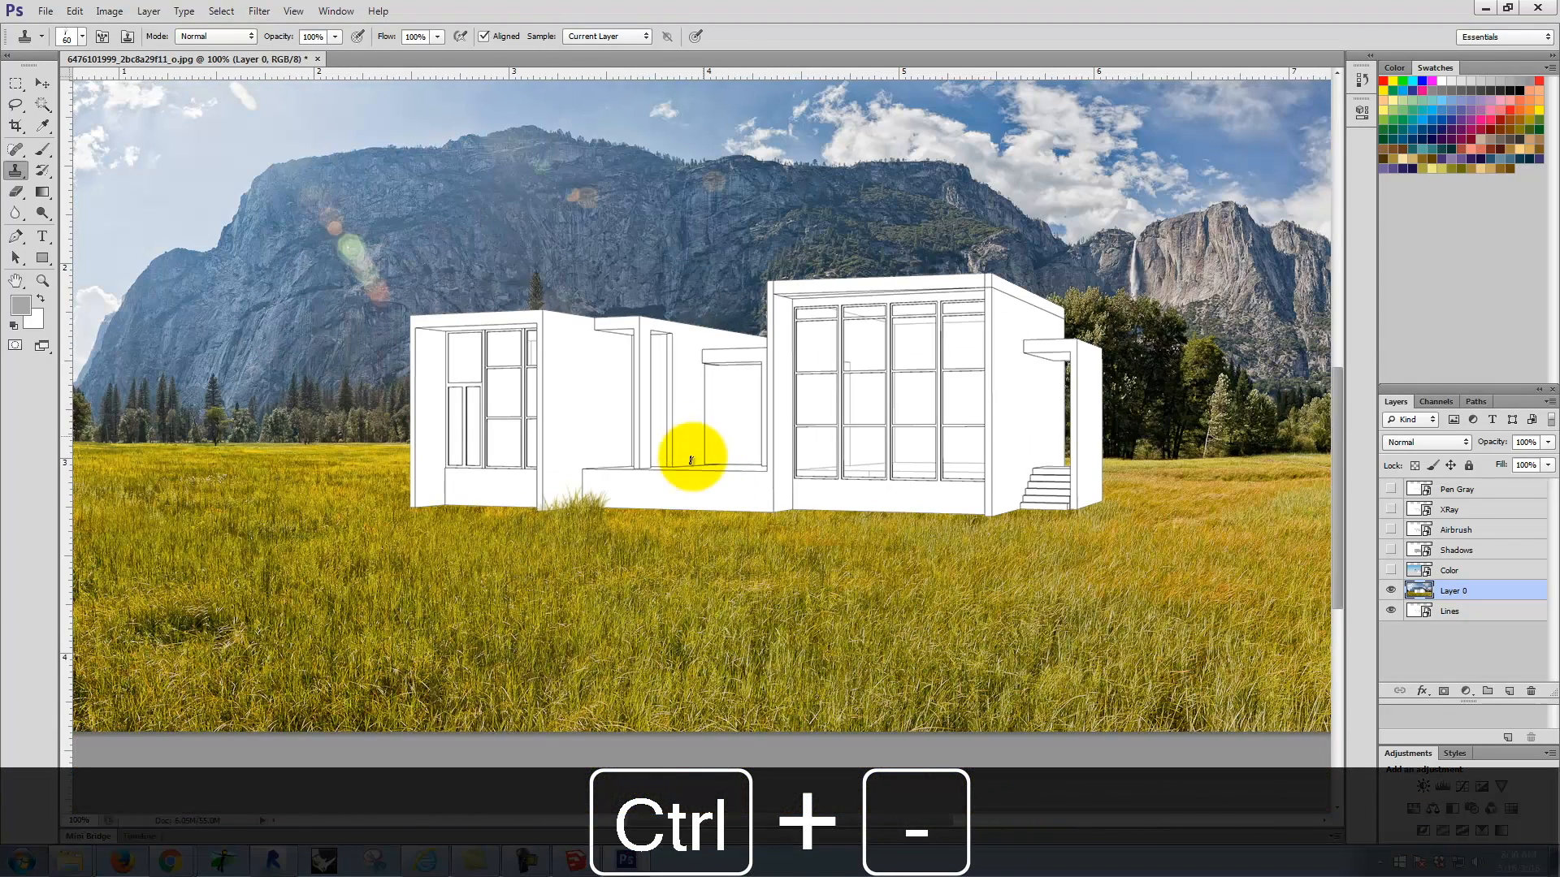
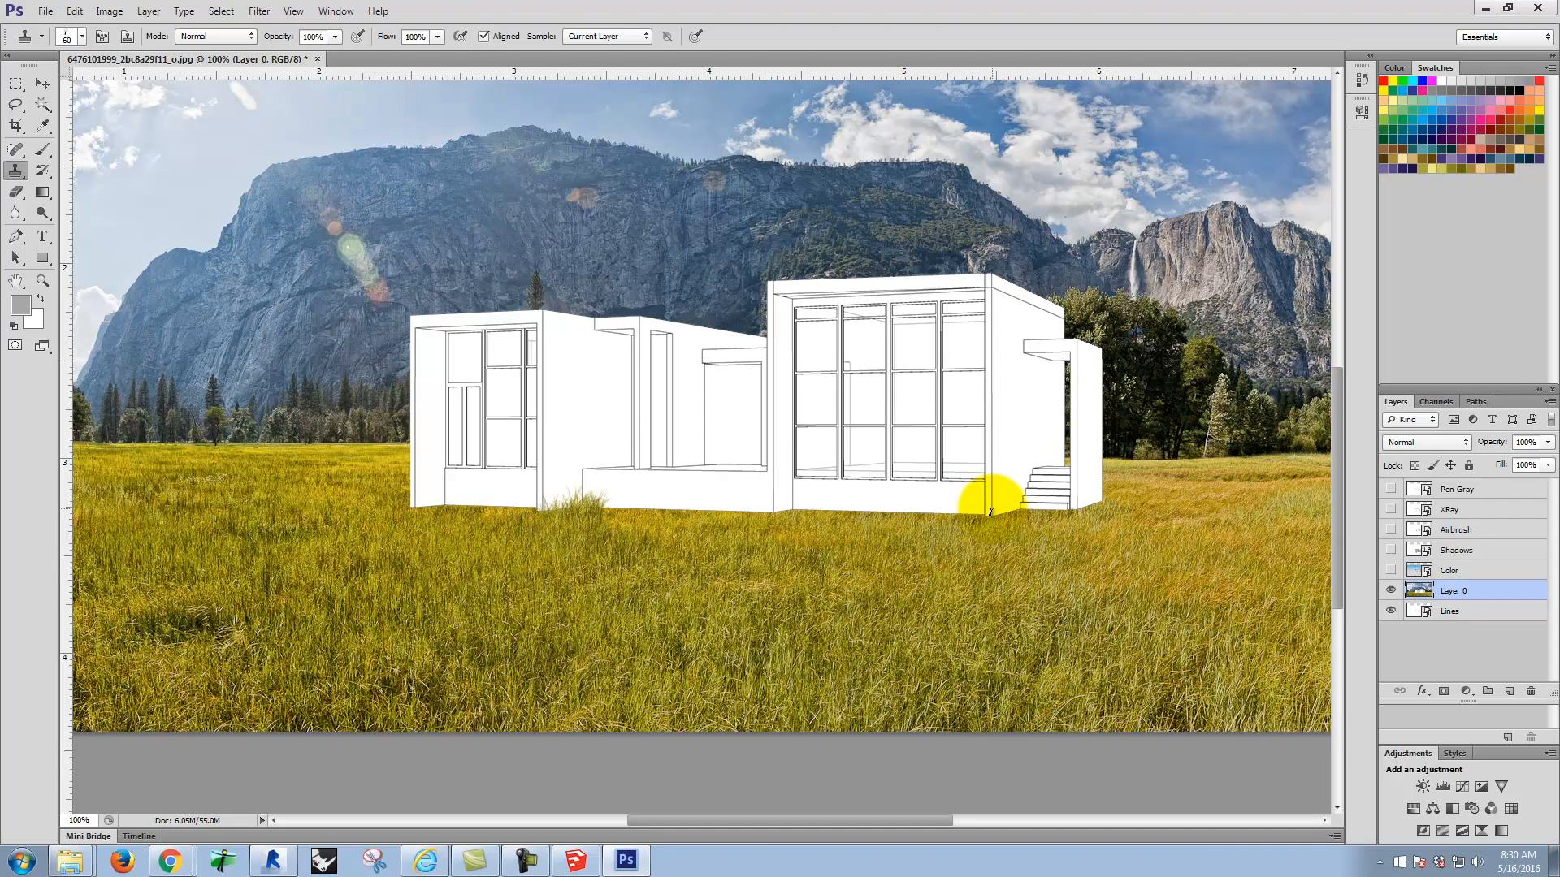
Step: Clone meadow grass with the Clone Stamp's grass-shaped brush at size 45 over the house corner between the tall windows and the entry steps
key(ctrl+equal)
key(ctrl+equal)
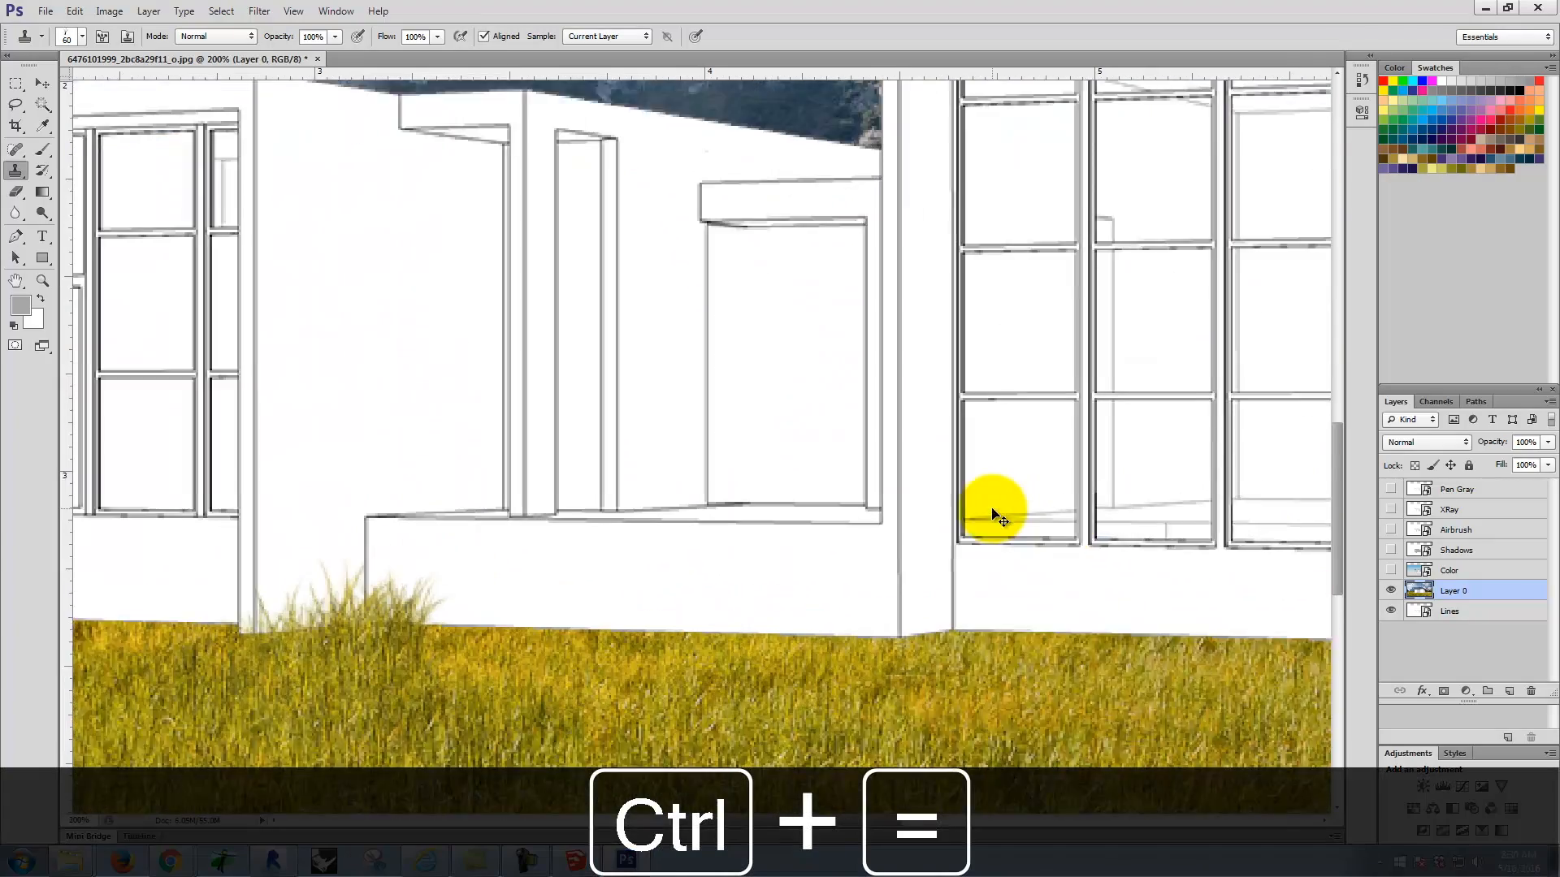
key(space)
drag(1023, 496, 118, 268)
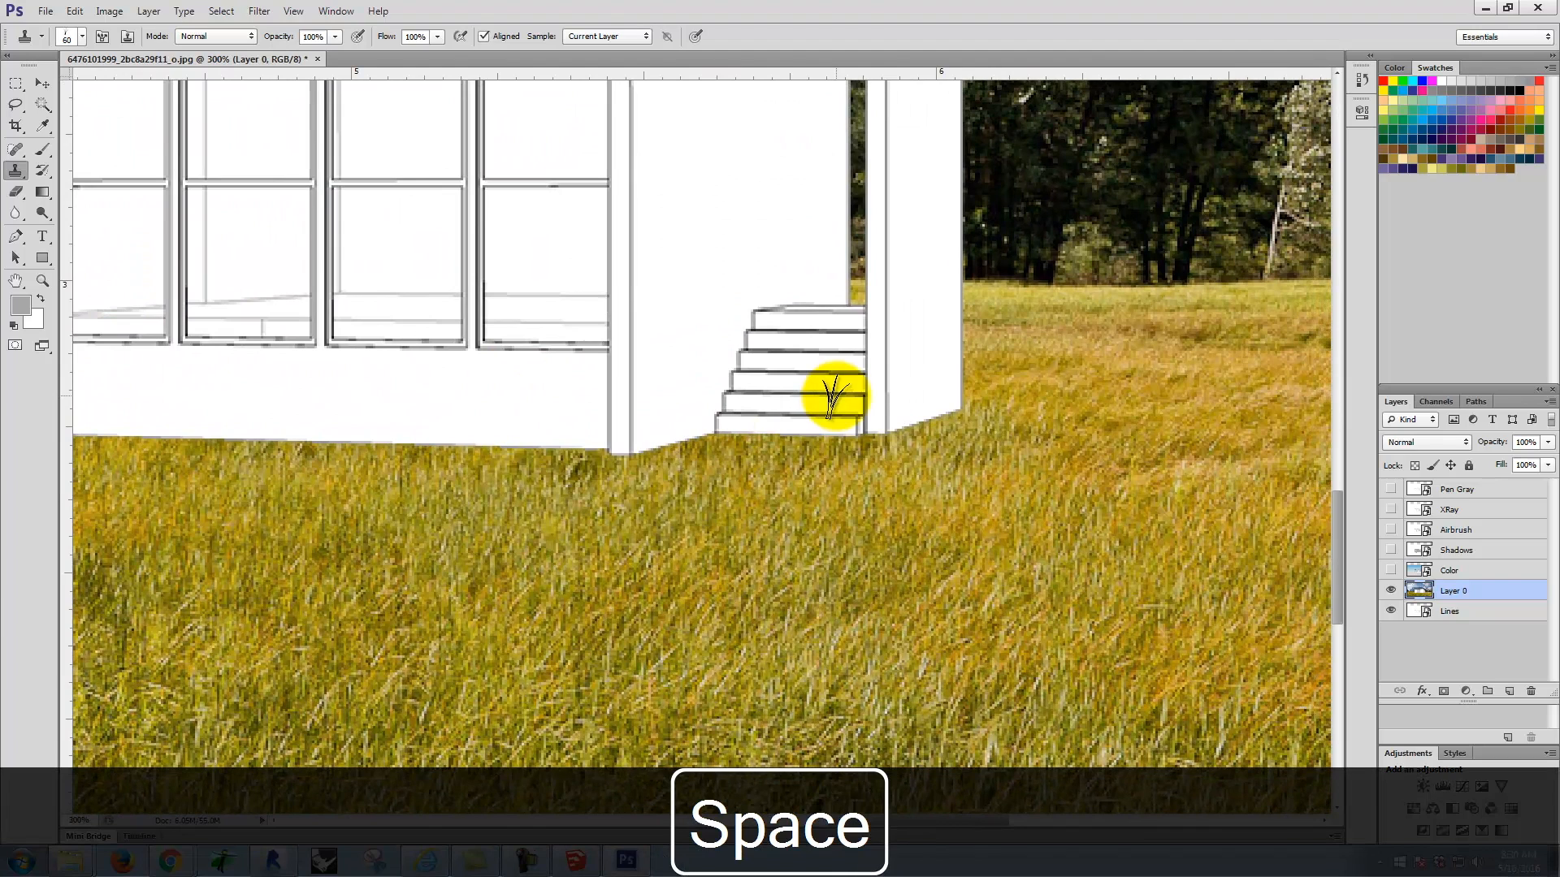
key(bracketleft)
key(bracketleft)
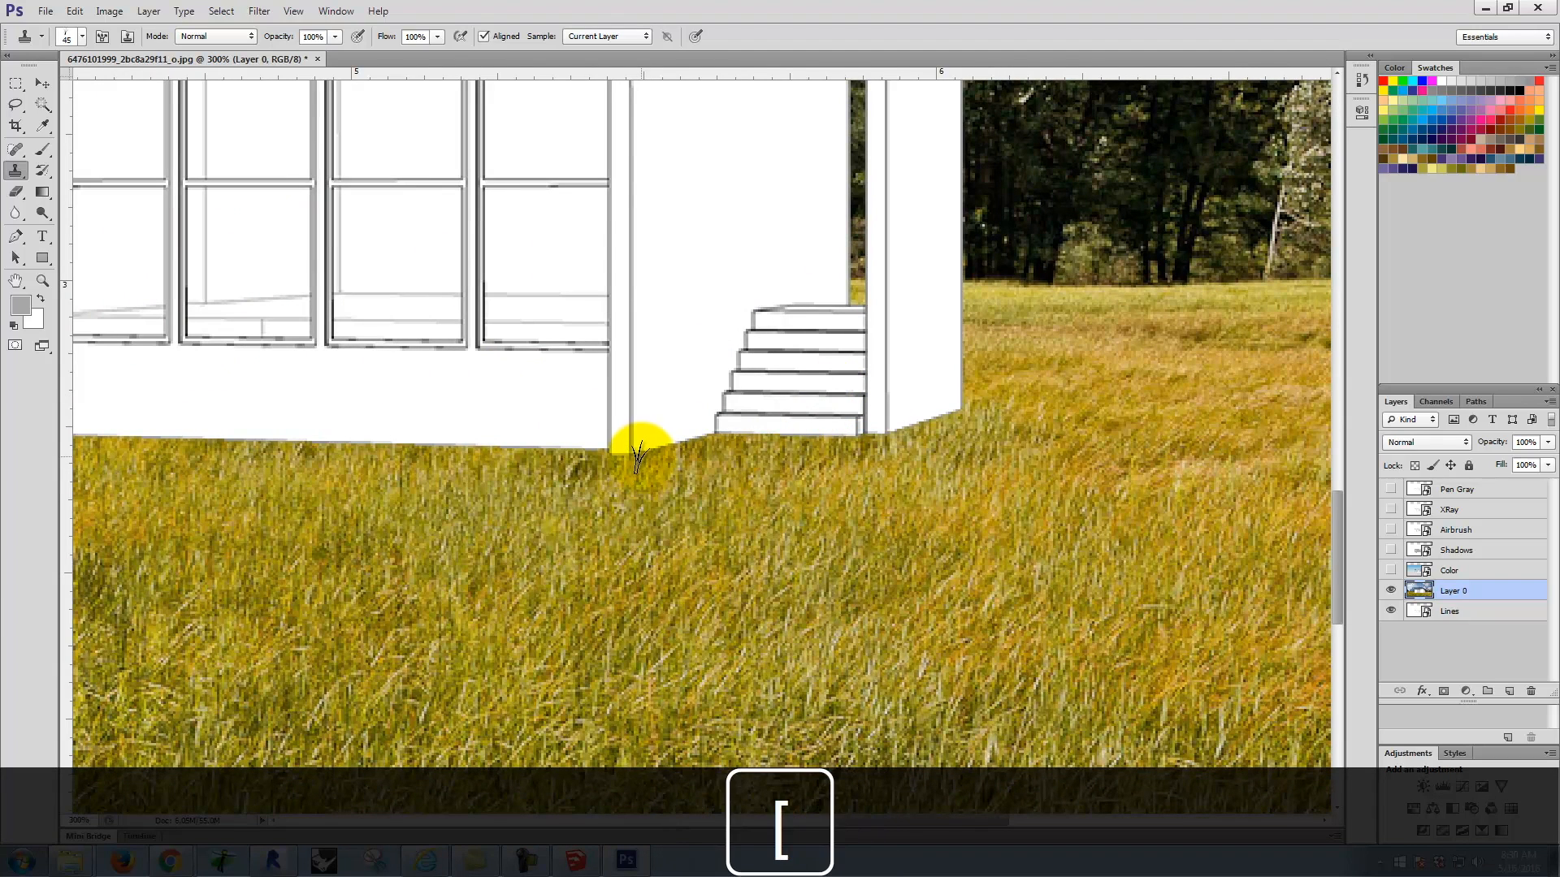
drag(625, 455, 597, 464)
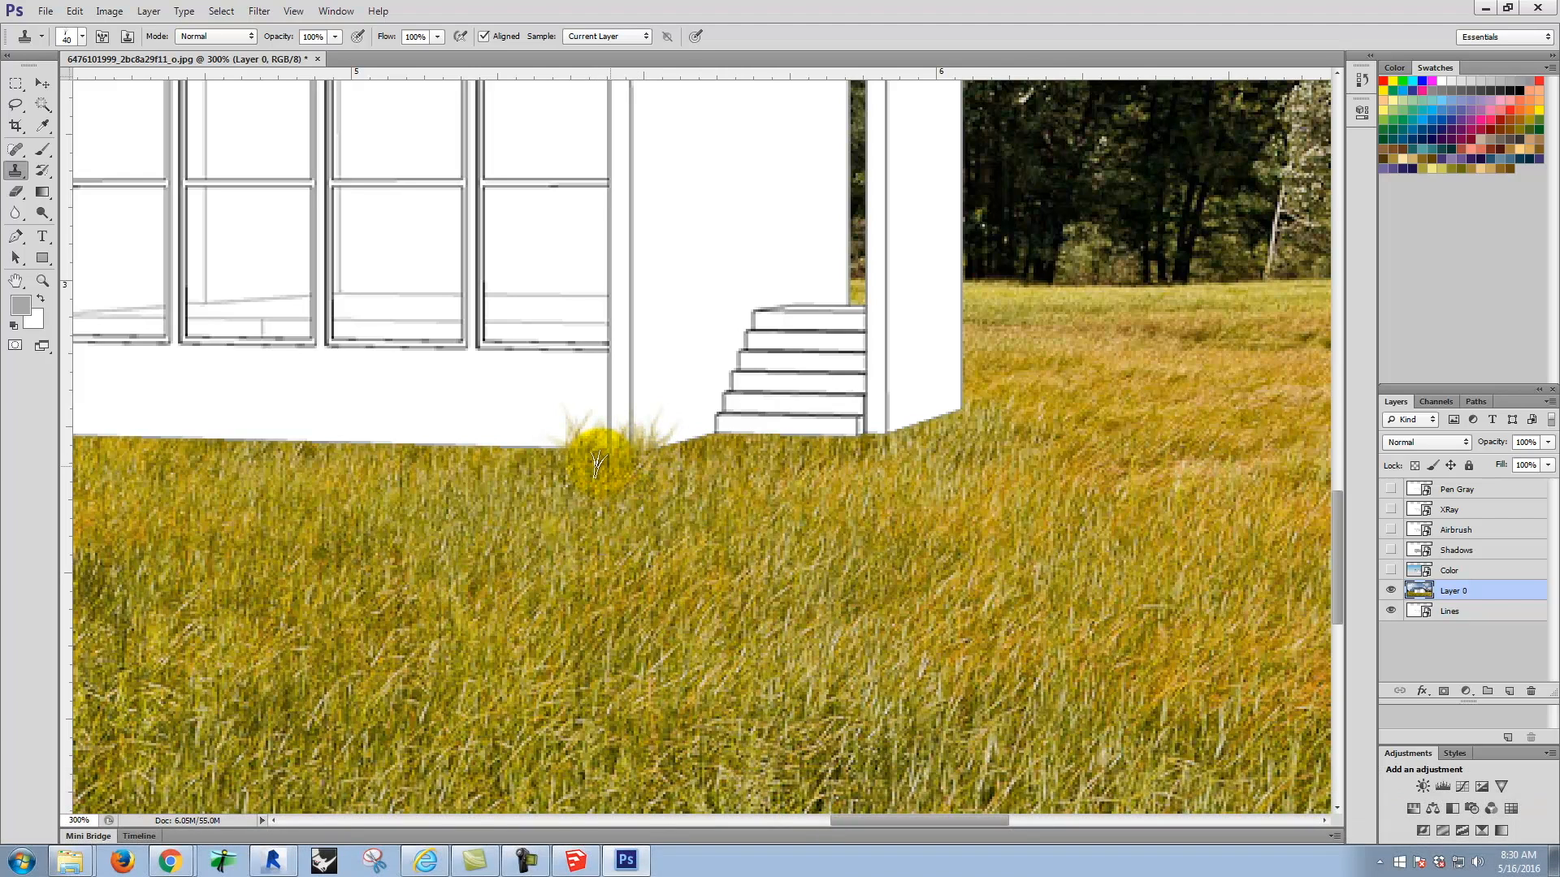
Step: Clone grass along the foot of the entry steps and end pillar, reducing the brush to sizes 15, 5 and 7
key(bracketleft)
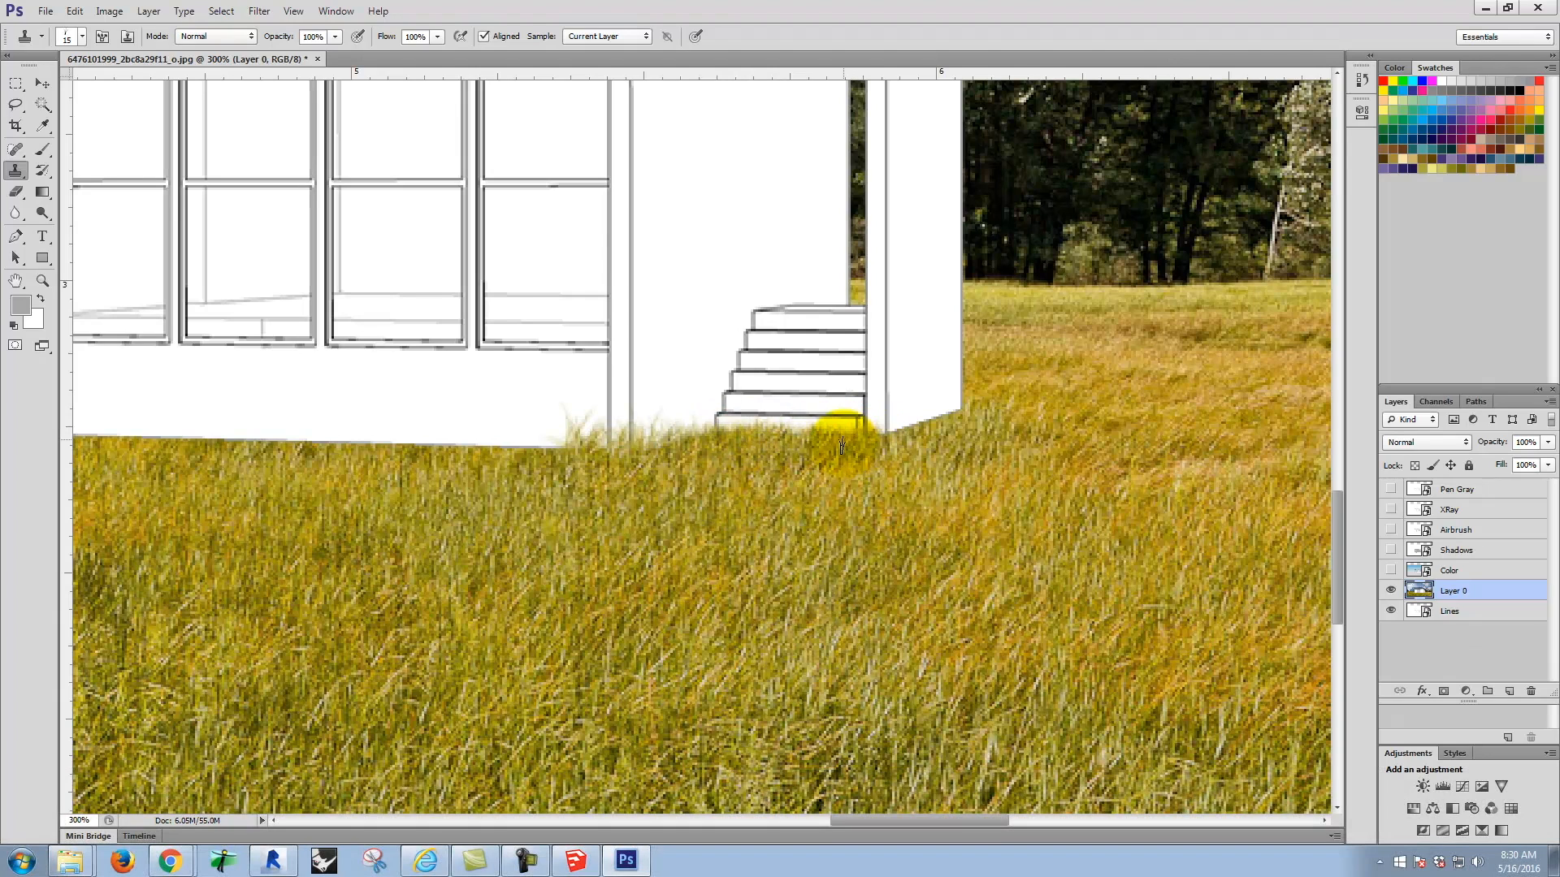
key(bracketleft)
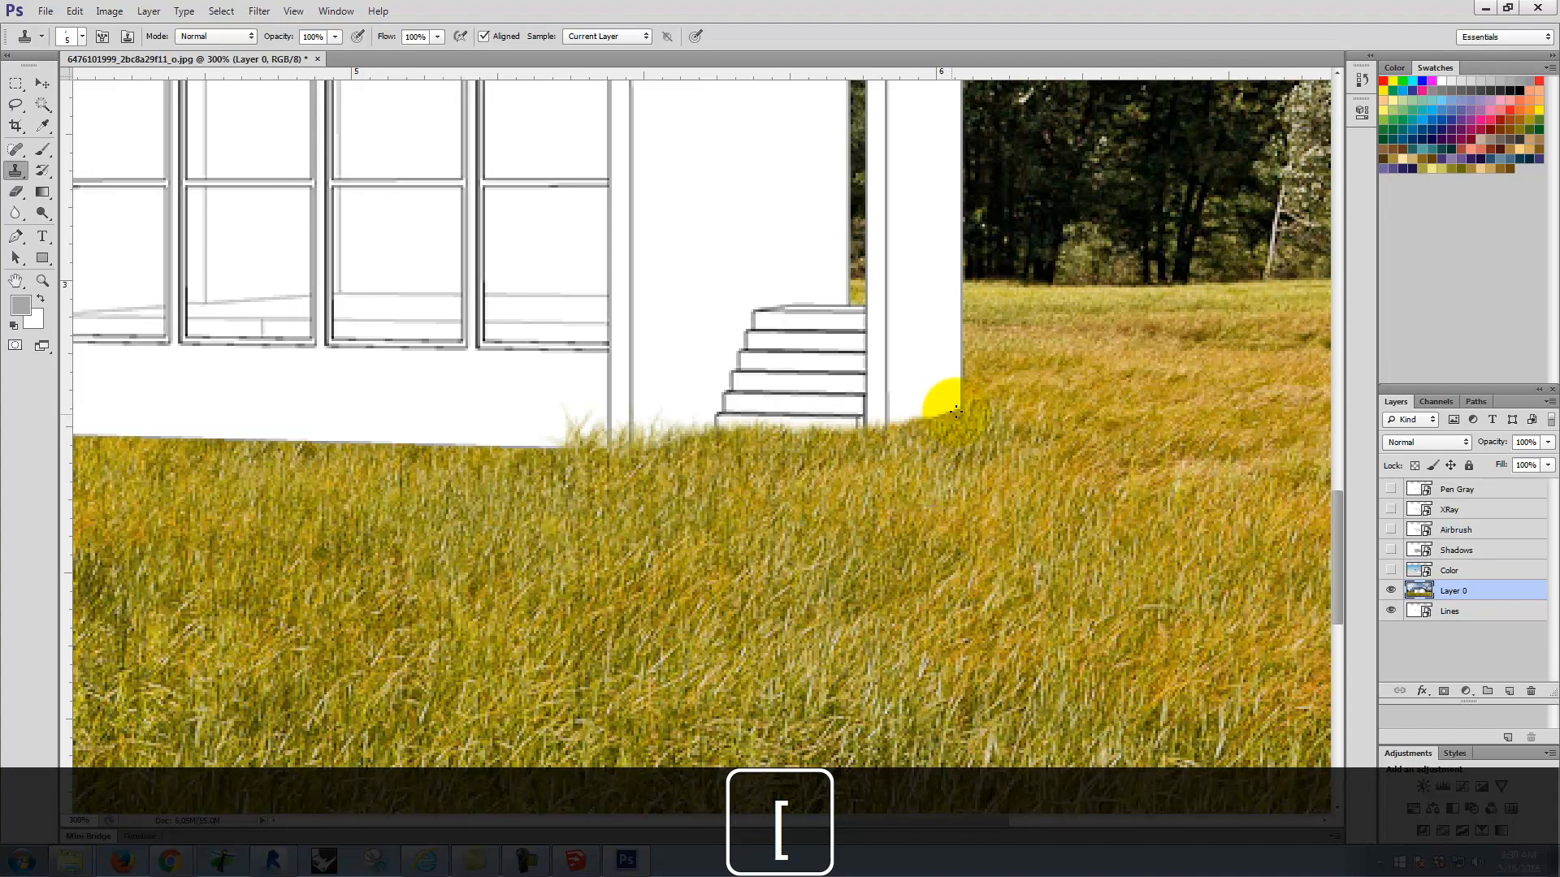
key(bracketright)
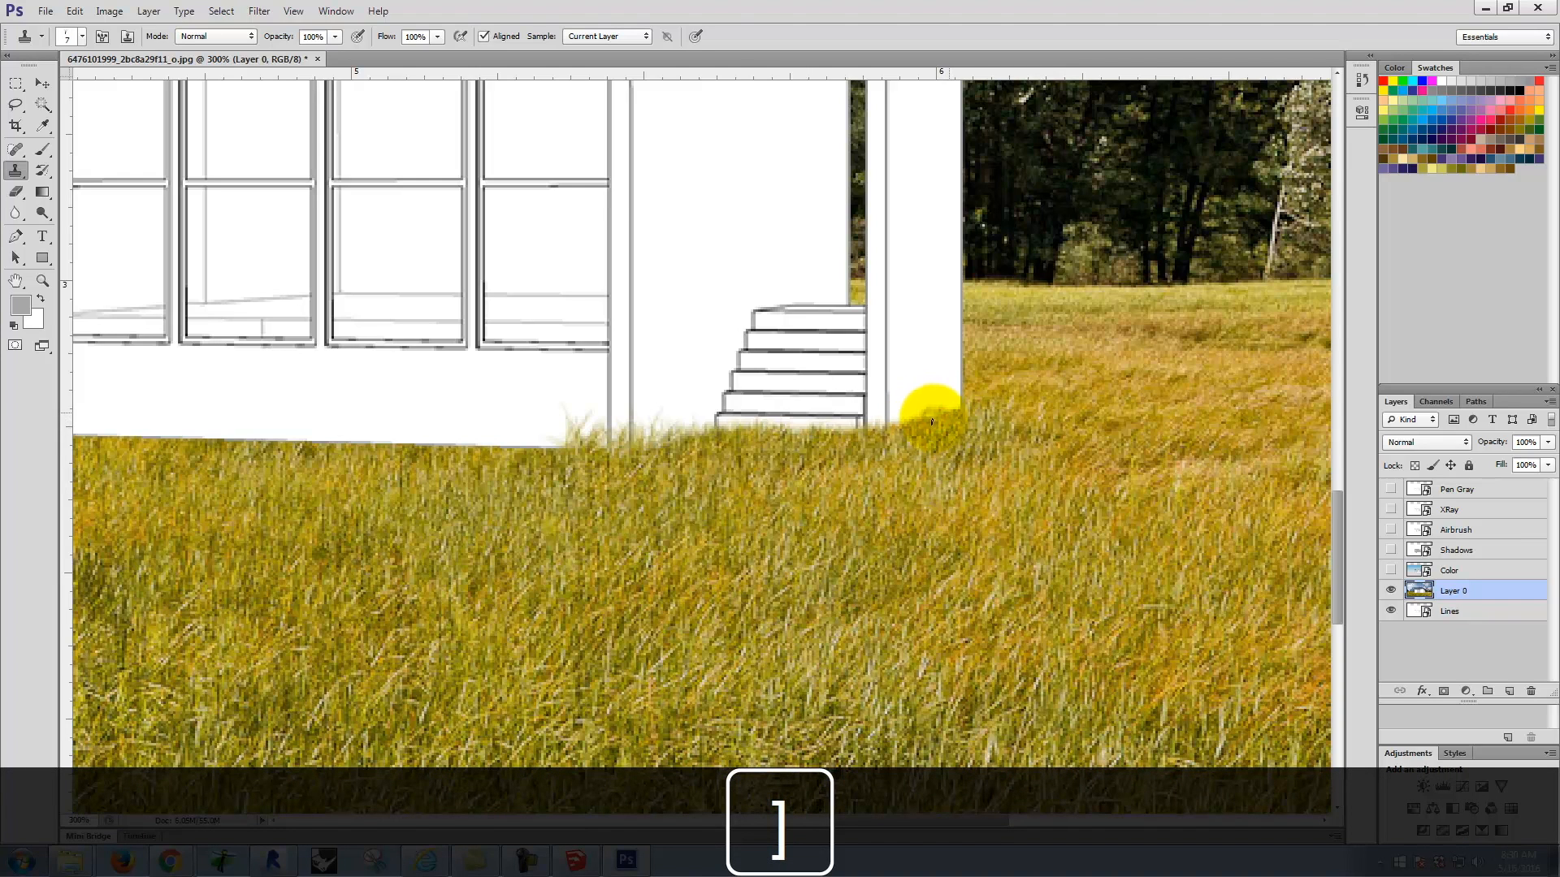
key(ctrl+z)
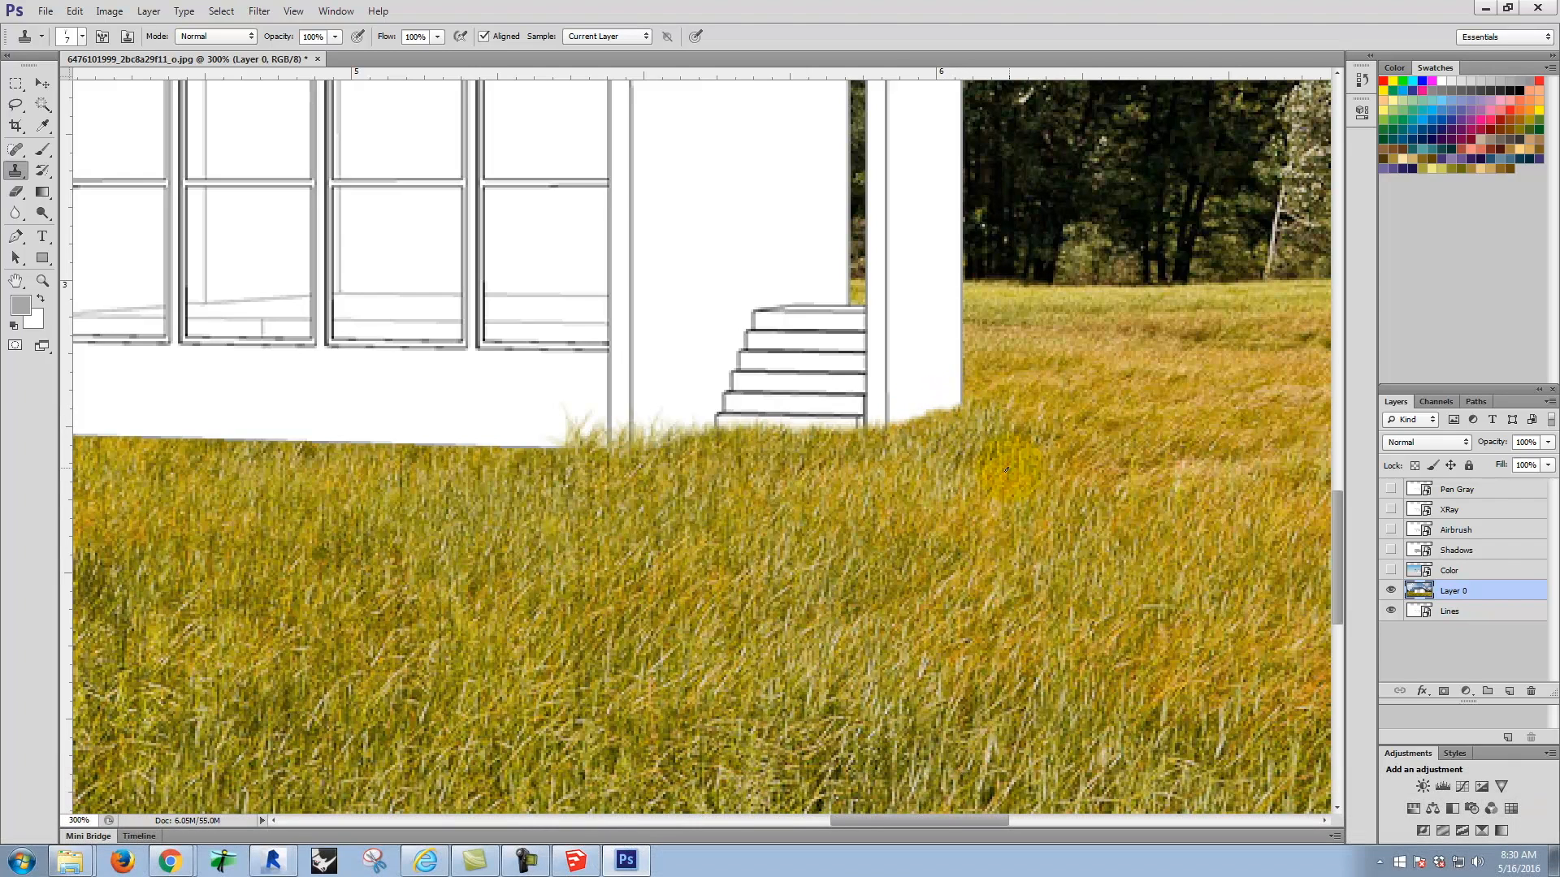
Step: Enlarge the grass brush to size 45 and clone grass over the base just left of the tall windows' corner
key(bracketright)
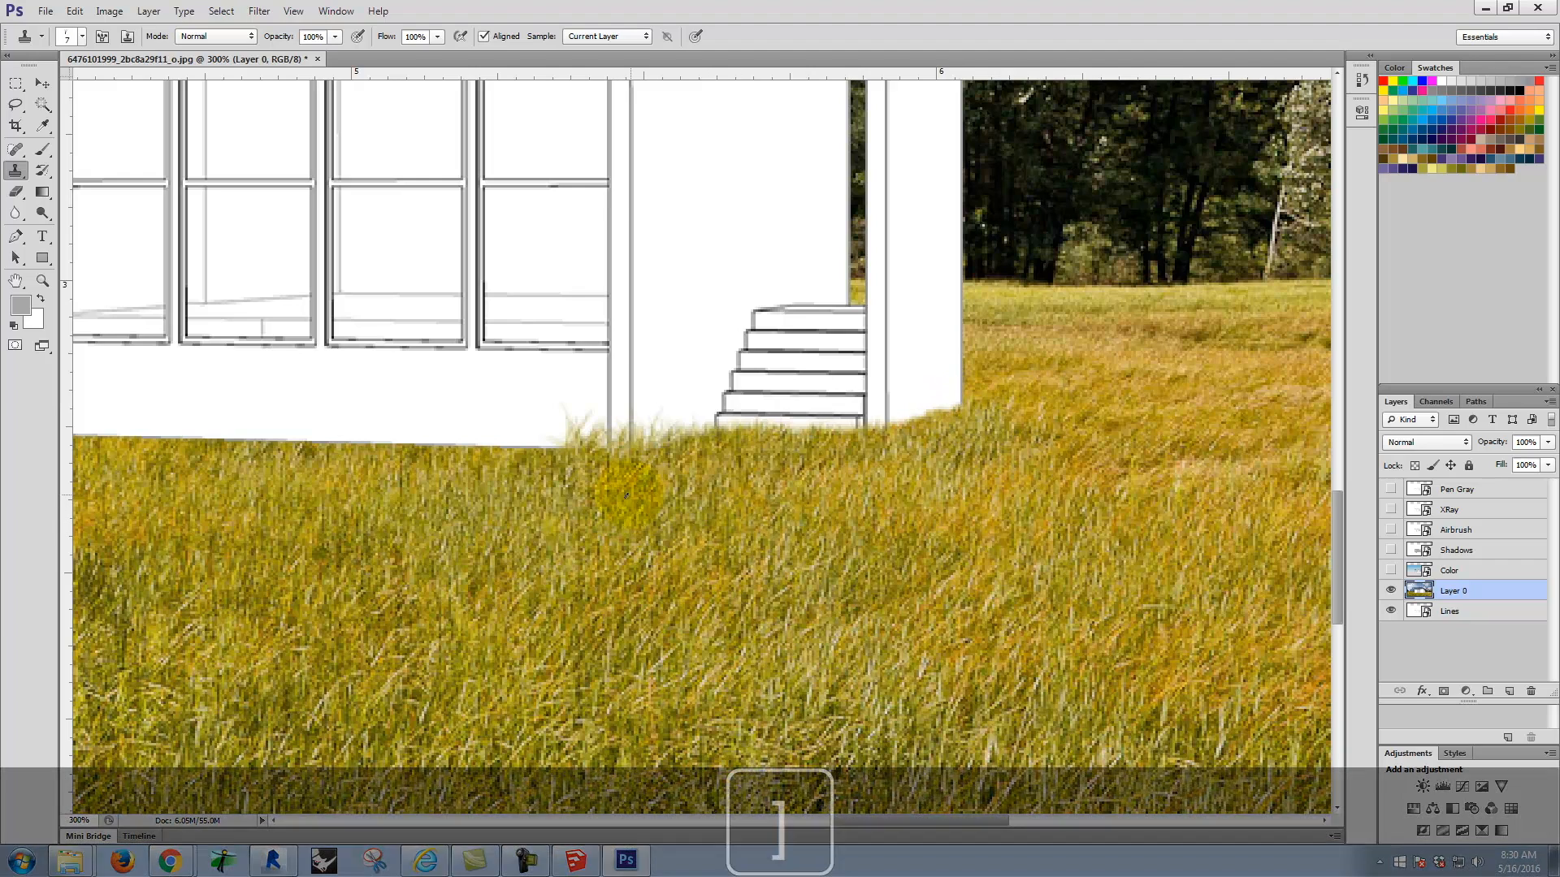
key(bracketright)
key(bracketright)
key(bracketright)
key(bracketright)
key(bracketright)
key(bracketright)
key(bracketright)
key(bracketright)
key(bracketleft)
key(bracketleft)
key(bracketleft)
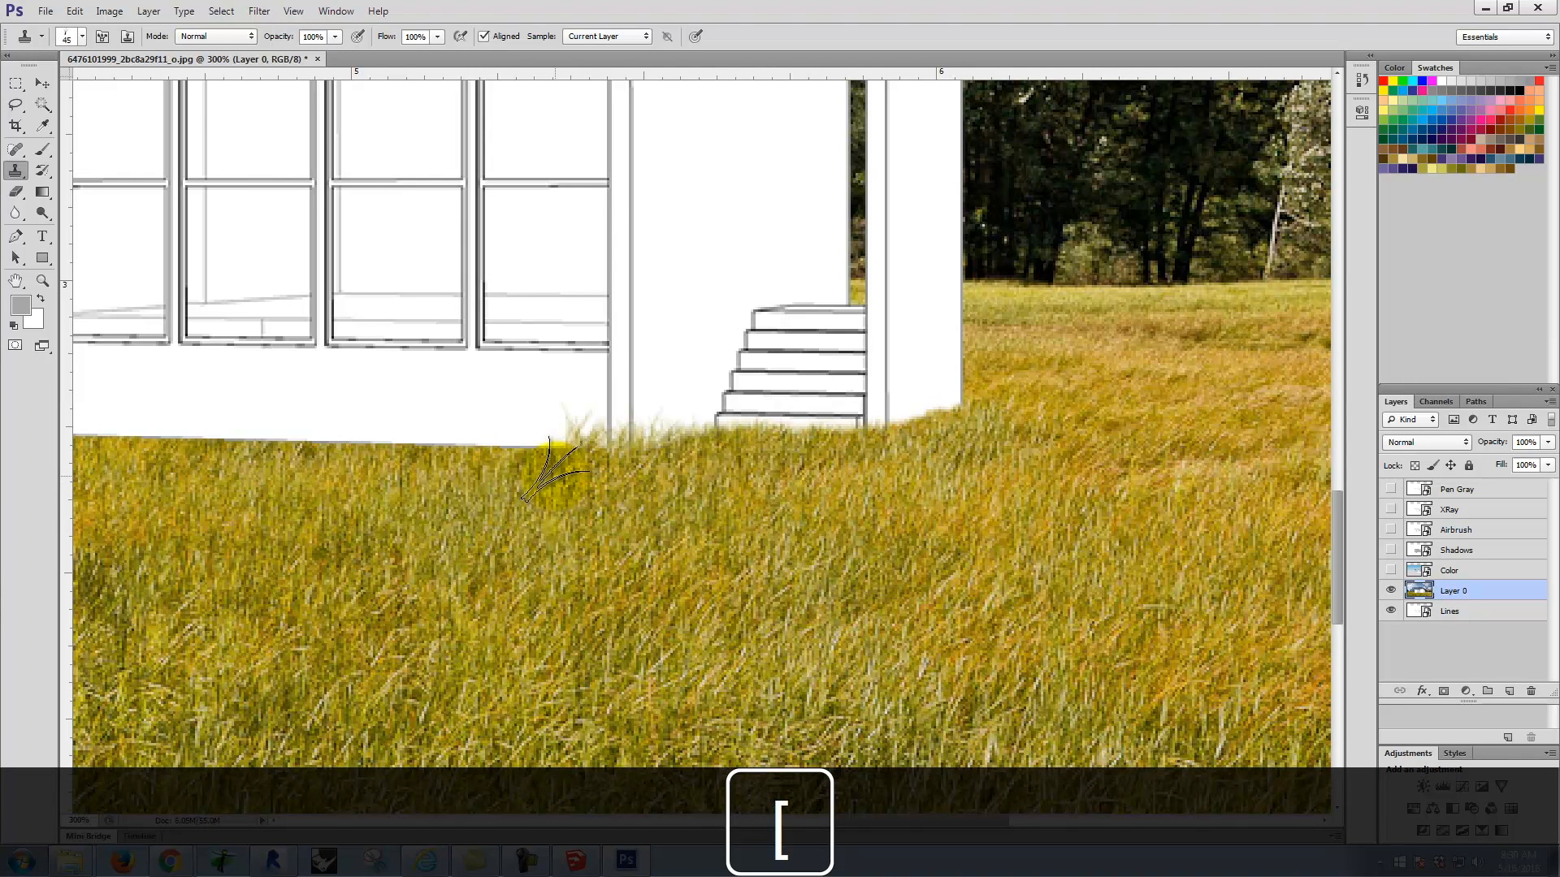
mouse_move(561, 467)
mouse_down()
mouse_move(498, 453)
mouse_move(512, 446)
mouse_move(208, 442)
mouse_move(599, 457)
mouse_up()
Step: Continue cloning grass along the base below the tall windows and the low terrace wall, using brush size 35
key(space)
mouse_move(498, 547)
mouse_down()
mouse_move(930, 529)
mouse_move(892, 526)
mouse_up()
click(674, 438)
mouse_move(674, 439)
mouse_down()
mouse_move(247, 439)
mouse_move(309, 531)
mouse_move(588, 521)
mouse_move(675, 472)
mouse_move(578, 466)
mouse_move(720, 471)
mouse_move(425, 455)
mouse_move(809, 472)
mouse_move(727, 472)
mouse_up()
key(space)
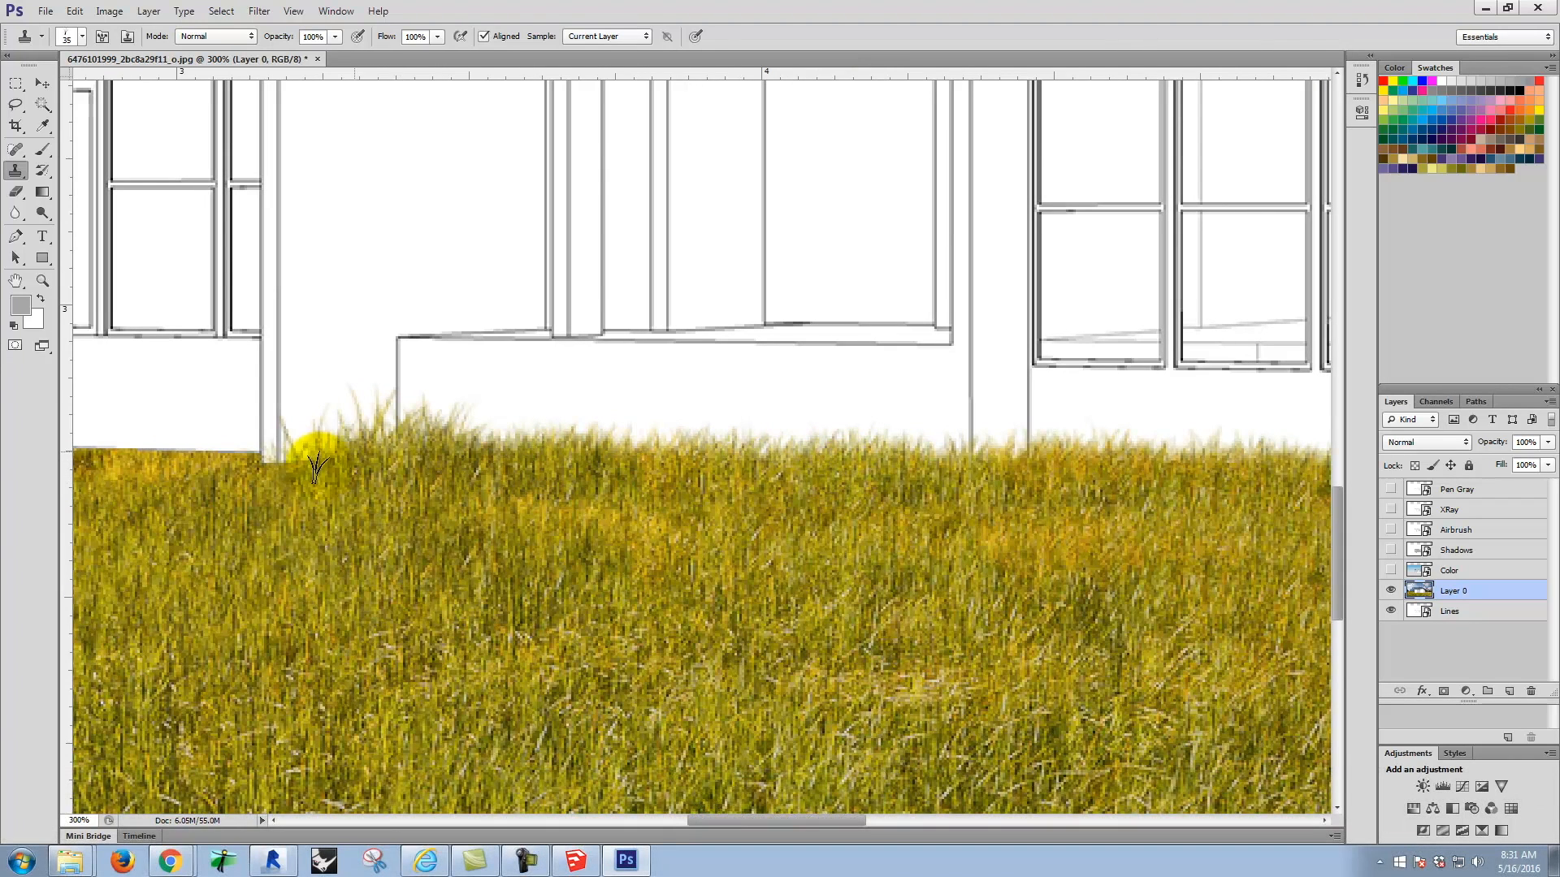
Step: Clone grass with the size 35 brush along the base of the left wing out to its outer corner
mouse_move(302, 473)
mouse_down()
mouse_move(193, 448)
mouse_move(258, 441)
mouse_move(231, 461)
mouse_move(176, 443)
mouse_move(320, 484)
mouse_move(699, 494)
mouse_up()
key(space)
mouse_move(616, 463)
mouse_down()
mouse_move(337, 450)
mouse_move(487, 452)
mouse_move(429, 456)
mouse_up()
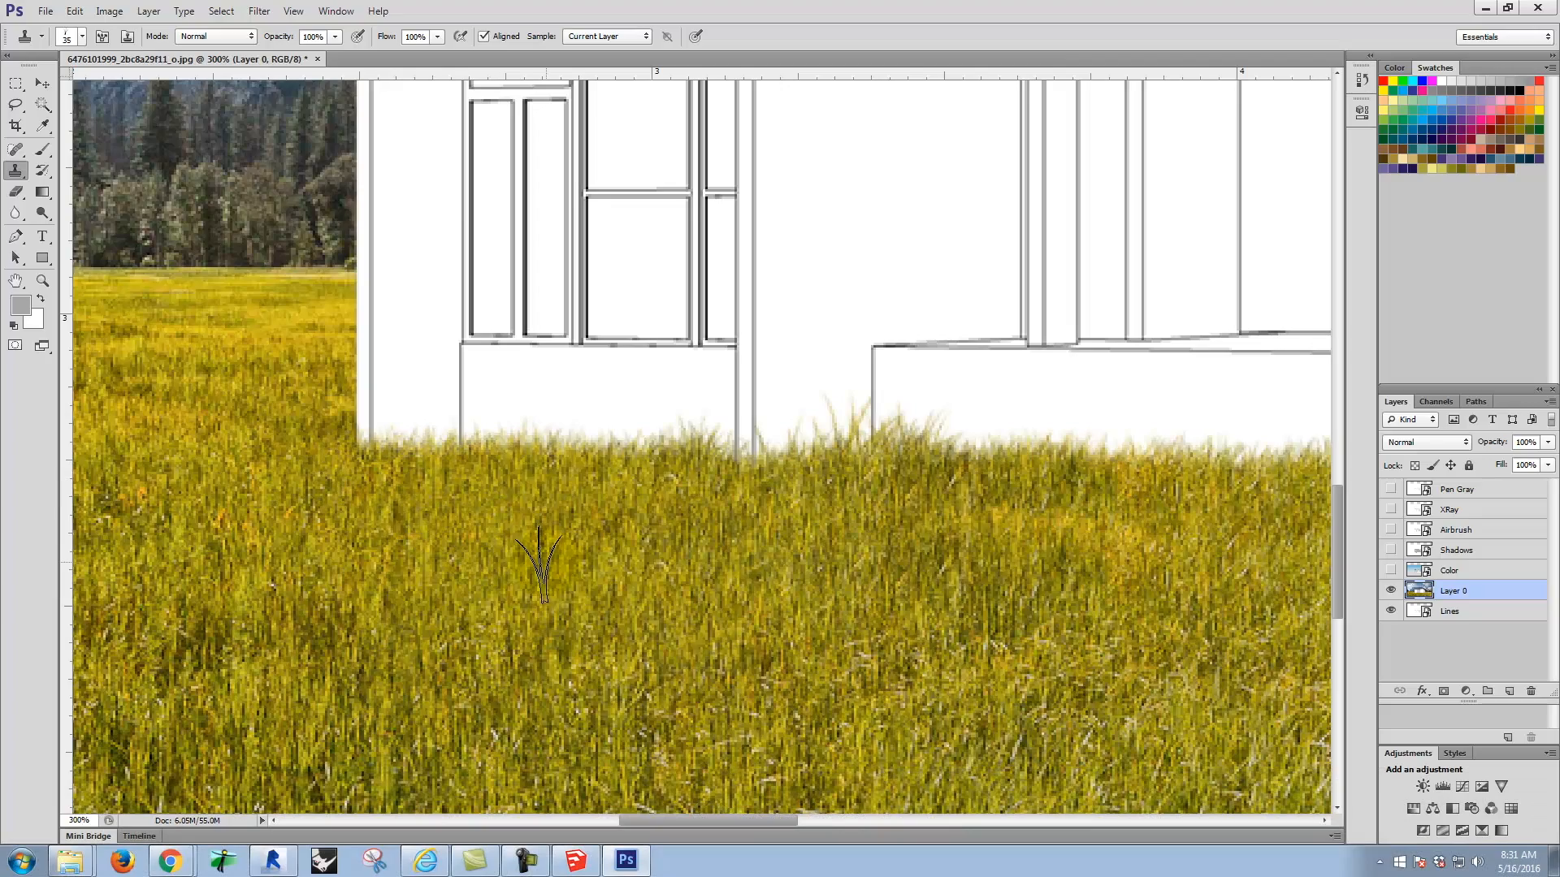
Step: Move the meadow photo layer to the top of the layer stack and rename it Background
key(ctrl+minus)
key(ctrl+minus)
key(ctrl+minus)
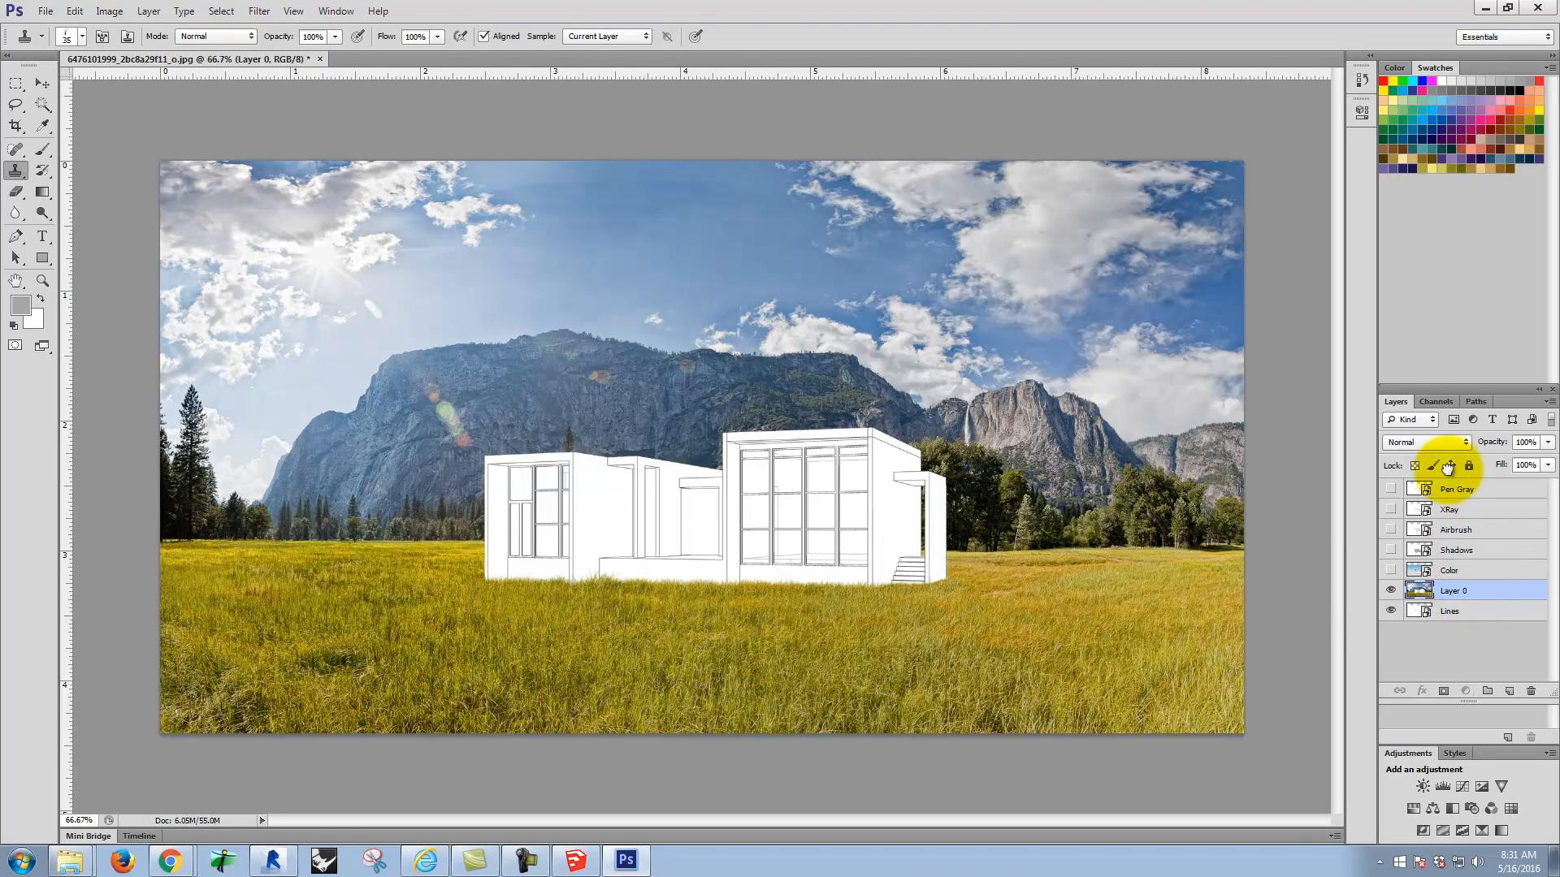
drag(1448, 481, 1449, 486)
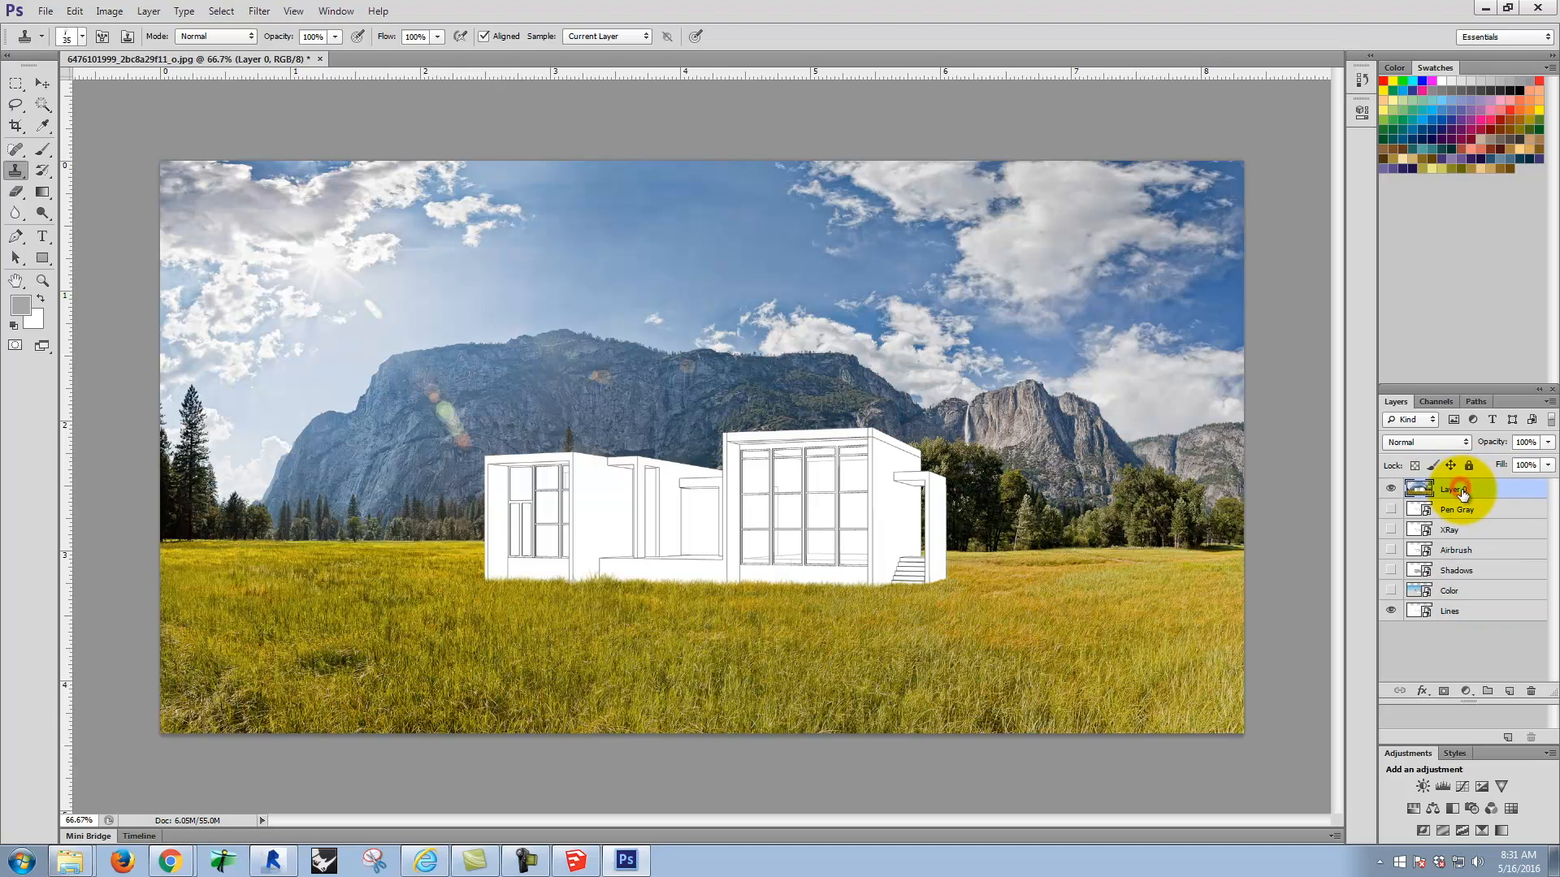
text(Background)
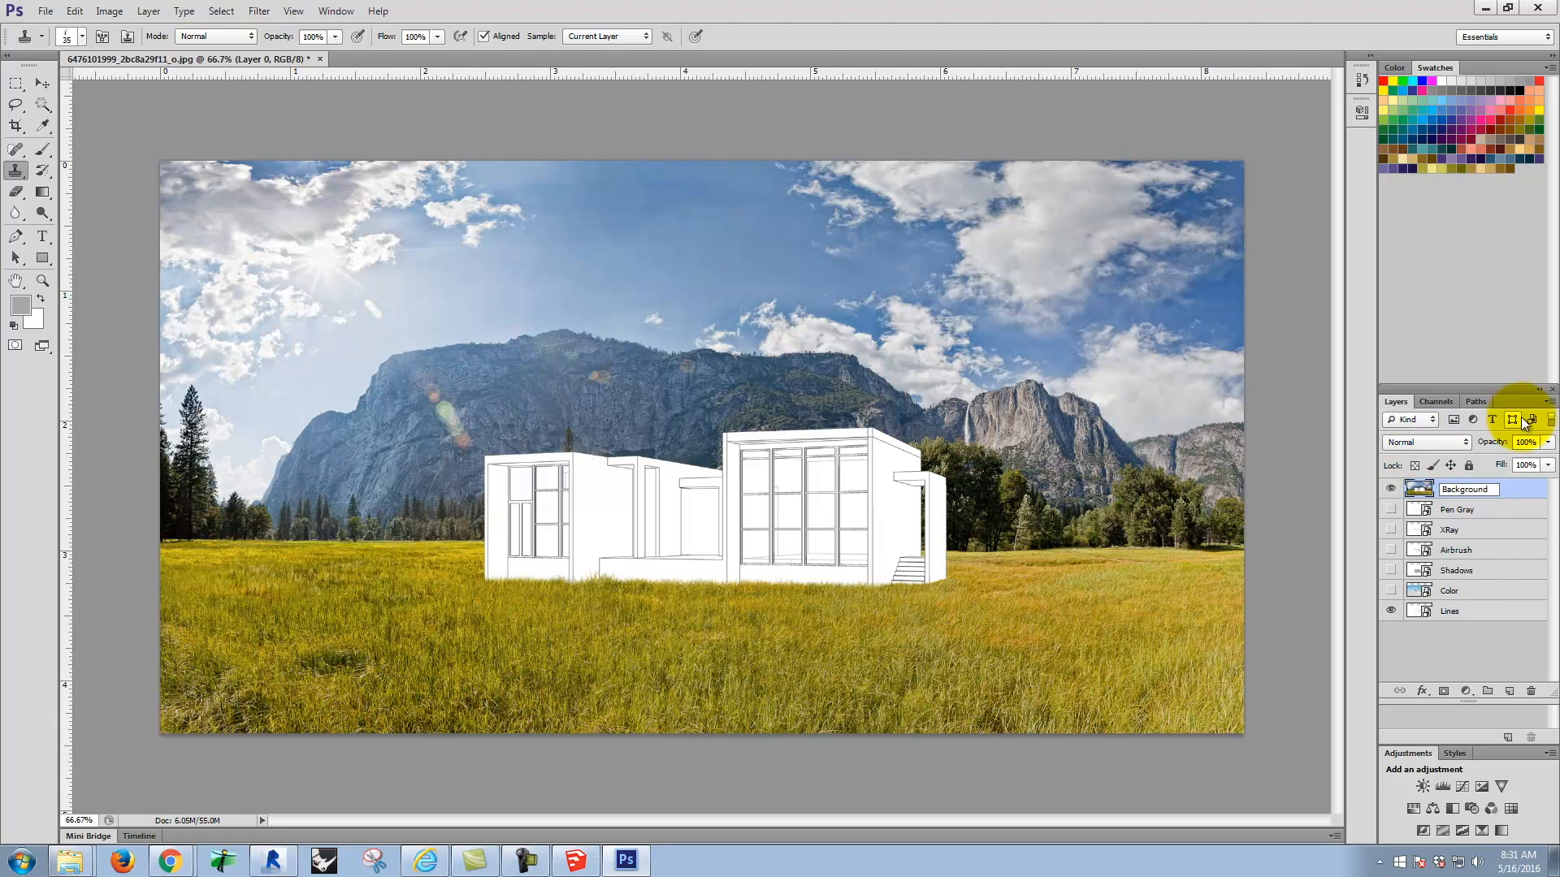
click(1482, 658)
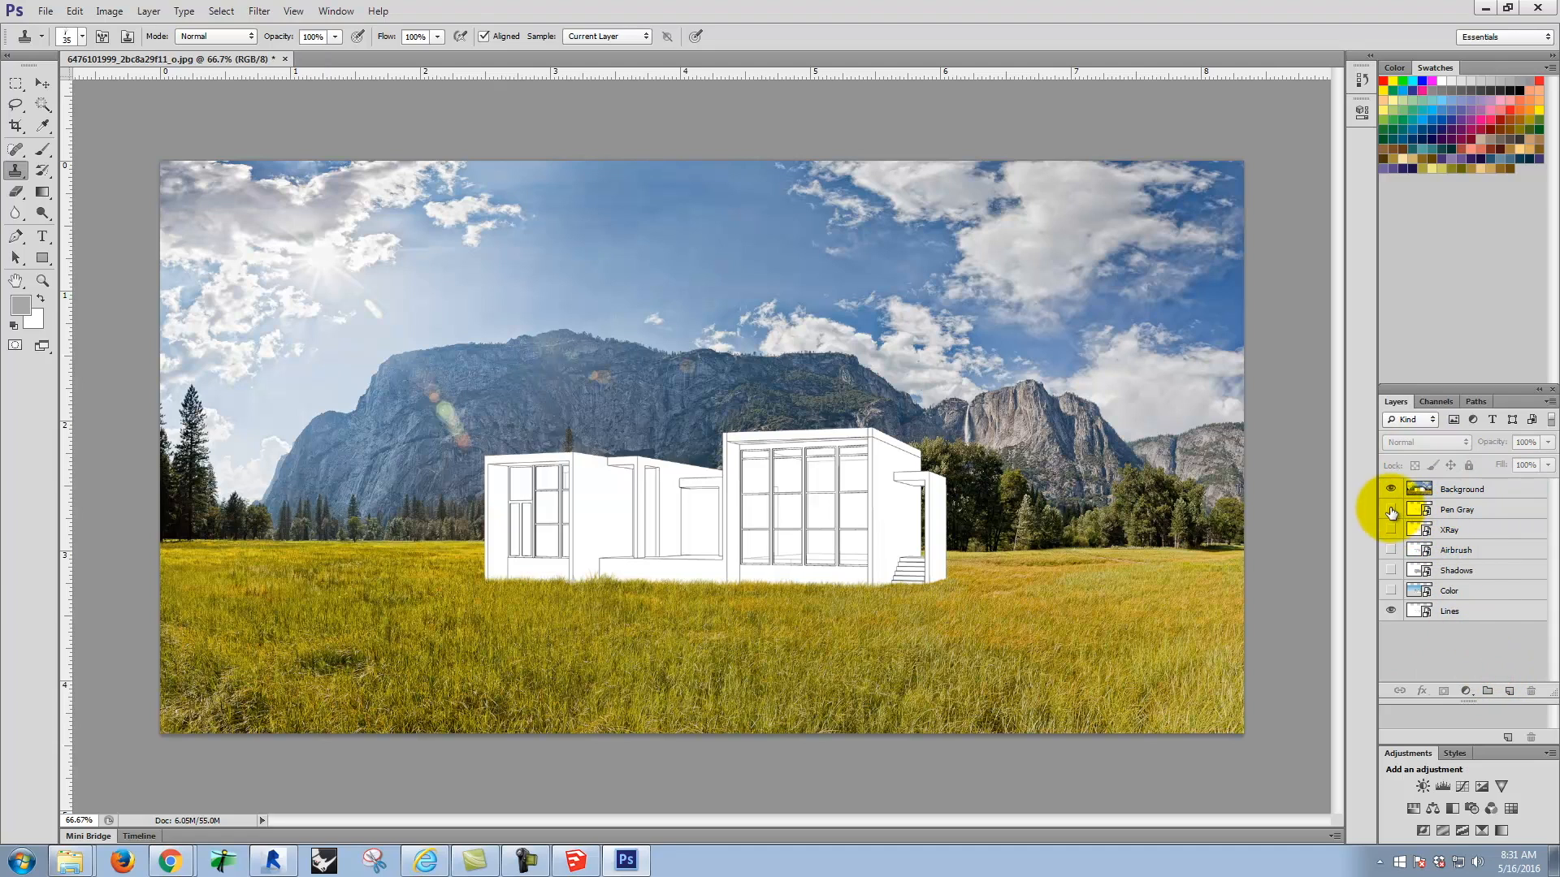
Step: Show the Pen Gray, XRay, Airbrush, Shadows and Color layers, and move Shadows above Background
drag(1392, 512, 1391, 587)
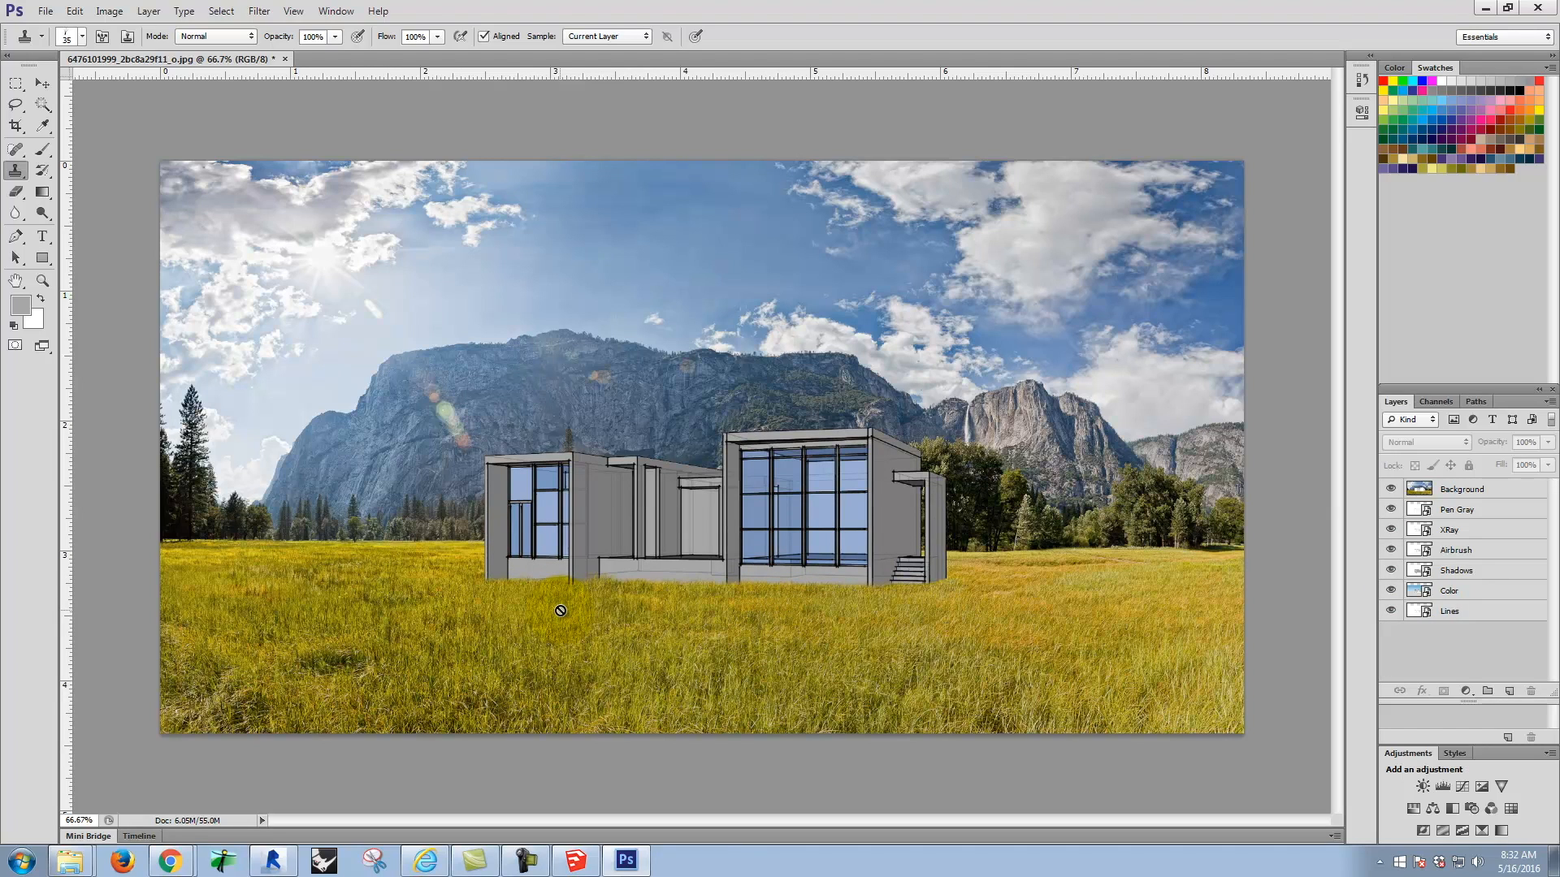
click(1480, 572)
drag(1471, 574, 1469, 486)
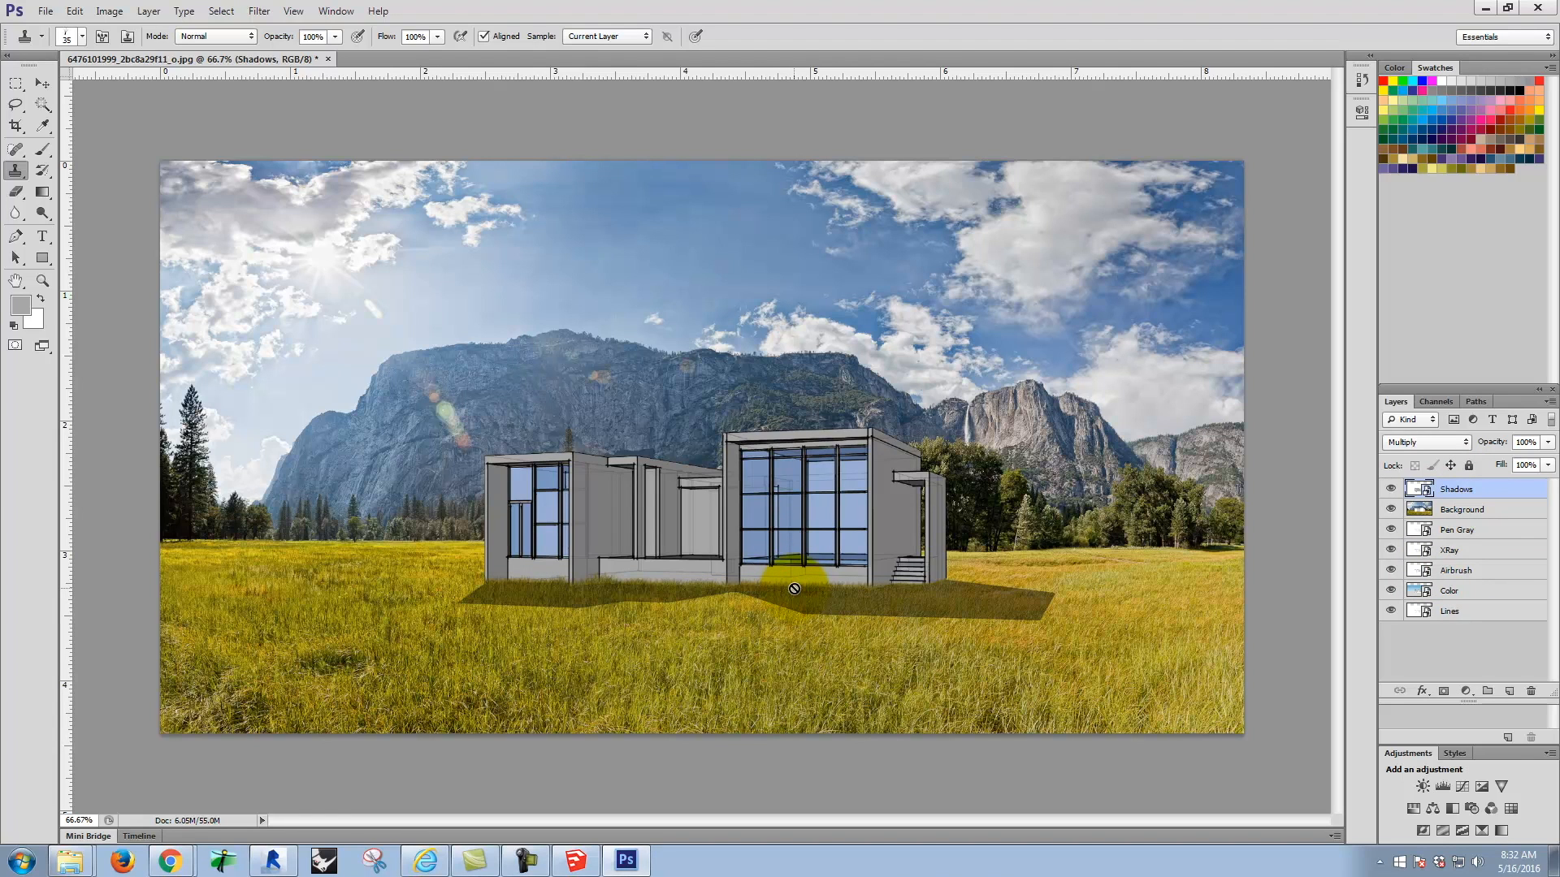
Step: Isolate the Shadows layer at the ground shadow below the entry steps by hiding every layer beneath it
key(ctrl+minus)
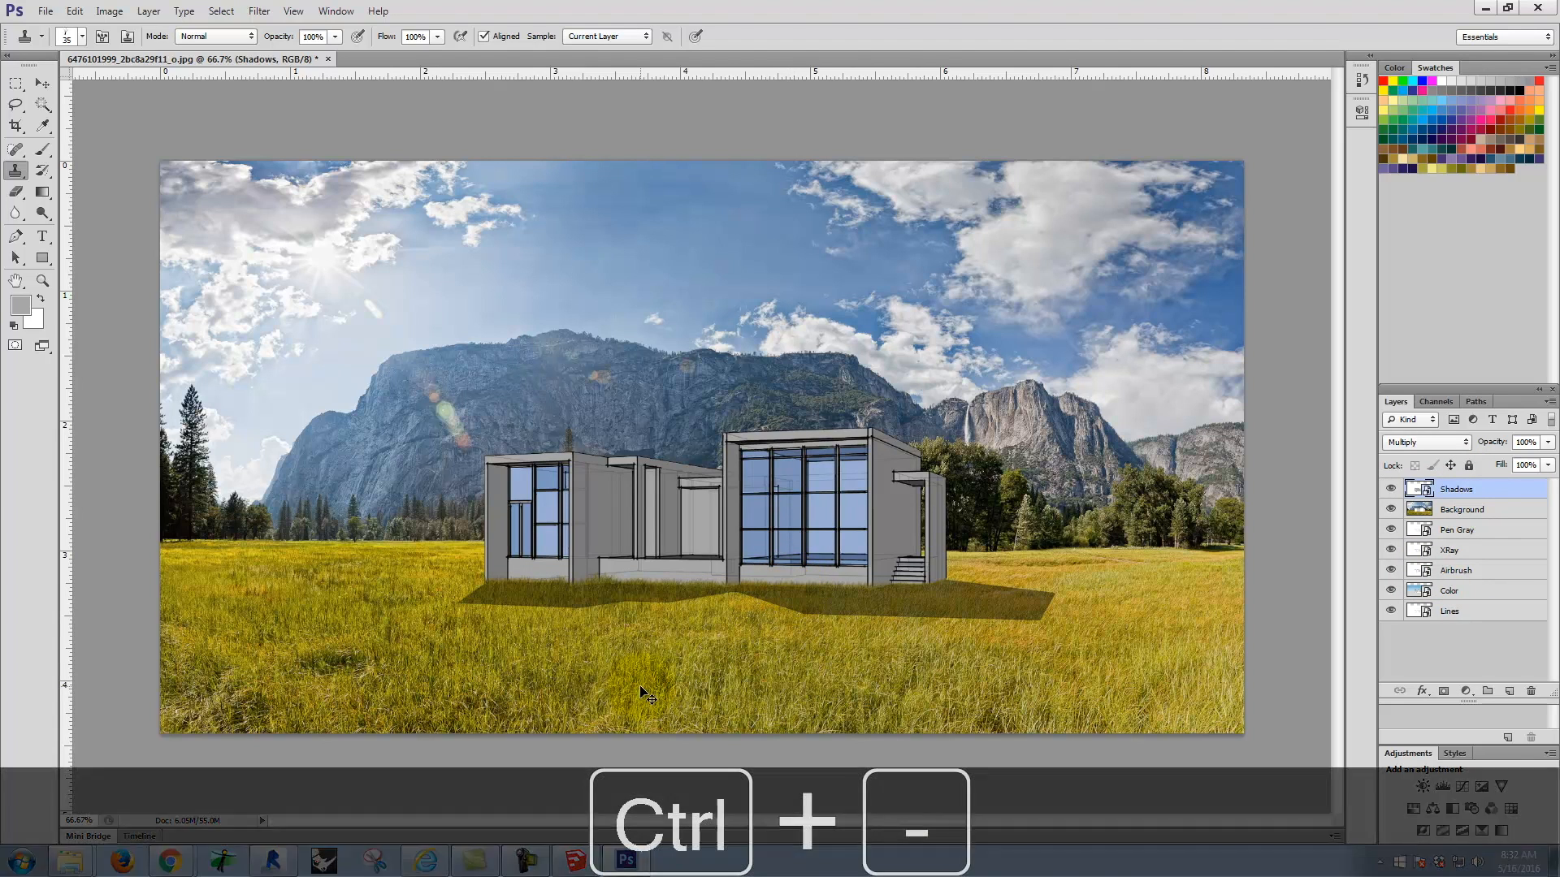
key(ctrl+equal)
key(ctrl+equal)
key(ctrl+equal)
key(ctrl+equal)
key(ctrl+equal)
key(ctrl+equal)
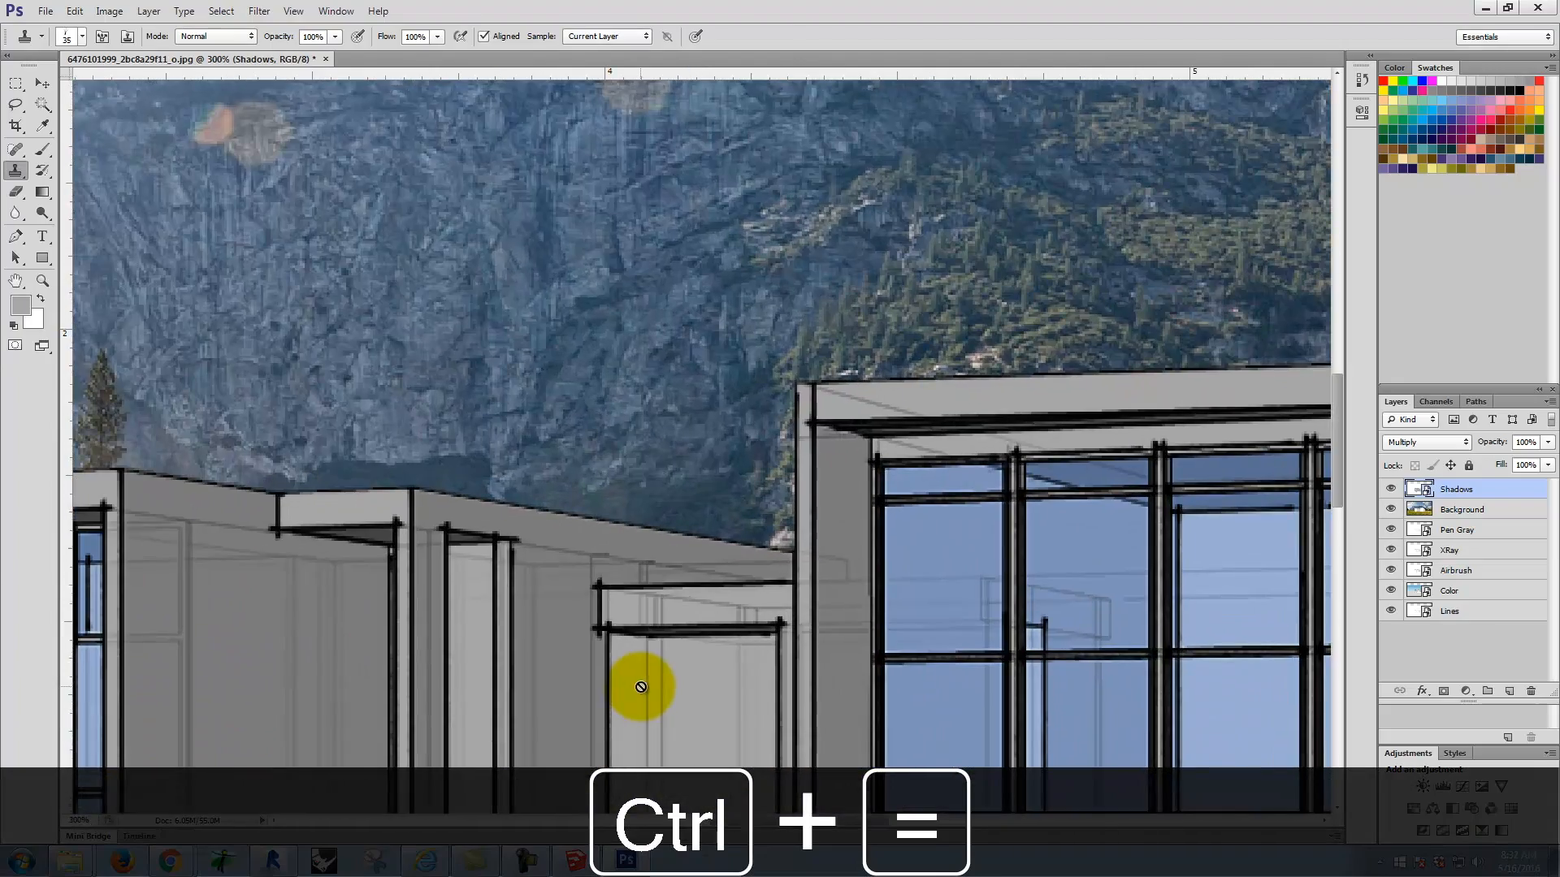
key(space)
drag(772, 792, 703, 363)
drag(883, 640, 187, 301)
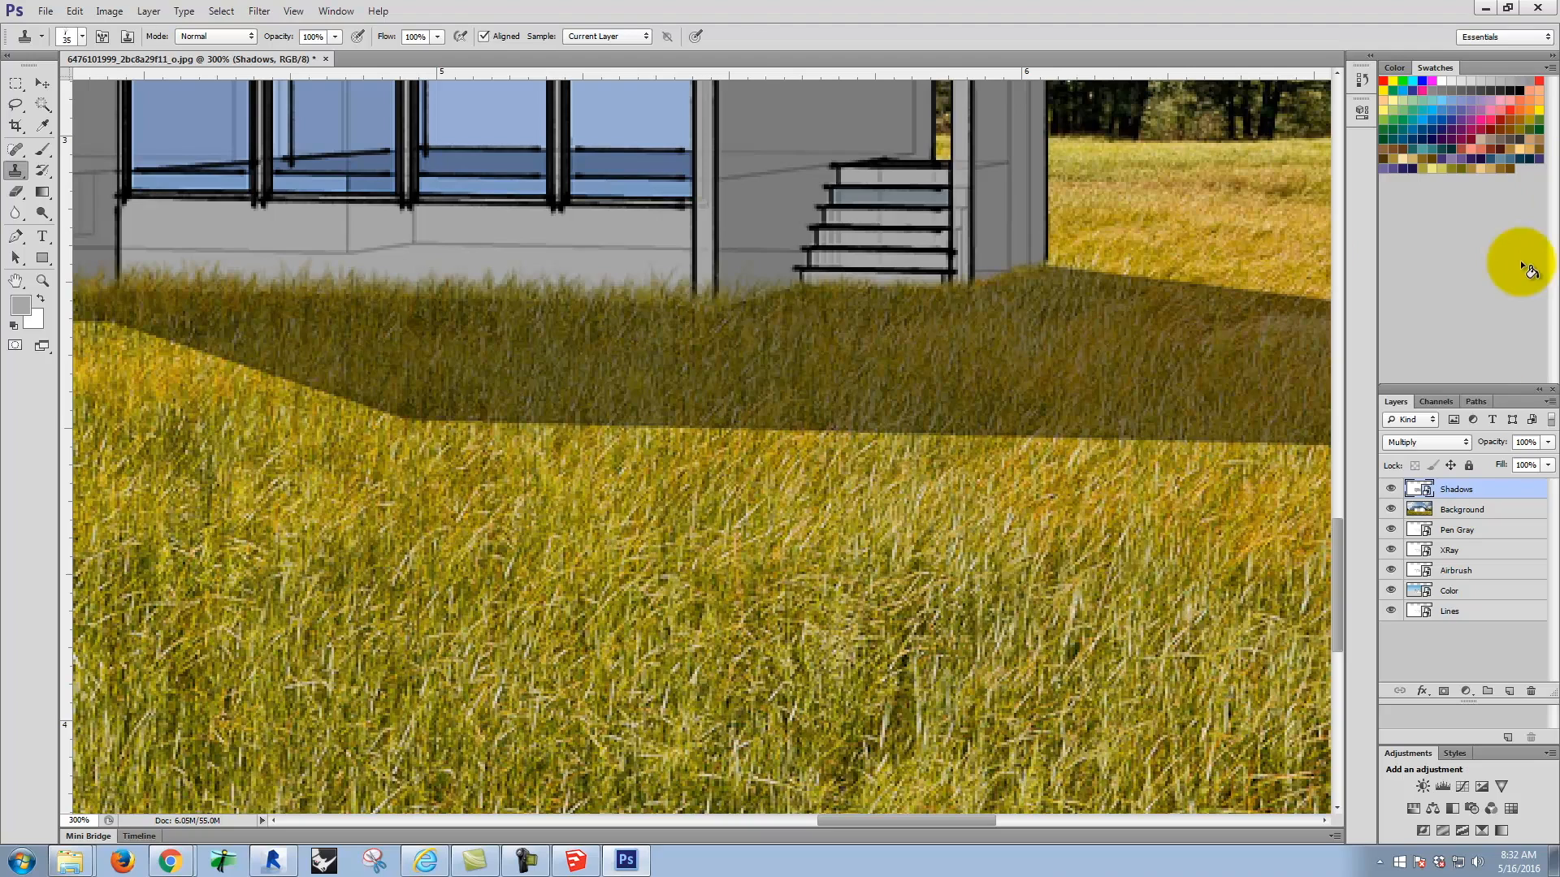
drag(1390, 510, 1389, 632)
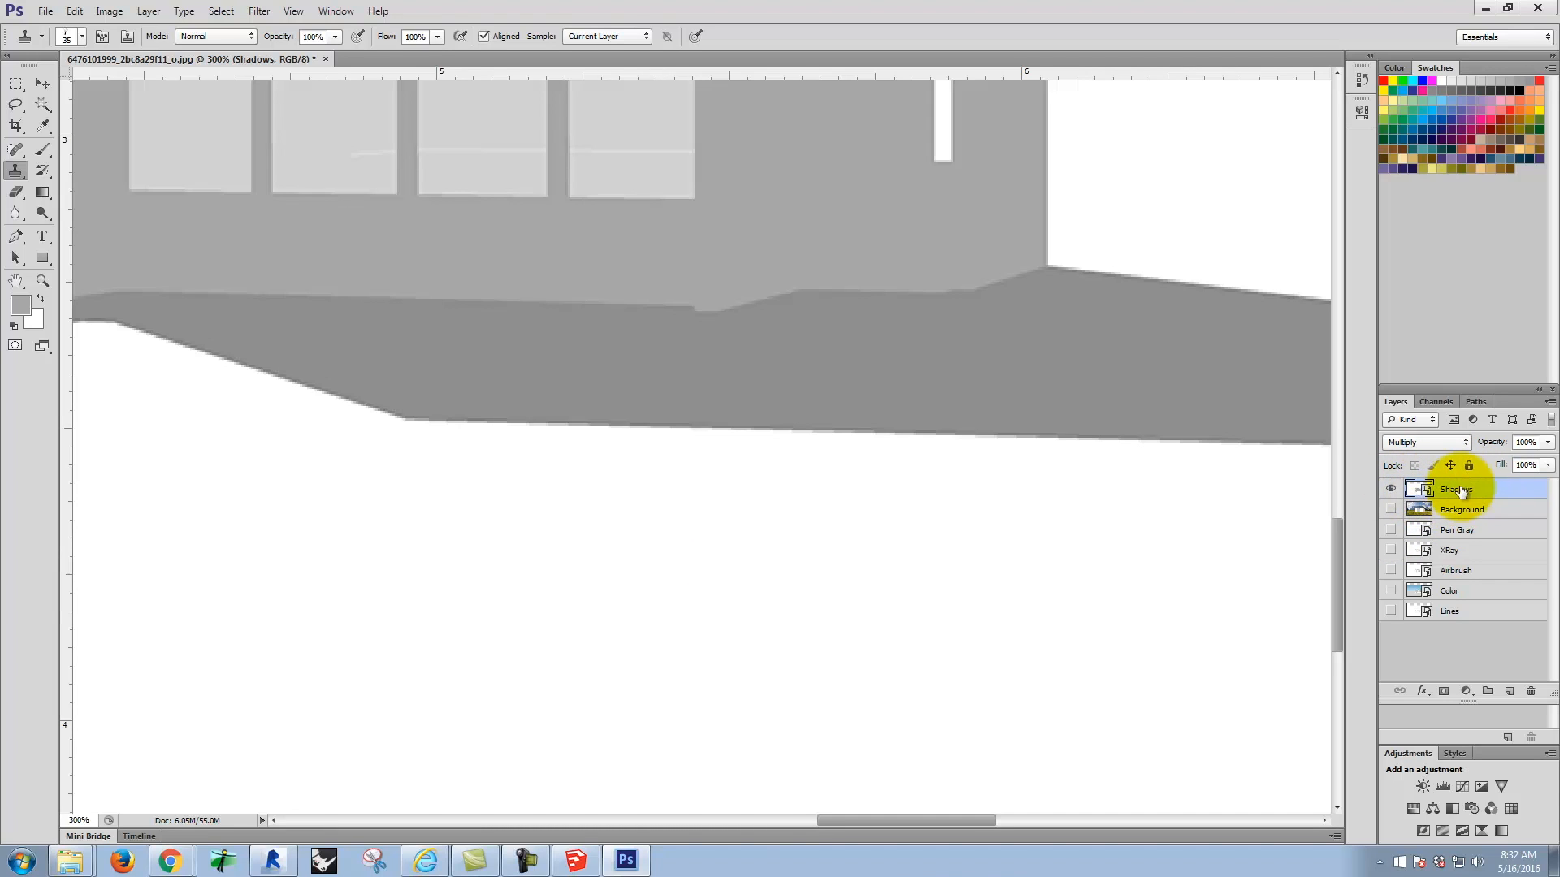
Step: Rasterize the Shadows layer so its pixels can be edited
right_click(1466, 491)
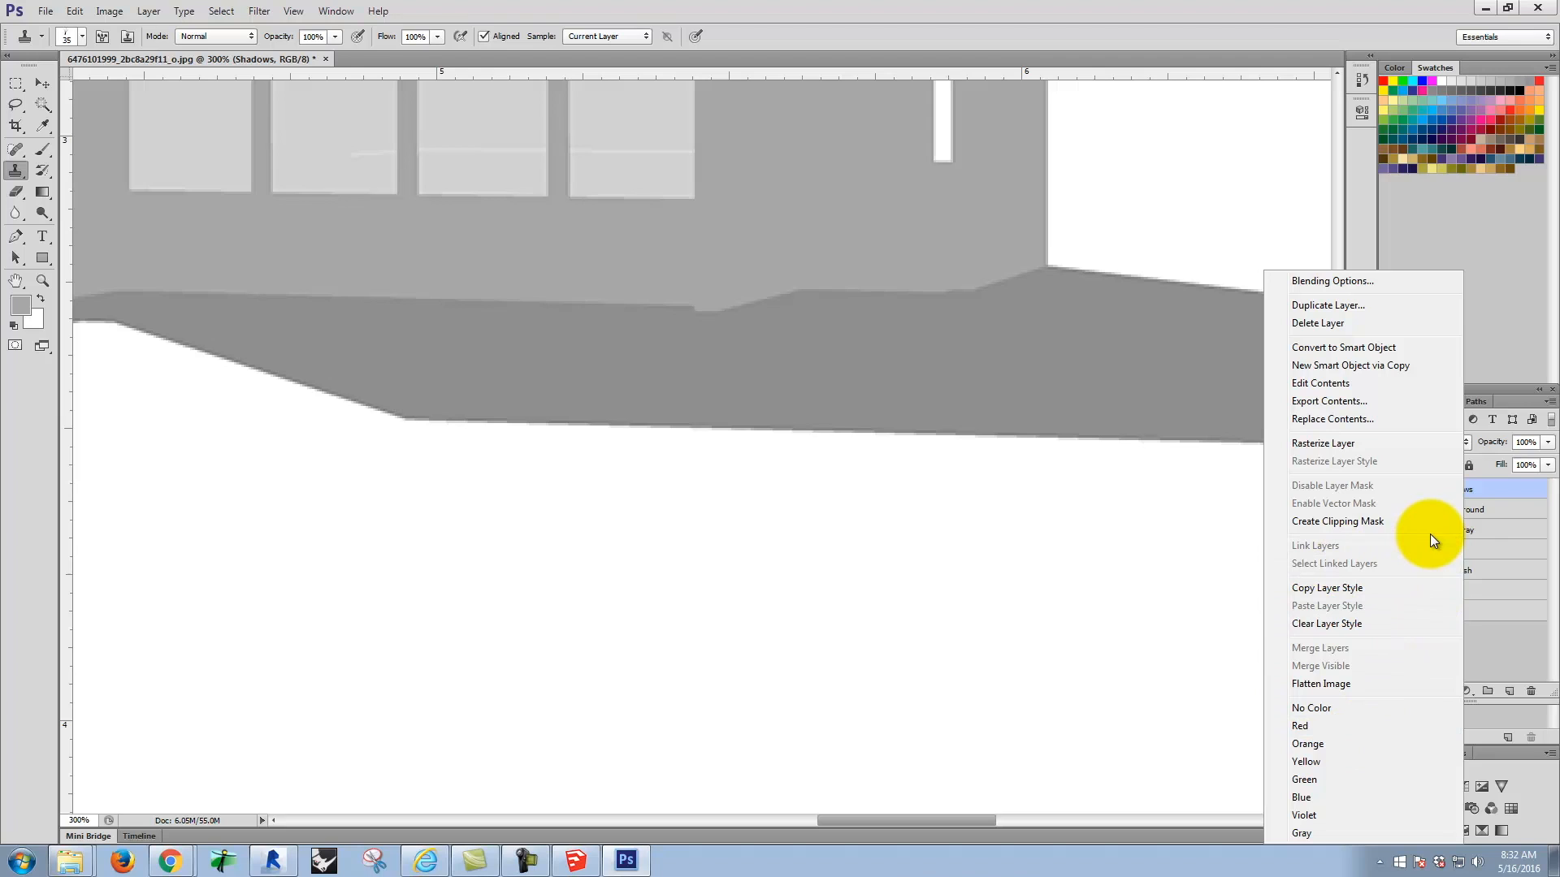
right_click(1504, 489)
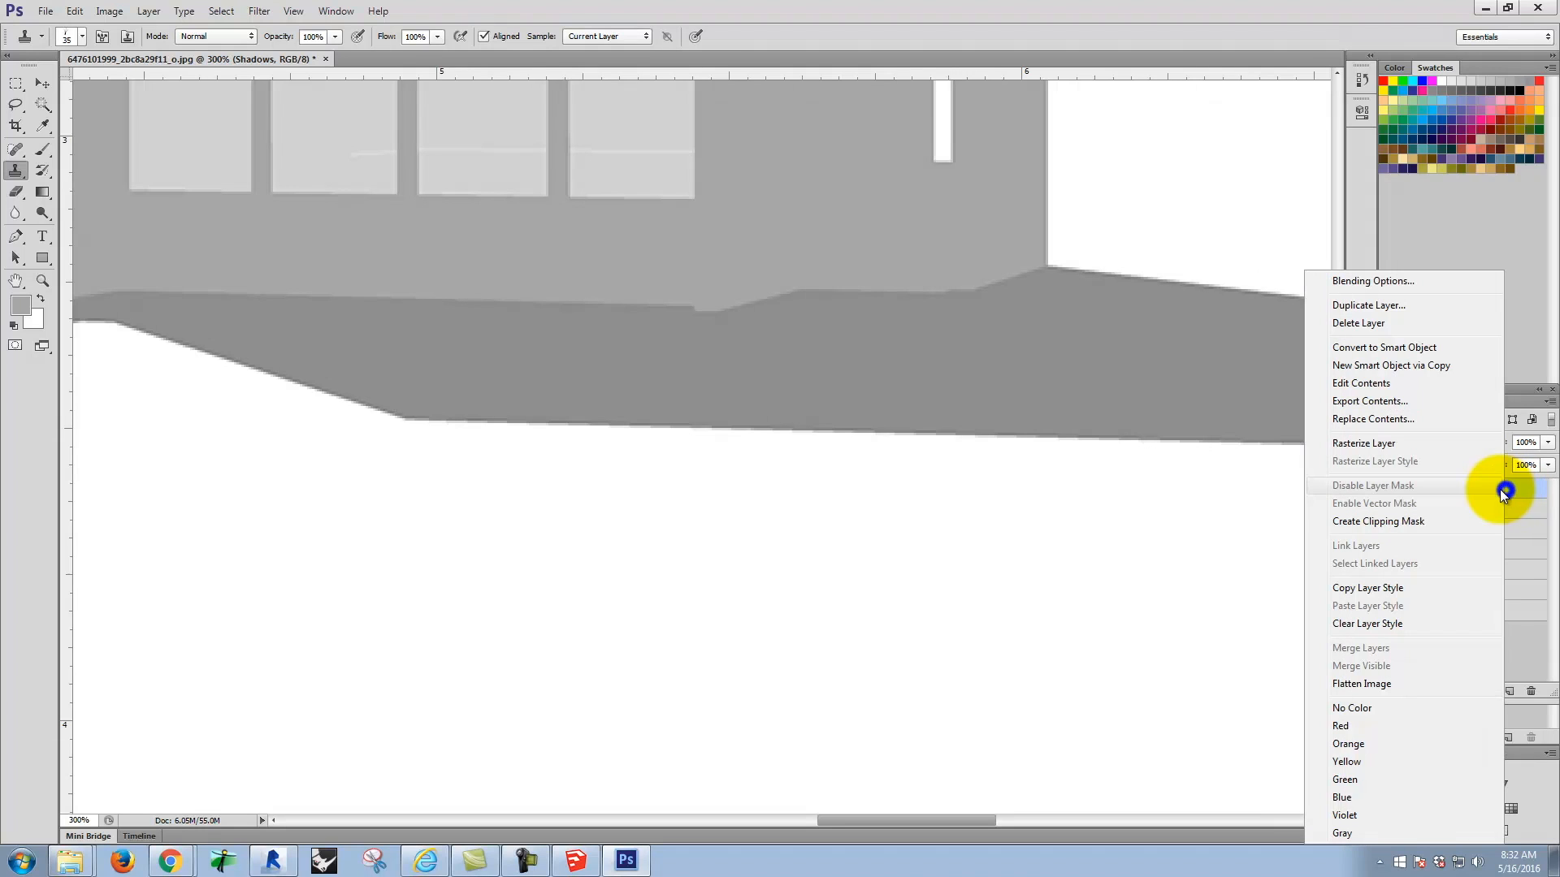
click(1418, 442)
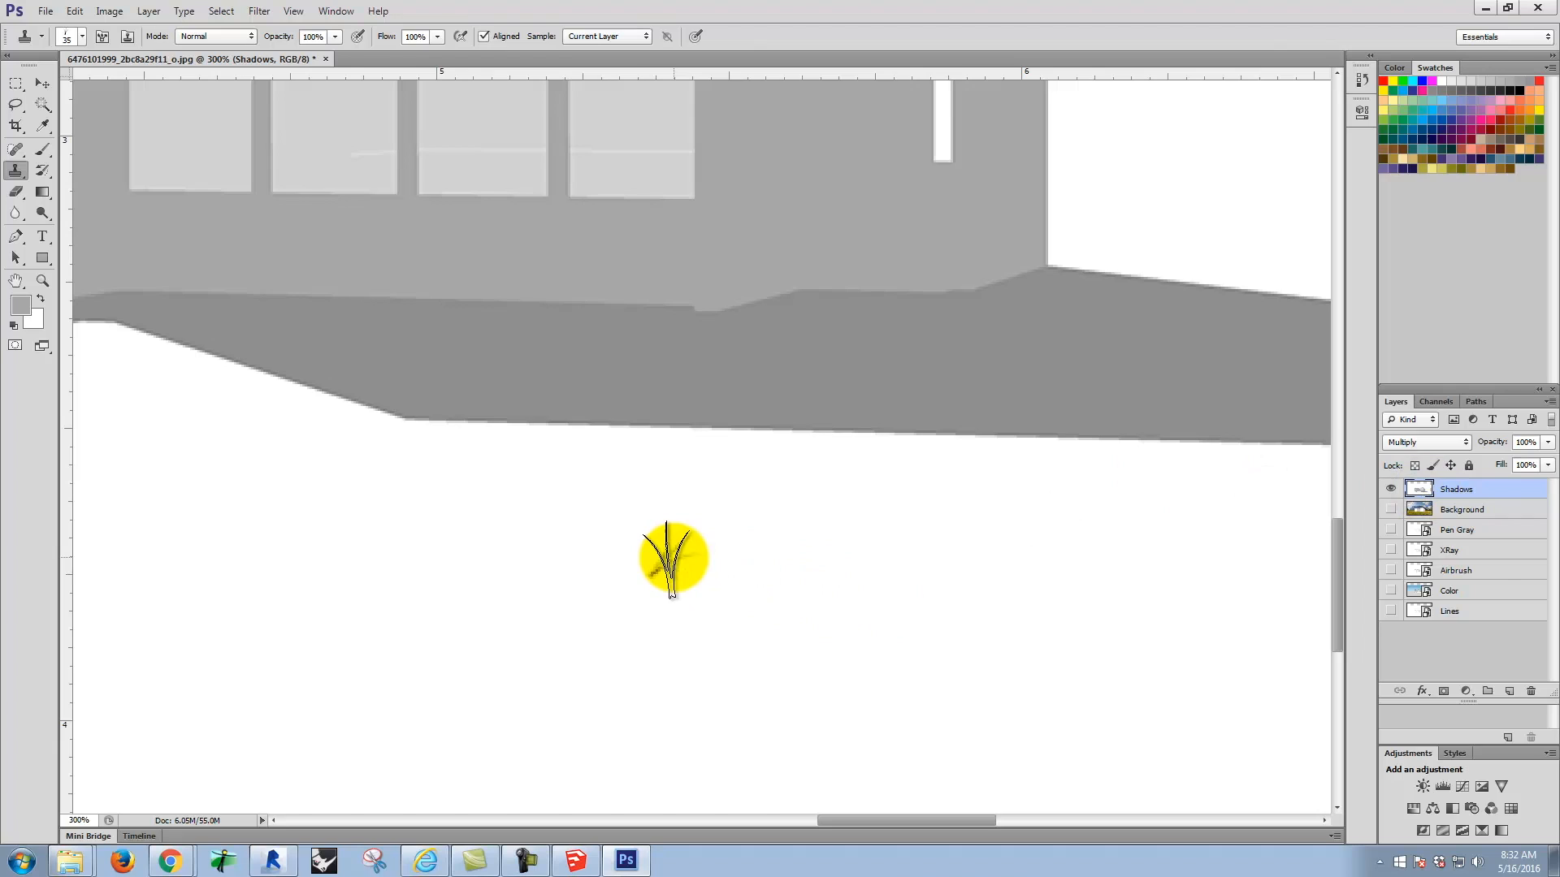
Step: Sample the white area on Shadows and clone grass-shaped strokes at size 35 along the ground shadow's front edge to its right end
alt+click(602, 561)
mouse_move(622, 453)
mouse_down()
mouse_move(411, 439)
mouse_move(853, 452)
mouse_move(626, 431)
mouse_move(1089, 440)
mouse_move(957, 446)
mouse_move(1186, 456)
mouse_move(836, 442)
mouse_move(966, 482)
mouse_up()
key(space)
drag(1146, 546, 696, 531)
mouse_move(747, 455)
mouse_down()
mouse_move(821, 448)
mouse_move(691, 437)
mouse_move(1025, 449)
mouse_up()
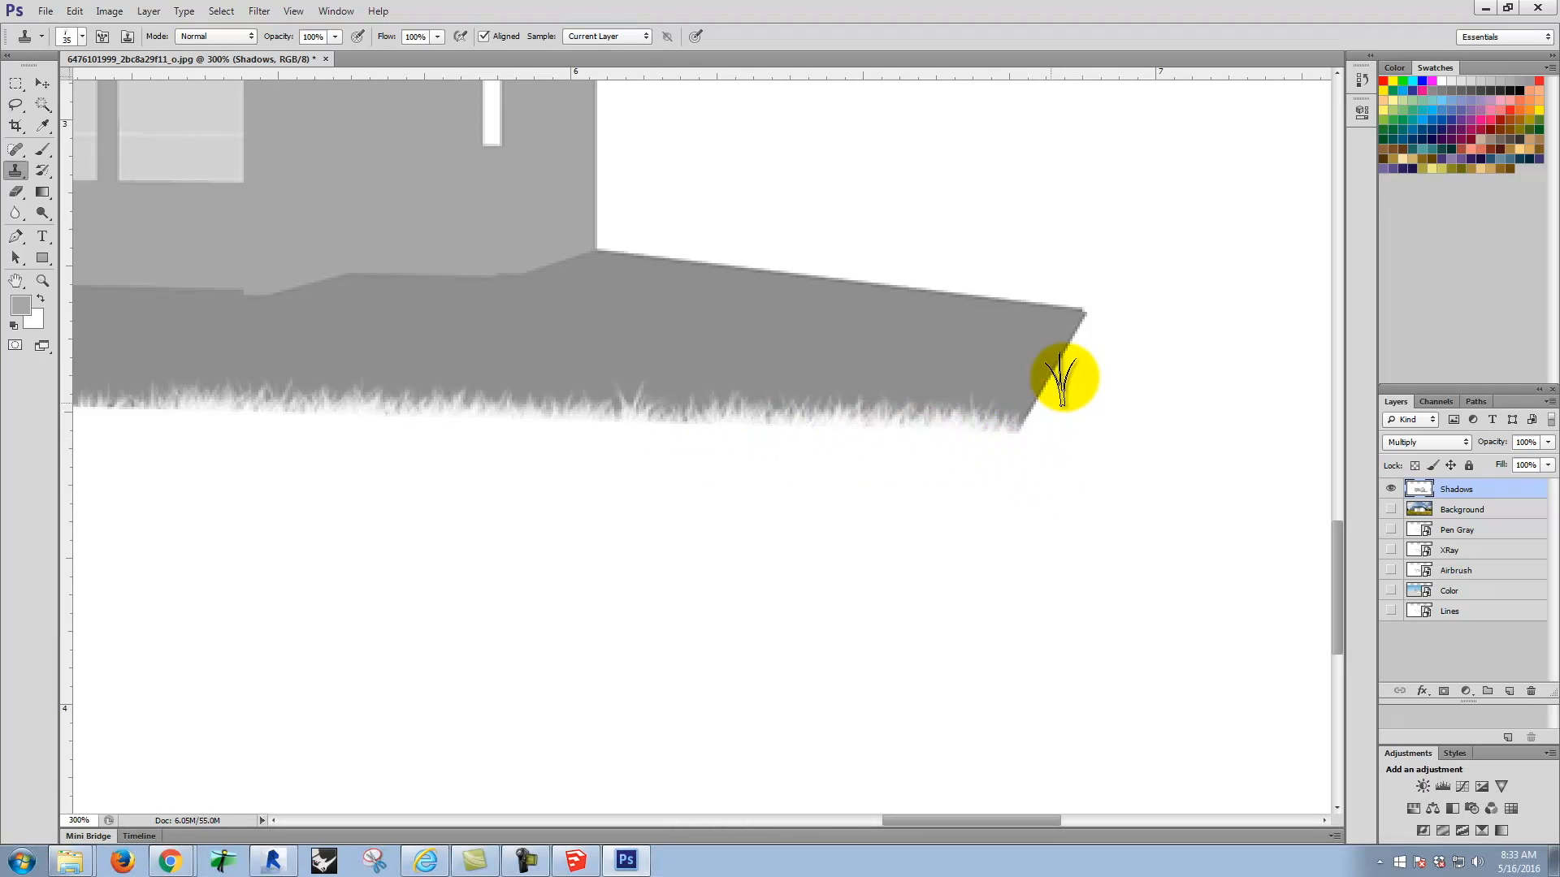
Step: Roughen the slanted right end of the ground shadow with cloned white strokes, reducing the grass brush to size 10
mouse_move(1083, 393)
mouse_down()
mouse_move(1034, 431)
mouse_move(1037, 418)
mouse_move(1033, 455)
mouse_up()
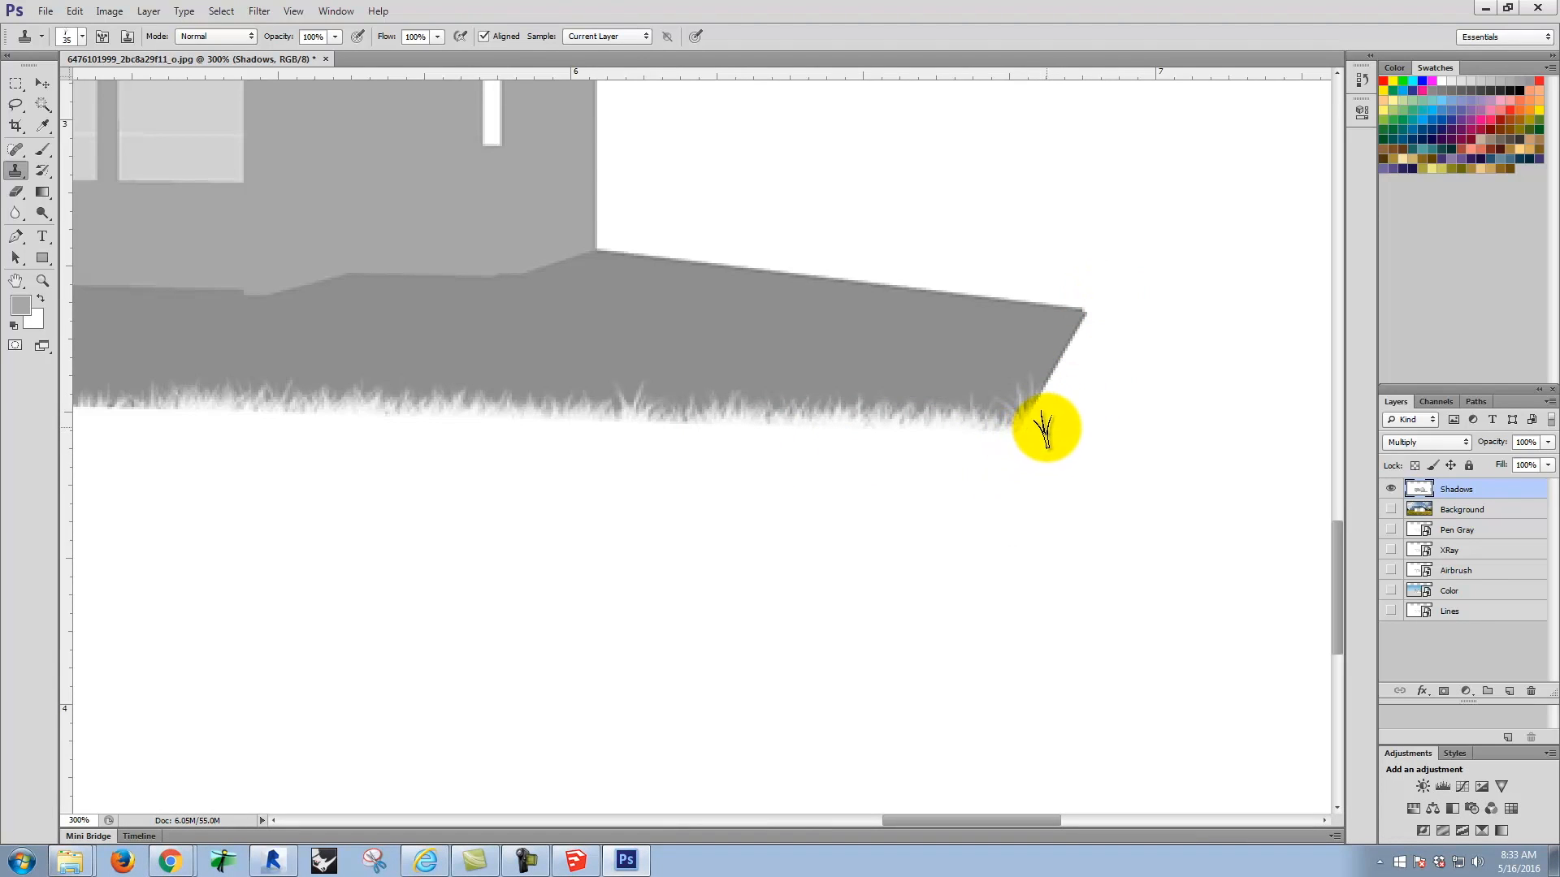
key(bracketleft)
key(bracketleft)
mouse_move(1048, 393)
mouse_down()
mouse_move(1036, 423)
mouse_move(1090, 300)
mouse_move(1050, 382)
mouse_move(1058, 351)
mouse_up()
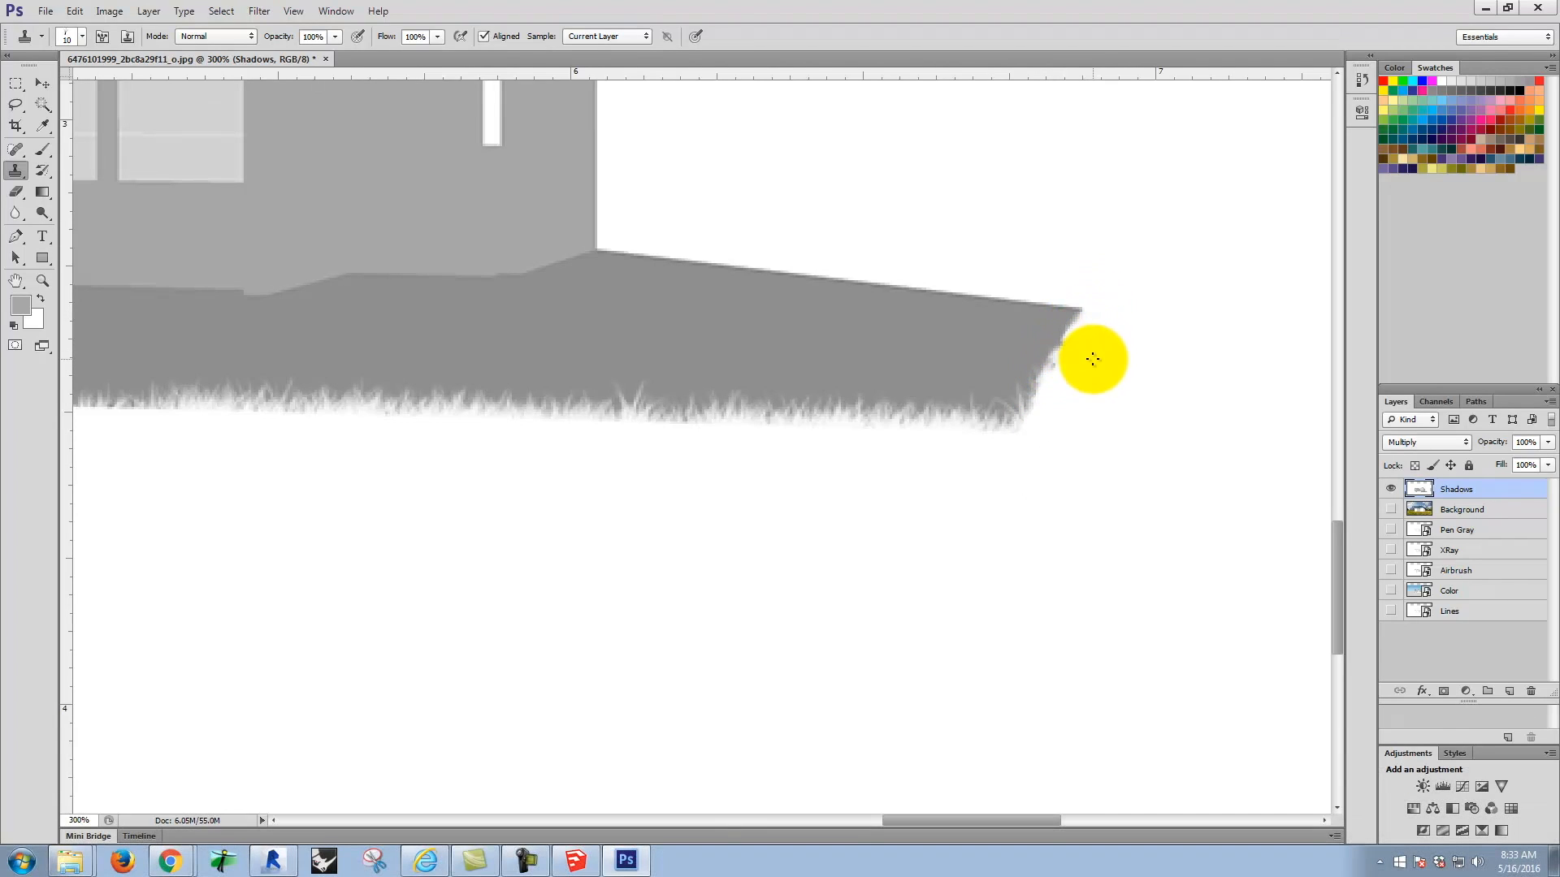
Step: Try cloning white over the shadow's right end with the grass brush at size 90, and undo the stroke
key(bracketright)
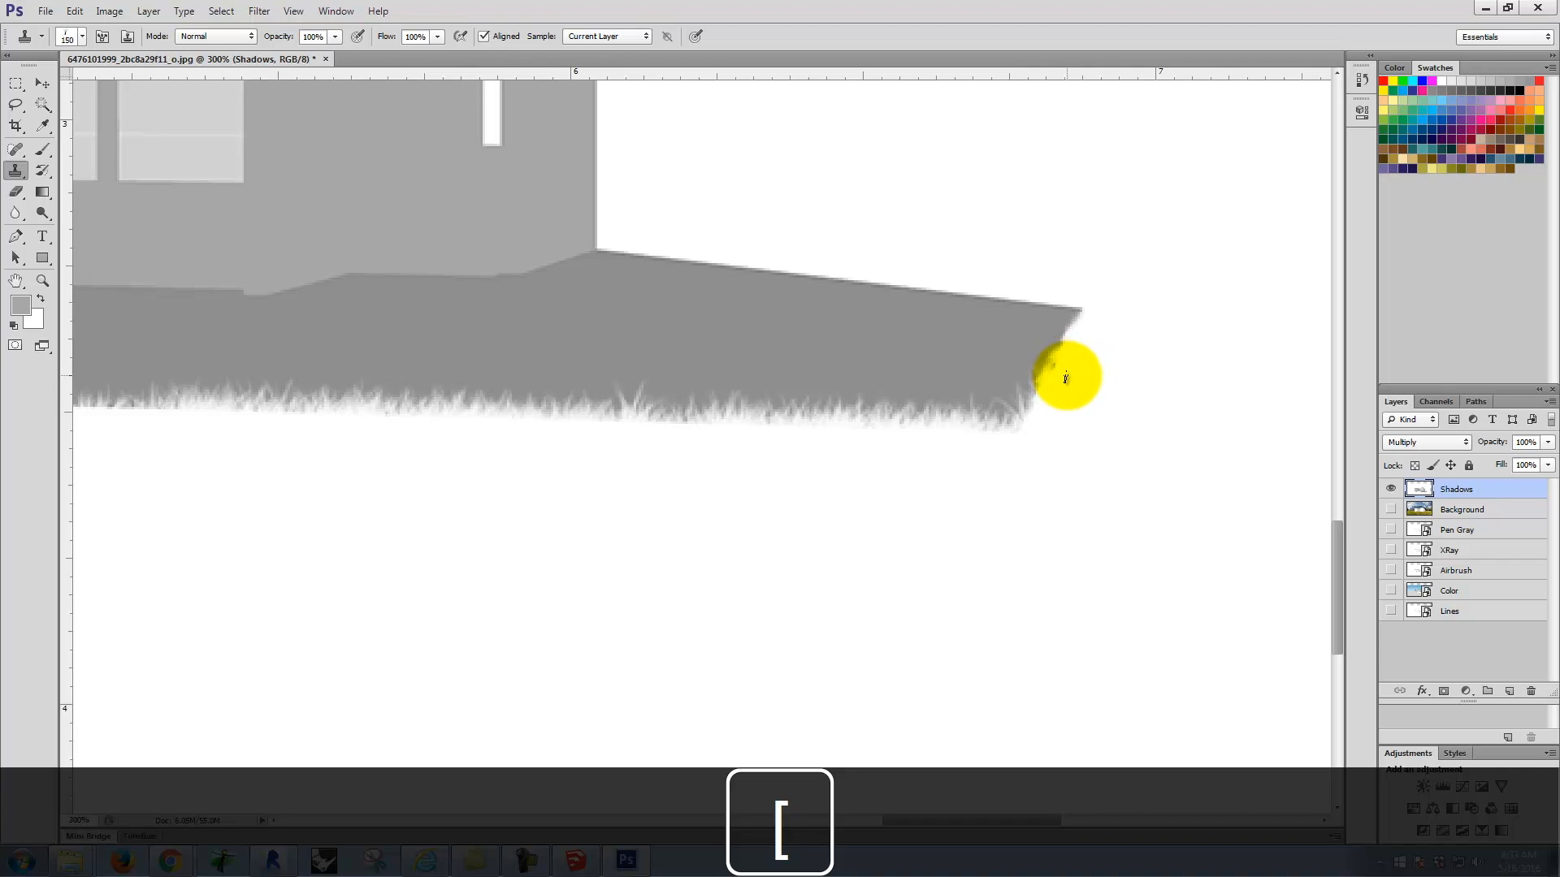
drag(1063, 368, 1086, 325)
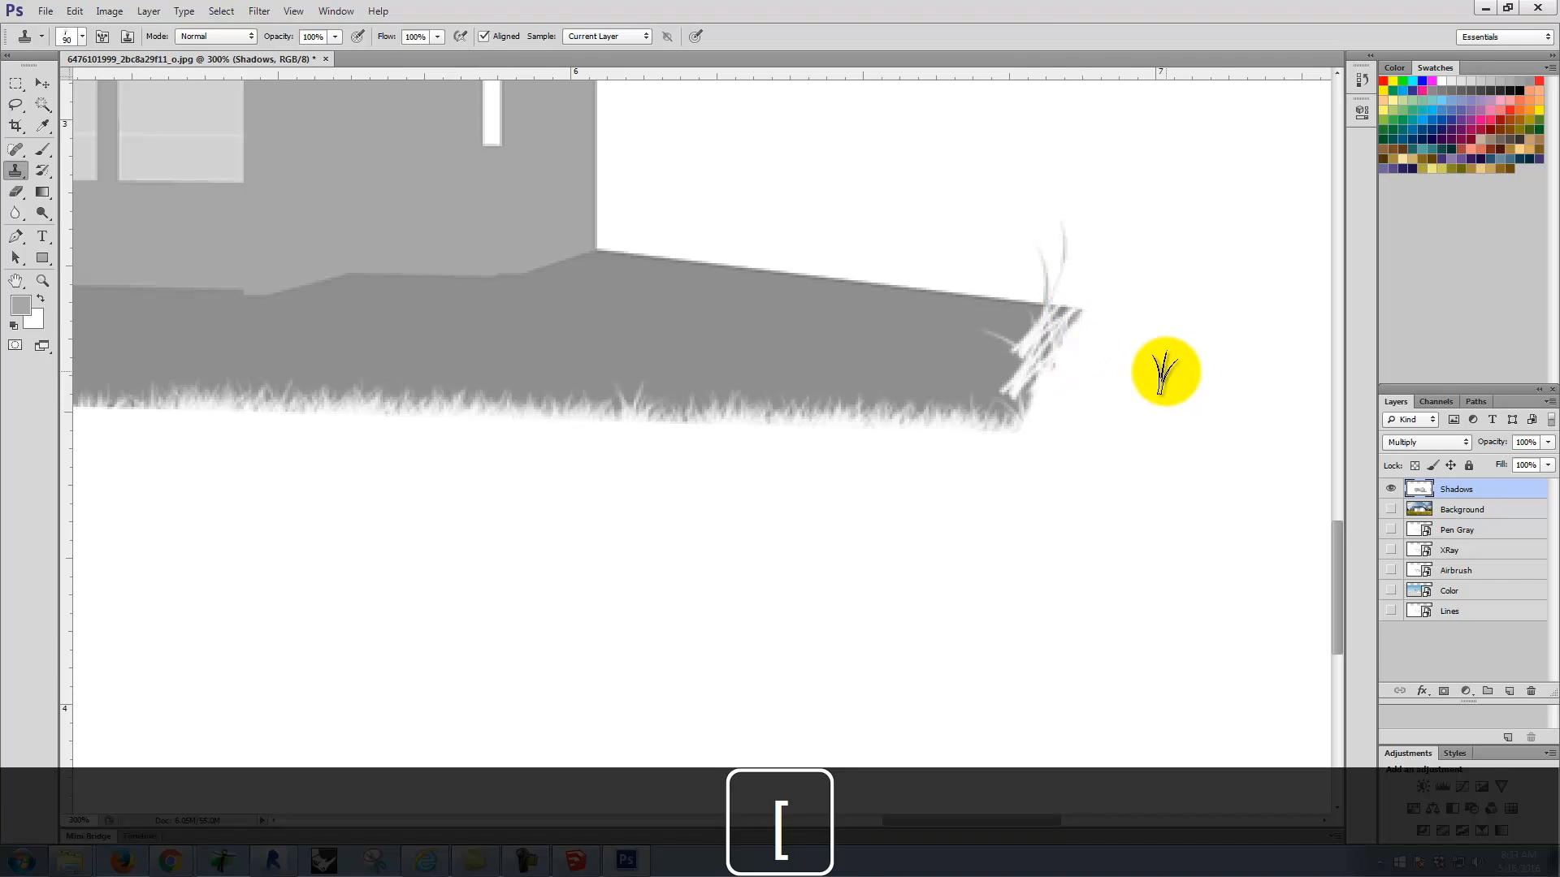
key(ctrl+z)
Step: Clone white grass strokes at size 50 along the shadow's diagonal front edge below the tall windows, undoing the size 70 attempt
key(space)
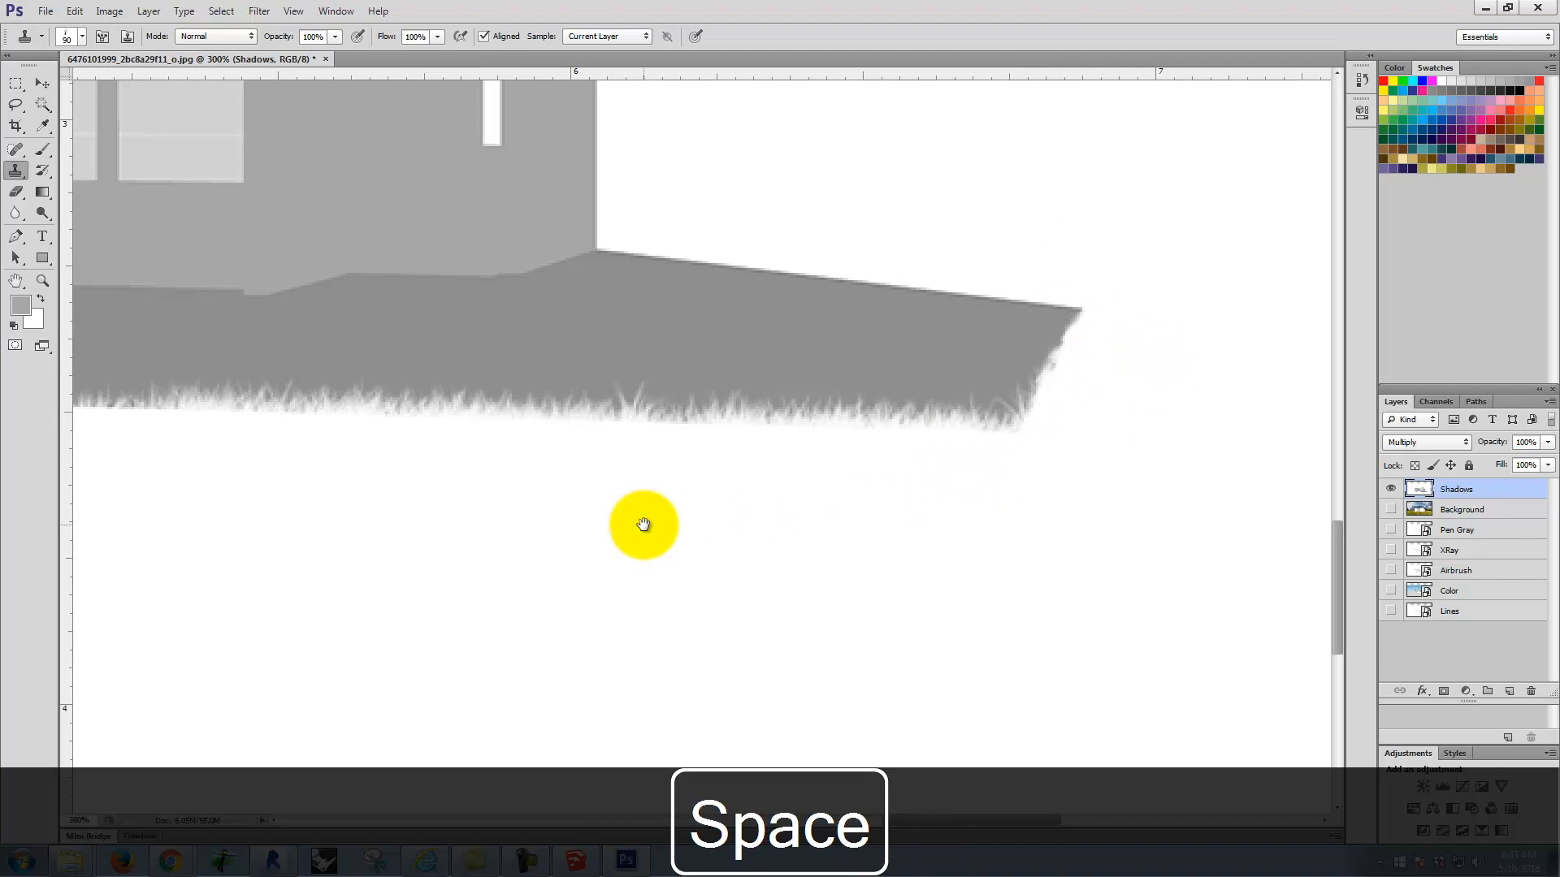
drag(641, 522, 1184, 474)
drag(642, 369, 611, 491)
mouse_move(421, 529)
mouse_down()
mouse_move(525, 526)
mouse_move(633, 488)
mouse_up()
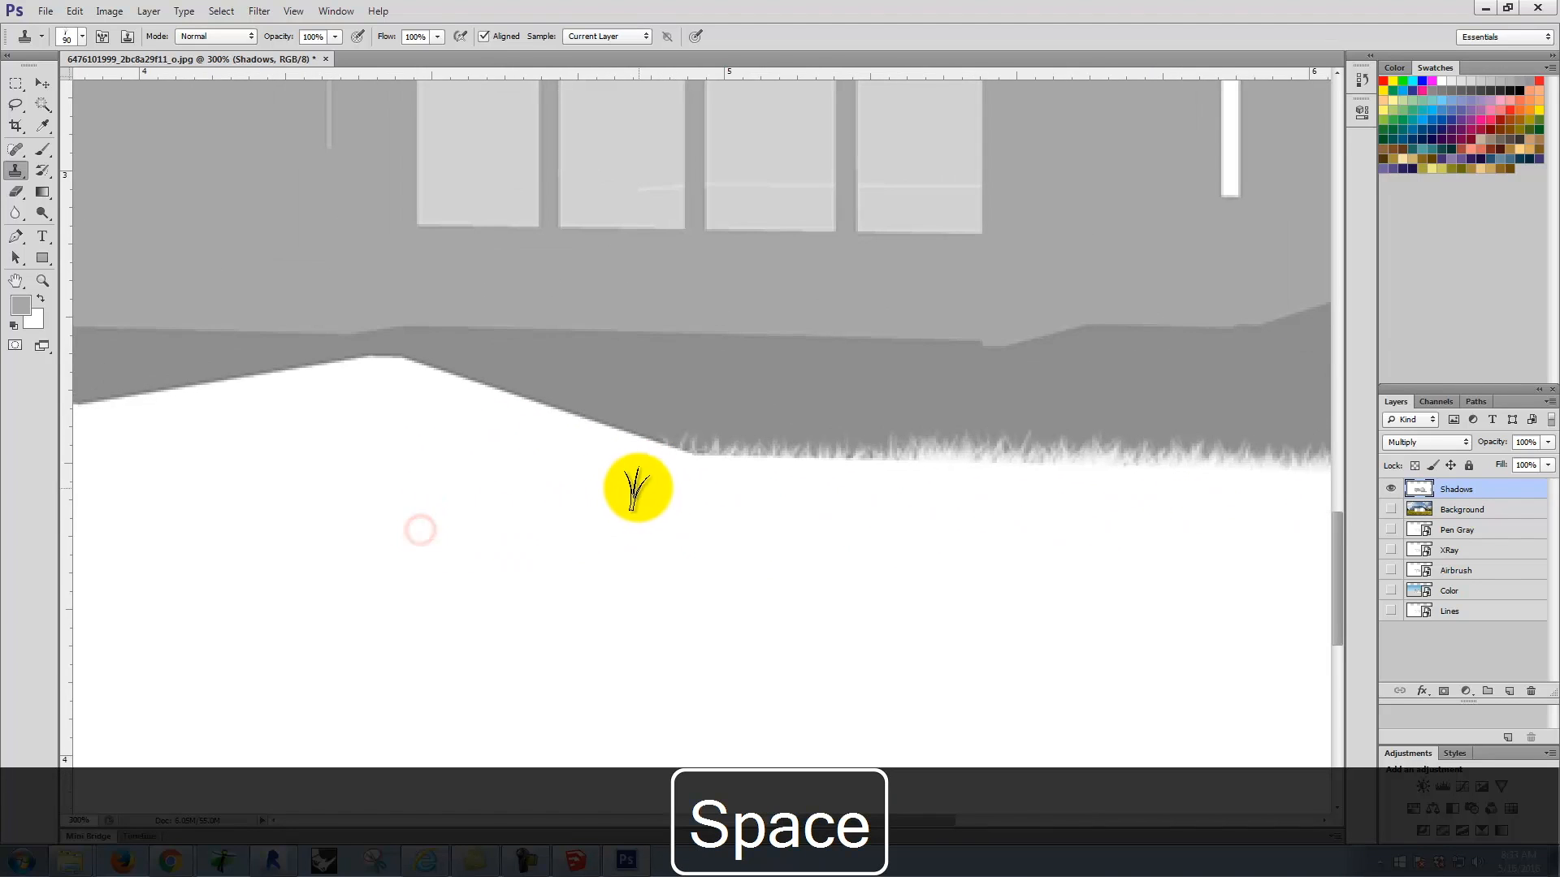
key(bracketleft)
key(bracketleft)
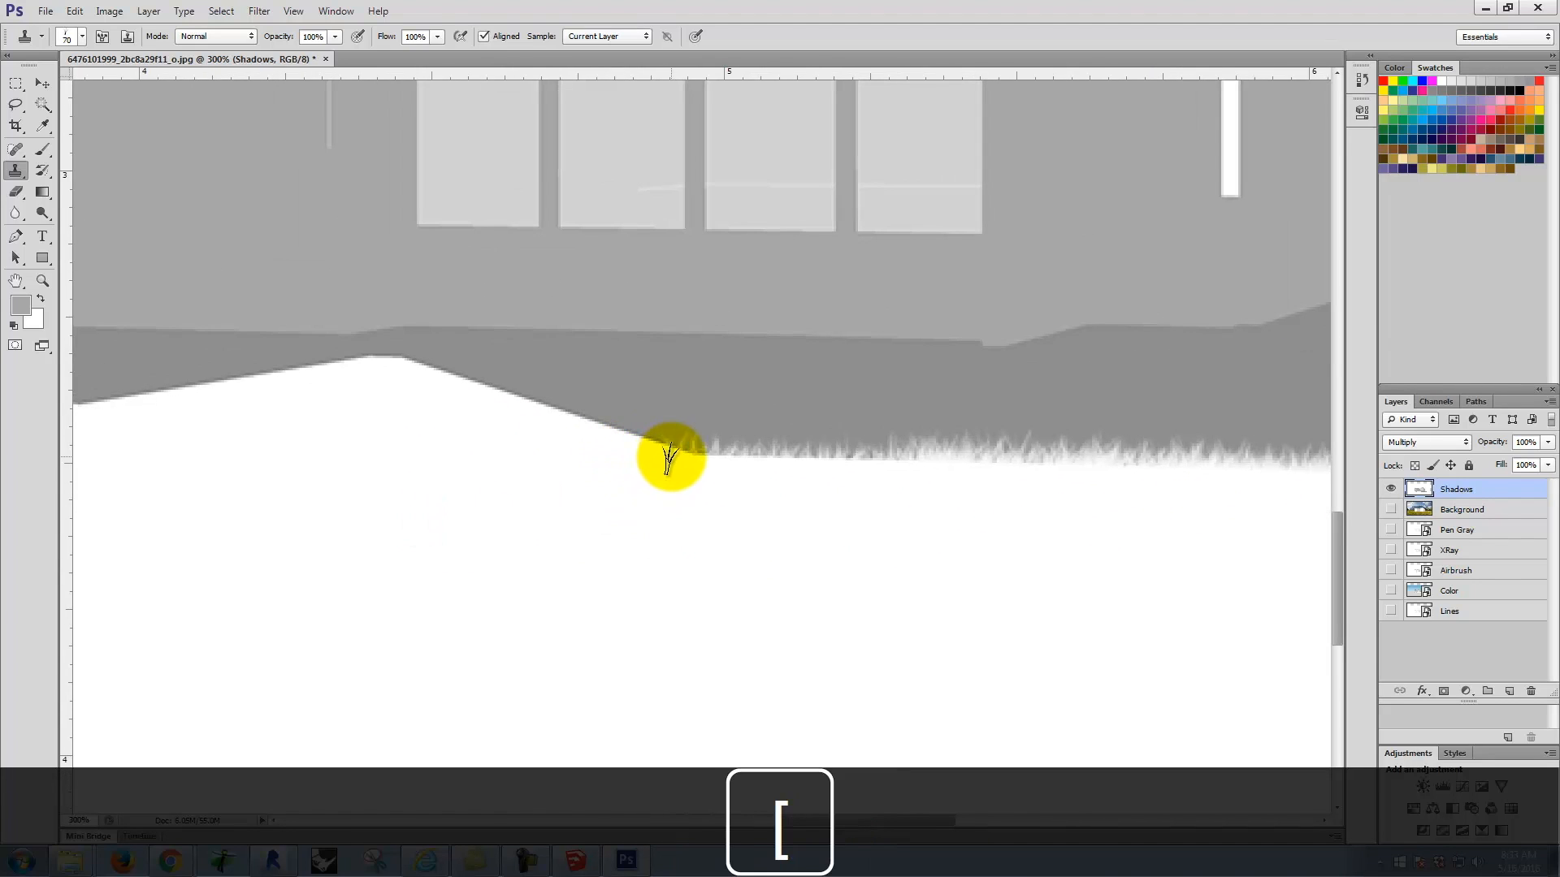
drag(669, 452, 686, 446)
key(ctrl+z)
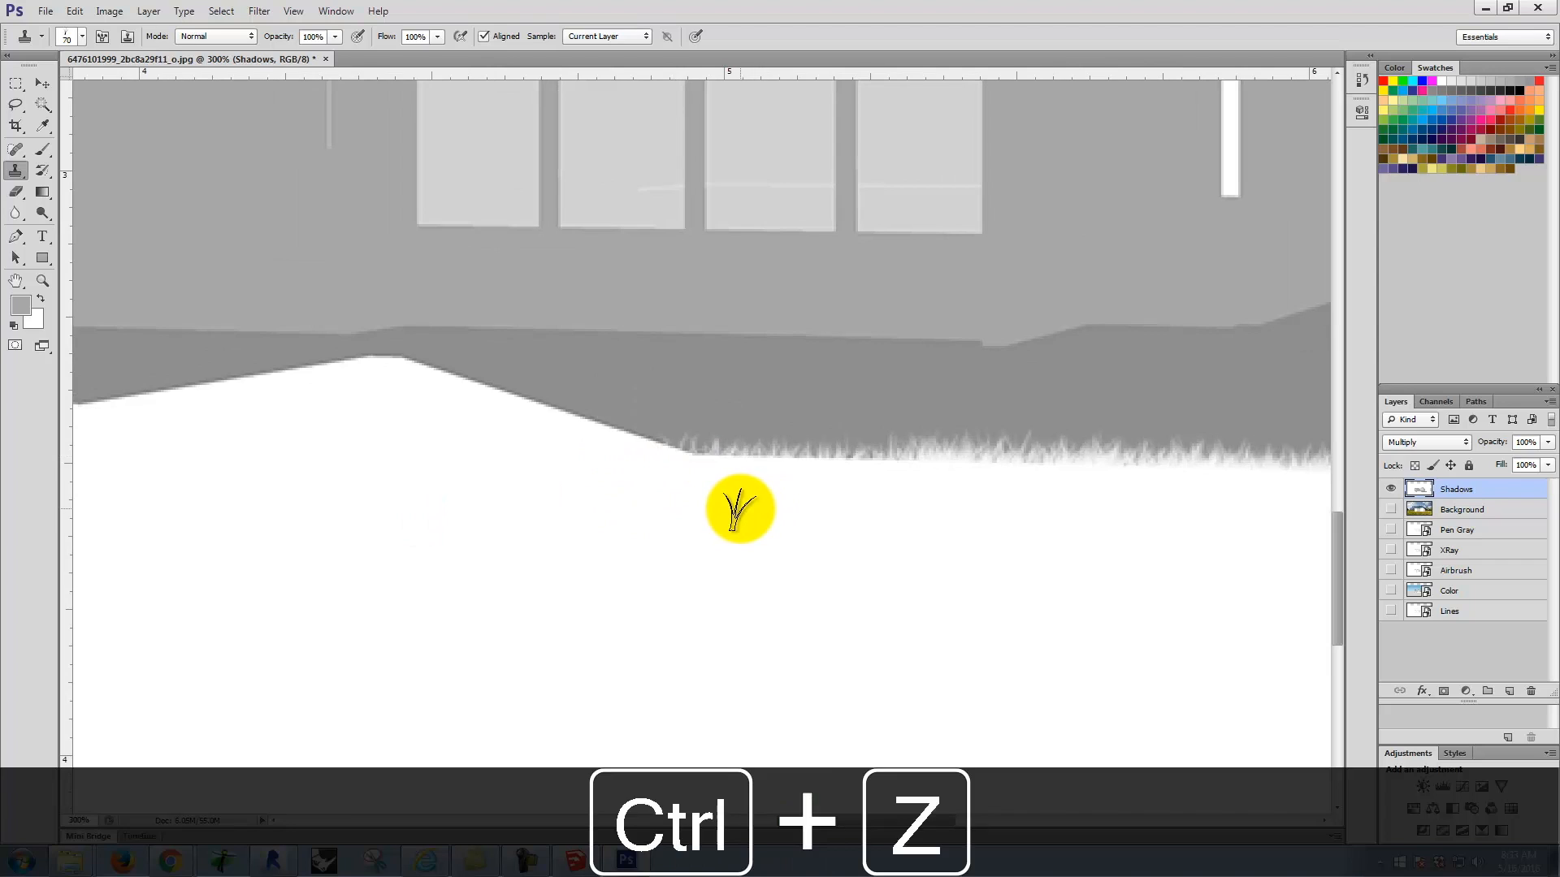
key(bracketleft)
key(bracketleft)
mouse_move(679, 474)
mouse_down()
mouse_move(537, 417)
mouse_move(500, 425)
mouse_move(557, 440)
mouse_move(428, 389)
mouse_move(470, 403)
mouse_move(451, 410)
mouse_move(681, 474)
mouse_move(917, 469)
mouse_move(668, 474)
mouse_move(625, 456)
mouse_move(682, 459)
mouse_move(601, 428)
mouse_move(442, 404)
mouse_up()
Step: Clone longer white grass blades at size 50 into the slanted right end of the ground shadow
key(space)
mouse_move(974, 539)
mouse_down()
mouse_move(733, 526)
mouse_move(77, 580)
mouse_up()
drag(855, 536, 803, 538)
mouse_move(792, 537)
mouse_down()
mouse_move(826, 477)
mouse_move(856, 460)
mouse_up()
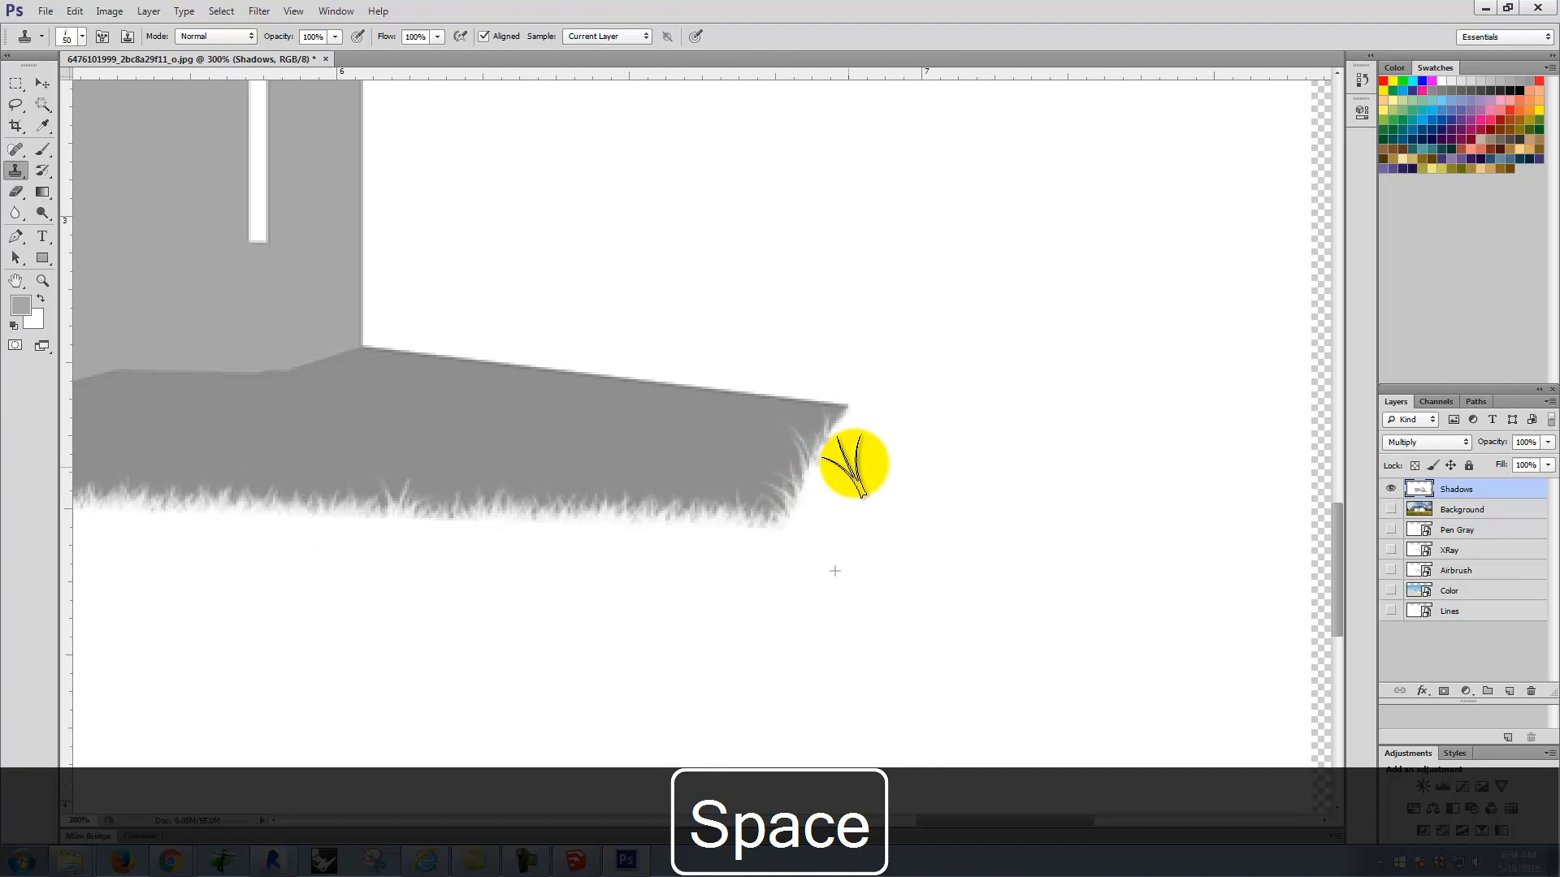
drag(637, 576, 959, 526)
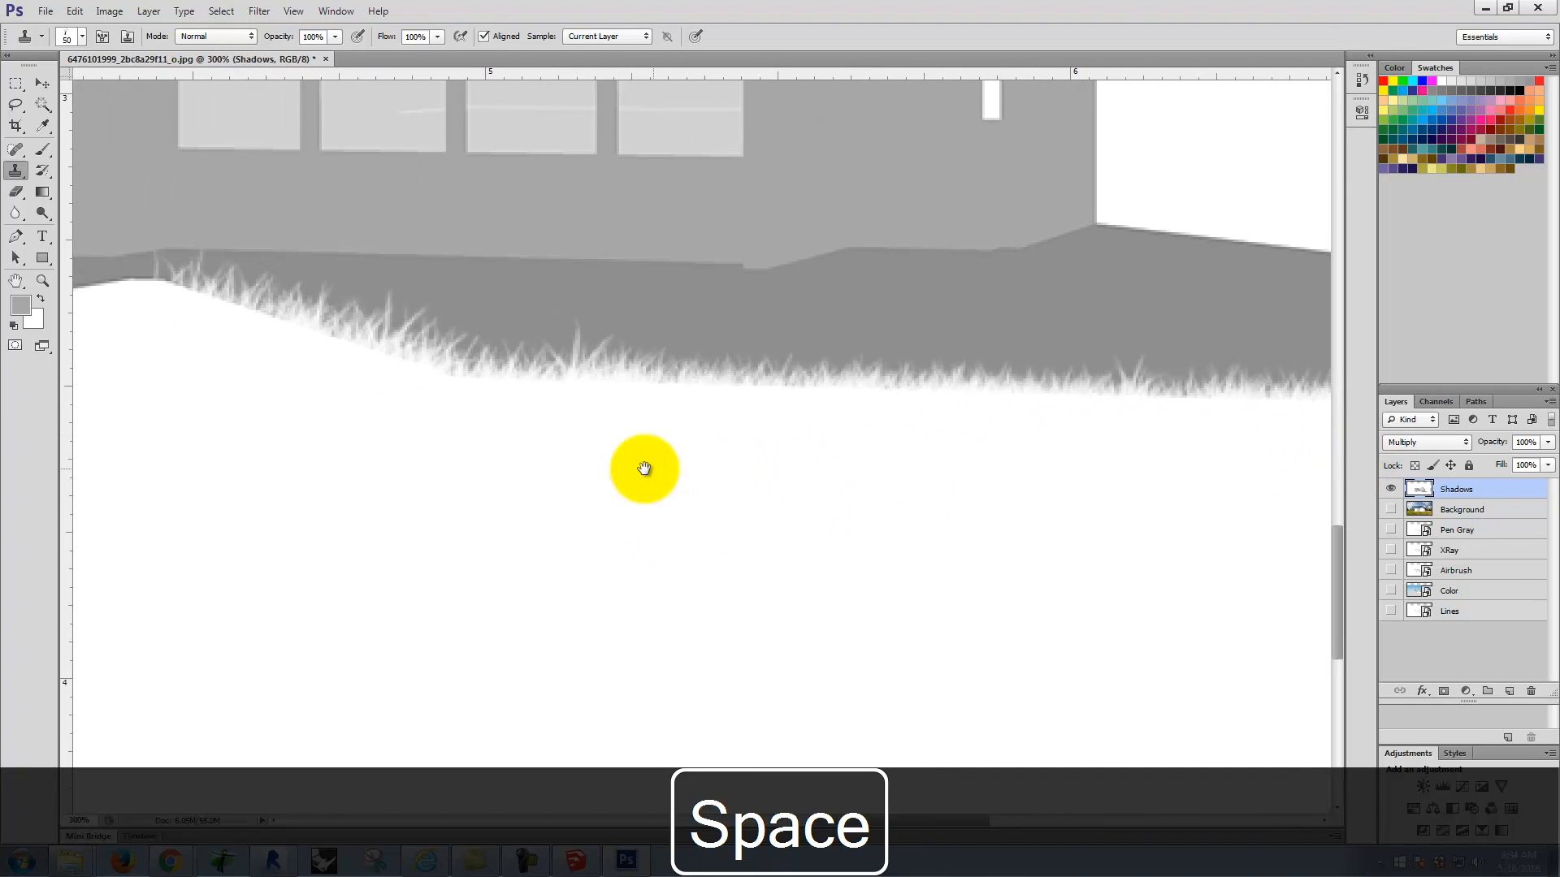
Step: Clone white grass strokes along the middle of the shadow's front edge and show the Background layer to check the blend
drag(641, 466, 1340, 512)
mouse_move(915, 366)
mouse_down()
mouse_move(882, 363)
mouse_move(1006, 355)
mouse_move(579, 385)
mouse_move(634, 396)
mouse_move(405, 387)
mouse_move(328, 409)
mouse_move(414, 394)
mouse_move(353, 410)
mouse_up()
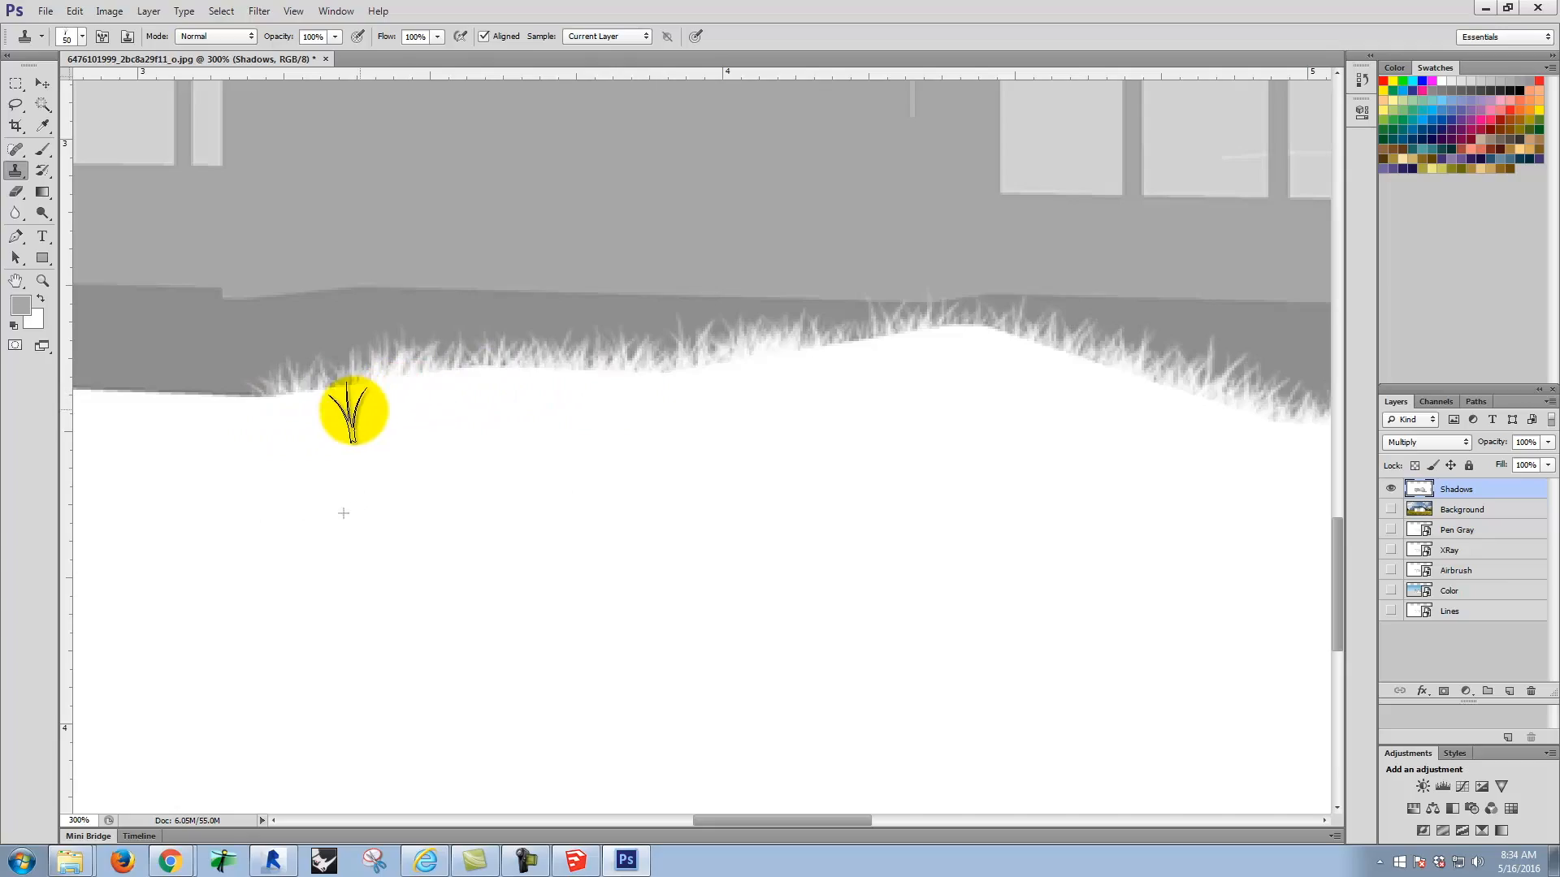
click(1388, 512)
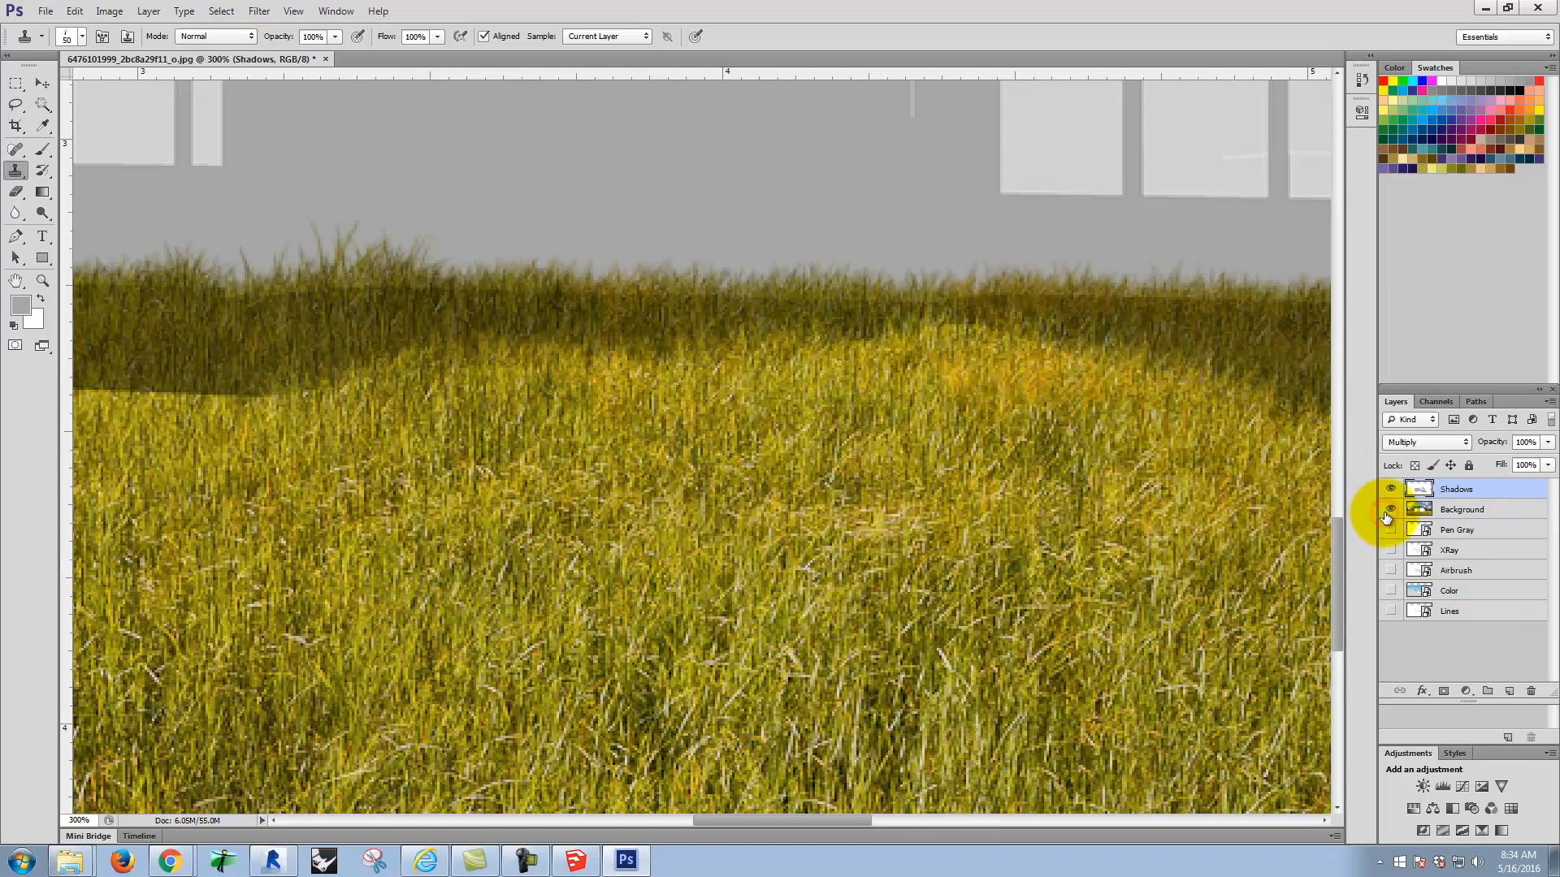
key(space)
drag(1154, 492, 385, 495)
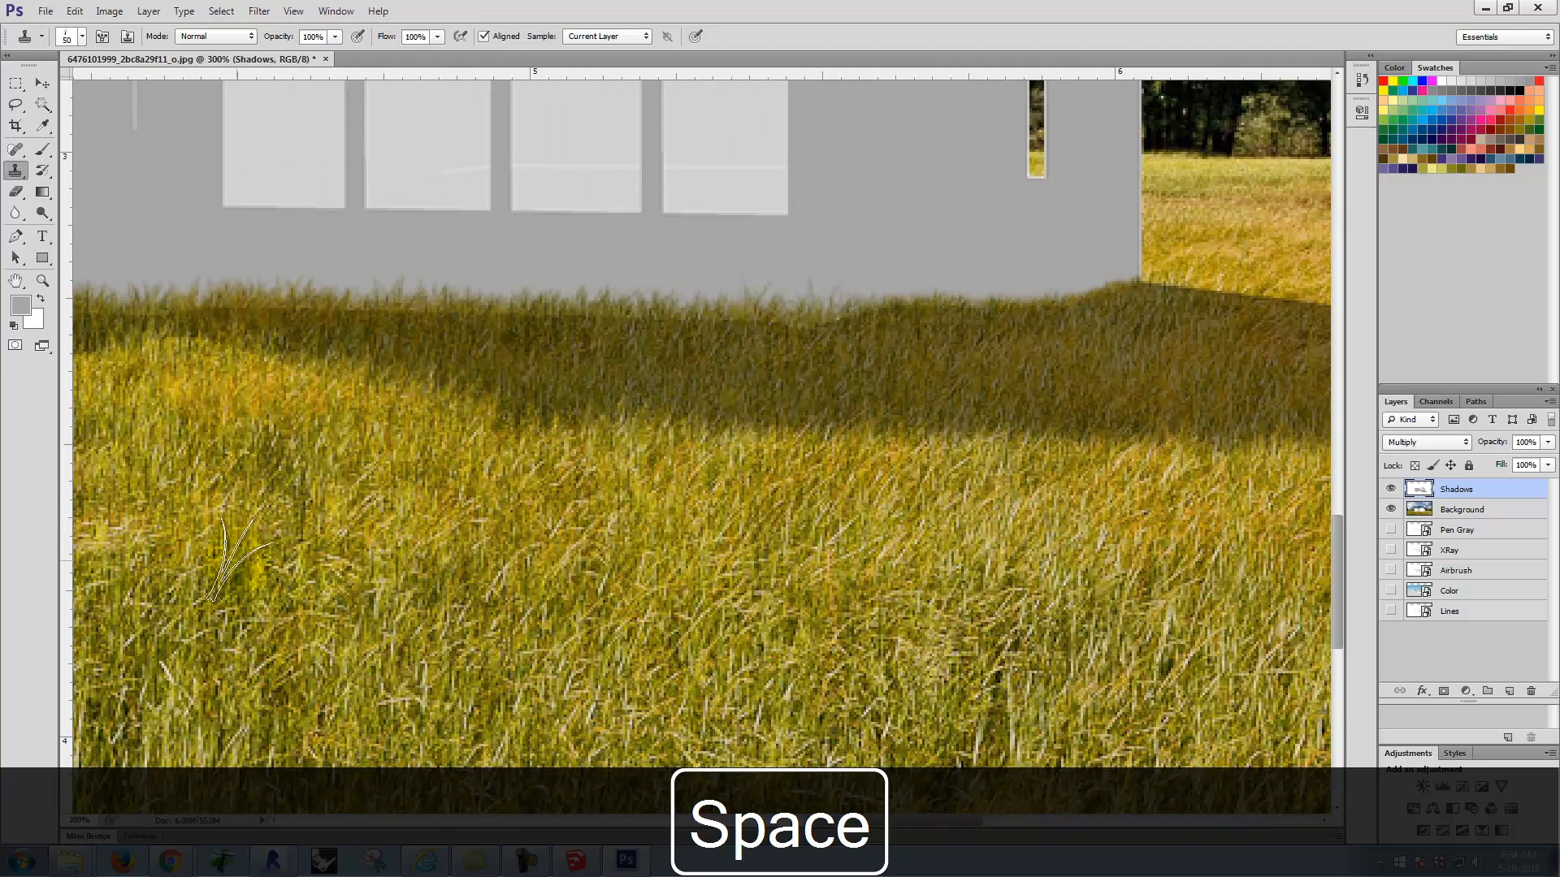
Step: Hide the Background layer and clone white grass strokes along the straight front edge of the shadow's left part
drag(200, 562, 808, 556)
drag(456, 547, 813, 550)
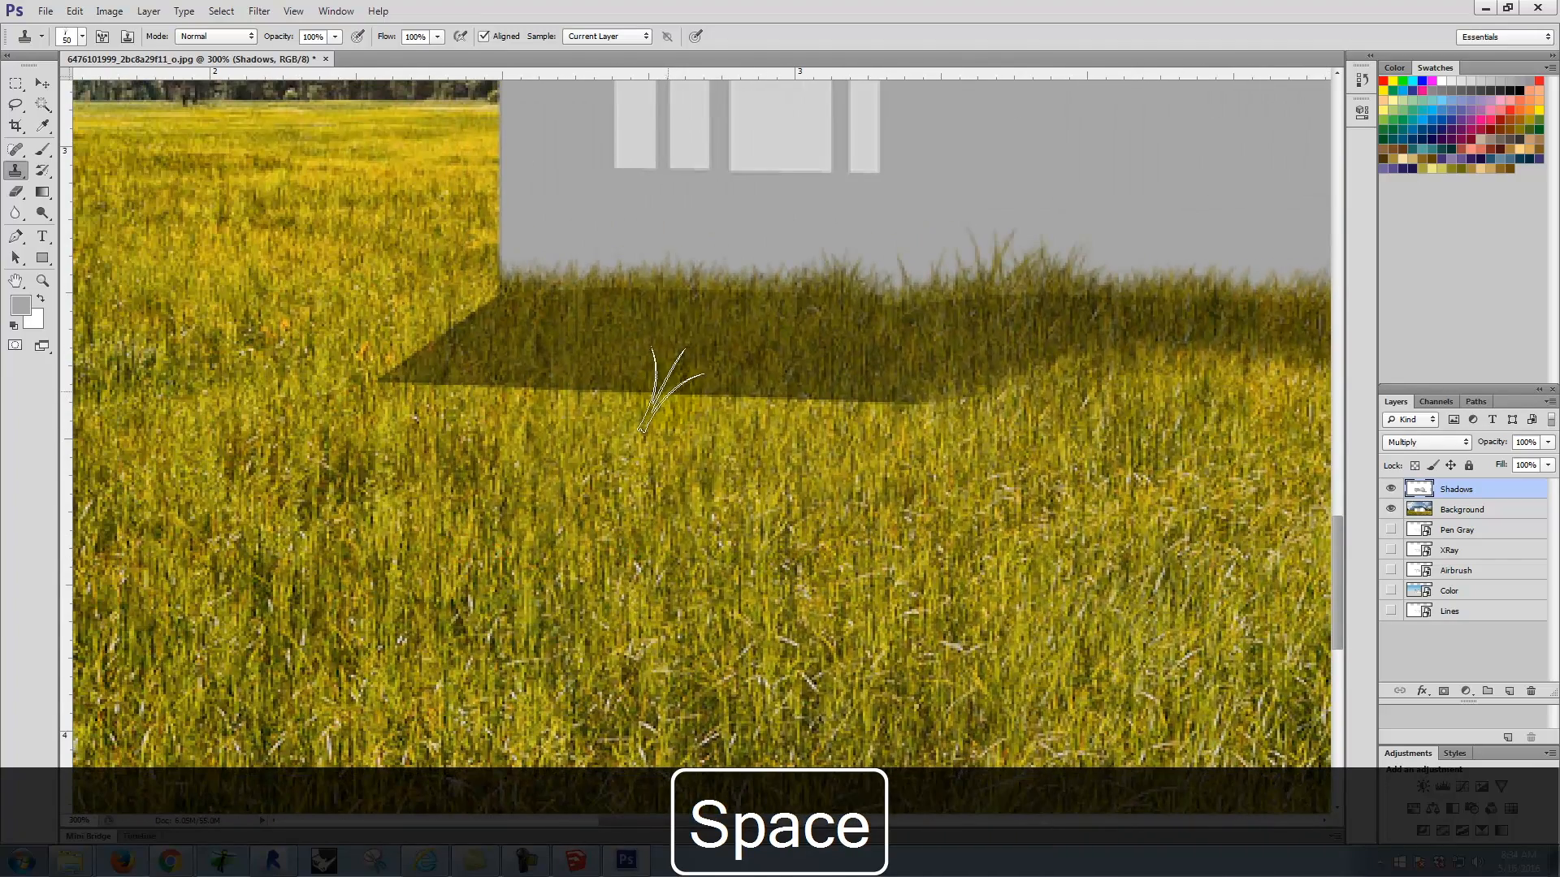
click(1392, 508)
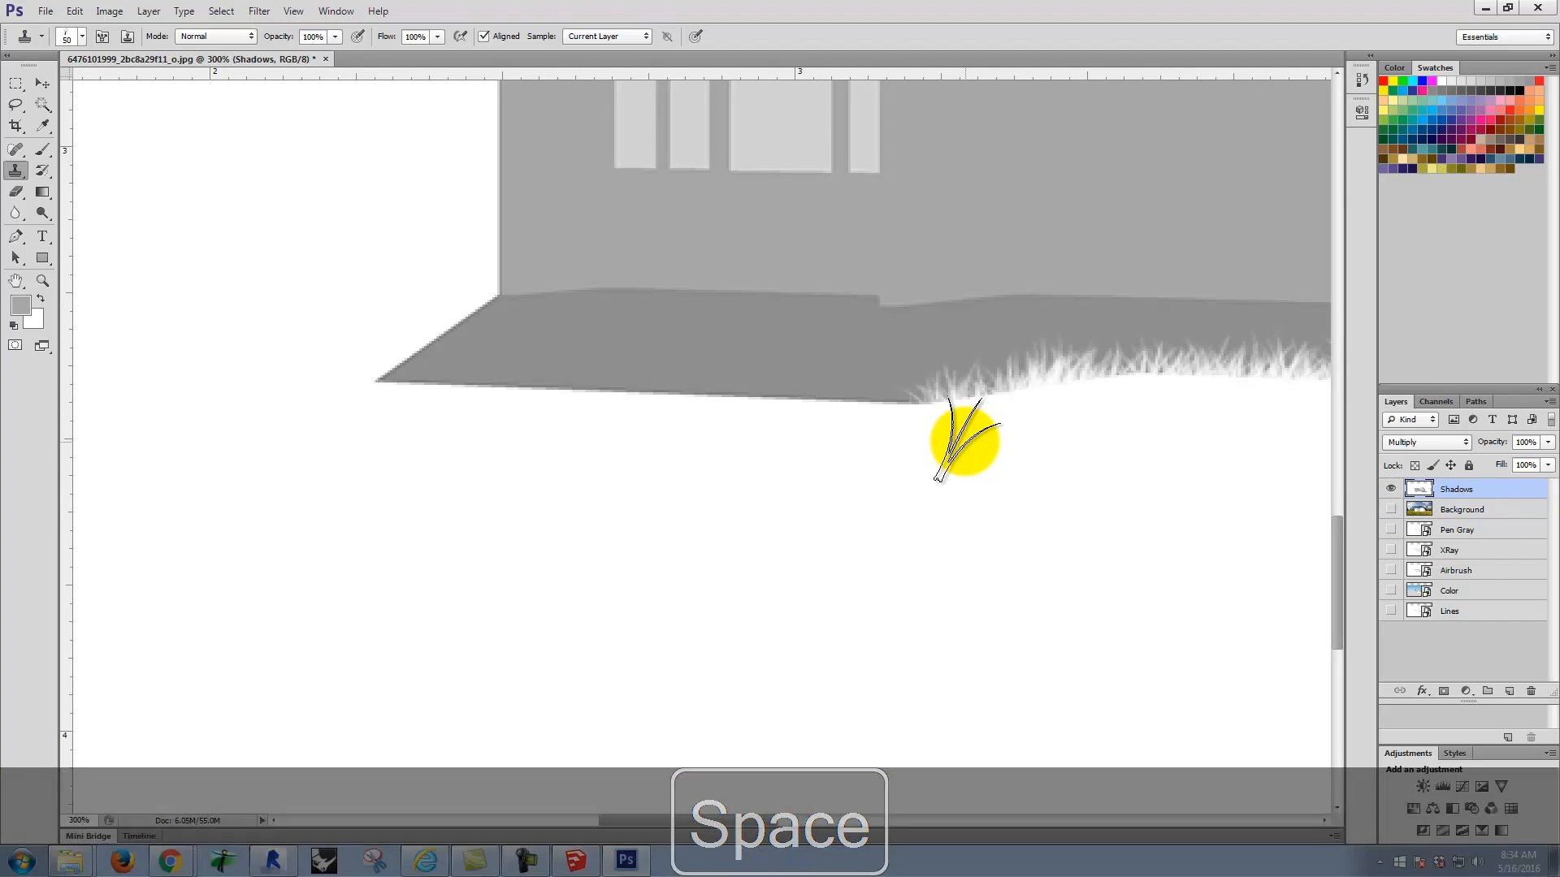
mouse_move(973, 441)
mouse_down()
mouse_move(883, 402)
mouse_move(922, 421)
mouse_move(637, 427)
mouse_move(538, 421)
mouse_move(707, 419)
mouse_move(344, 399)
mouse_move(739, 407)
mouse_move(776, 416)
mouse_move(723, 415)
mouse_move(781, 422)
mouse_move(684, 412)
mouse_up()
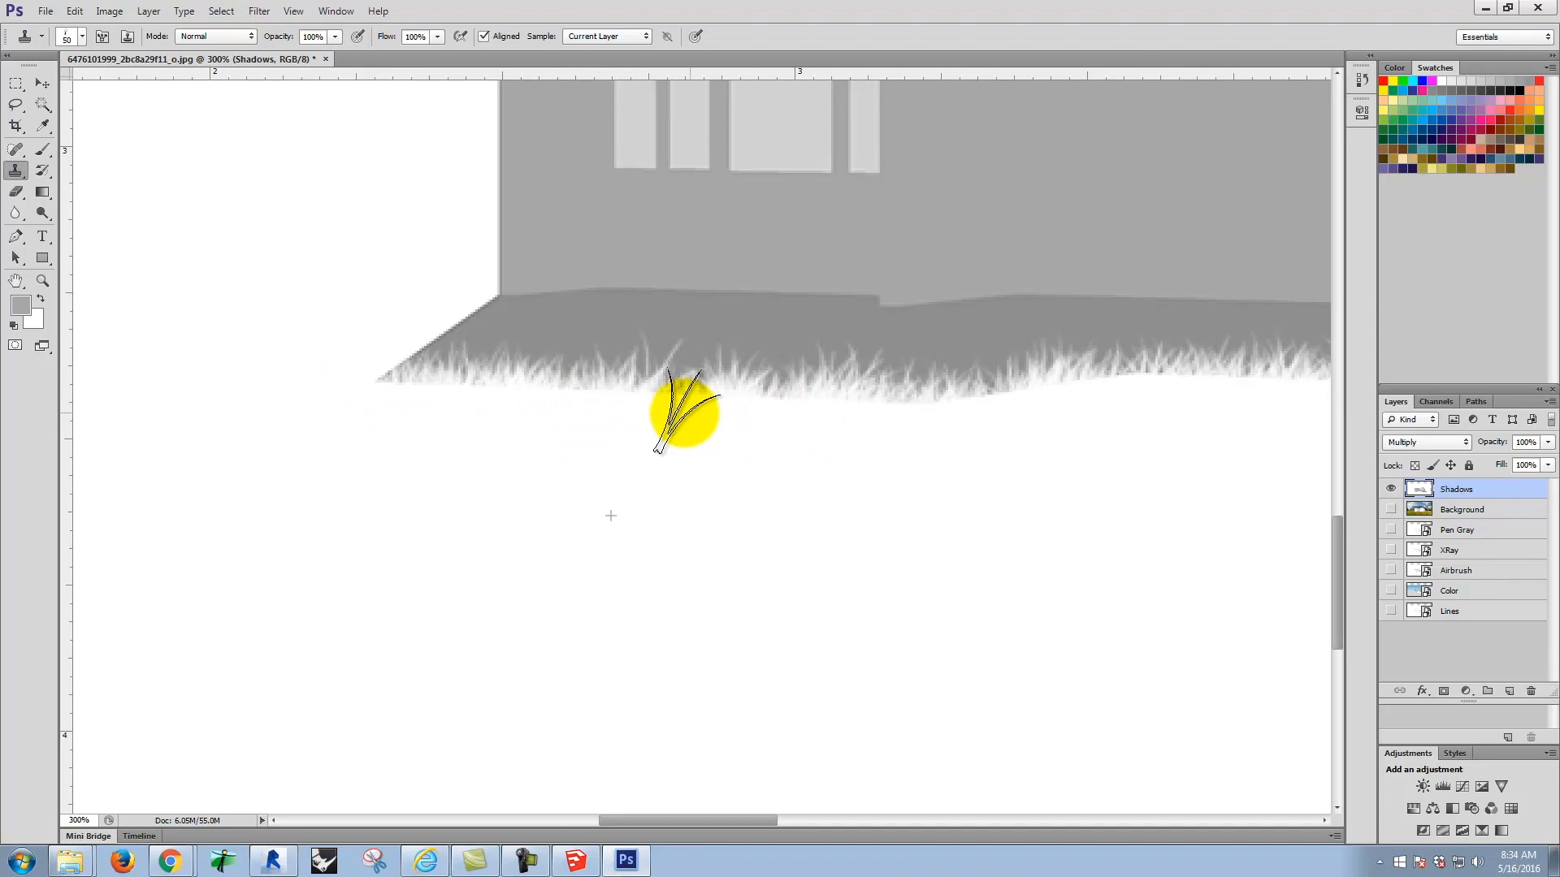
Step: Try cloning gray grass from the shadow onto its back edge at the house's right corner, and undo the strokes
key(space)
drag(1073, 453, 258, 491)
drag(831, 494, 81, 478)
mouse_move(912, 484)
mouse_down()
mouse_move(693, 478)
mouse_move(583, 513)
mouse_up()
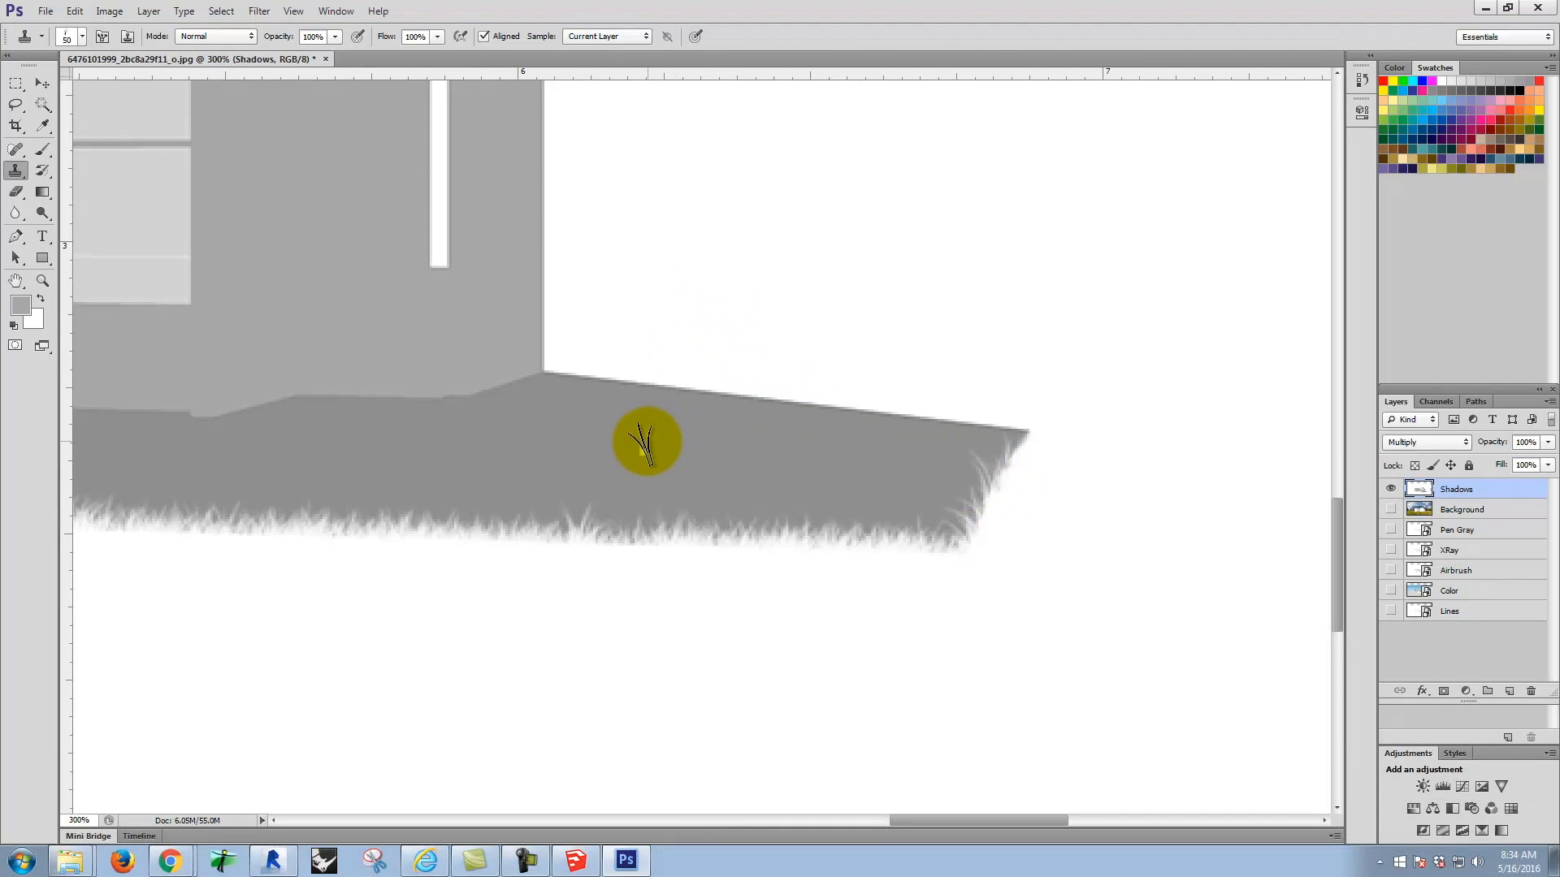
alt+click(506, 451)
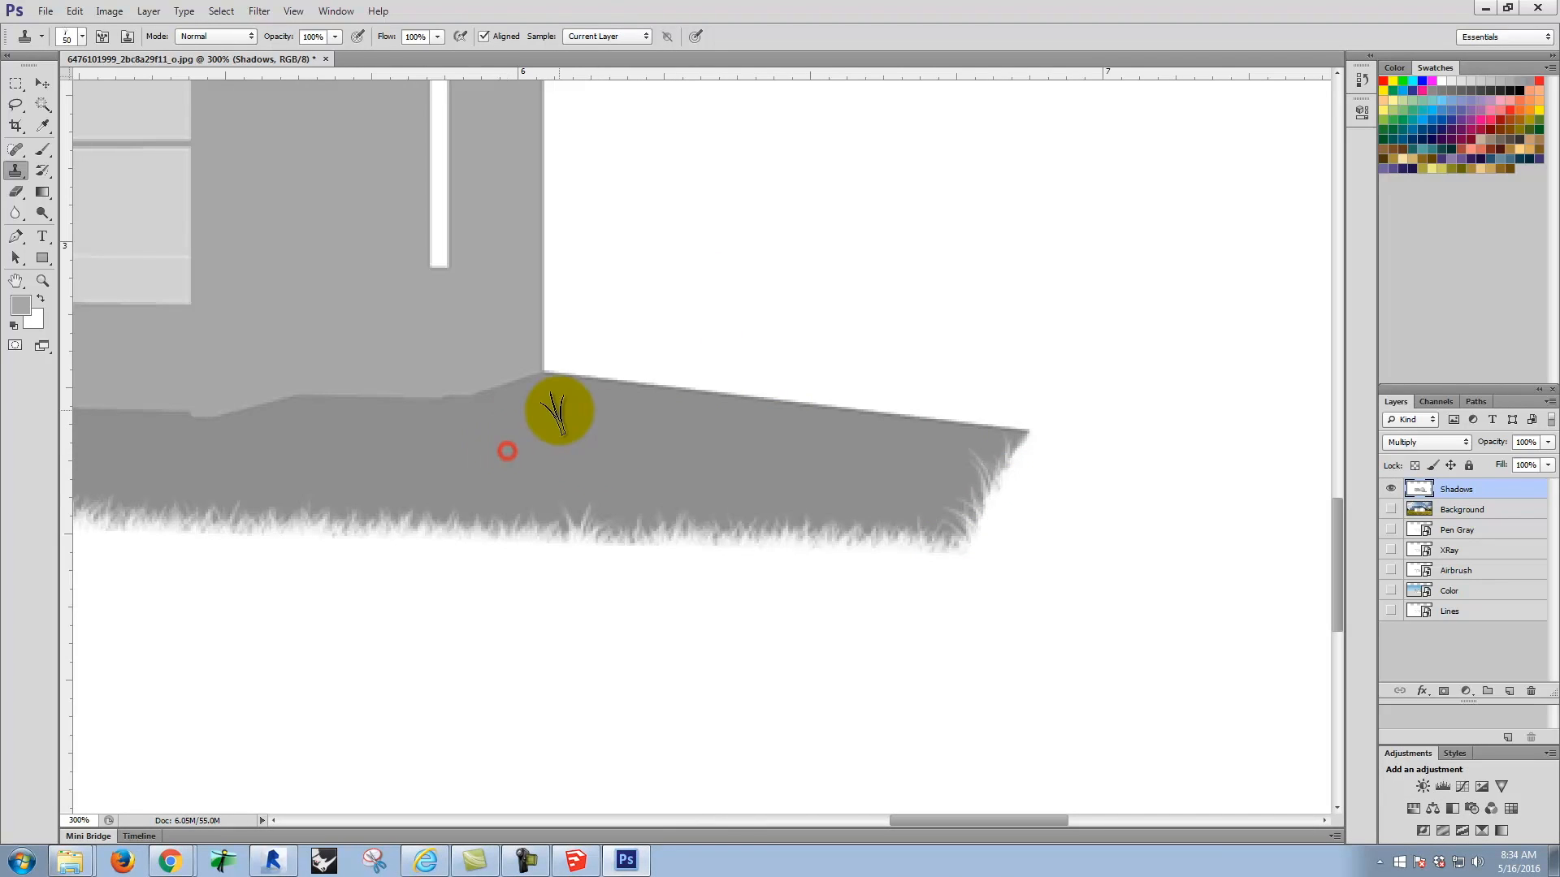
mouse_move(571, 384)
mouse_down()
mouse_move(610, 383)
mouse_move(653, 411)
mouse_up()
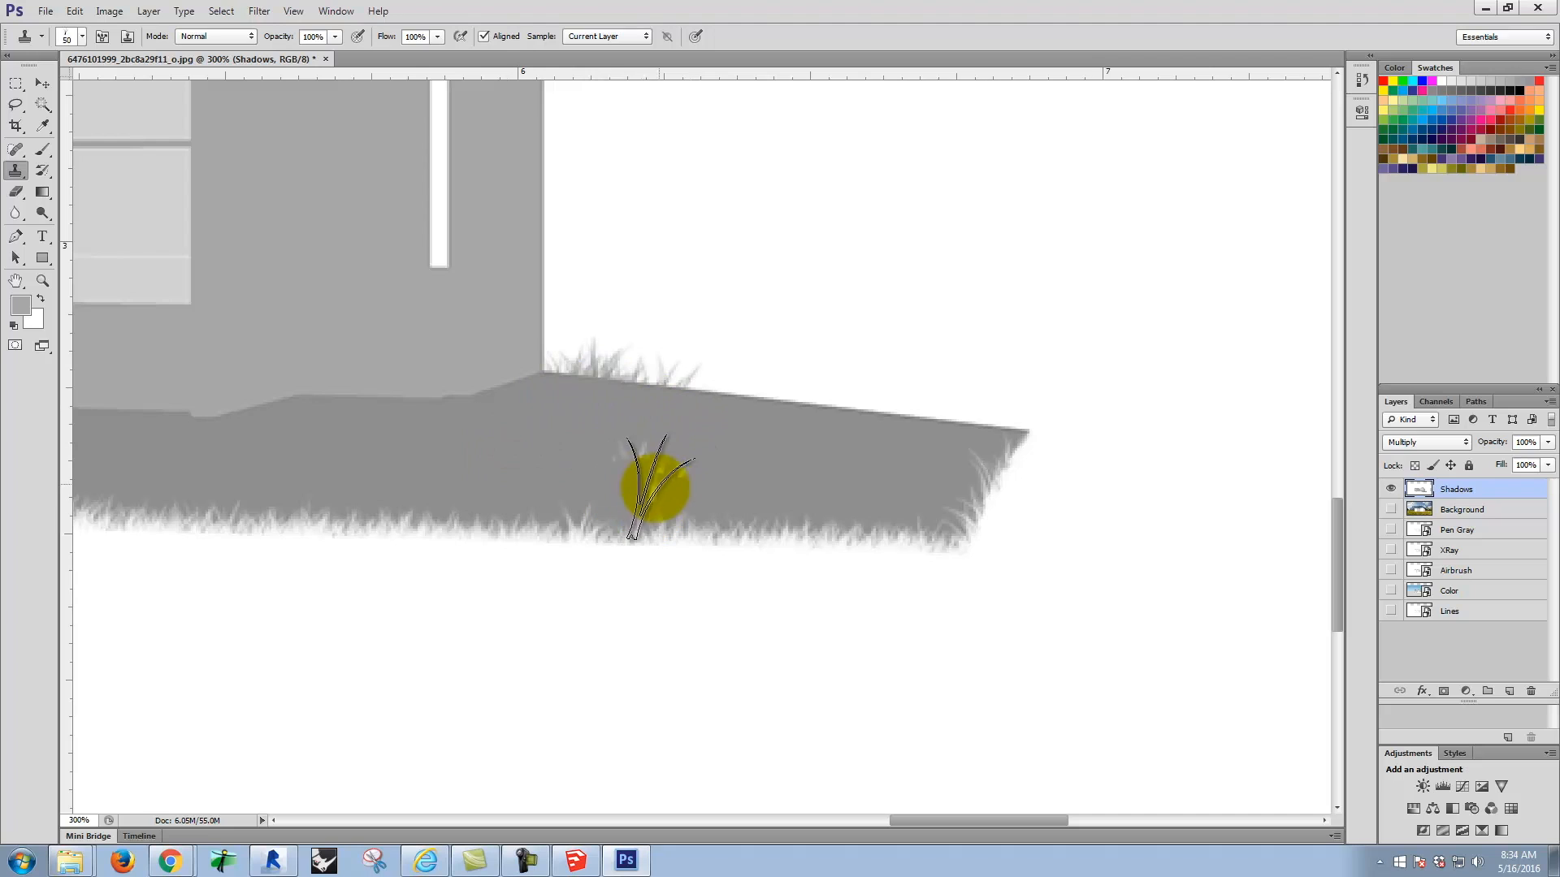
drag(656, 471, 699, 503)
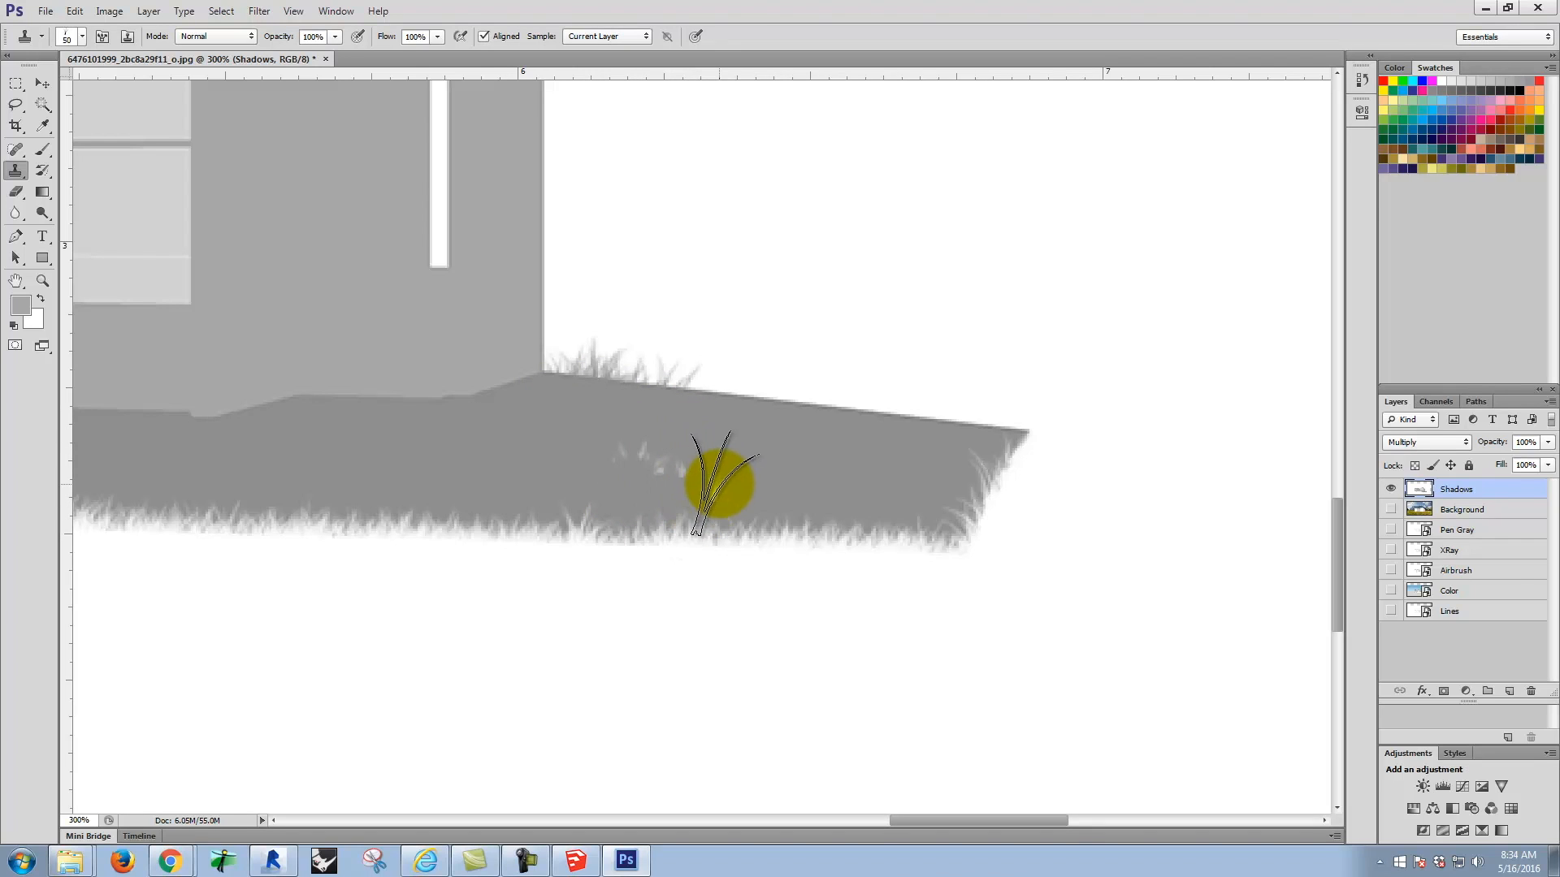
key(ctrl+z)
key(ctrl+z)
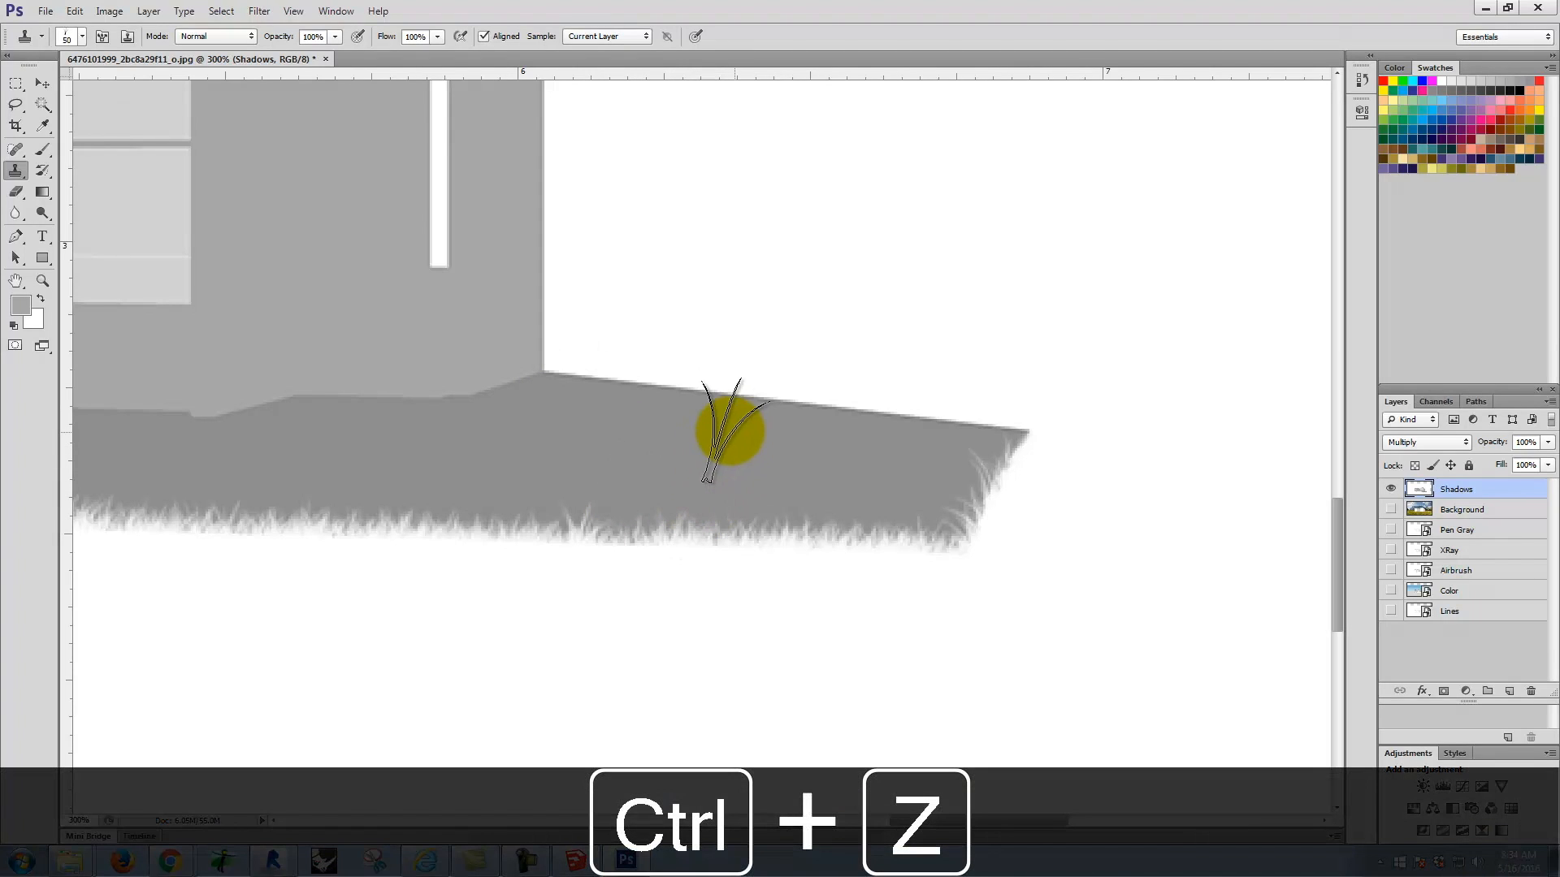
Step: Paint a rectangular selection in the white area beside the house with the gray sampled from the shadow, and deselect it
scroll(648, 504, up, 6)
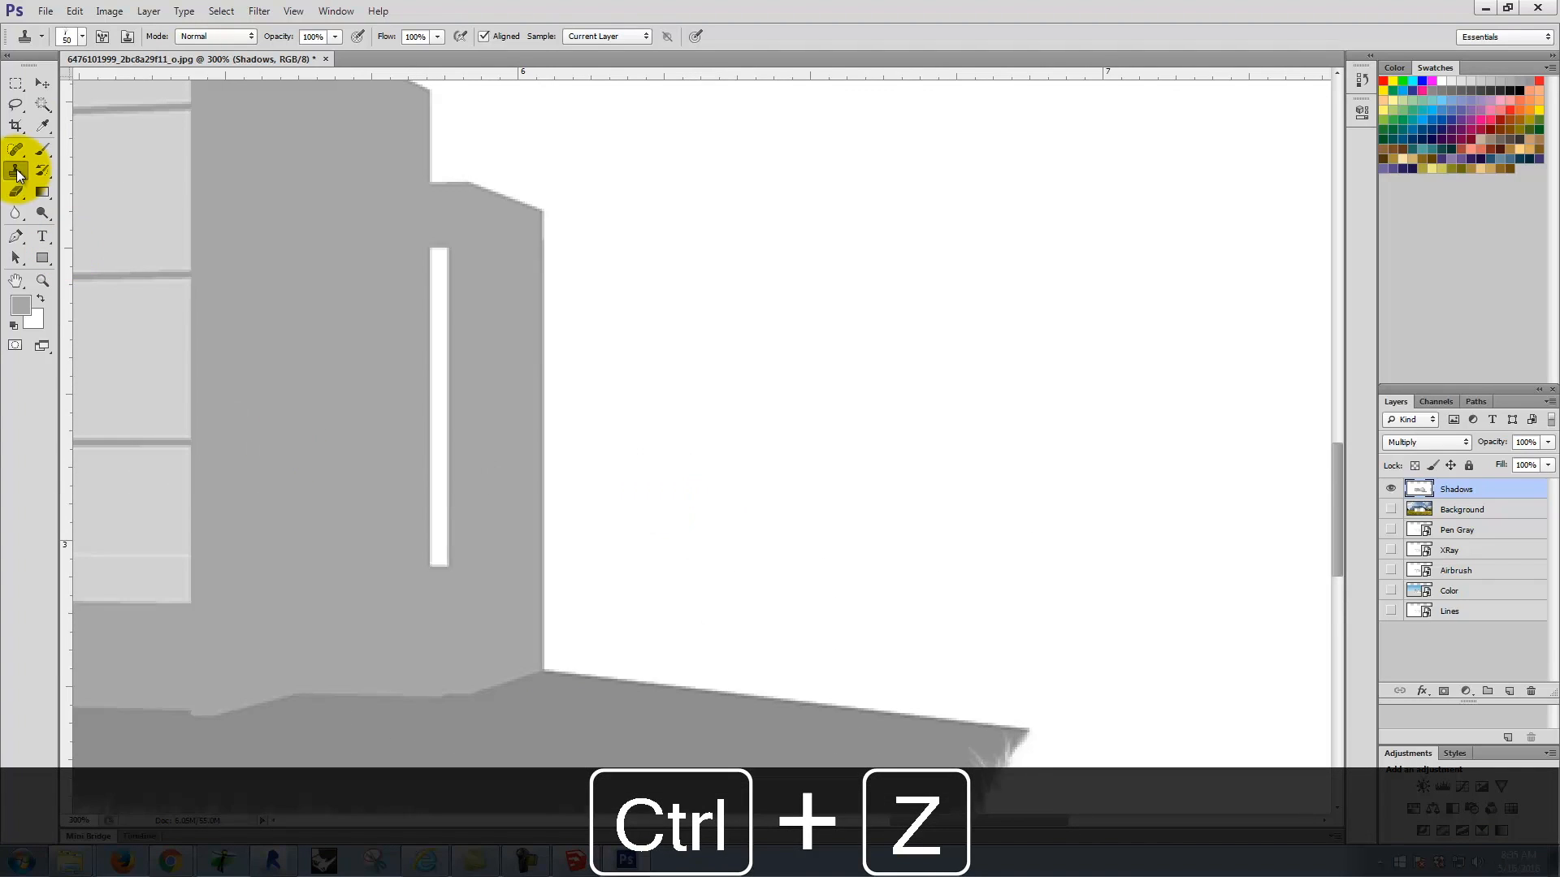
click(15, 83)
drag(693, 311, 1291, 517)
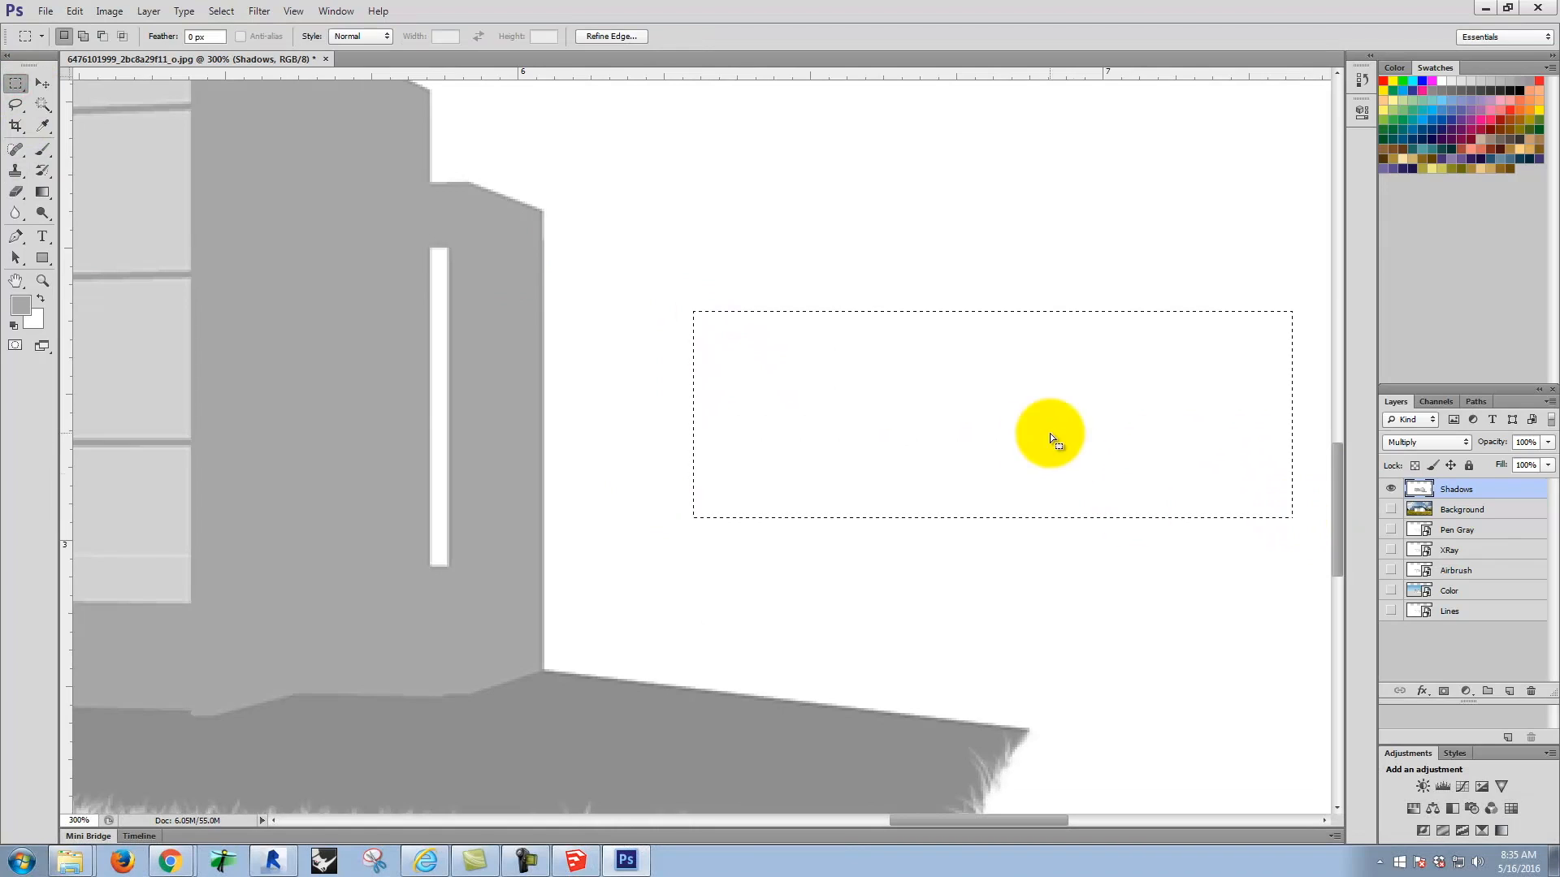
click(41, 128)
click(547, 731)
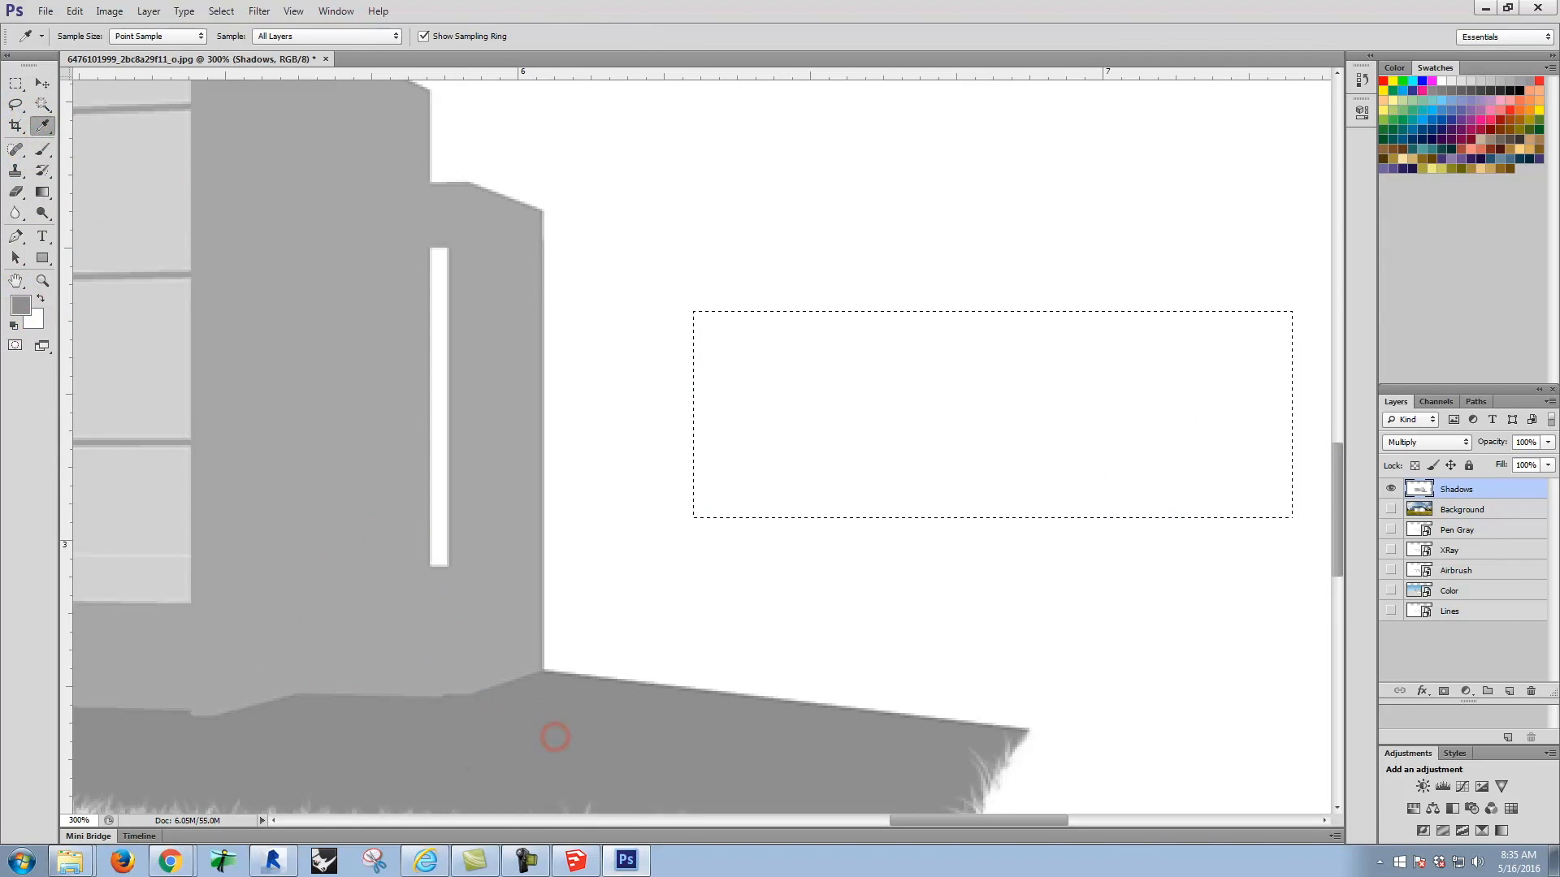
click(43, 152)
mouse_move(954, 376)
mouse_down()
mouse_move(1002, 352)
mouse_move(943, 373)
mouse_up()
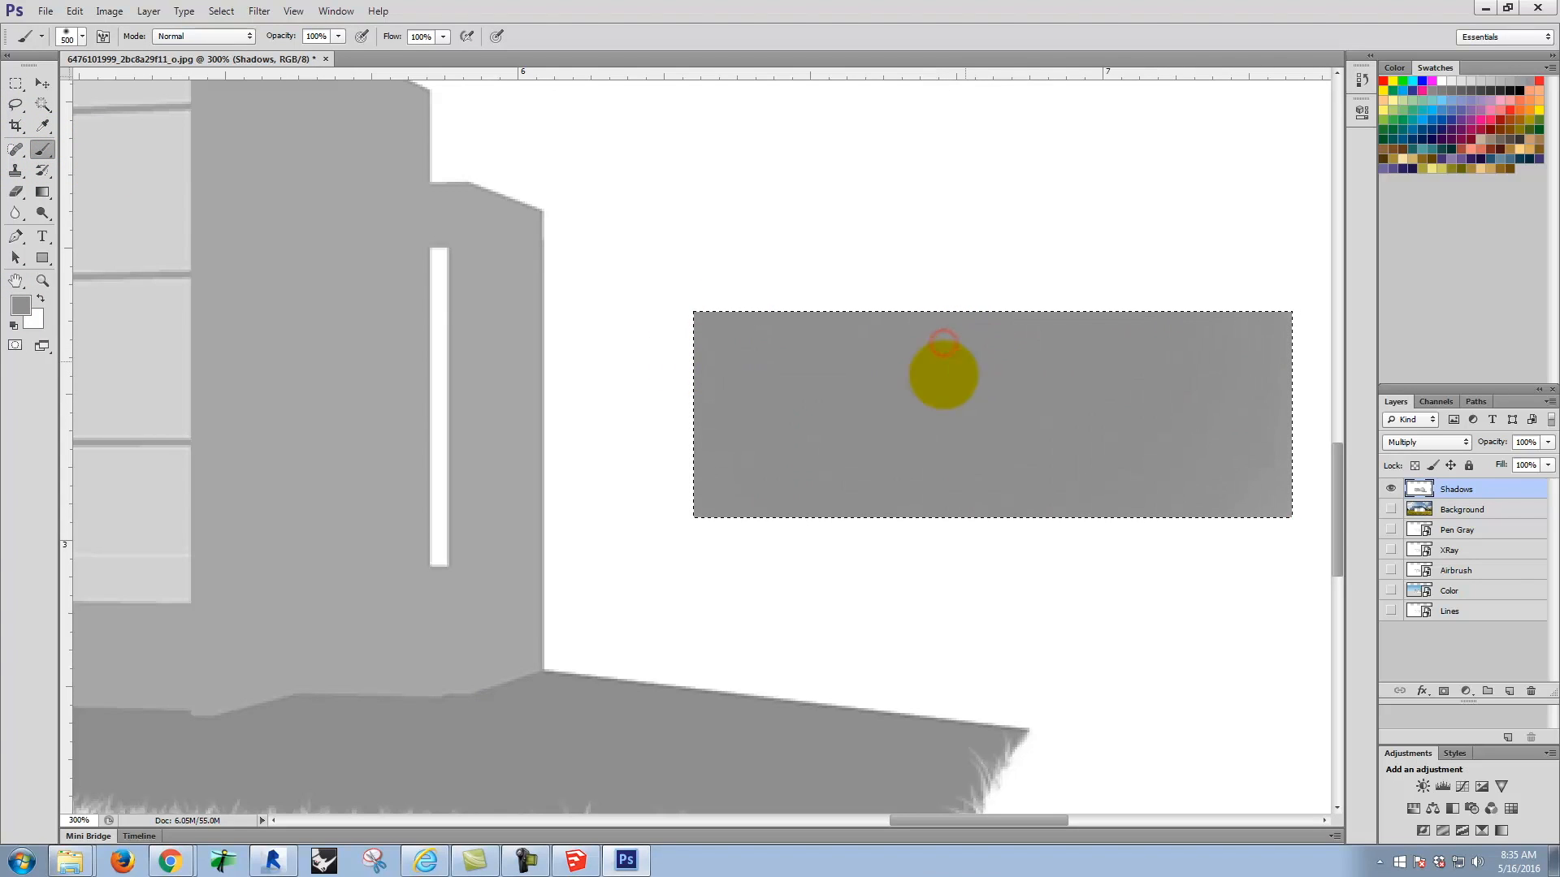
click(16, 83)
click(591, 178)
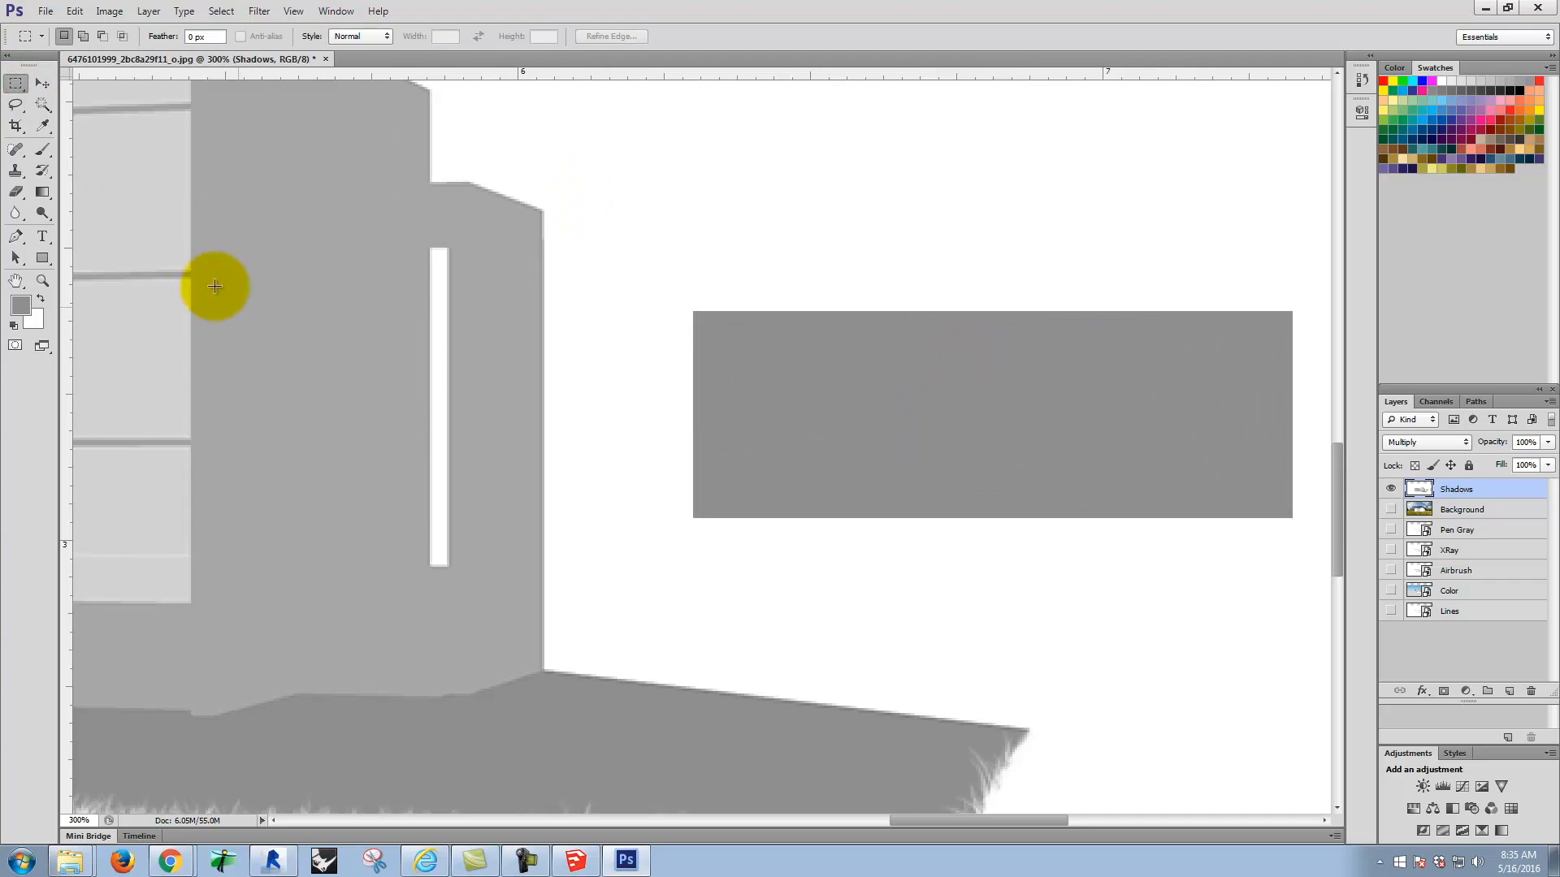
Step: Clone gray grass from the painted rectangle at brush size 25 along the shadow's back edge right of the house
click(15, 172)
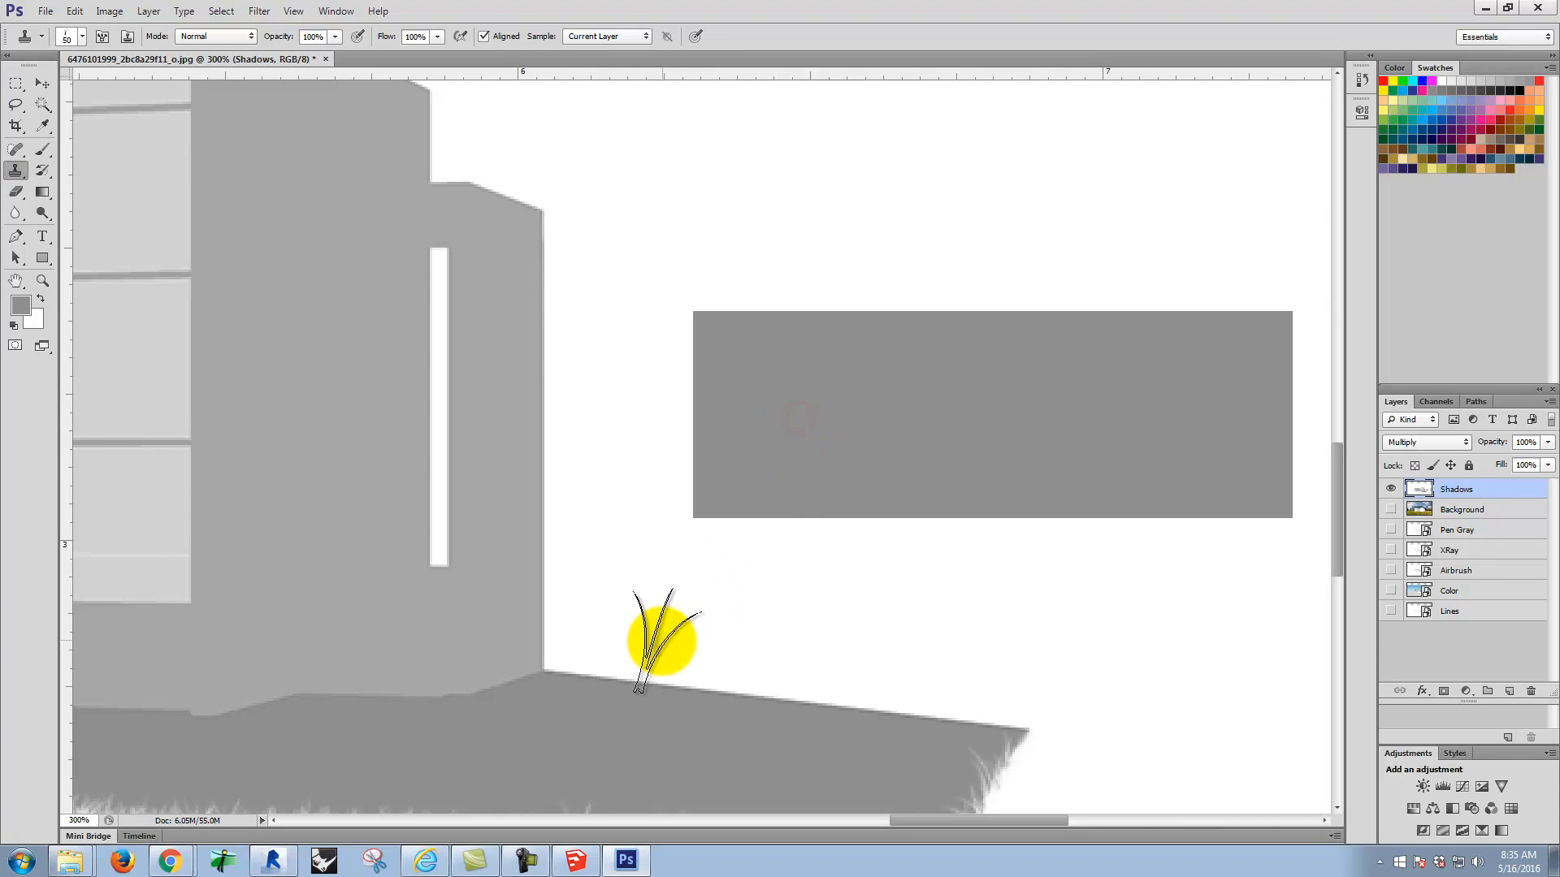
key(bracketleft)
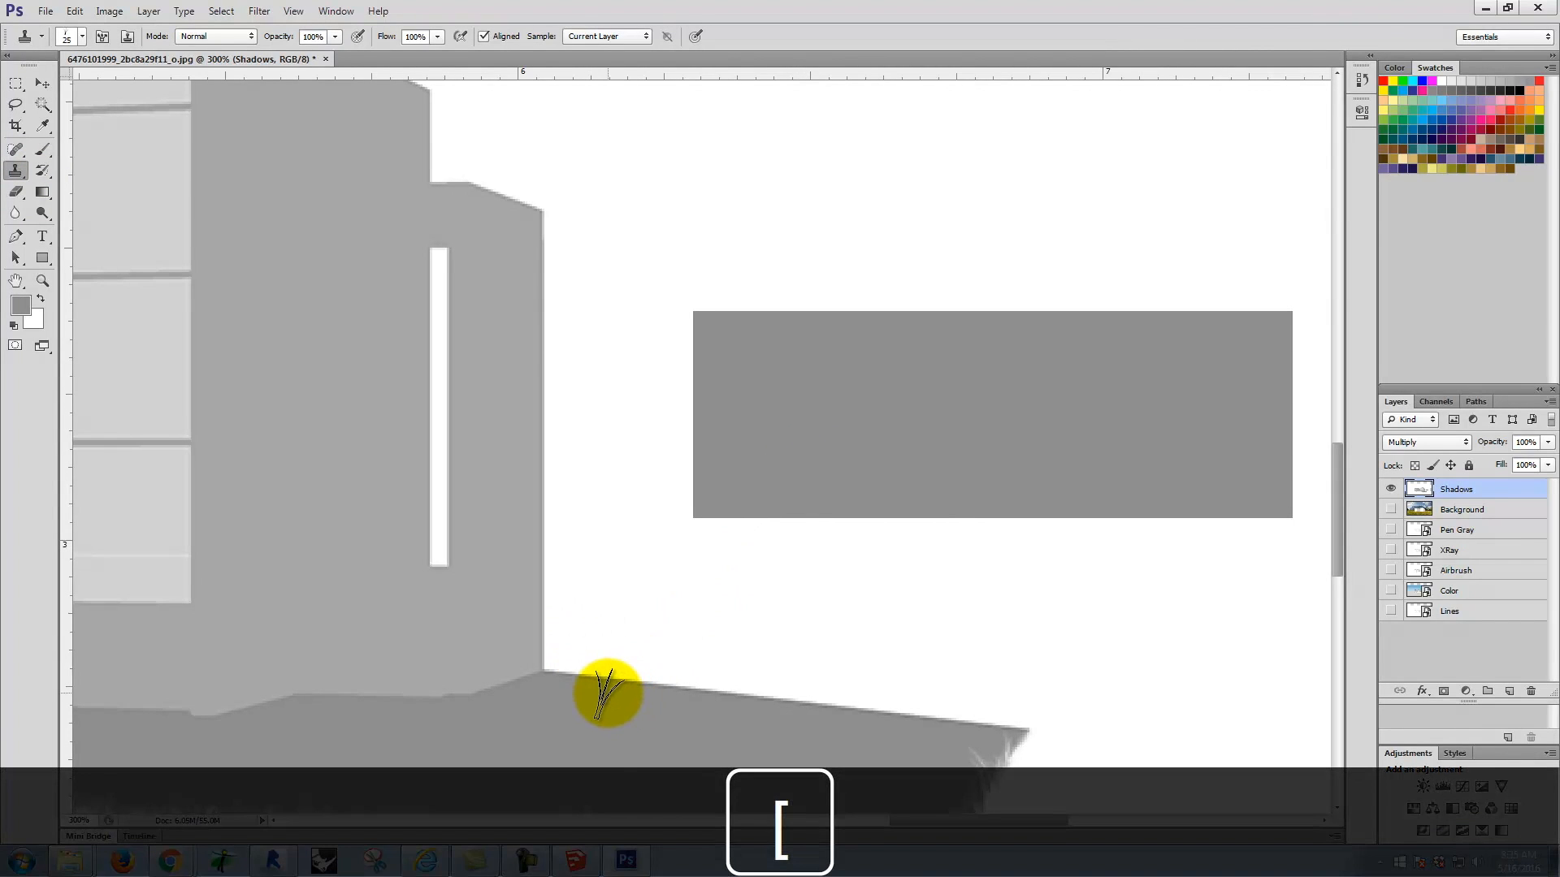
mouse_move(618, 696)
mouse_down()
mouse_move(546, 672)
mouse_move(797, 714)
mouse_move(1026, 727)
mouse_move(561, 681)
mouse_move(594, 683)
mouse_up()
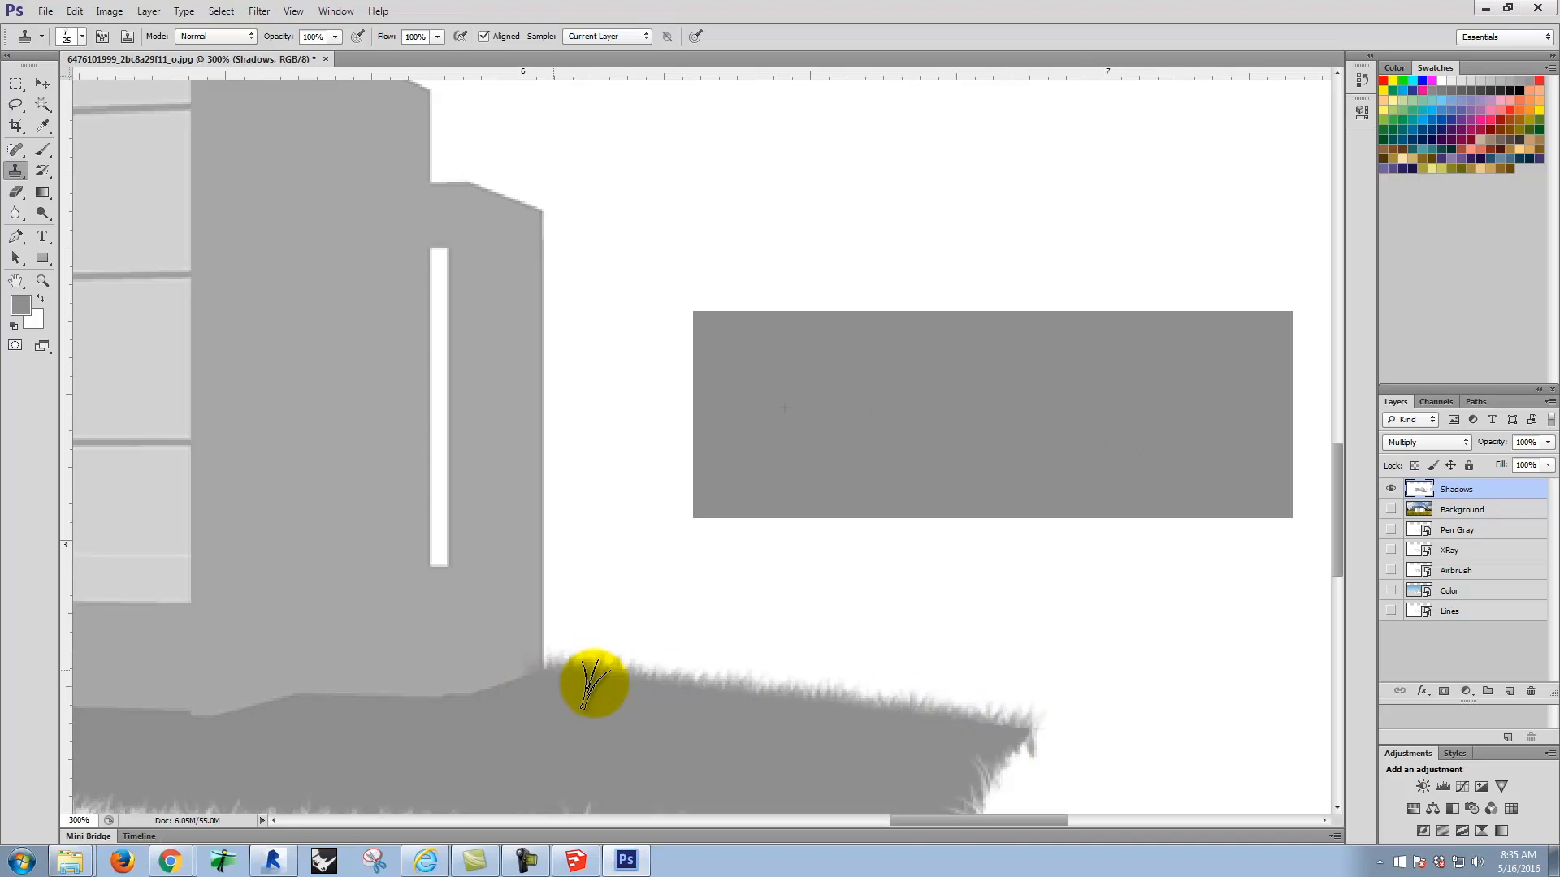
Step: Resample the gray rectangle and clone grass strokes over the slanted left end of the ground shadow
scroll(699, 547, down, 3)
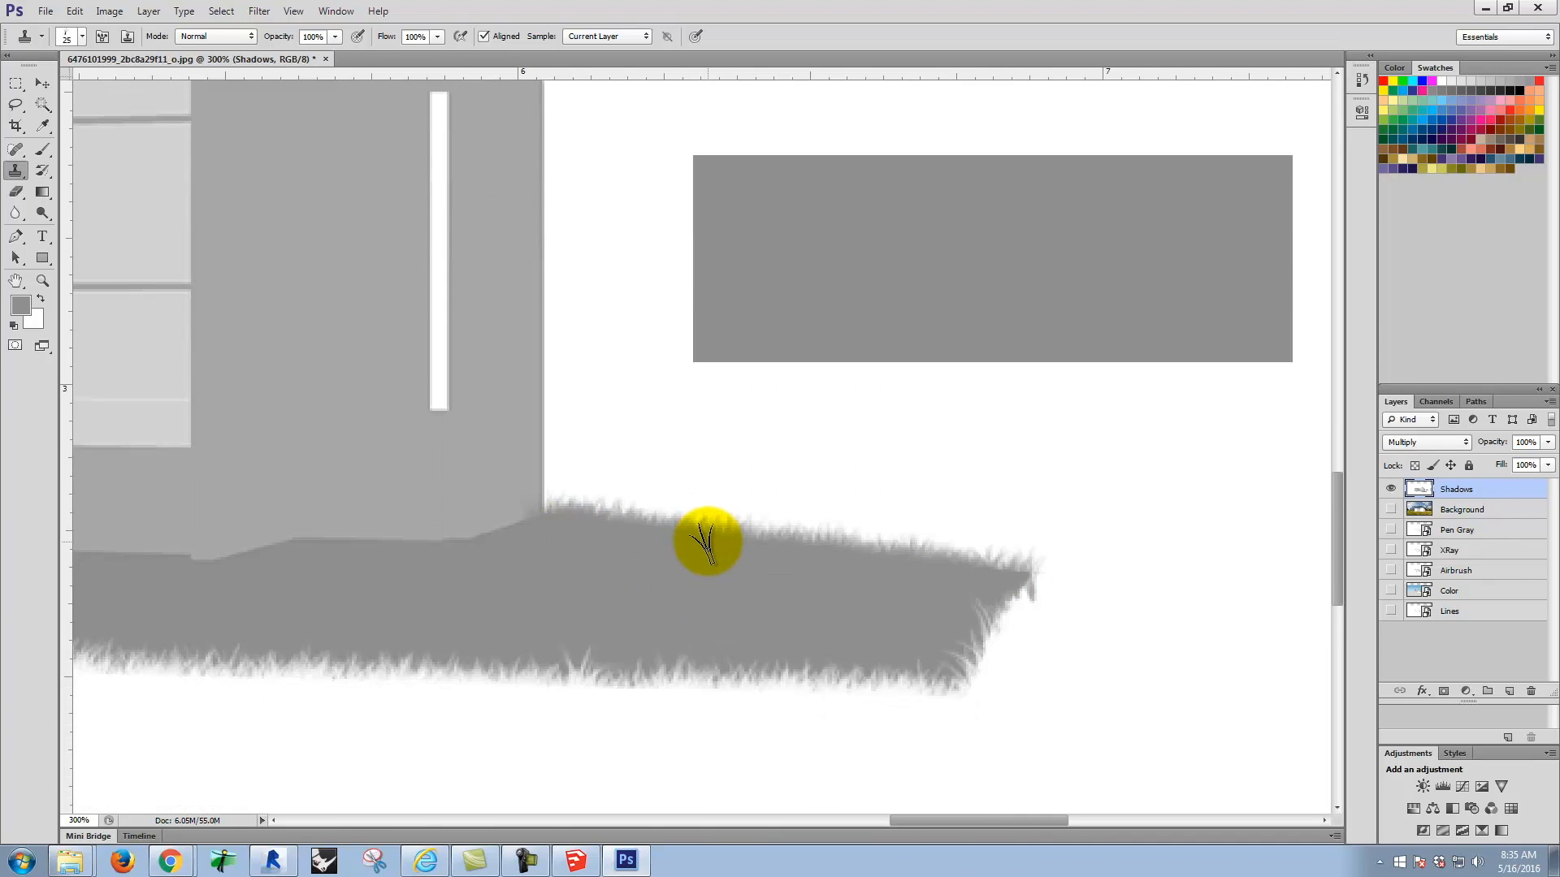
scroll(826, 504, down, 2)
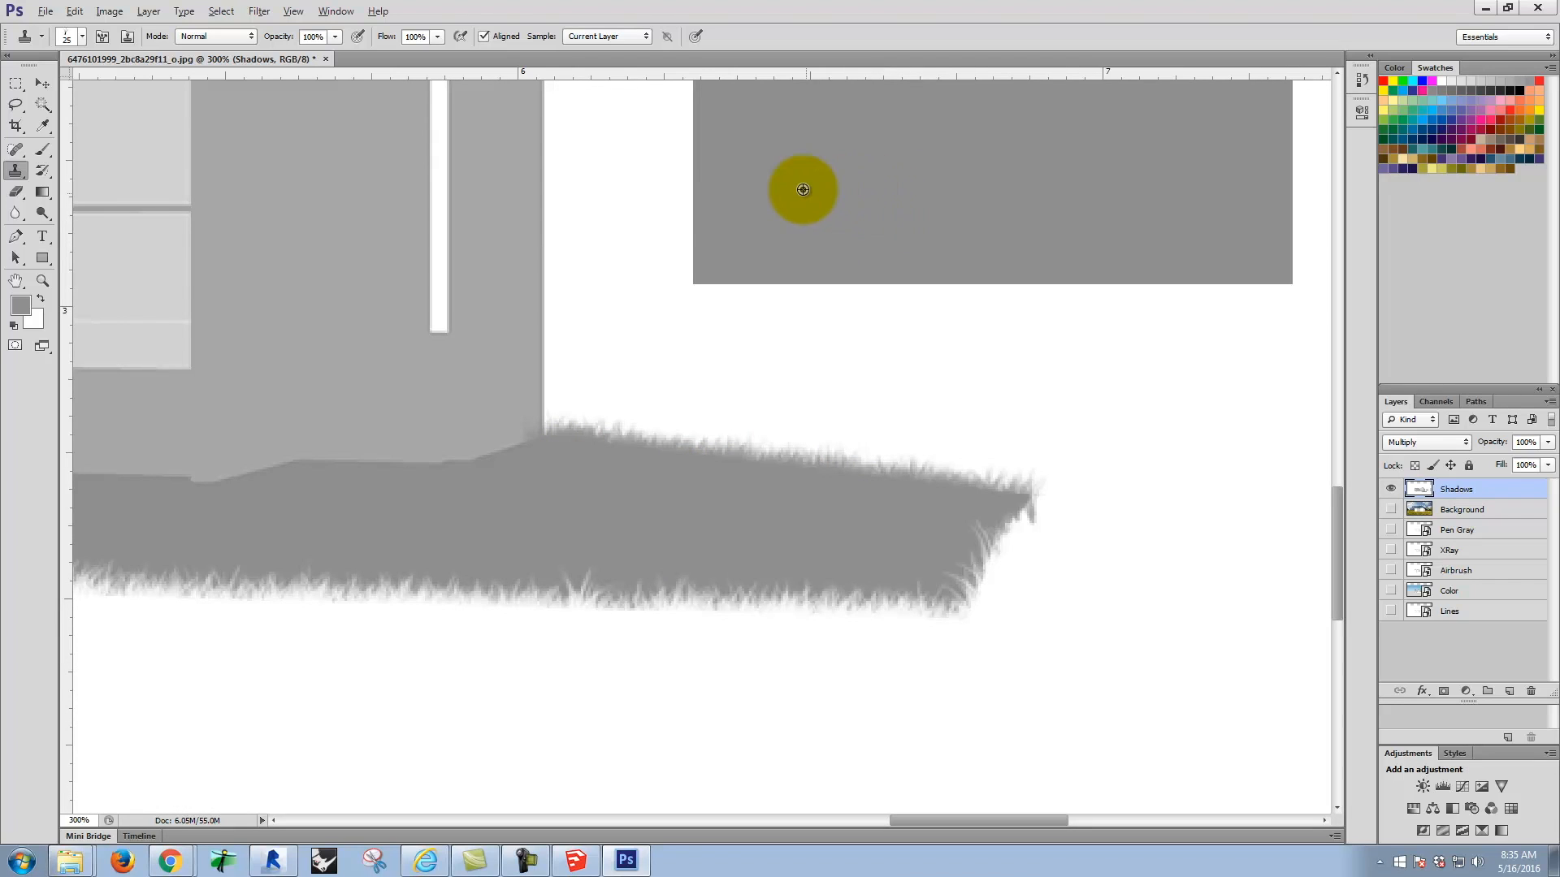
key(space)
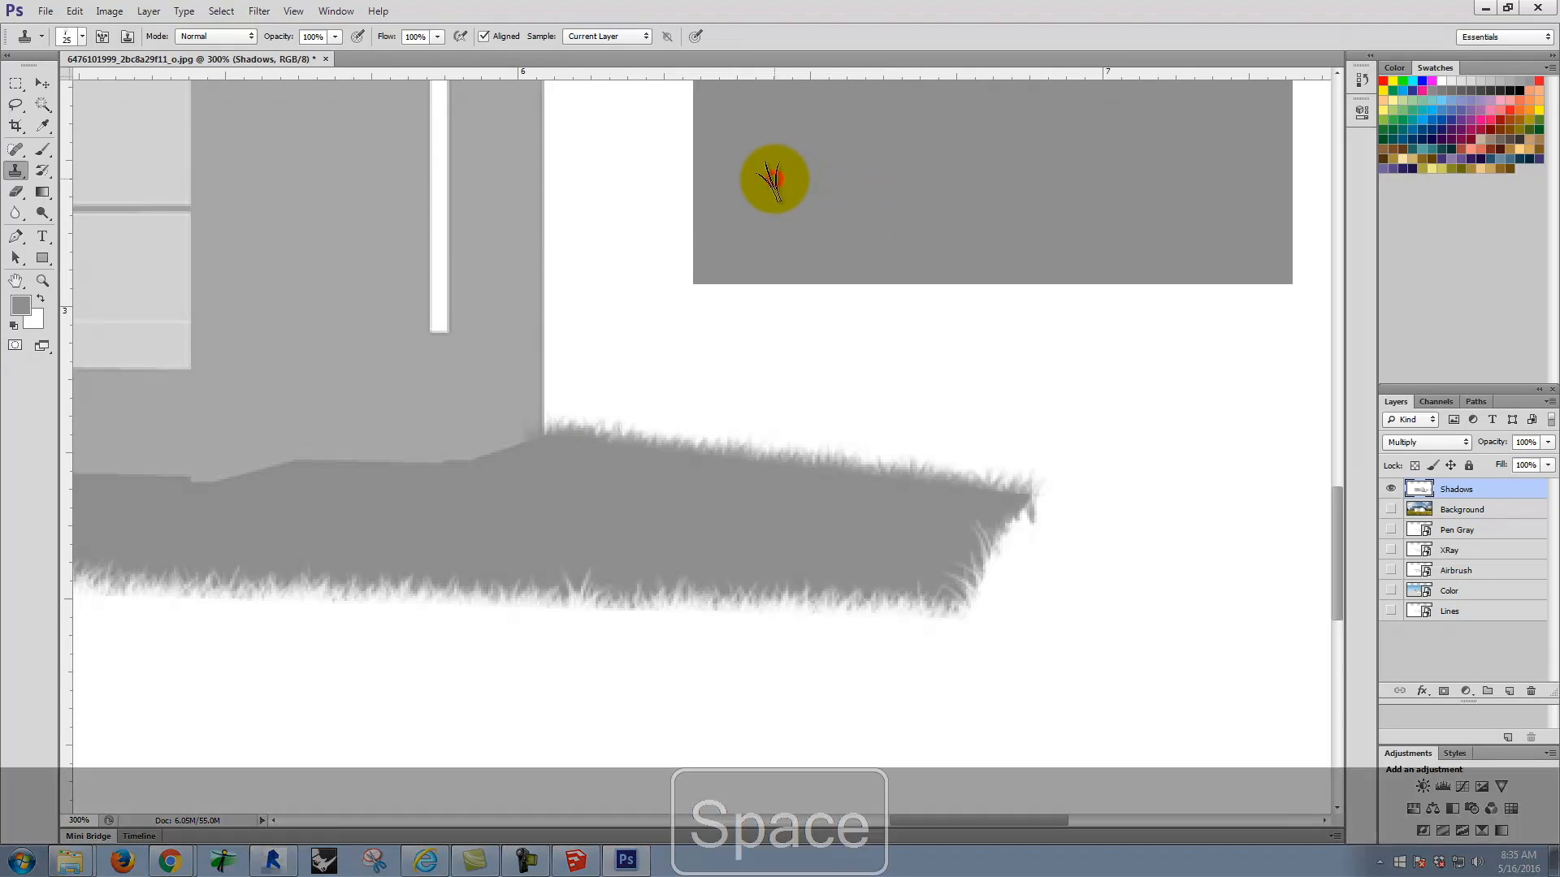
drag(366, 425, 1246, 428)
mouse_move(506, 441)
mouse_down()
mouse_move(729, 473)
mouse_move(975, 481)
mouse_up()
drag(594, 477, 829, 484)
mouse_move(377, 572)
mouse_down()
mouse_move(417, 533)
mouse_move(453, 528)
mouse_move(385, 573)
mouse_up()
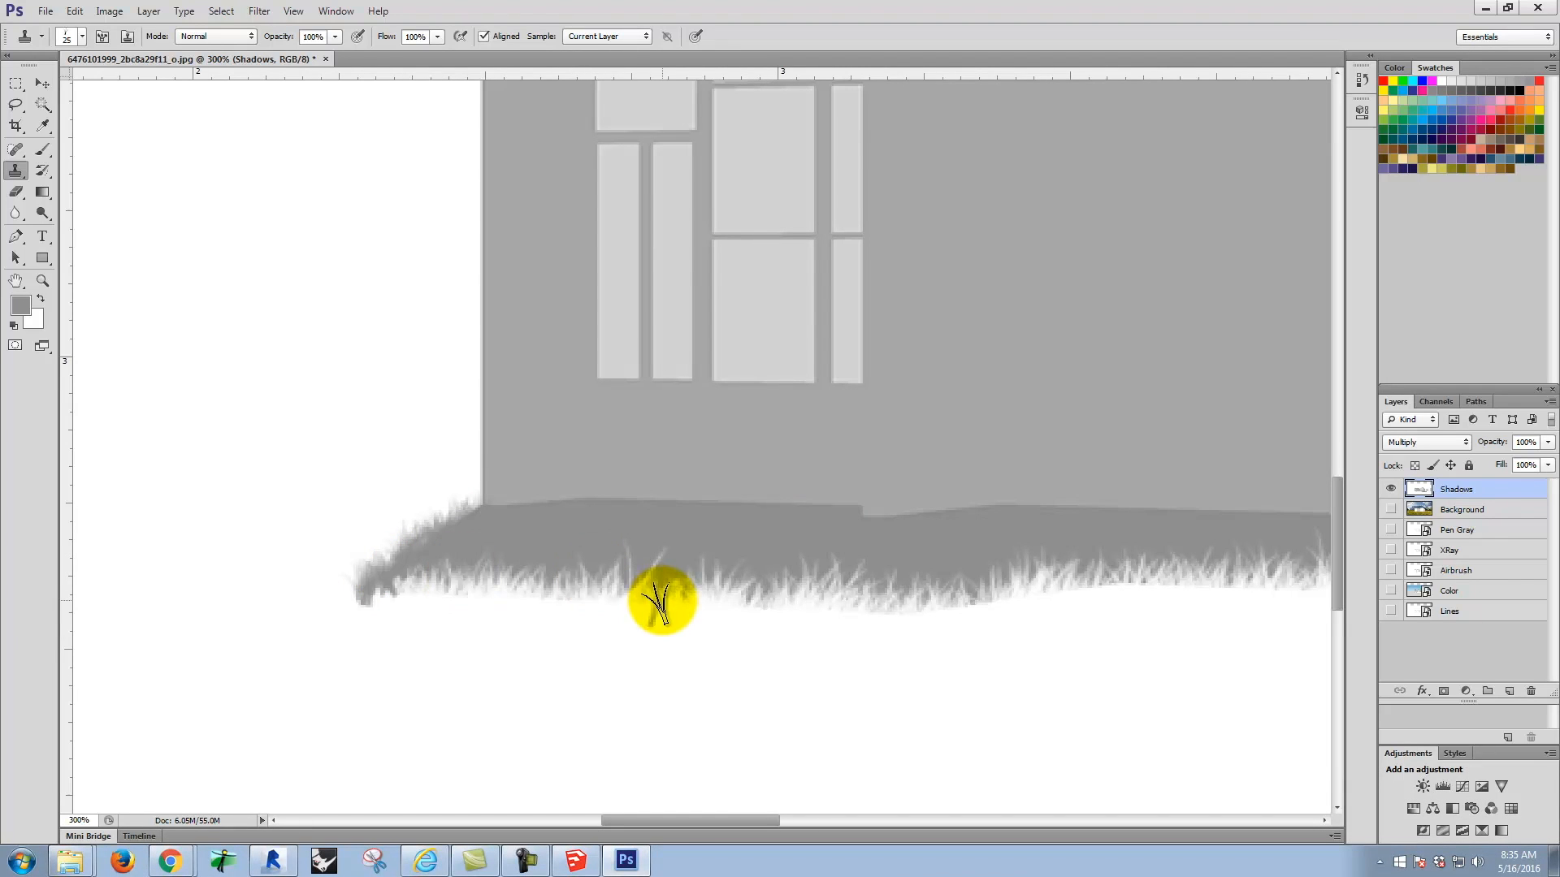
Step: Clone gray grass from the rectangle along the house base below the narrow window, resampling to cover the white patch
key(space)
drag(961, 532, 238, 602)
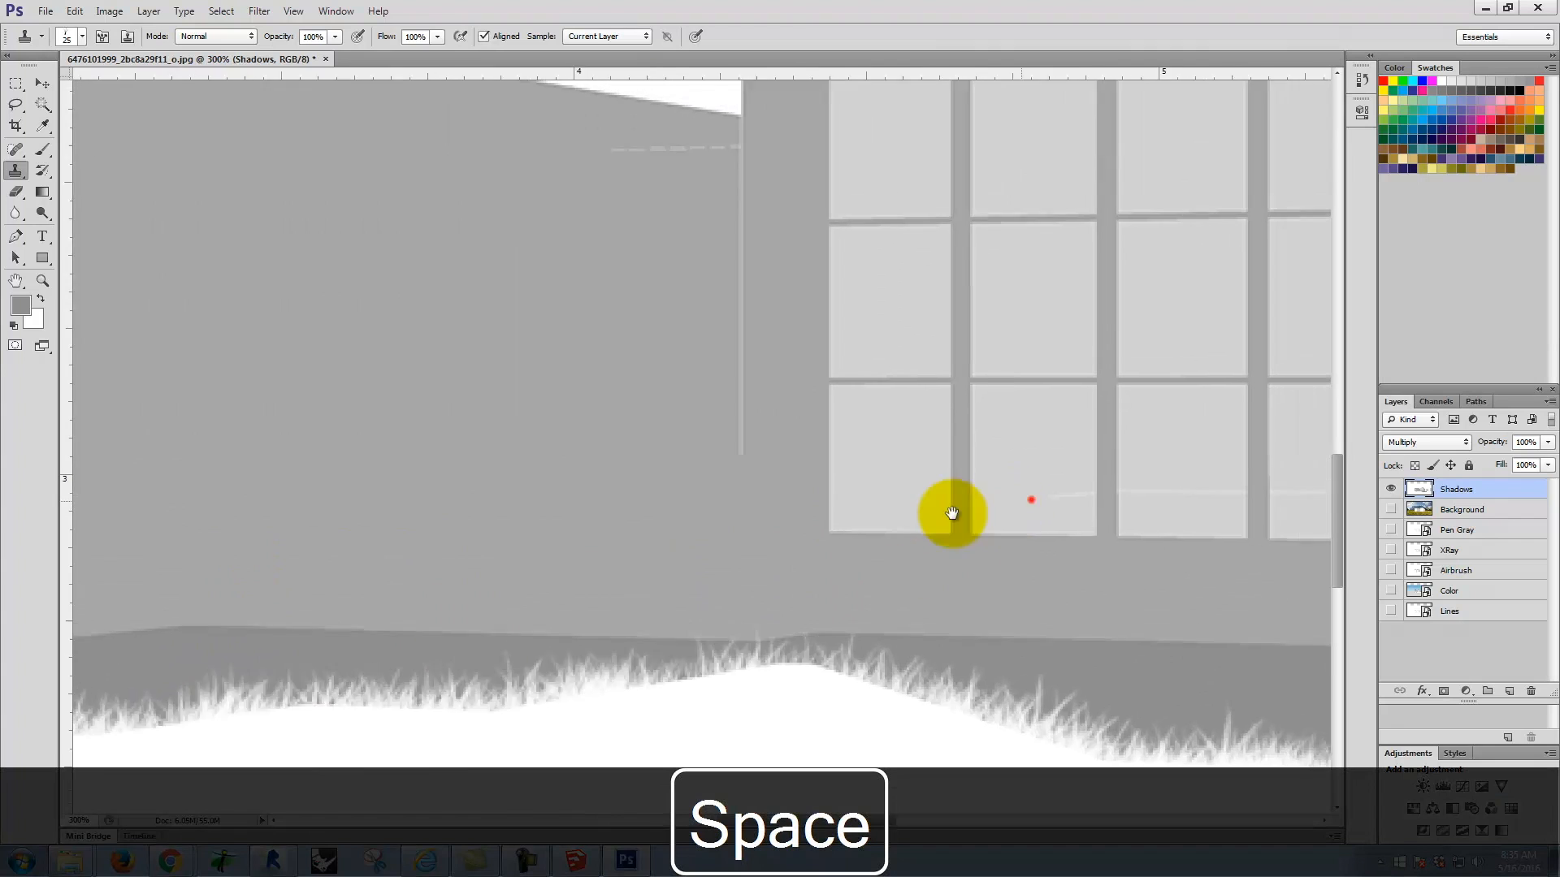
drag(947, 515, 279, 528)
mouse_move(850, 540)
mouse_down()
mouse_move(742, 471)
mouse_move(766, 466)
mouse_up()
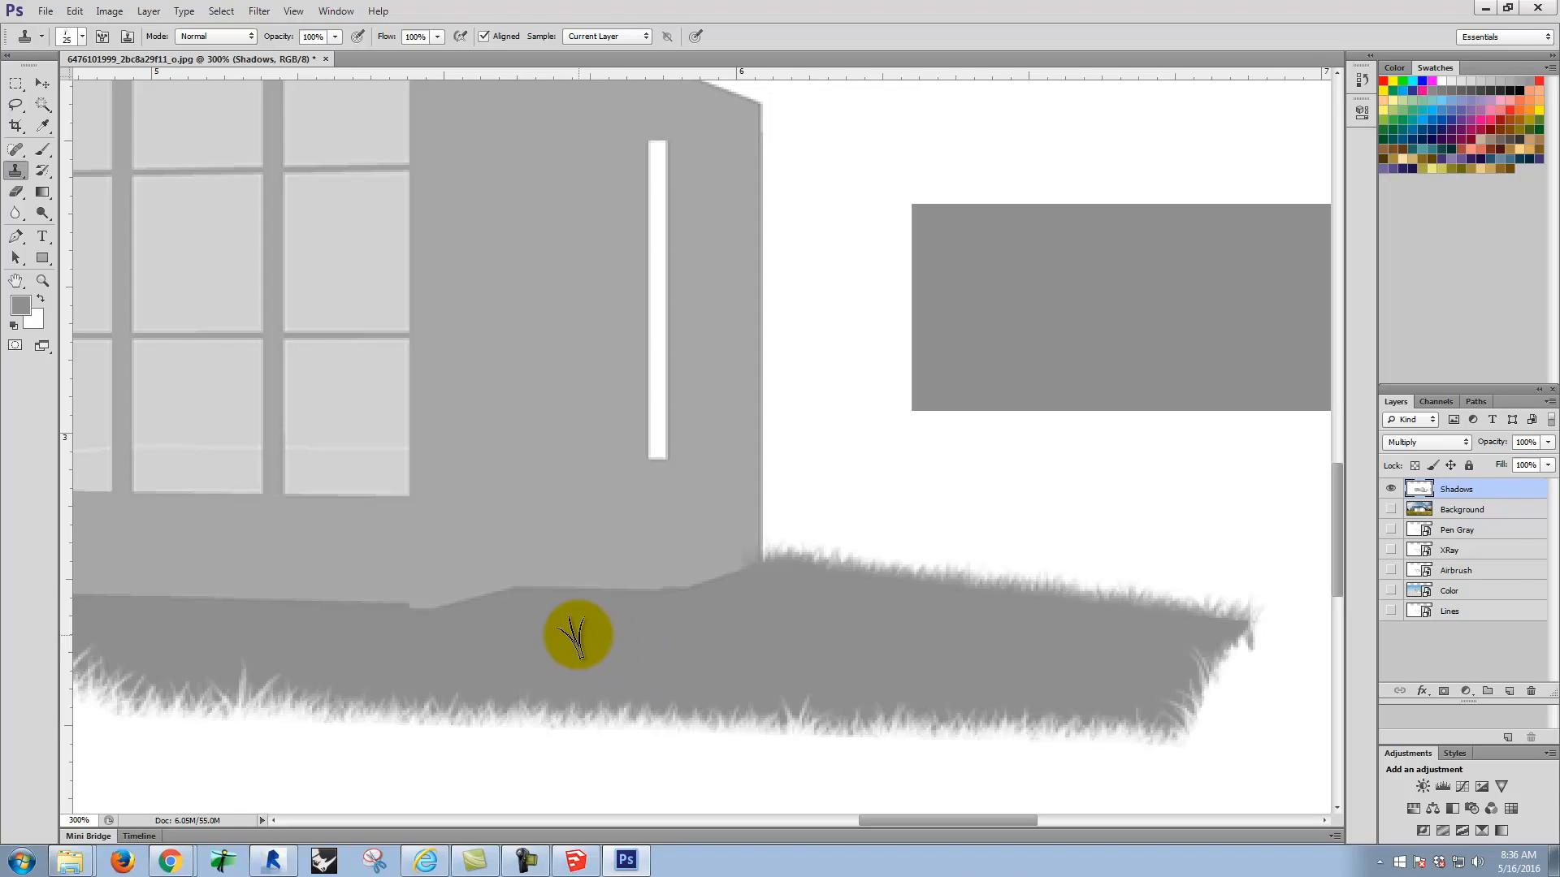
scroll(510, 591, up, 6)
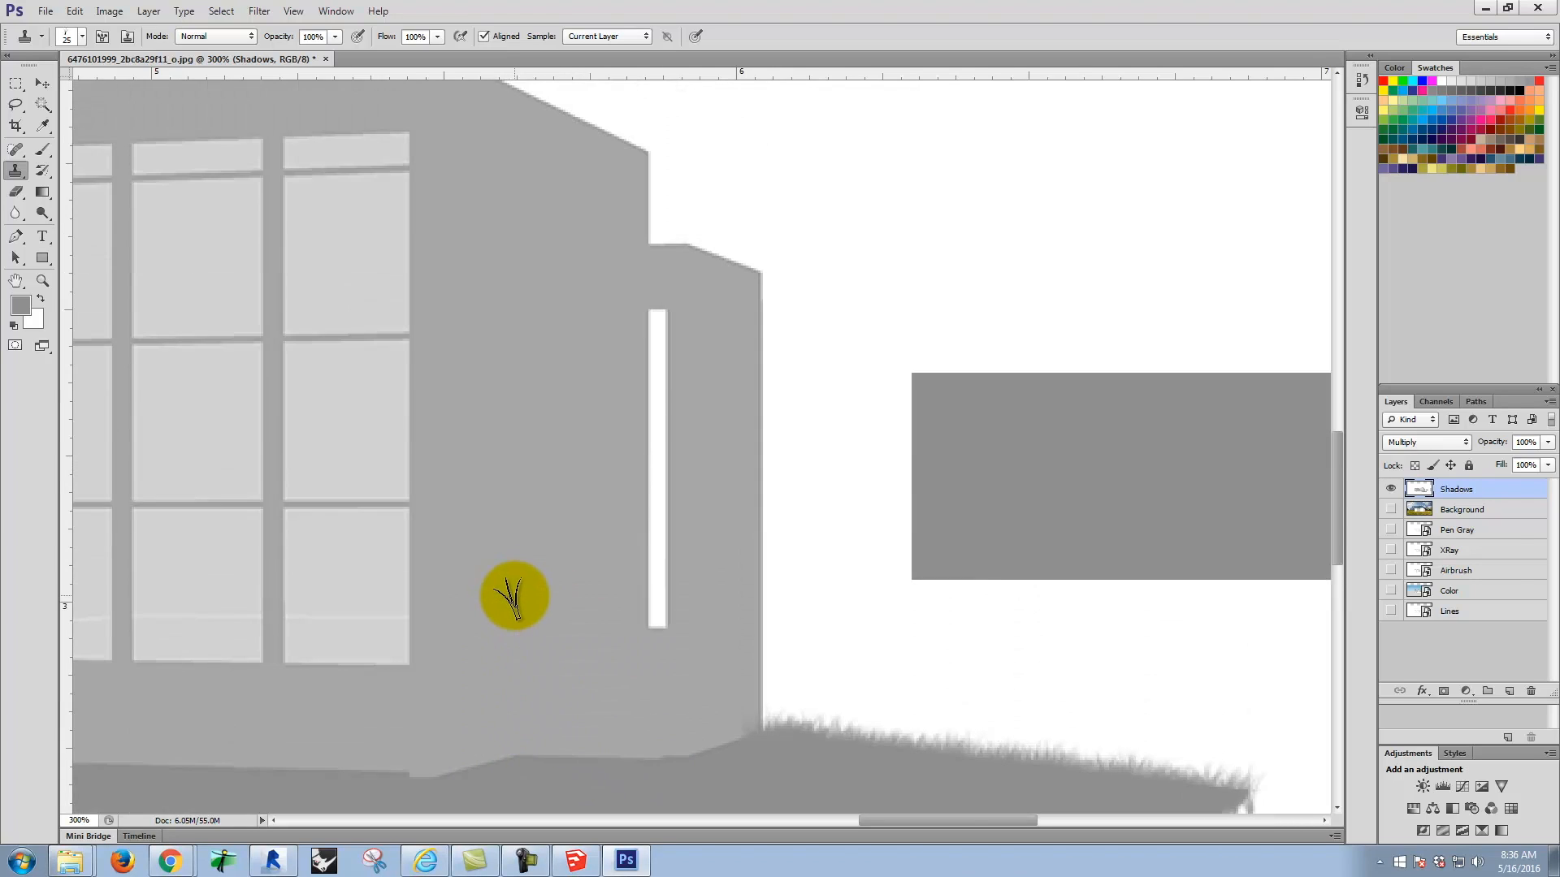
scroll(512, 358, down, 6)
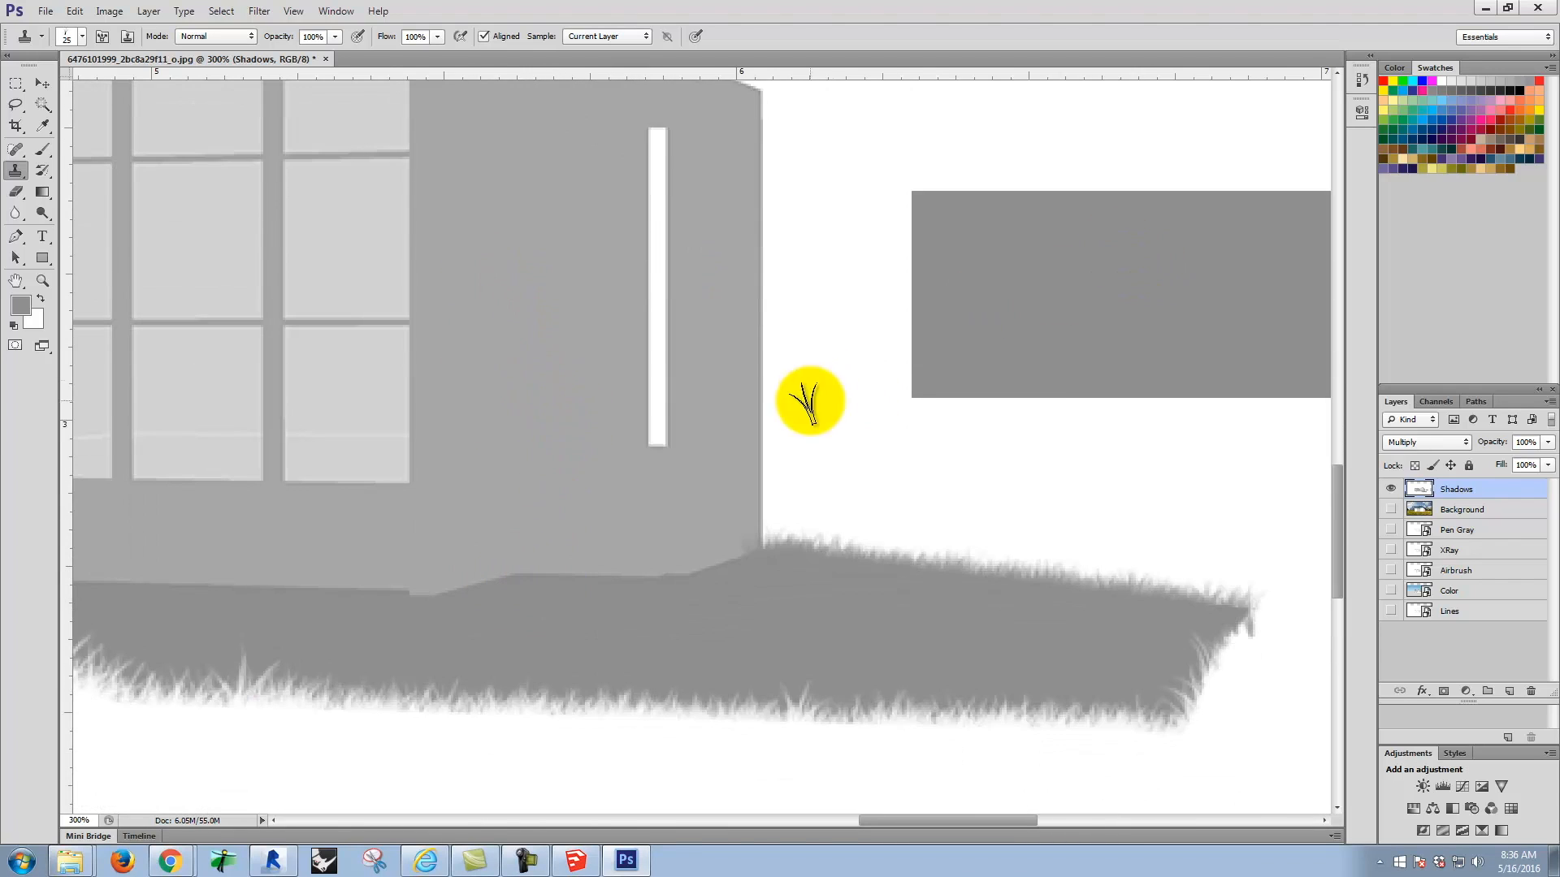
alt+click(1056, 283)
mouse_move(700, 577)
mouse_down()
mouse_move(748, 589)
mouse_move(700, 590)
mouse_move(664, 613)
mouse_move(616, 583)
mouse_up()
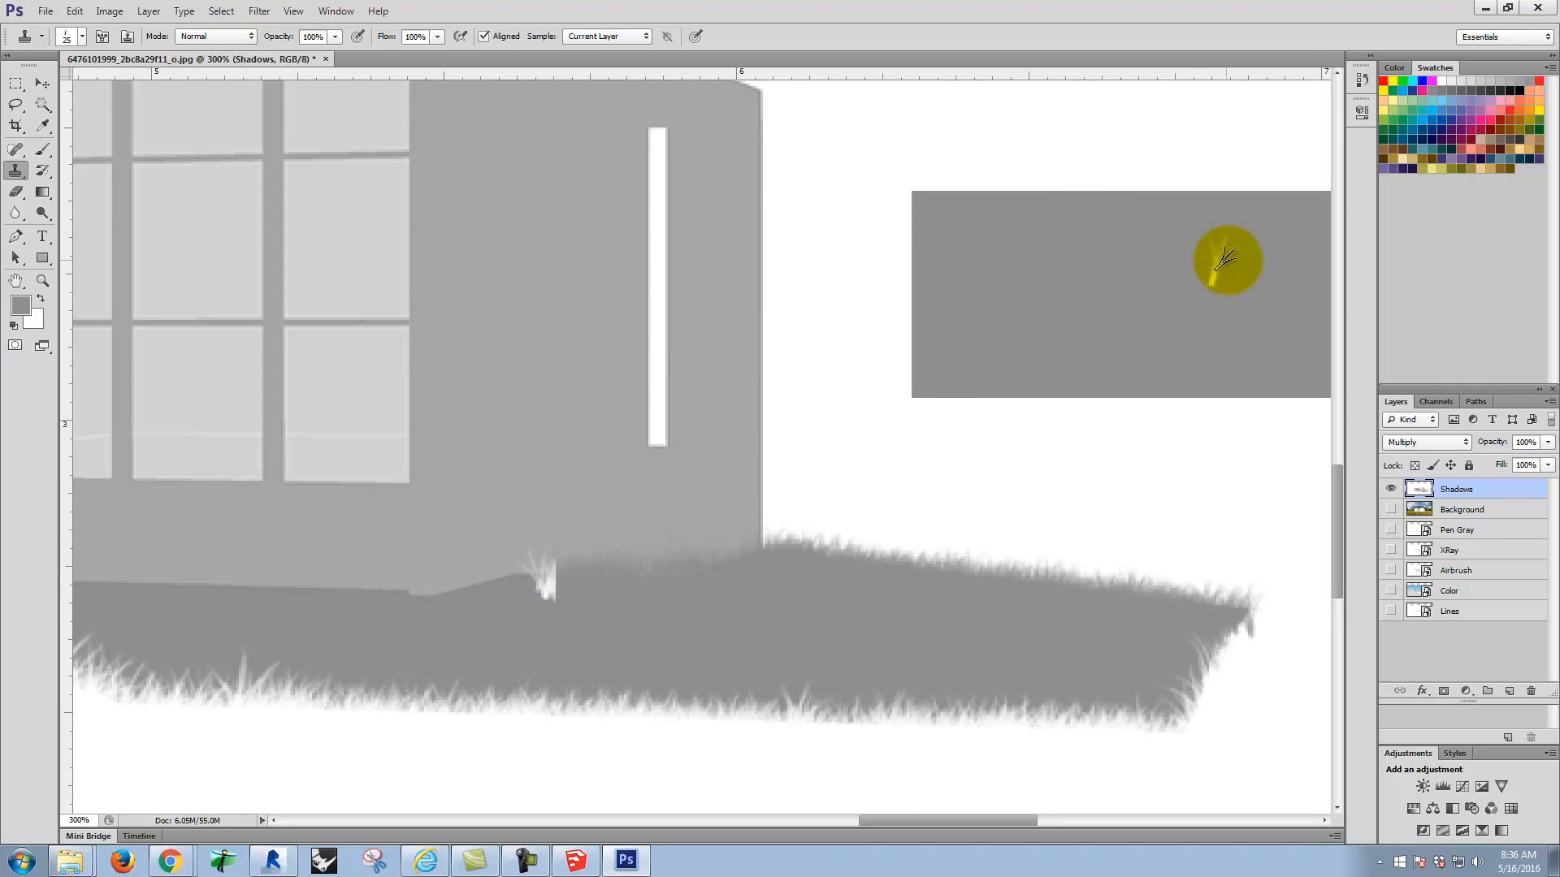
alt+click(1293, 272)
drag(598, 609, 536, 583)
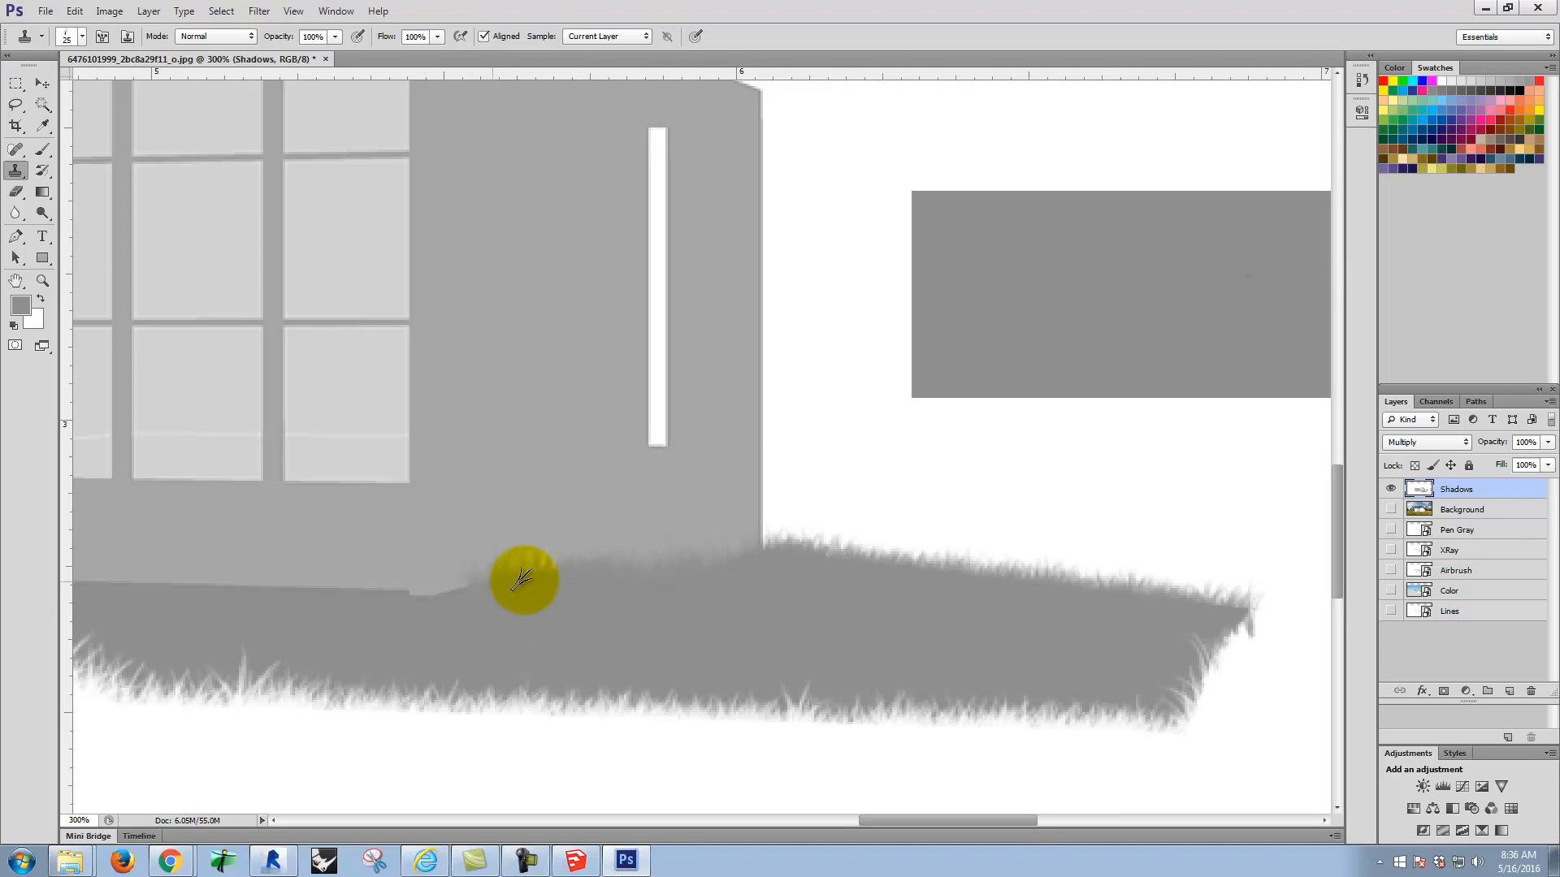
Step: Extend the cloned gray grass along the house base below the tall windows, resampling the gray rectangle between strokes
mouse_move(485, 591)
mouse_down()
mouse_move(522, 576)
mouse_move(695, 582)
mouse_move(760, 552)
mouse_up()
alt+click(1009, 373)
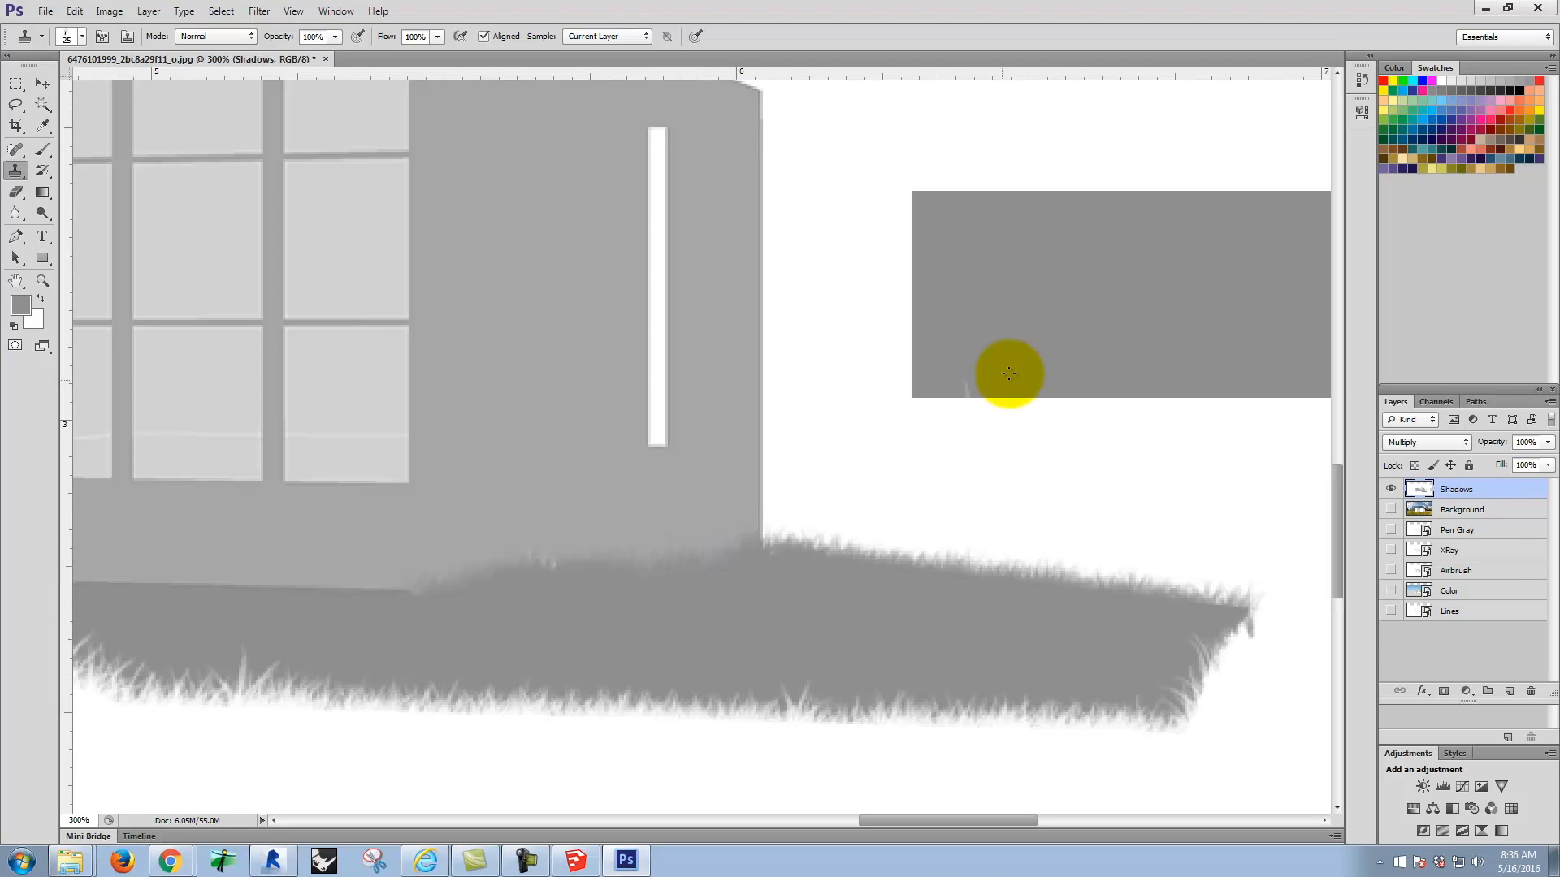
alt+click(1087, 300)
mouse_move(401, 593)
mouse_down()
mouse_move(268, 596)
mouse_move(434, 600)
mouse_up()
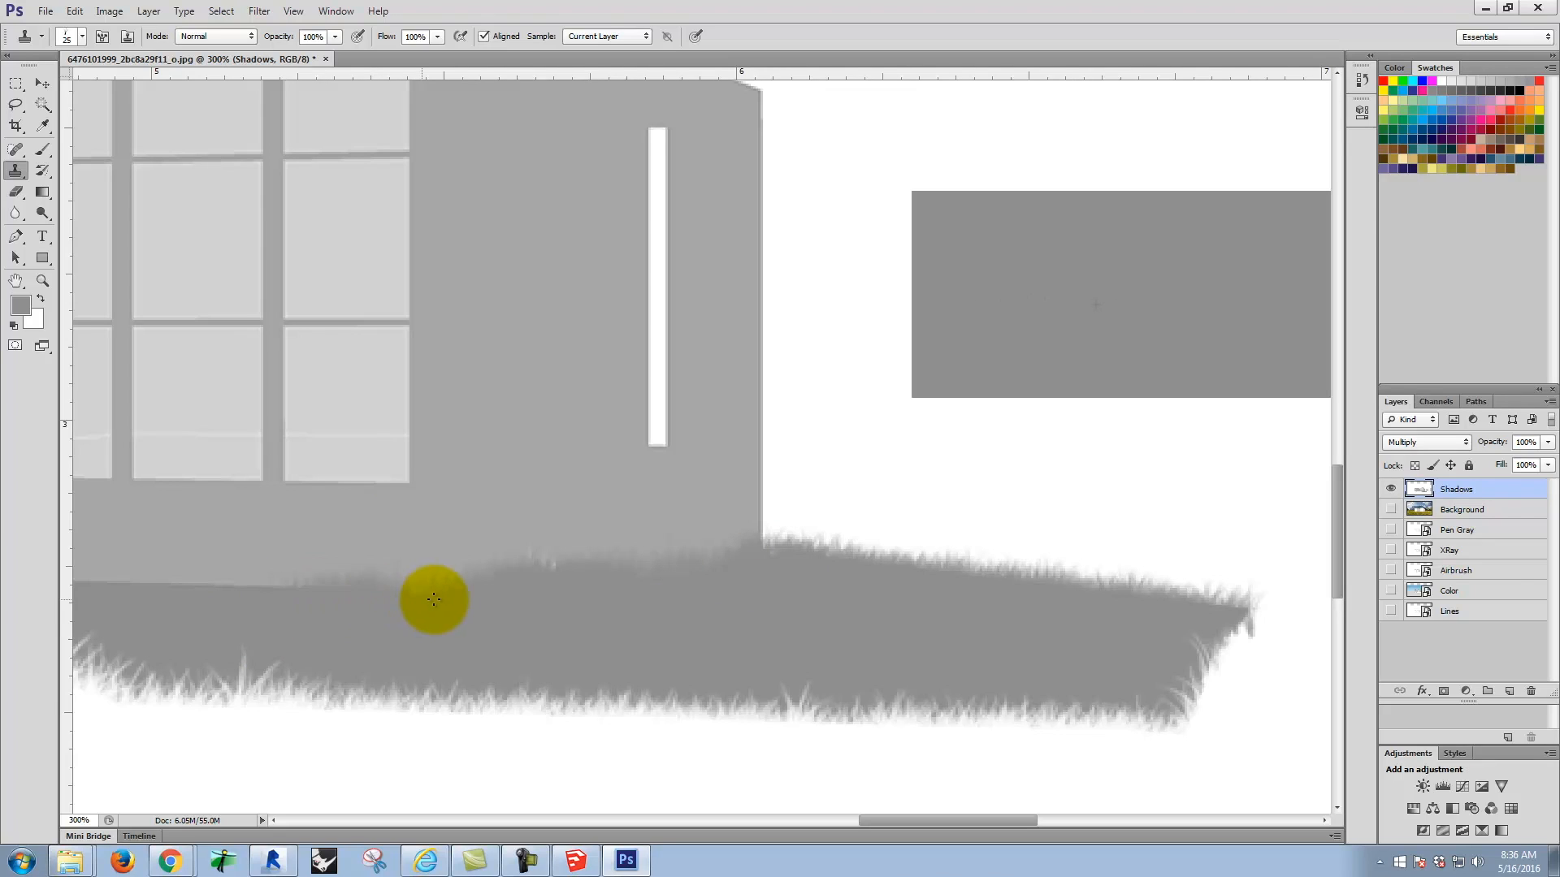
alt+click(1235, 287)
mouse_move(275, 595)
mouse_down()
mouse_move(202, 589)
mouse_move(299, 593)
mouse_move(117, 591)
mouse_up()
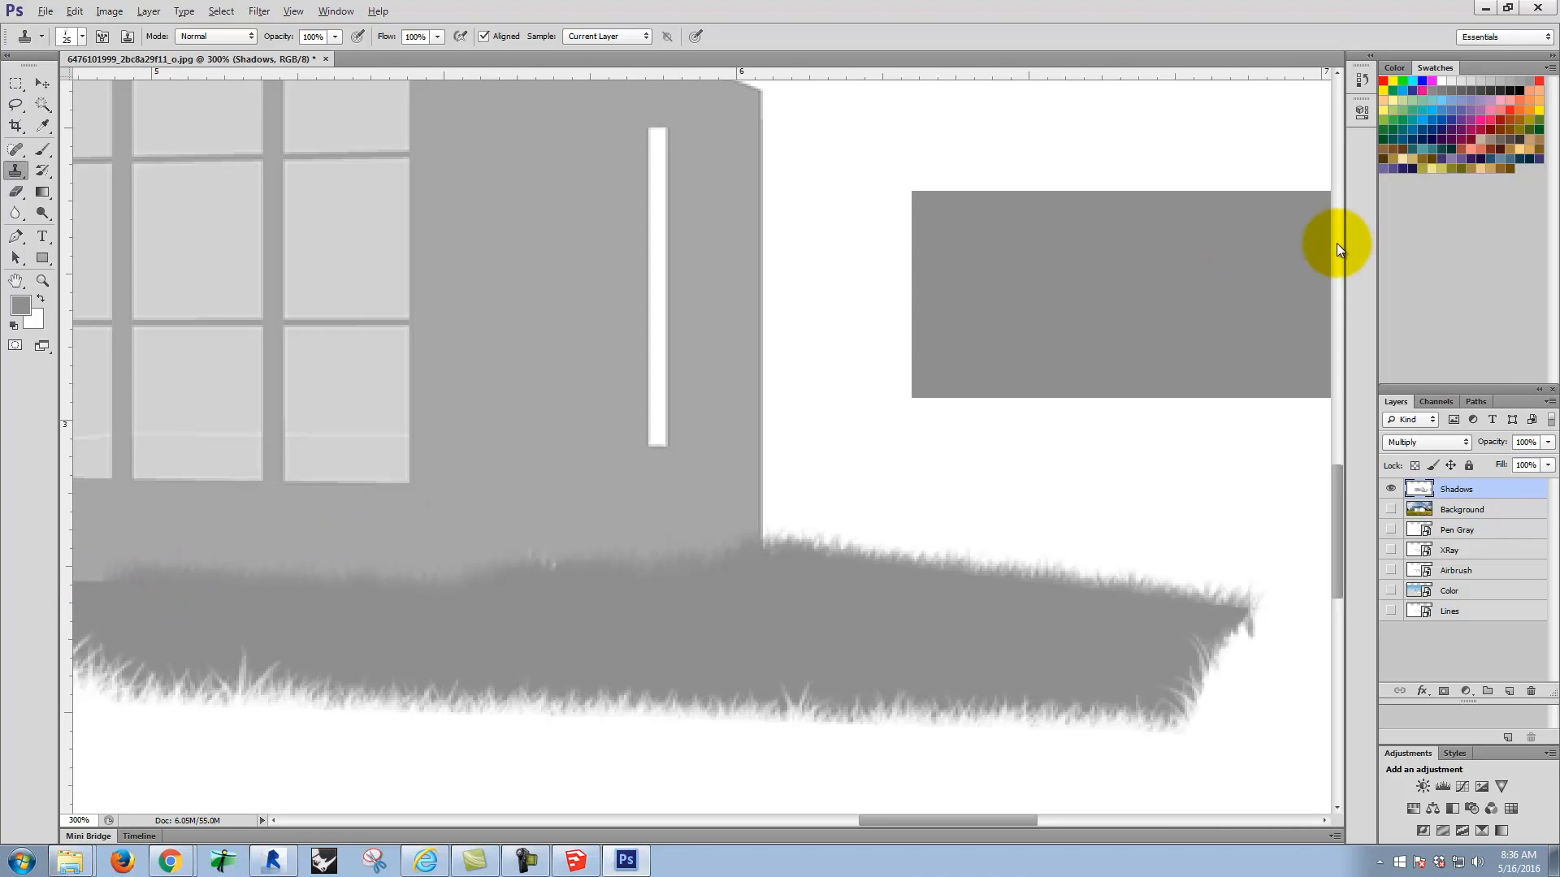
Step: Show the Background layer and fit the whole image in view to check the blended shadow
key(space)
drag(520, 487, 1010, 458)
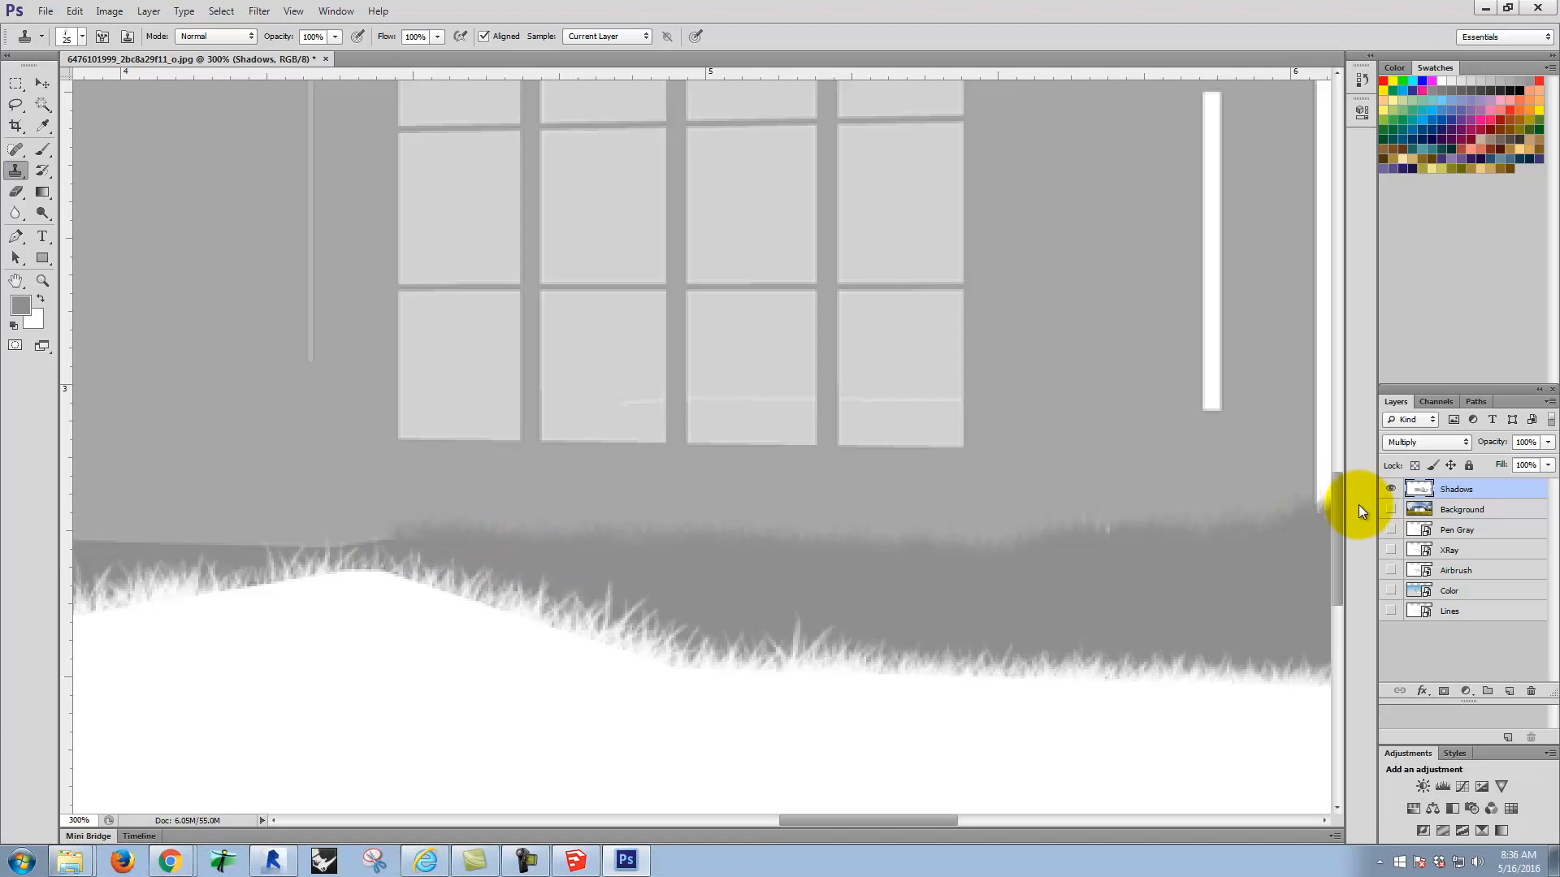
click(1391, 510)
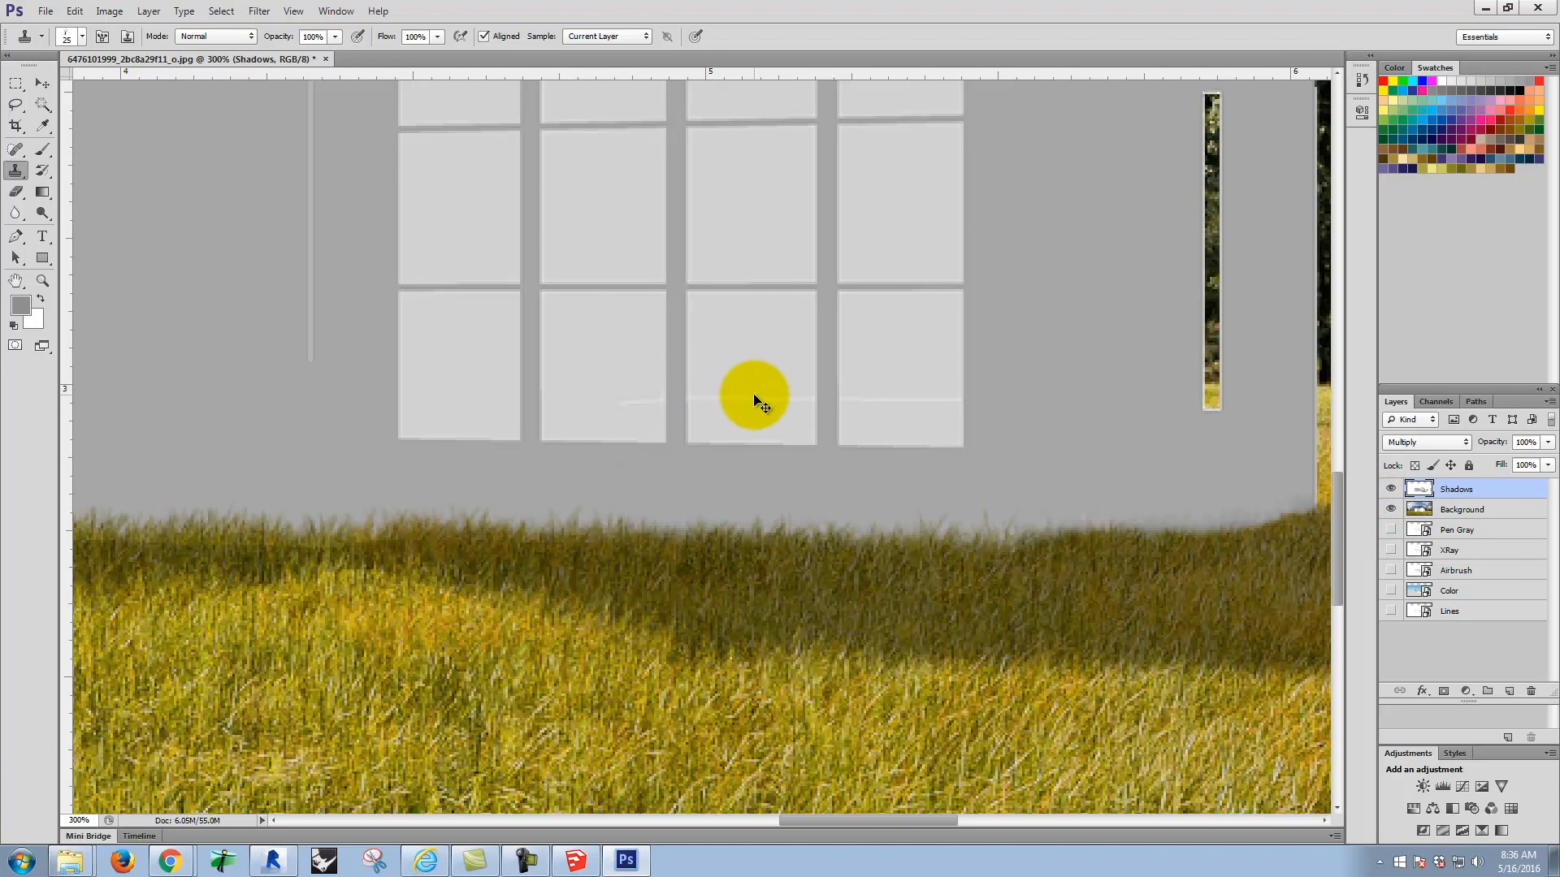
key(ctrl+0)
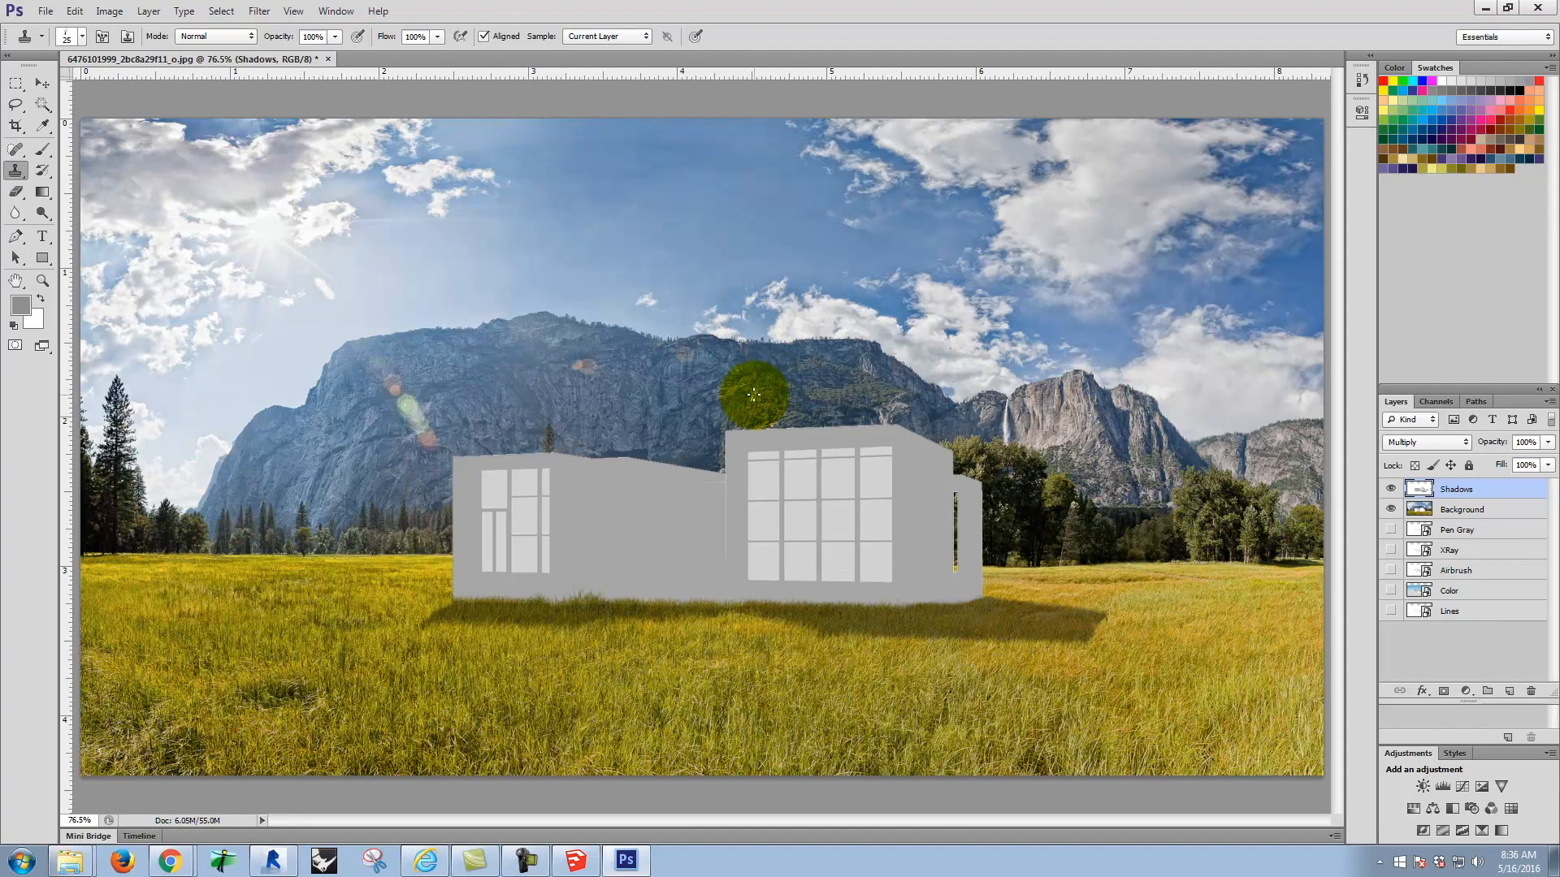
Step: Inspect the grass-edged shadow along the house base up close and hide the Background layer
key(ctrl+equal)
key(ctrl+equal)
key(ctrl+equal)
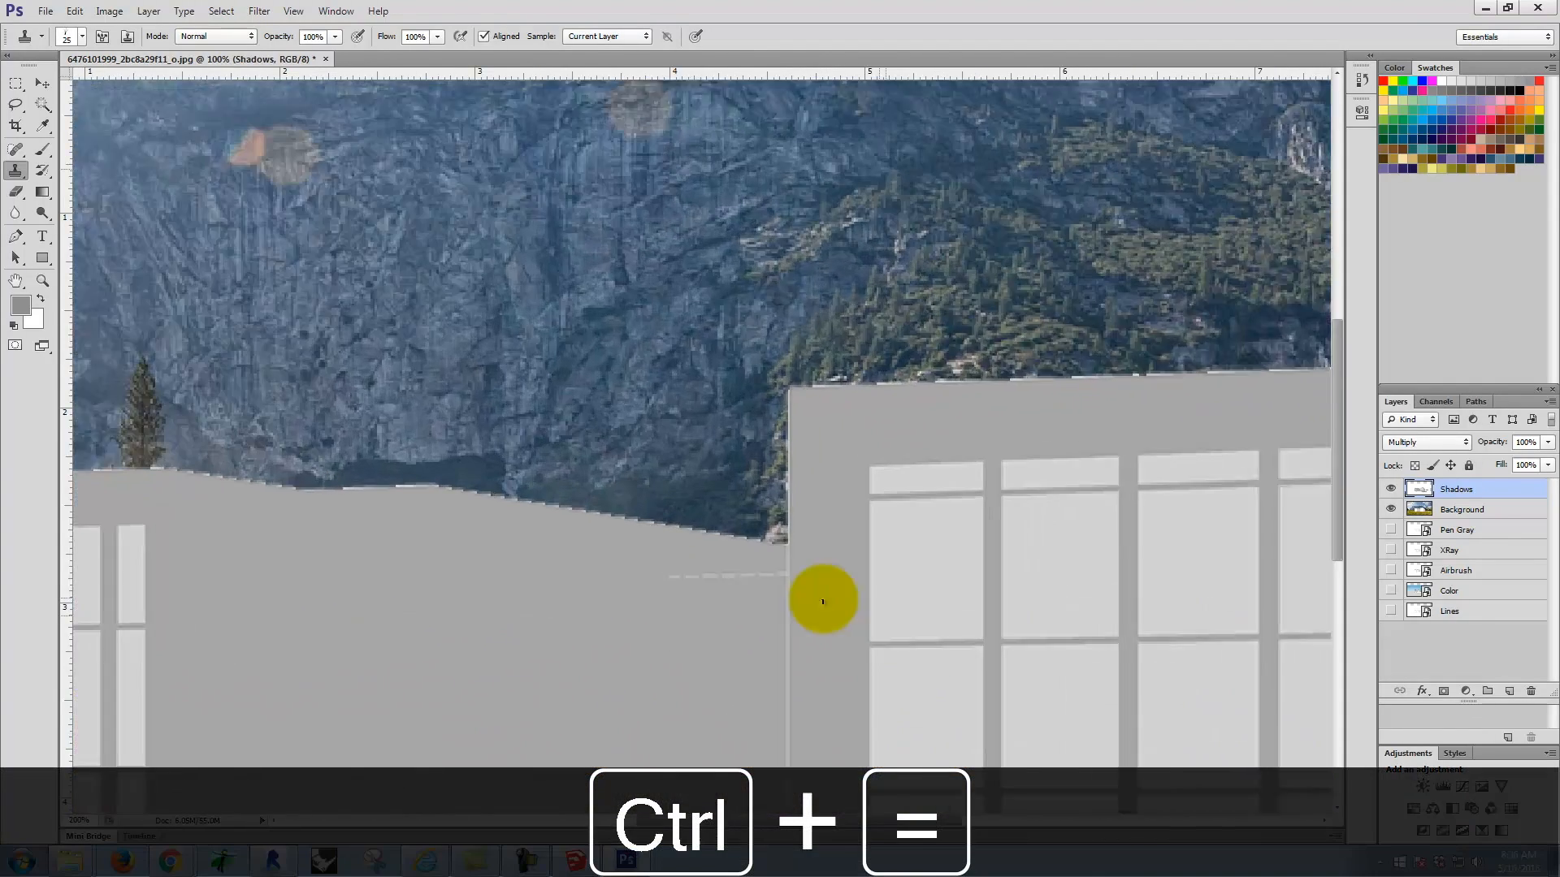
key(space)
drag(739, 639, 1119, 34)
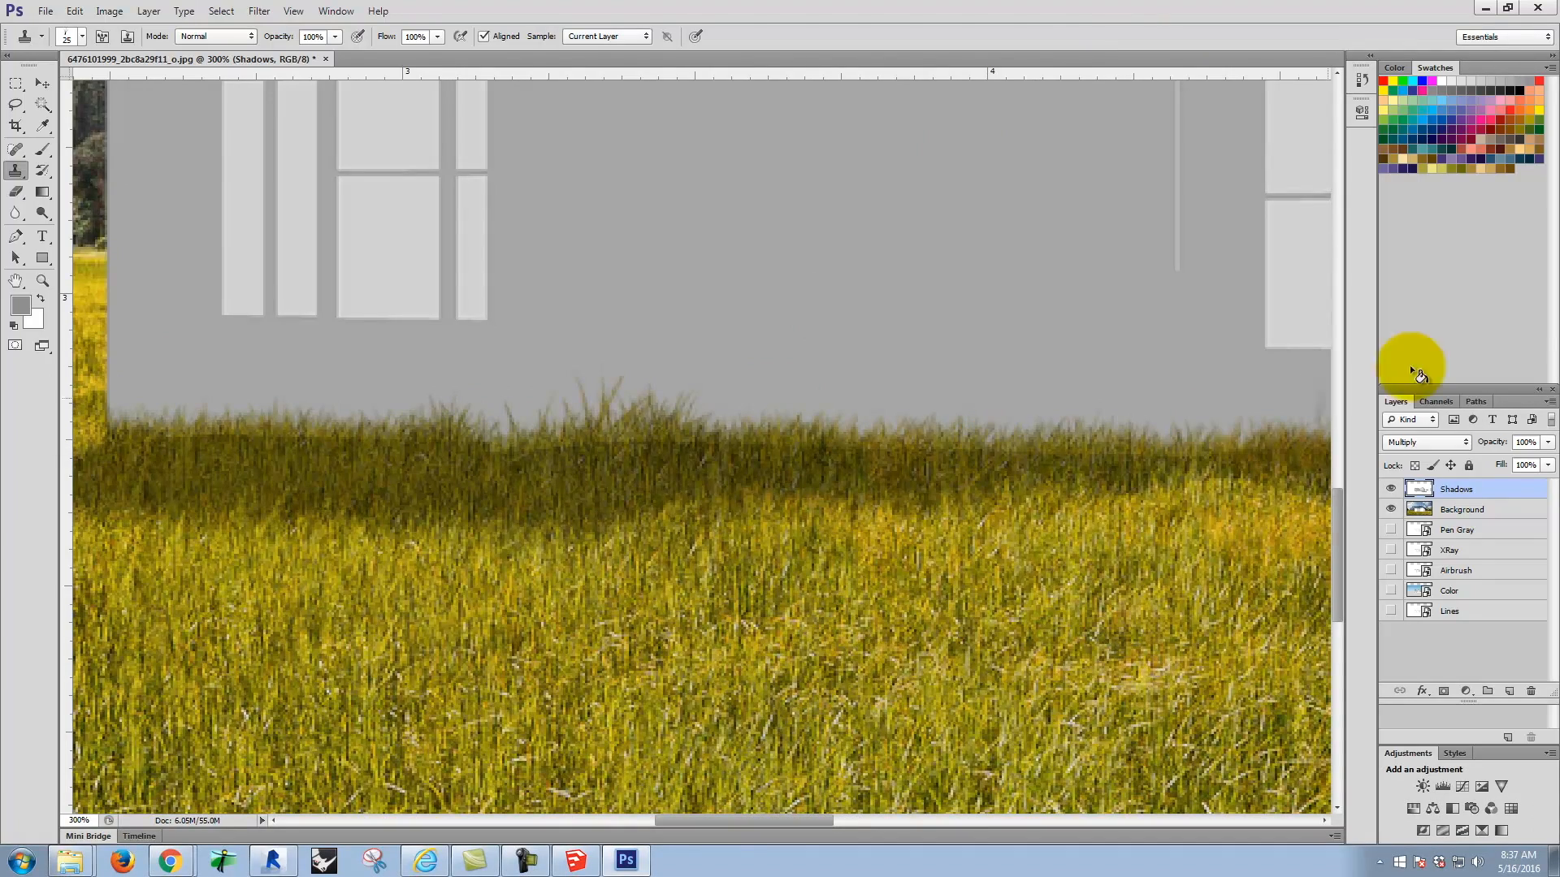
key(ctrl+minus)
key(ctrl+minus)
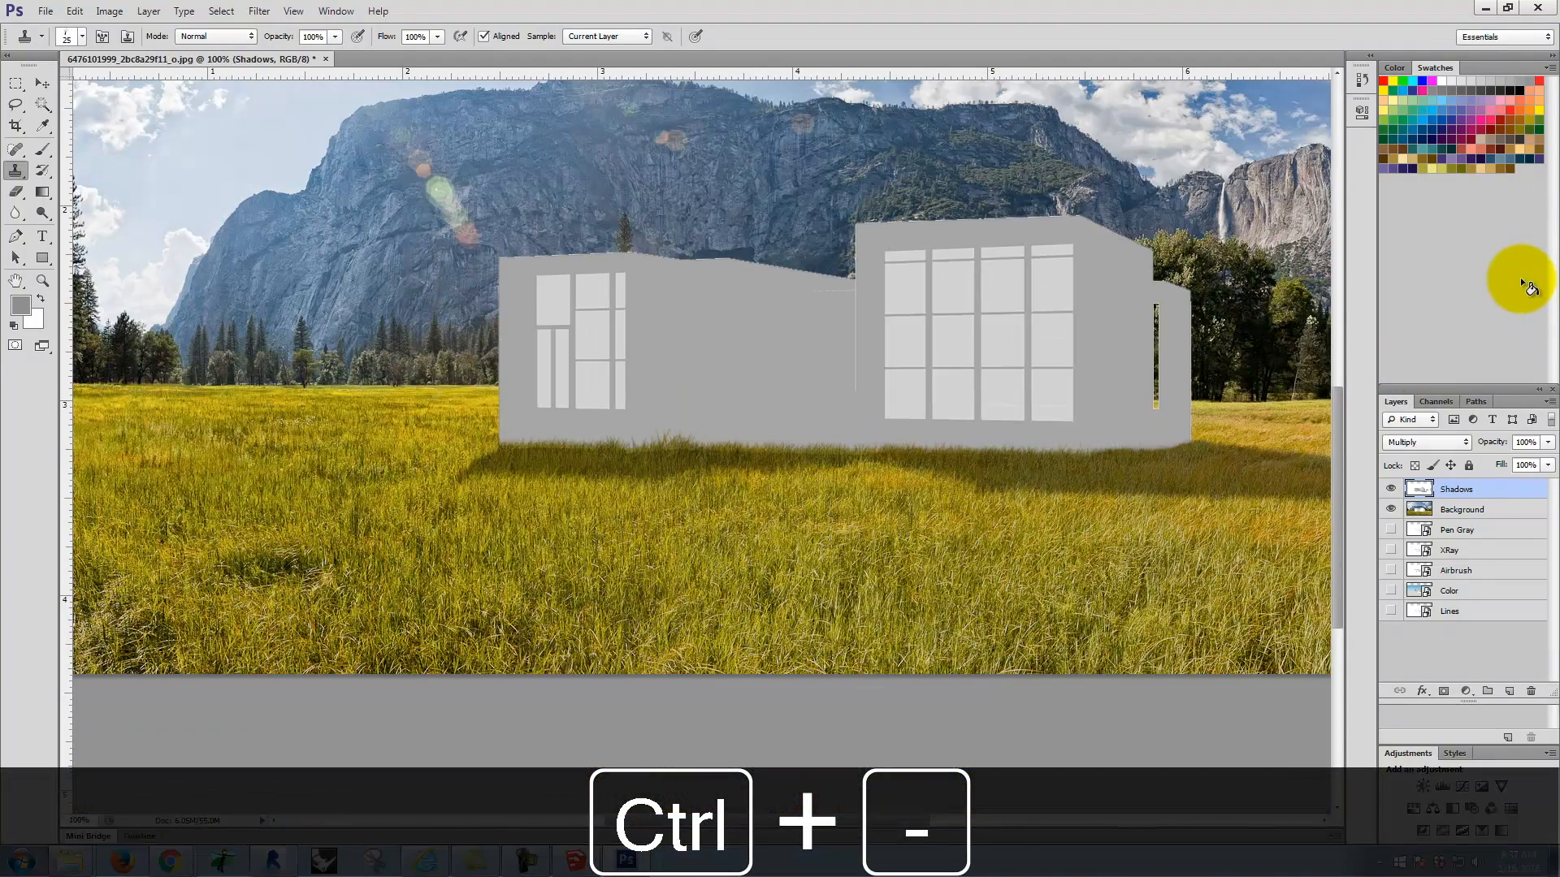
click(1392, 509)
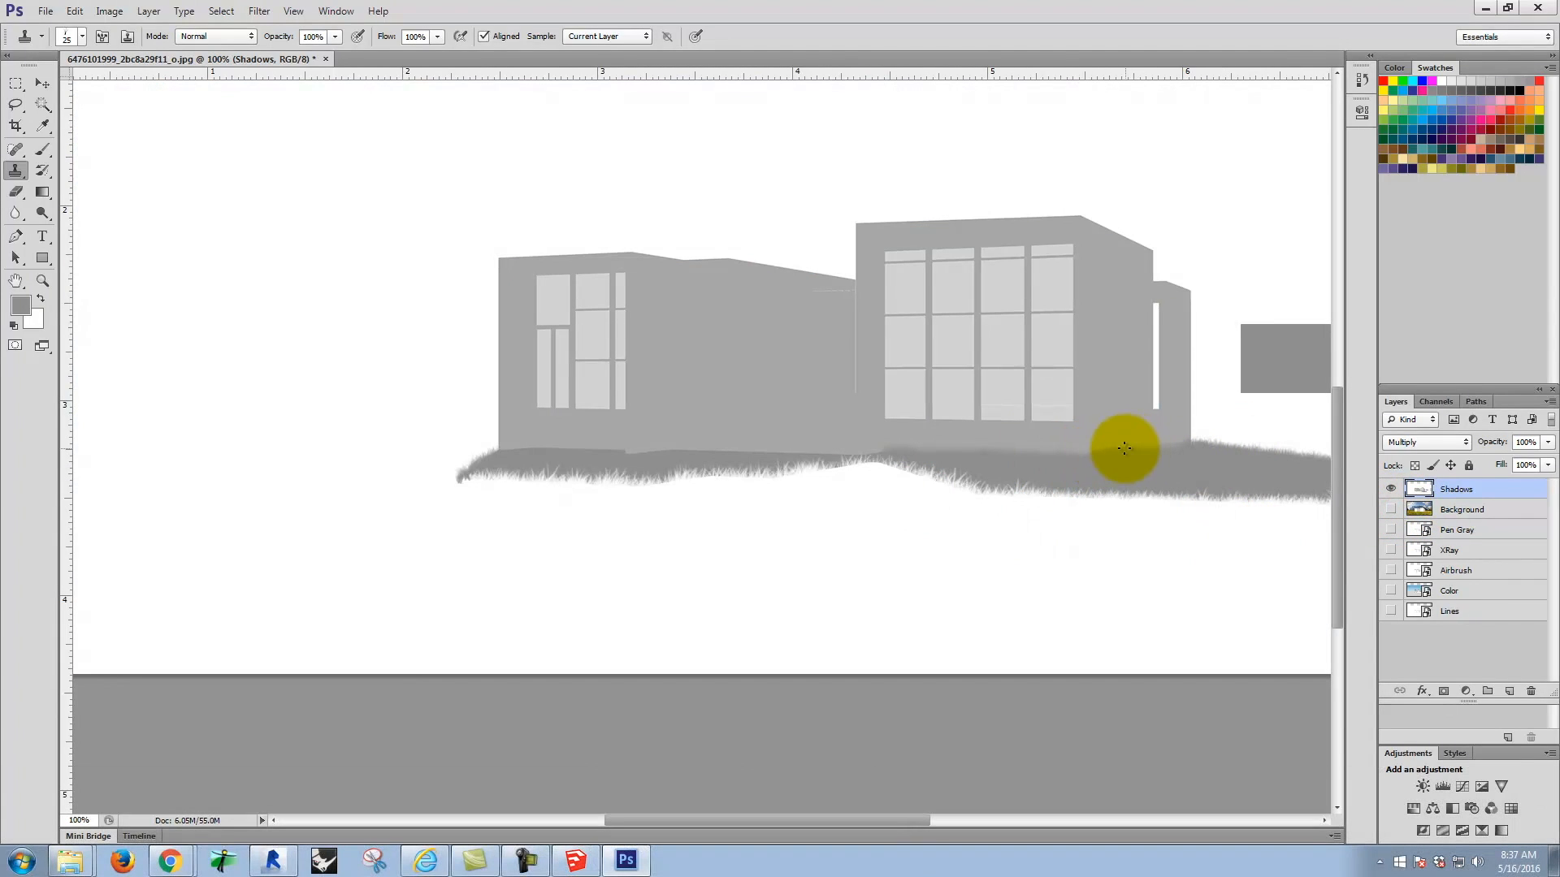
click(42, 106)
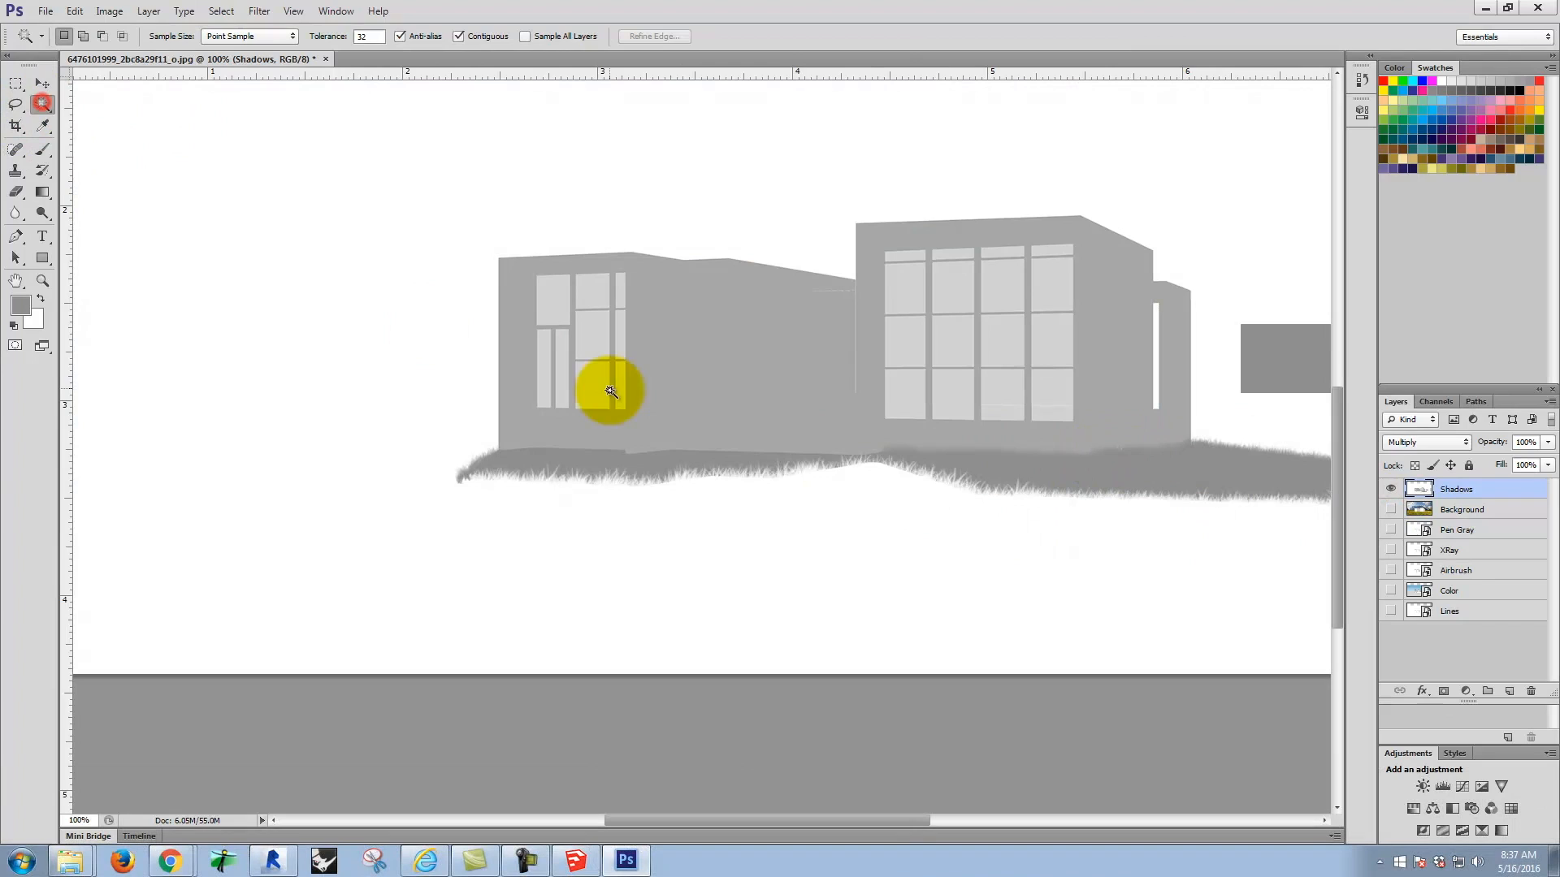
click(658, 328)
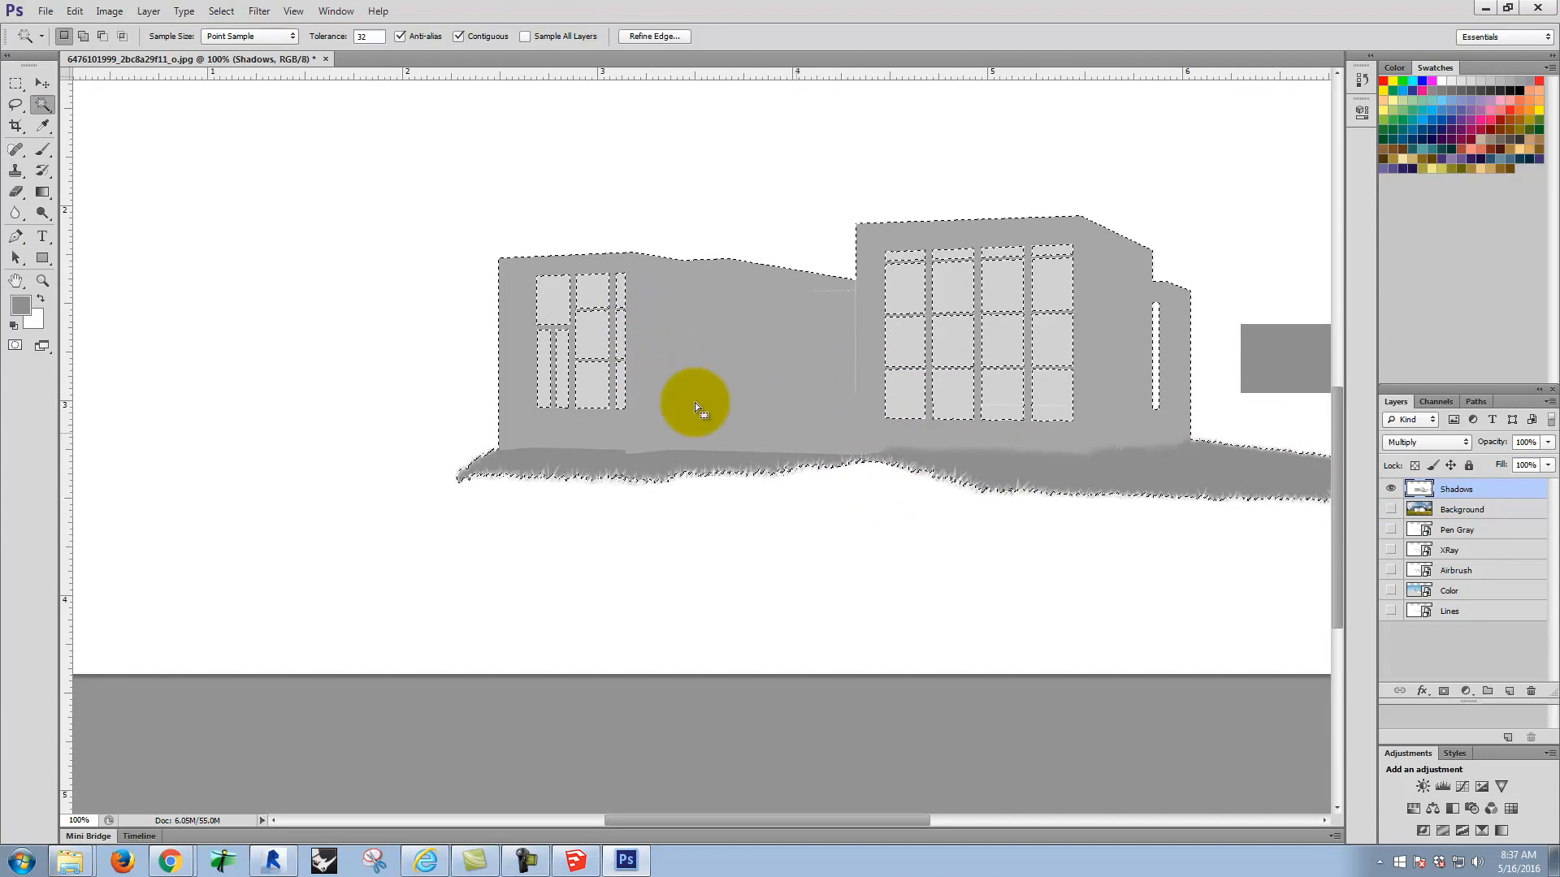
click(17, 87)
click(202, 163)
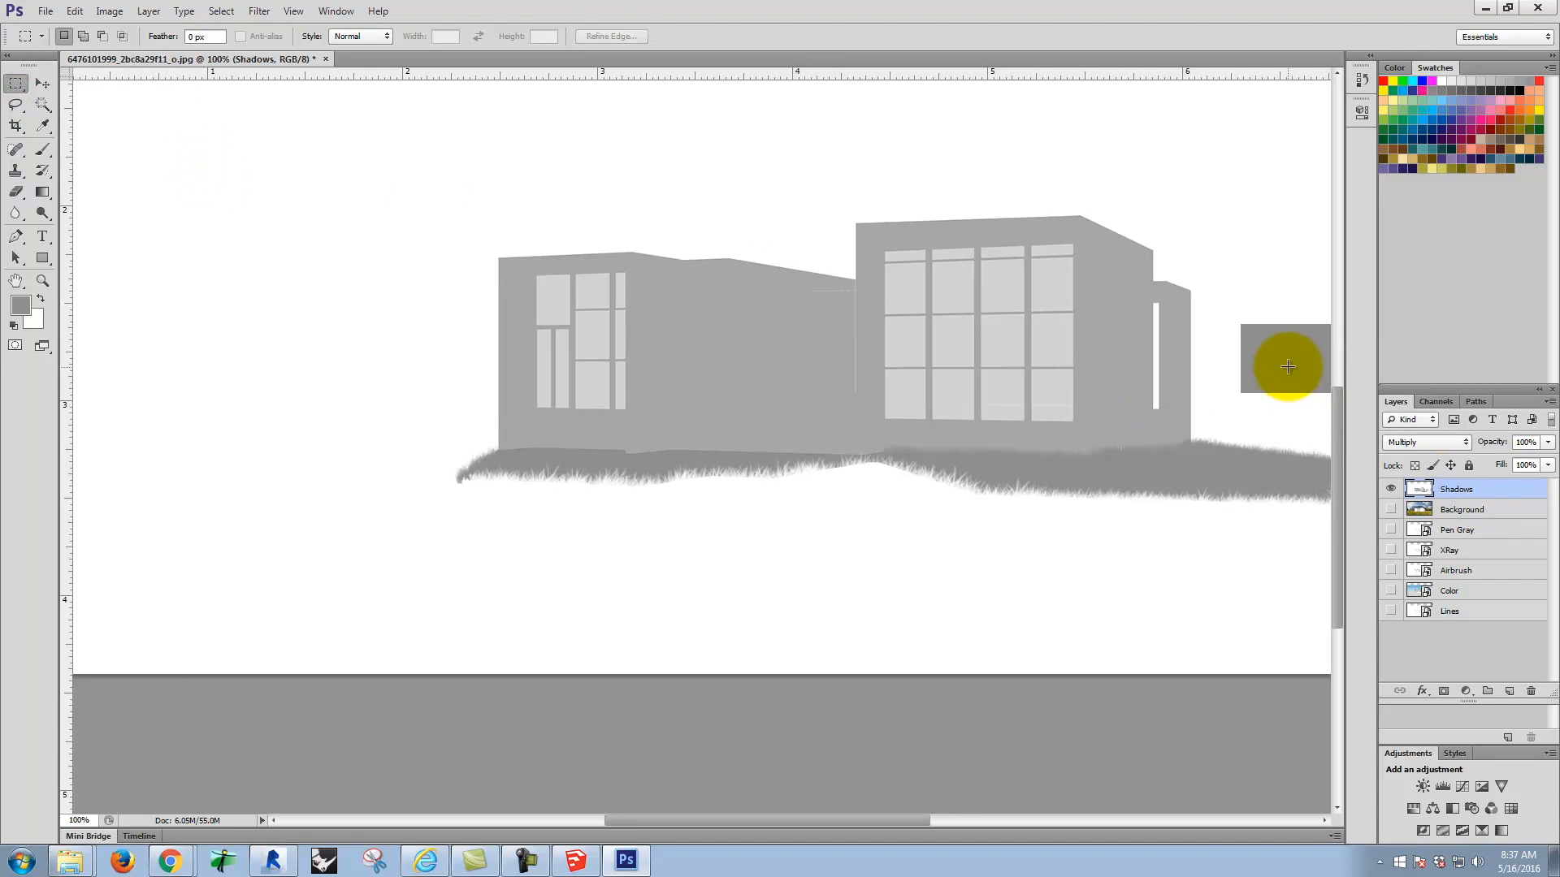
Step: Sample the gray rectangle with the Clone Stamp and paint grass strokes along the wall base between the two window groups, undoing a misplaced stroke
key(space)
drag(1208, 358, 950, 366)
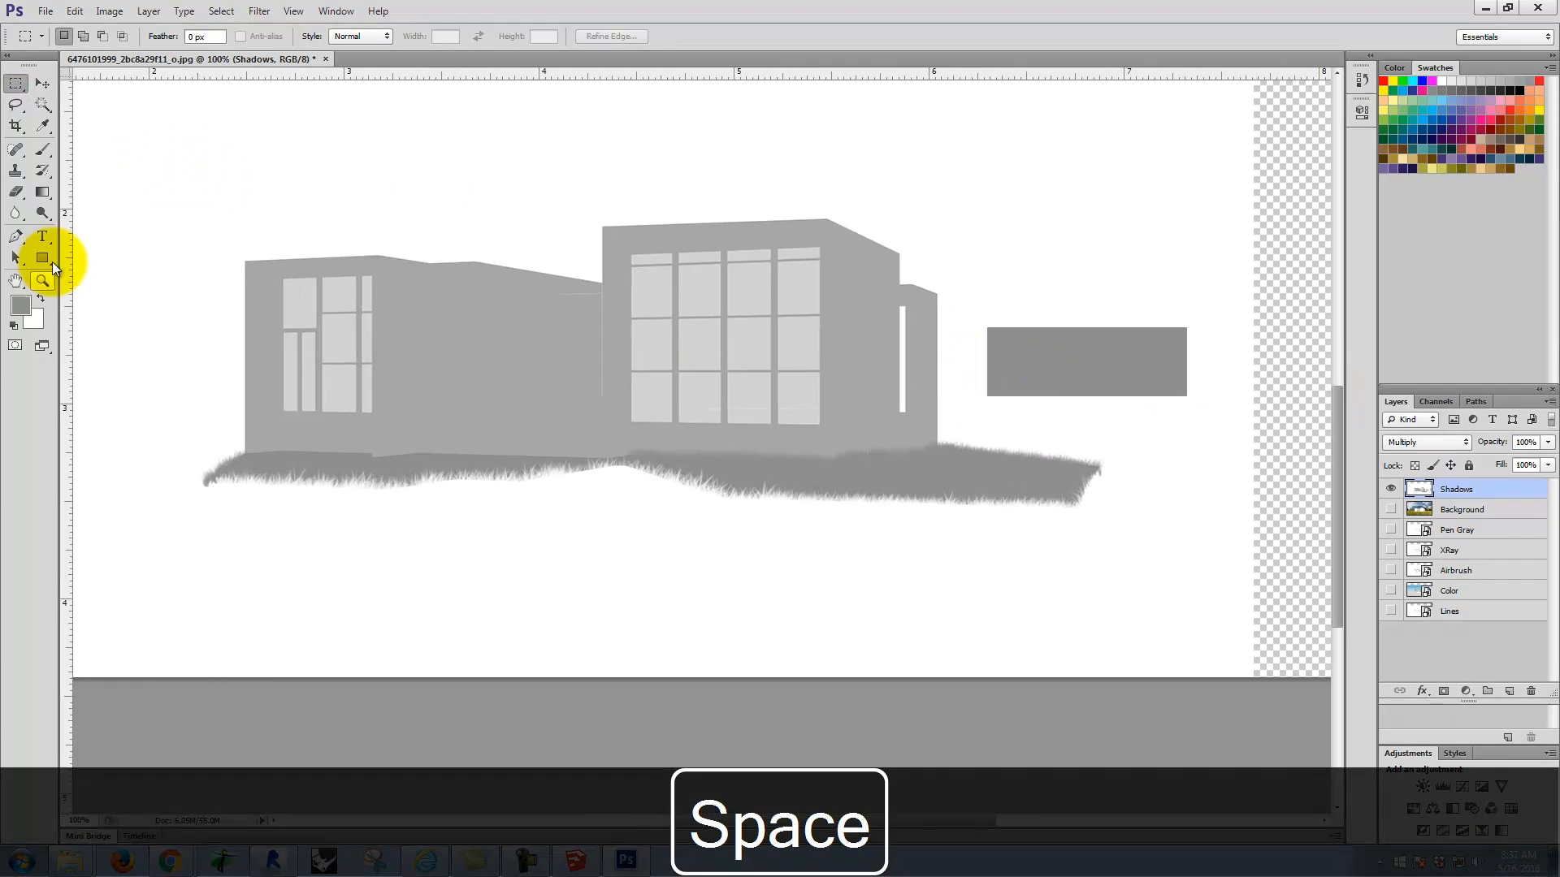
click(15, 170)
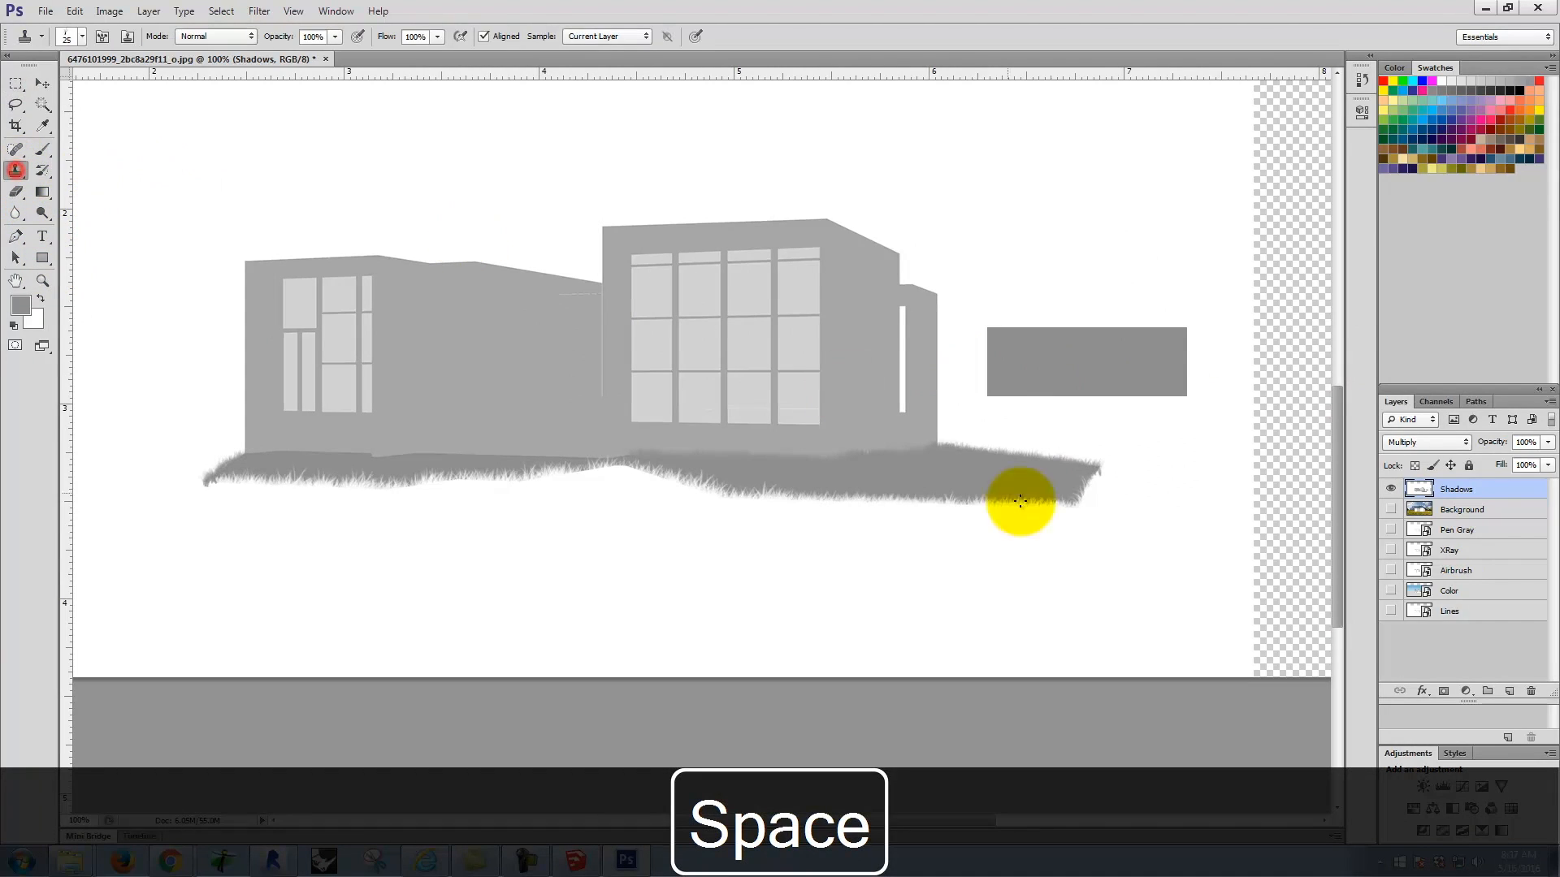
alt+click(1158, 360)
key(ctrl+=)
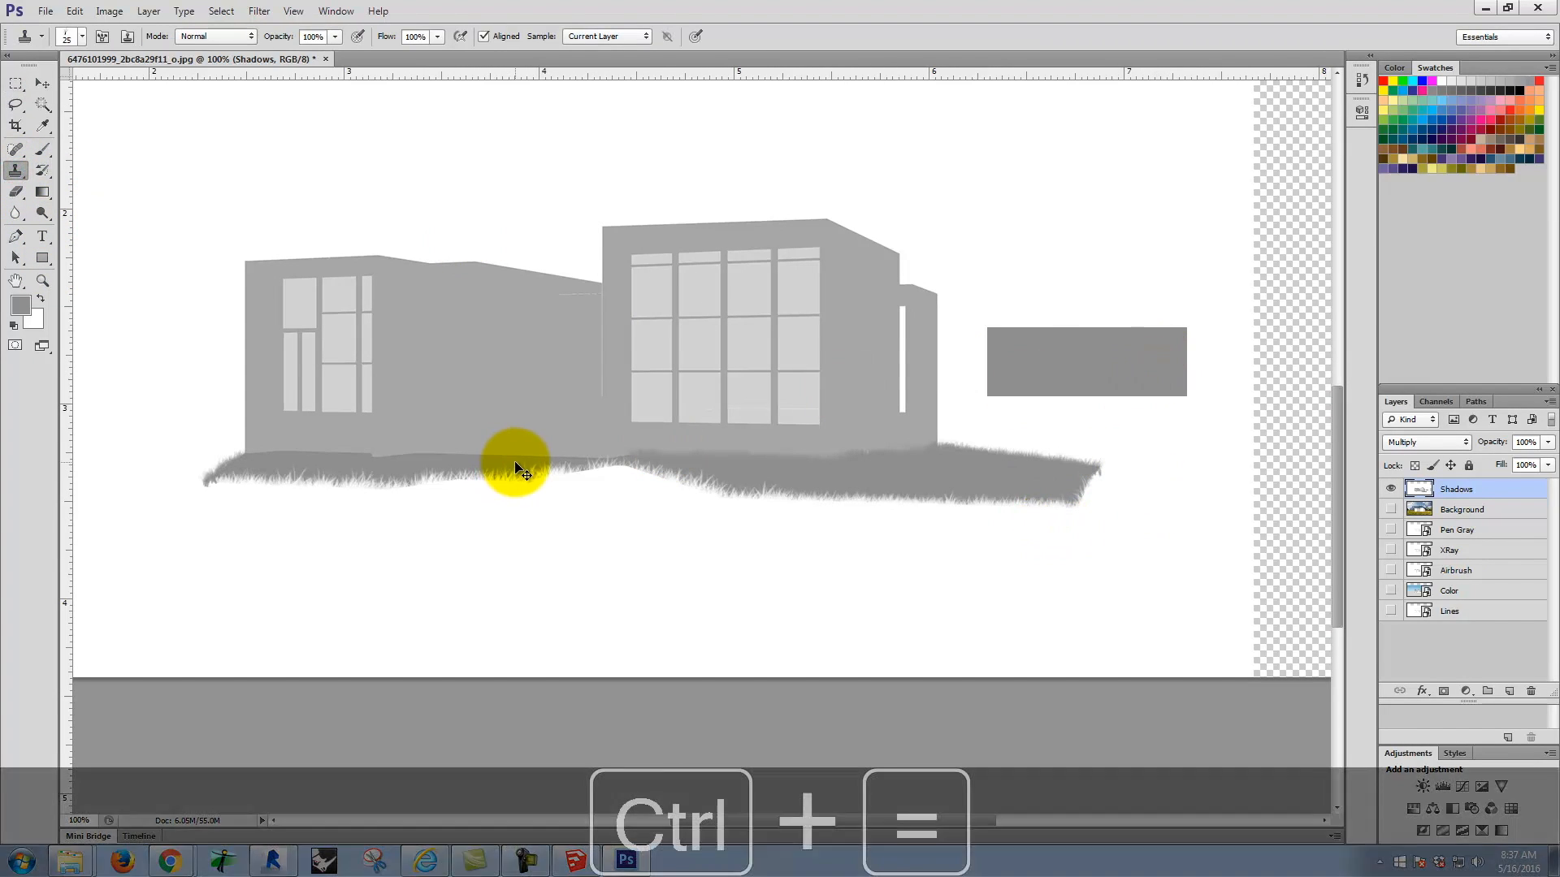
key(ctrl+=)
key(space)
mouse_move(418, 498)
mouse_down()
mouse_move(668, 501)
mouse_move(721, 481)
mouse_move(195, 485)
mouse_up()
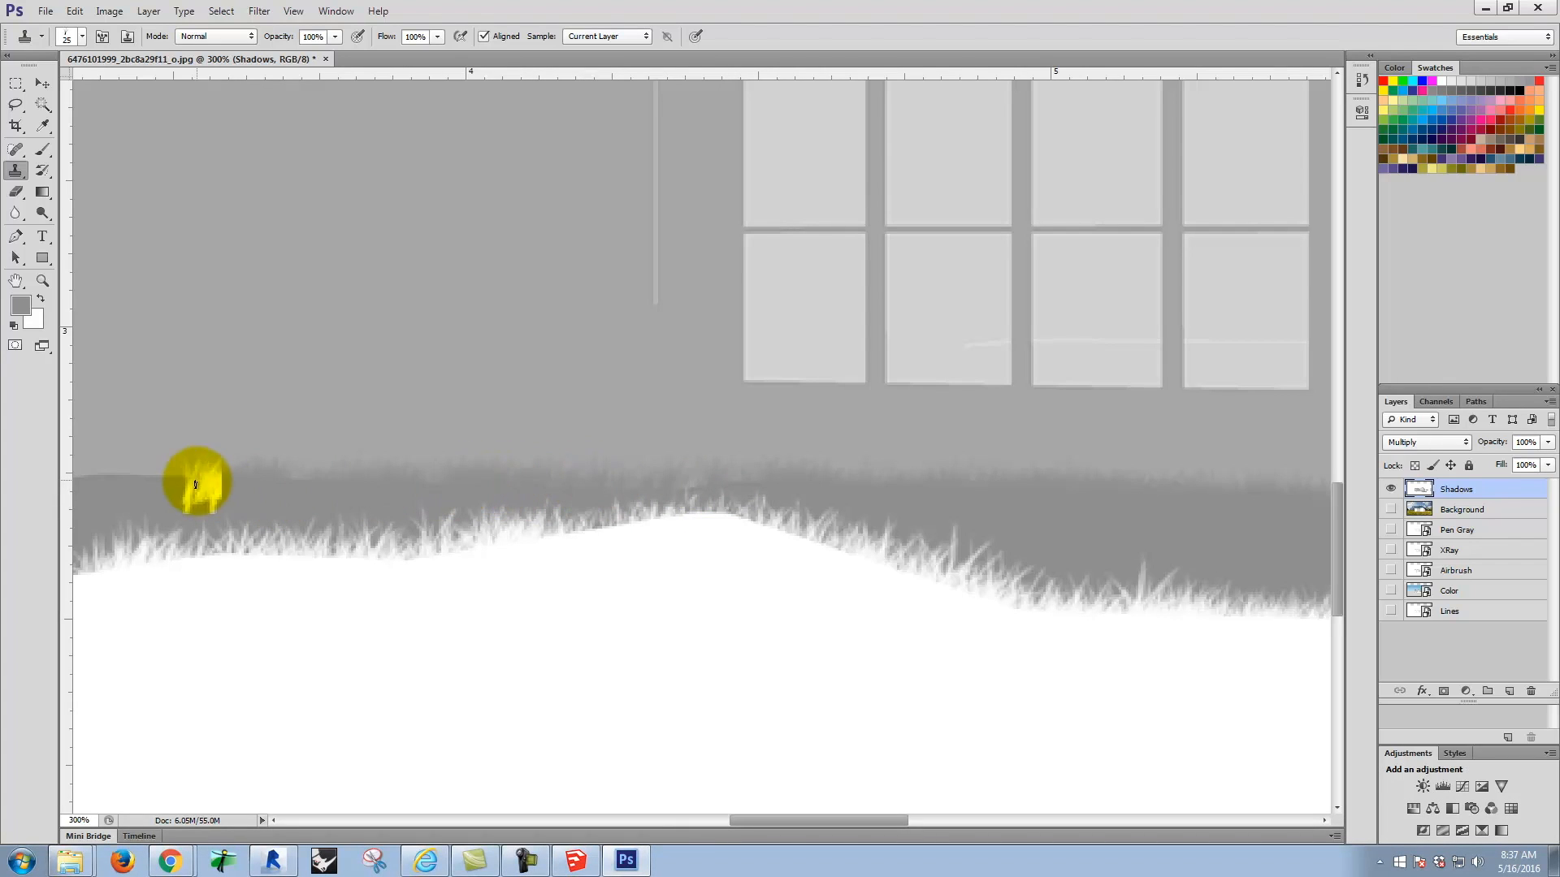
key(ctrl+z)
click(611, 485)
mouse_move(532, 485)
mouse_down()
mouse_move(429, 486)
mouse_move(706, 486)
mouse_move(387, 488)
mouse_move(773, 466)
mouse_move(994, 480)
mouse_up()
Step: Resample the gray rectangle and extend the cloned grass along the middle wall's base toward the narrow windows
key(space)
key(ctrl+minus)
key(ctrl+minus)
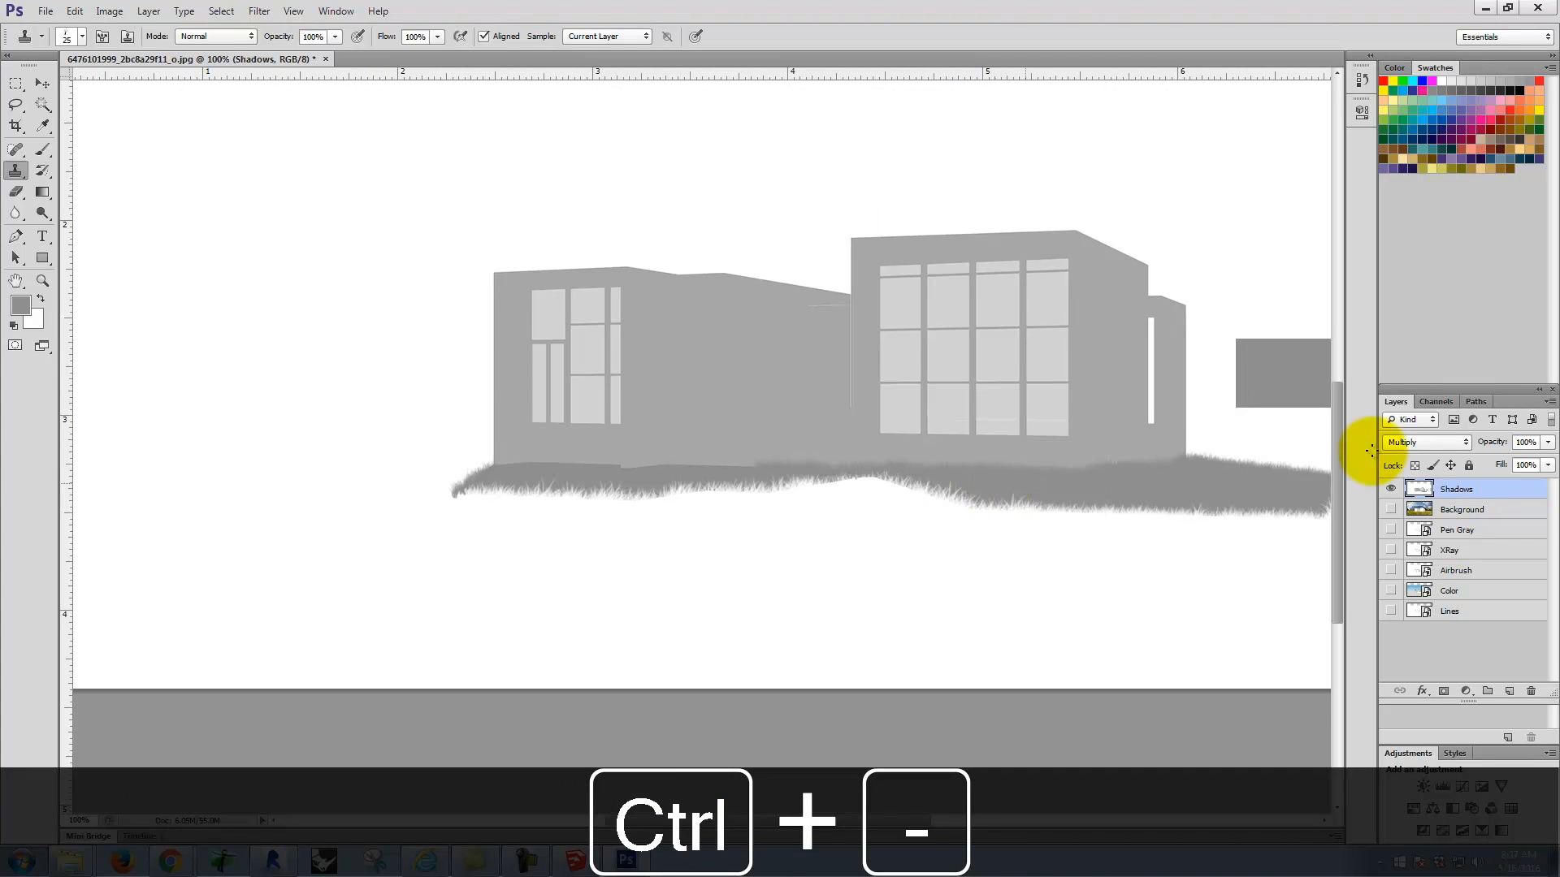
key(space)
drag(1187, 421, 866, 453)
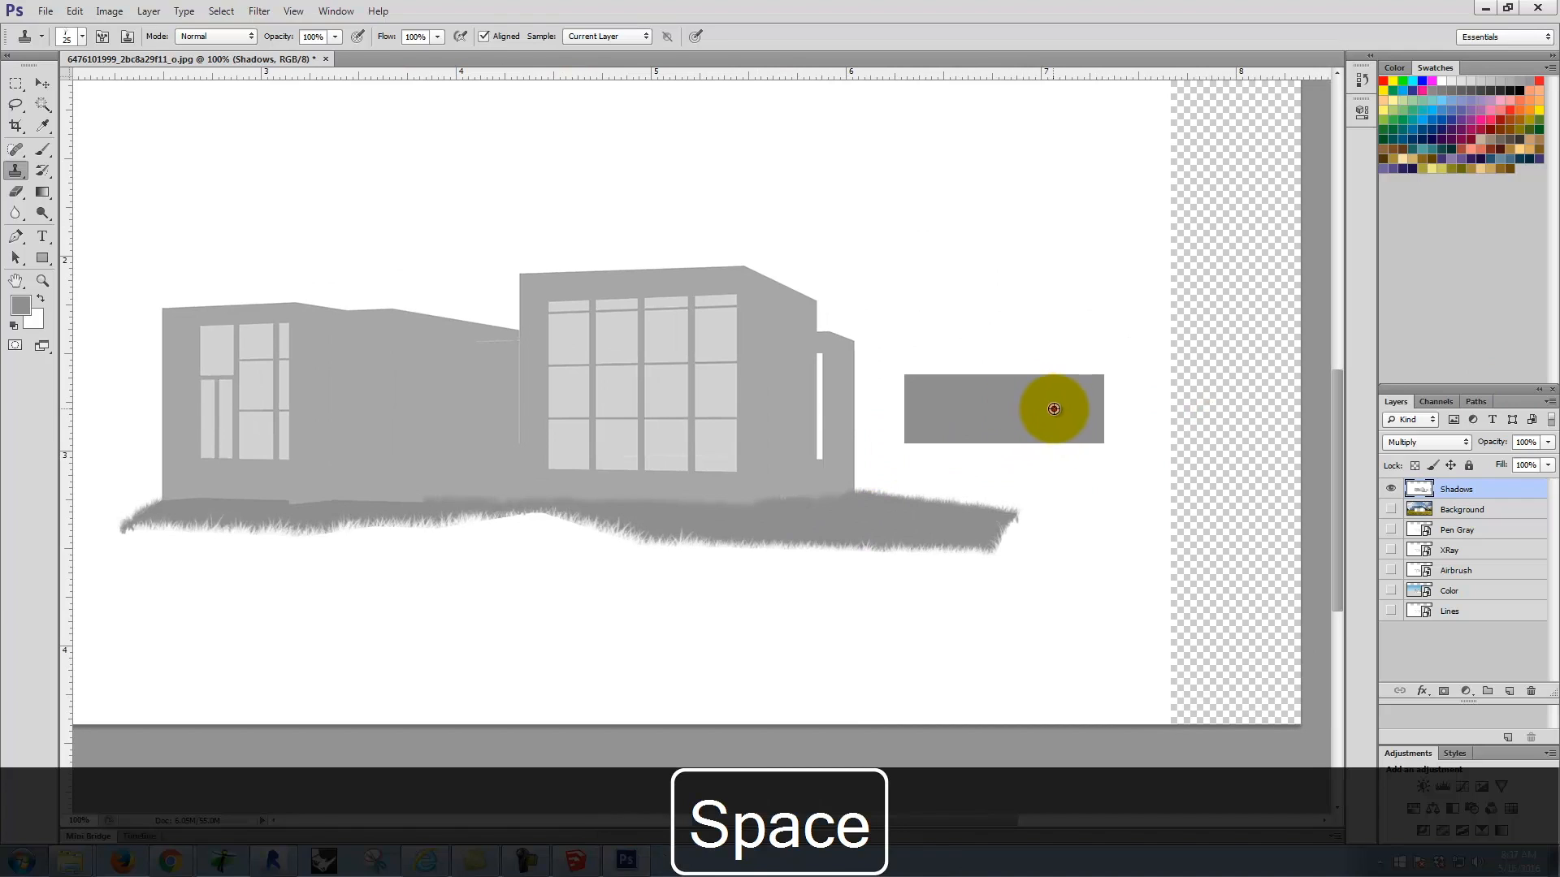
key(space)
drag(216, 513, 400, 508)
key(ctrl+equal)
key(ctrl+equal)
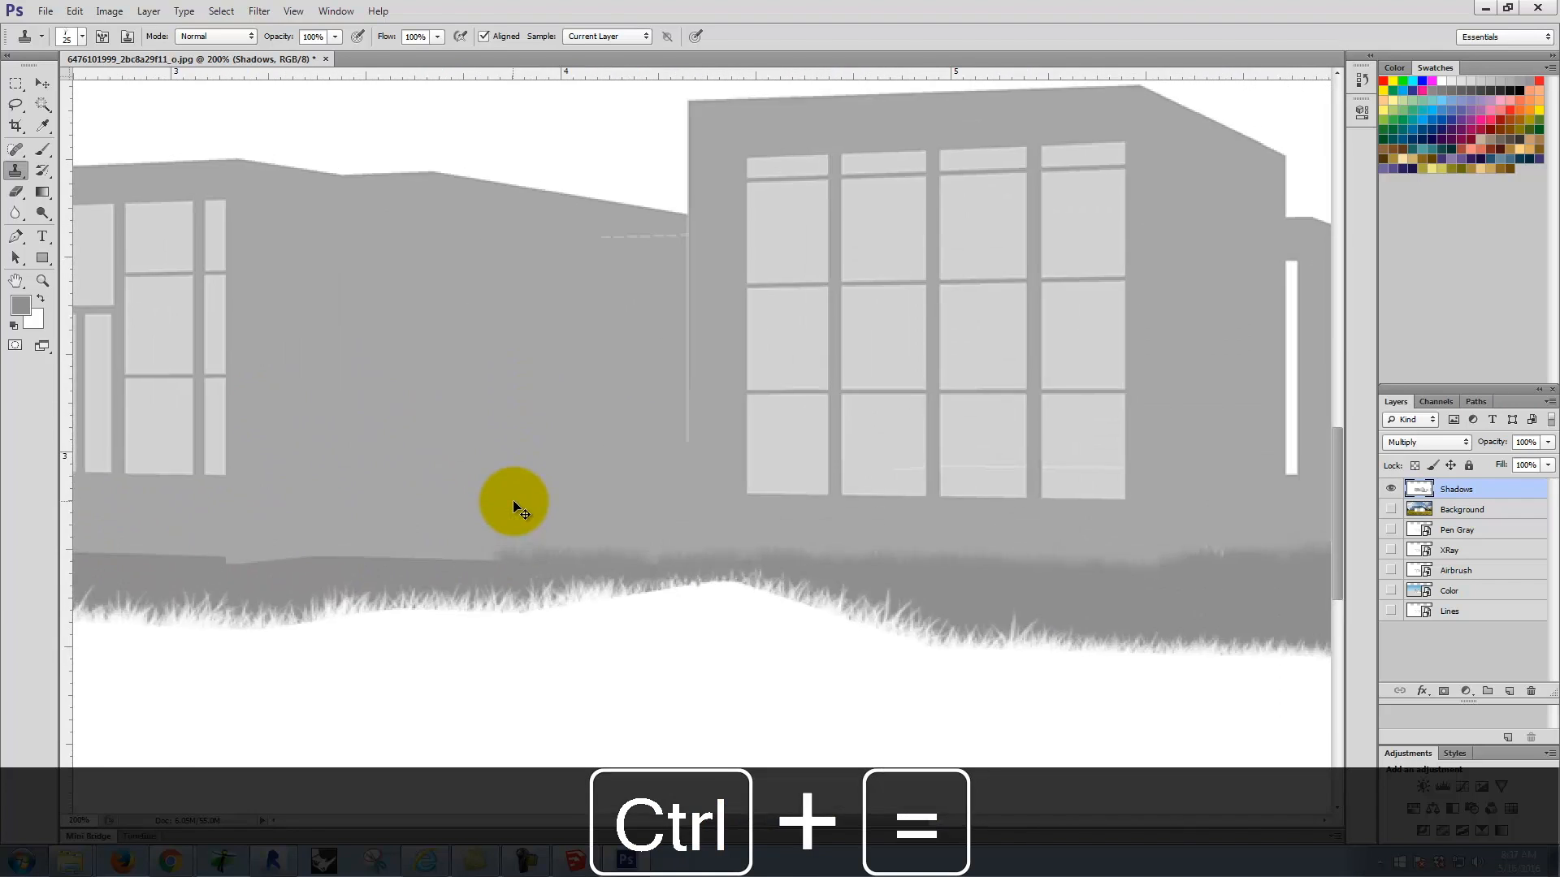
key(space)
drag(508, 532, 1016, 425)
drag(894, 512, 682, 515)
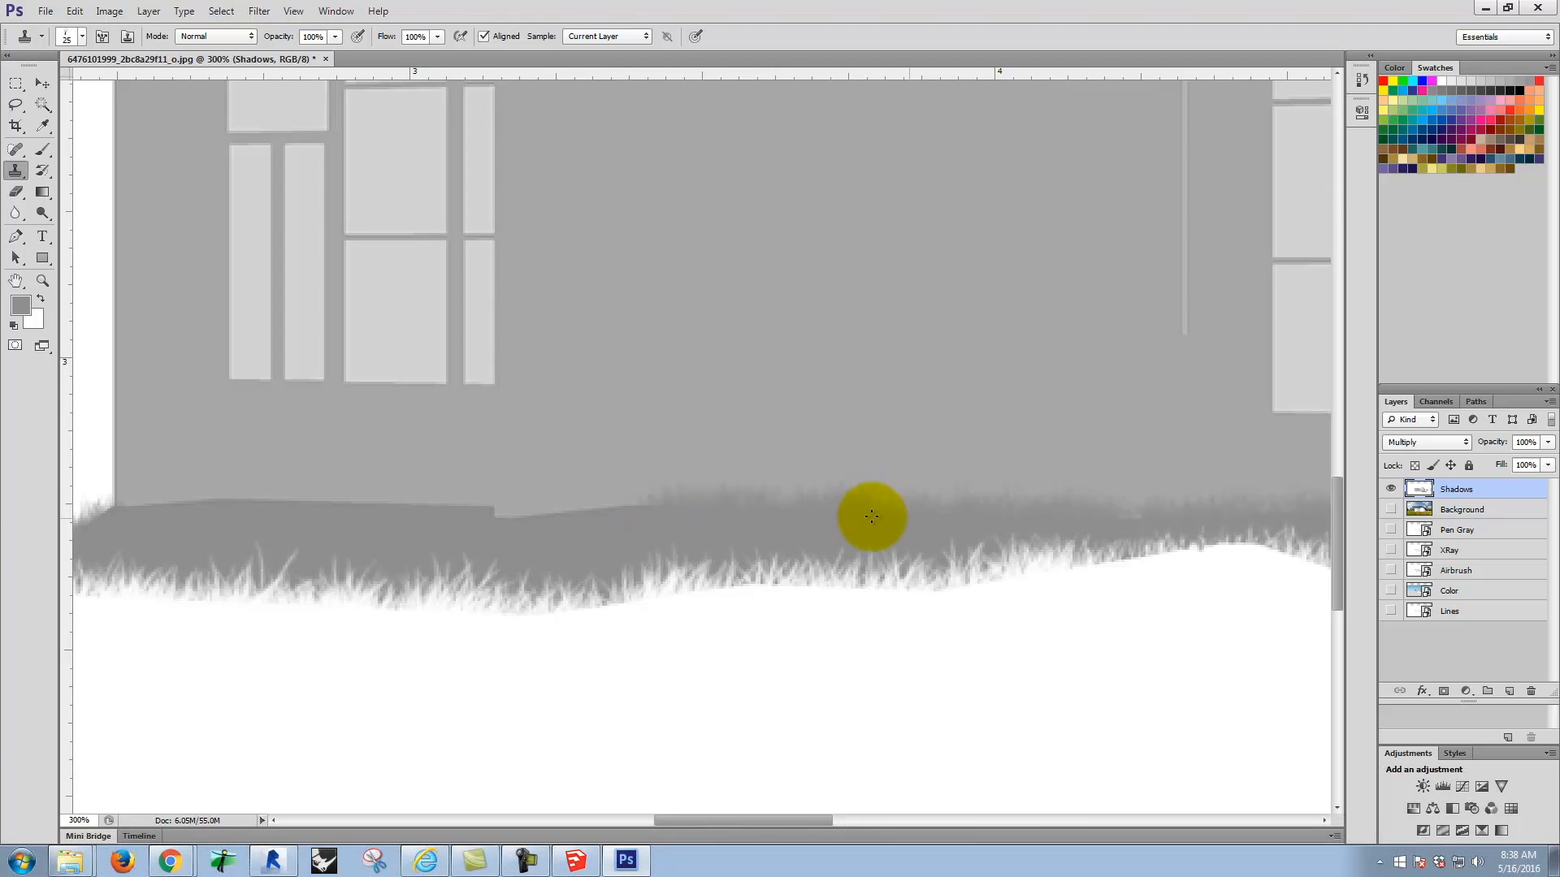
Step: Resample the gray rectangle and clone grass over the stepped shadow edge just below the narrow windows
key(space)
drag(1100, 432, 263, 521)
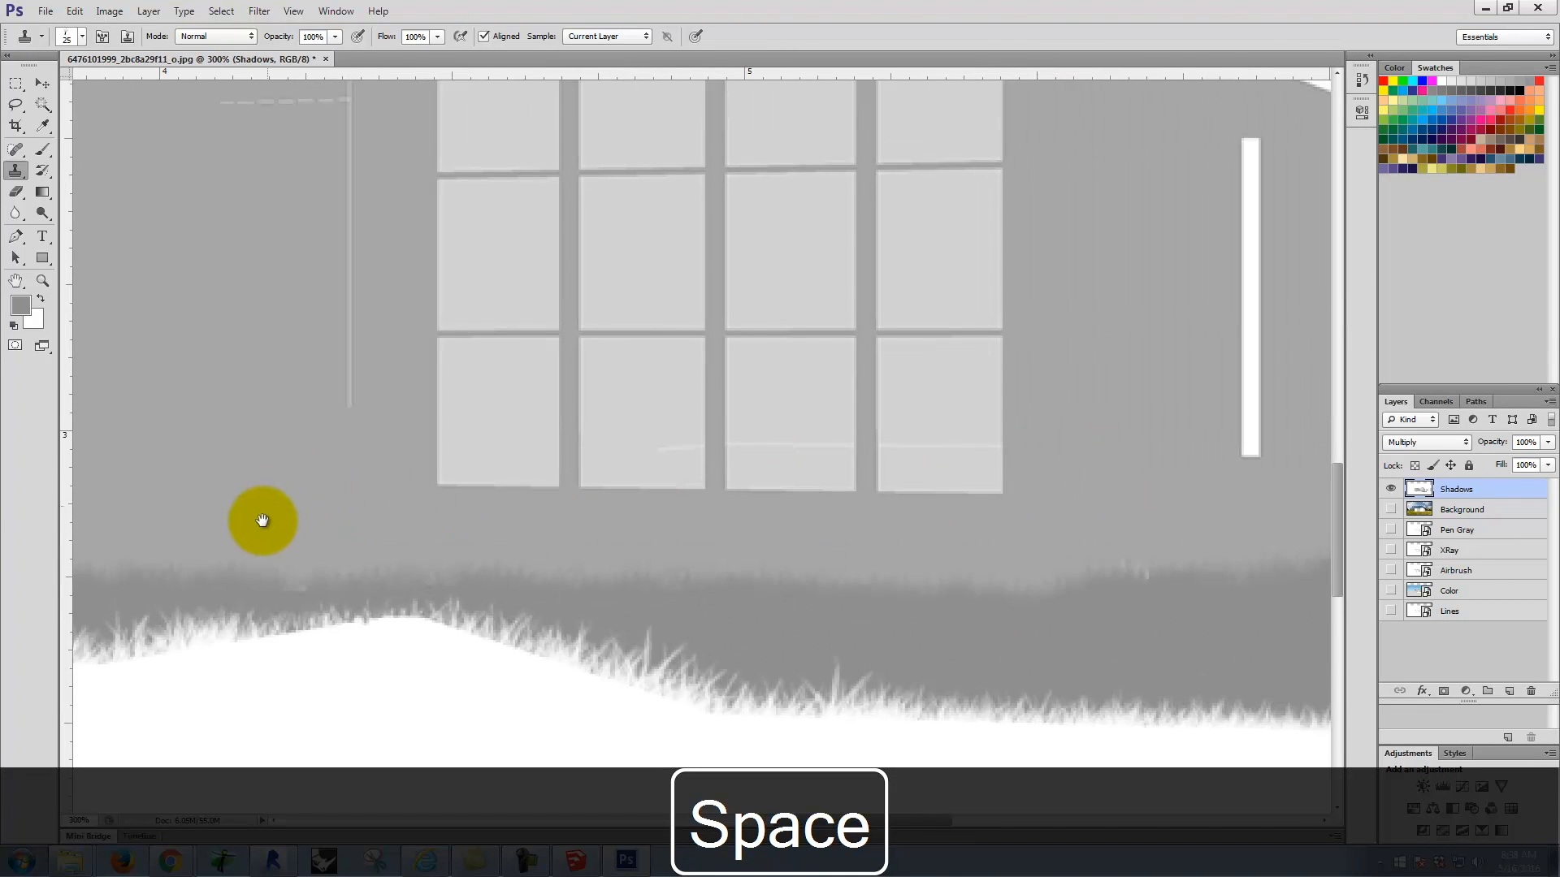
key(space)
drag(999, 471, 169, 593)
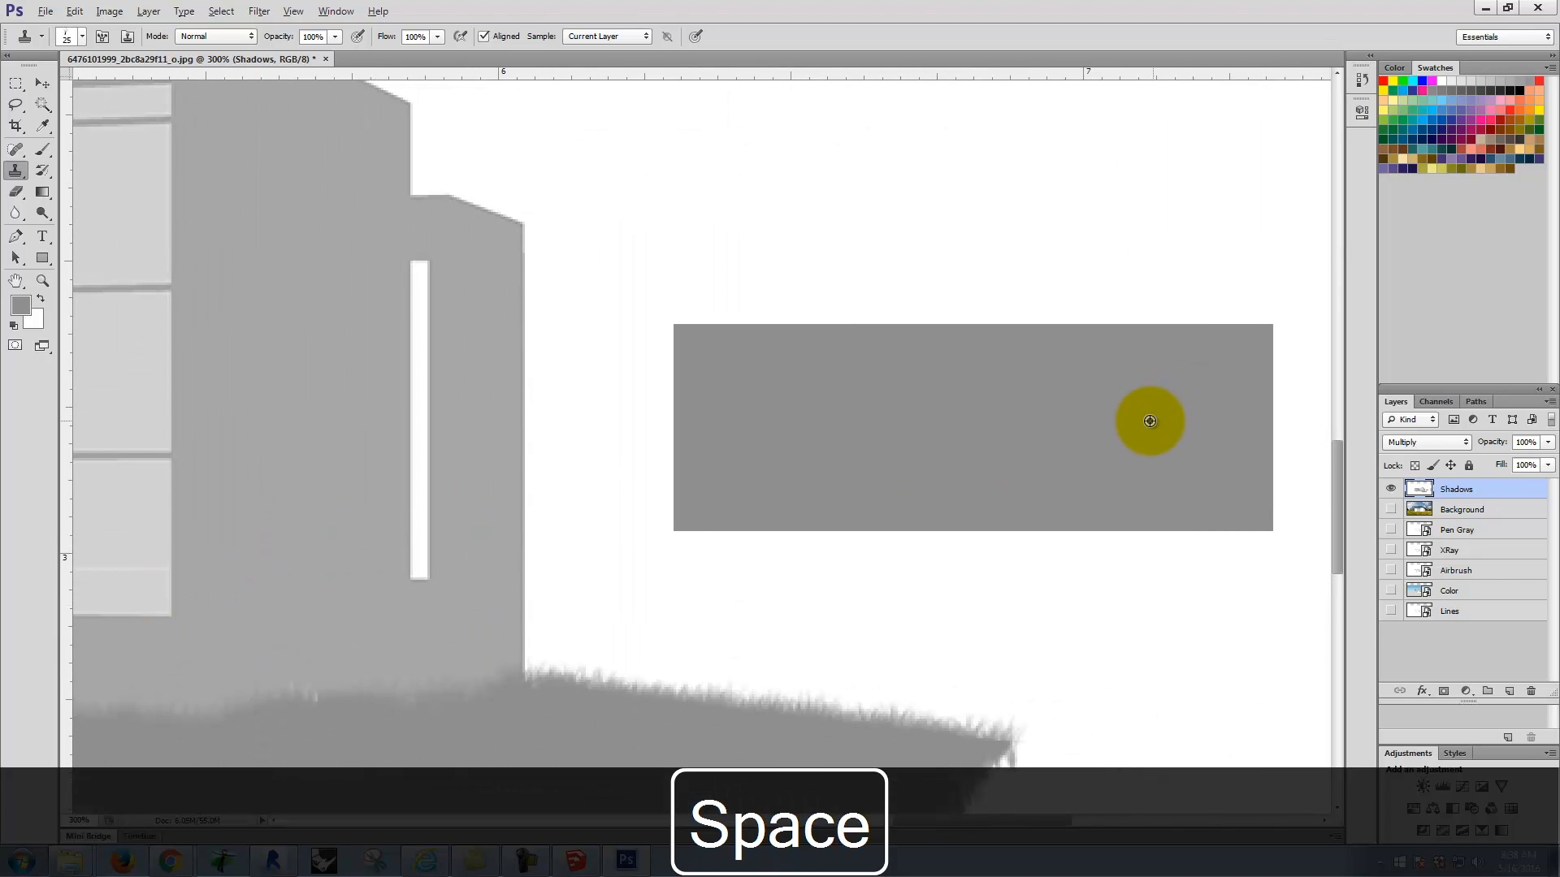
alt+click(1142, 428)
key(space)
drag(566, 477, 1341, 398)
drag(675, 477, 1412, 471)
mouse_move(1041, 551)
mouse_down()
mouse_move(965, 553)
mouse_move(1064, 559)
mouse_up()
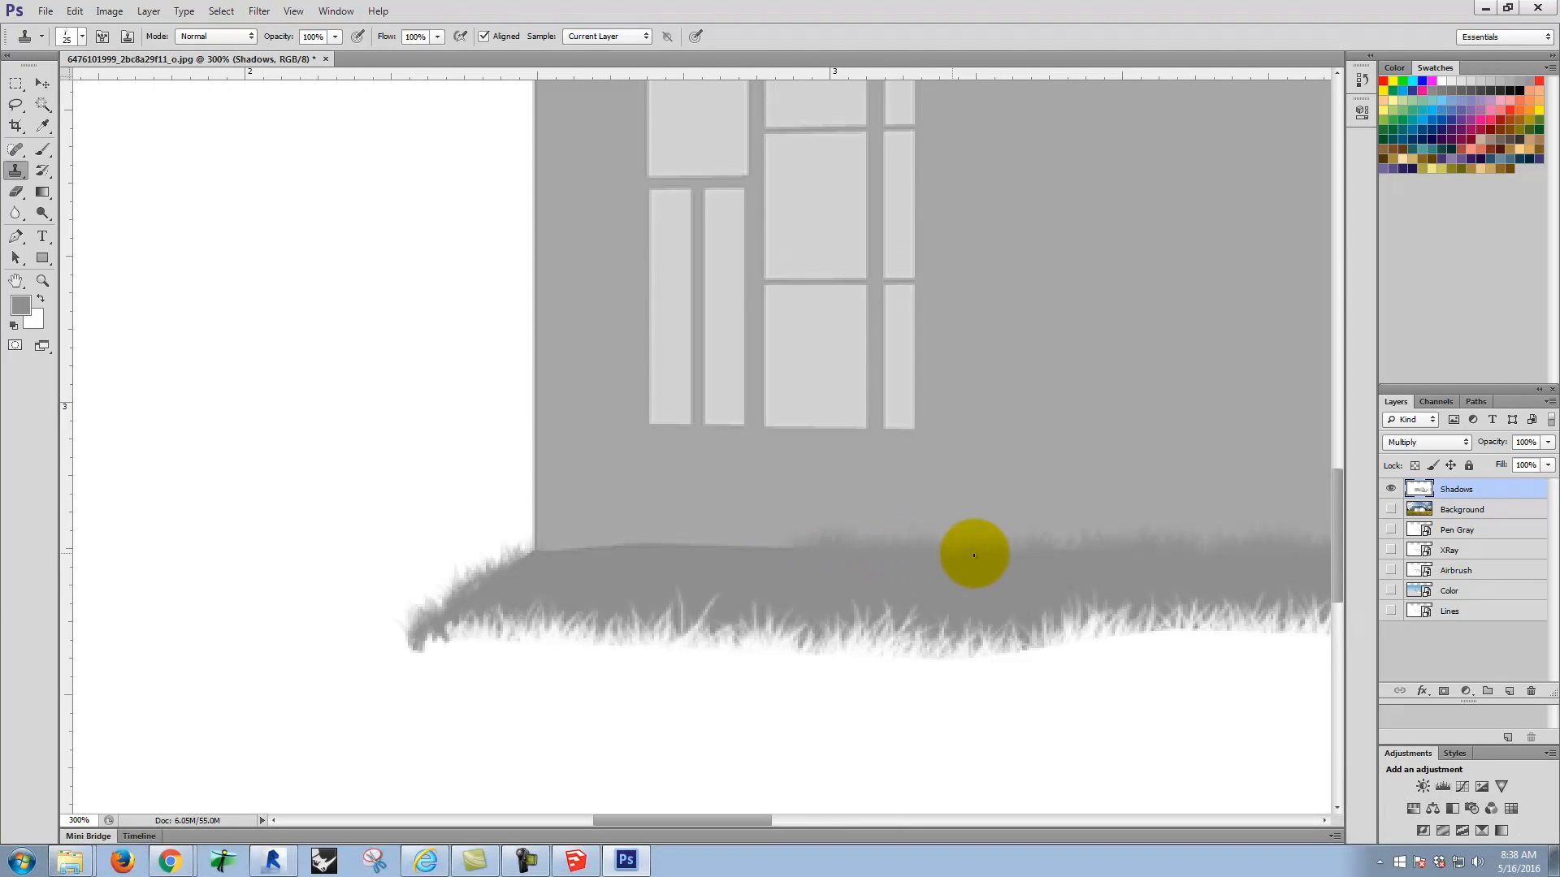
Step: Clone grass from a fresh sample of the gray rectangle along the wall base starting at the house's left corner
key(space)
drag(1118, 397, 265, 446)
drag(1173, 477, 285, 456)
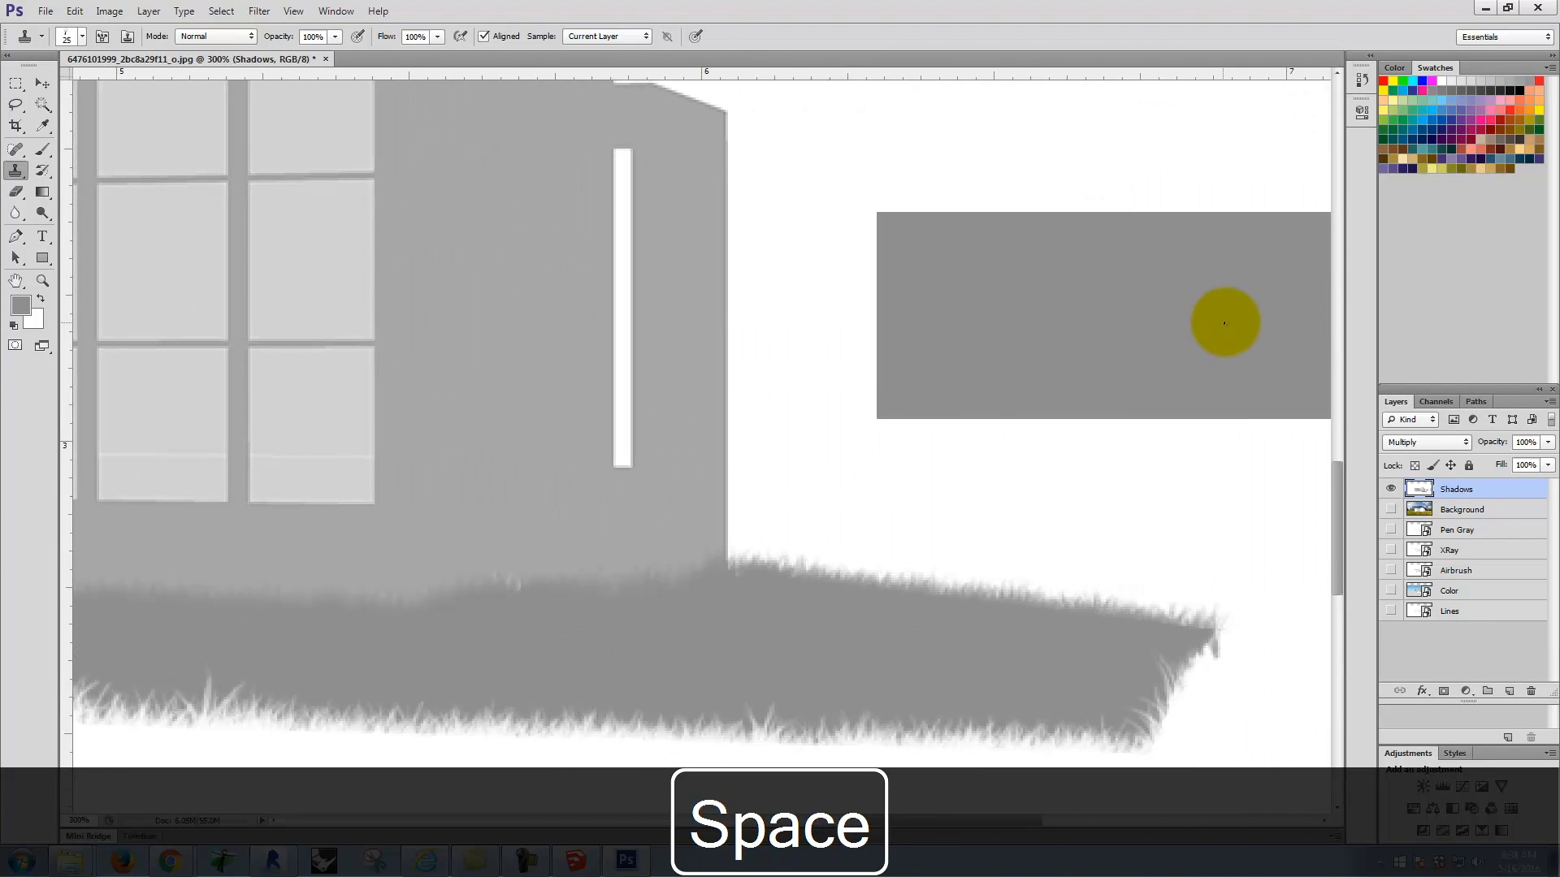
alt+click(1250, 307)
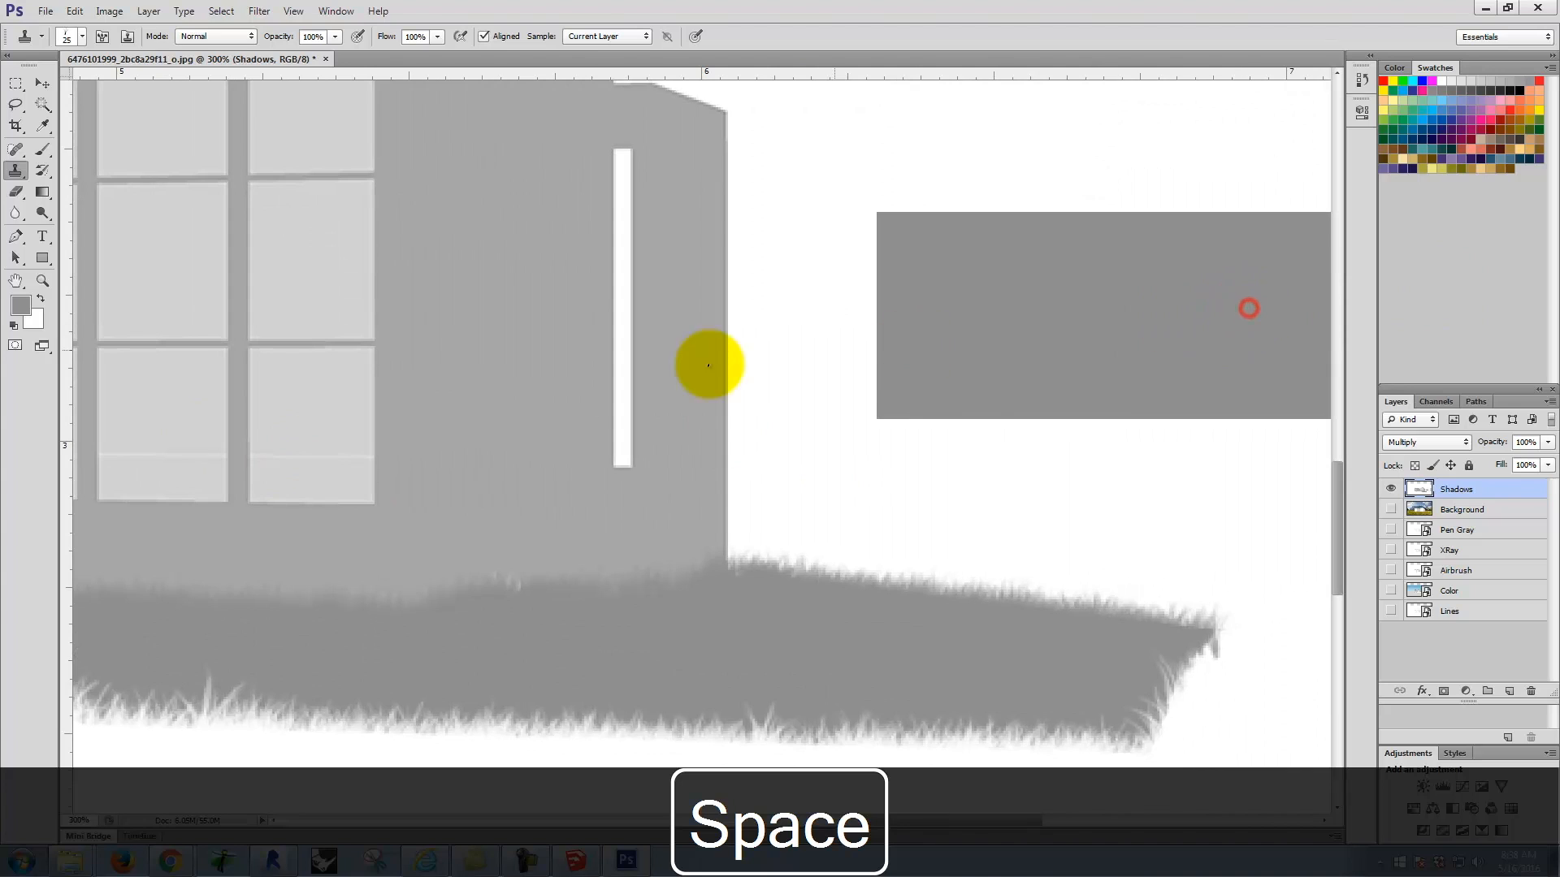
key(space)
drag(394, 358, 1208, 411)
drag(679, 404, 965, 370)
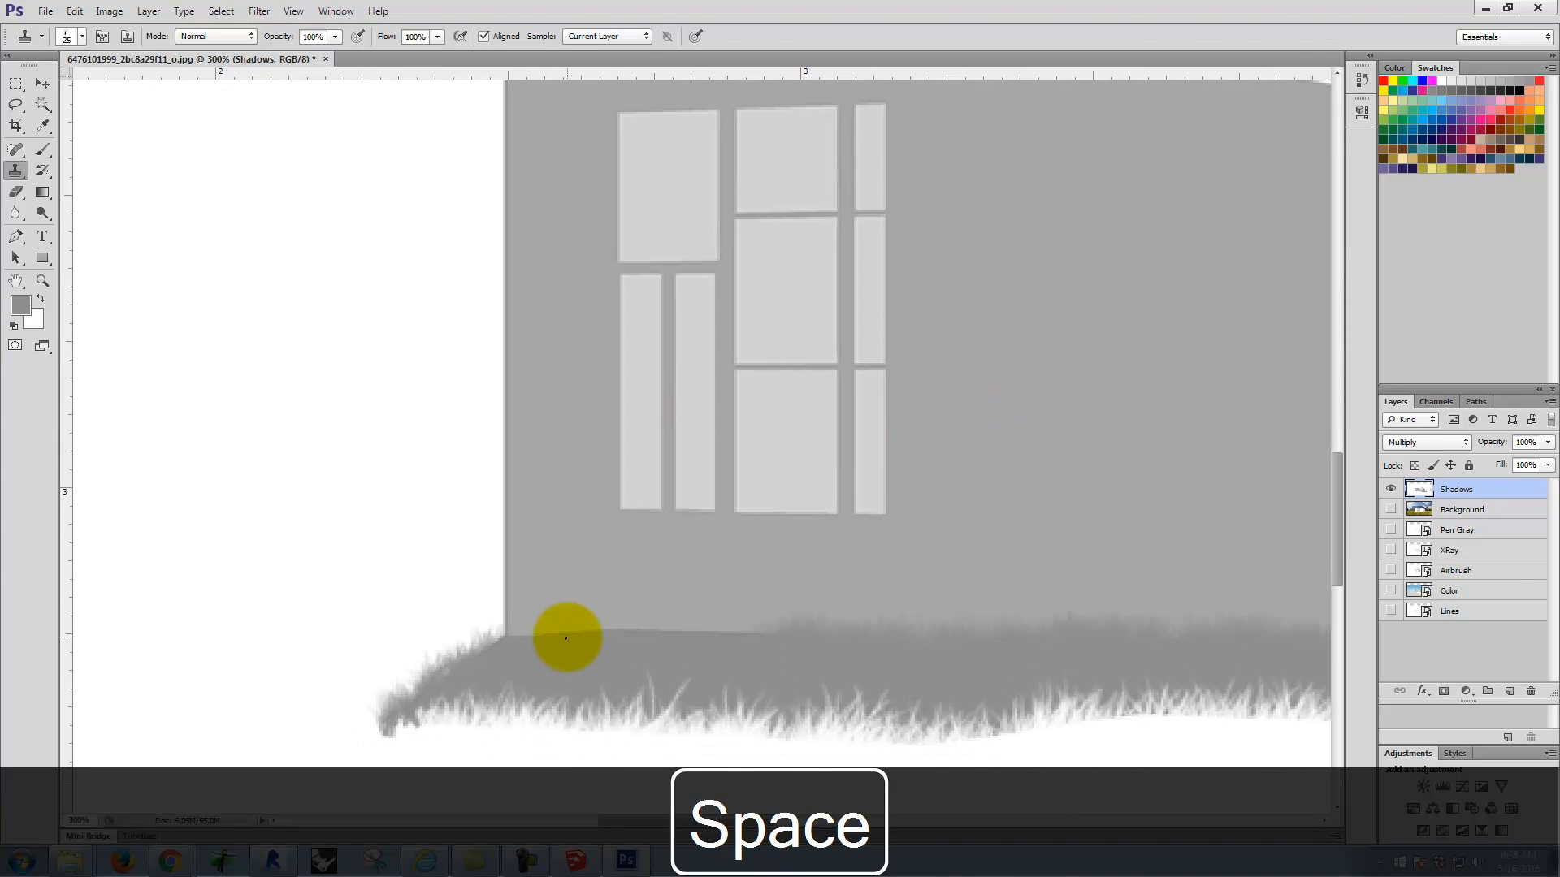
alt+click(527, 647)
mouse_move(526, 646)
mouse_down()
mouse_move(731, 630)
mouse_move(661, 631)
mouse_move(717, 634)
mouse_up()
Step: Sample the gray rectangle once more and finish the grass edge between the house's left corner and the narrow windows
key(space)
drag(1197, 525, 742, 515)
drag(1002, 507, 870, 495)
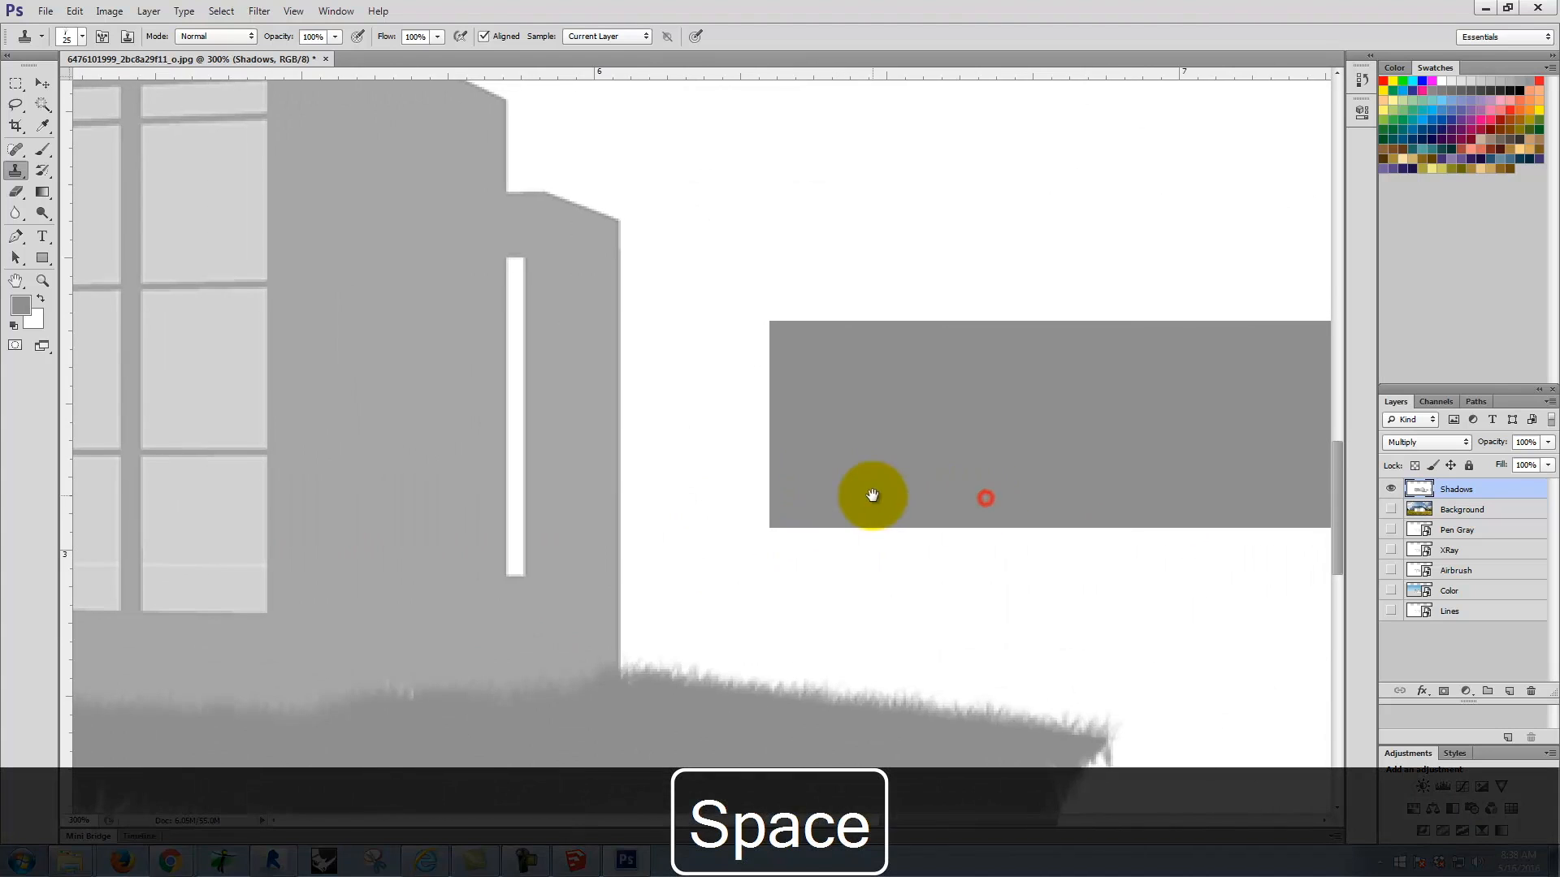
alt+click(1152, 413)
key(space)
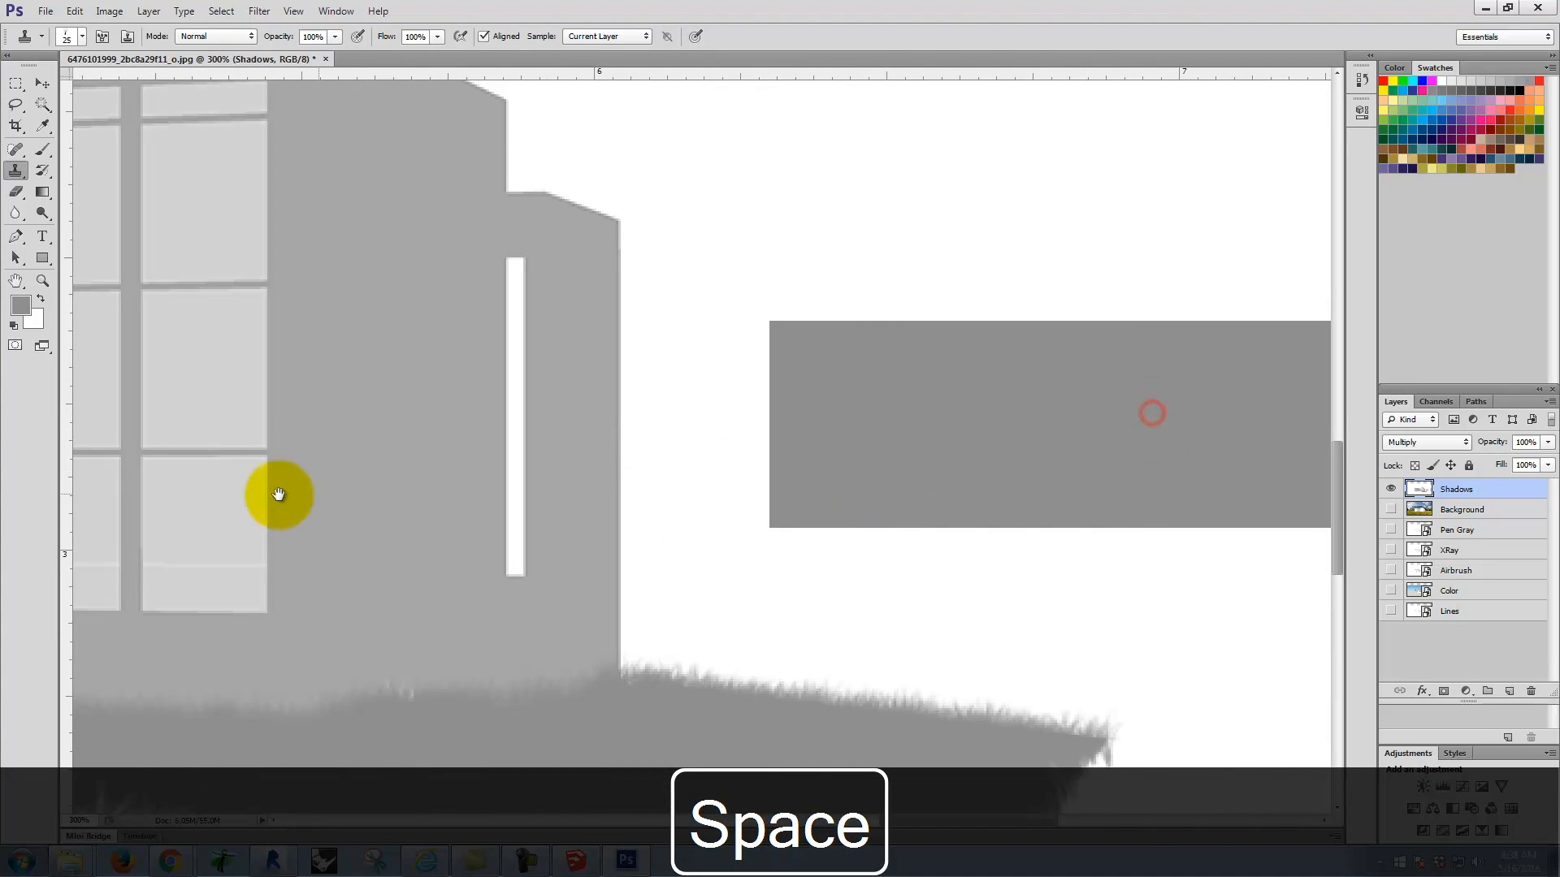
drag(279, 495, 975, 473)
drag(557, 494, 814, 498)
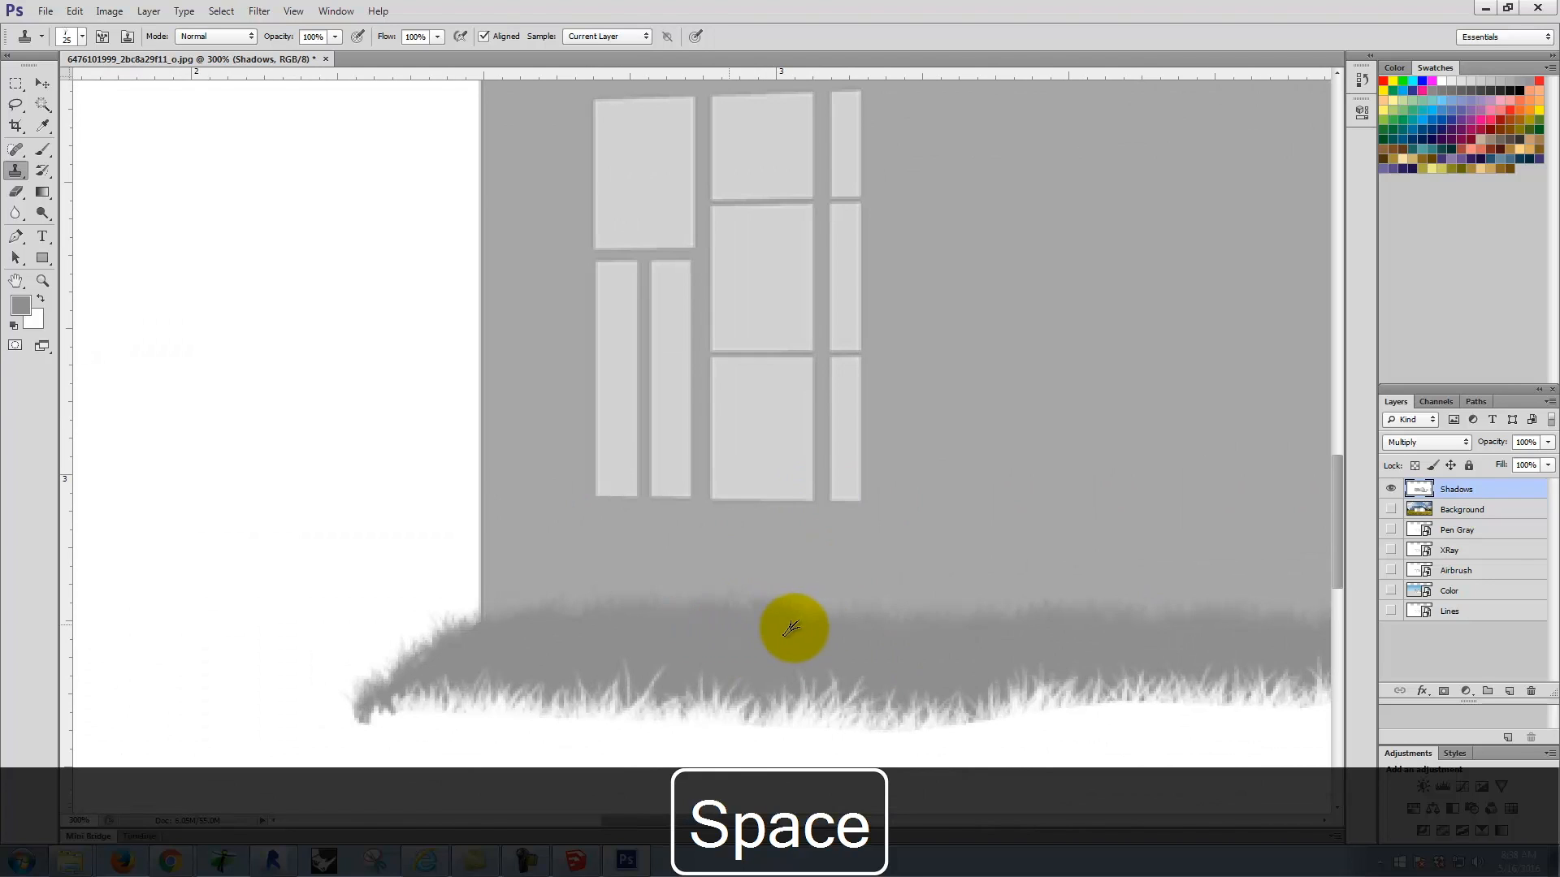
Step: Sample the white canvas and clone white grass strokes down the slanted right end of the ground shadow
drag(947, 494, 334, 320)
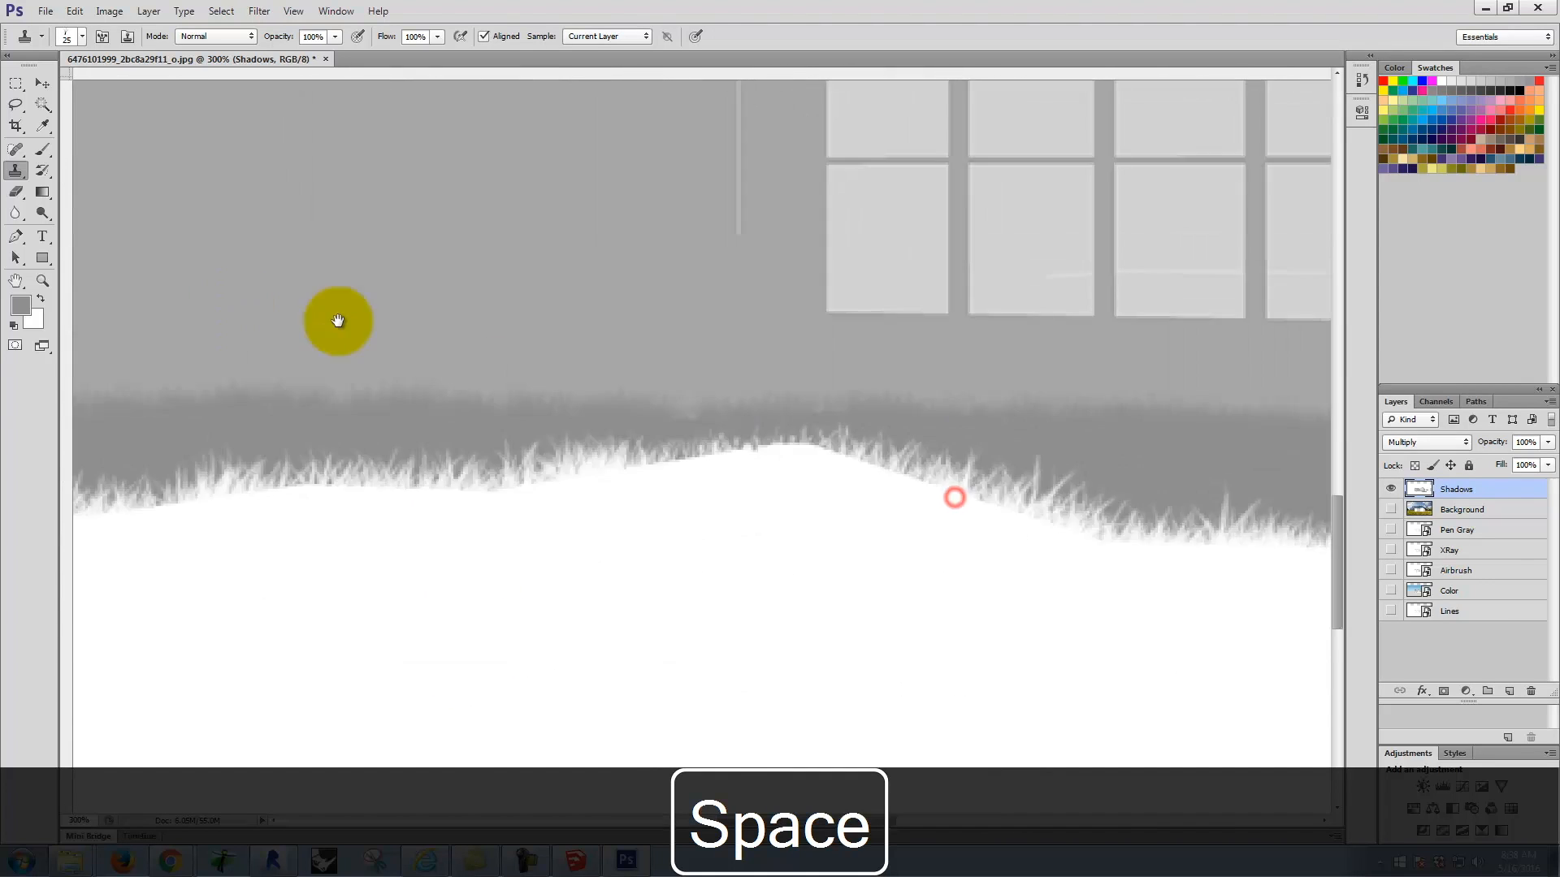
drag(740, 367, 324, 428)
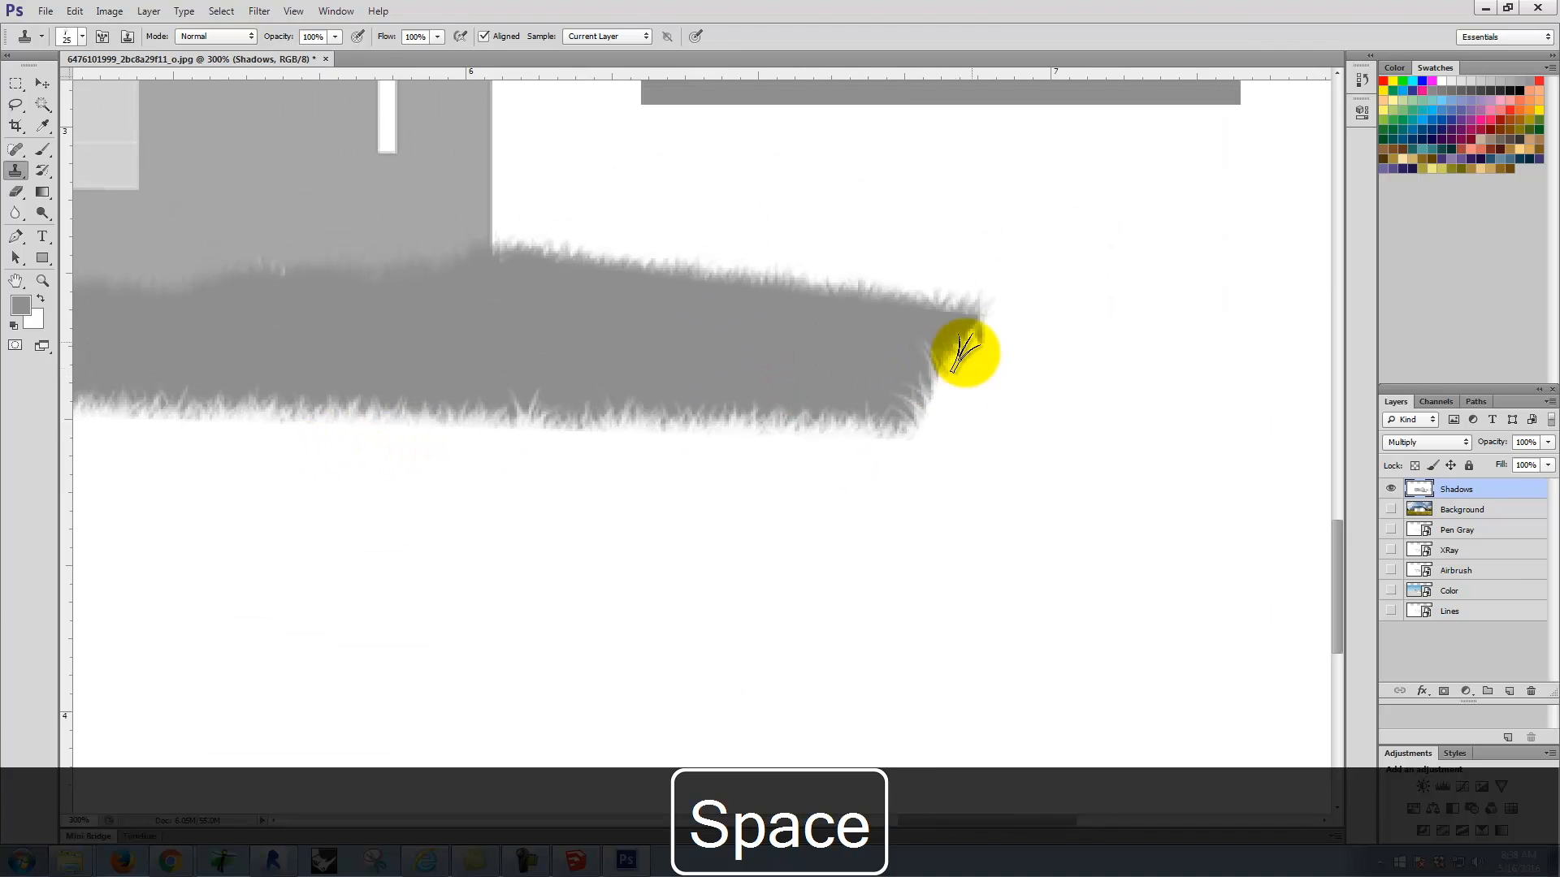
alt+click(1007, 540)
click(967, 366)
mouse_move(967, 365)
mouse_down()
mouse_move(990, 321)
mouse_move(944, 355)
mouse_move(922, 423)
mouse_move(929, 402)
mouse_move(902, 474)
mouse_up()
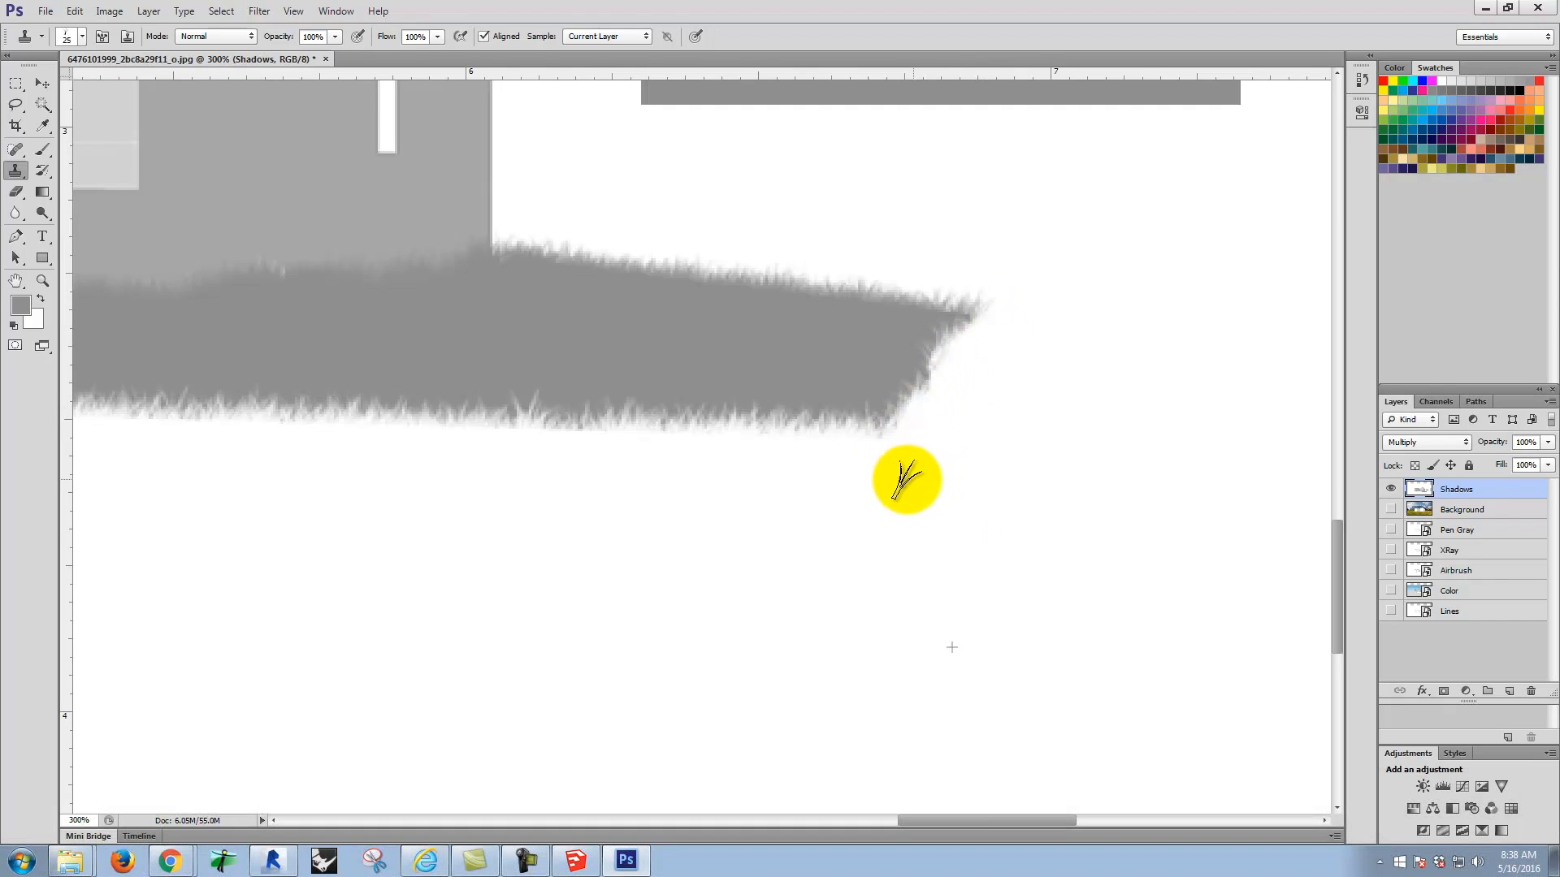
Step: Check the gray rectangle against the Background photo, hide the photo again, and marquee-select the area around the rectangle
key(space)
drag(1018, 478, 1026, 710)
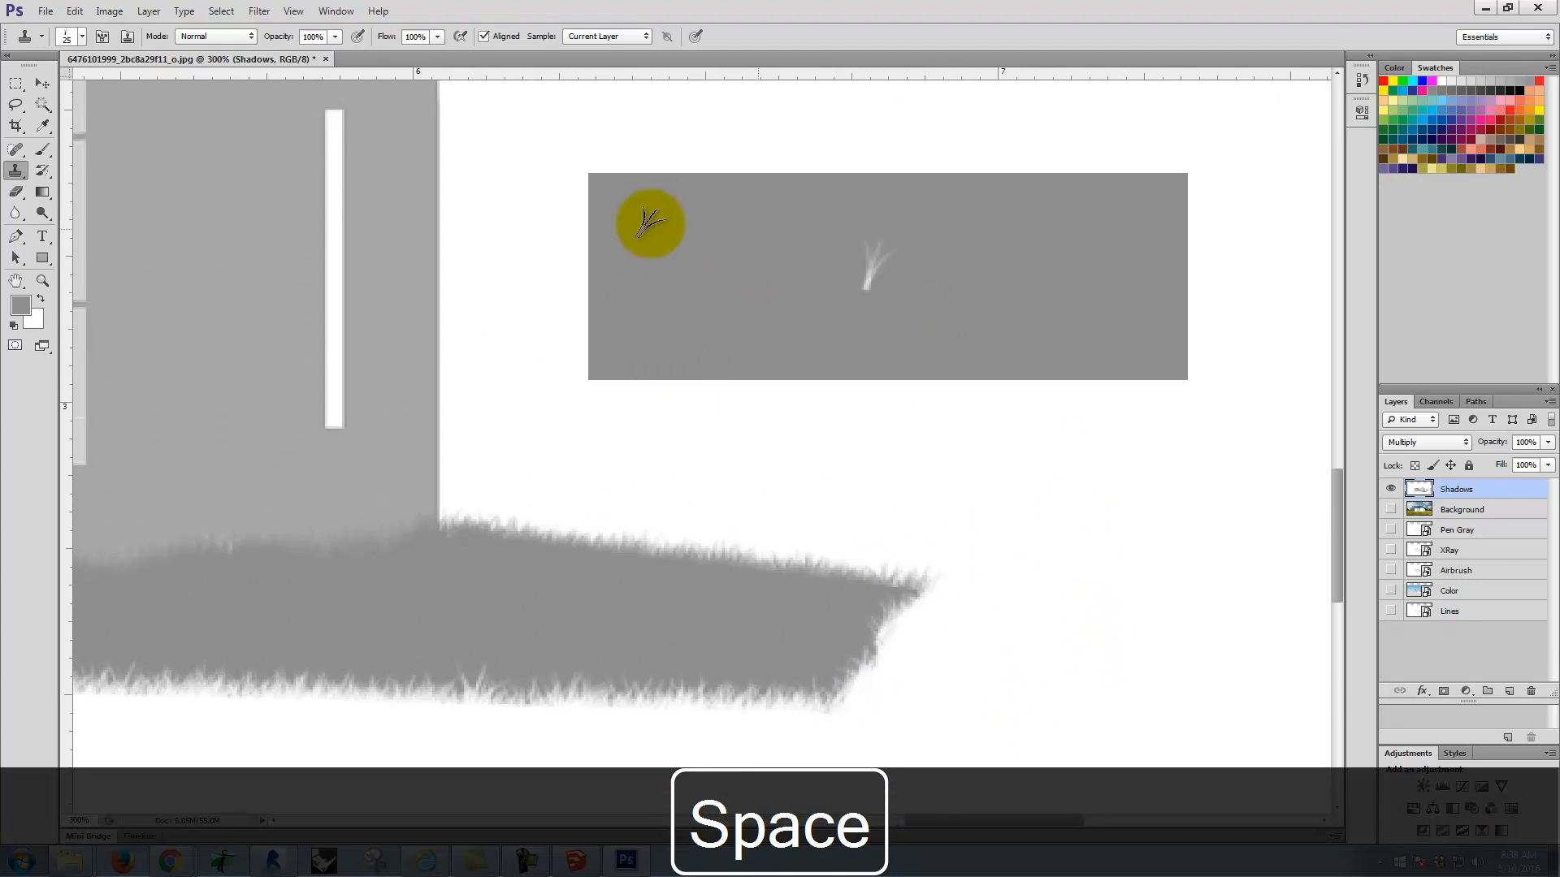
click(14, 83)
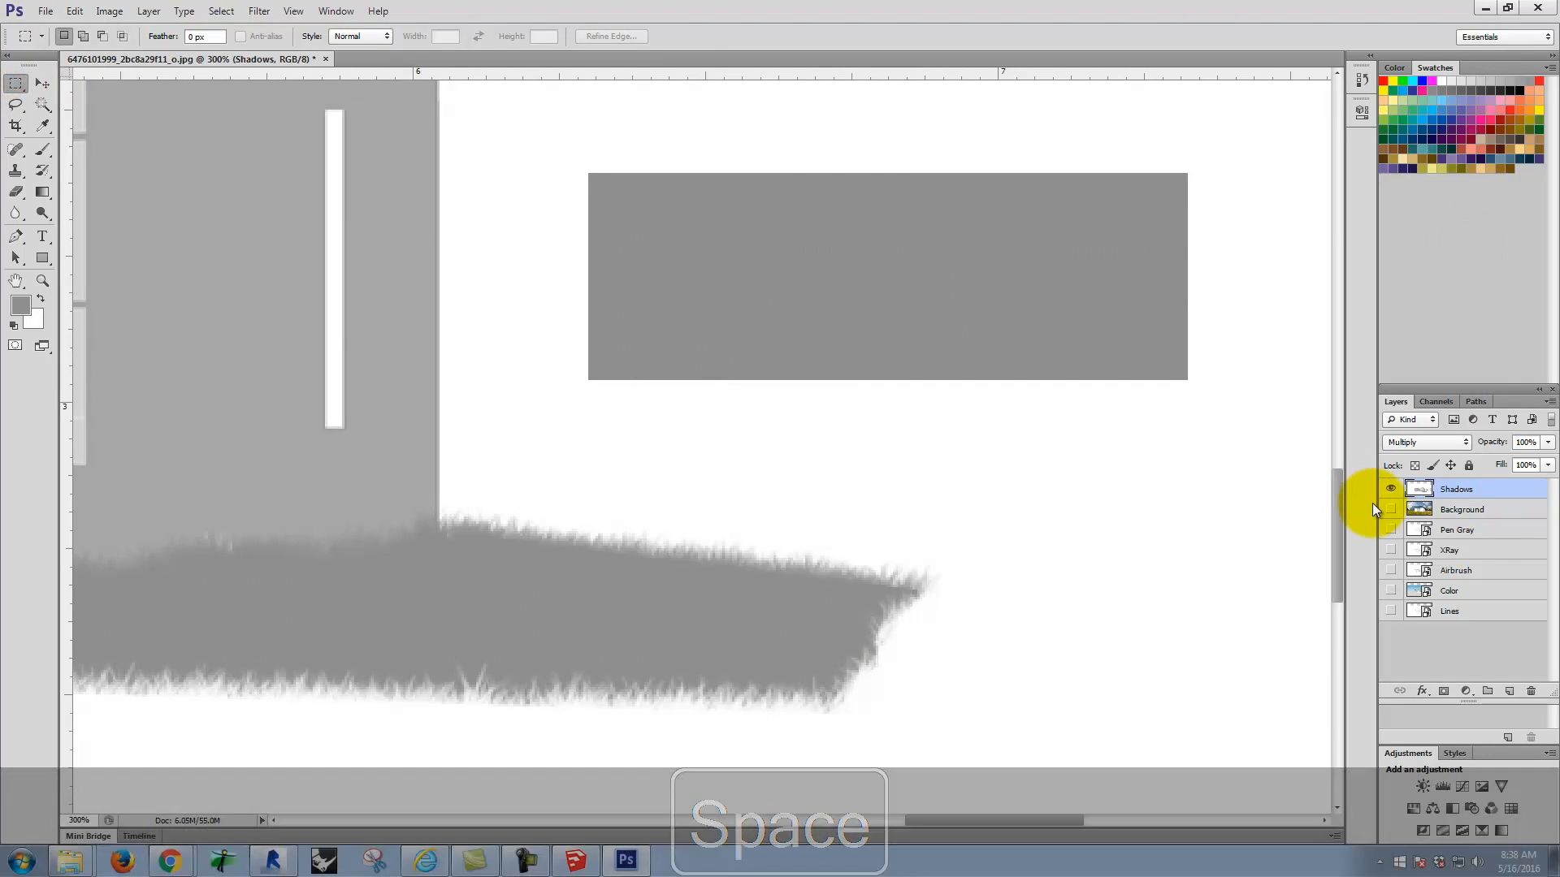
click(1391, 509)
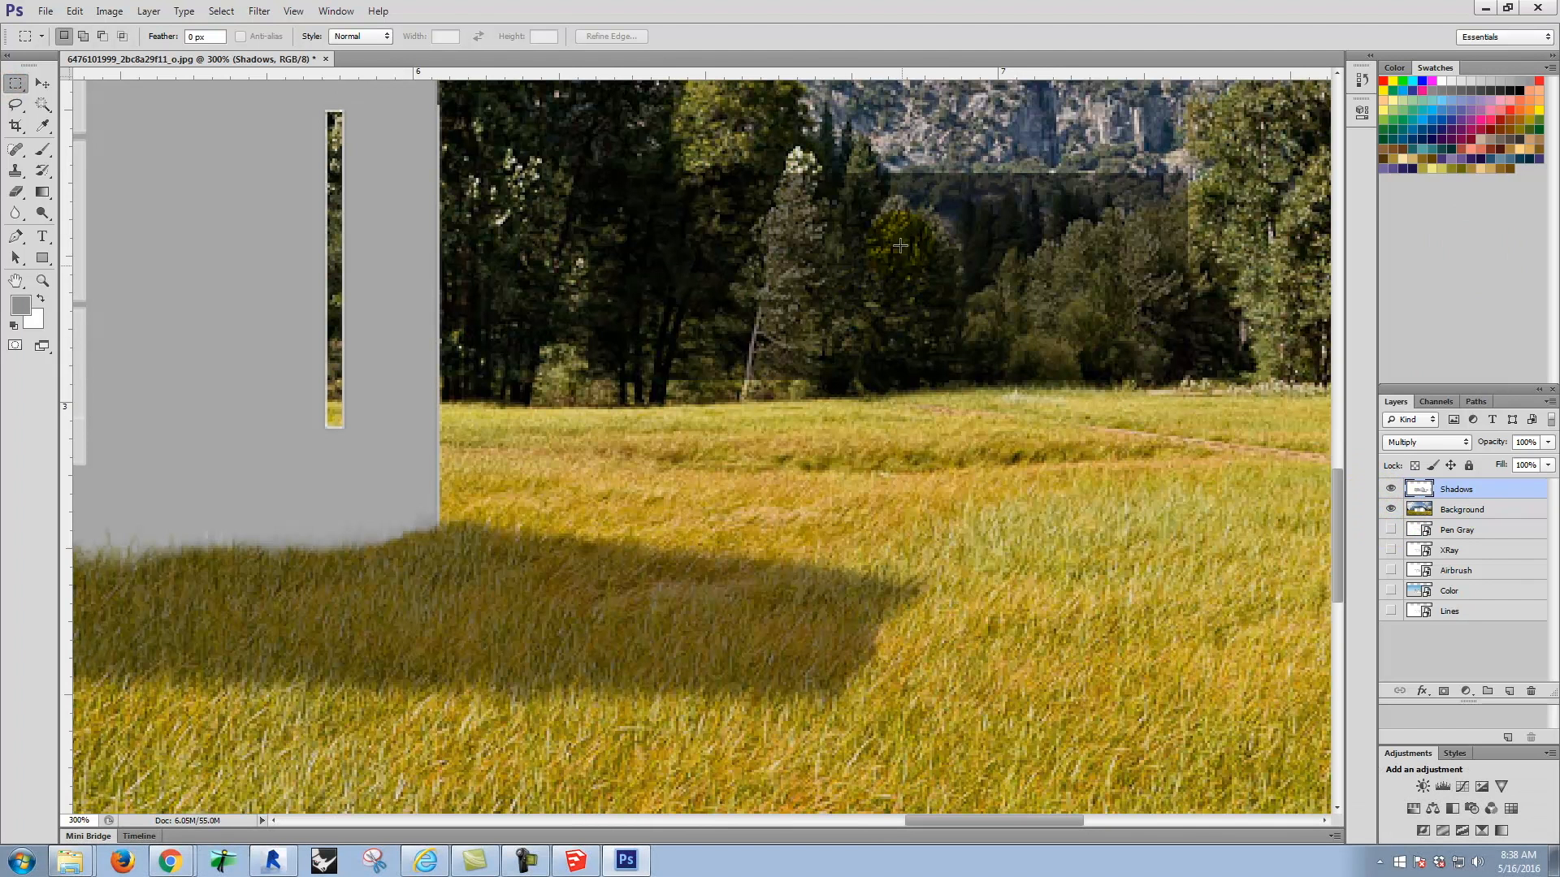
click(1390, 509)
drag(561, 138, 1217, 433)
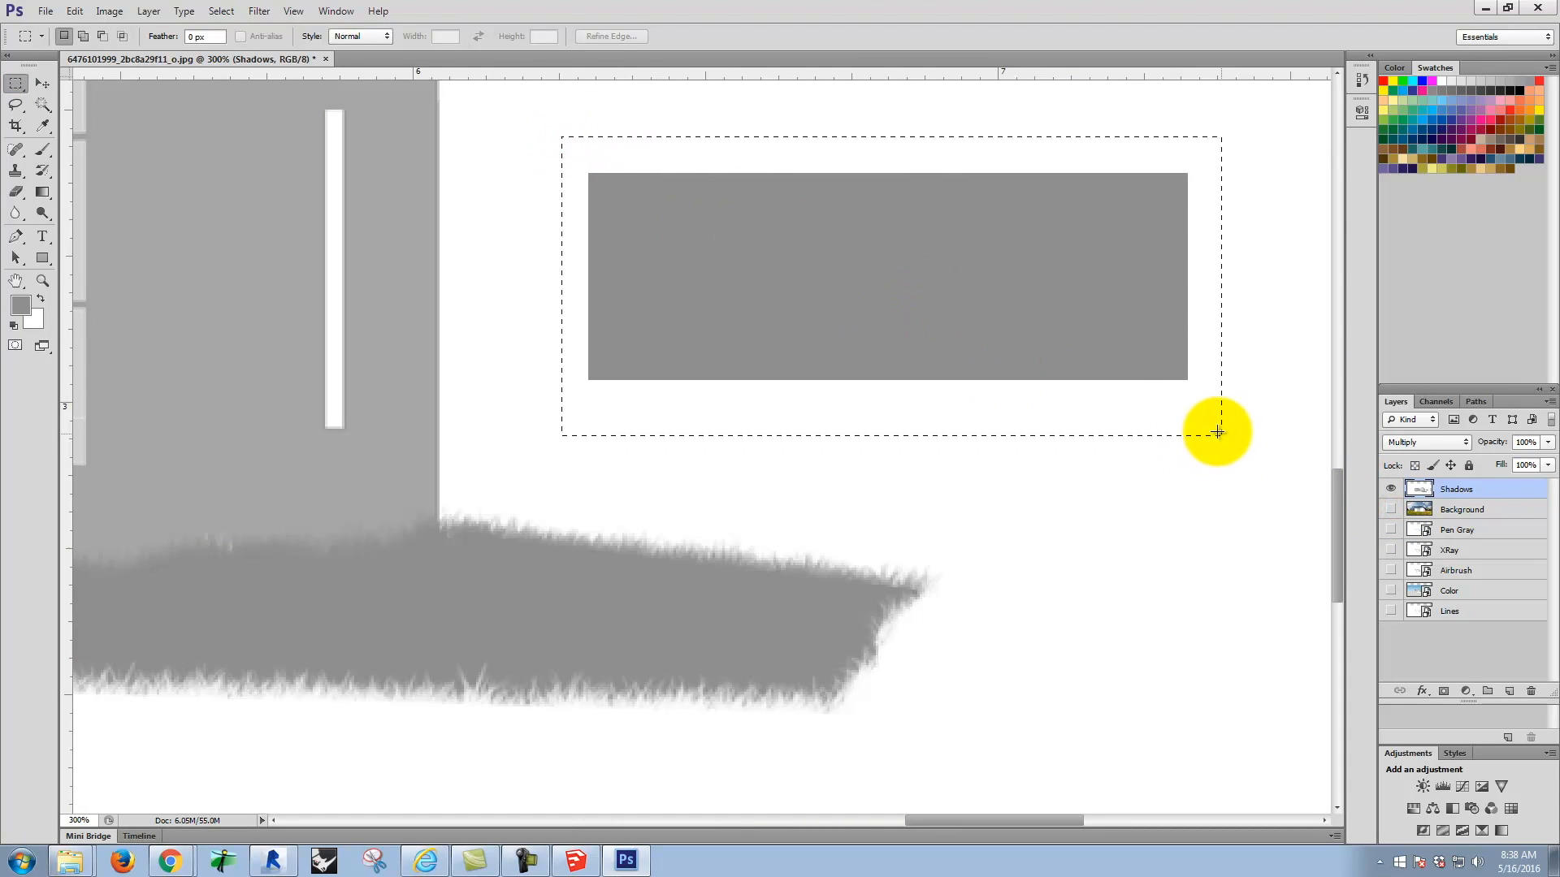
Step: Pick white from the canvas, brush over the gray rectangle until it is covered, and clear the selection
click(42, 126)
click(1122, 502)
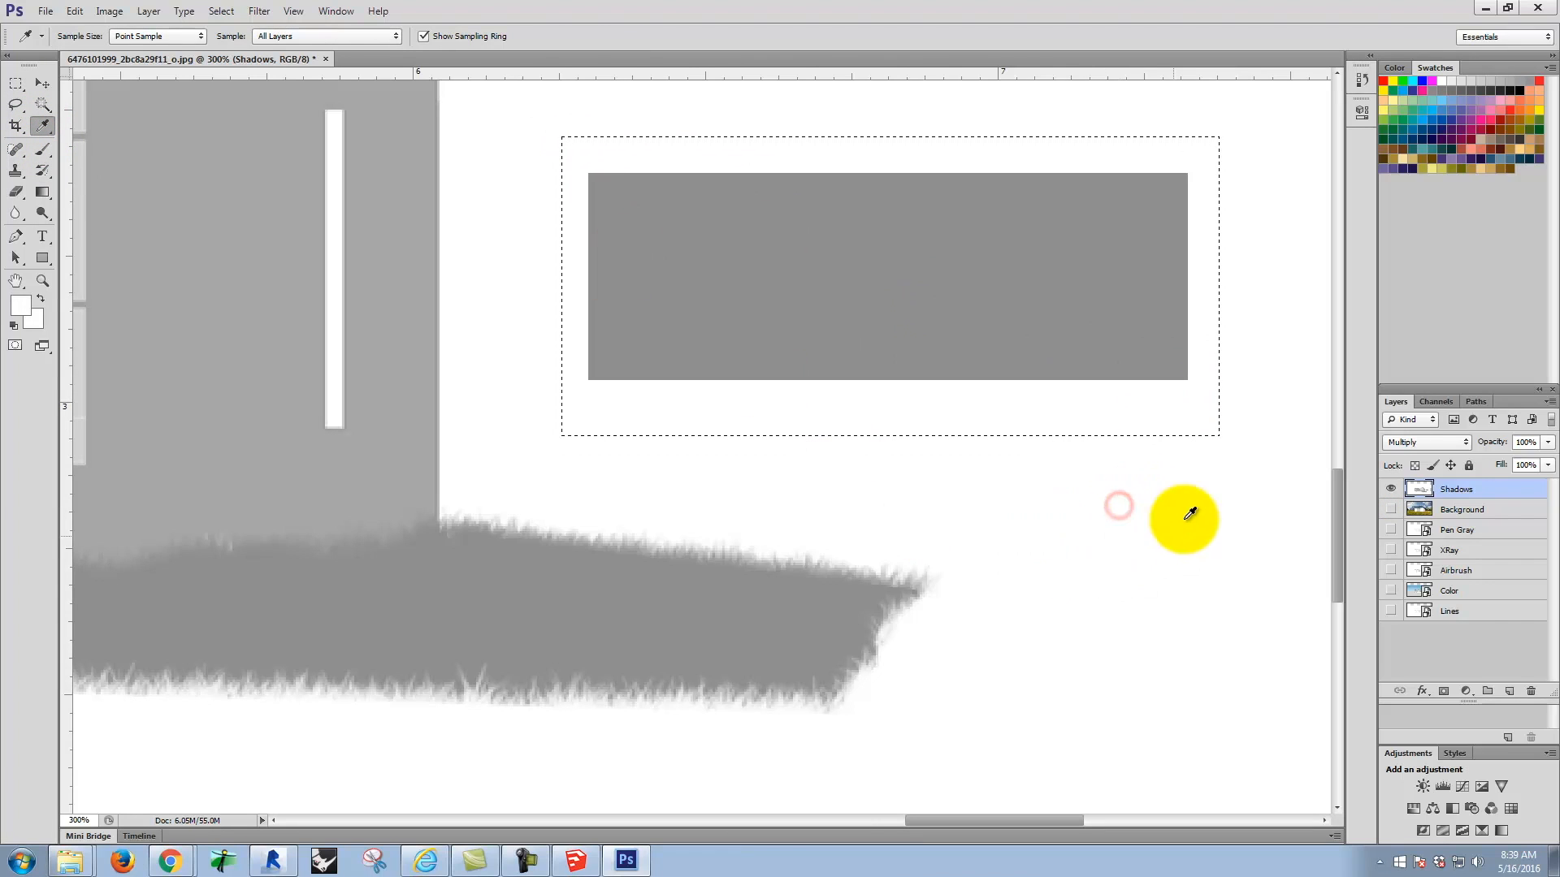
click(39, 154)
mouse_move(867, 258)
mouse_down()
mouse_move(888, 272)
mouse_move(627, 254)
mouse_up()
click(17, 83)
click(999, 522)
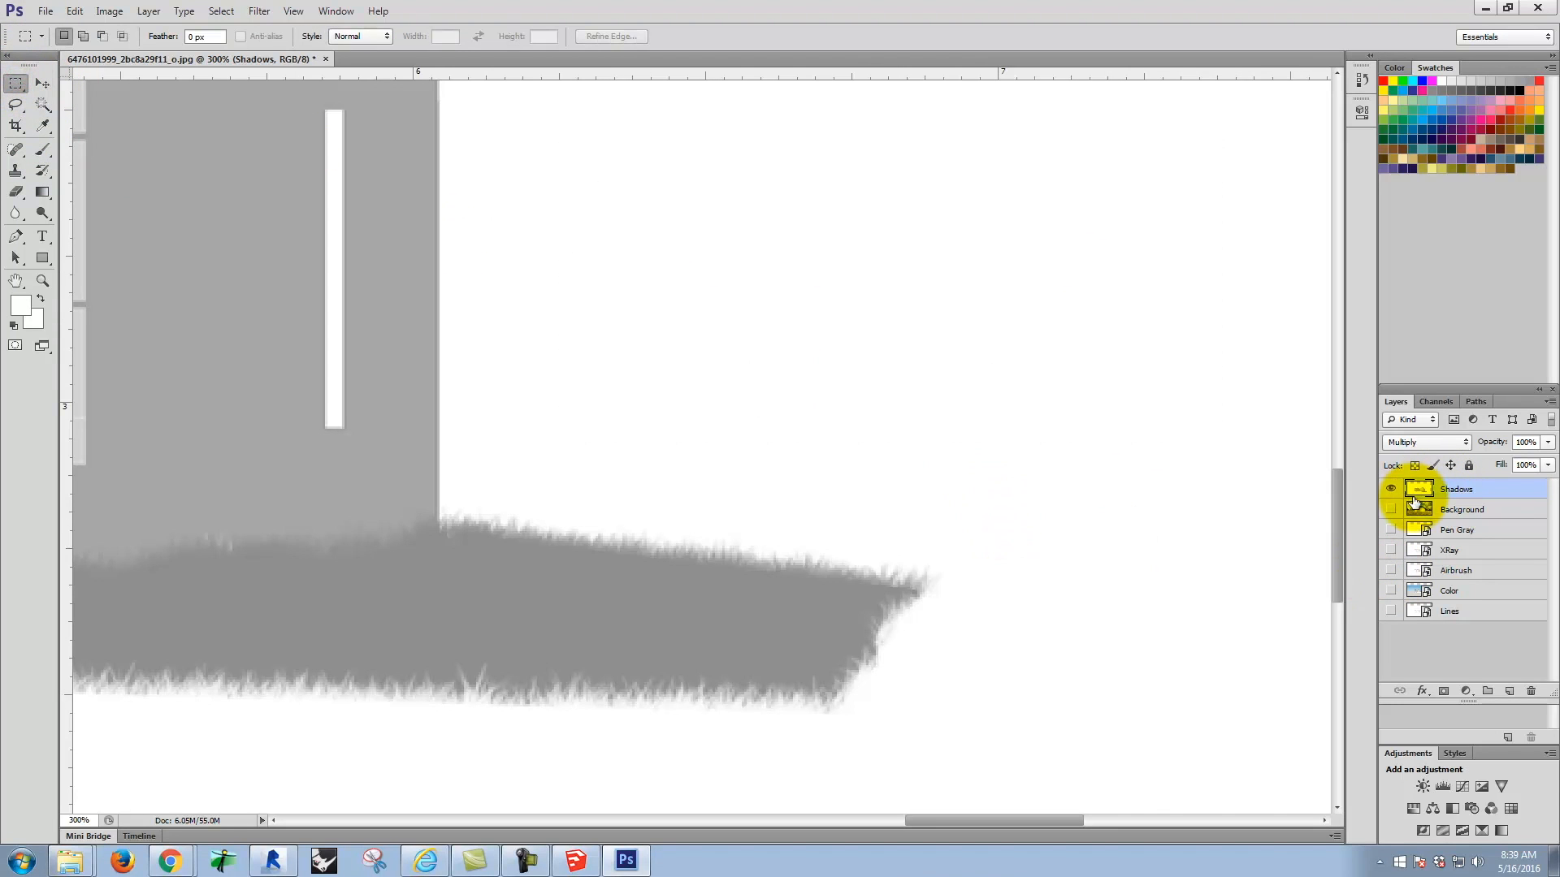
Step: Show the Background layer and inspect the grass edges of the house base and shadow against the photo
click(1391, 509)
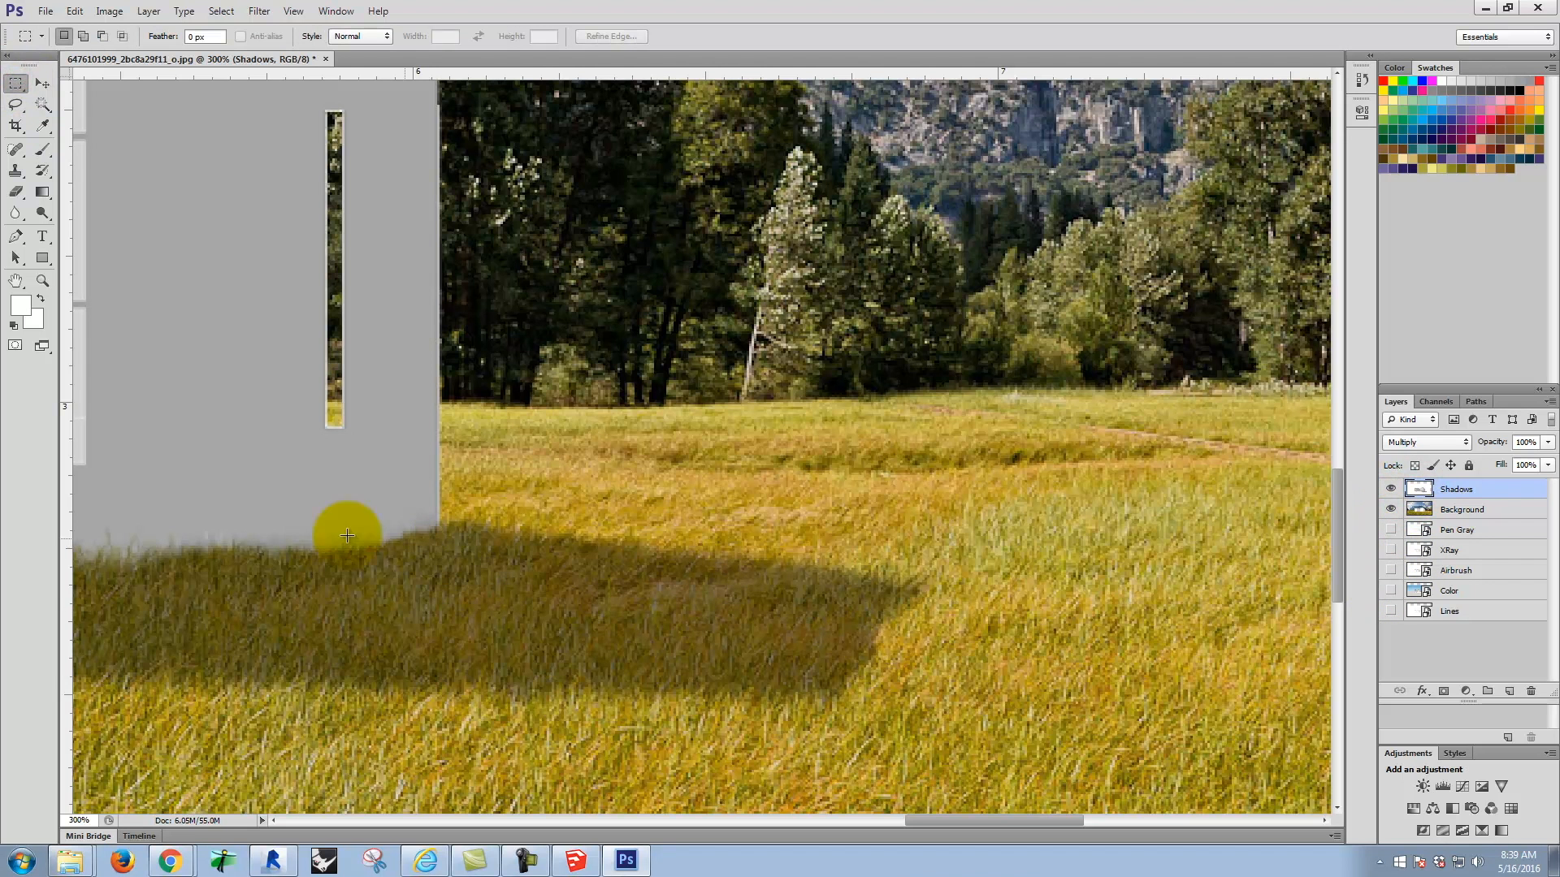
key(space)
drag(414, 517, 1016, 400)
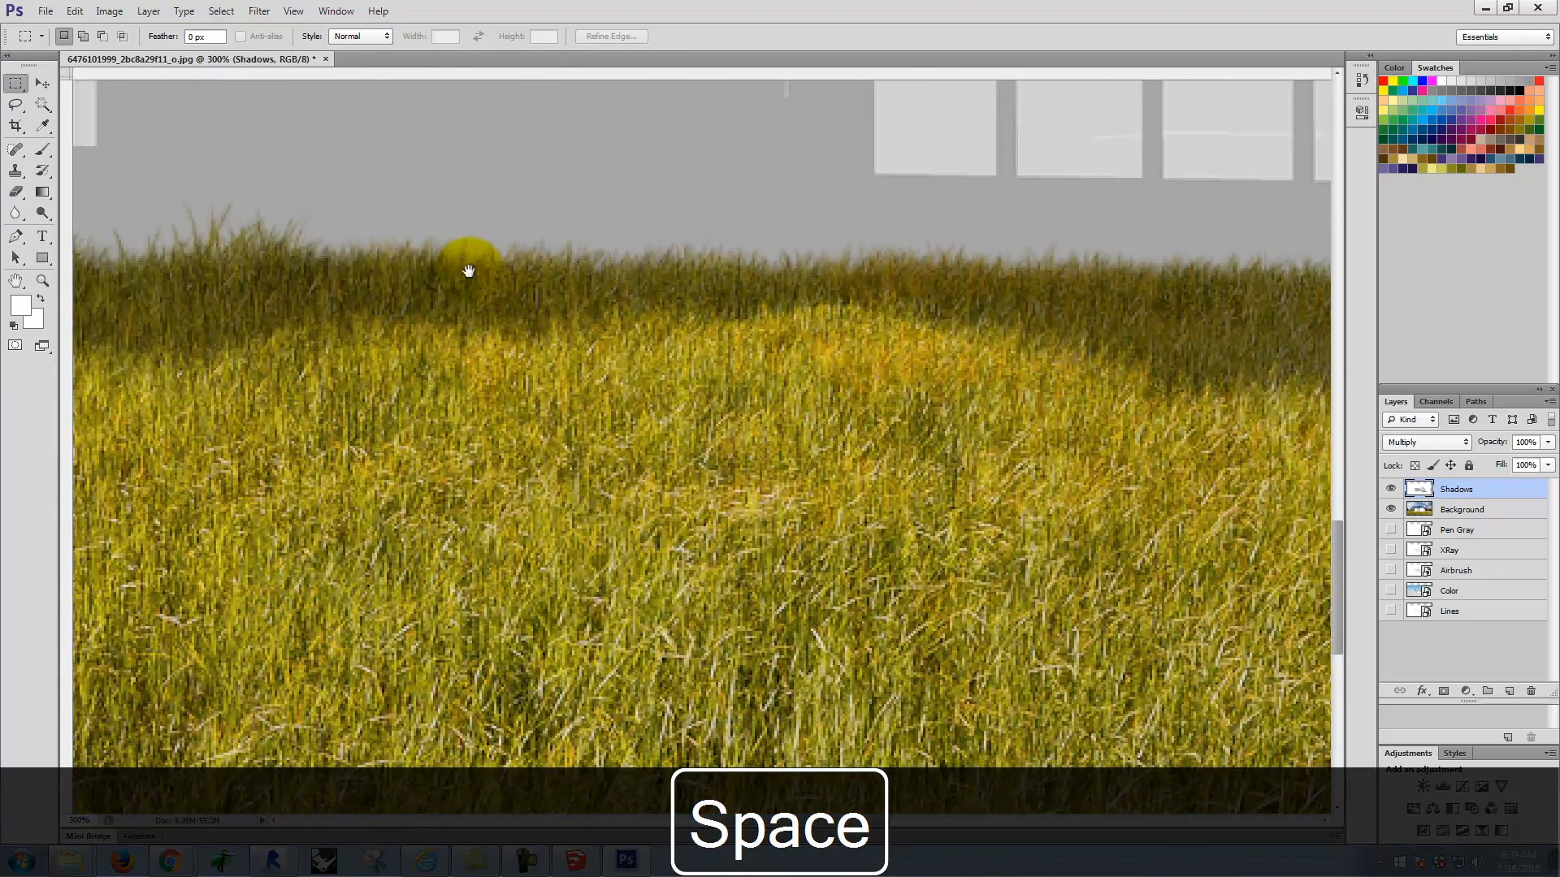
Step: Hide the Background photo and clone white grass strokes along the lower edge of the ground shadow between the two wings
drag(470, 272, 925, 354)
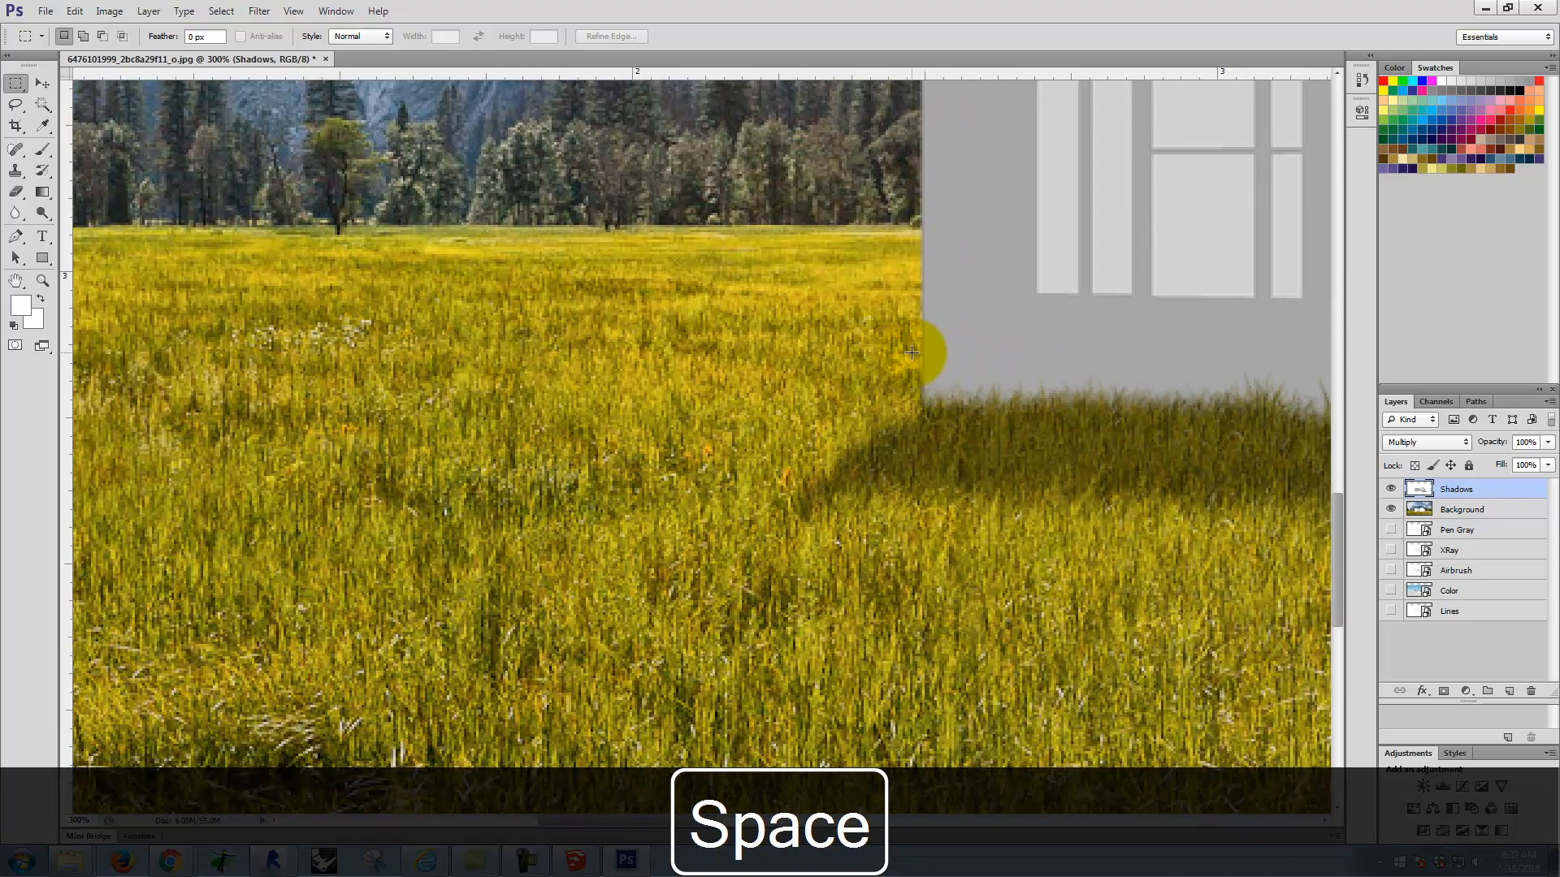
drag(1212, 324, 766, 463)
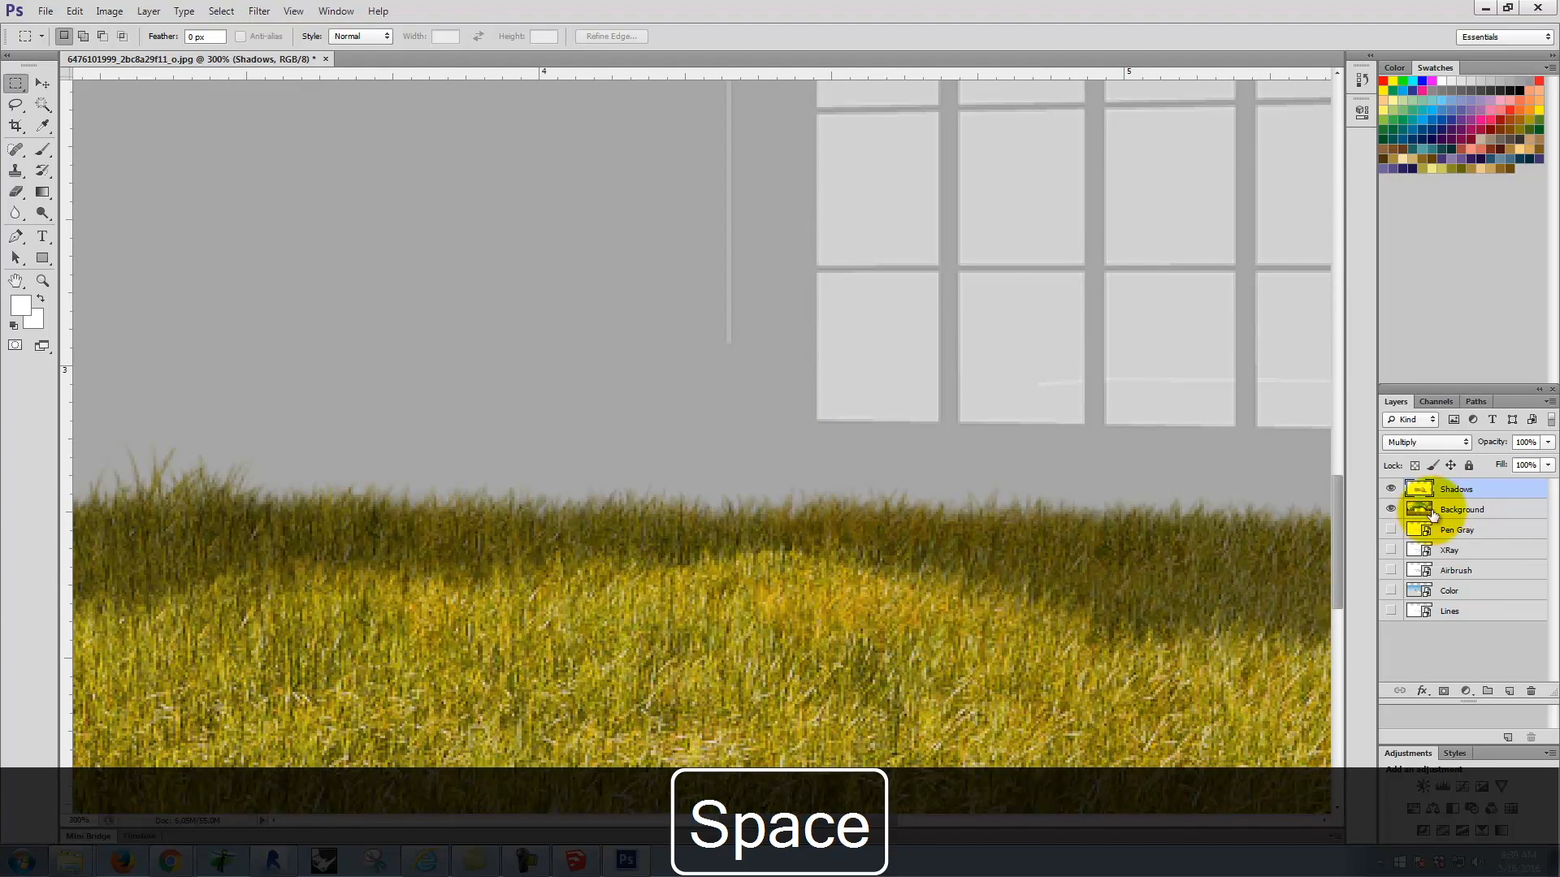
click(1392, 511)
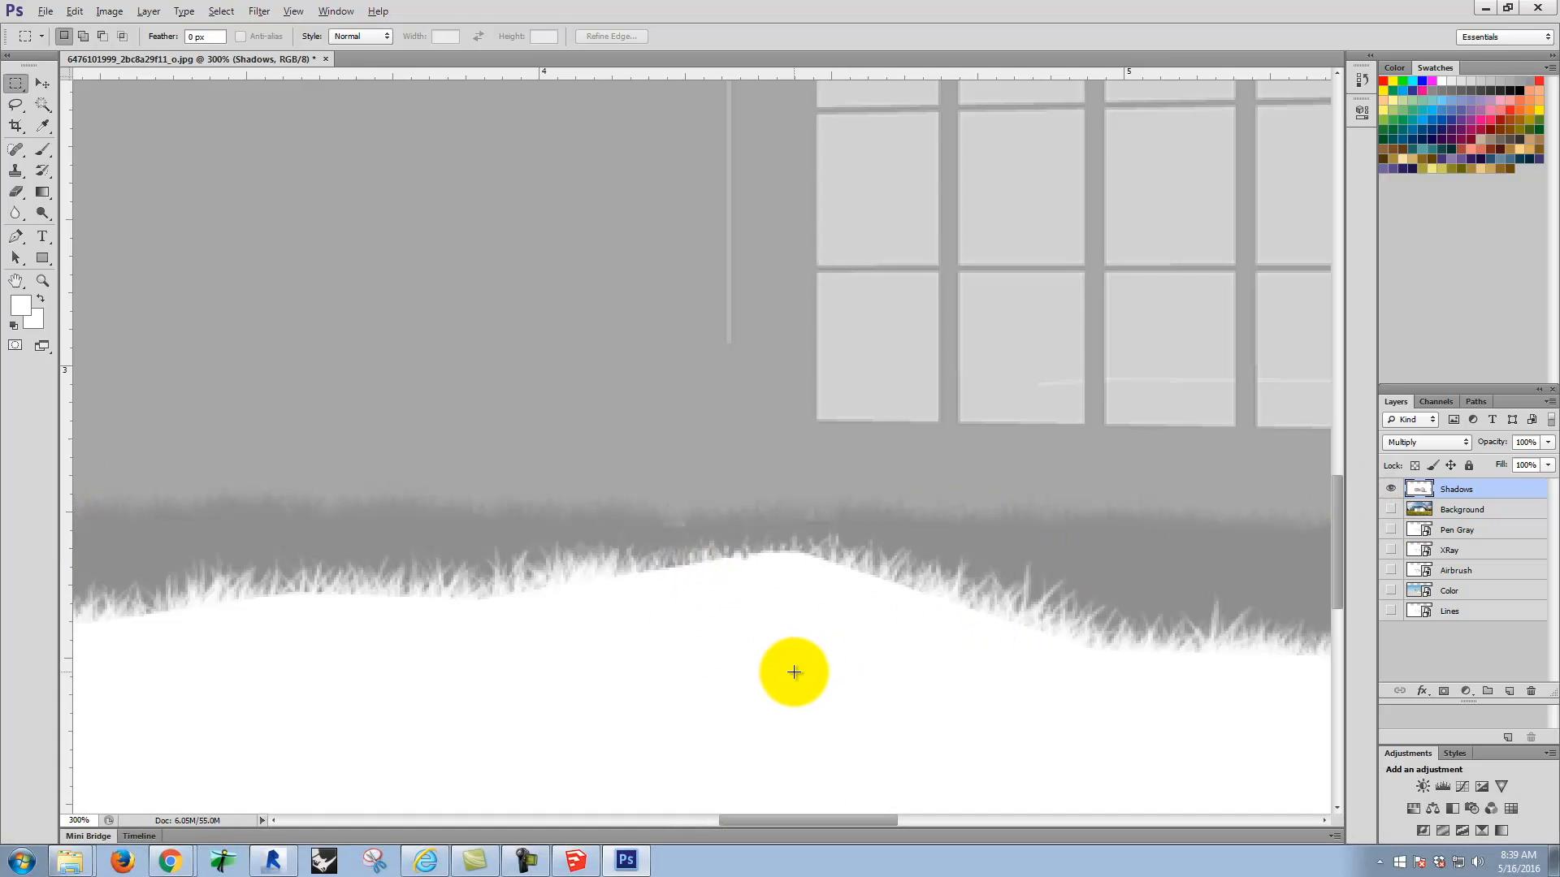
click(15, 171)
alt+click(745, 660)
mouse_move(691, 571)
mouse_down()
mouse_move(788, 564)
mouse_move(773, 554)
mouse_move(1001, 625)
mouse_up()
alt+click(506, 611)
mouse_move(476, 602)
mouse_down()
mouse_move(291, 587)
mouse_move(296, 605)
mouse_move(247, 622)
mouse_move(166, 620)
mouse_up()
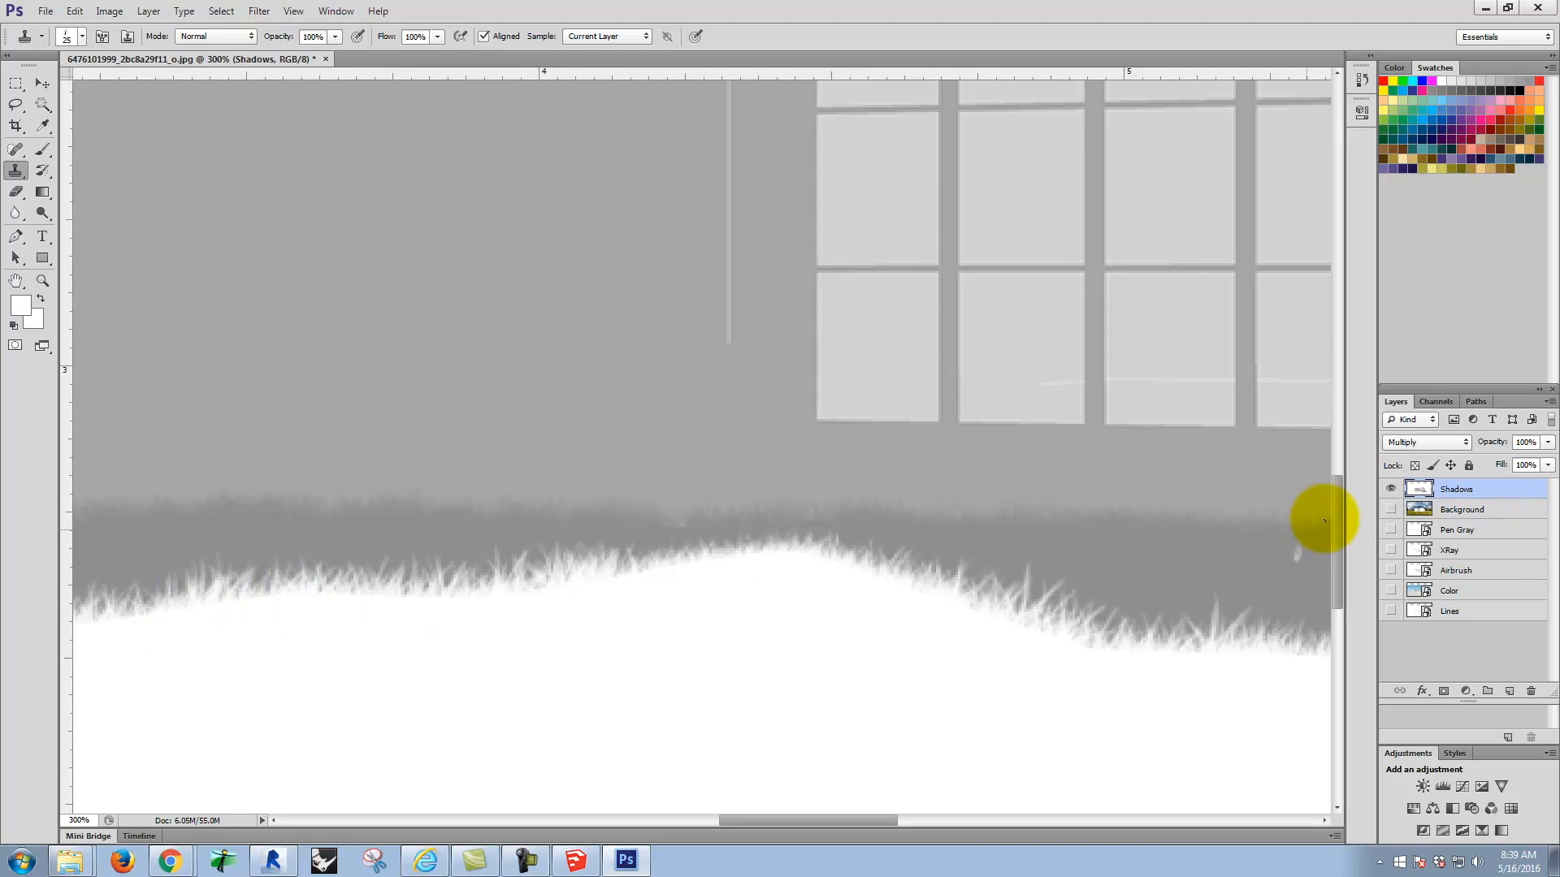
Step: Show the Background and all house view layers over the whole image, and finish with only the Lines layer visible
click(1390, 508)
key(ctrl+0)
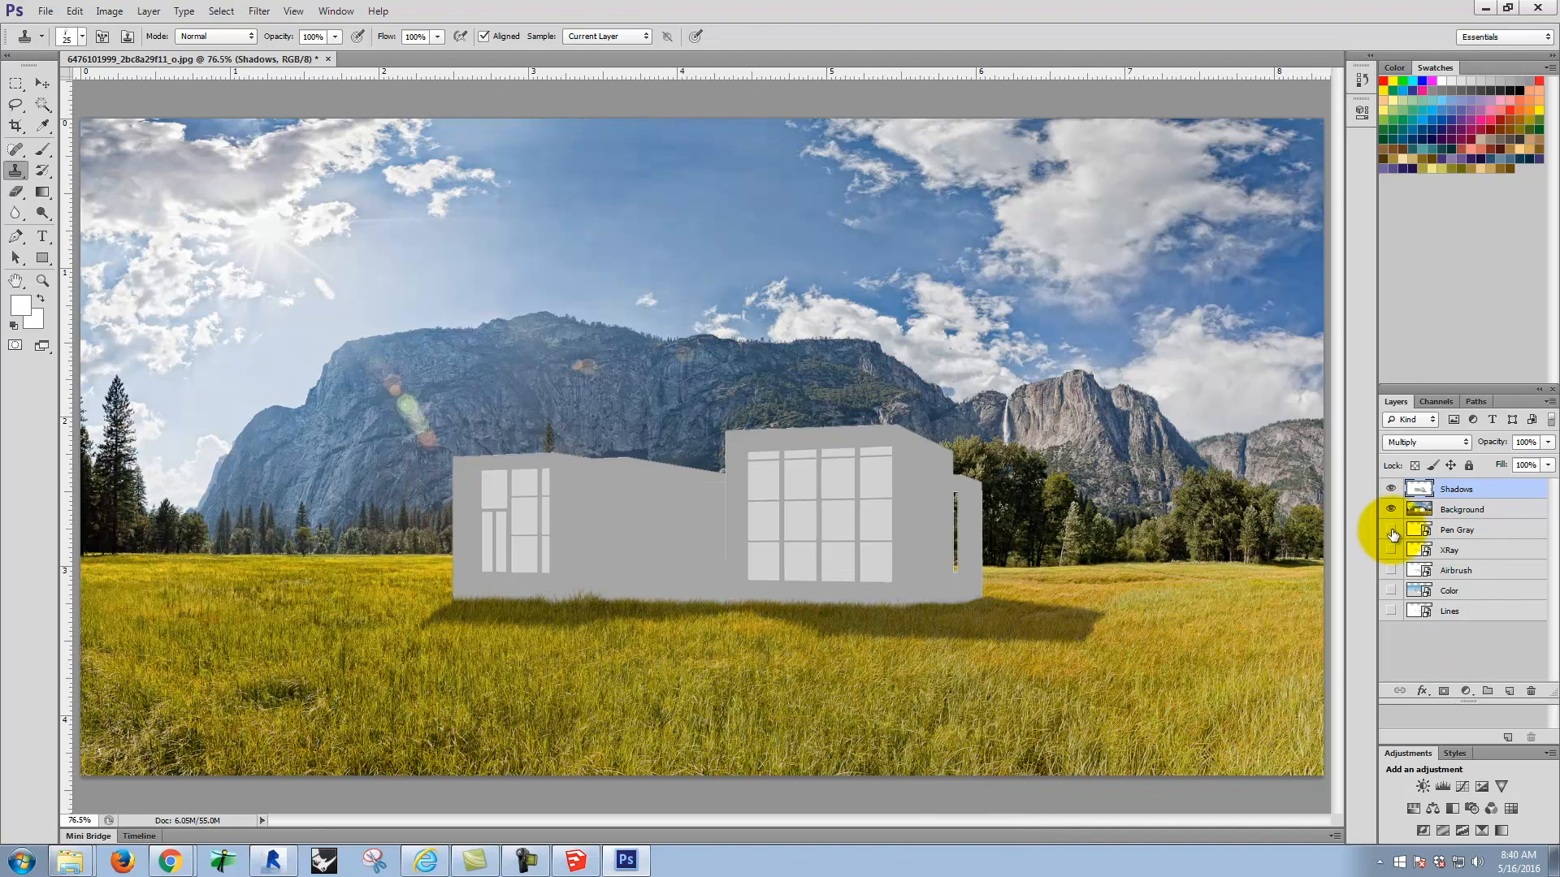
drag(1393, 547, 1387, 622)
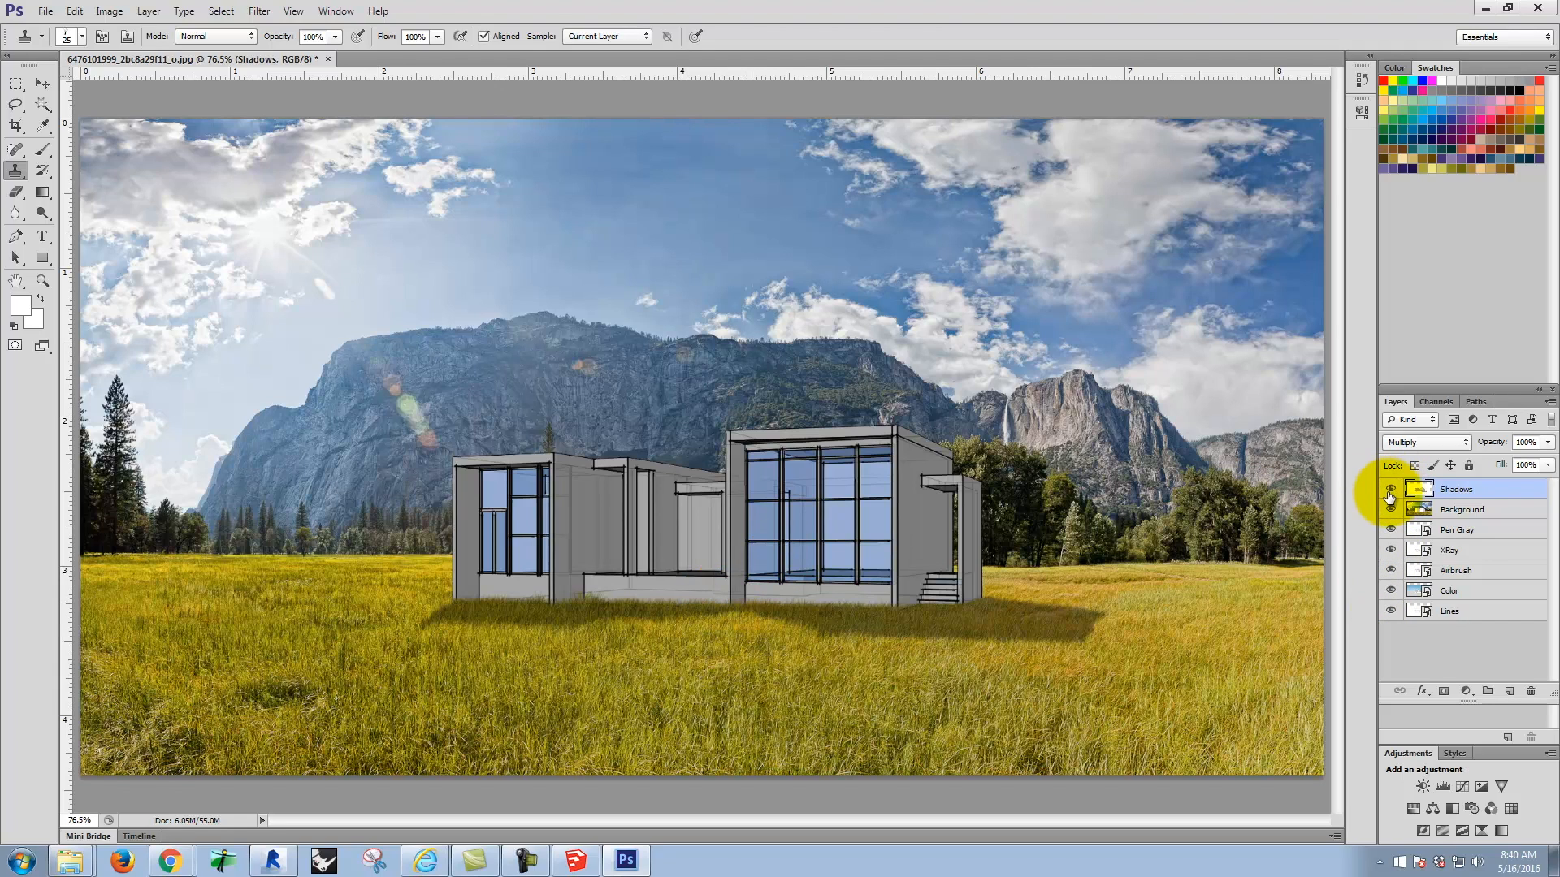
mouse_move(1392, 493)
mouse_down()
mouse_move(1393, 591)
mouse_move(1388, 508)
mouse_up()
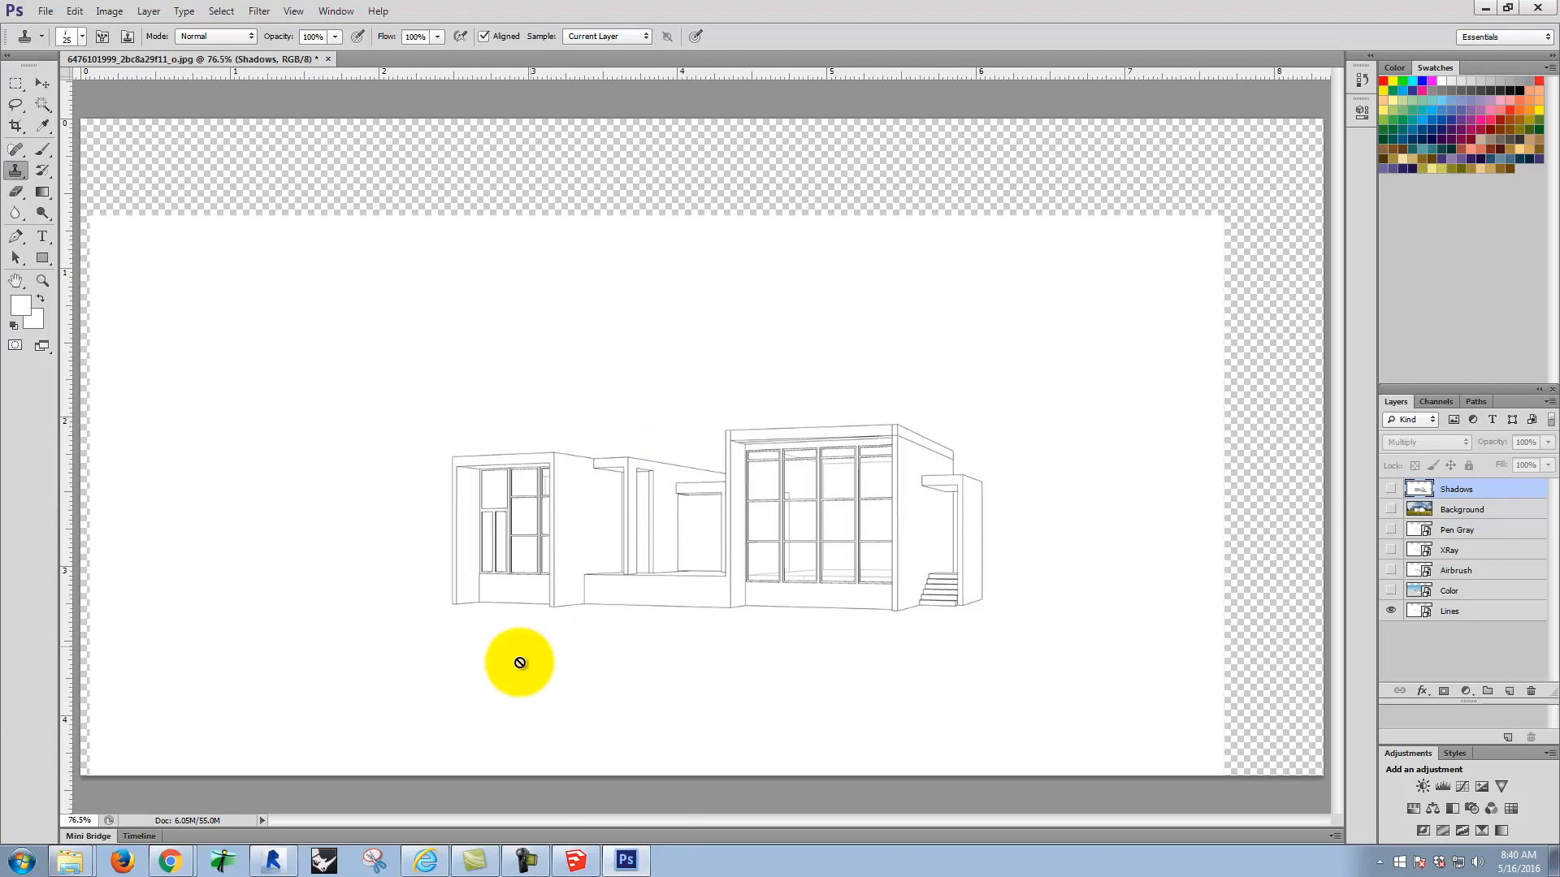
Step: Switch to Chrome and open search.creativecommons.org in a new tab
click(630, 864)
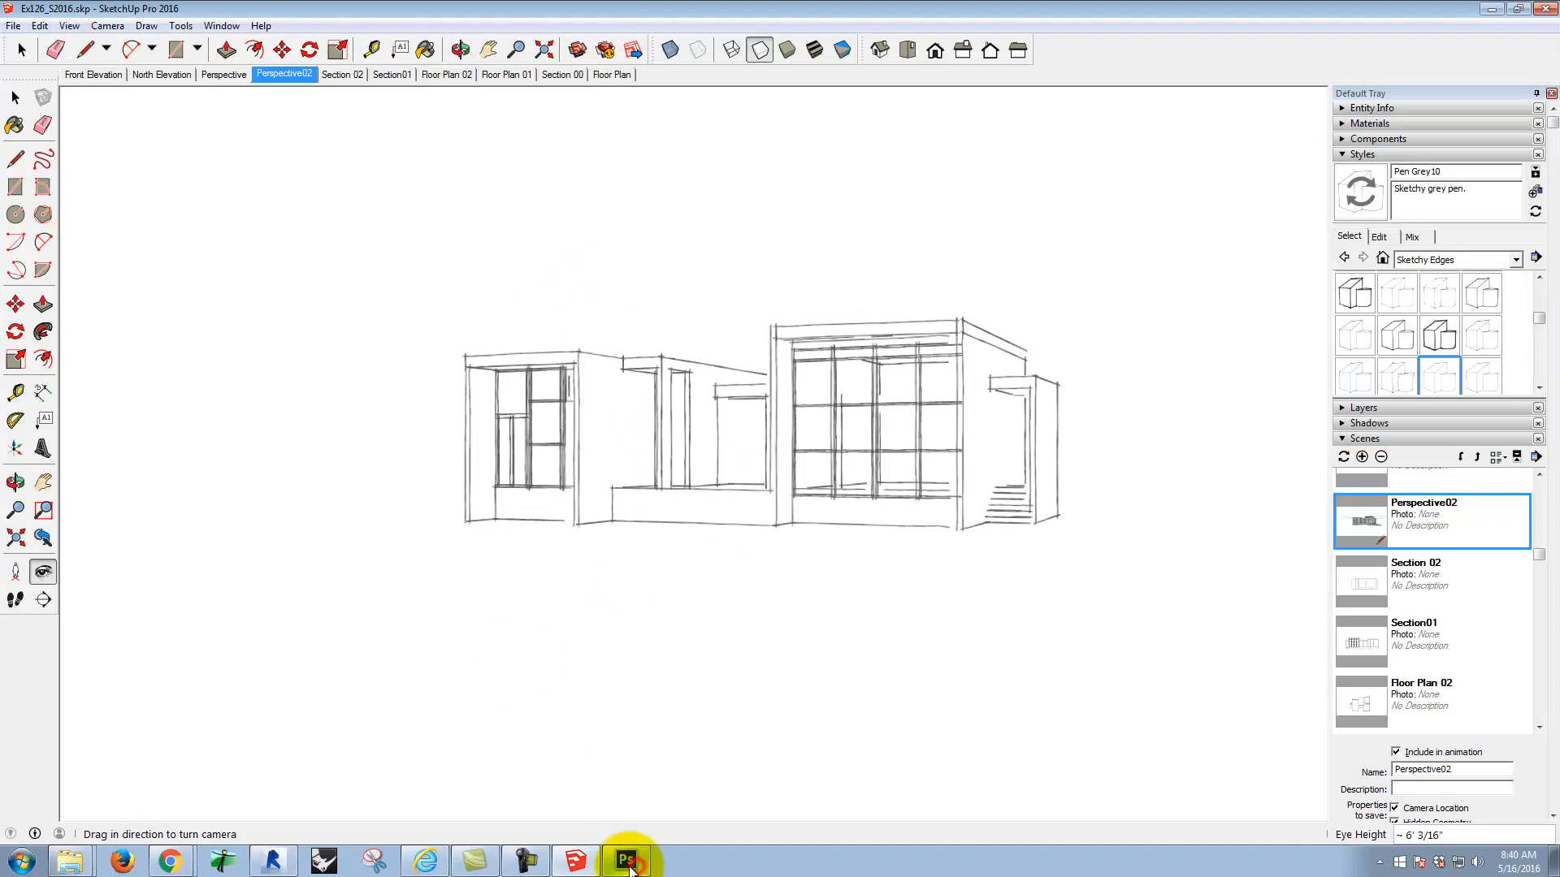
click(169, 860)
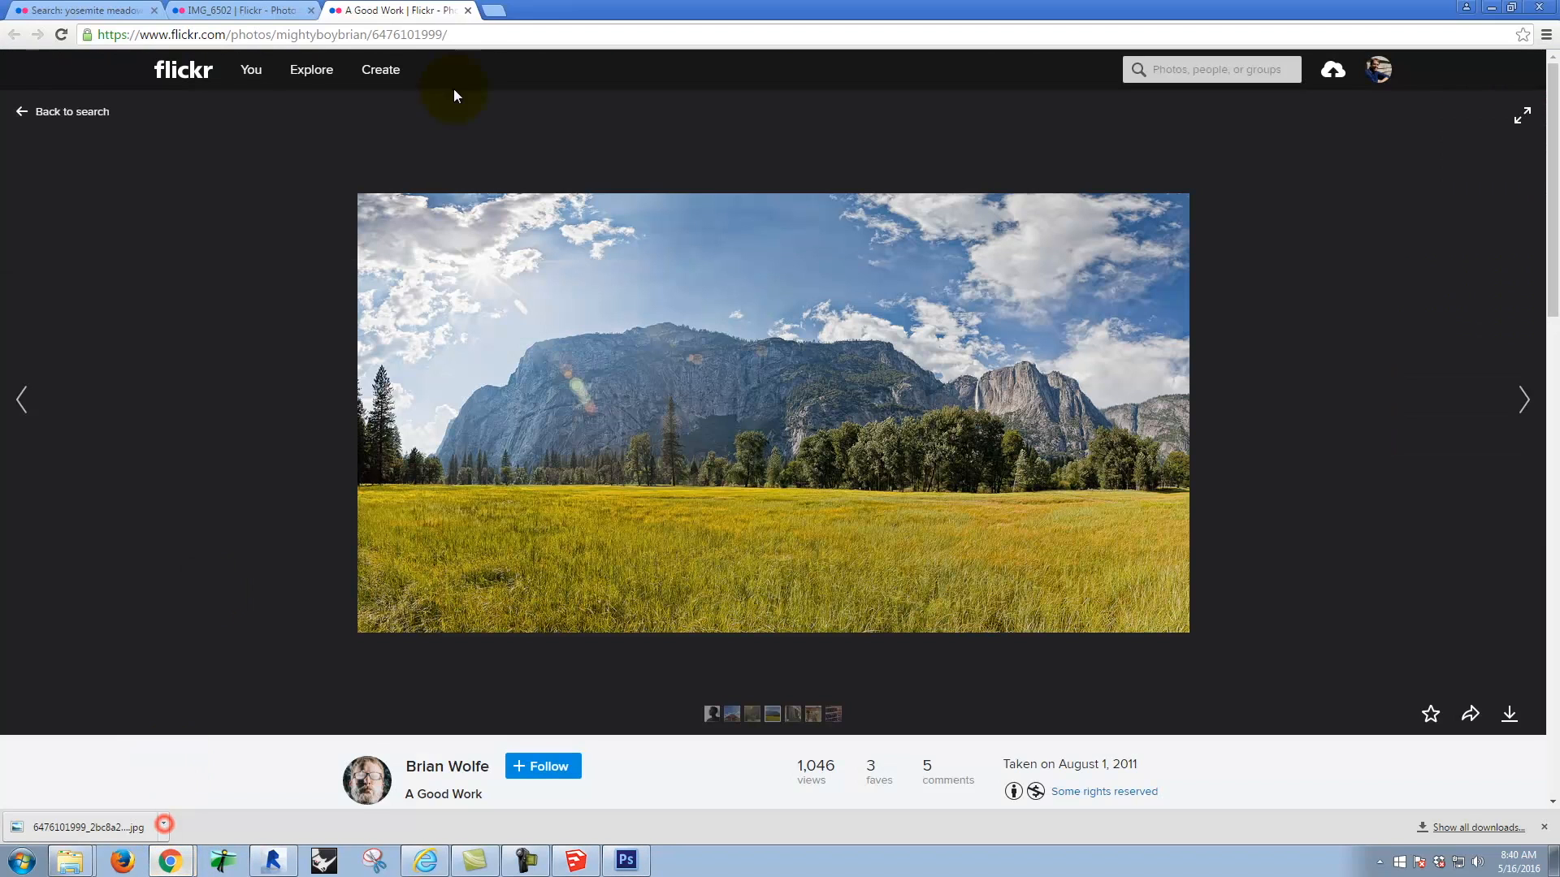
click(490, 10)
text(sear)
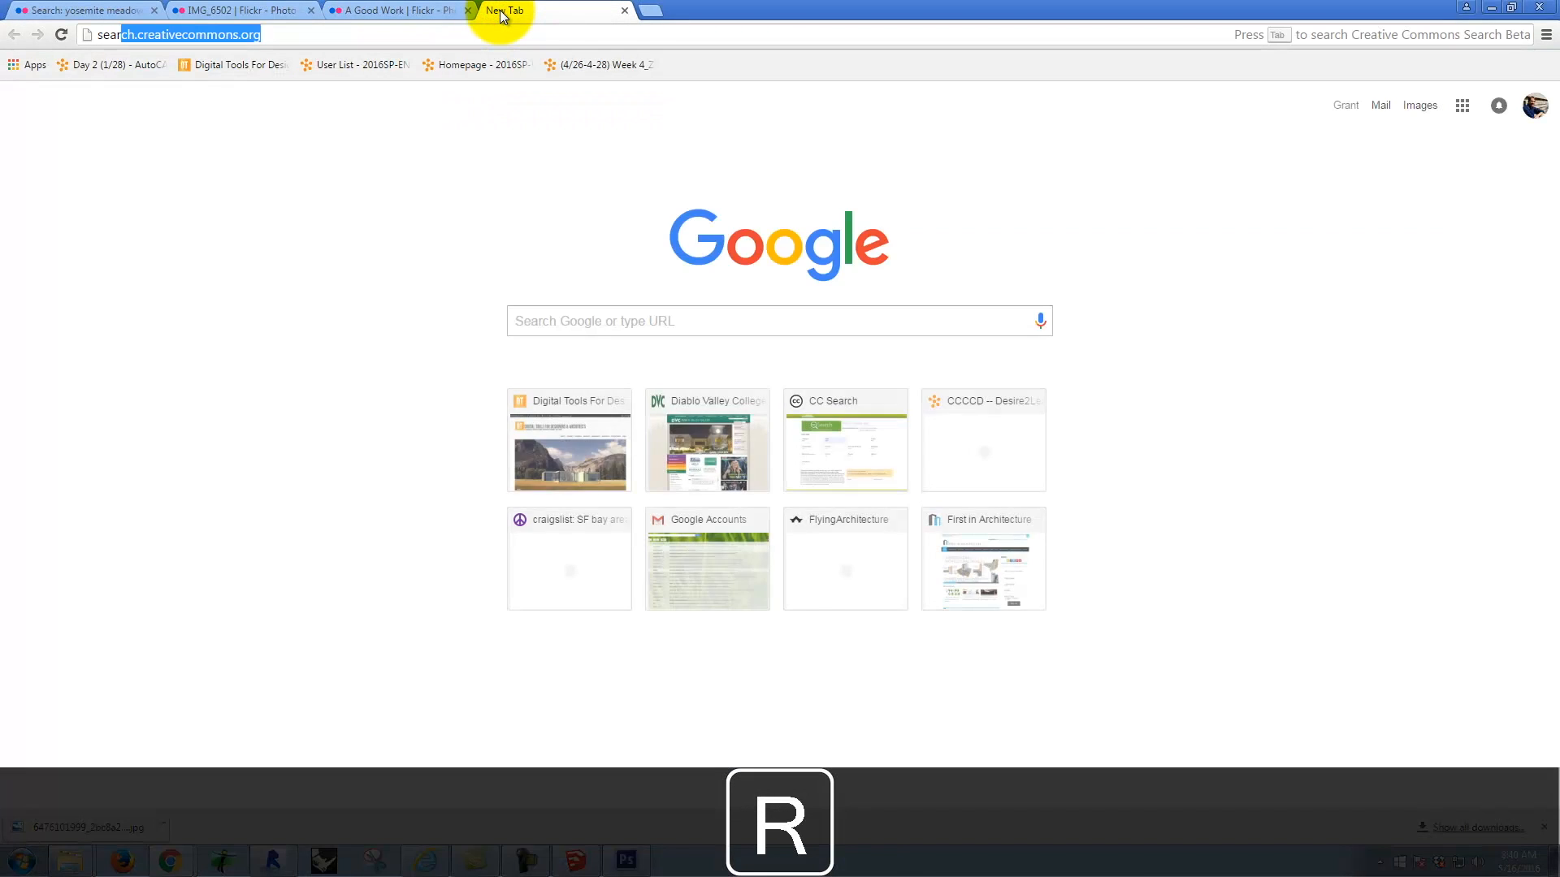
key(Return)
Step: Search Flickr through CC Search for "concrete tiling texture" among images that may be modified or adapted
click(820, 127)
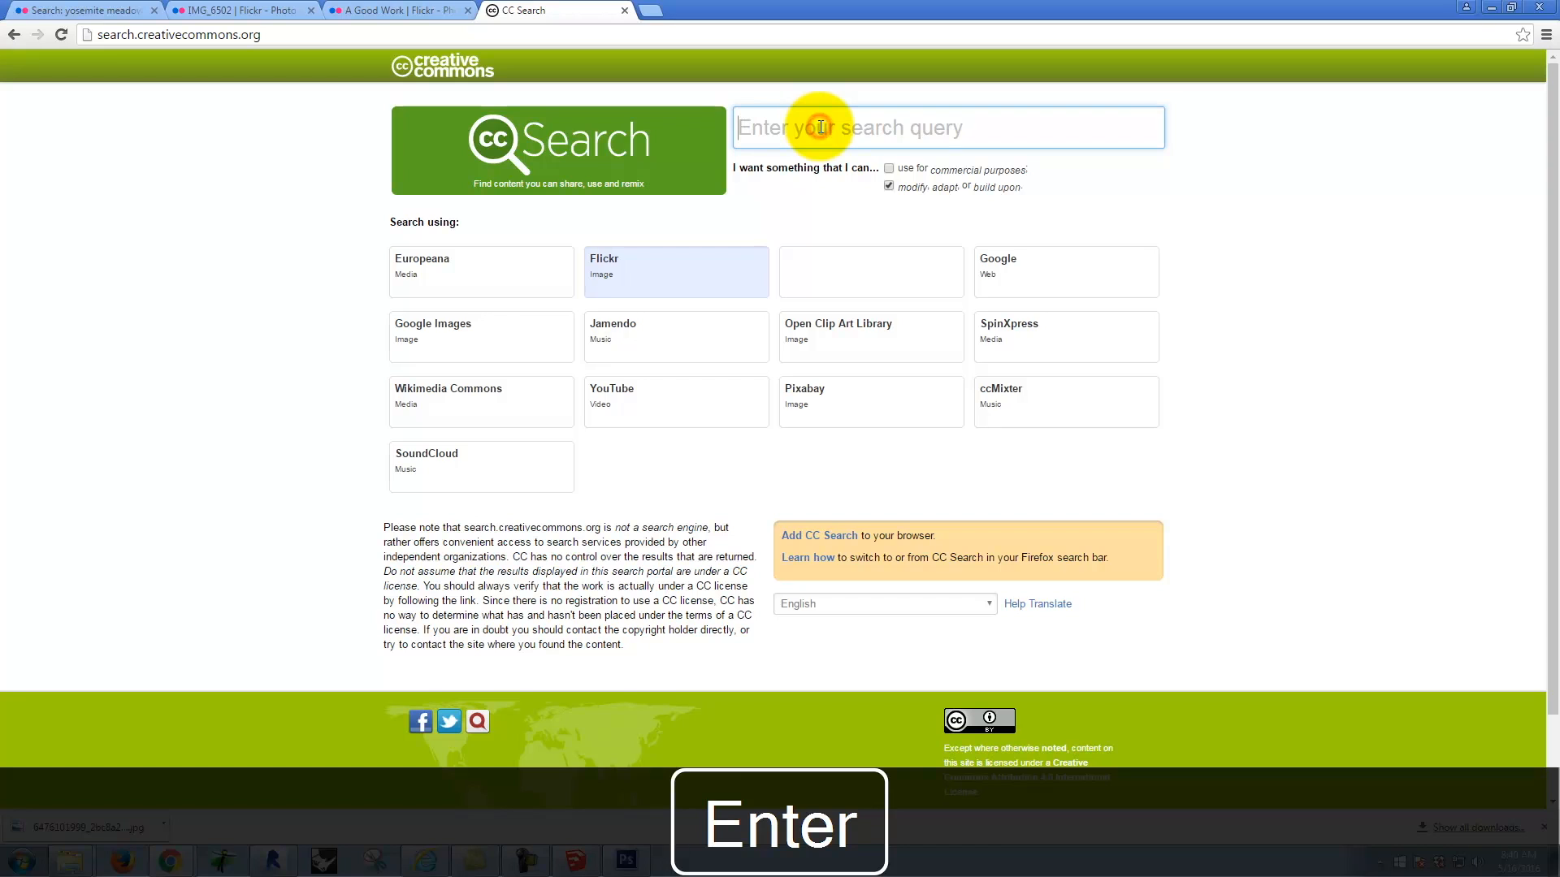
text(conoce)
key(BackSpace)
key(BackSpace)
key(BackSpace)
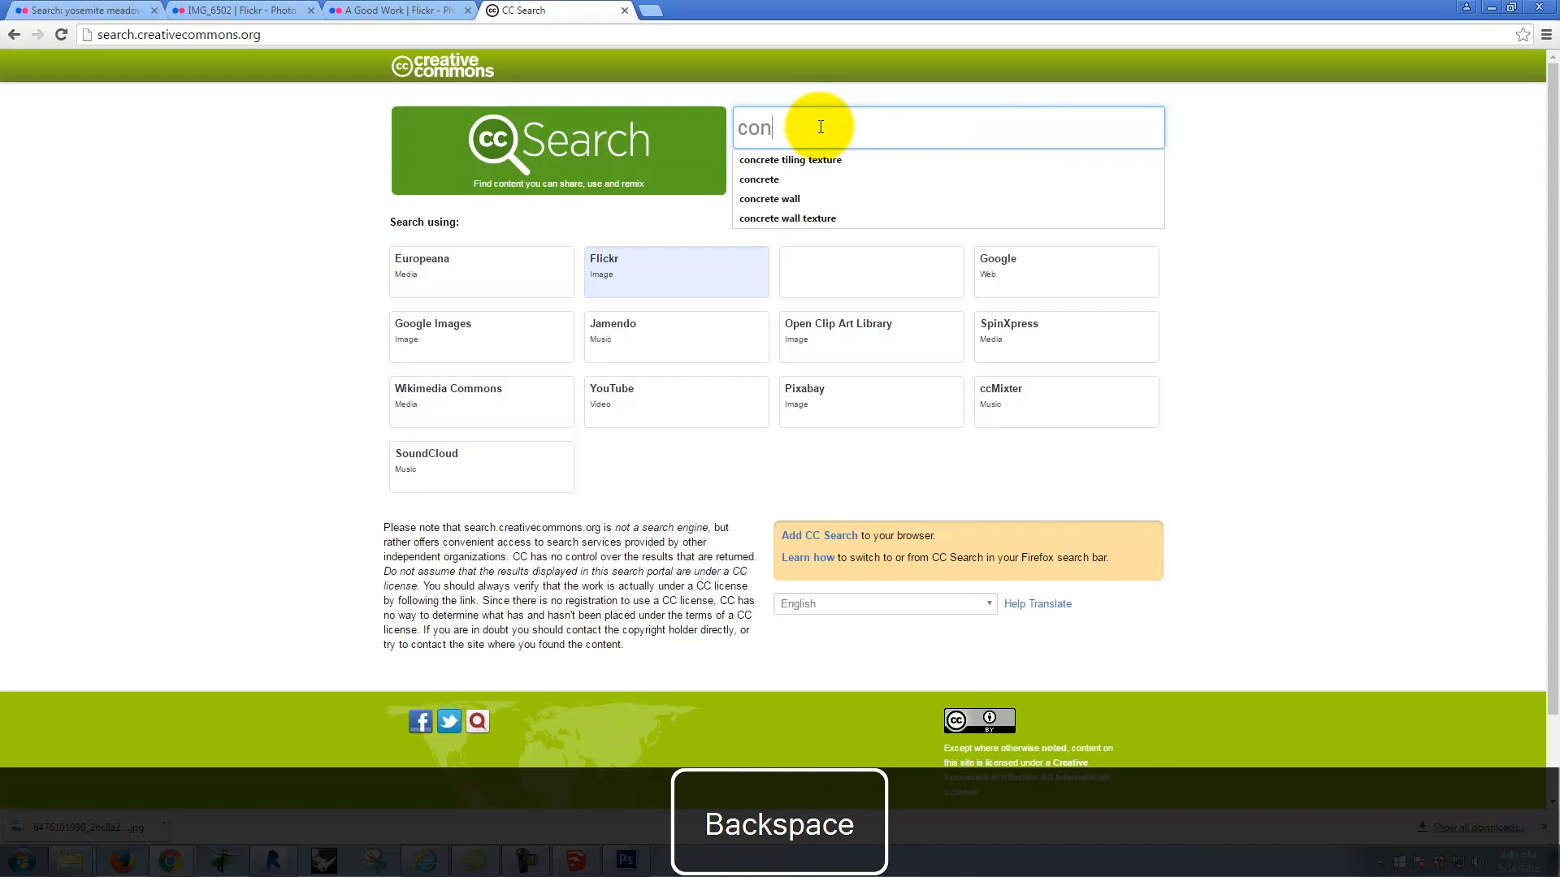
text(crete til)
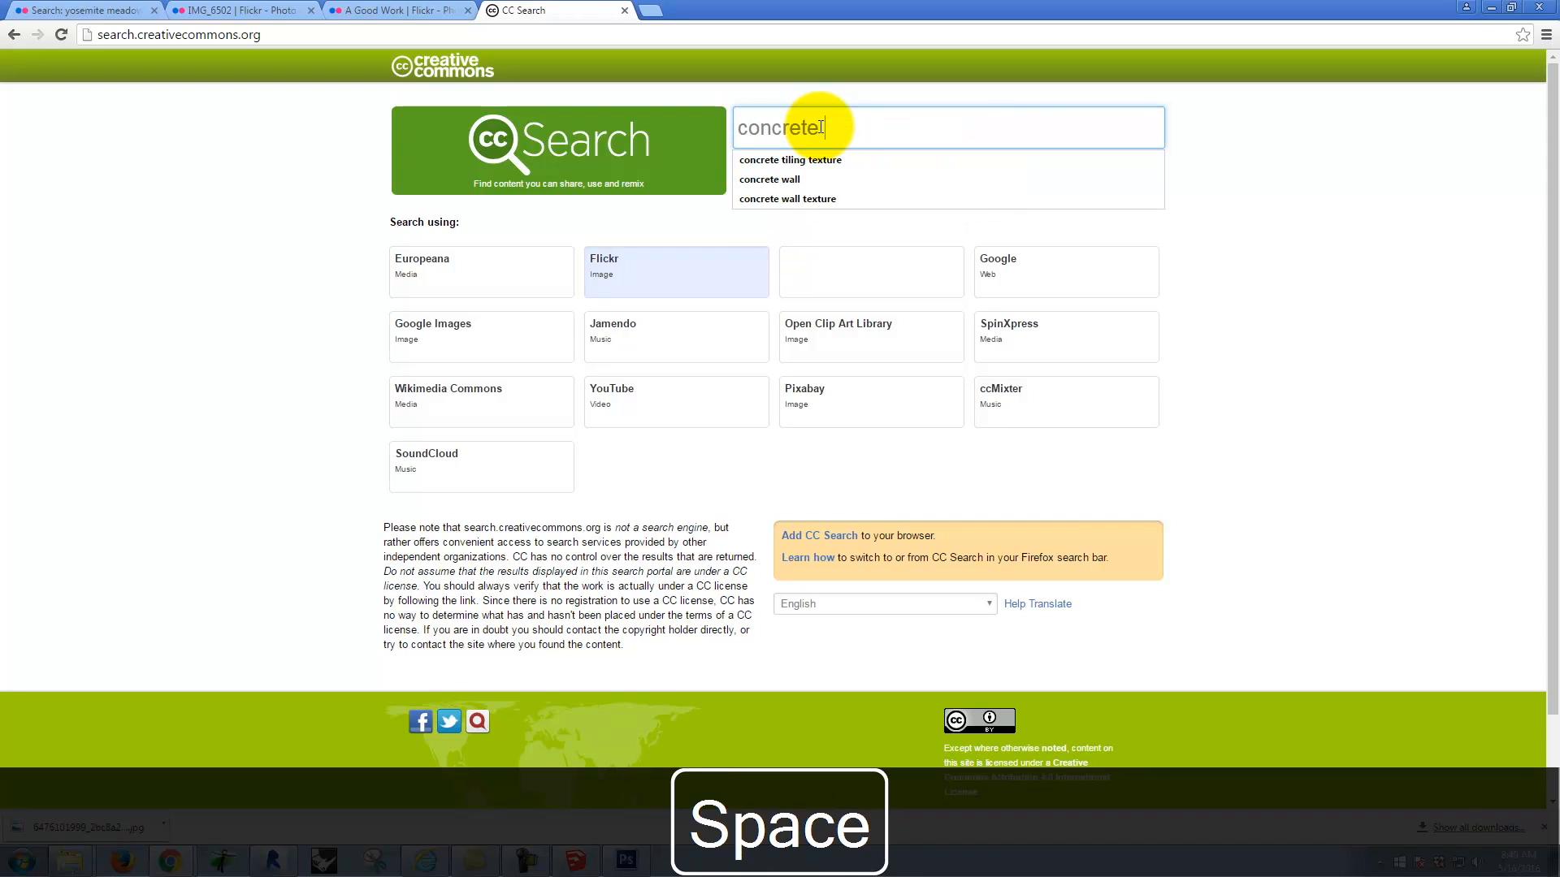
text(ing texture)
key(Return)
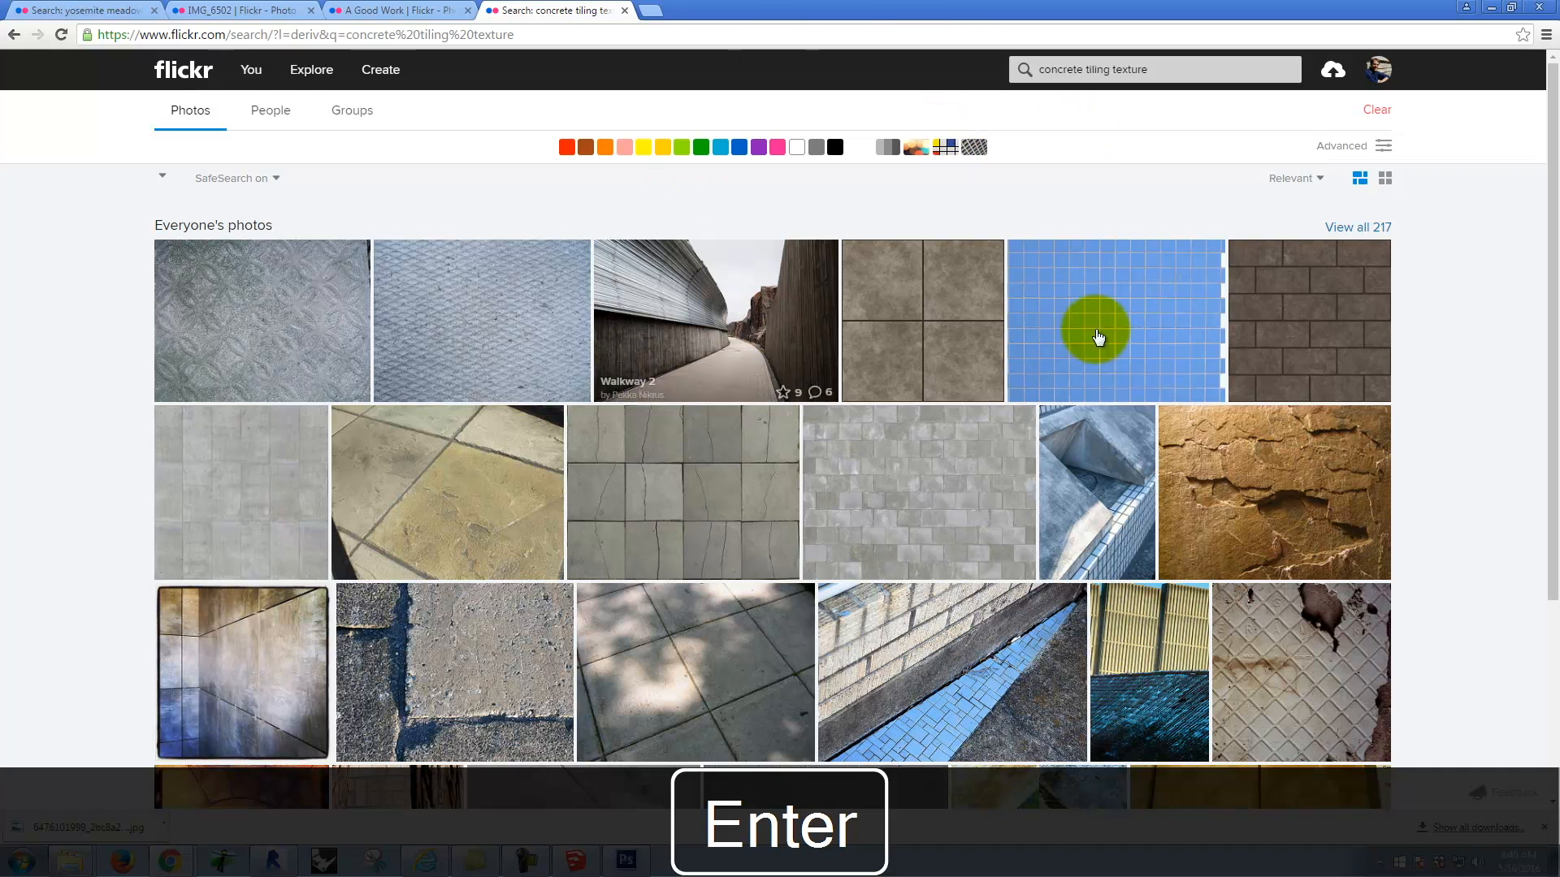
Step: Choose the seamless free concrete pavement texture, download its Original (2400 × 1800) size, and open the downloaded image
scroll(1048, 409, down, 1)
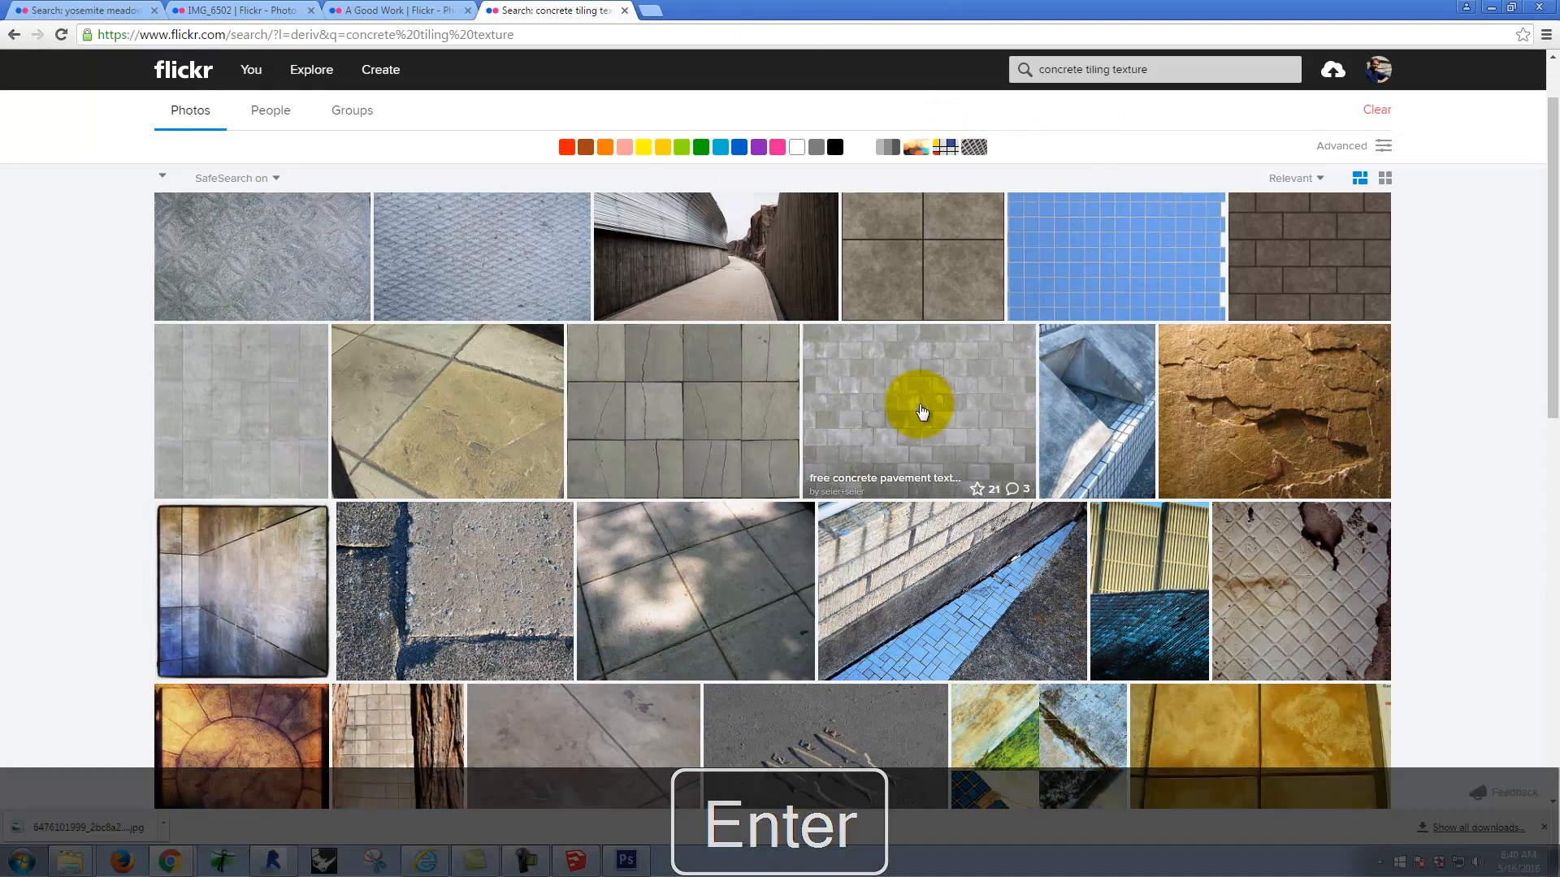
click(931, 404)
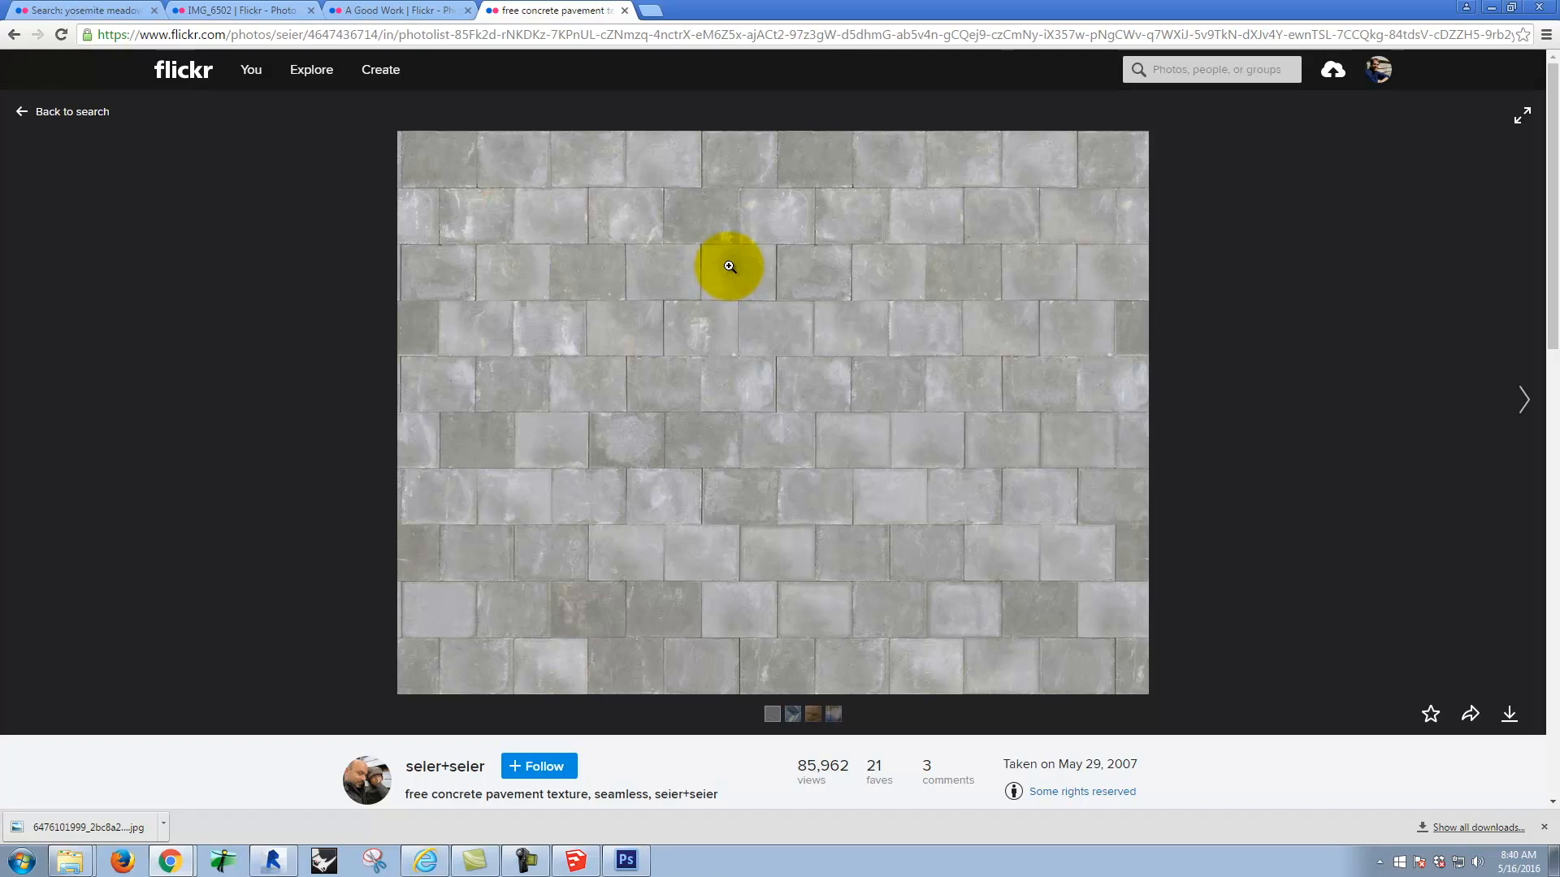
click(1510, 717)
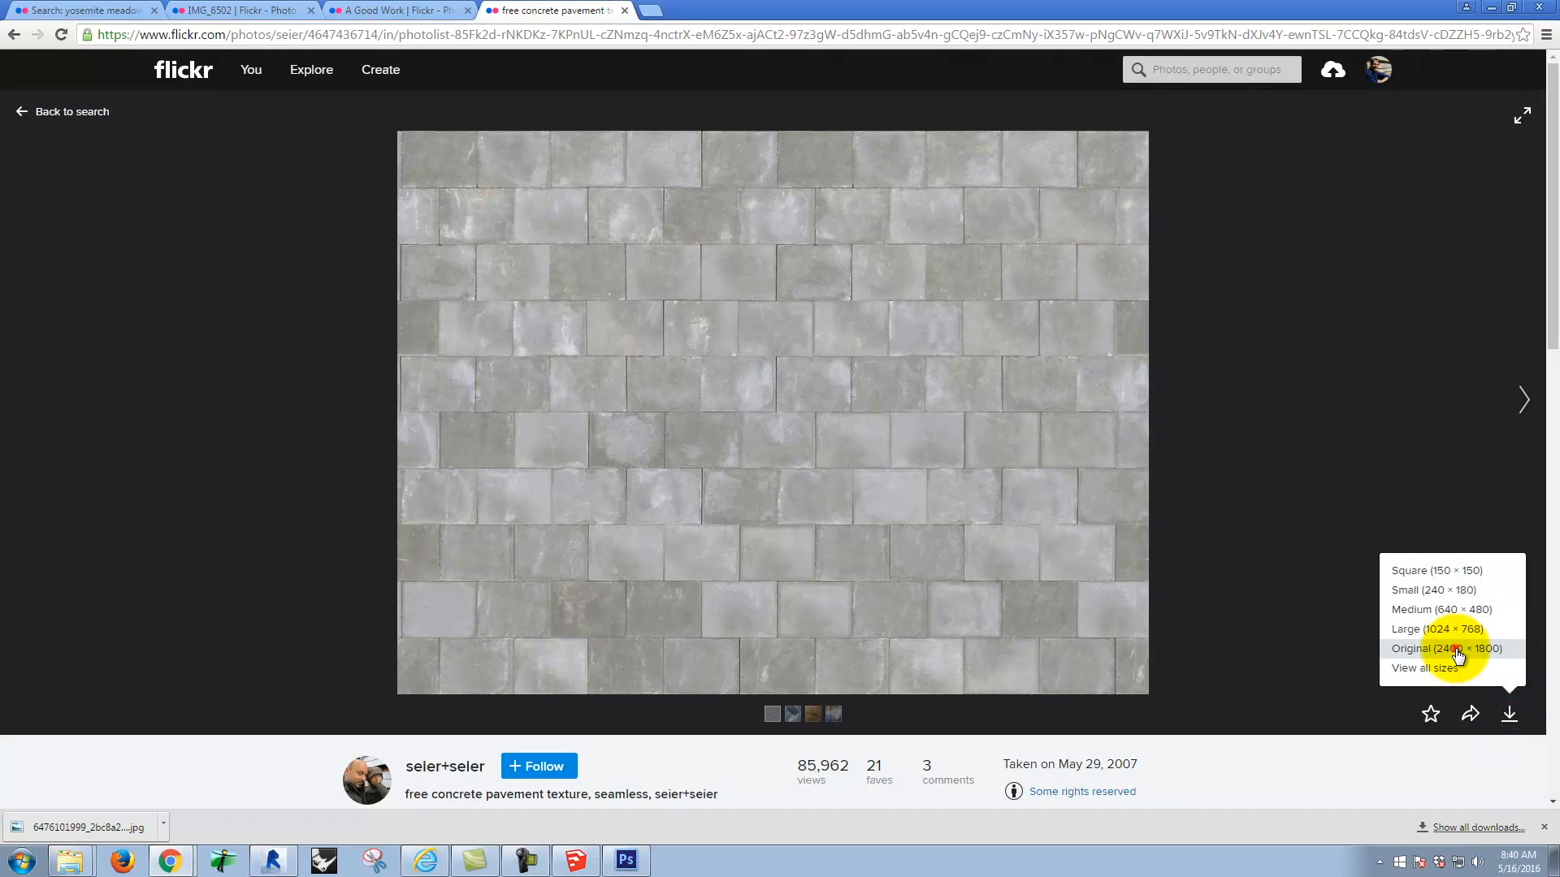
click(1458, 649)
click(159, 822)
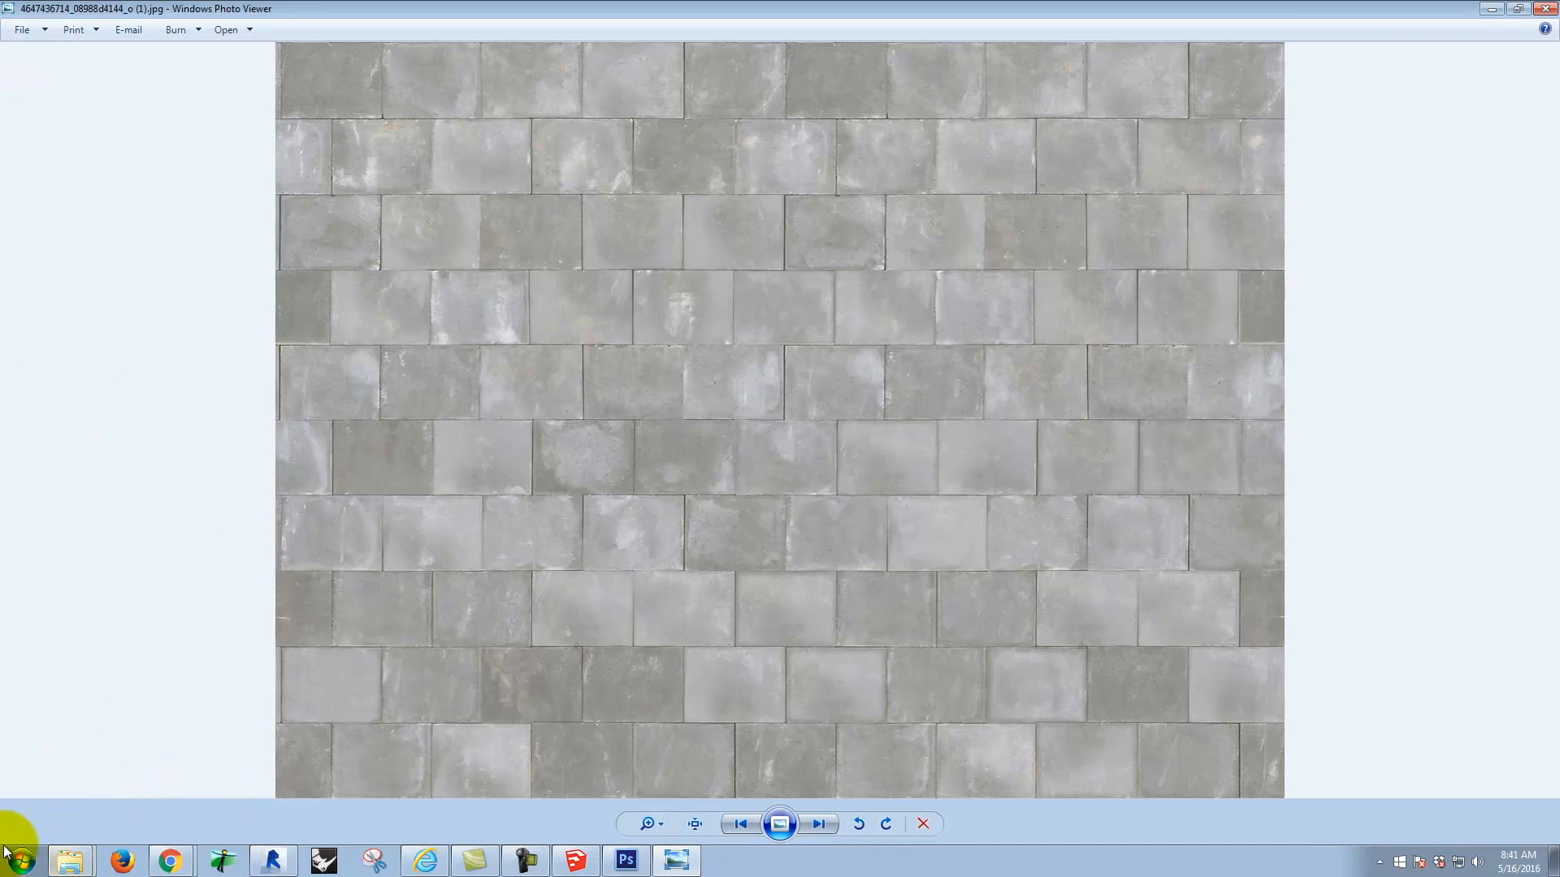
Step: Save a copy of the texture image in the Bluestone (J:) folder Dropbox > A135 Exercises > Ex130 > S2016m
click(31, 35)
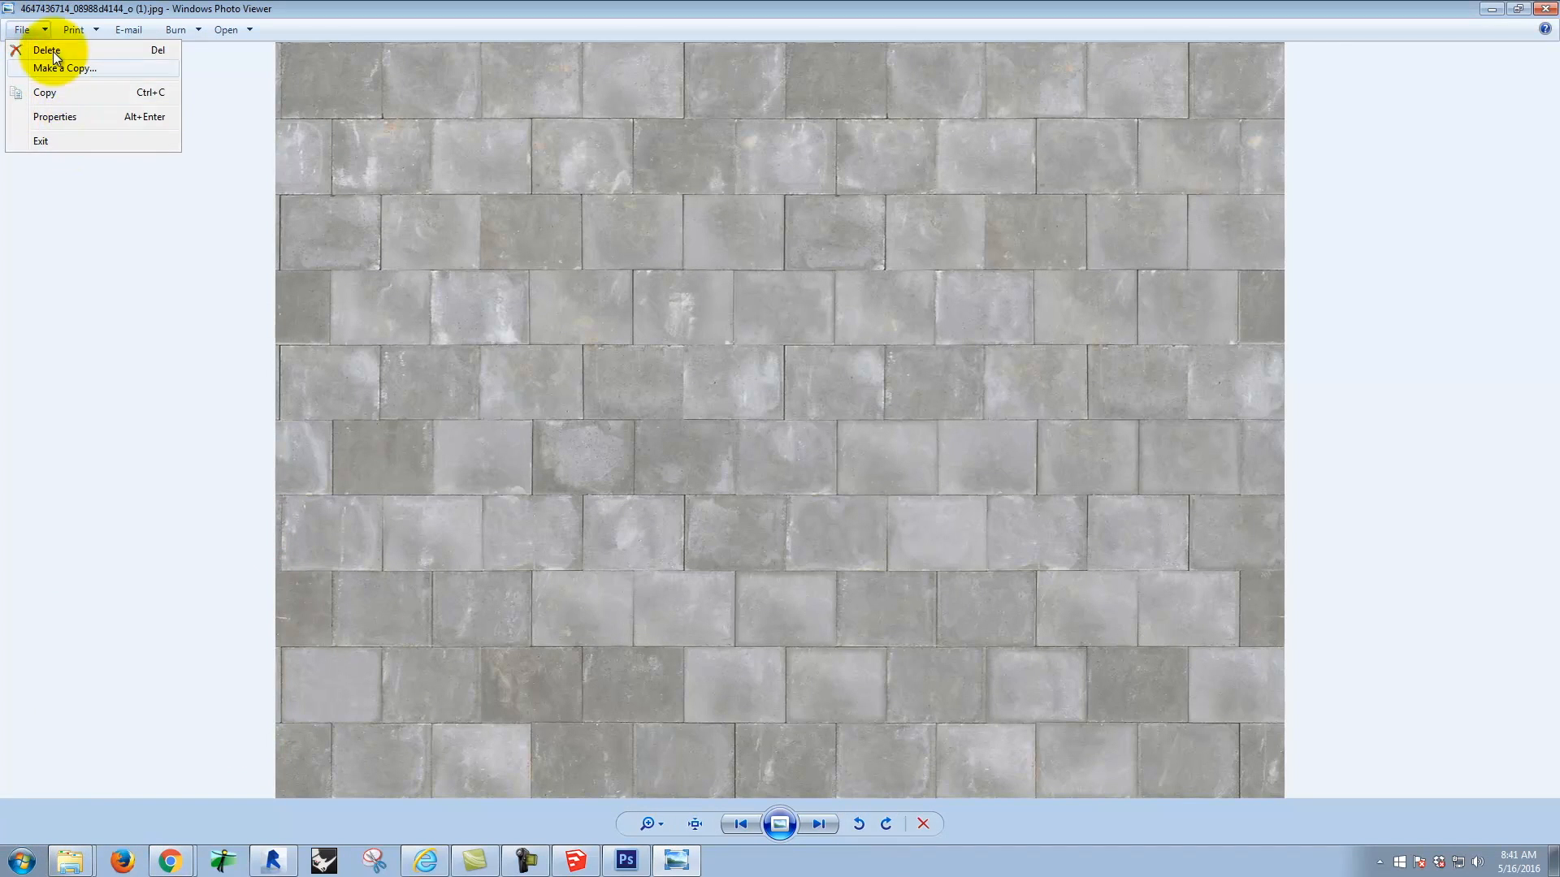
click(57, 65)
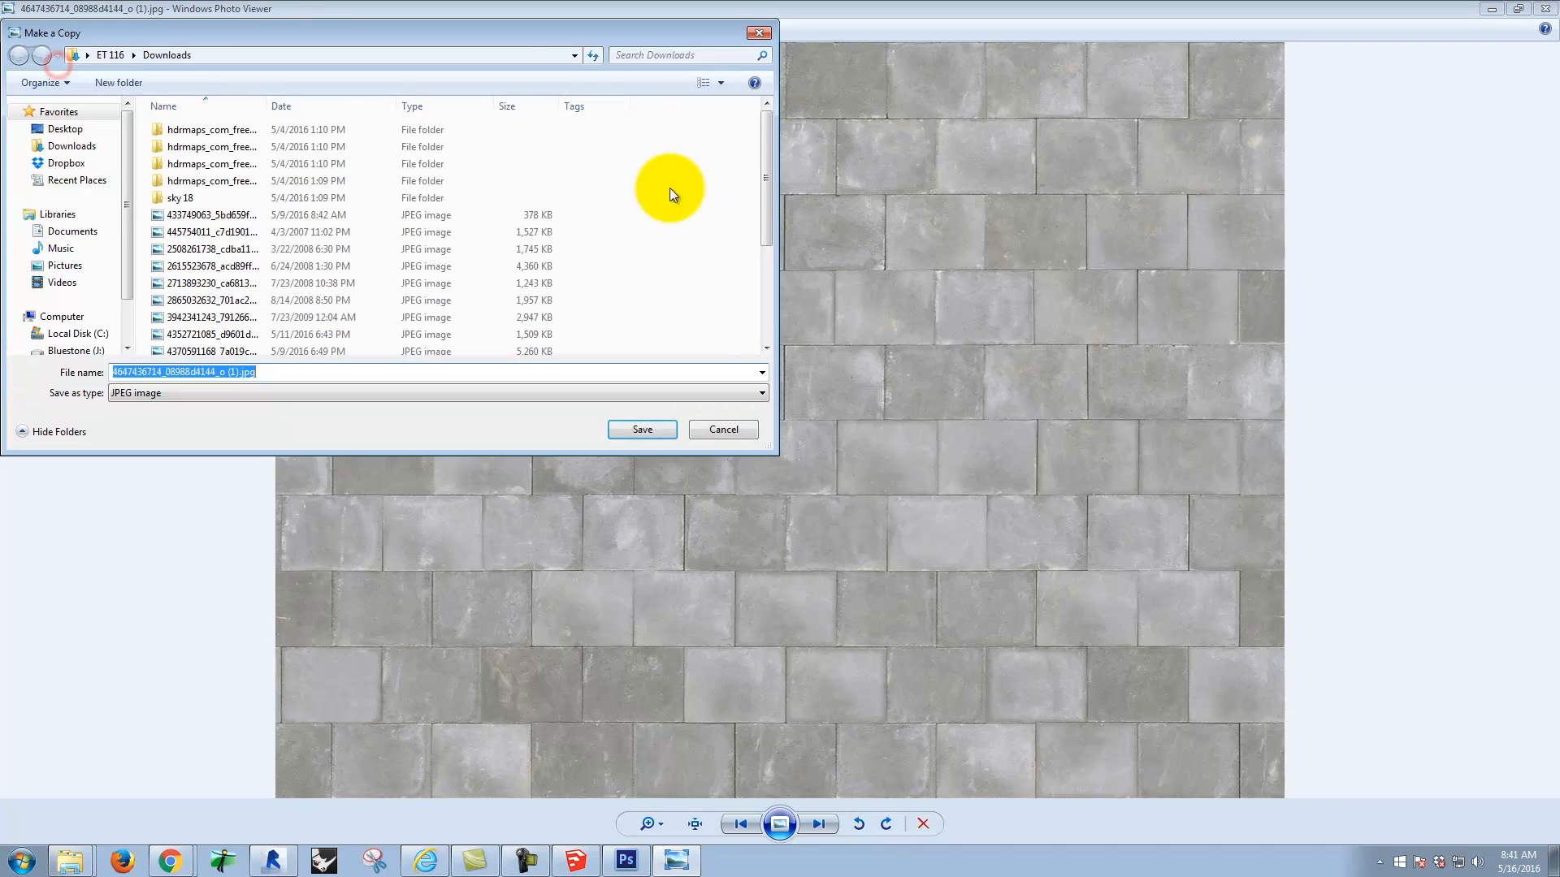
click(75, 350)
double_click(198, 251)
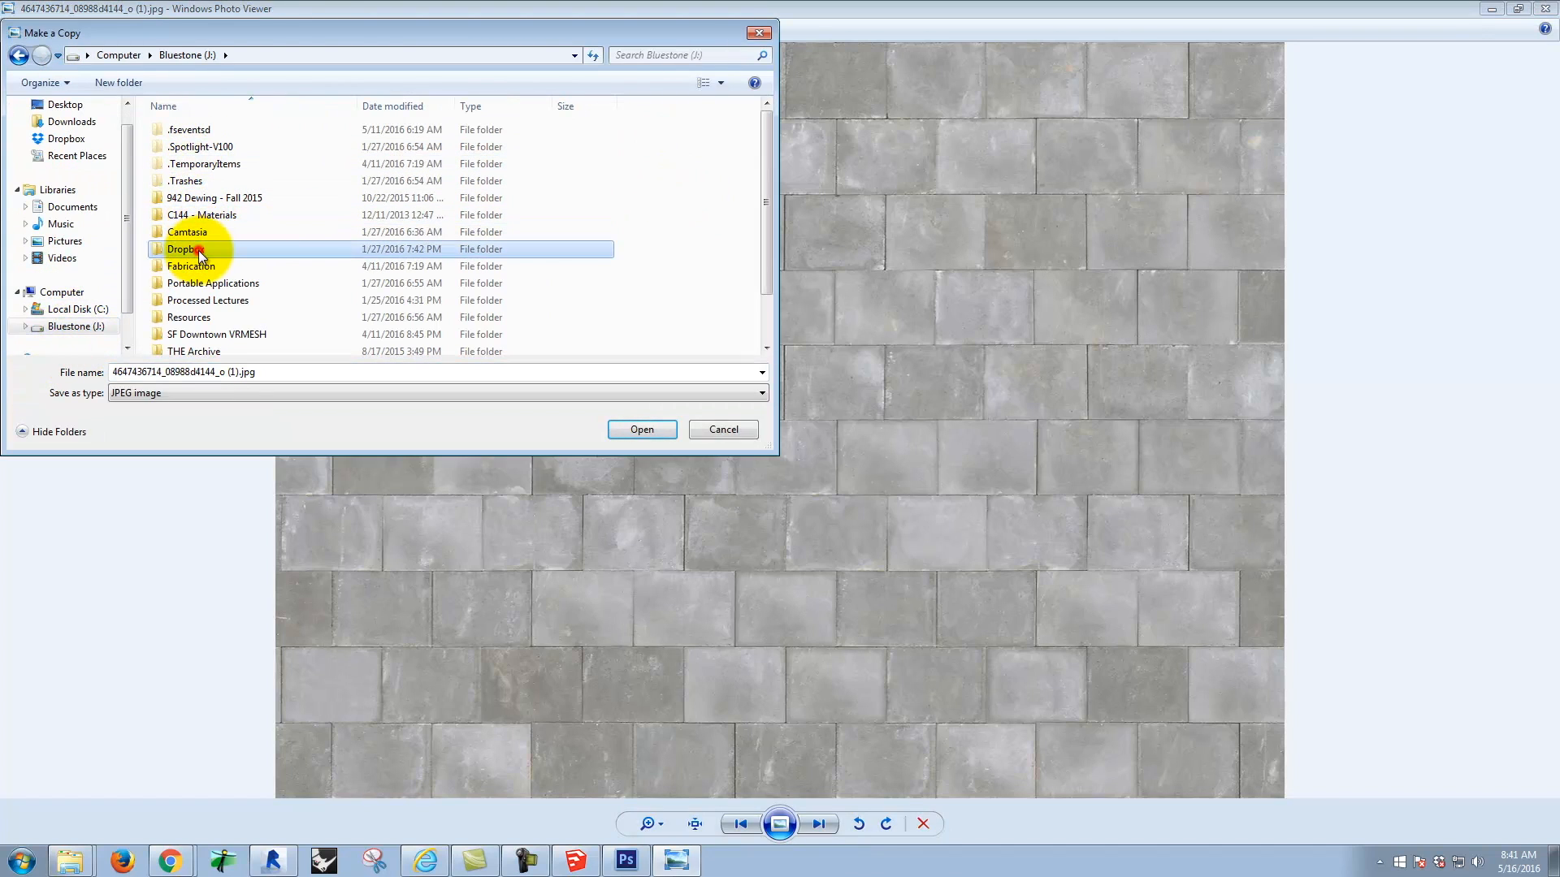
double_click(198, 146)
scroll(207, 252, down, 4)
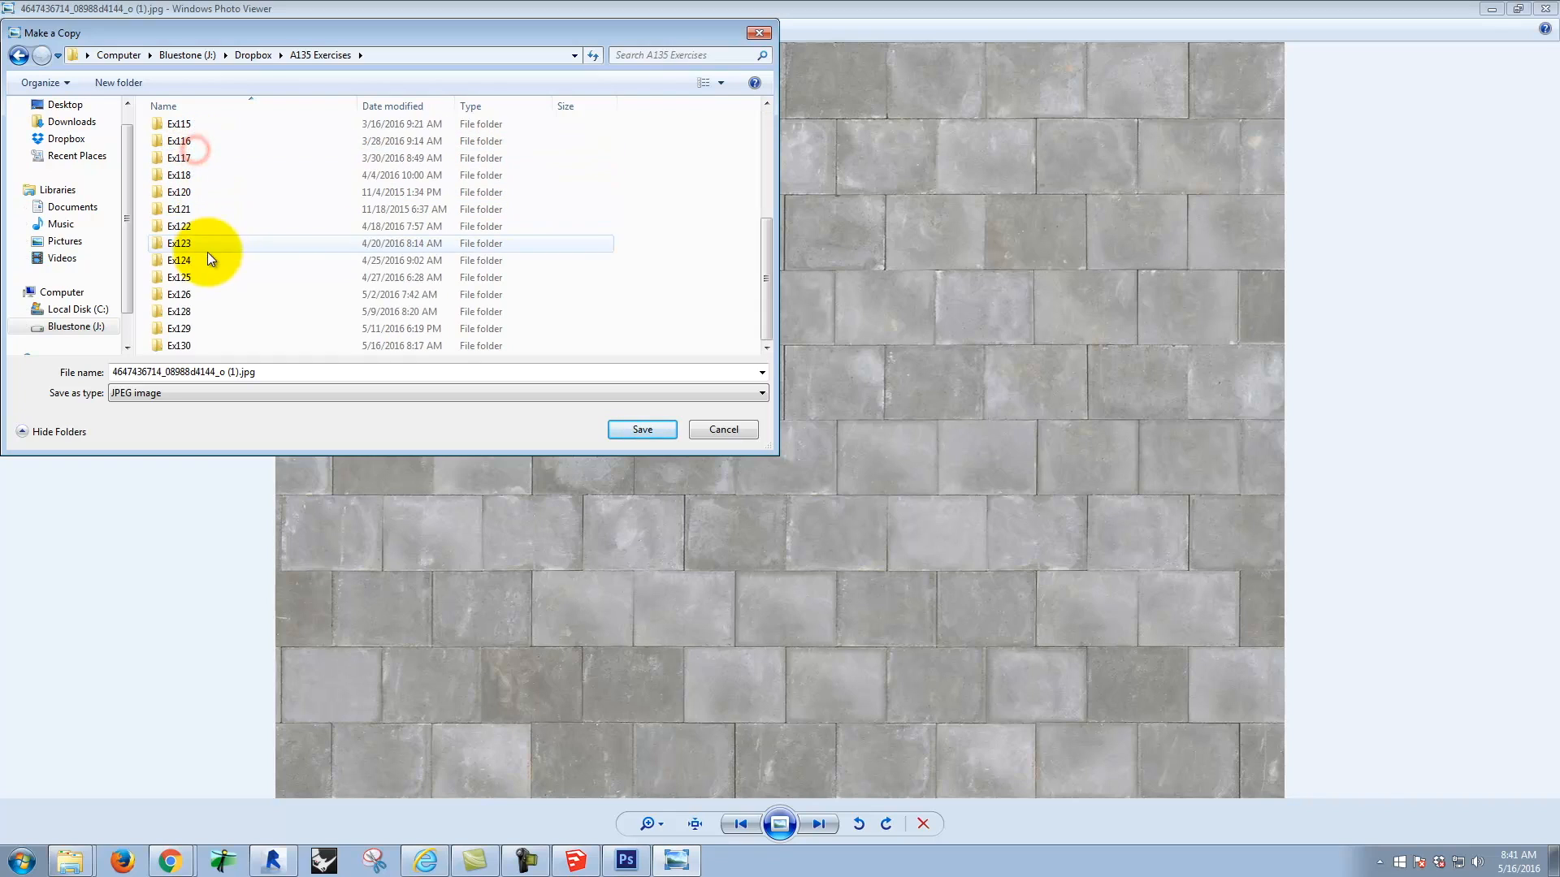
click(171, 346)
double_click(170, 345)
double_click(195, 131)
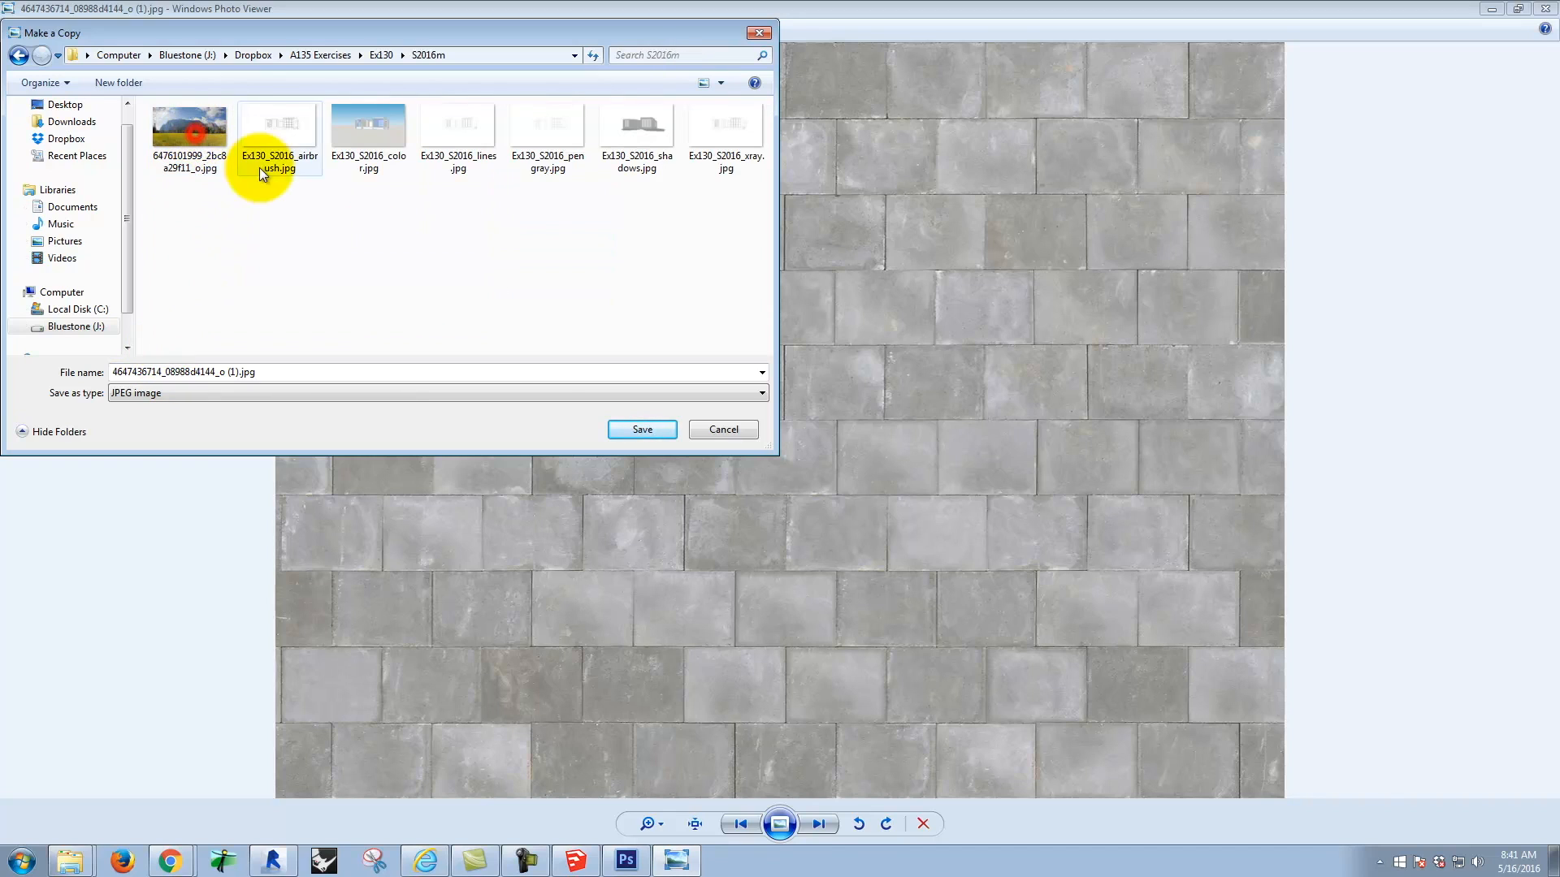
click(653, 429)
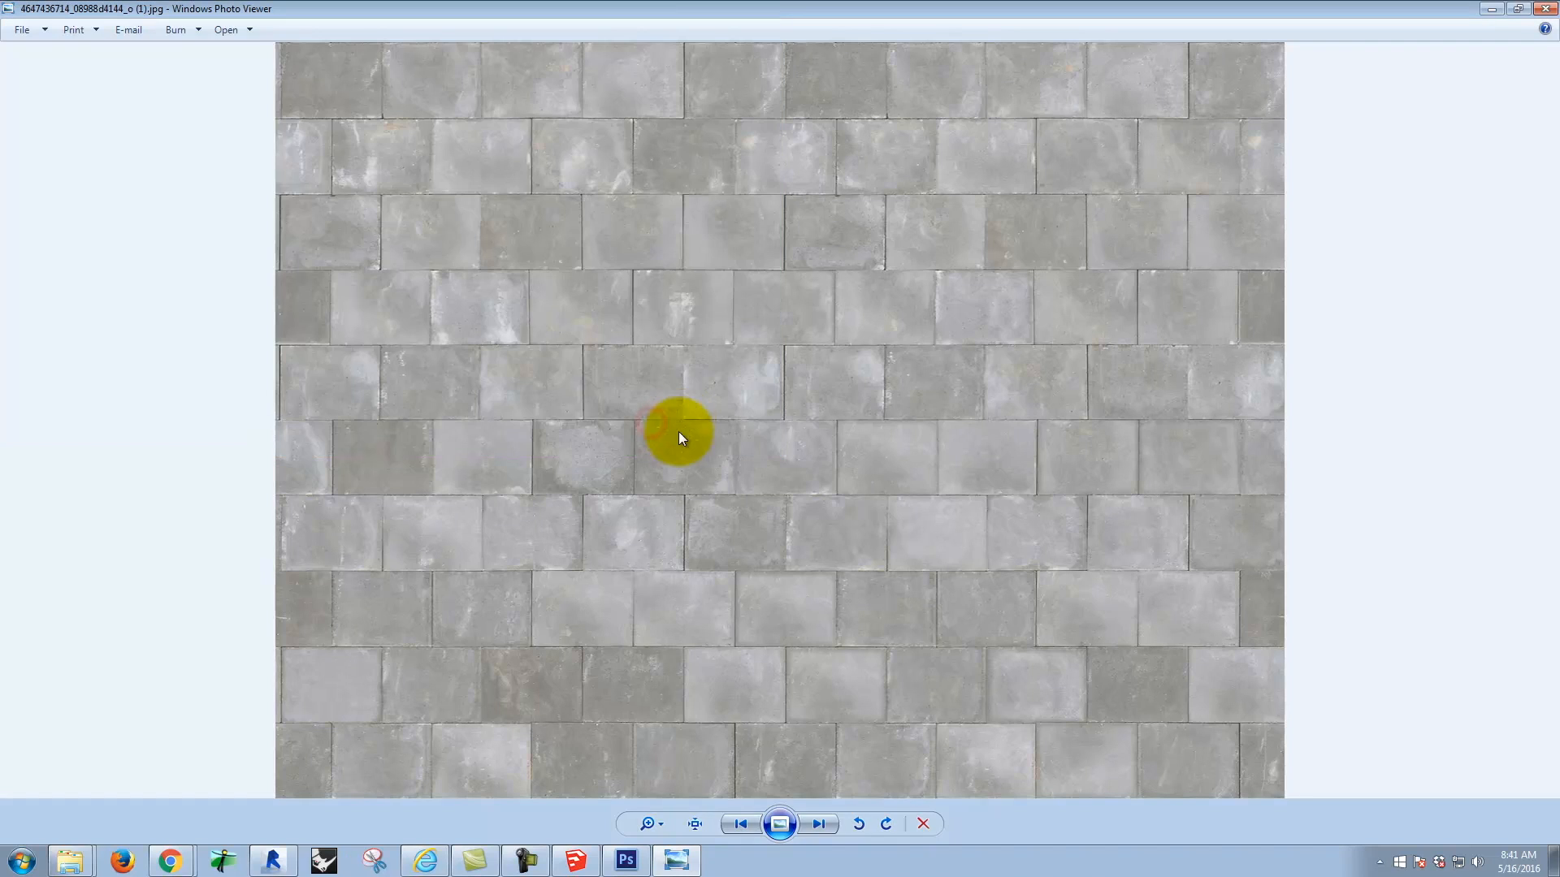
click(626, 861)
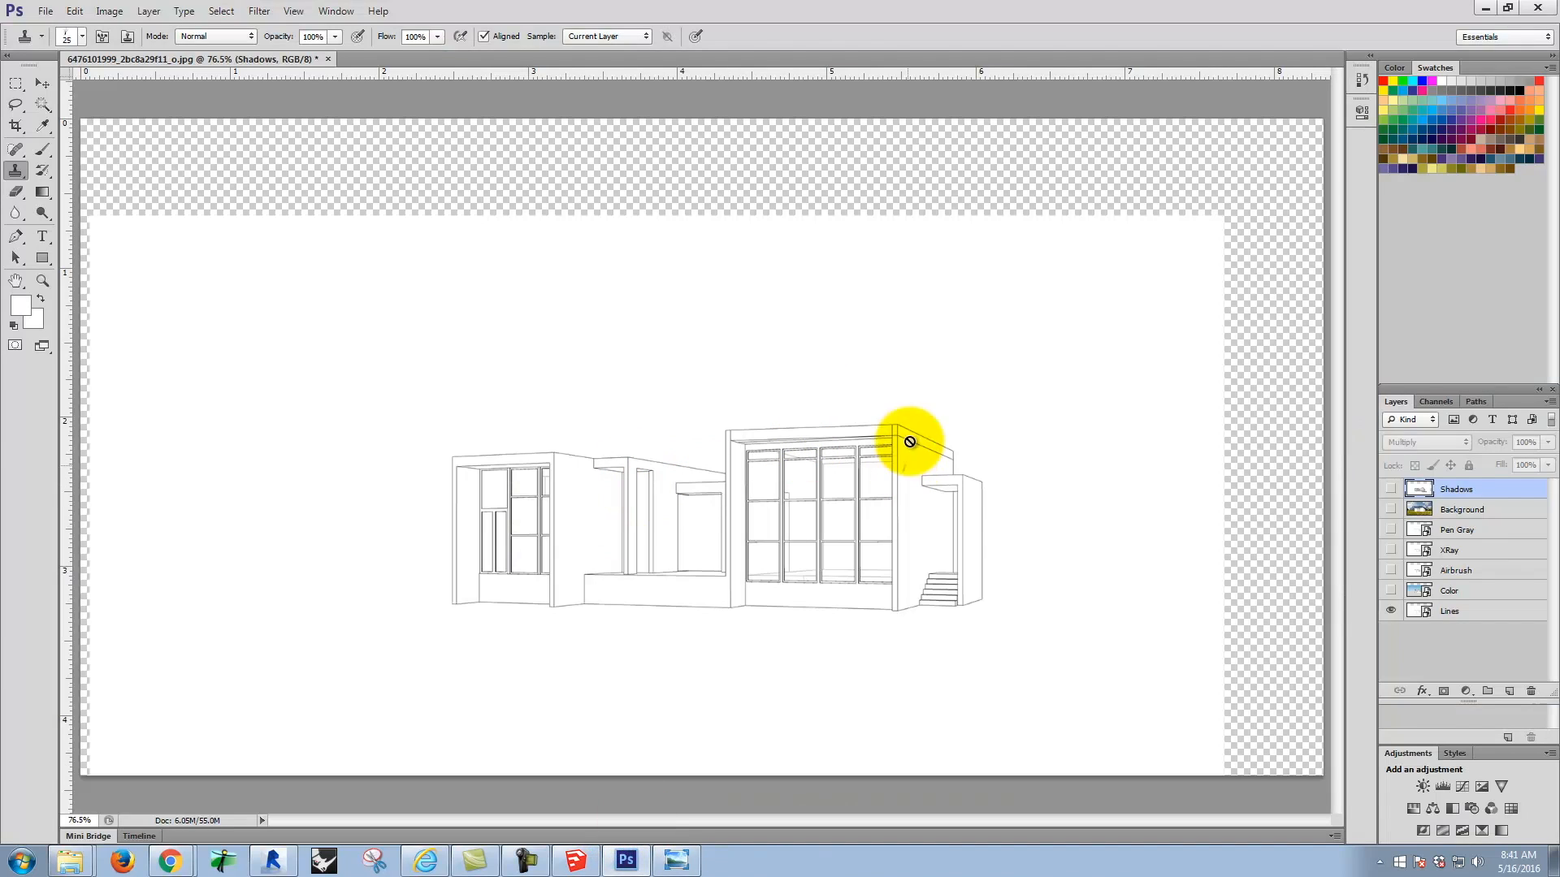
click(49, 10)
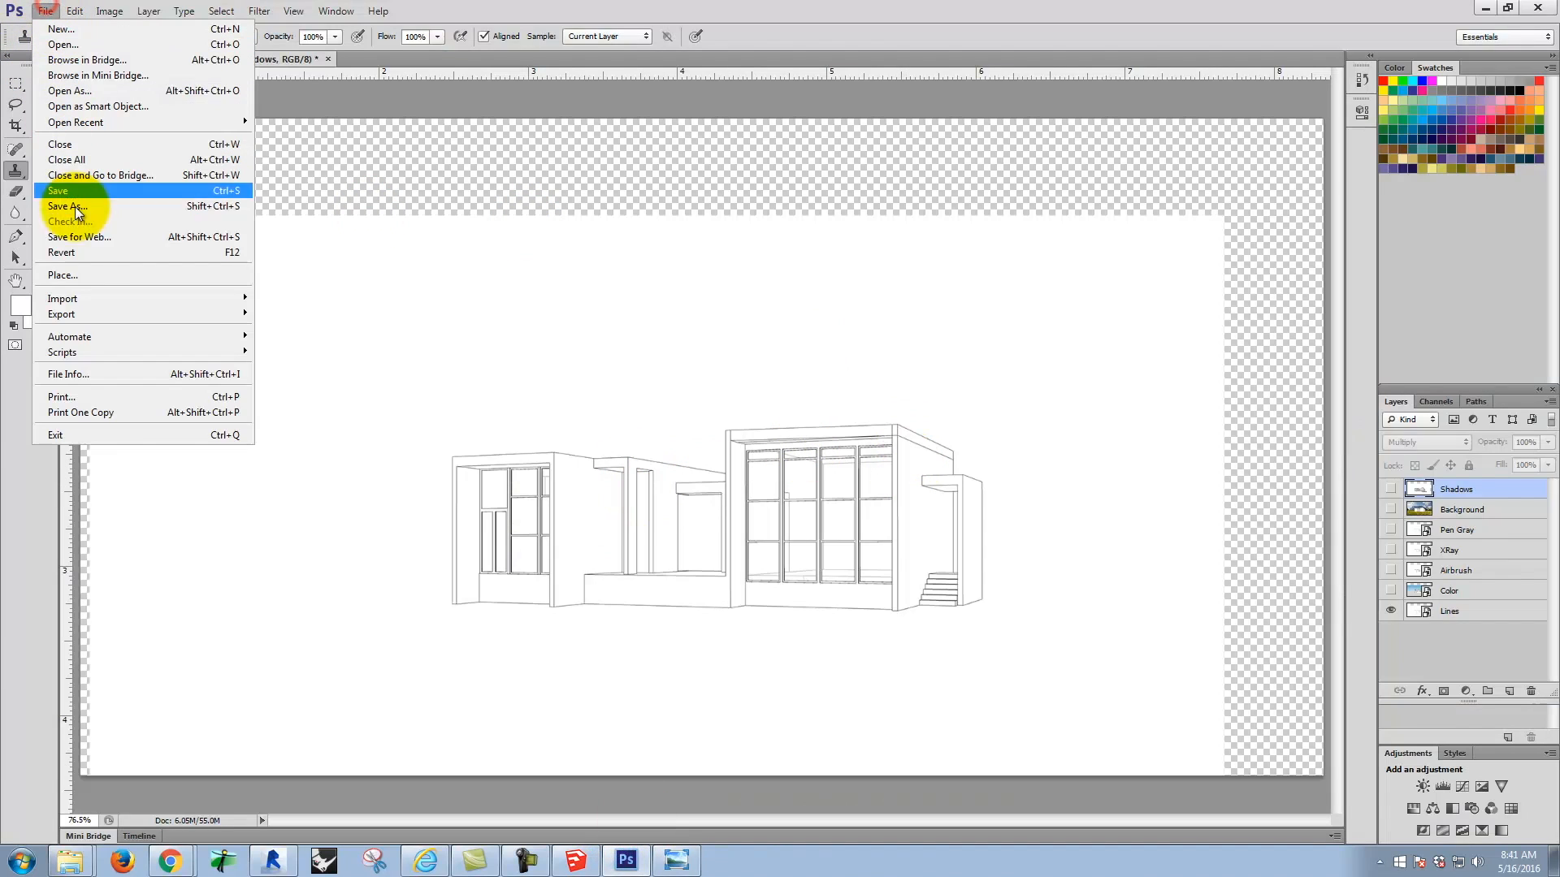
click(85, 274)
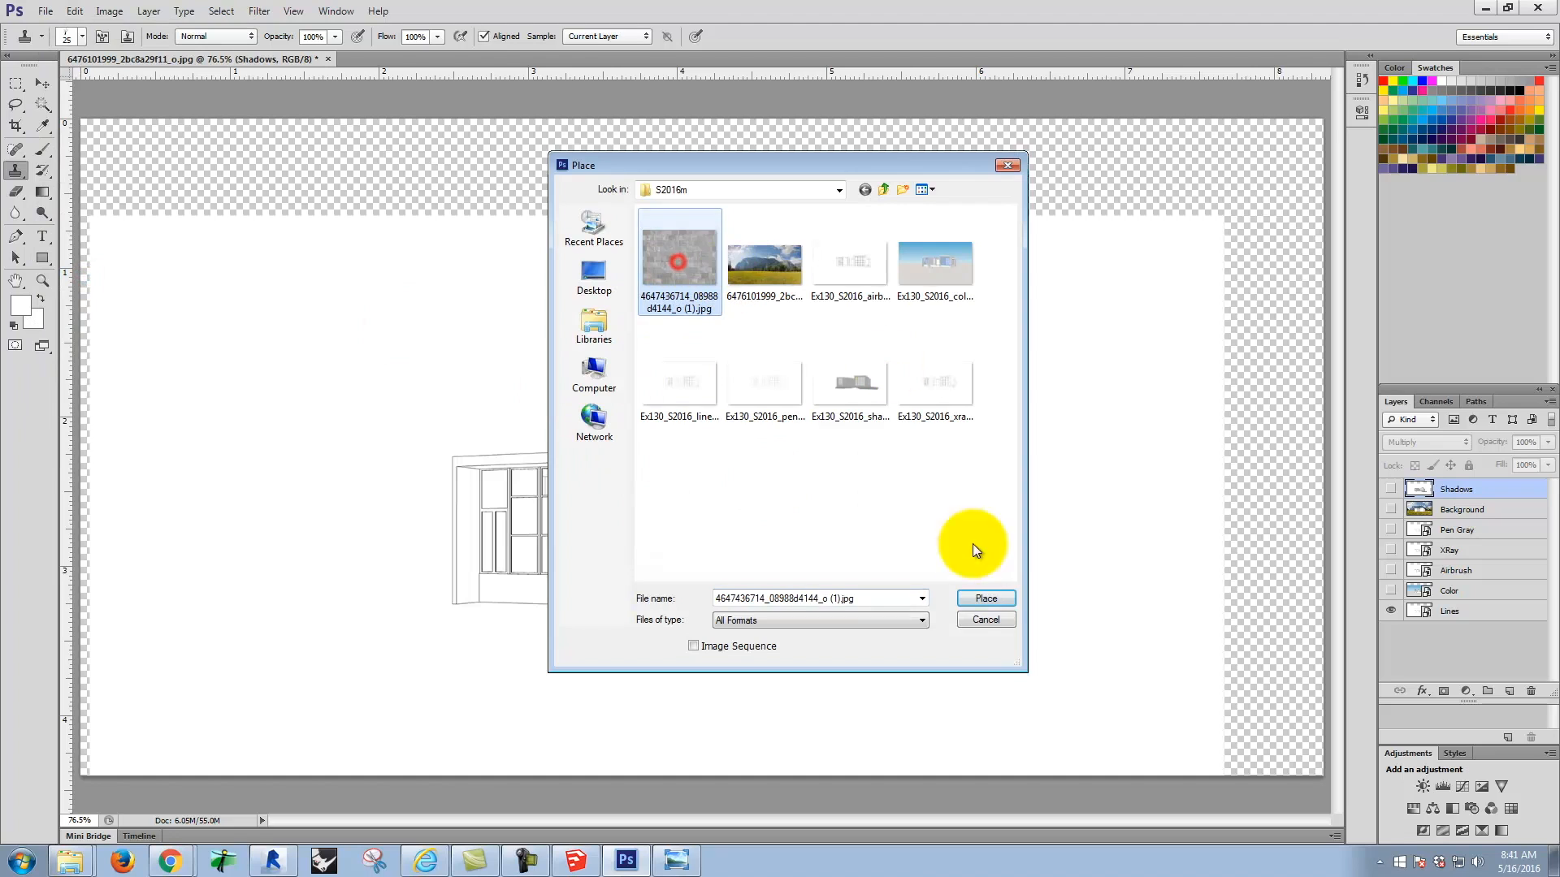
click(985, 599)
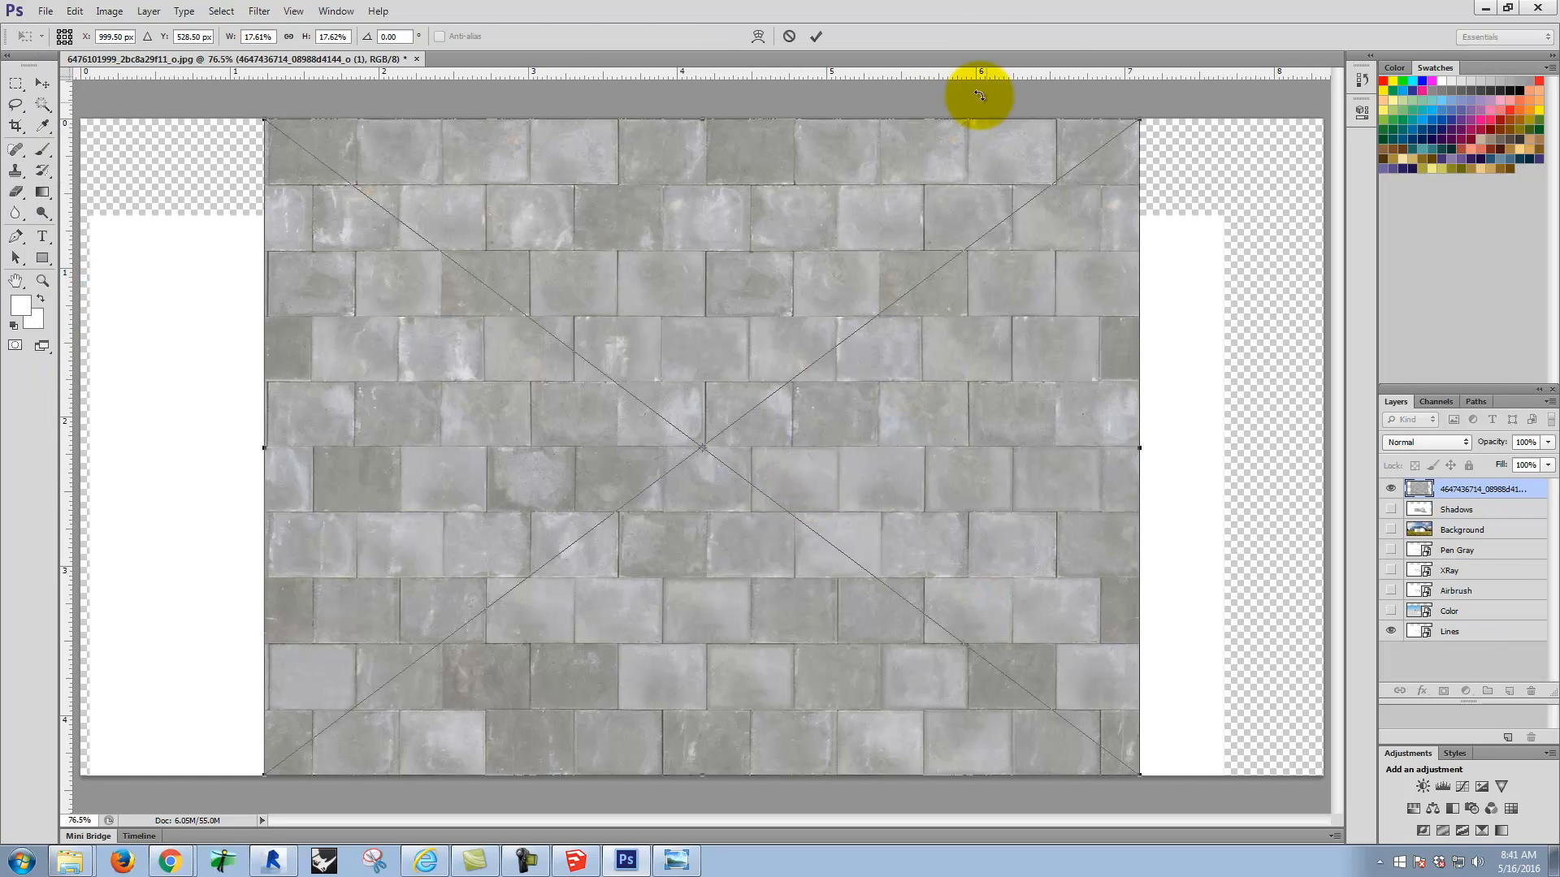
Step: Scale the placed concrete texture down to 3.93%, position it over the middle section of the house, and inspect the right wing's walls
drag(1143, 120, 459, 628)
drag(329, 703, 597, 549)
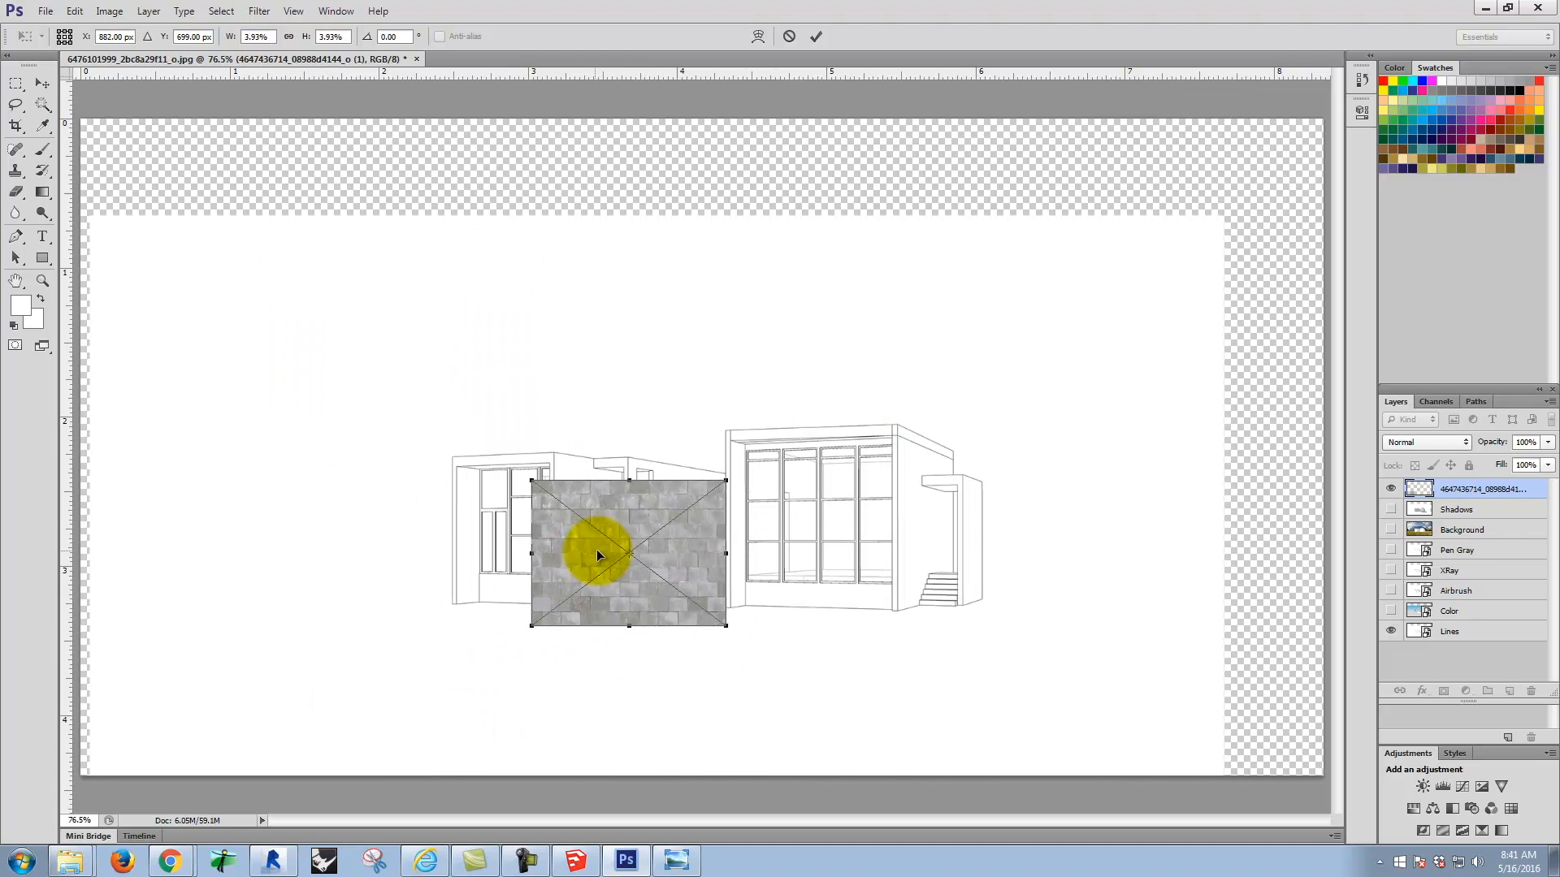
key(ctrl+equal)
key(ctrl+equal)
key(ctrl+equal)
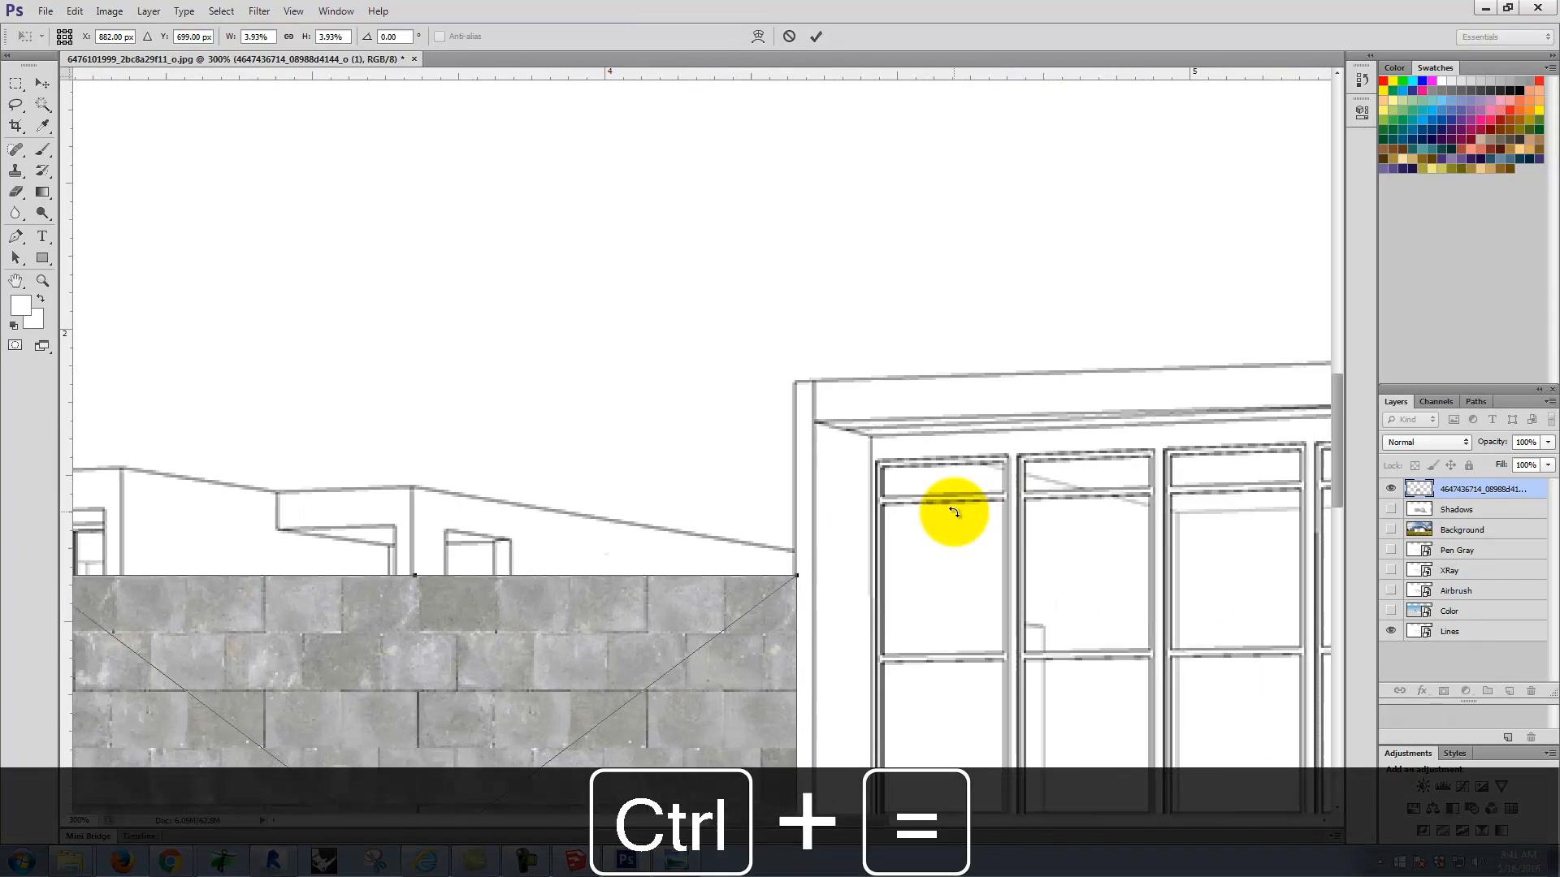
drag(958, 456, 317, 178)
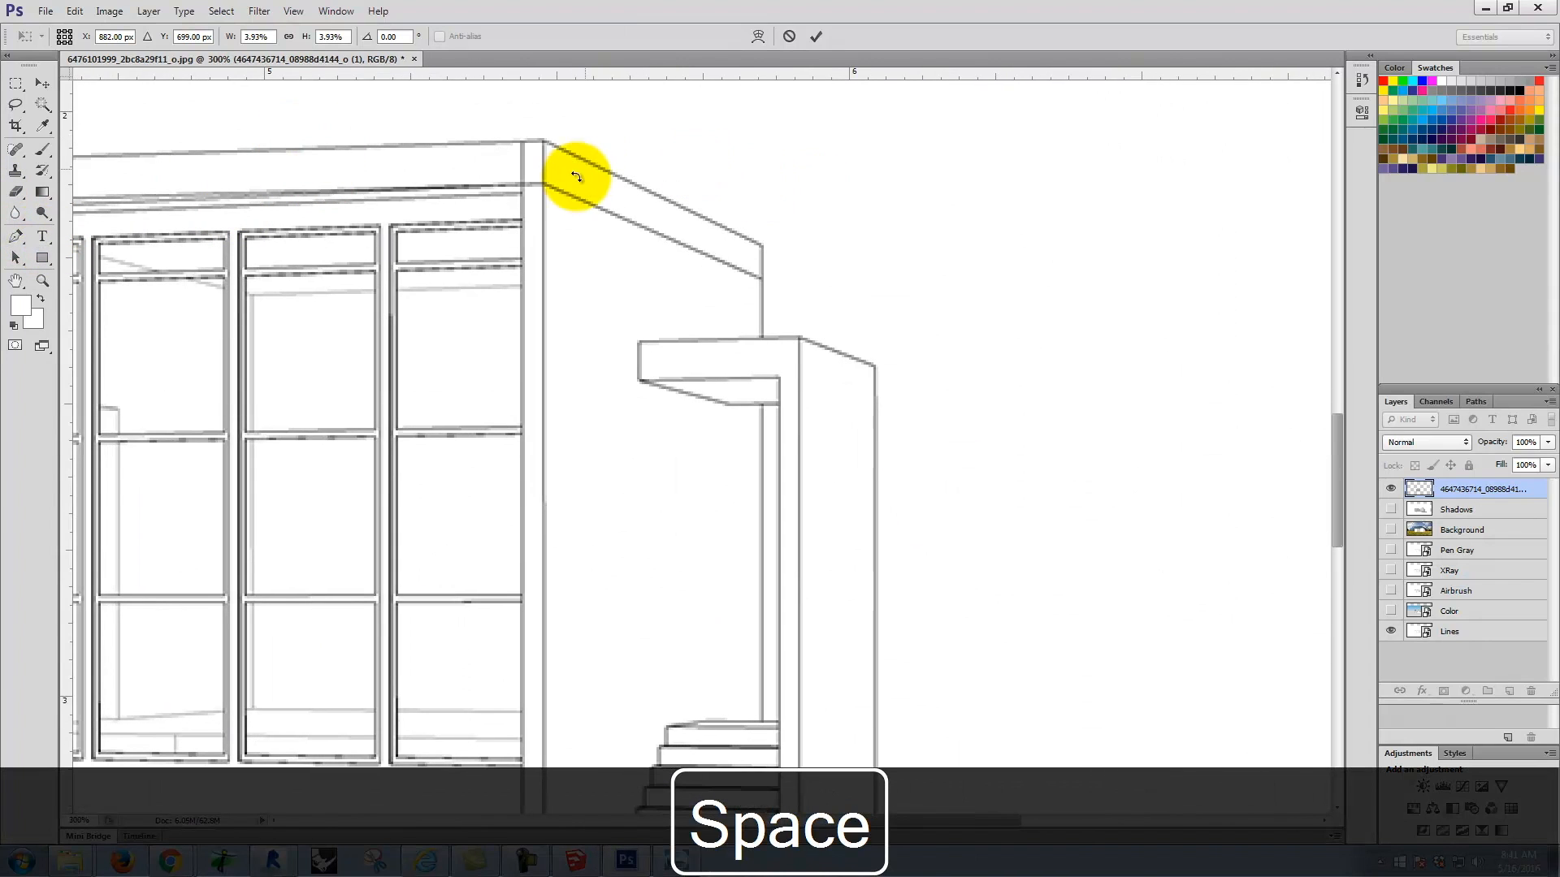
drag(447, 421, 815, 187)
key(ctrl+minus)
key(ctrl+minus)
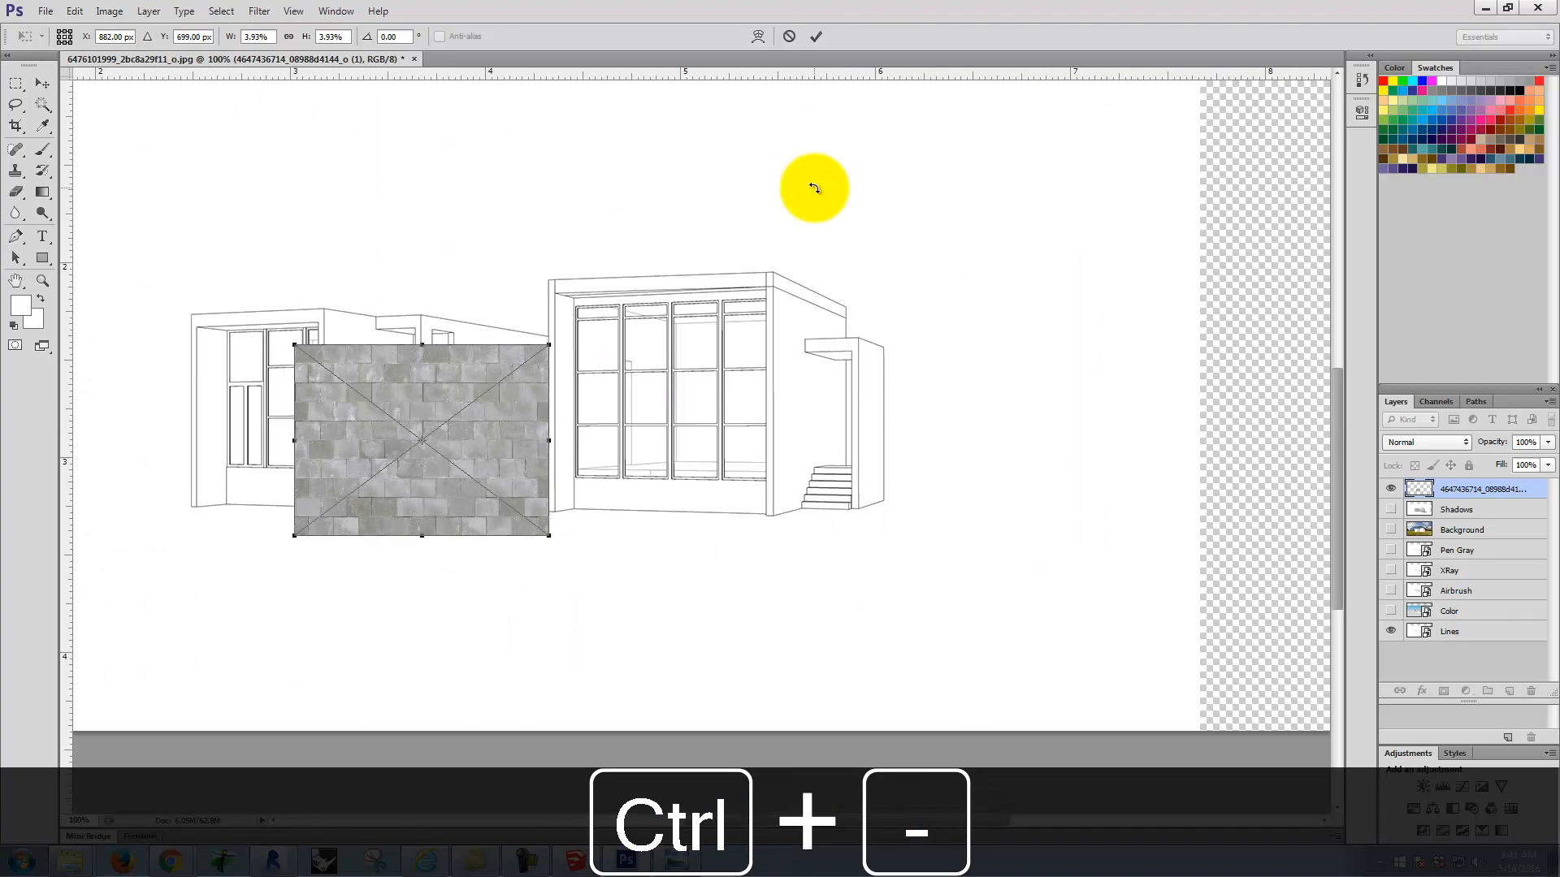
Step: Move the concrete texture against the right wing's side wall, scale it to 2.40%, and commit the placement
drag(421, 398, 898, 305)
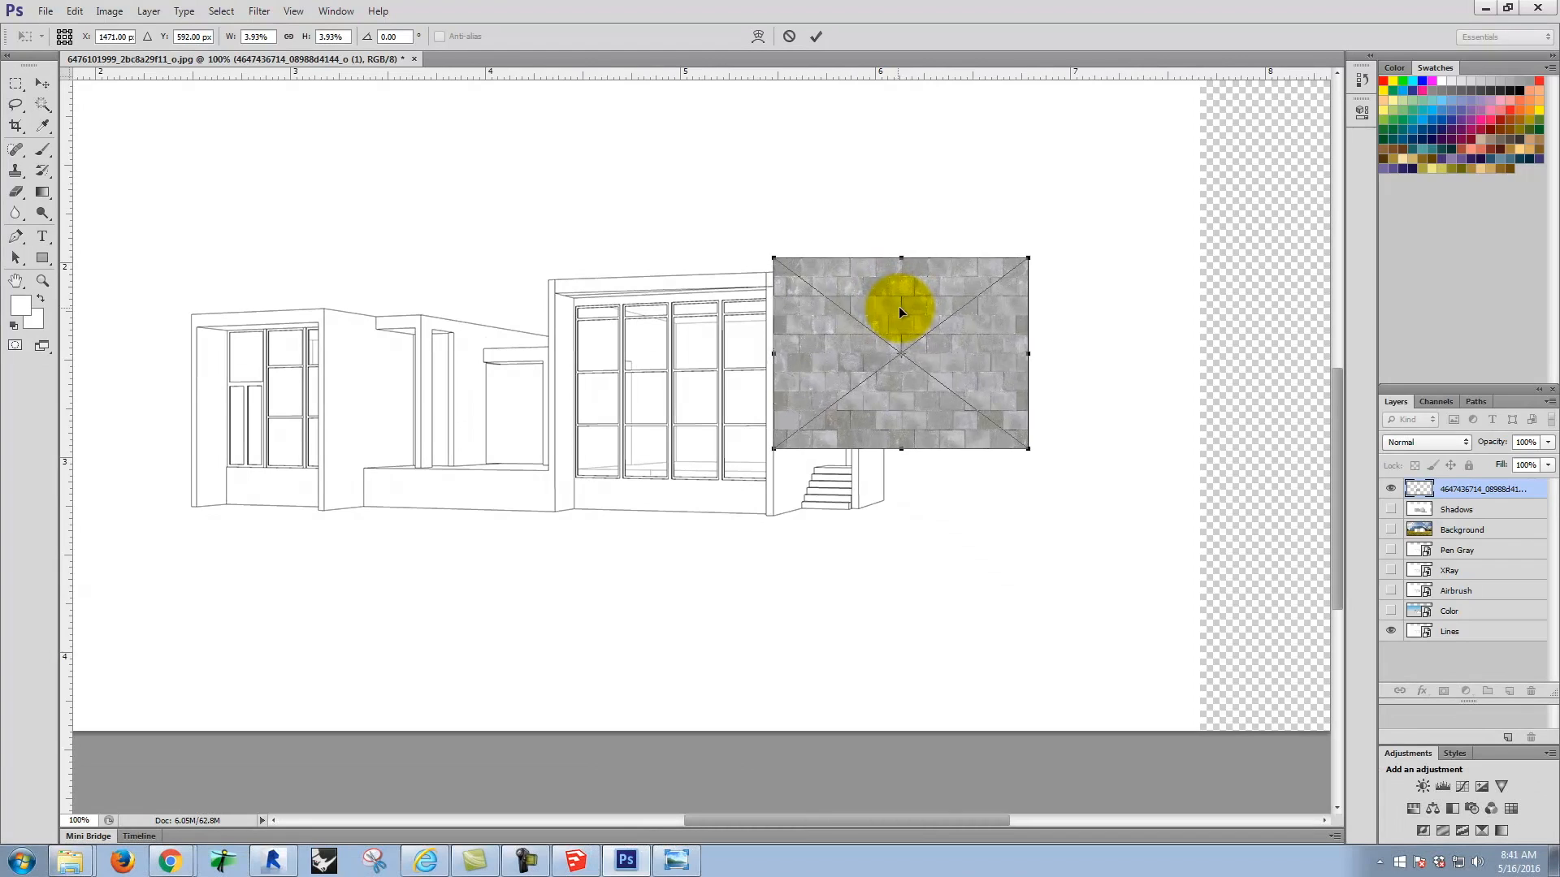
drag(1026, 446, 932, 368)
drag(790, 316, 793, 327)
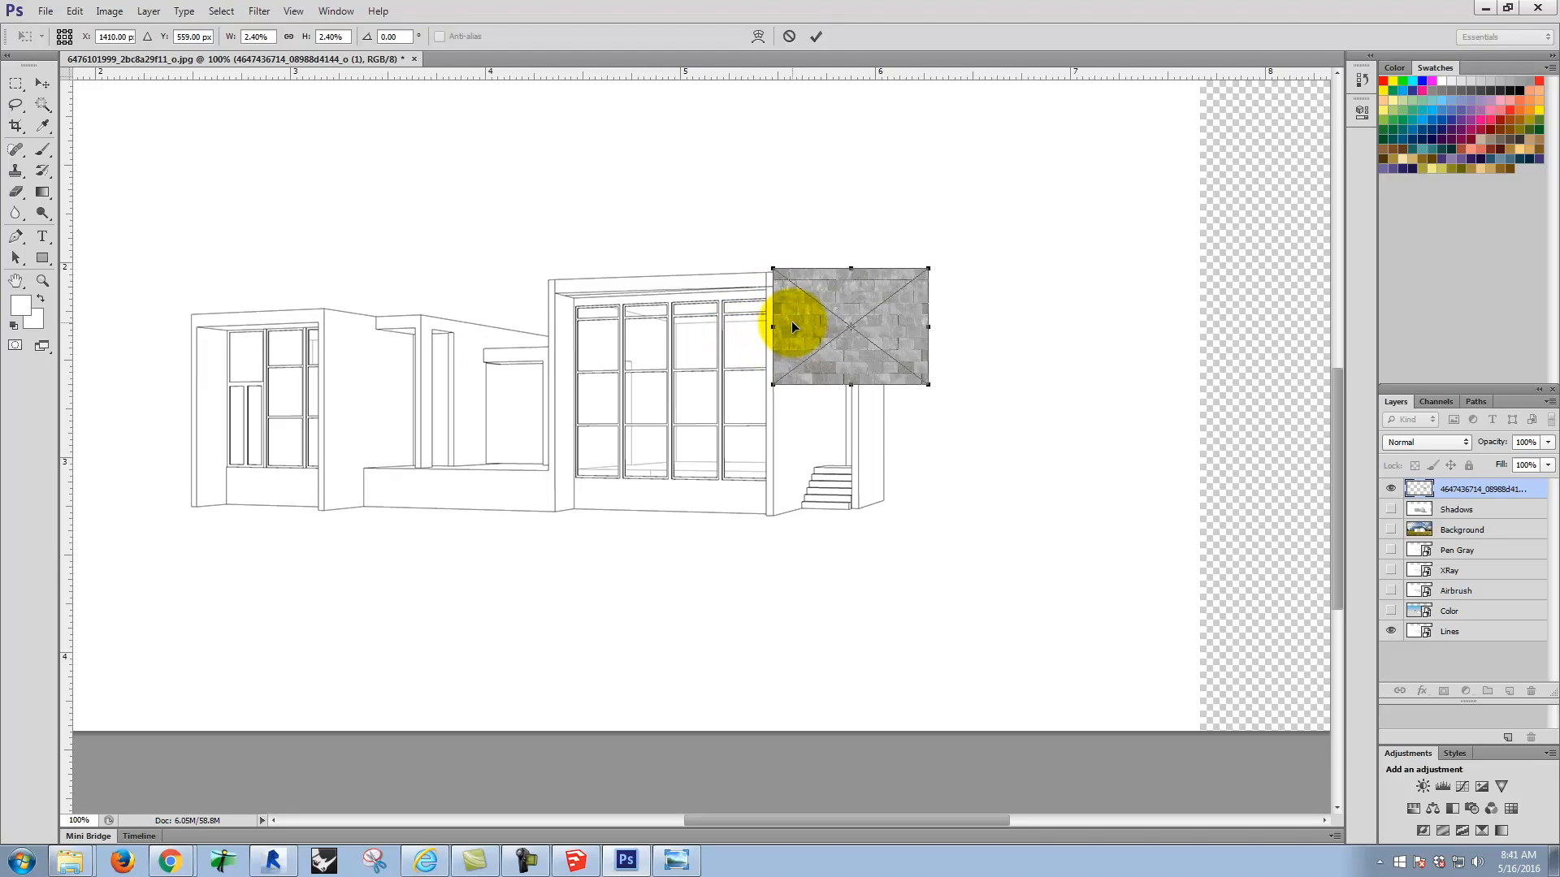
click(814, 38)
click(16, 82)
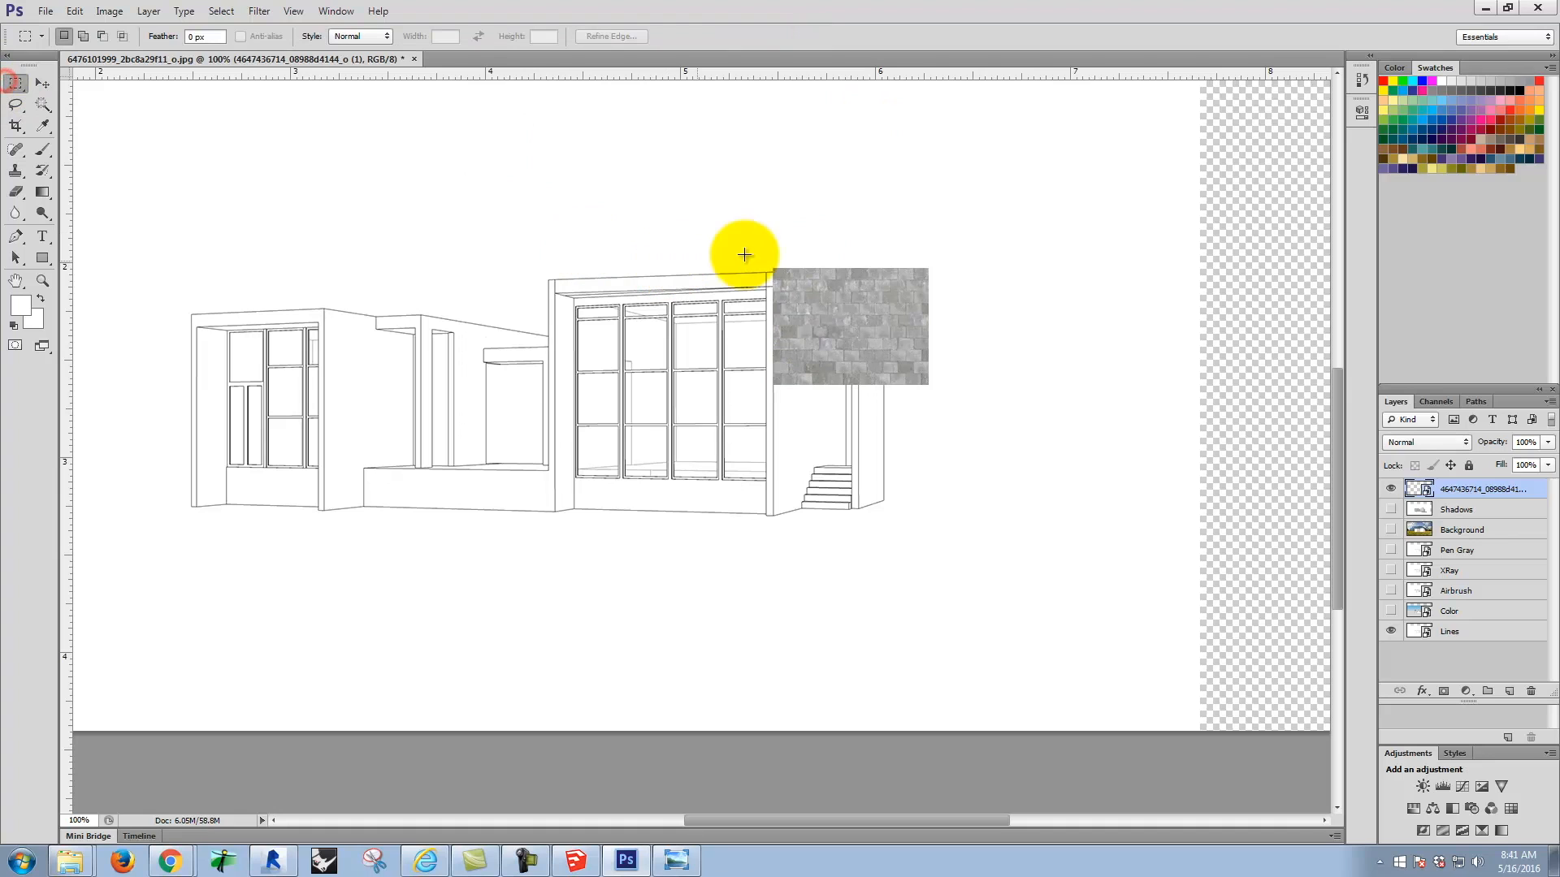
Step: Copy the placed concrete texture tile and stack two pasted copies flush beneath it to form a three-tile column
drag(737, 238, 998, 405)
key(ctrl+c)
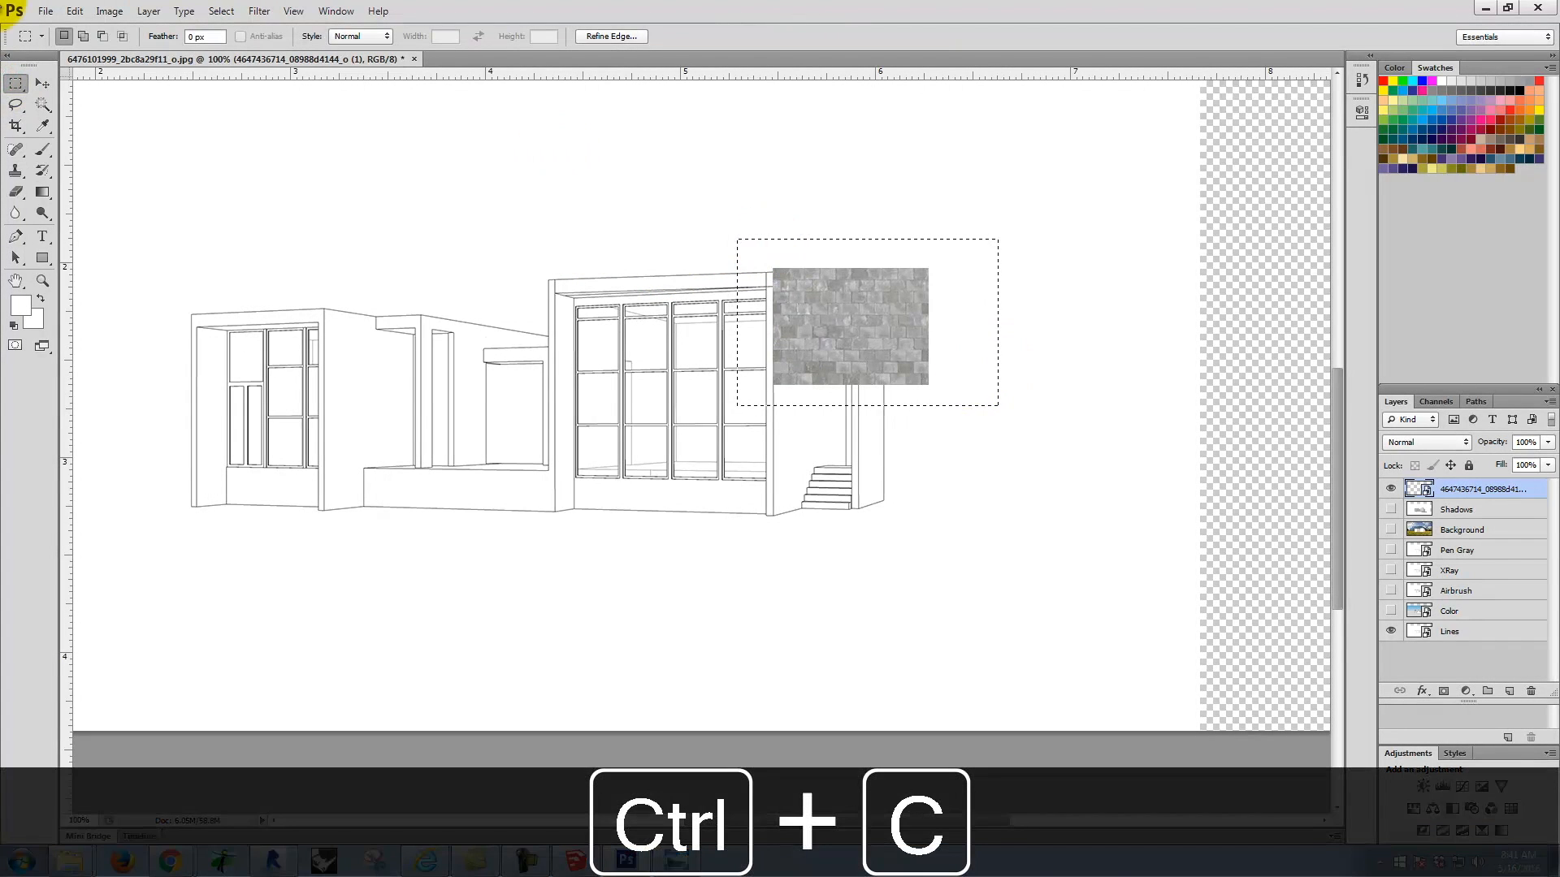
key(ctrl+v)
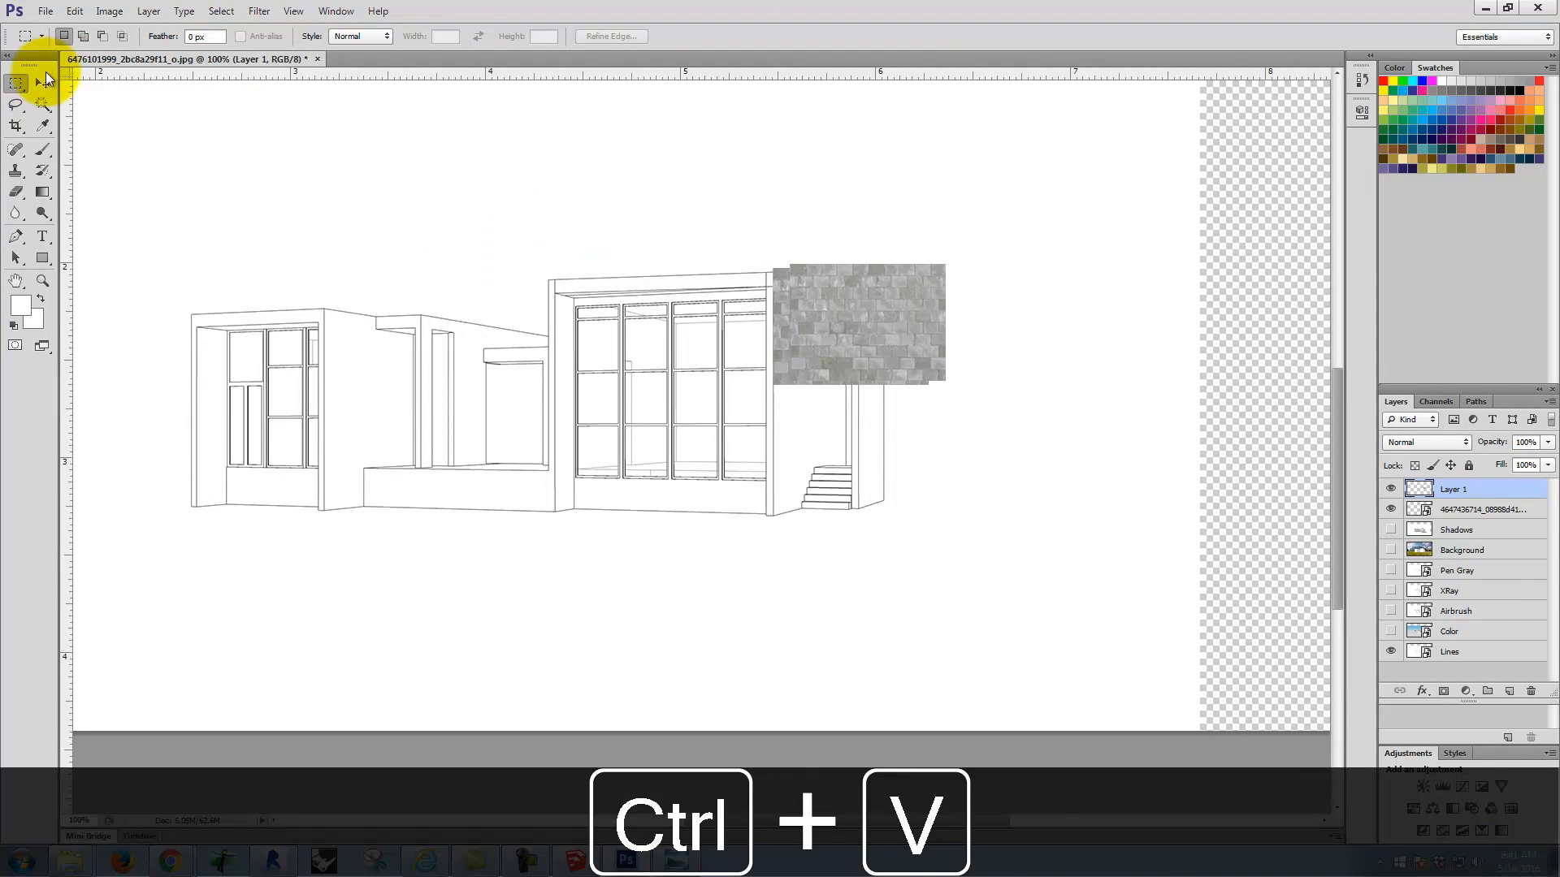
click(42, 83)
drag(888, 325, 871, 450)
key(ctrl+v)
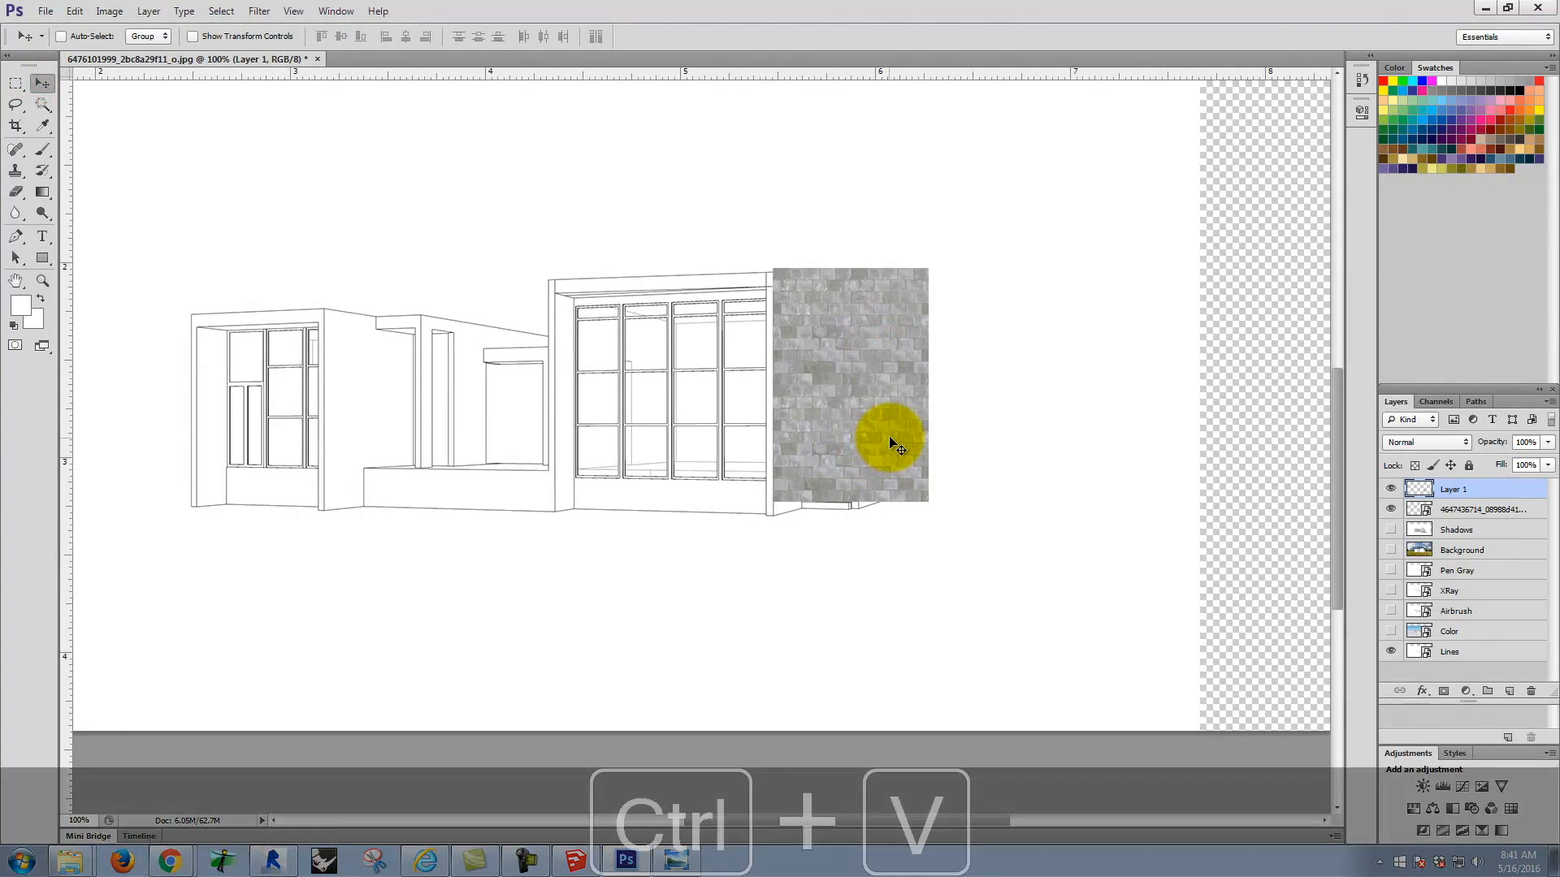
drag(687, 448, 835, 564)
Step: Paste three more texture tiles and align them beside the first column as a second three-tile column
key(ctrl+v)
drag(703, 445, 1020, 422)
key(ctrl+v)
key(ctrl+v)
drag(695, 442, 1002, 558)
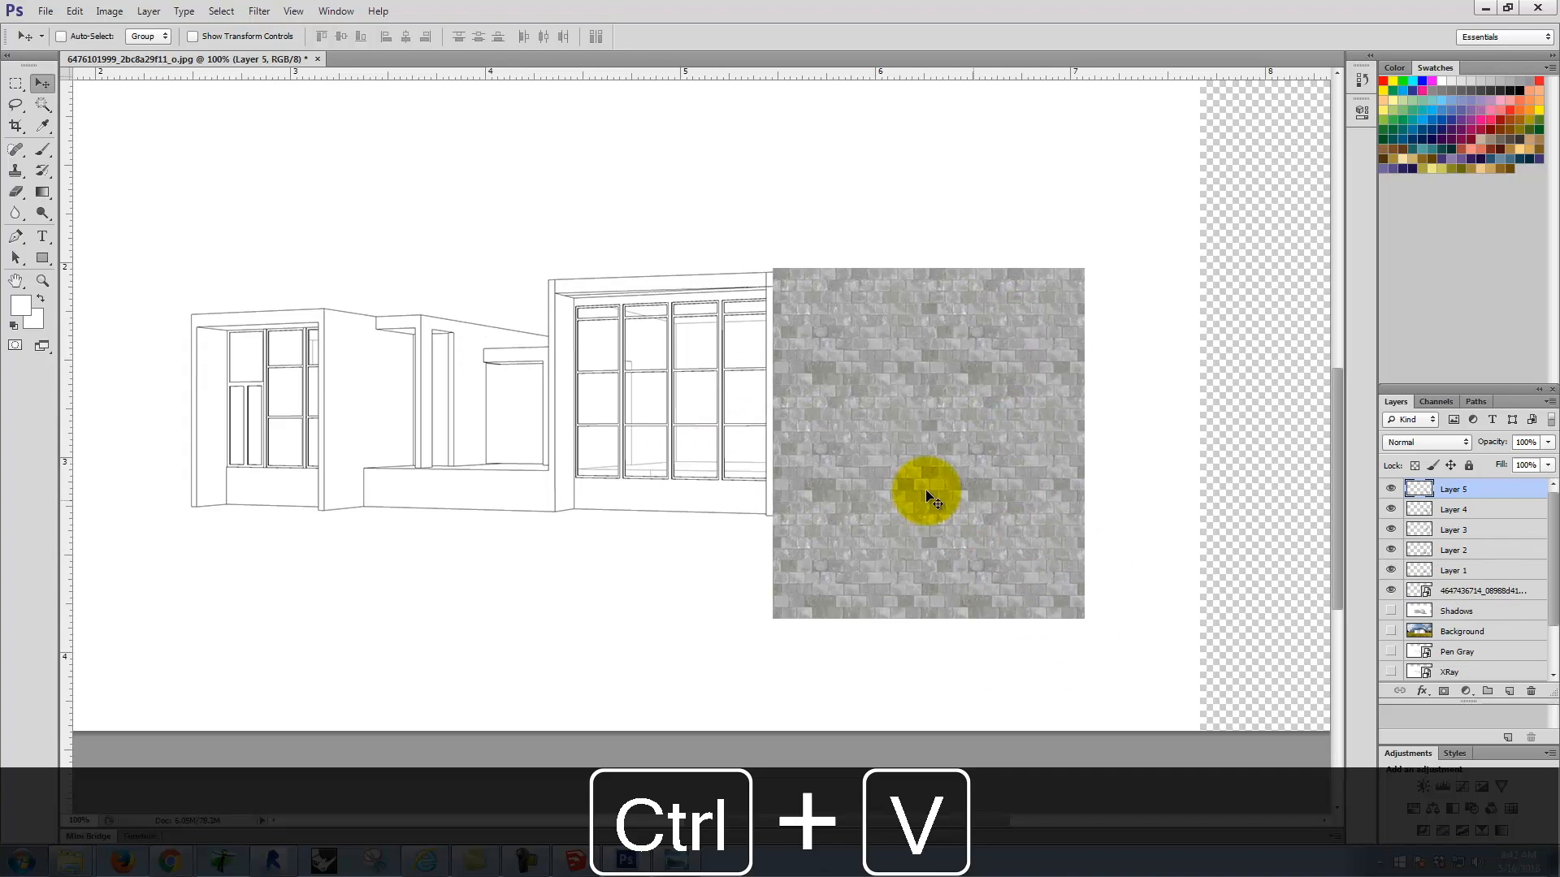
Step: Extend the texture with a third column of three pasted tiles, completing a three-by-three block
key(ctrl+v)
drag(712, 452, 1172, 330)
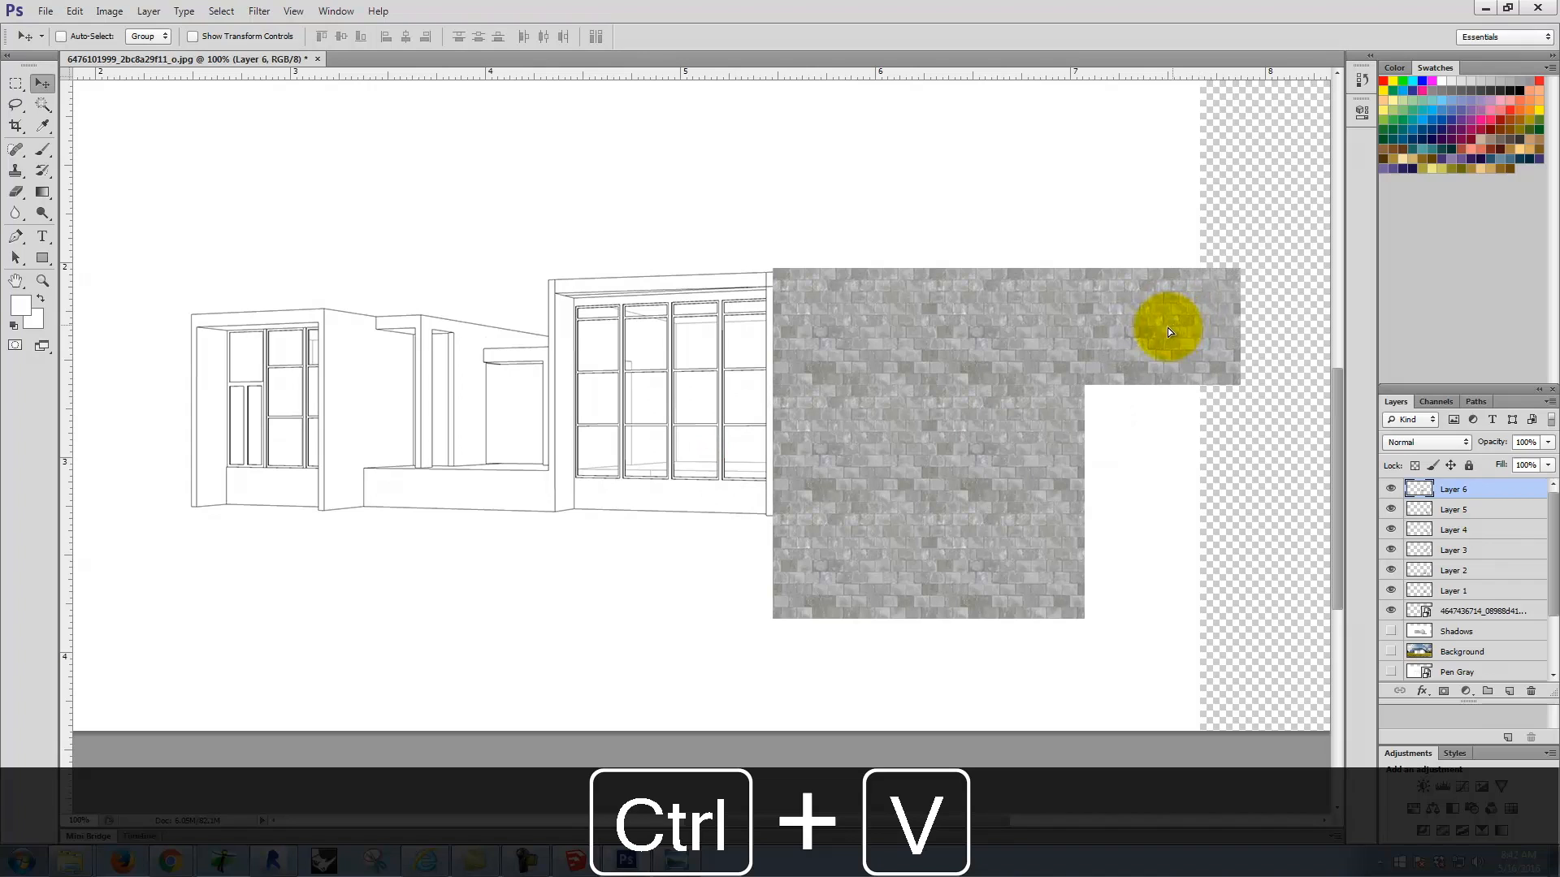
key(ctrl+v)
drag(749, 442, 1207, 441)
key(ctrl+v)
drag(756, 446, 1200, 557)
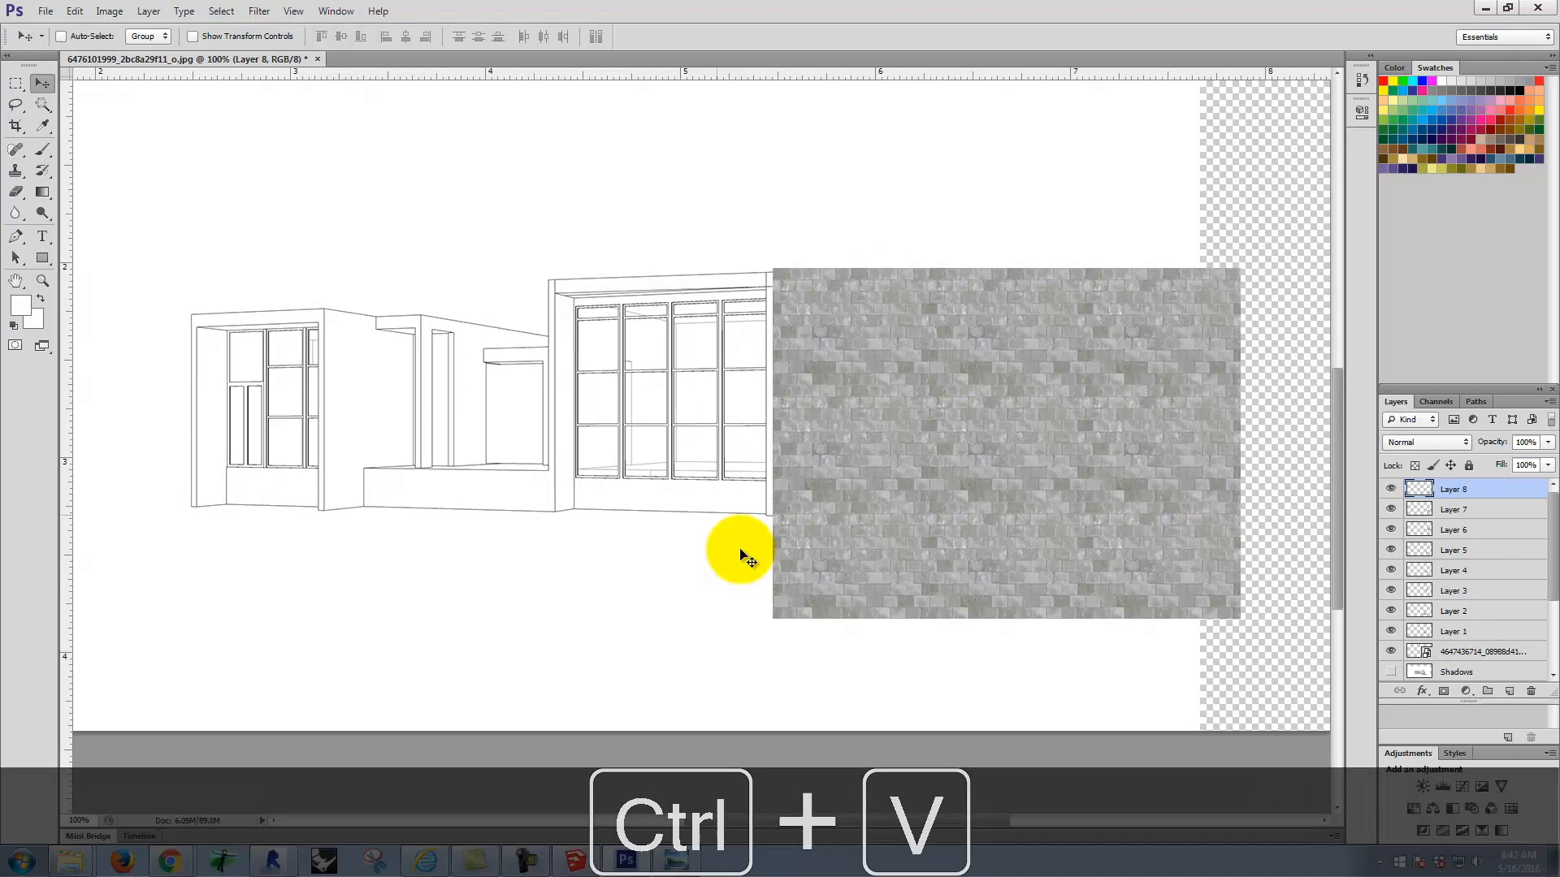
Step: Merge the placed texture and its eight copied layers into one layer and set its blend mode to Multiply
click(1486, 652)
ctrl+click(1475, 487)
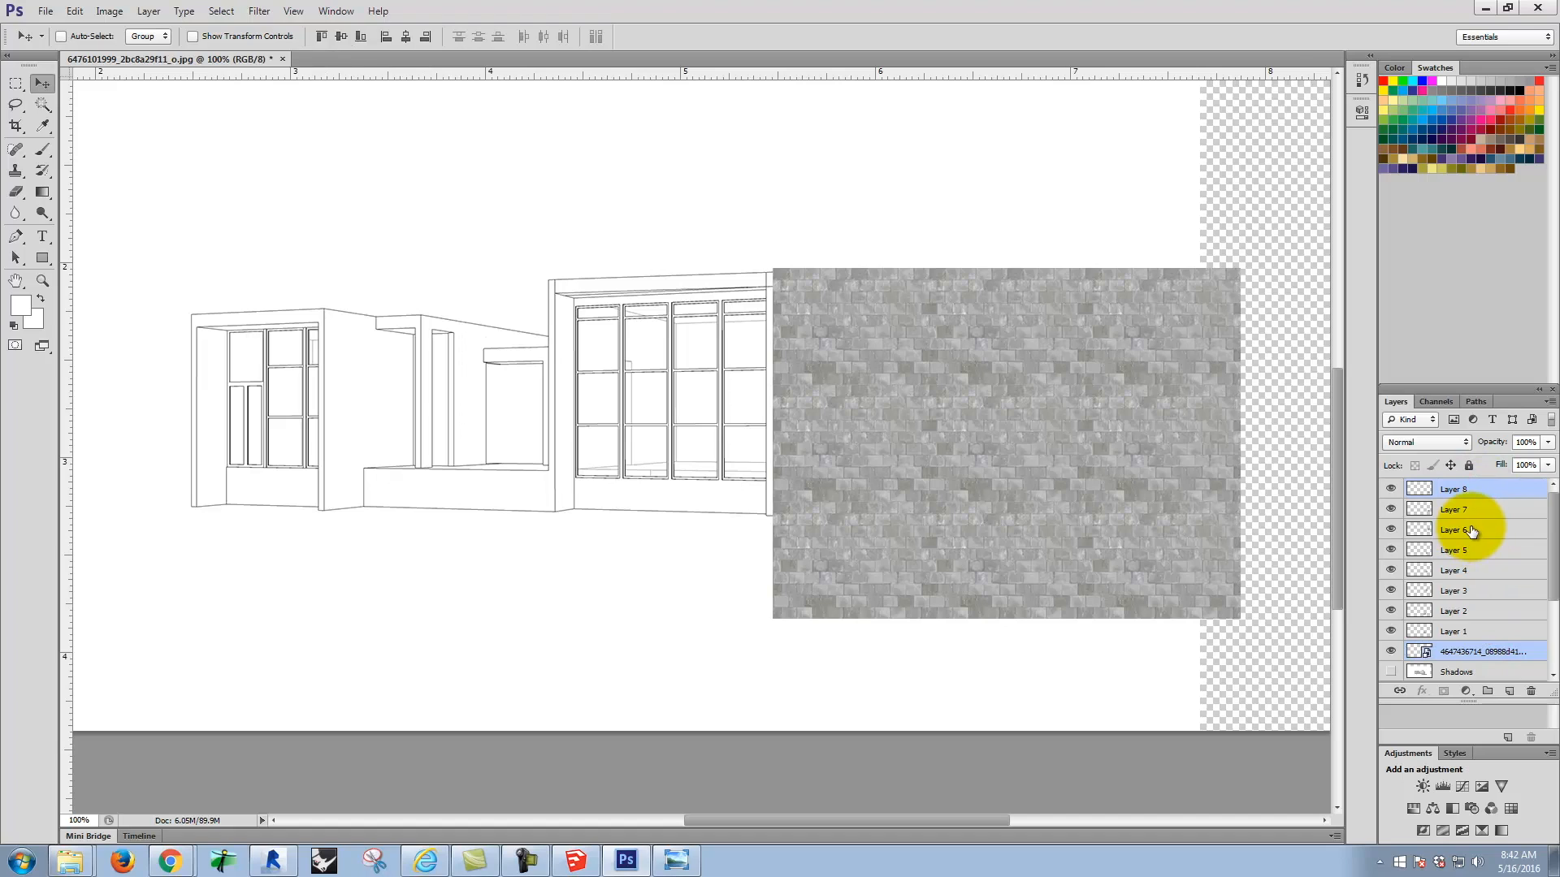
click(1519, 650)
shift+click(1485, 494)
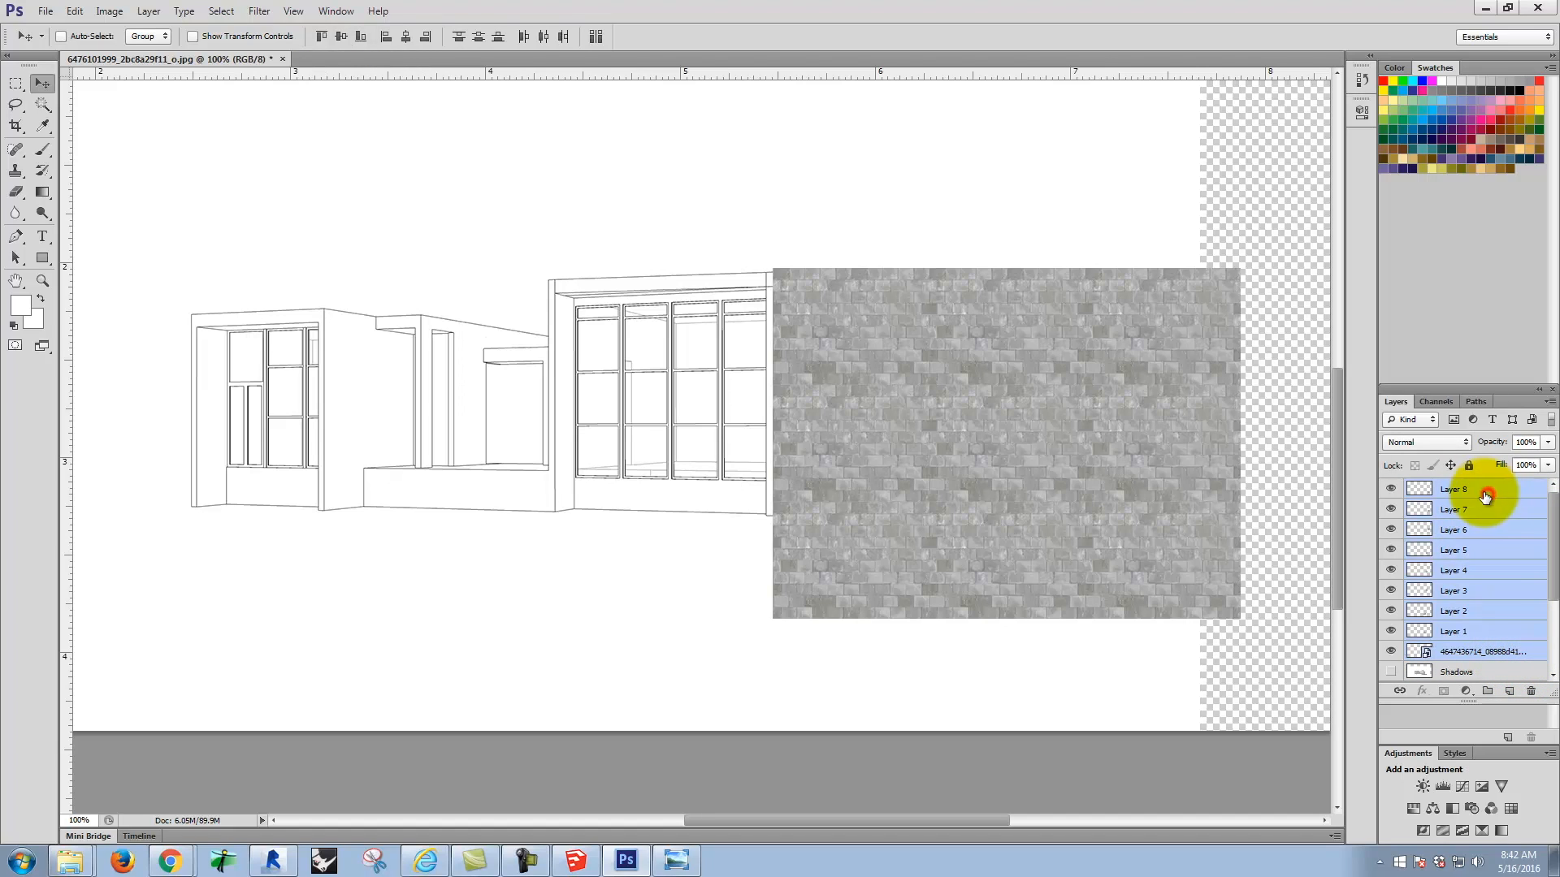
right_click(1475, 533)
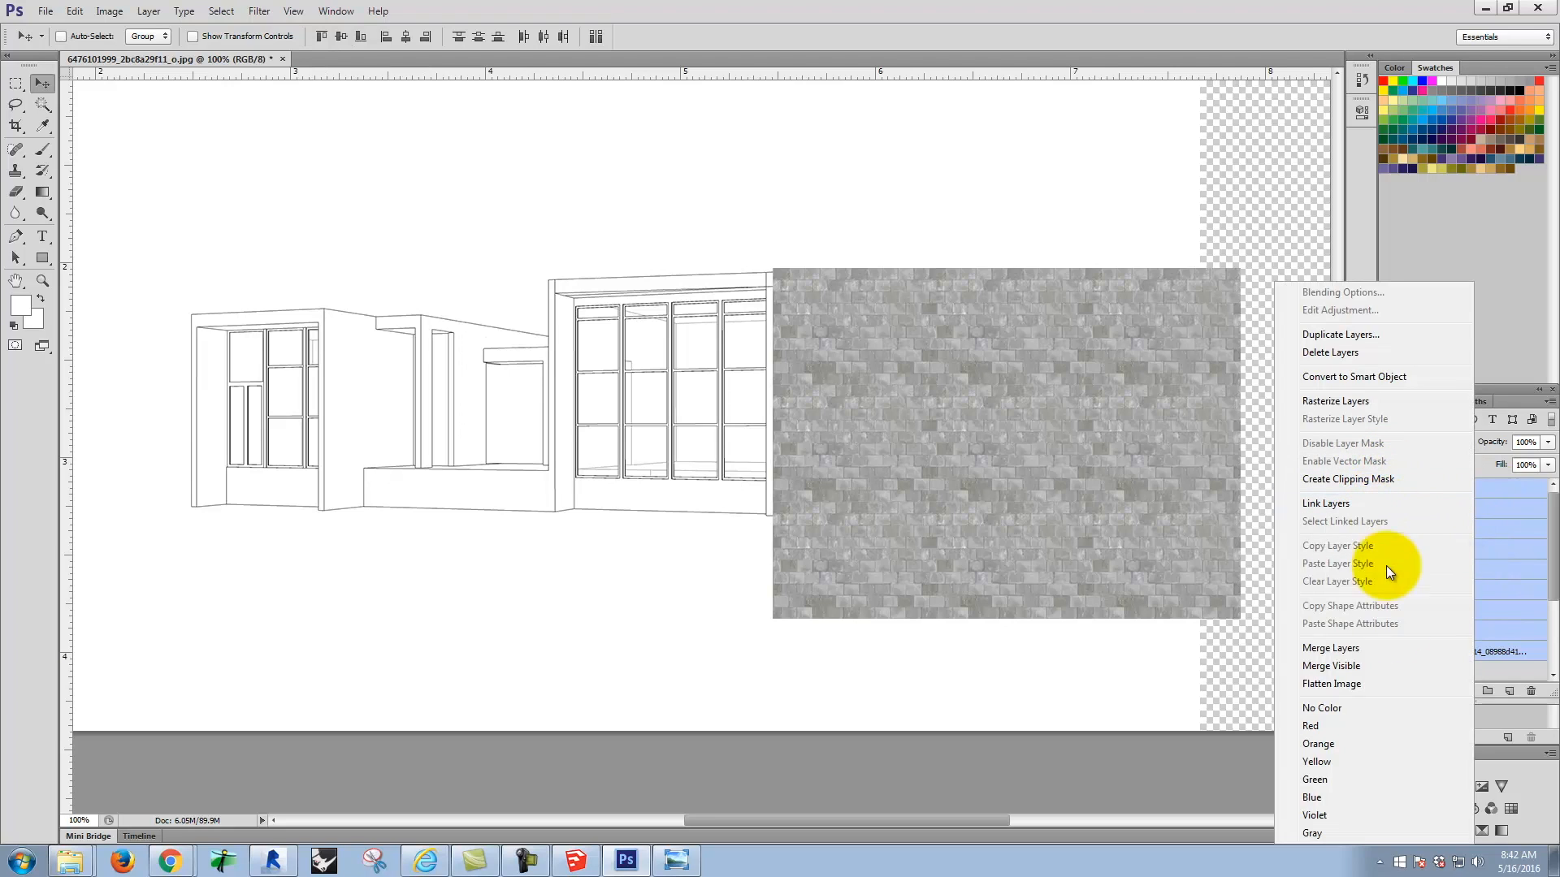
click(1368, 654)
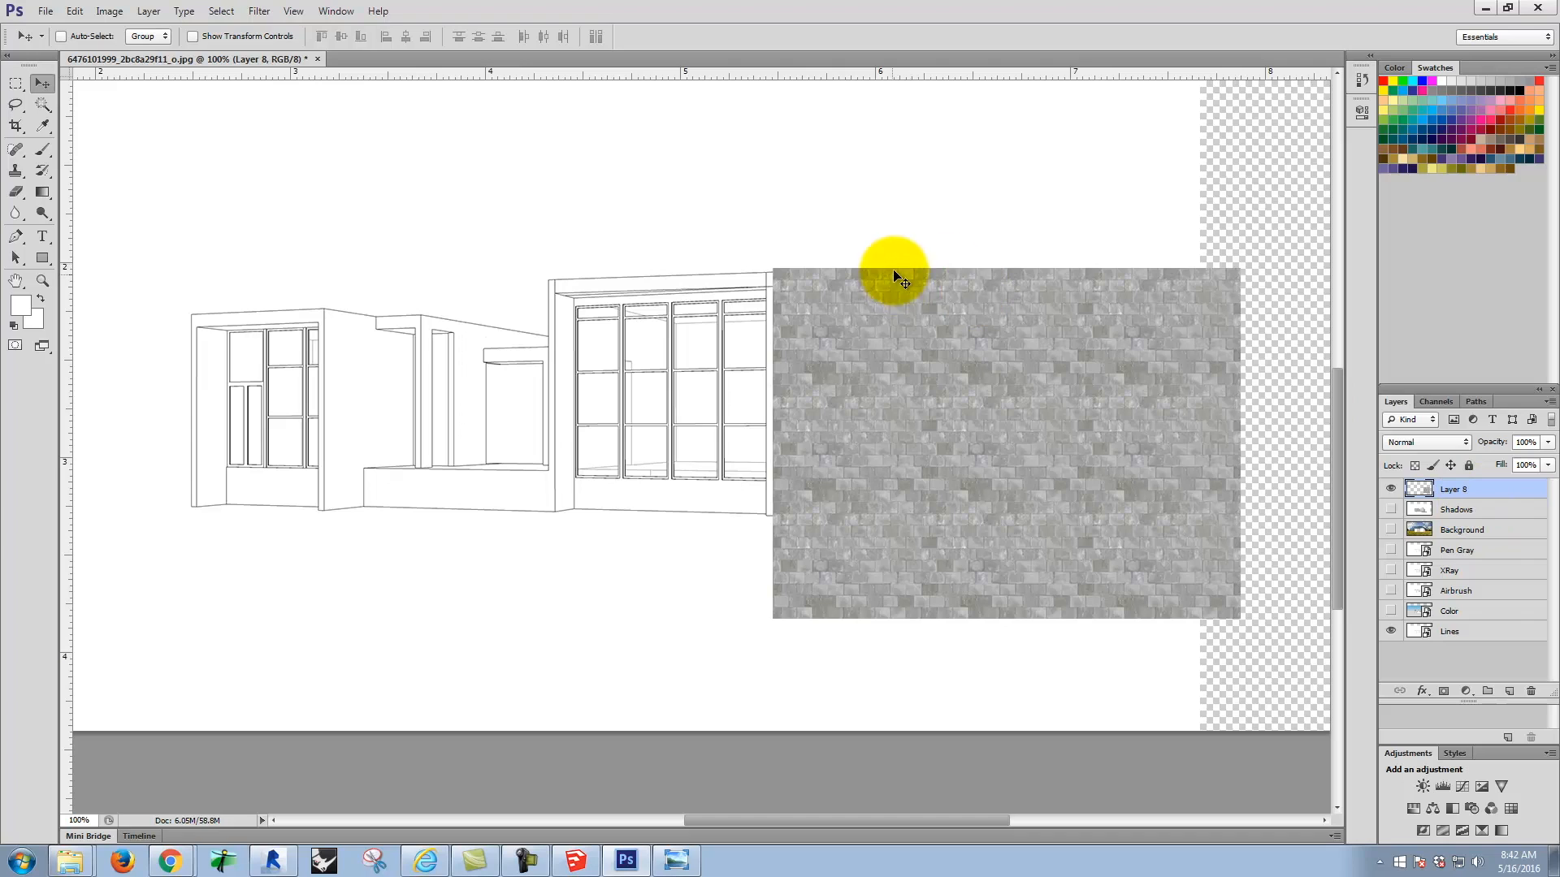
click(1439, 441)
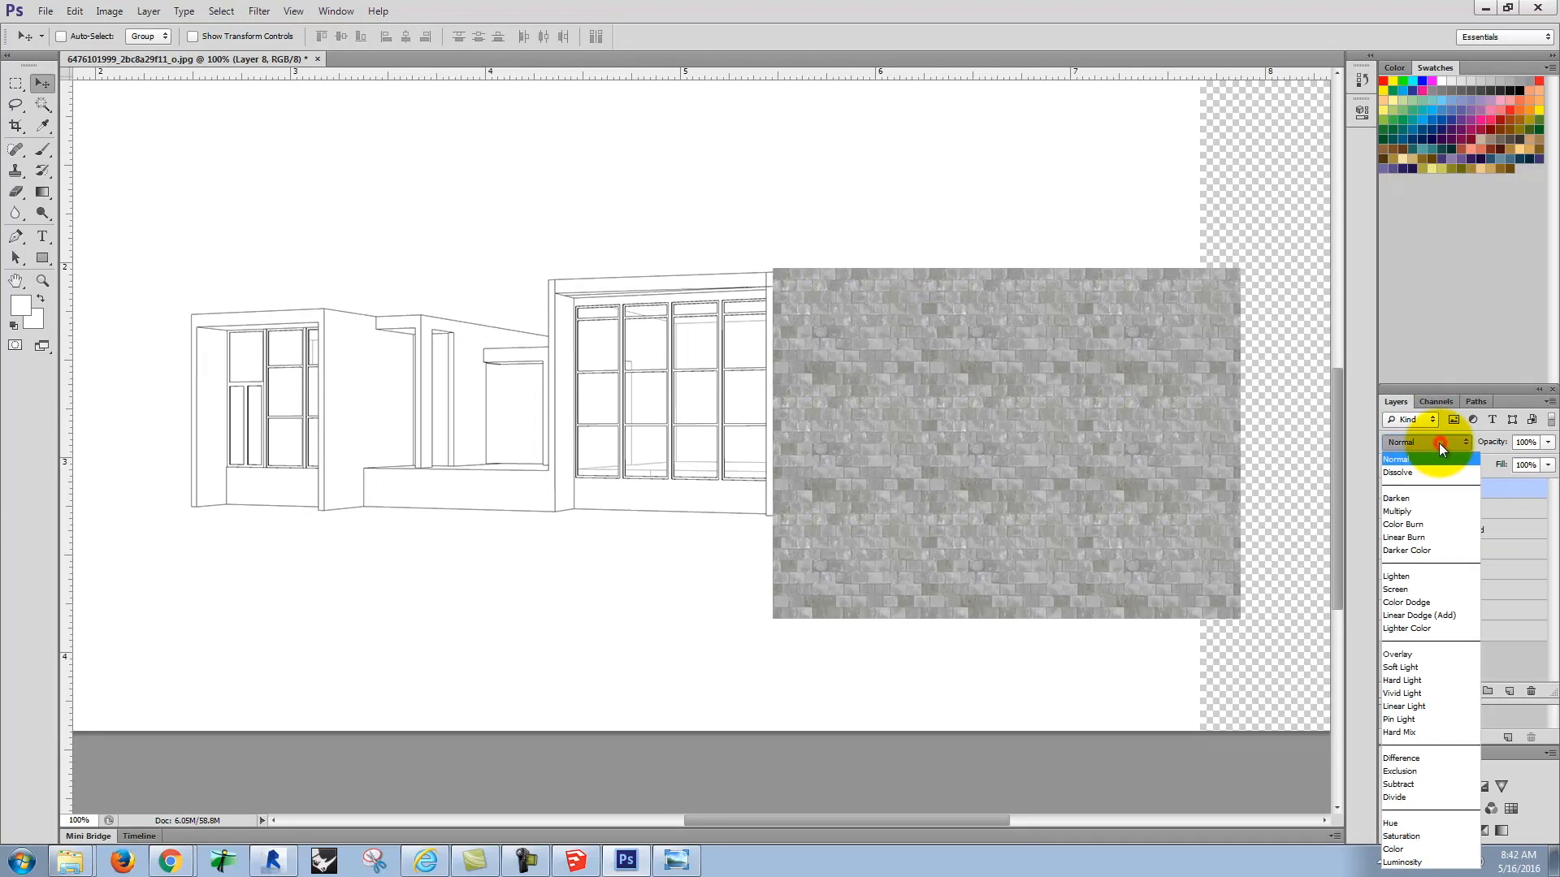
click(1421, 512)
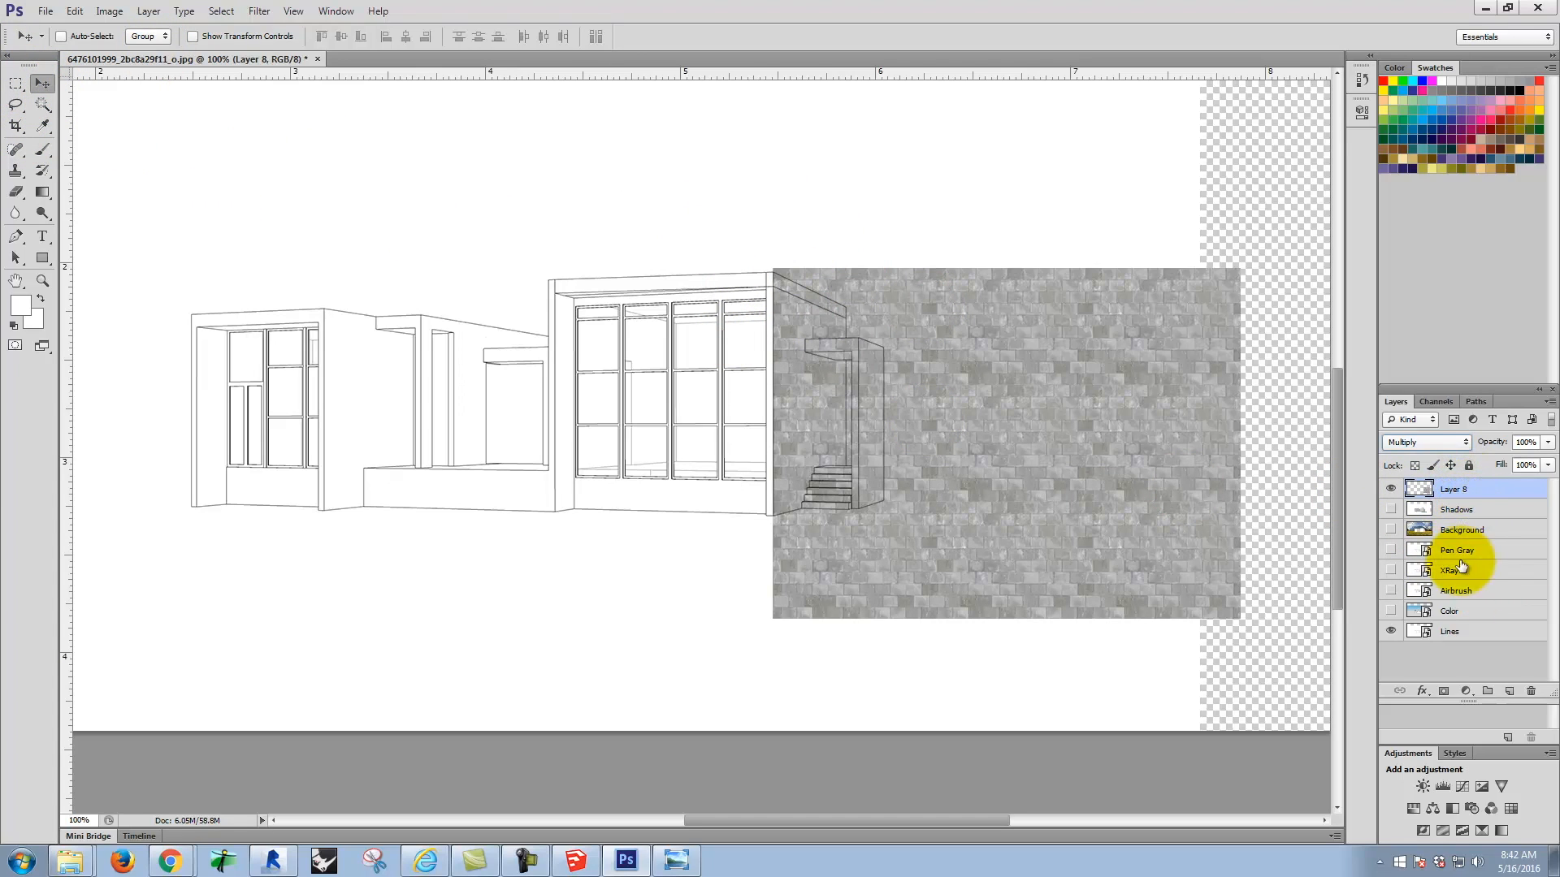
Step: Hide the merged texture layer and select the right wing's side wall on the Lines layer with the Magic Wand
click(1392, 491)
click(42, 105)
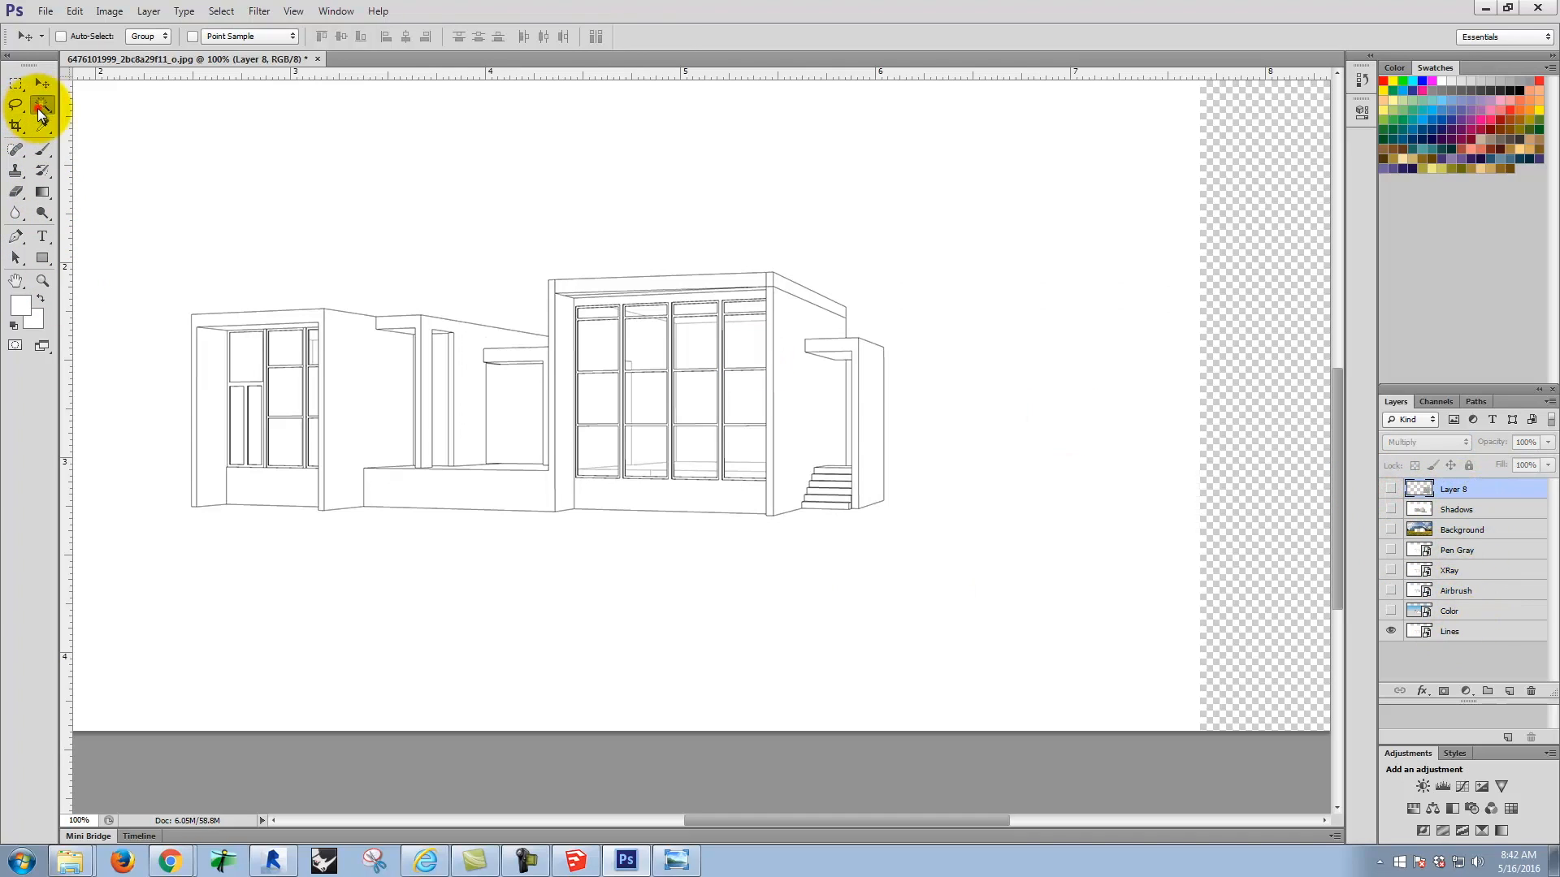
click(1471, 639)
click(693, 216)
click(807, 345)
click(788, 367)
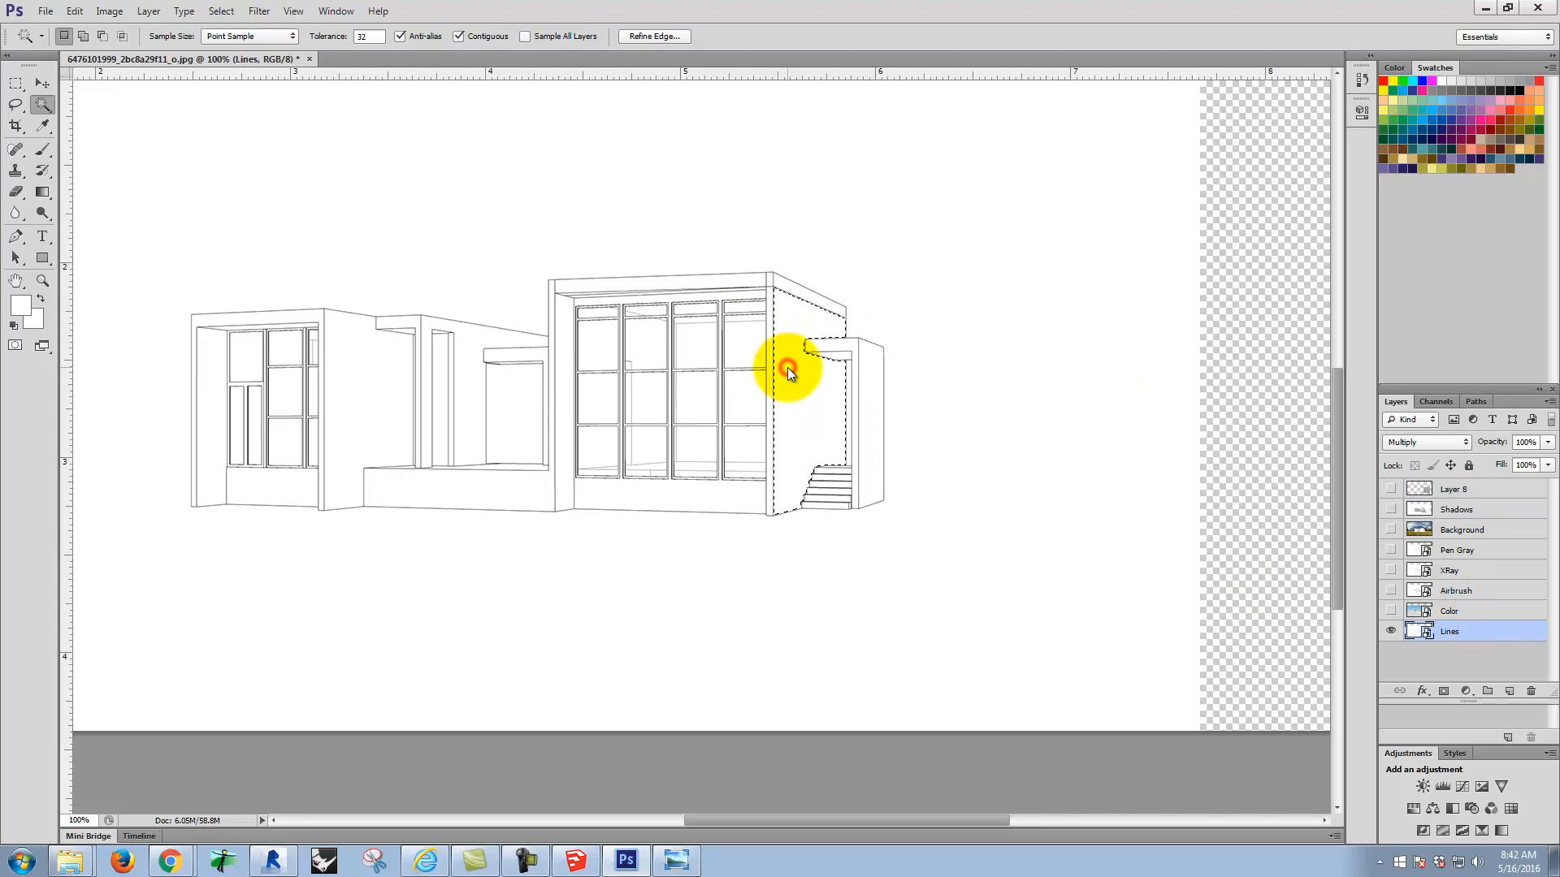
Step: Show the texture layer, try masking it to the selected side wall, undo the mask, and deselect the wall
click(1421, 488)
click(1391, 488)
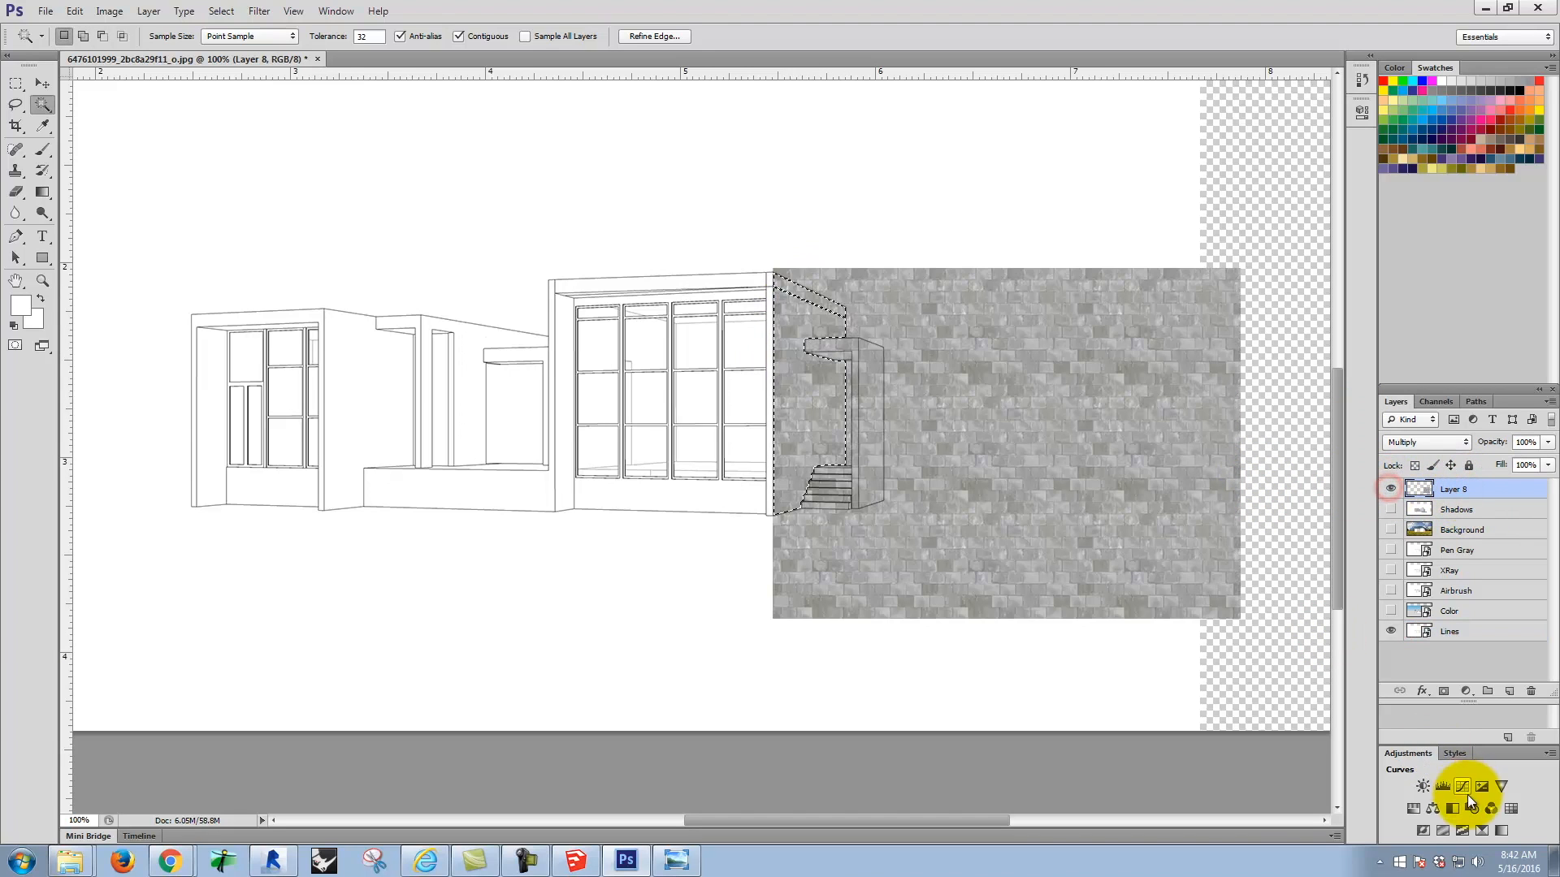
click(1444, 691)
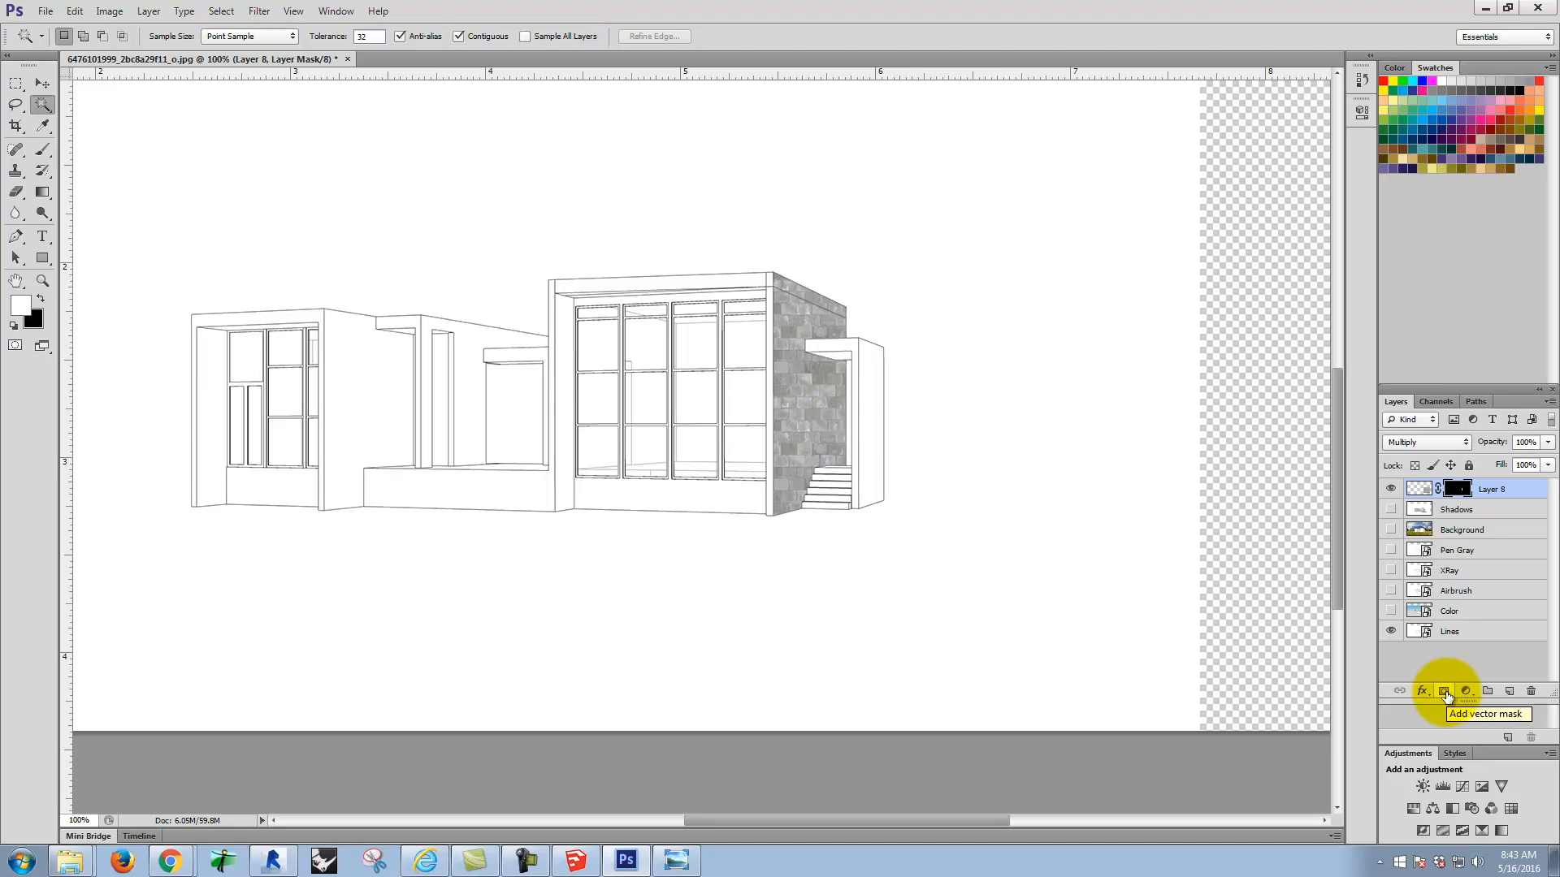
key(ctrl+z)
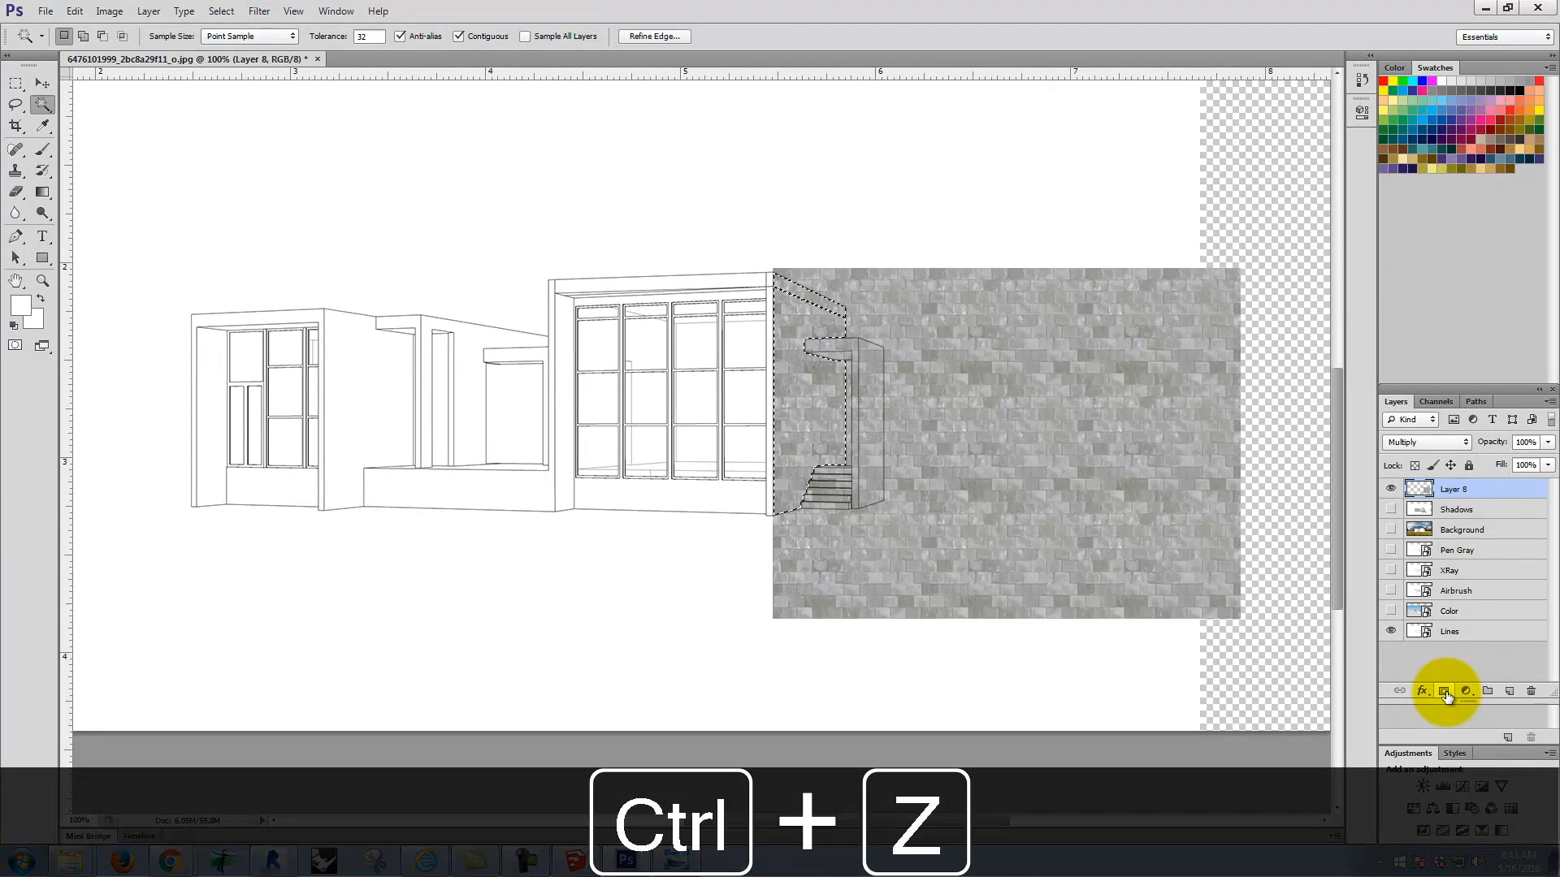
click(14, 83)
click(957, 182)
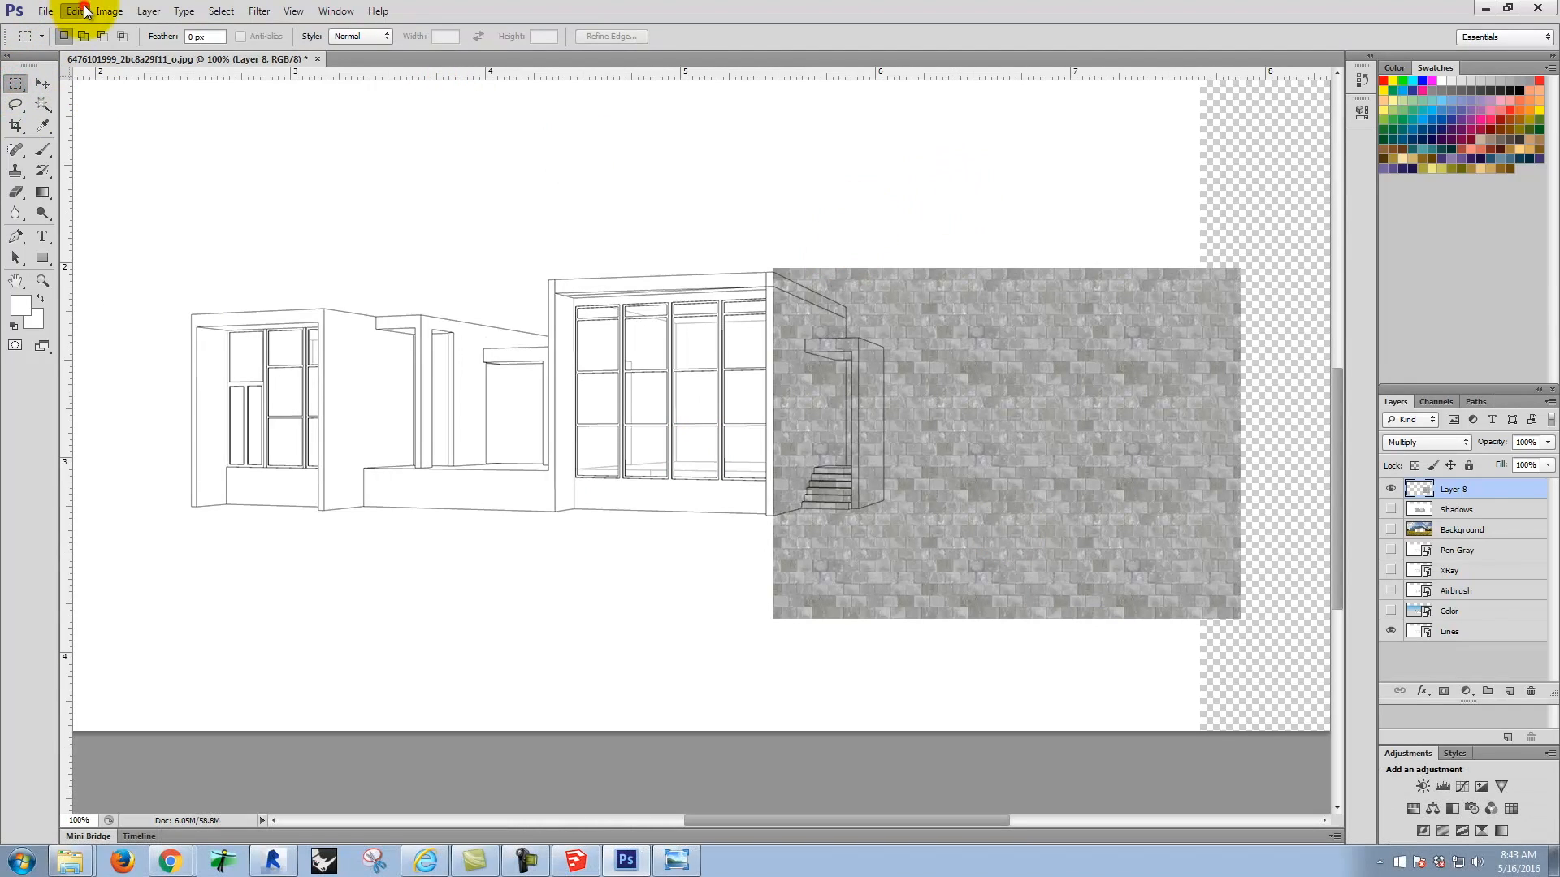
Step: Skew the merged texture with its far corners moved toward each other so the courses converge away from the house corner
click(75, 11)
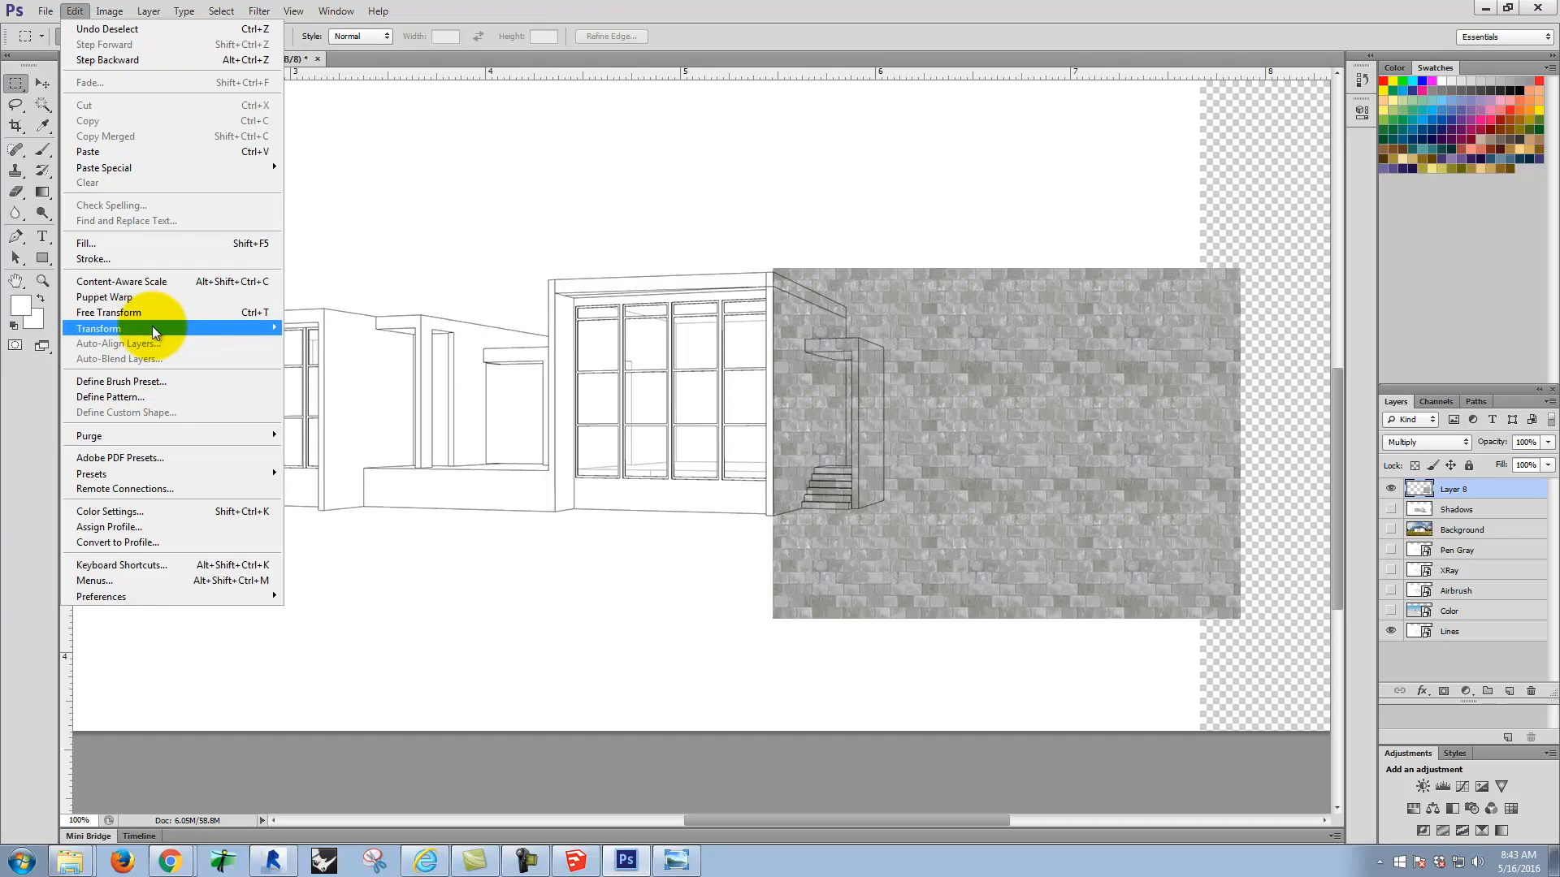
mouse_move(151, 325)
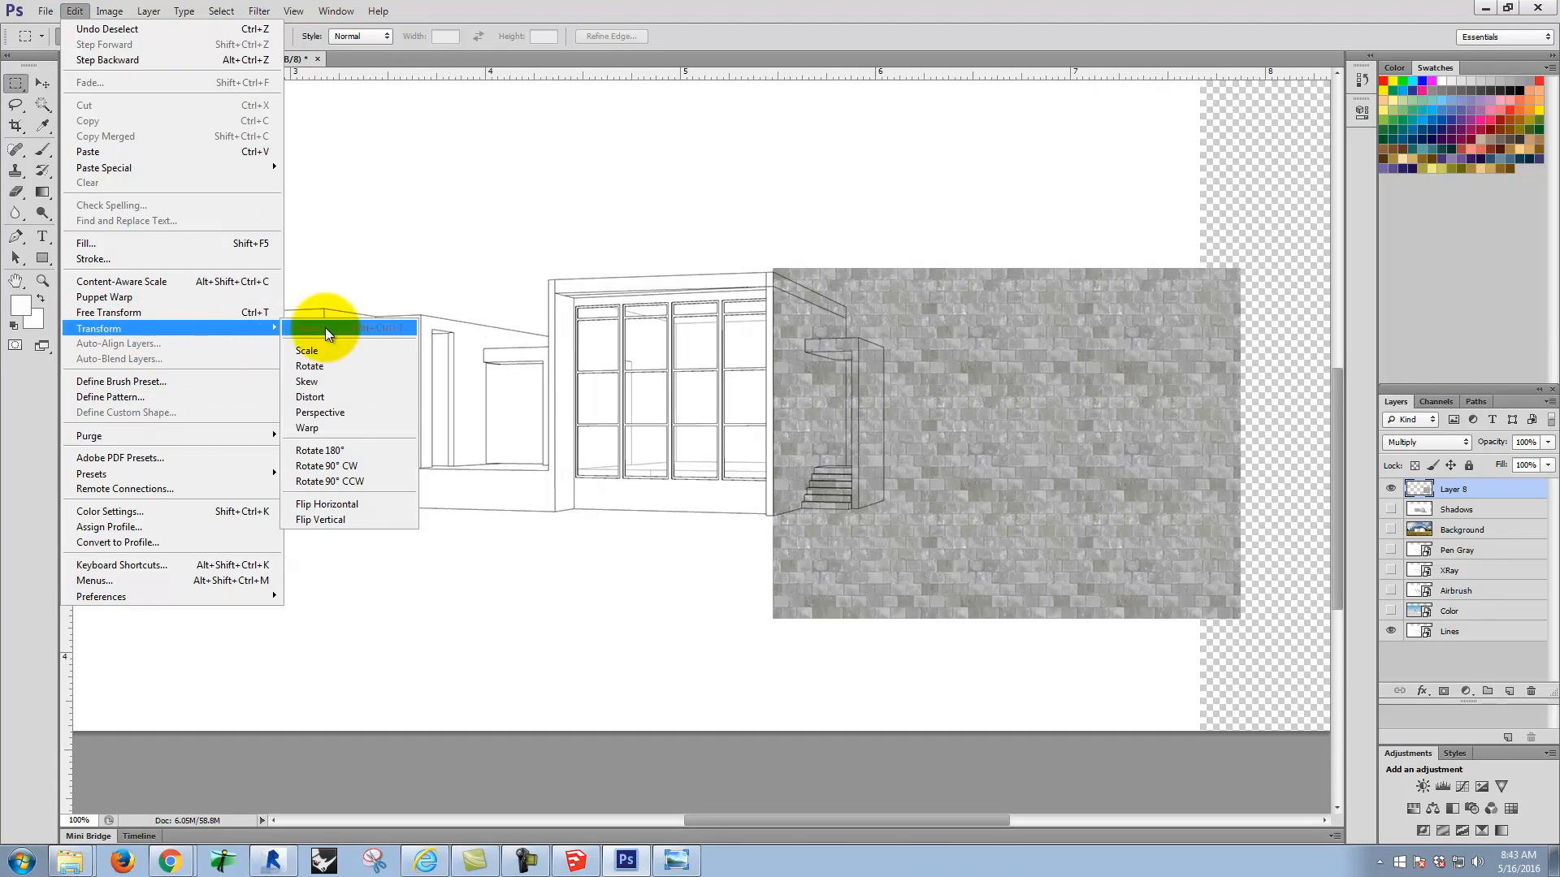
click(330, 381)
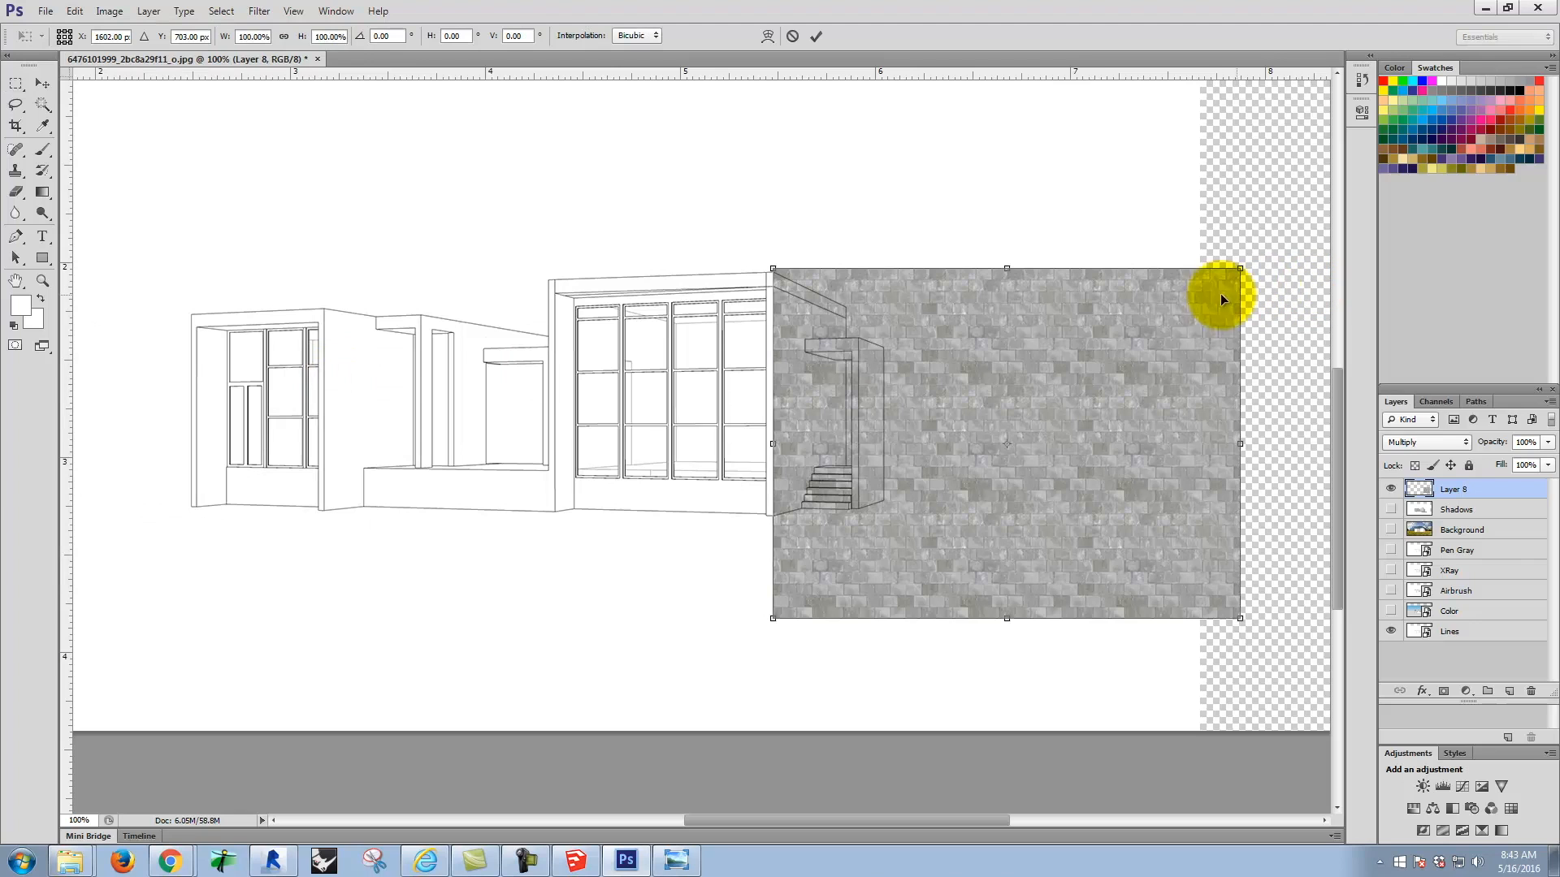
drag(1240, 270, 1233, 418)
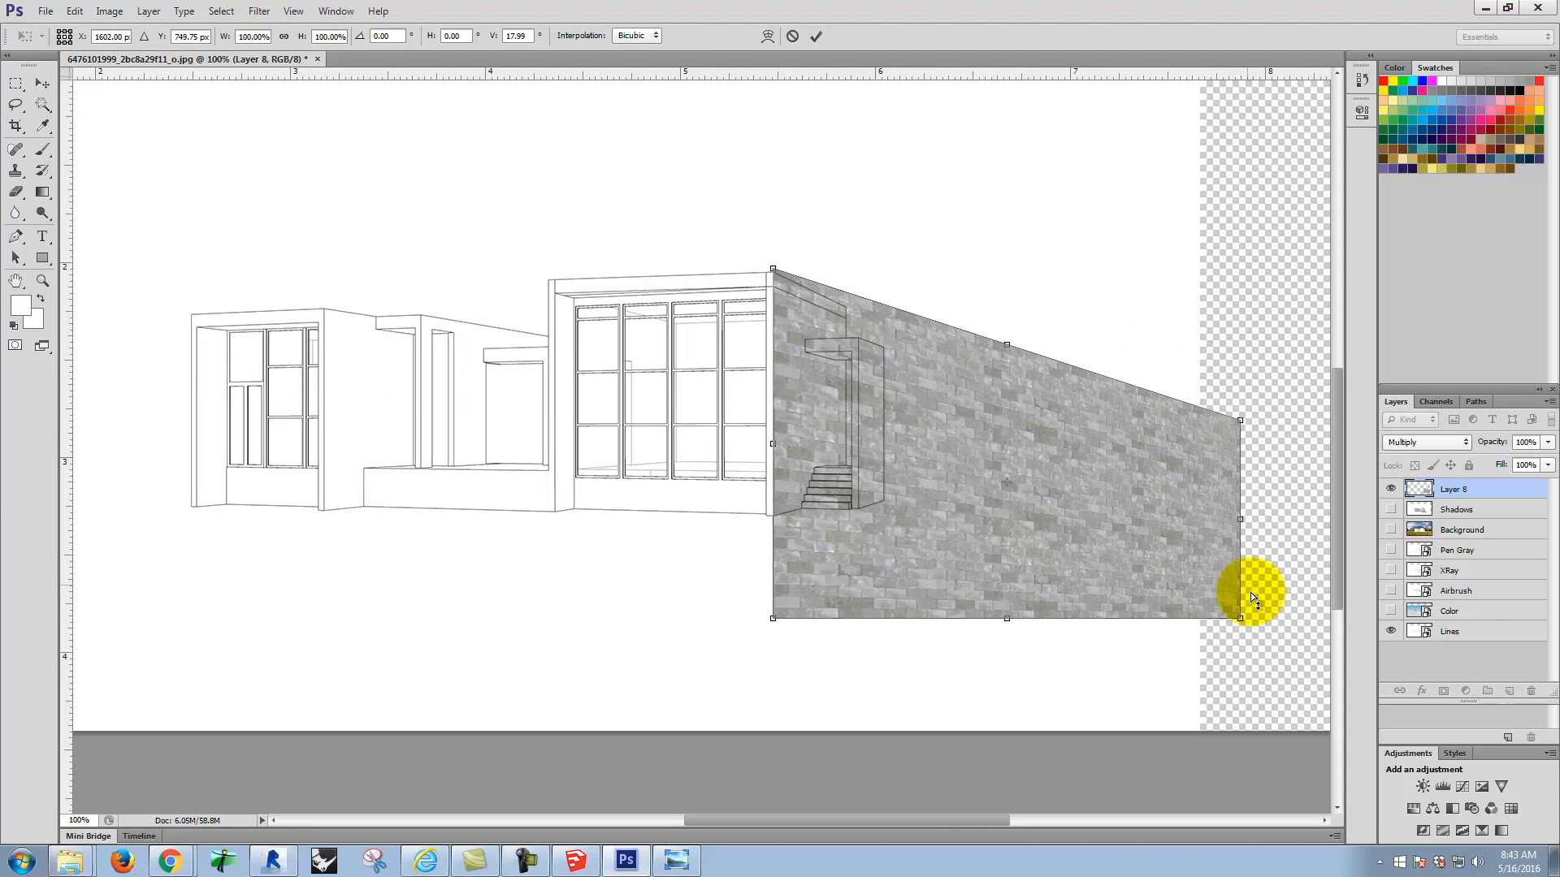
drag(1241, 620, 1225, 529)
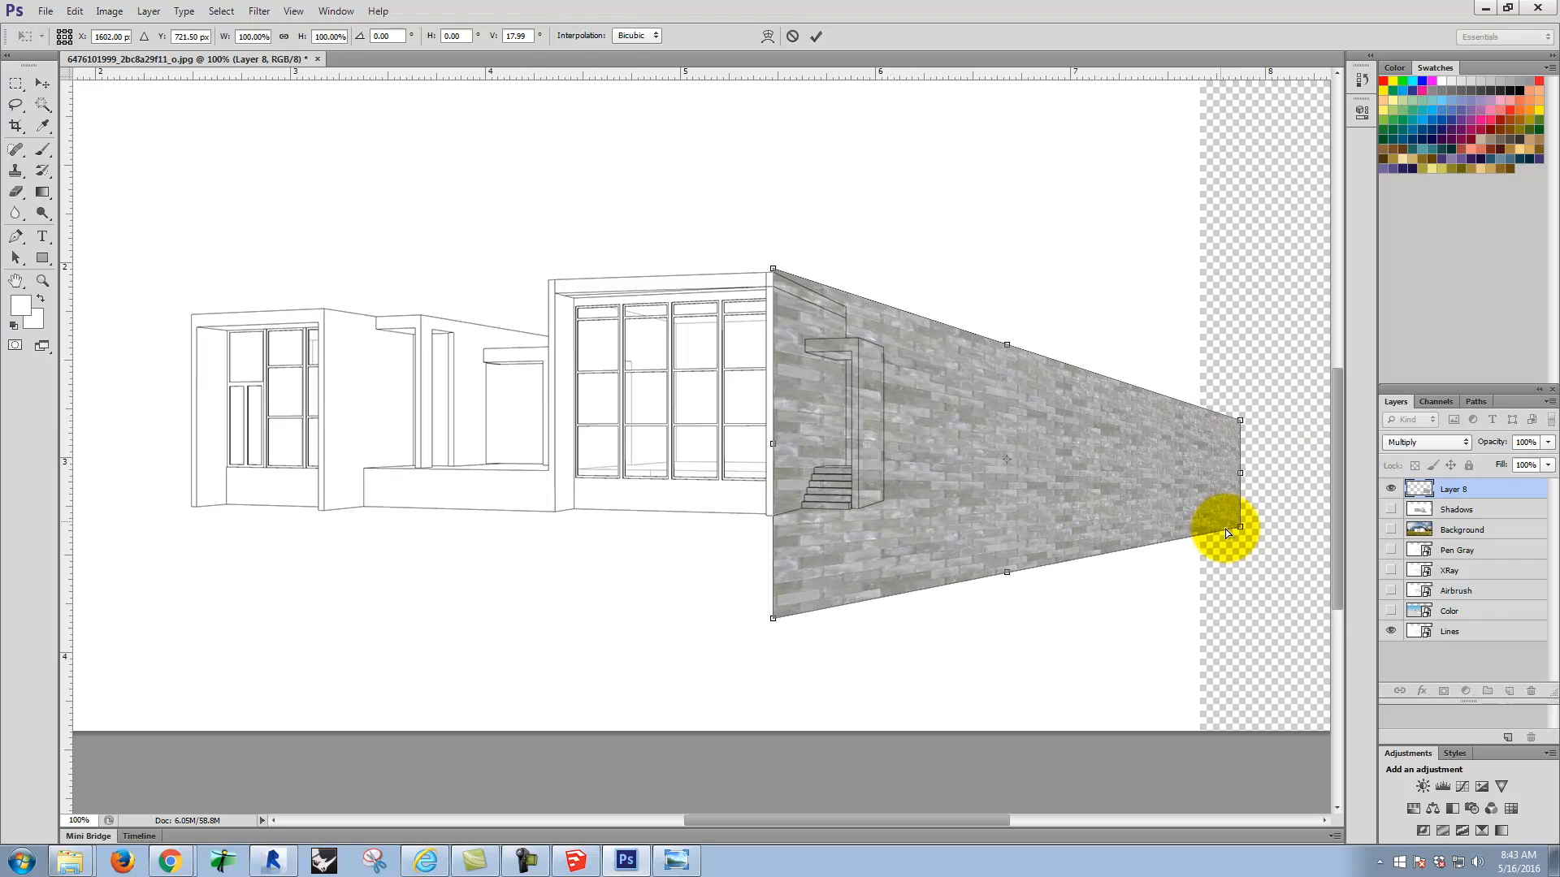
drag(1240, 473, 1175, 469)
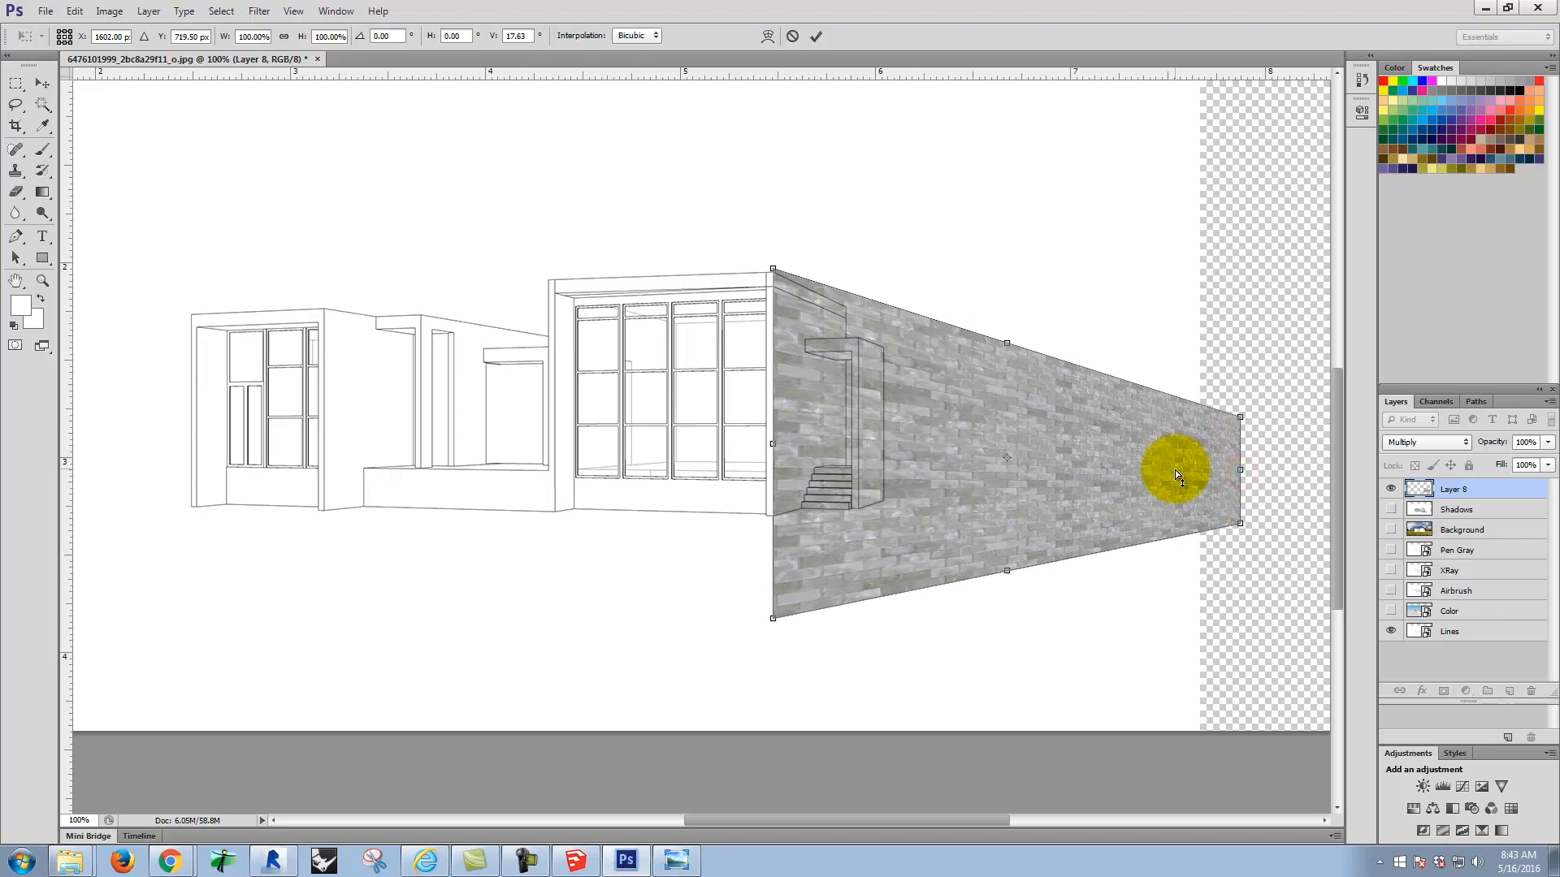
Step: Narrow the skewed texture to about 38.5% width by bringing its far upper and lower corners closer to the house
drag(1232, 419, 1034, 376)
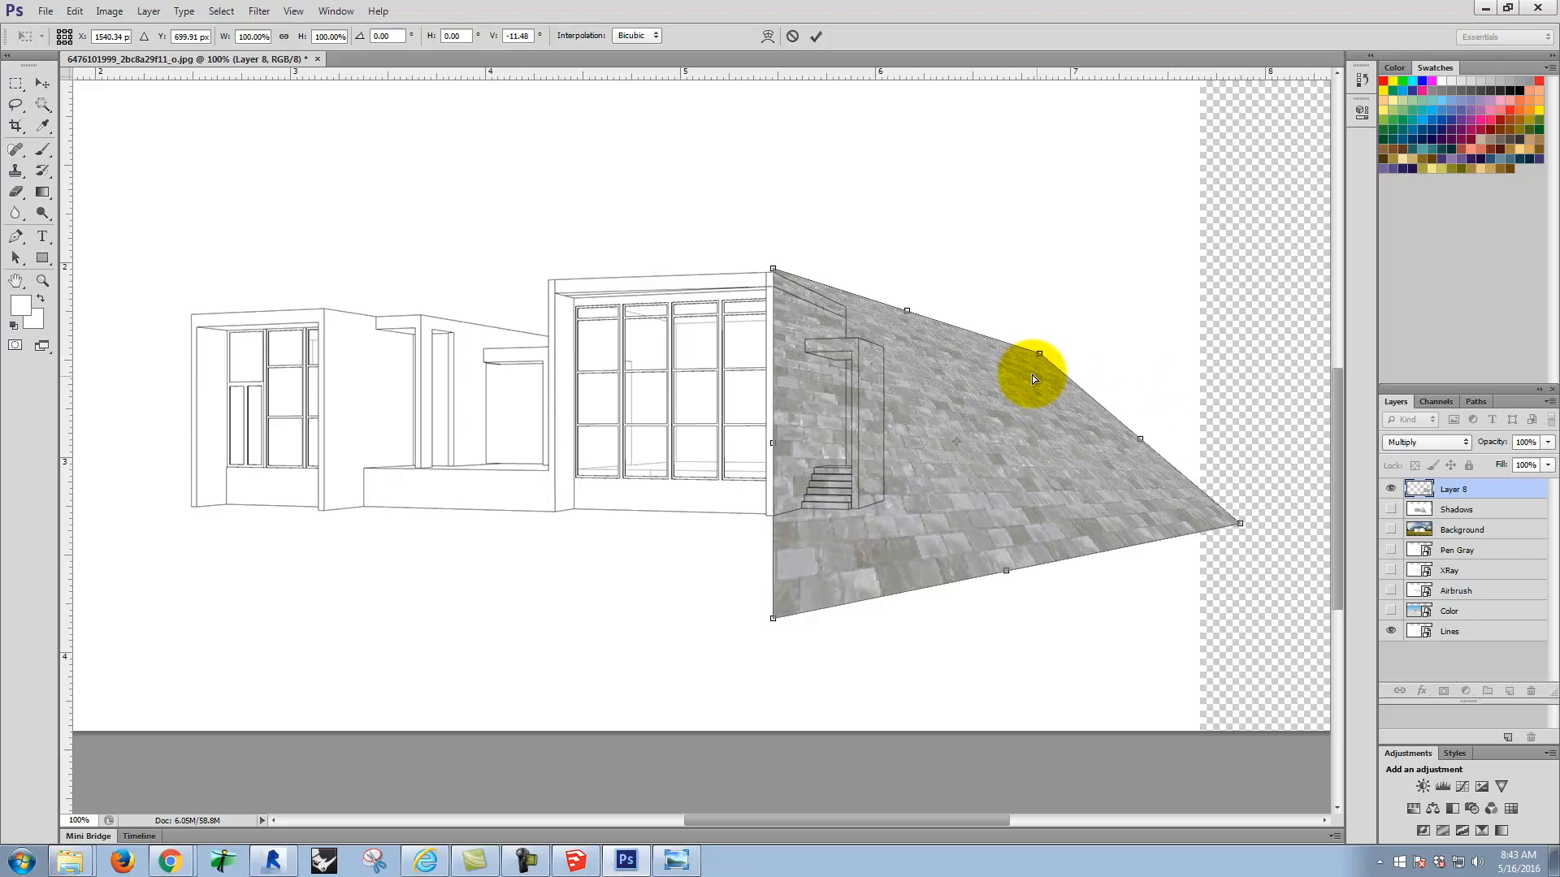
drag(1216, 525, 1030, 512)
drag(1039, 356, 953, 327)
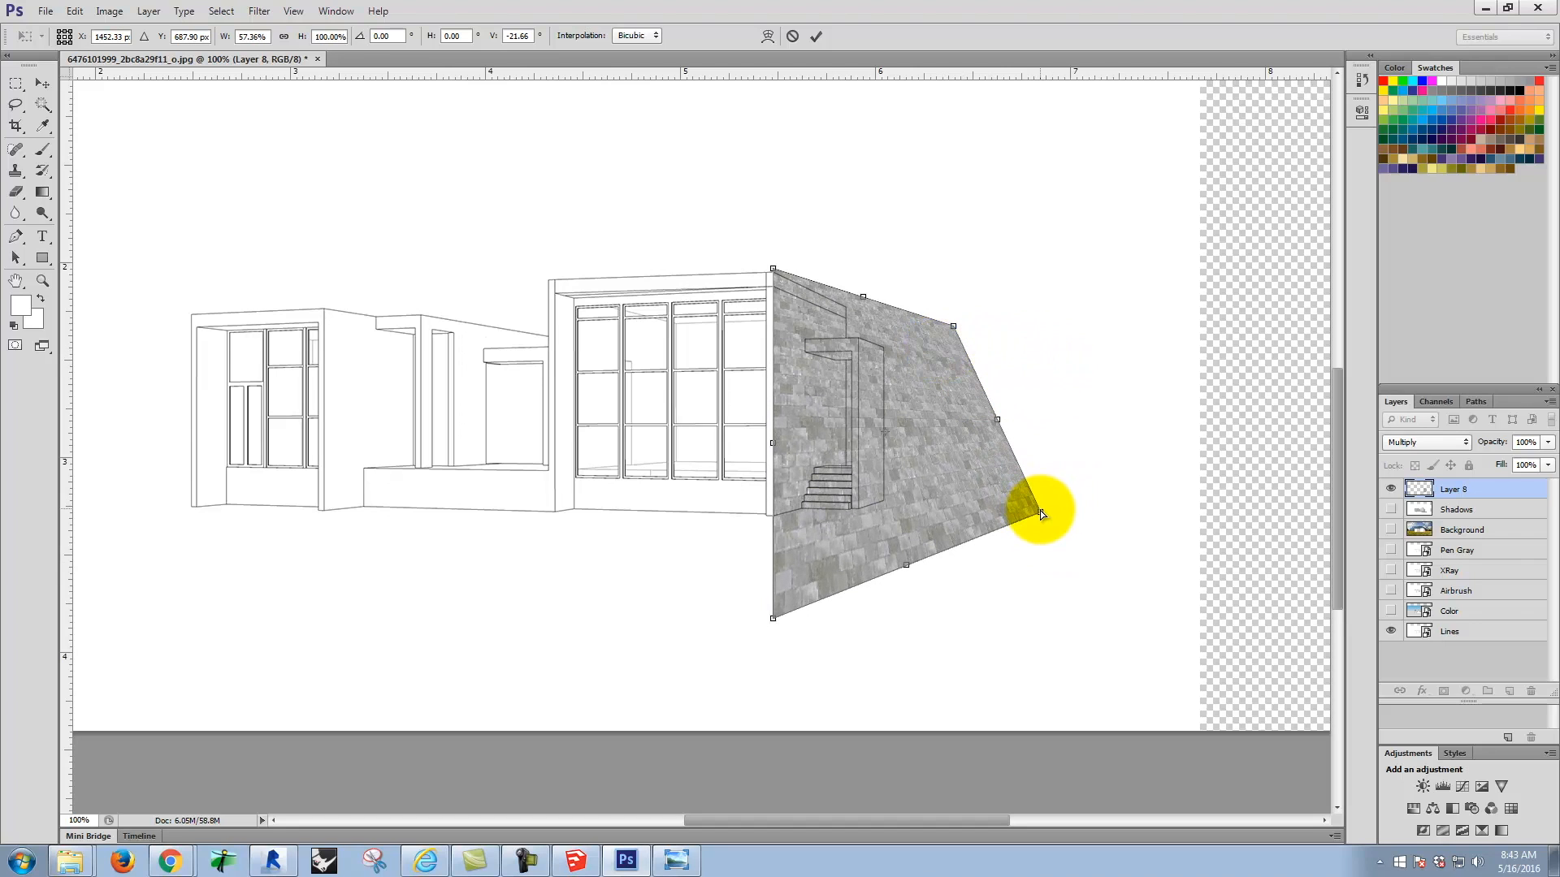
drag(1041, 514, 932, 495)
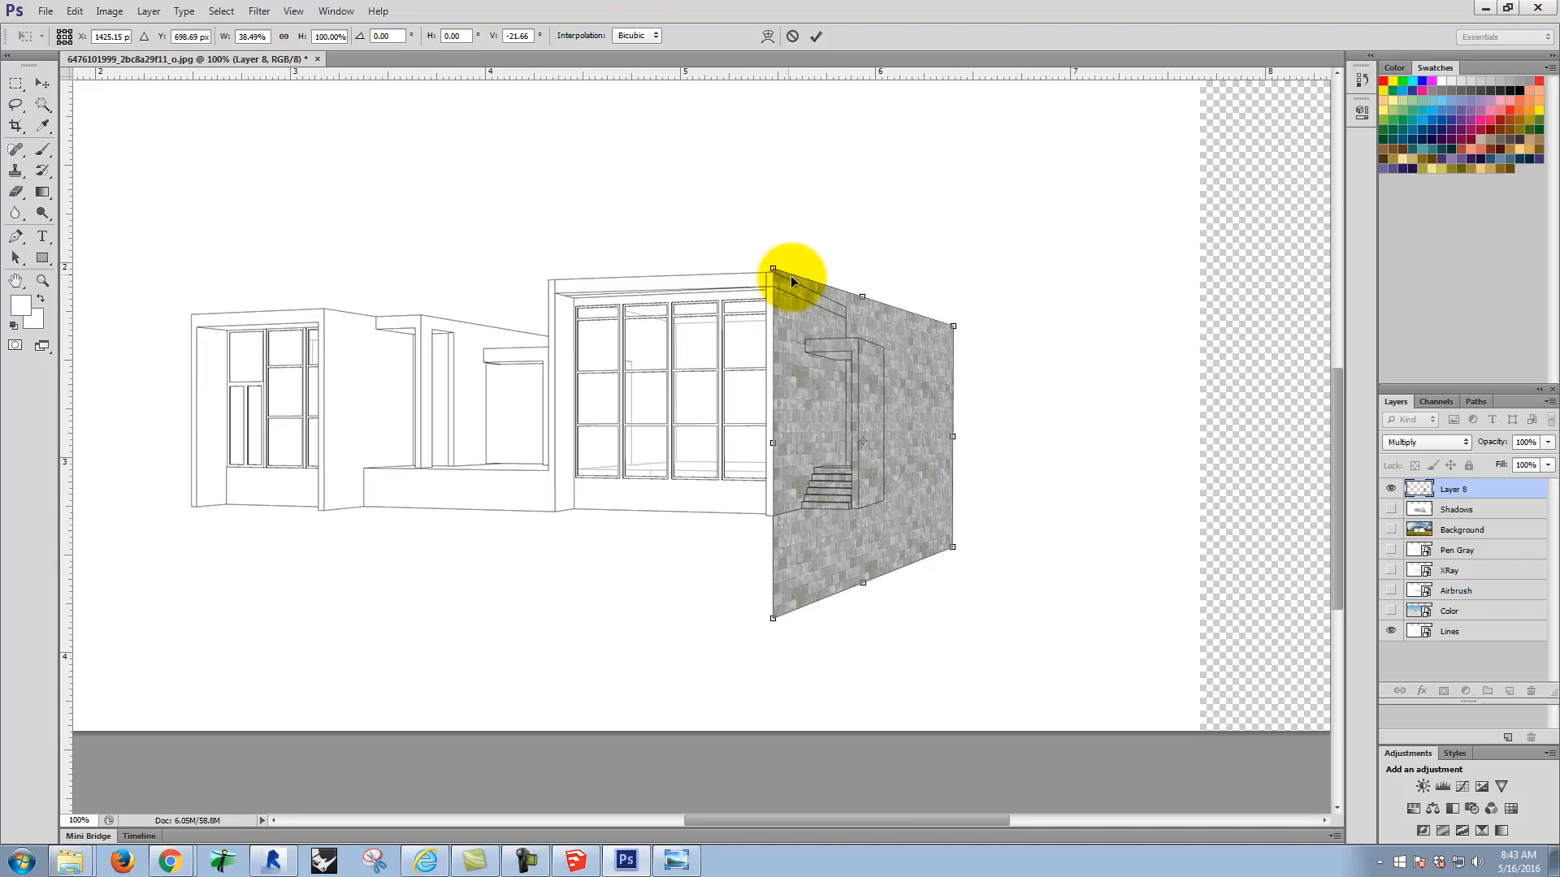
Step: Steepen the texture's upper and lower edges to follow the side wall's perspective, and slightly raise its near lower corner
drag(952, 329, 950, 358)
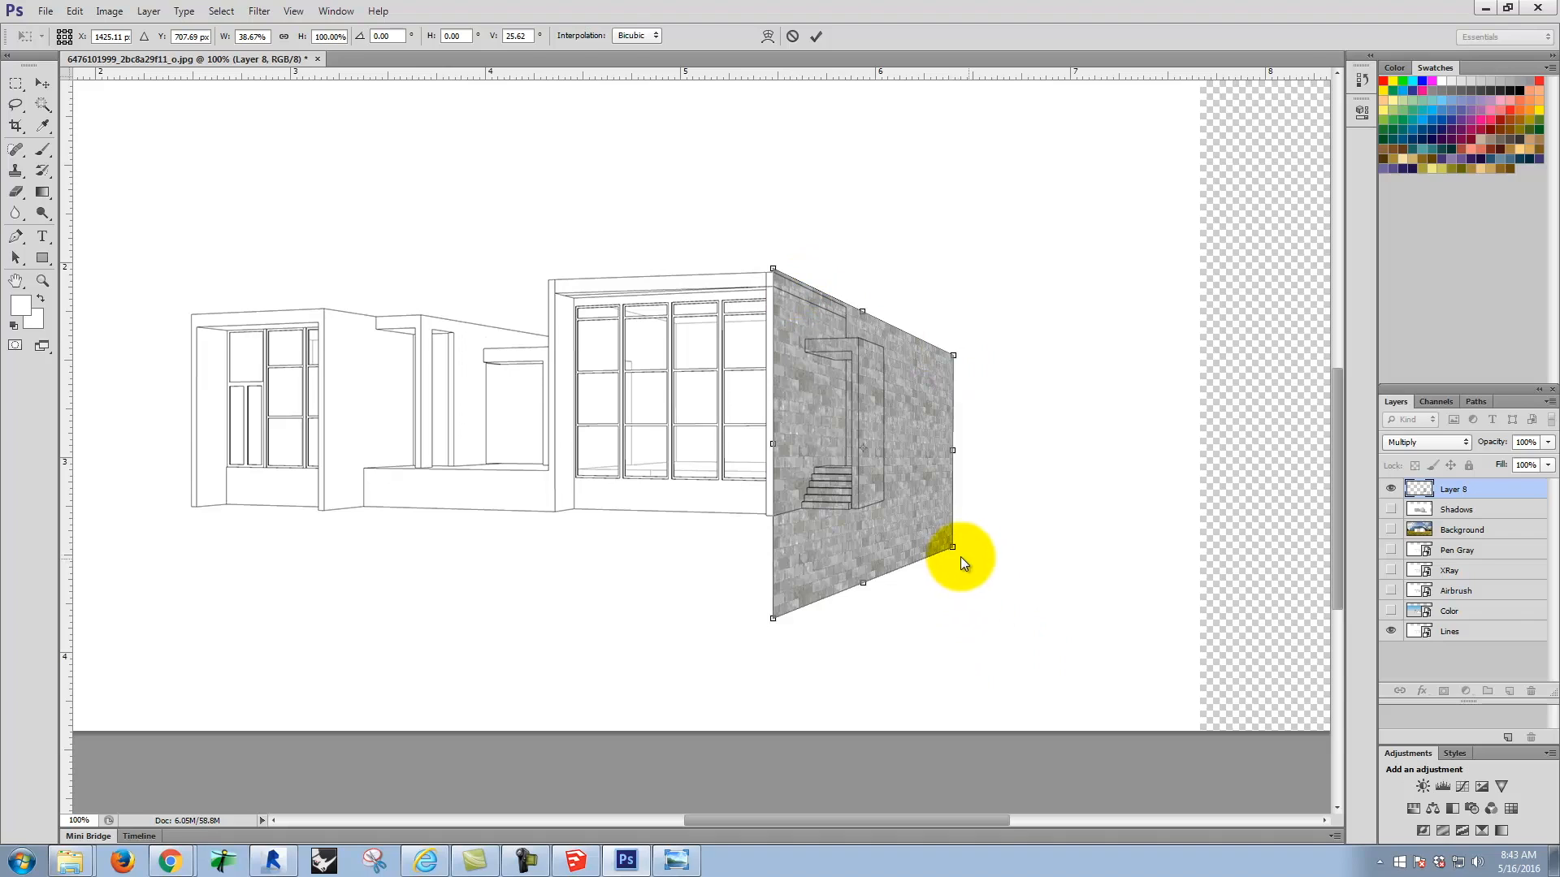
drag(954, 548, 950, 508)
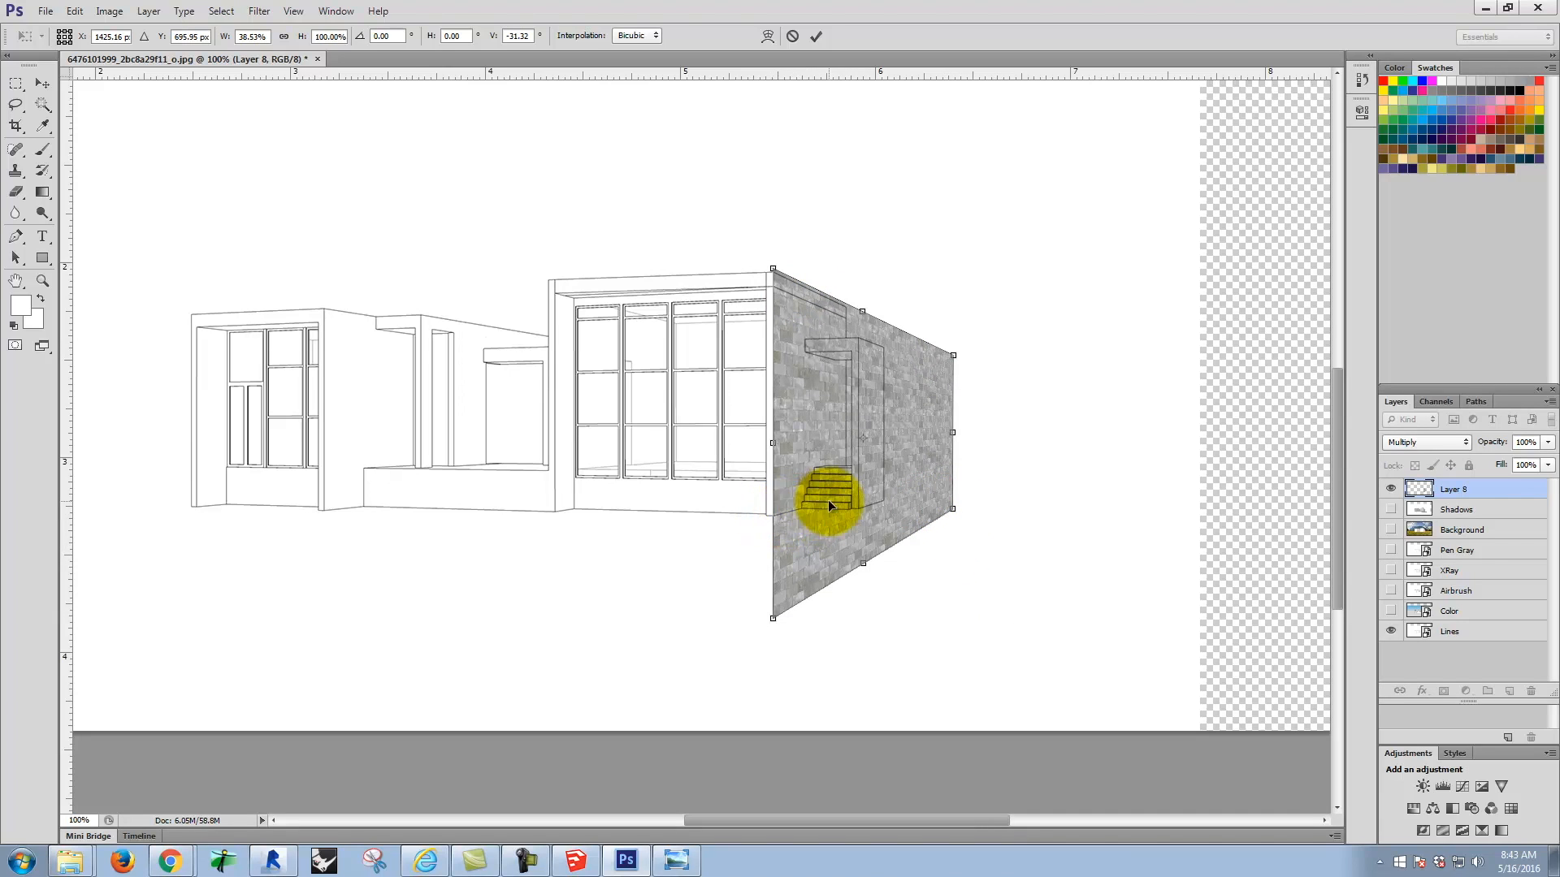
mouse_move(775, 616)
mouse_down()
mouse_move(778, 582)
mouse_move(775, 615)
mouse_up()
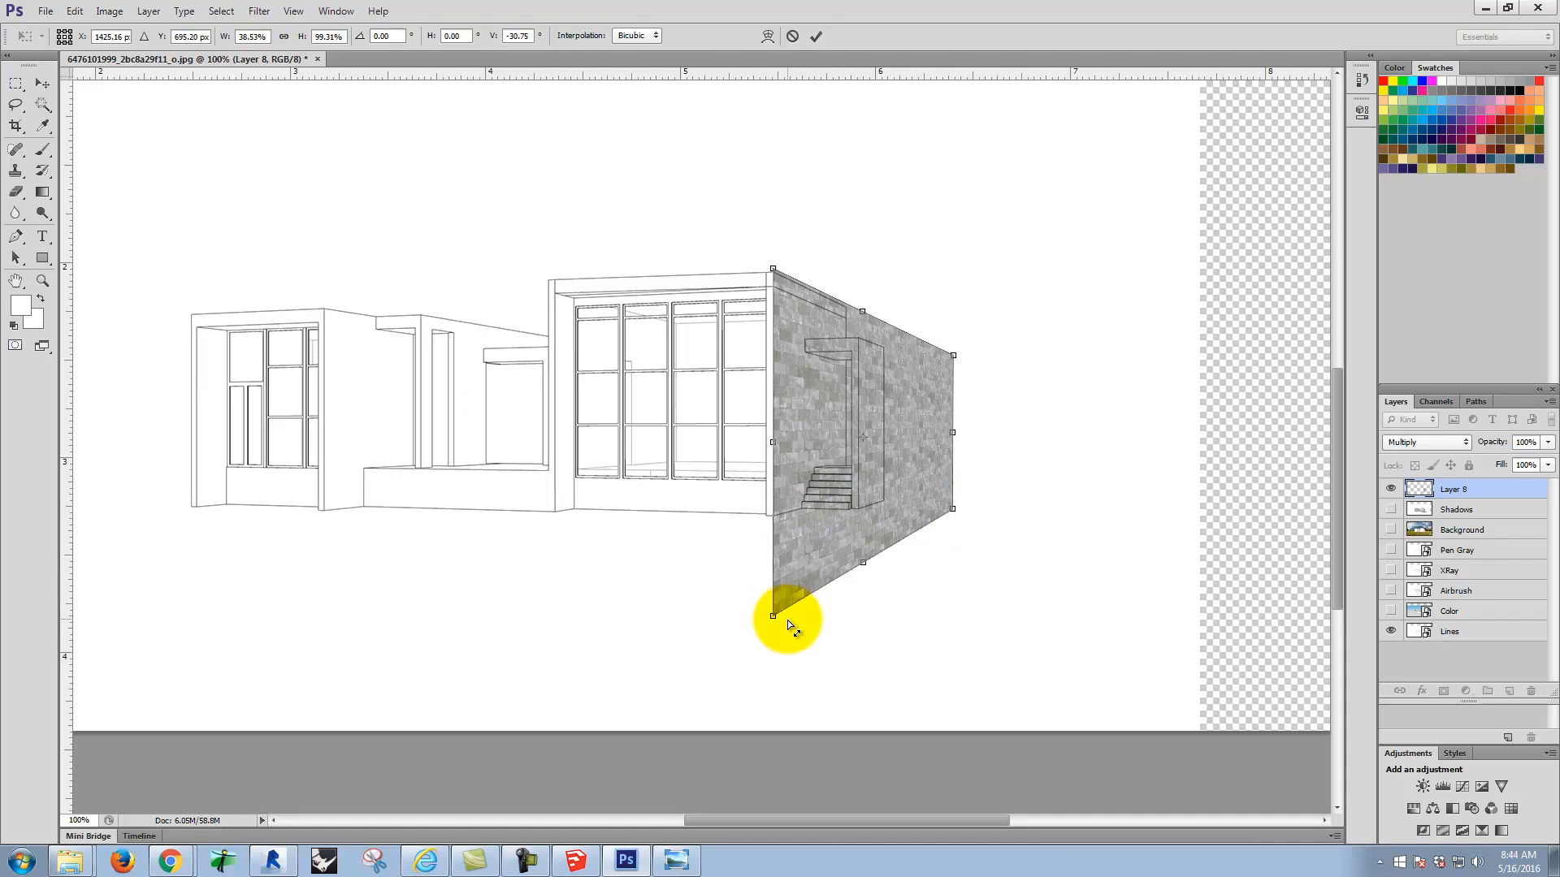
Step: Lower the texture's near and far bottom corners slightly, to about 100.4% height, and apply the transformation
key(ctrl+equal)
key(ctrl+equal)
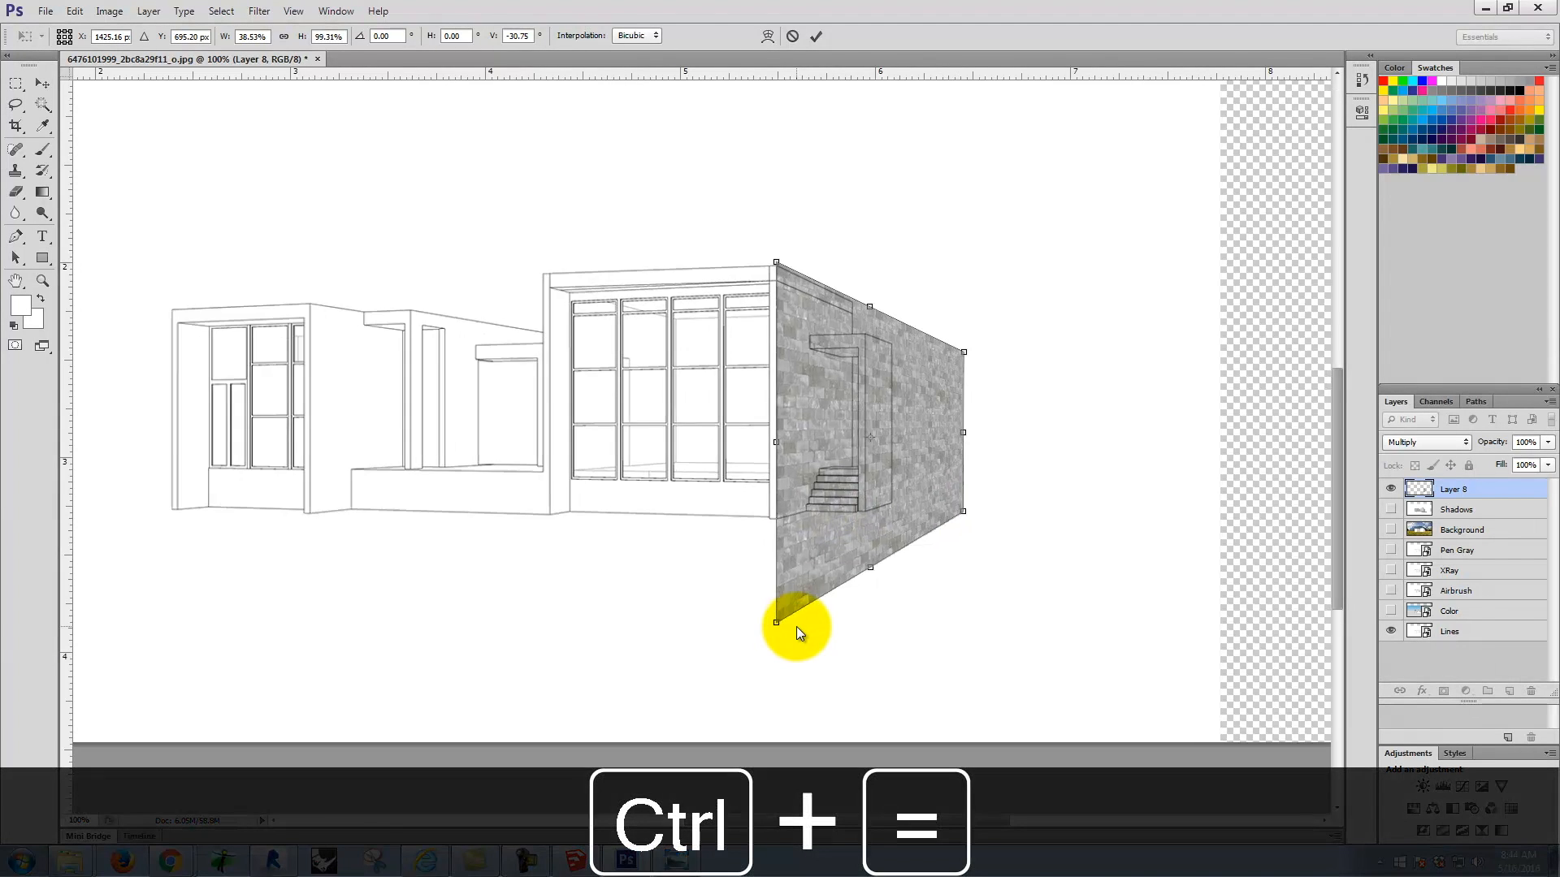
key(space)
drag(889, 620, 617, 314)
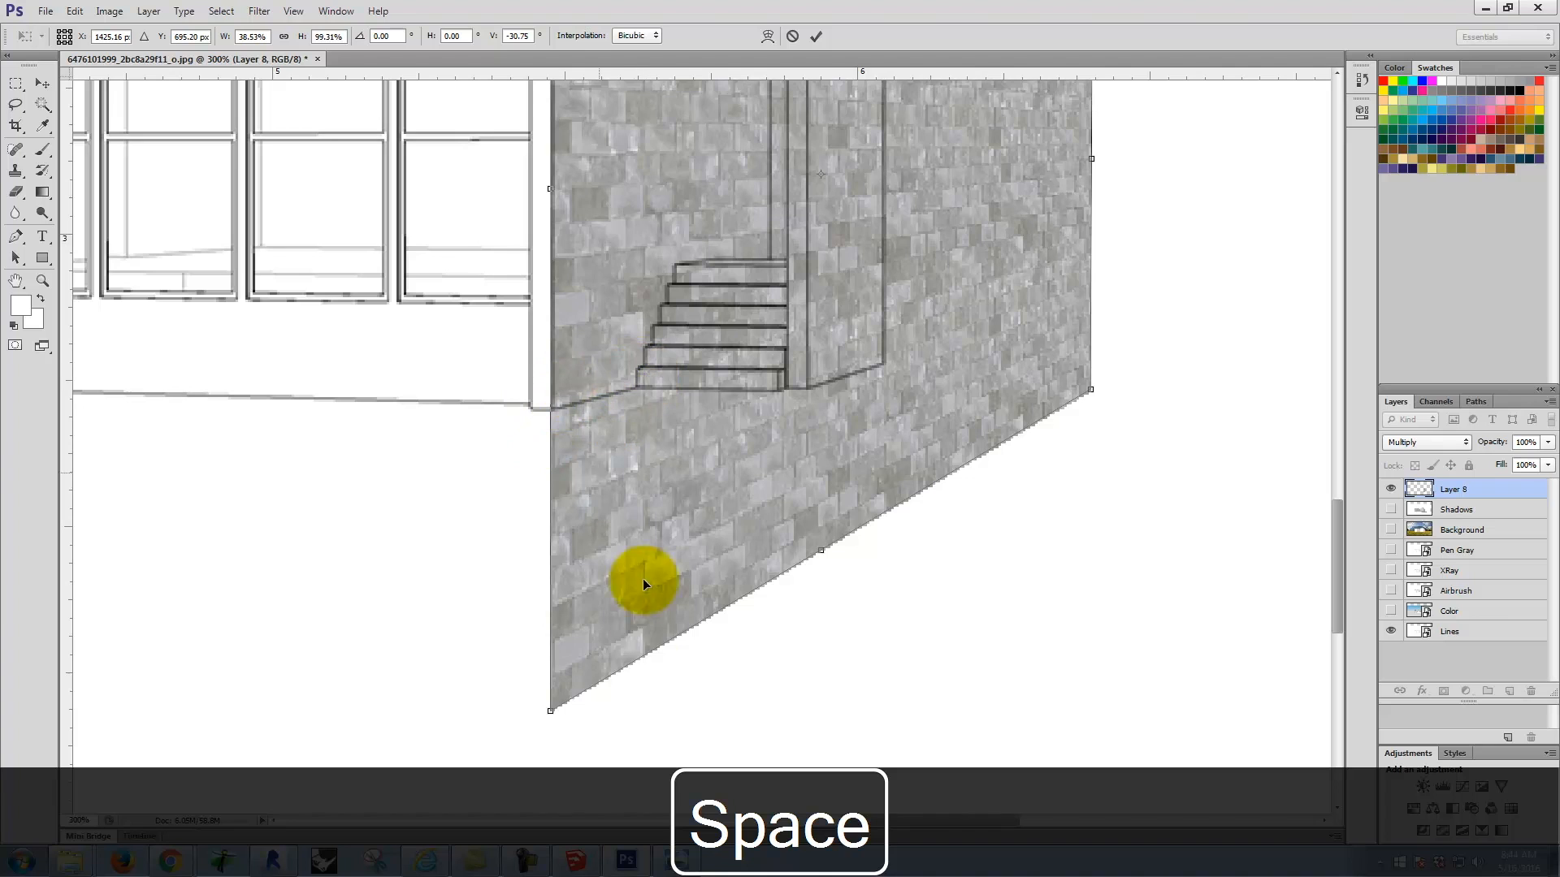
drag(551, 712, 551, 723)
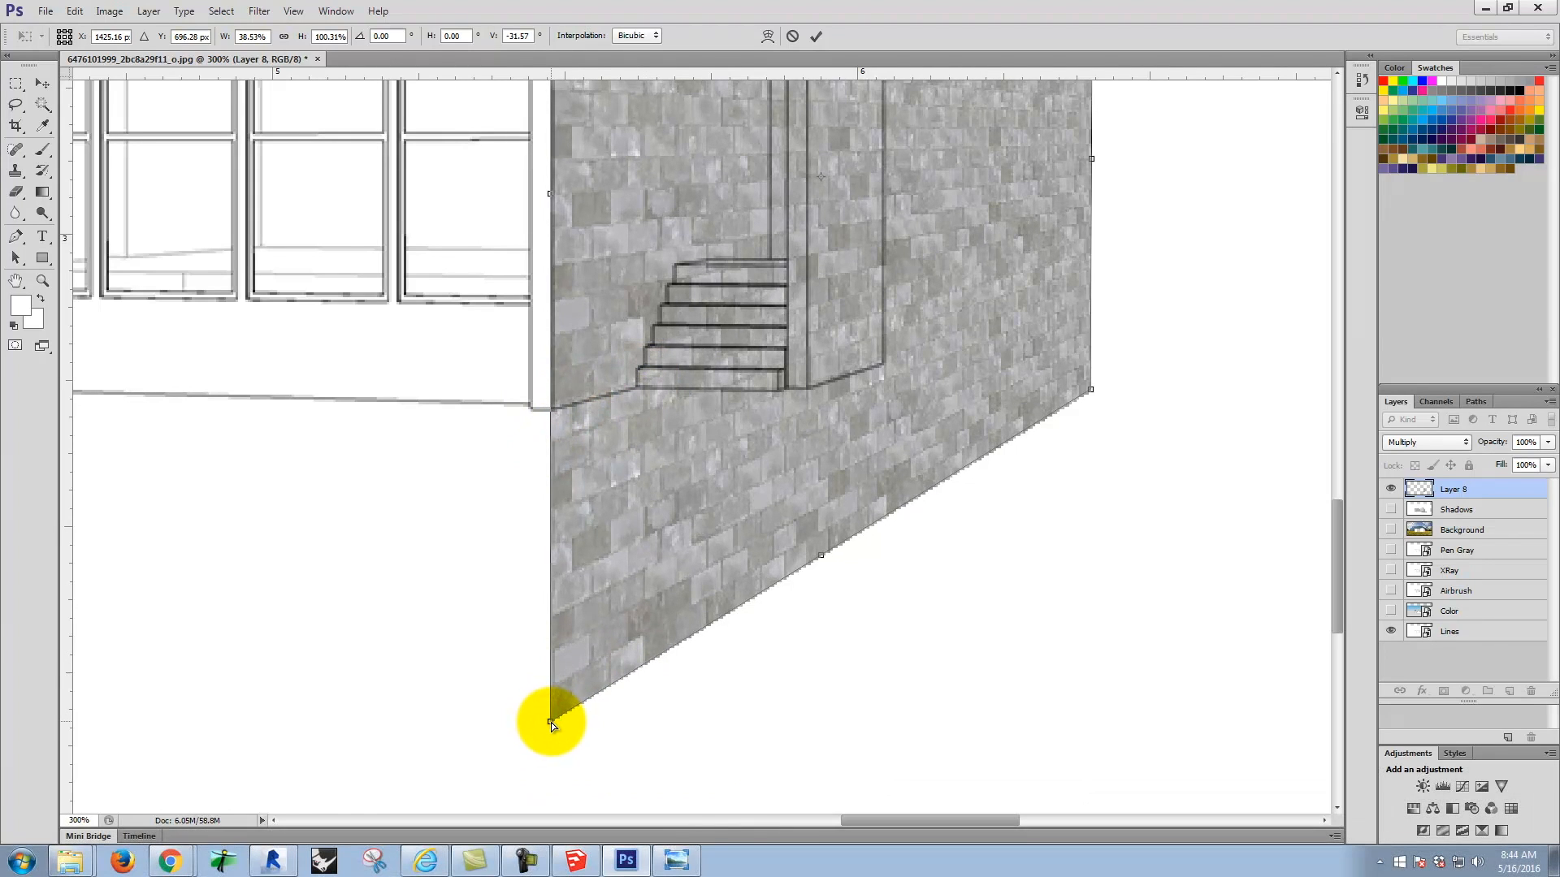
drag(1090, 388, 1090, 397)
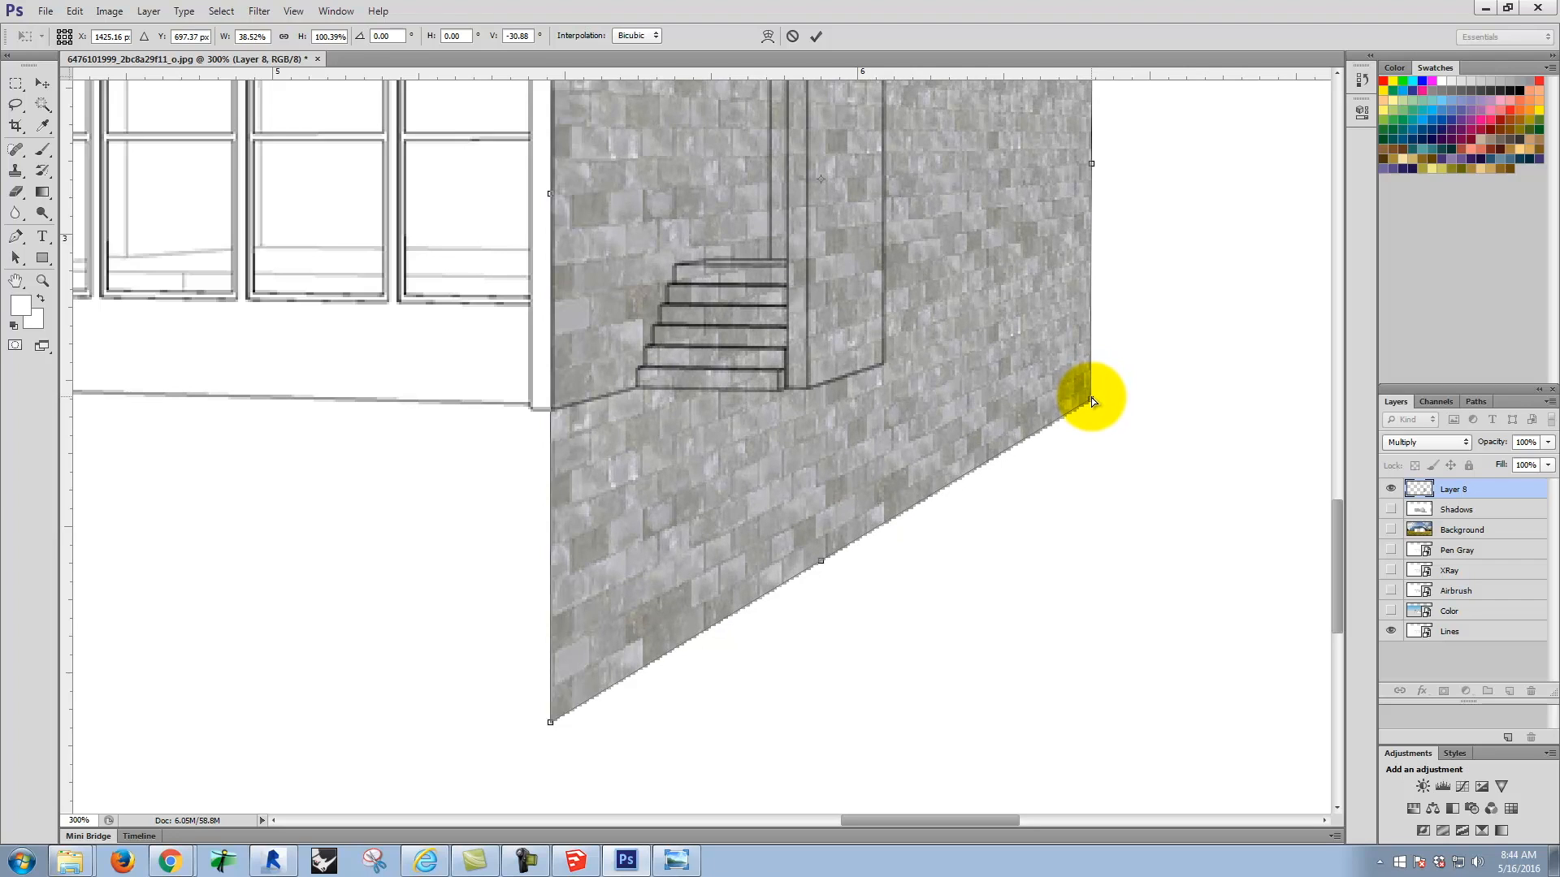
scroll(986, 530, up, 10)
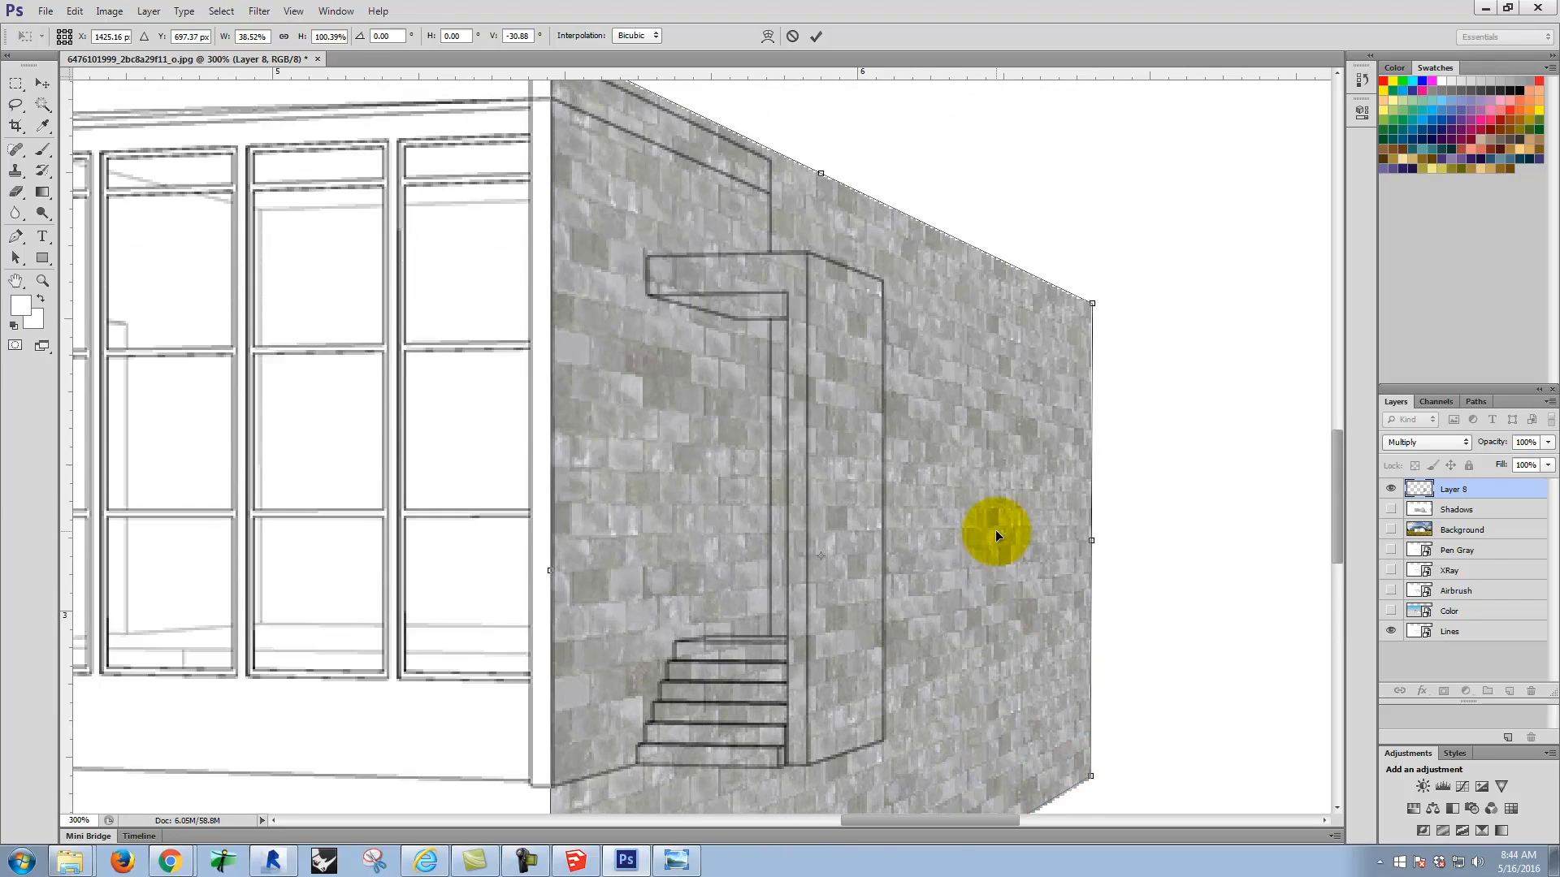
scroll(996, 530, up, 3)
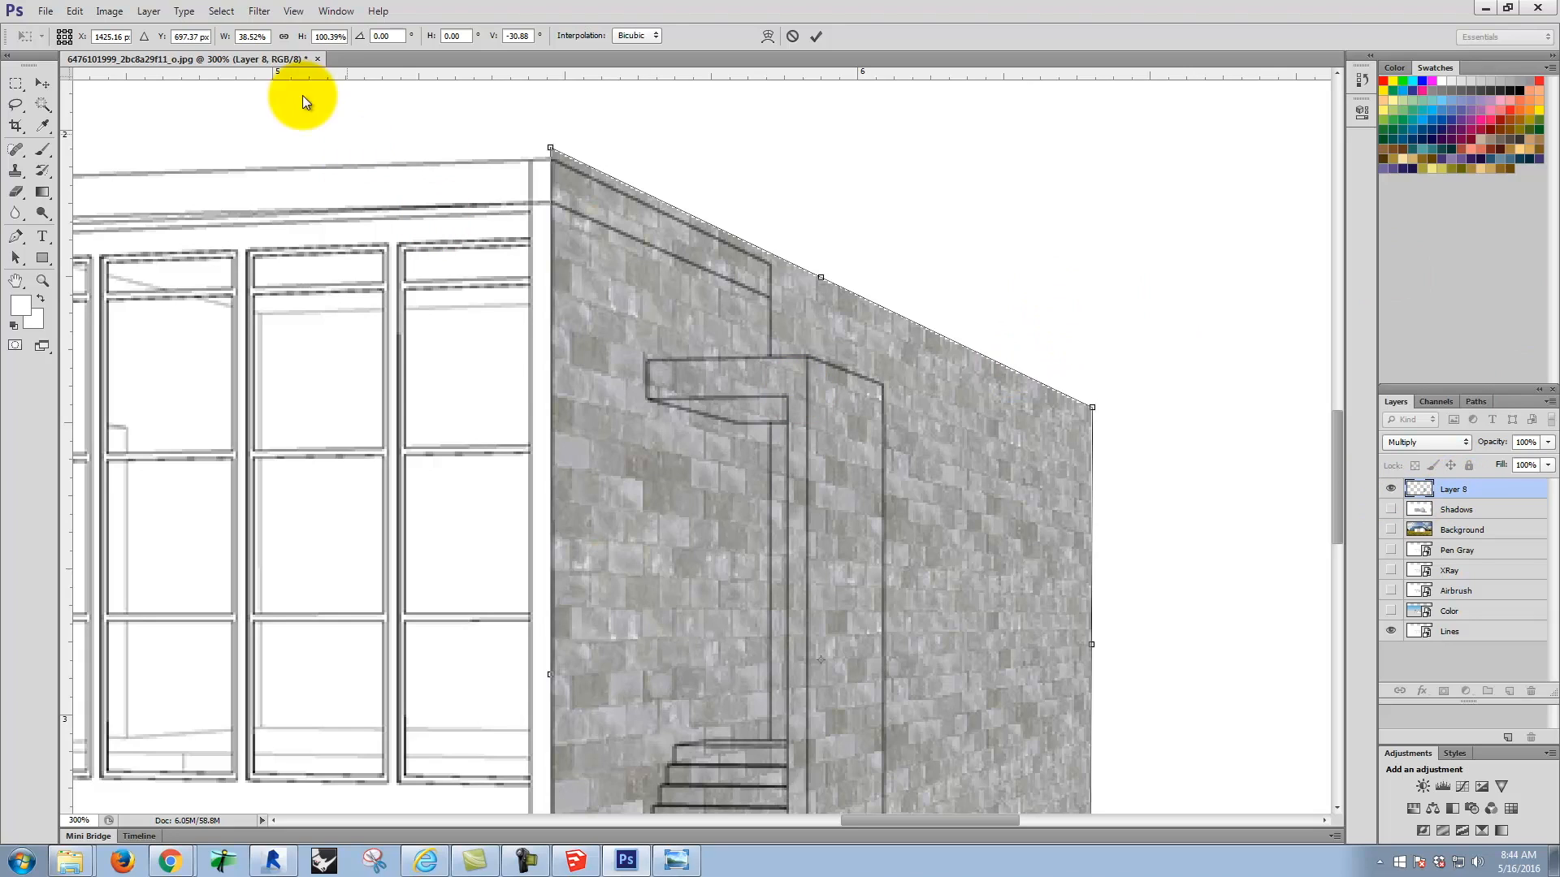
click(42, 104)
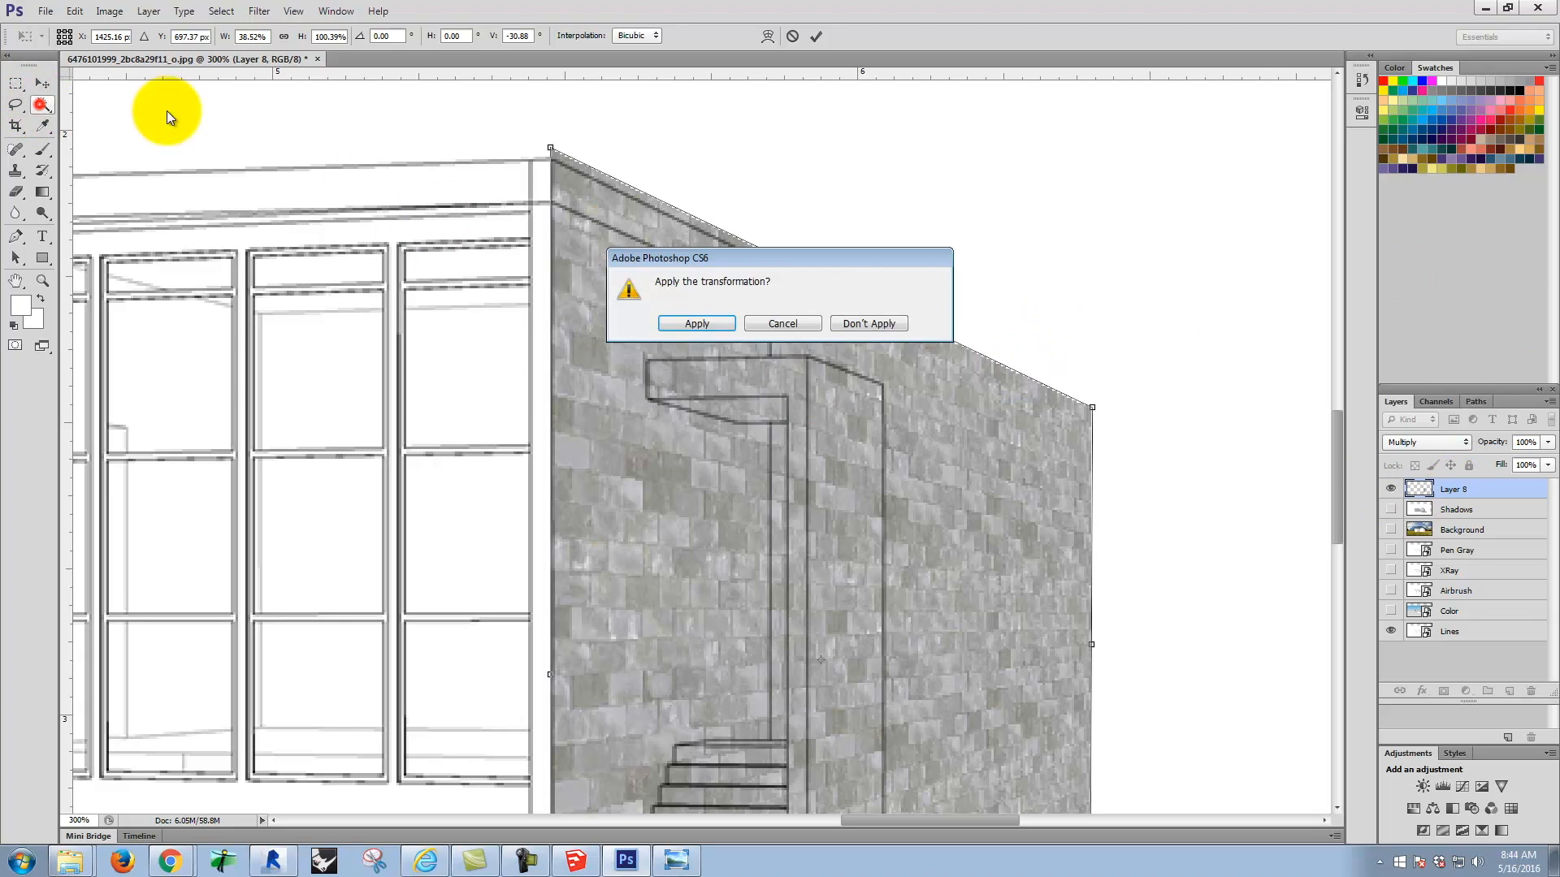
click(697, 325)
Step: Magic-wand the side wall and its upper band on the Lines layer, and mask Layer 8 to that selection
click(1462, 631)
click(626, 445)
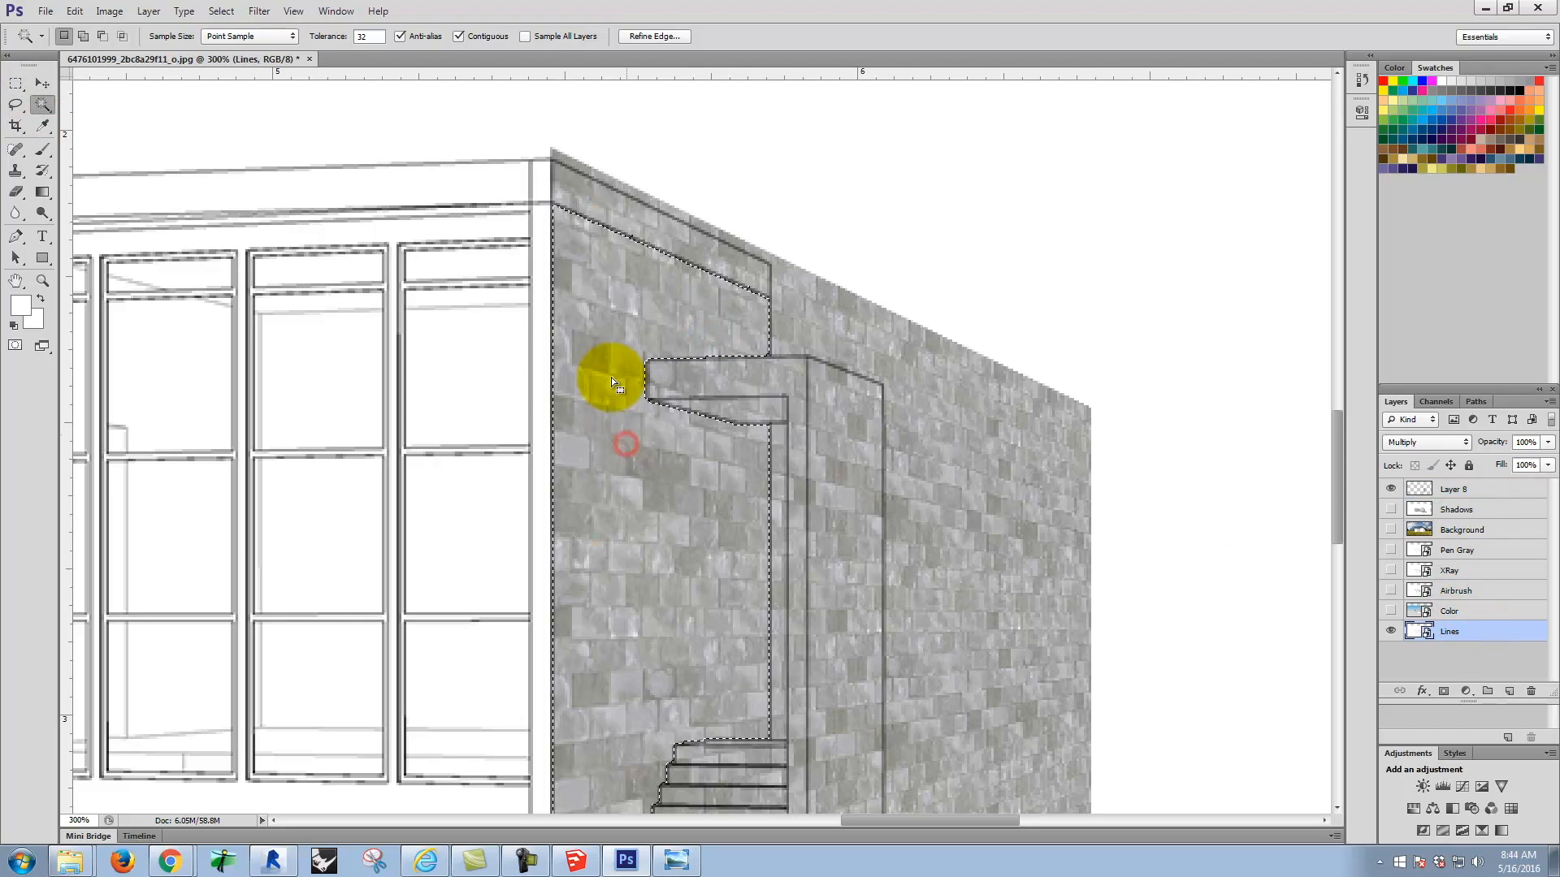
shift+click(627, 218)
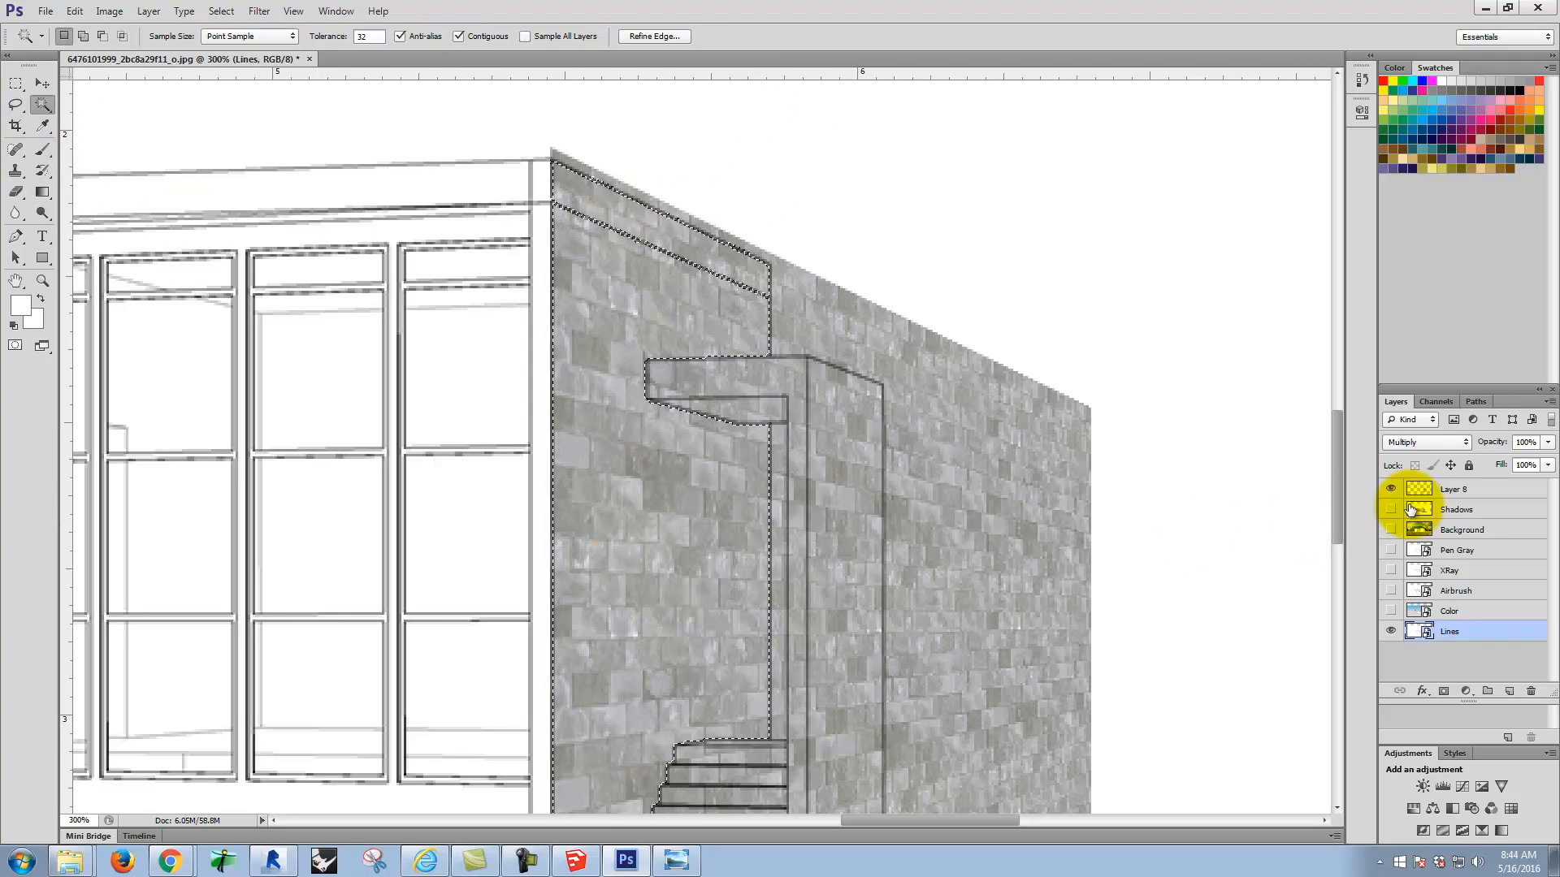
click(1486, 488)
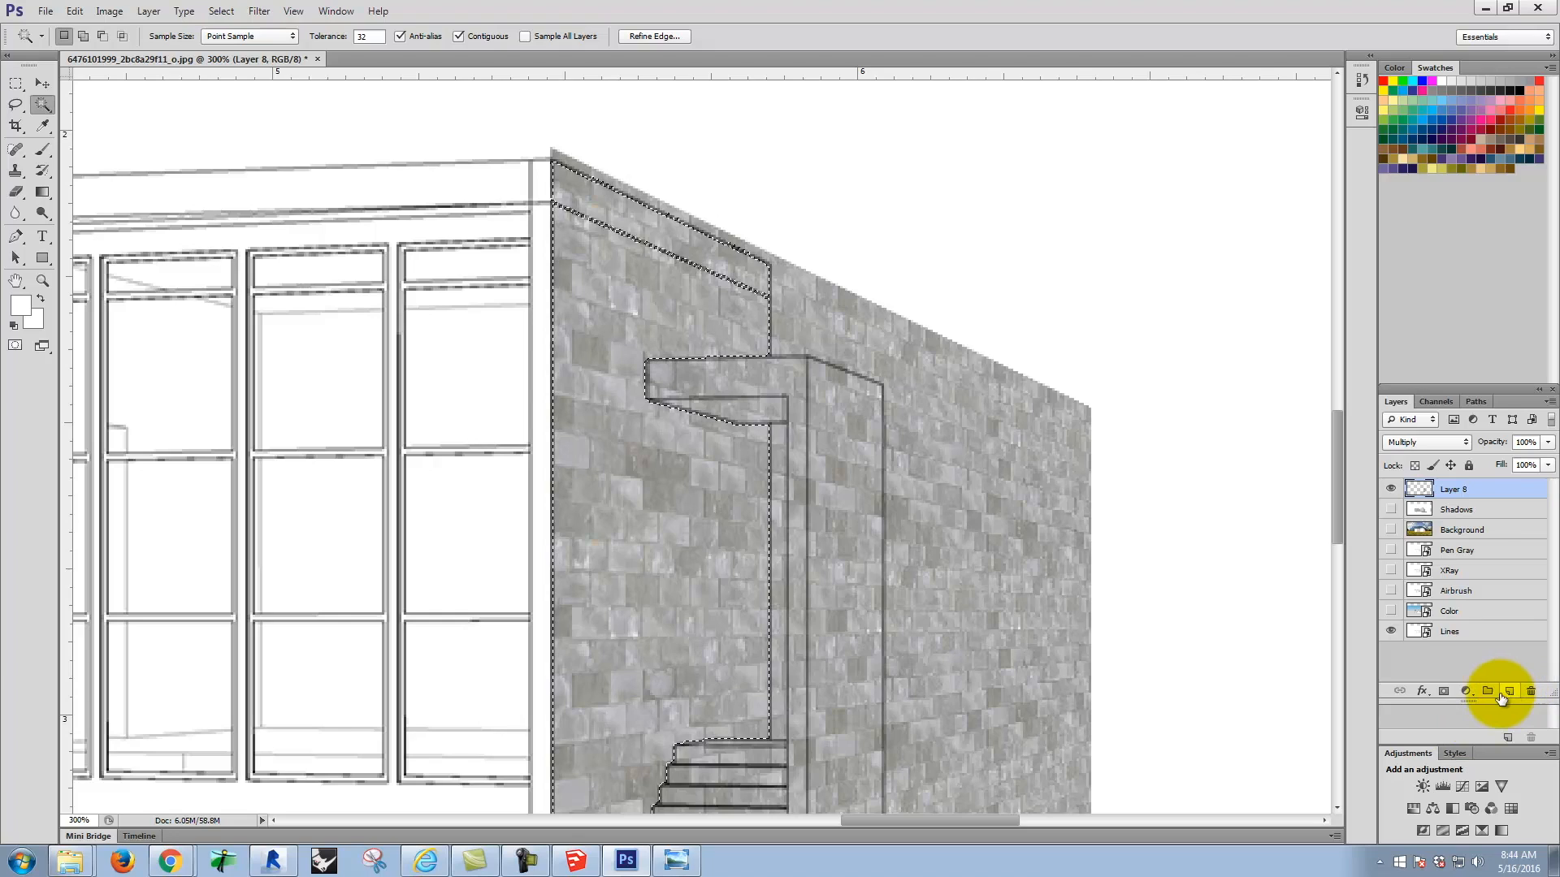
click(1444, 691)
Step: Check the masked wall against the whole house and hide the block texture on Layer 8
scroll(961, 429, down, 2)
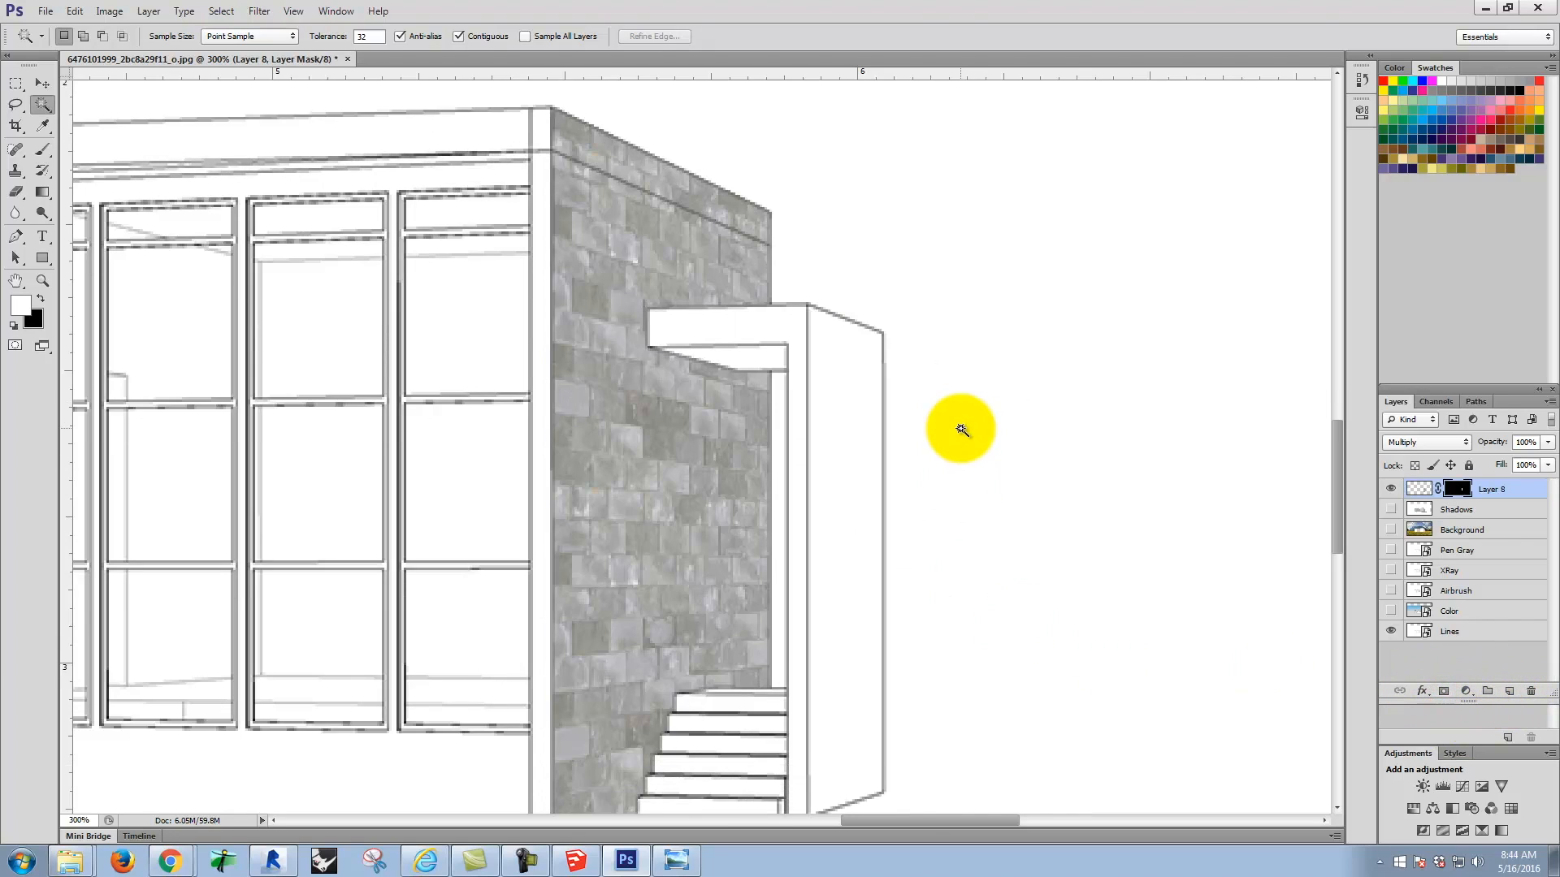
scroll(961, 429, down, 3)
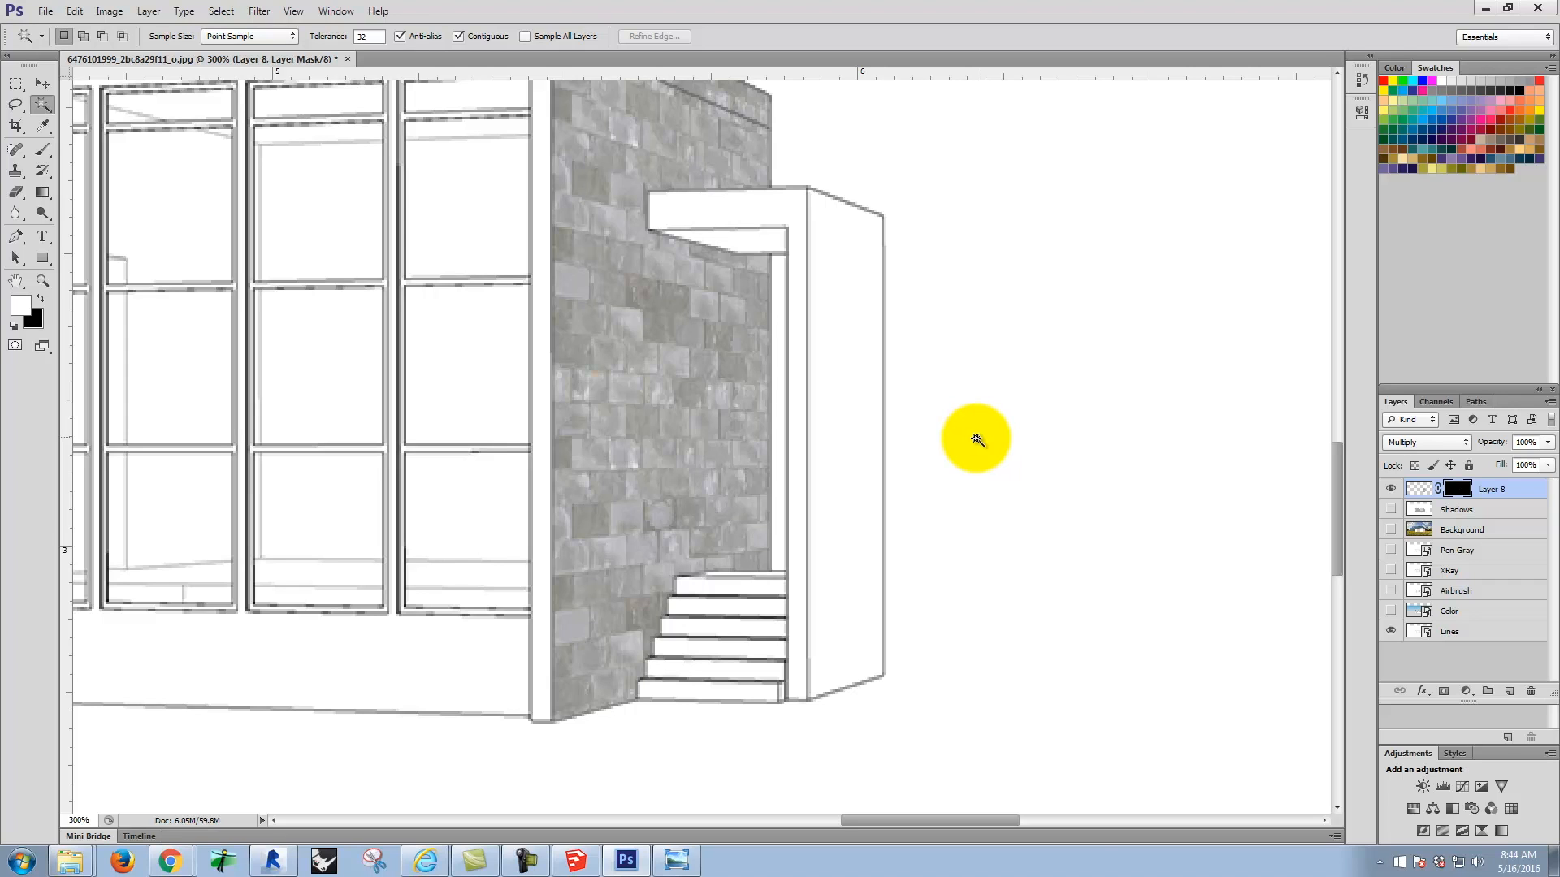
key(ctrl+minus)
key(ctrl+minus)
key(ctrl+minus)
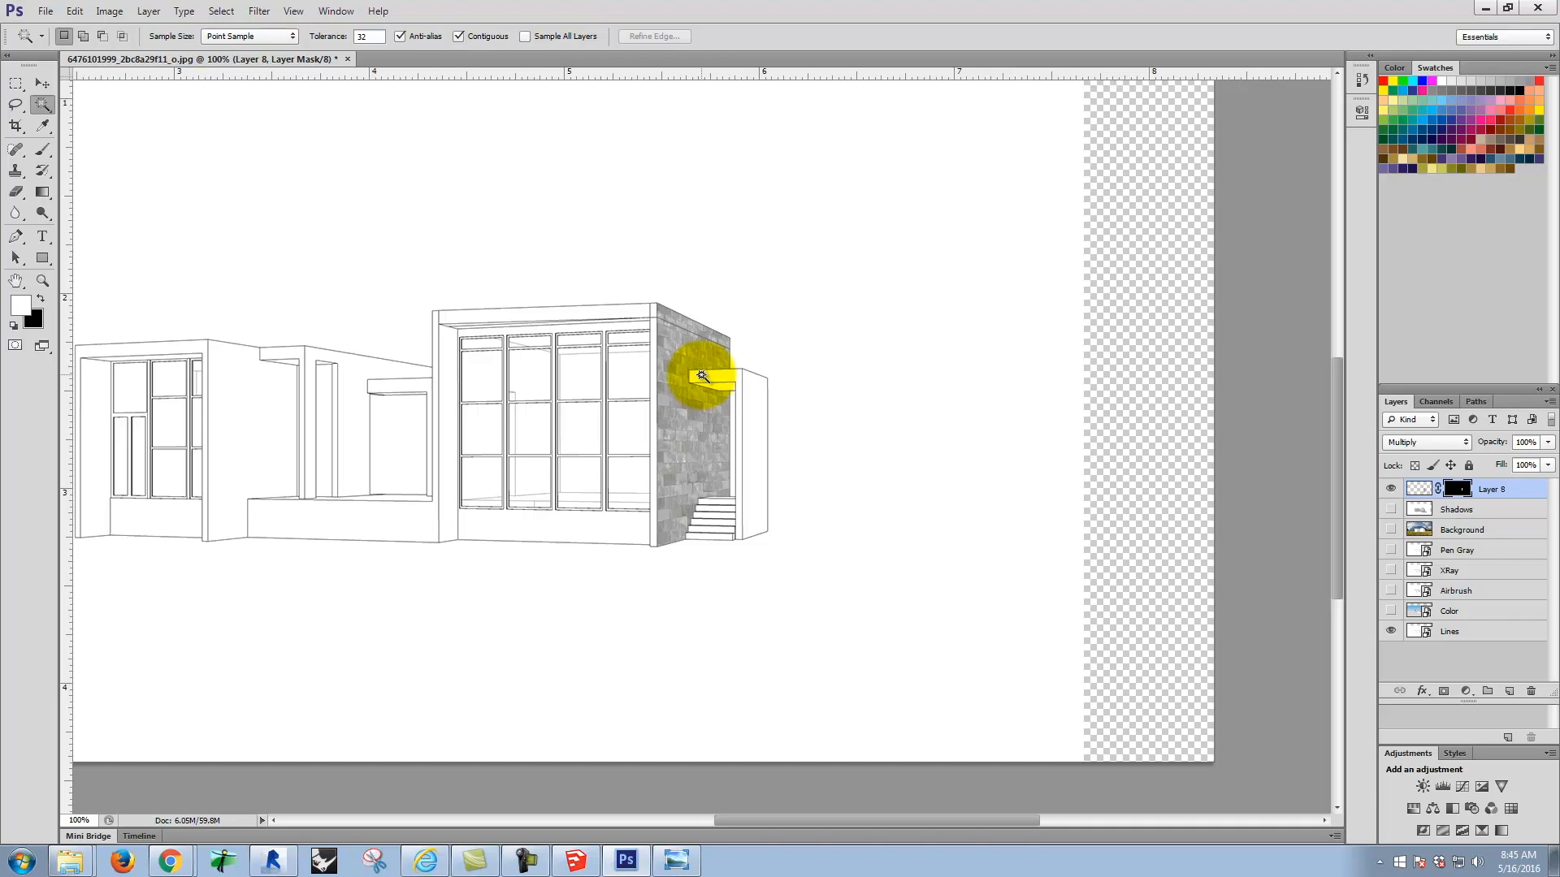
scroll(696, 446, up, 2)
key(space)
drag(536, 428, 672, 425)
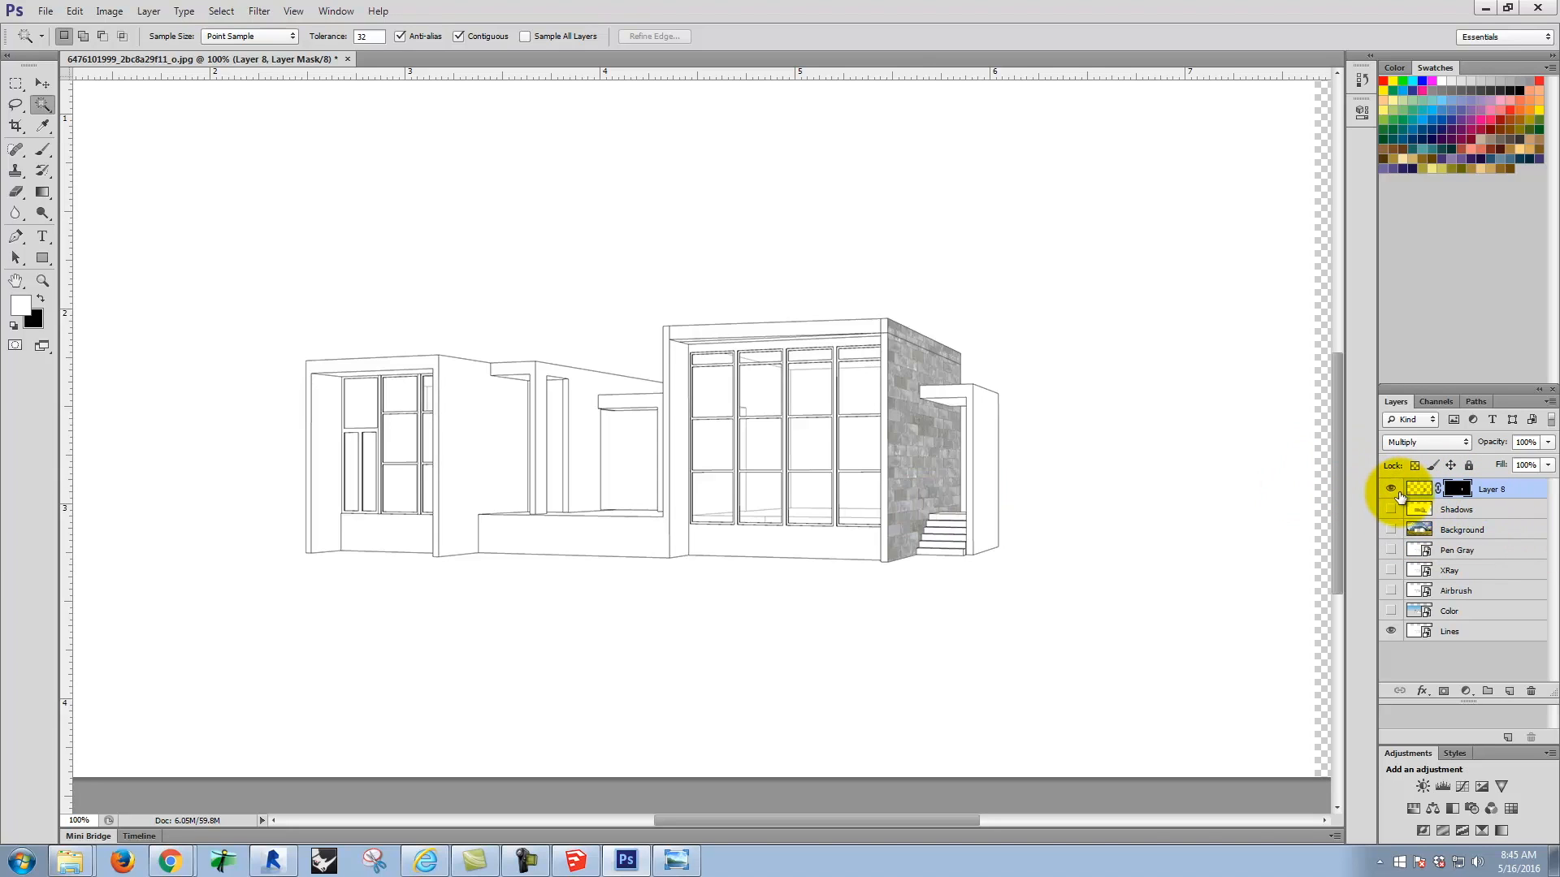
click(1391, 489)
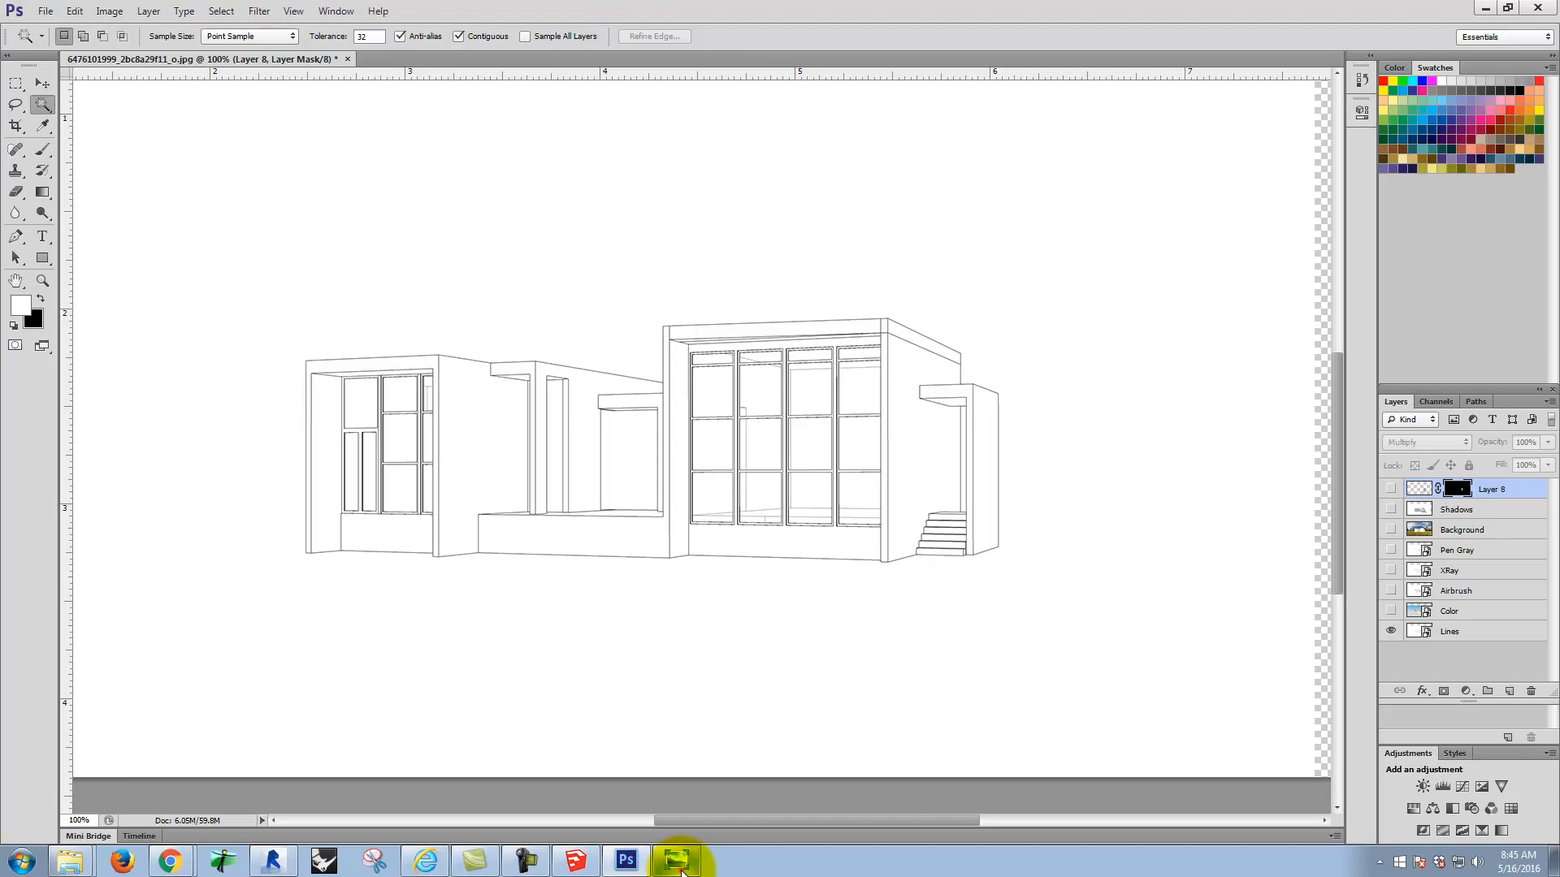
Step: Review the block image in Windows Photo Viewer and the Flickr texture search and meadow photo in Chrome, then return to Photoshop
click(678, 859)
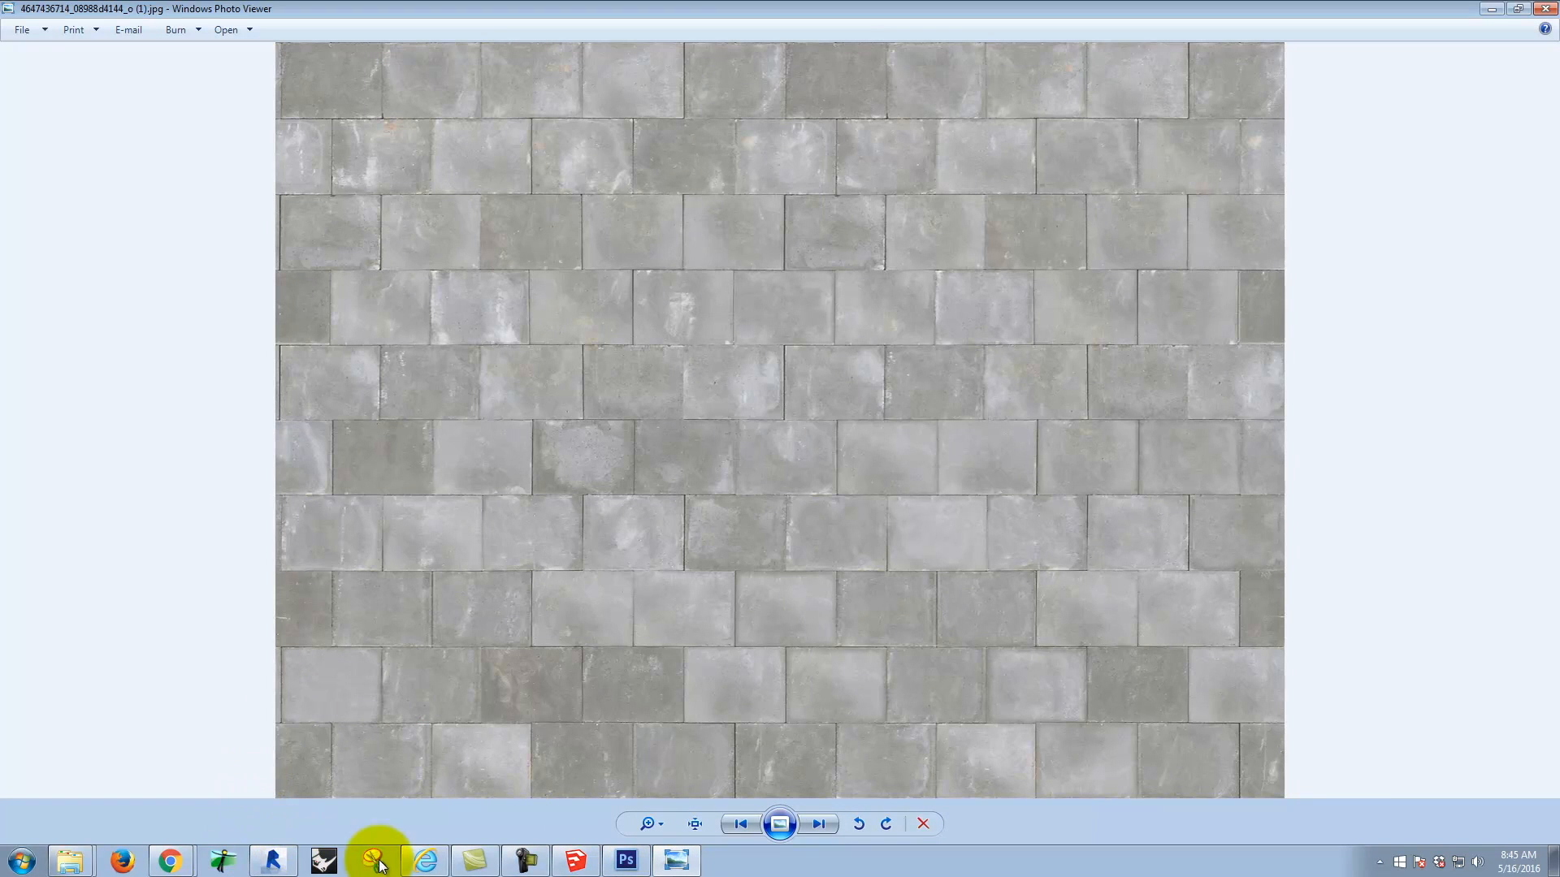
click(169, 859)
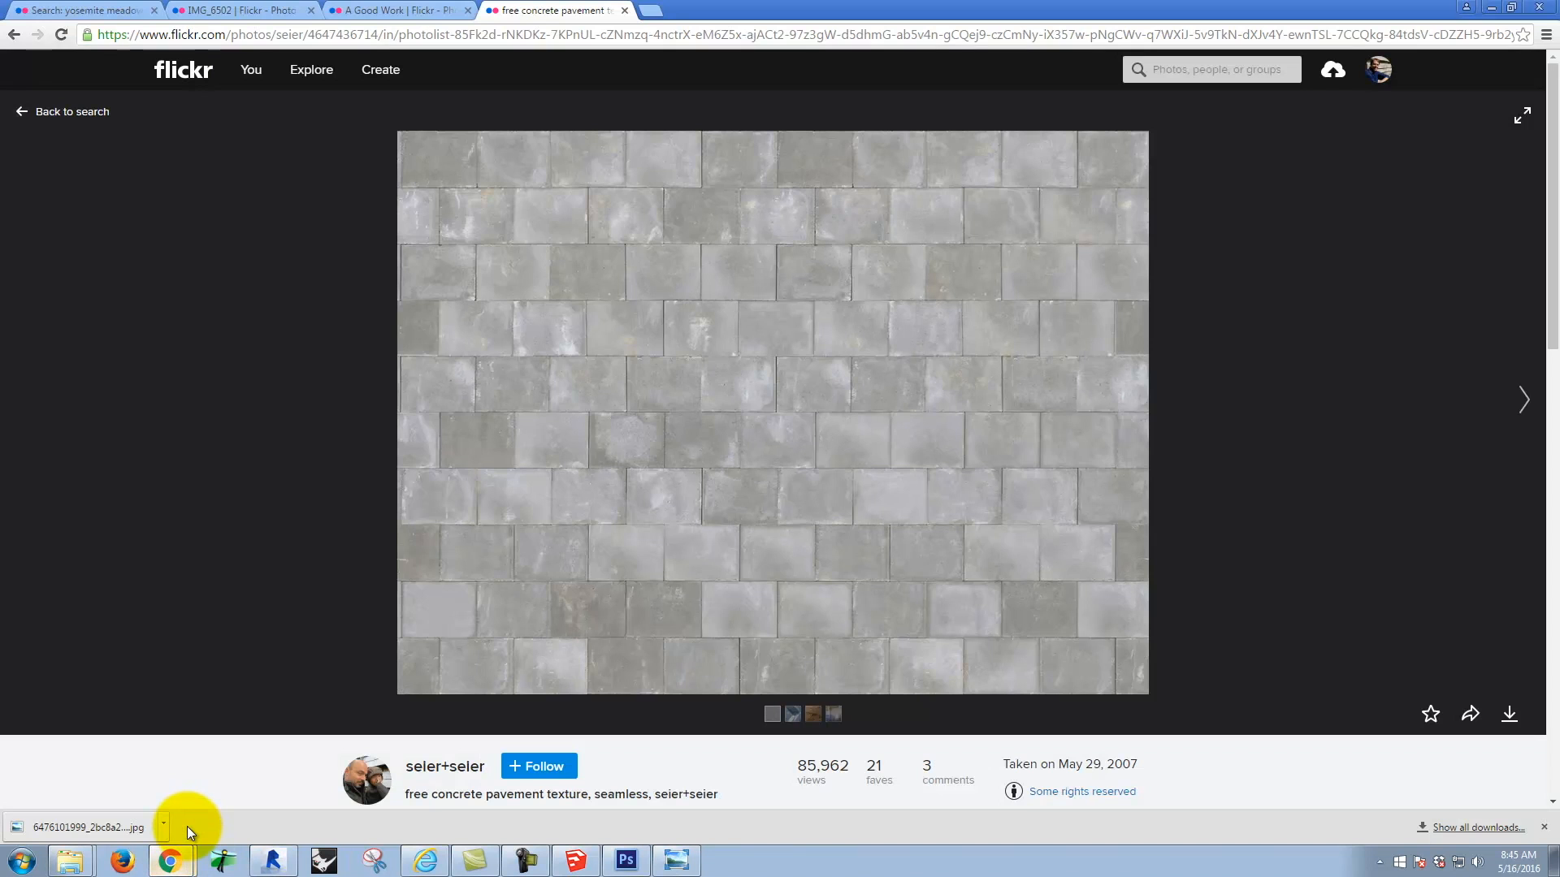
click(14, 36)
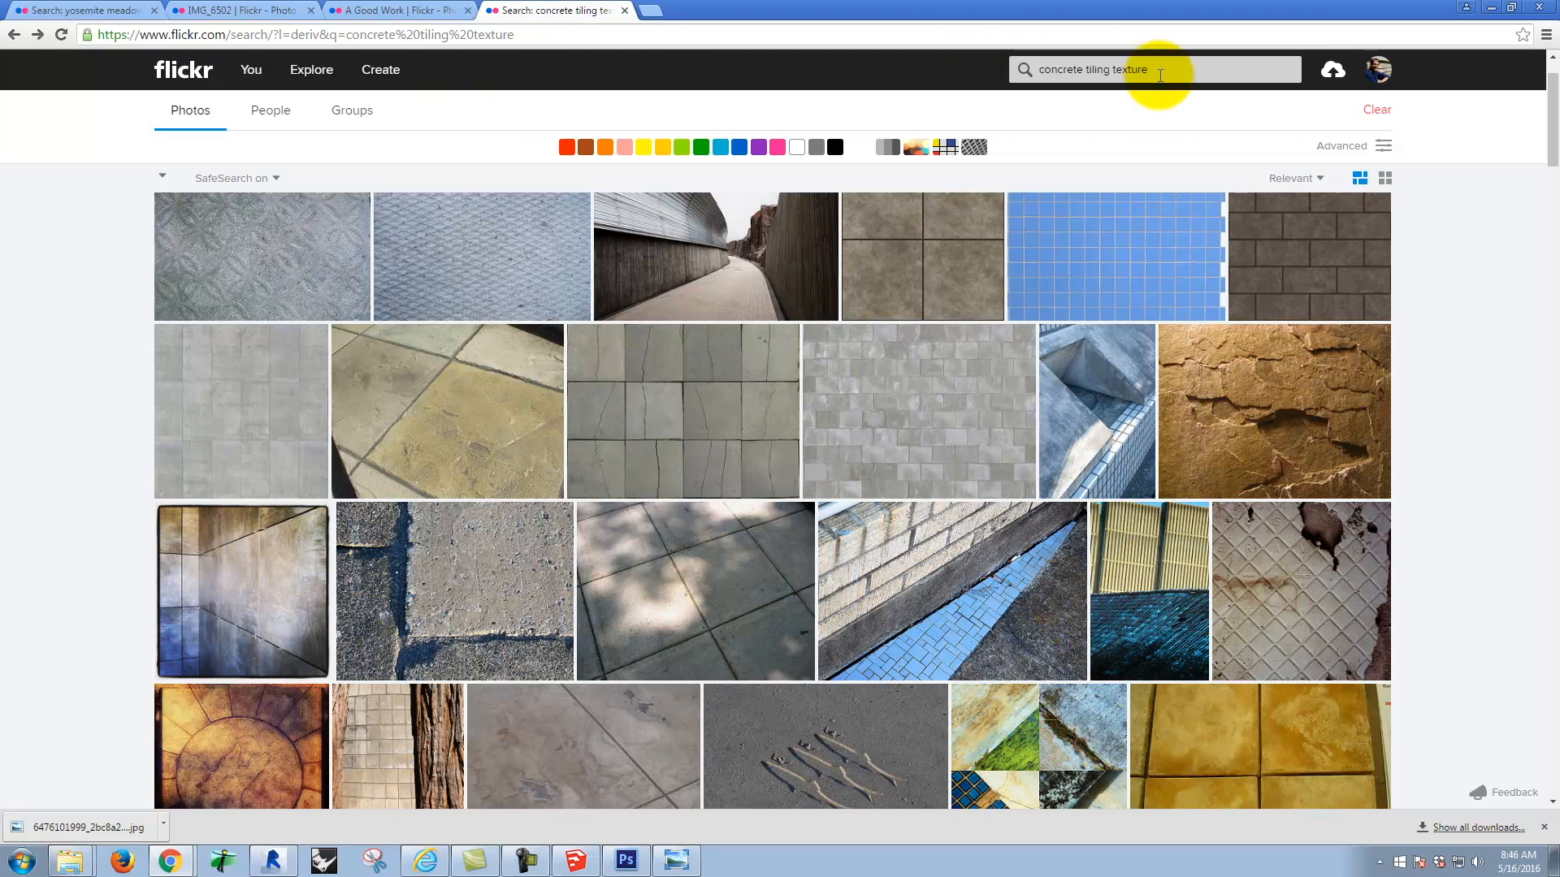
click(460, 13)
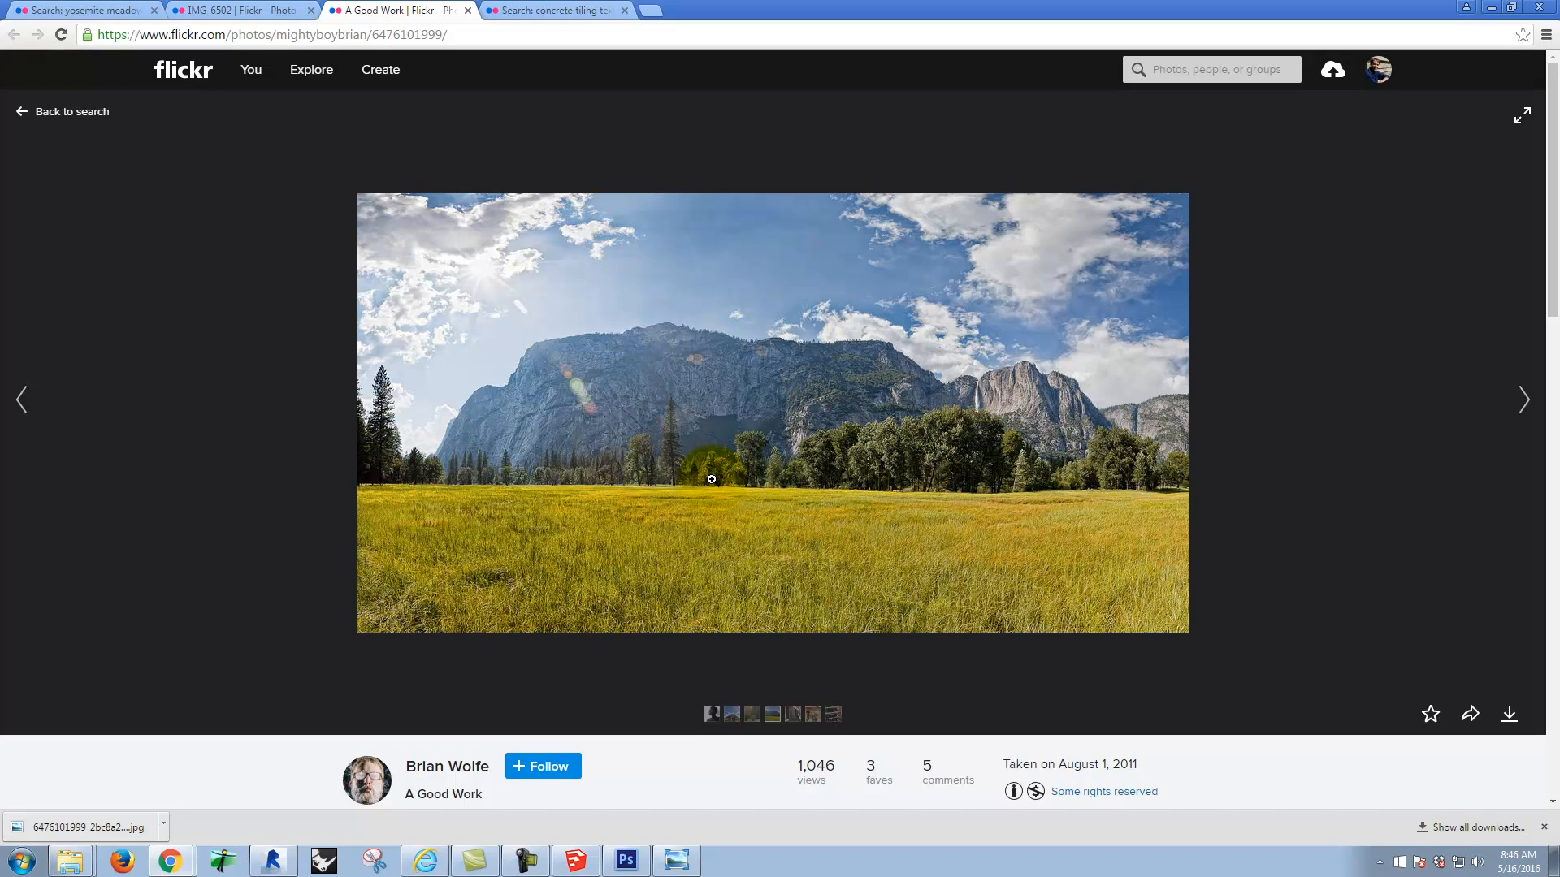
click(1490, 7)
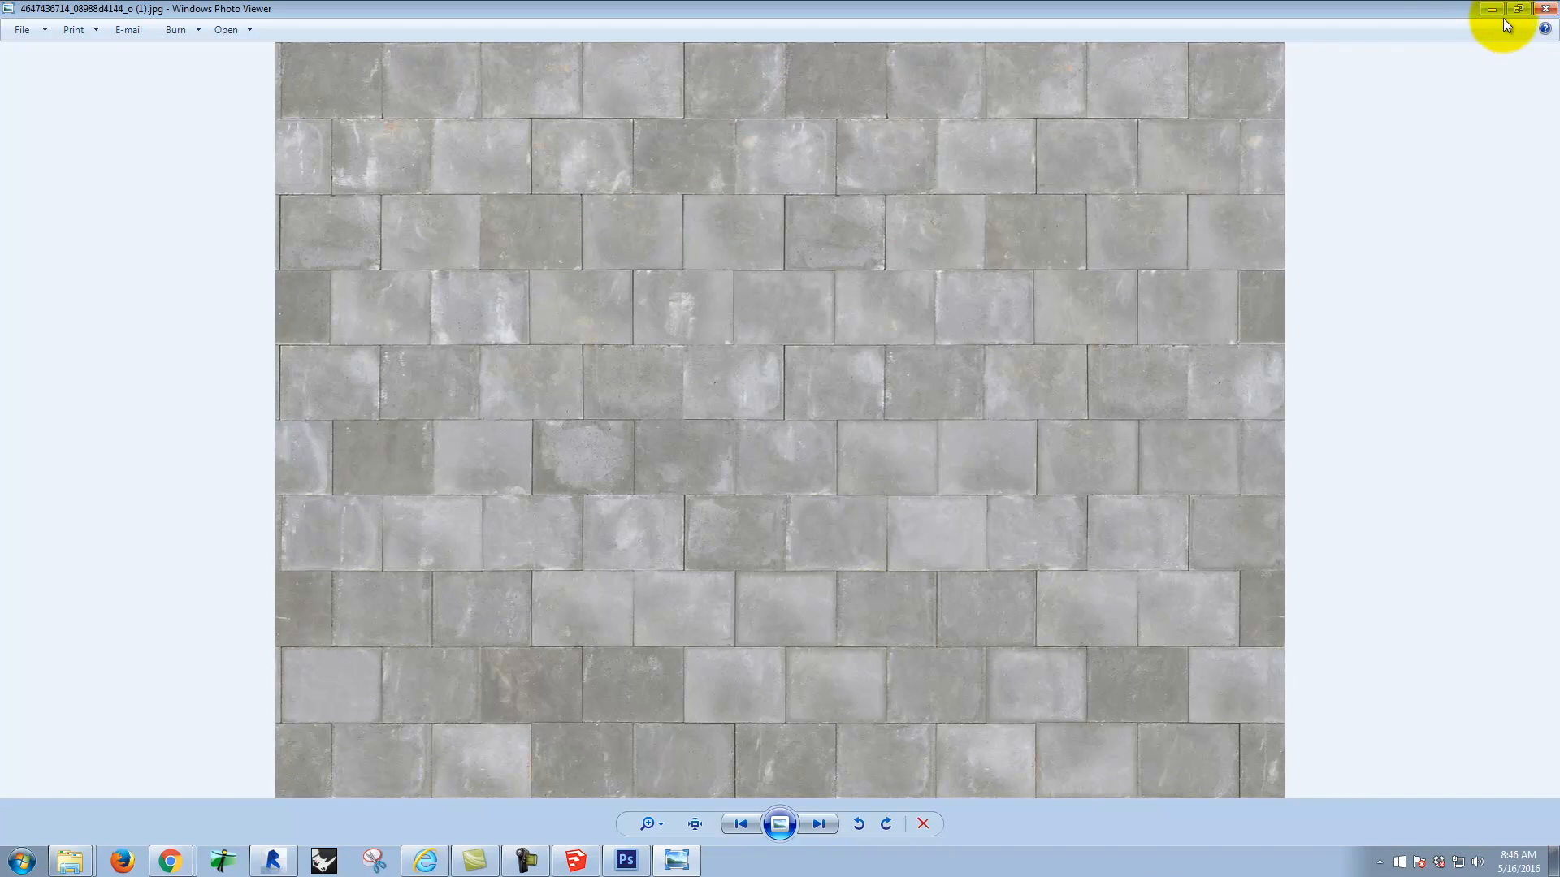
click(1491, 10)
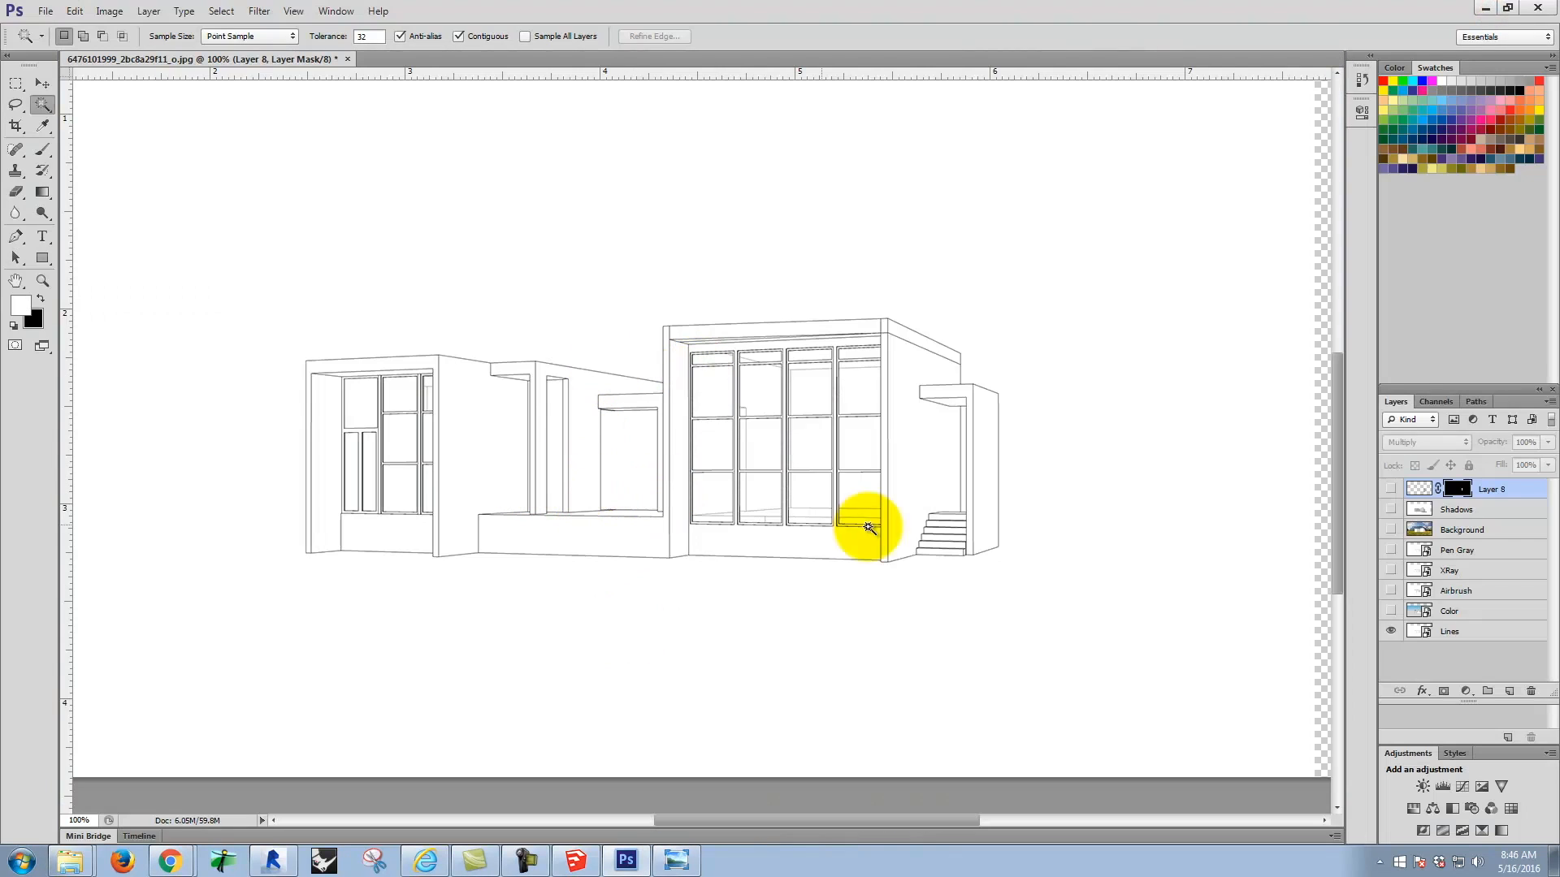
click(45, 10)
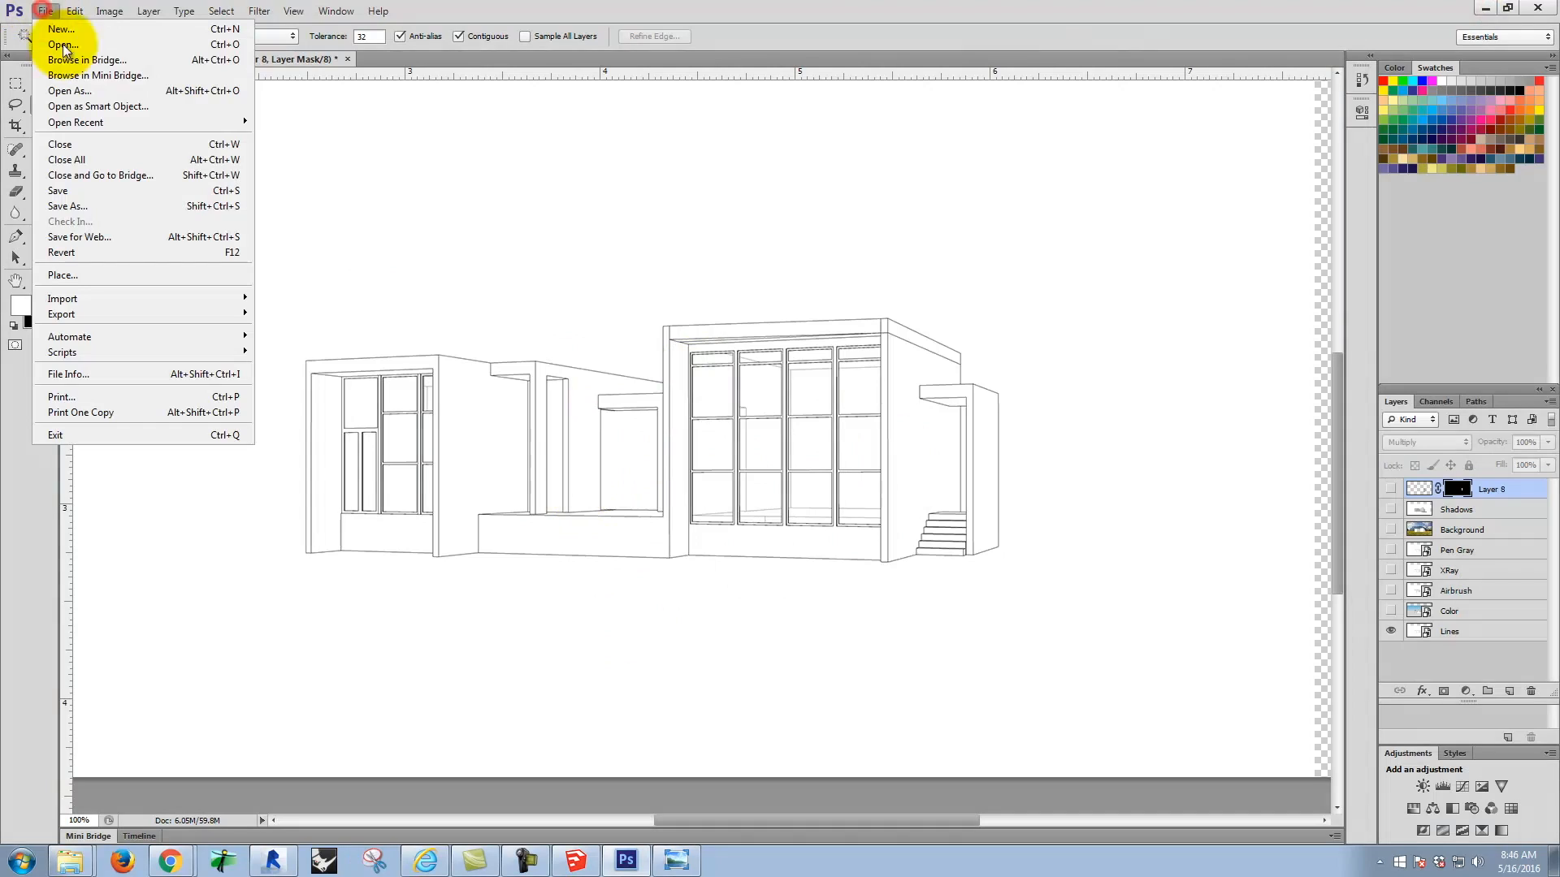
click(92, 273)
click(770, 268)
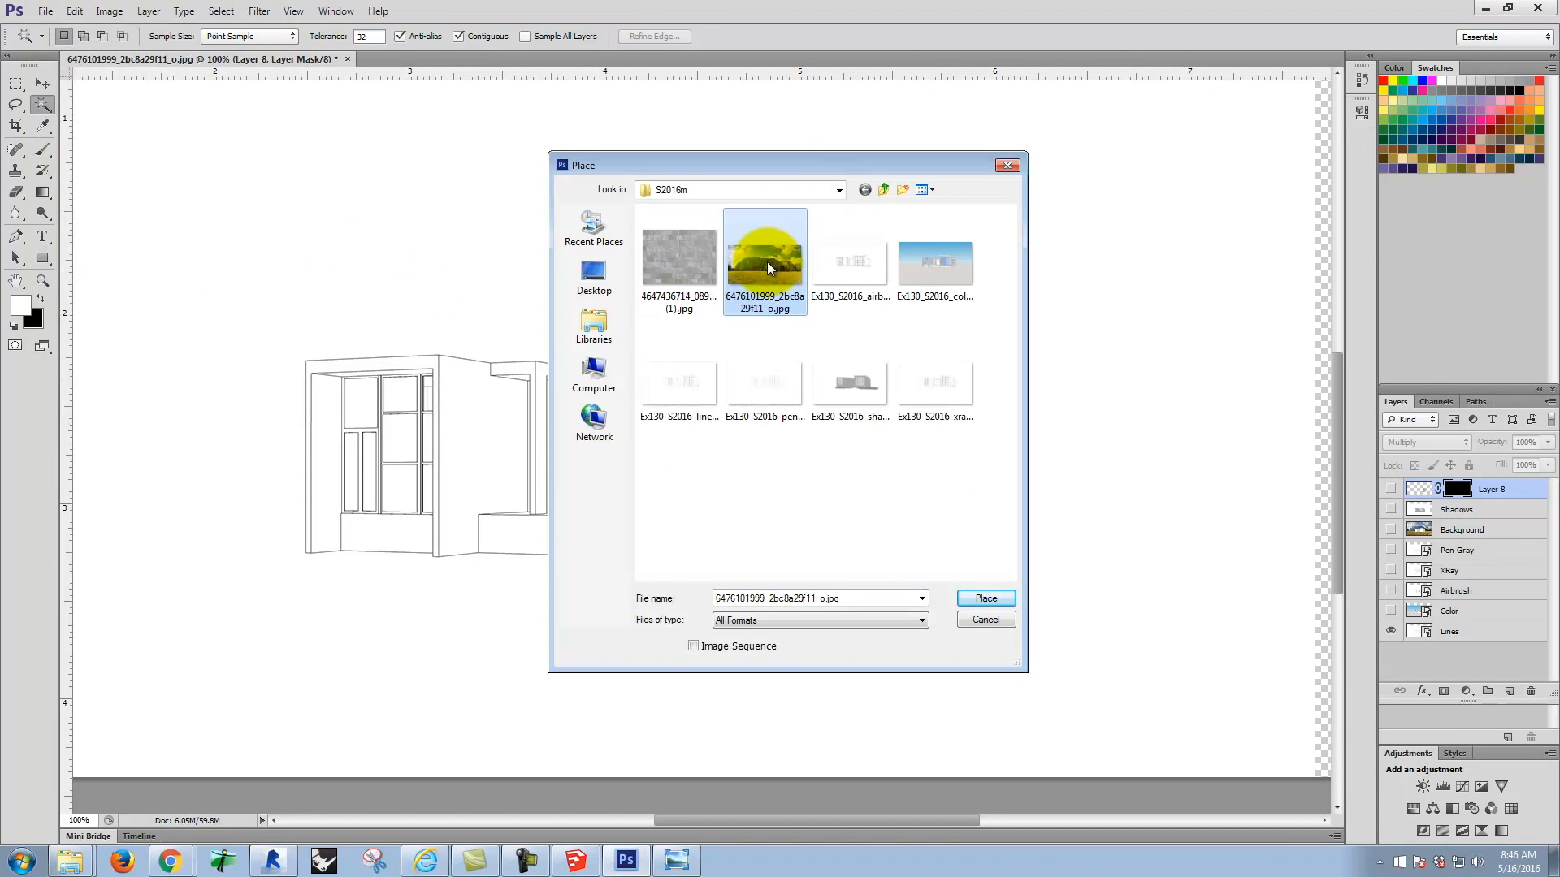
click(991, 598)
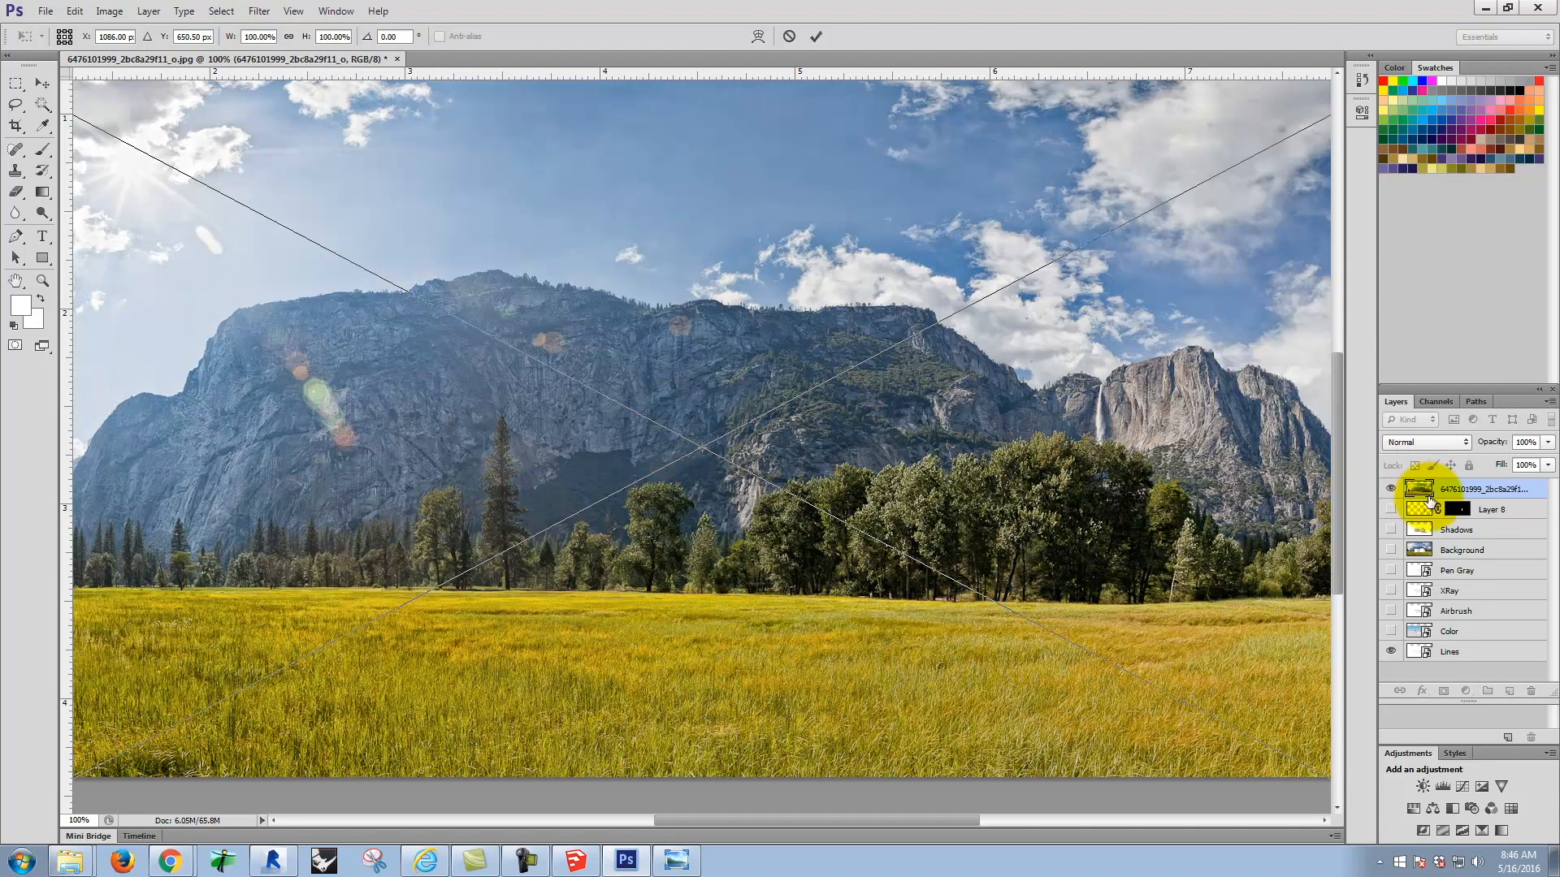
click(77, 12)
mouse_move(124, 329)
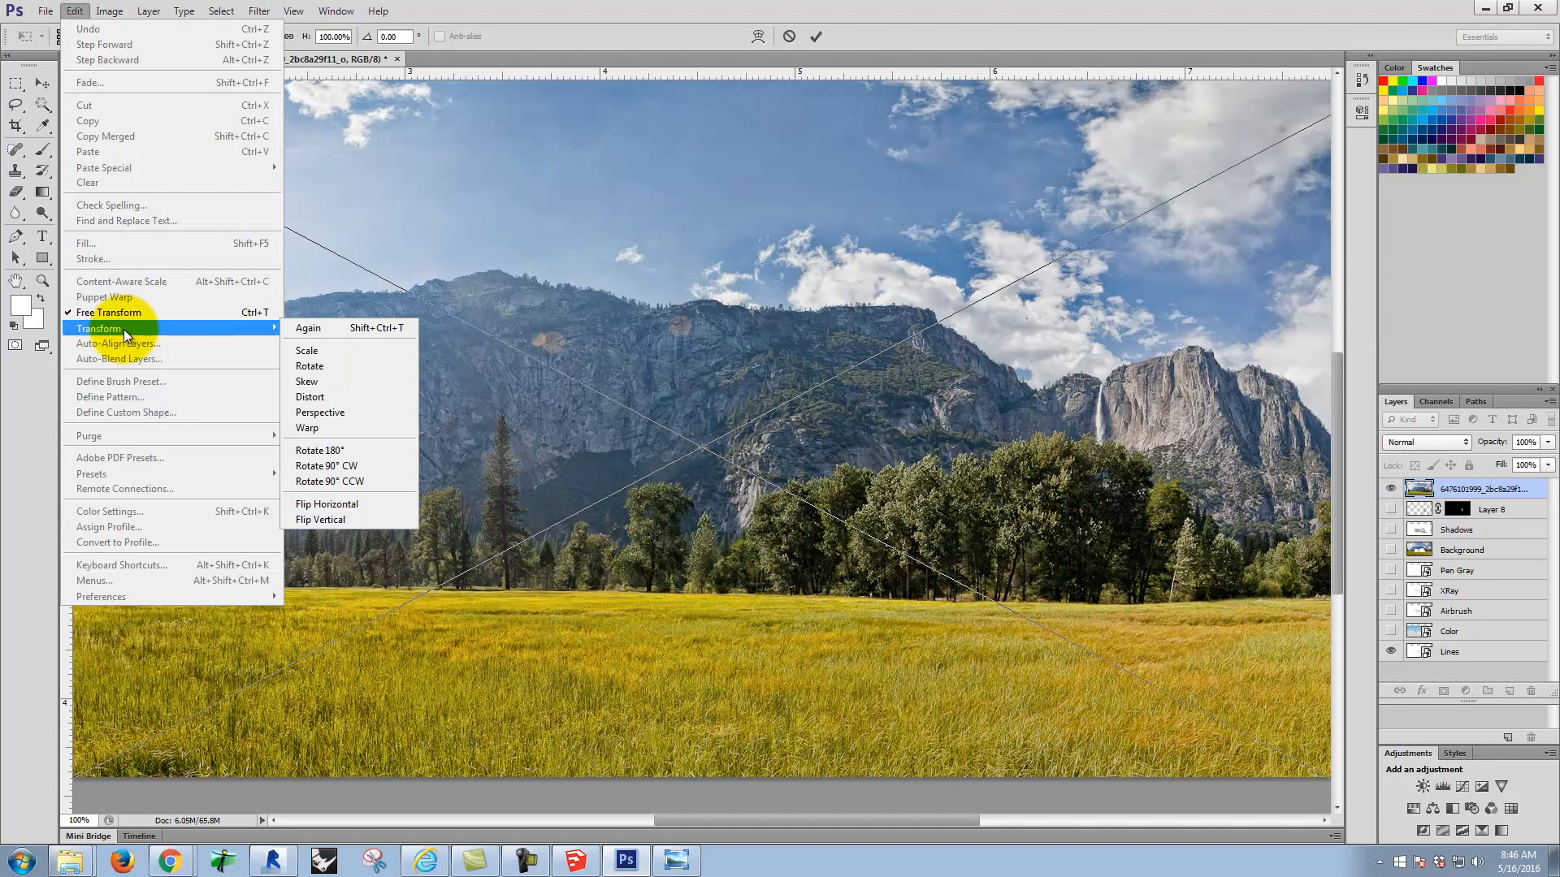
click(371, 507)
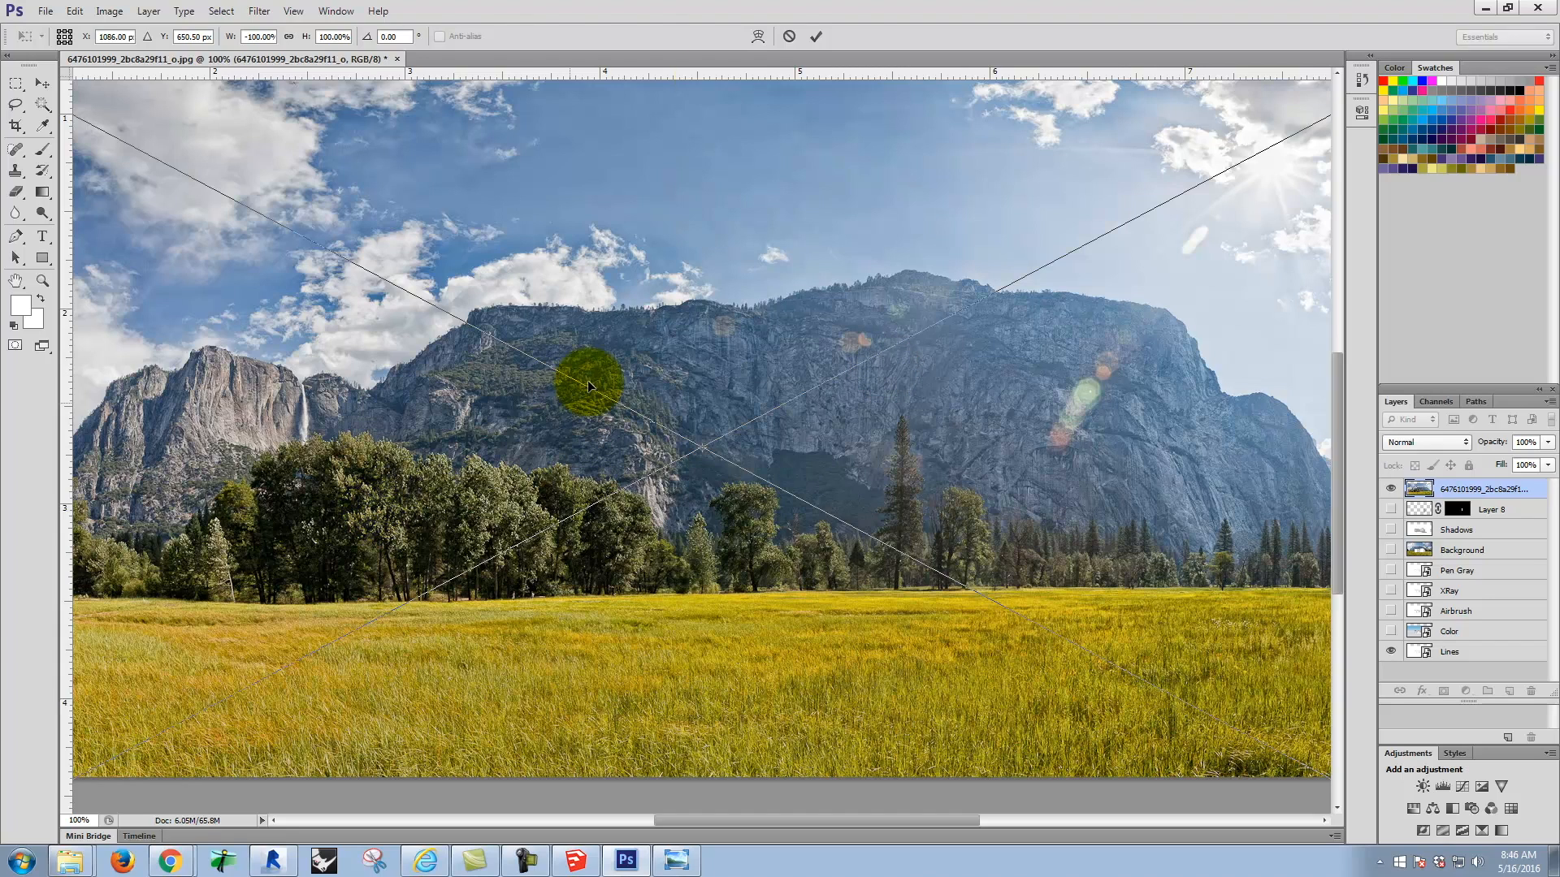
Step: Reduce the placed meadow photo's opacity to 54%, keeping its blend mode Normal
click(1454, 445)
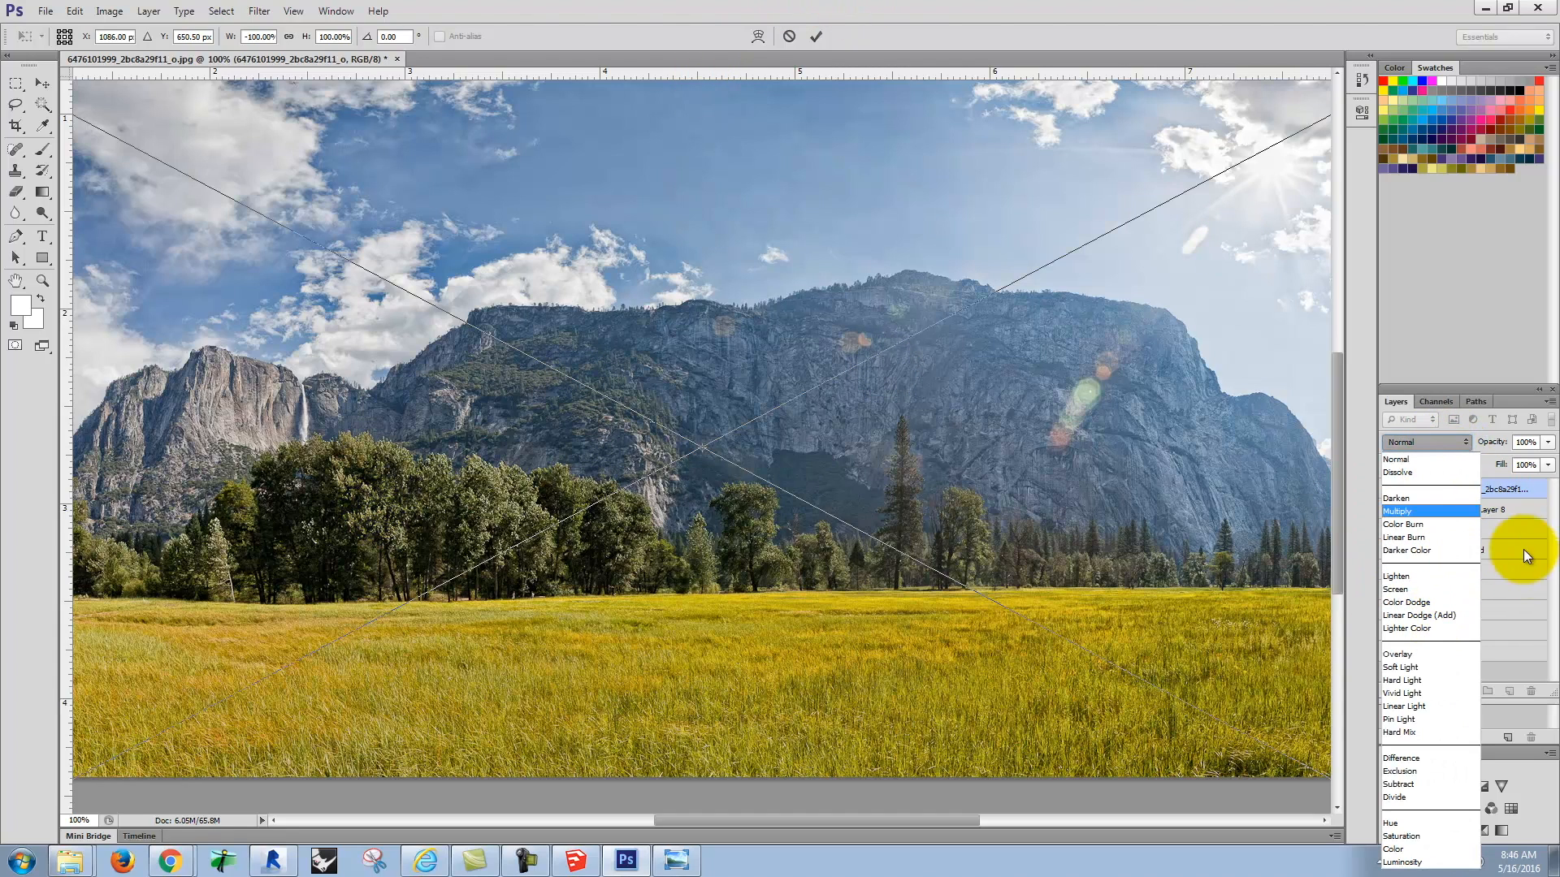
click(1502, 441)
click(1547, 443)
drag(1545, 463, 1509, 461)
click(1055, 497)
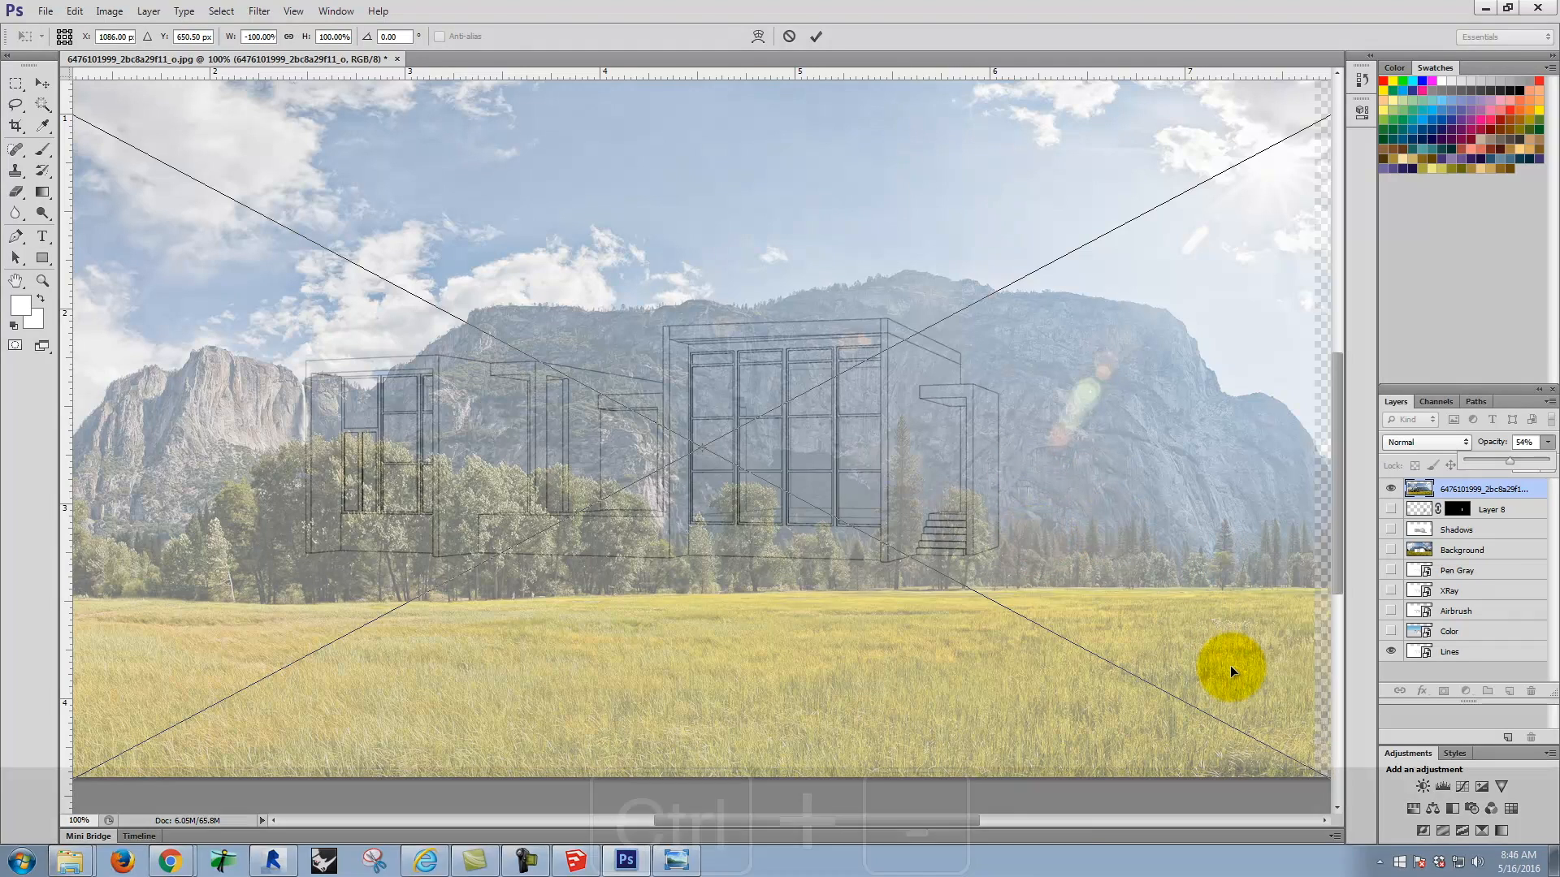
Step: Move the flipped meadow photo to X 1000 px, Y 528.50 px so it fills the canvas, and commit the placement
key(ctrl+minus)
key(ctrl+minus)
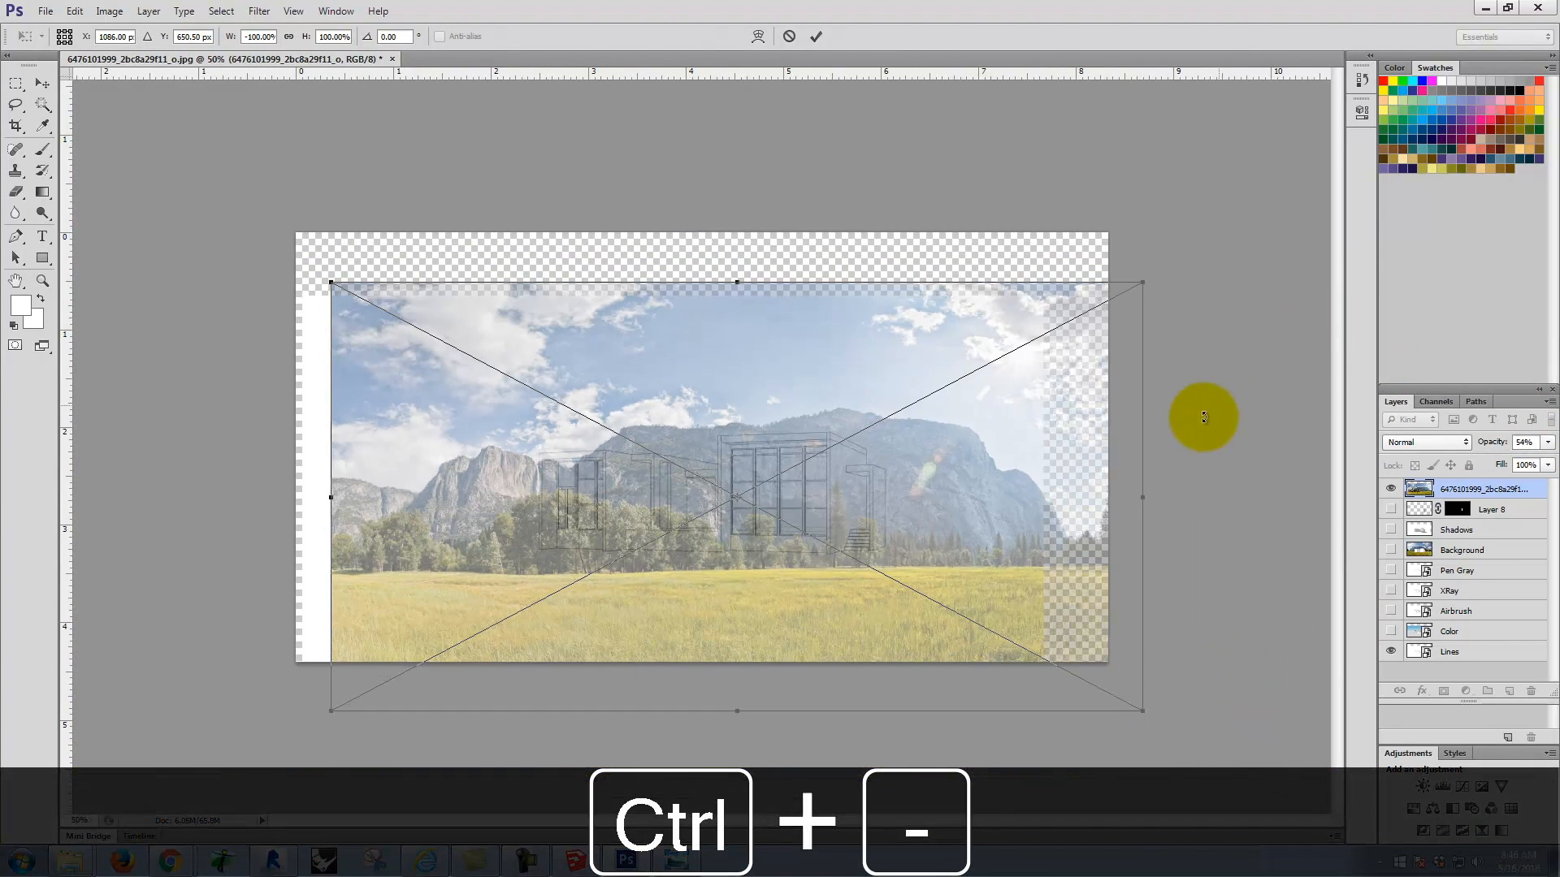
drag(1084, 460, 1049, 412)
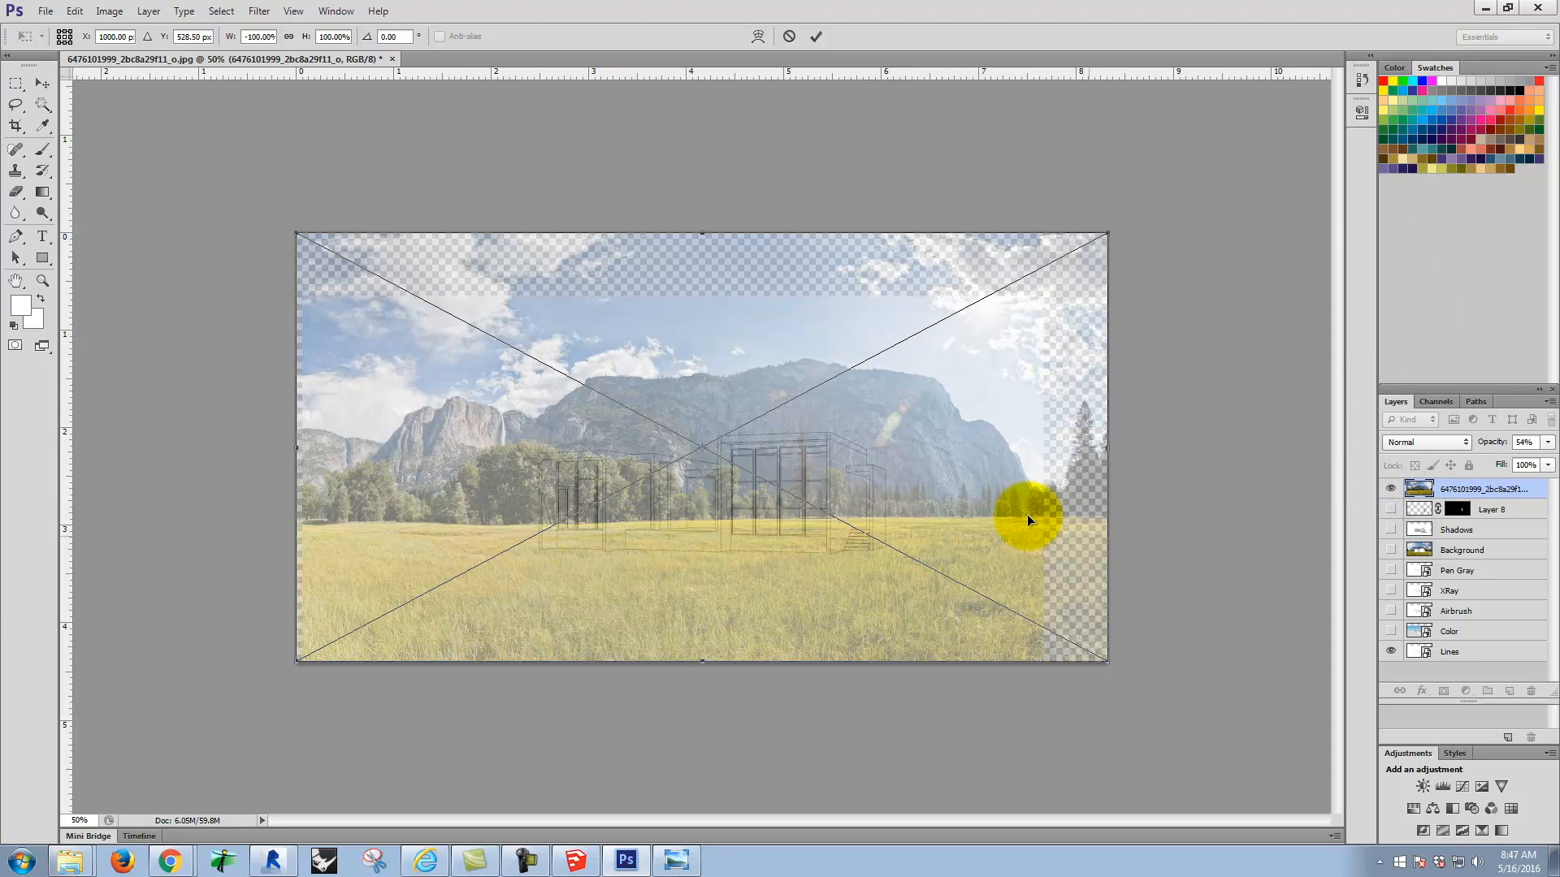
click(816, 36)
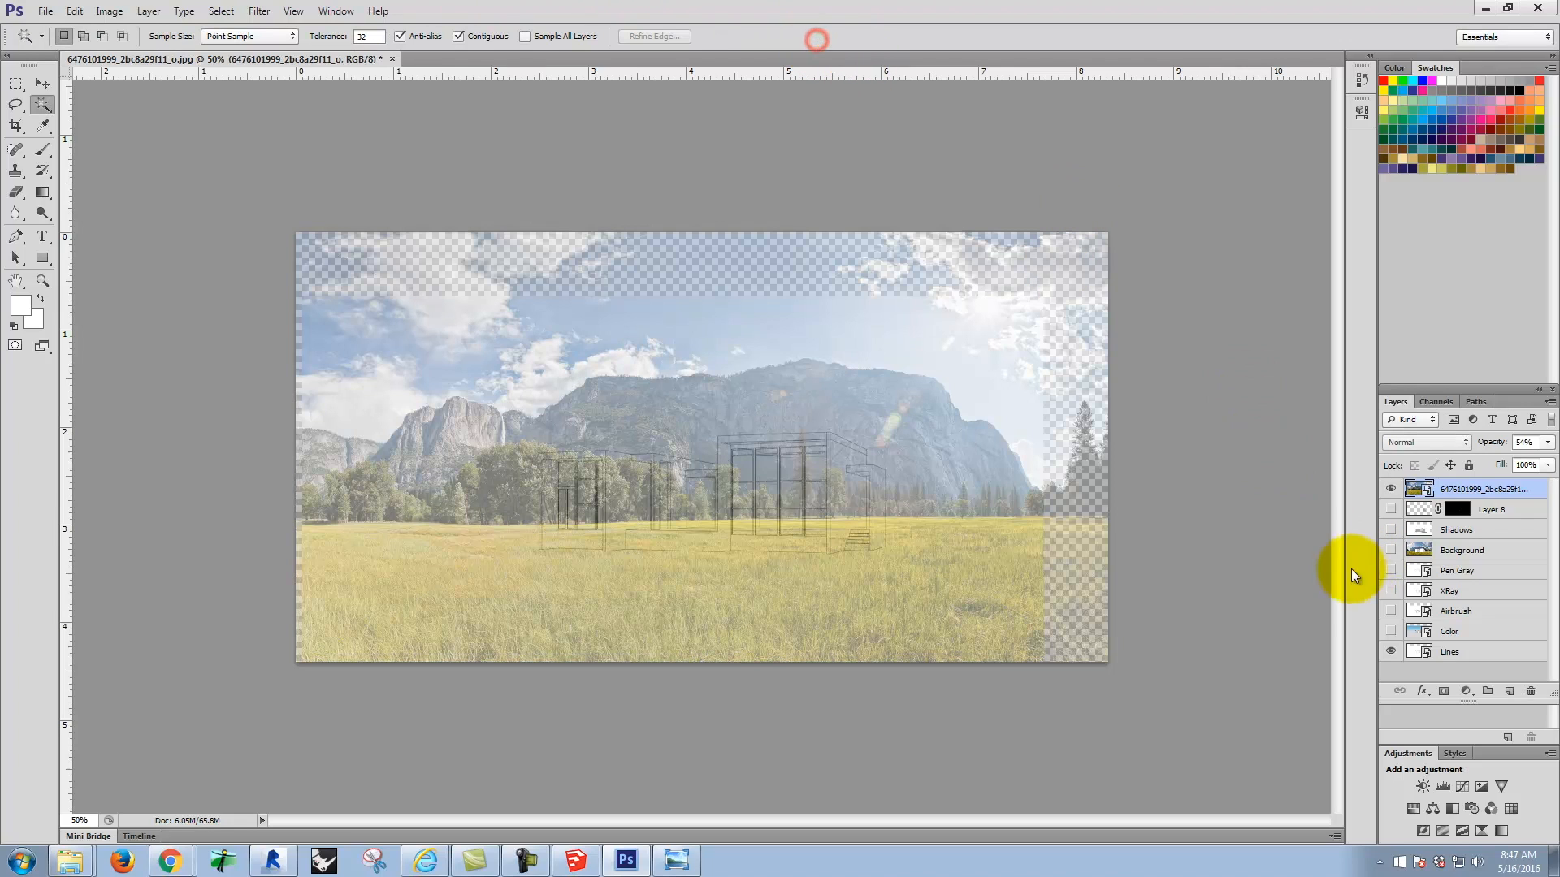
Step: Make the Lines layer active and hide the flipped meadow photo layer
click(1454, 650)
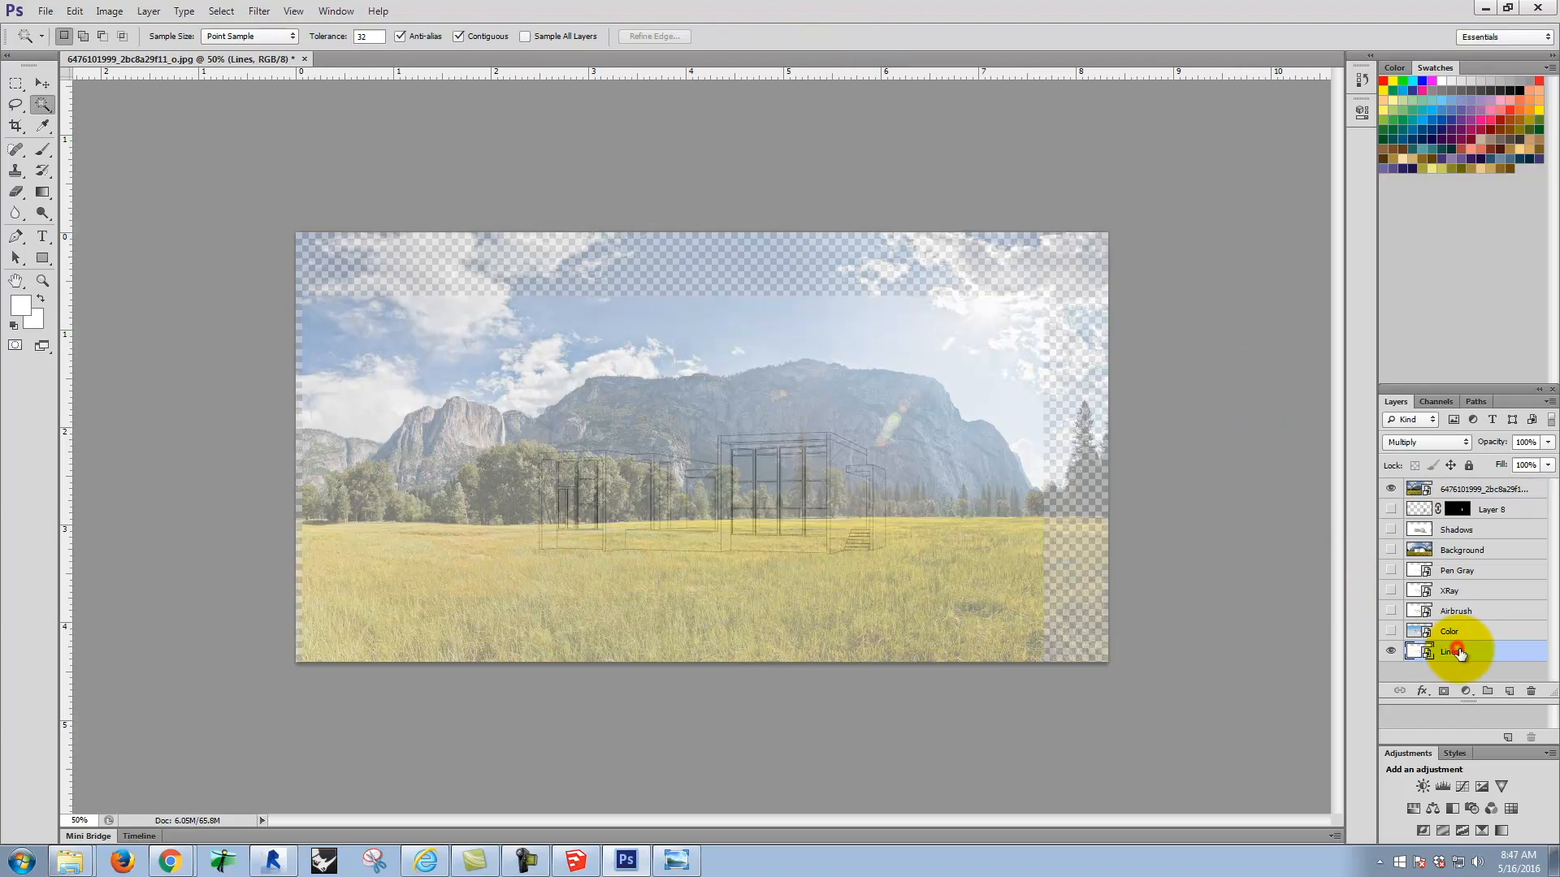
click(1392, 489)
key(ctrl+equal)
key(ctrl+equal)
key(ctrl+equal)
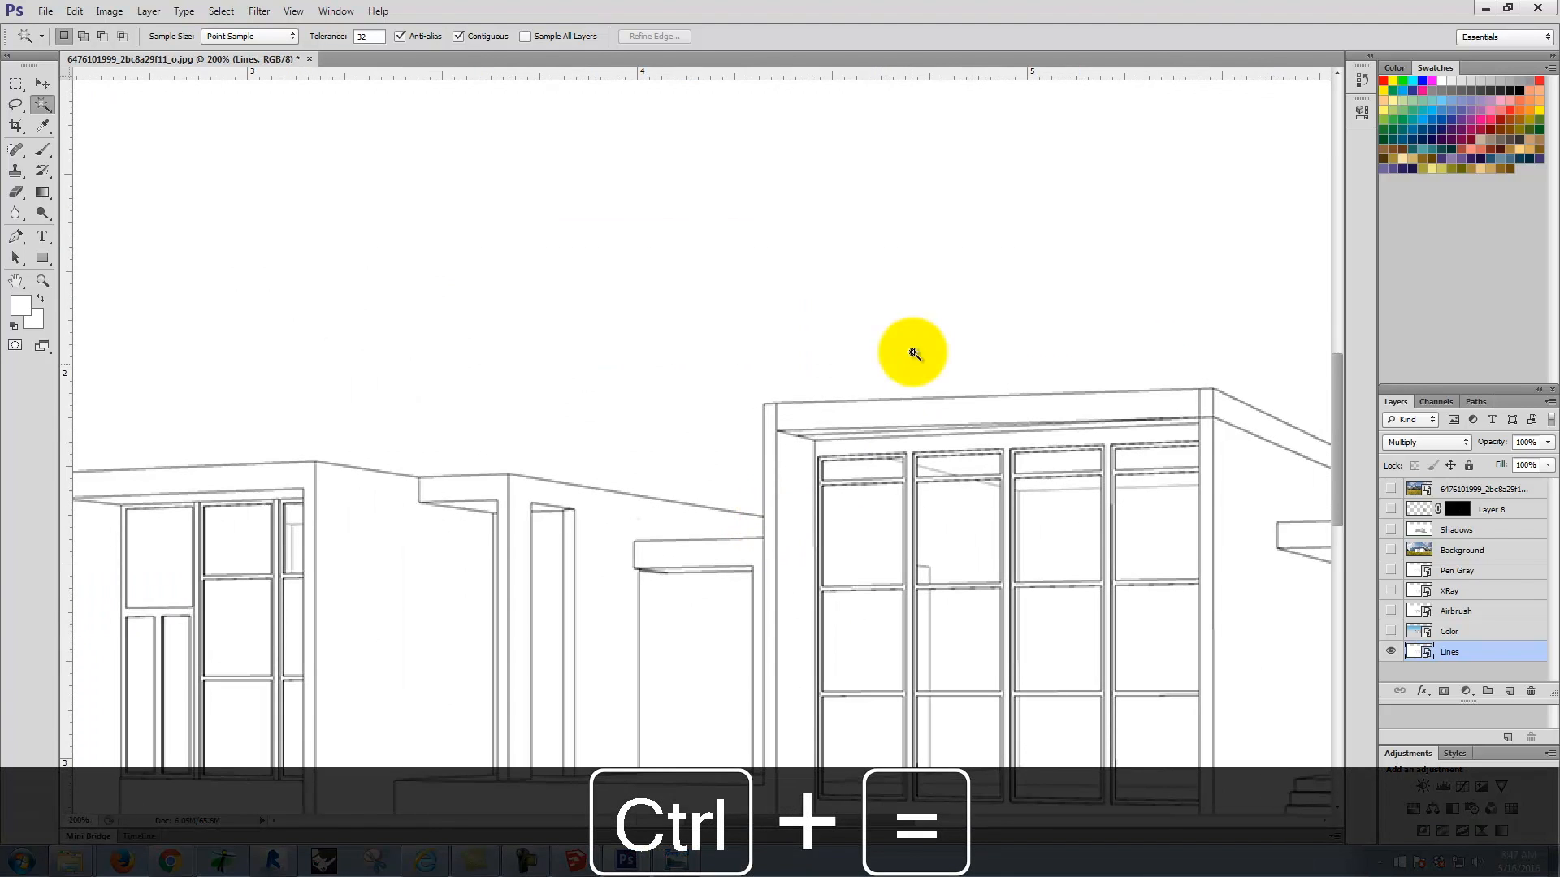
drag(662, 372, 821, 219)
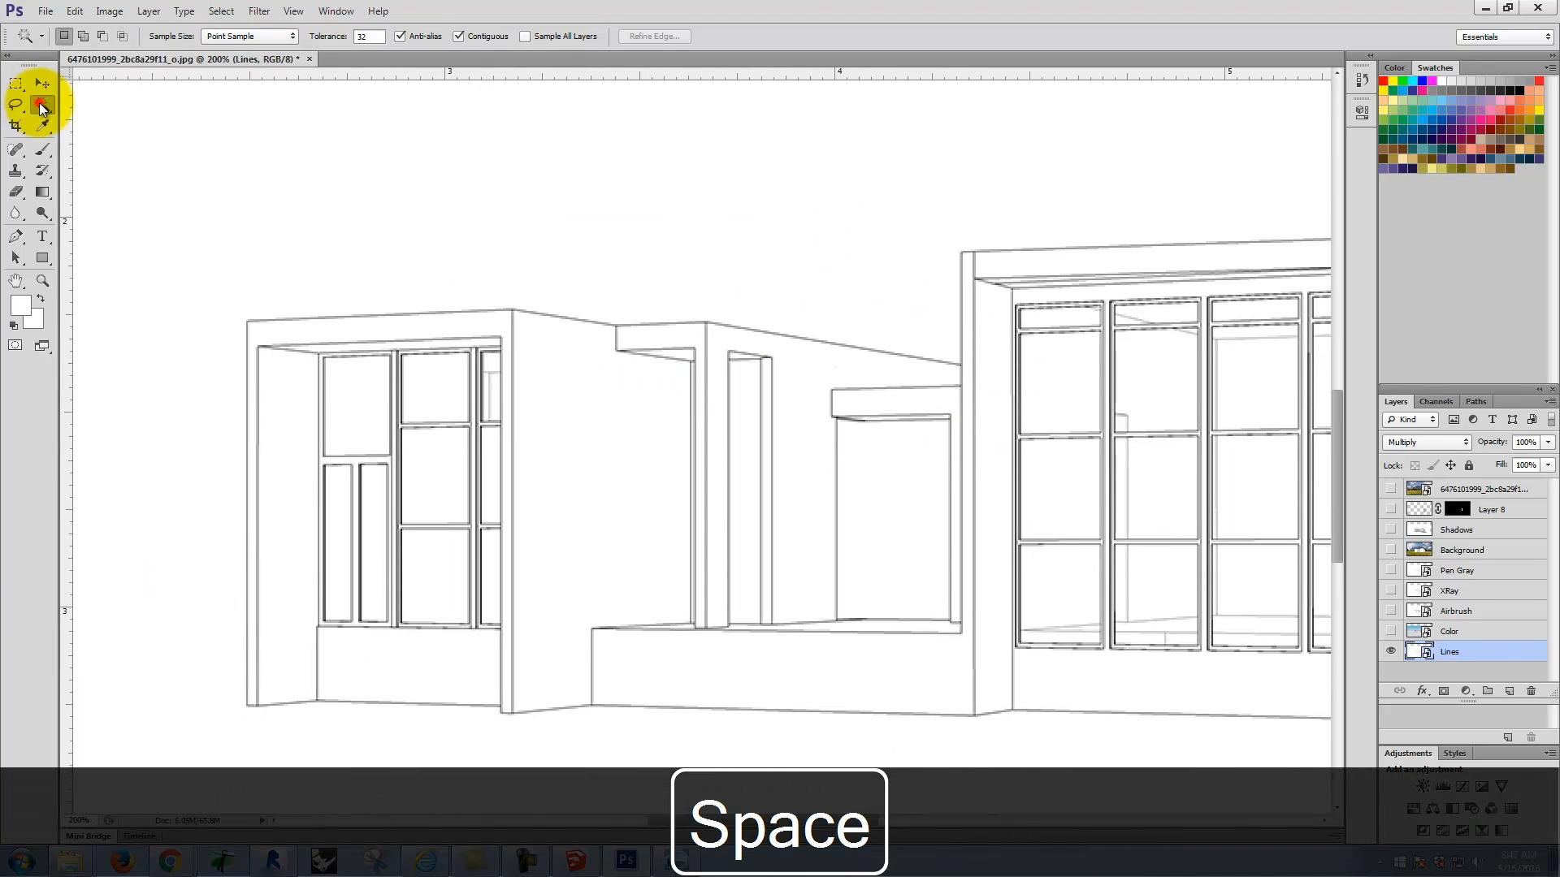
Step: Select all the window panes of the house's left wing on the Lines layer with the Magic Wand
click(362, 396)
shift+click(338, 511)
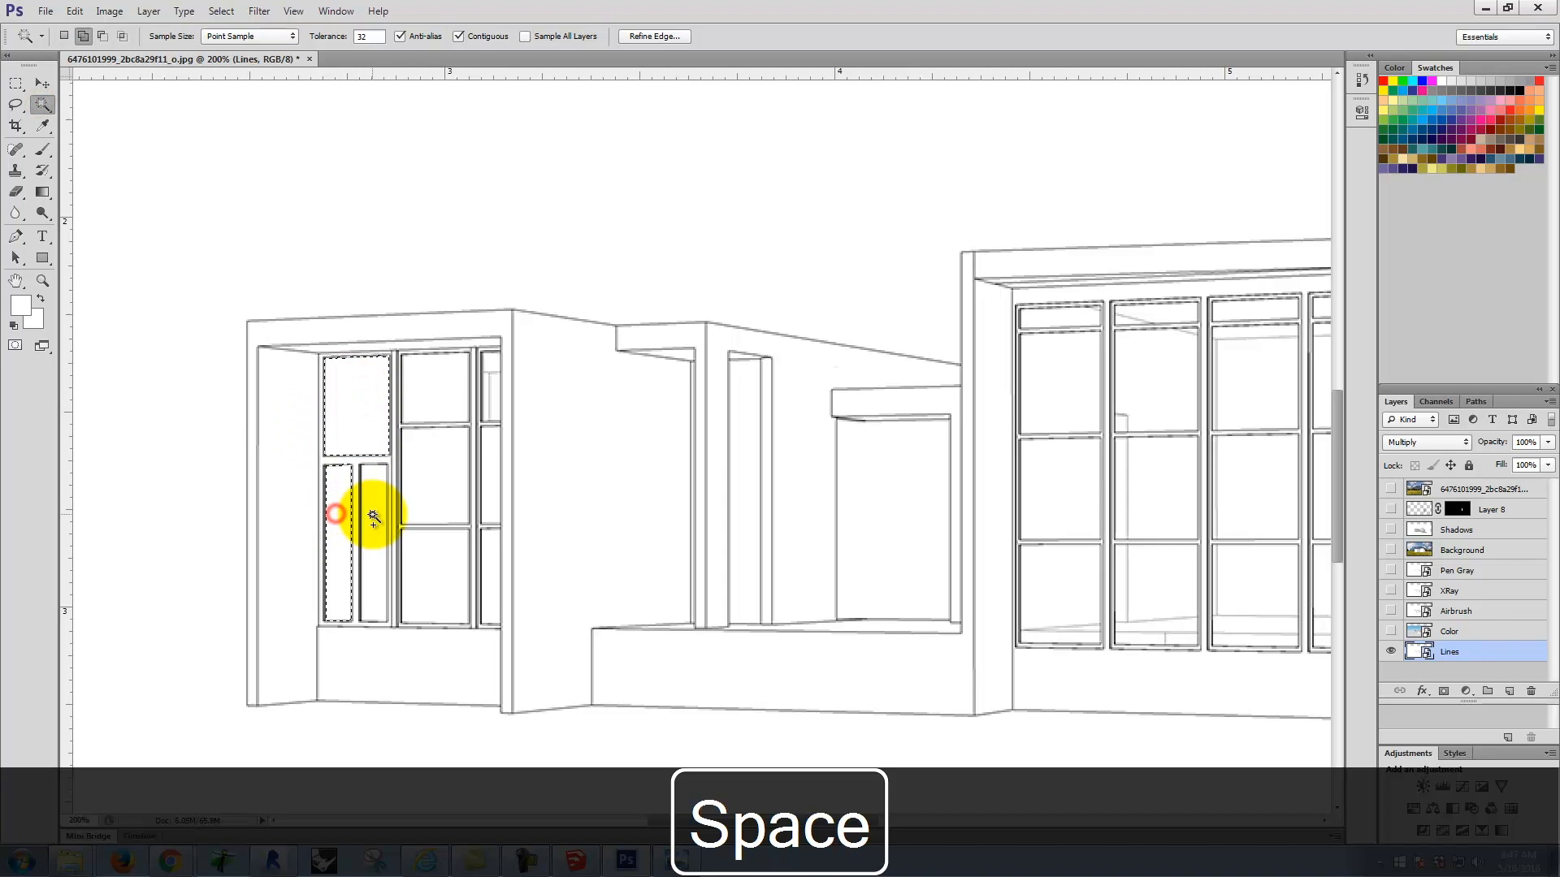
shift+click(372, 512)
shift+click(428, 489)
shift+click(426, 567)
shift+click(491, 551)
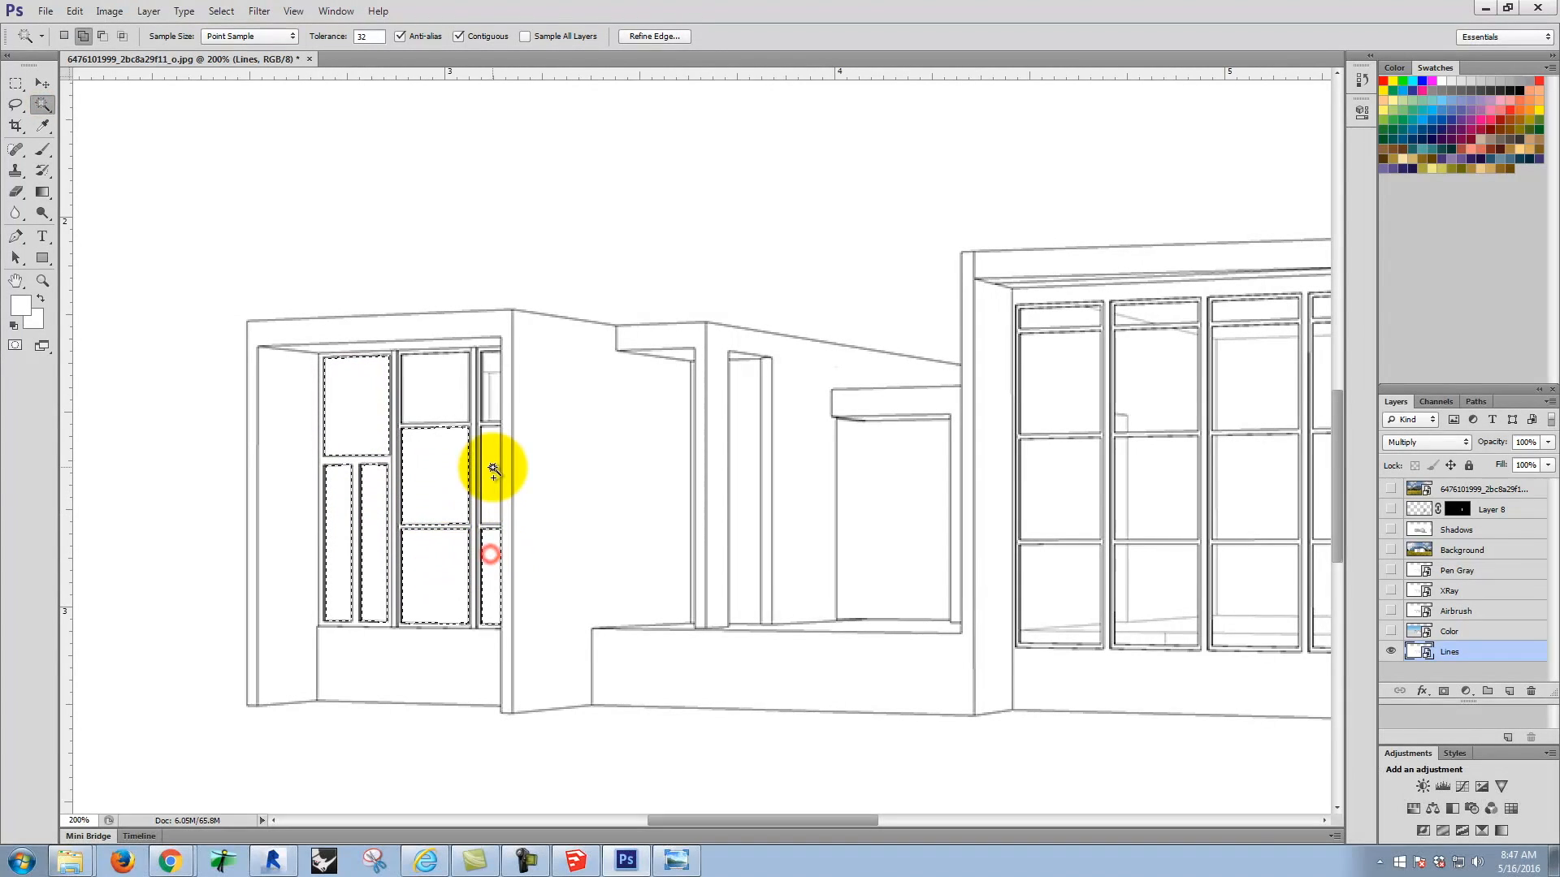
shift+click(491, 467)
shift+click(495, 398)
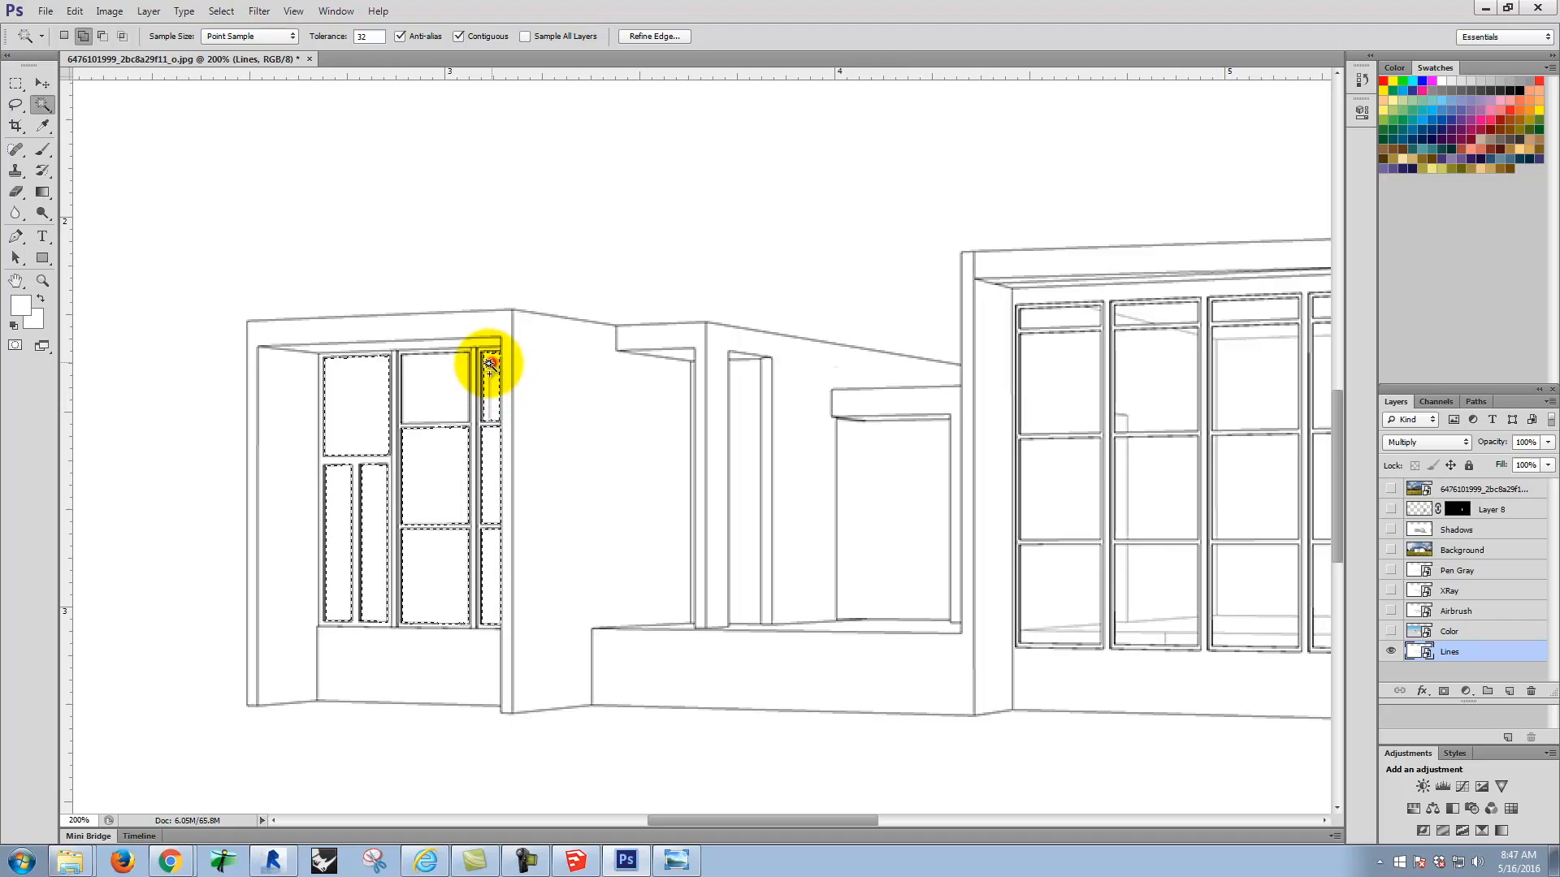
click(433, 392)
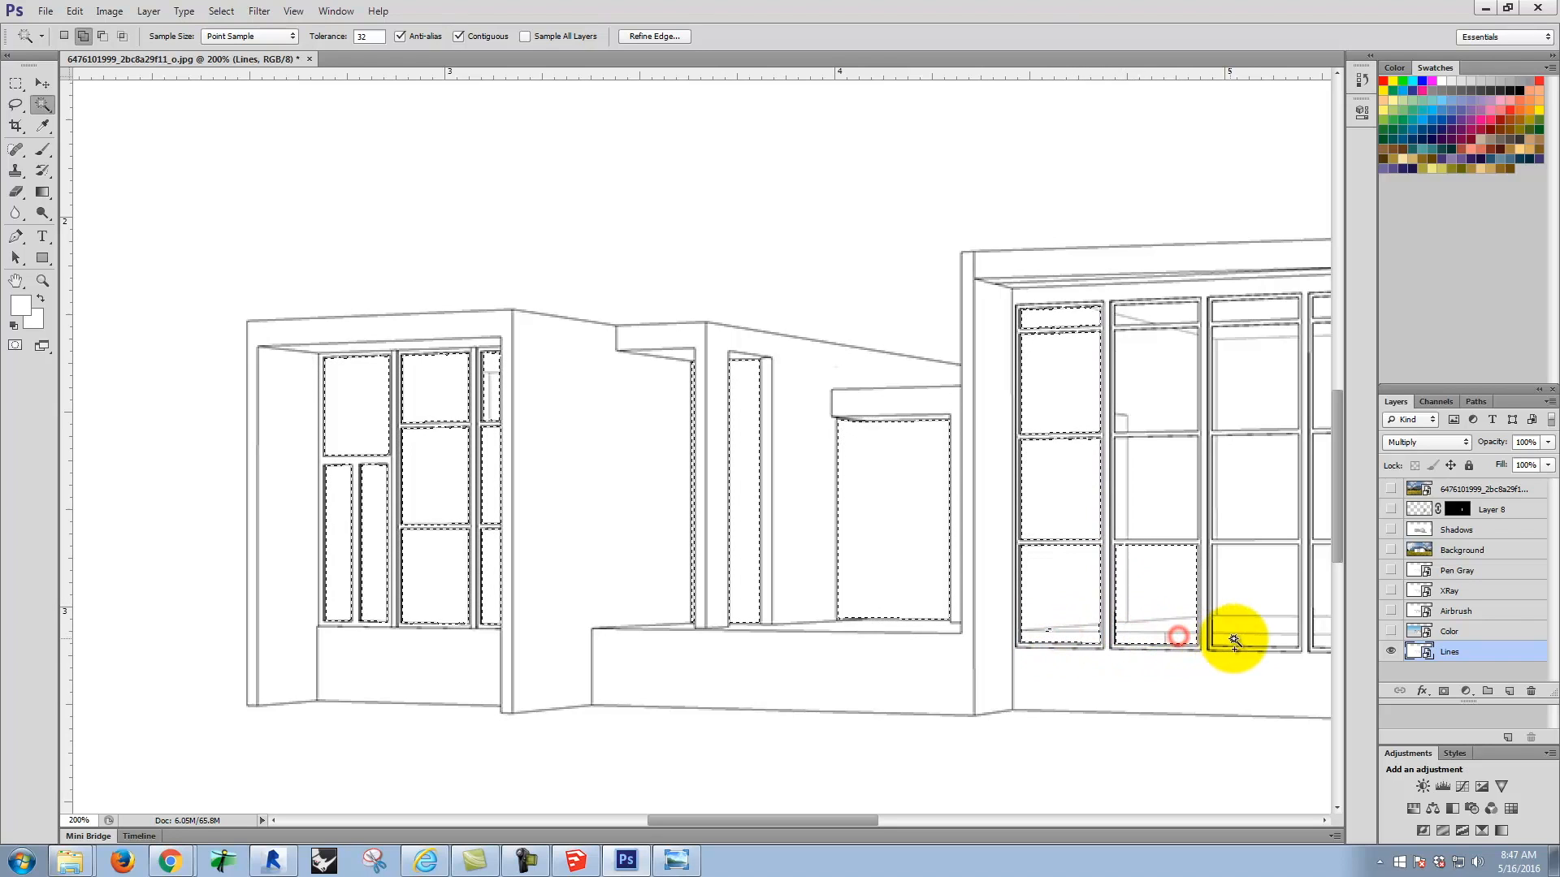
Step: Add panes in the second and third columns of the large window wall to the Magic Wand selection
click(1256, 621)
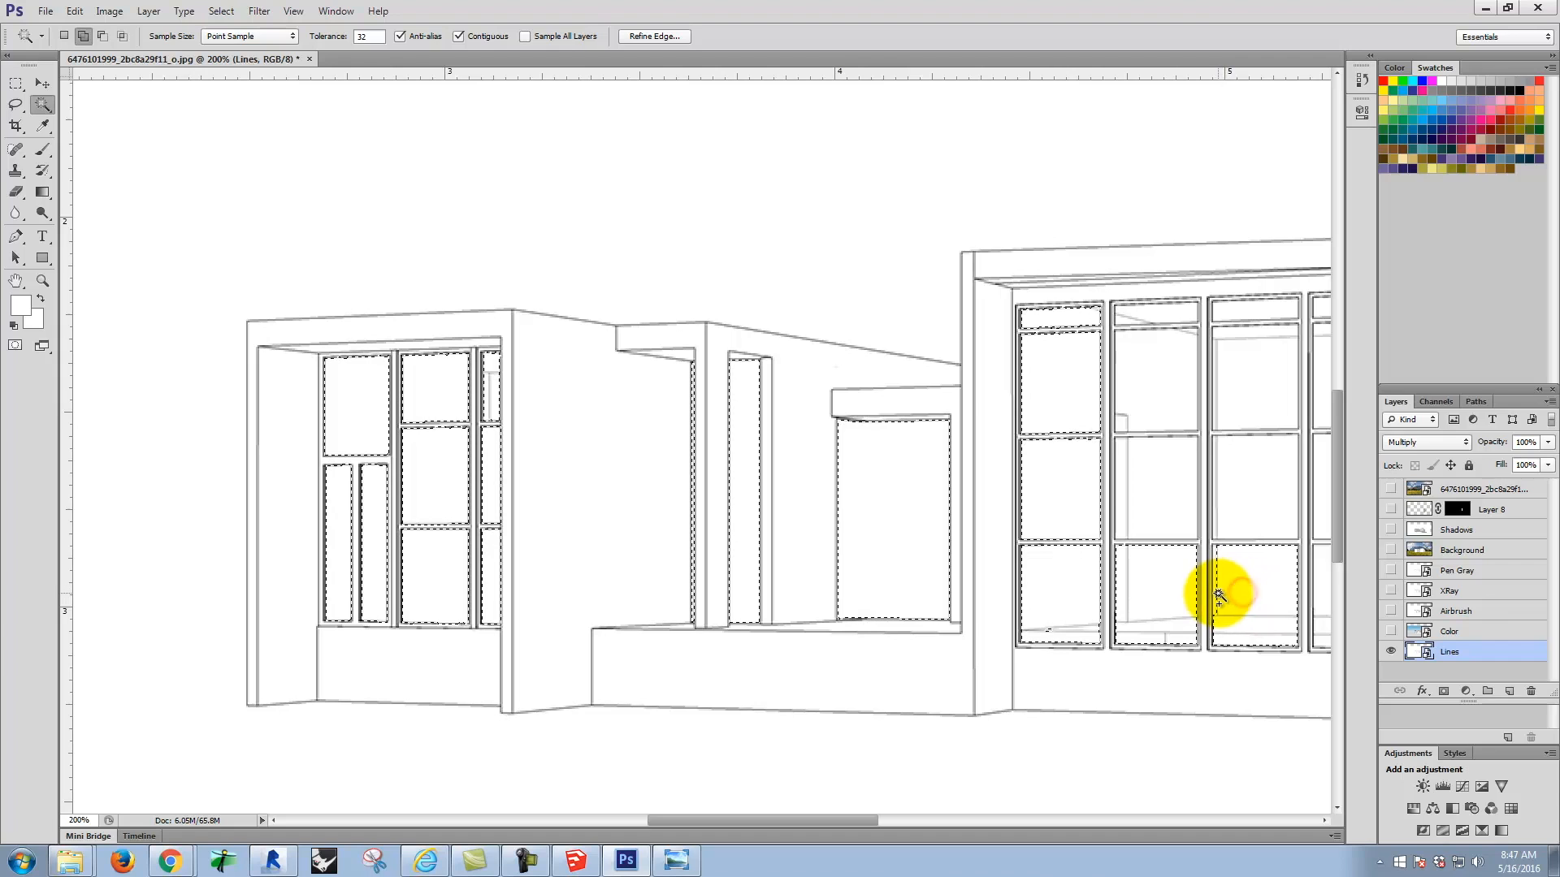
click(1213, 483)
click(1121, 470)
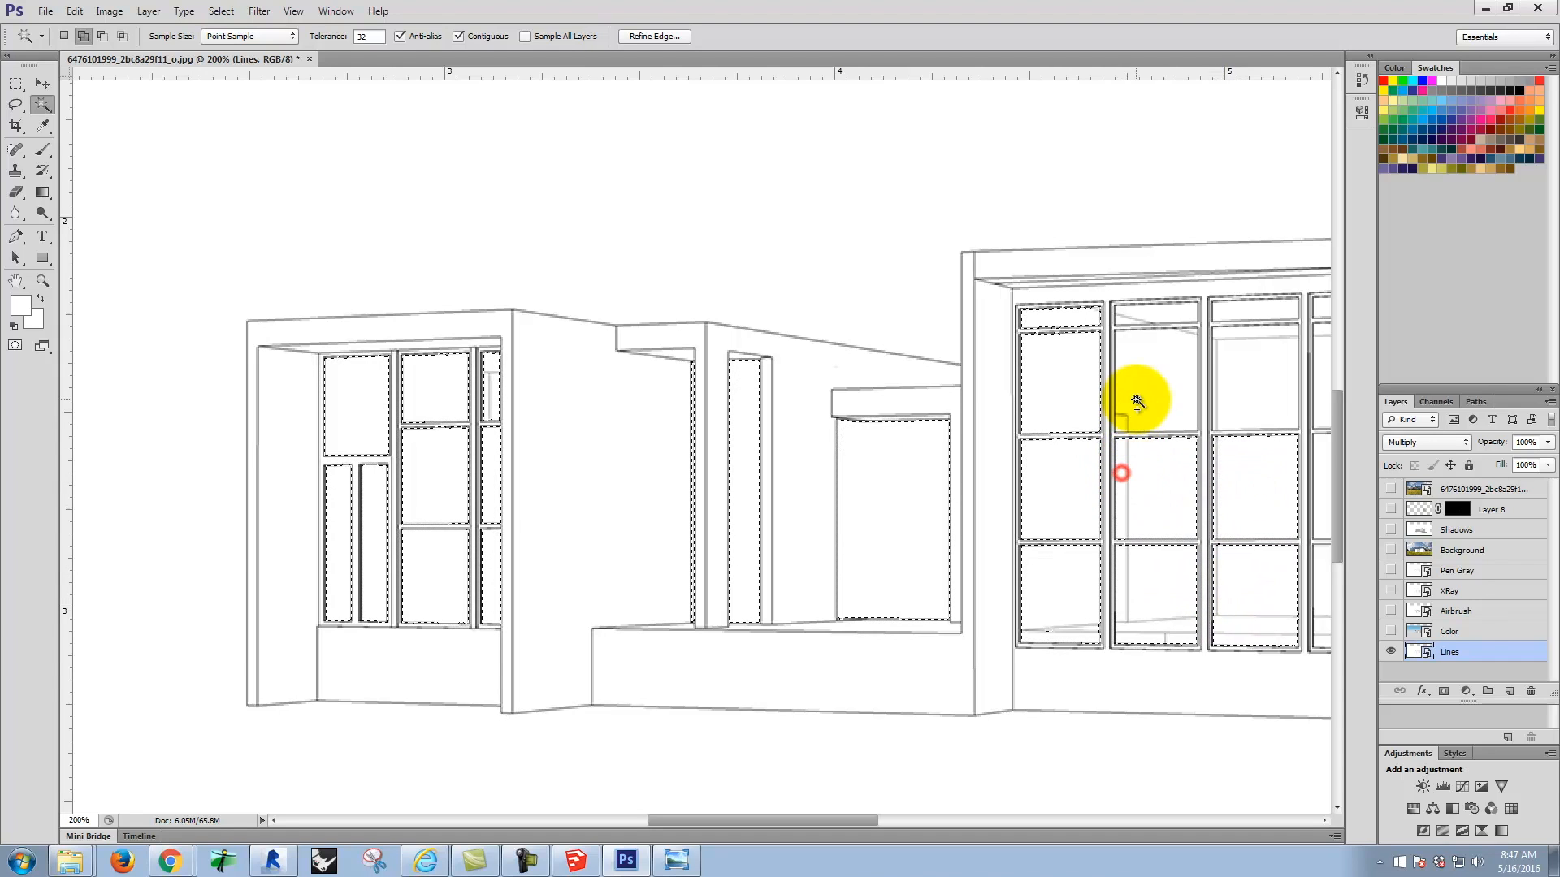
click(1158, 417)
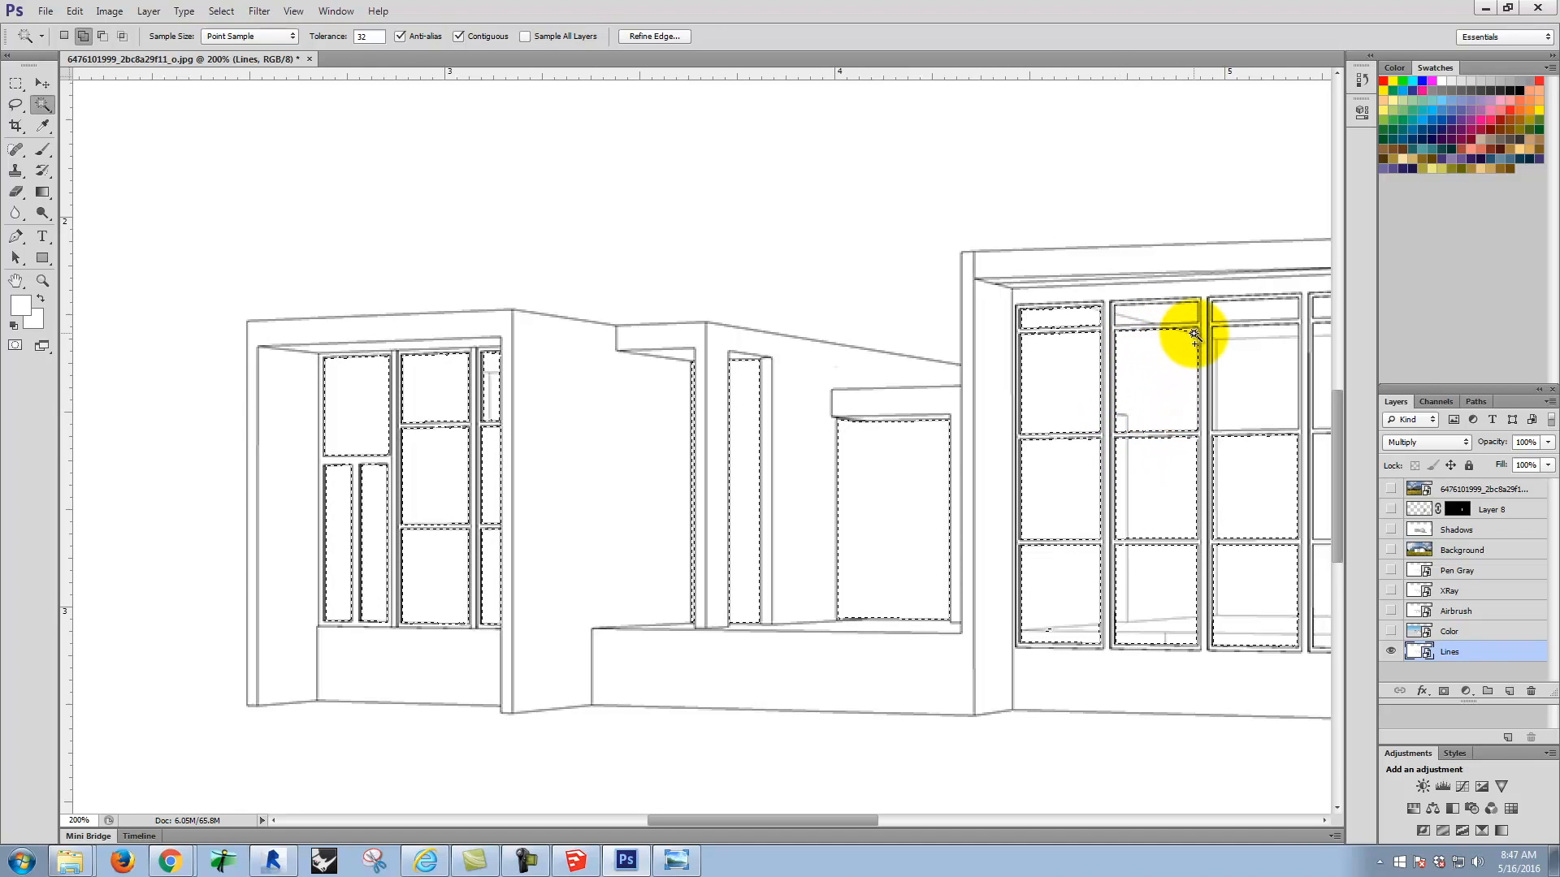
click(1128, 320)
Step: Add the remaining third-column areas and all fourth-column panes of the large window wall to the selection
key(space)
drag(1246, 376, 877, 331)
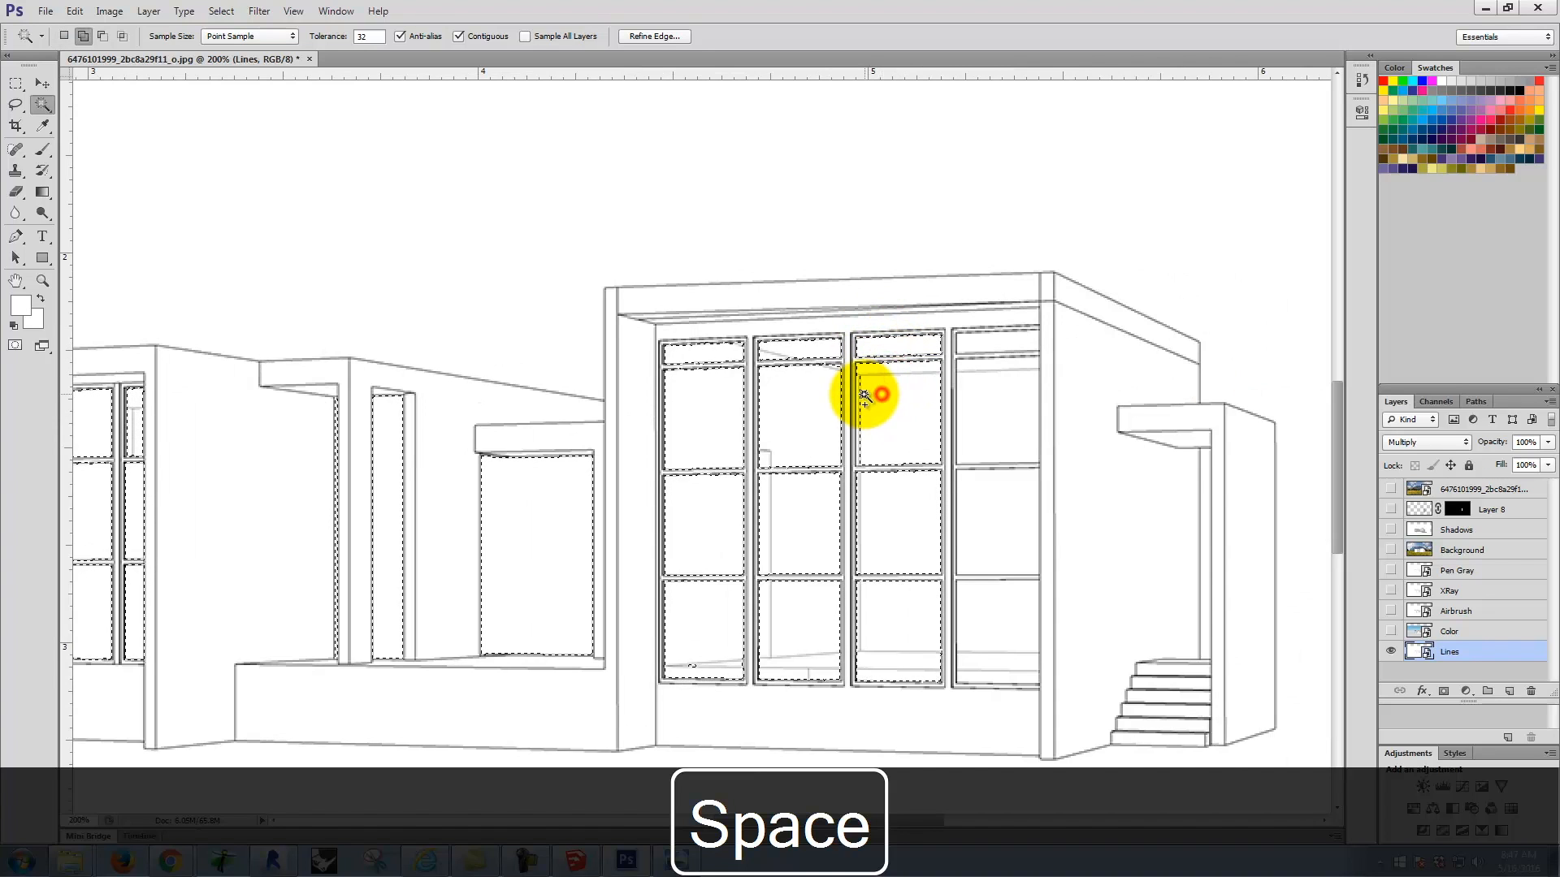
click(857, 393)
click(897, 528)
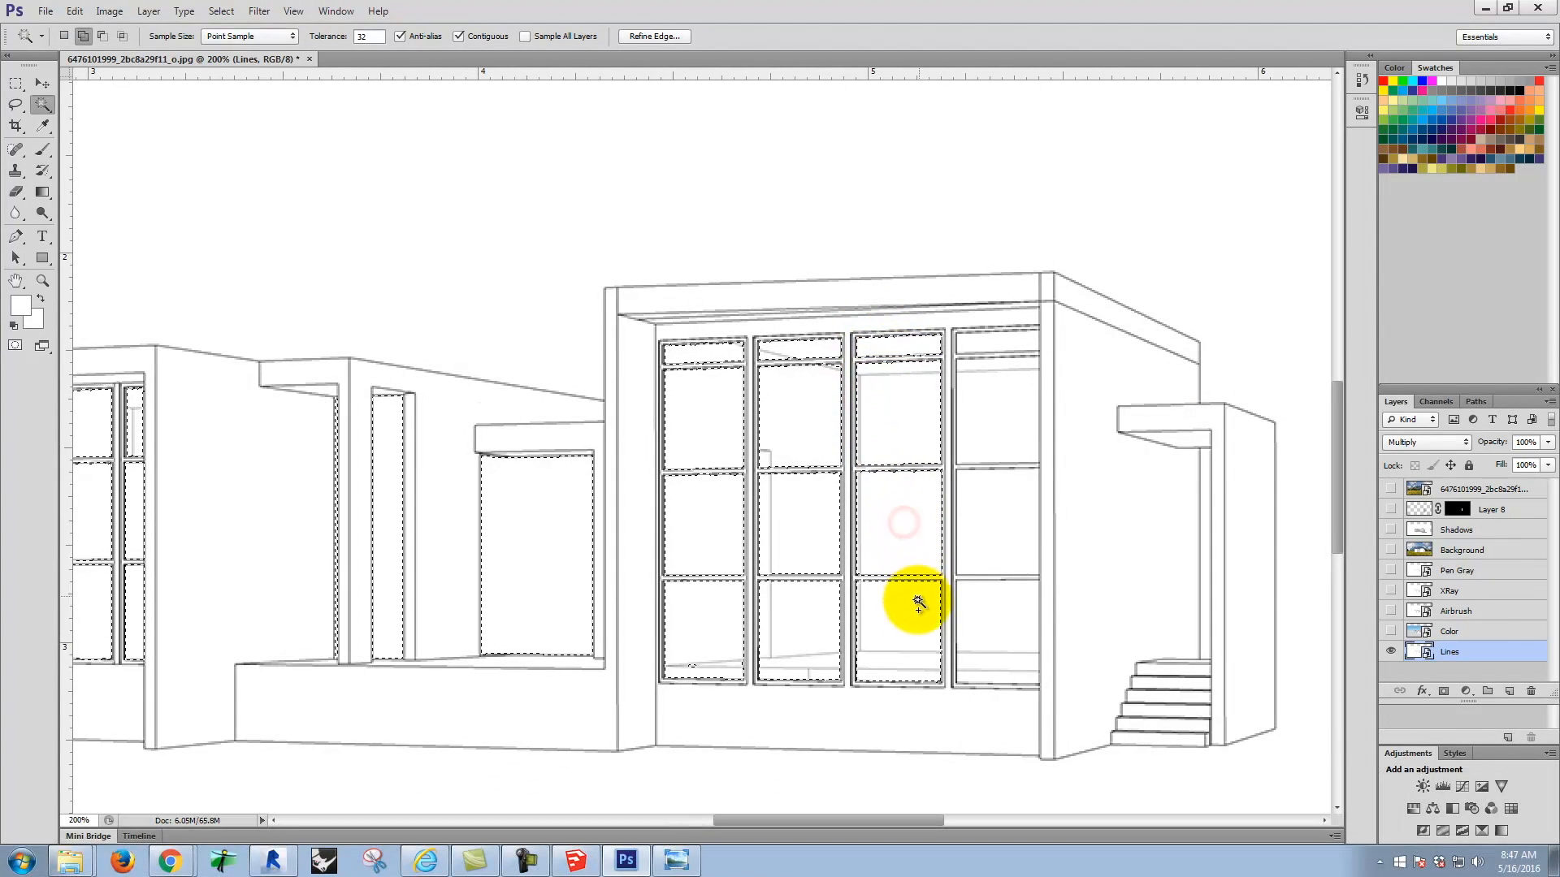
click(1003, 621)
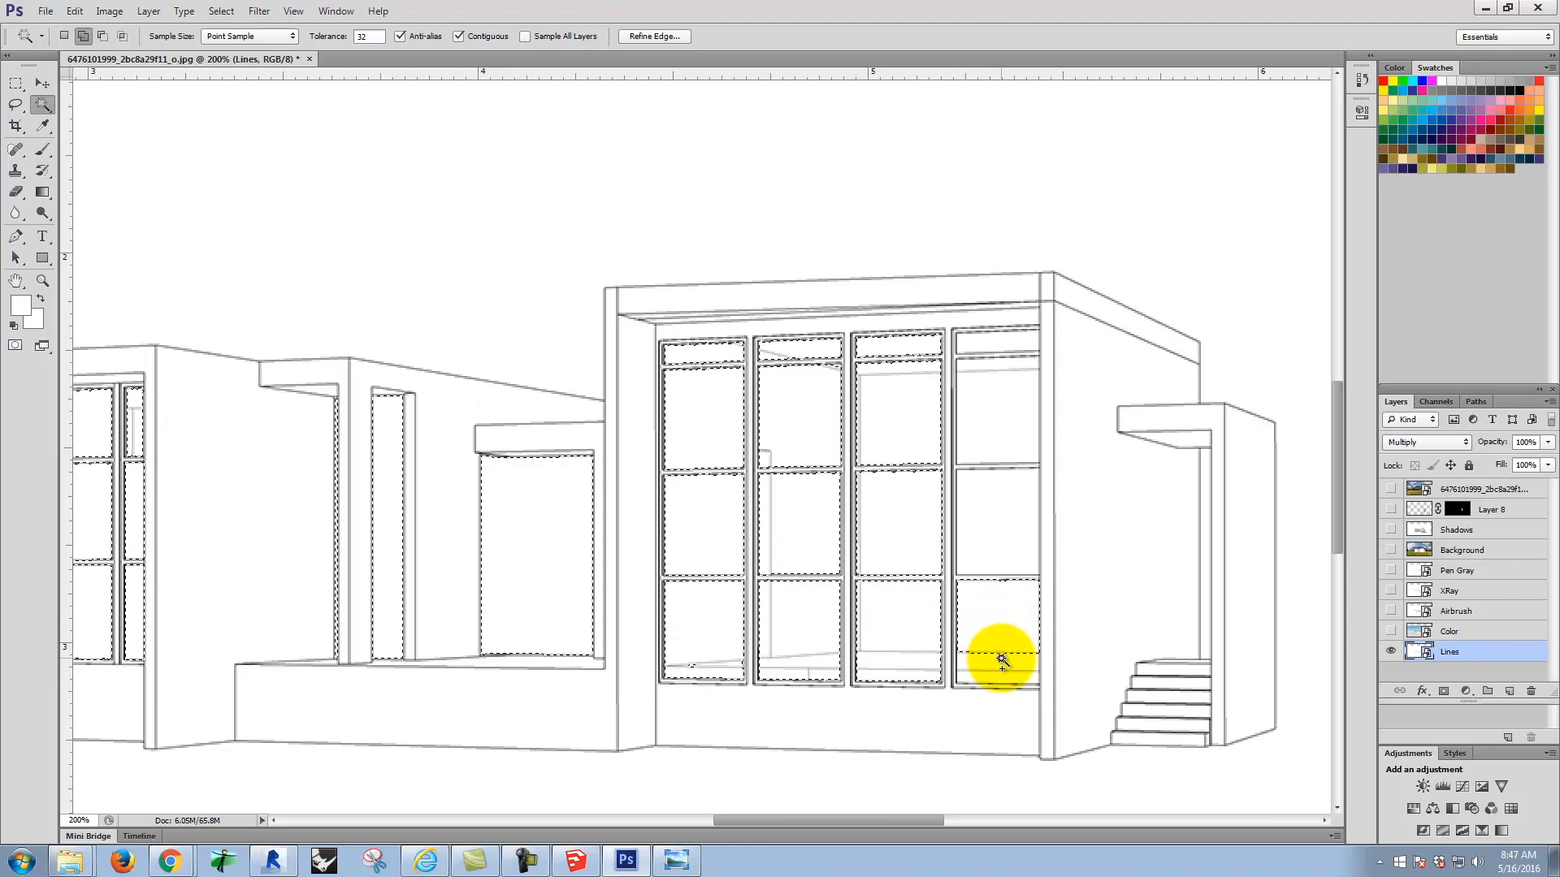
click(1000, 672)
click(1003, 512)
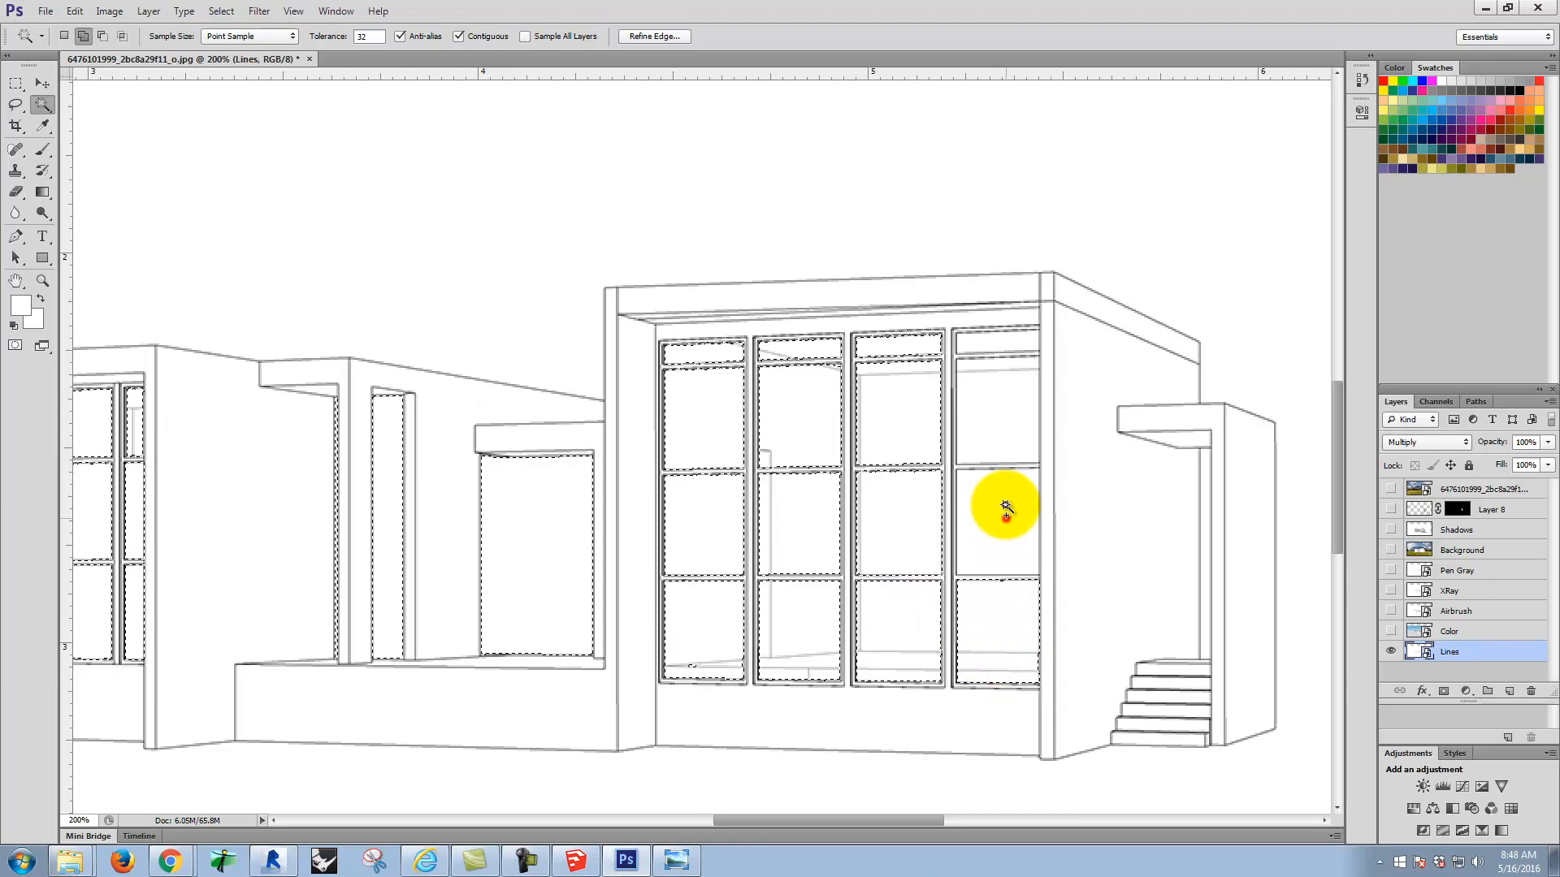
click(989, 406)
click(995, 363)
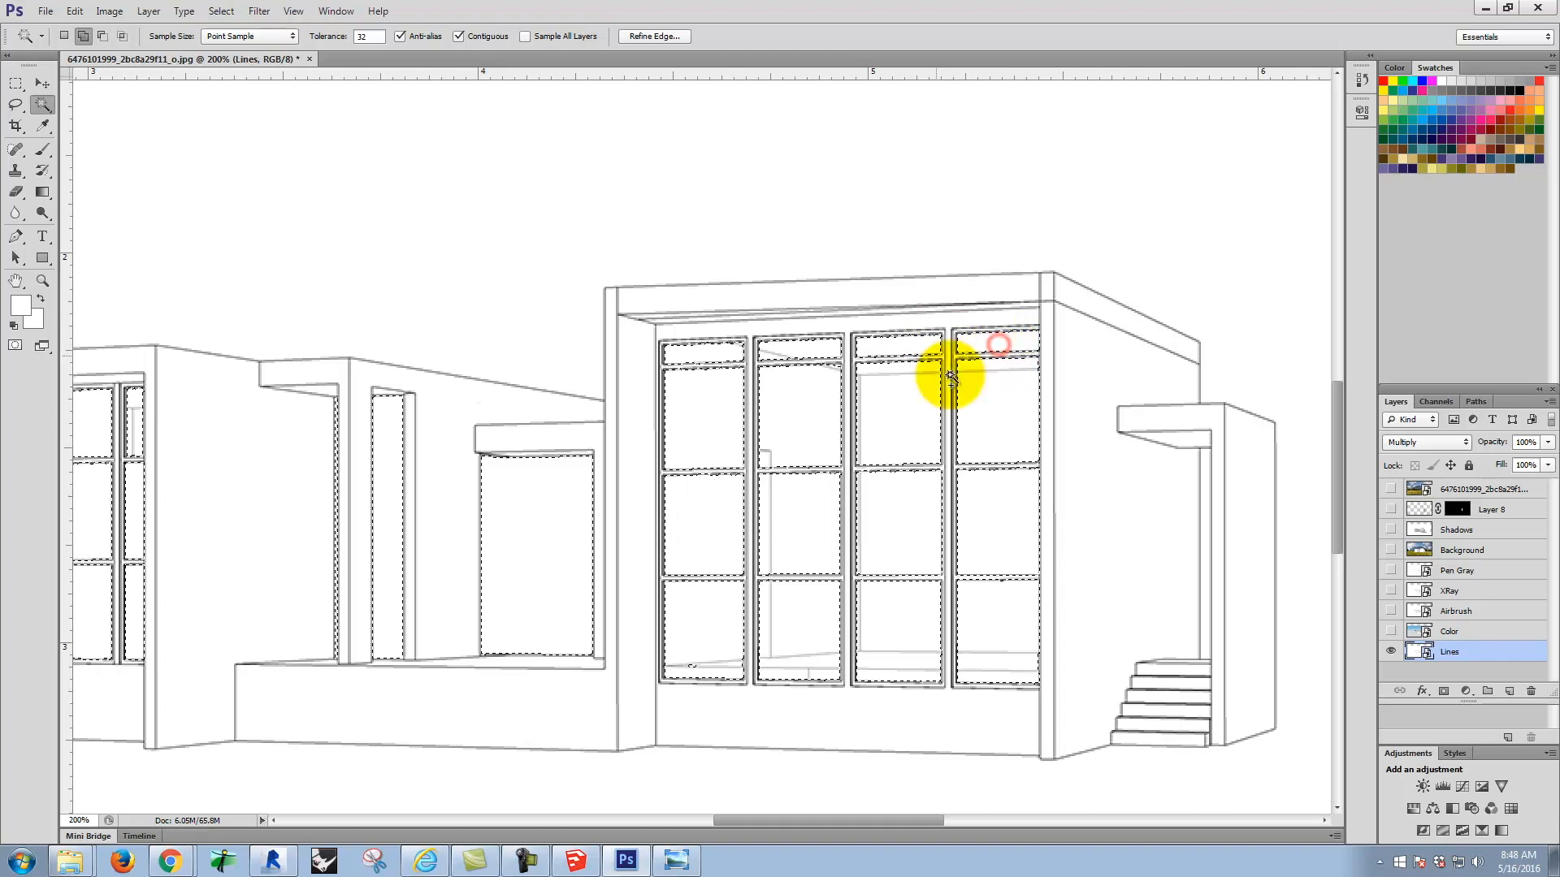
Step: Mask the flipped meadow photo layer to the selected window panes and show the layer again
click(1462, 550)
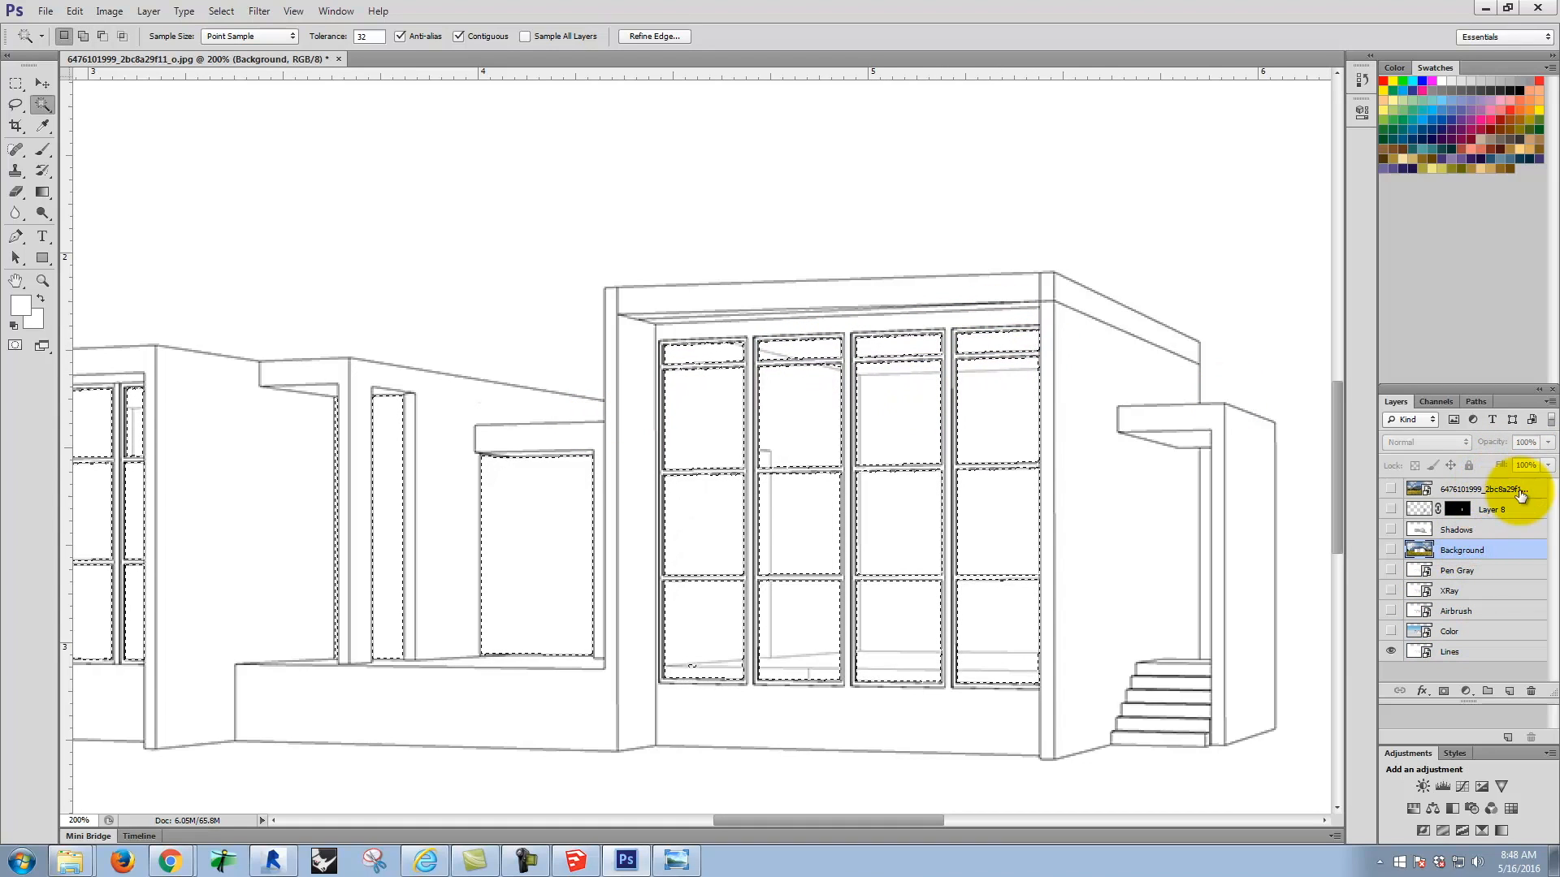
click(1492, 489)
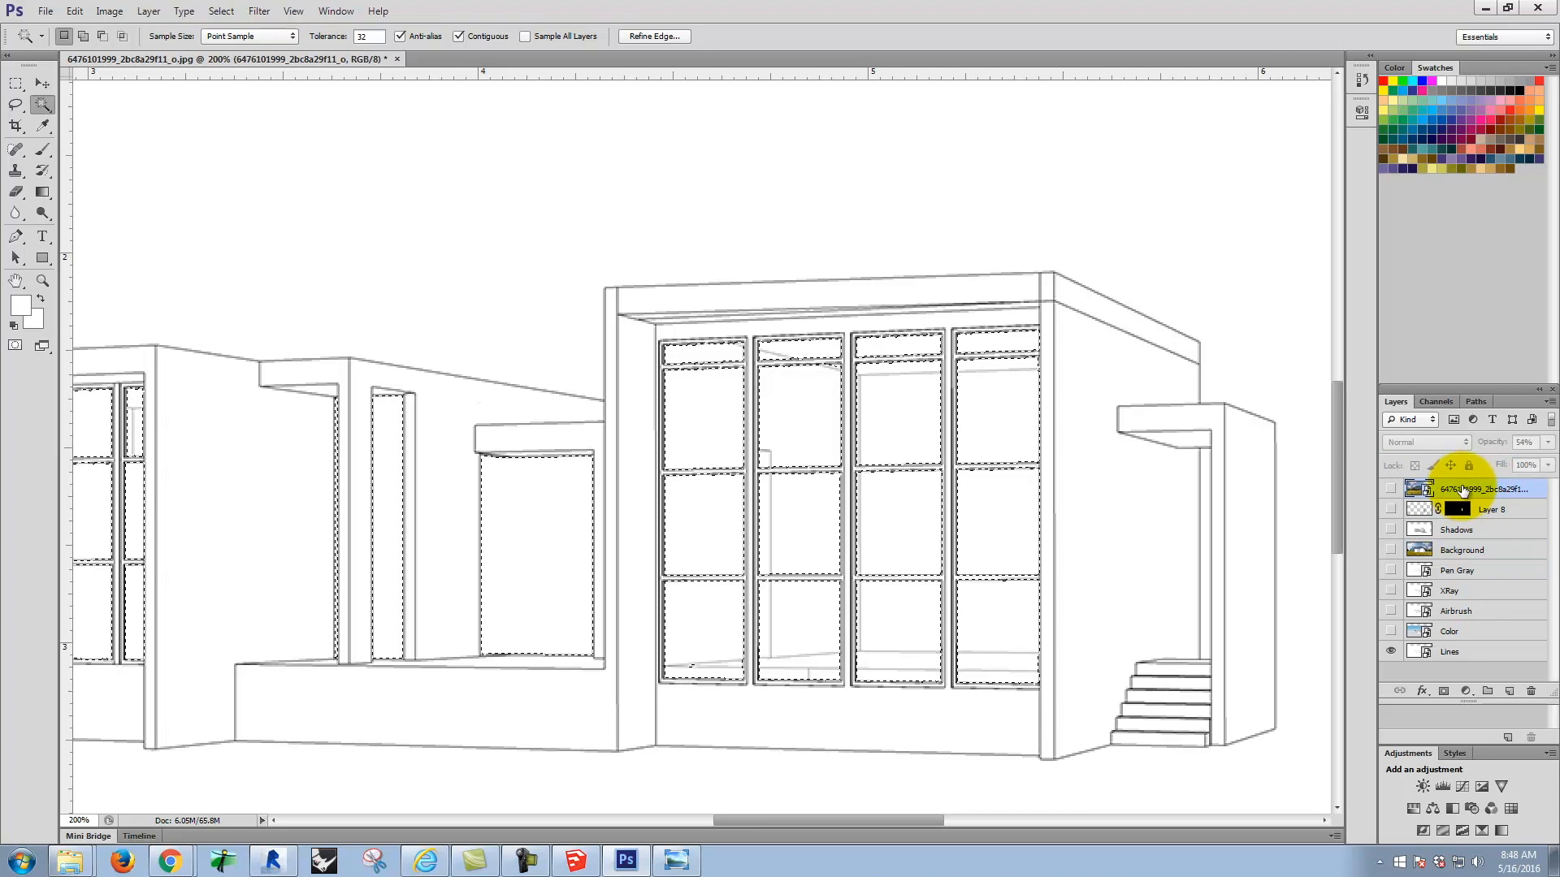
click(1440, 692)
click(1390, 489)
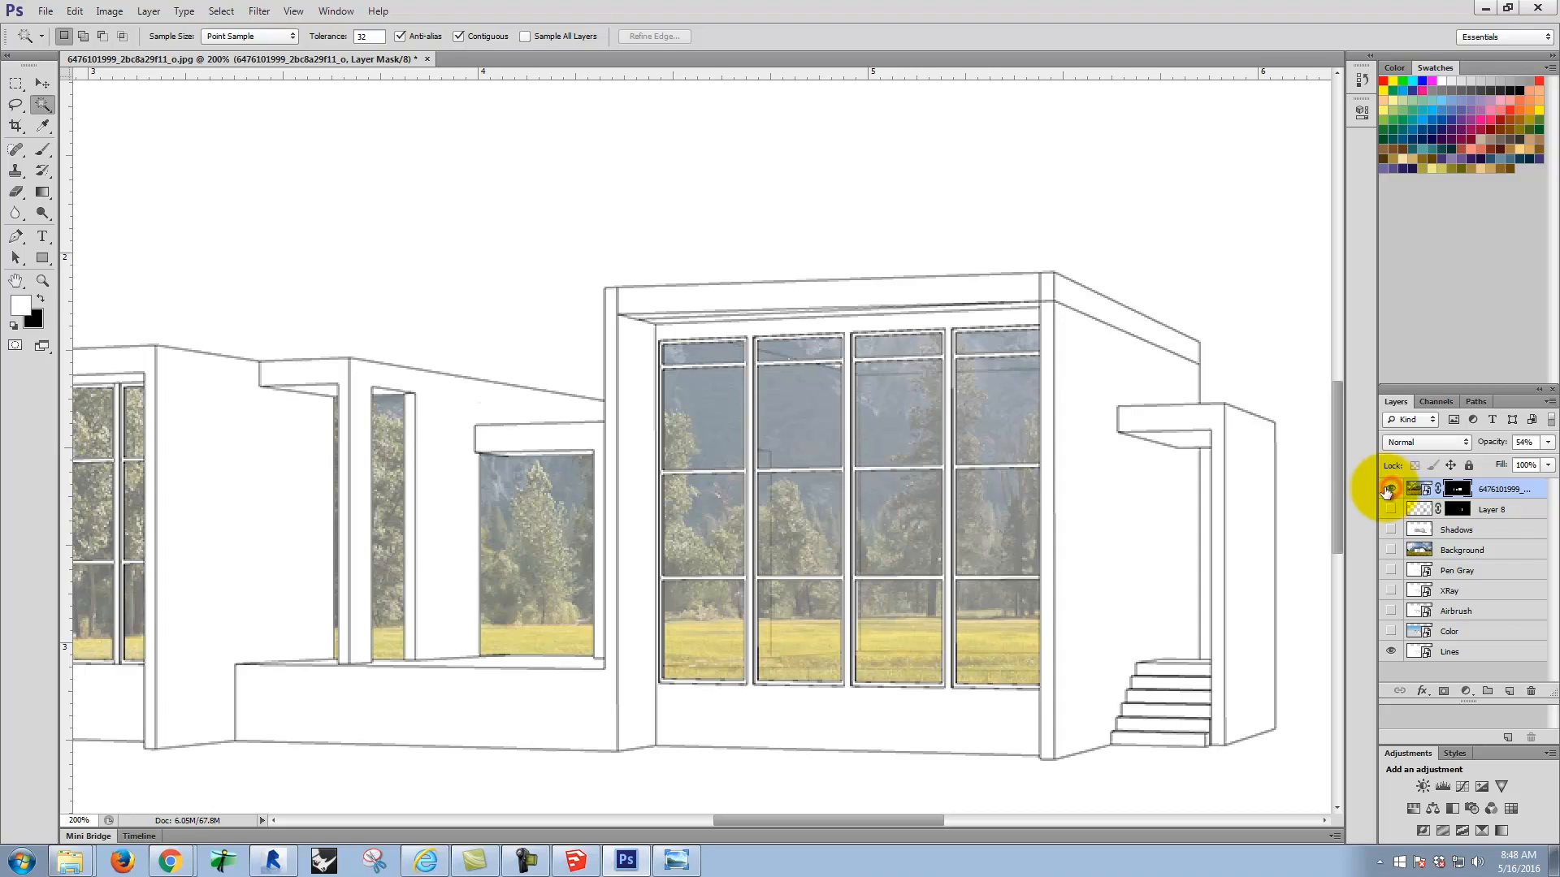
Step: Show the Background layer and reduce the masked reflection photo's opacity to 35%
key(ctrl+minus)
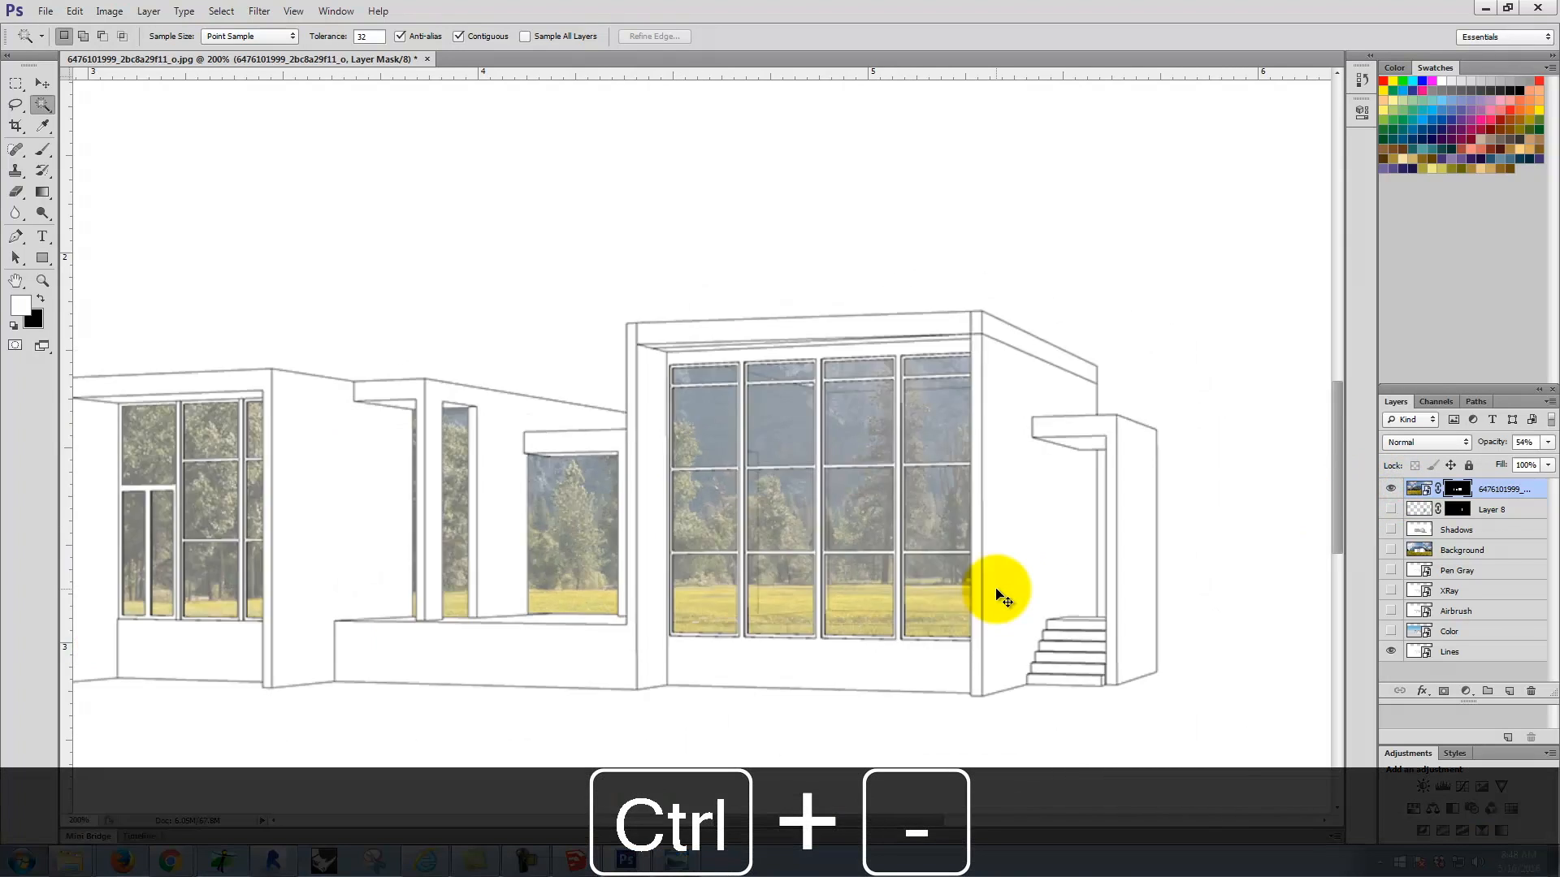
key(ctrl+minus)
key(ctrl+minus)
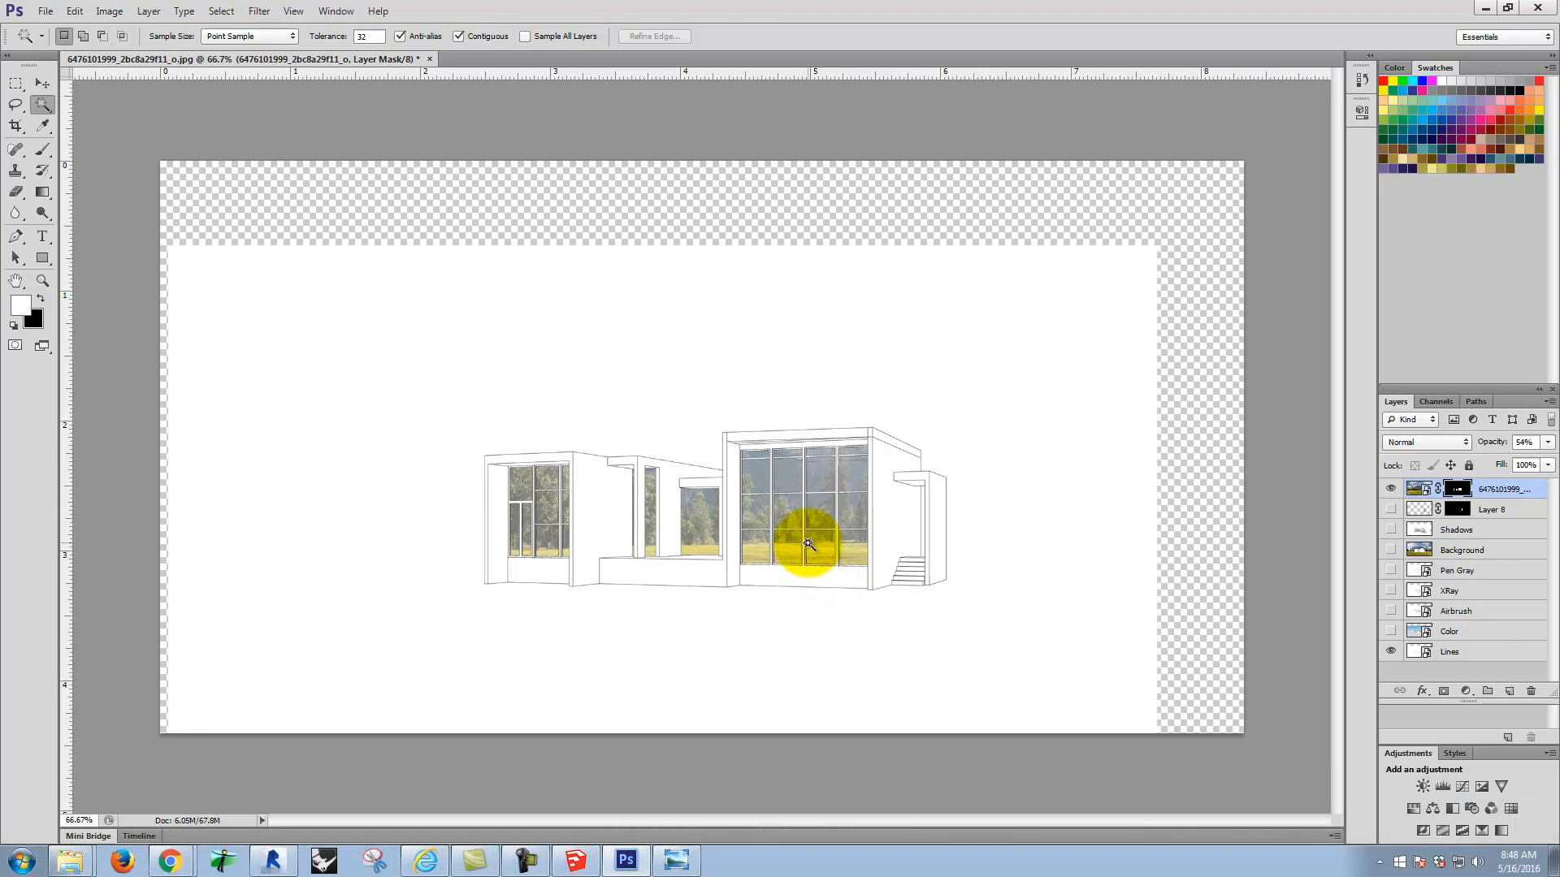
click(1391, 551)
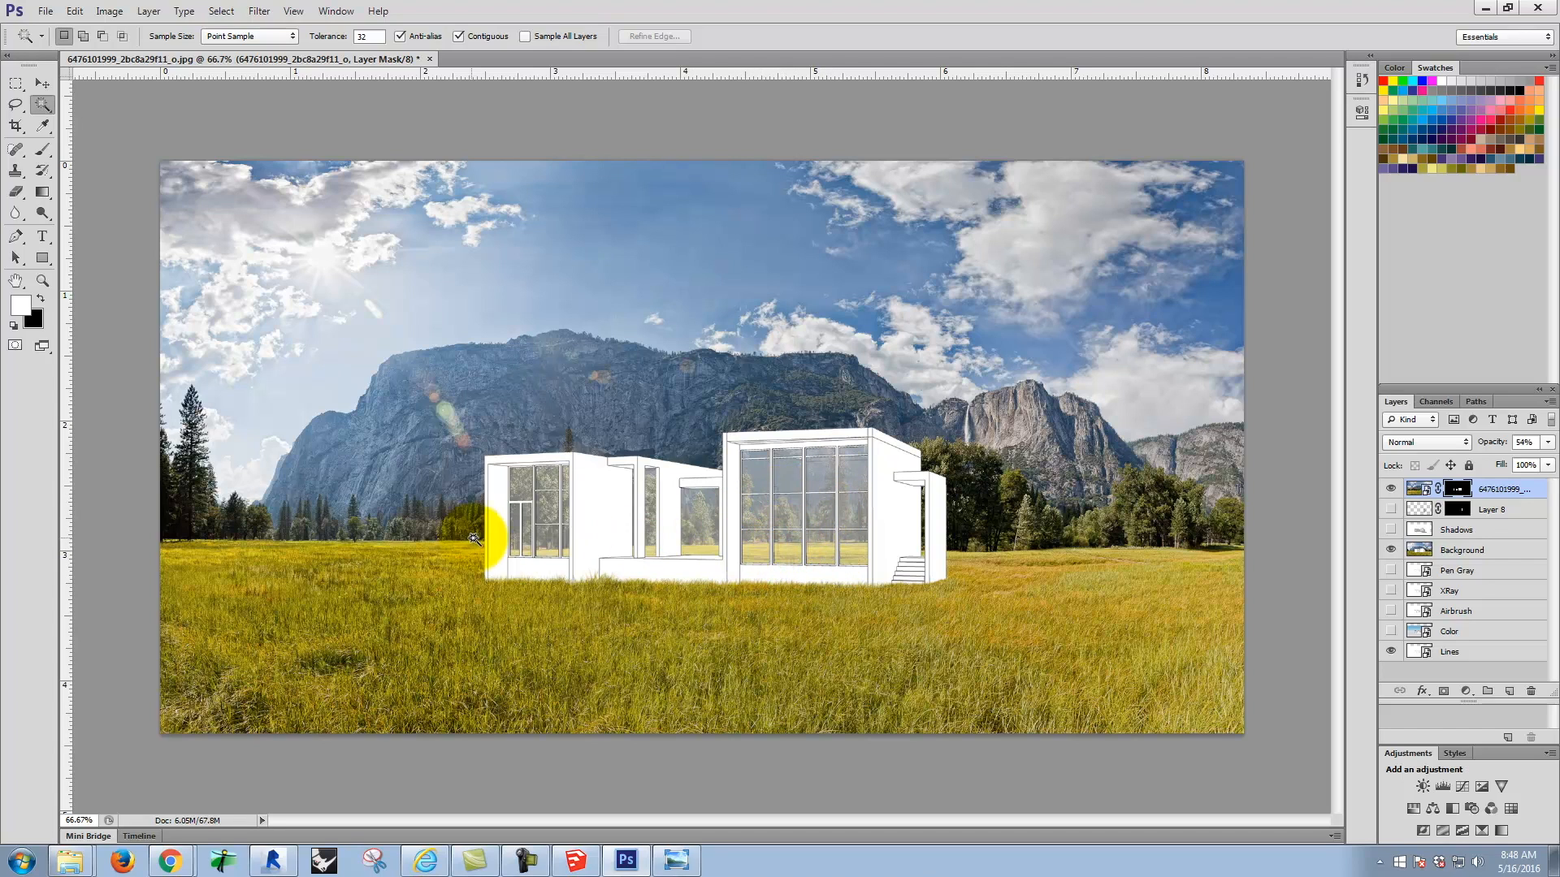
click(1547, 443)
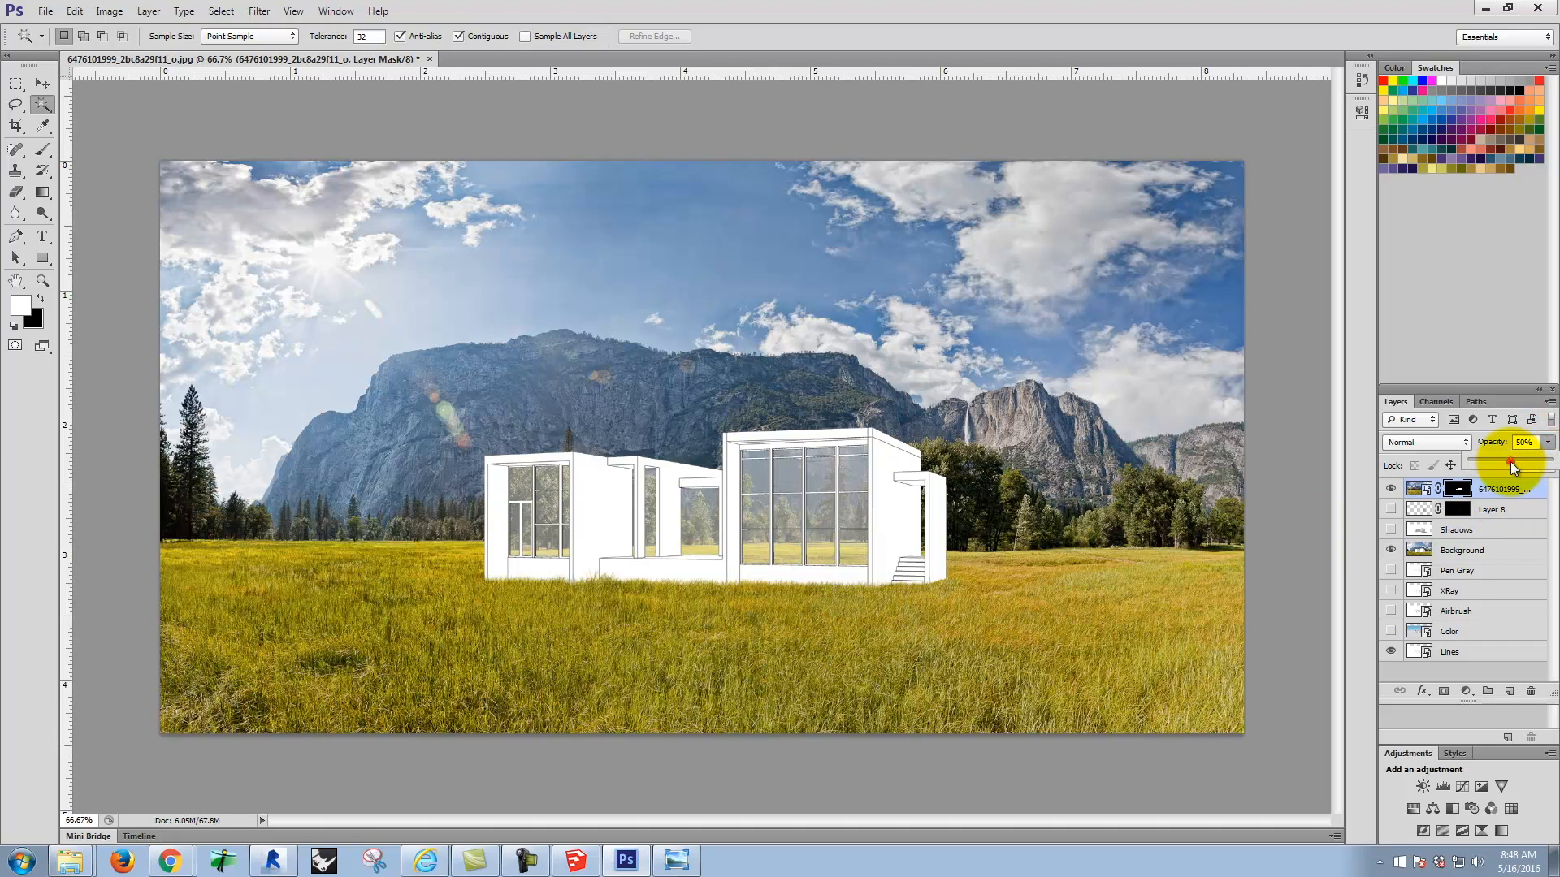
drag(1510, 462, 1501, 465)
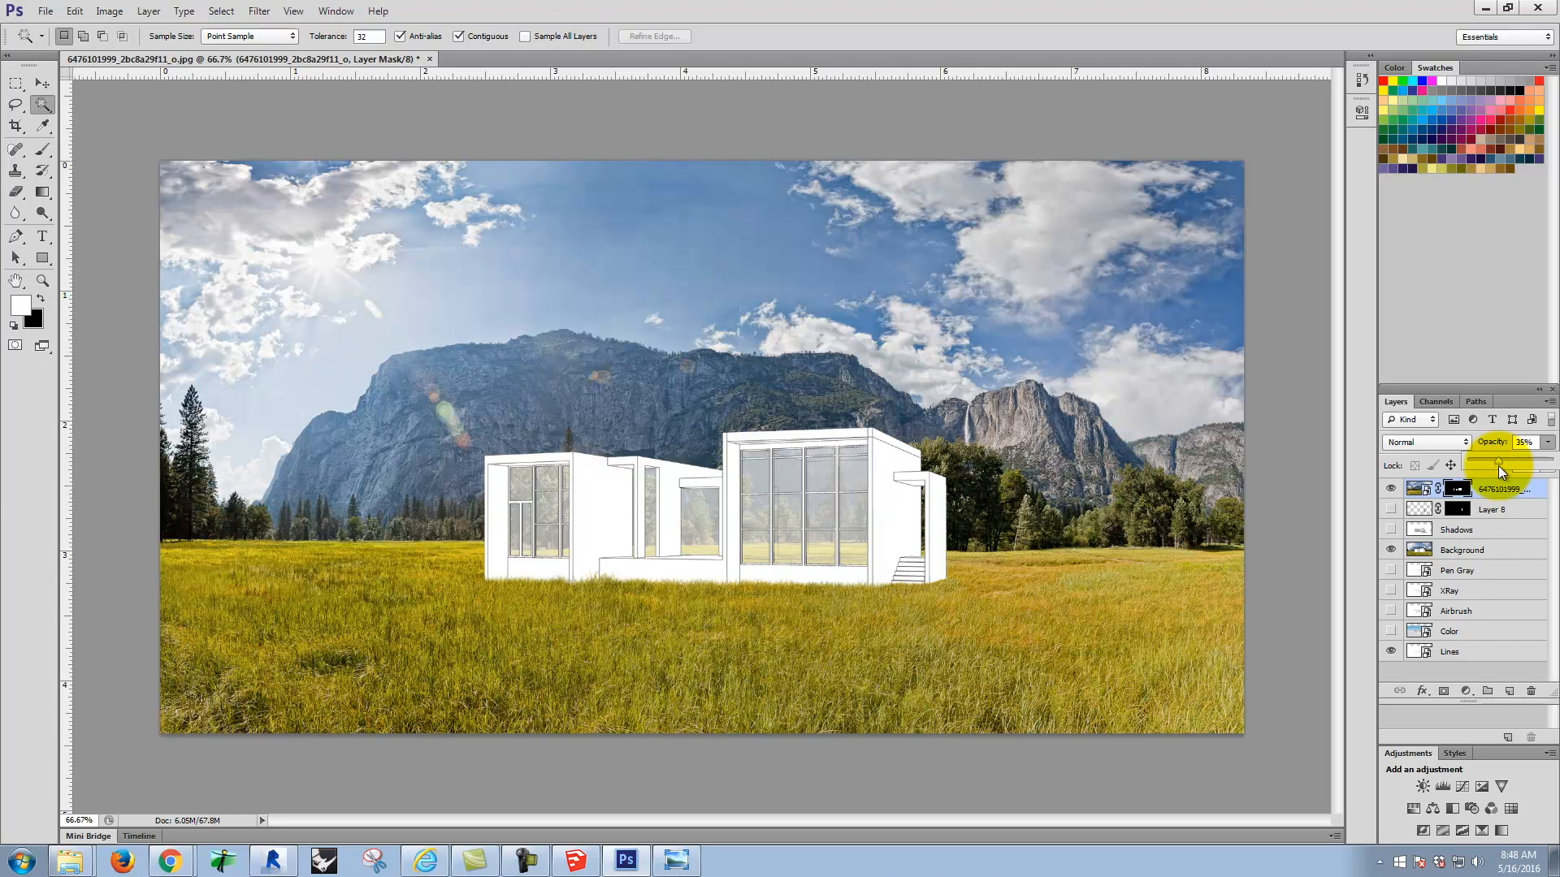
Step: Try to move the reflection photo slightly down with the Move tool, and undo the move
click(1417, 489)
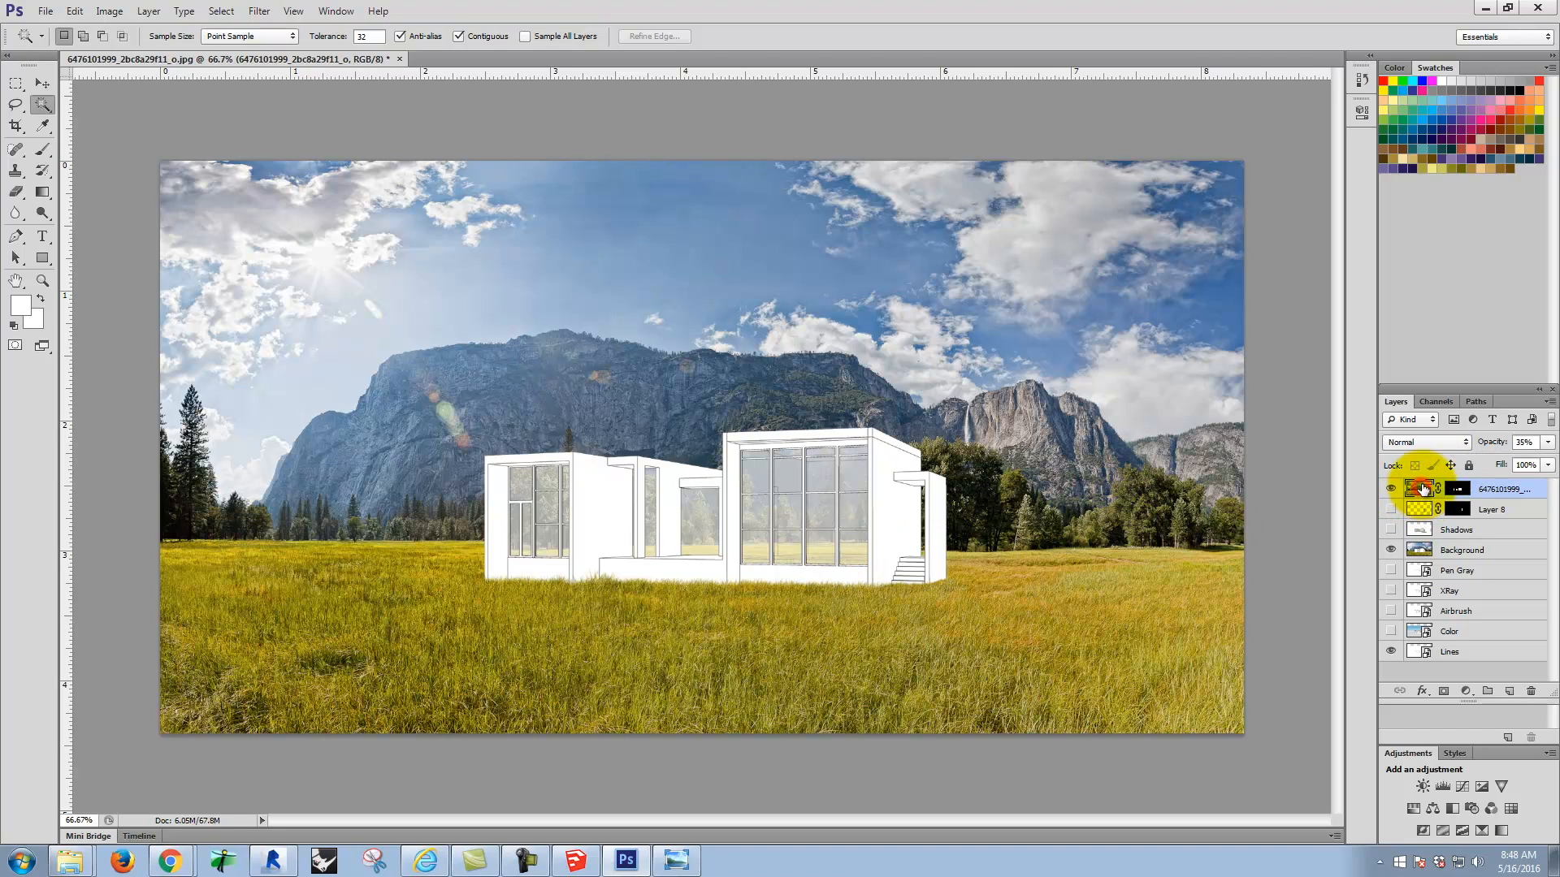
click(42, 83)
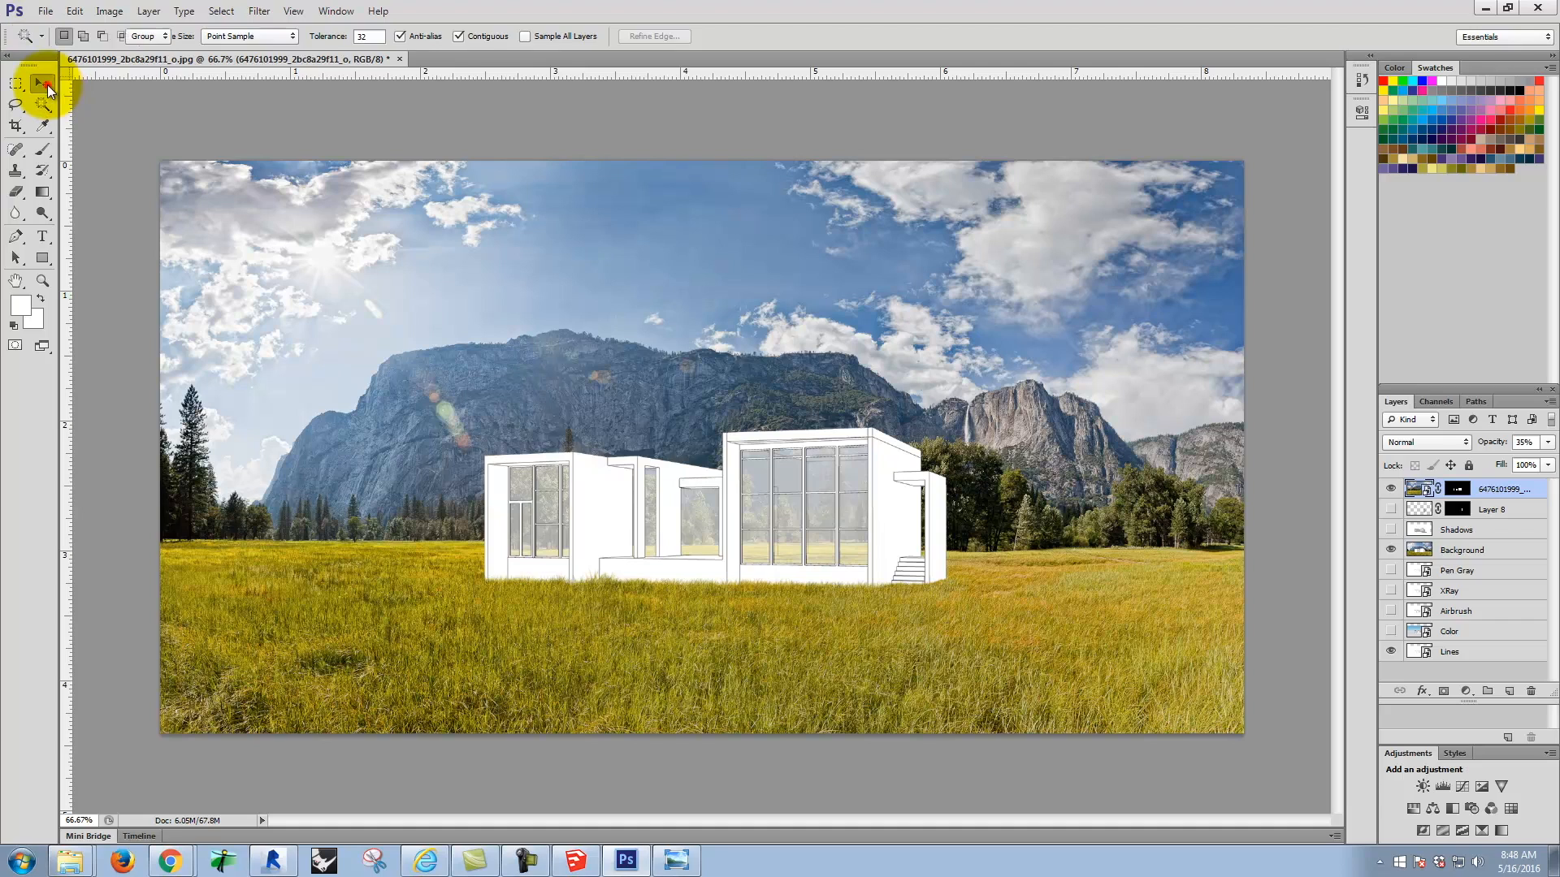
drag(964, 376, 964, 388)
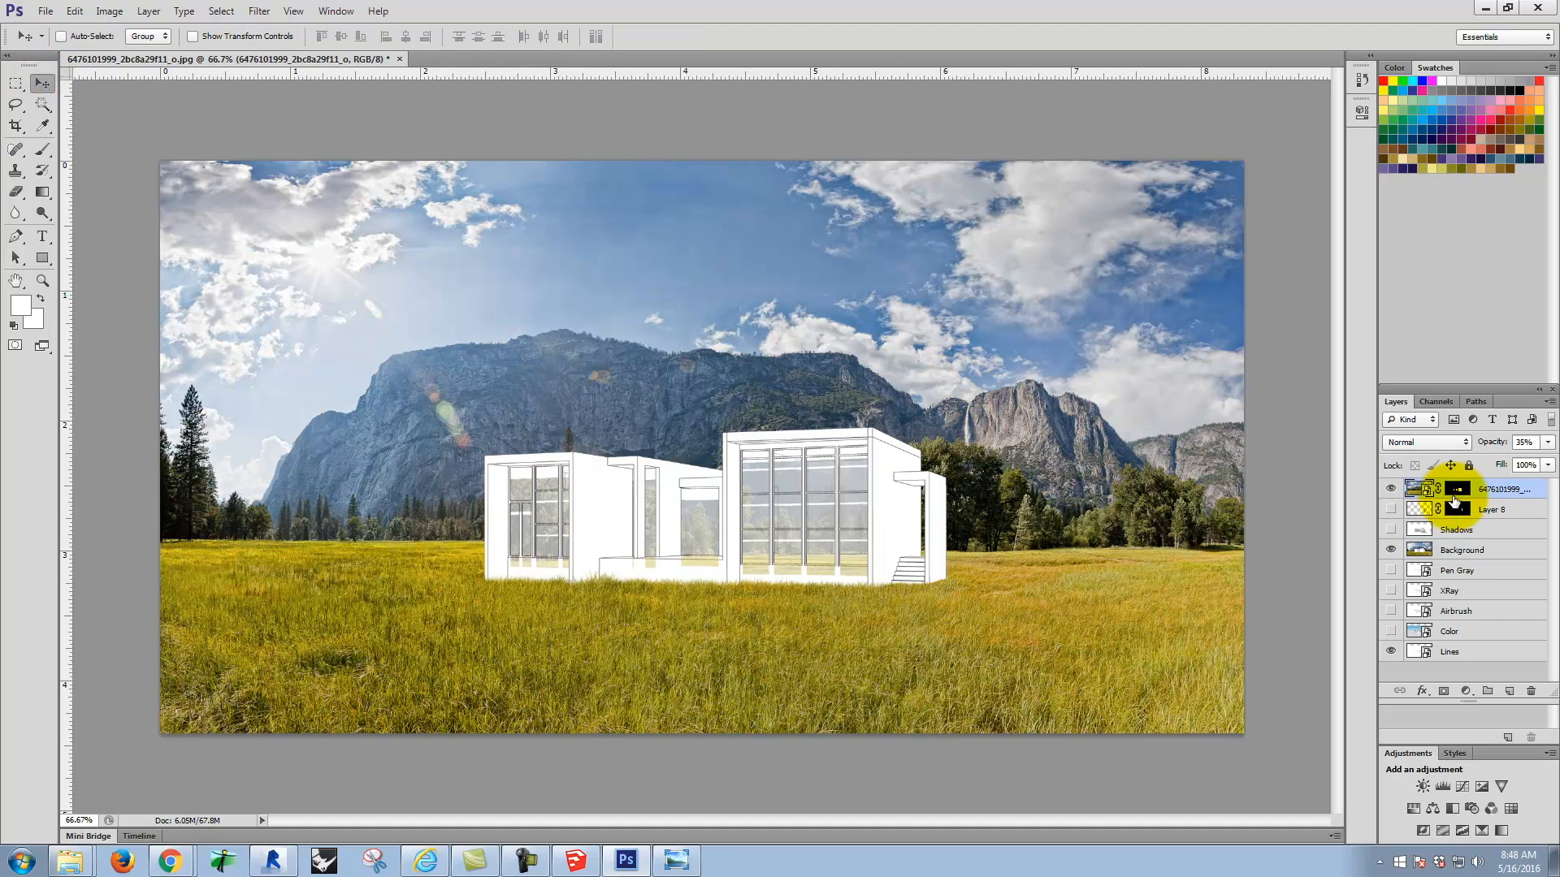
key(ctrl+z)
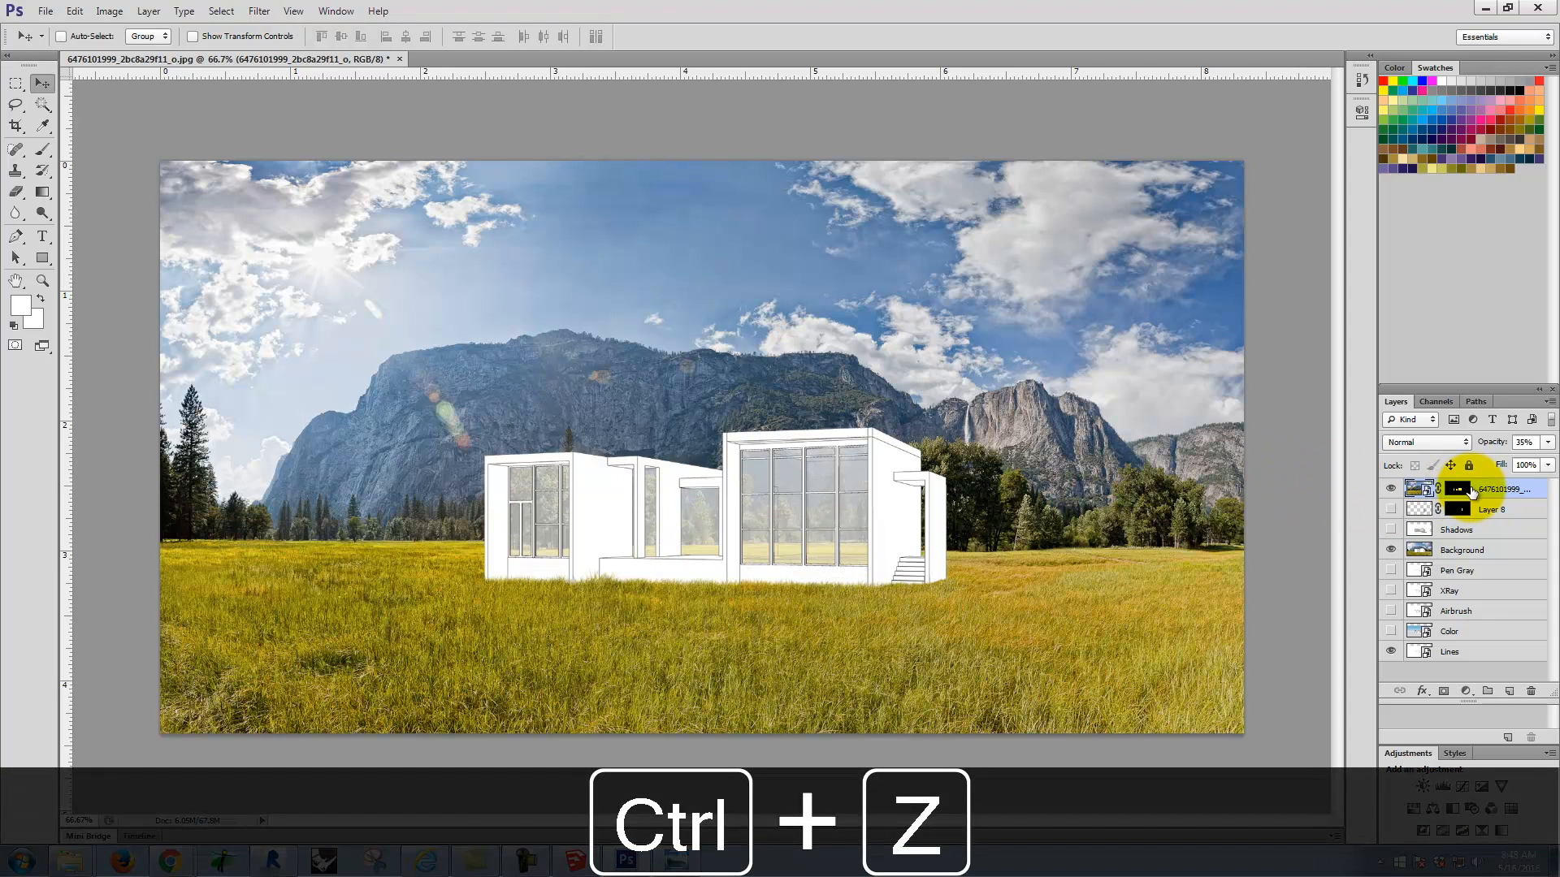
Step: Try to shift the reflection photo slightly down and to the right while its layer mask is temporarily disabled
right_click(1461, 489)
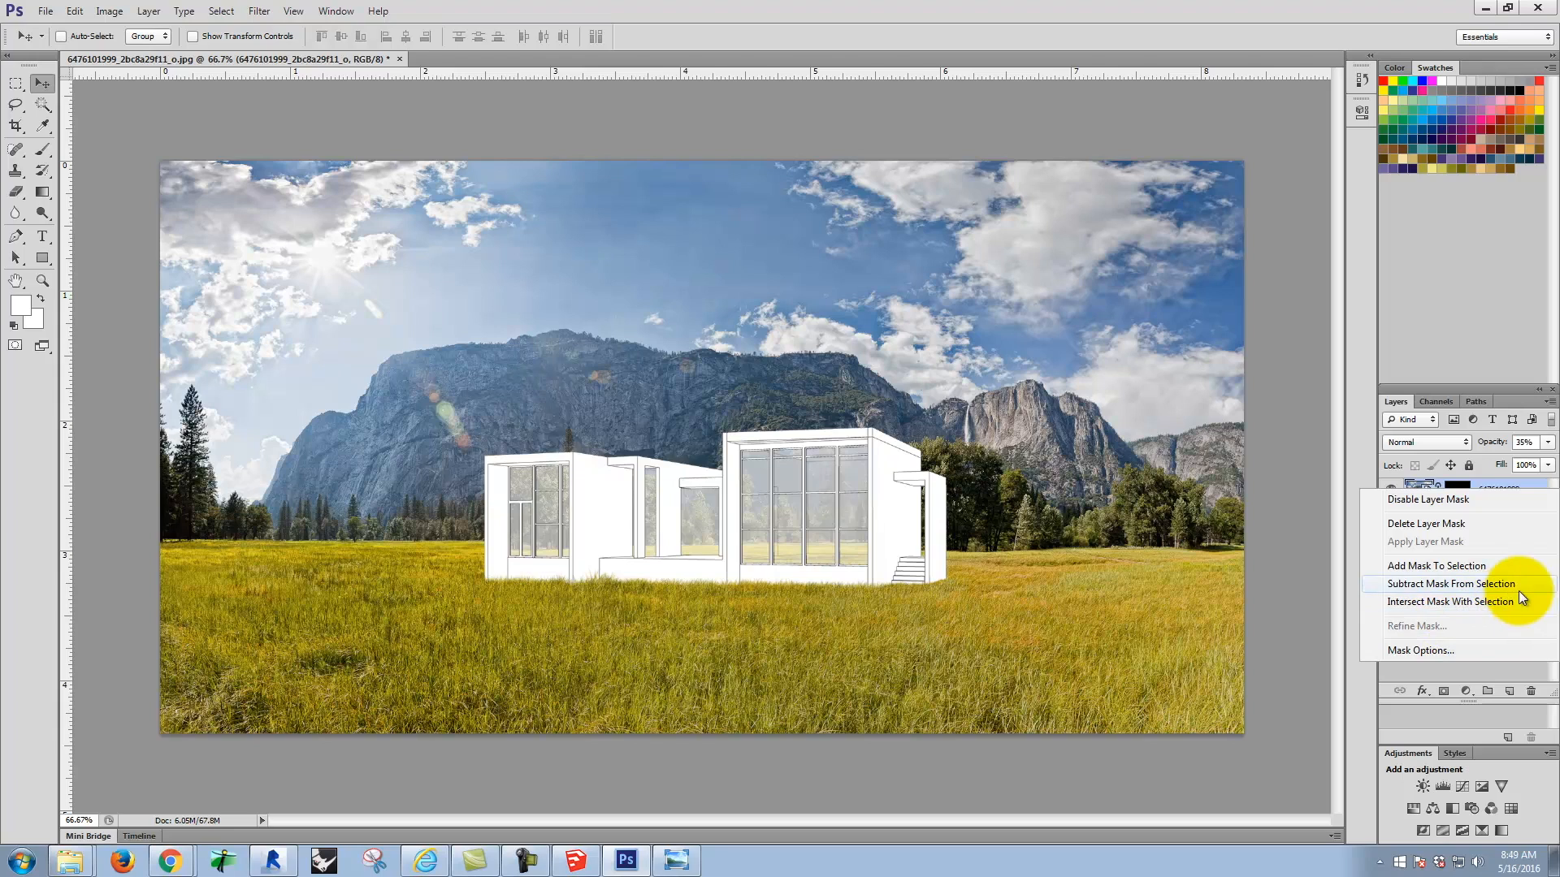
click(1489, 500)
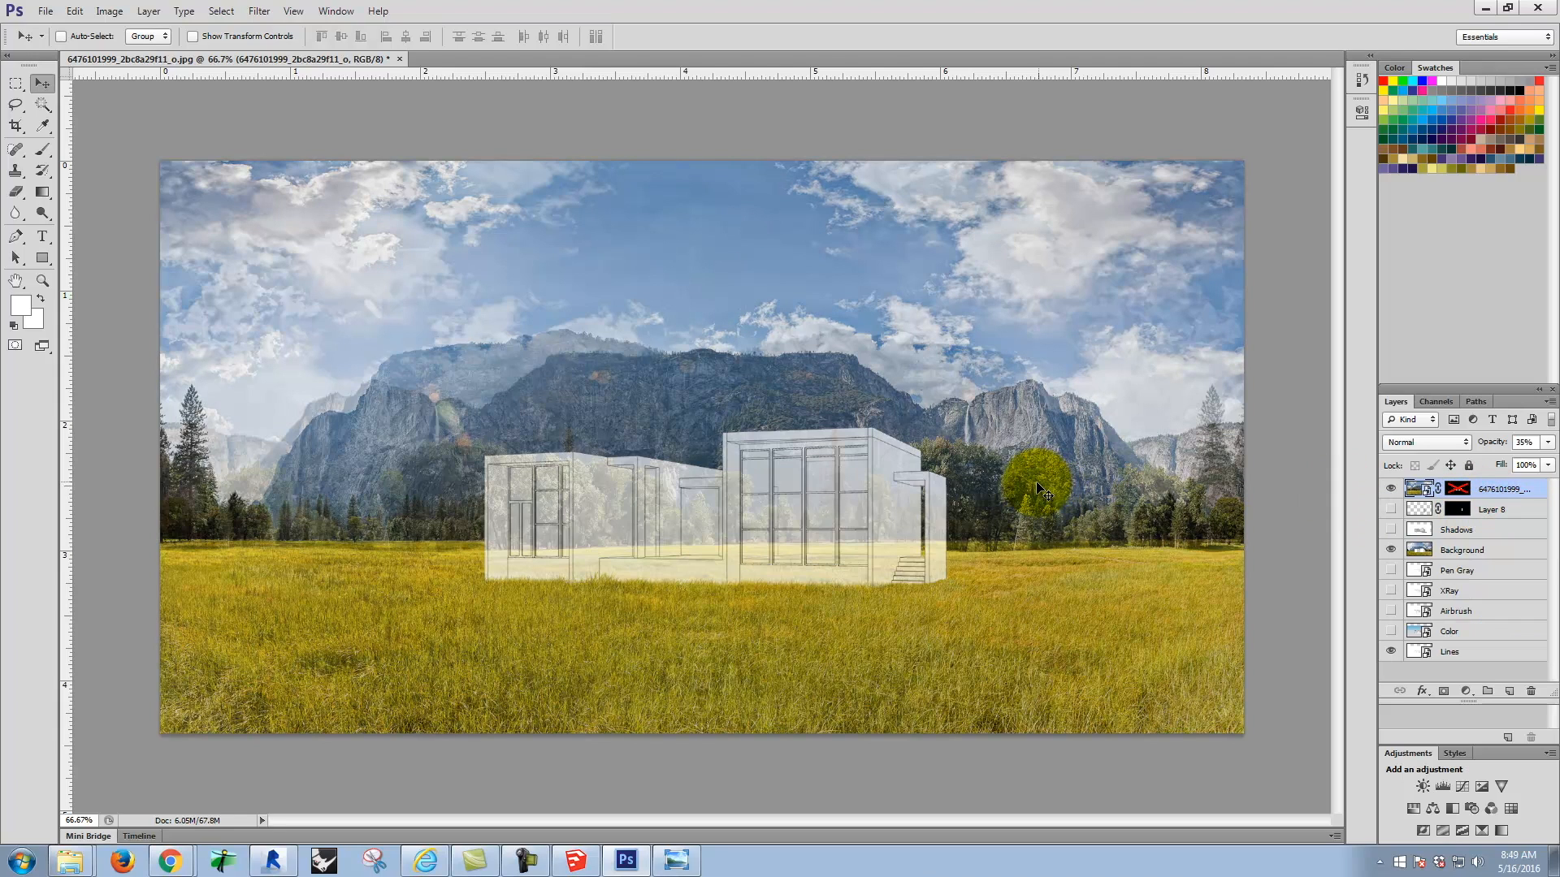
drag(1041, 462, 1047, 471)
right_click(1458, 488)
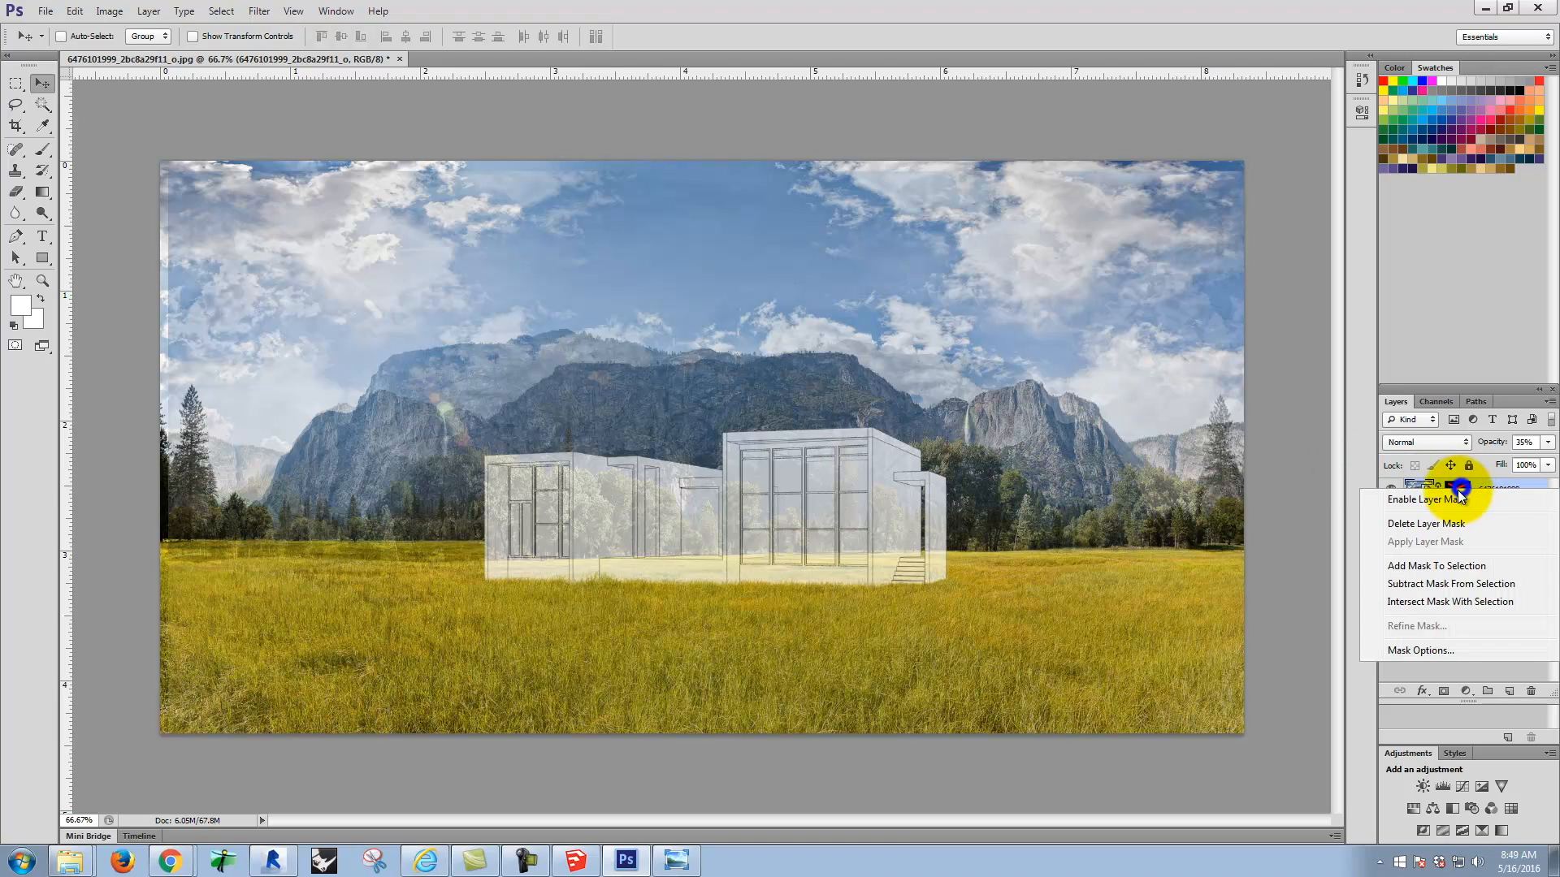
click(1447, 500)
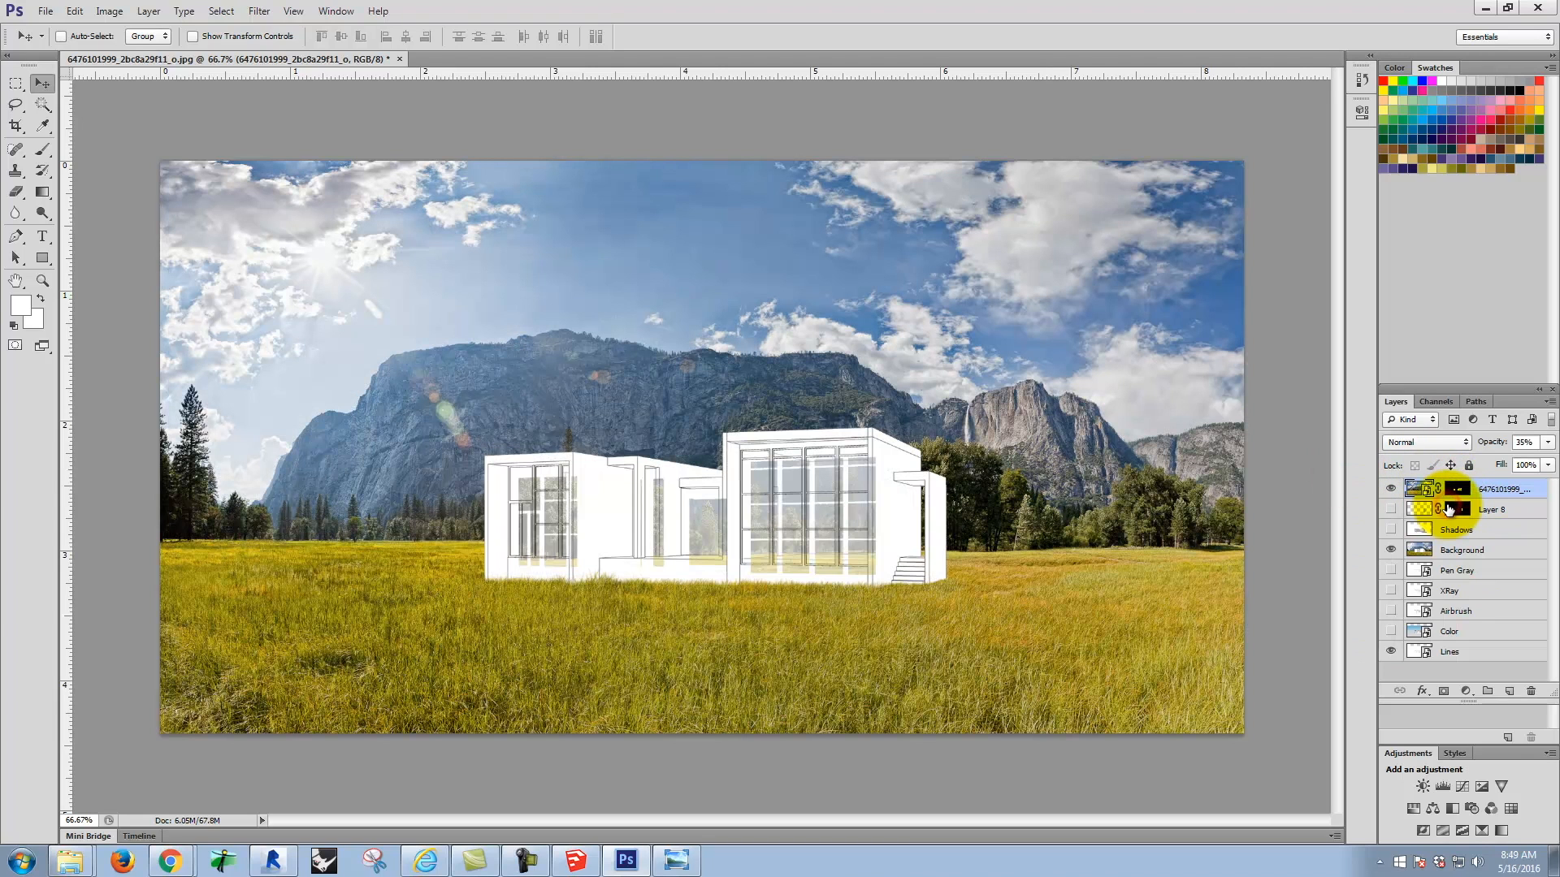
Step: Undo the reflection photo's shift and the disabling of its layer mask
key(ctrl+z)
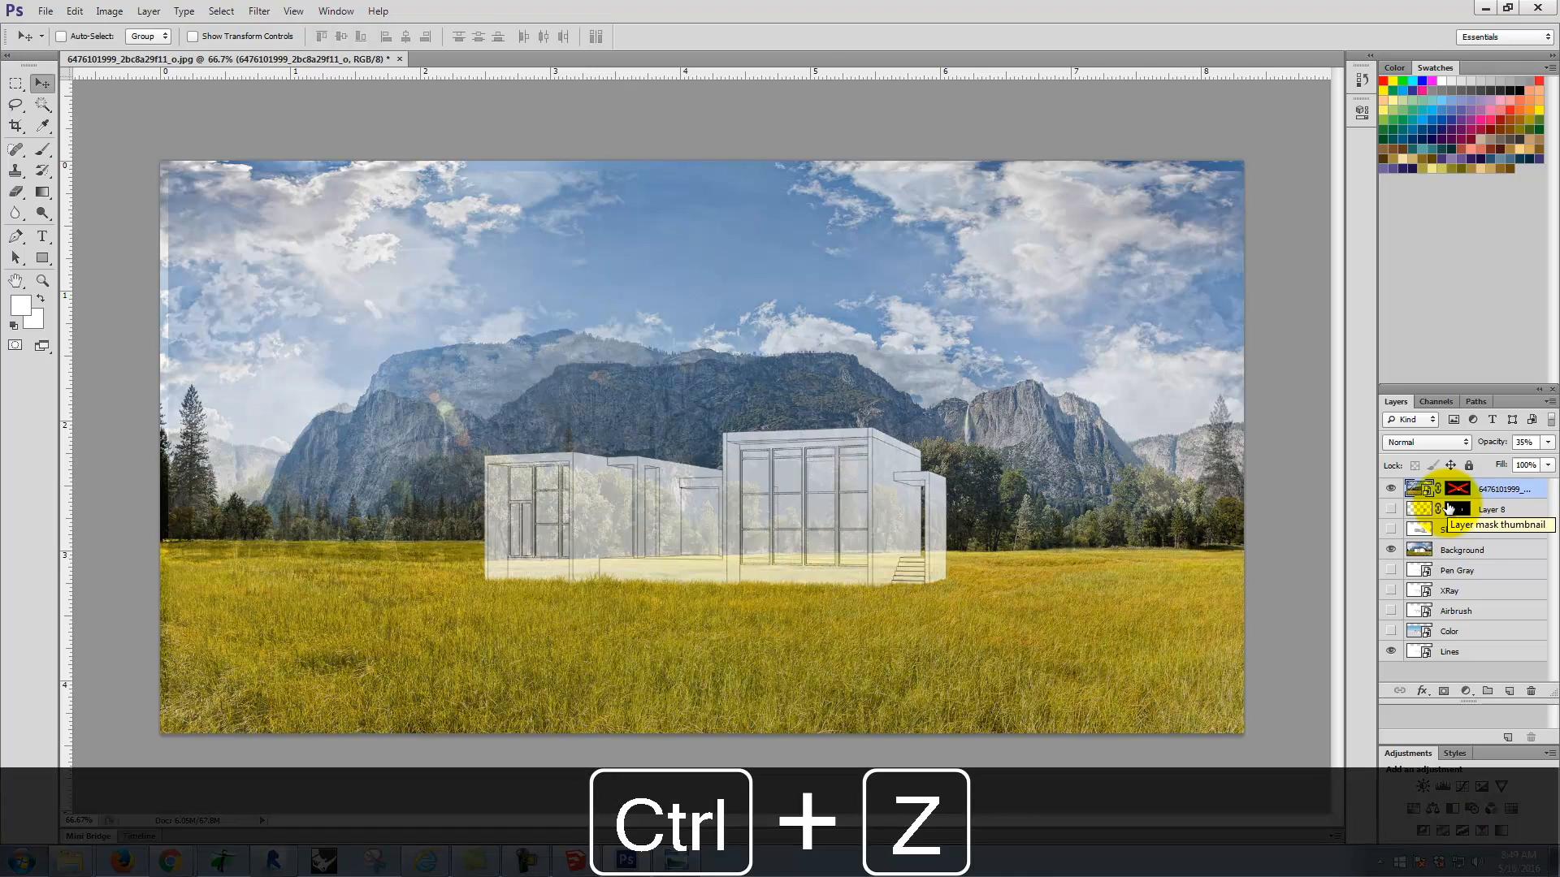
key(ctrl+z)
key(ctrl+z)
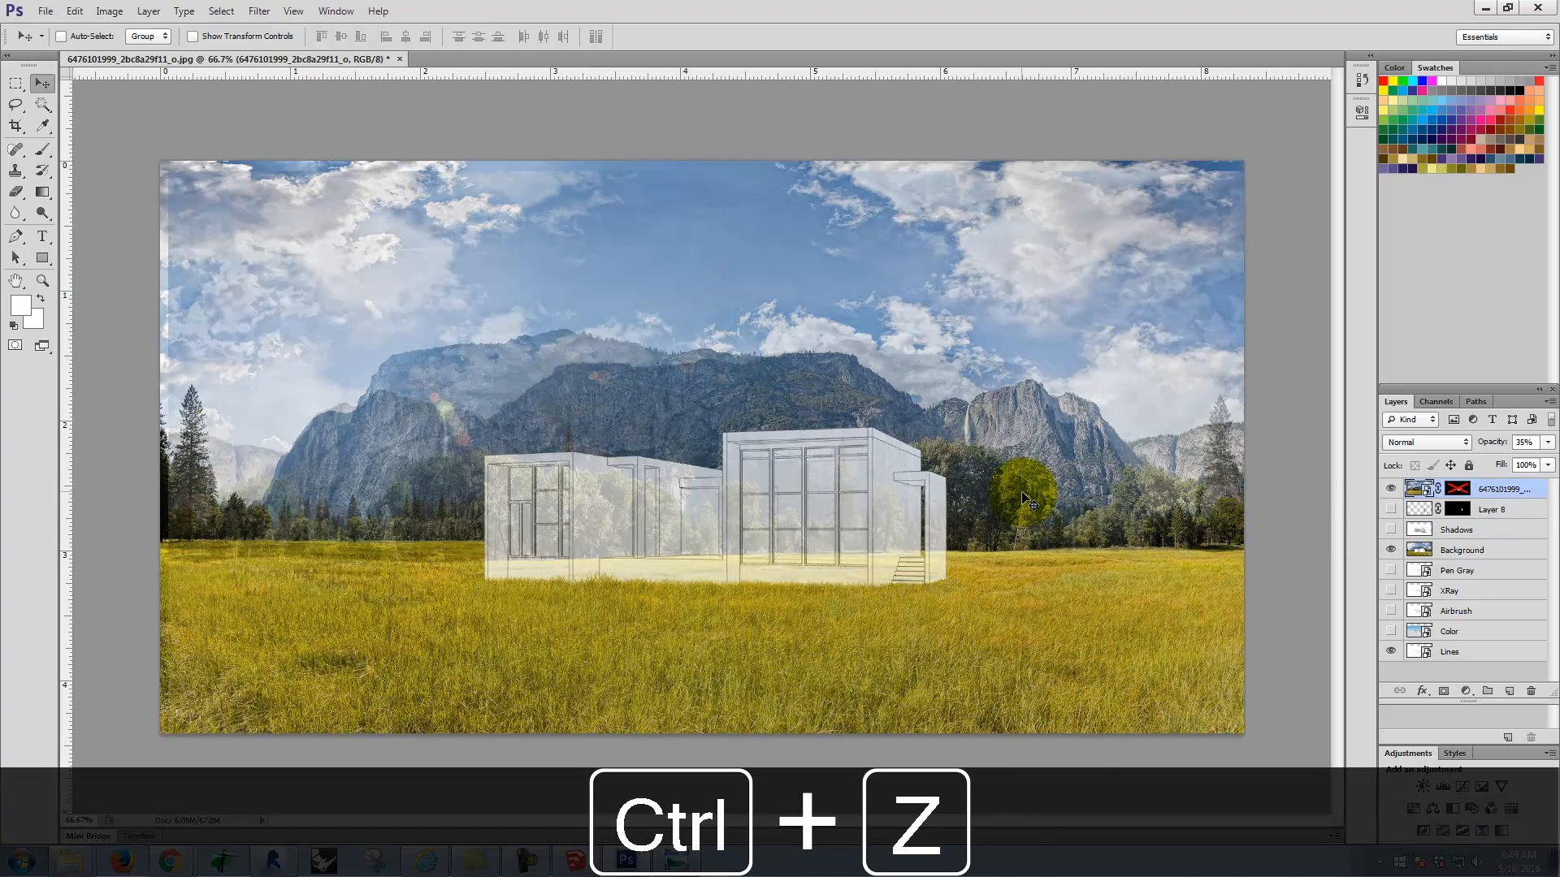
key(ctrl+alt+z)
key(ctrl+alt+z)
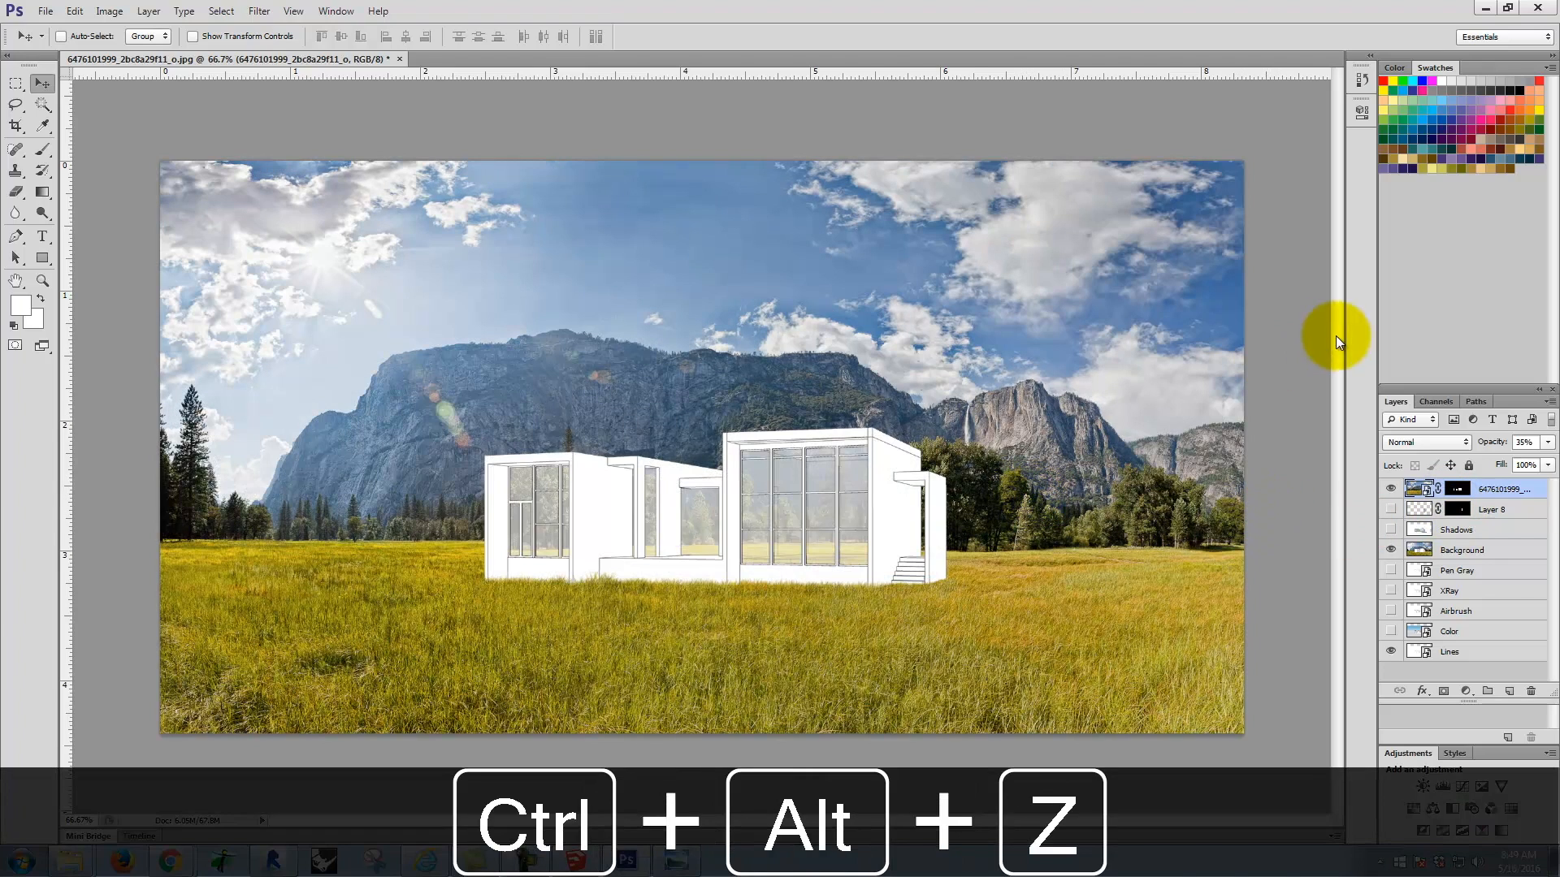
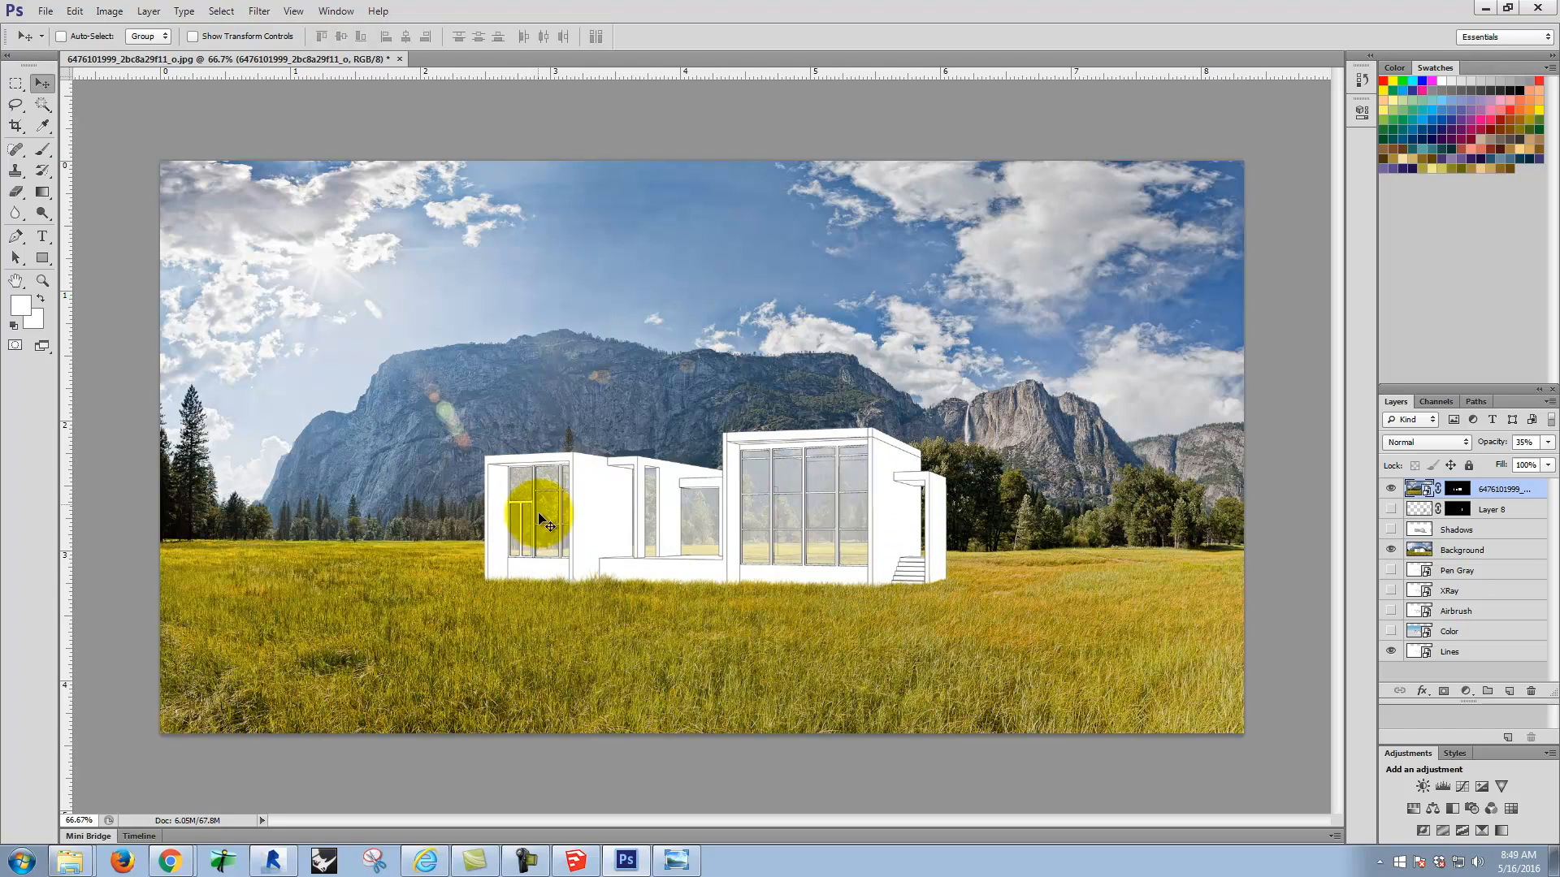
Step: Show Layer 8's concrete block texture briefly to compare the walls, and hide the layer again
click(1391, 510)
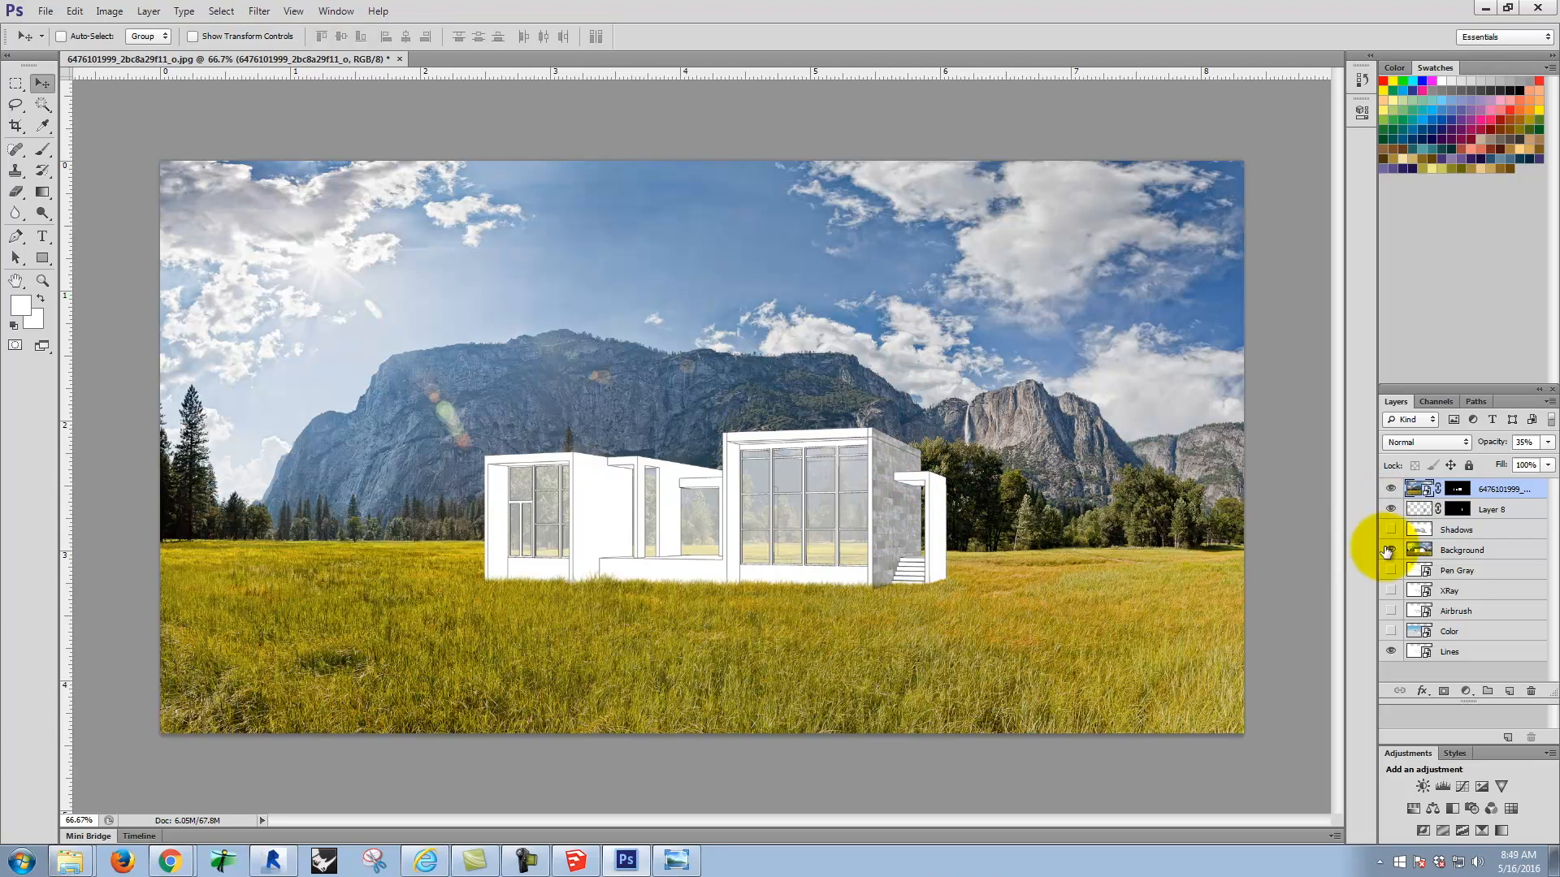
click(1390, 509)
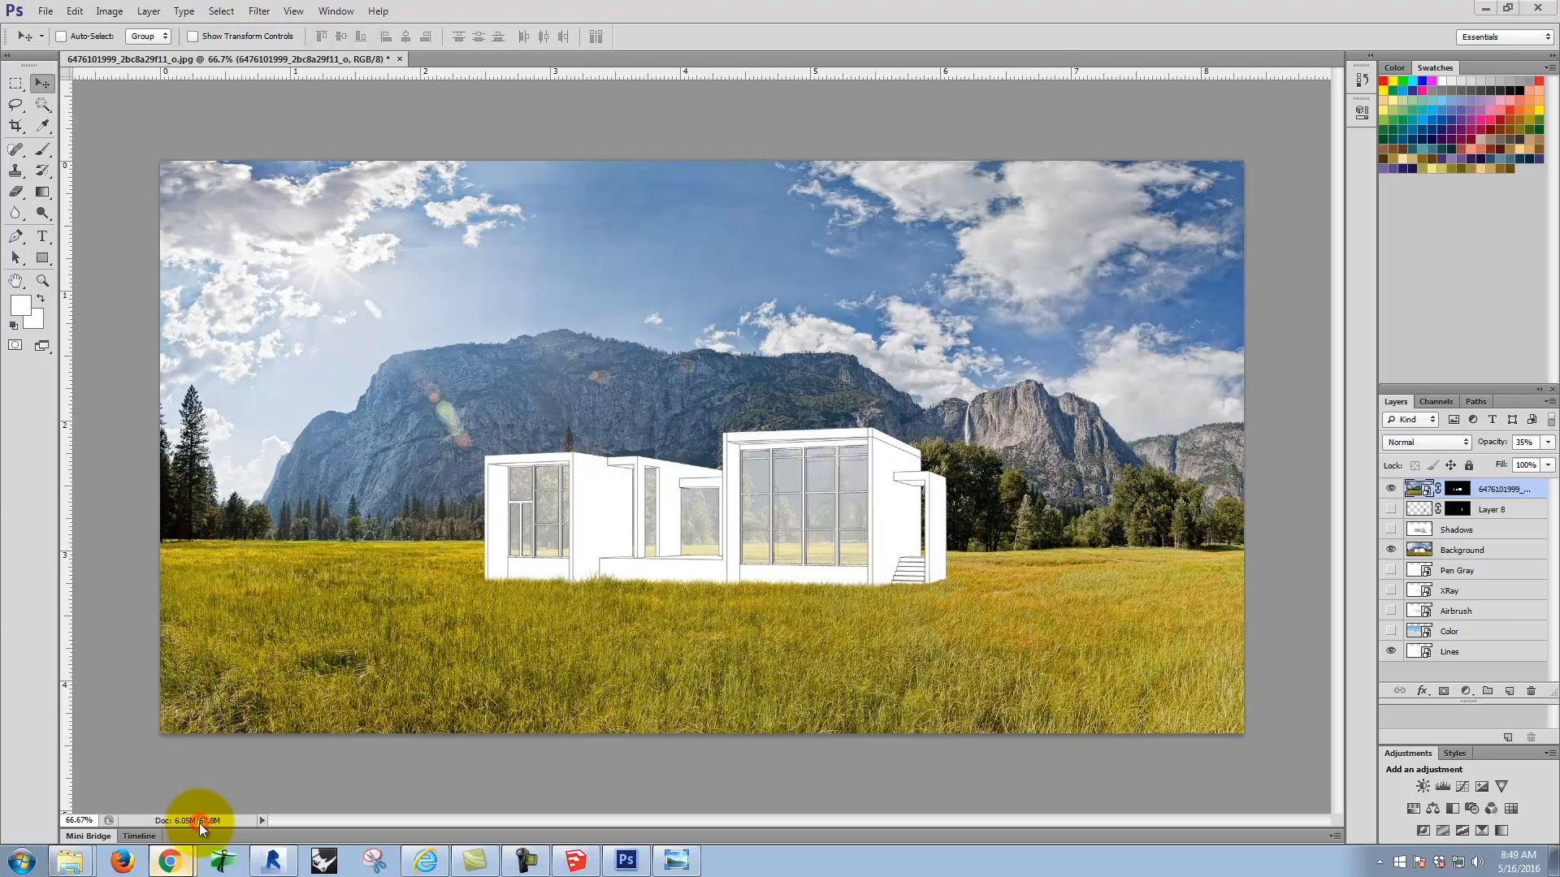
Step: Switch to Chrome and open the Collage Images resources of the Digital Tools for Designers & Architects site in a new tab
click(170, 861)
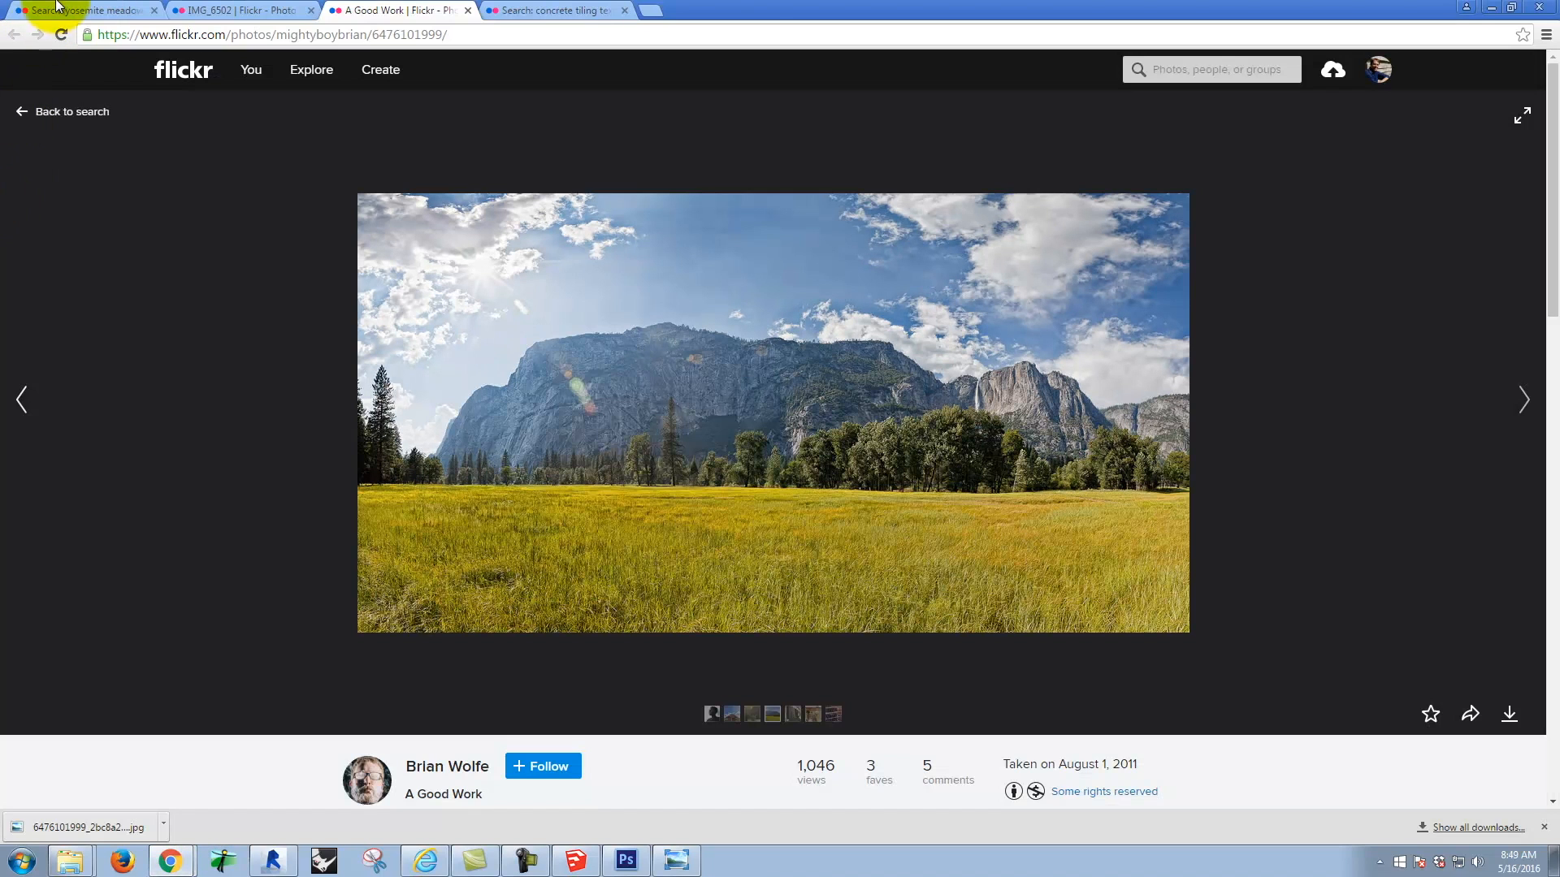
click(651, 10)
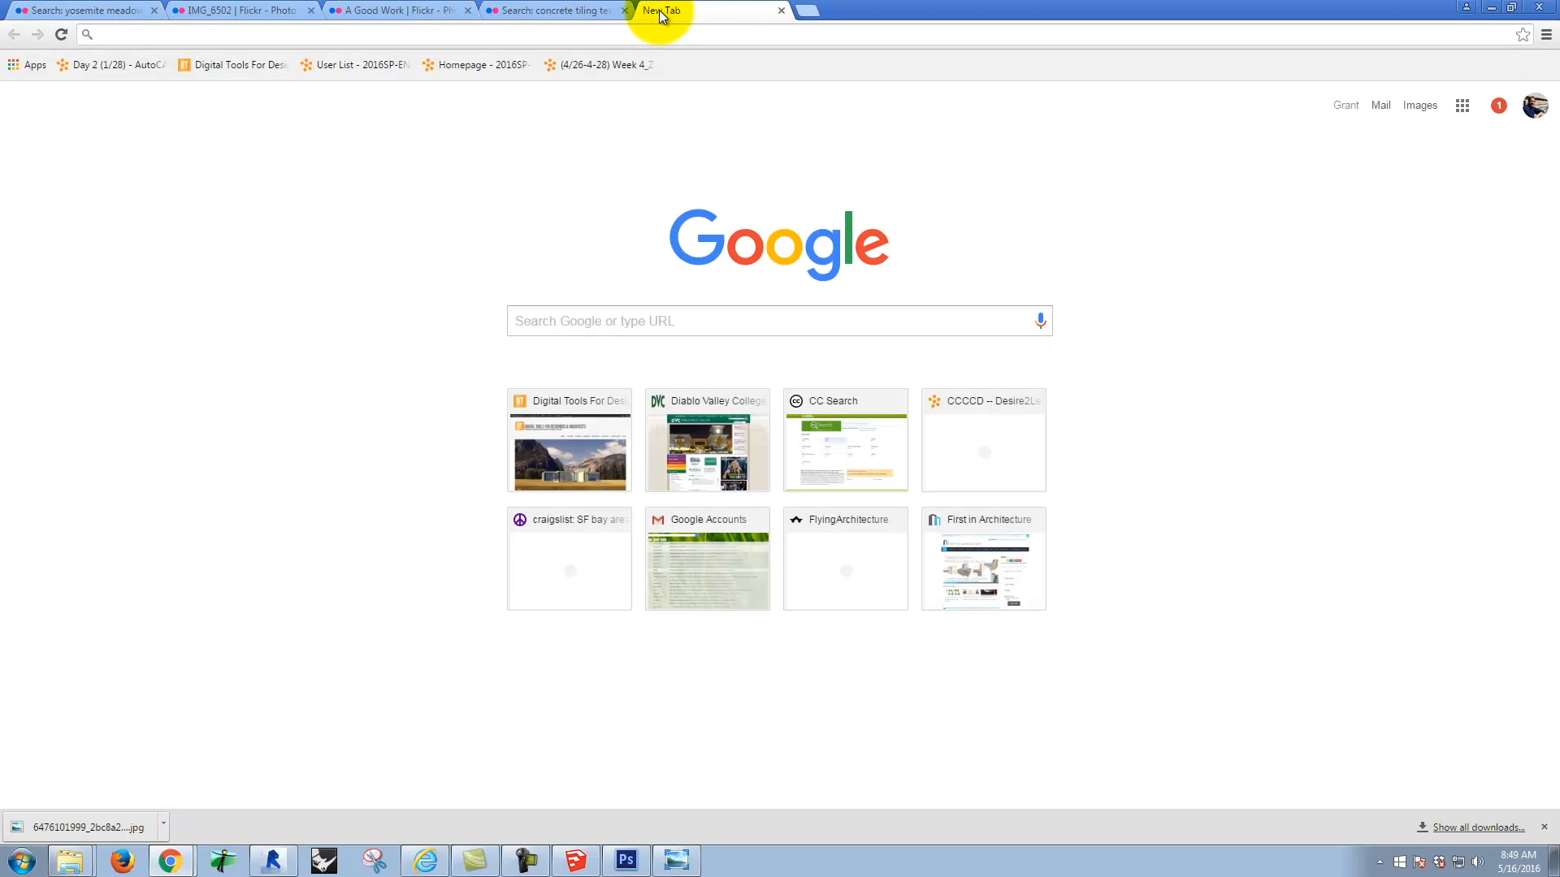
click(231, 66)
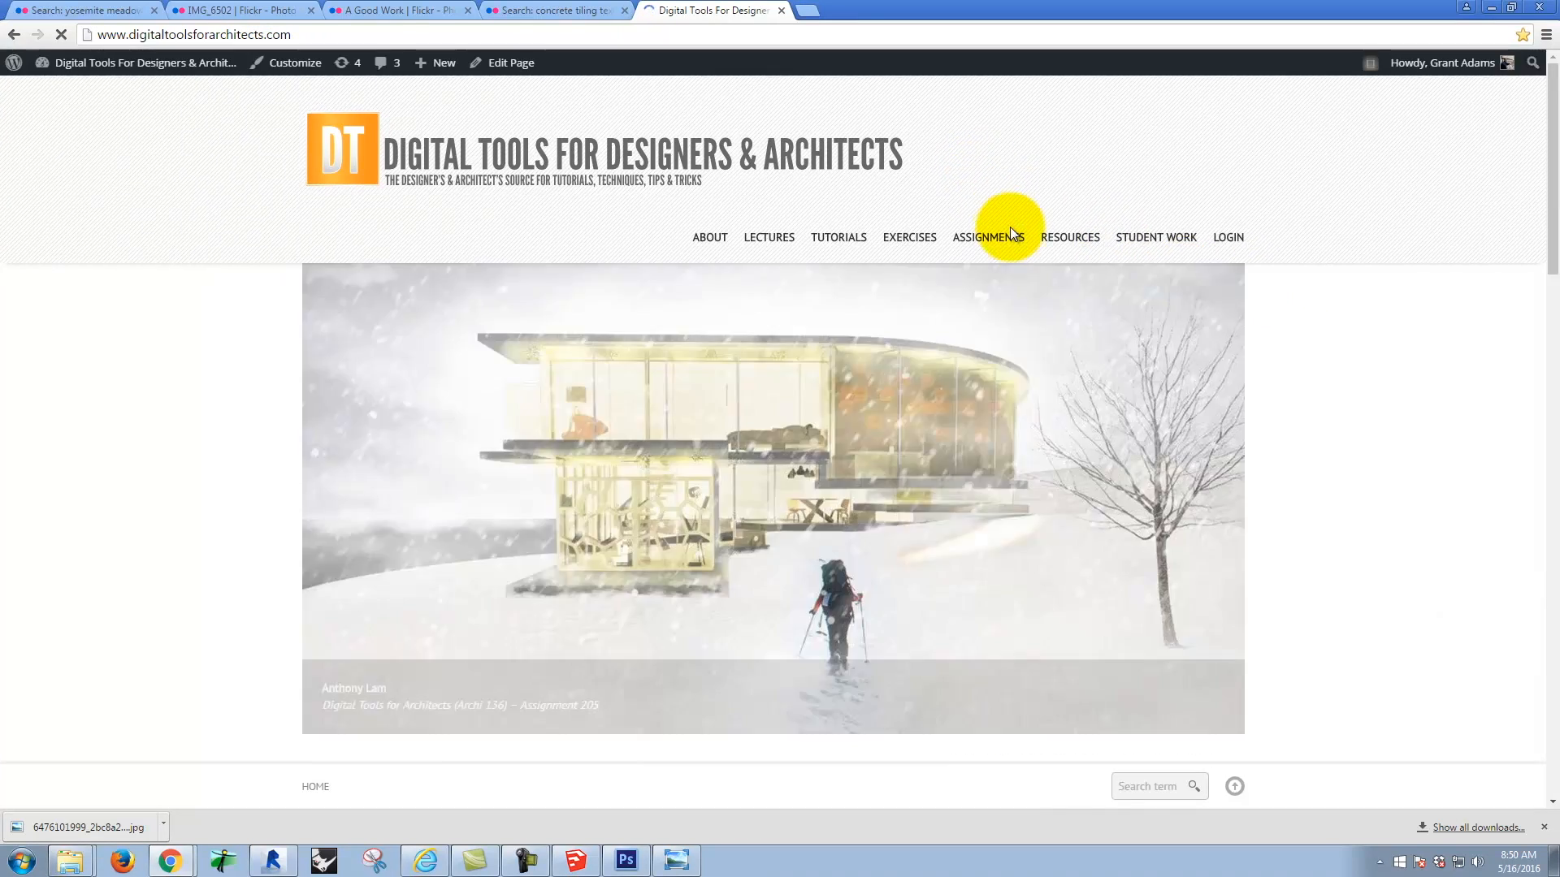
mouse_move(1084, 241)
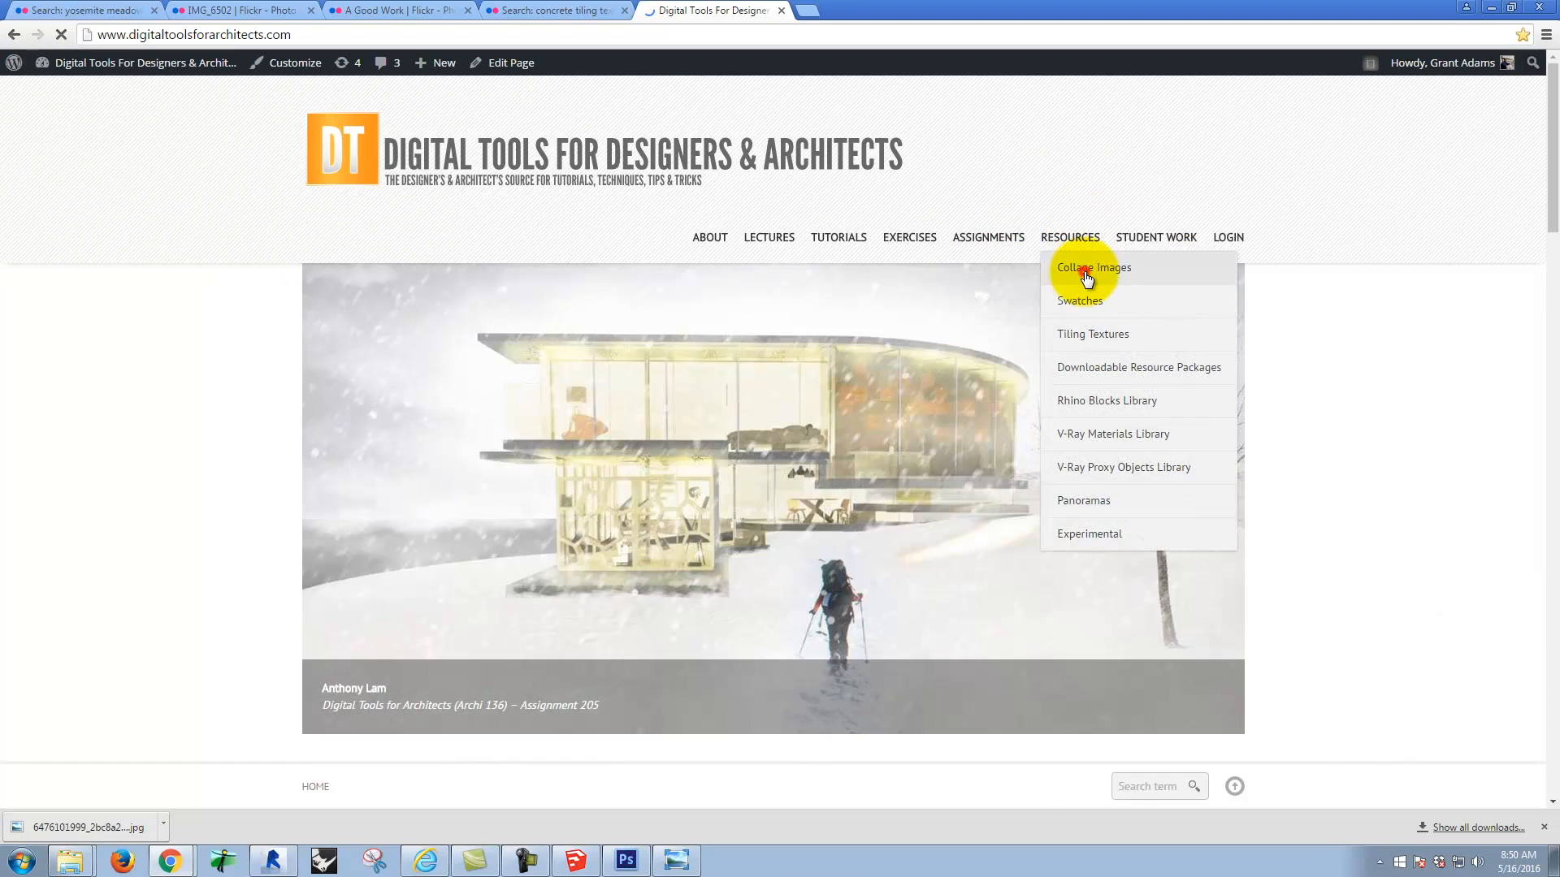
click(1087, 279)
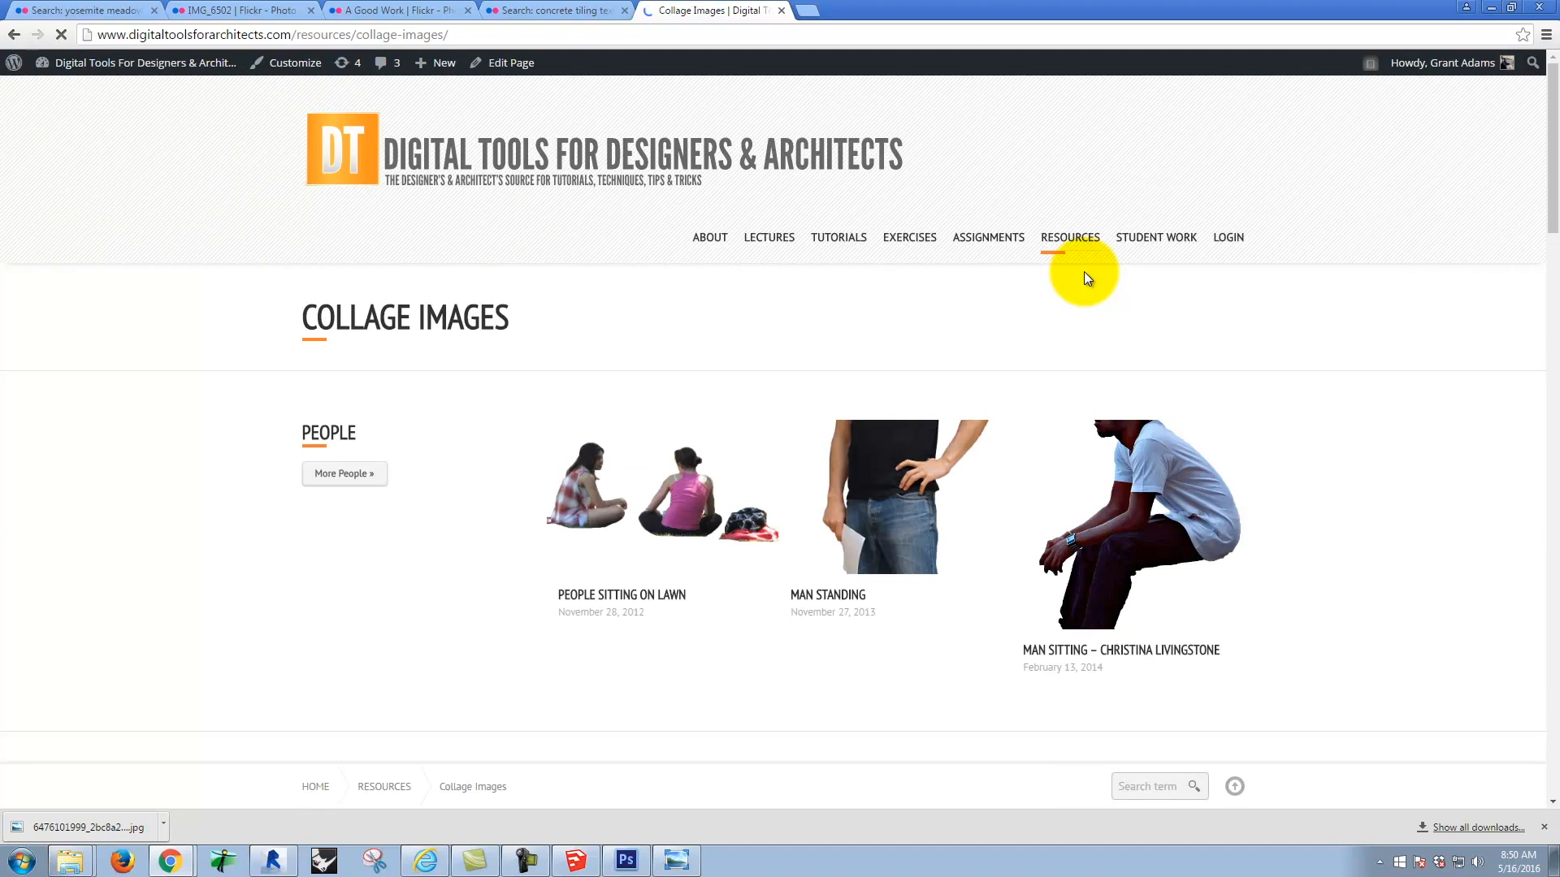
Step: Open the People collection and go to its page of more female figures
click(332, 480)
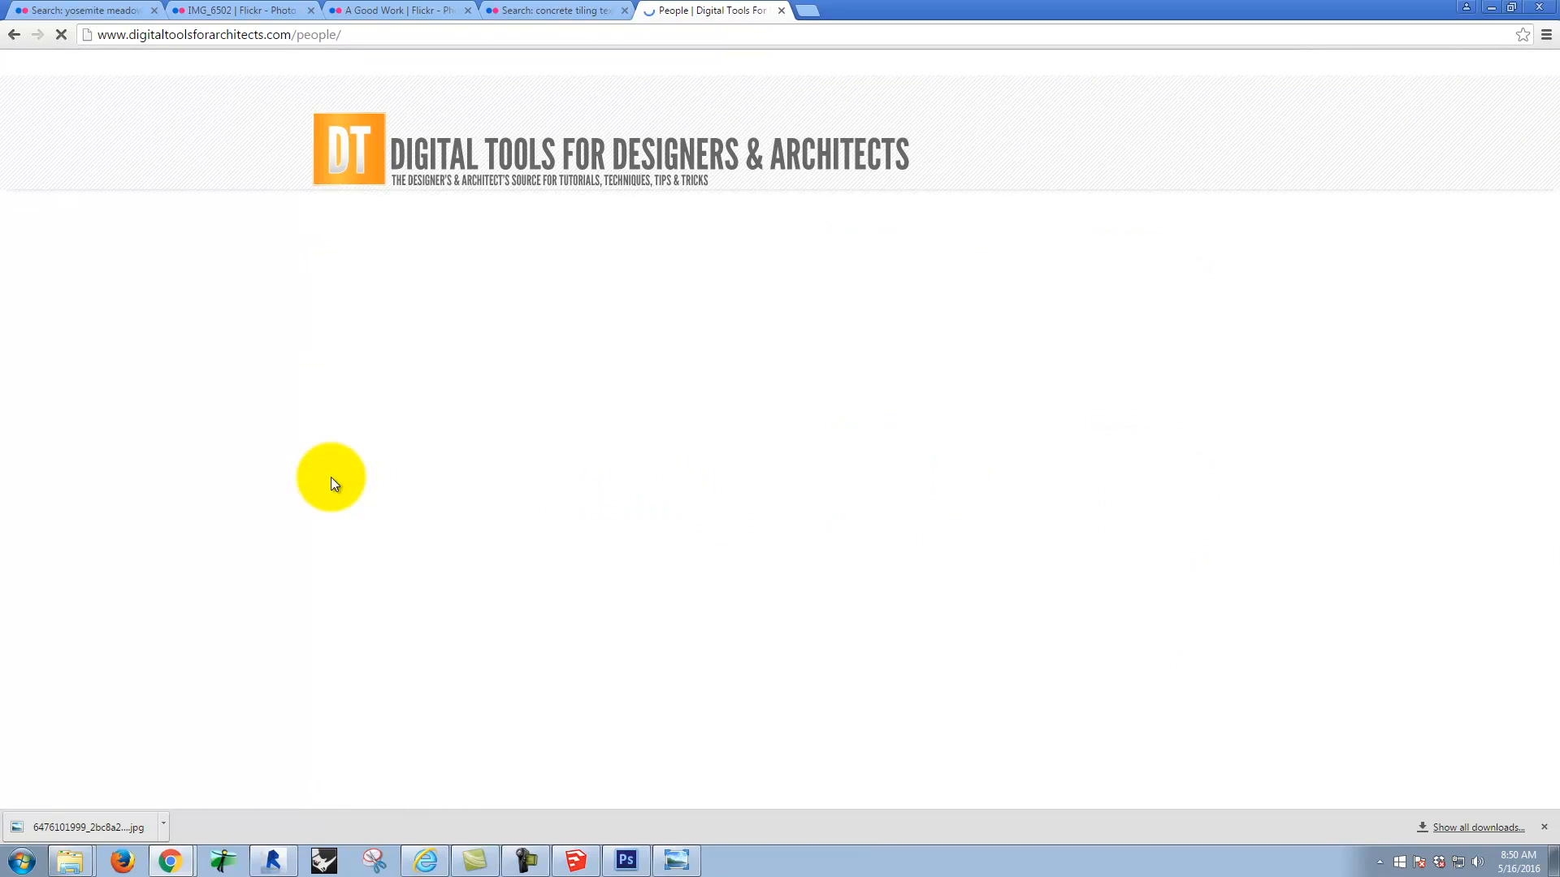
scroll(1014, 586, down, 6)
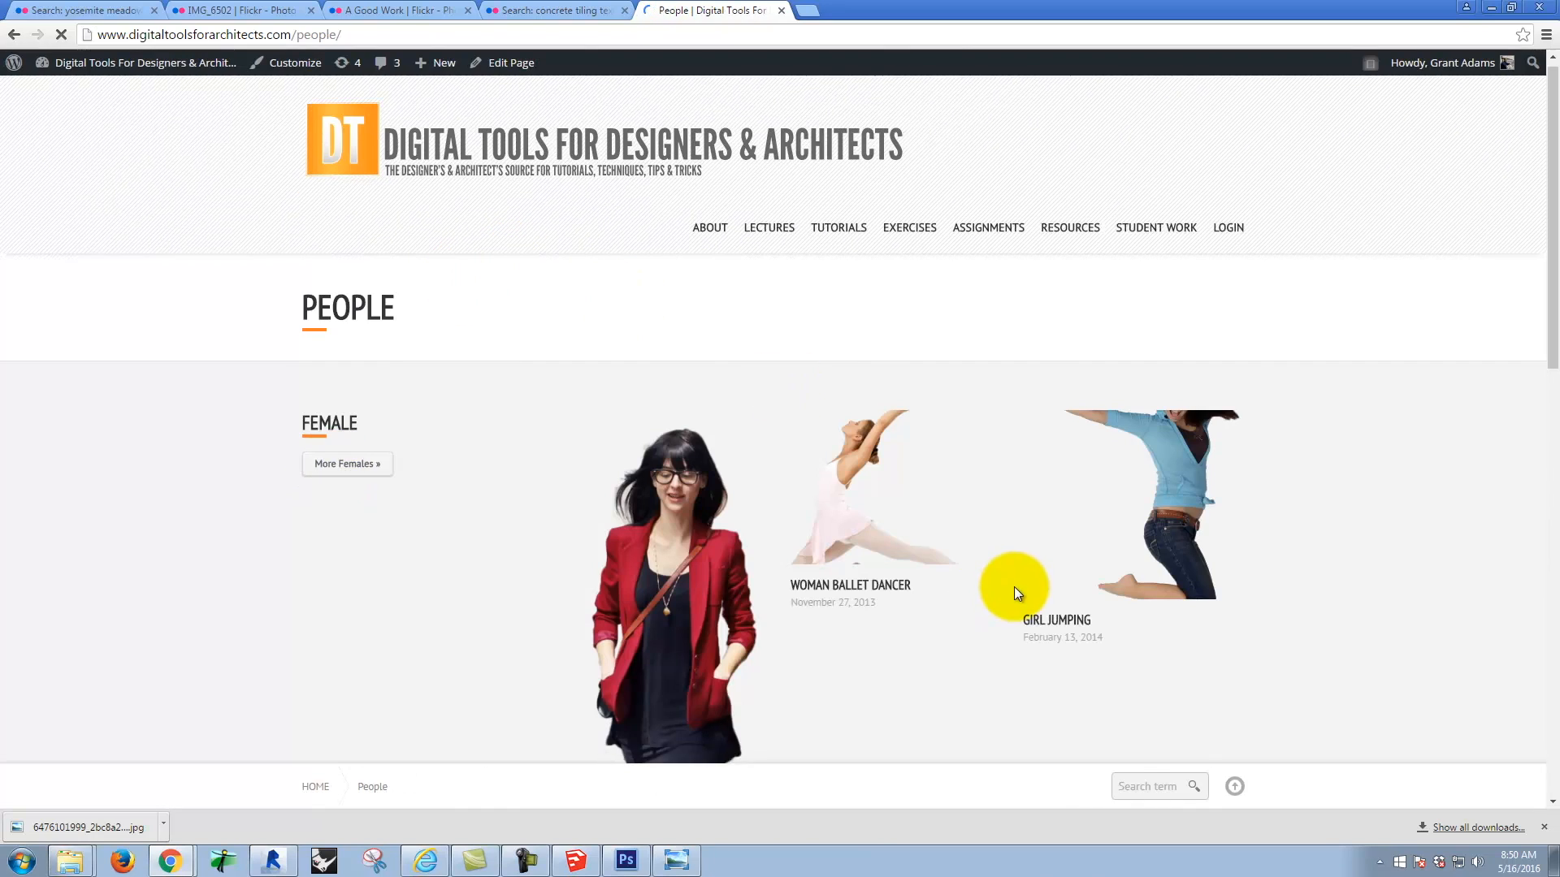
scroll(921, 483, up, 4)
click(352, 313)
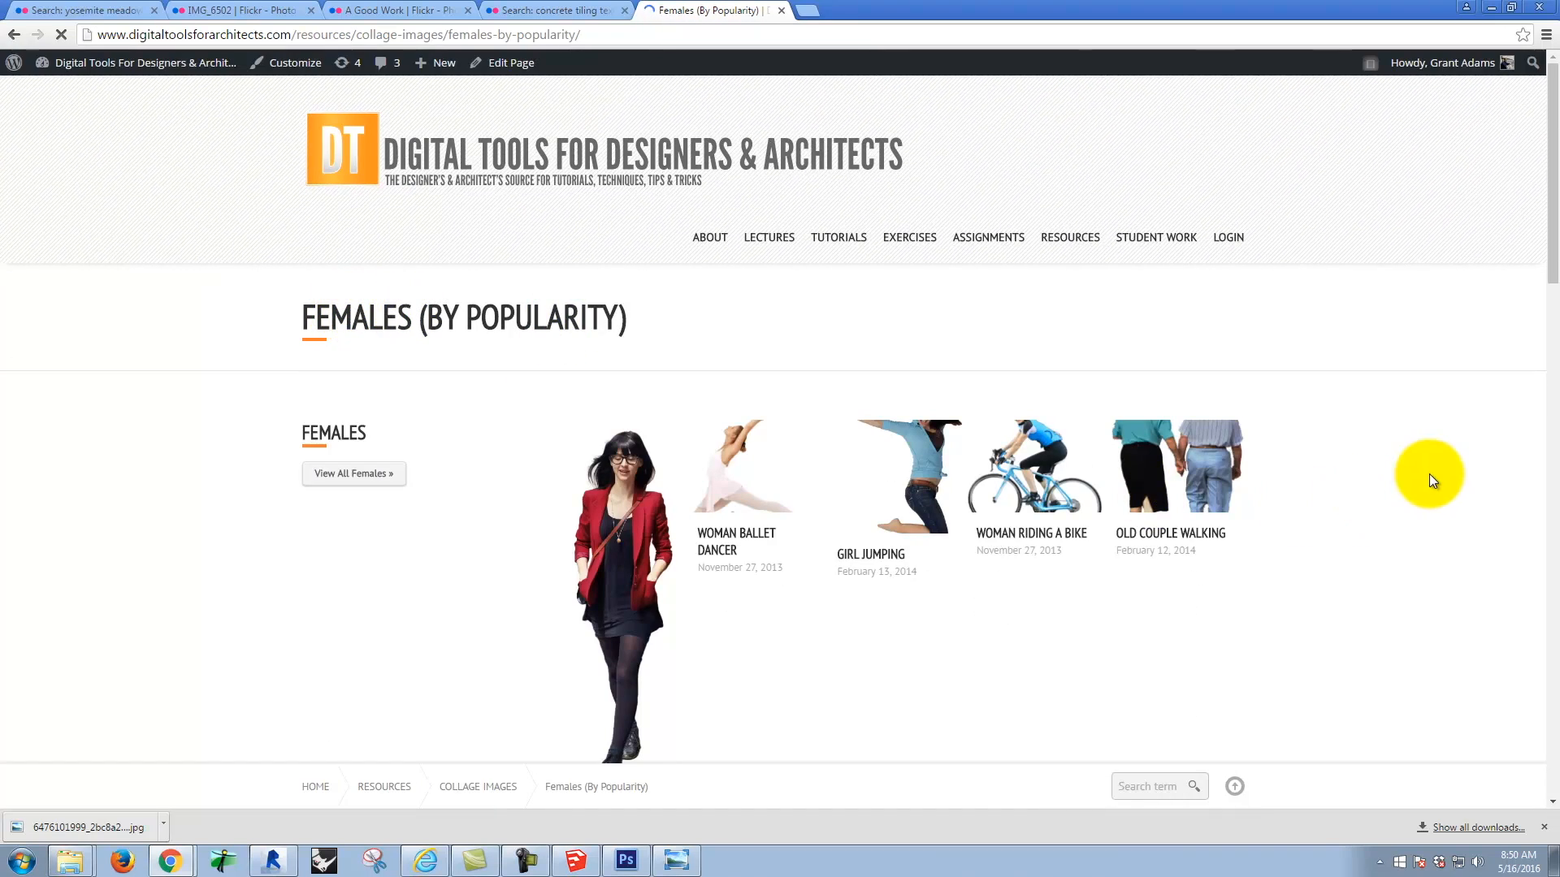
Step: Examine the Old Couple Walking cutout's page and return to the Females (By Popularity) list
scroll(1431, 476, down, 3)
click(1199, 289)
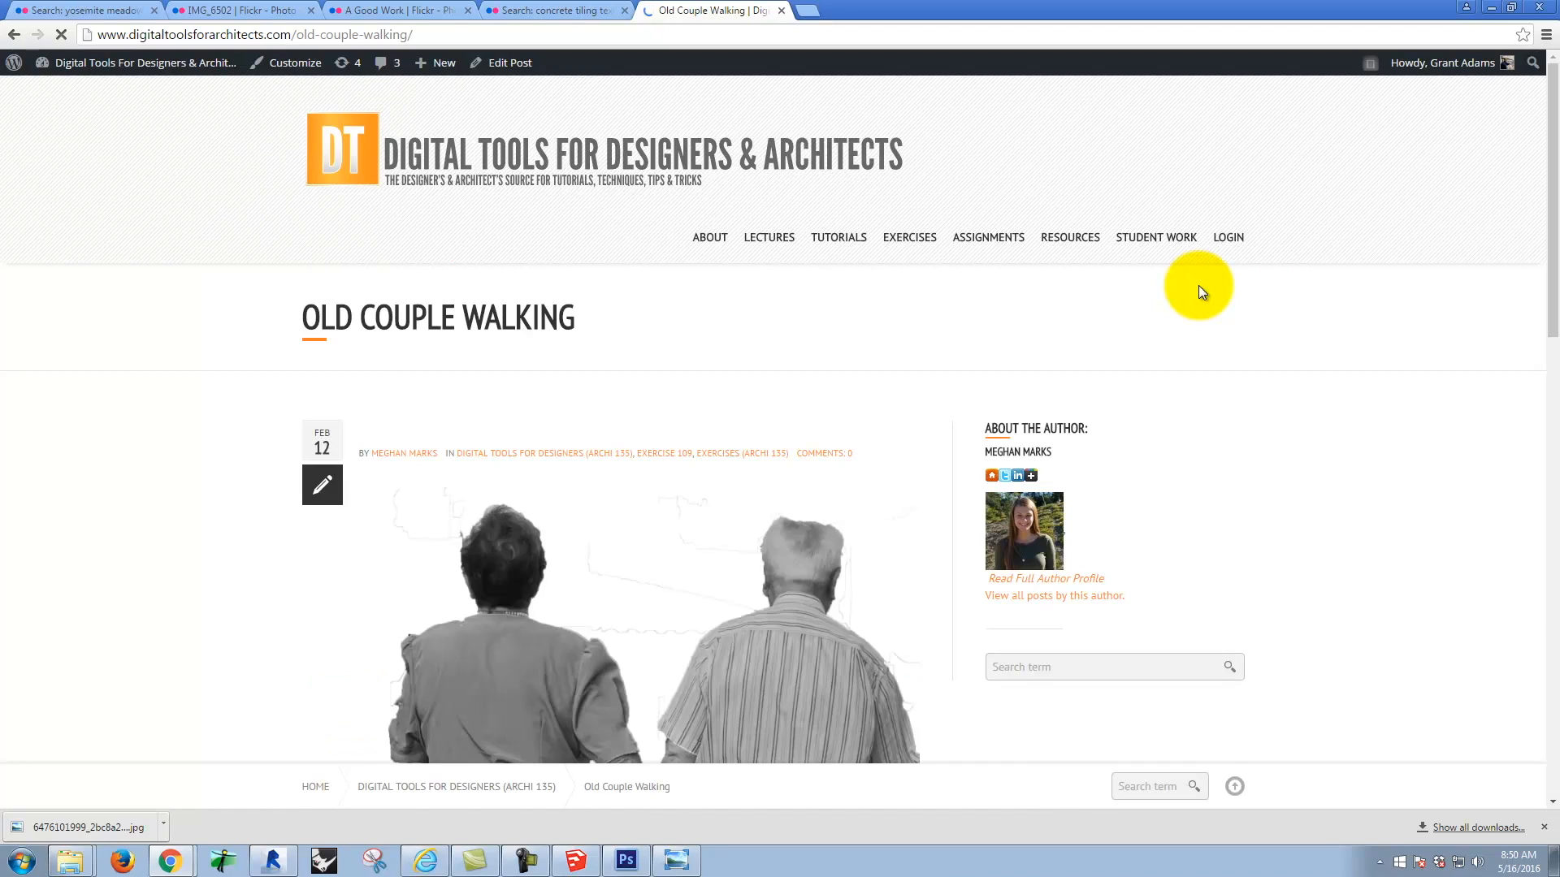
scroll(1197, 285, down, 6)
scroll(1197, 285, down, 10)
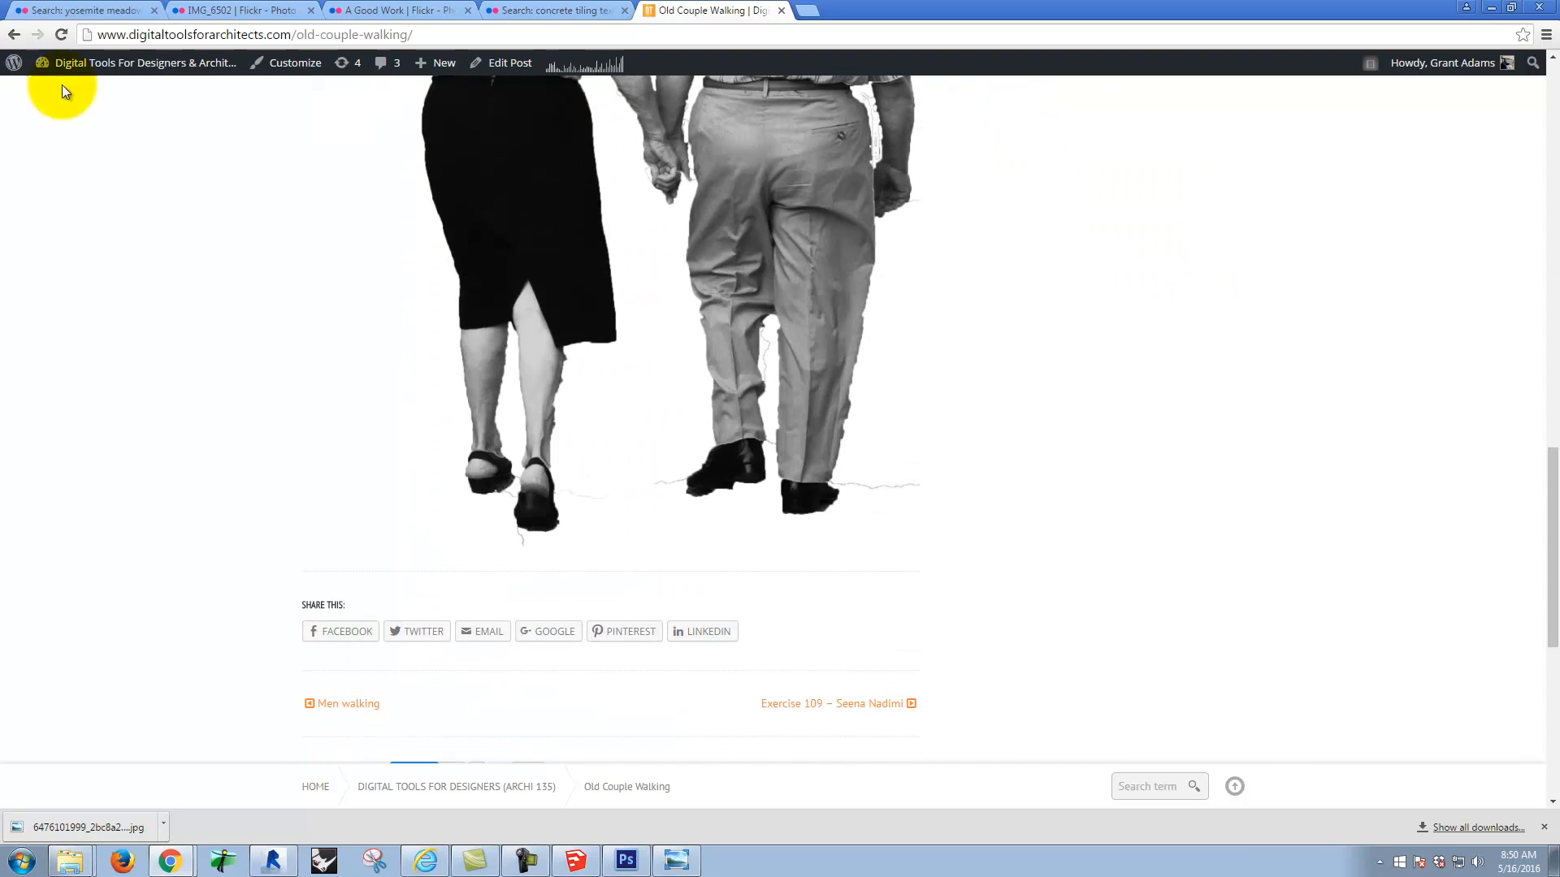
click(14, 34)
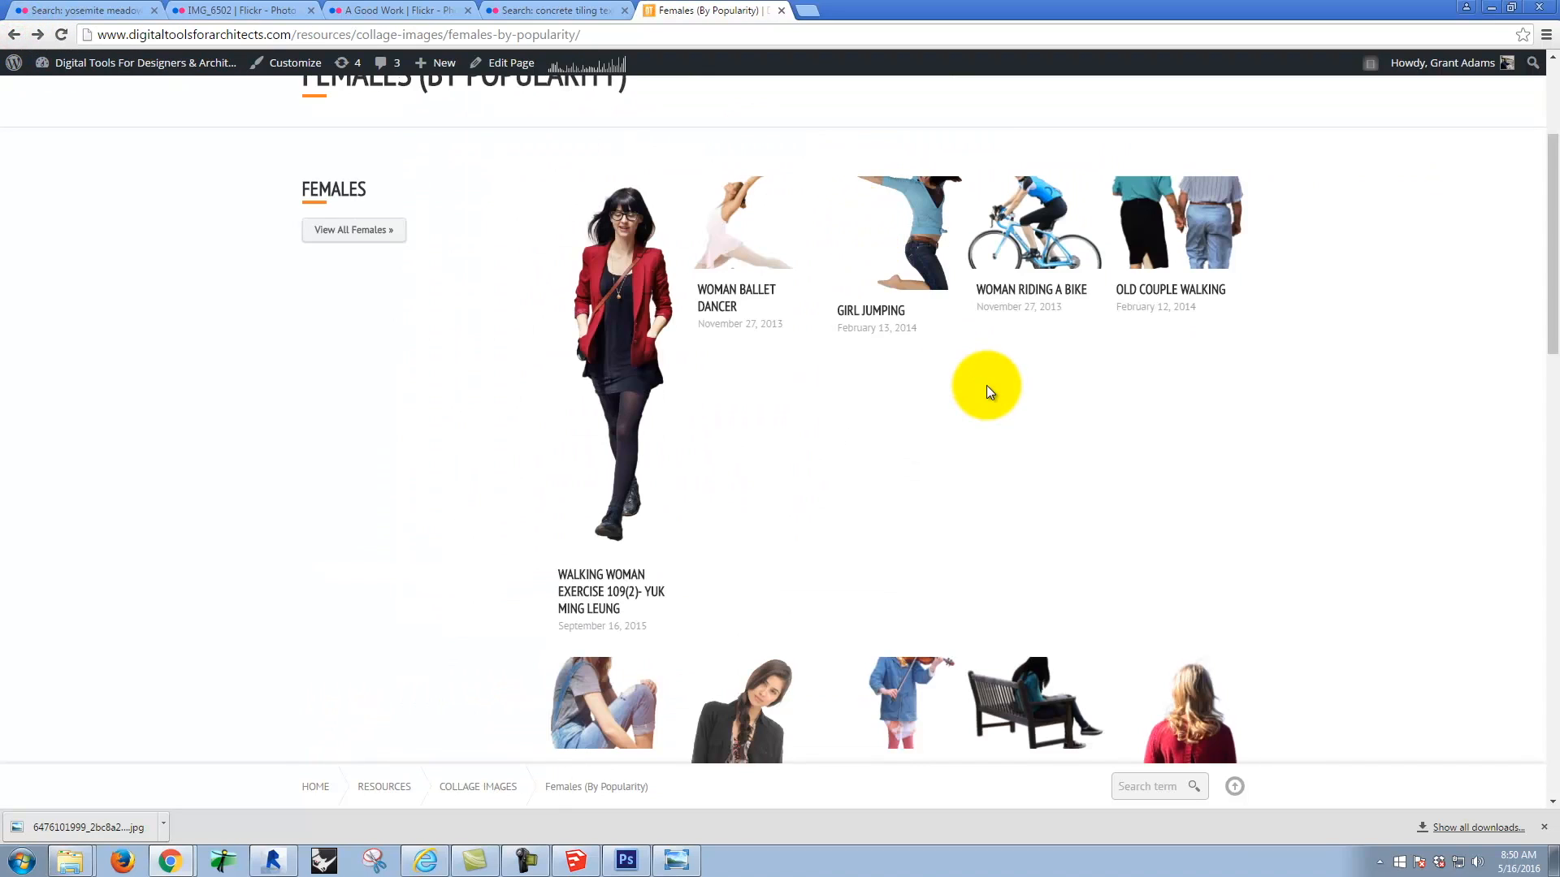
Step: Open the Woman Walking, No Shoes post and find its cutout image versions
scroll(1103, 397, down, 6)
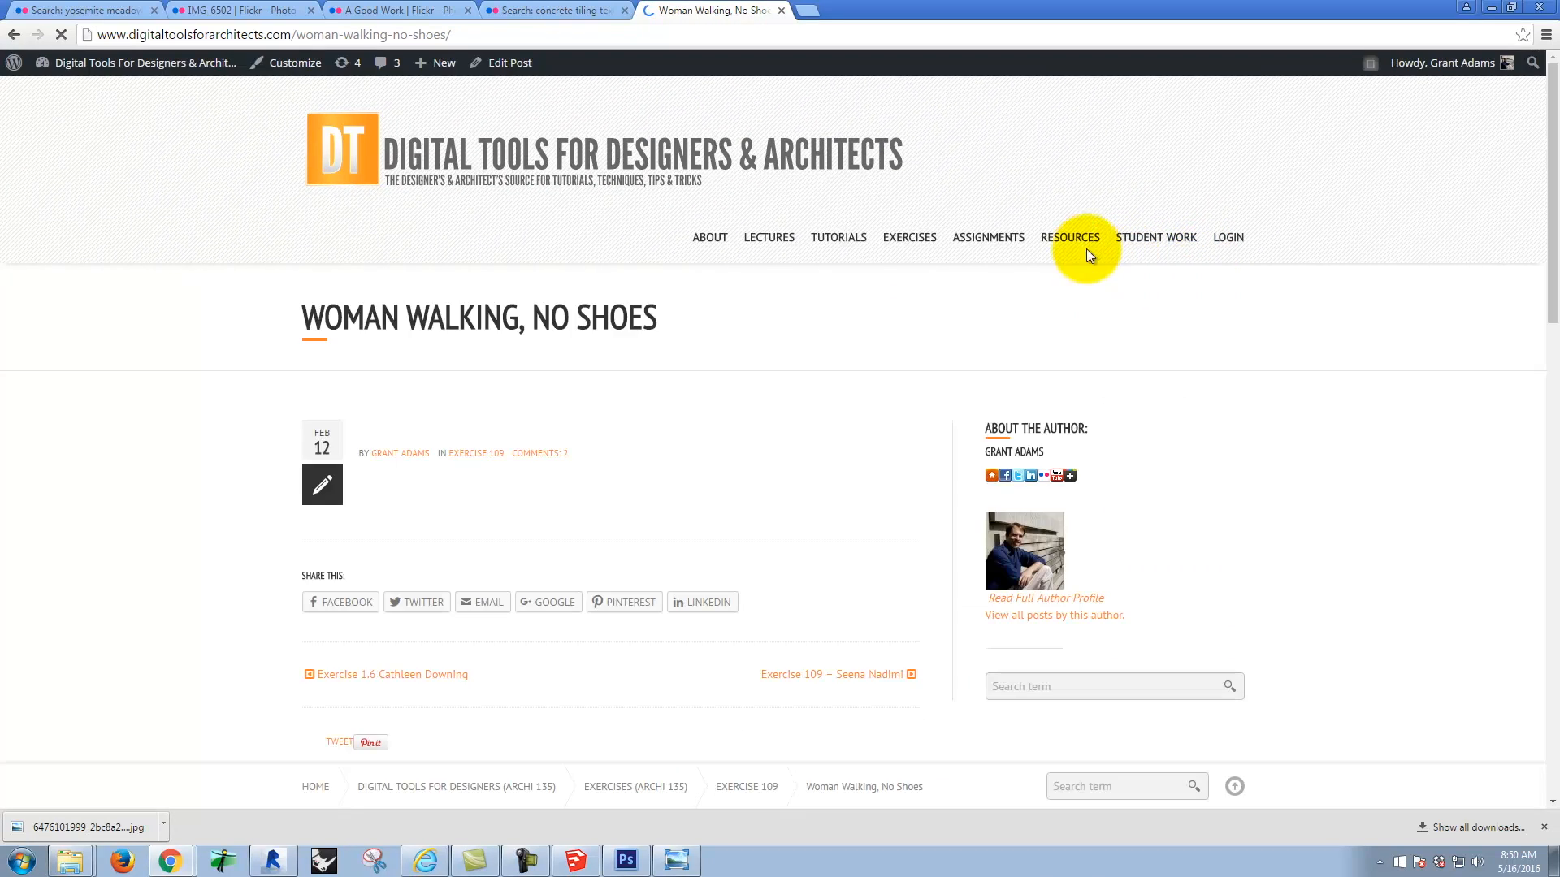
scroll(782, 401, down, 20)
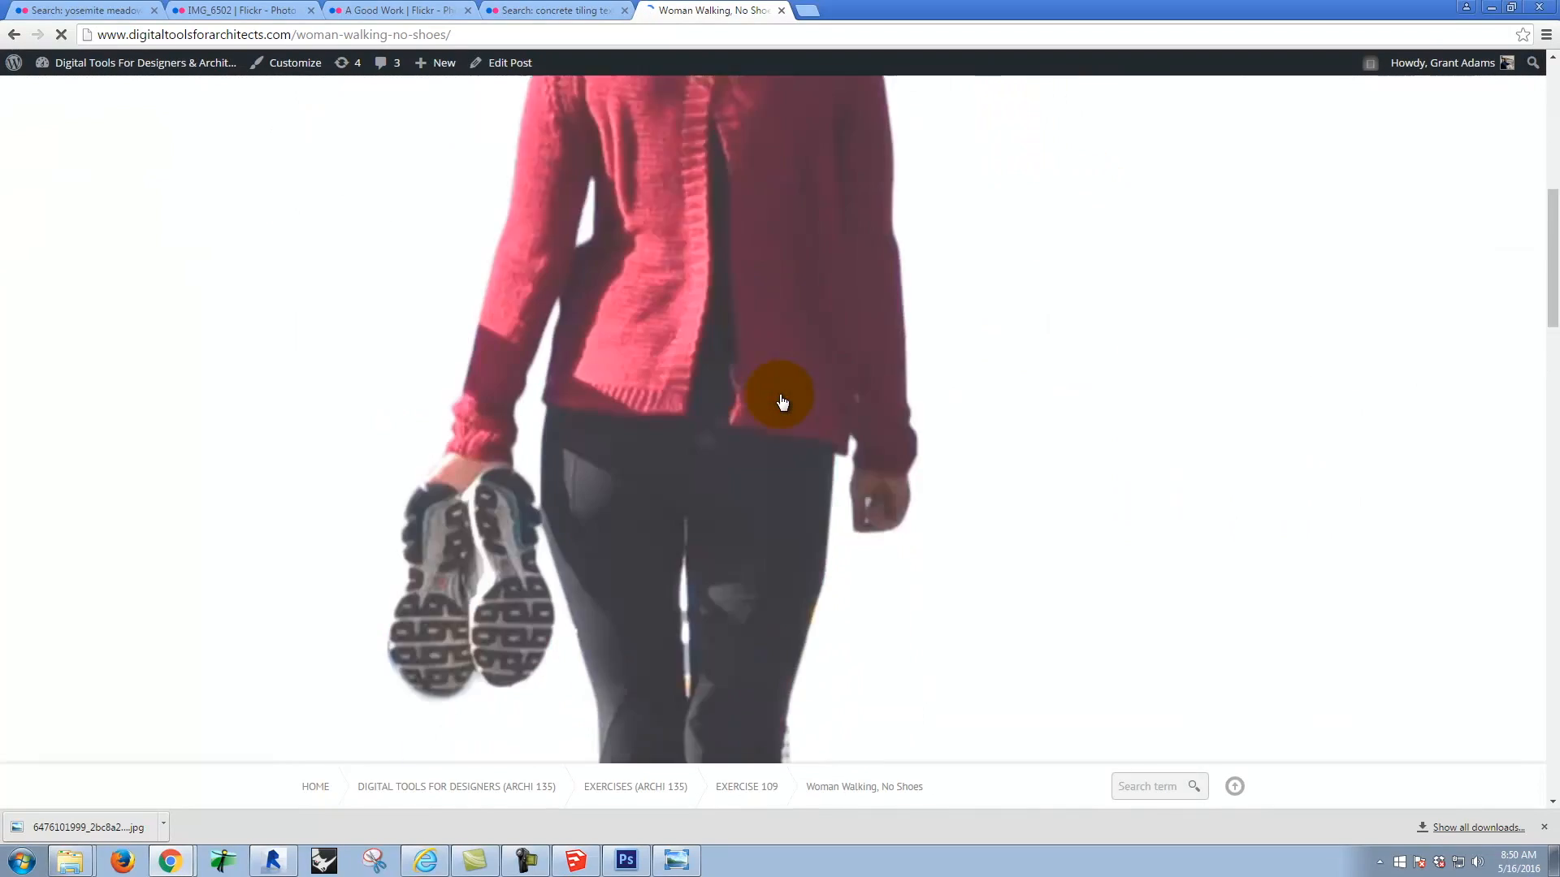
scroll(658, 415, down, 4)
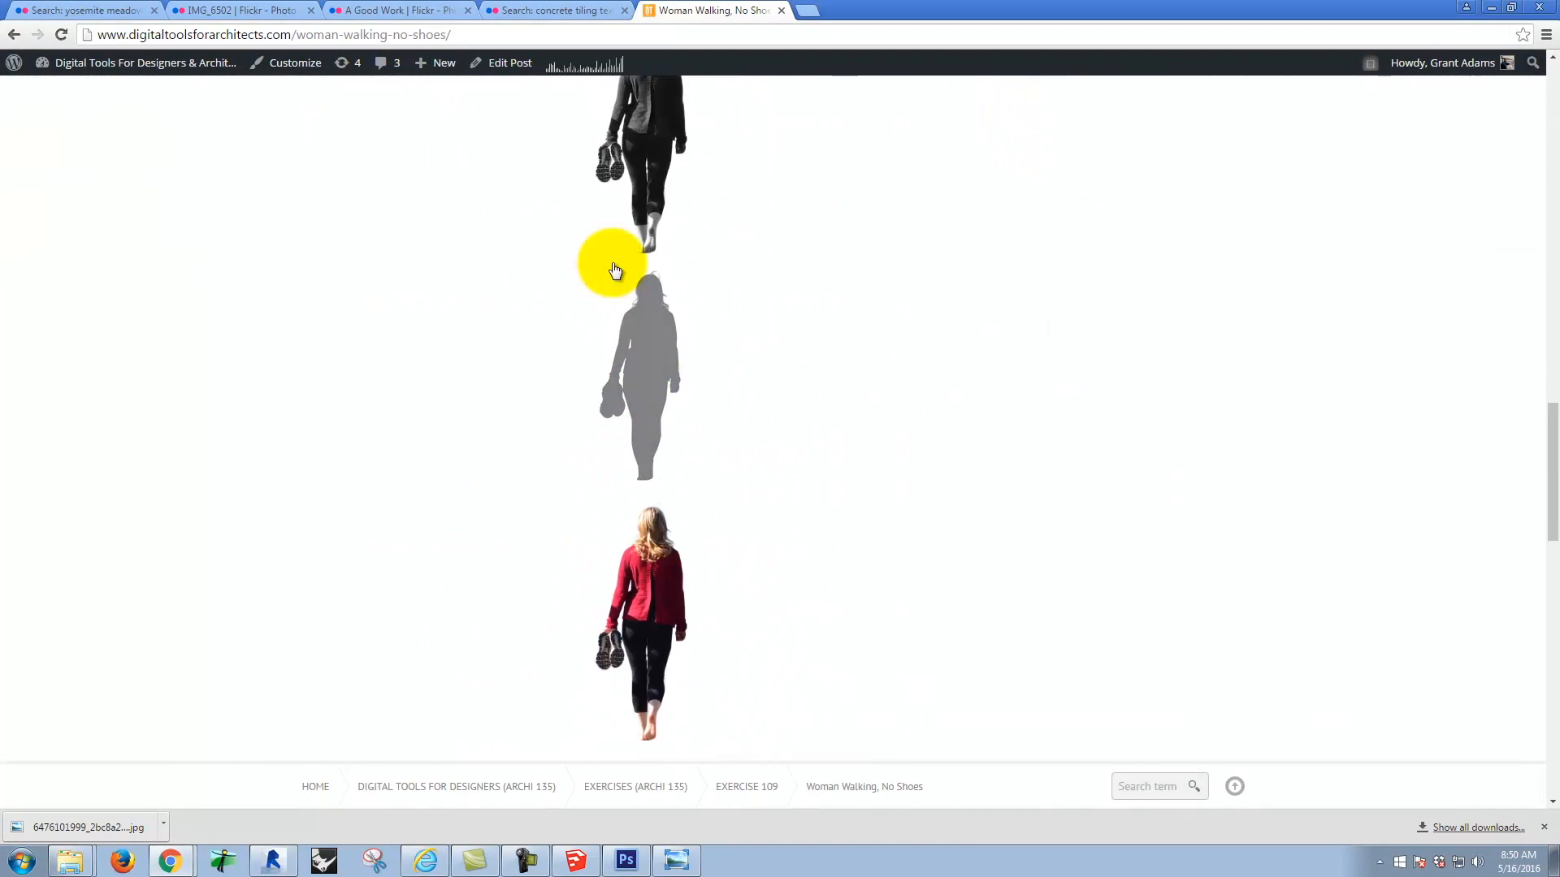
Step: Save the black-and-white walking woman as woman_walking_no_shoes_bw.png in Dropbox > A135 Exercises > Ex130 > S2016m on the Bluestone (J:) drive
click(656, 162)
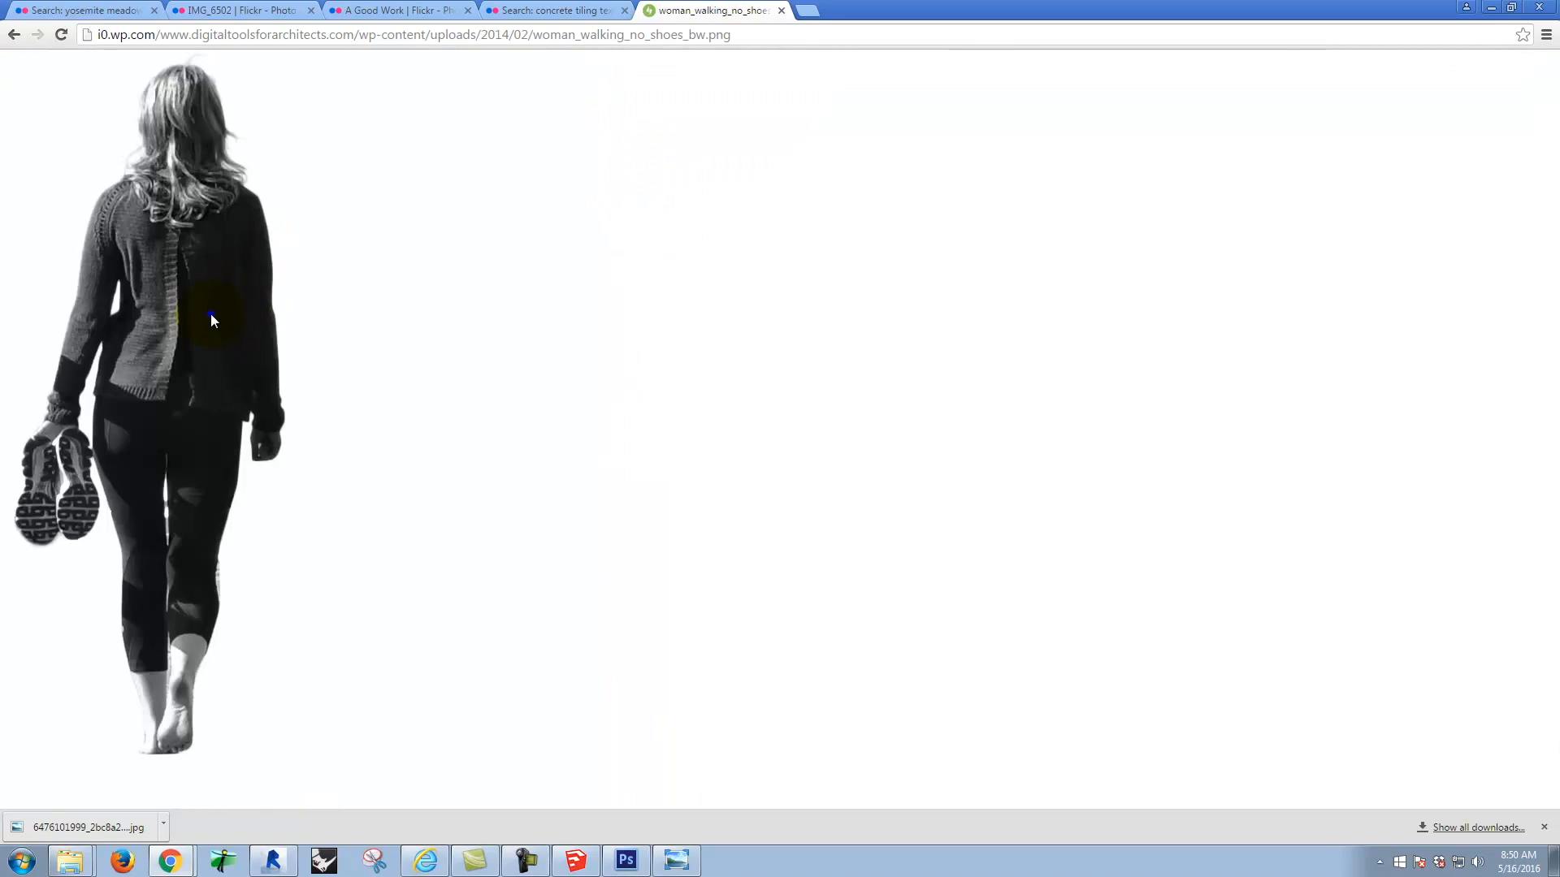
right_click(212, 313)
click(260, 347)
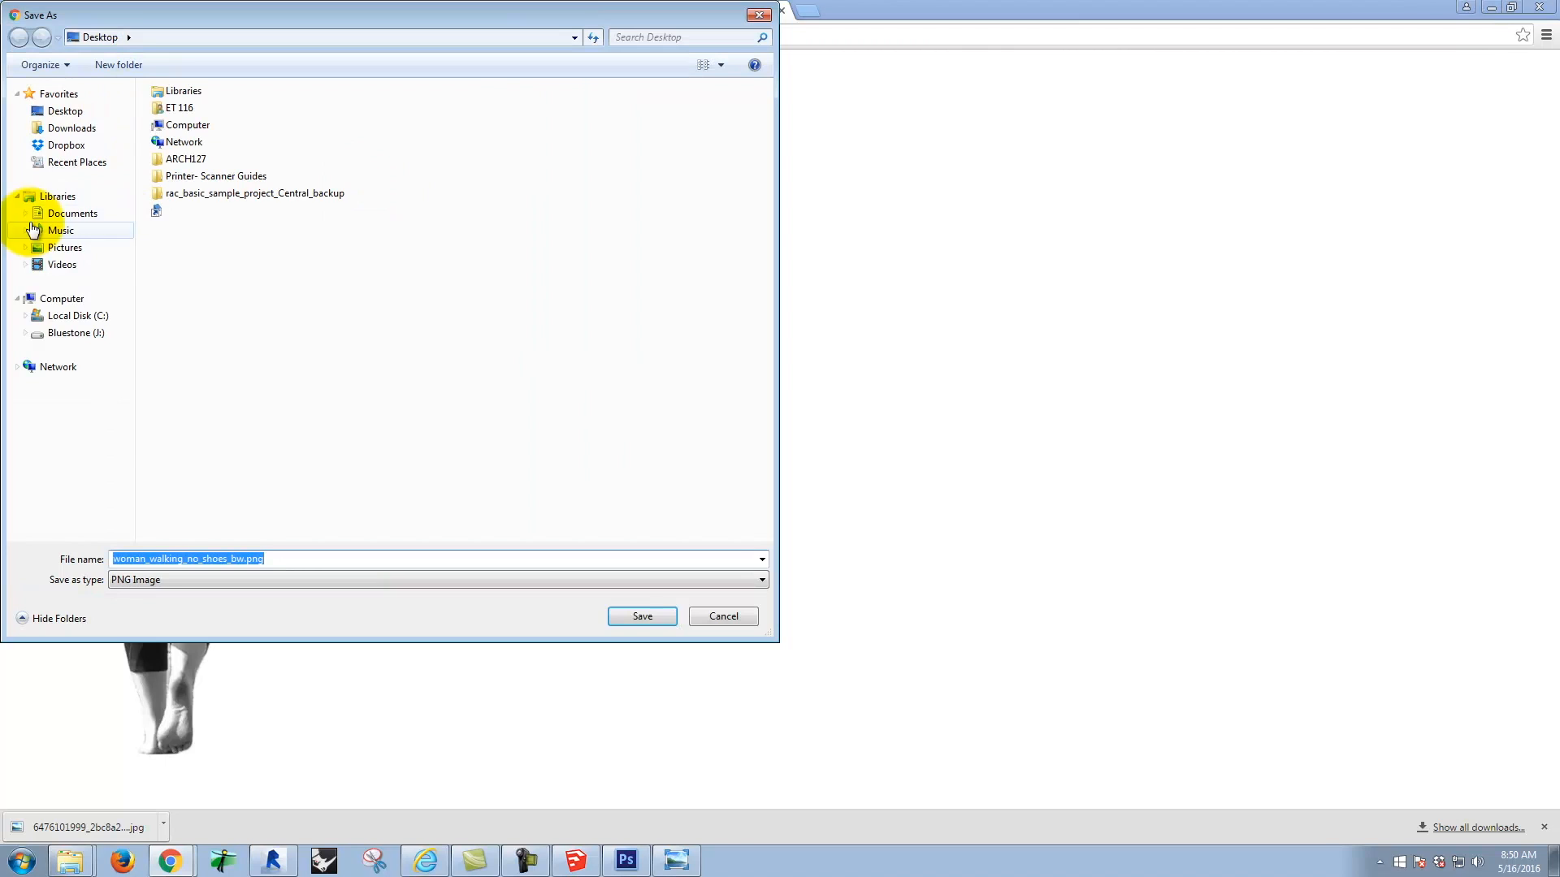
click(63, 337)
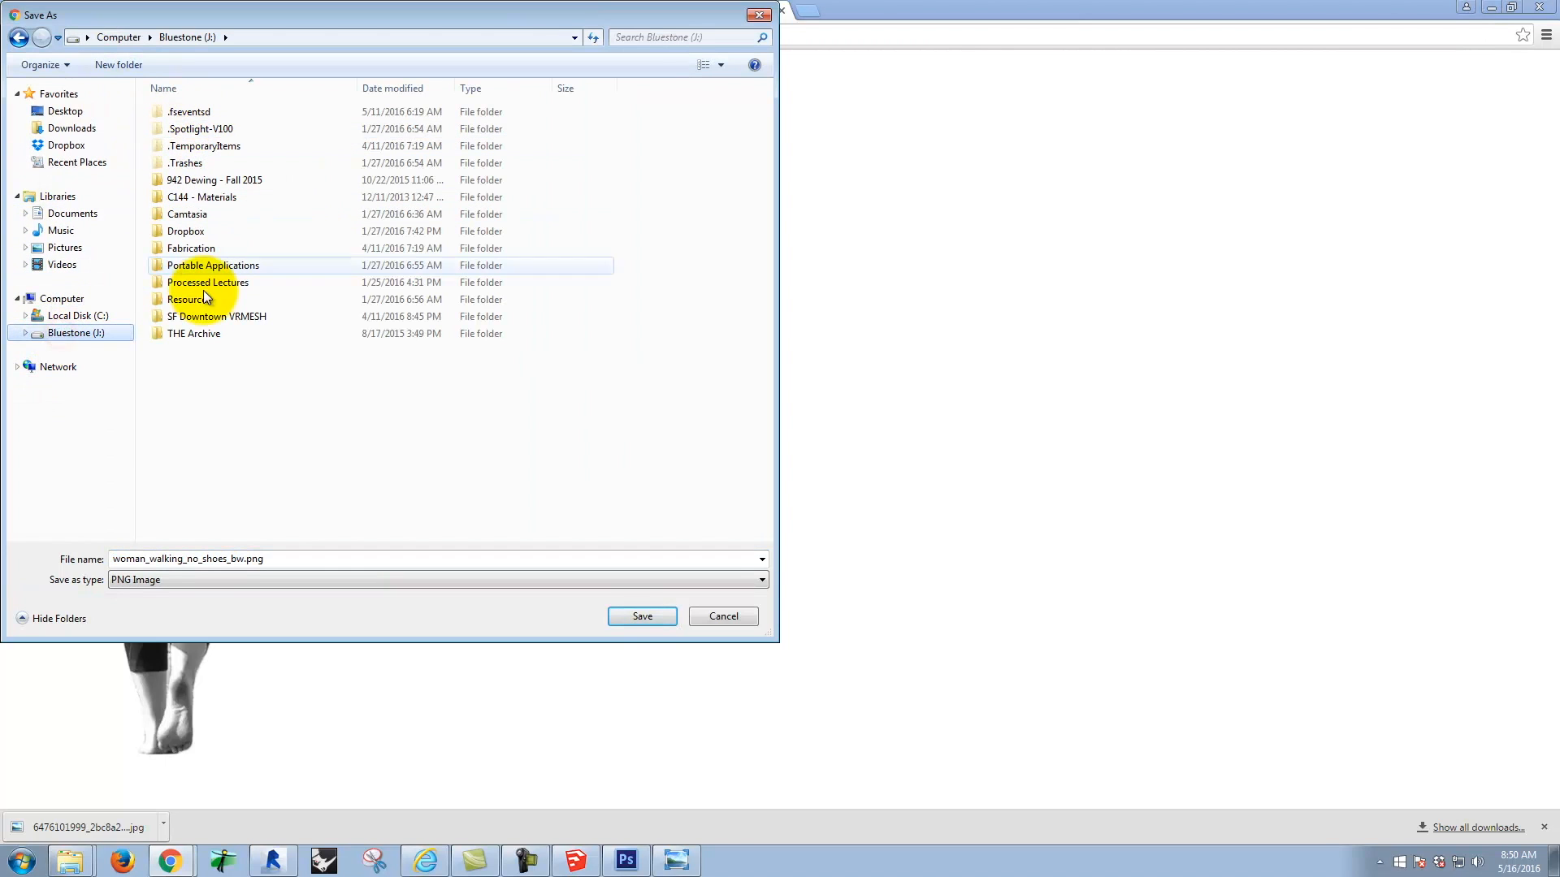
click(187, 234)
double_click(187, 234)
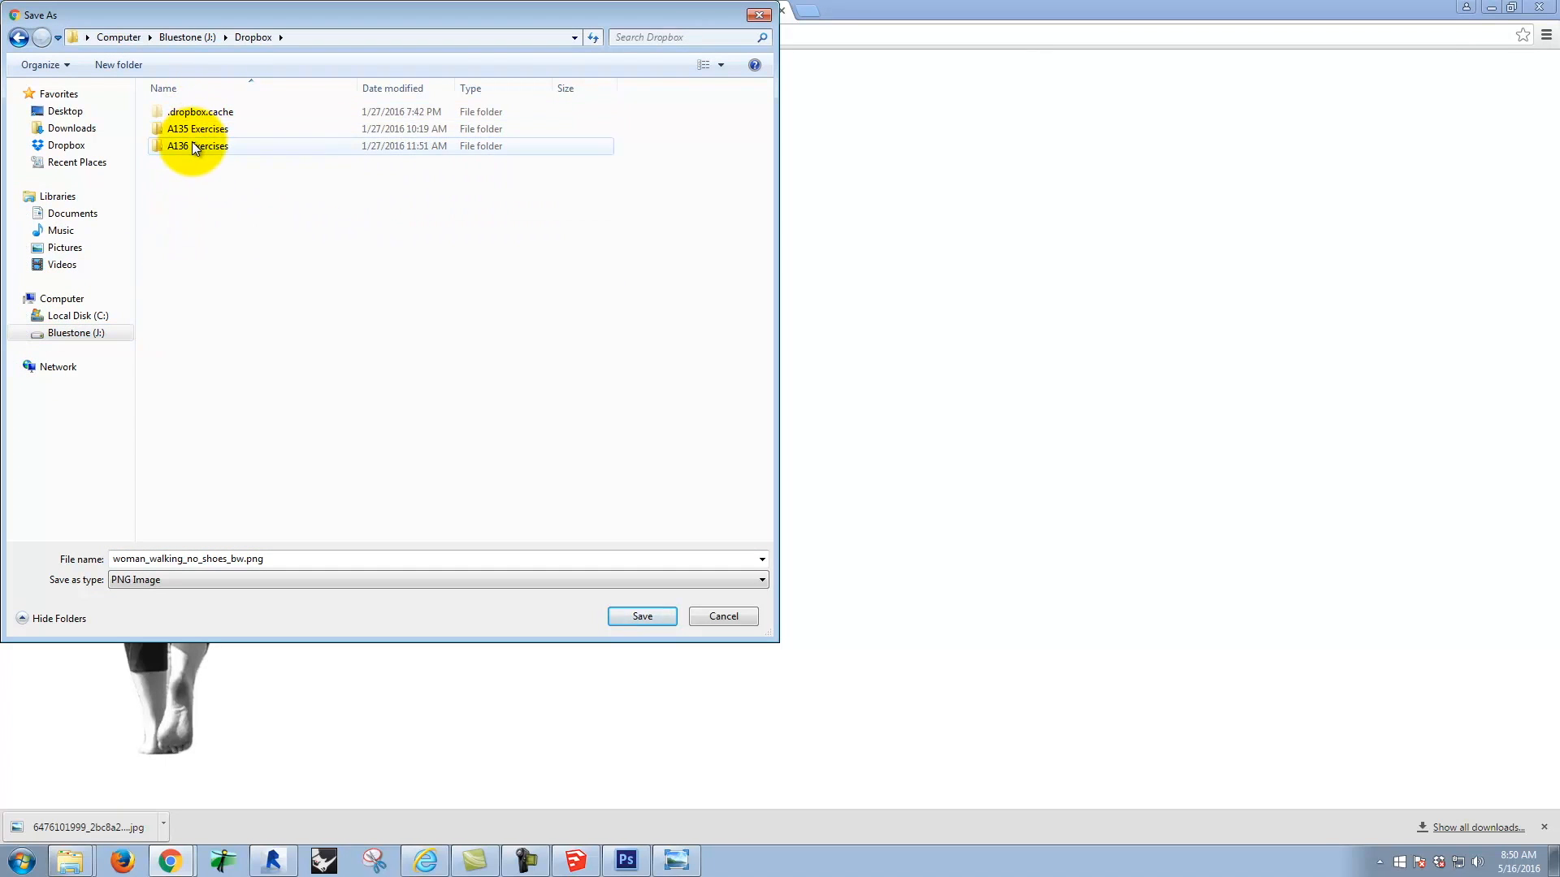
double_click(197, 128)
double_click(208, 536)
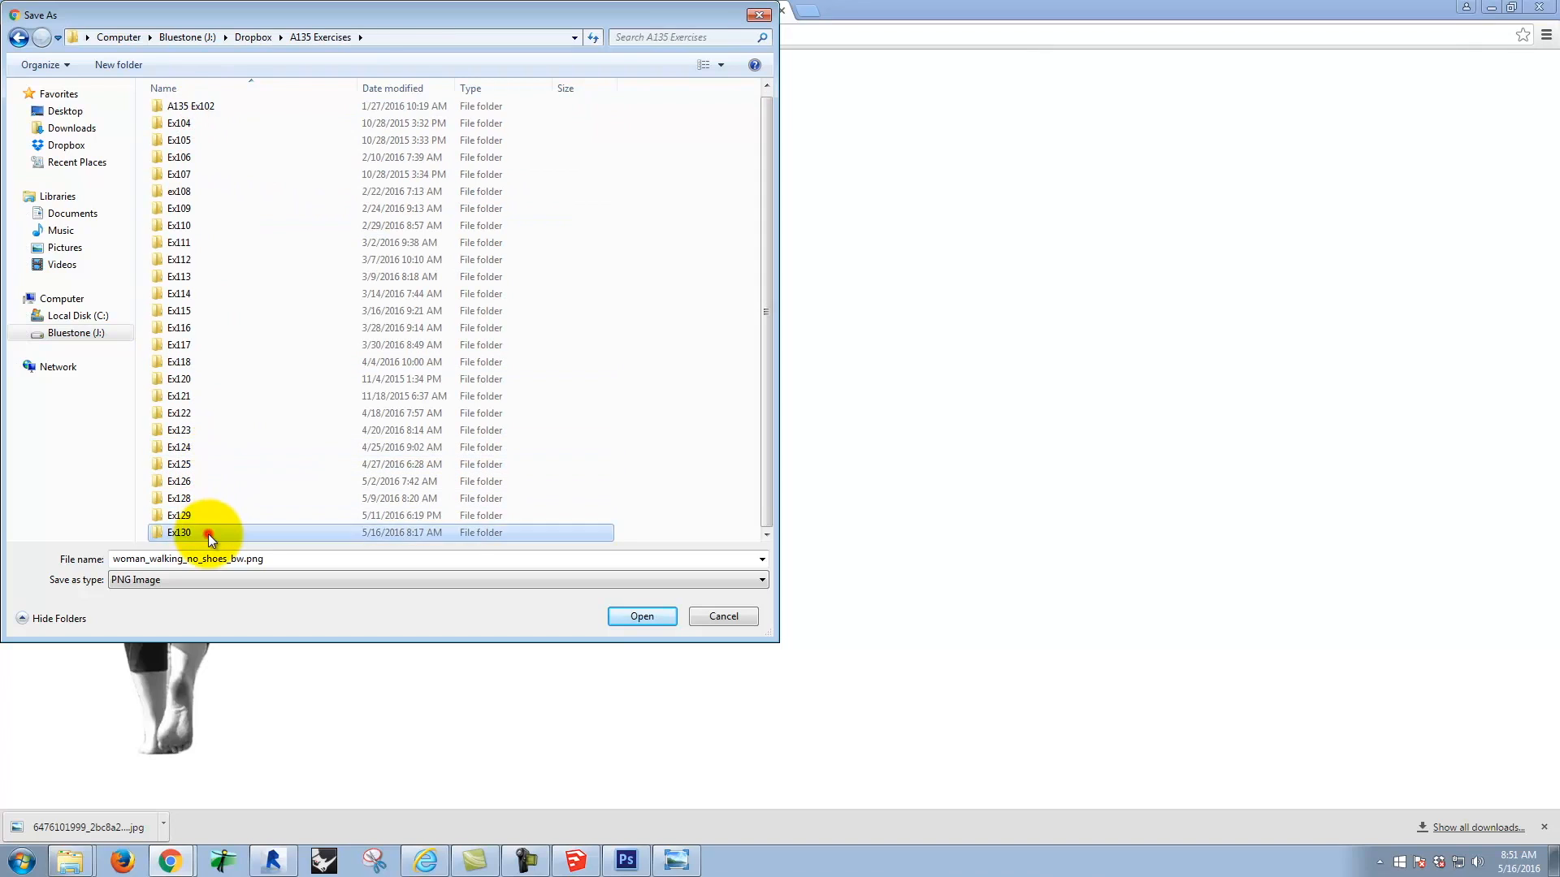
click(163, 113)
double_click(163, 112)
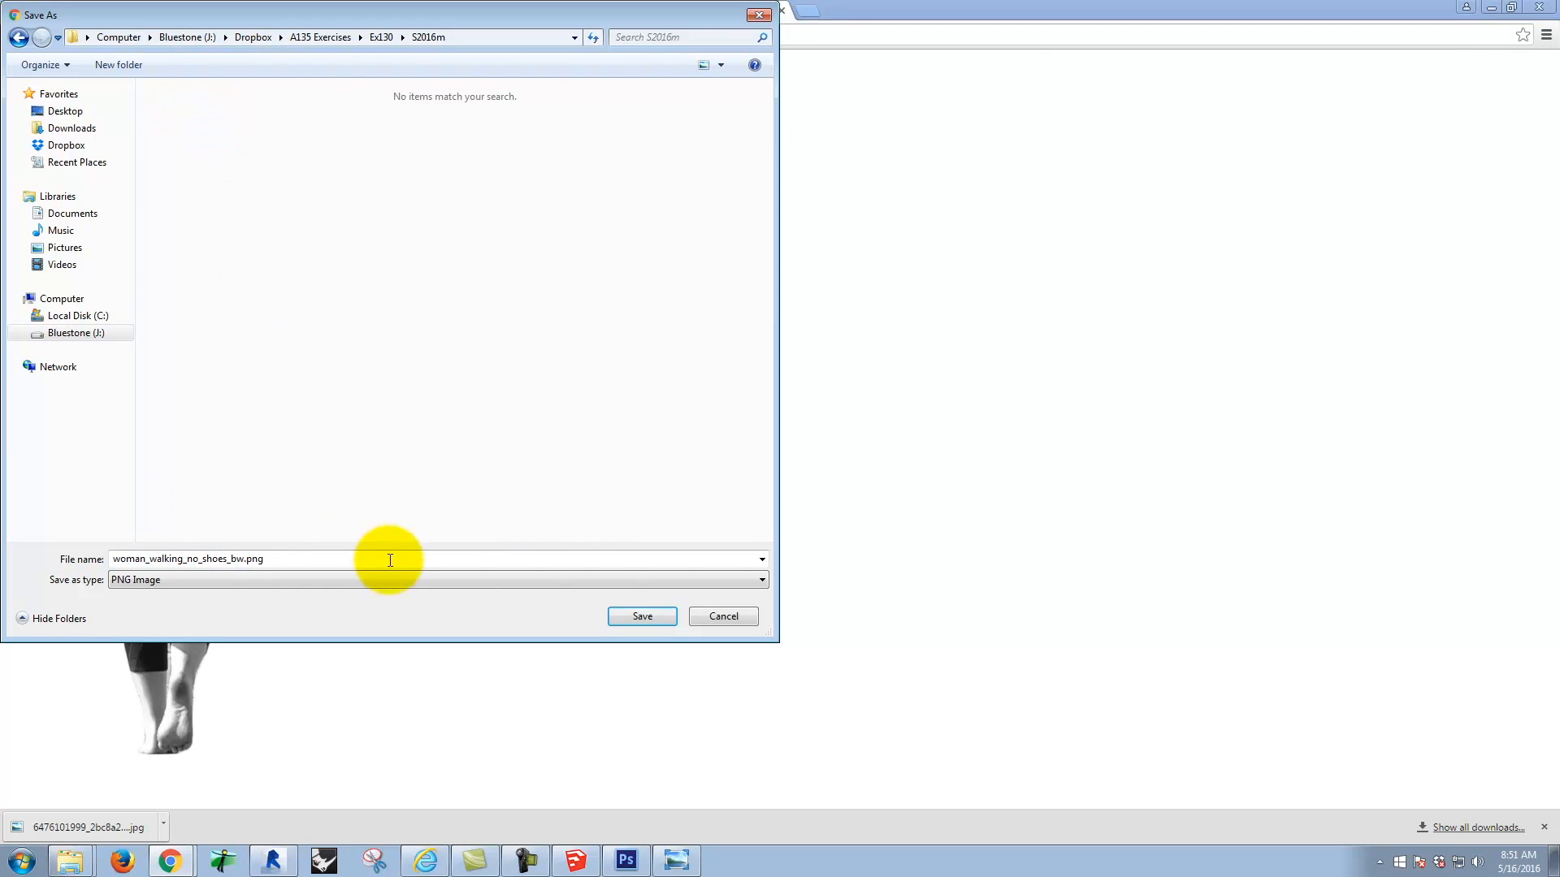
click(642, 617)
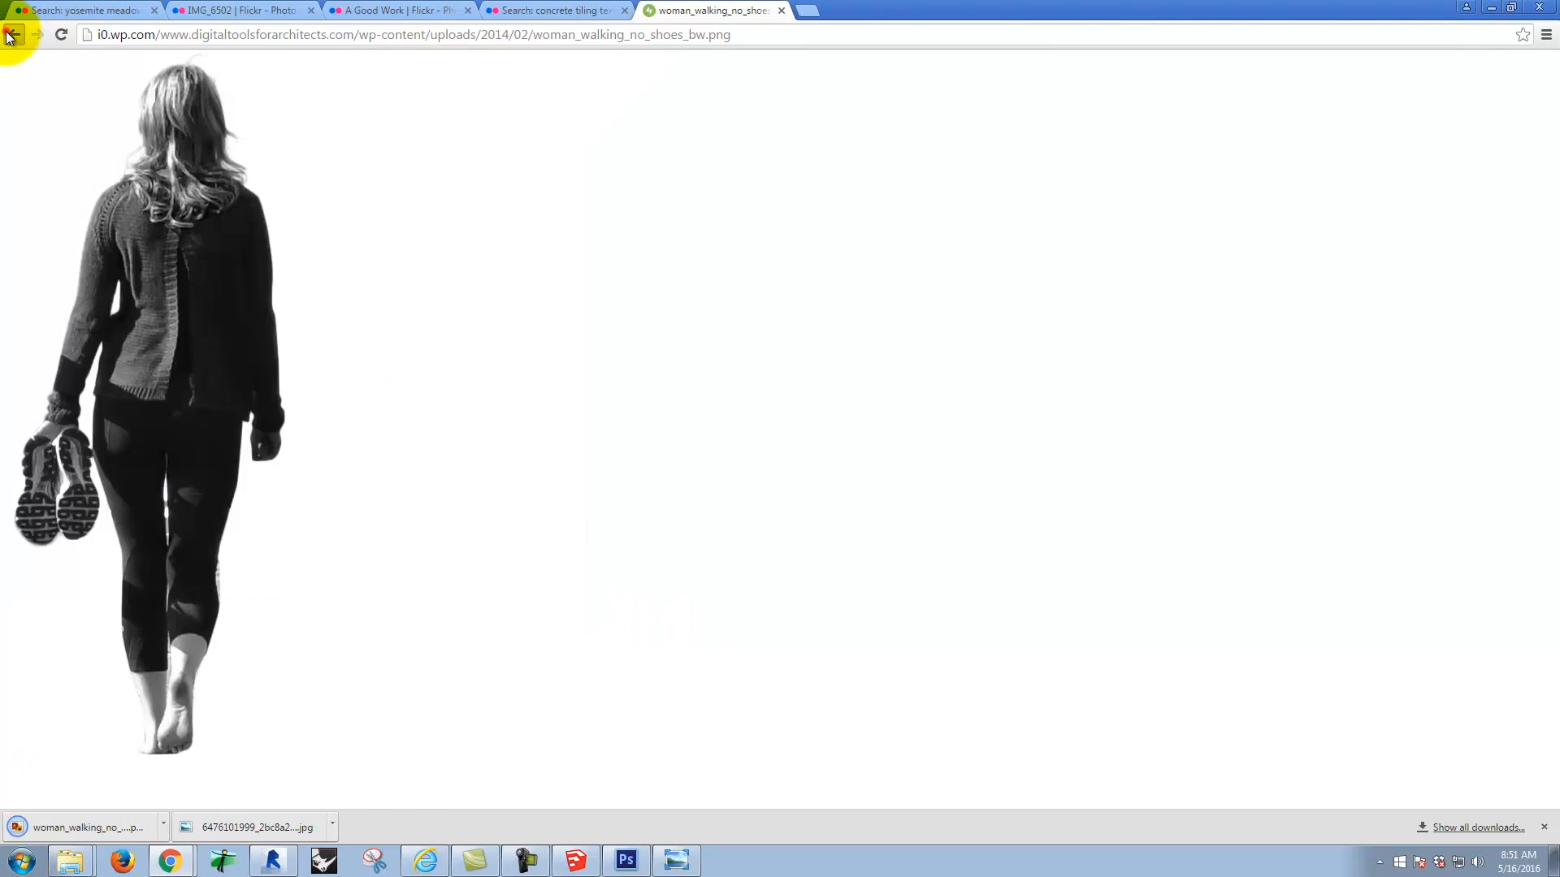
Step: Return to the post and save the gray silhouette version as woman_walking_no_shoes_gray.png in the S2016m folder
click(13, 34)
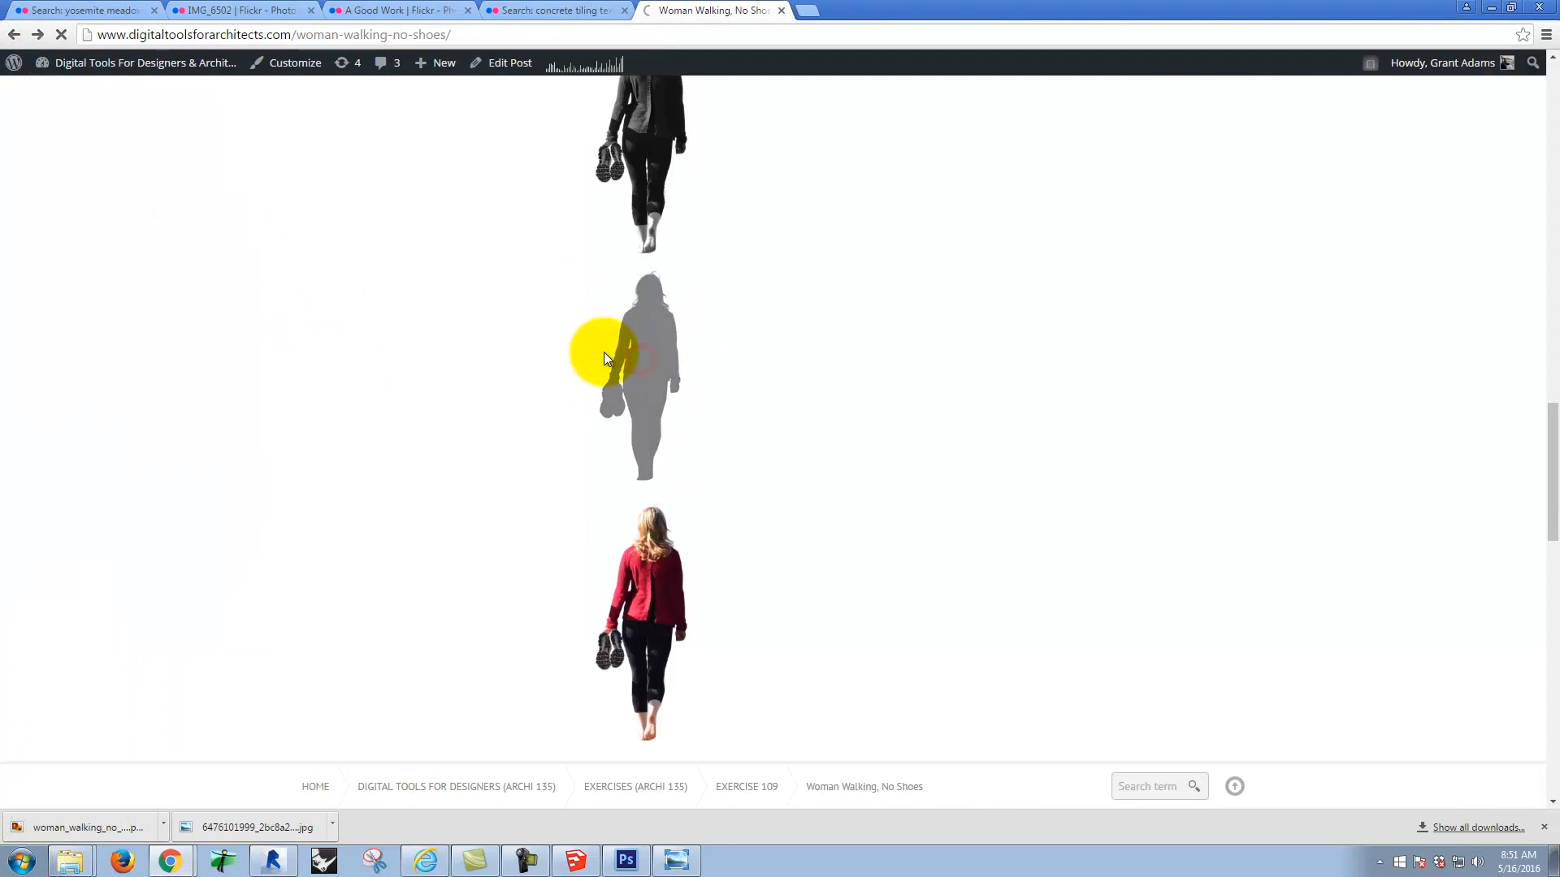
click(606, 350)
click(200, 300)
right_click(209, 297)
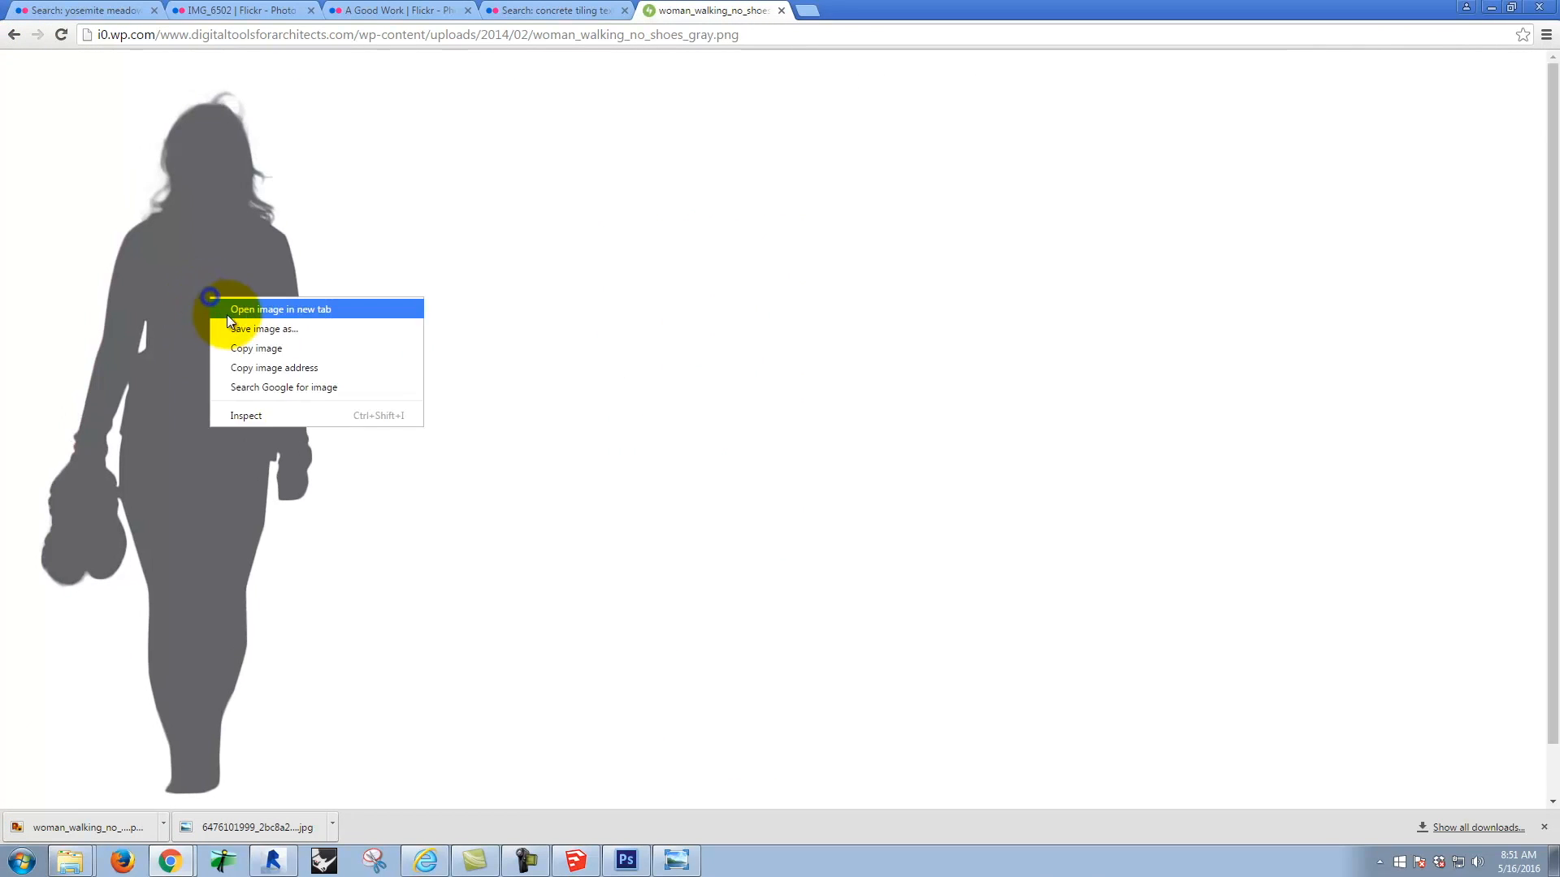
click(265, 329)
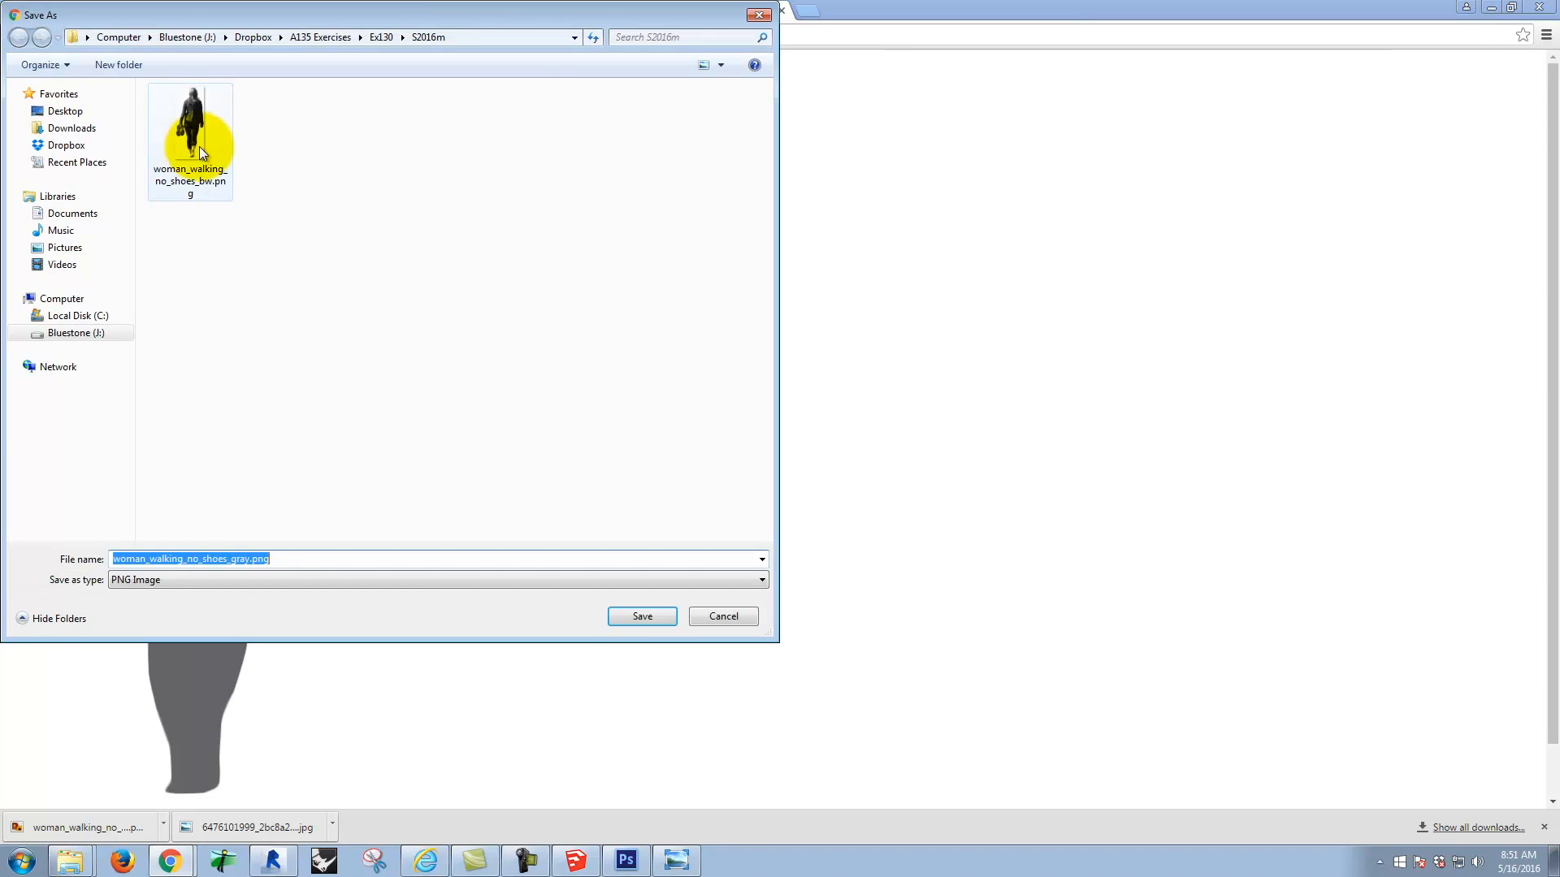
click(641, 616)
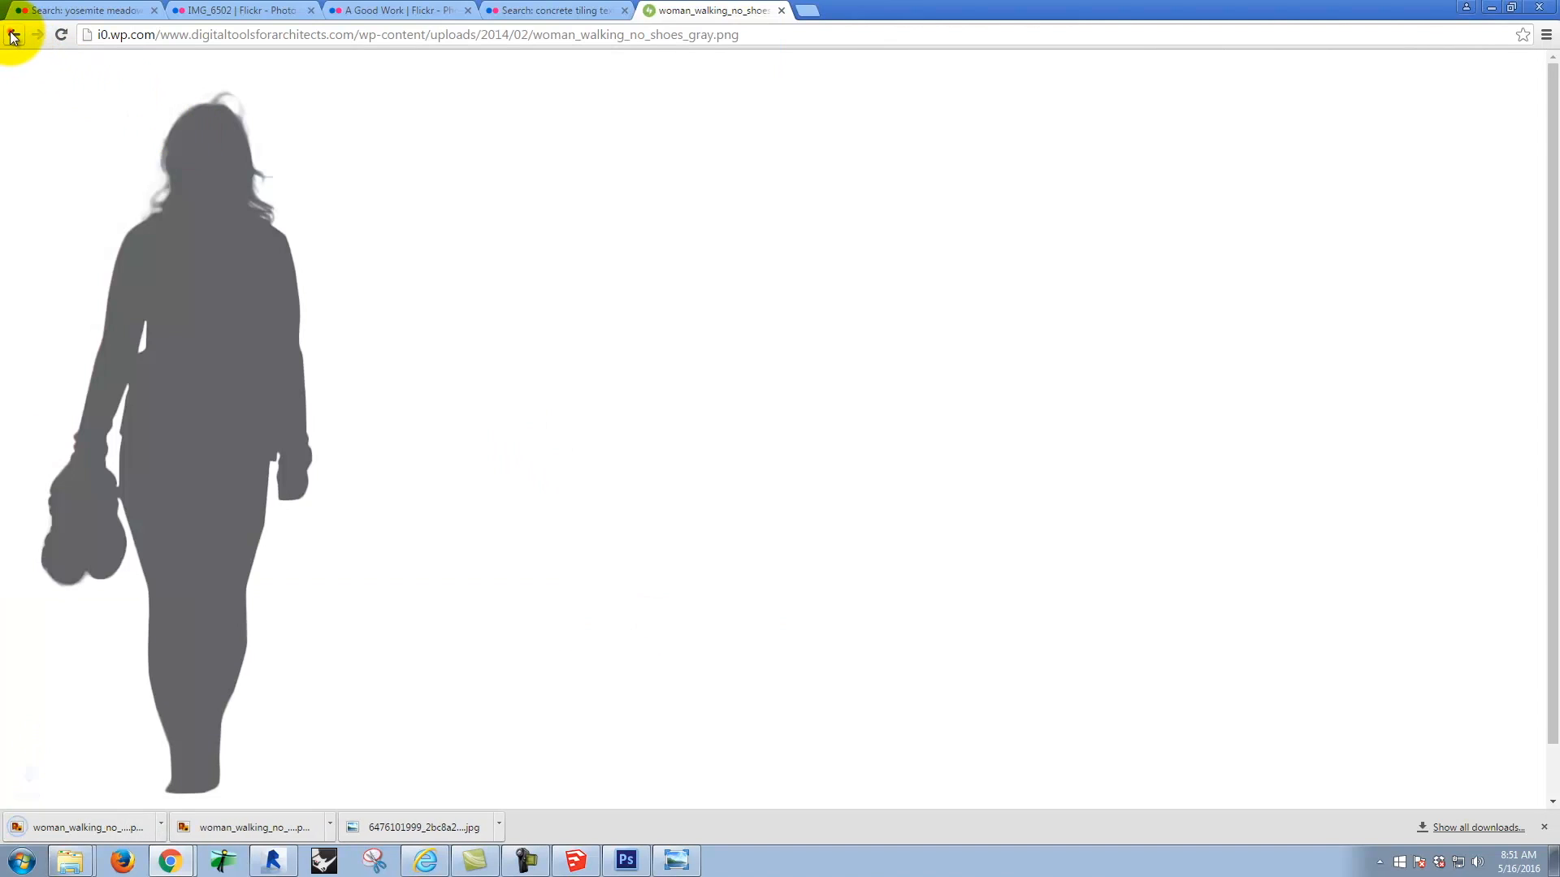
Step: Return to the post and save the colour version as woman_walking_no_shoes.png in the S2016m folder
click(13, 34)
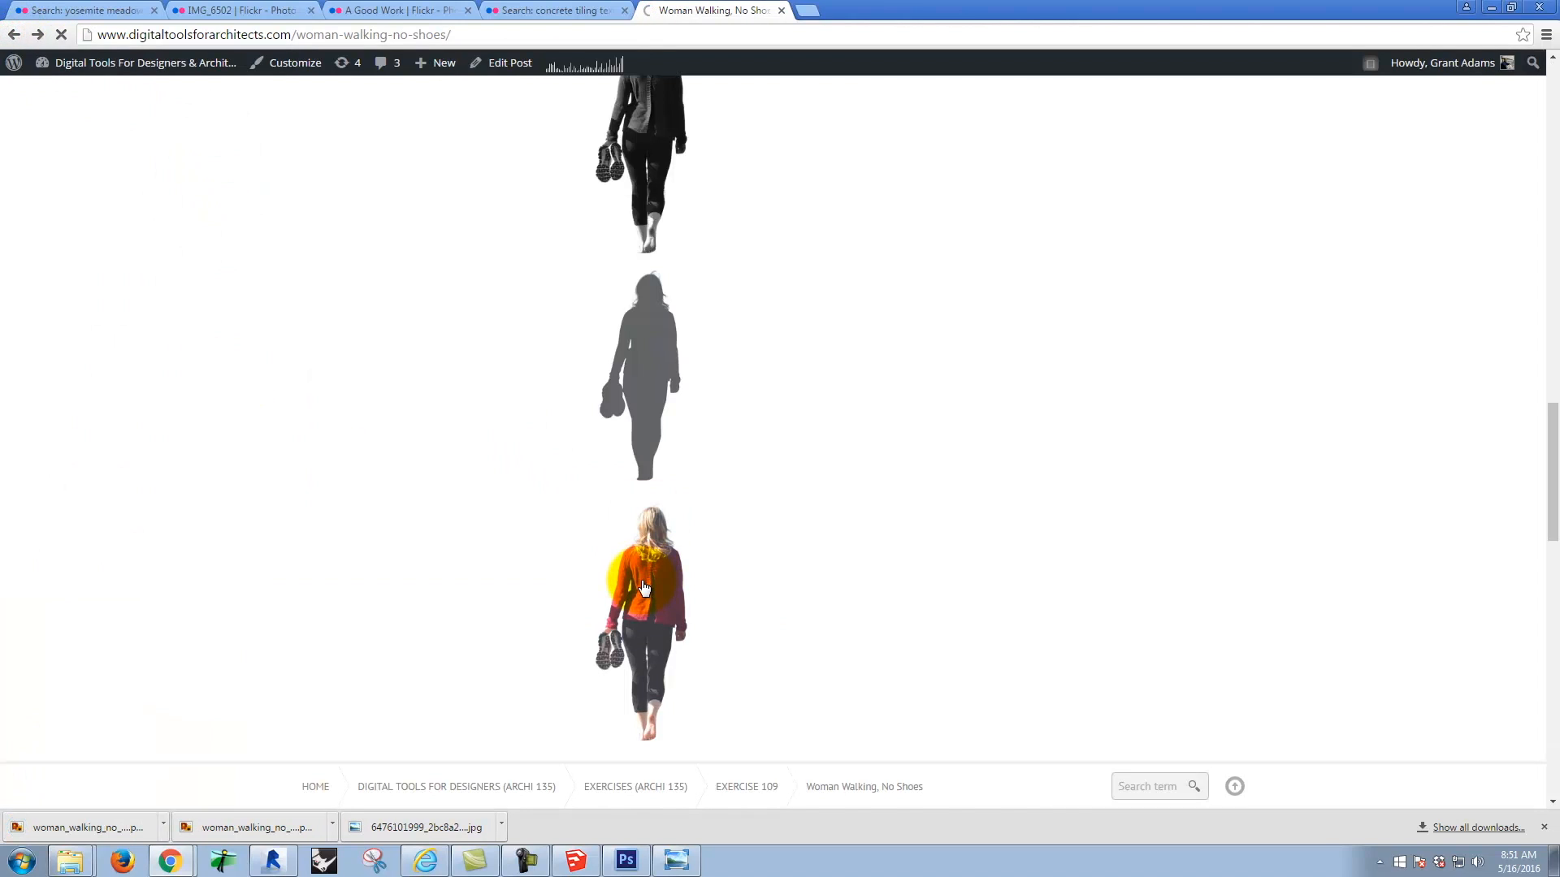
click(644, 587)
right_click(183, 289)
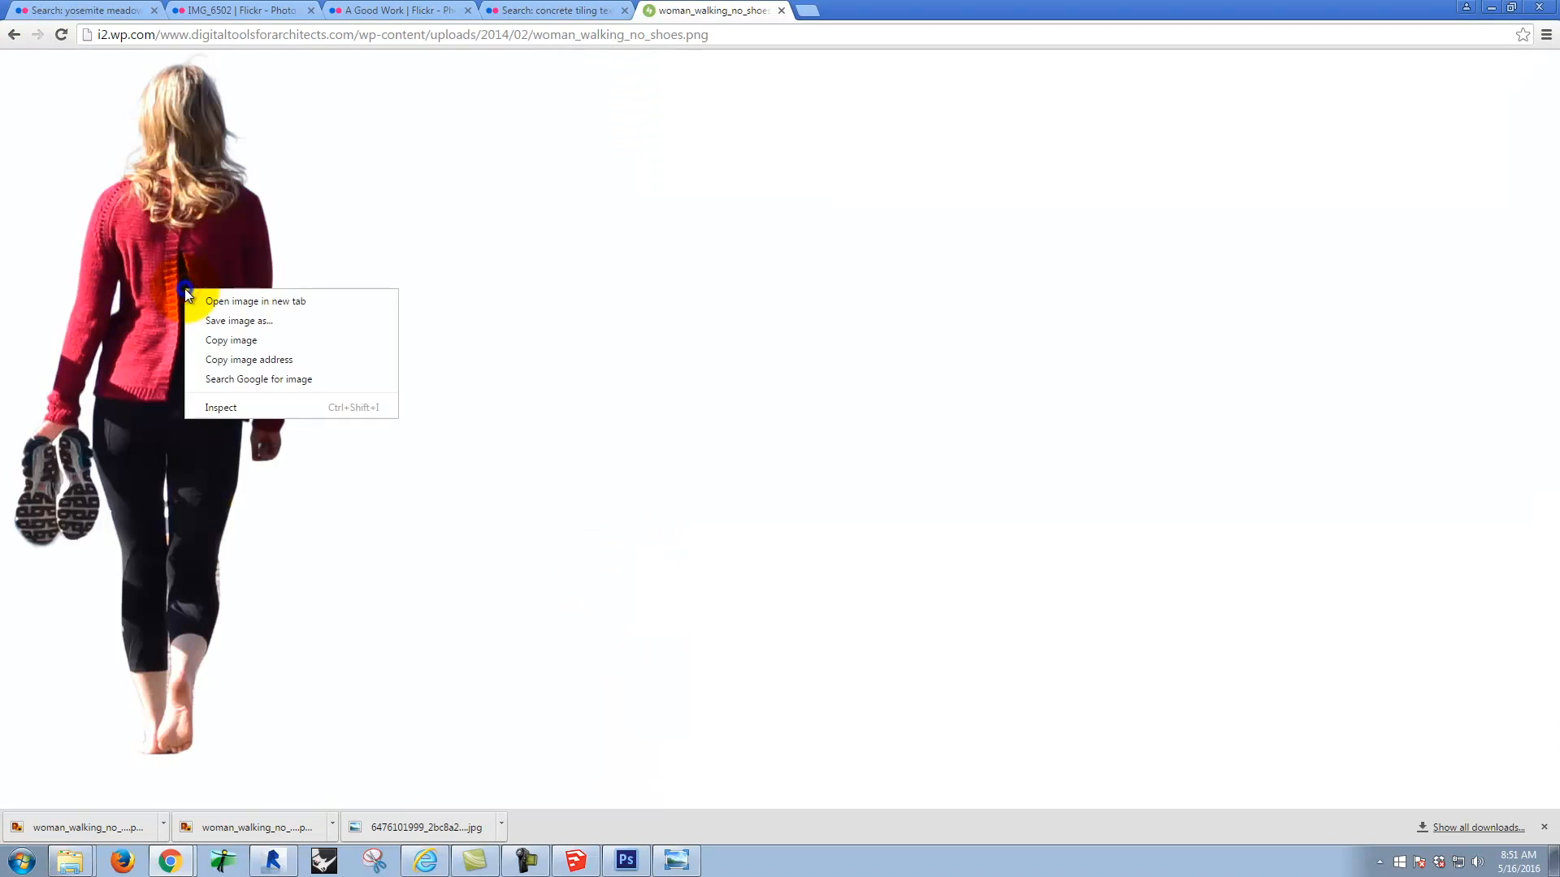
click(241, 325)
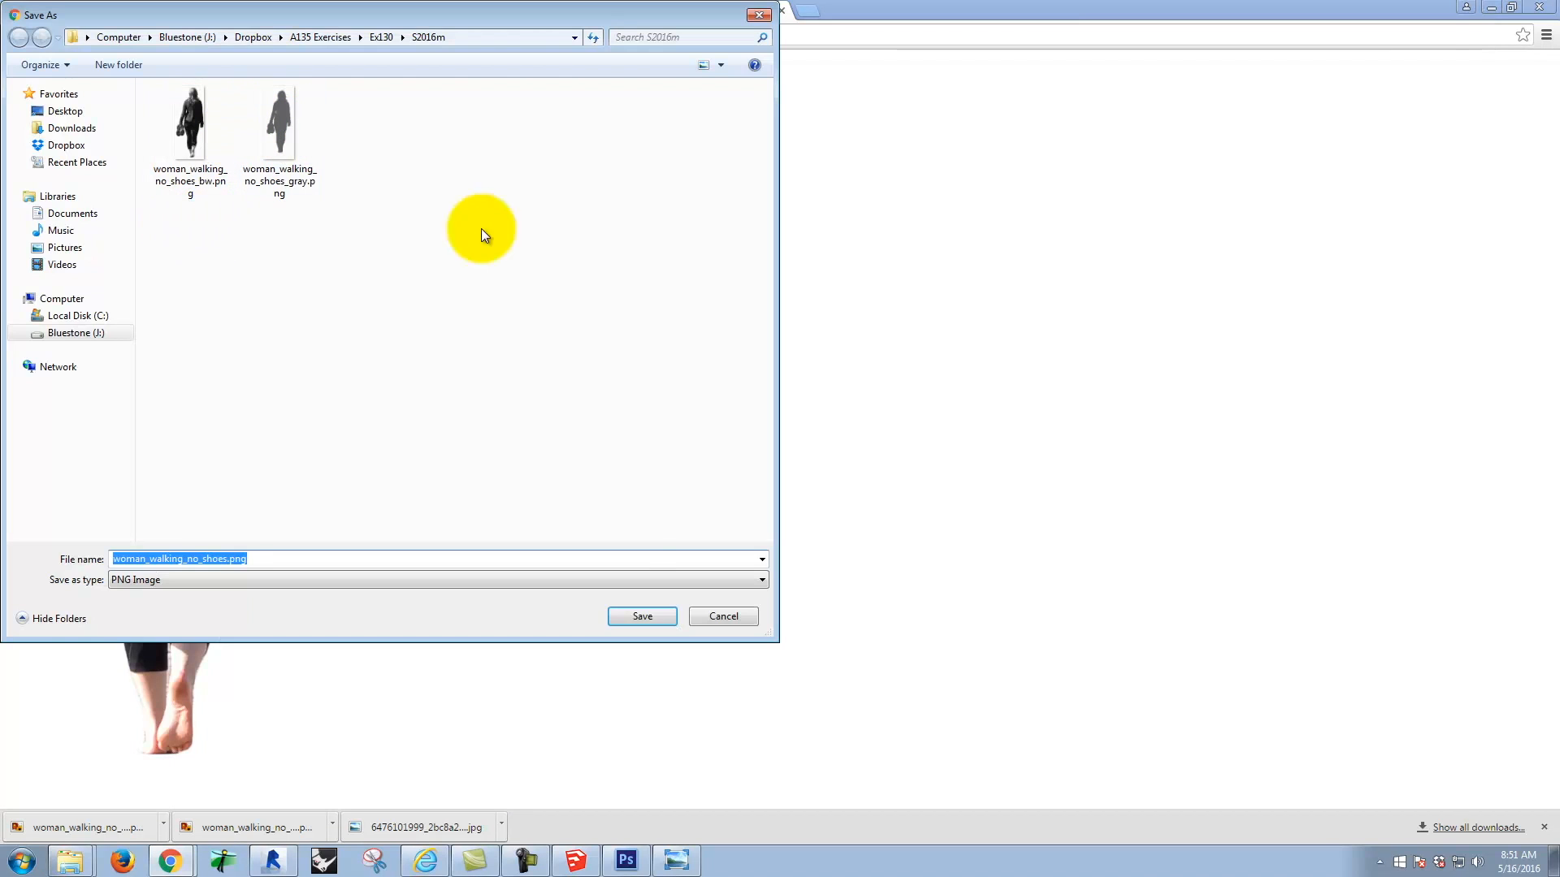
click(642, 616)
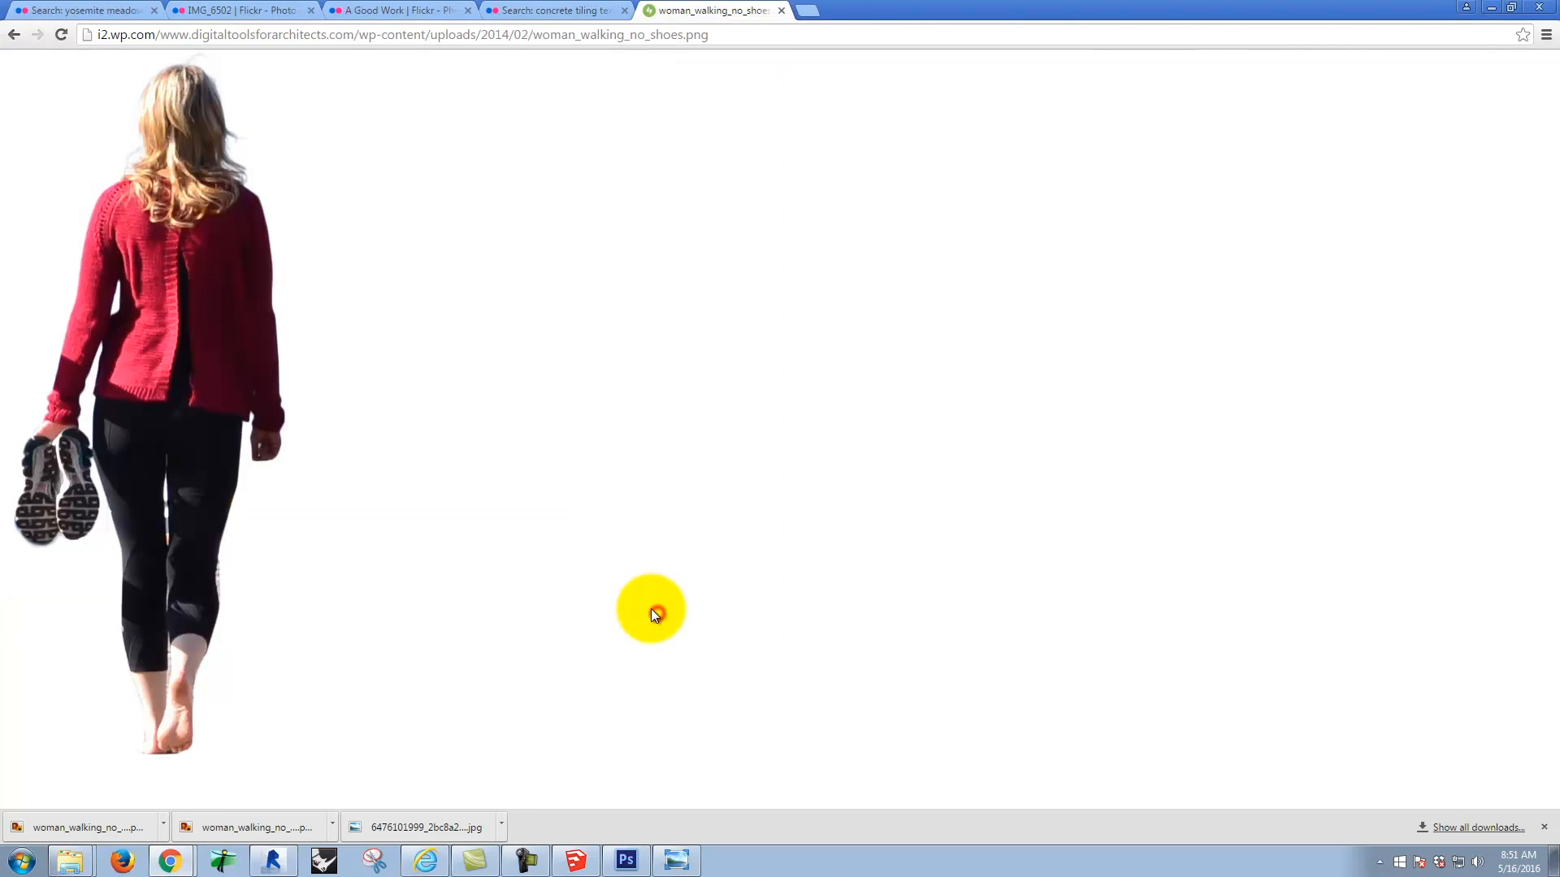
Step: Switch to Photoshop and place the colour woman_walking_no_shoes.png cutout from the S2016m folder into the meadow composite
click(627, 861)
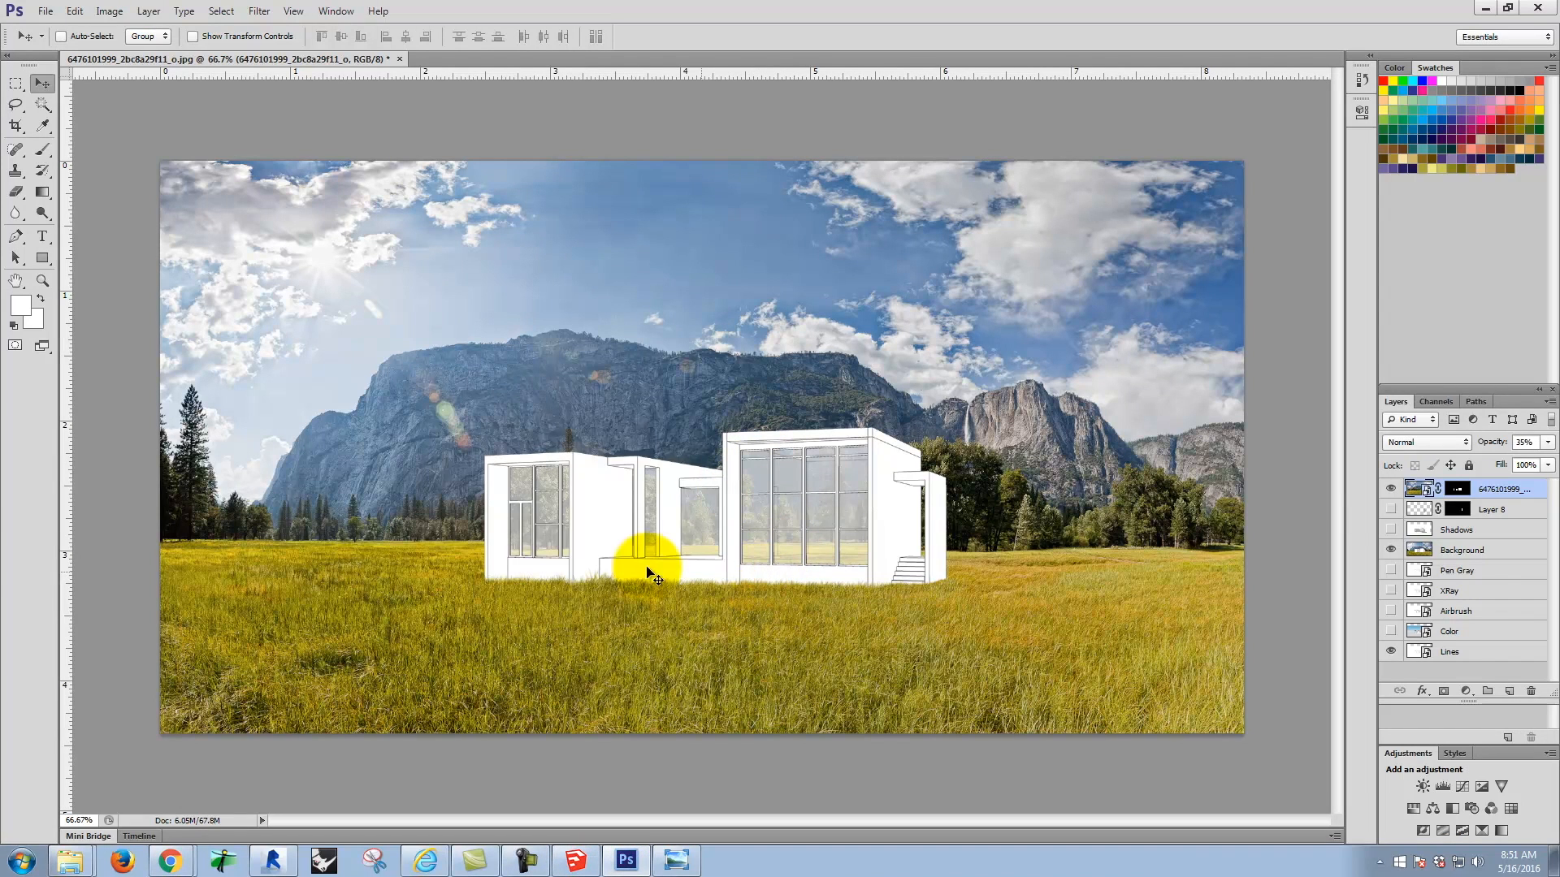
click(45, 10)
click(101, 276)
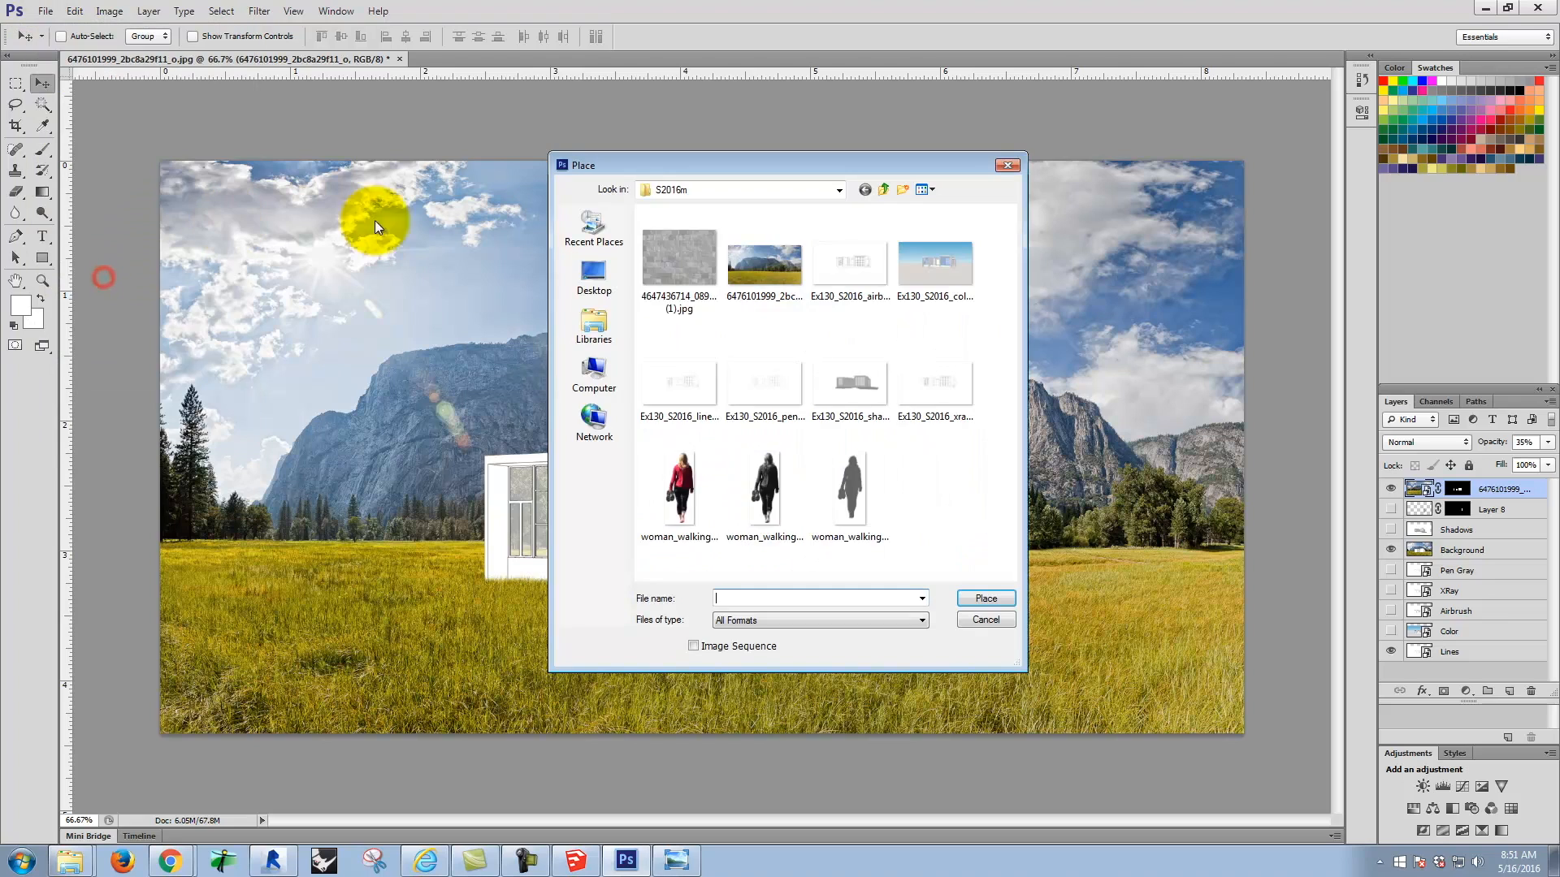
click(711, 471)
click(985, 599)
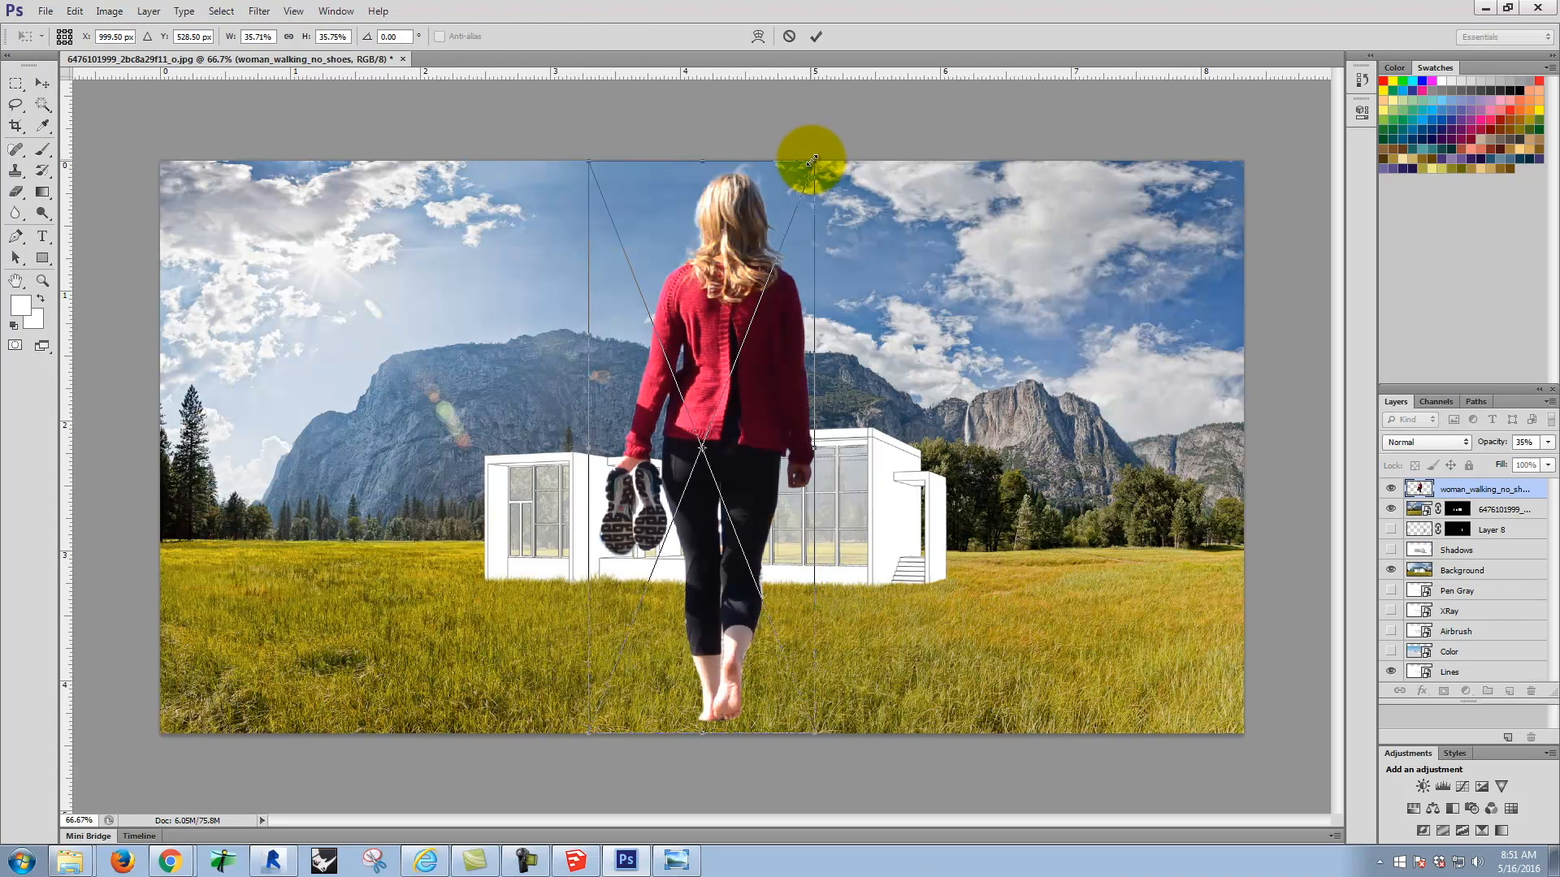
Step: Scale the placed woman to about 8.7% and position her on the grass in front of the steps at the house's right end
drag(817, 159, 534, 482)
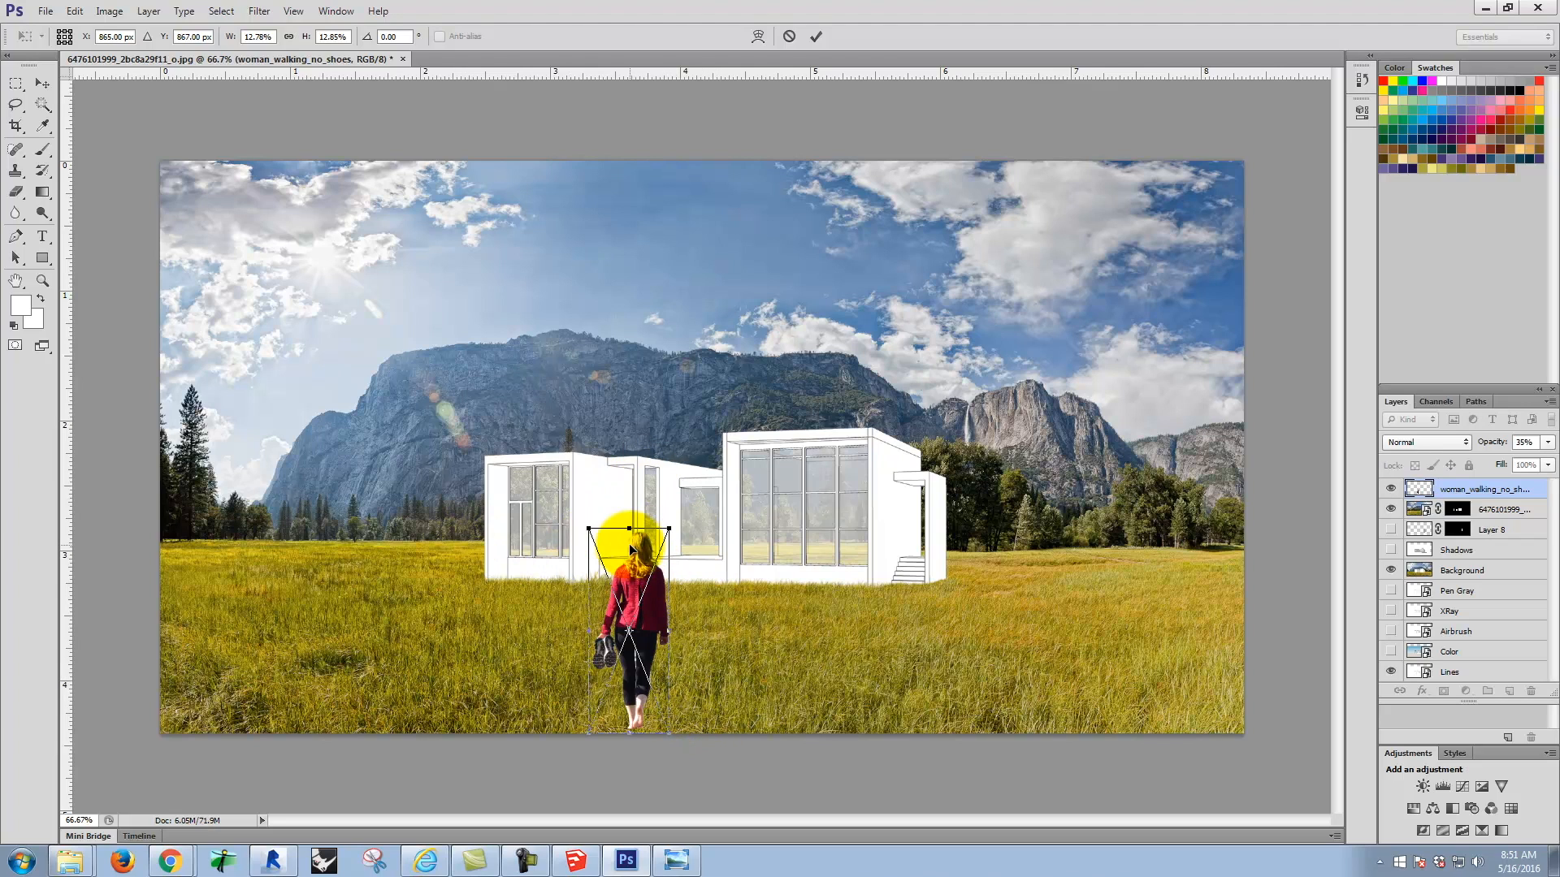
drag(593, 737, 673, 652)
drag(658, 573, 623, 580)
drag(940, 603, 890, 579)
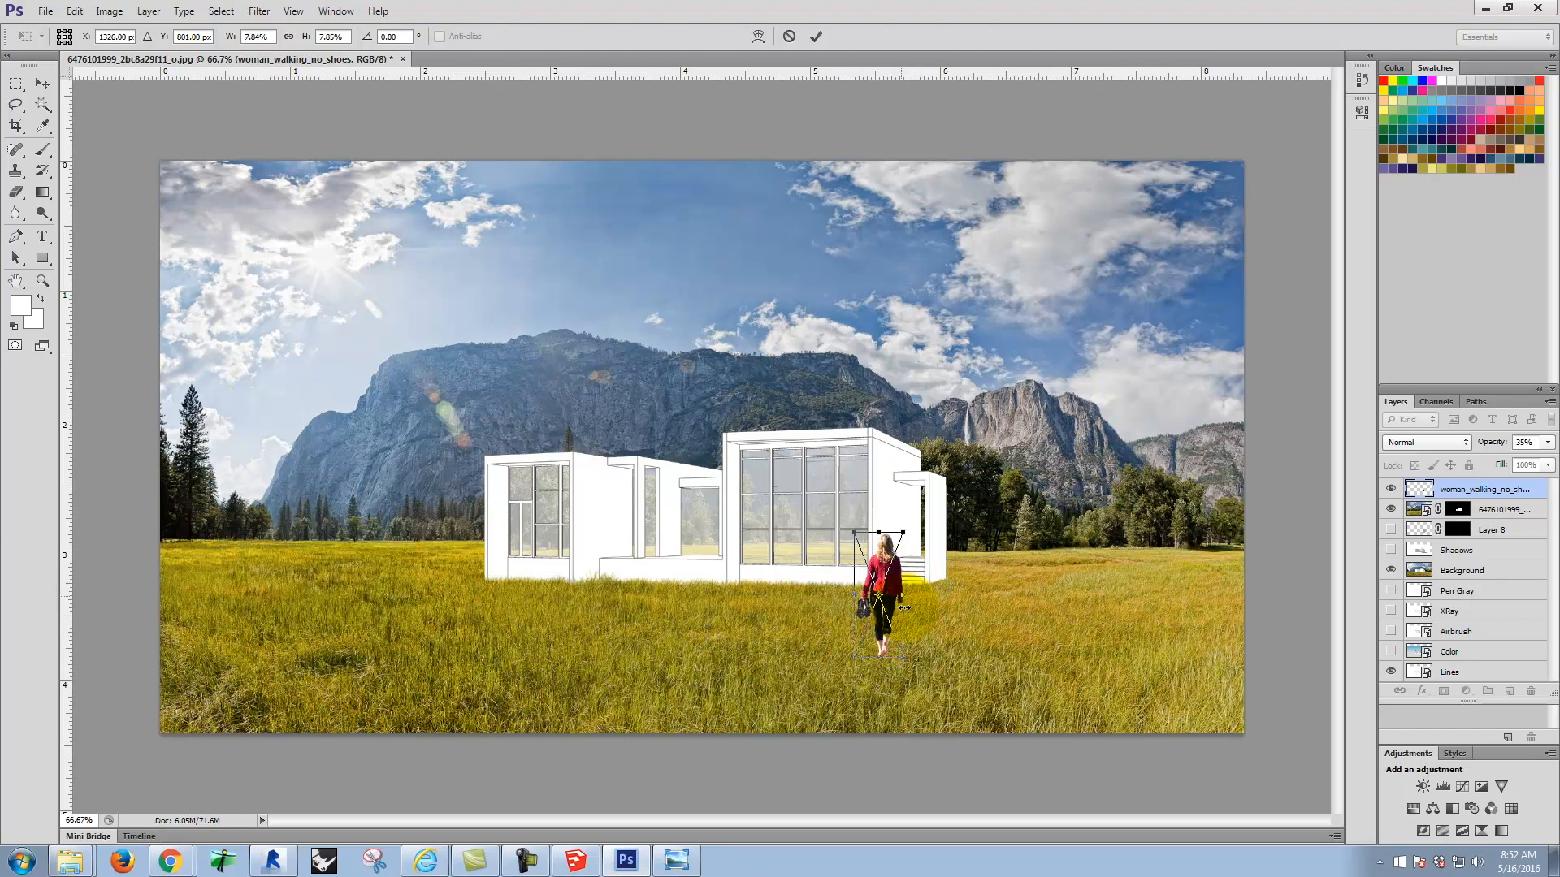
drag(904, 654, 914, 666)
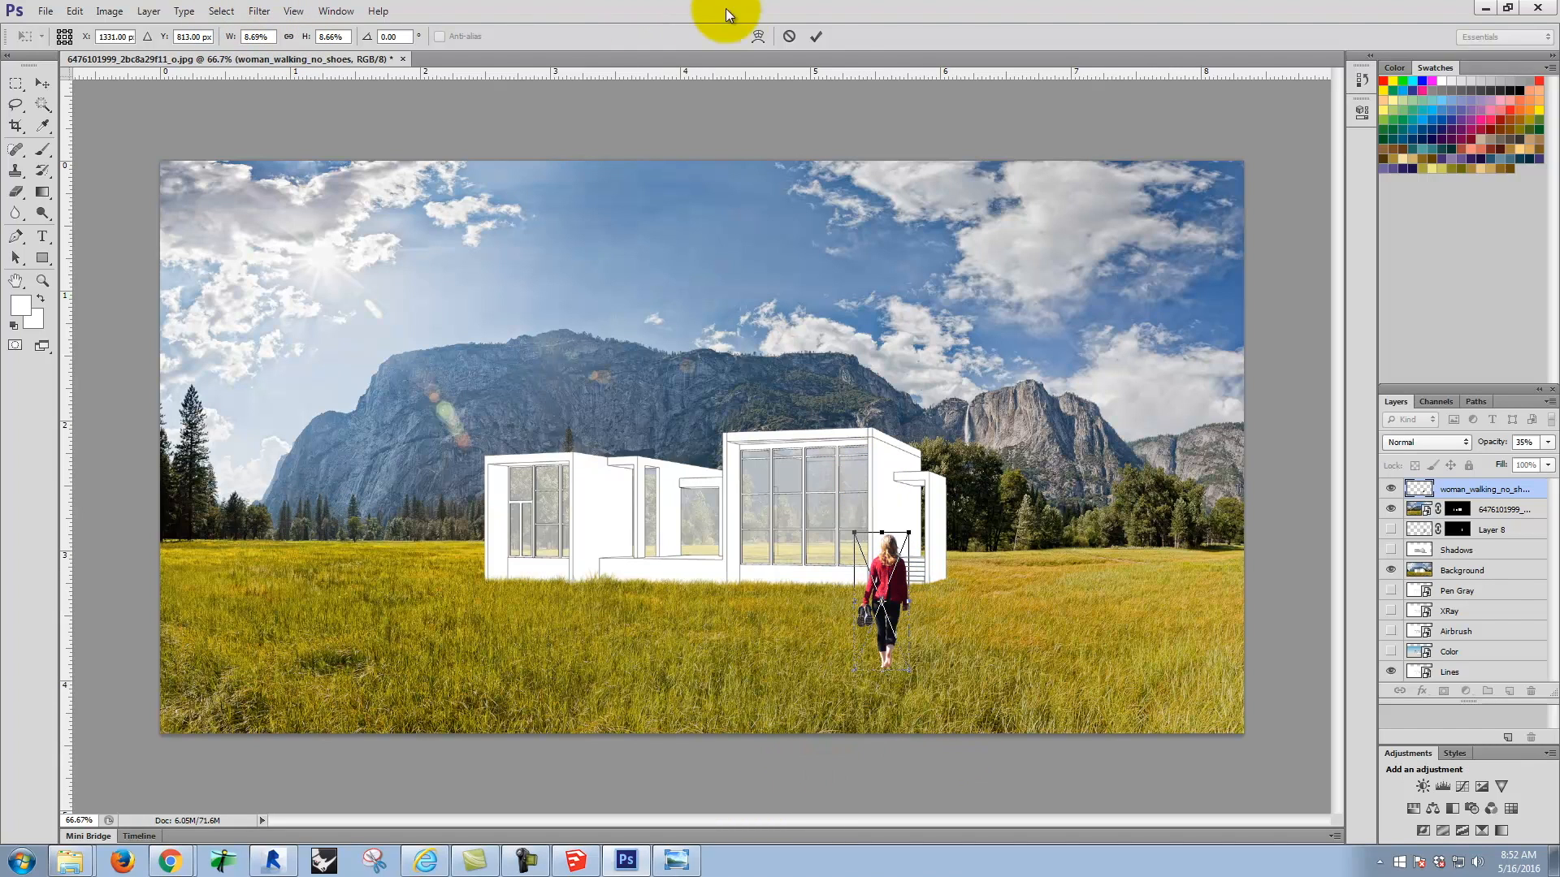
click(816, 37)
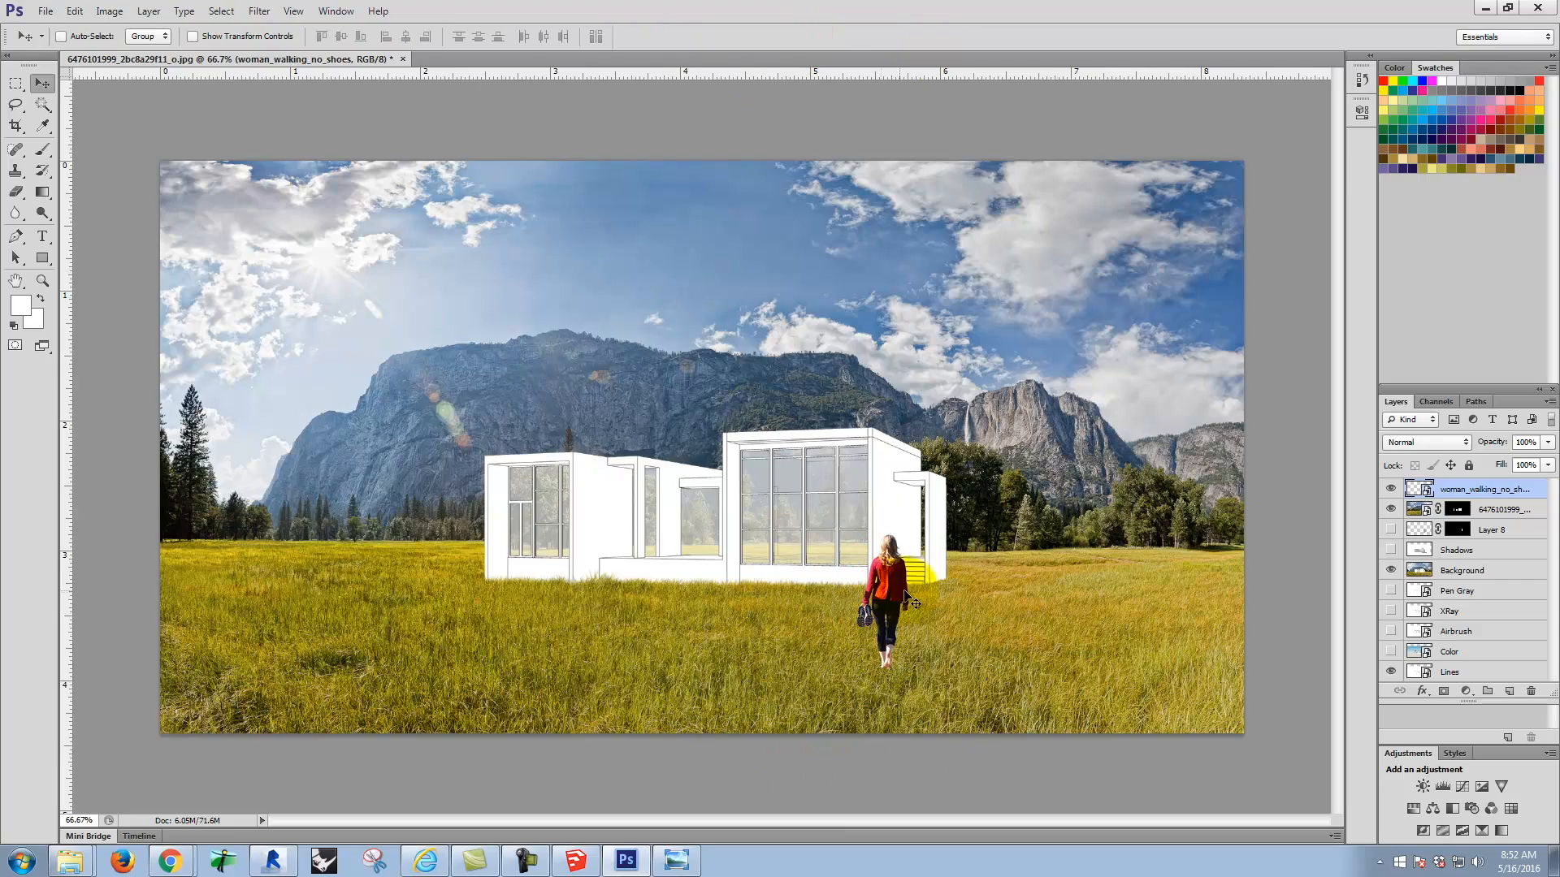
Step: Check the woman's placement up close, and place woman_walking_no_shoes_gray.png from the S2016m folder as a new layer
key(ctrl+equal)
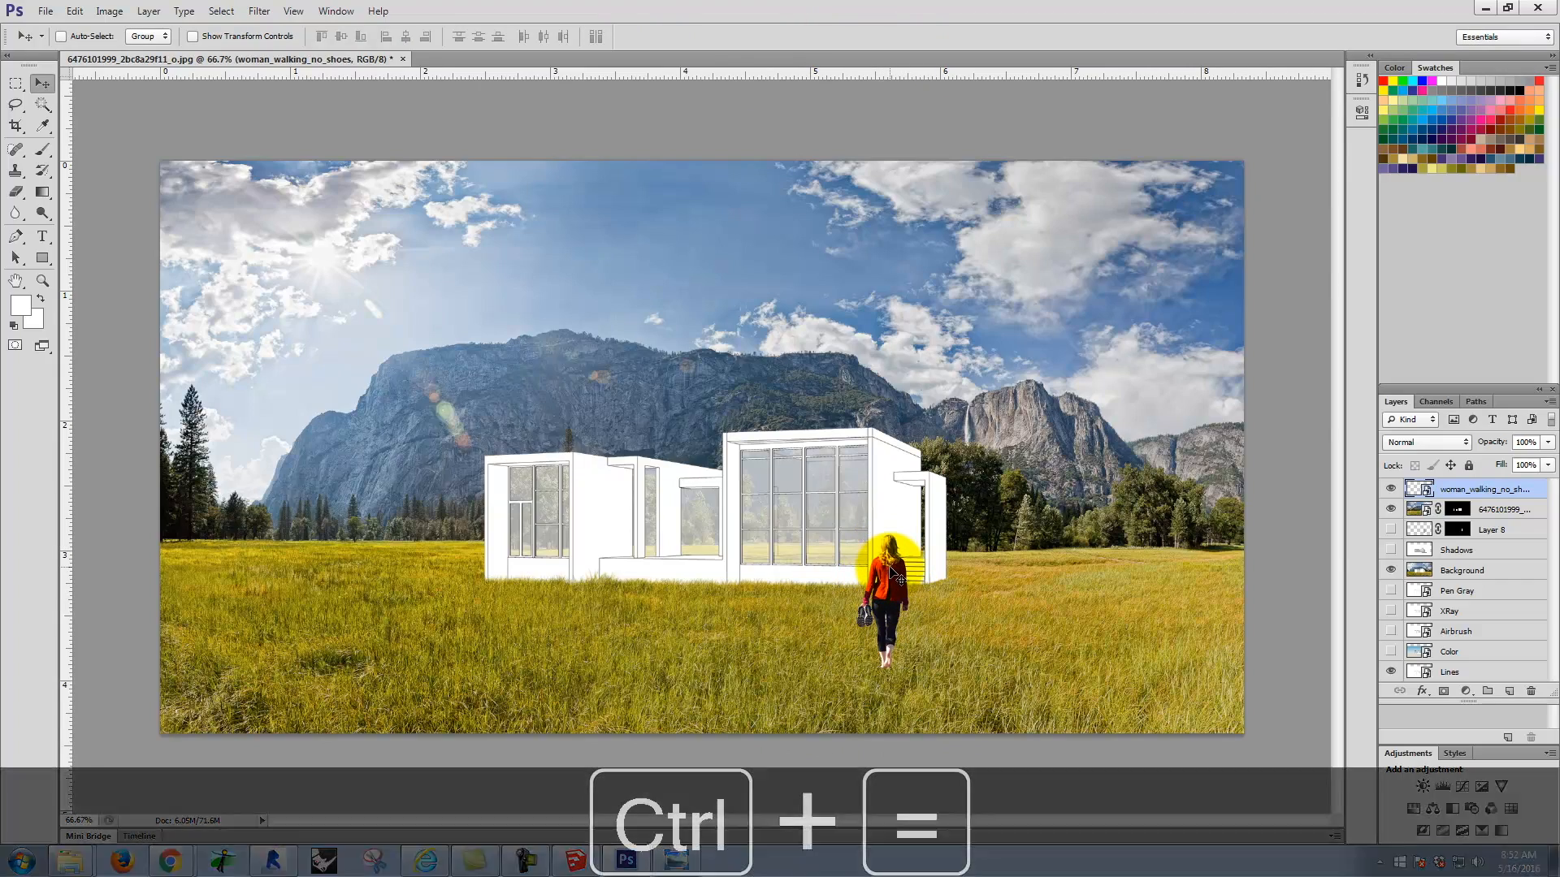
key(ctrl+equal)
key(space)
drag(1208, 407, 695, 126)
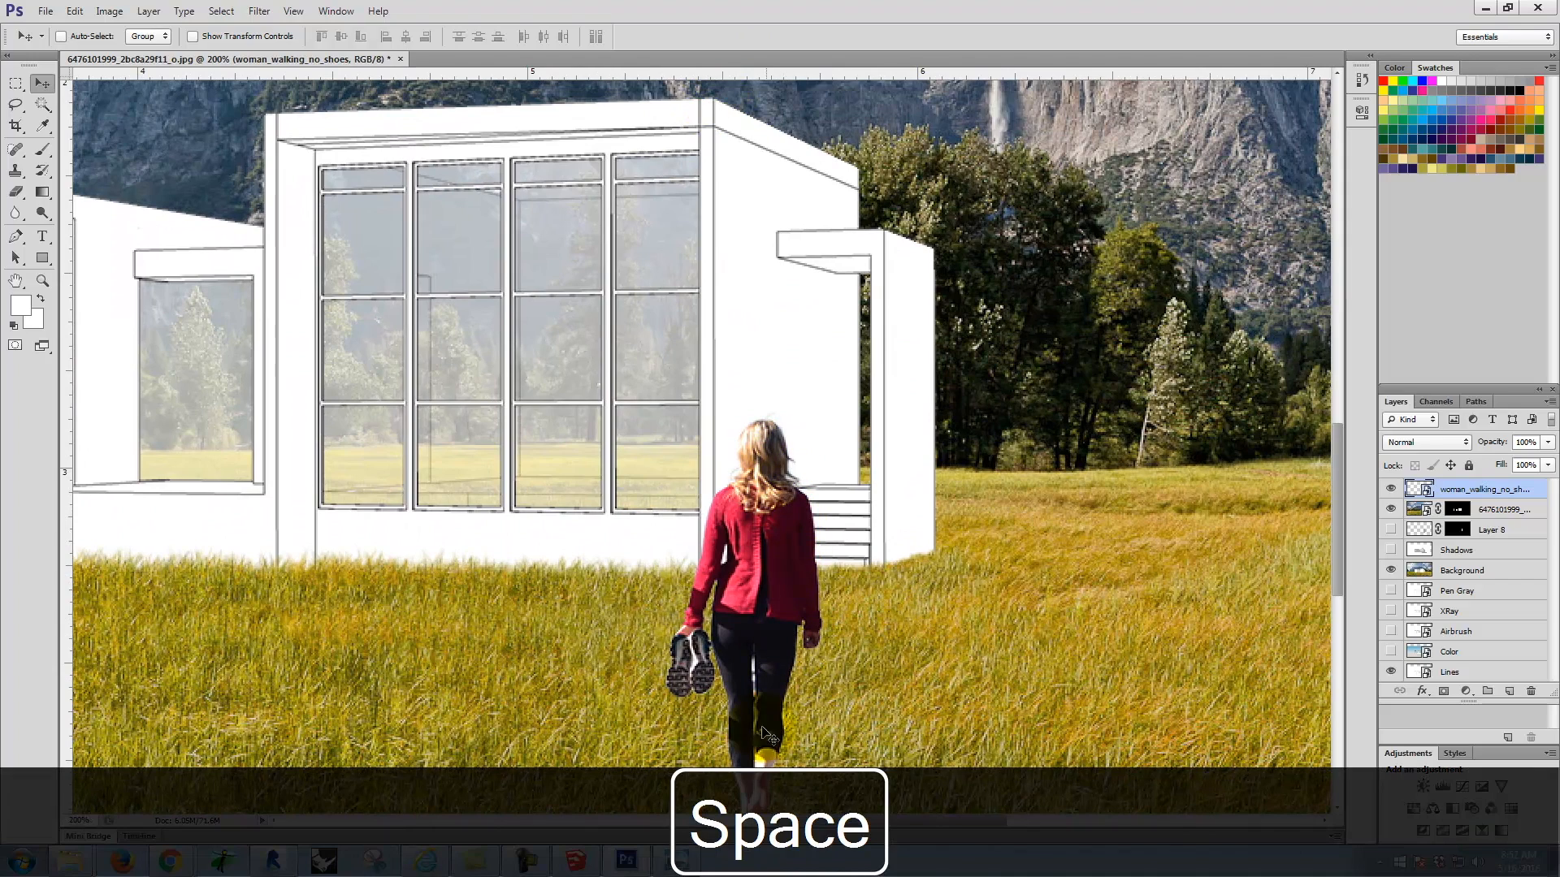
scroll(772, 543, down, 2)
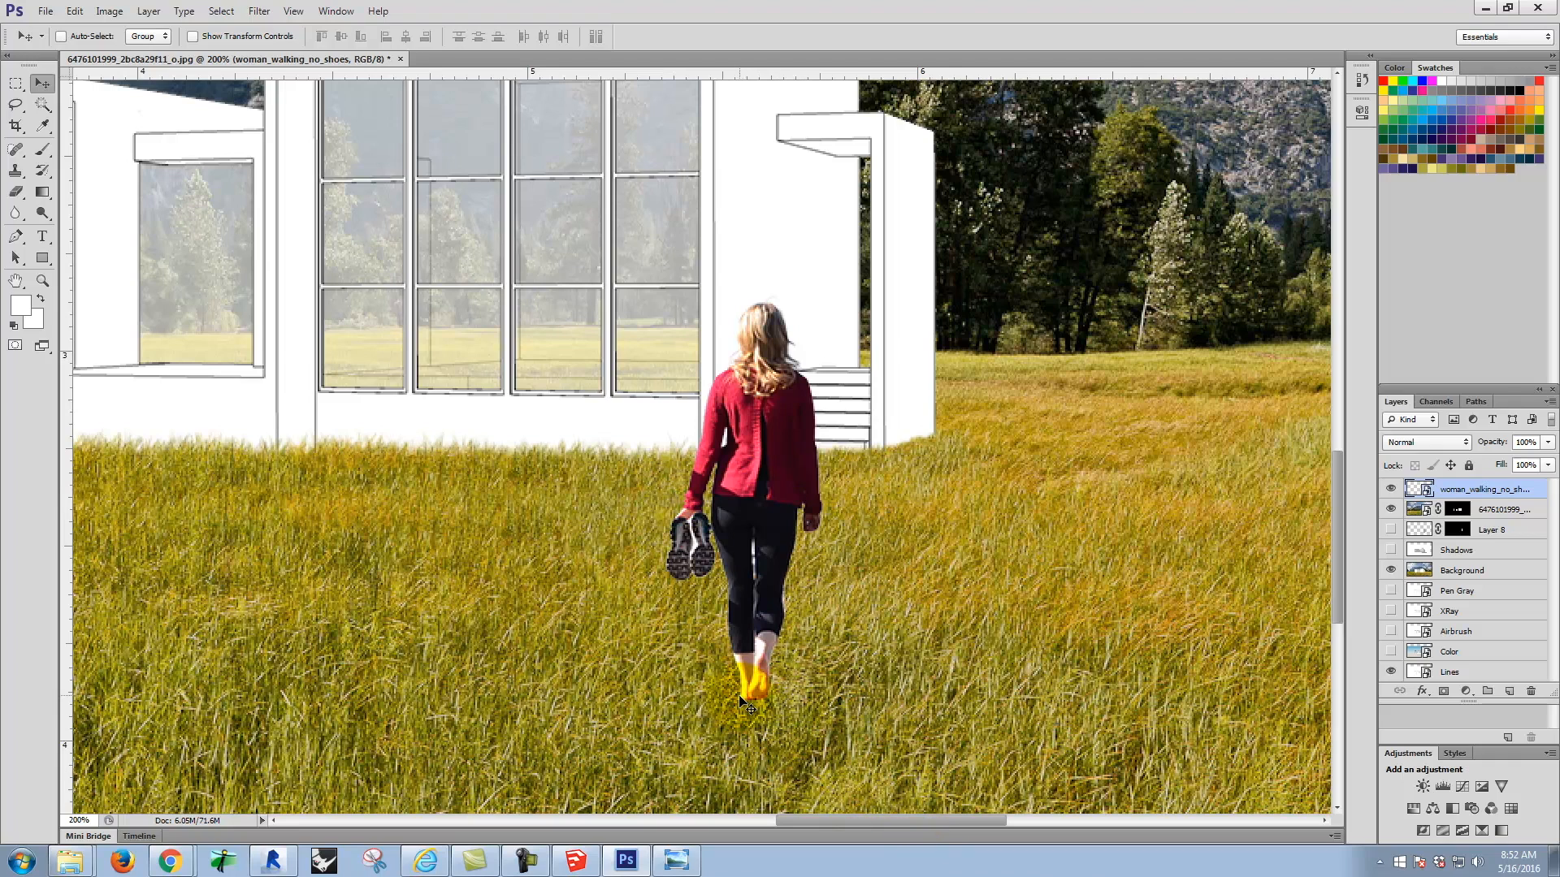
click(46, 12)
click(109, 278)
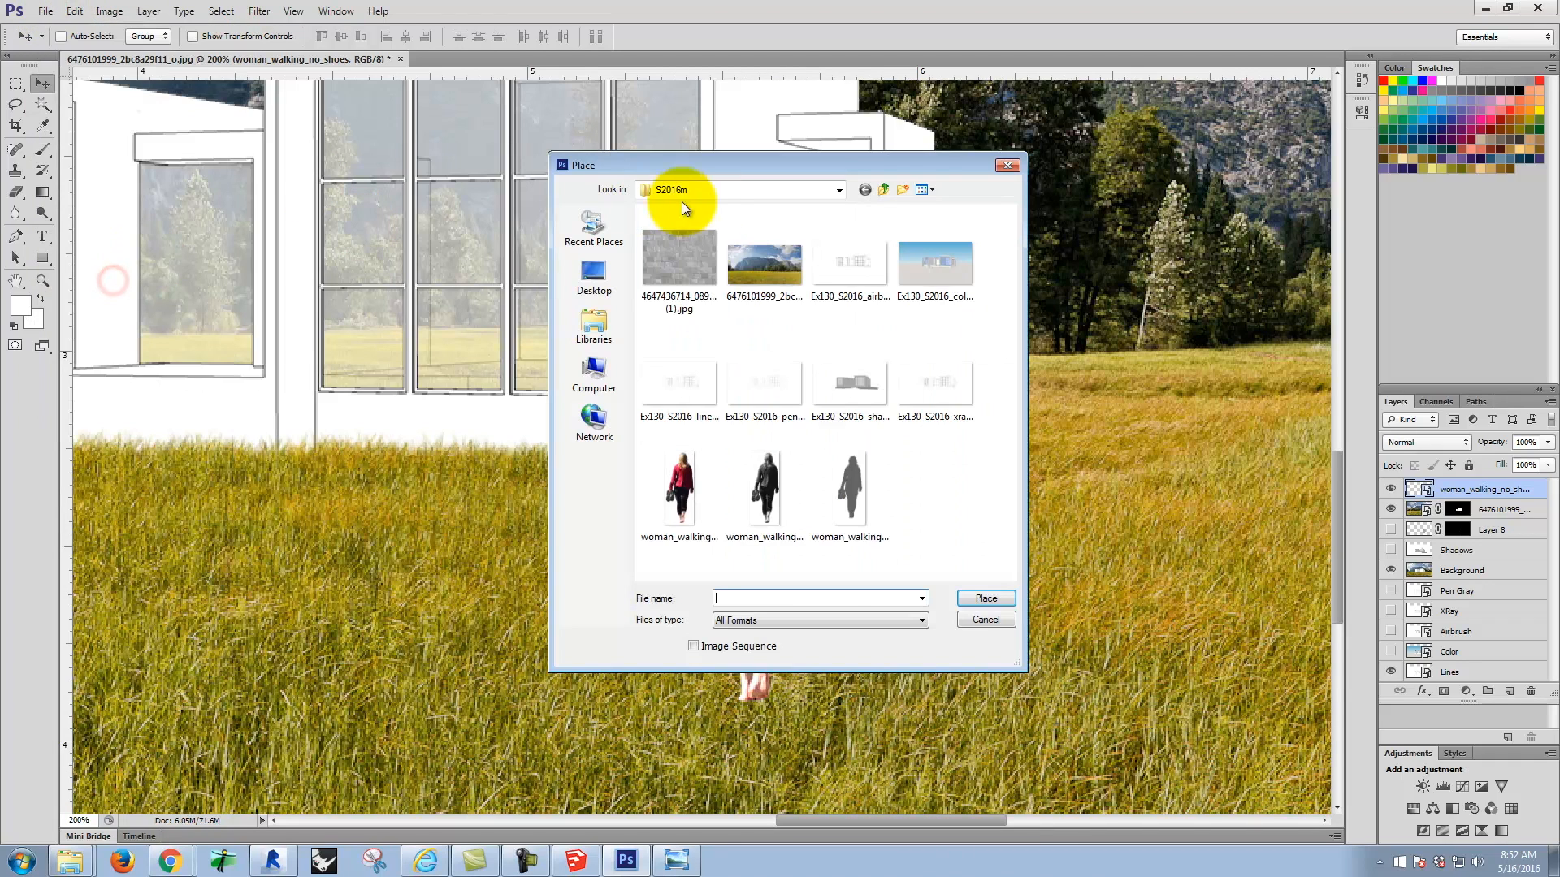
click(840, 470)
click(979, 597)
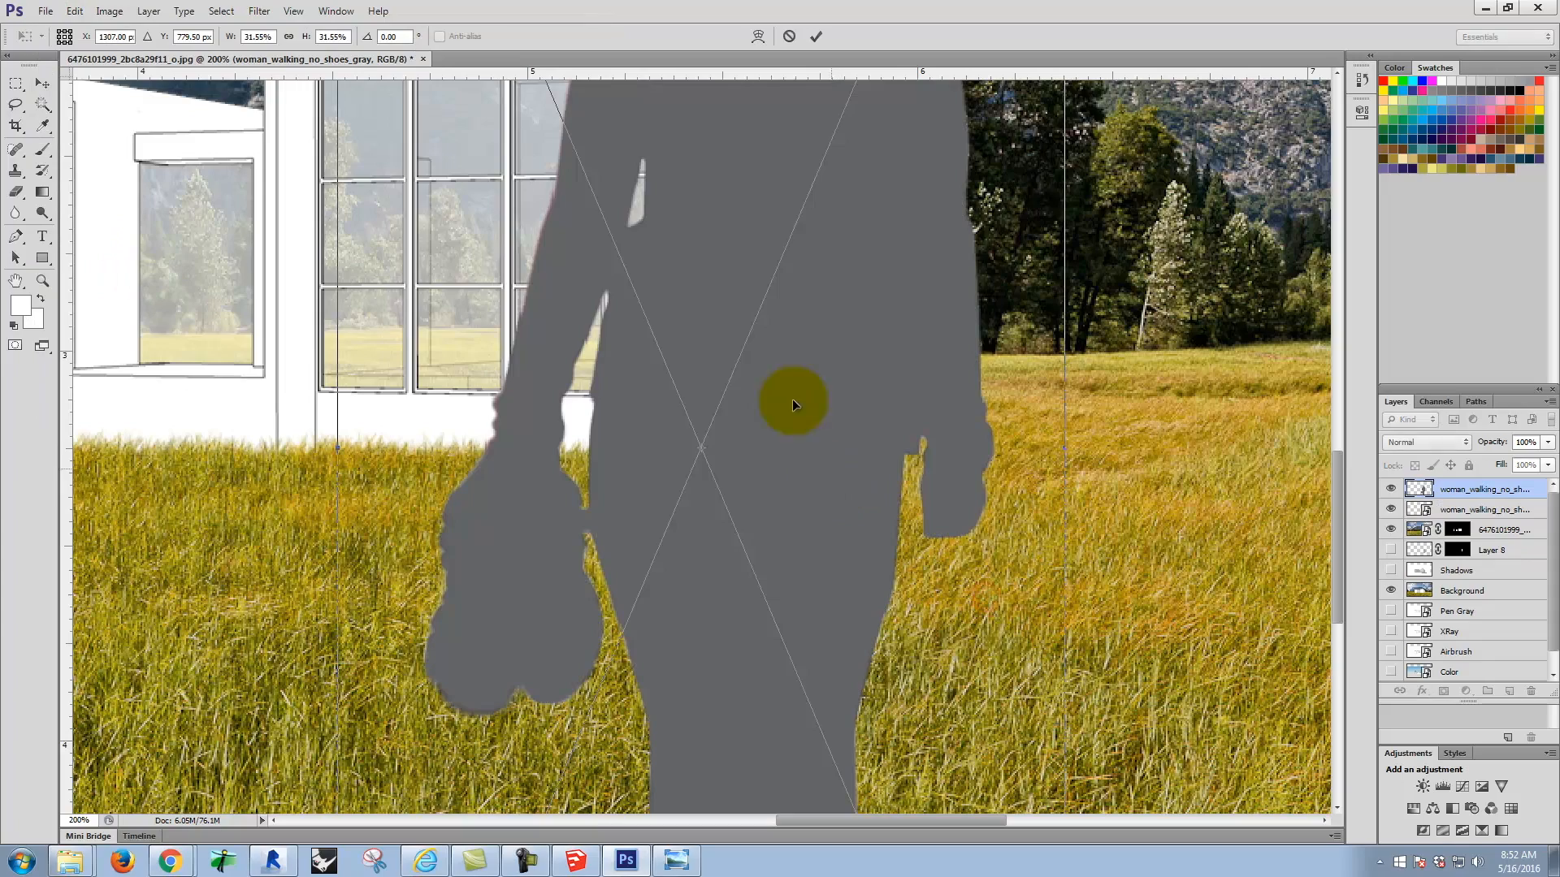
Step: Scale the gray silhouette to about 8.6% and align it over the colour woman in front of the steps
key(ctrl+minus)
key(ctrl+minus)
key(ctrl+minus)
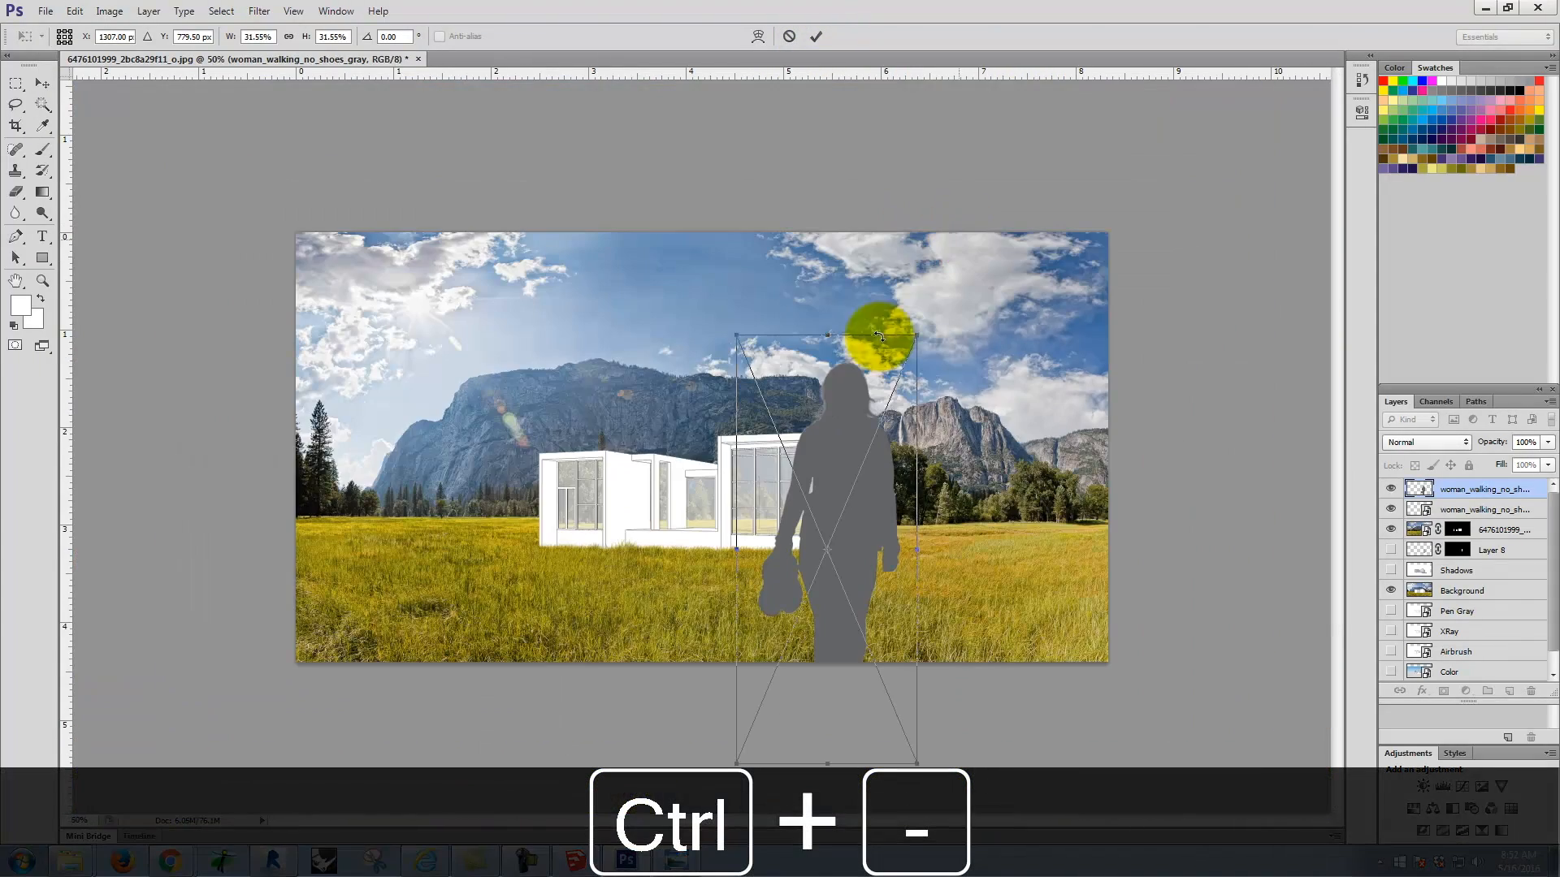
drag(916, 333, 730, 556)
drag(790, 630, 850, 549)
drag(798, 701, 845, 621)
drag(858, 540, 843, 549)
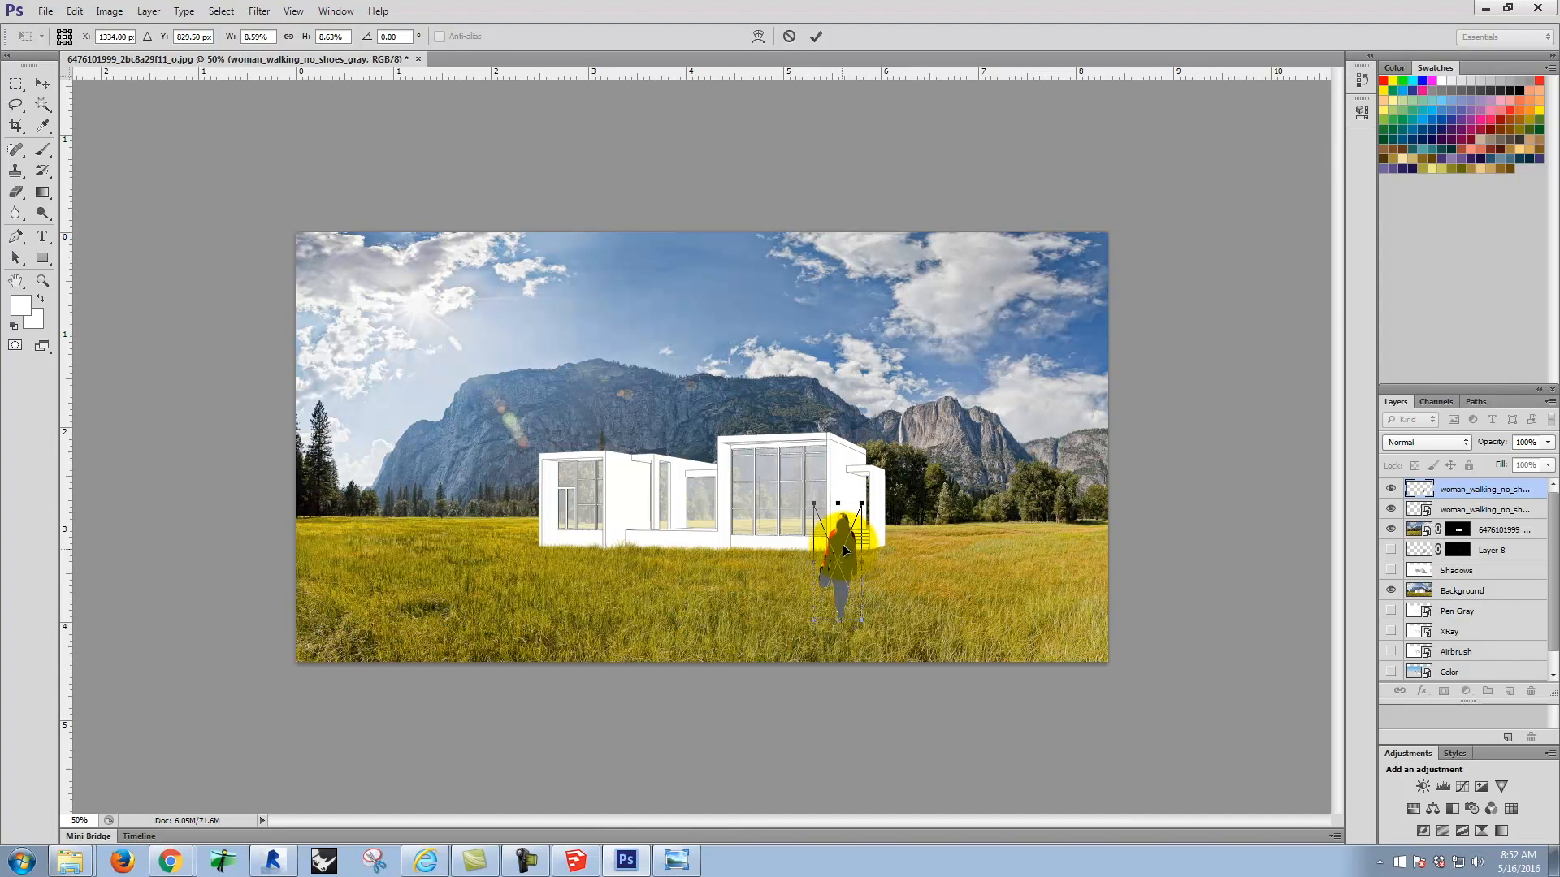
click(814, 35)
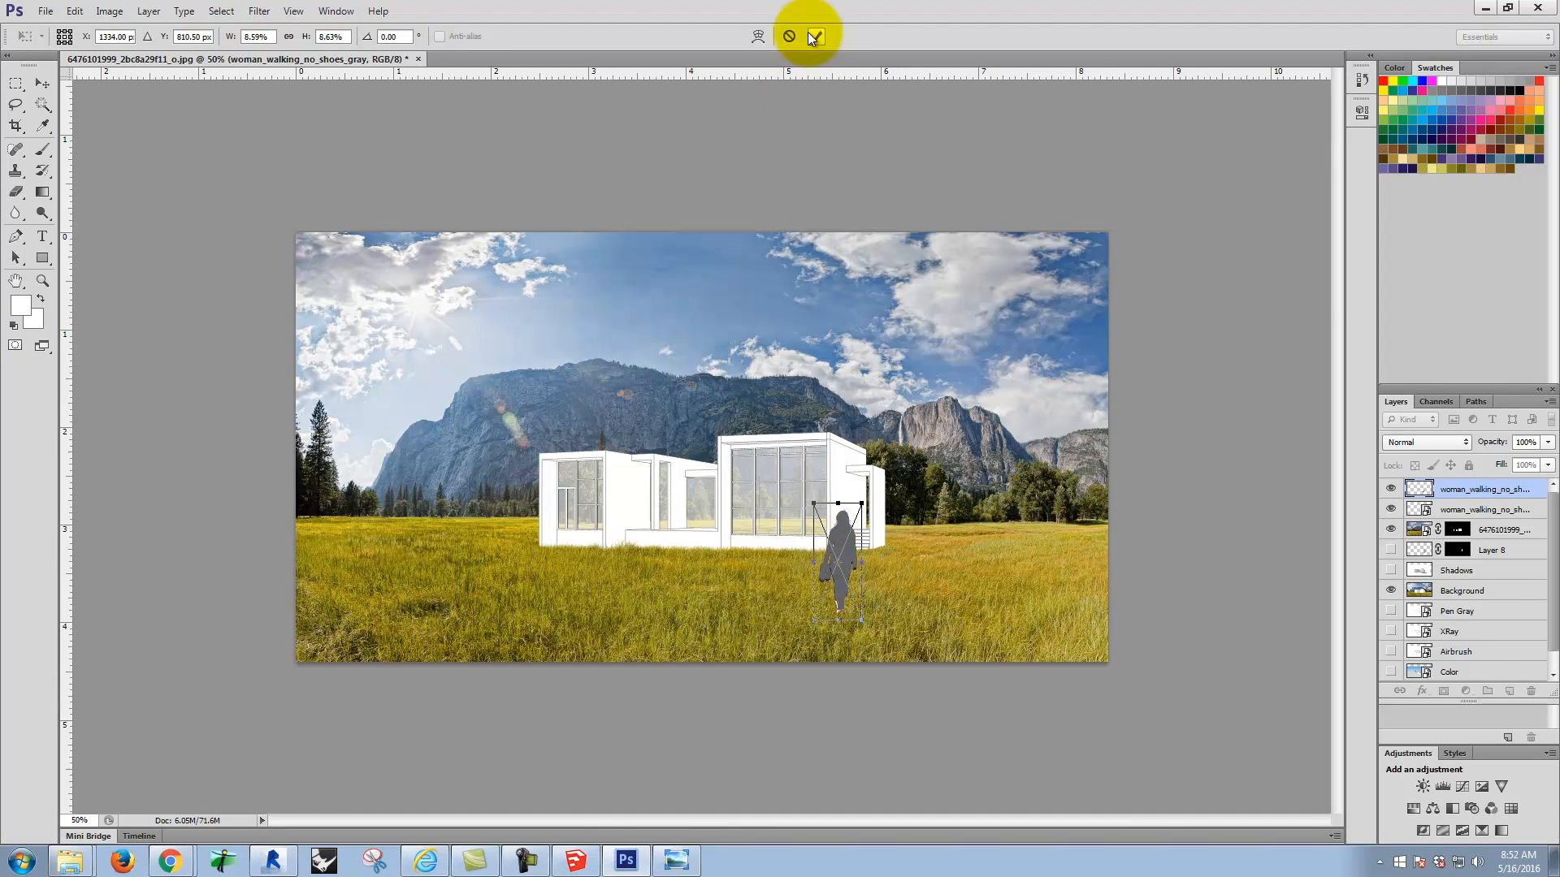
click(73, 11)
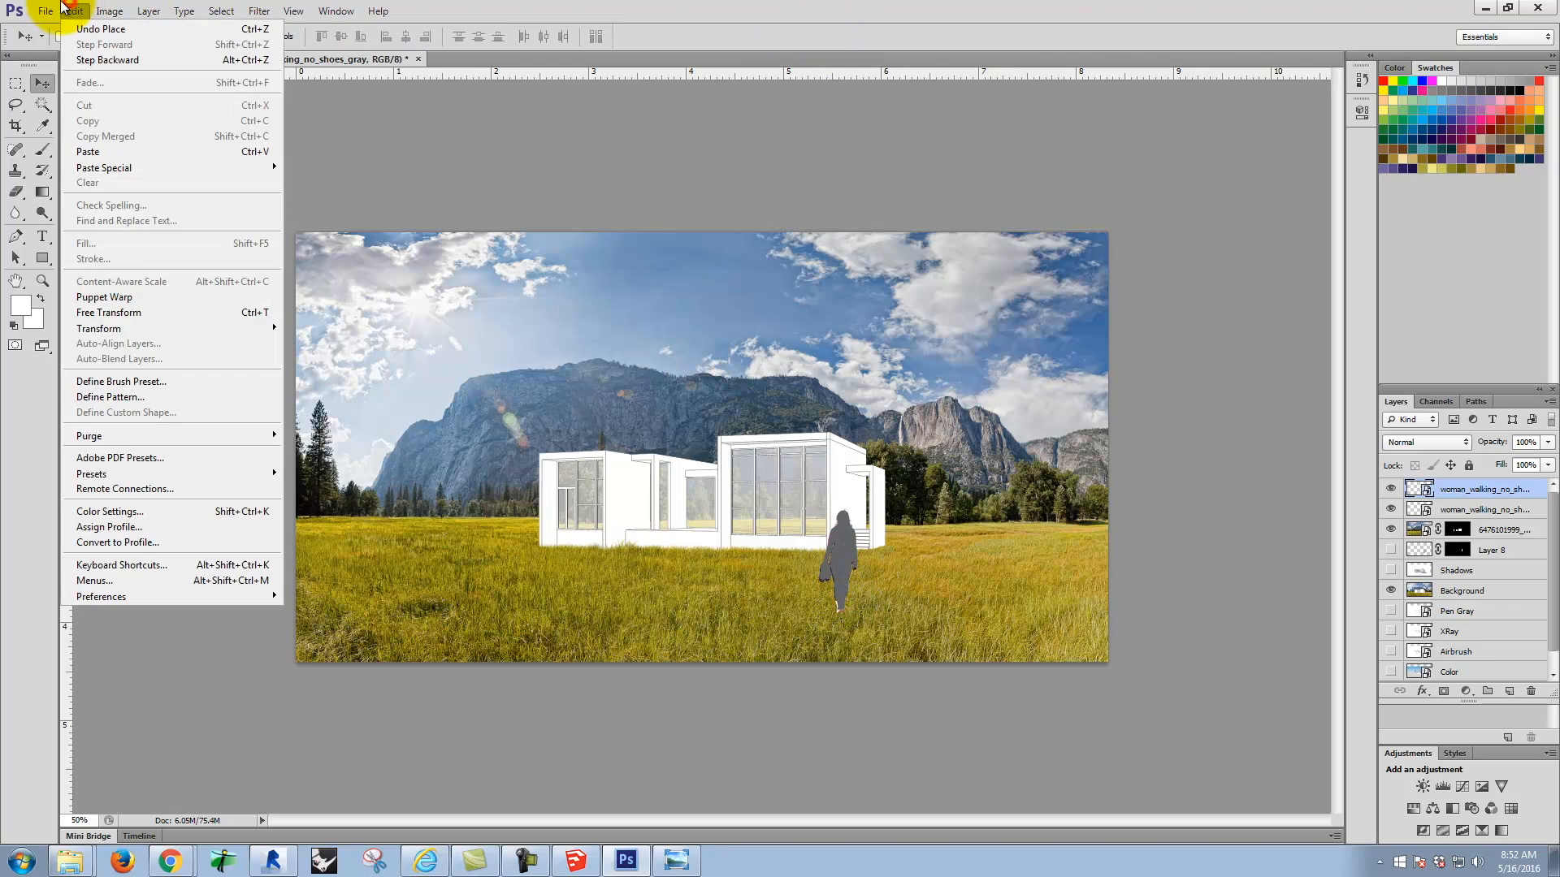
mouse_move(266, 328)
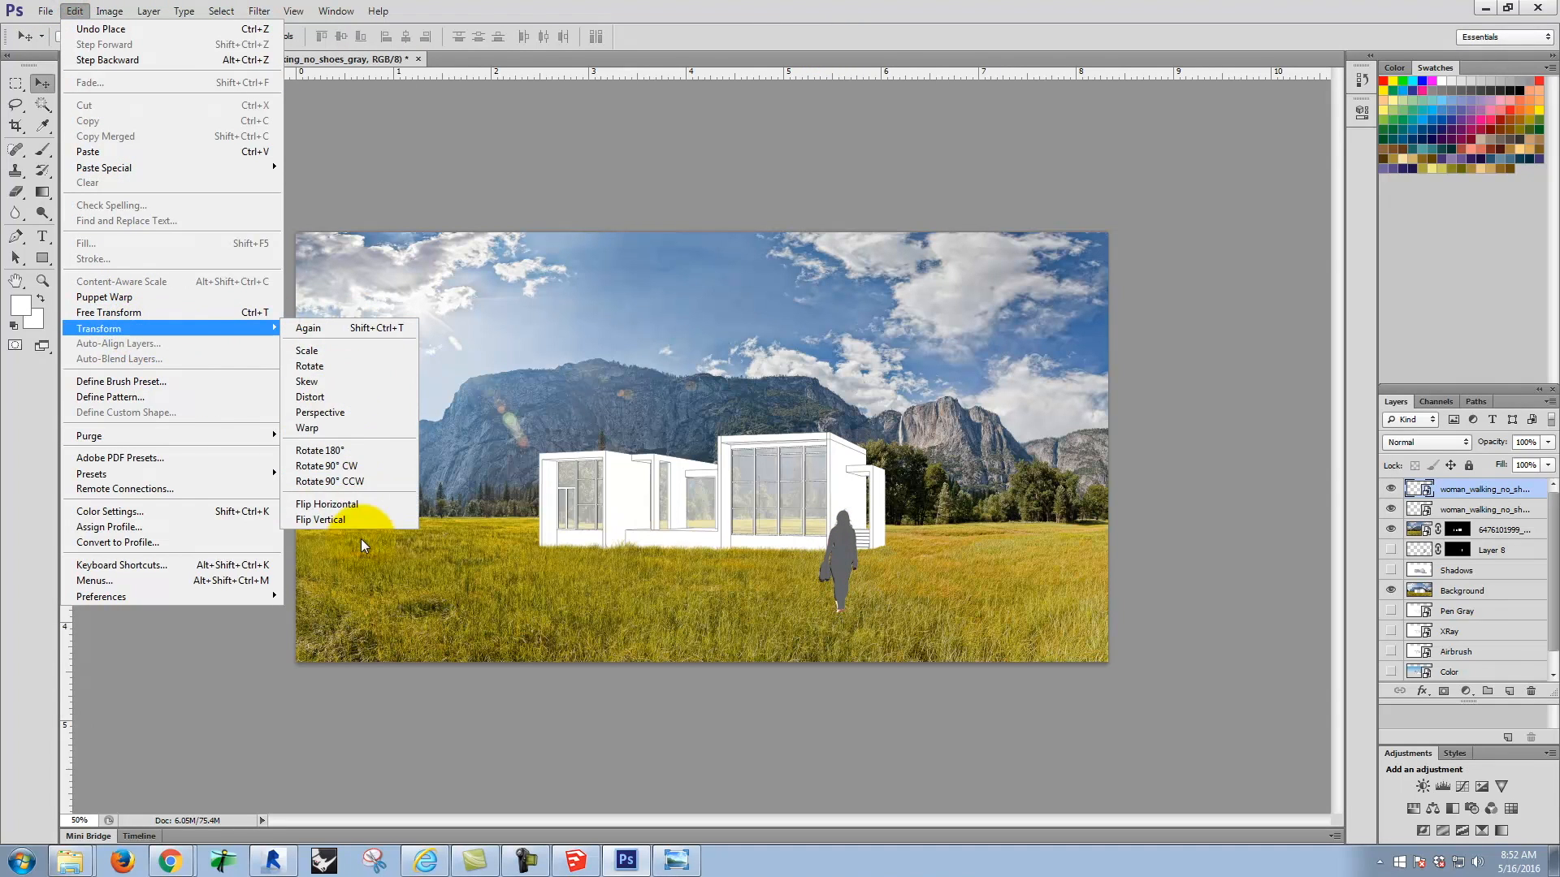
click(339, 388)
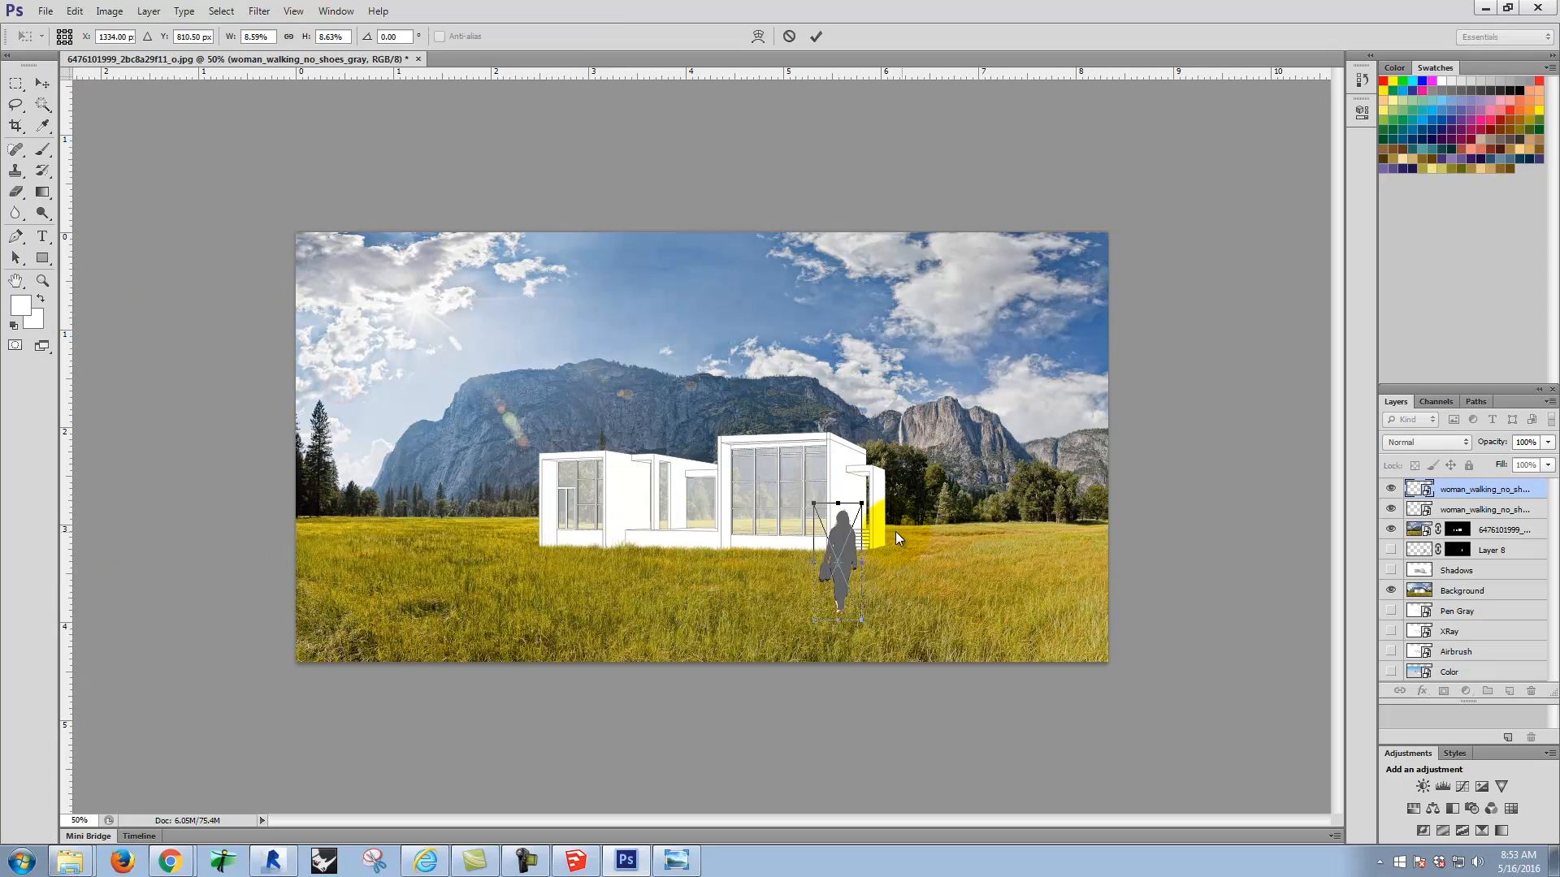
drag(863, 504, 924, 655)
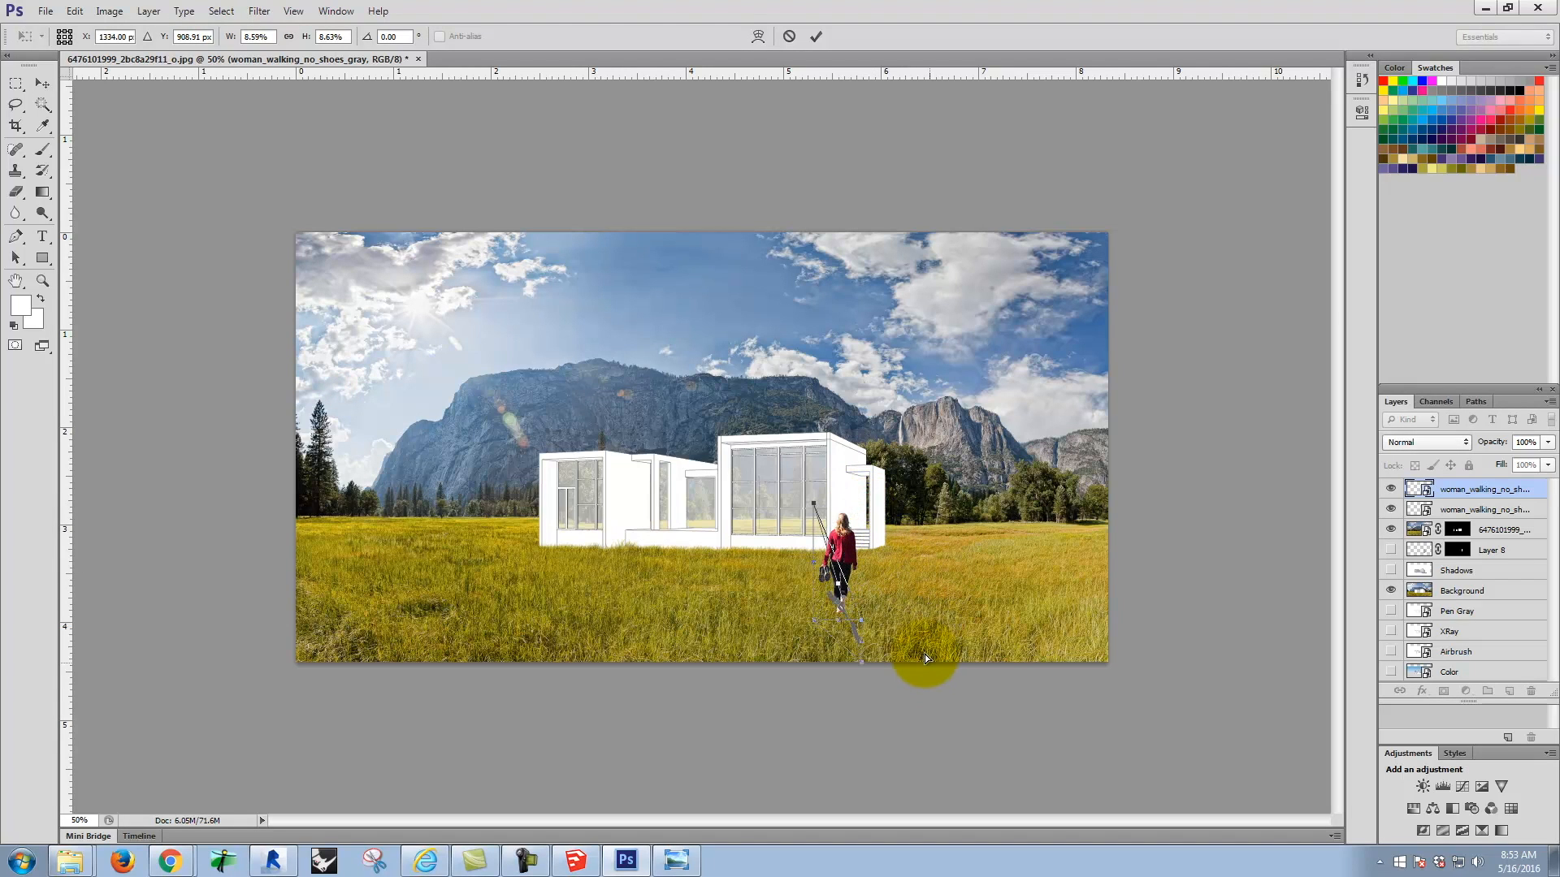
drag(811, 502, 833, 598)
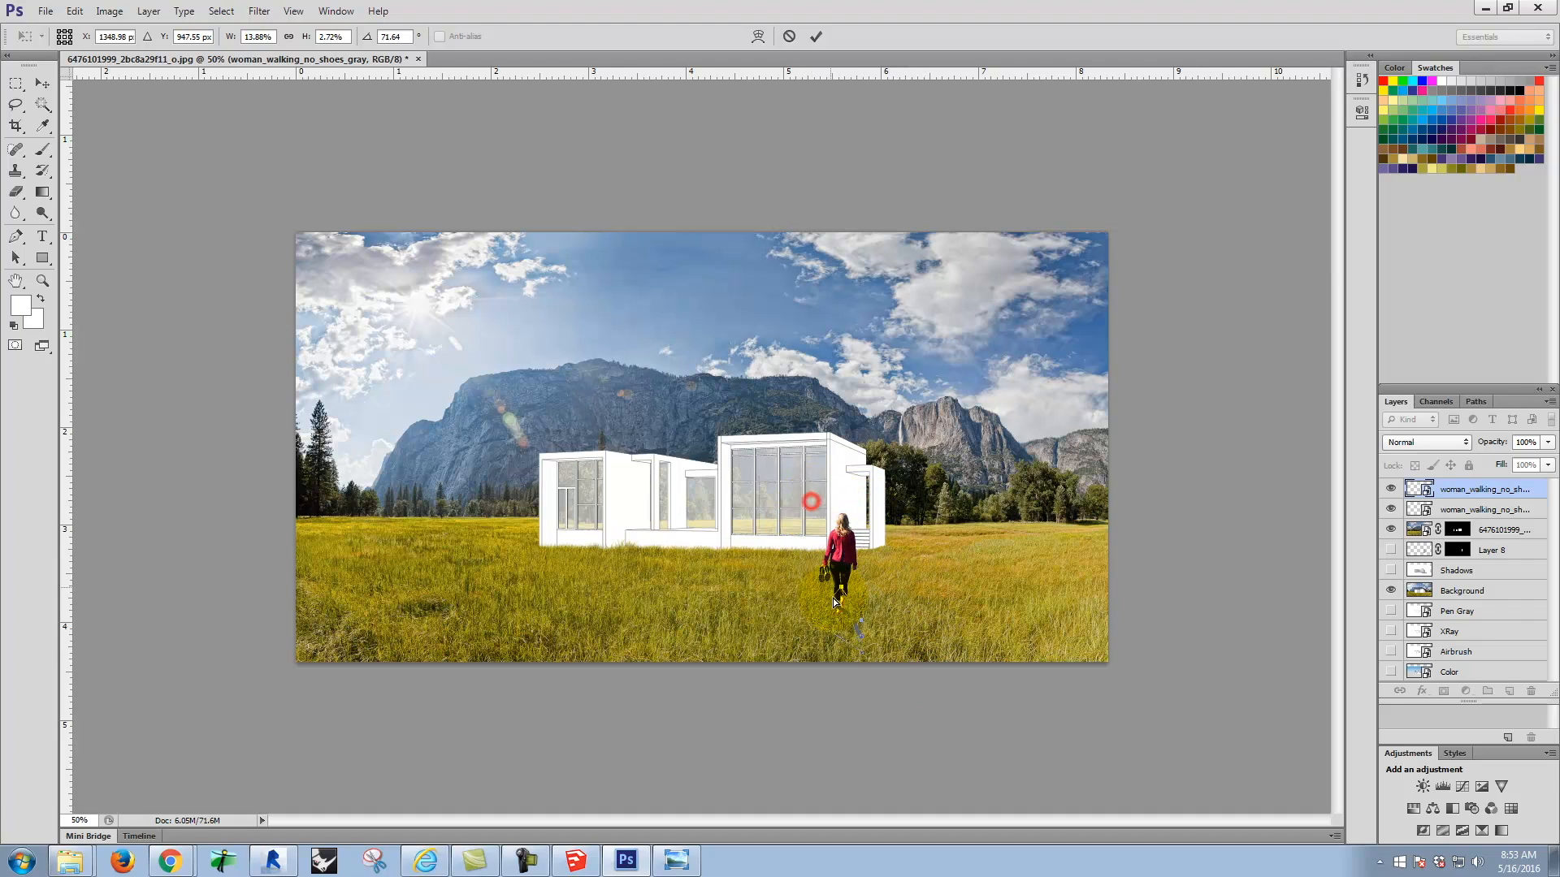
drag(853, 684, 900, 649)
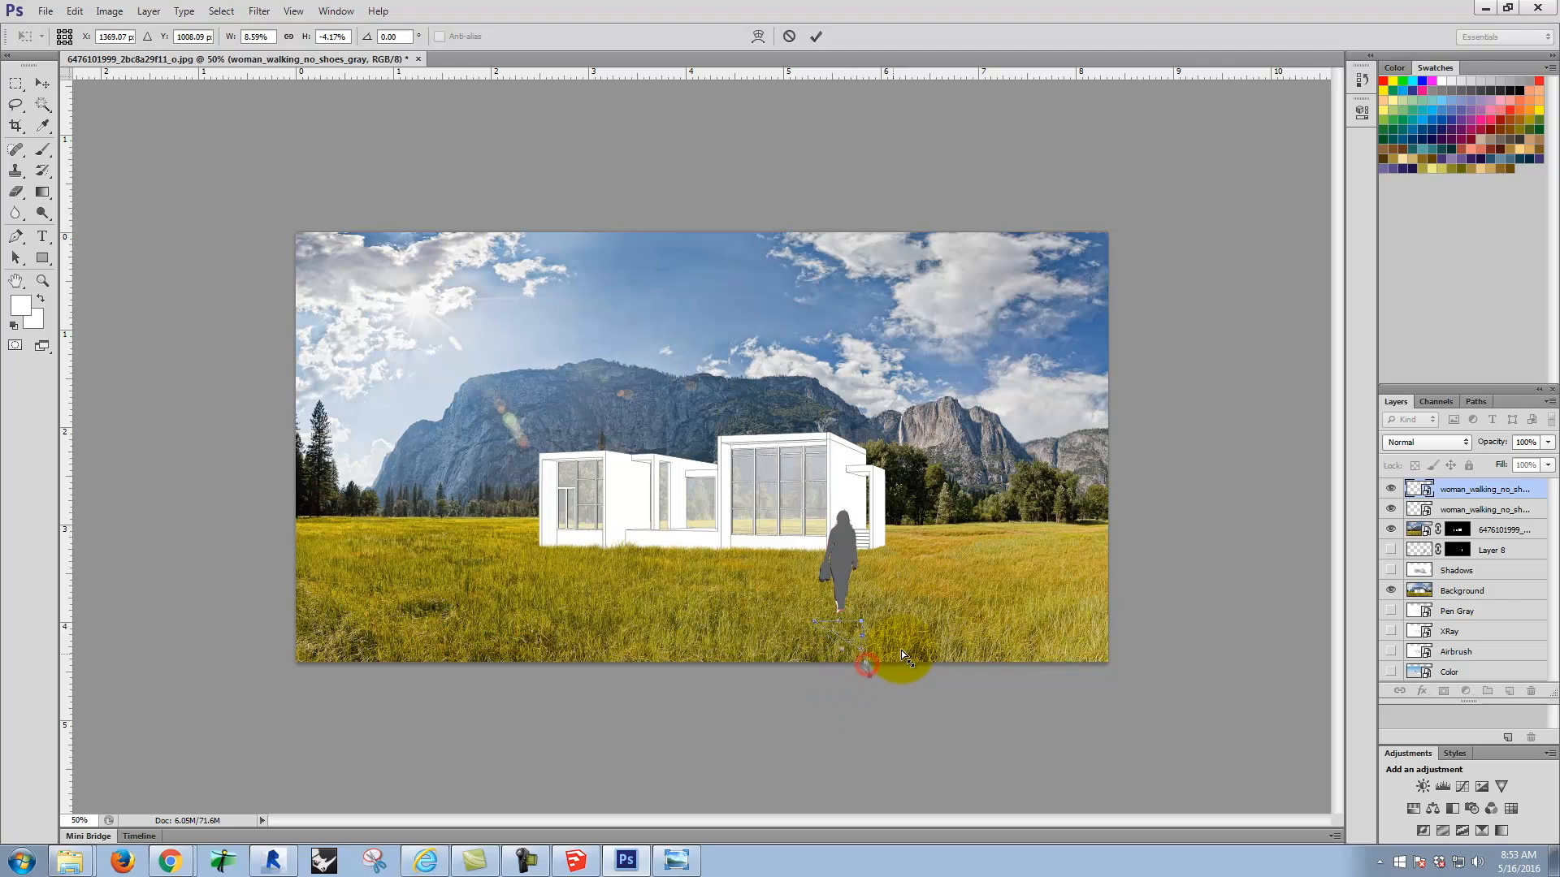
key(ctrl+z)
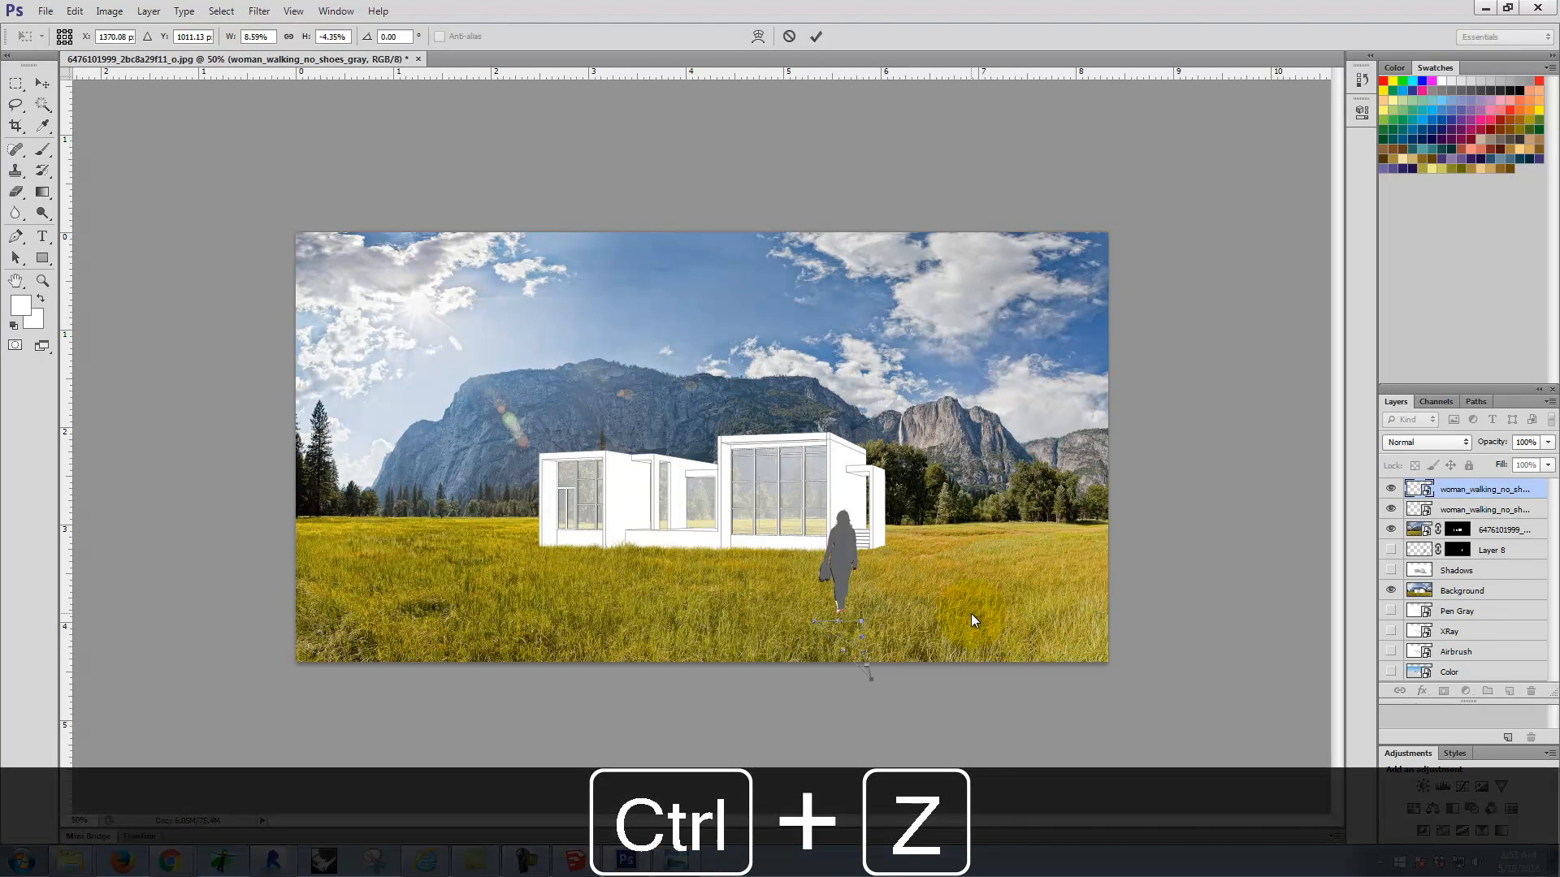
key(ctrl+alt+z)
click(858, 559)
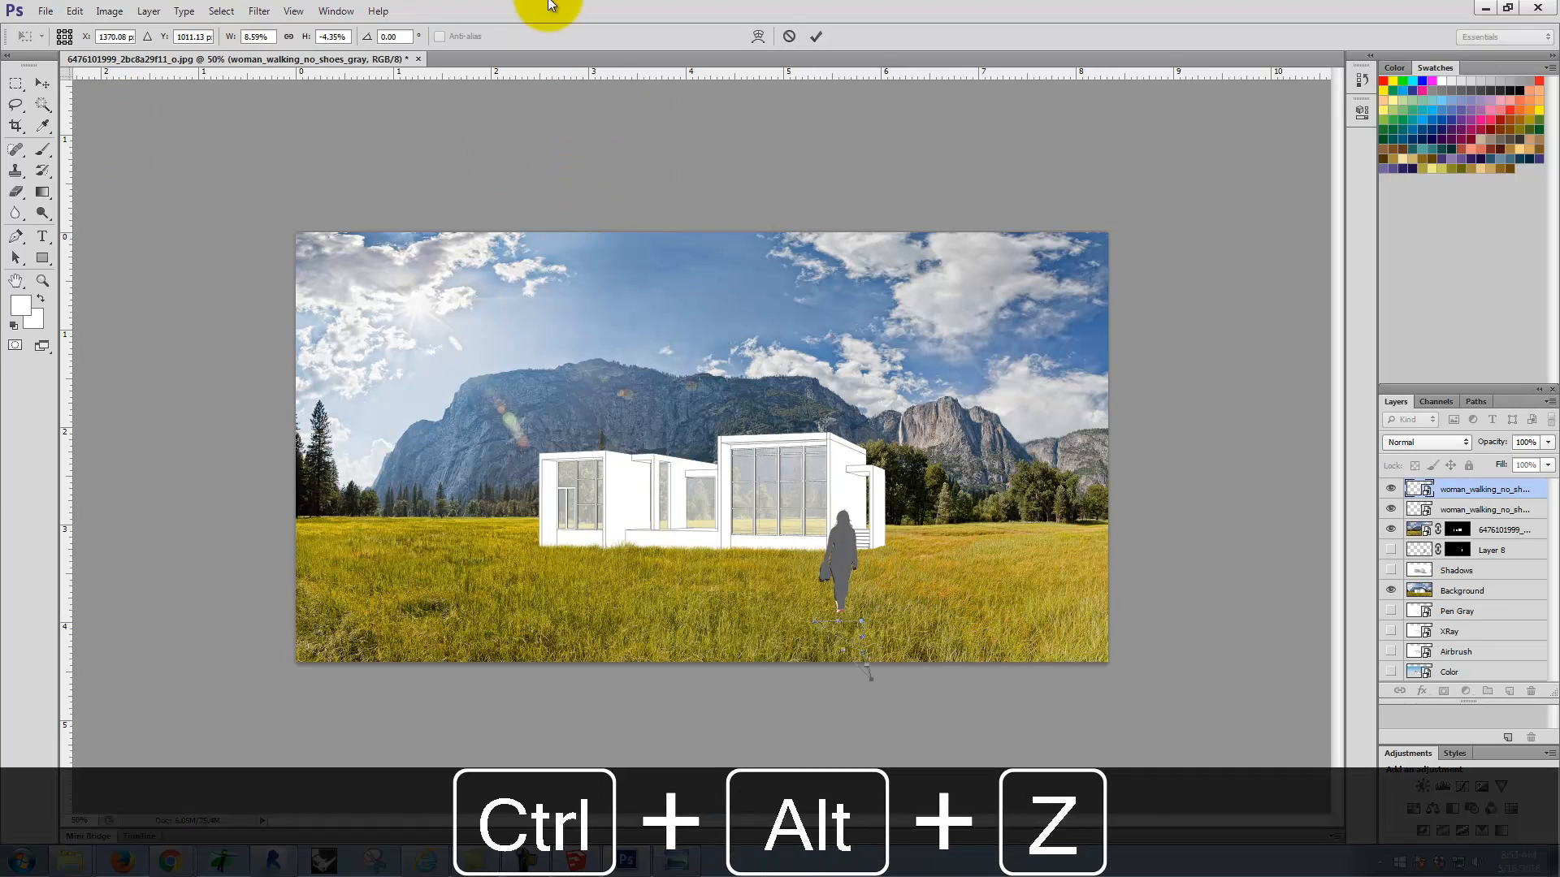
click(792, 39)
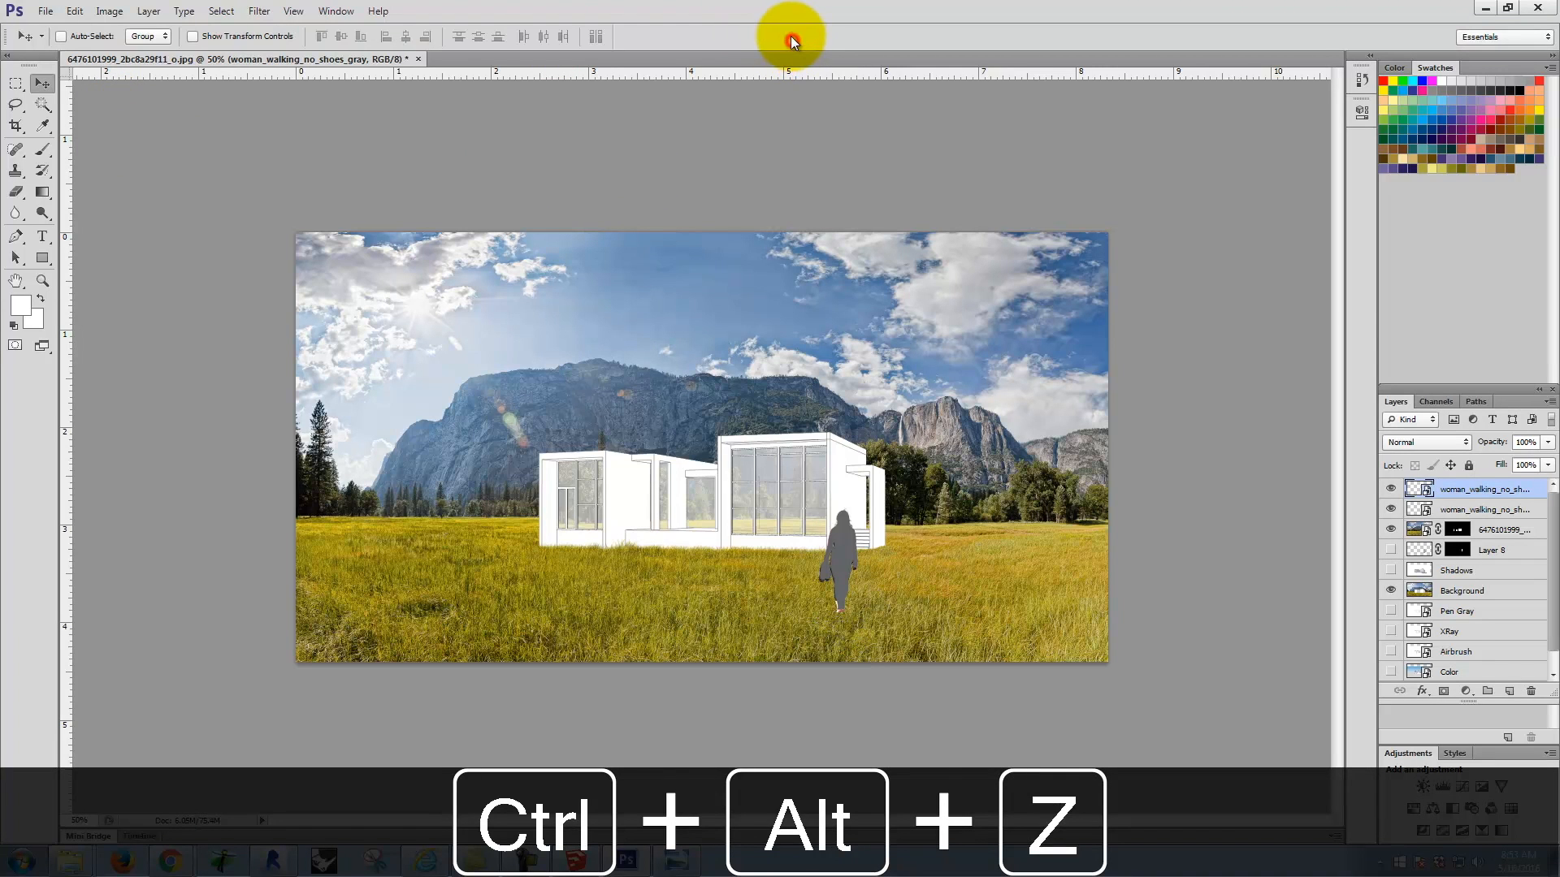
click(74, 11)
mouse_move(172, 328)
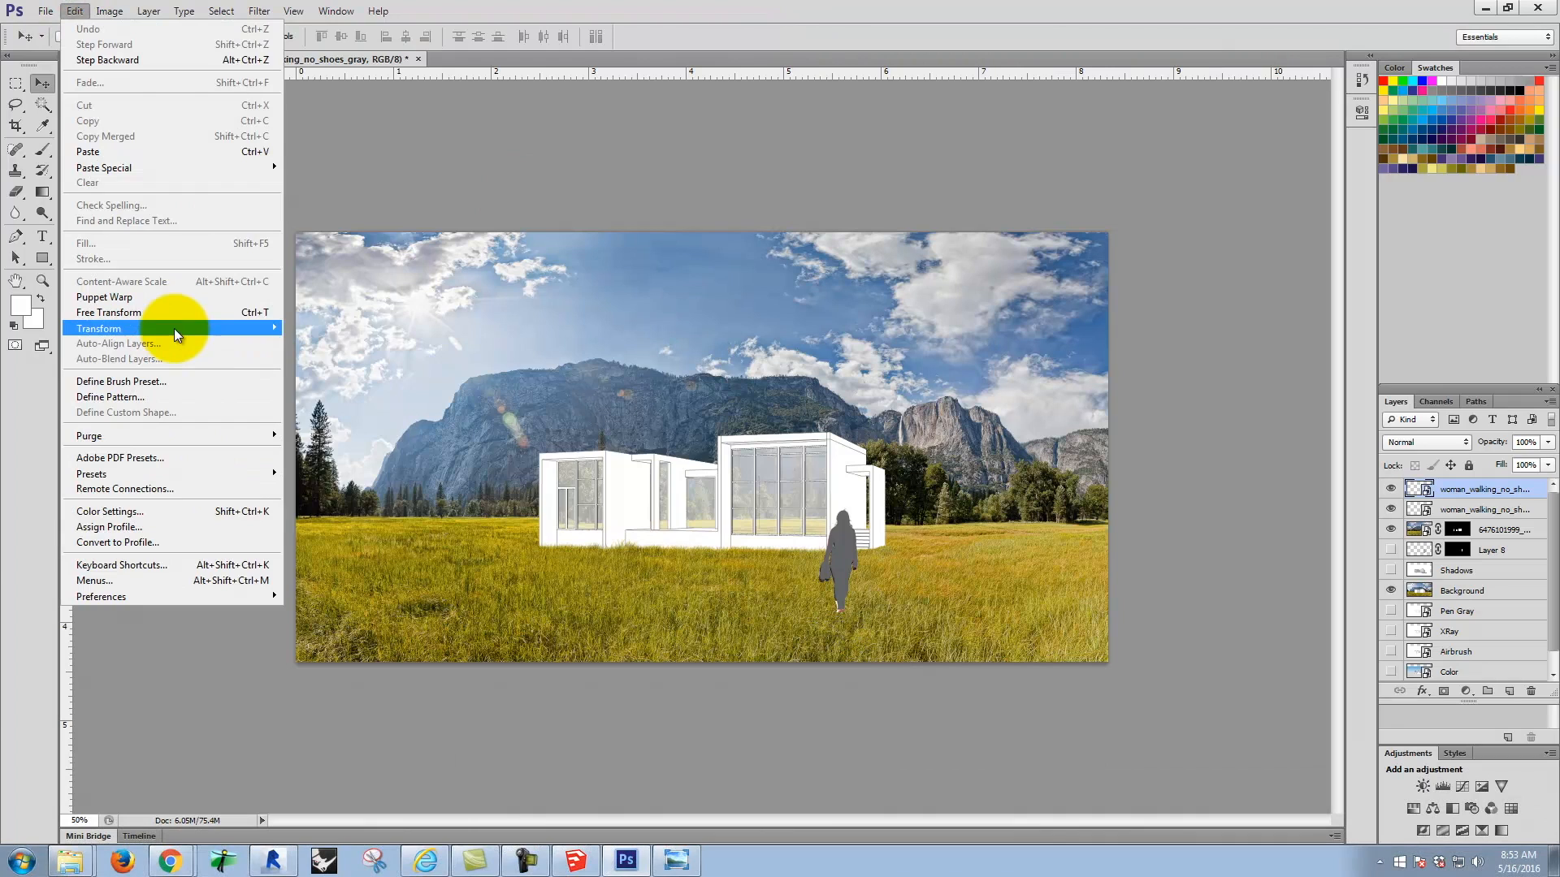
click(329, 380)
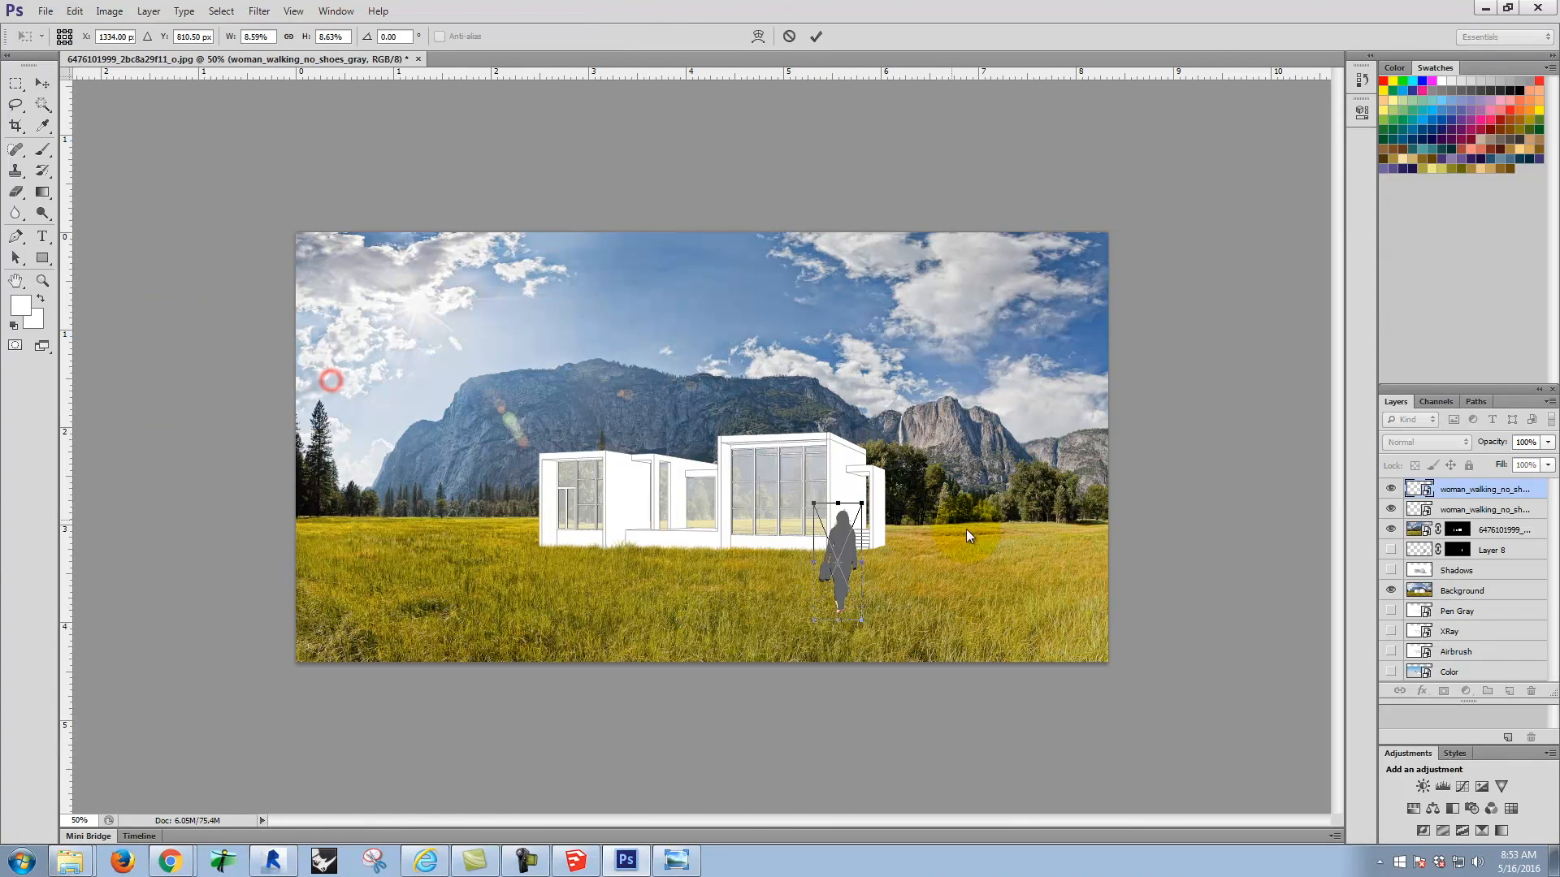
drag(864, 505, 935, 508)
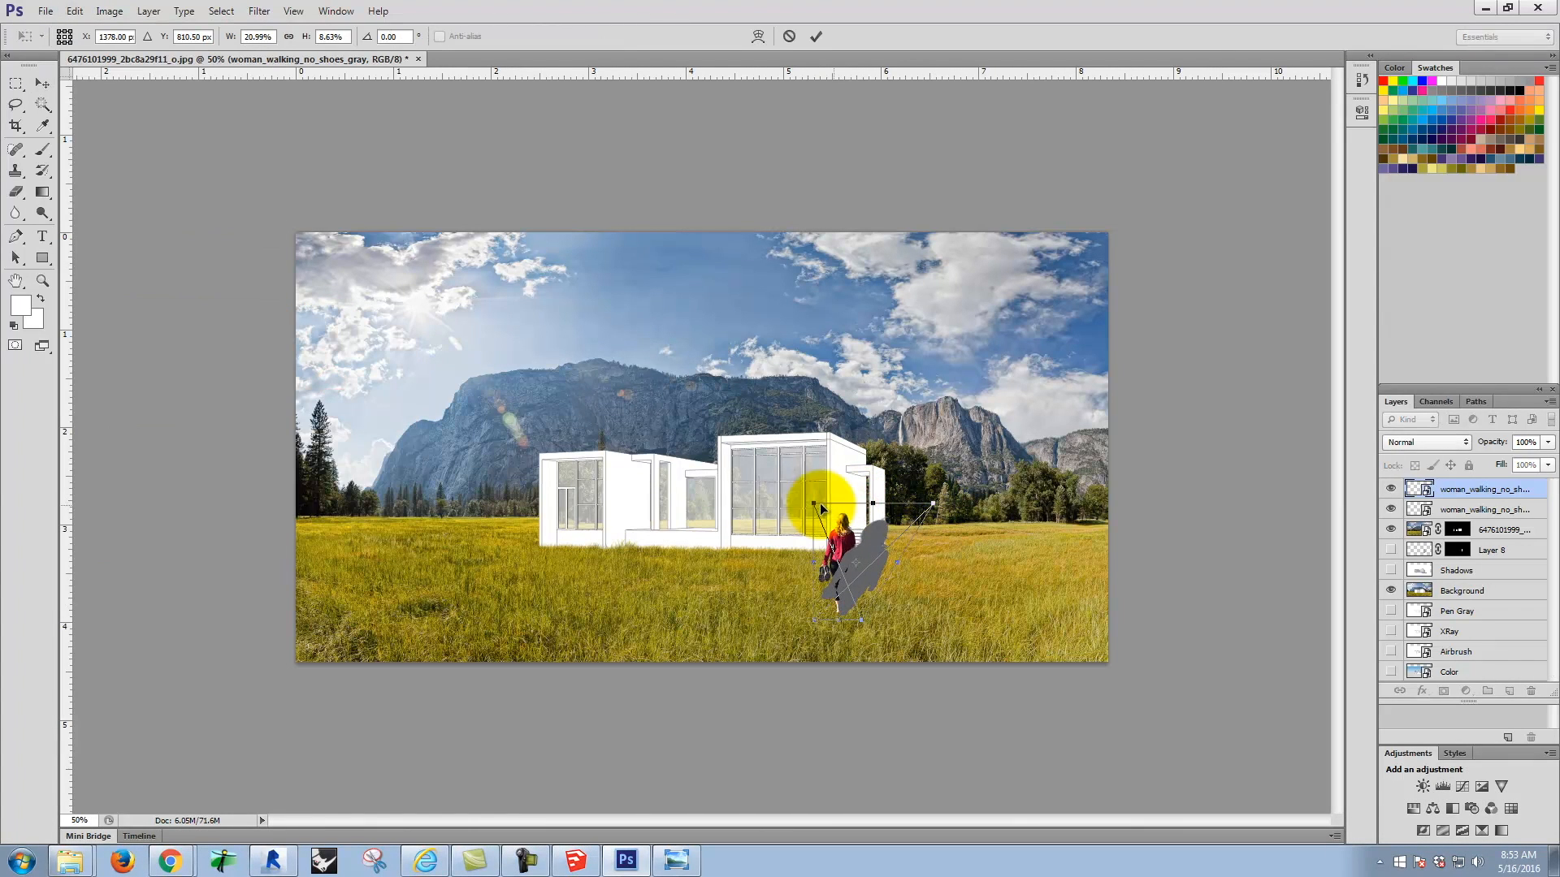
drag(812, 504, 897, 529)
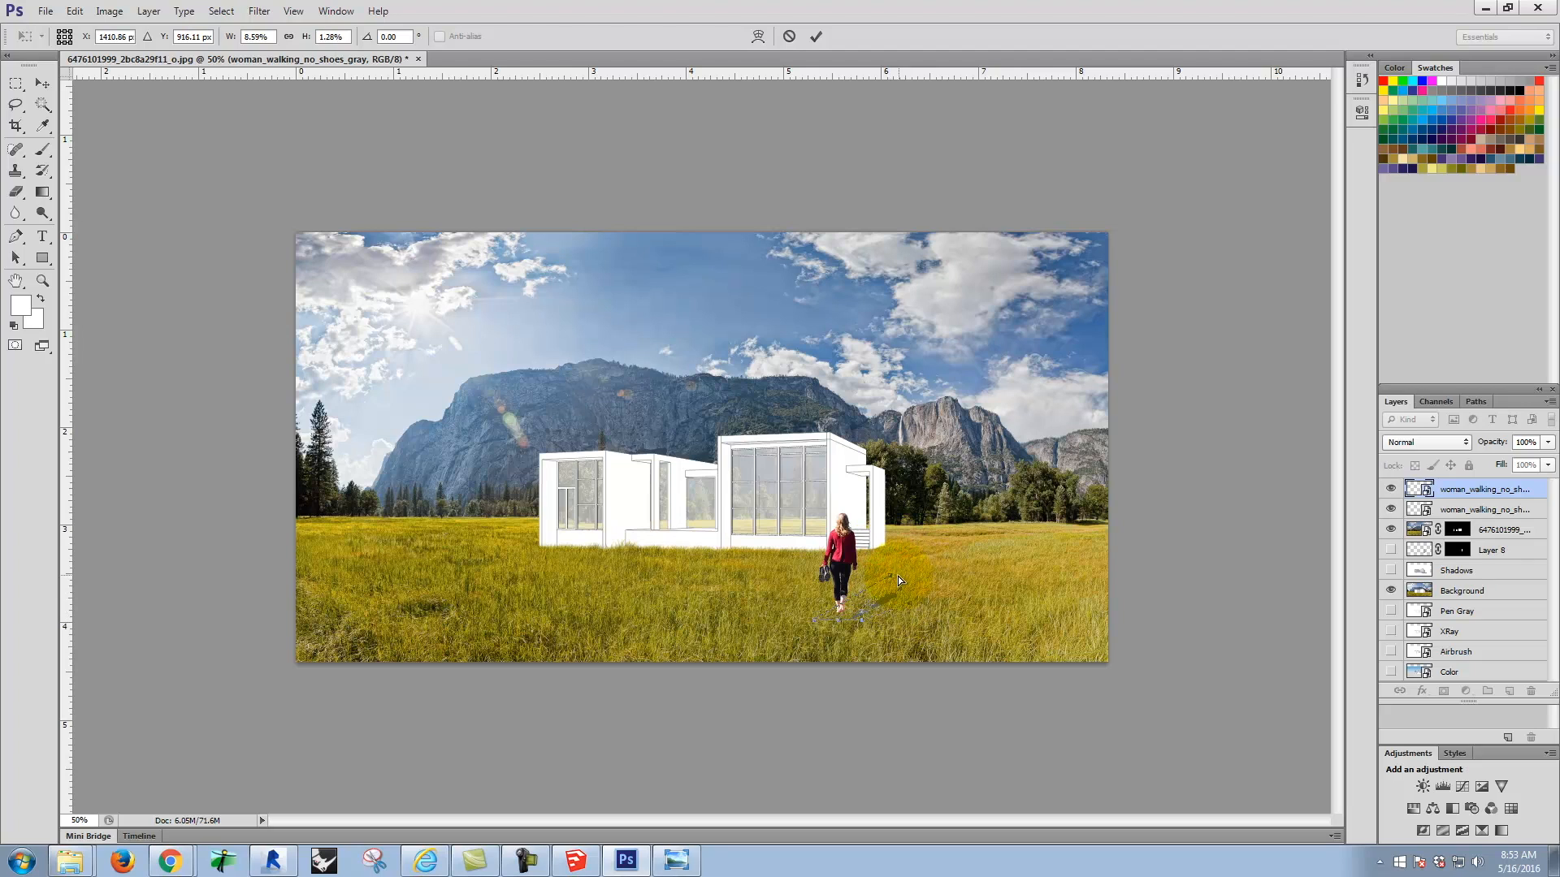
drag(913, 601, 933, 635)
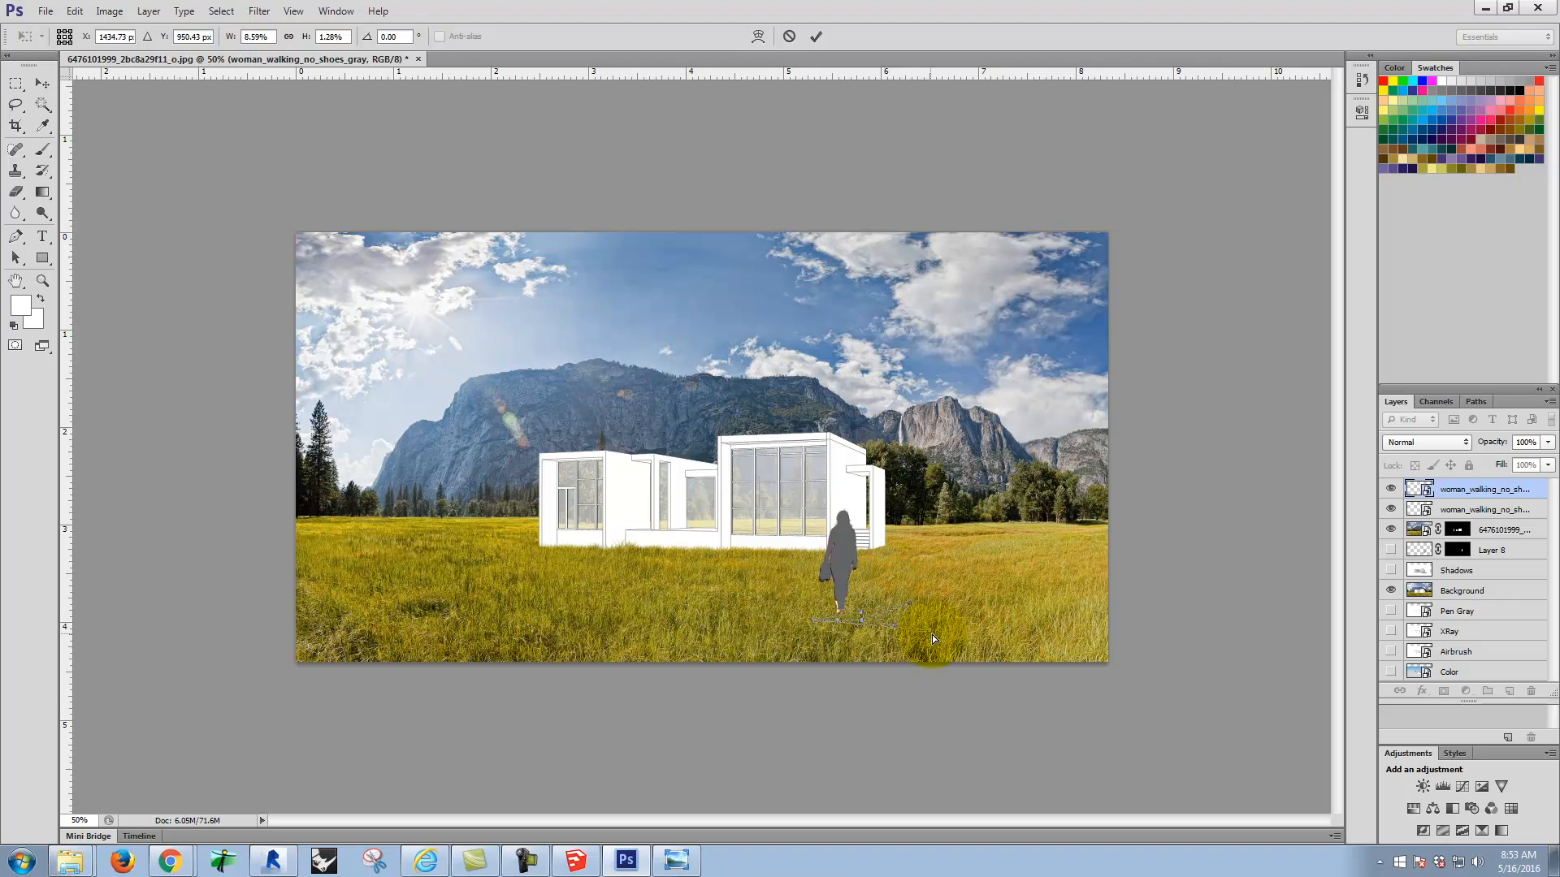
key(ctrl+alt+z)
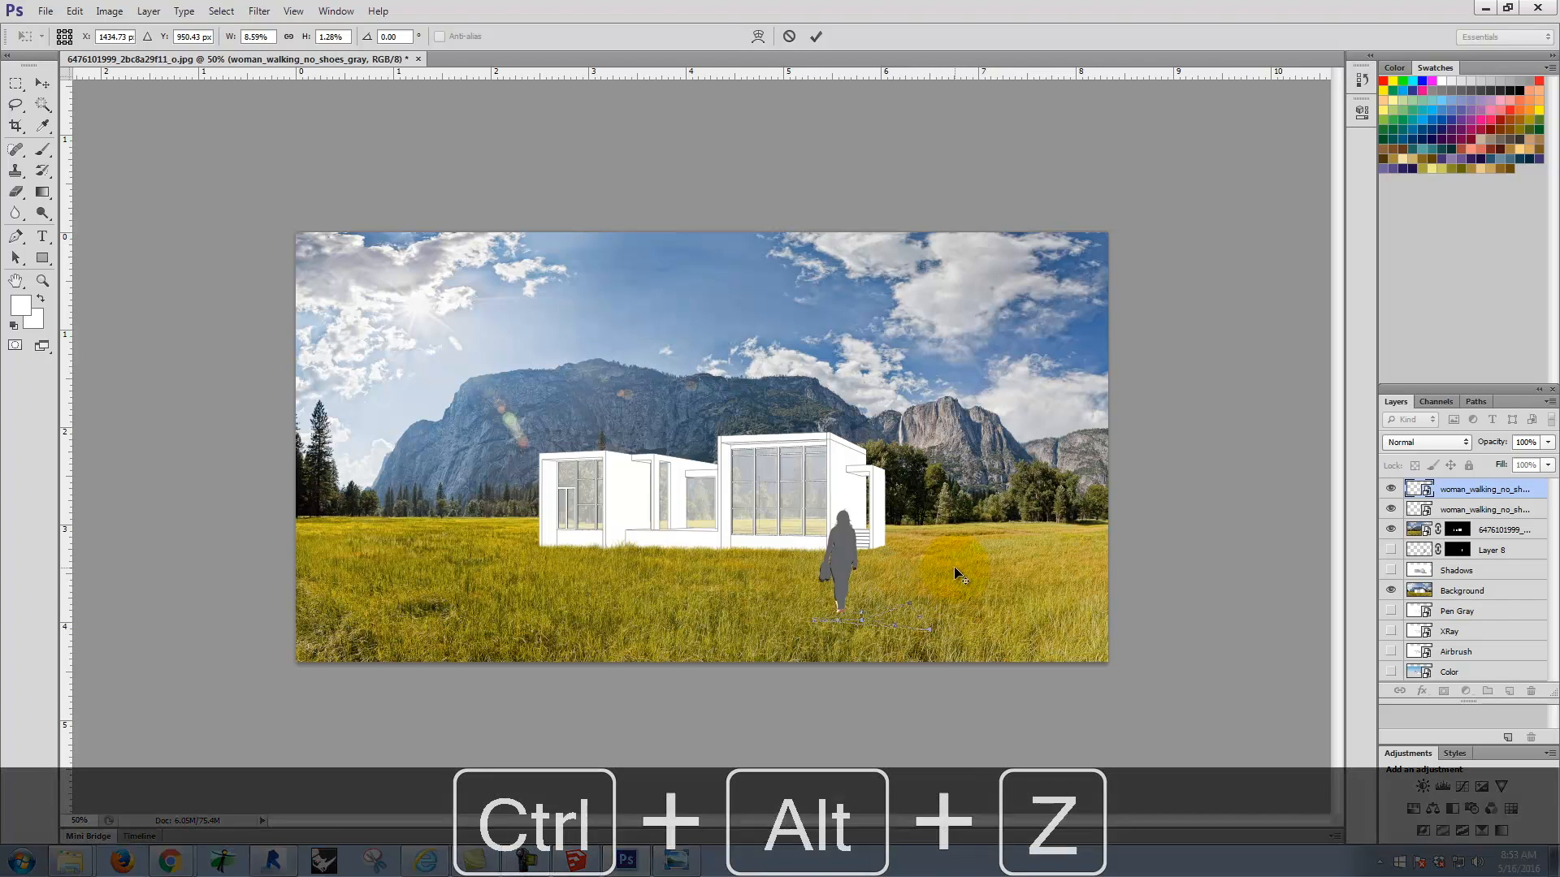
click(786, 36)
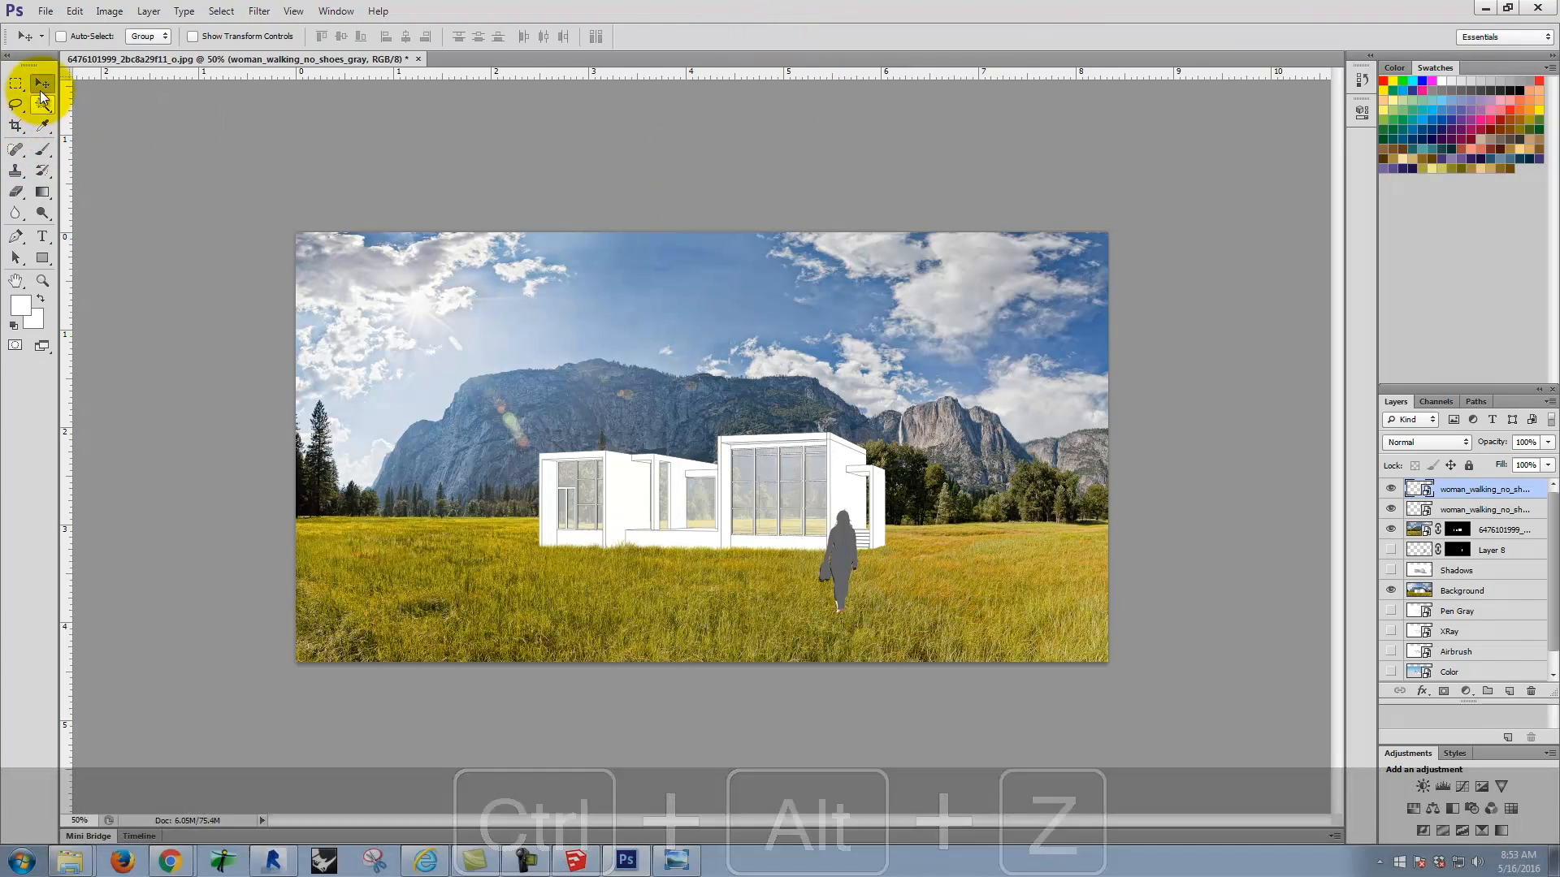
Step: Flip the gray silhouette vertically and move it straight down so it extends from the woman's feet as a shadow
click(84, 10)
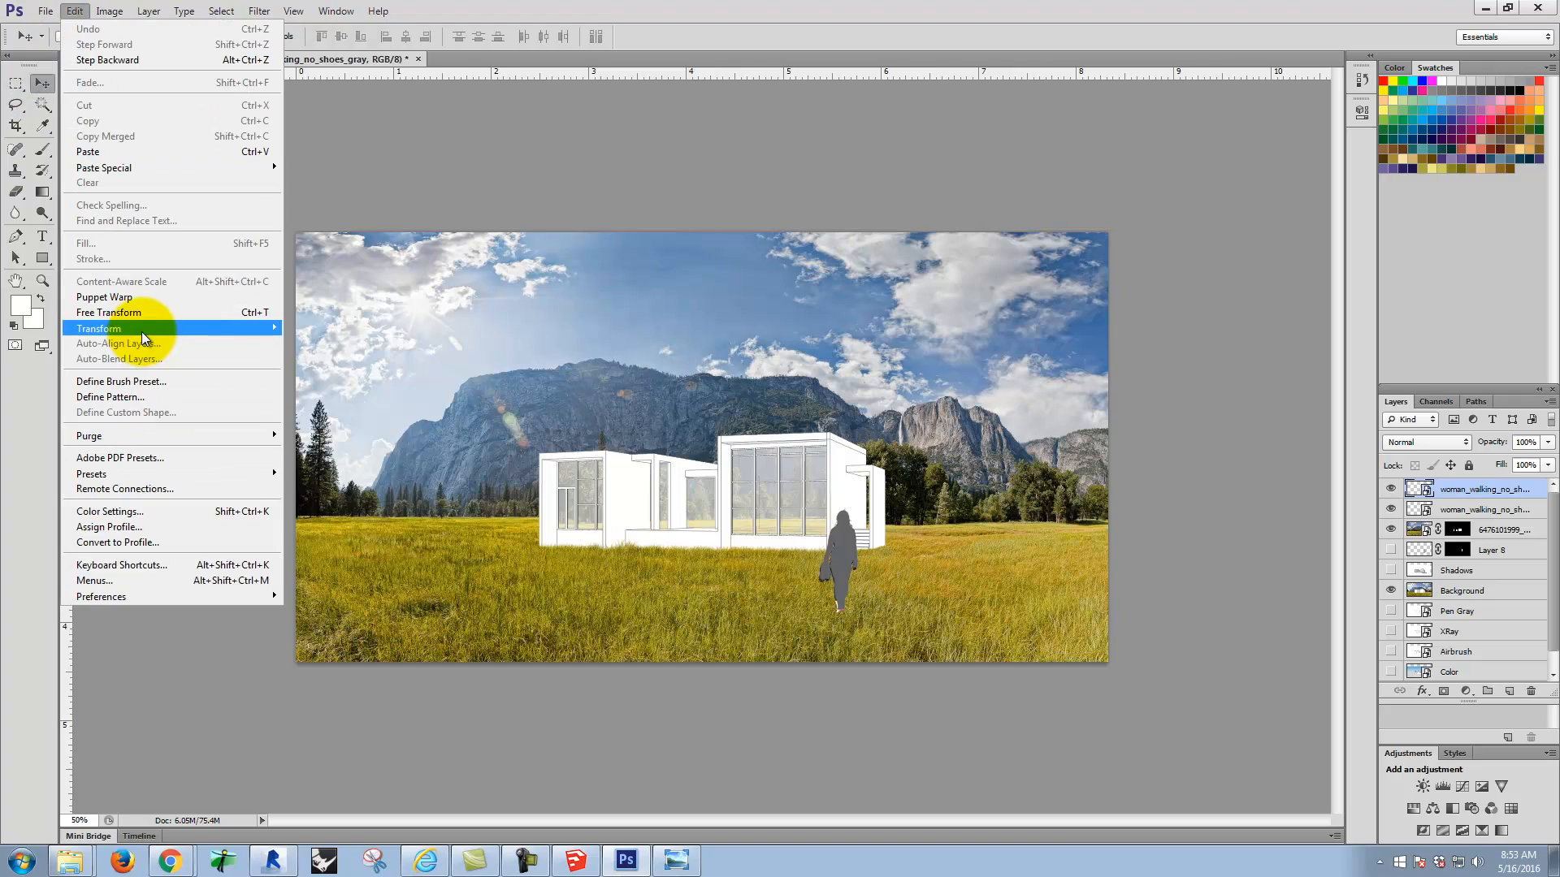
mouse_move(142, 332)
click(373, 521)
drag(837, 562, 832, 658)
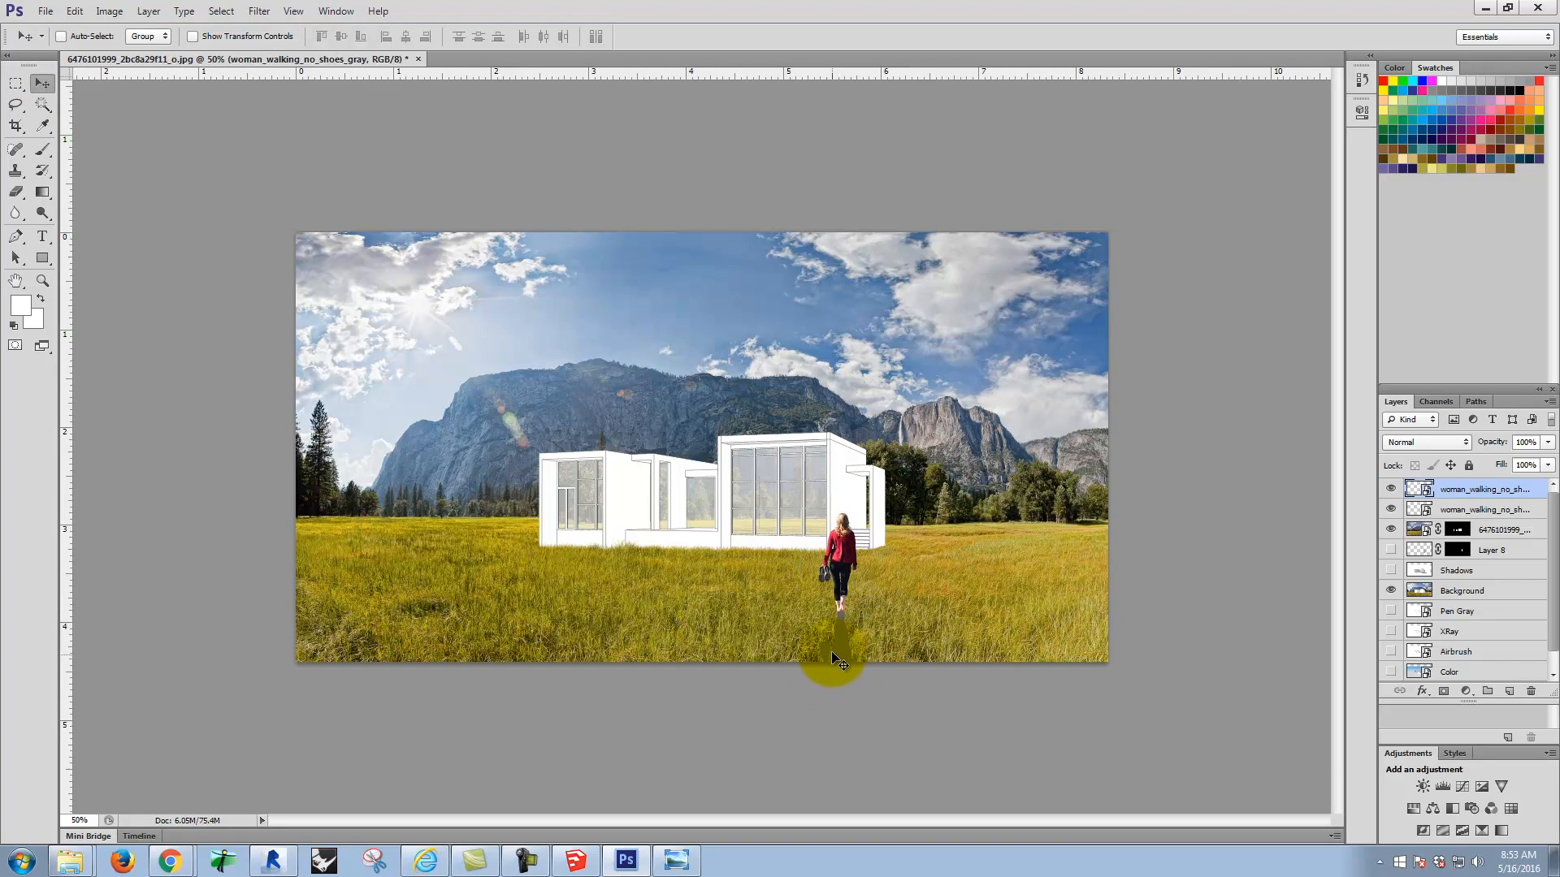
Step: Skew the flipped gray silhouette so it slants down to the right from the woman's feet, with height about -5.5%
click(106, 10)
mouse_move(75, 10)
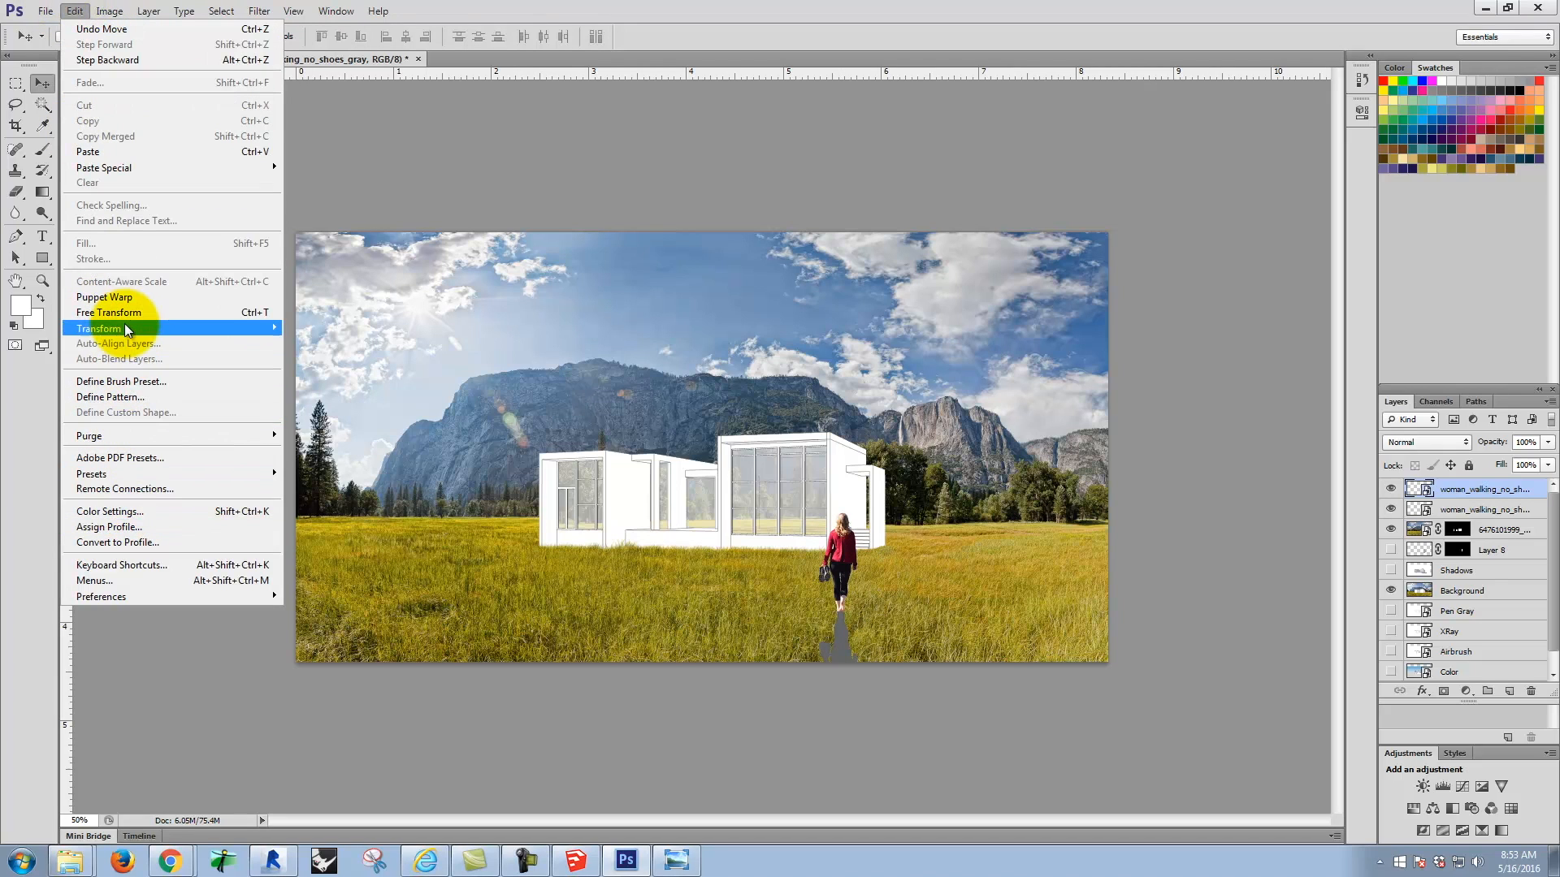
mouse_move(124, 328)
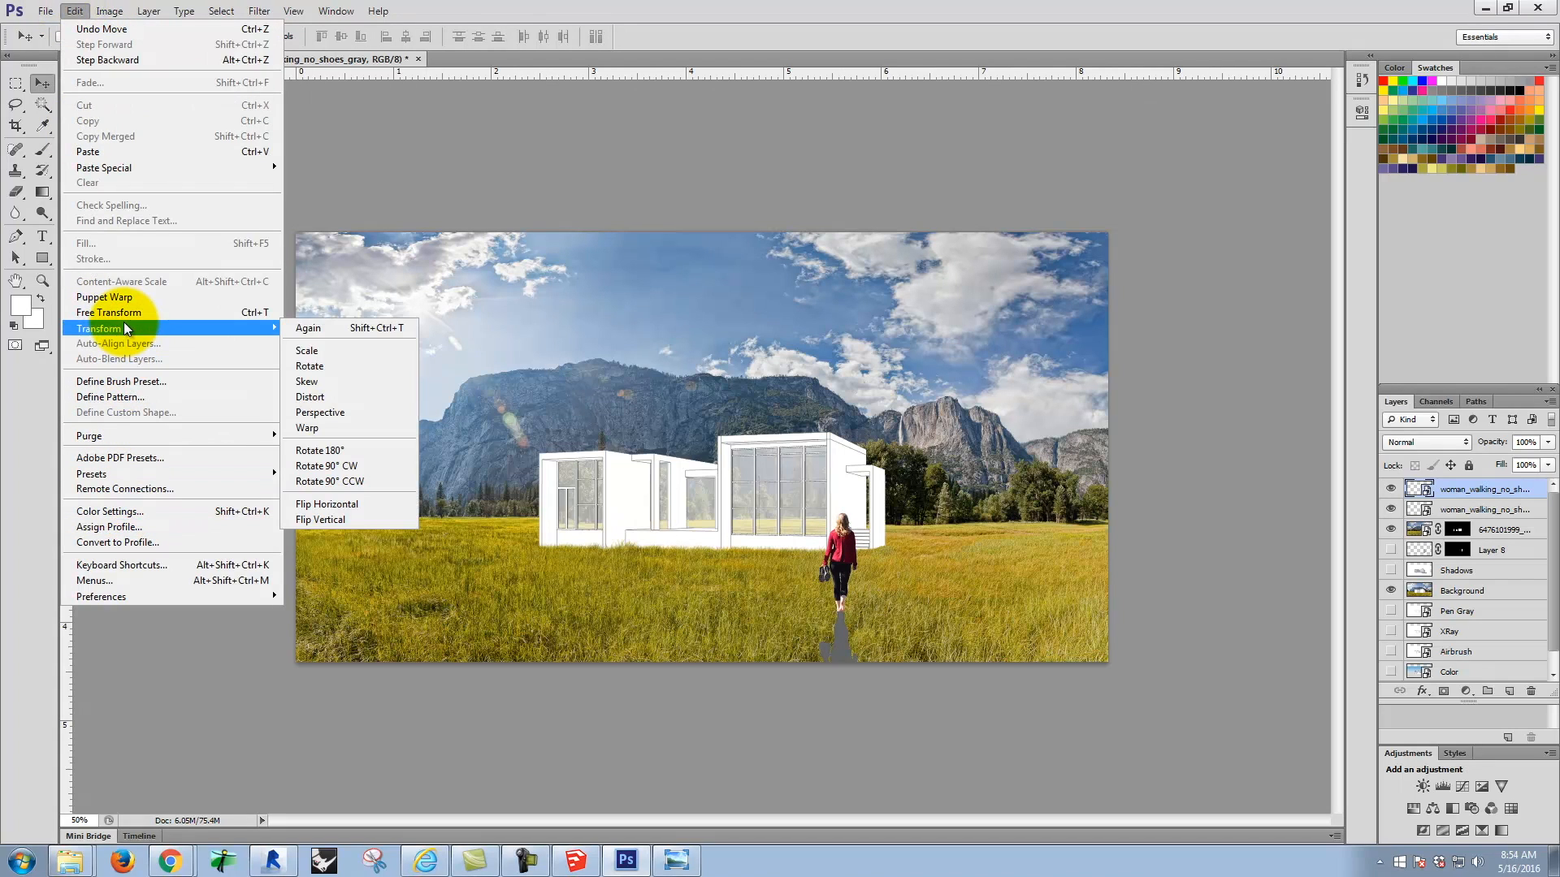
click(313, 383)
drag(860, 718, 944, 686)
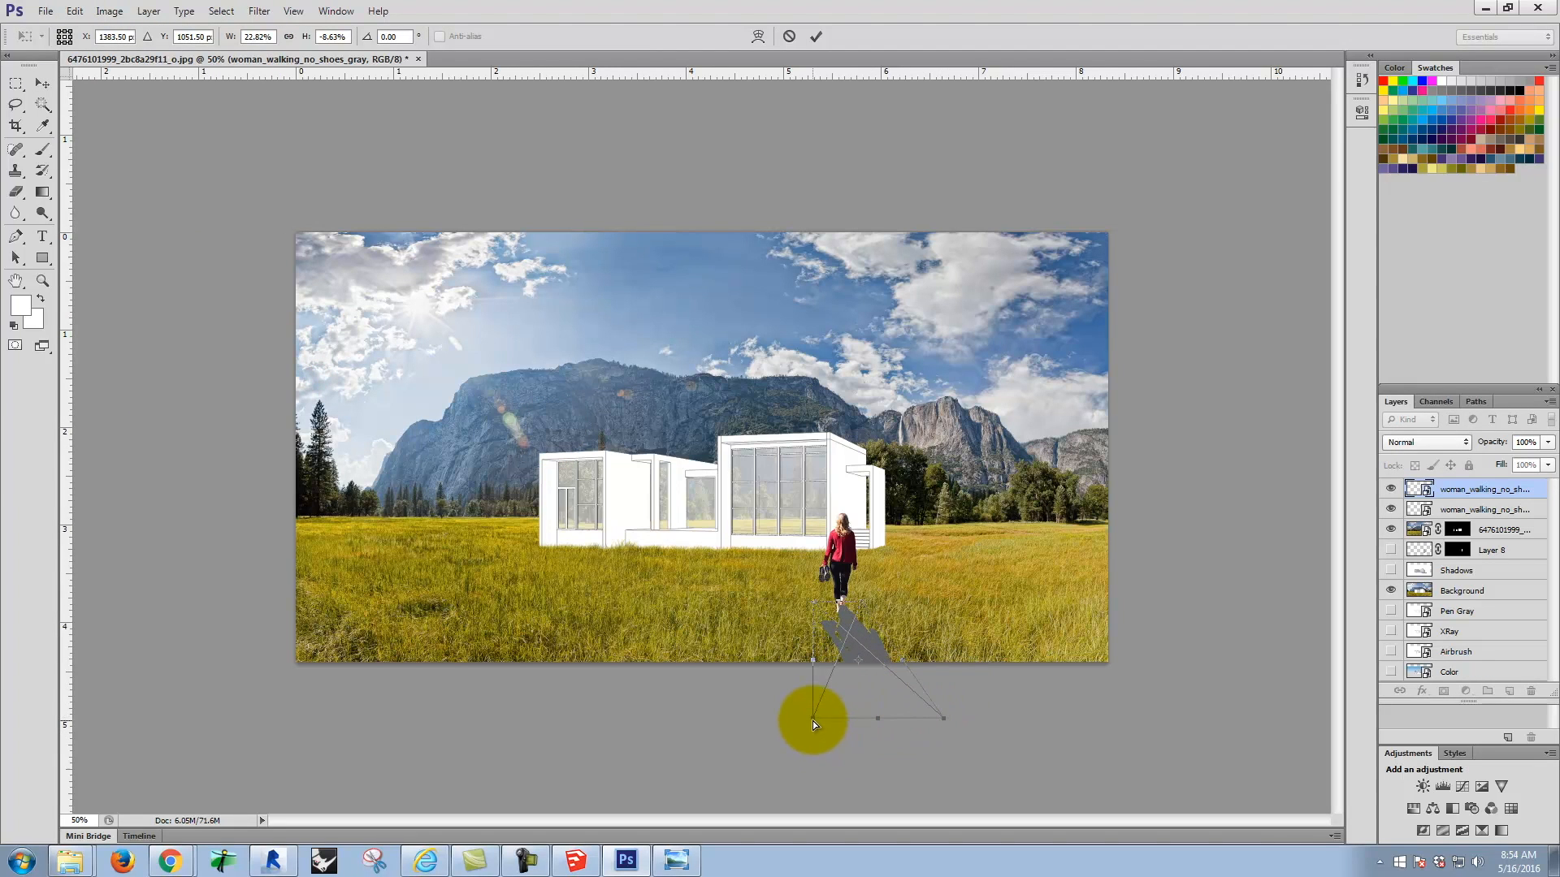
drag(918, 718, 866, 670)
drag(944, 718, 881, 660)
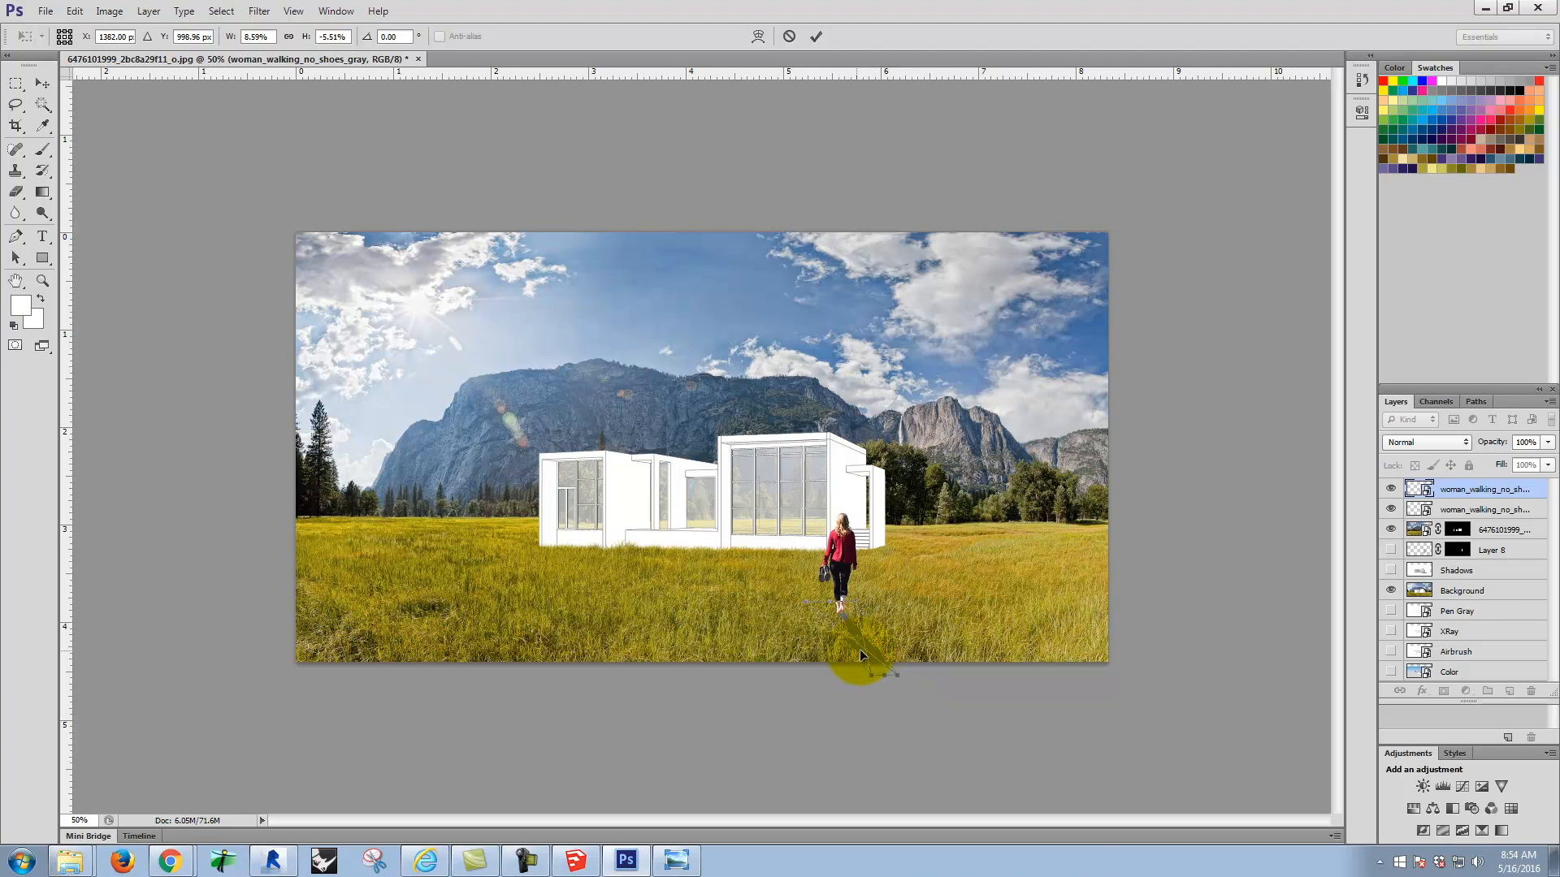
Step: Refine the silhouette's skew to a height of about -4.5%, keeping it attached to the feet and inside the photo
key(ctrl+equal)
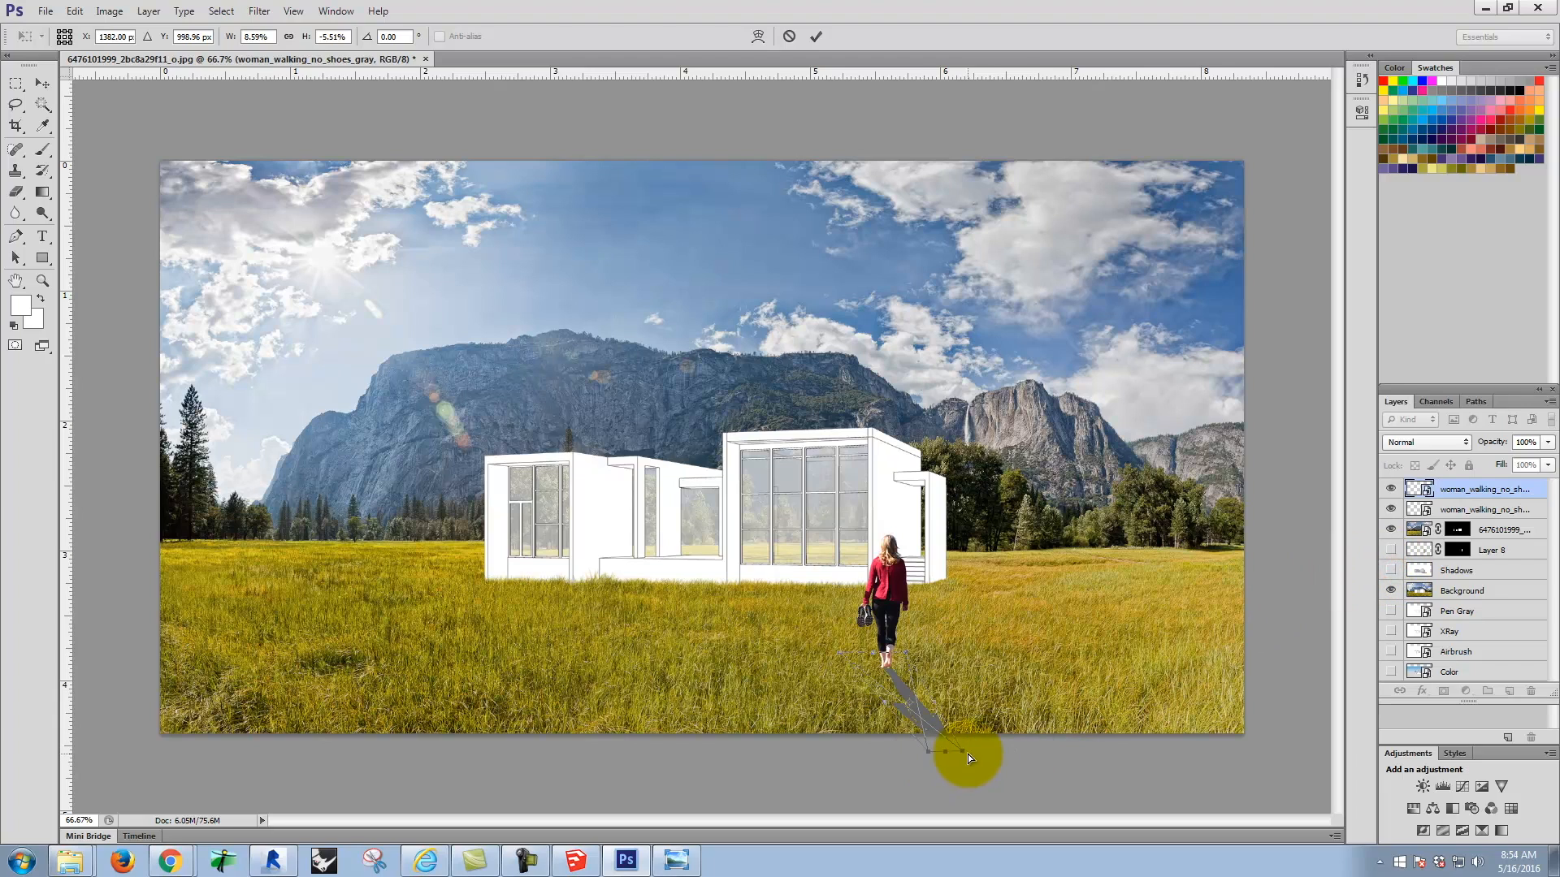
drag(964, 750, 992, 742)
drag(904, 684, 899, 688)
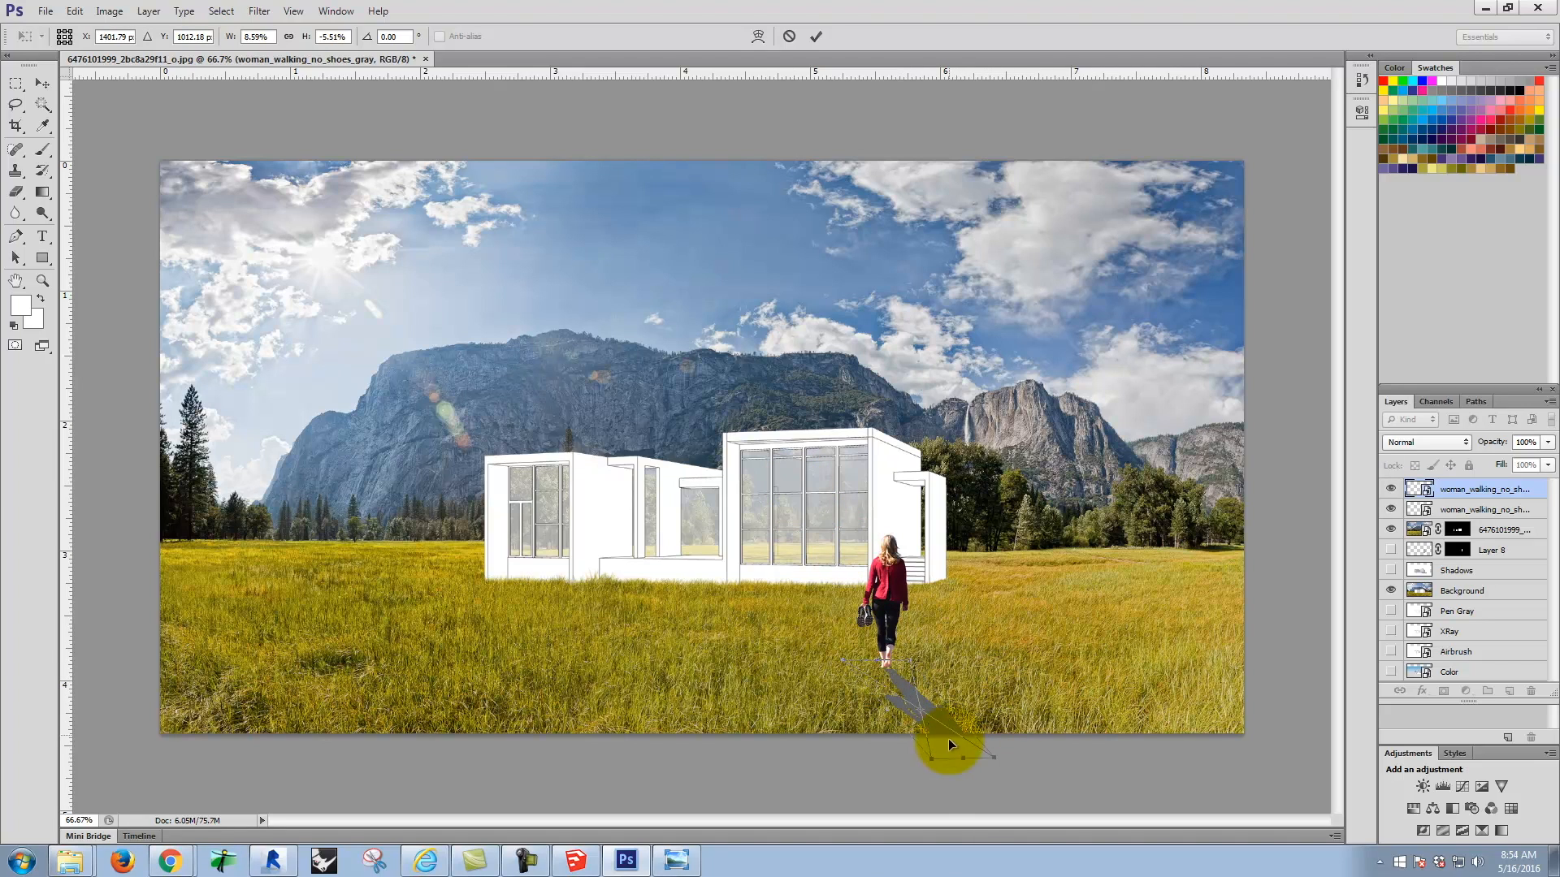
drag(931, 761, 929, 727)
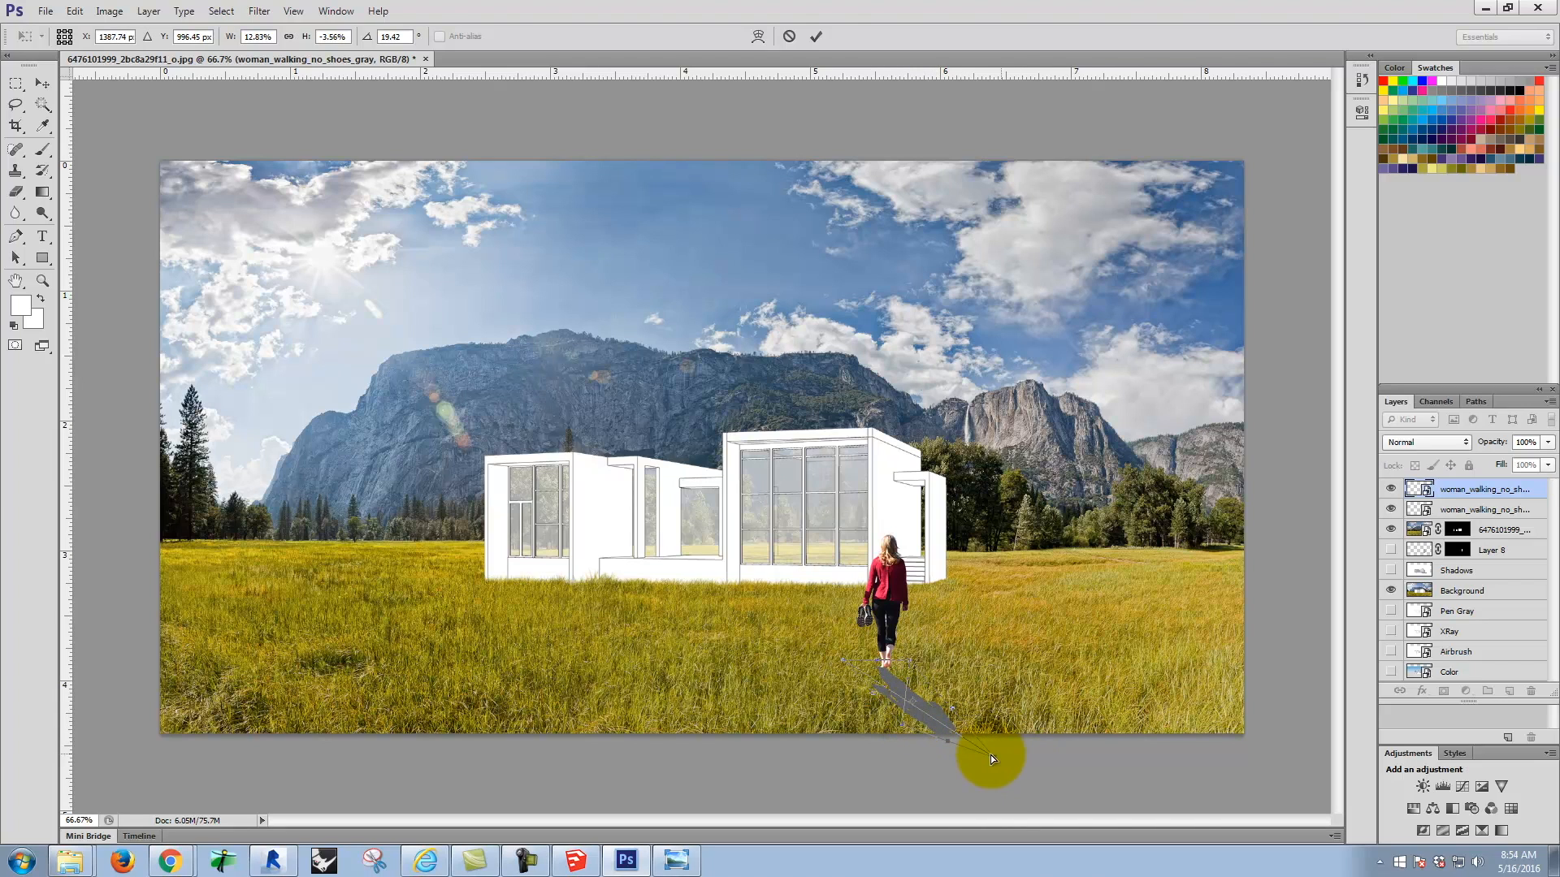
drag(991, 757, 959, 713)
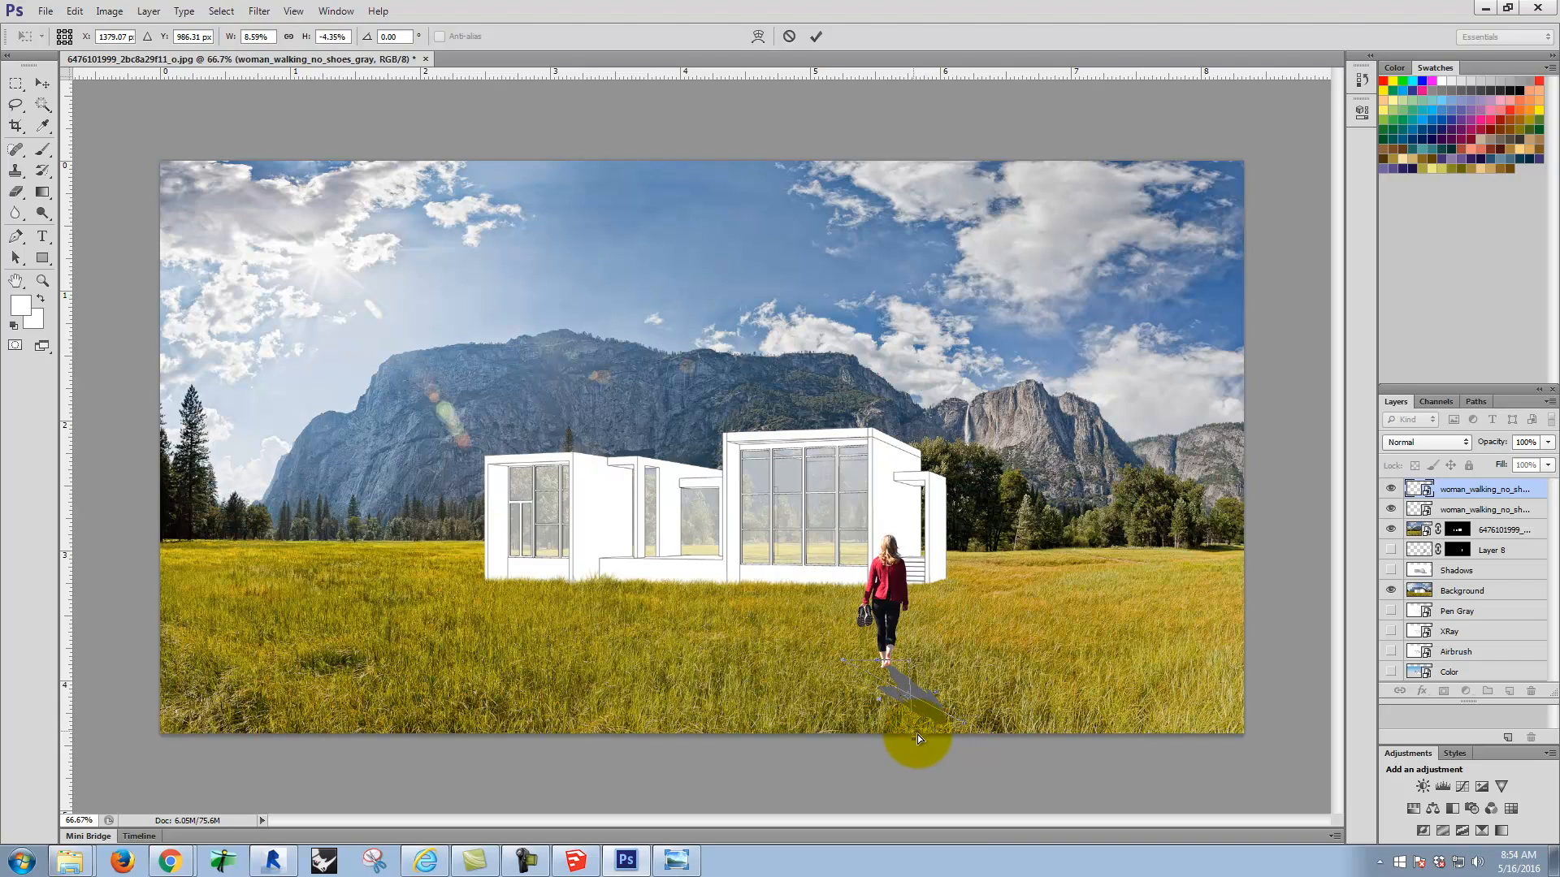
drag(963, 723, 936, 742)
drag(902, 680, 897, 680)
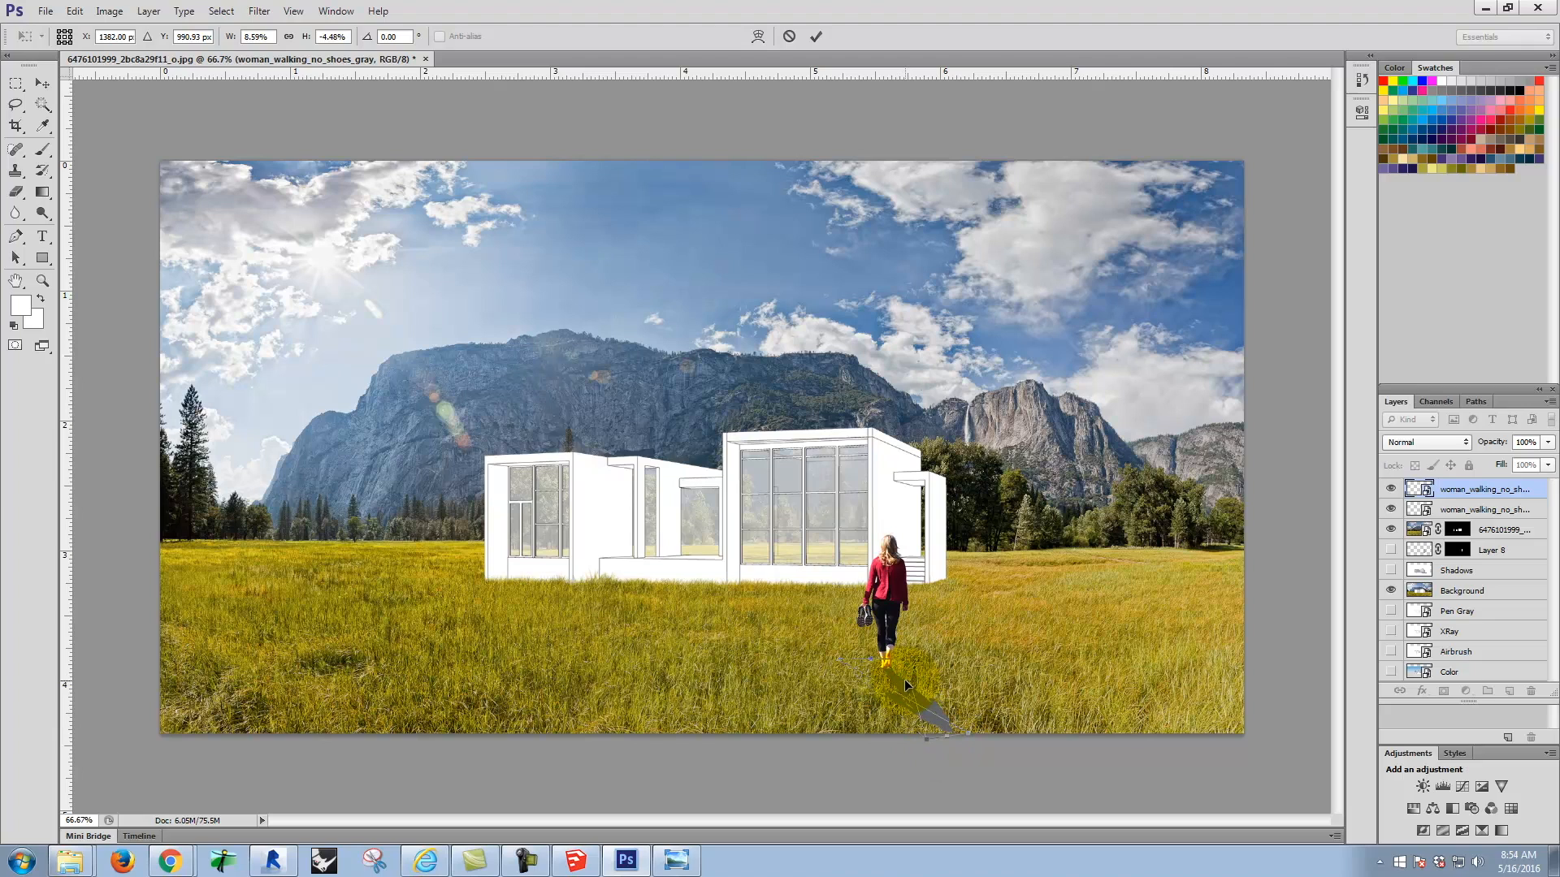
drag(904, 679, 929, 709)
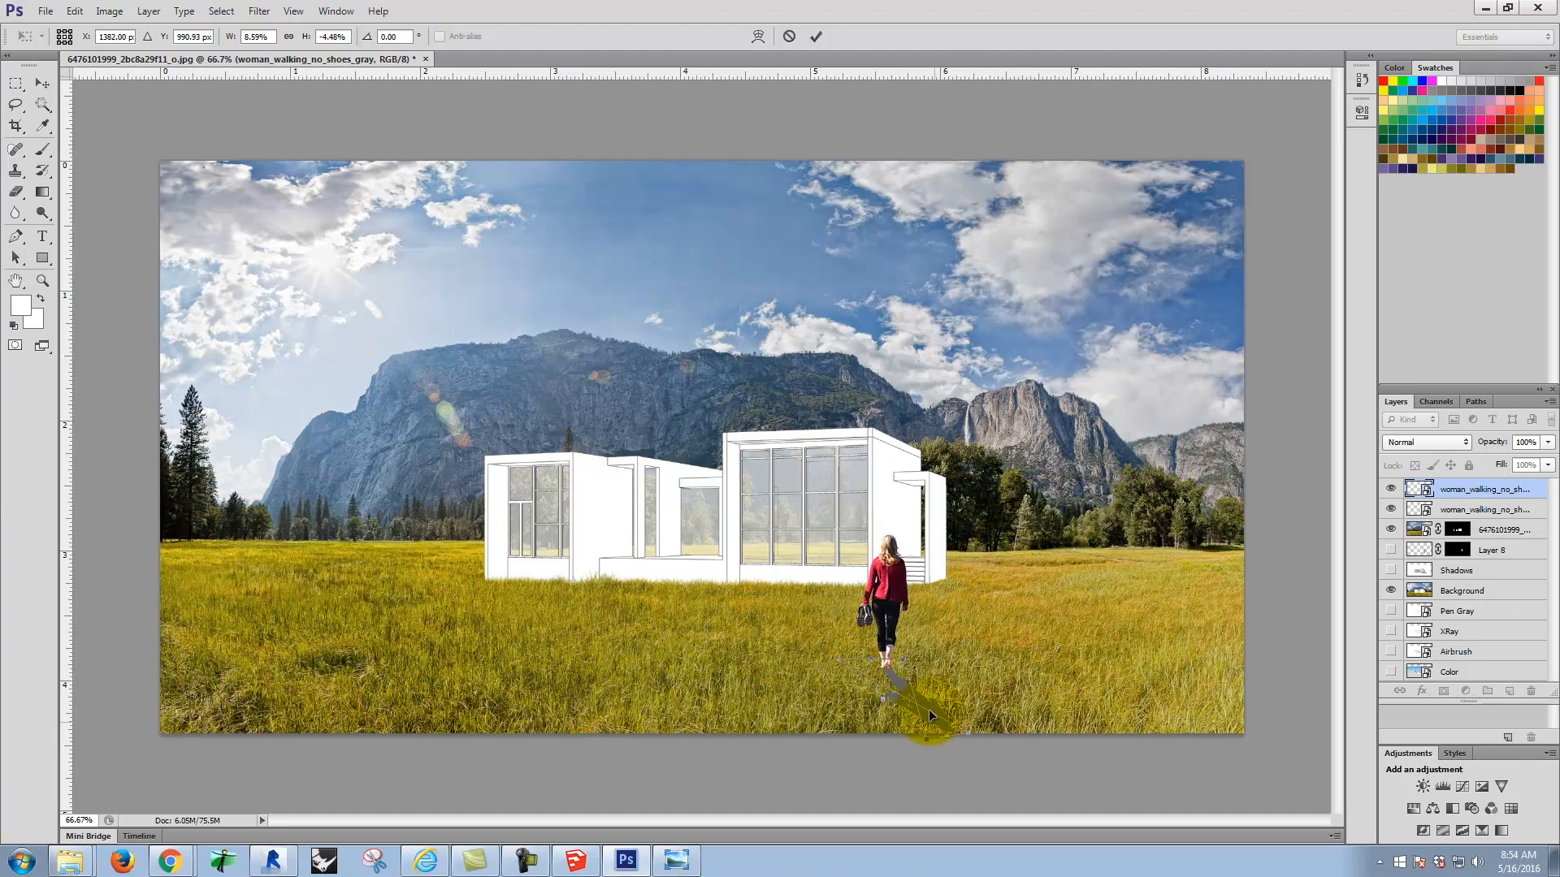
Step: Set the gray silhouette layer's blend mode to Multiply and apply its transform
click(1423, 439)
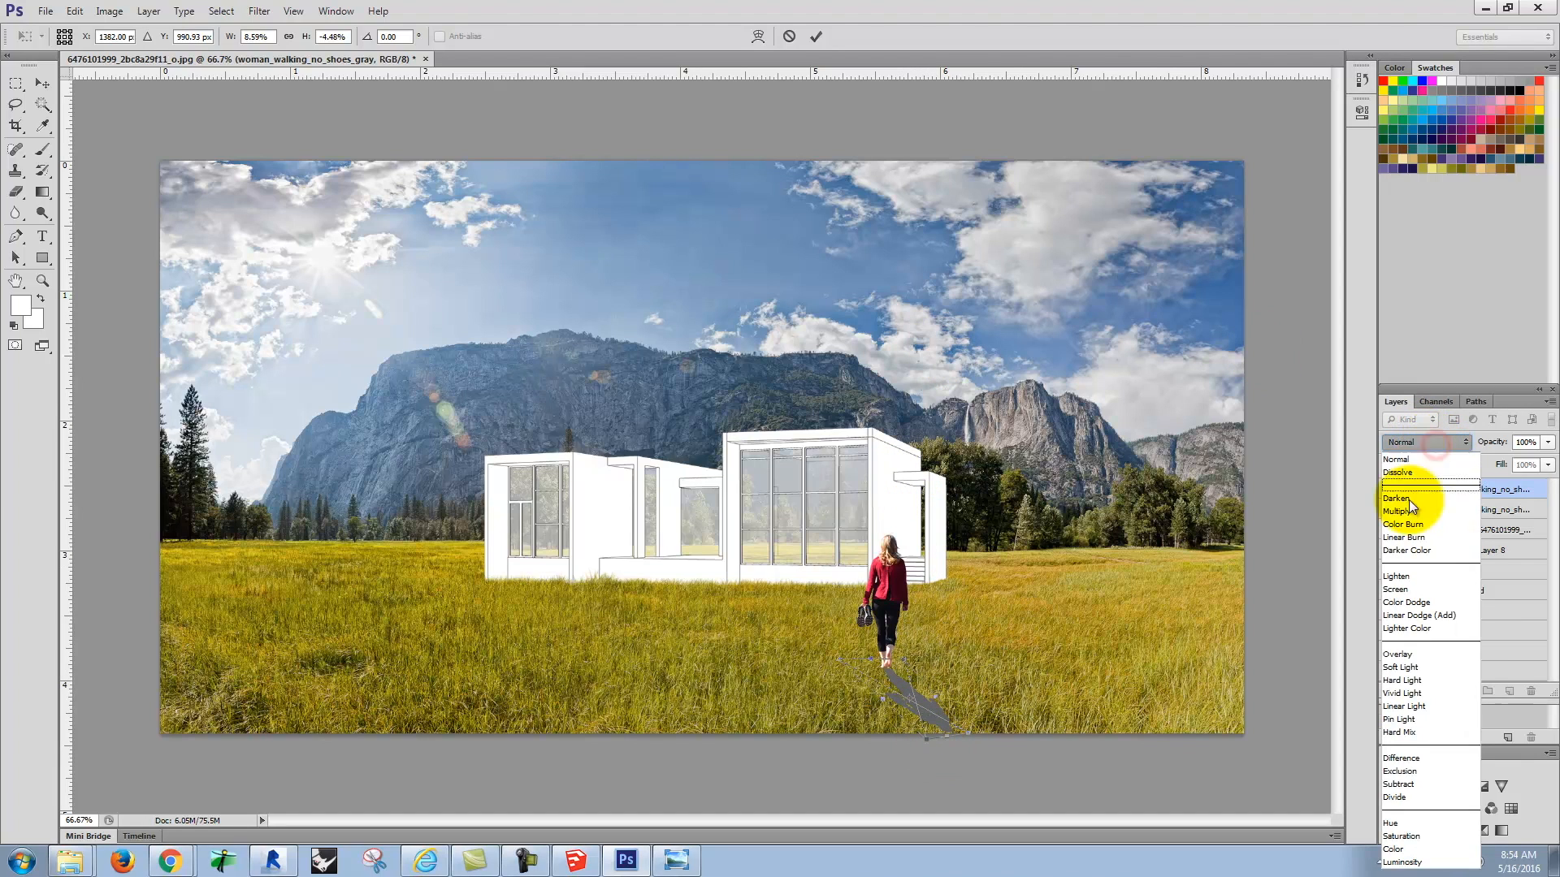
click(1410, 506)
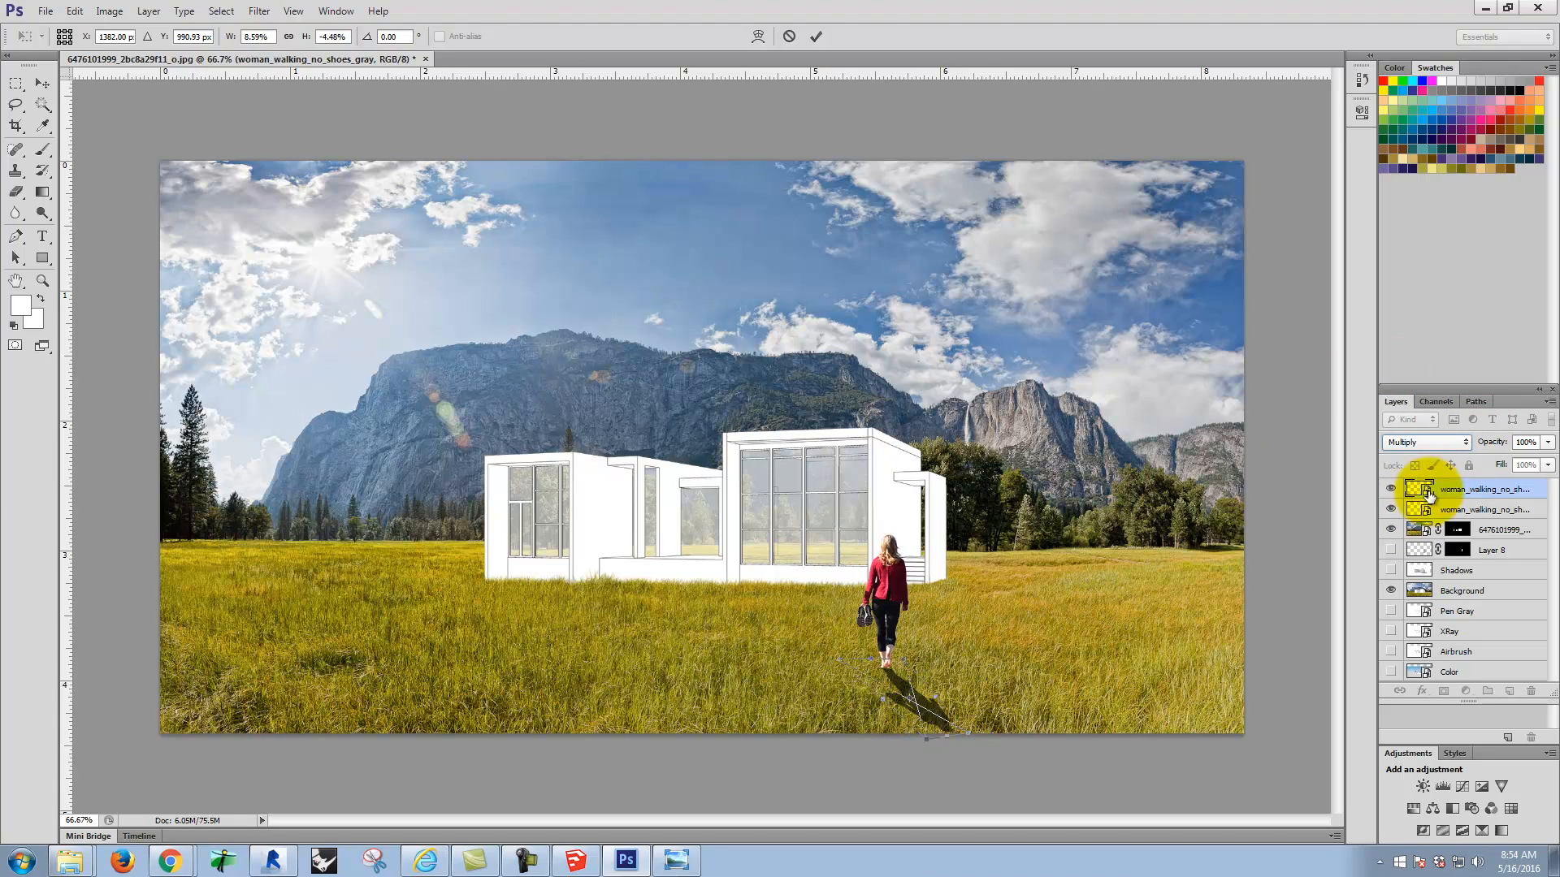
click(809, 36)
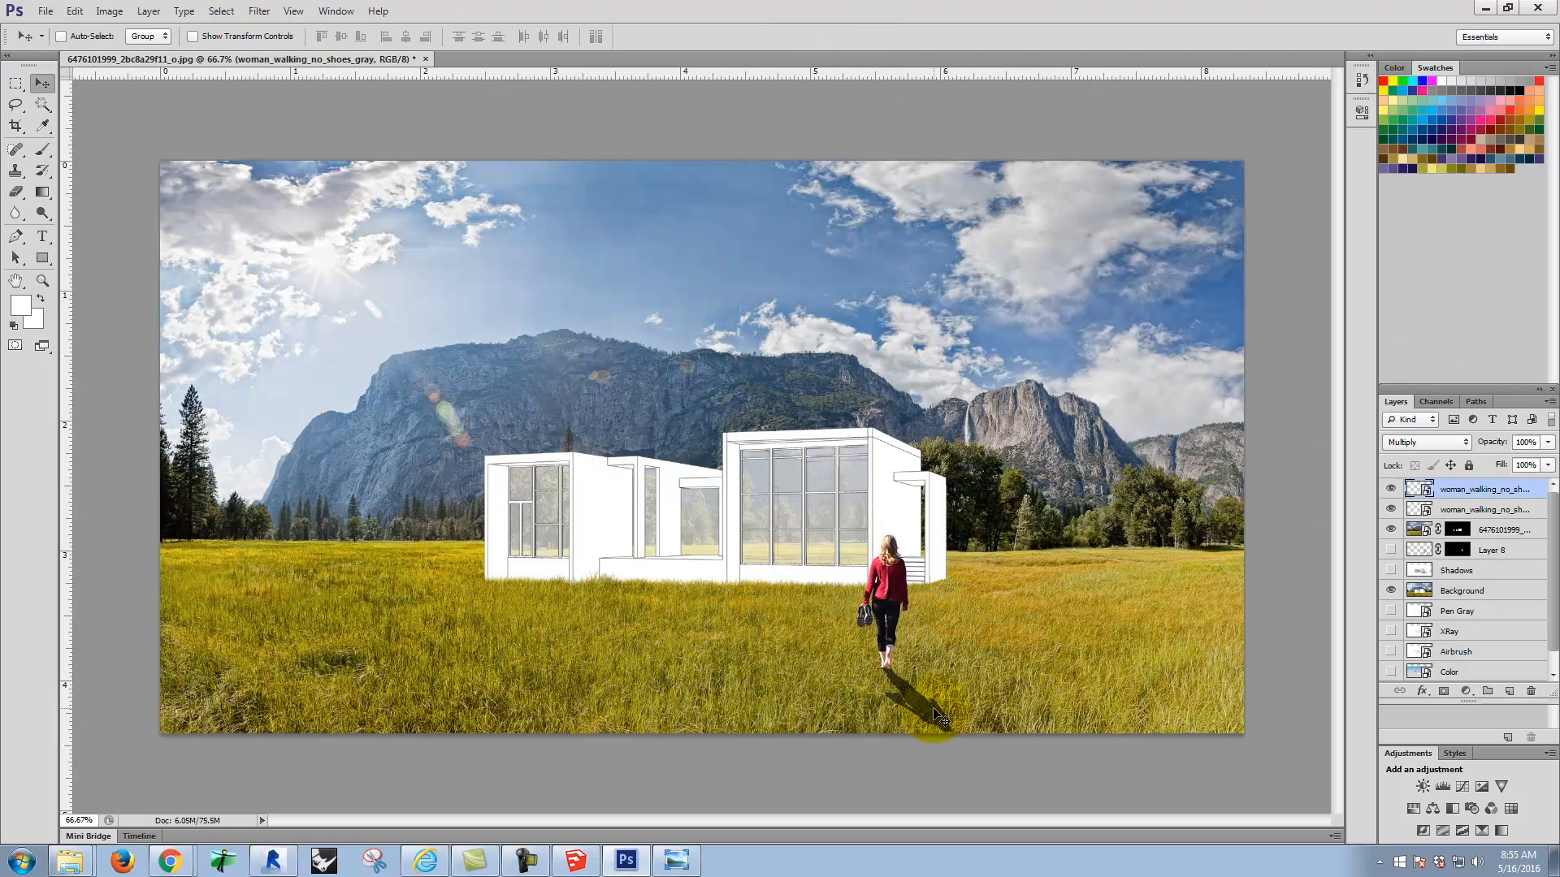
Step: Show the house's Shadows layer briefly, then hide the photo and shadow layers, leaving both woman layers over the line drawing
click(1390, 571)
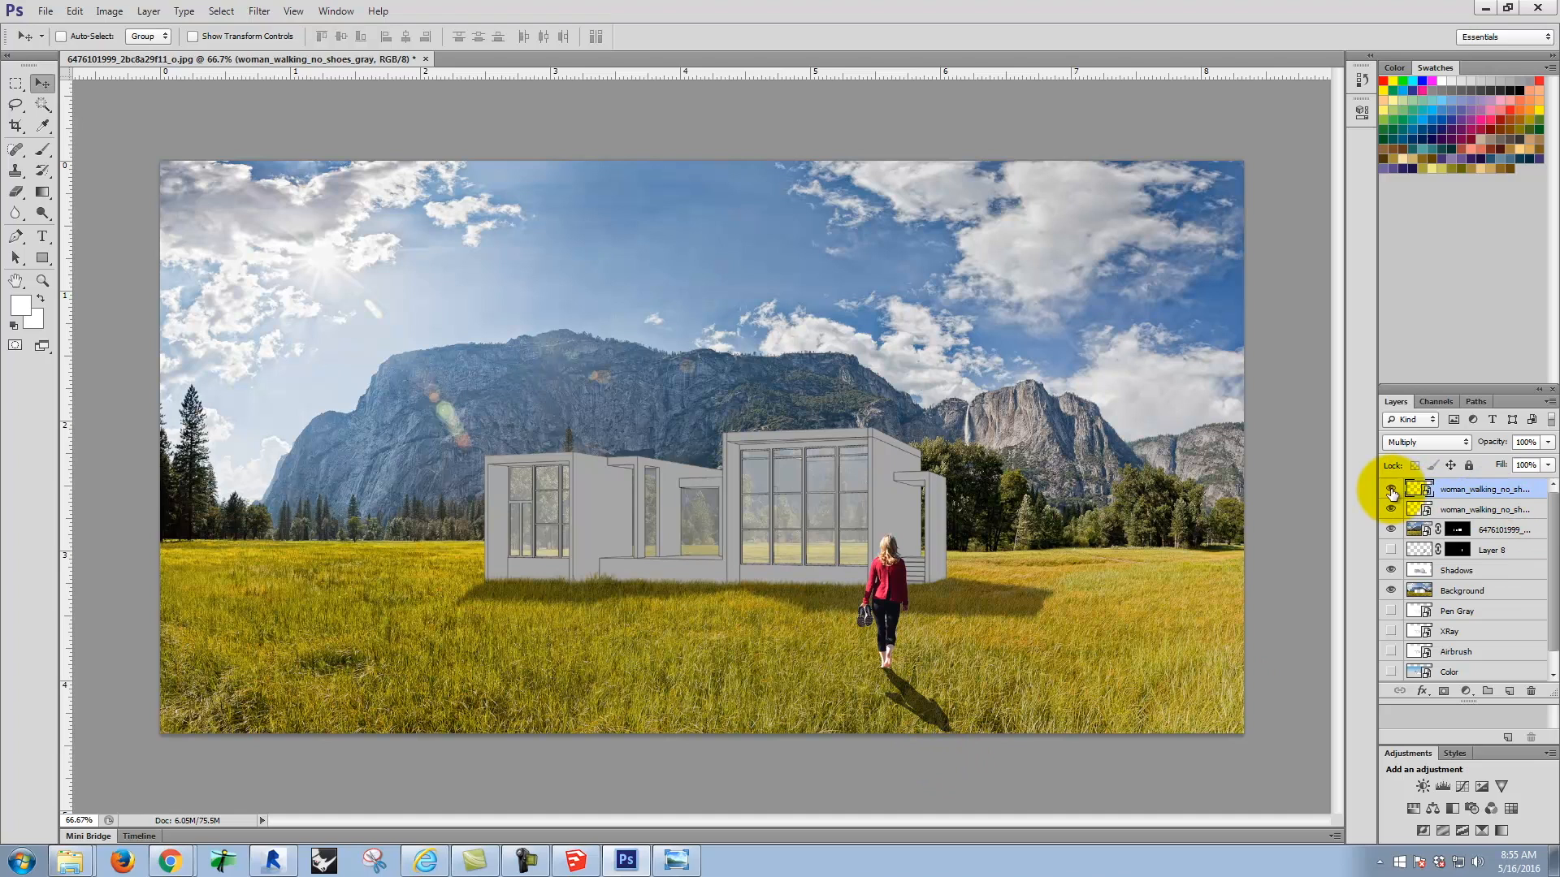
drag(1389, 491, 1391, 591)
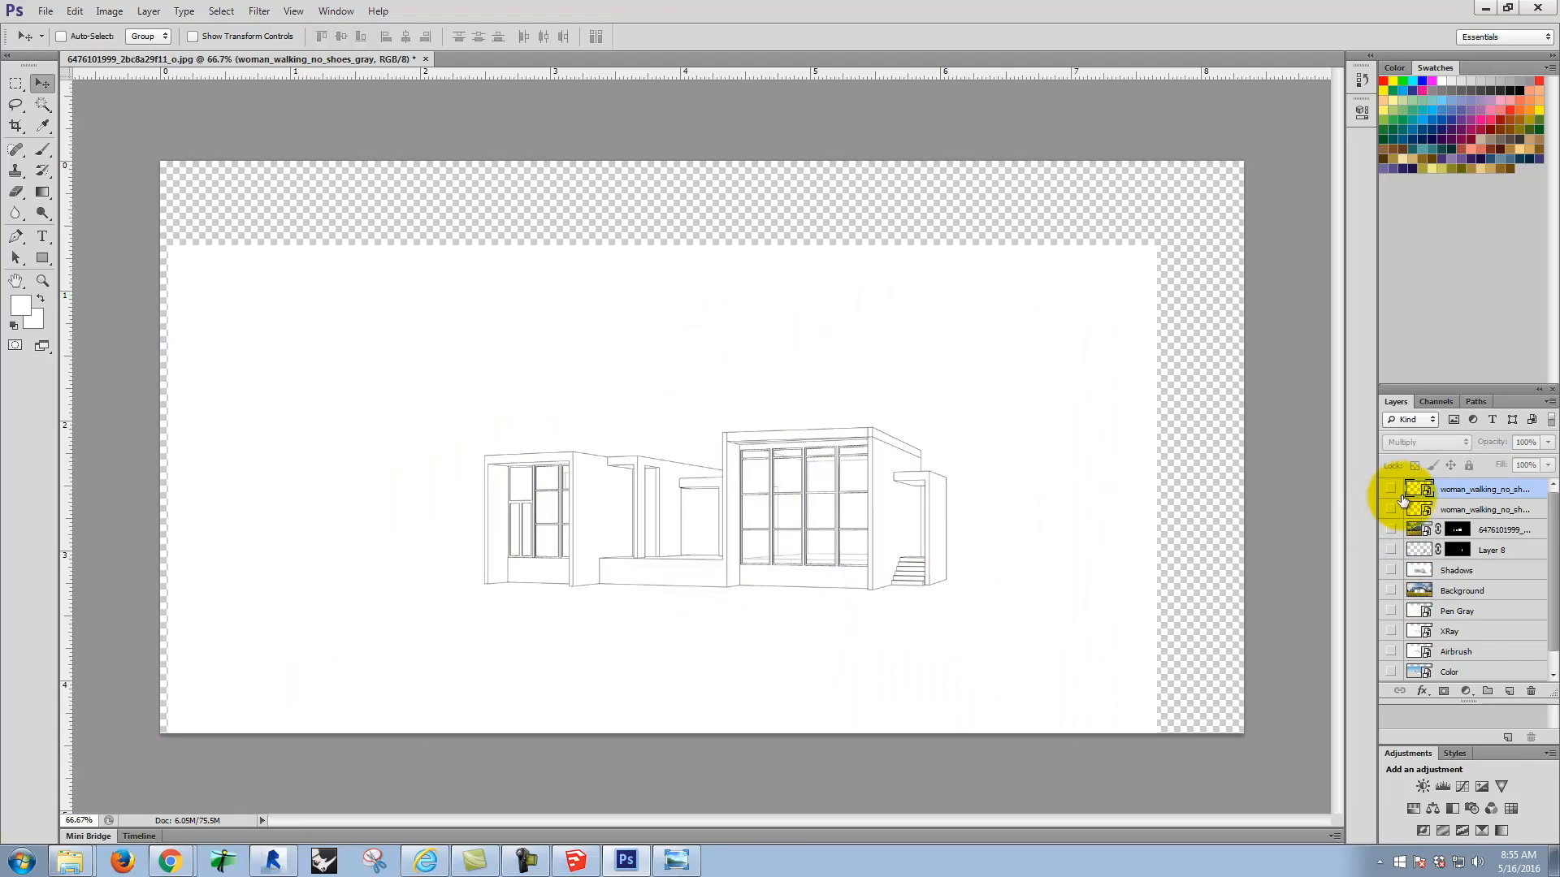
click(1391, 510)
click(1390, 491)
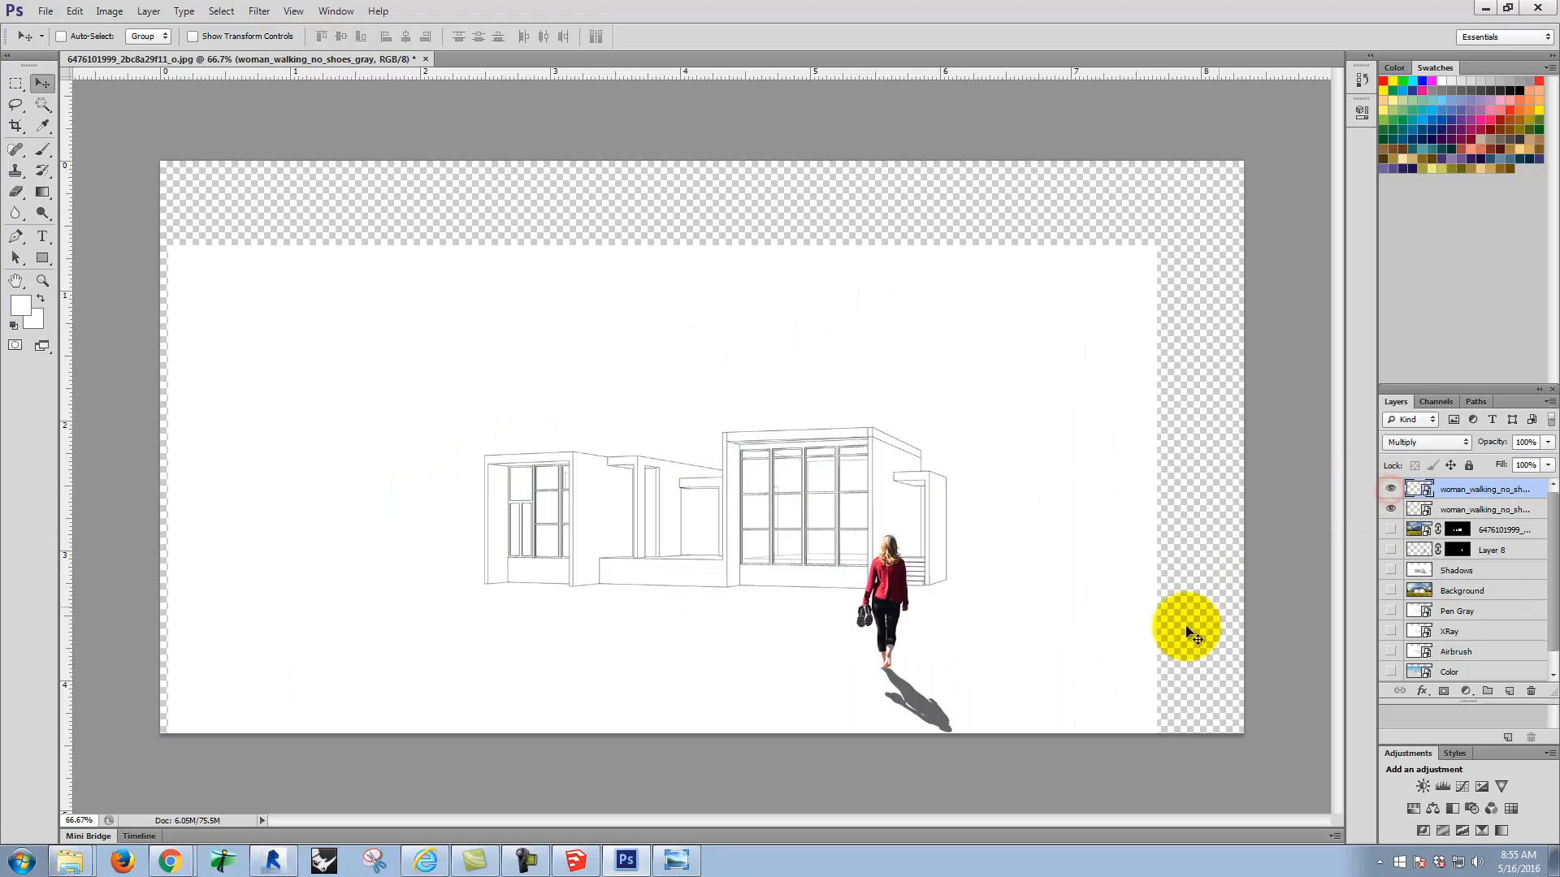
Step: Select a rectangular area of blank space to the left of the woman's shadow with the Rectangular Marquee
key(ctrl+equal)
key(ctrl+equal)
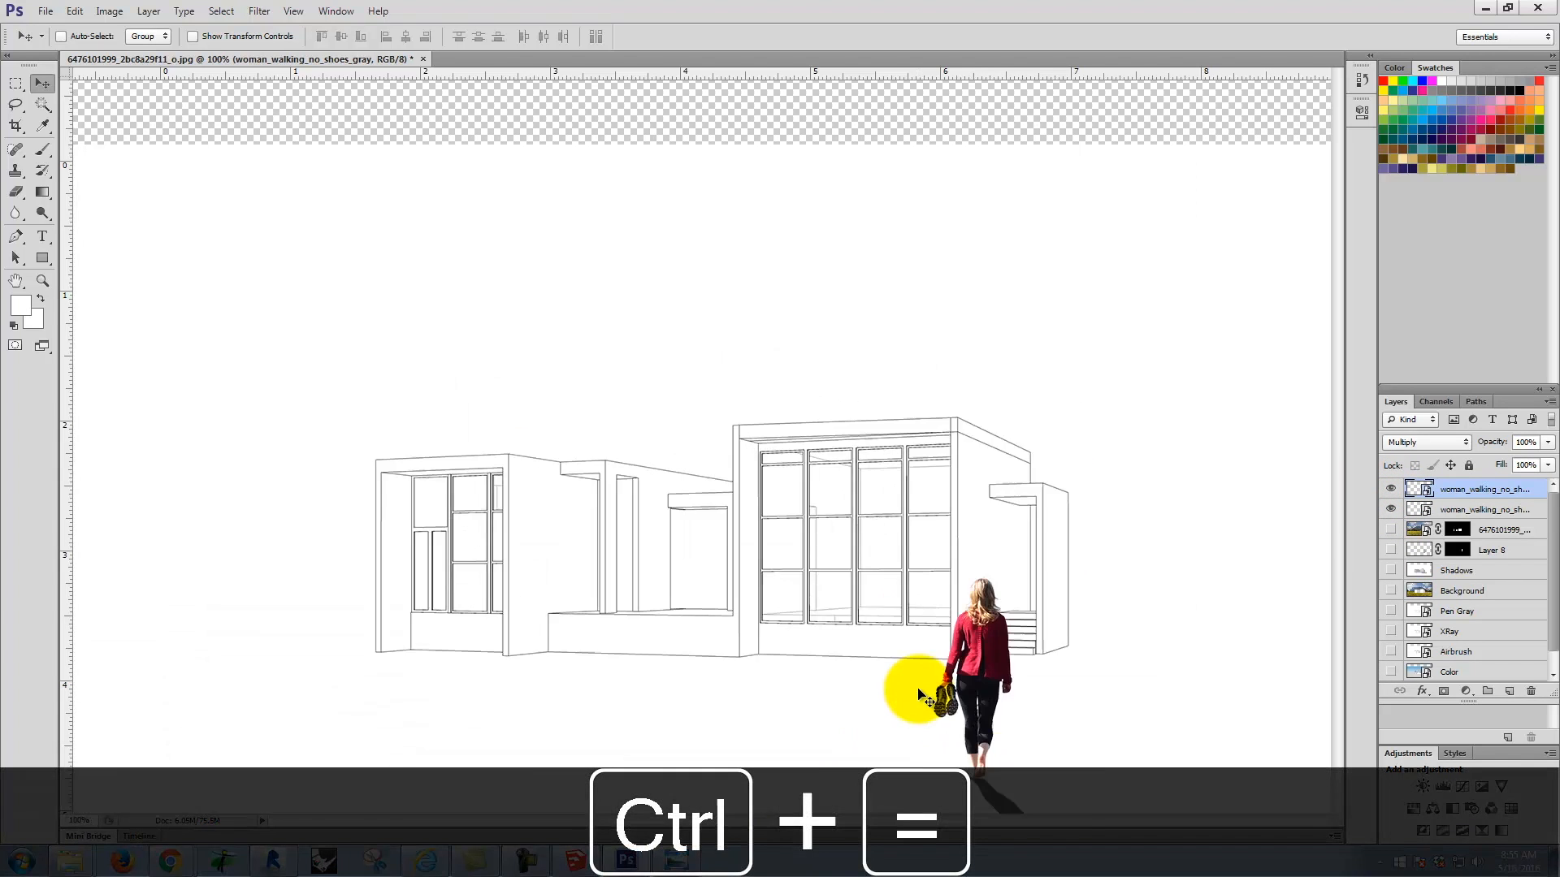
key(space)
drag(1118, 533, 707, 118)
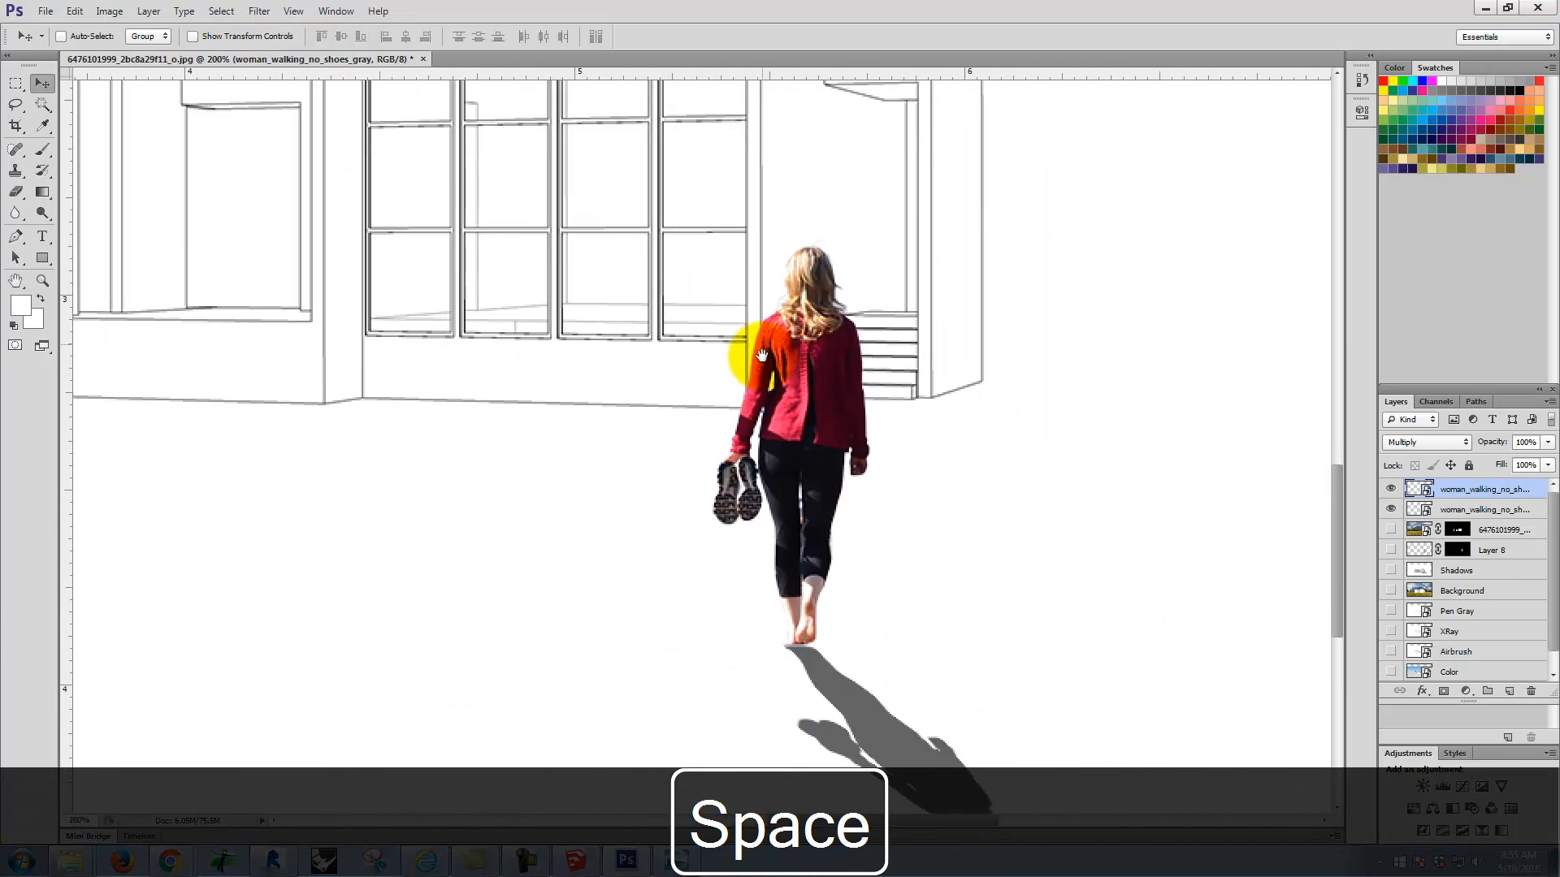
drag(741, 349, 717, 97)
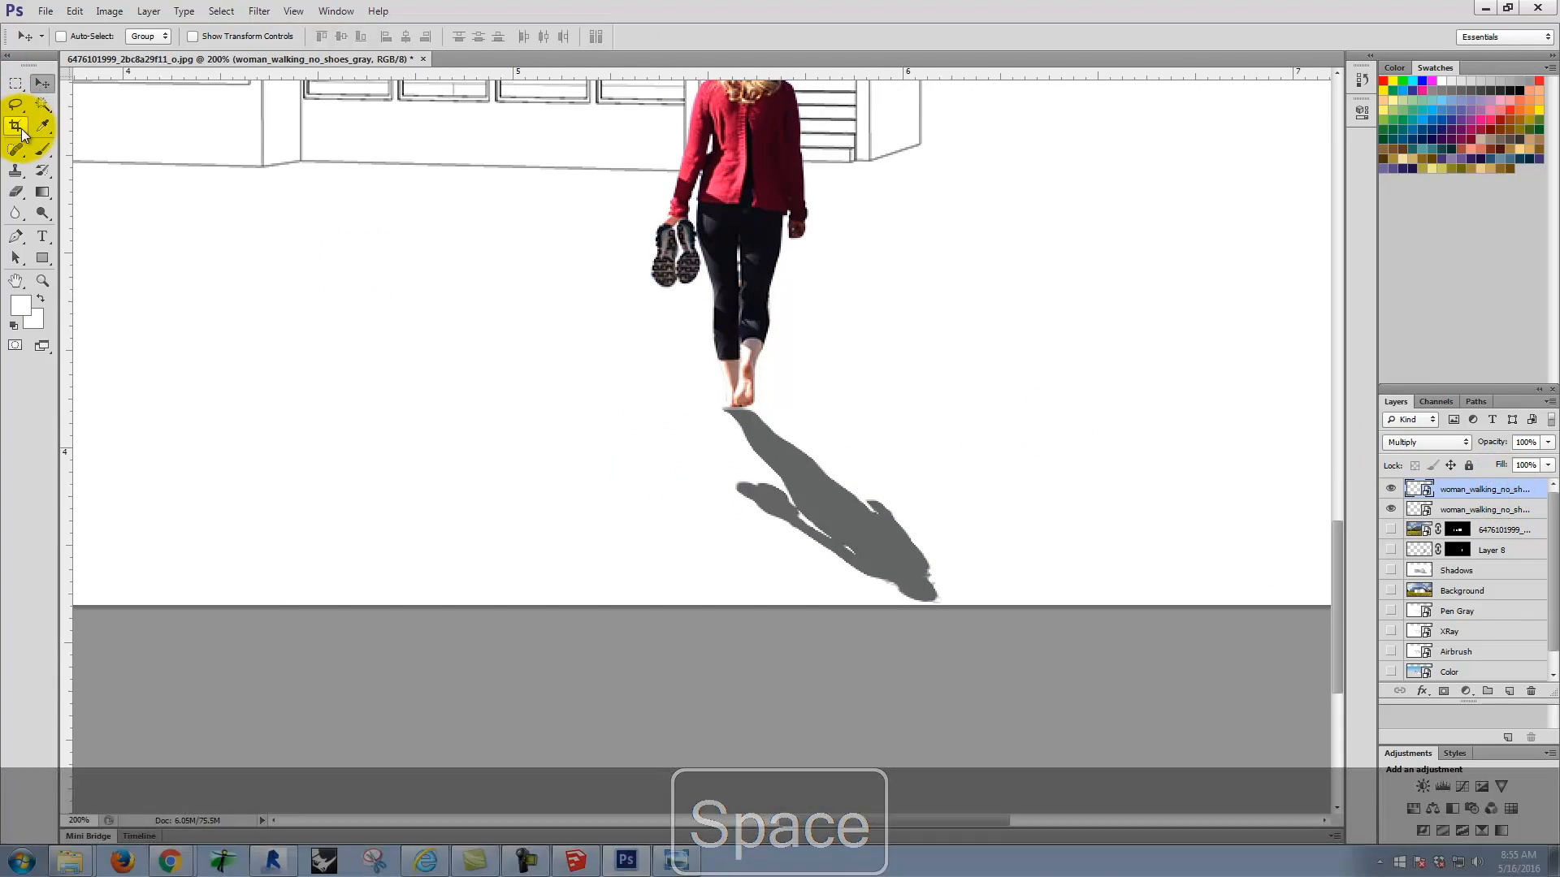
click(14, 173)
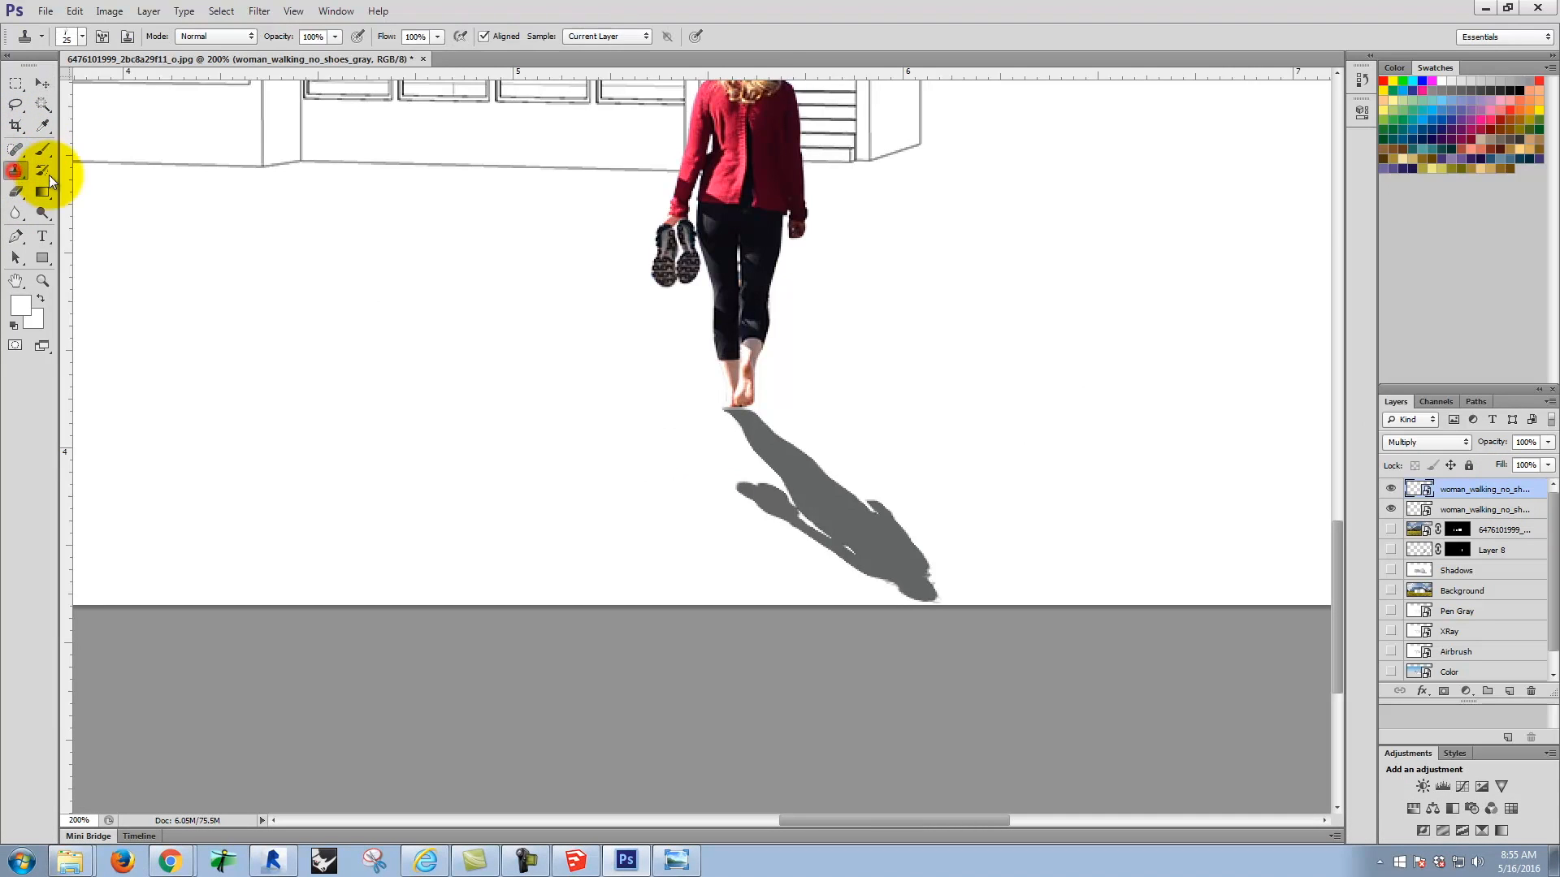
click(15, 82)
drag(177, 293, 560, 526)
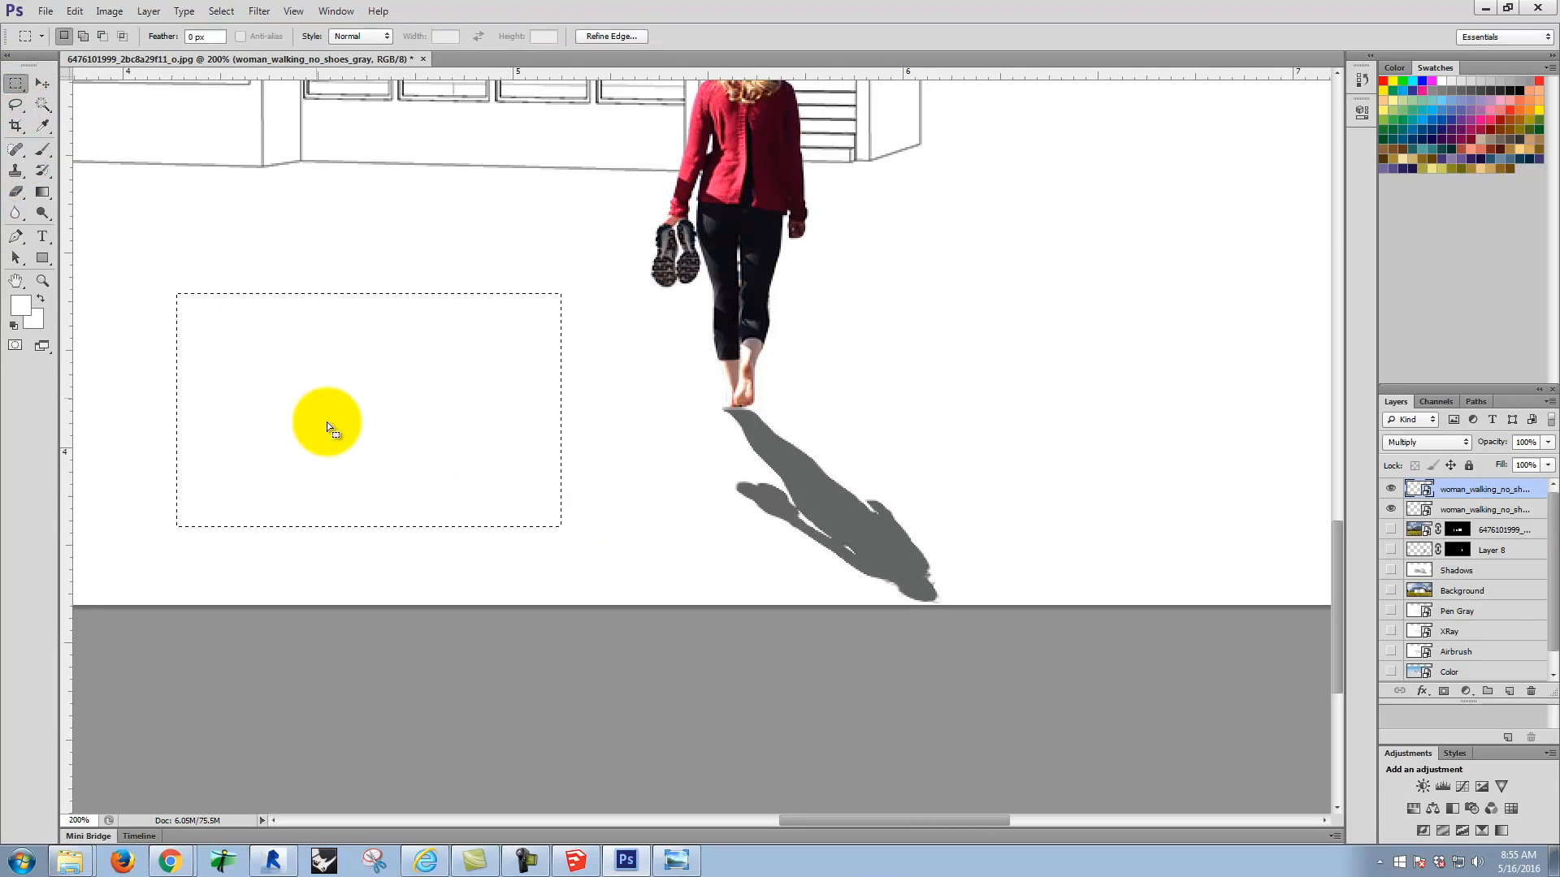
Step: Sample the shadow's gray, rasterize the silhouette layer, and fill the rectangular selection with that gray using the Brush
click(43, 124)
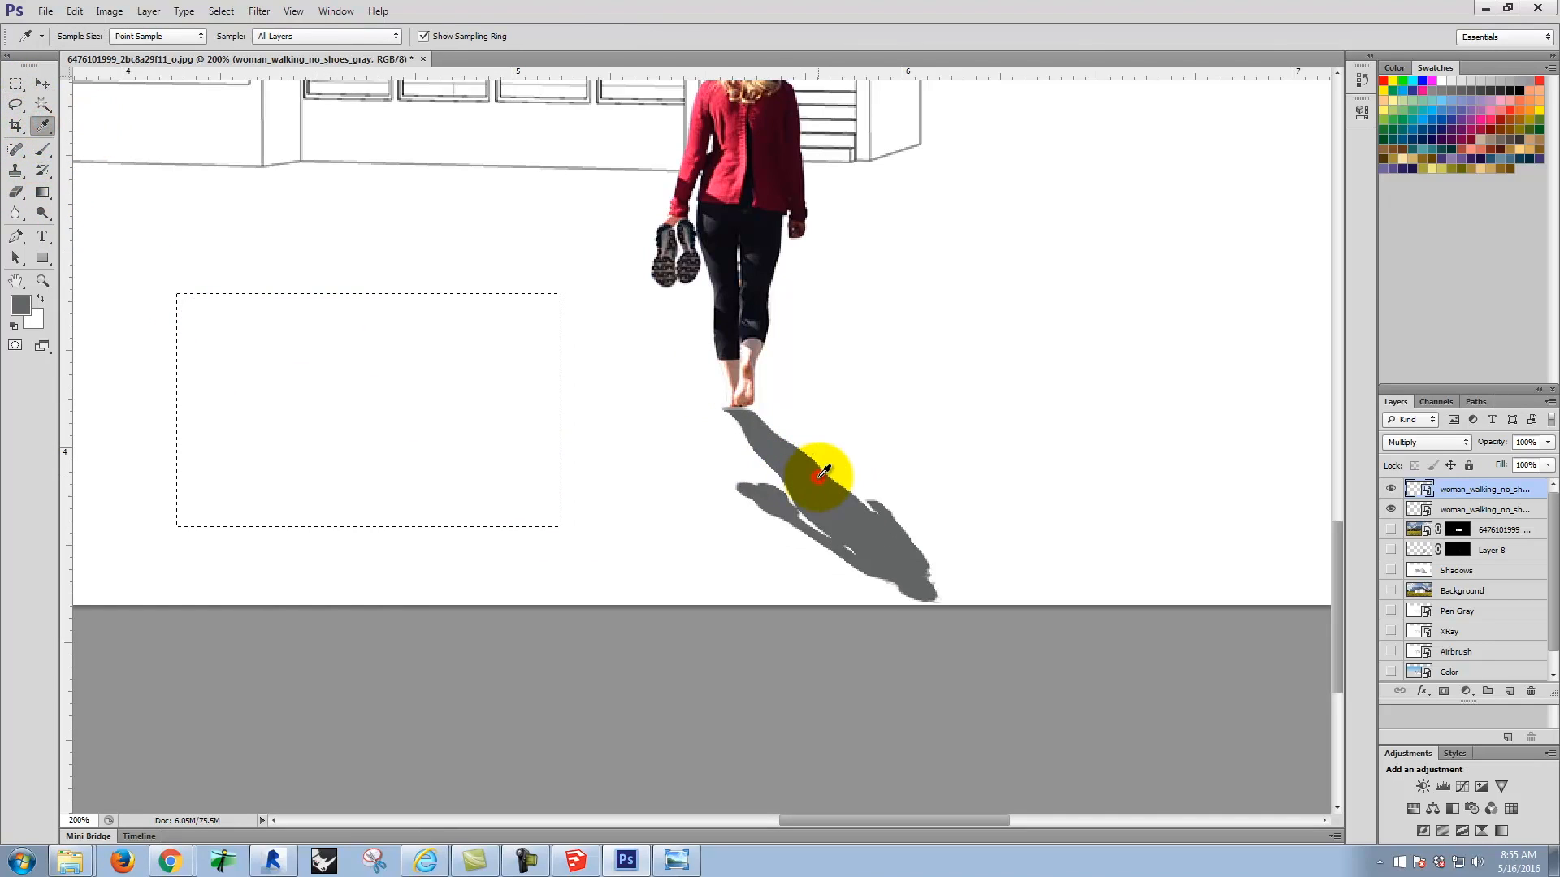
click(41, 148)
click(293, 397)
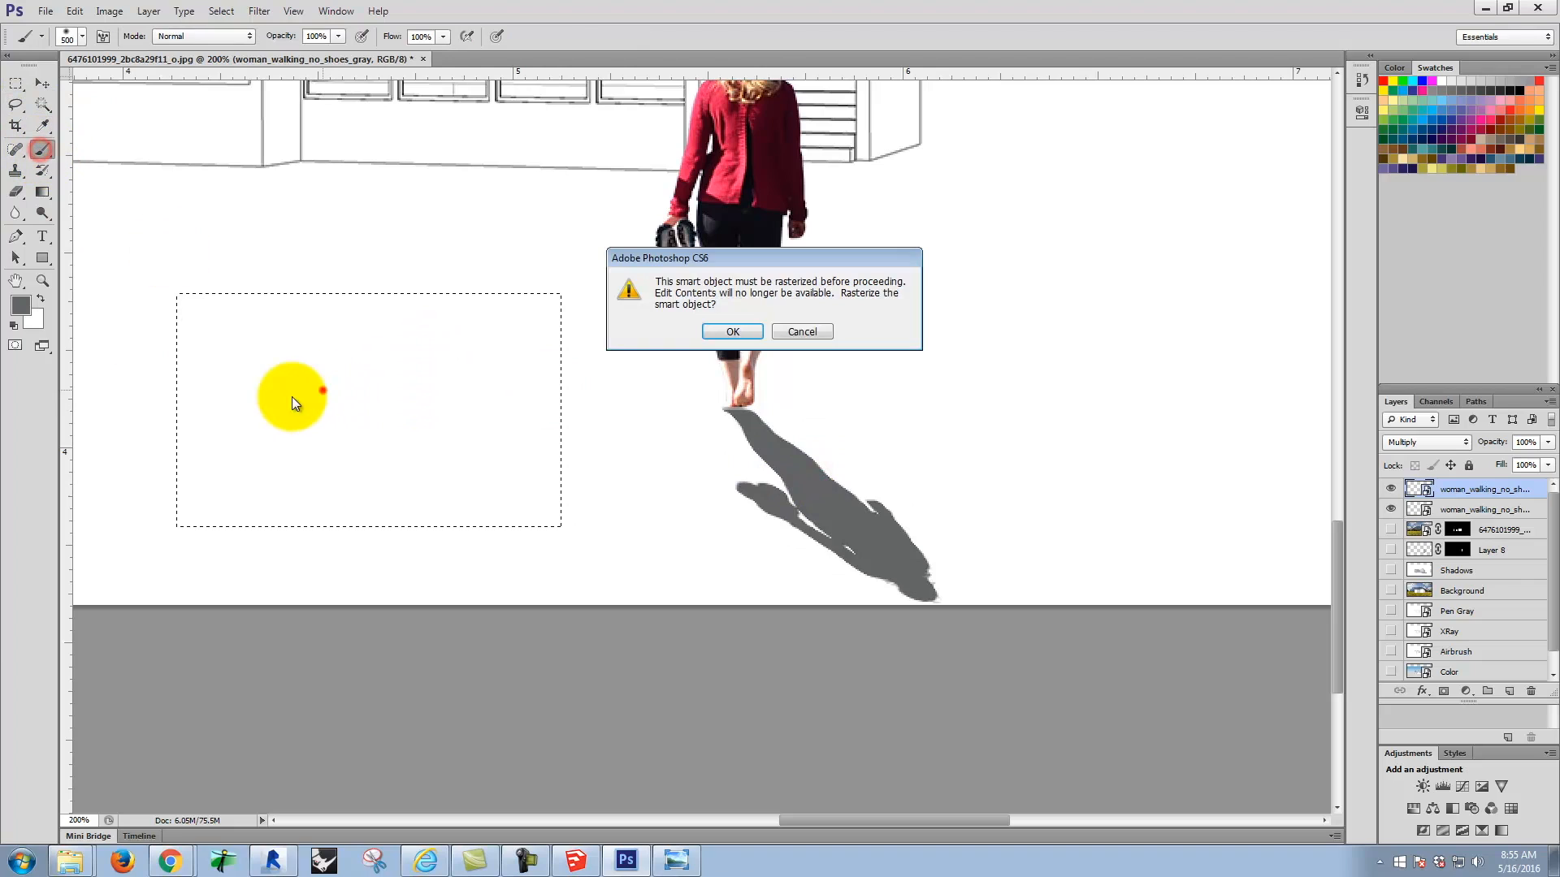
click(736, 335)
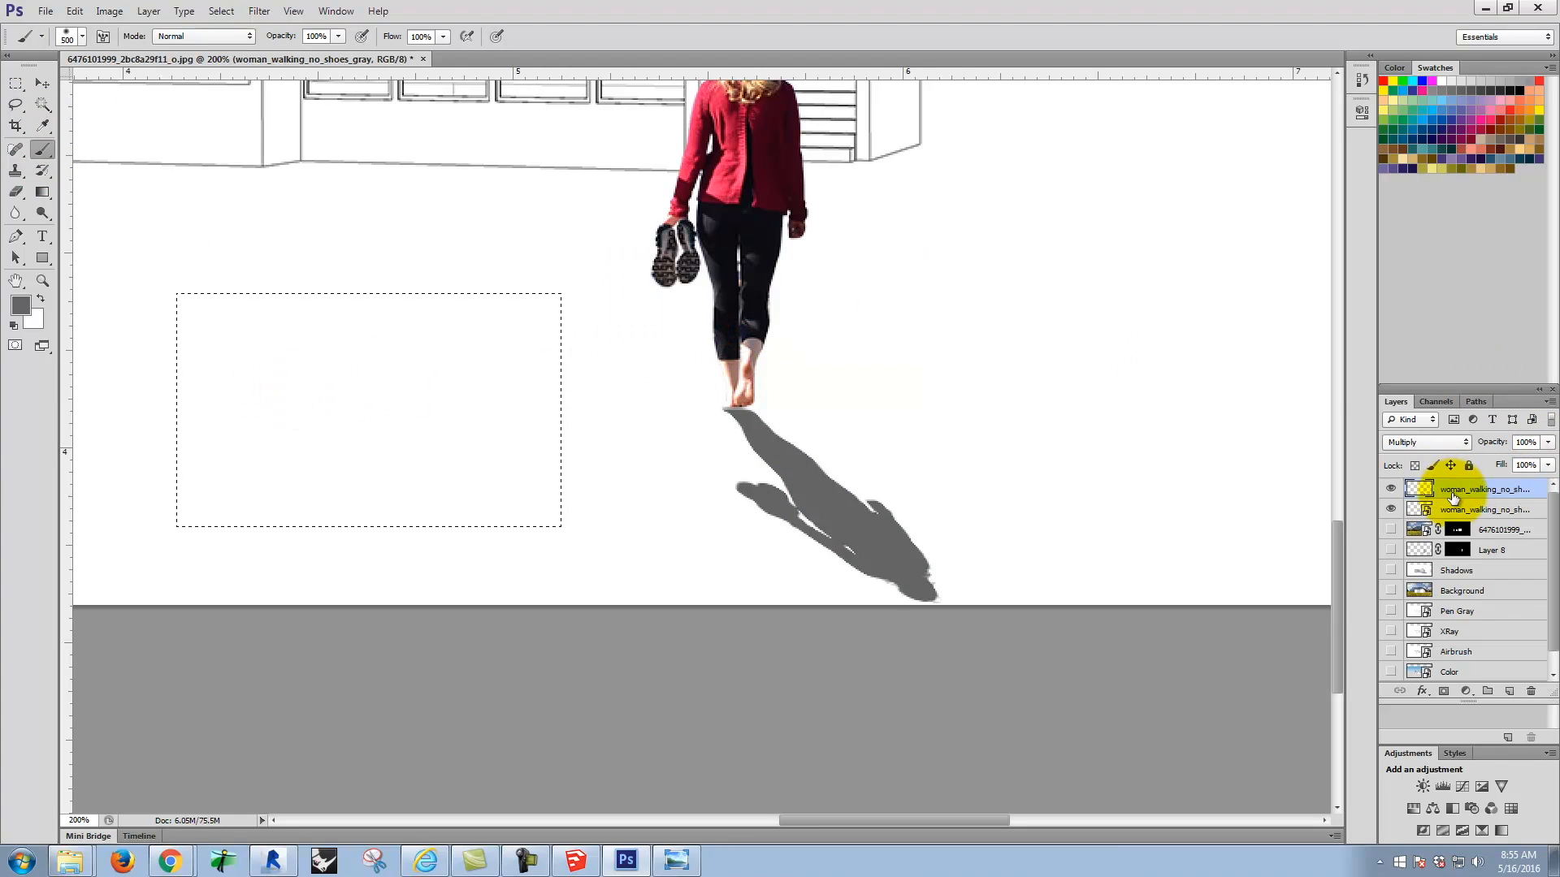
click(391, 457)
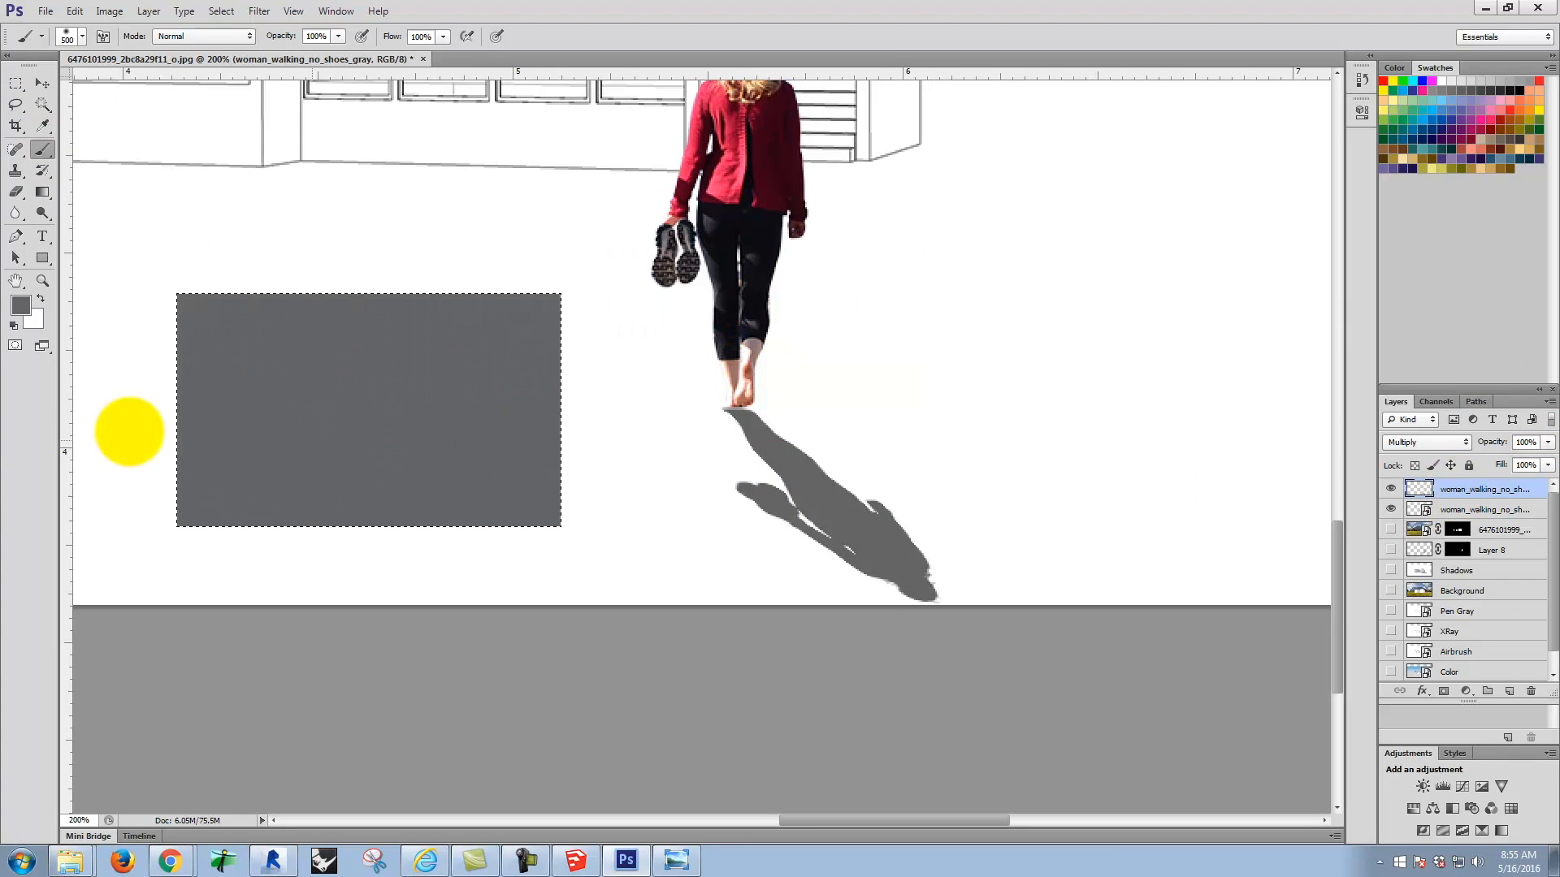
Step: Clear the rectangular selection and try to clean up the shadow's left tip with an enlarged Clone Stamp brush
click(16, 83)
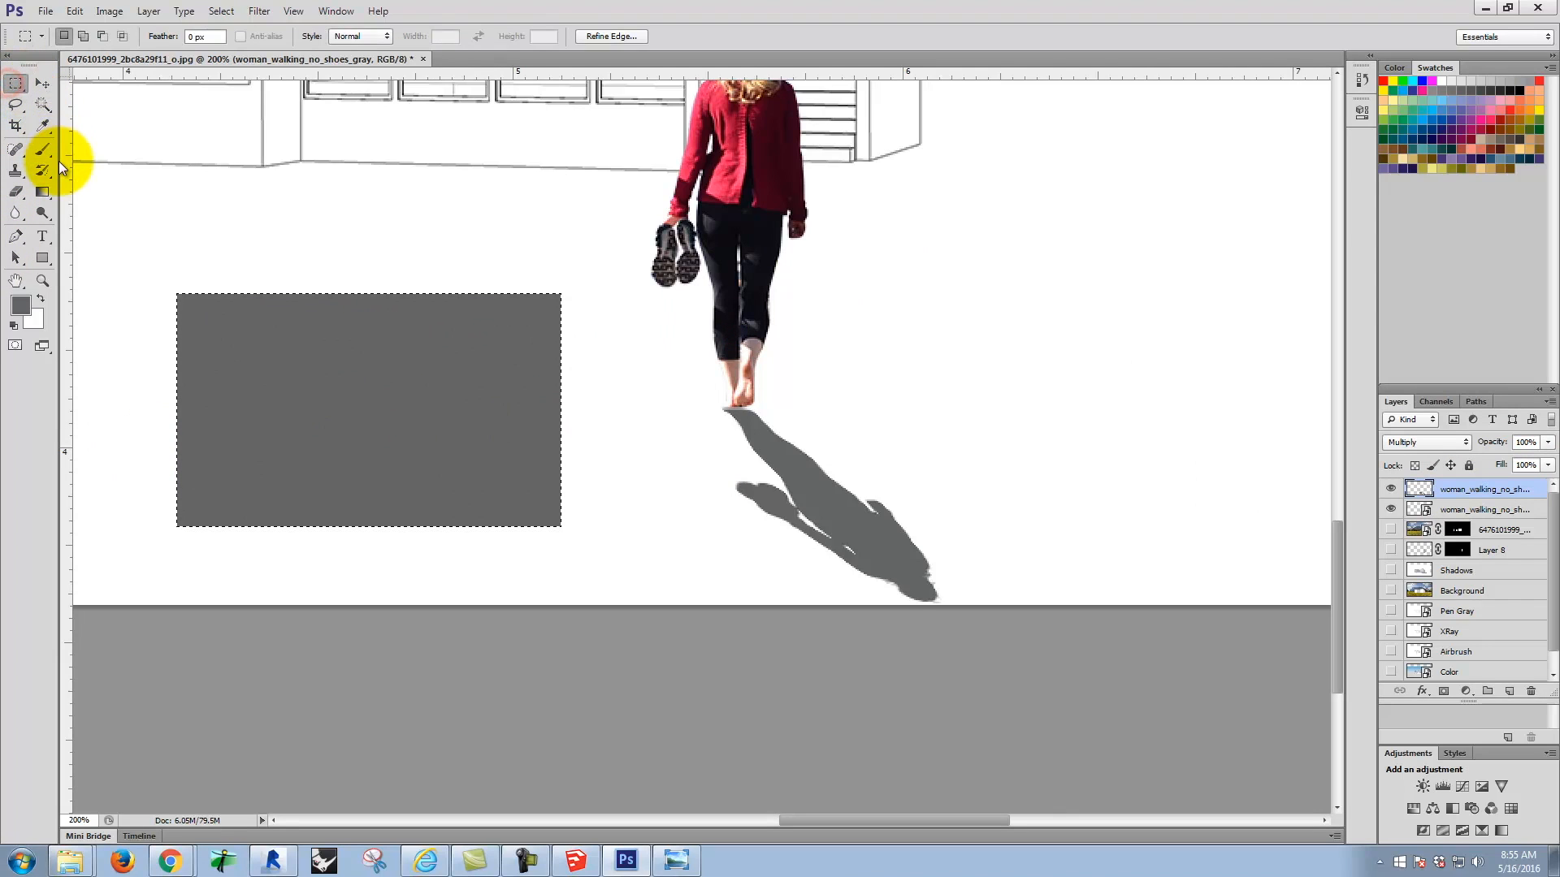
click(15, 171)
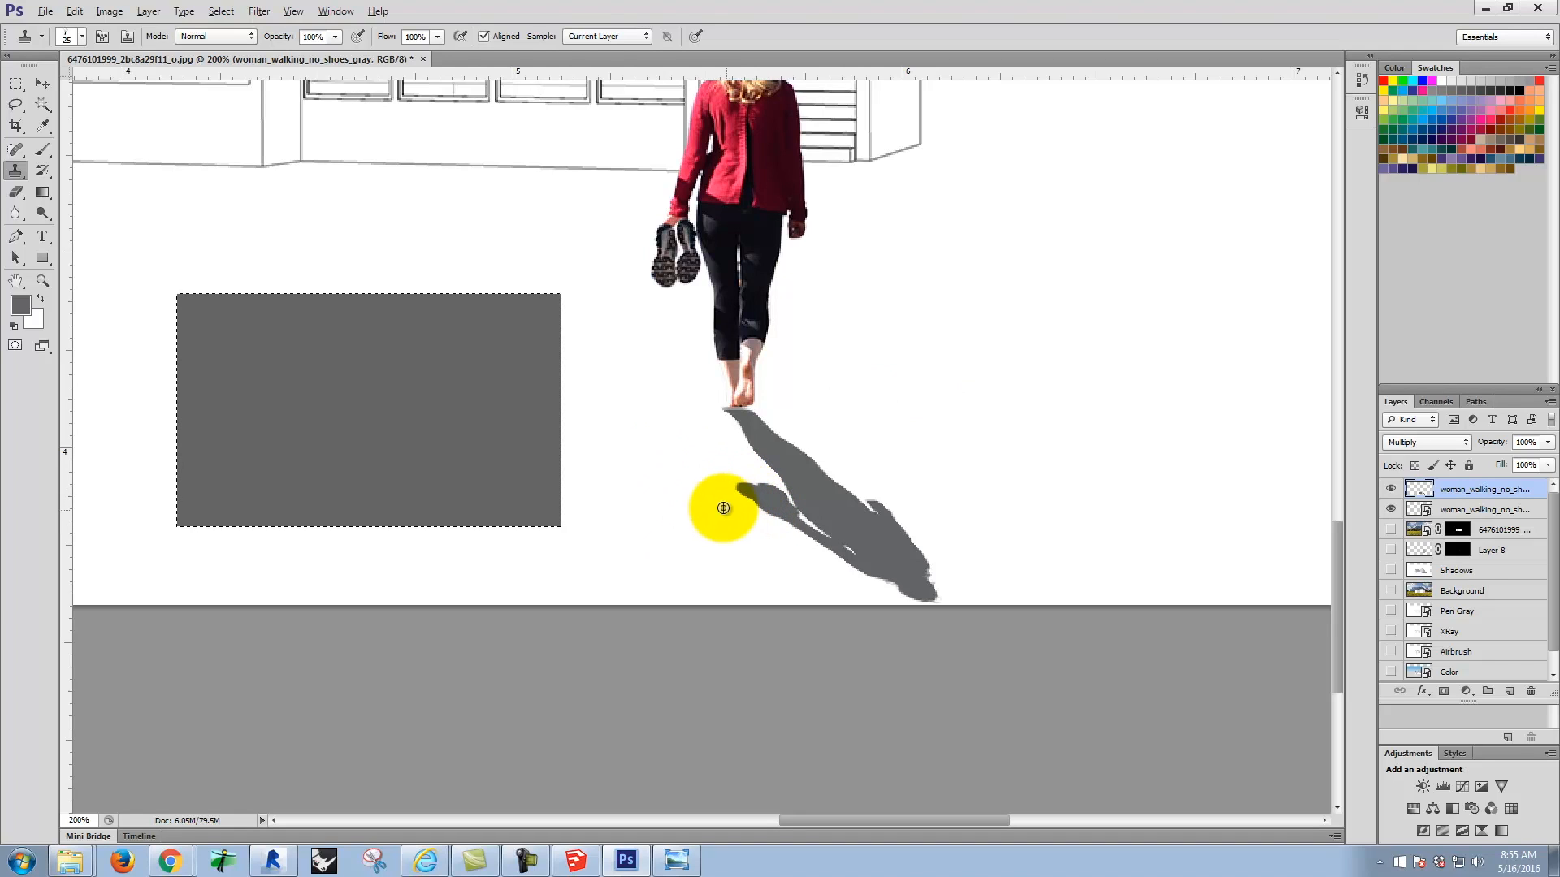
key(bracketright)
key(bracketright)
click(20, 84)
click(251, 209)
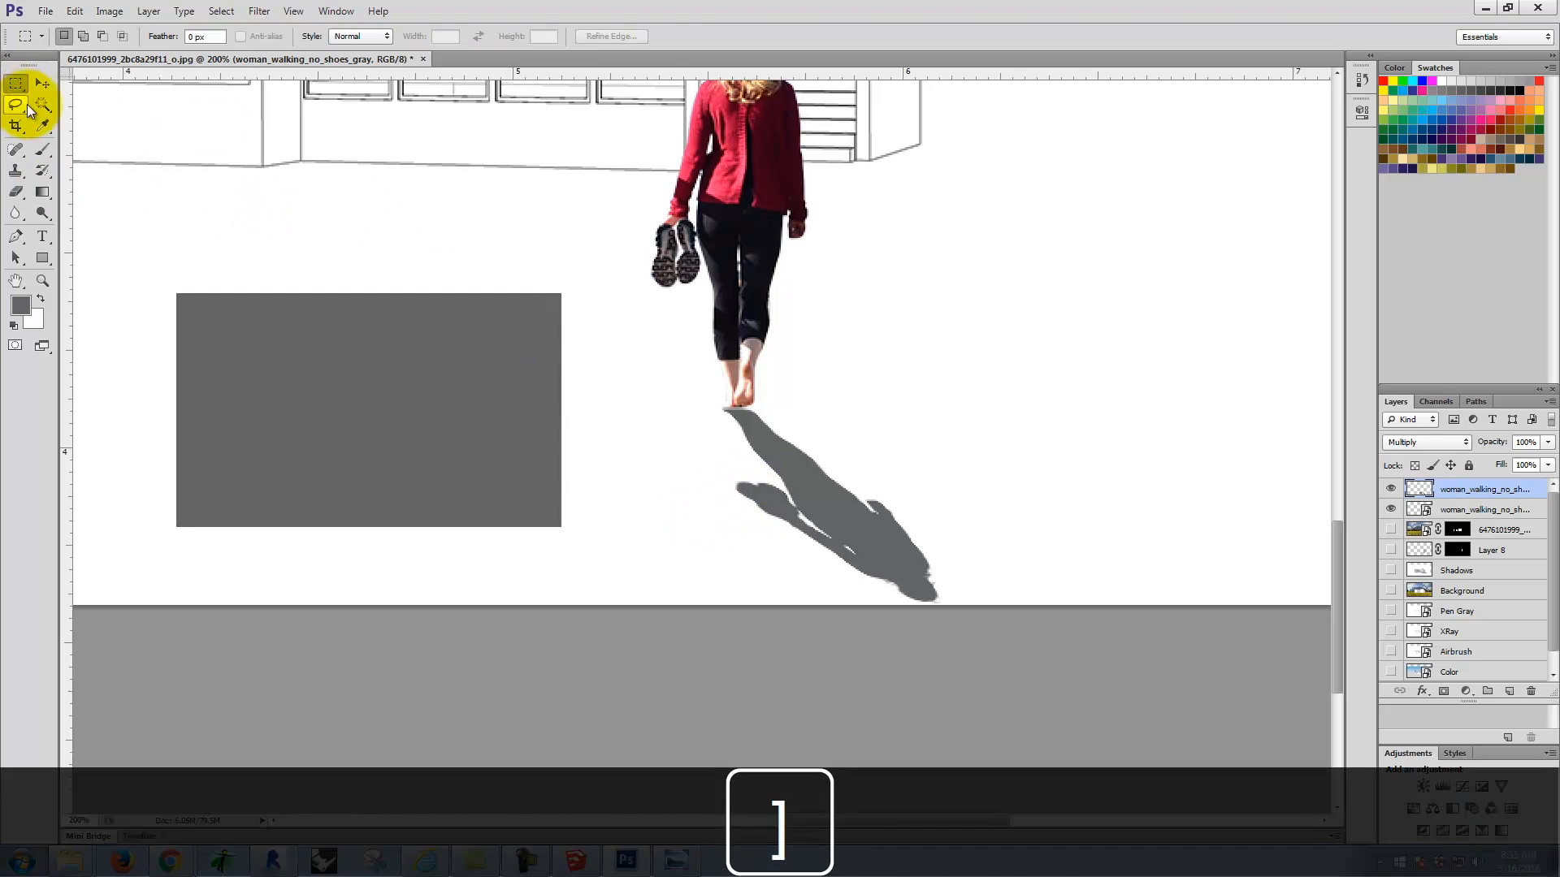
click(20, 168)
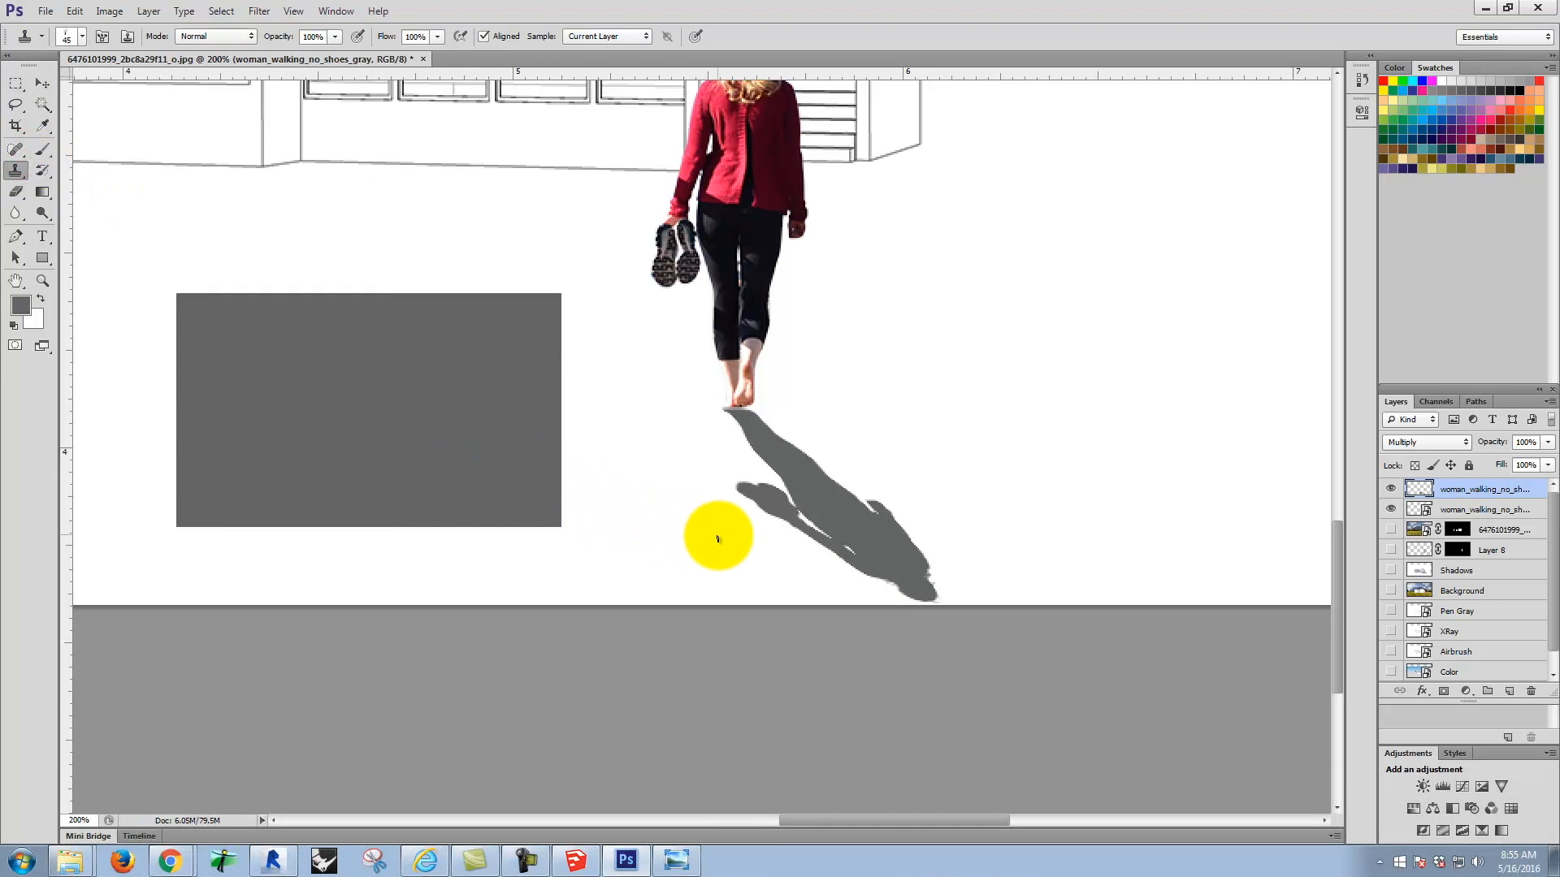
alt+click(724, 552)
mouse_move(744, 513)
mouse_down()
mouse_move(767, 515)
mouse_move(732, 492)
mouse_up()
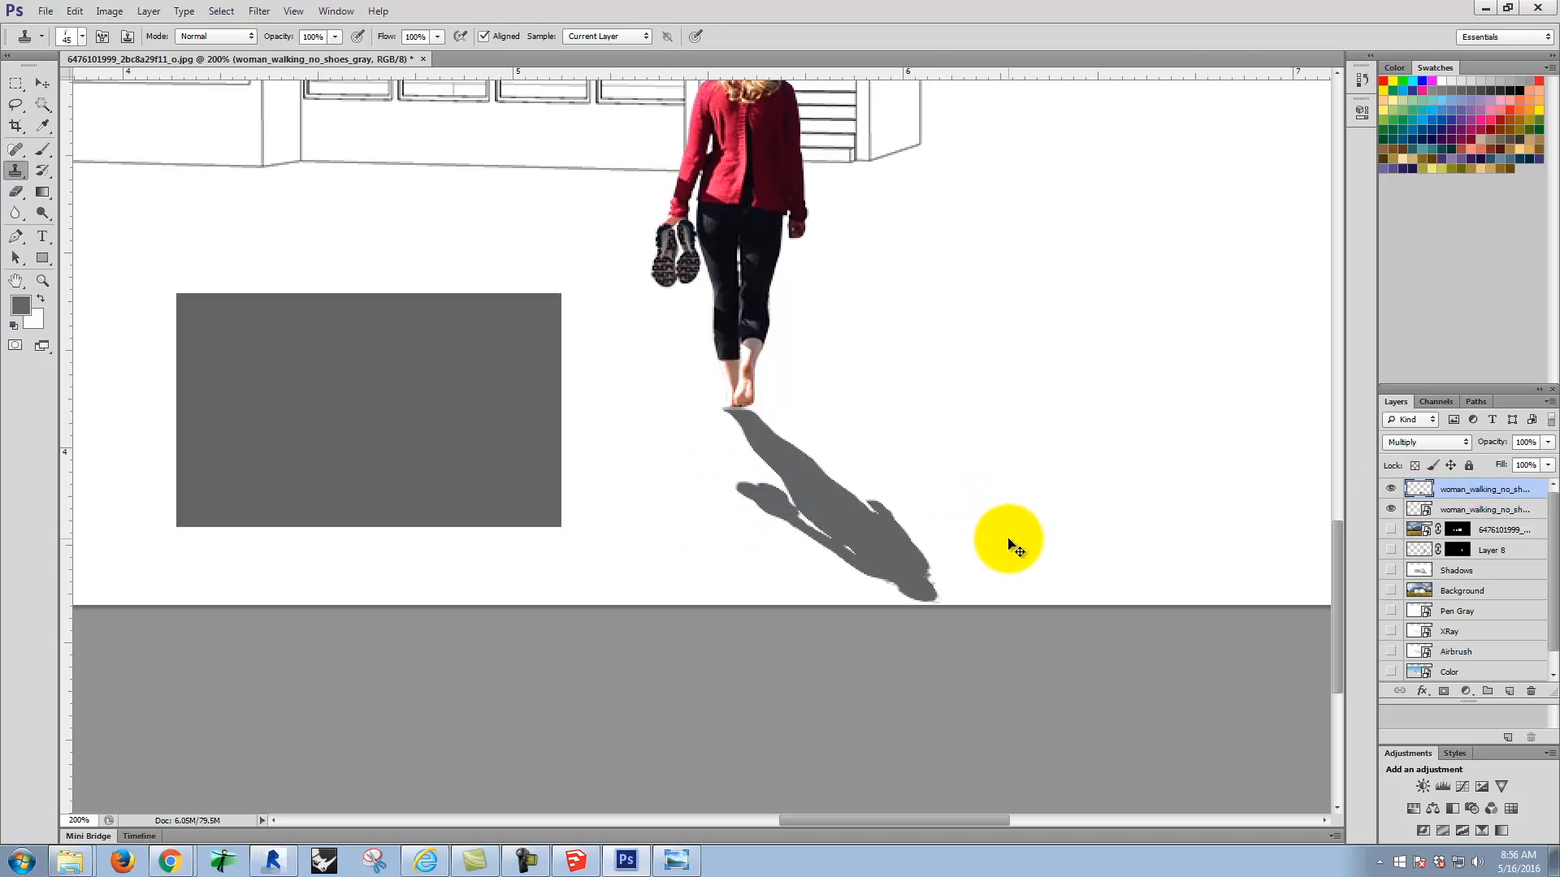
Step: Hide the colour woman and Lines layers so only the shadow layer is displayed
click(1391, 509)
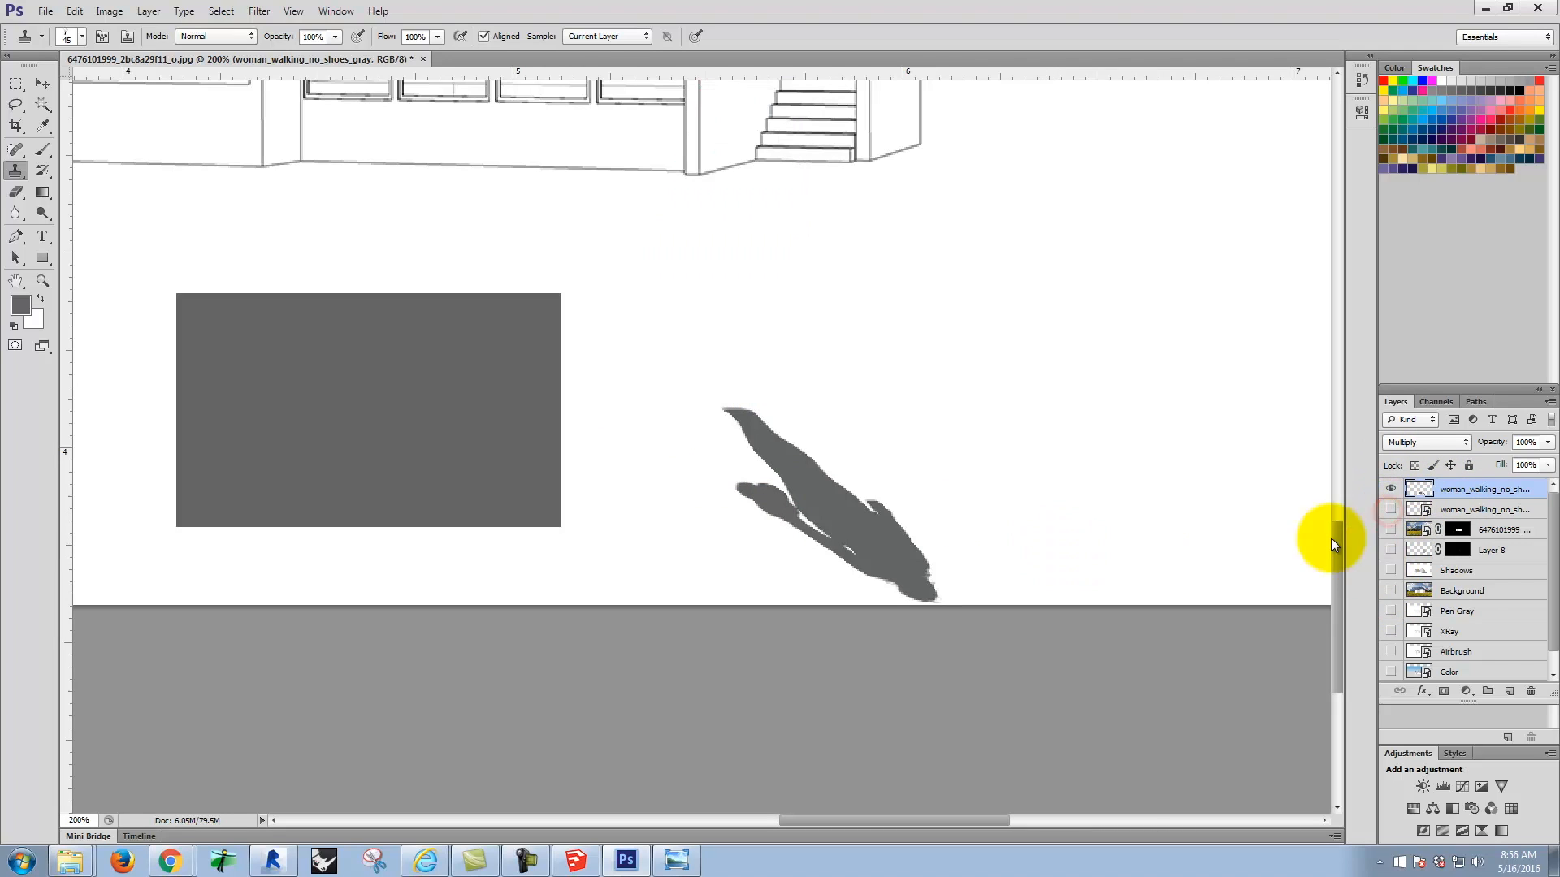
click(1547, 675)
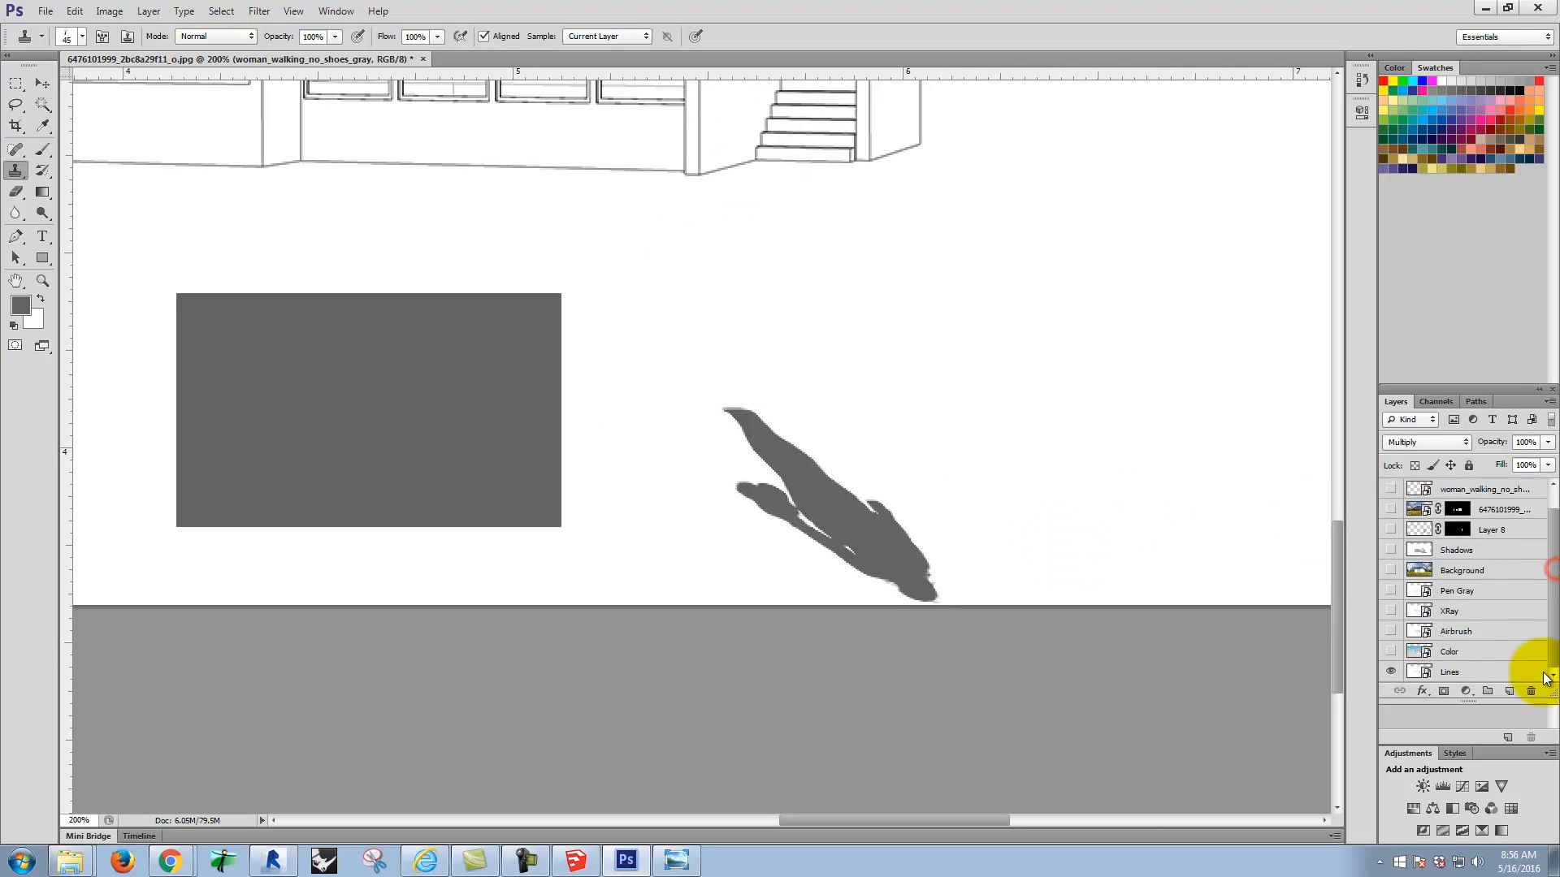
click(1390, 672)
Step: Undo the deselection, the gray rectangle fill, the layer rasterization and the rectangular marquee
key(ctrl+alt+z)
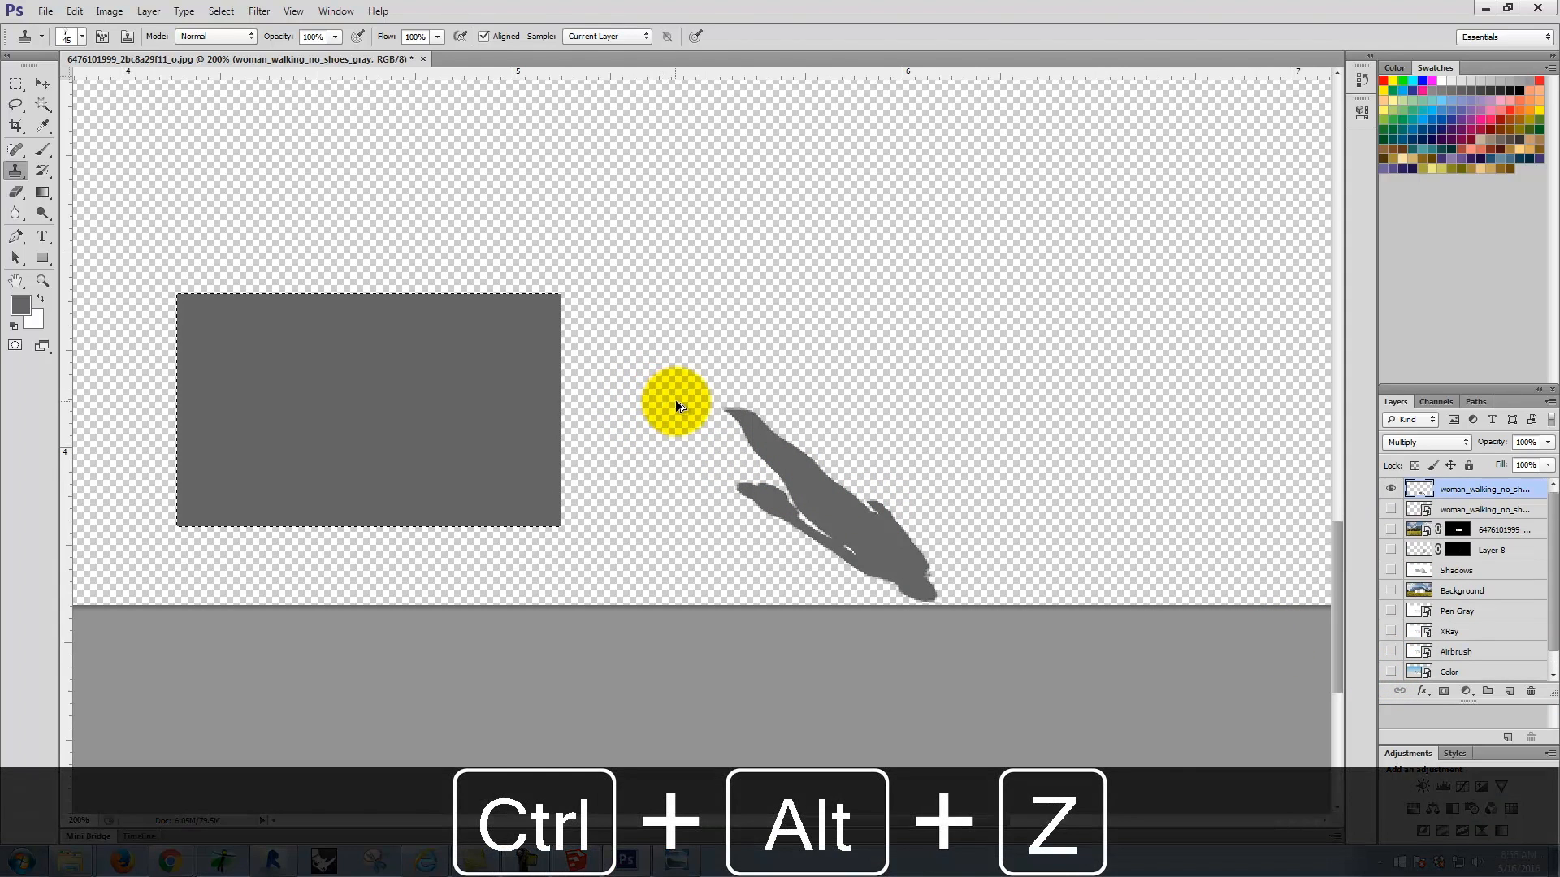
key(ctrl+alt+z)
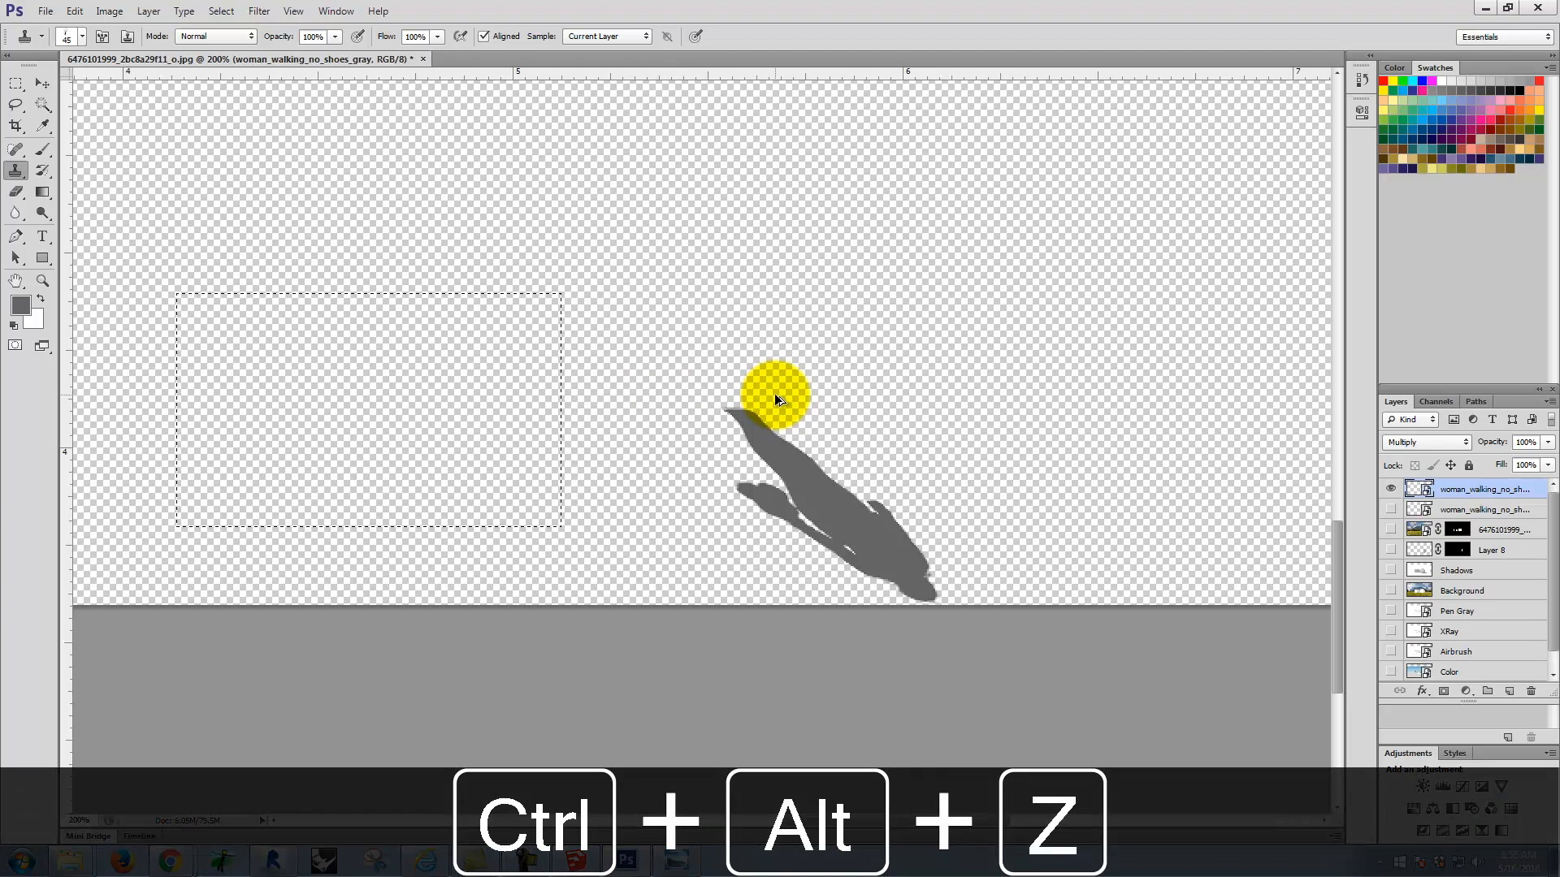
key(ctrl+alt+z)
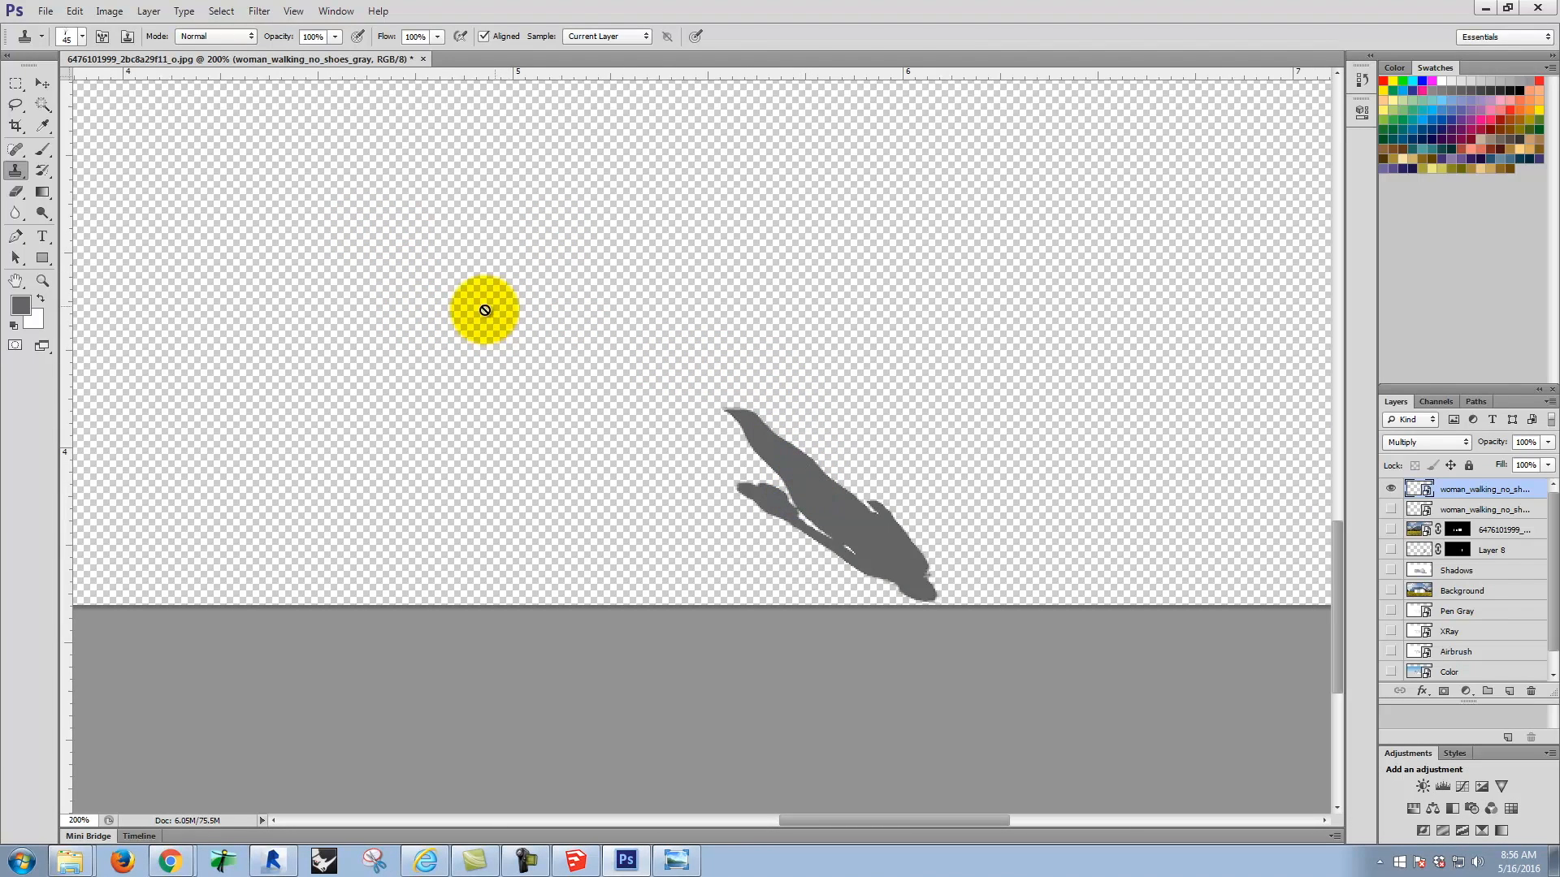
click(43, 104)
click(443, 272)
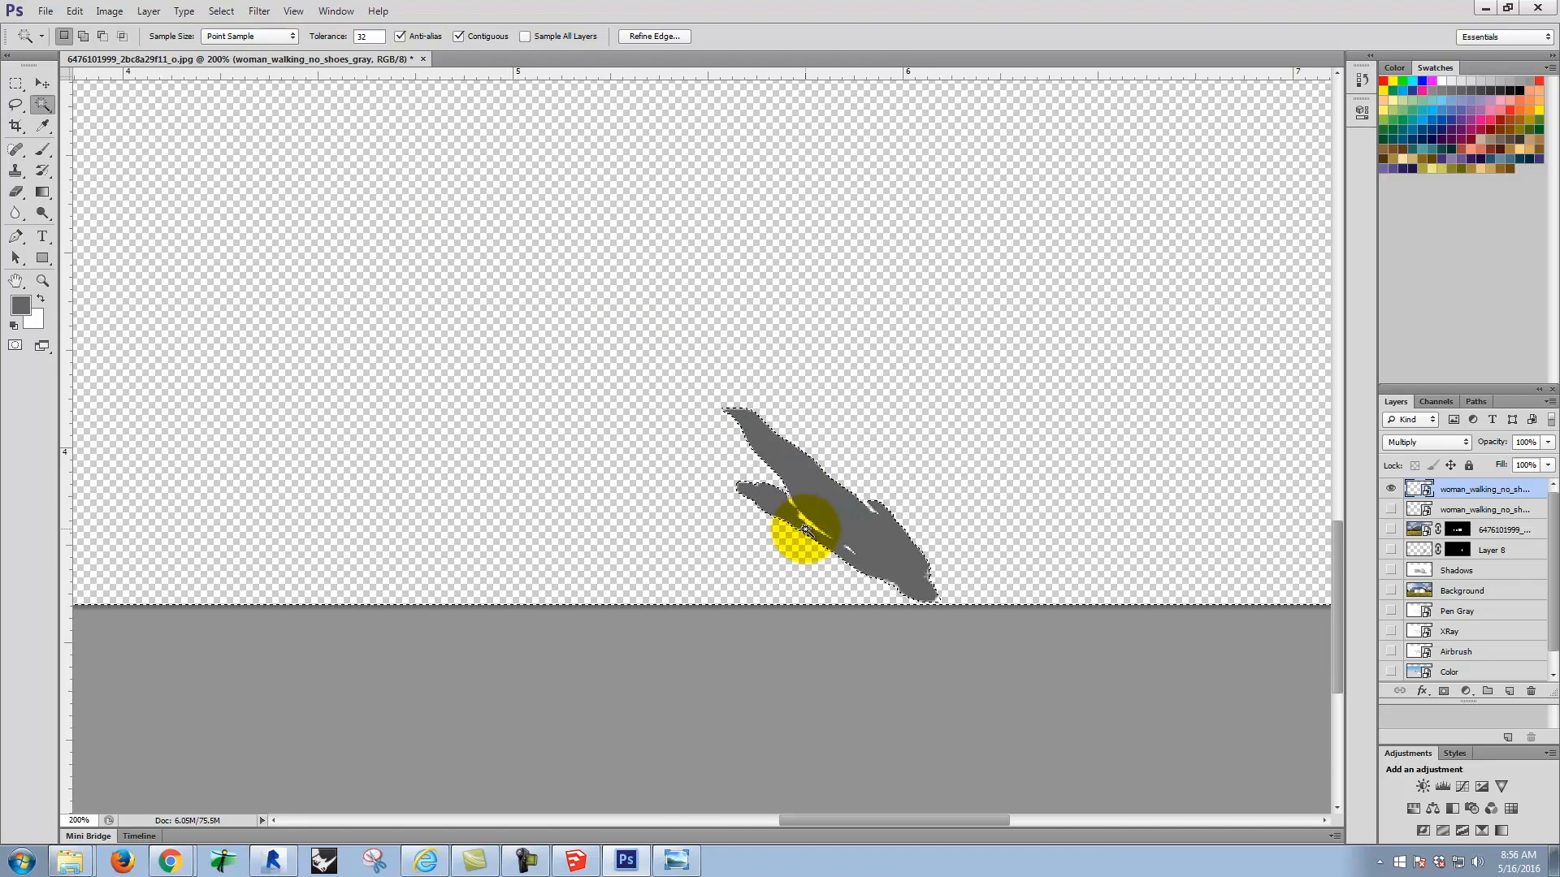
key(ctrl+equal)
key(ctrl+equal)
key(space)
drag(1010, 445, 661, 217)
key(ctrl+equal)
key(ctrl+equal)
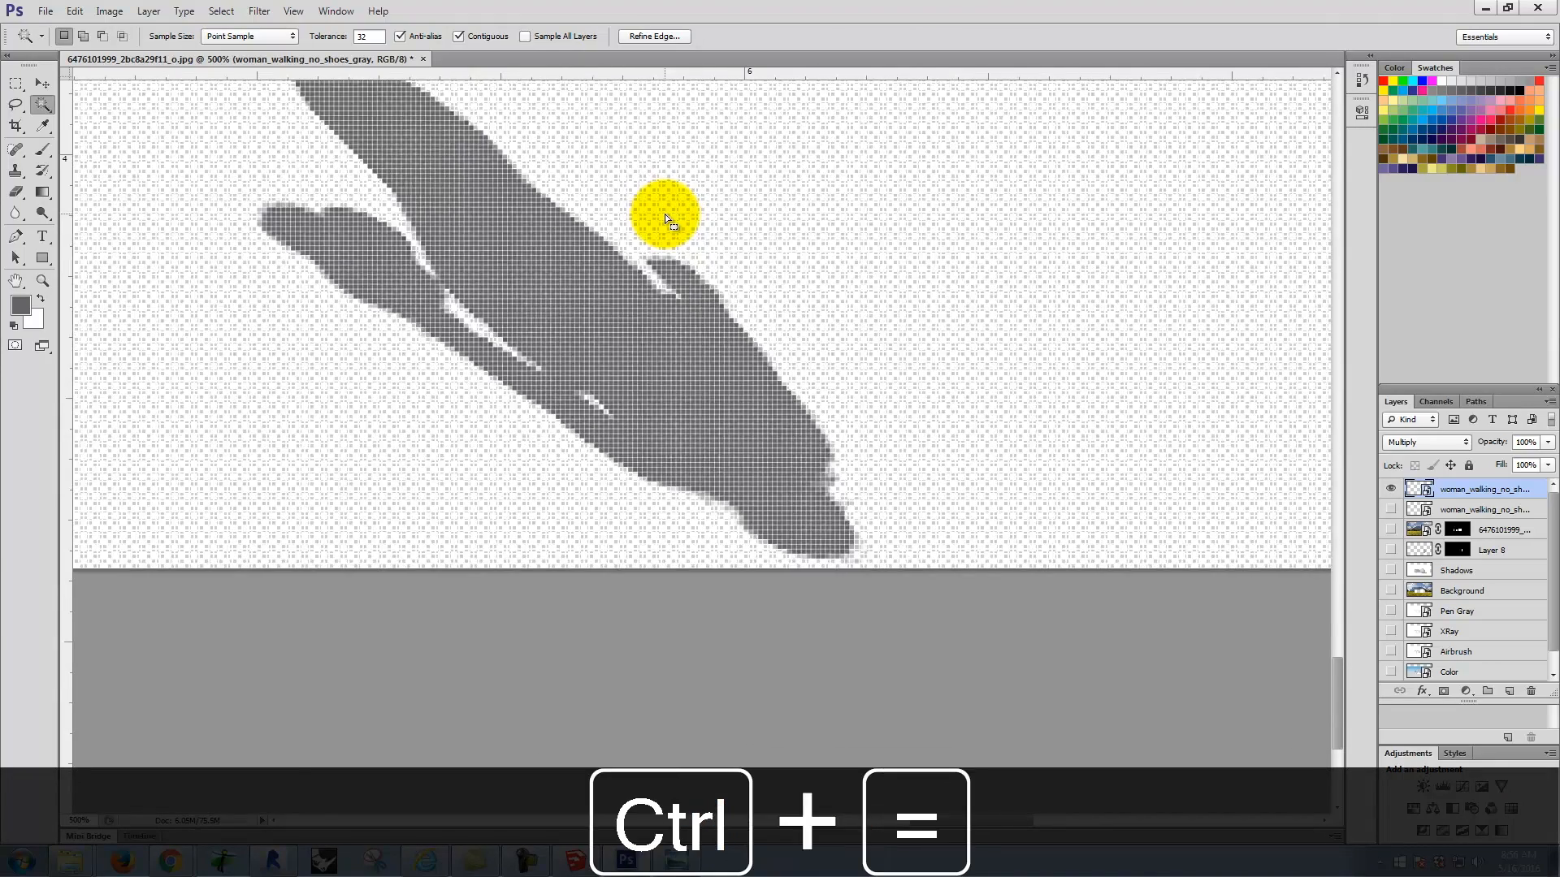
shift+click(646, 265)
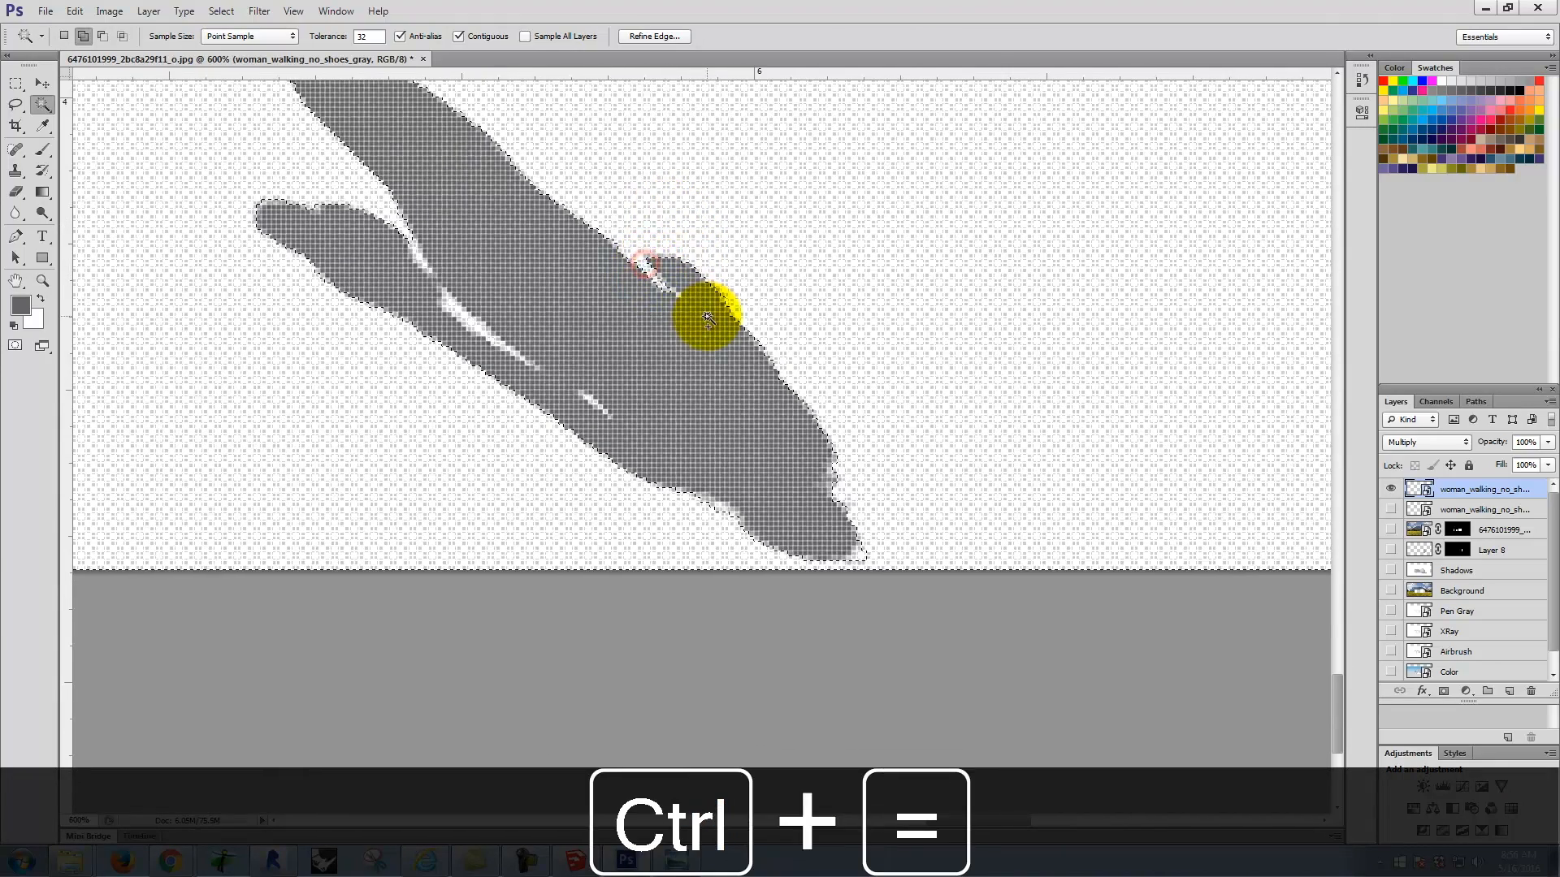
click(421, 260)
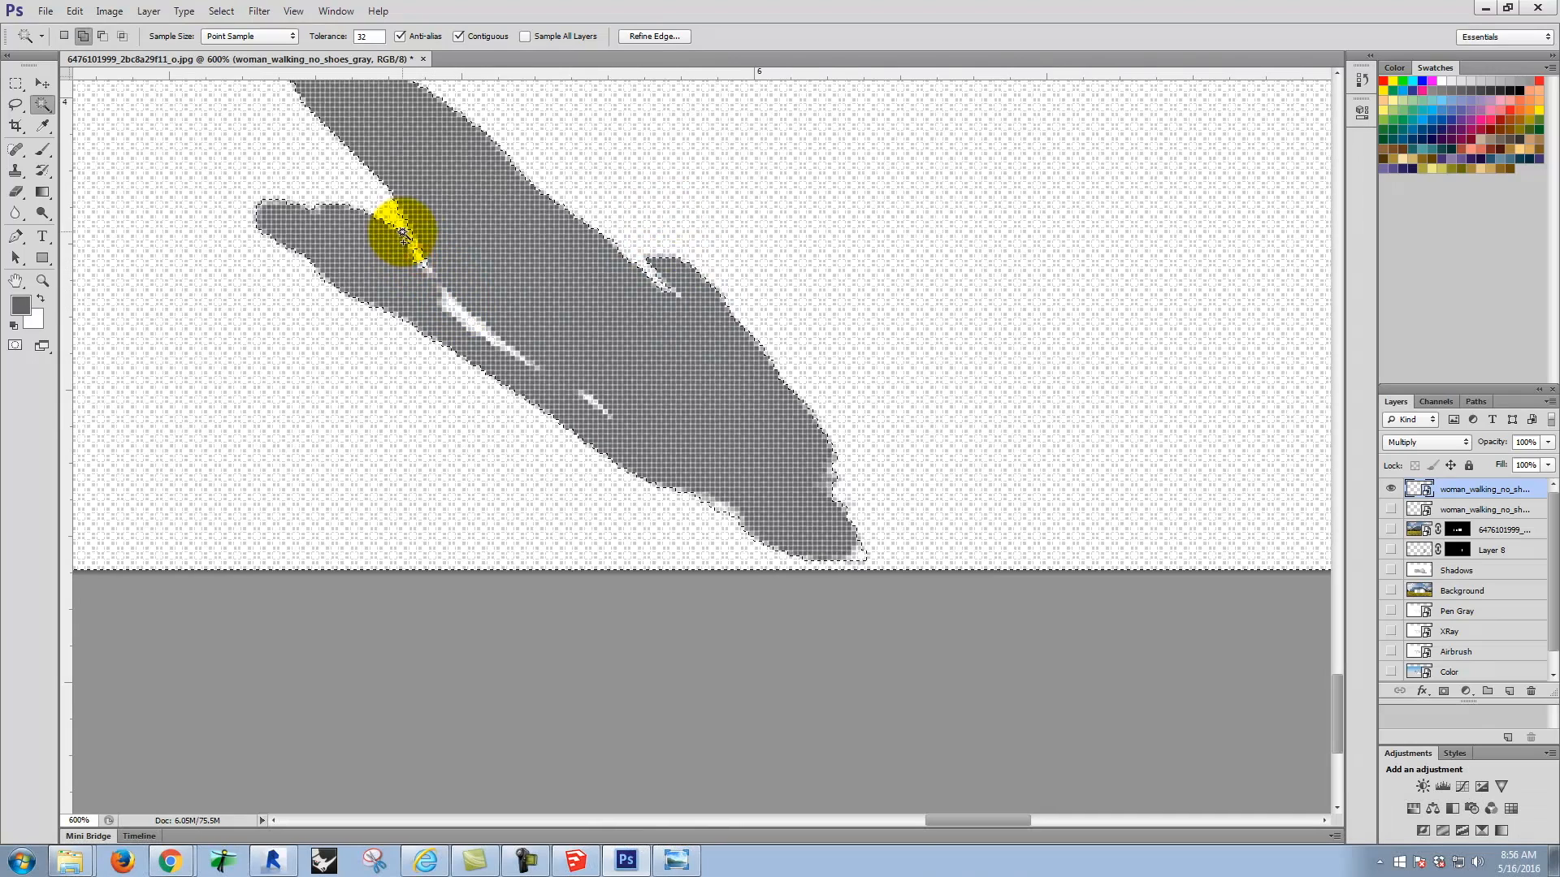
click(477, 321)
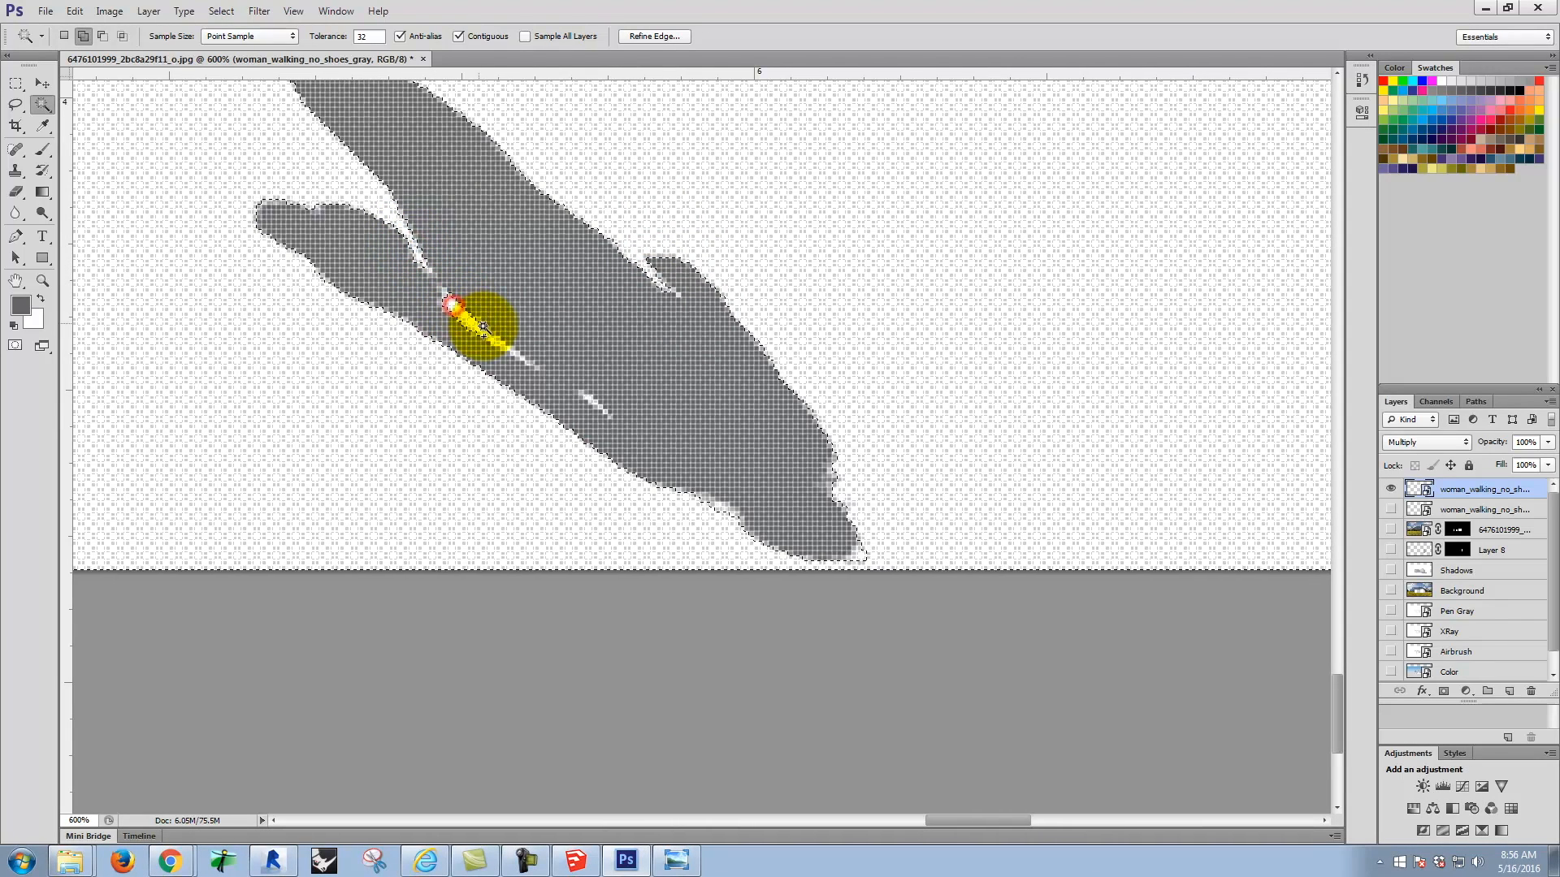
click(528, 362)
shift+click(597, 405)
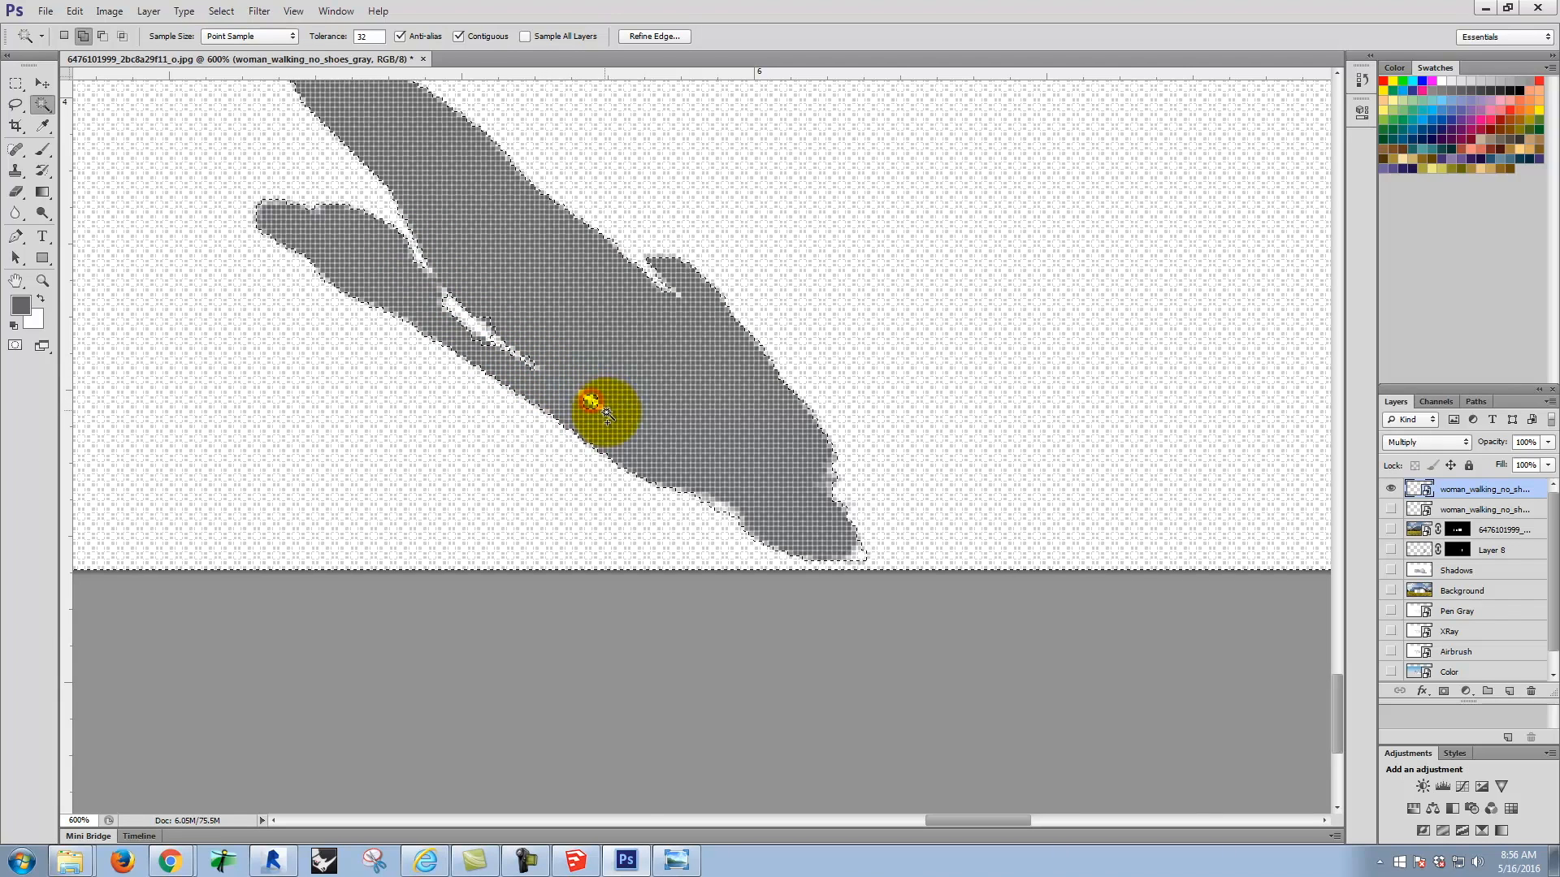
click(18, 83)
click(86, 258)
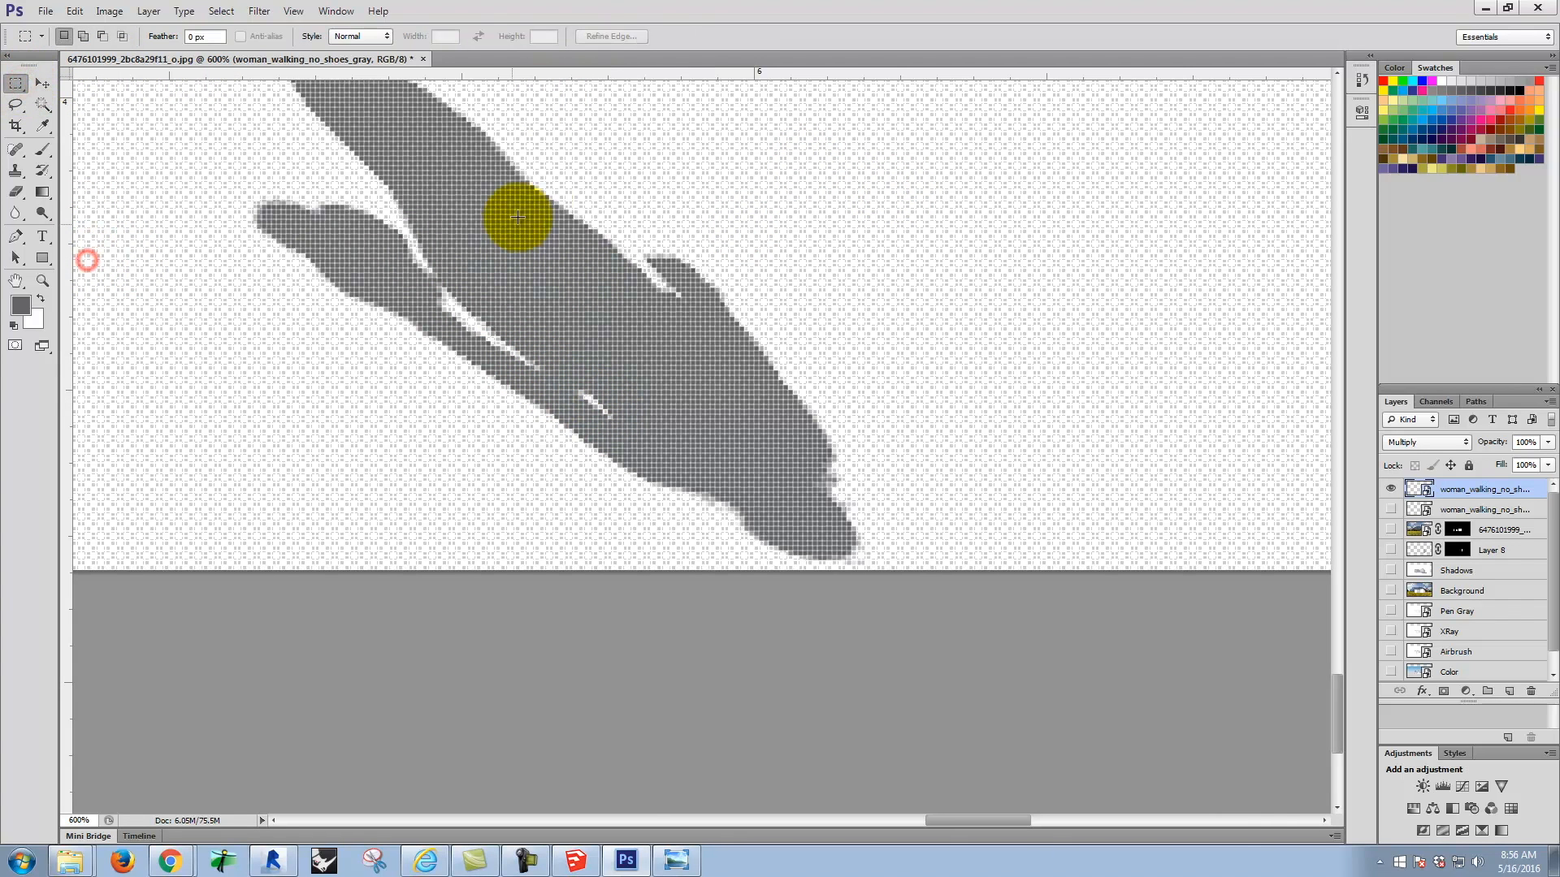
Step: Select the gray silhouette with the Magic Wand and invert the selection to cover the surrounding background
click(43, 104)
click(466, 204)
key(ctrl+minus)
key(ctrl+minus)
key(ctrl+minus)
key(ctrl+minus)
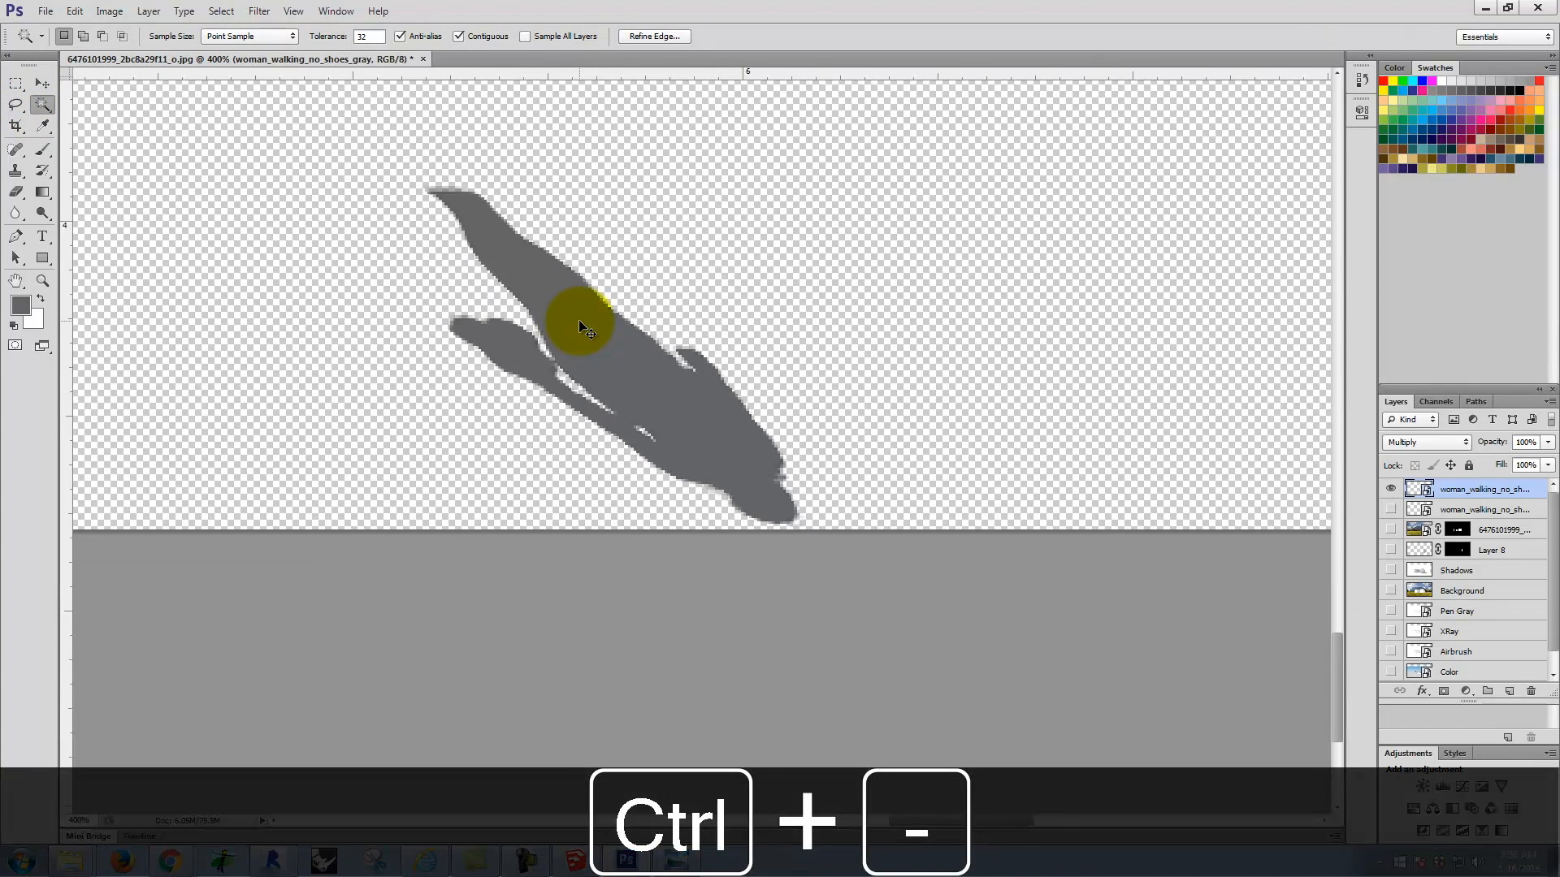
click(219, 11)
click(247, 73)
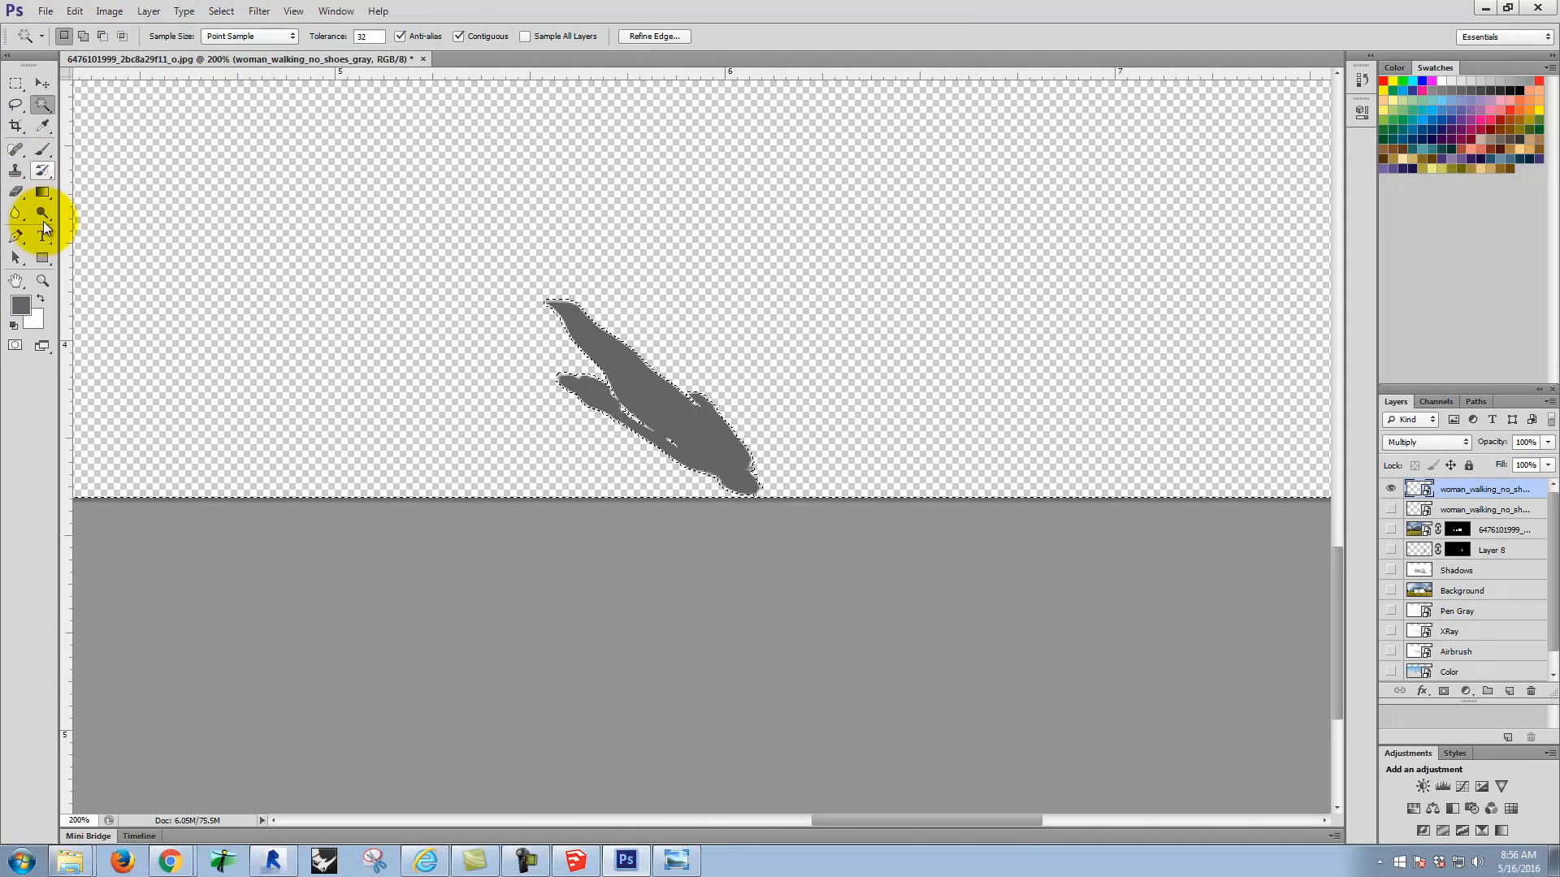
Step: Rasterize the silhouette layer, paint the inverted selection white with the Brush, and clear the selection
click(41, 299)
click(42, 149)
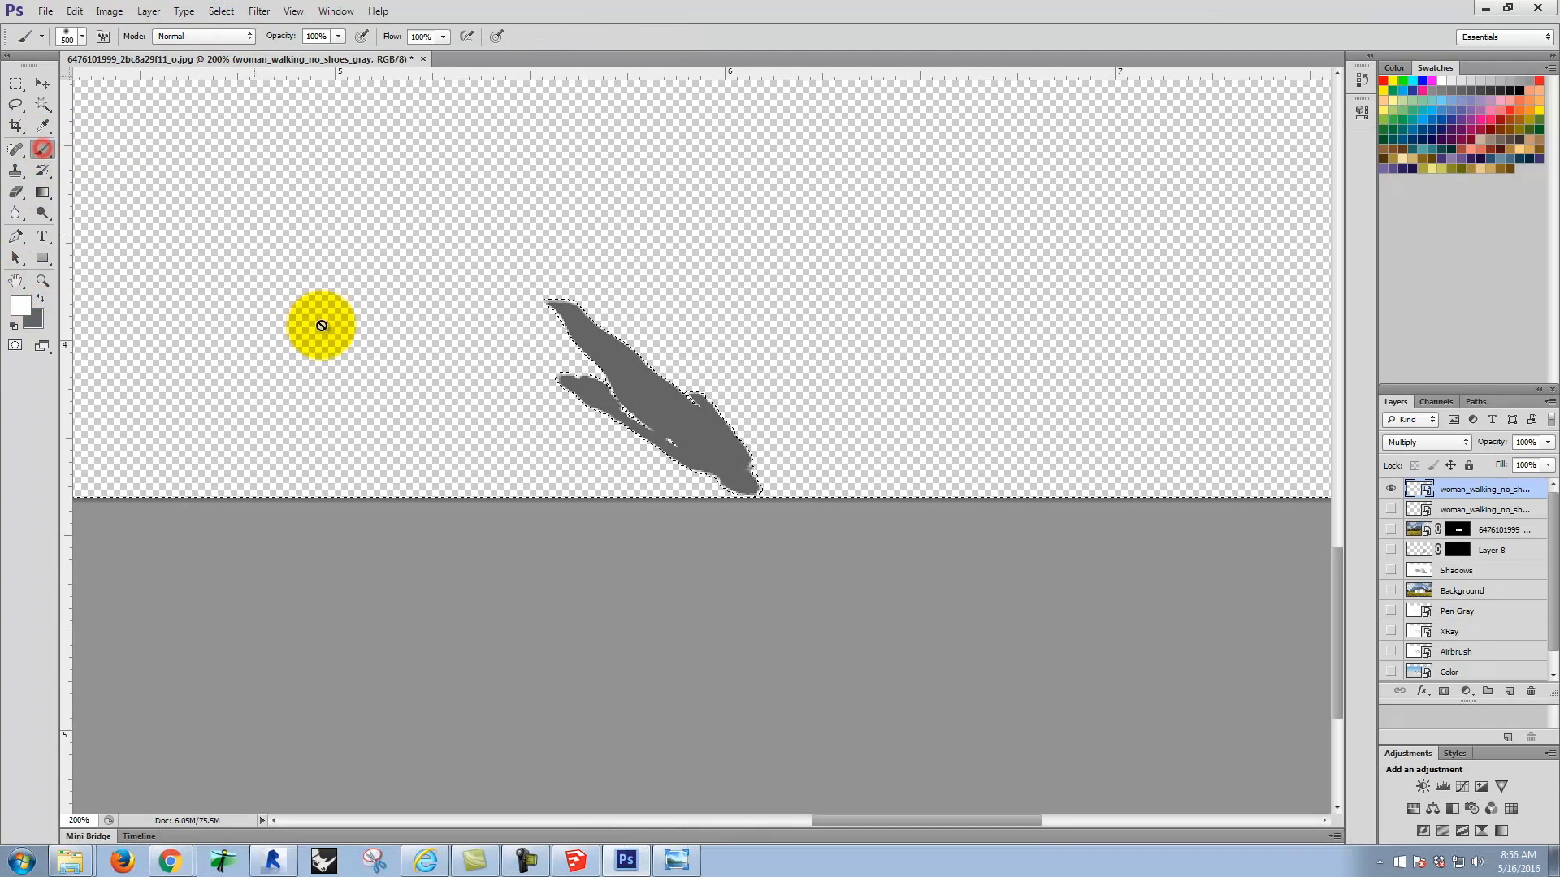
key(ctrl+minus)
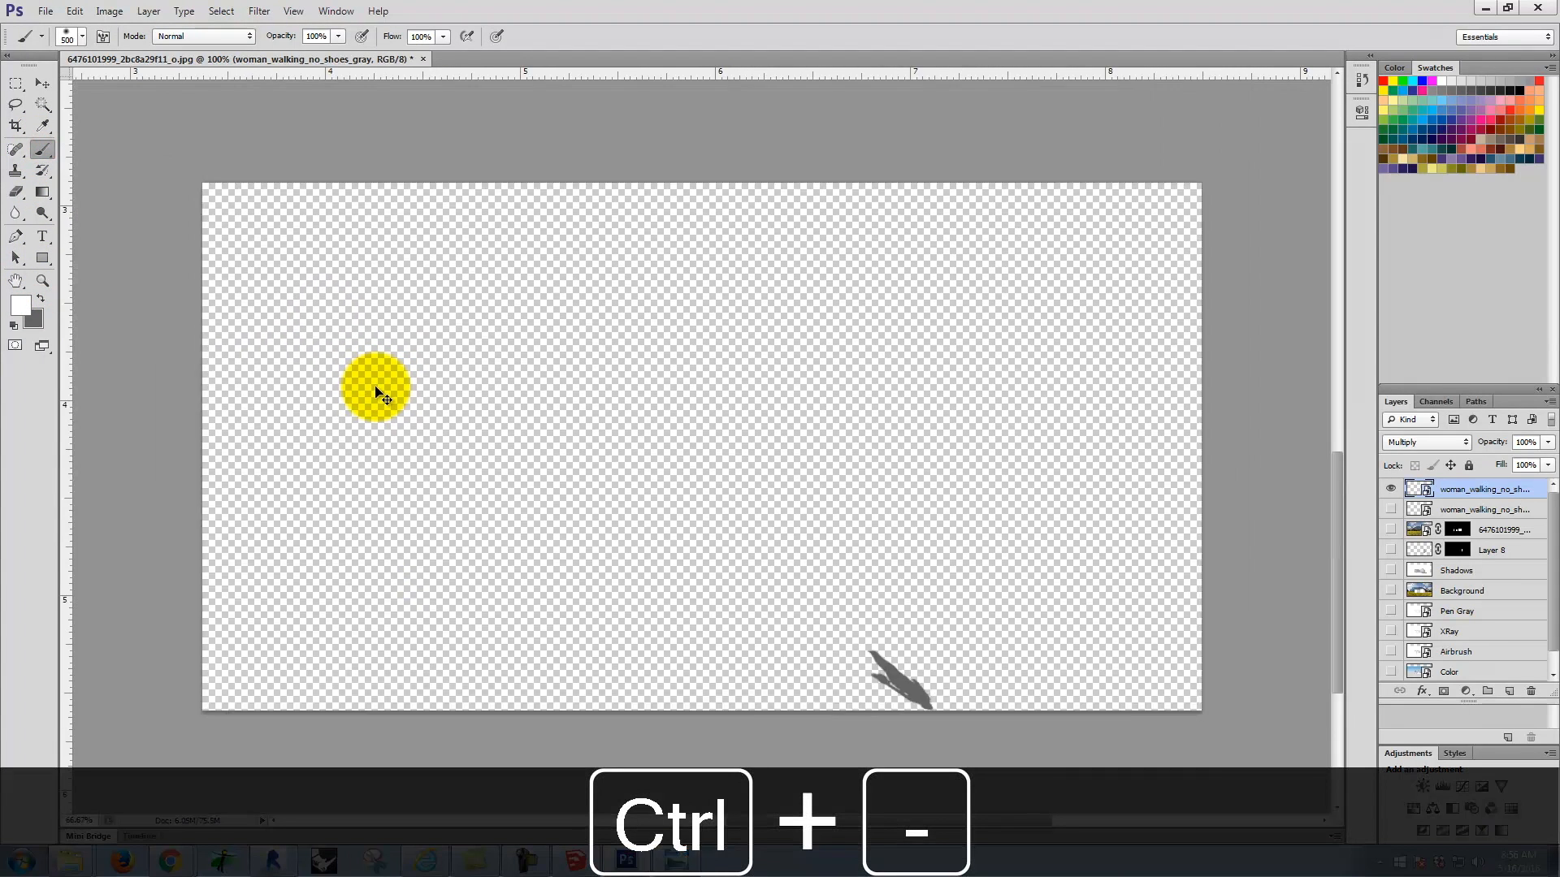
key(ctrl+minus)
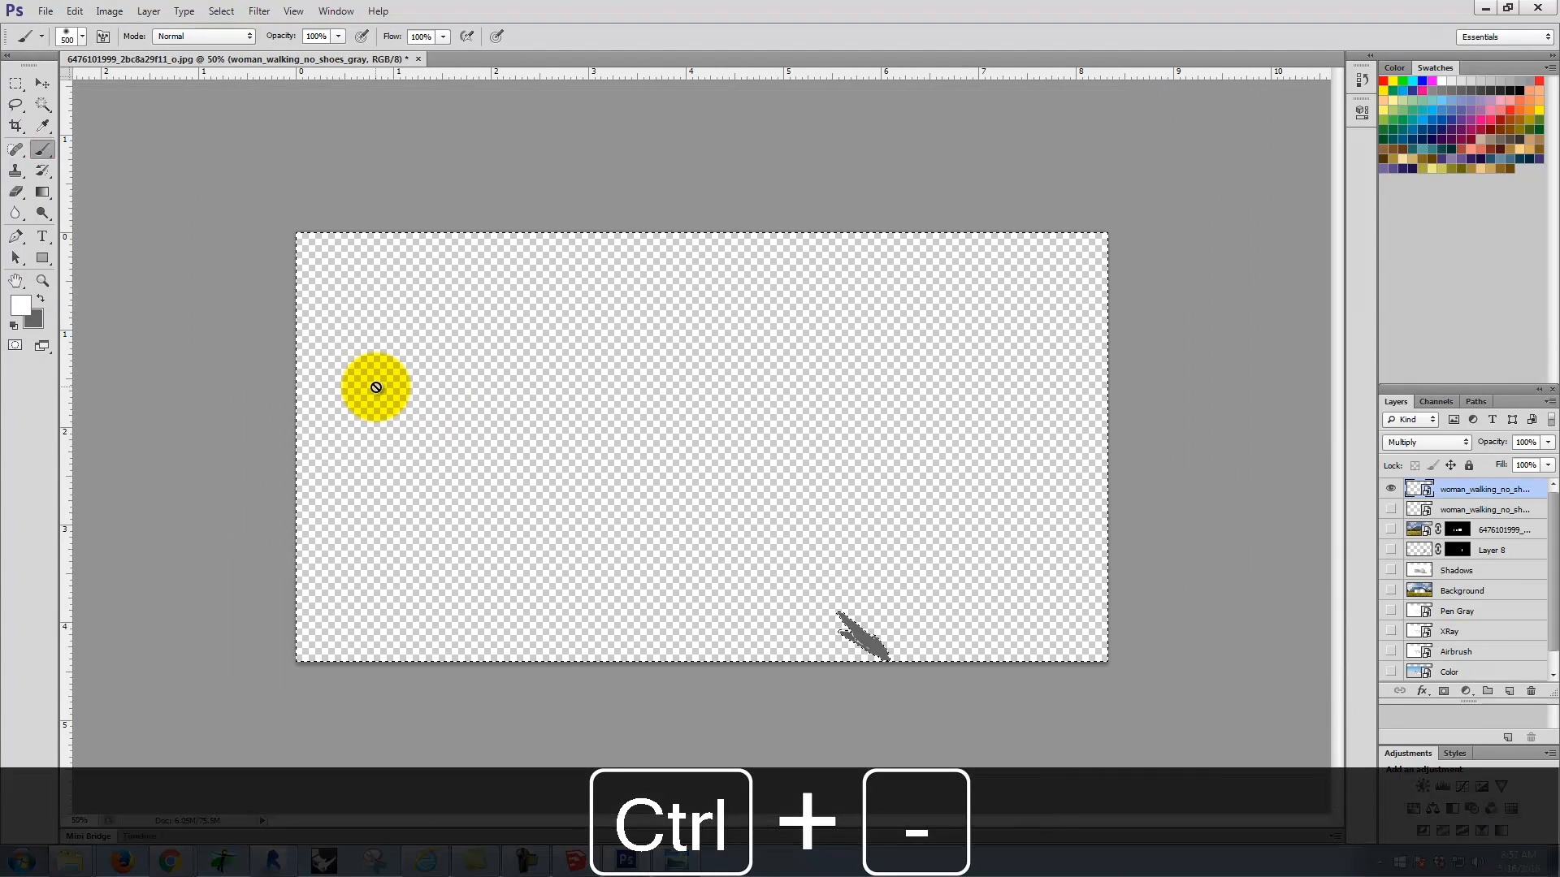
right_click(1492, 491)
click(1406, 444)
mouse_move(924, 412)
mouse_down()
mouse_move(1072, 320)
mouse_move(35, 254)
mouse_move(1135, 382)
mouse_move(265, 615)
mouse_move(758, 620)
mouse_up()
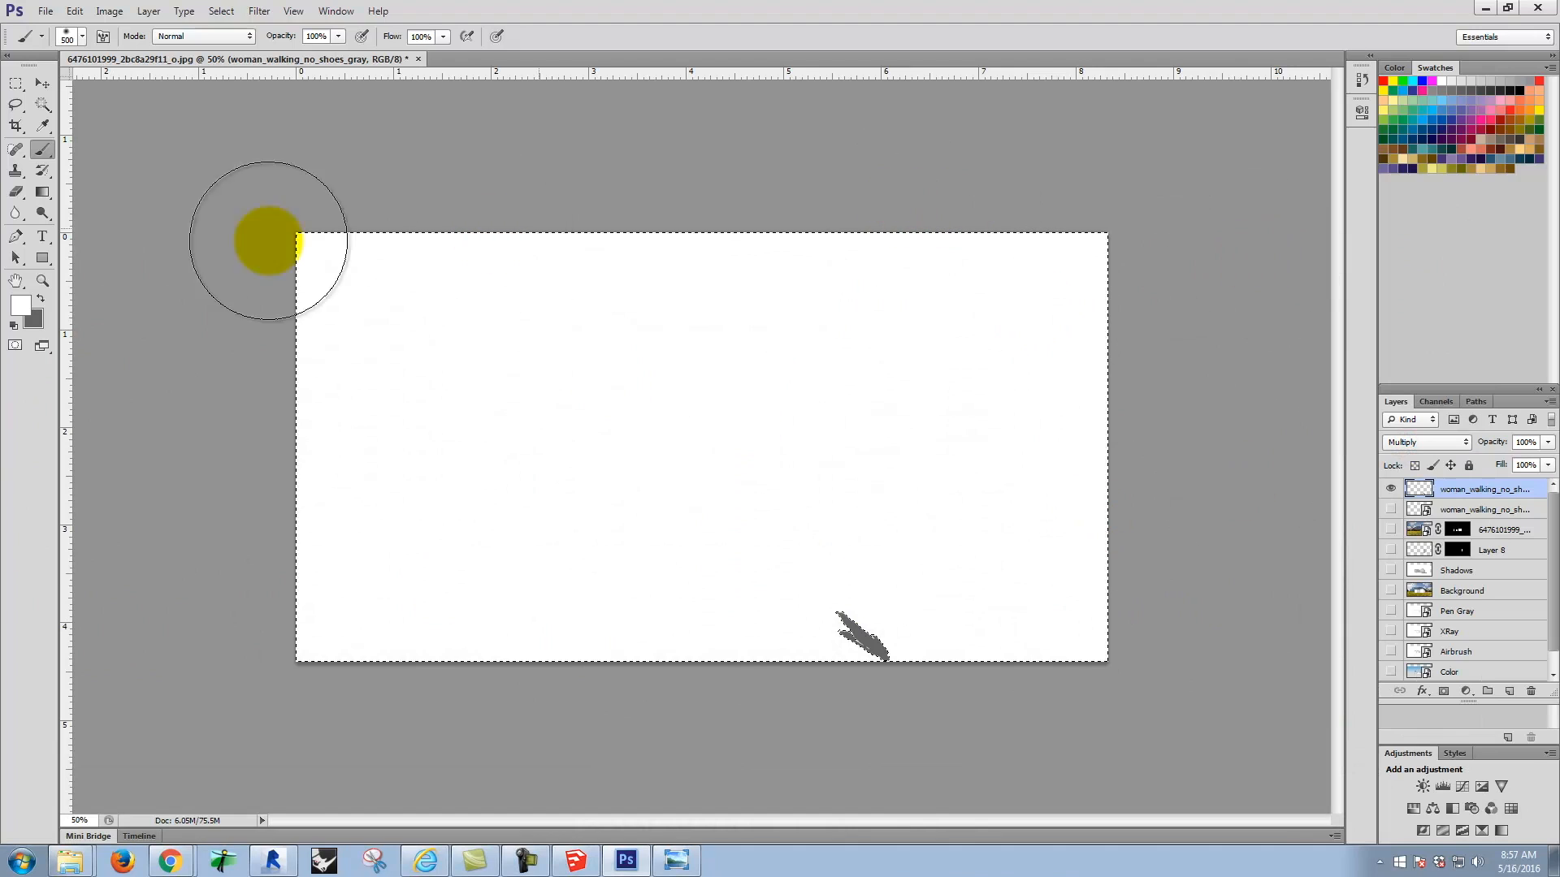
click(16, 83)
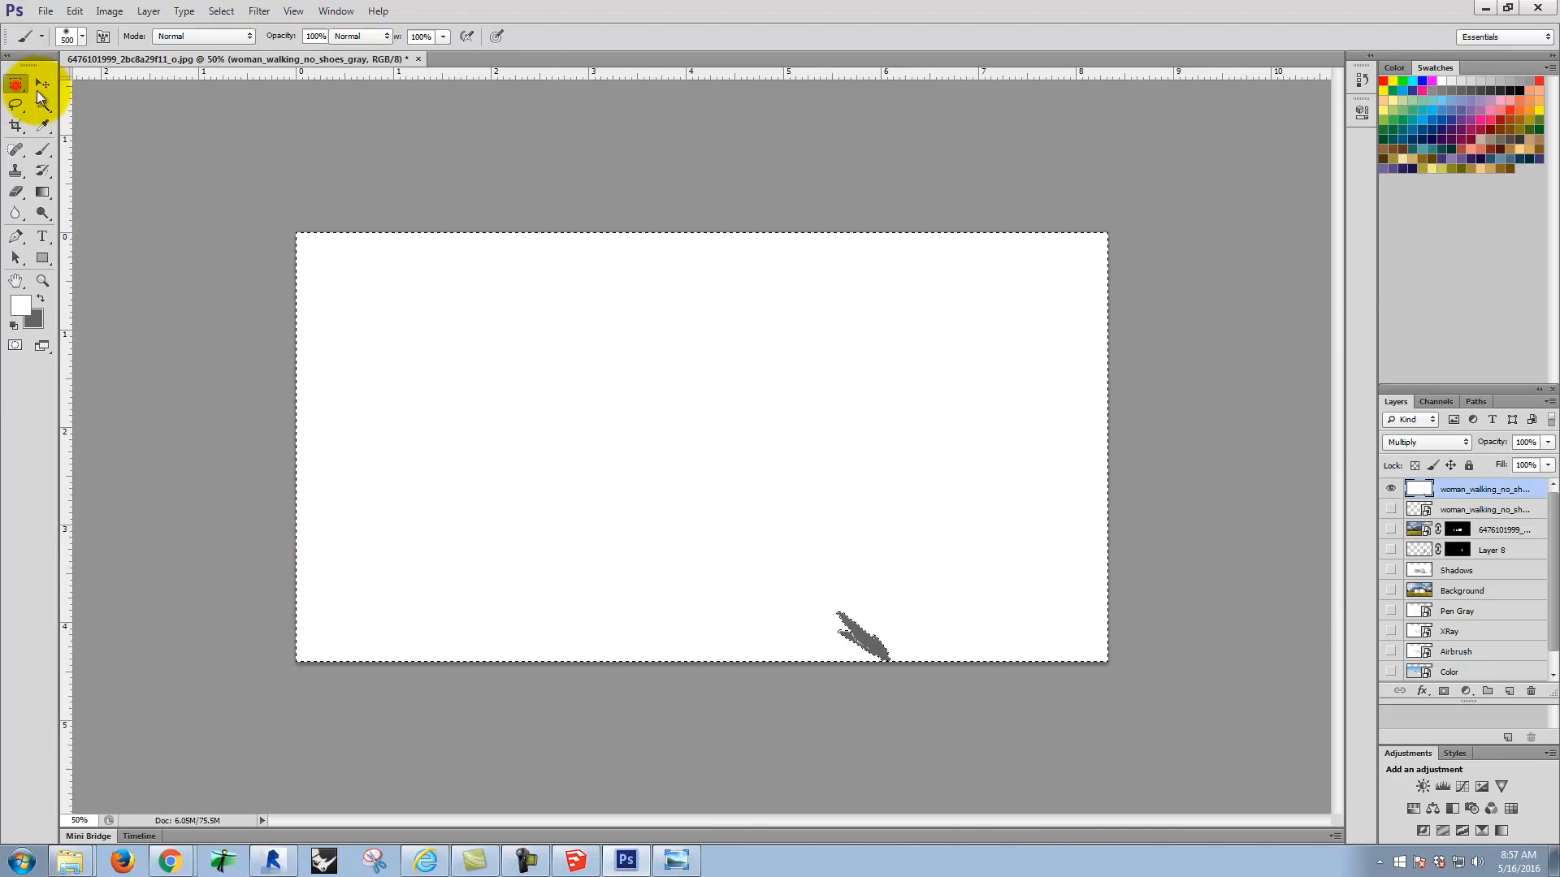
click(849, 432)
Step: Clone white background over the silhouette's lower edge from the back foot to the head with the grass-shaped Clone Stamp brush
key(ctrl+equal)
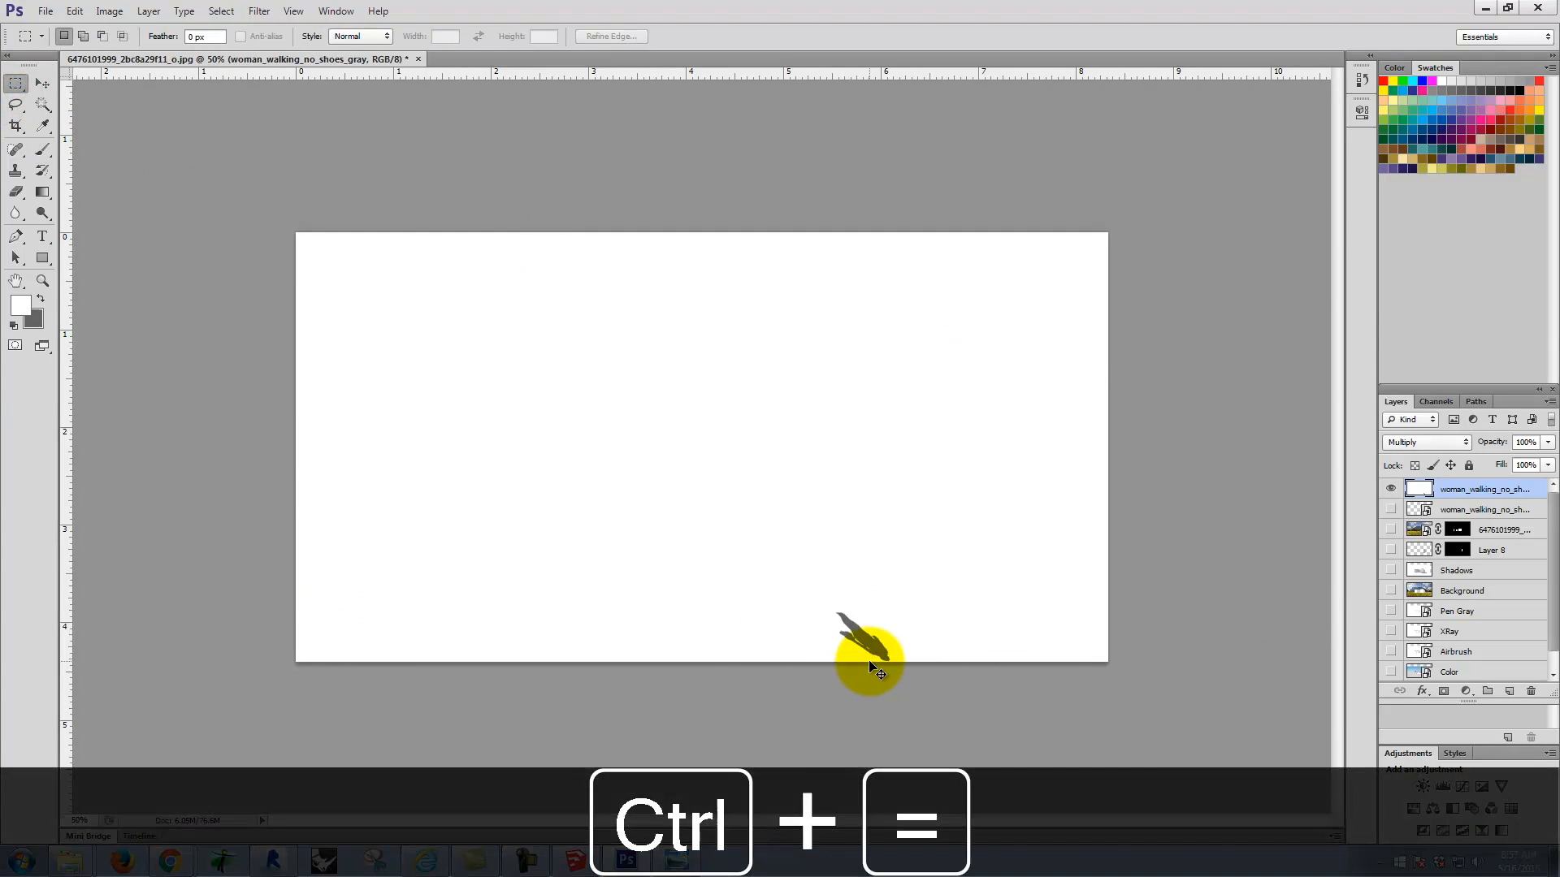
key(ctrl+equal)
key(ctrl+equal)
key(space)
drag(1132, 699, 658, 77)
drag(873, 519, 849, 412)
key(ctrl+equal)
key(ctrl+equal)
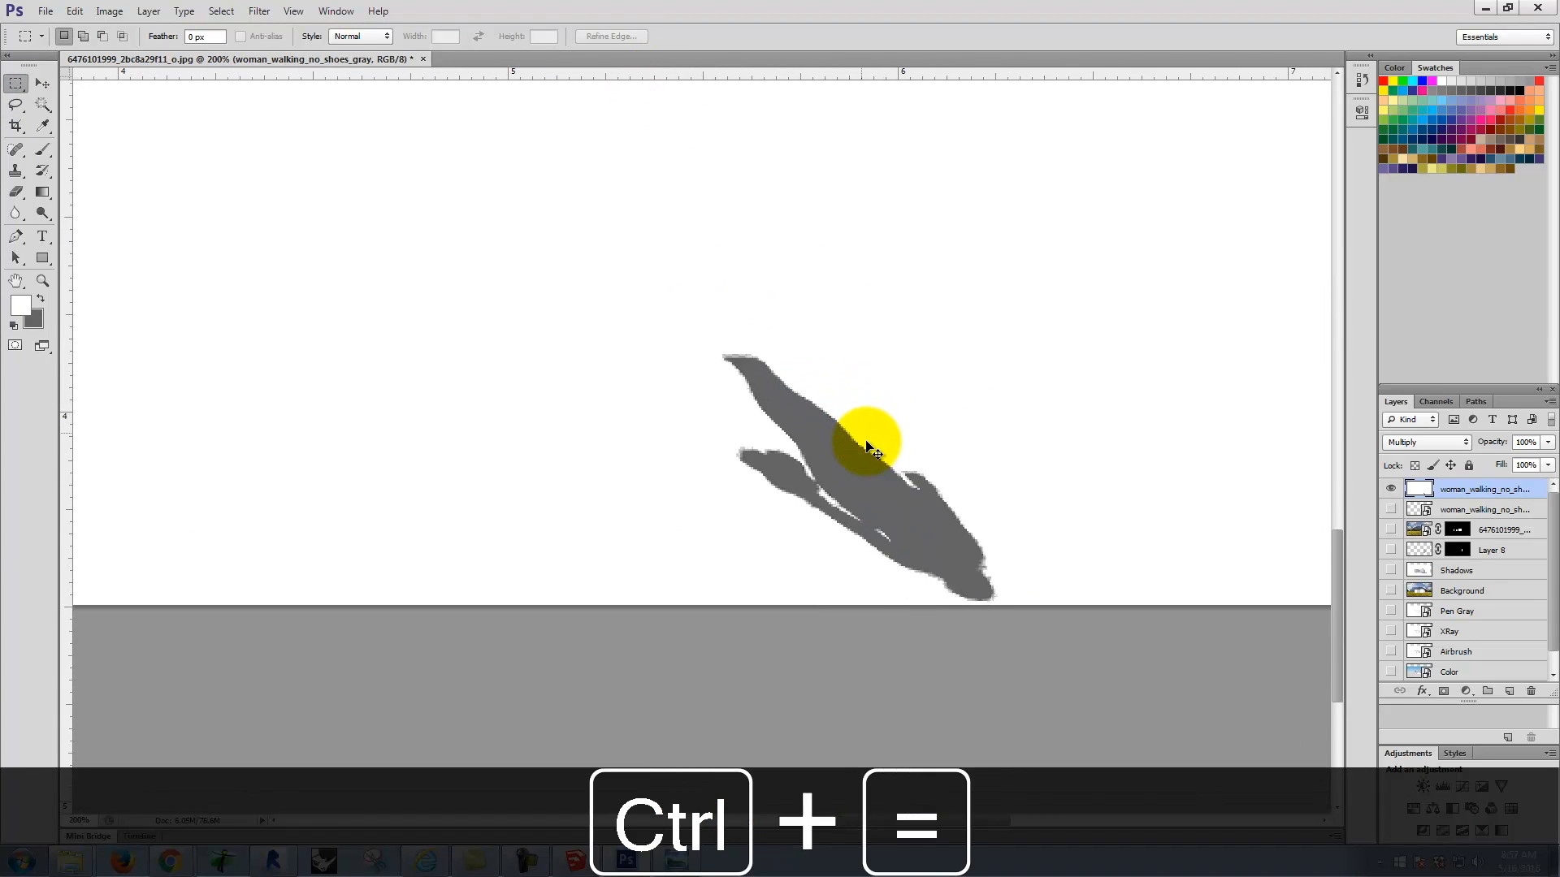
key(space)
drag(999, 519, 1025, 273)
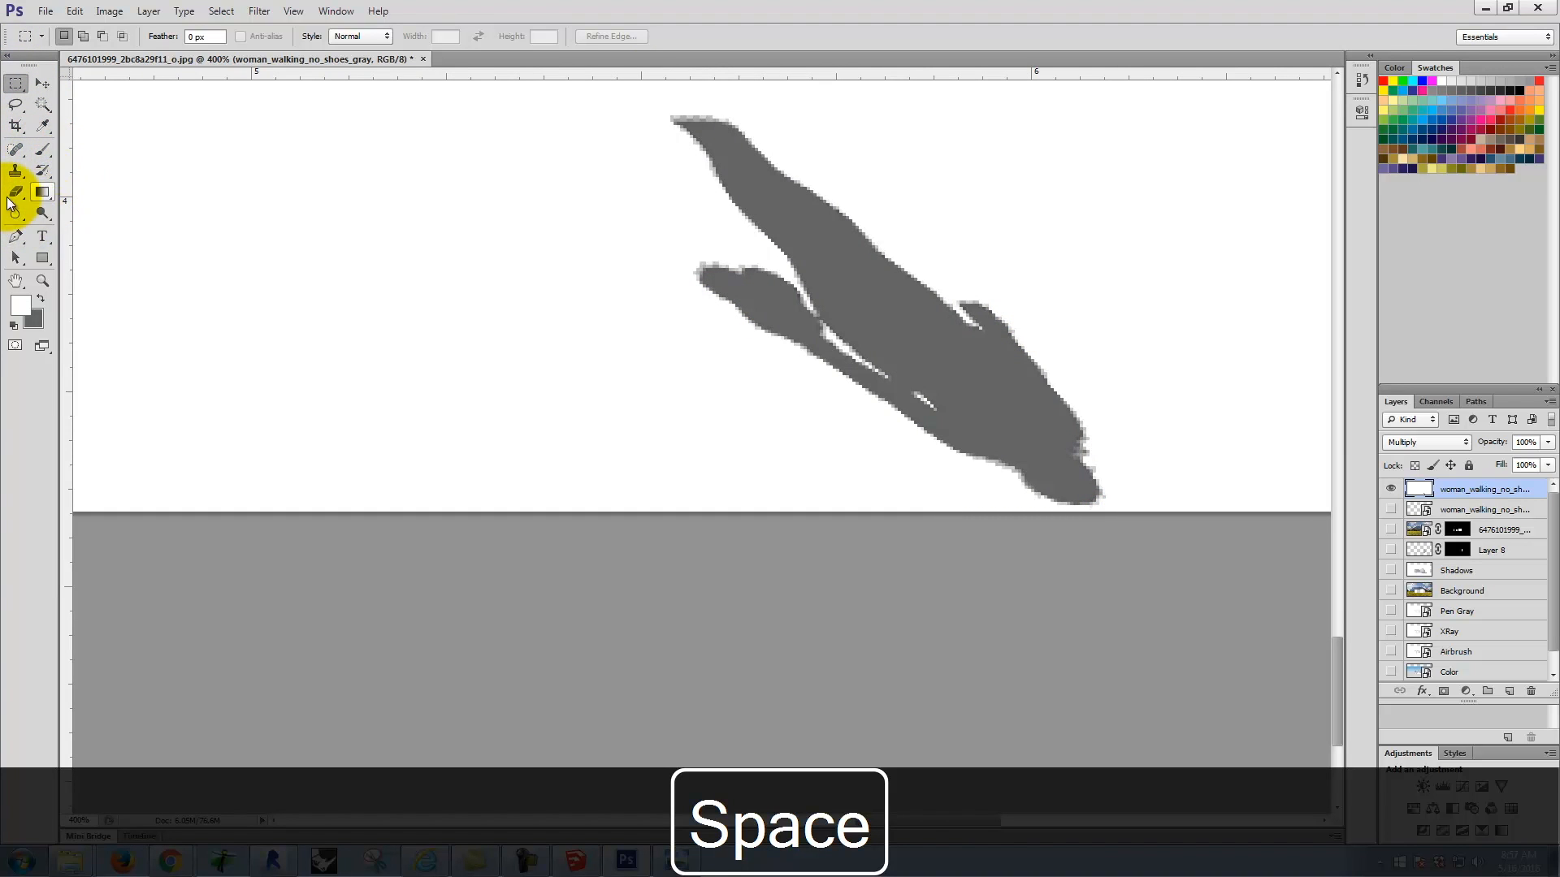
click(15, 169)
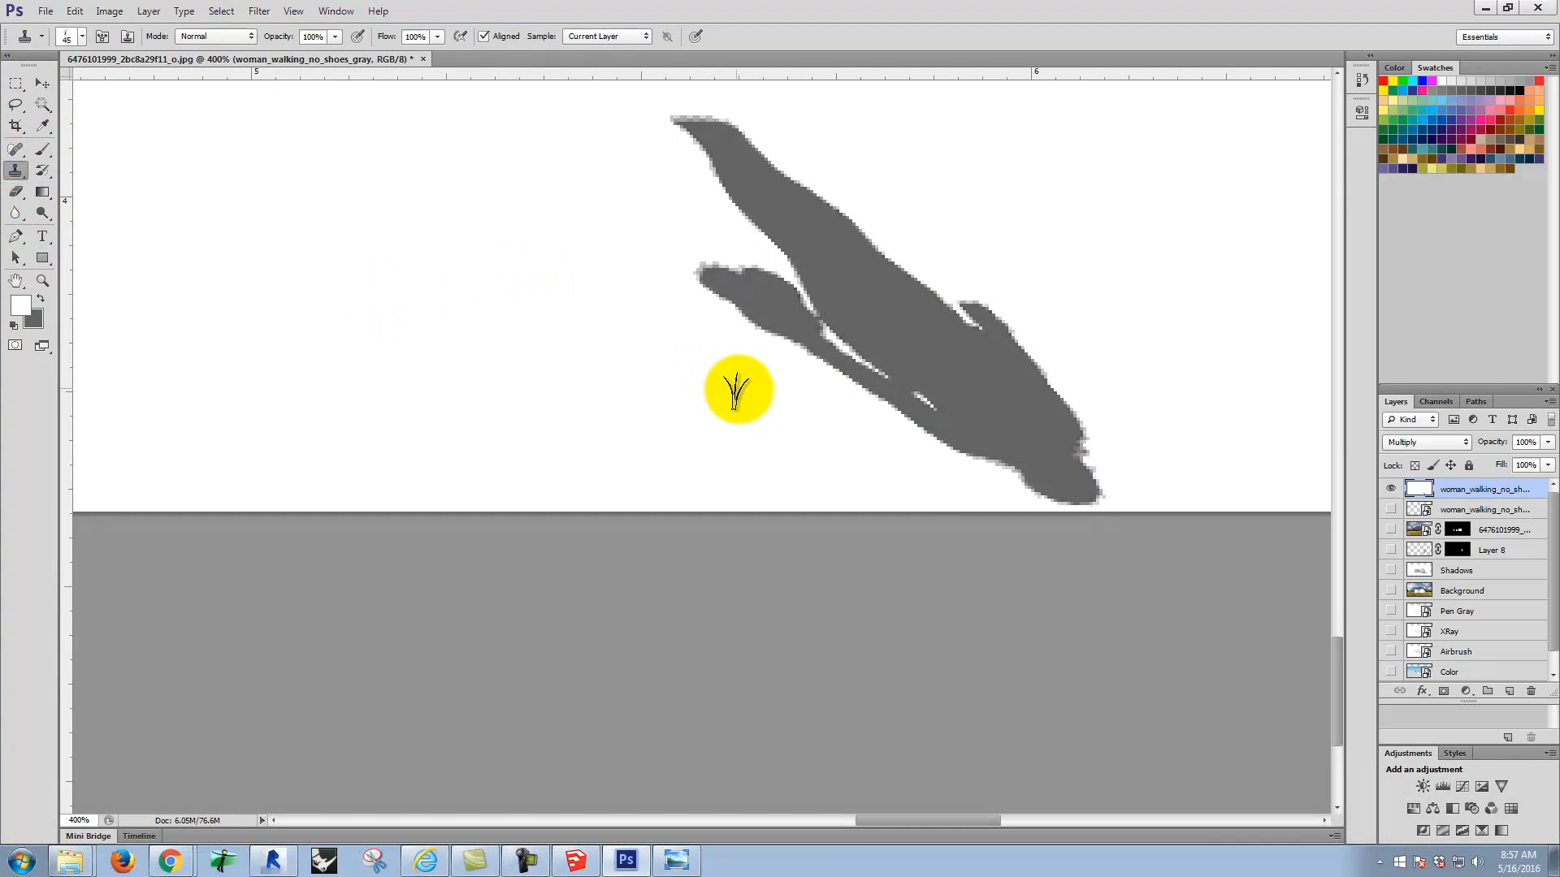
alt+click(651, 366)
mouse_move(704, 302)
mouse_down()
mouse_move(916, 455)
mouse_move(785, 377)
mouse_move(807, 411)
mouse_up()
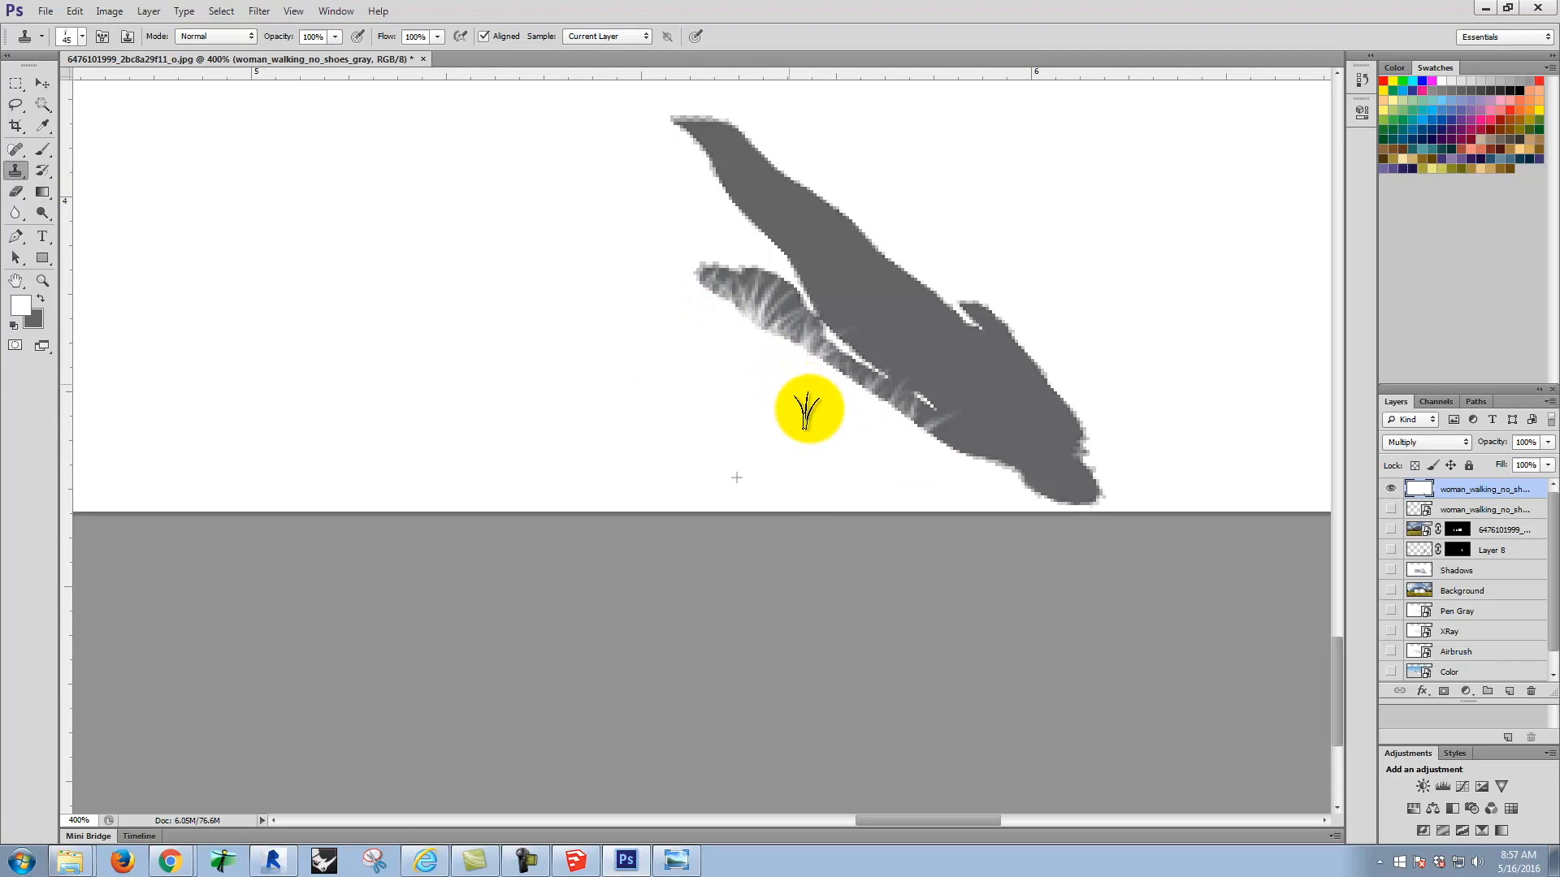
alt+click(495, 331)
mouse_move(748, 338)
mouse_down()
mouse_move(938, 472)
mouse_move(999, 480)
mouse_move(885, 446)
mouse_move(909, 459)
mouse_up()
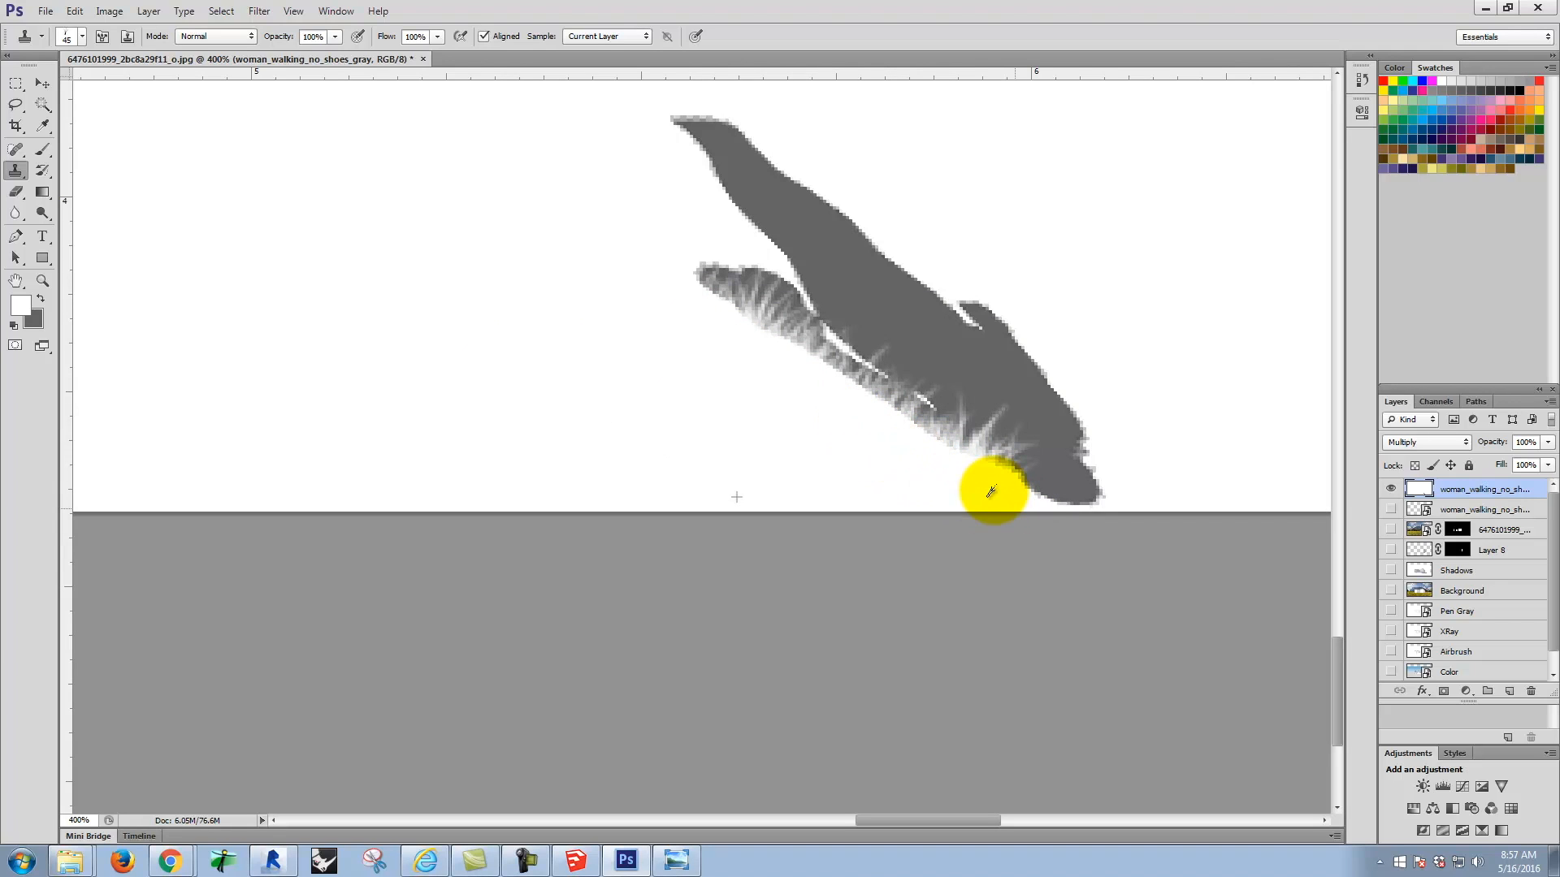
alt+click(603, 418)
mouse_move(1025, 533)
mouse_down()
mouse_move(1185, 575)
mouse_move(1011, 557)
mouse_up()
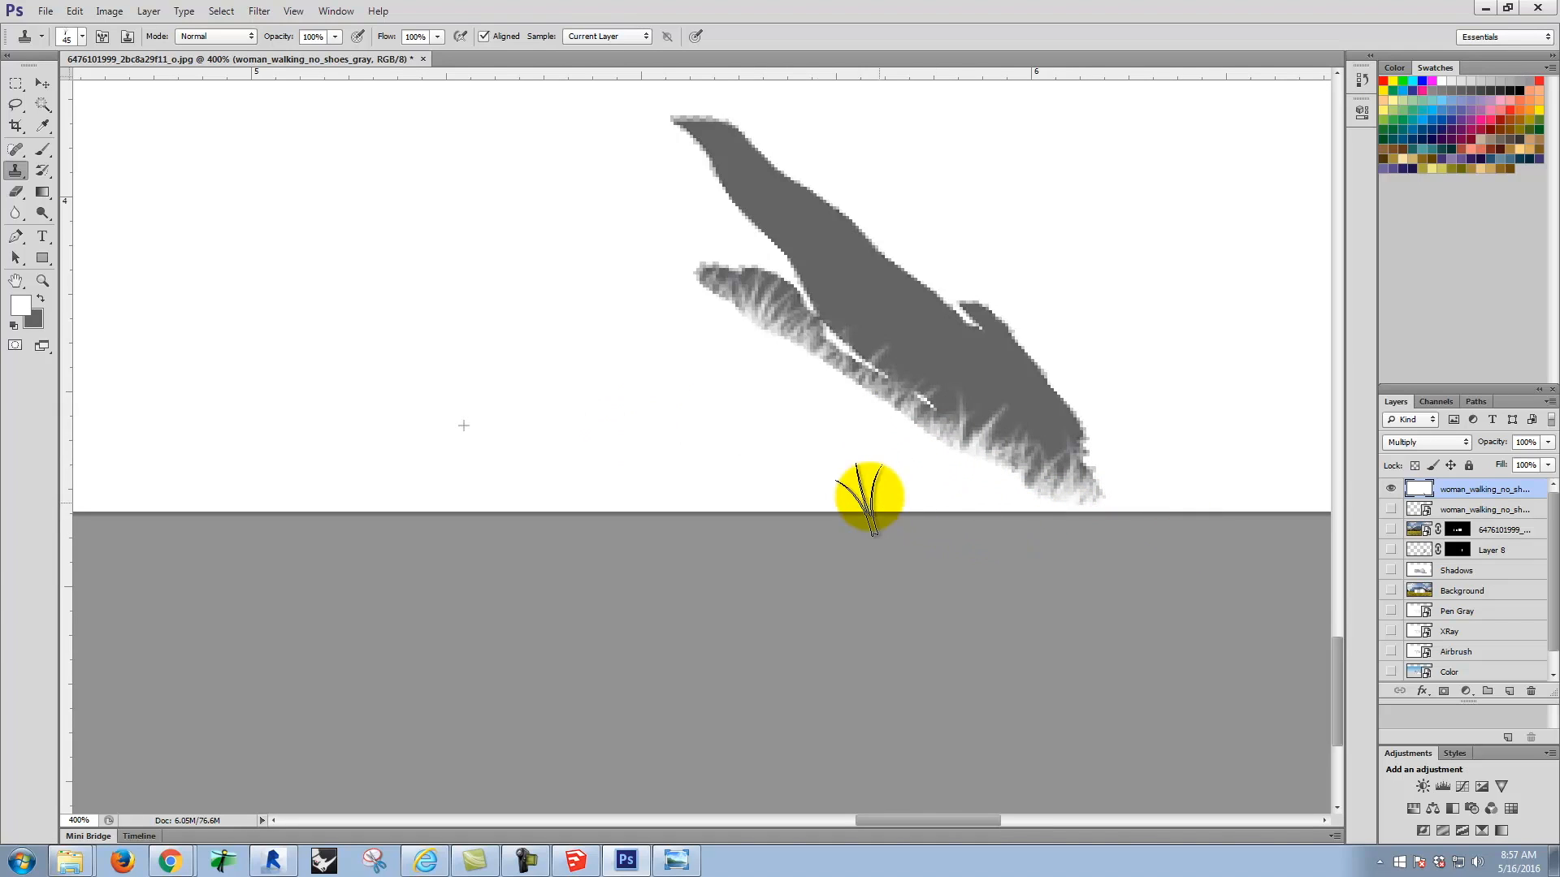
Step: Clone white grass blades into the underside of the silhouette's upper leg and around the lower foot
alt+click(491, 230)
click(776, 255)
mouse_move(719, 221)
mouse_down()
mouse_move(659, 170)
mouse_move(697, 177)
mouse_move(658, 167)
mouse_up()
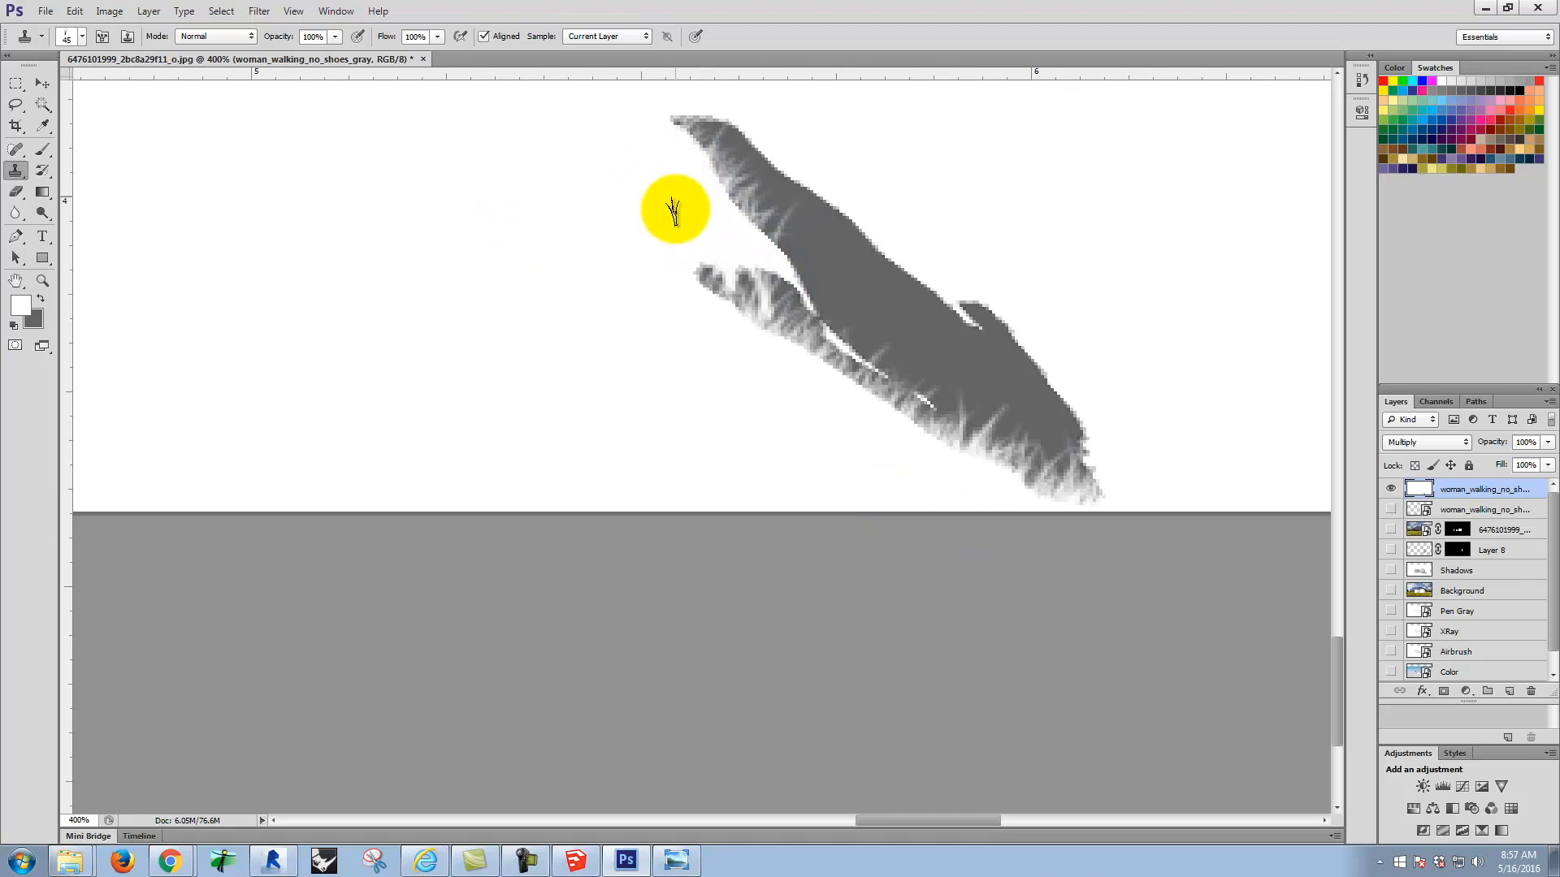
click(718, 338)
alt+click(554, 389)
mouse_move(748, 352)
mouse_down()
mouse_move(669, 291)
mouse_move(719, 349)
mouse_up()
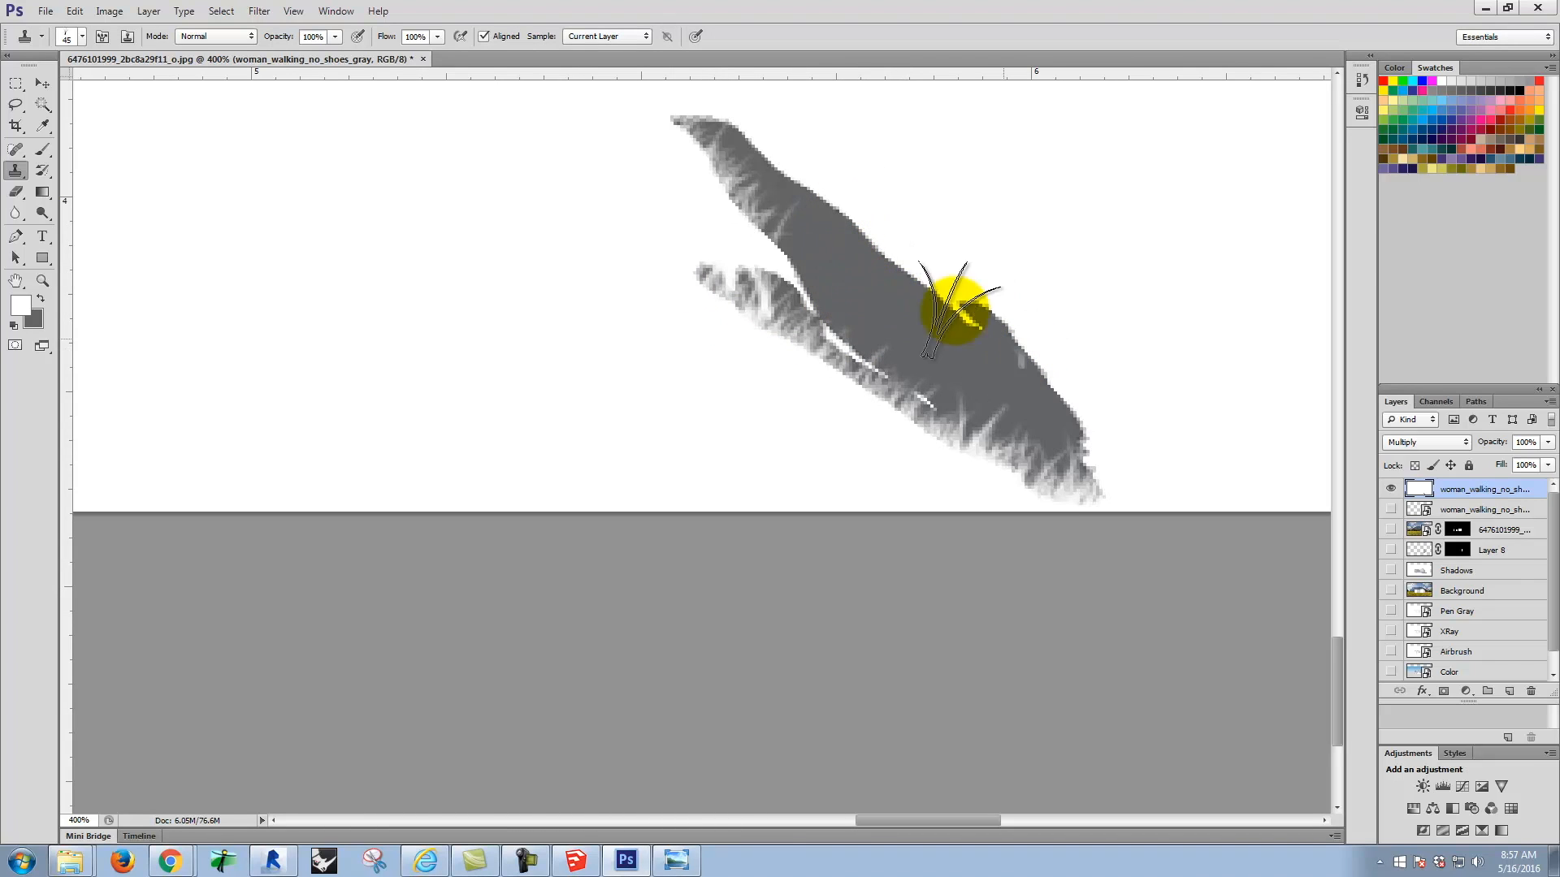
Step: Draw a rectangular marquee in the white area beside the silhouette and fill it with the shadow's gray using the Brush
click(27, 83)
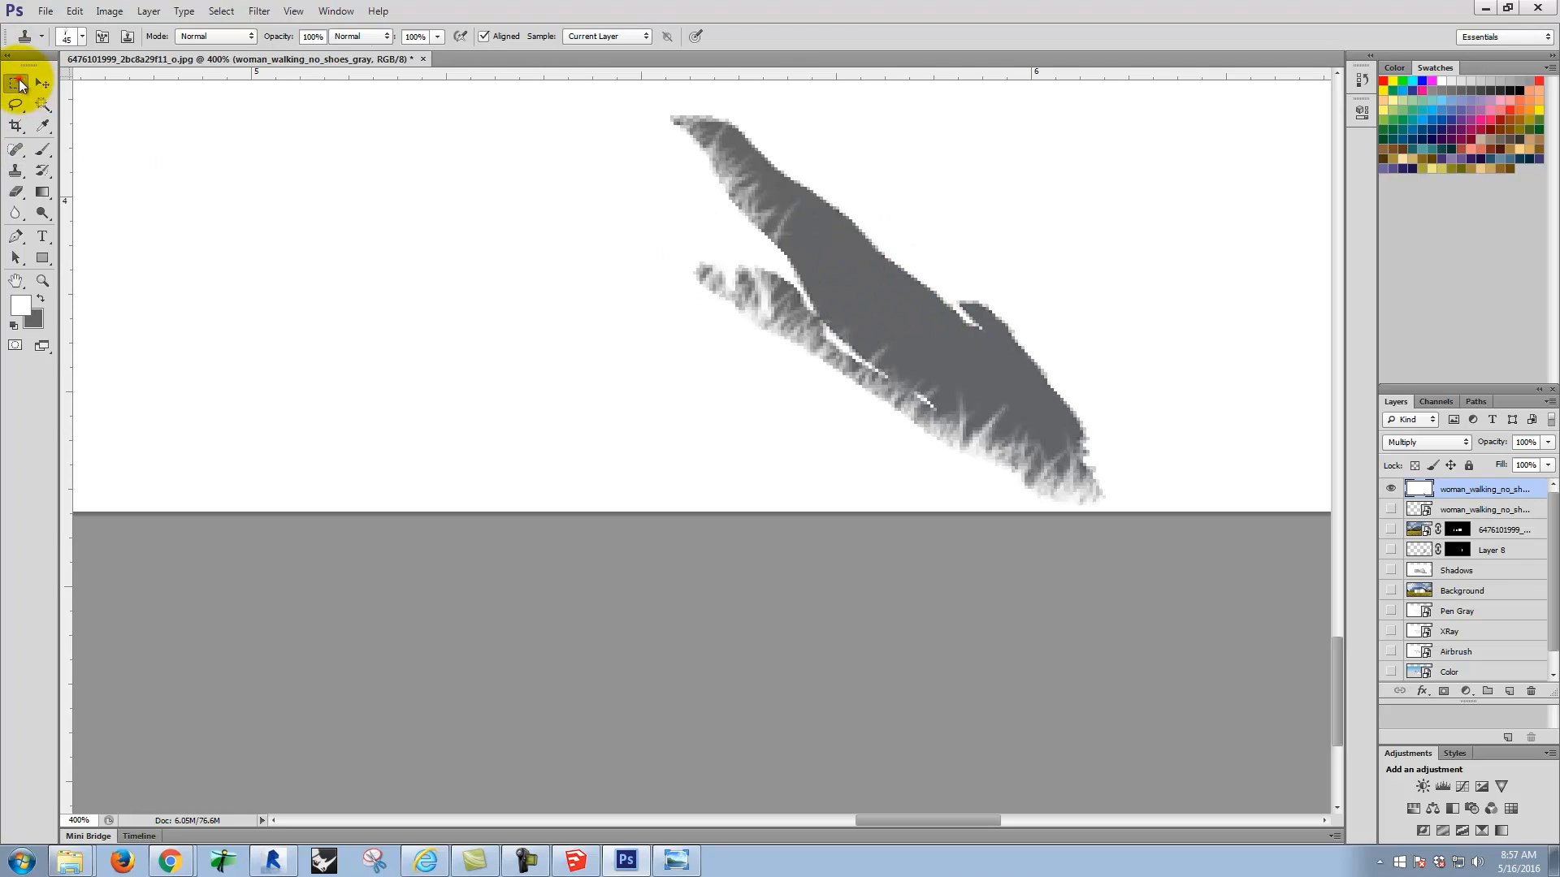
drag(115, 174, 589, 455)
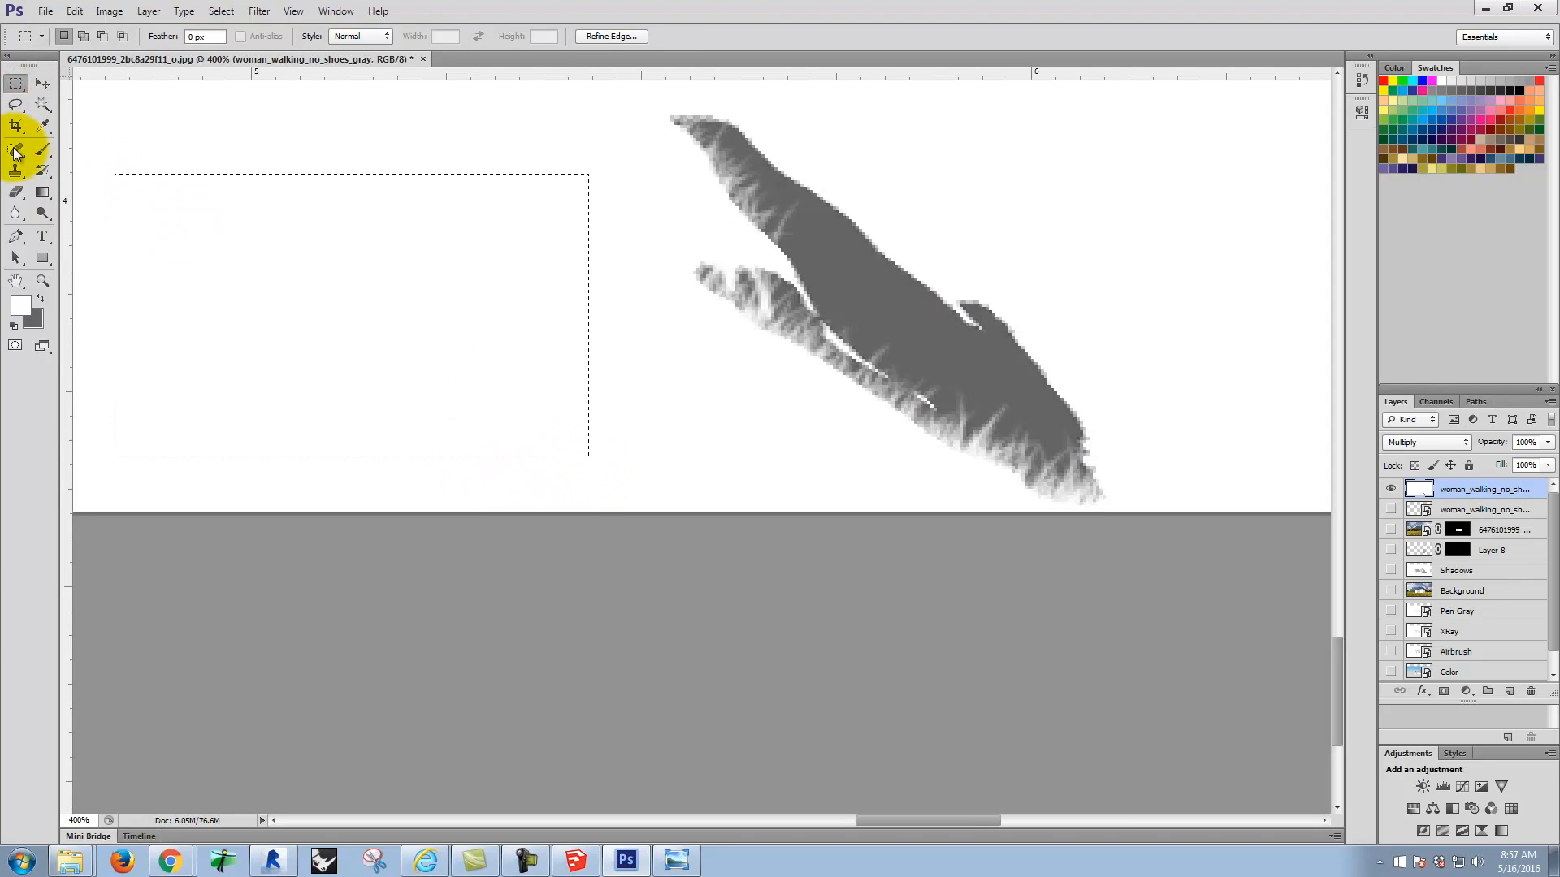
click(44, 151)
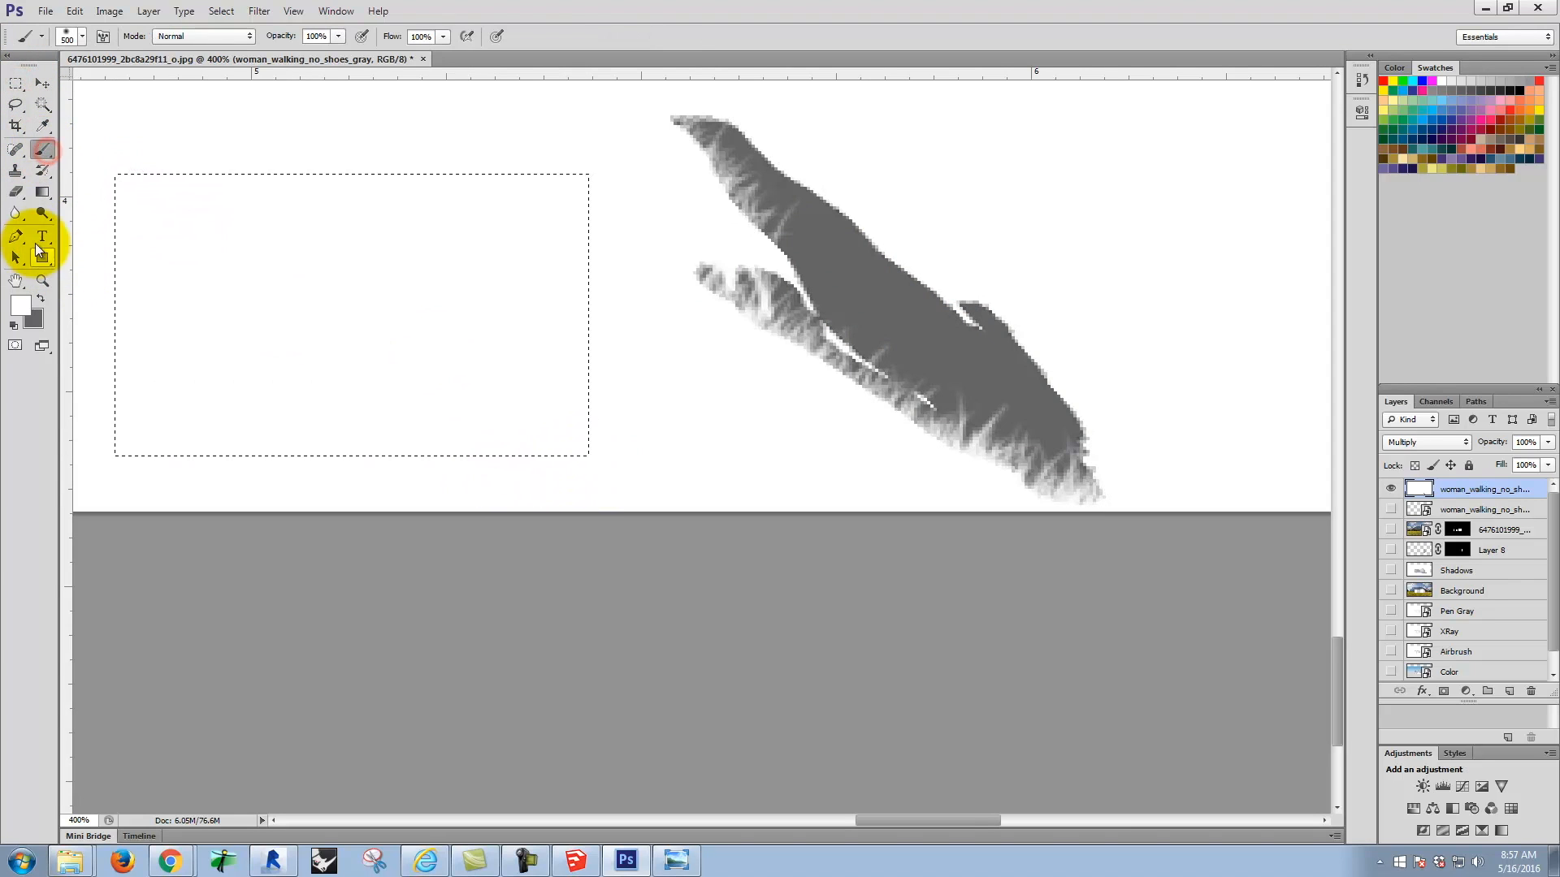
click(37, 298)
drag(259, 236, 597, 295)
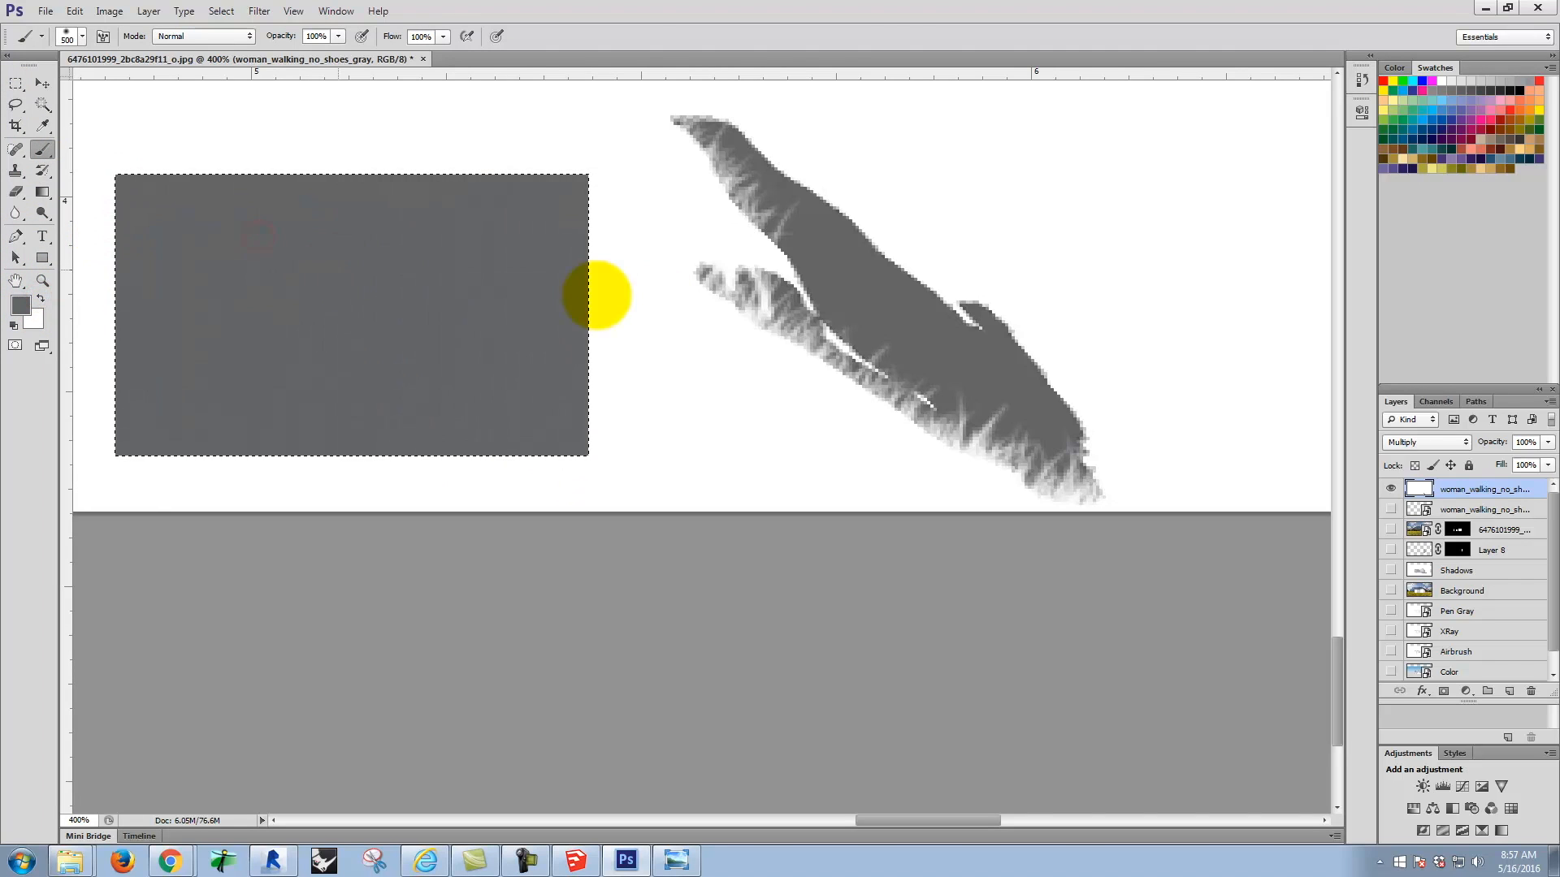
Step: Try to clone gray from the rectangle onto the silhouette's upper edge, and clear the rectangular selection
click(16, 84)
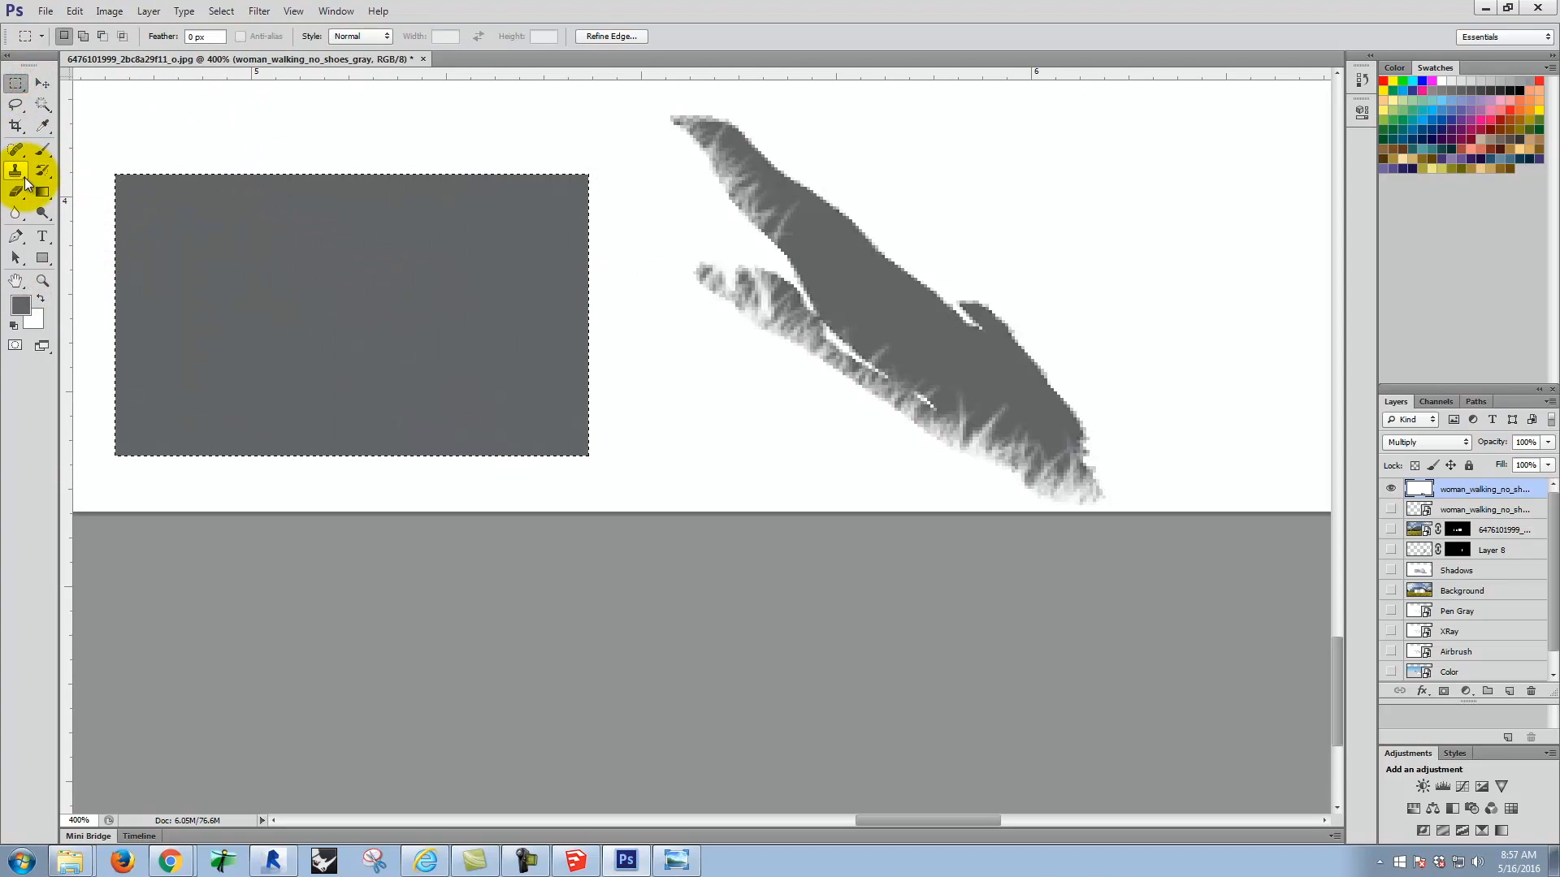
click(24, 176)
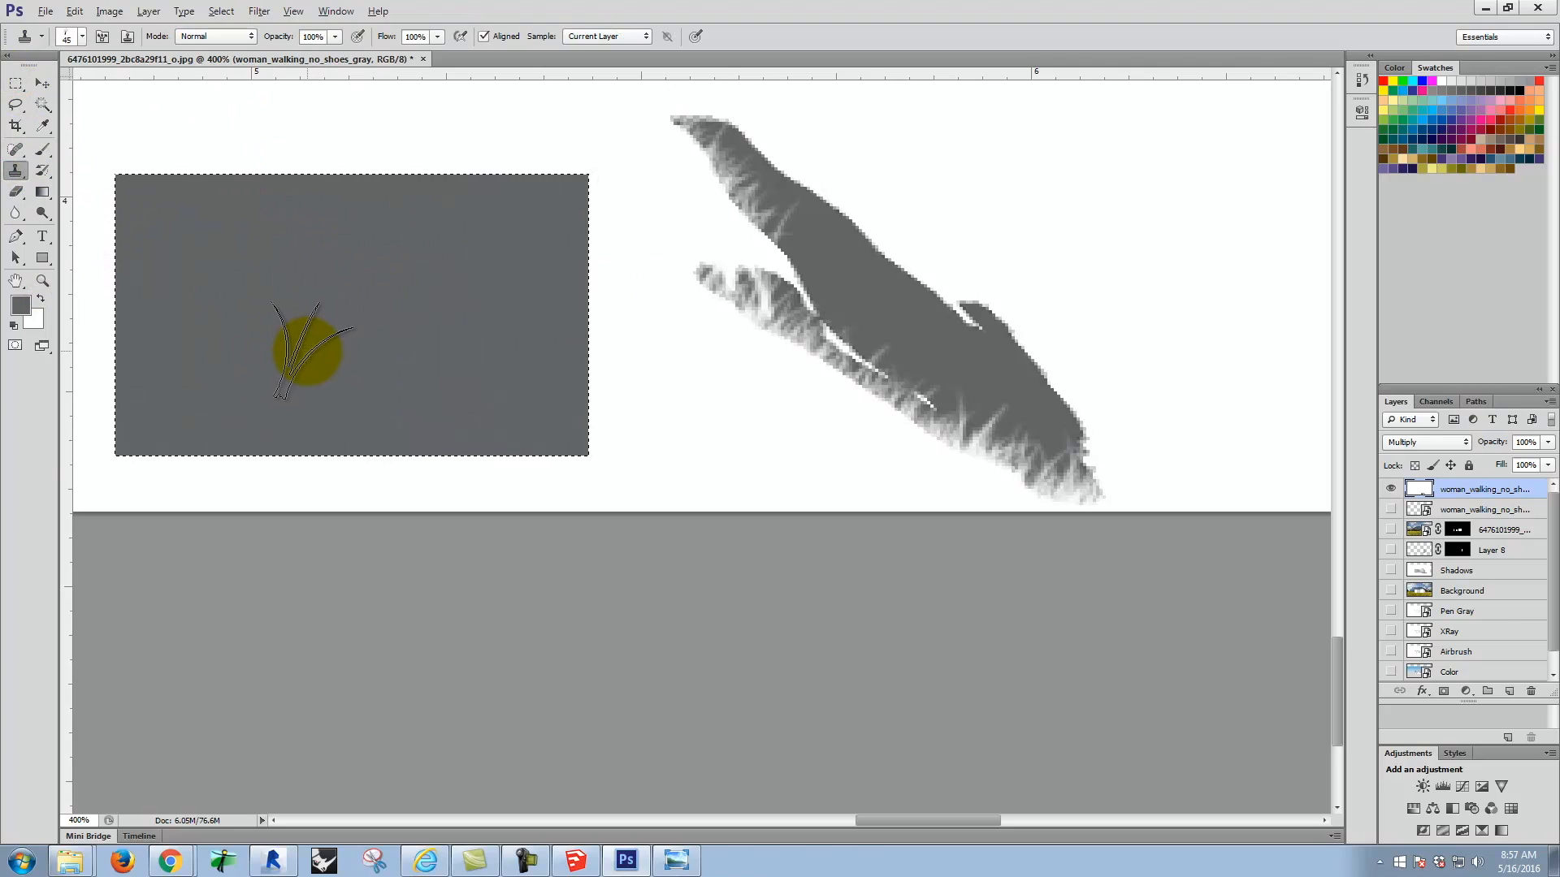
alt+click(307, 351)
mouse_move(864, 222)
mouse_down()
mouse_move(780, 164)
mouse_move(797, 221)
mouse_up()
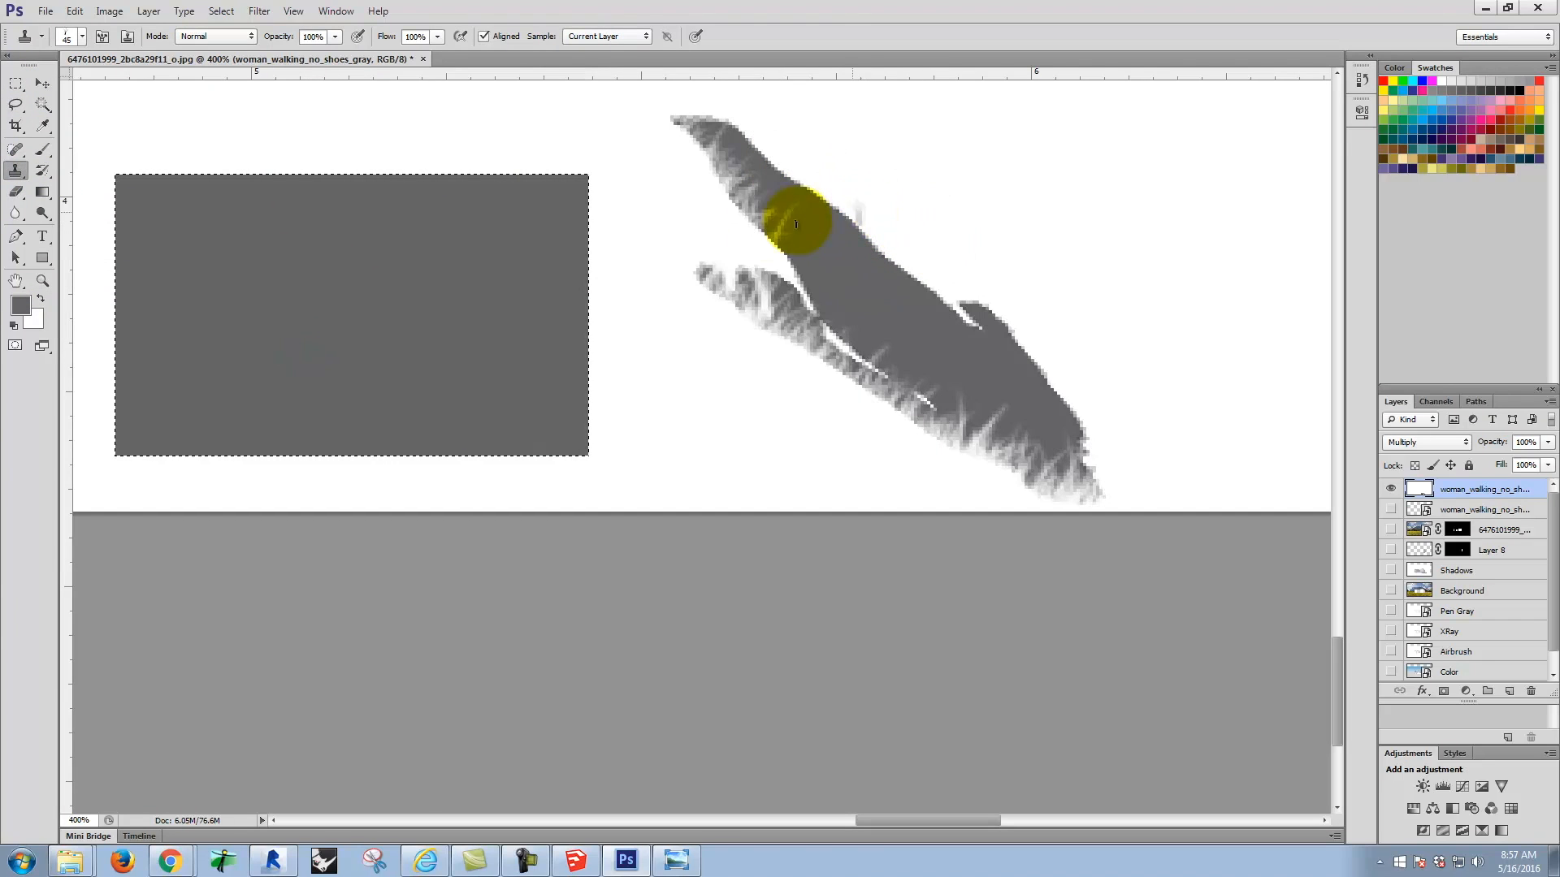
click(17, 84)
click(240, 125)
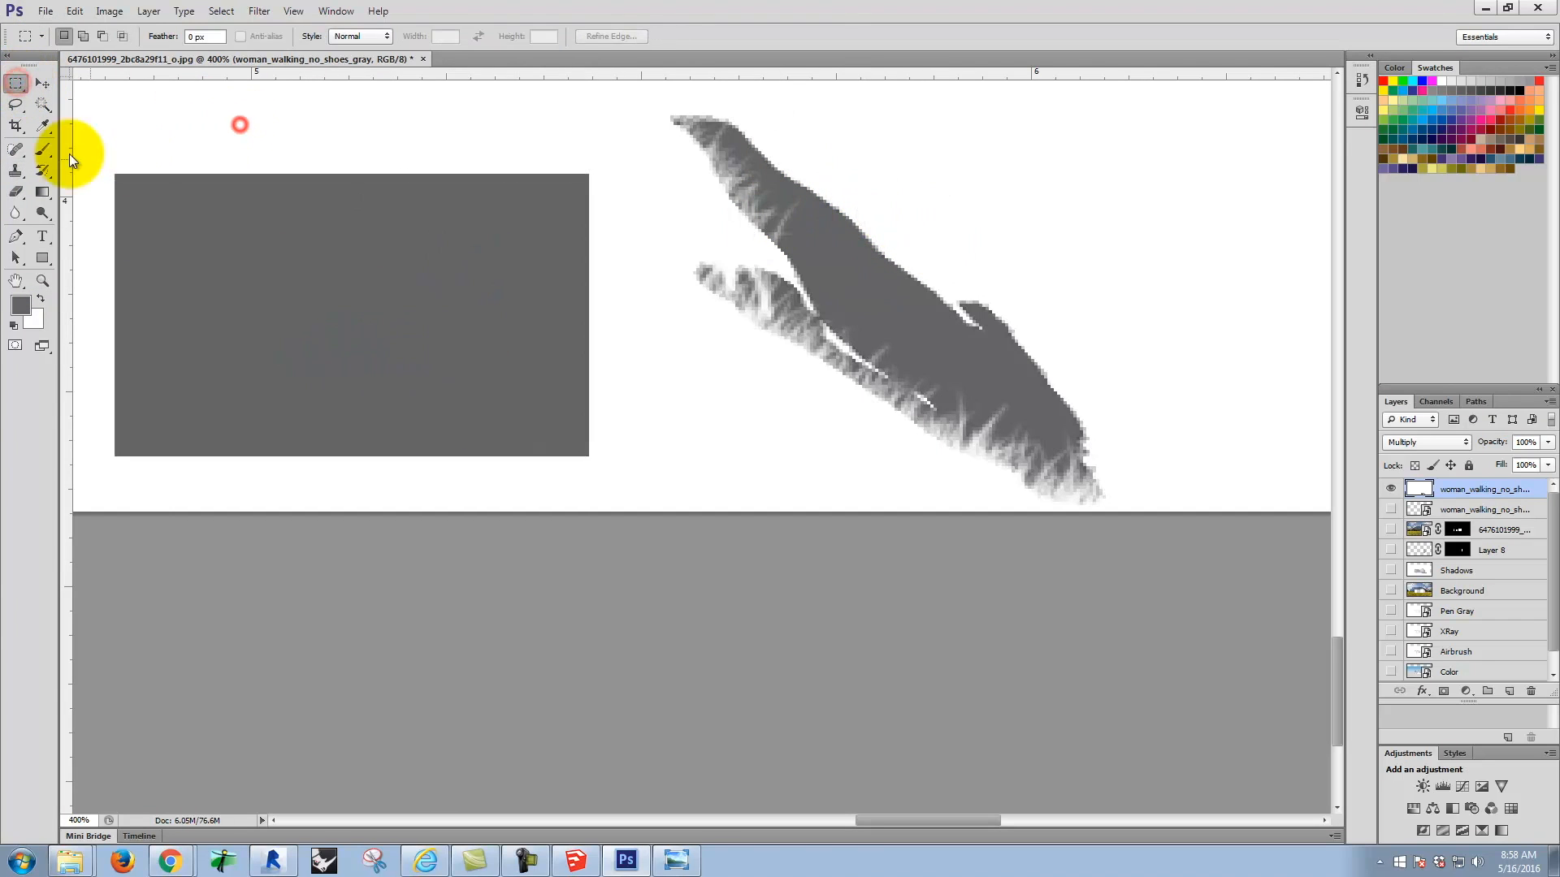
Step: Clone gray grass blades from the filled rectangle along the silhouette's upper edge and upper foot
click(15, 170)
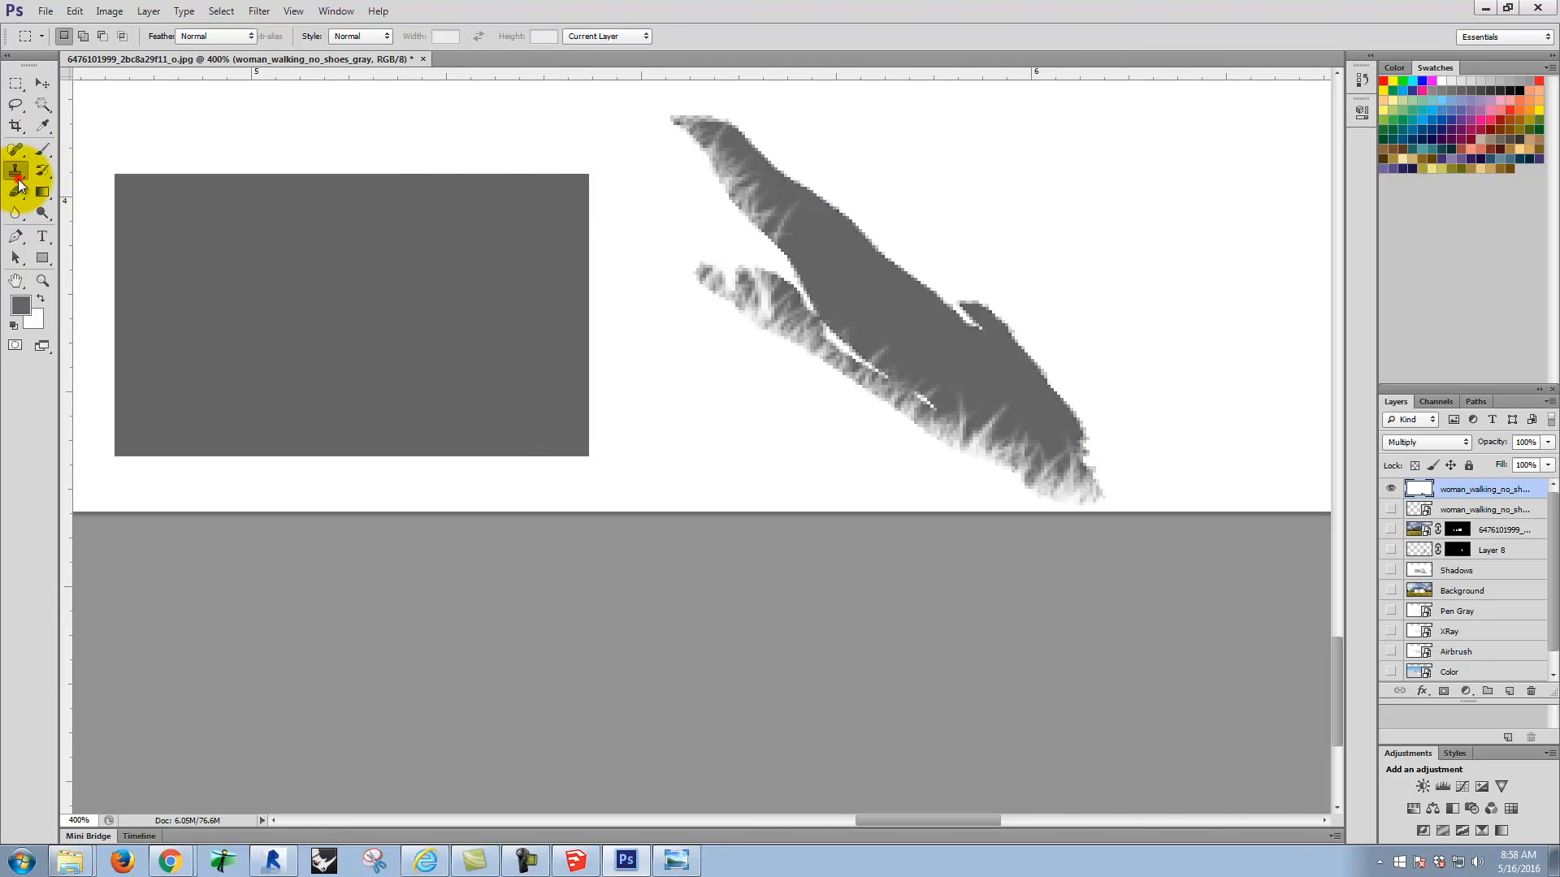
alt+click(325, 307)
mouse_move(873, 232)
mouse_down()
mouse_move(802, 202)
mouse_move(854, 227)
mouse_move(712, 125)
mouse_move(730, 119)
mouse_move(948, 306)
mouse_move(909, 288)
mouse_move(969, 332)
mouse_move(945, 288)
mouse_move(1026, 355)
mouse_move(927, 296)
mouse_move(994, 309)
mouse_move(974, 325)
mouse_move(1035, 358)
mouse_move(971, 298)
mouse_move(1065, 374)
mouse_move(1028, 341)
mouse_move(1084, 424)
mouse_move(988, 307)
mouse_move(937, 286)
mouse_move(939, 299)
mouse_move(857, 240)
mouse_up()
alt+click(246, 255)
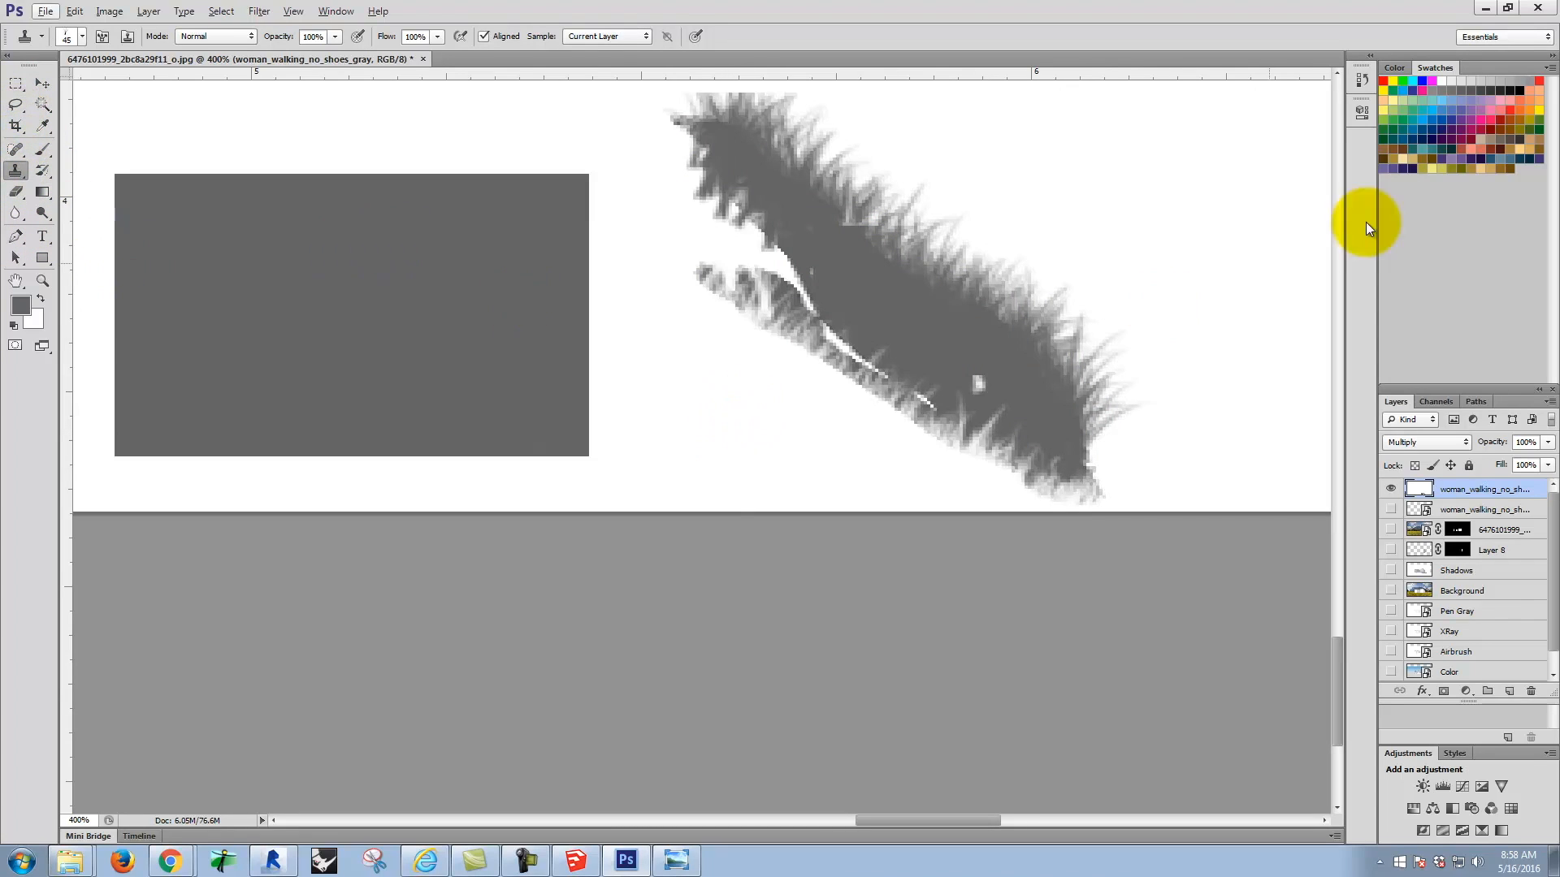
Step: Sample the white background and clone it over the silhouette's lower leg and underside to break up the edge into grass
alt+click(1186, 149)
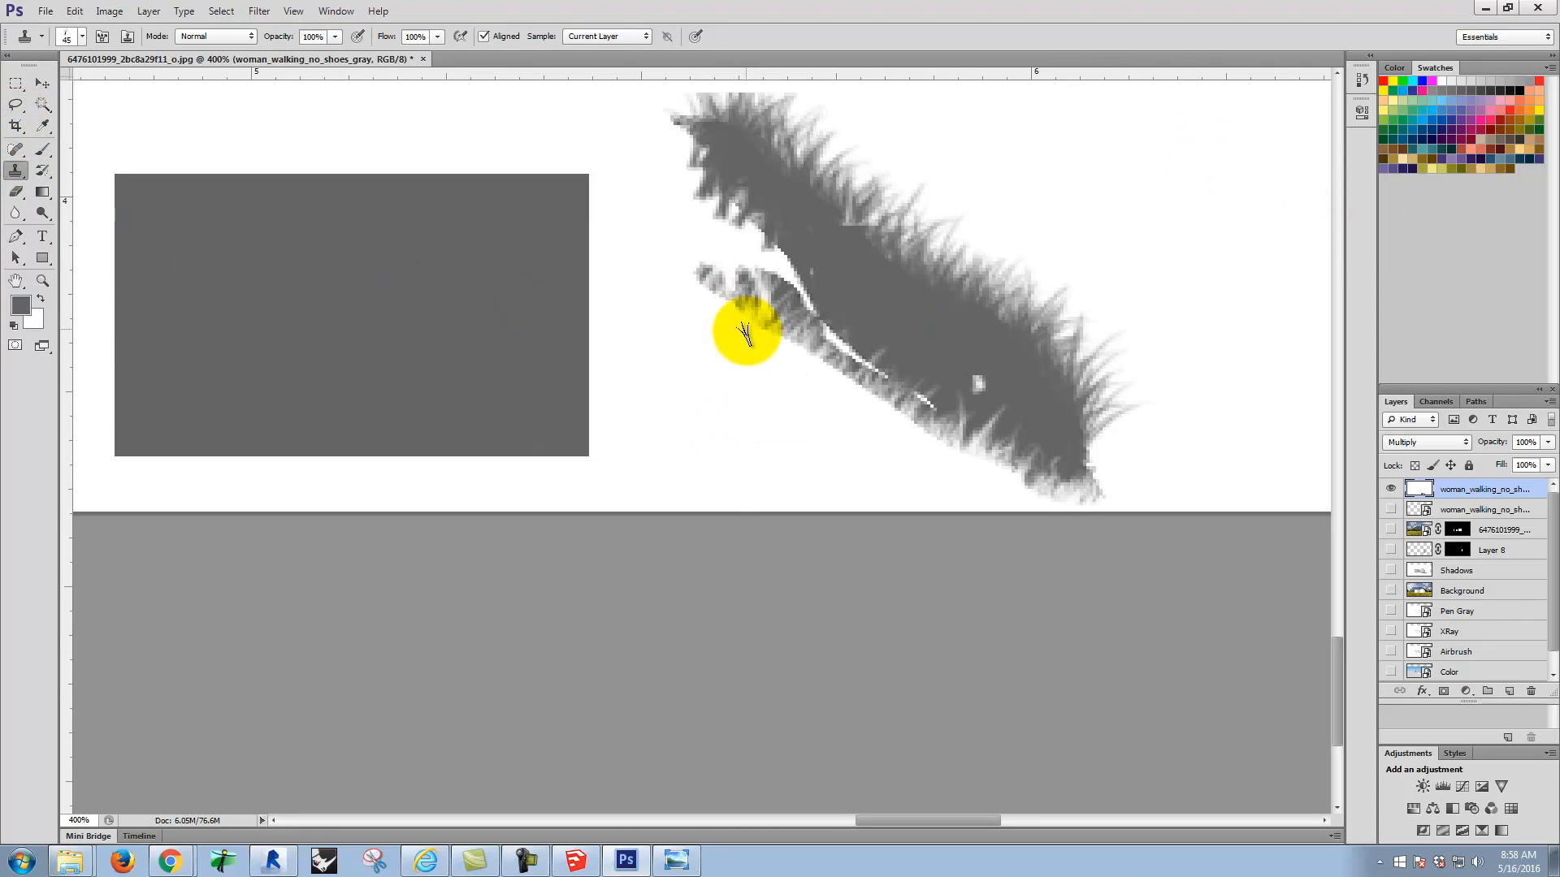
mouse_move(692, 184)
mouse_down()
mouse_move(685, 164)
mouse_move(707, 192)
mouse_move(672, 132)
mouse_move(780, 262)
mouse_move(704, 208)
mouse_move(738, 324)
mouse_move(714, 279)
mouse_move(718, 313)
mouse_move(888, 418)
mouse_move(814, 371)
mouse_move(905, 407)
mouse_move(786, 272)
mouse_move(850, 349)
mouse_move(788, 285)
mouse_move(861, 404)
mouse_move(790, 303)
mouse_move(808, 355)
mouse_move(894, 443)
mouse_move(898, 407)
mouse_move(953, 450)
mouse_move(804, 352)
mouse_move(850, 403)
mouse_move(992, 425)
mouse_move(766, 349)
mouse_move(894, 403)
mouse_move(959, 455)
mouse_up()
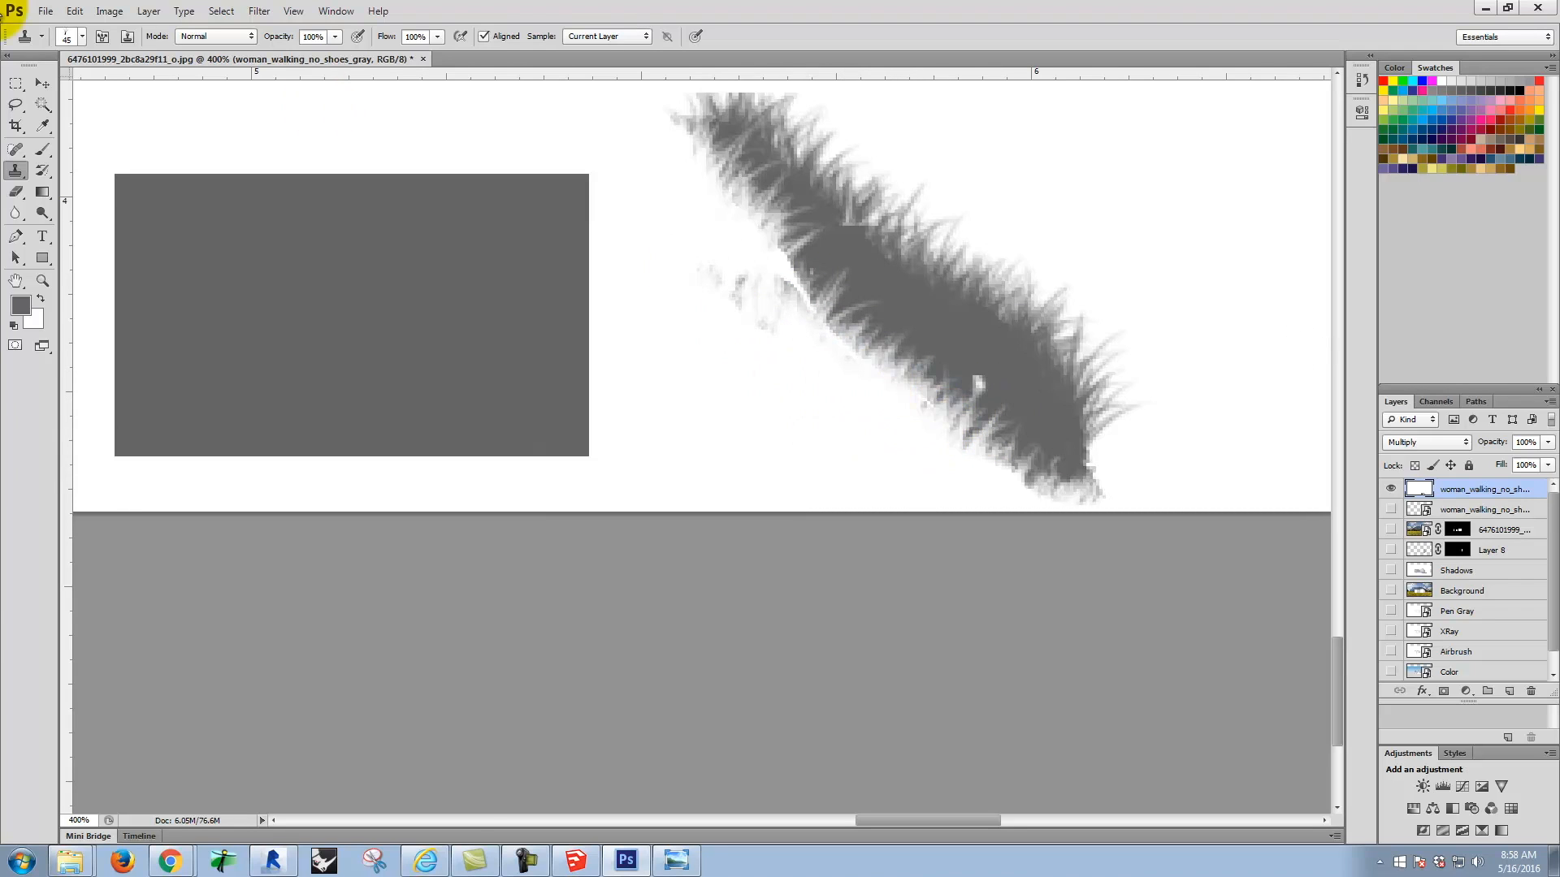
Step: Paint over the white speck inside the shadow silhouette with gray using a 15 px brush, and preview the shadow over the Background layer
click(39, 151)
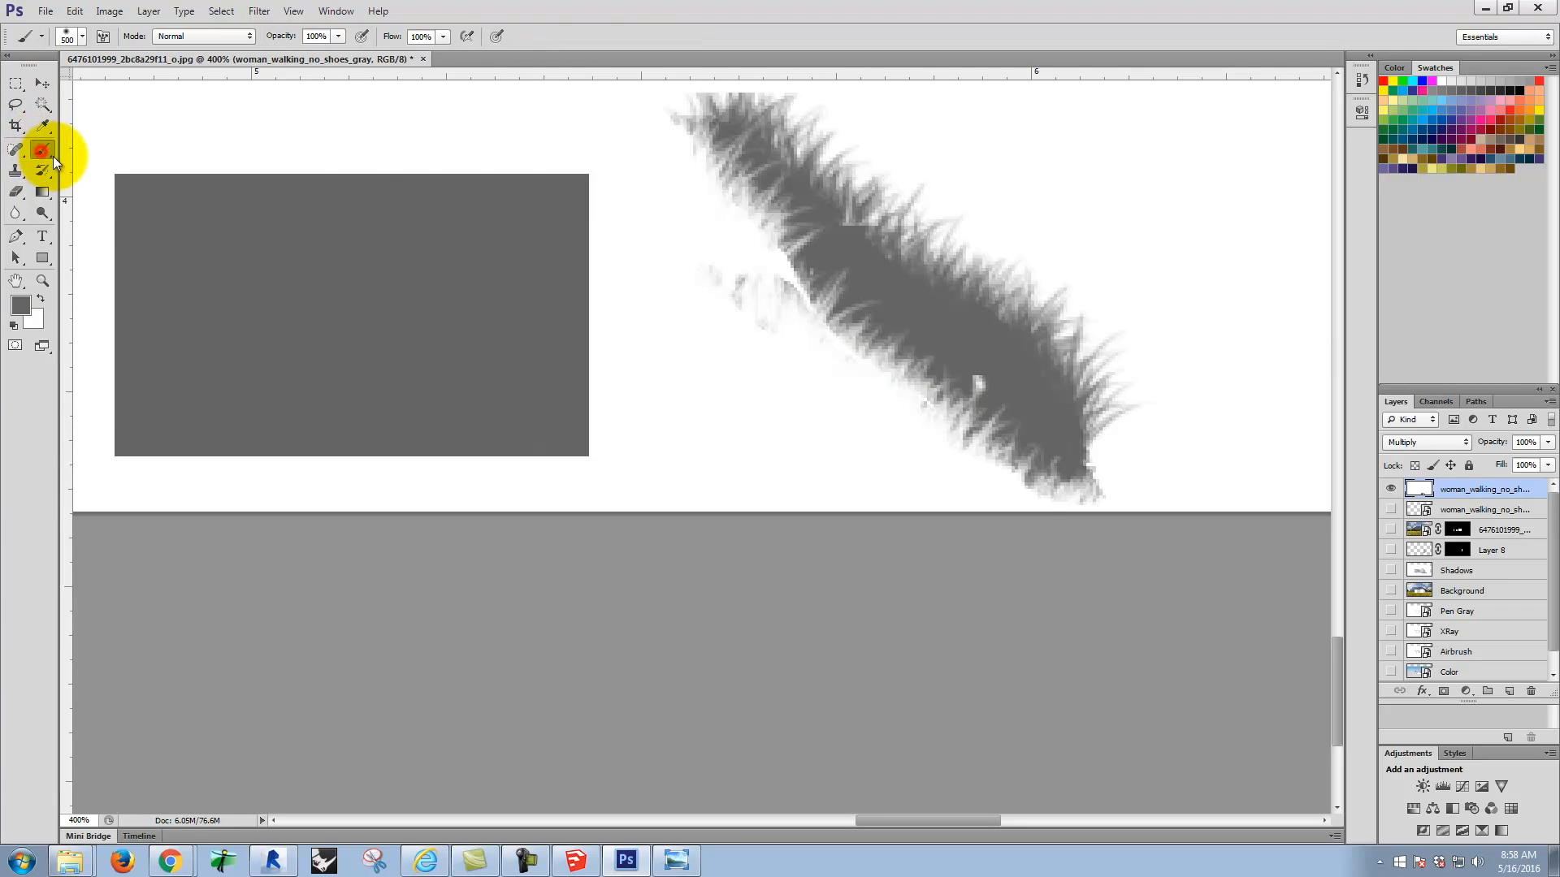
key(bracketleft)
key(bracketleft)
key(bracketleft)
key(bracketleft)
key(bracketleft)
key(bracketleft)
key(bracketleft)
key(bracketleft)
key(bracketleft)
key(bracketleft)
key(bracketleft)
key(bracketleft)
key(bracketleft)
key(bracketleft)
key(bracketleft)
key(bracketleft)
key(bracketleft)
key(bracketleft)
key(bracketleft)
key(bracketleft)
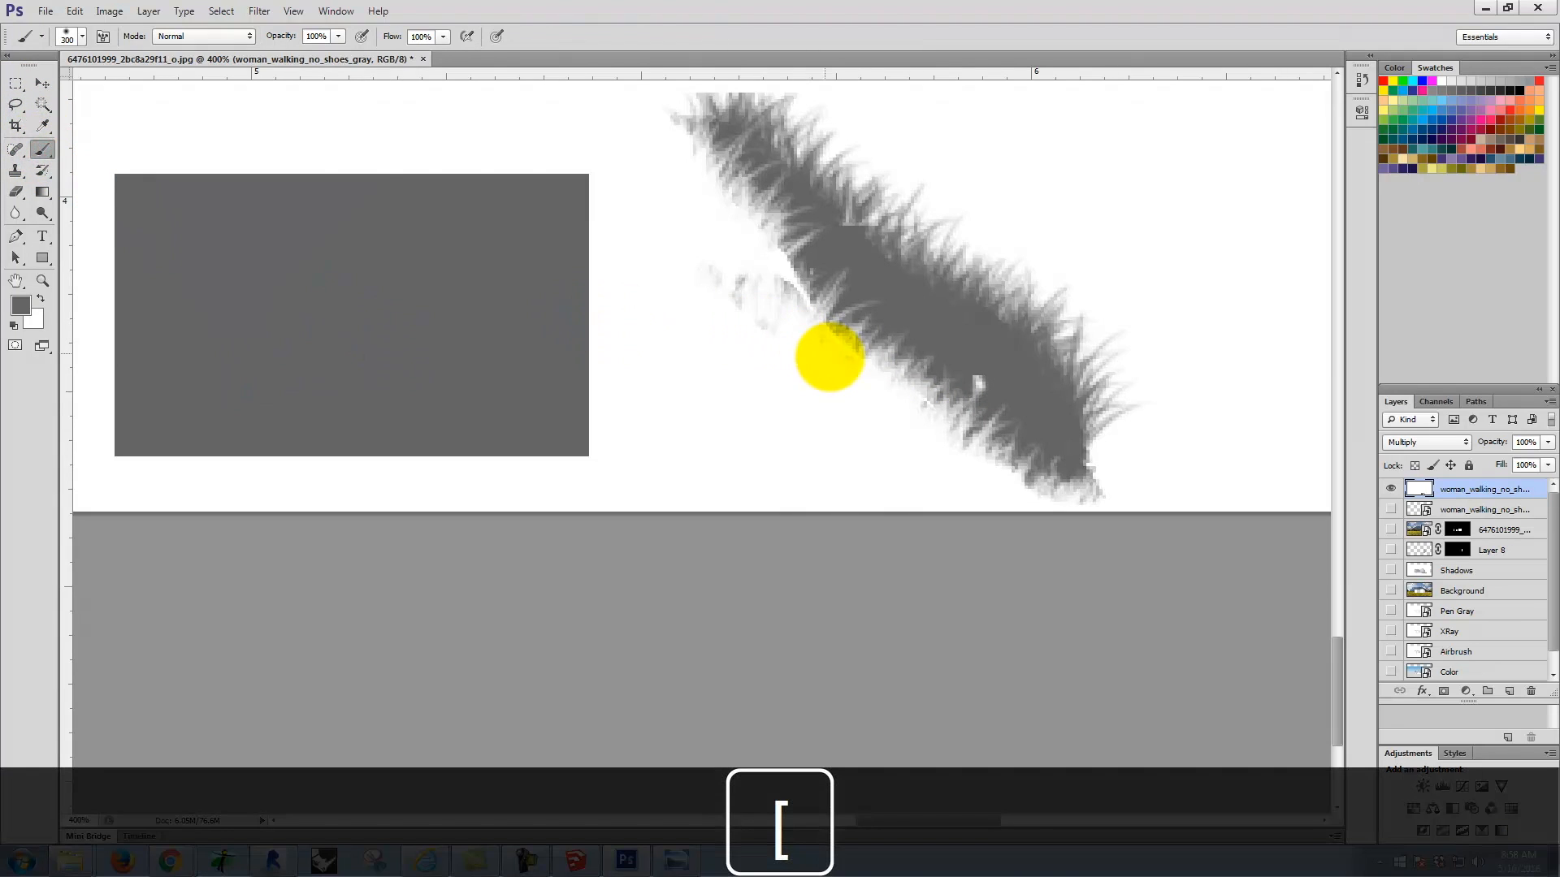
key(bracketleft)
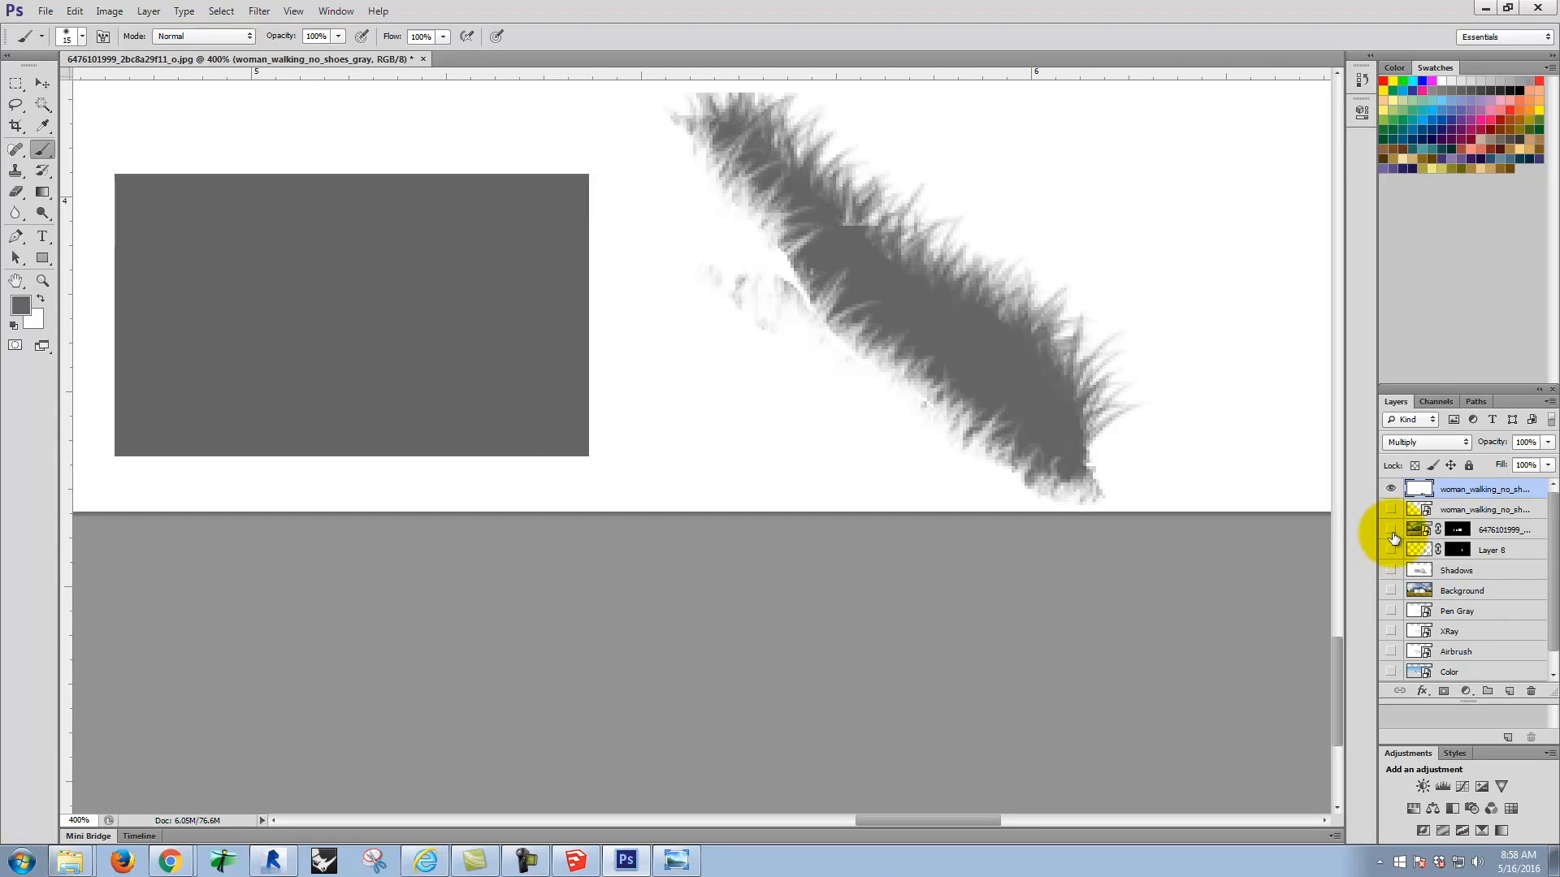
click(1391, 591)
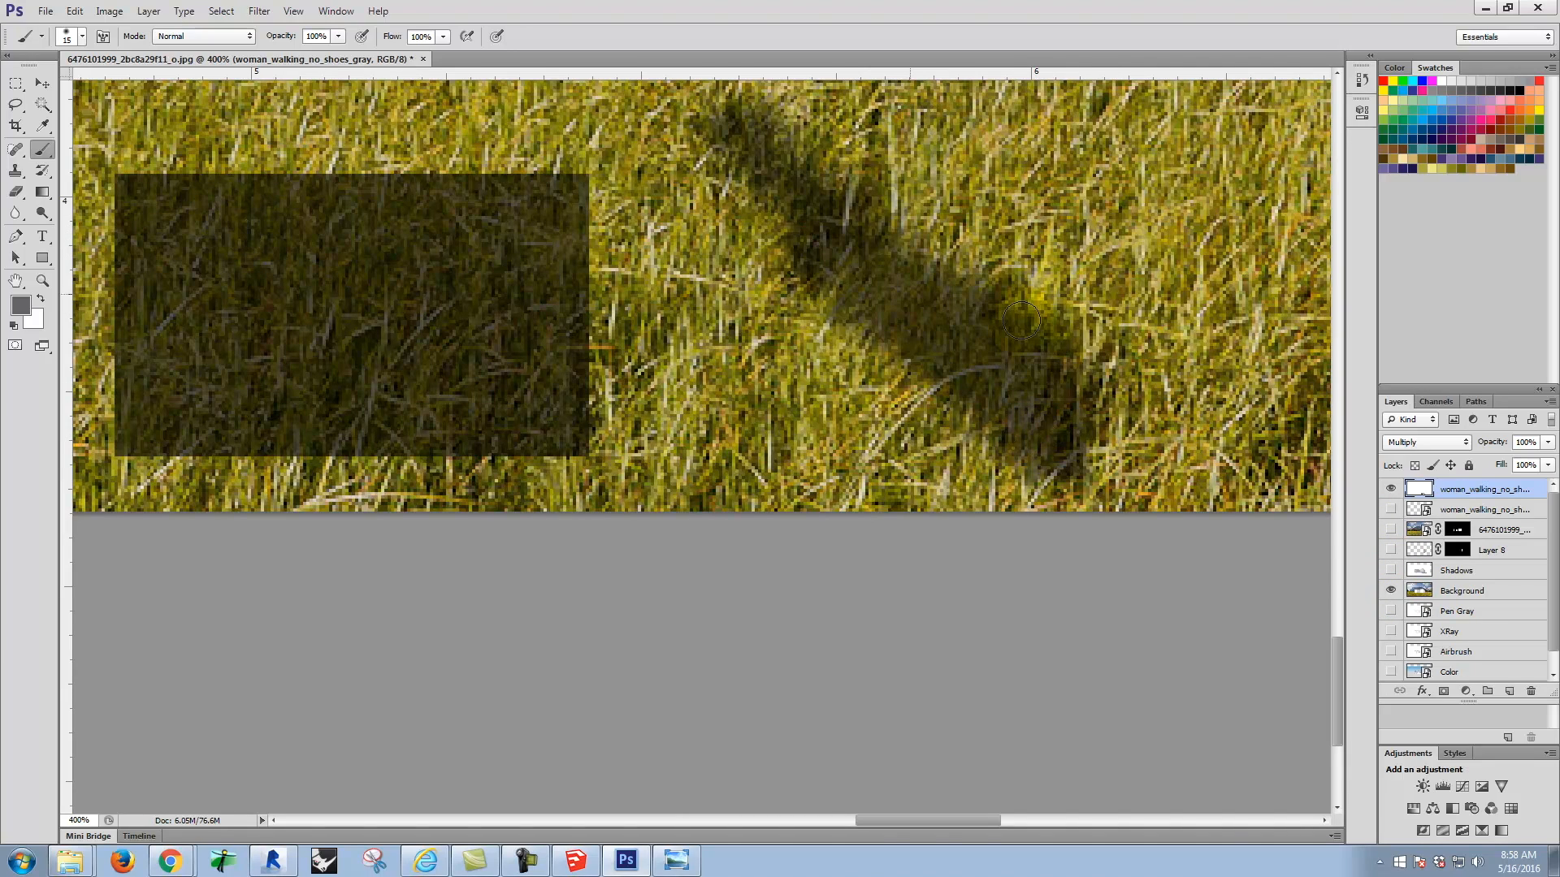
click(1389, 591)
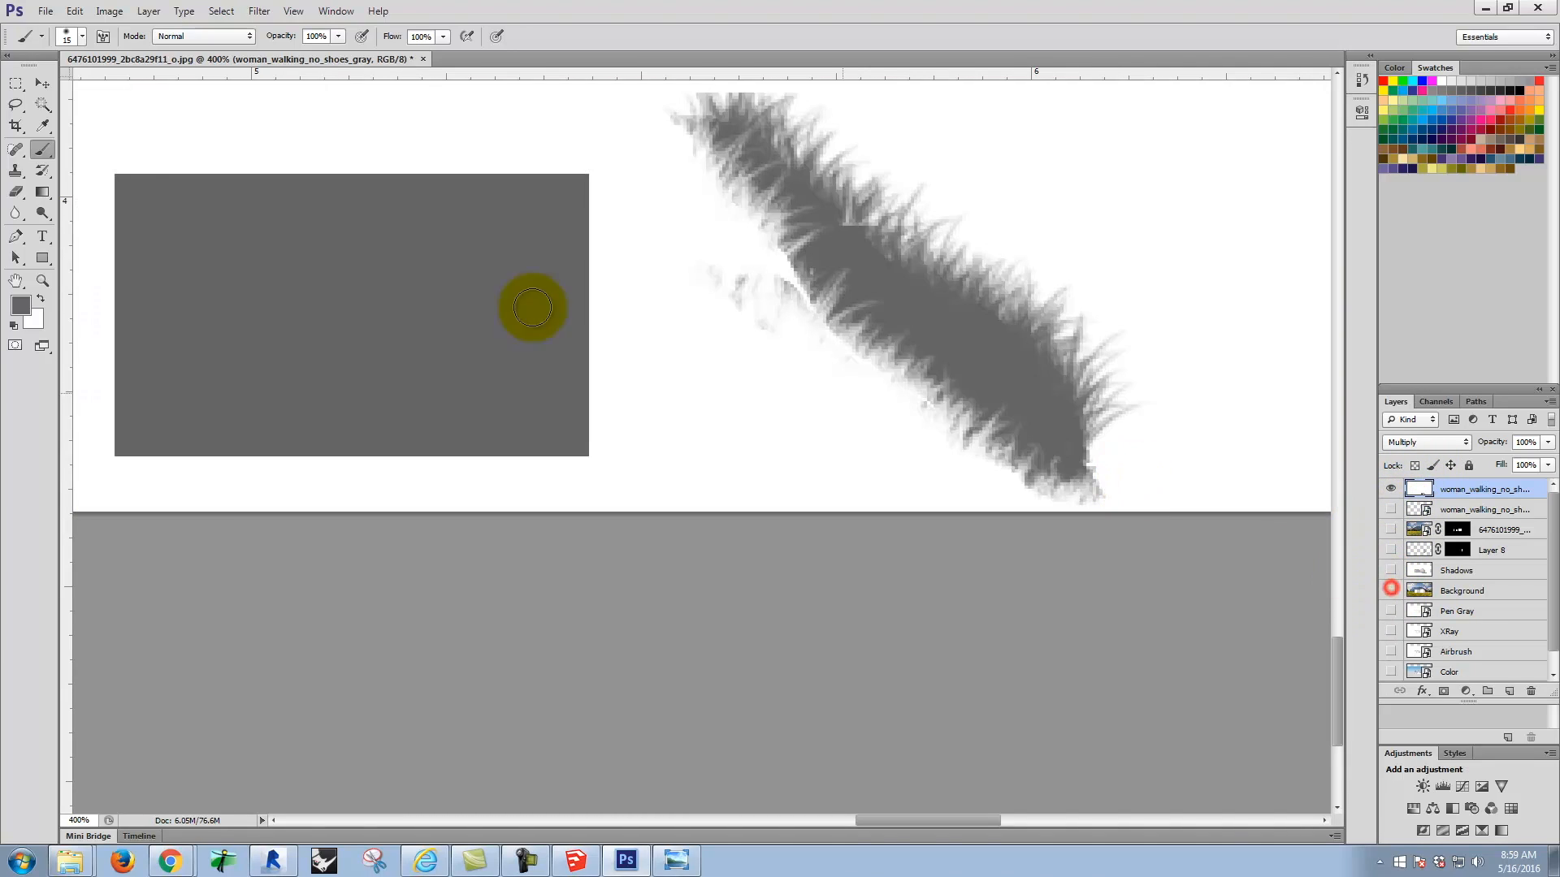
Step: Paint out the gray sample rectangle beside the shadow with white, enlarging the brush to 40 px
click(138, 178)
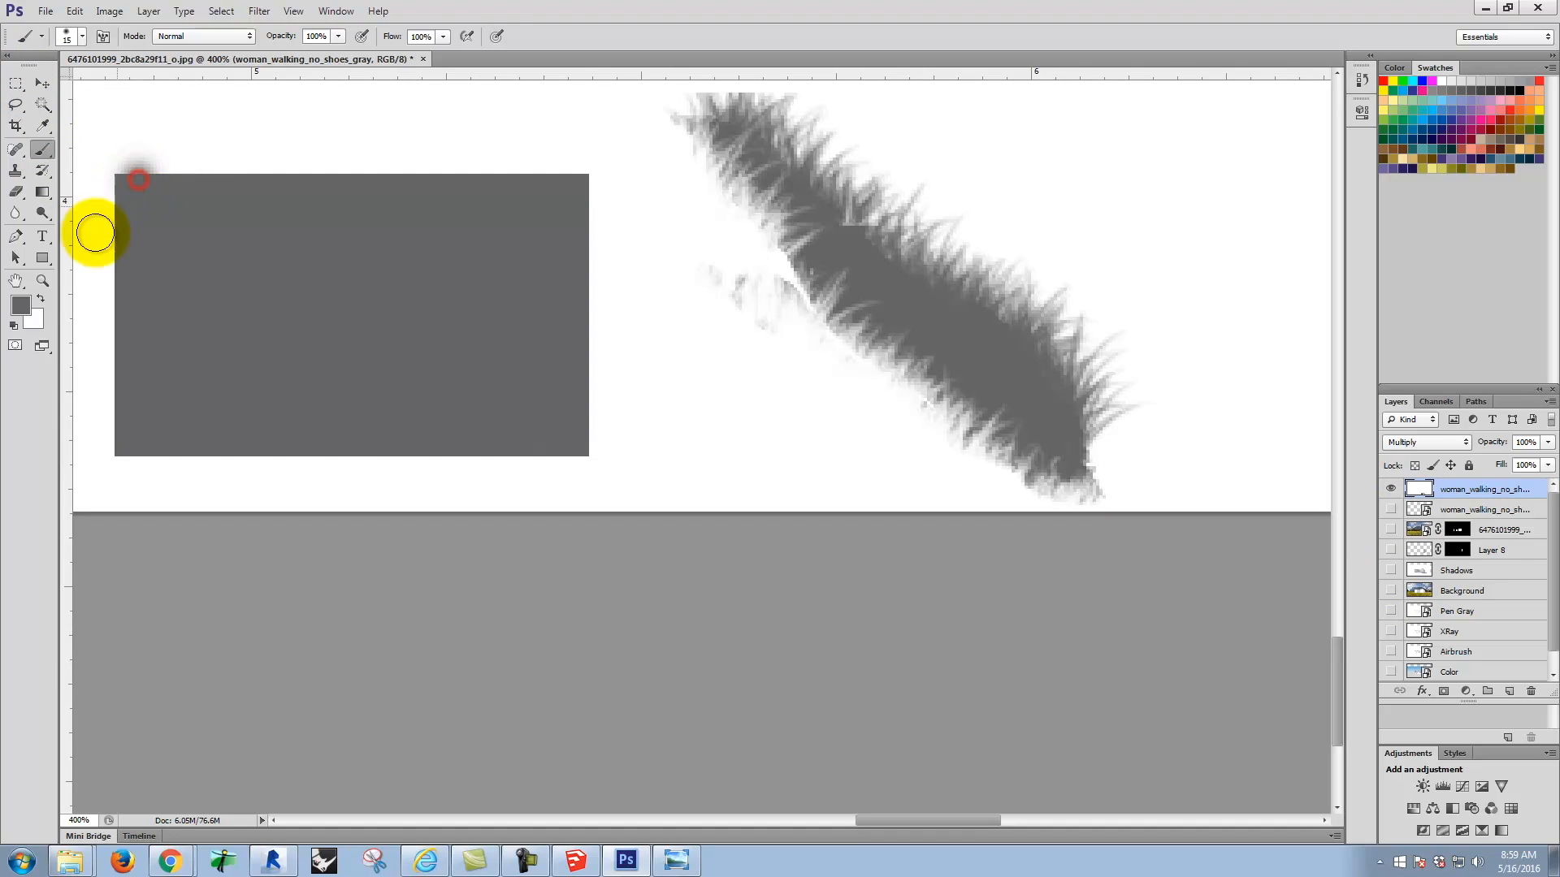
click(41, 298)
mouse_move(138, 177)
mouse_down()
mouse_move(69, 240)
mouse_move(229, 190)
mouse_move(235, 207)
mouse_move(302, 214)
mouse_move(367, 164)
mouse_move(93, 317)
mouse_move(60, 375)
mouse_move(210, 313)
mouse_move(173, 374)
mouse_move(212, 392)
mouse_move(517, 425)
mouse_move(470, 423)
mouse_move(606, 485)
mouse_move(518, 417)
mouse_move(294, 357)
mouse_move(339, 308)
mouse_move(475, 269)
mouse_move(447, 218)
mouse_move(320, 172)
mouse_move(483, 182)
mouse_move(548, 209)
mouse_move(565, 327)
mouse_move(582, 209)
mouse_up()
key(bracketright)
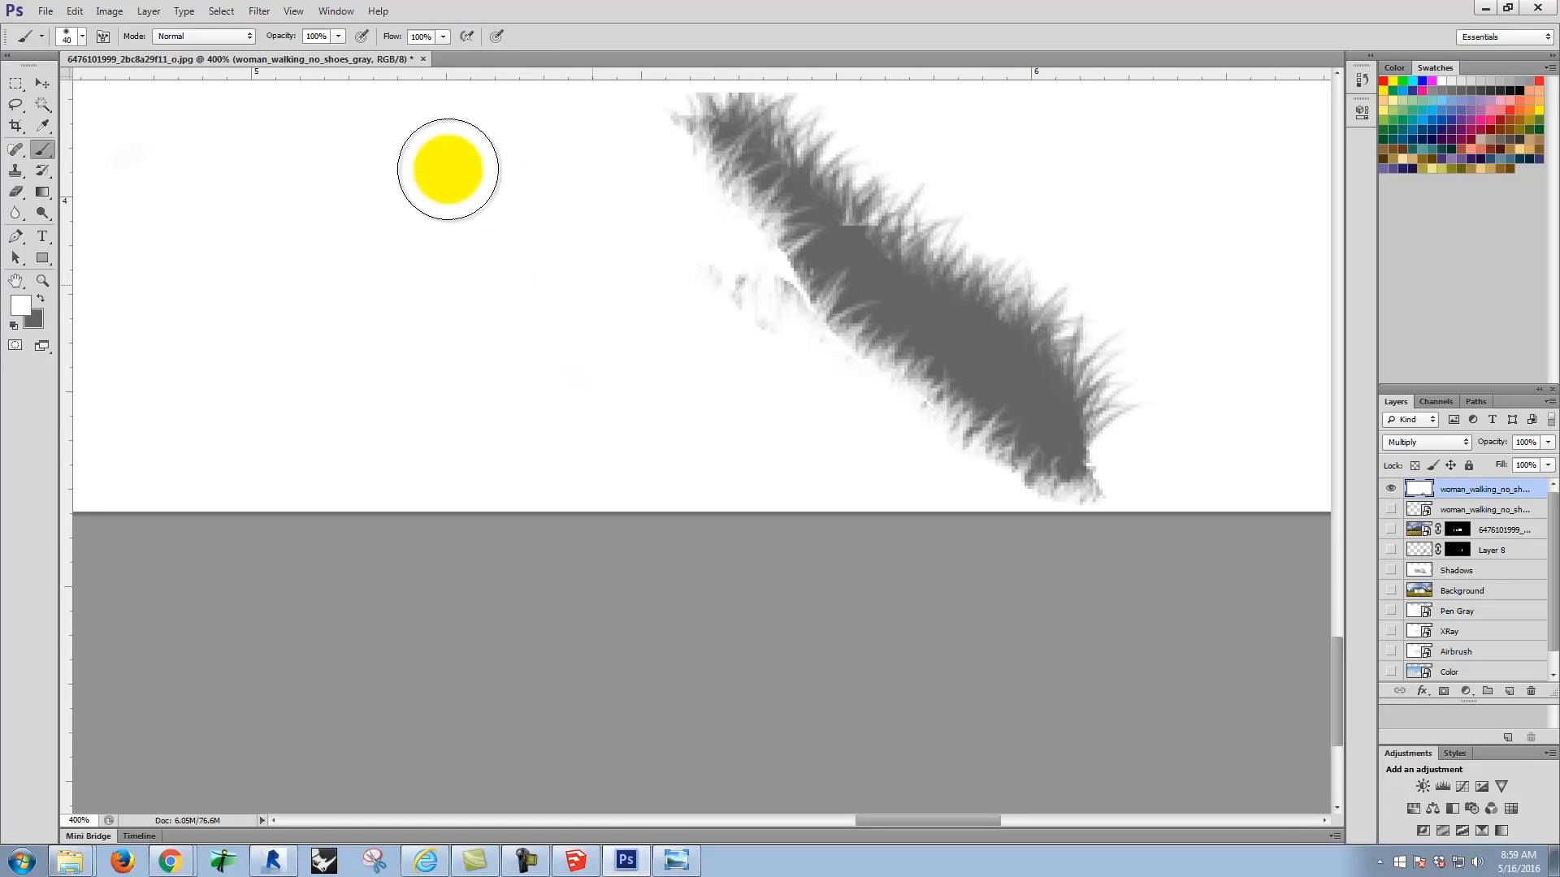
Step: Show the woman layer and the Background layer together with the finished shadow
key(ctrl+minus)
key(ctrl+minus)
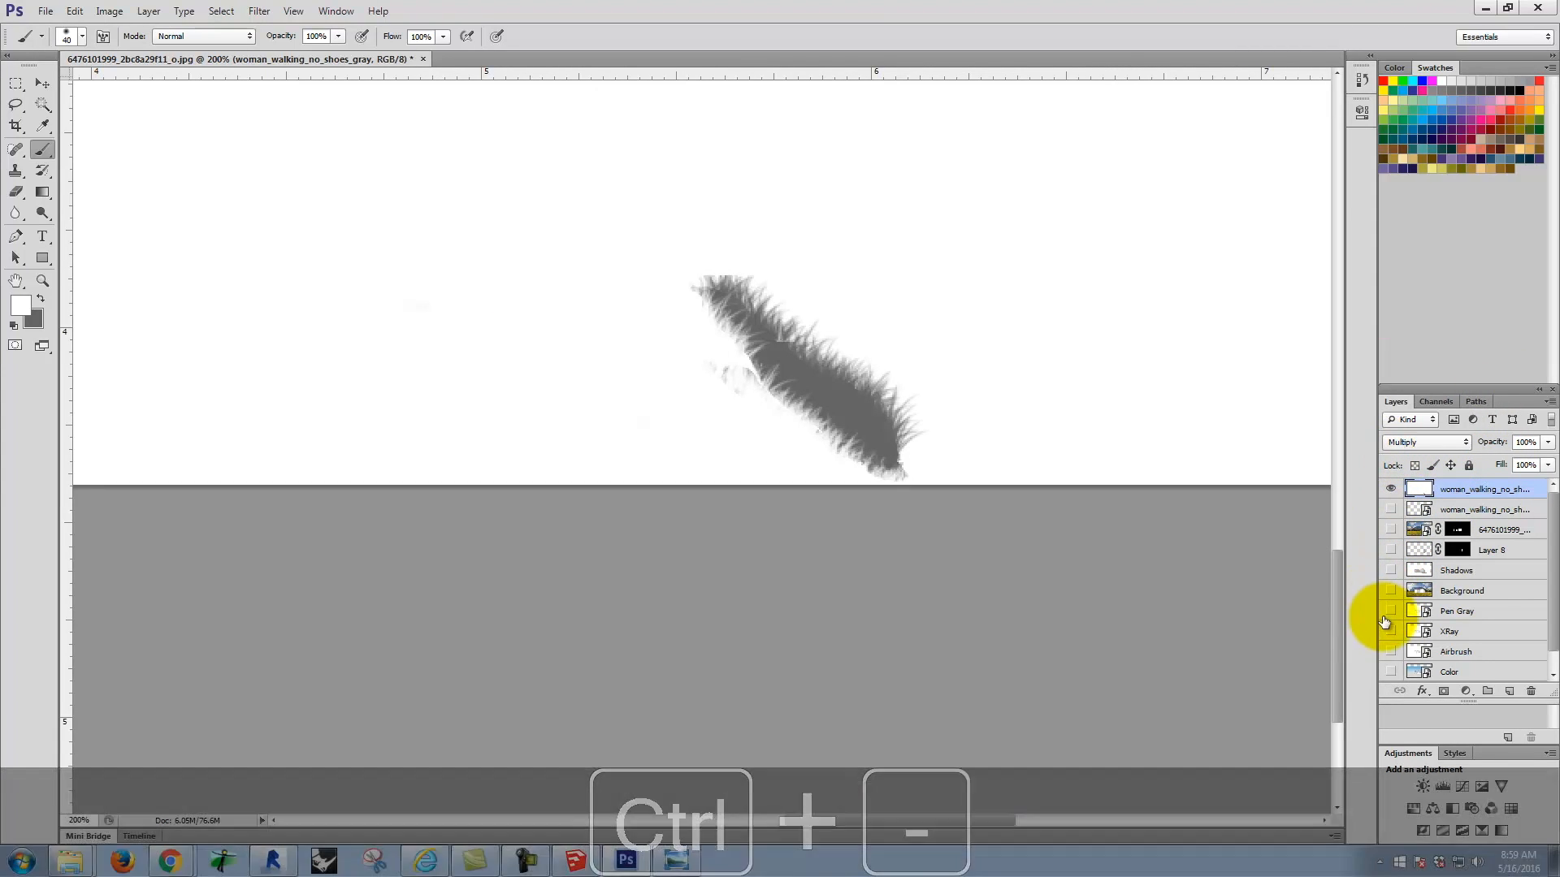
click(1390, 509)
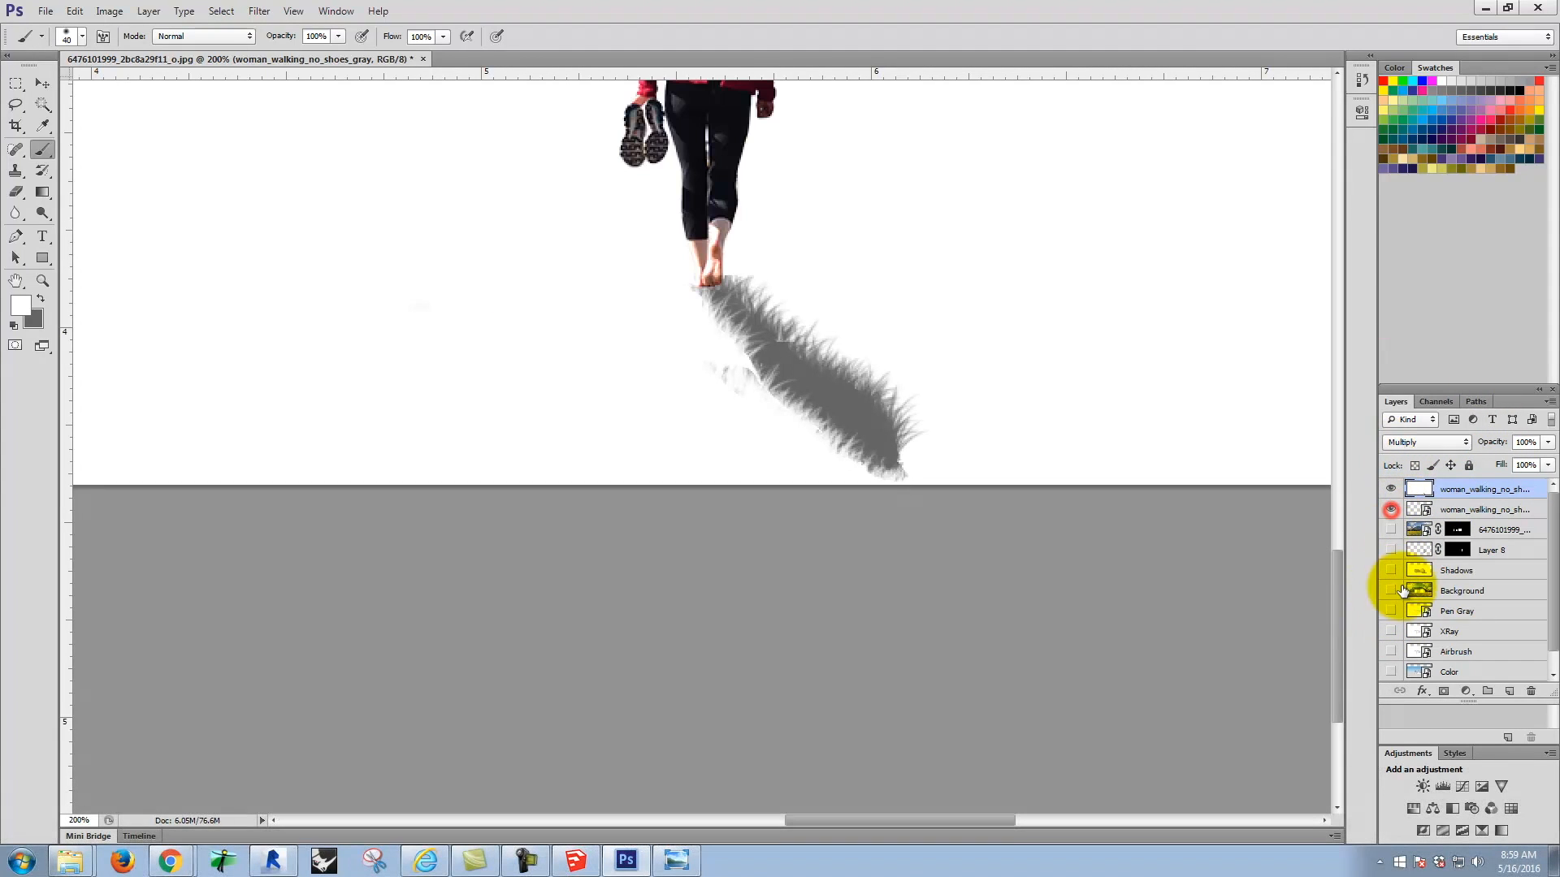
click(1390, 591)
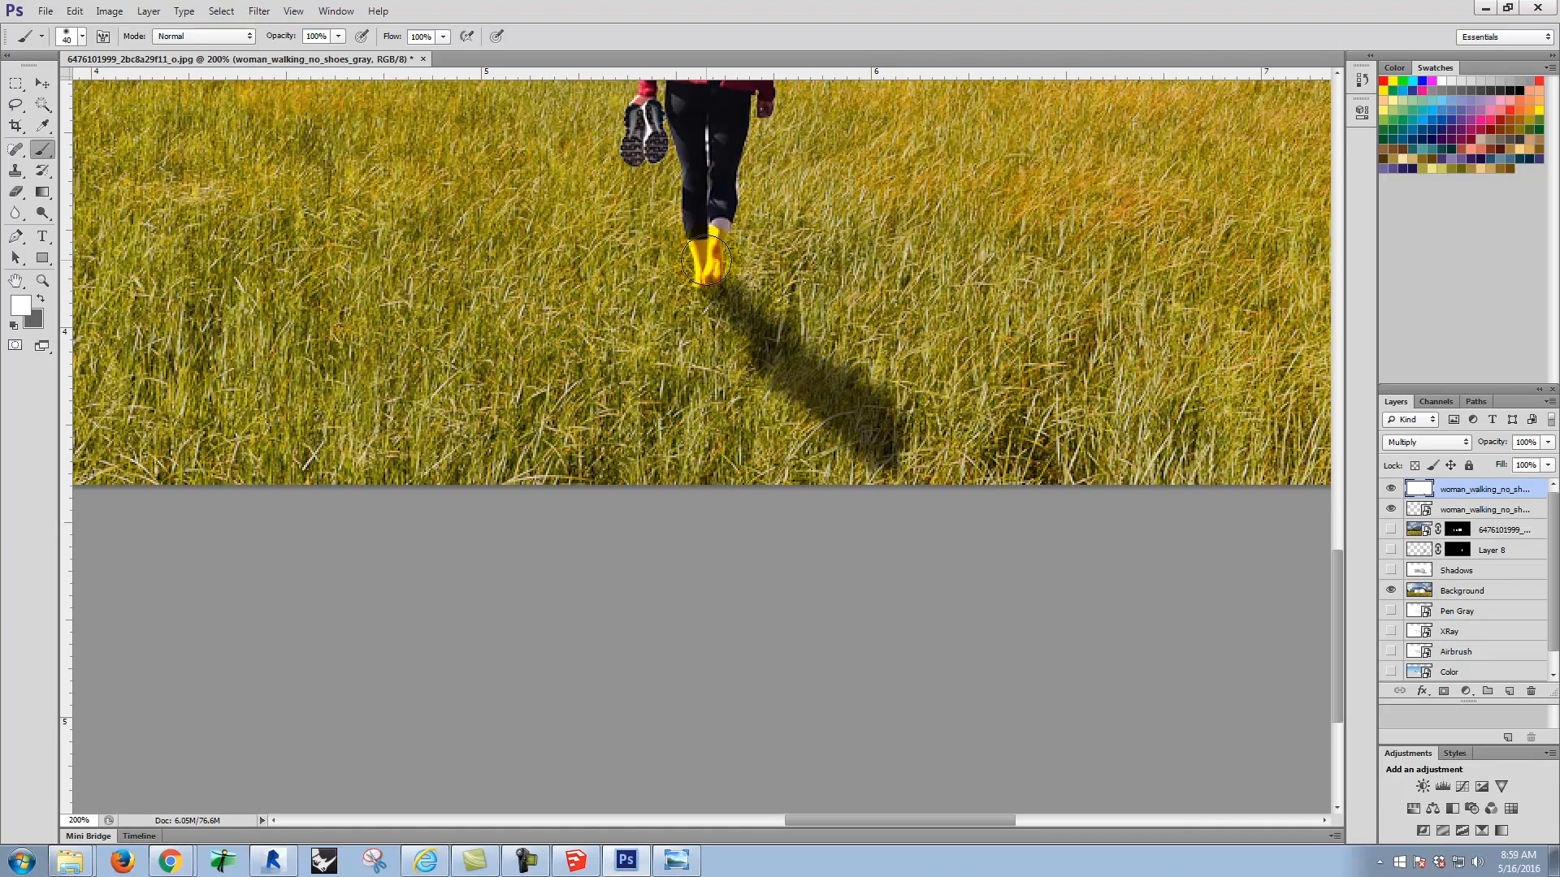
Step: Select a rectangle of grass around the woman's feet and copy it from the Background layer onto a new layer
click(17, 84)
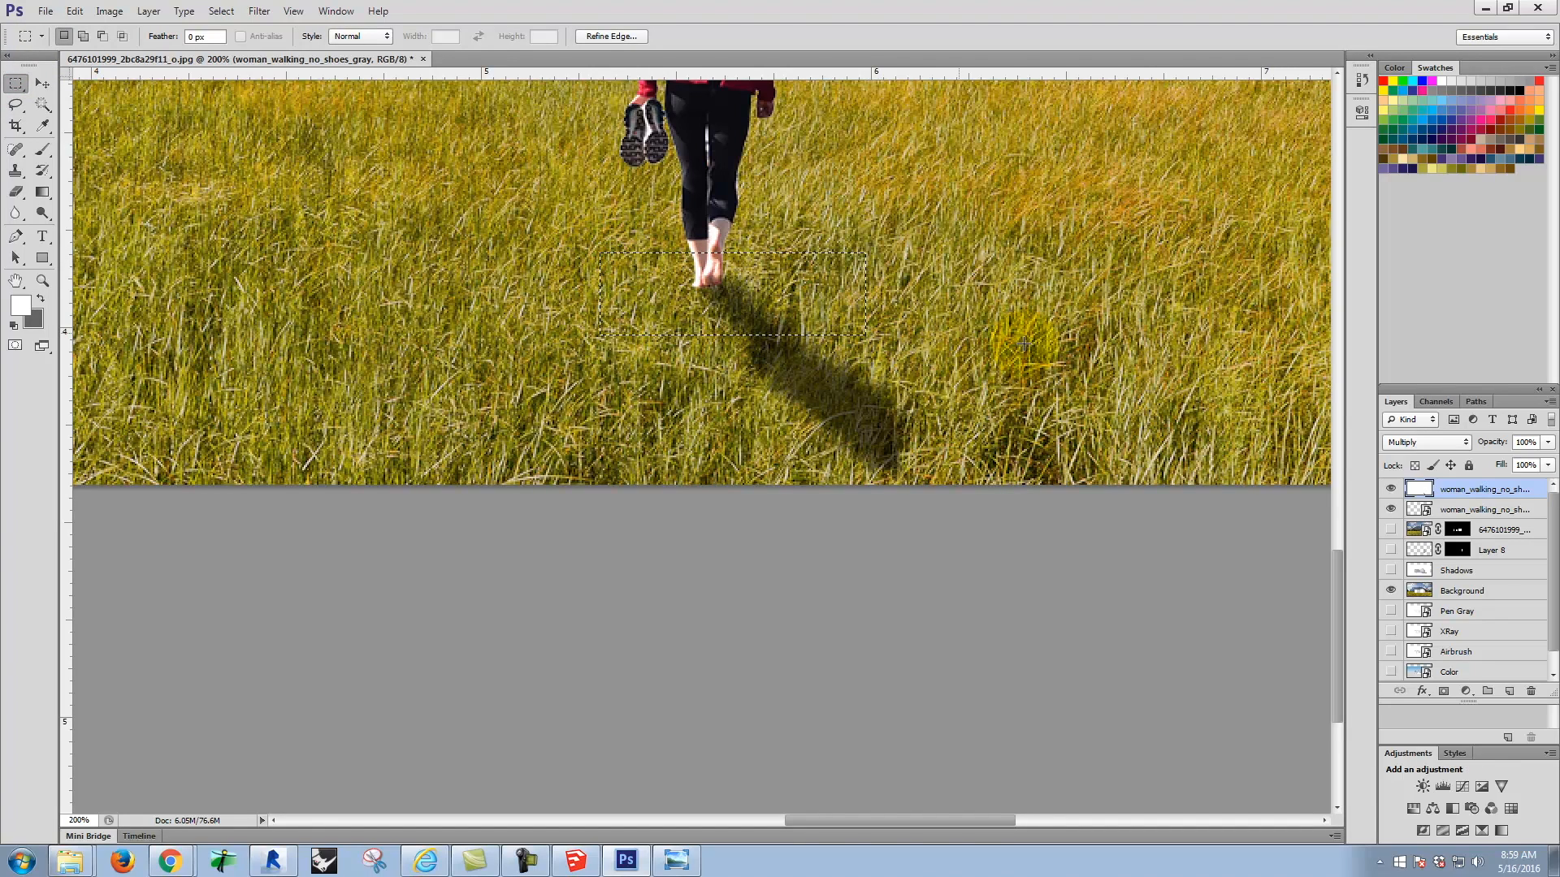
click(1471, 590)
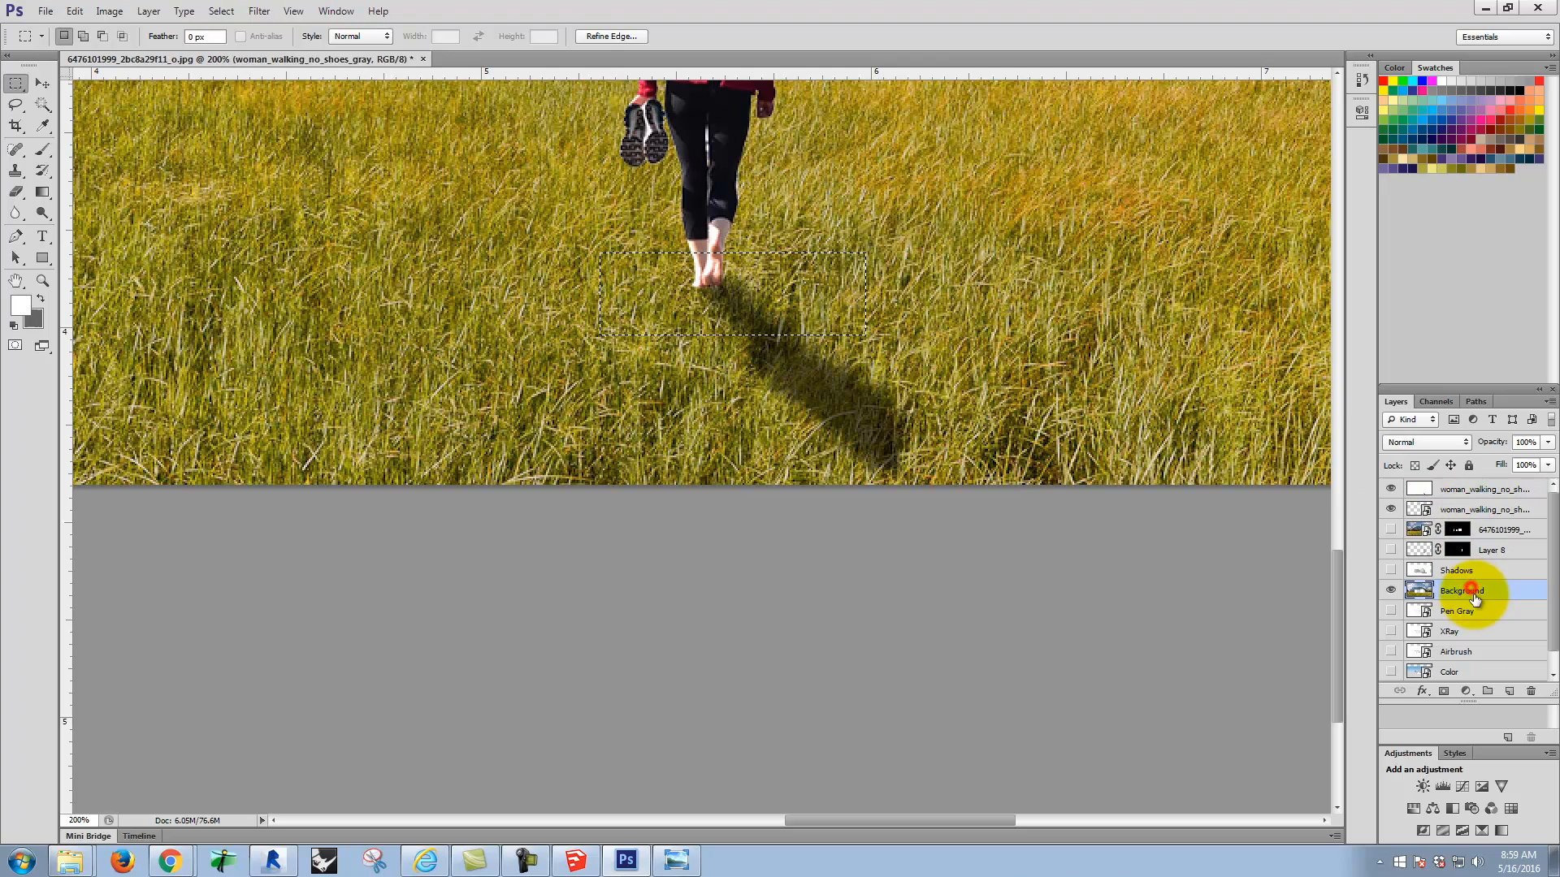
key(ctrl+c)
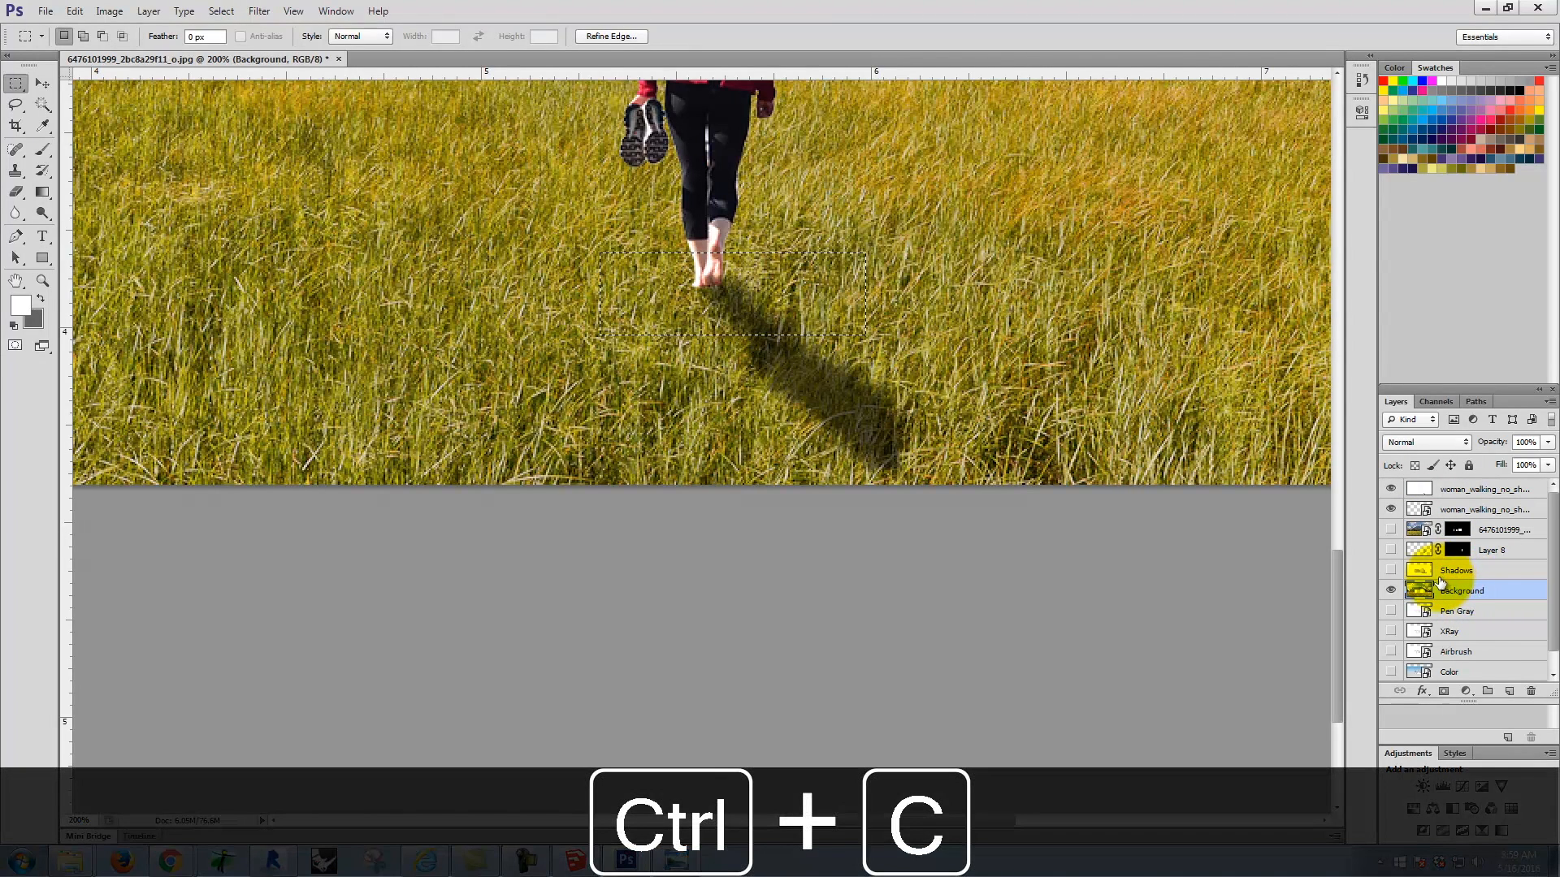
click(74, 11)
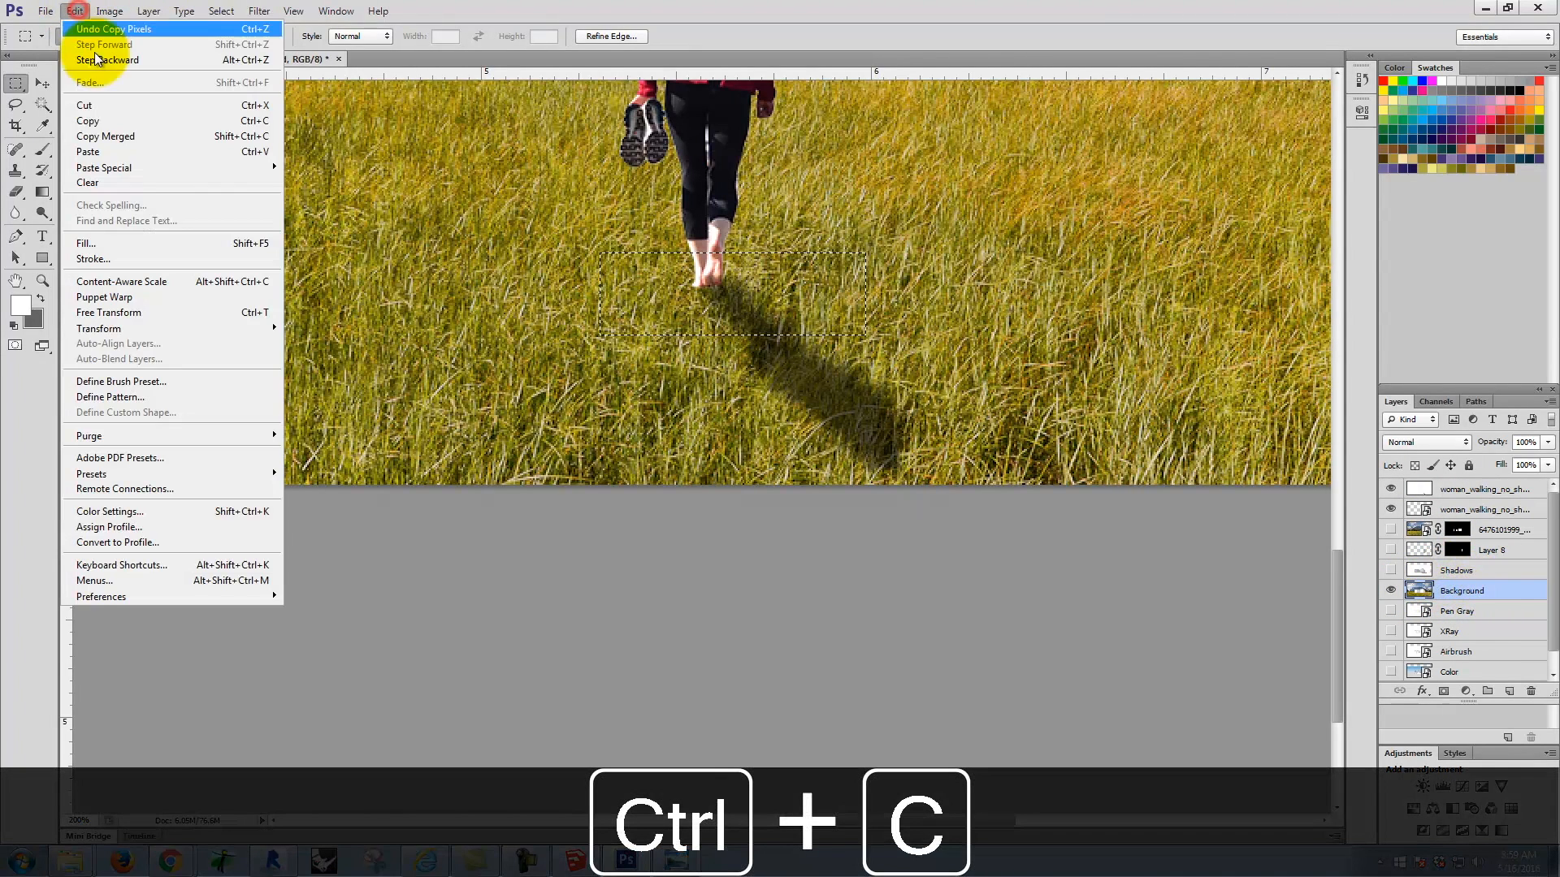
click(114, 151)
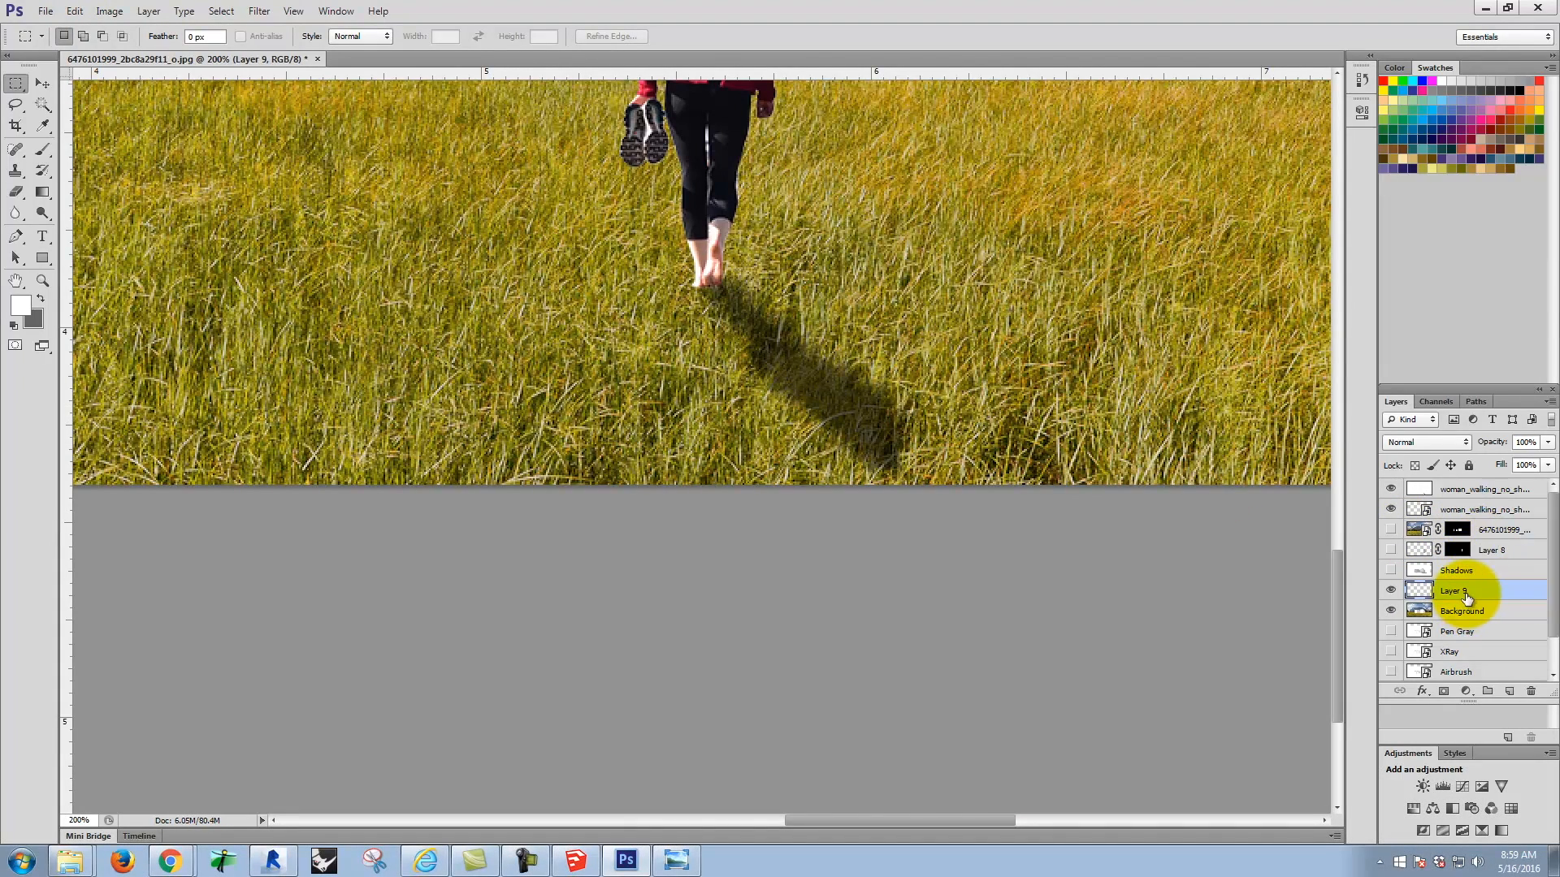
Step: Move the pasted grass layer between the woman's shadow layer and the woman layer
drag(1450, 481, 1451, 482)
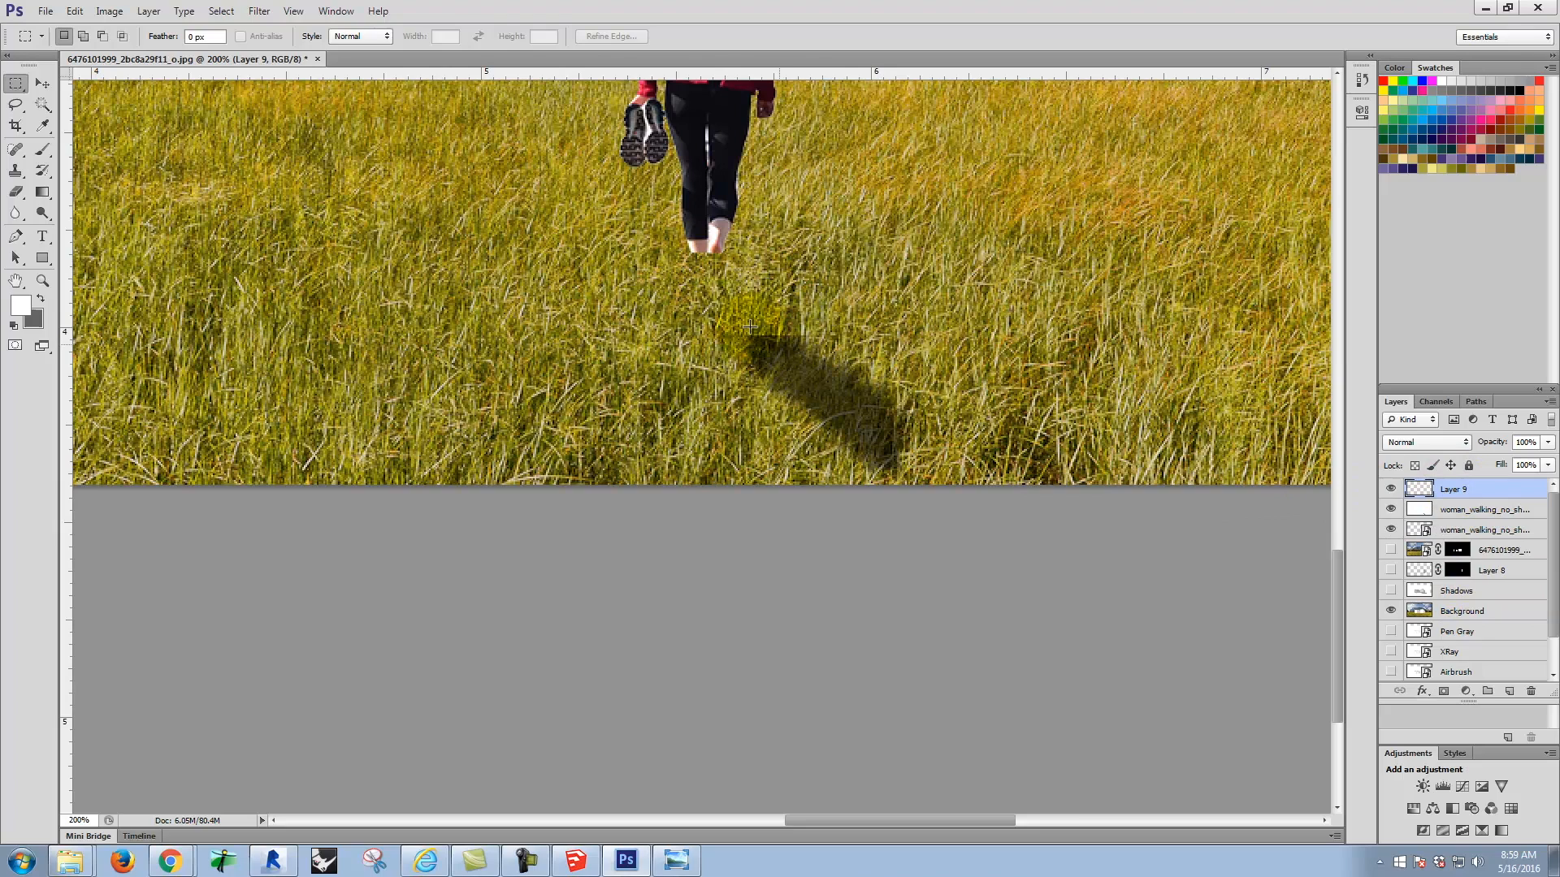
drag(1469, 488, 1477, 543)
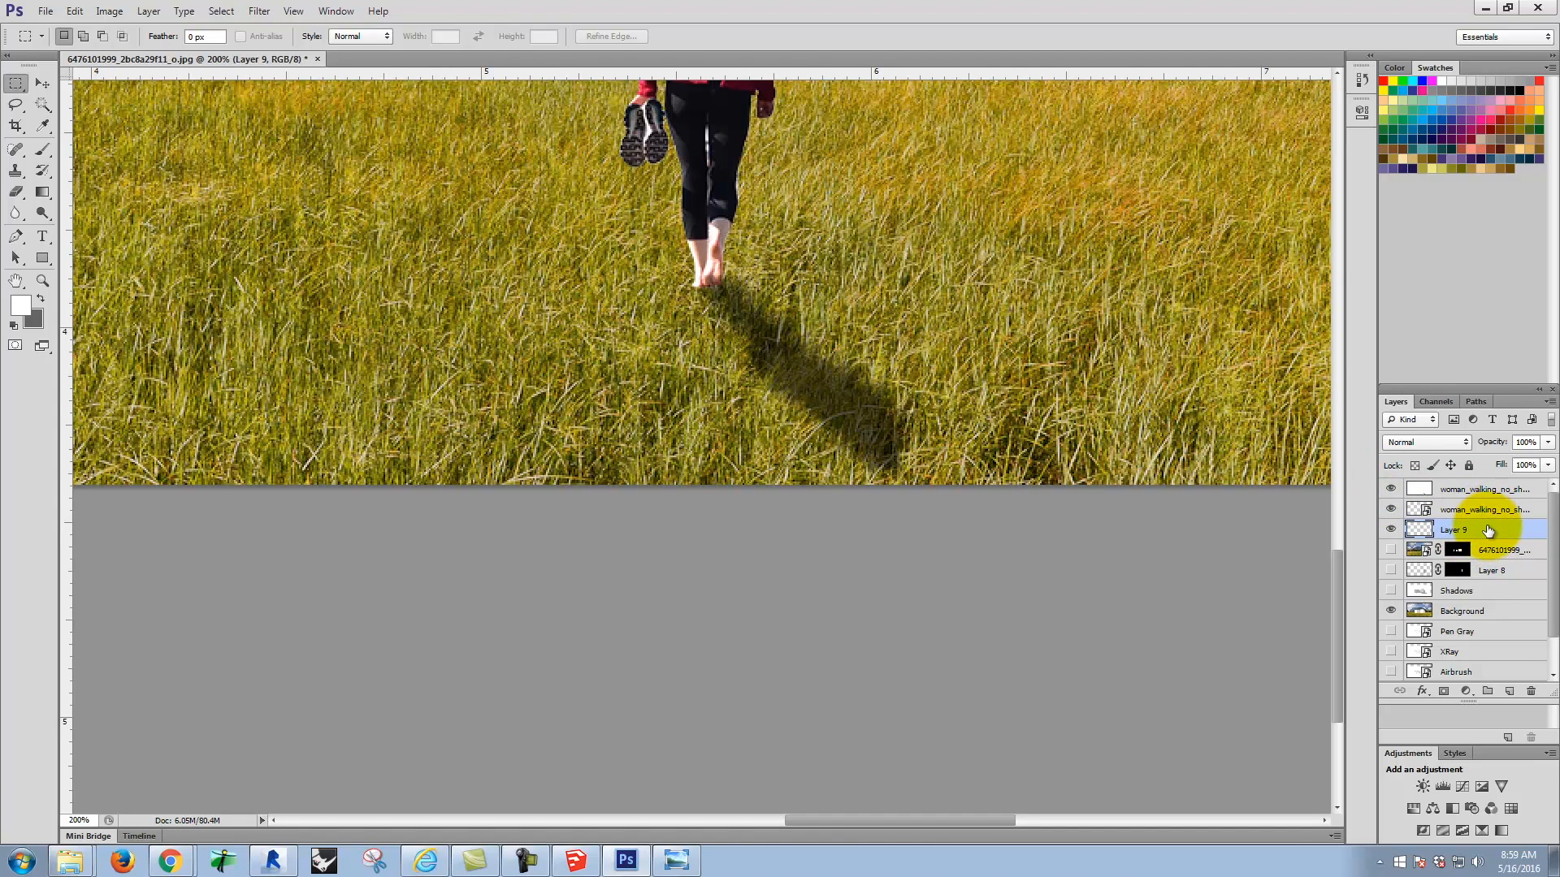
drag(1485, 509, 1488, 513)
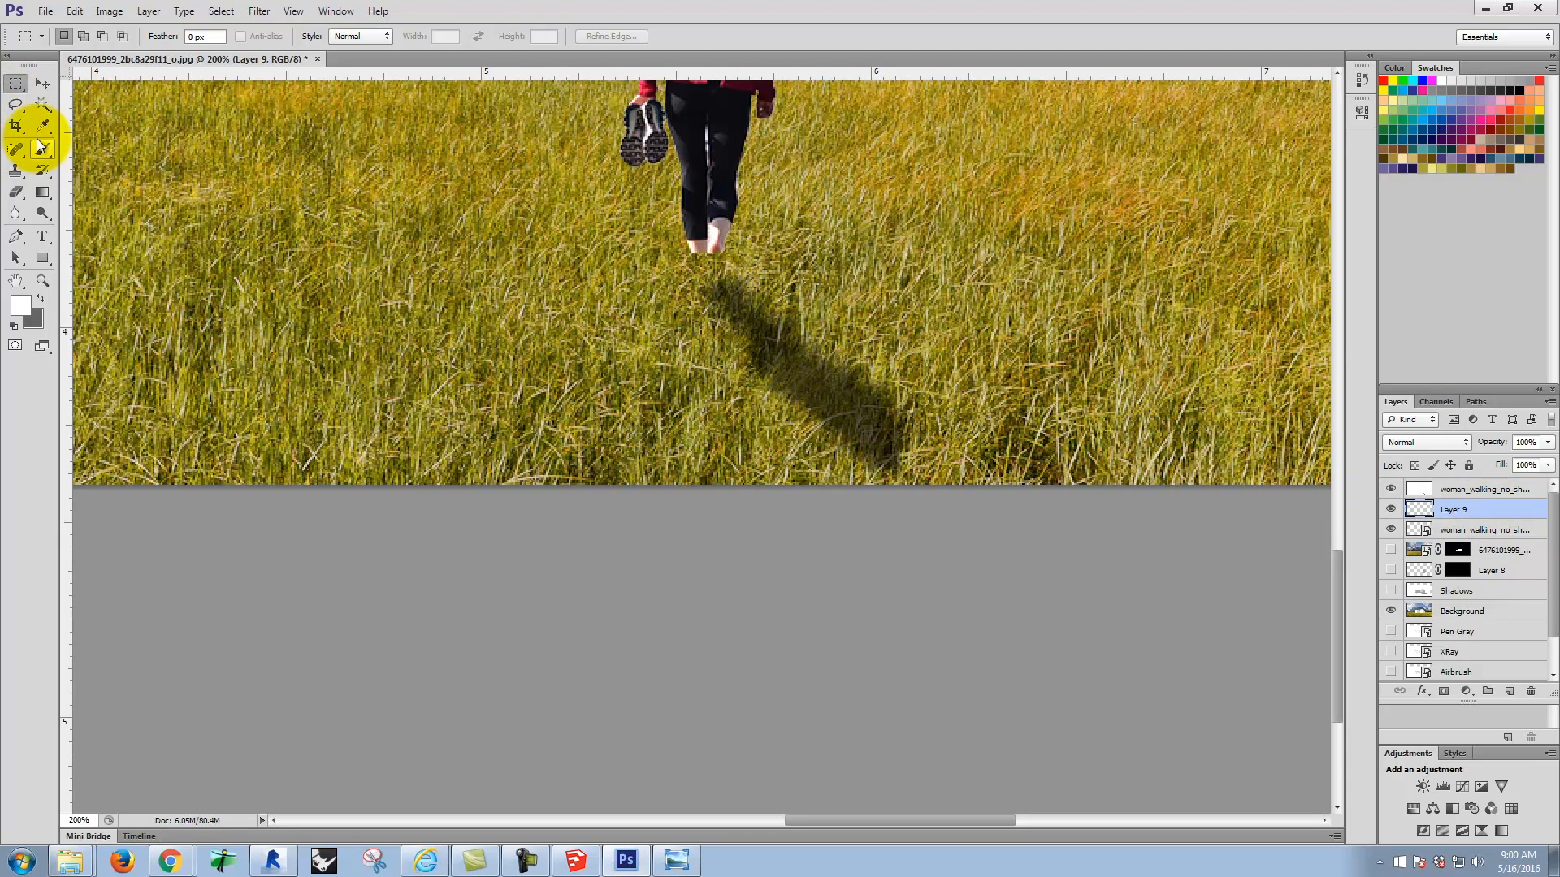
Step: Hide the Background layer to isolate the pasted grass patch around the feet
click(17, 83)
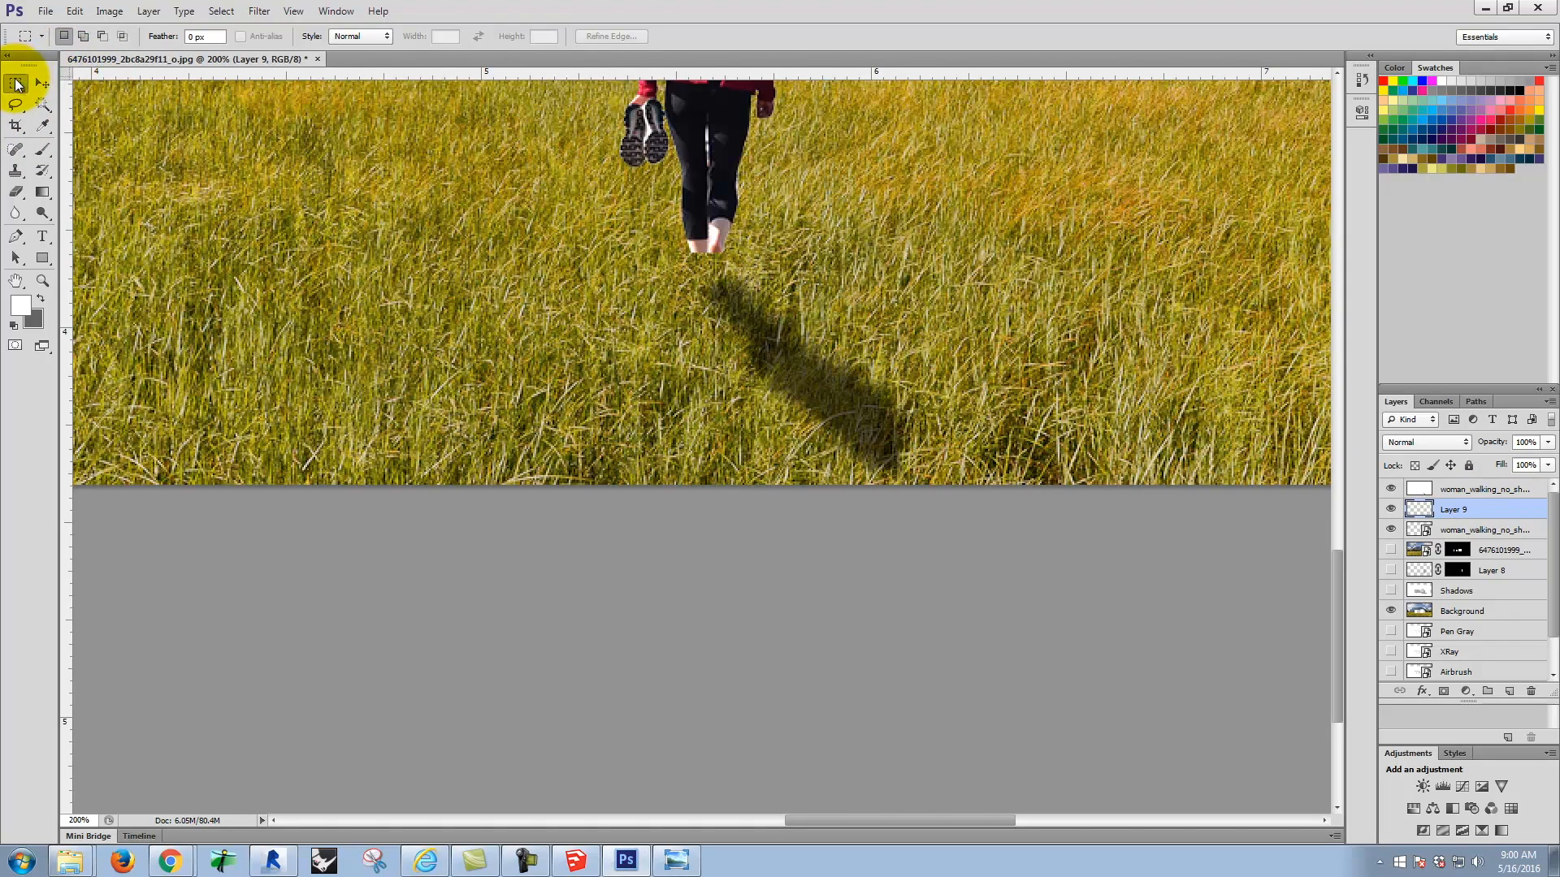
click(1397, 459)
click(1383, 630)
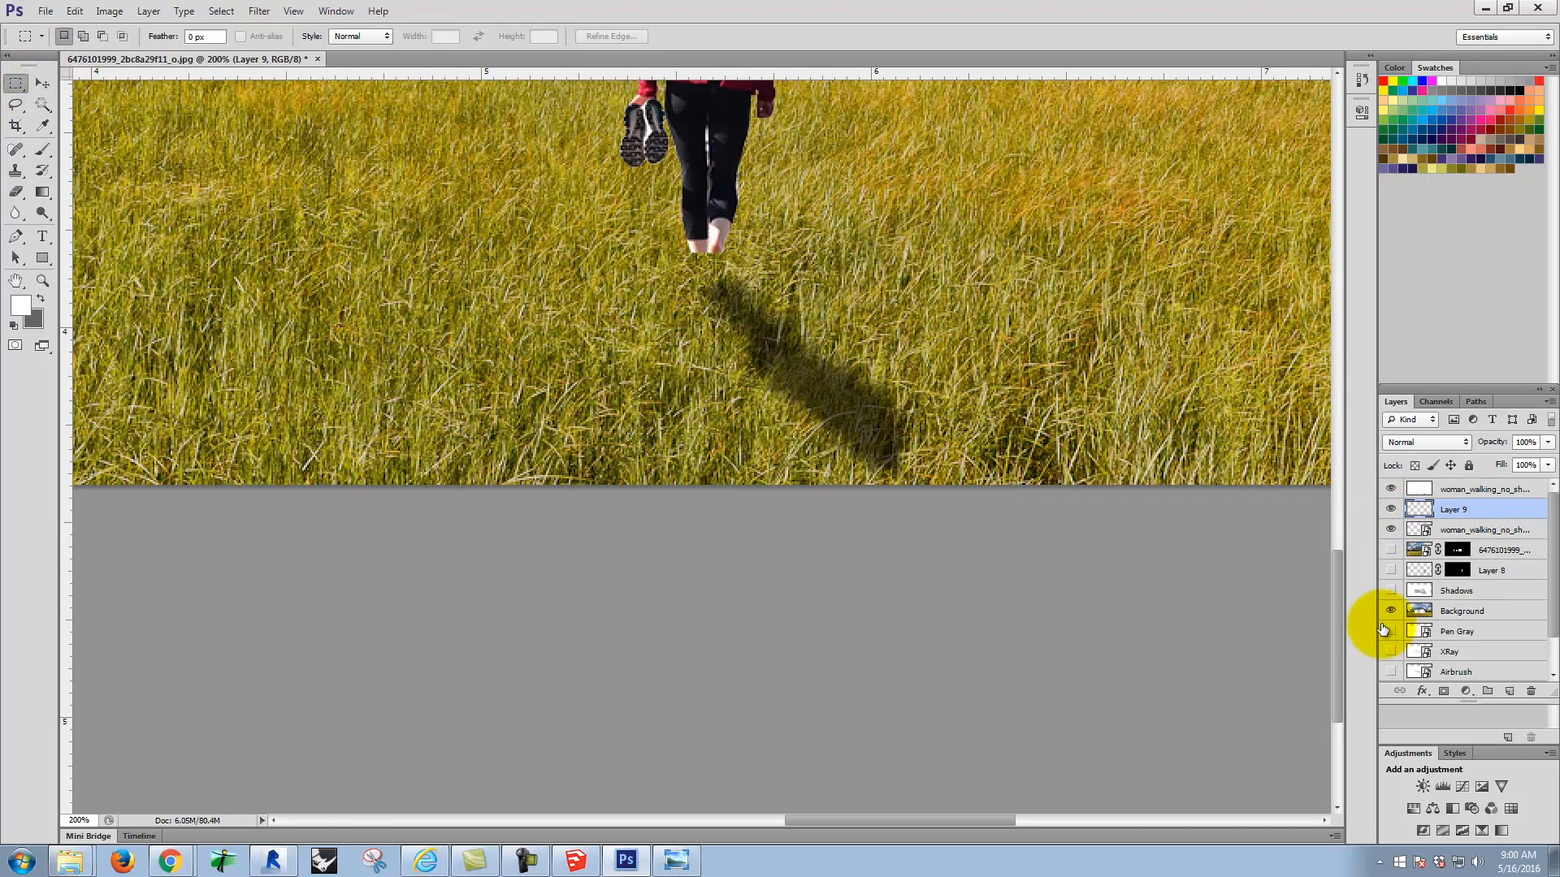
click(1390, 610)
click(670, 214)
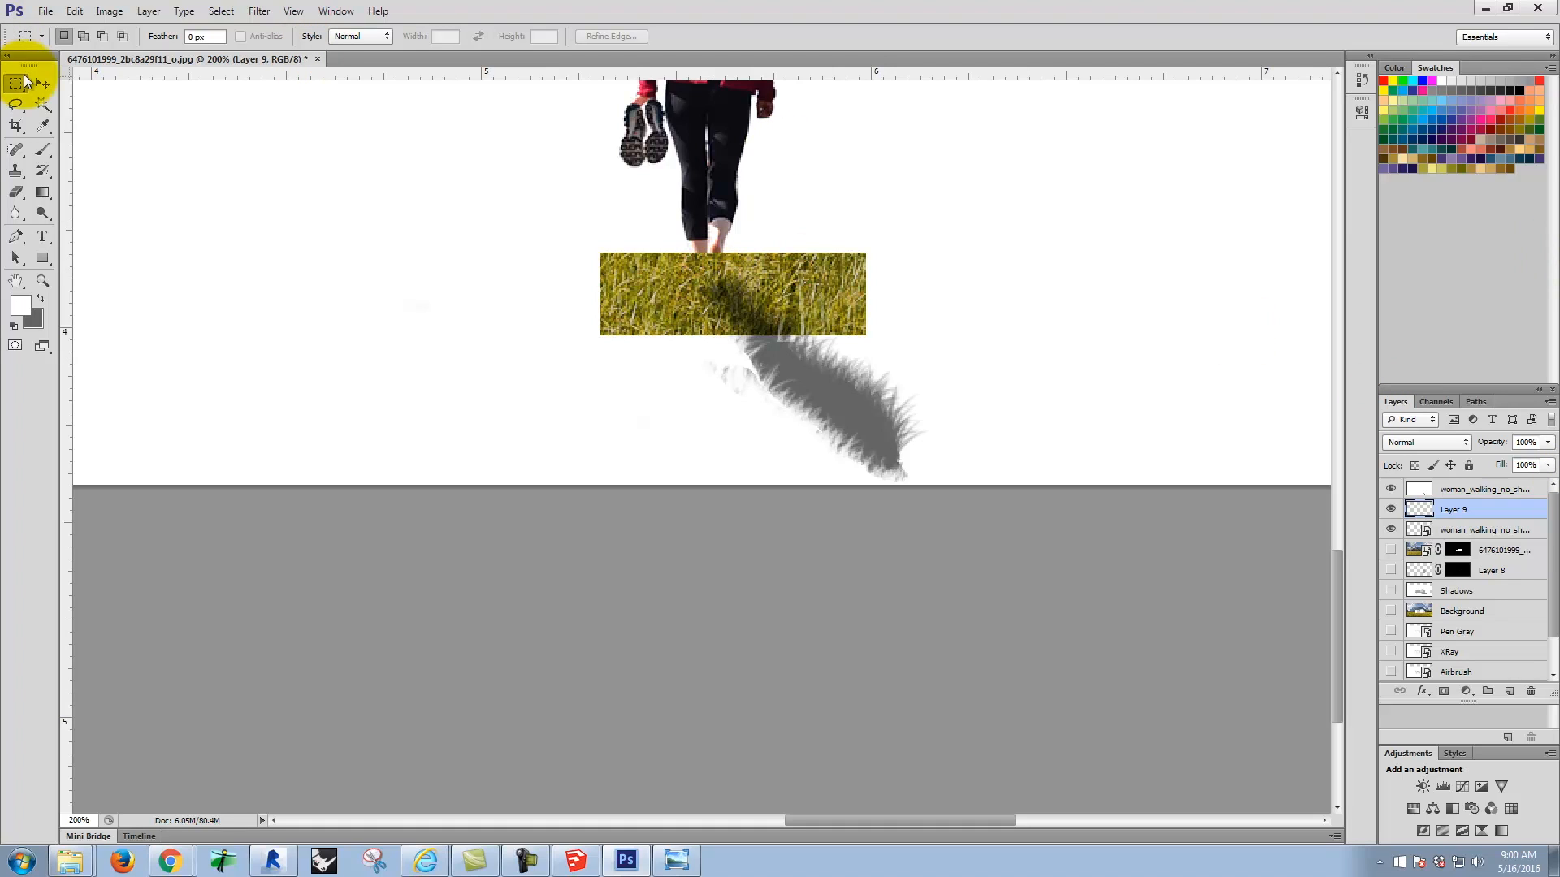
Step: Select the woman's outline on her layer using the Magic Wand and Inverse, and delete that shape from the grass patch on Layer 9
click(42, 103)
click(1475, 529)
click(867, 205)
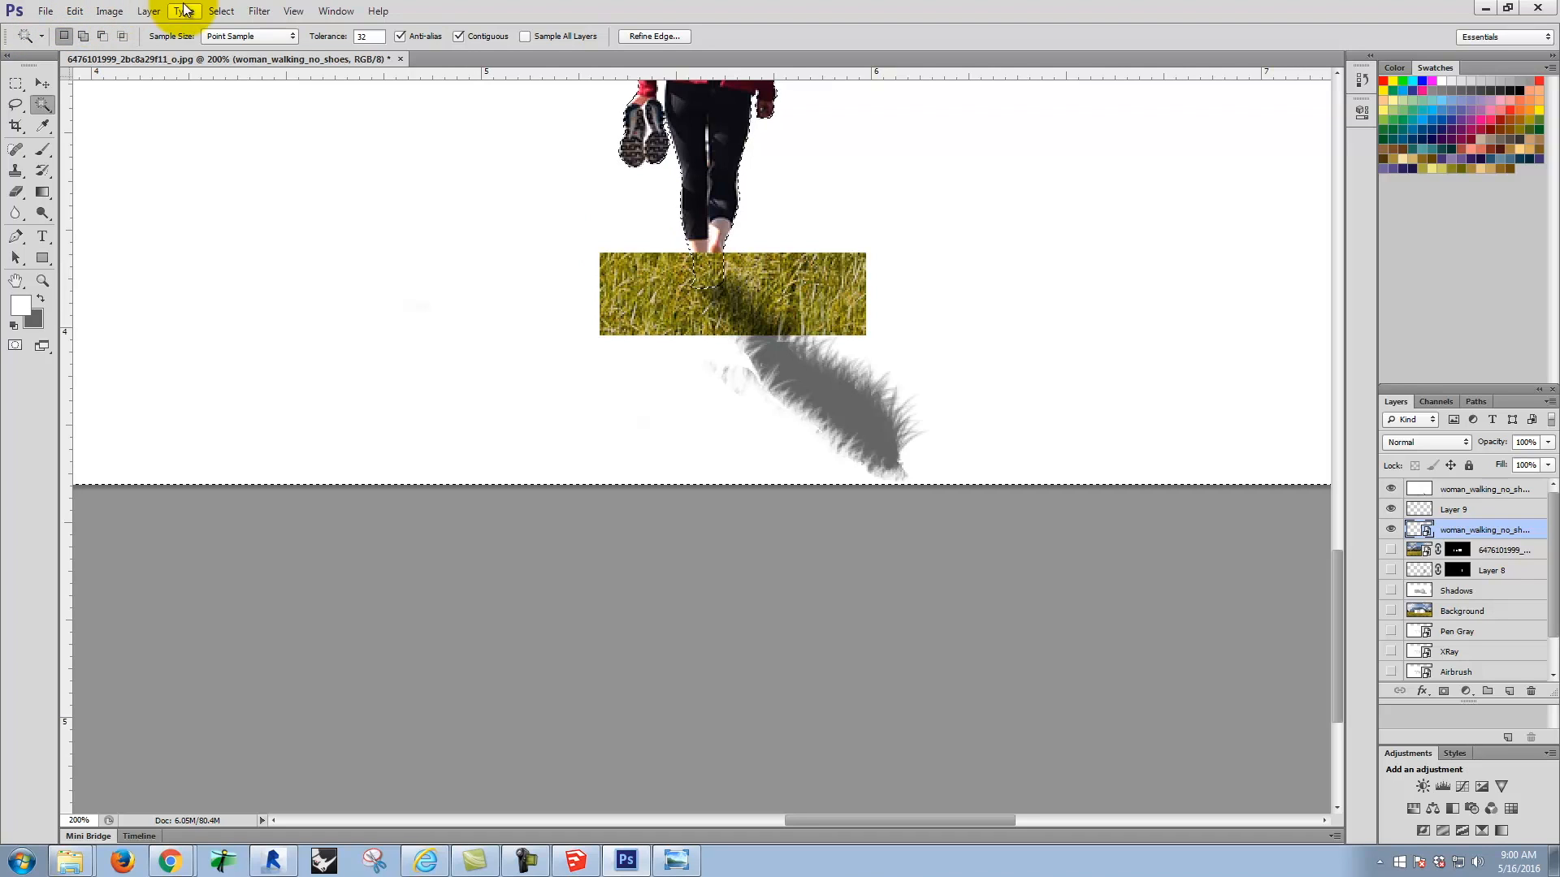
click(222, 12)
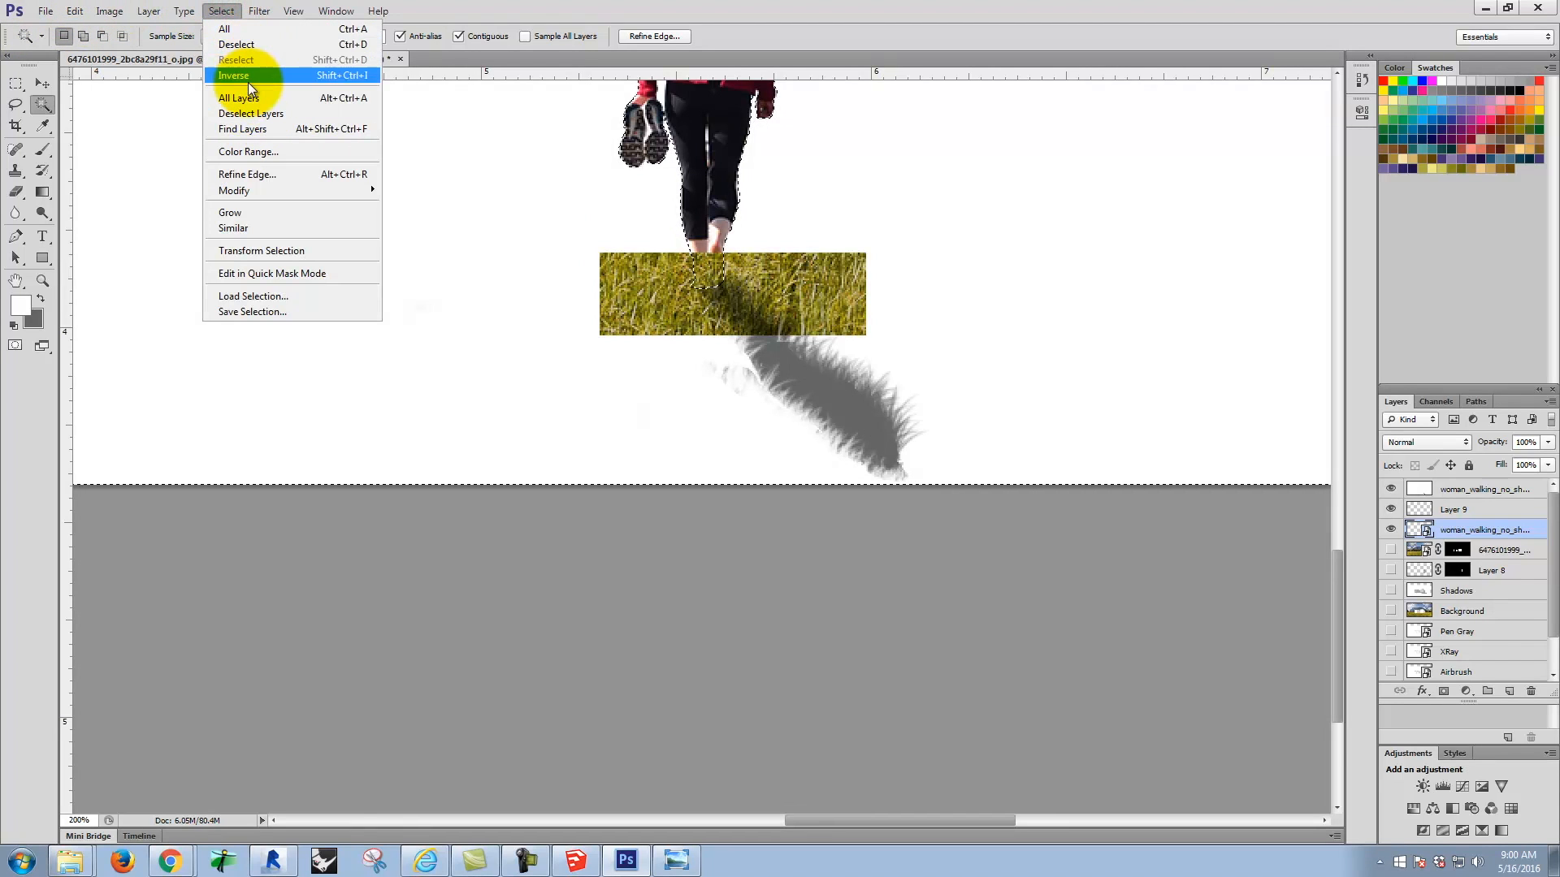
click(246, 74)
key(Delete)
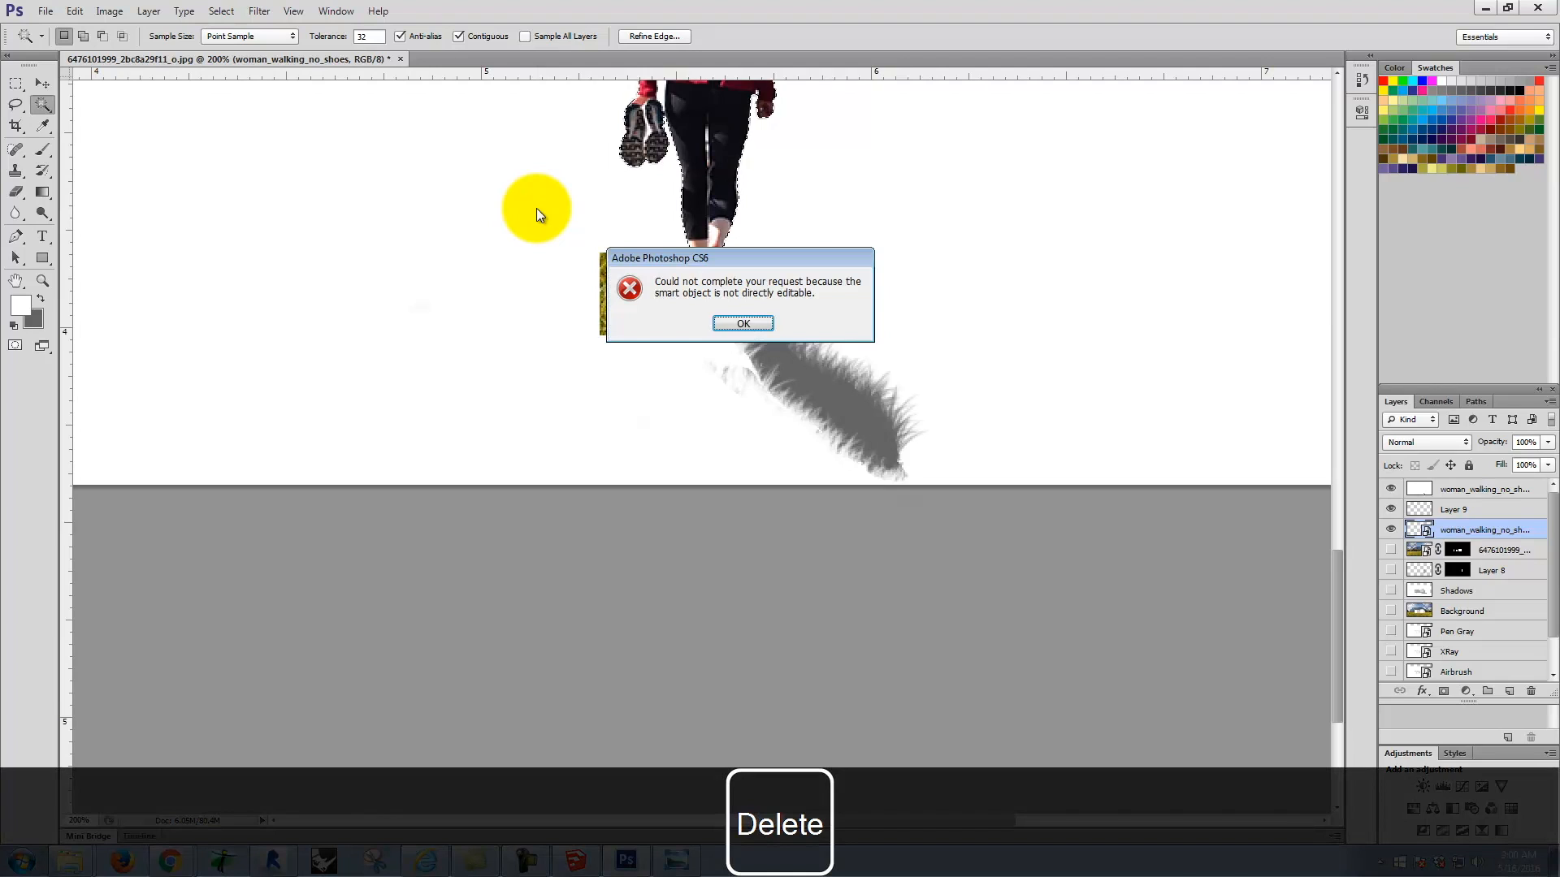
click(736, 318)
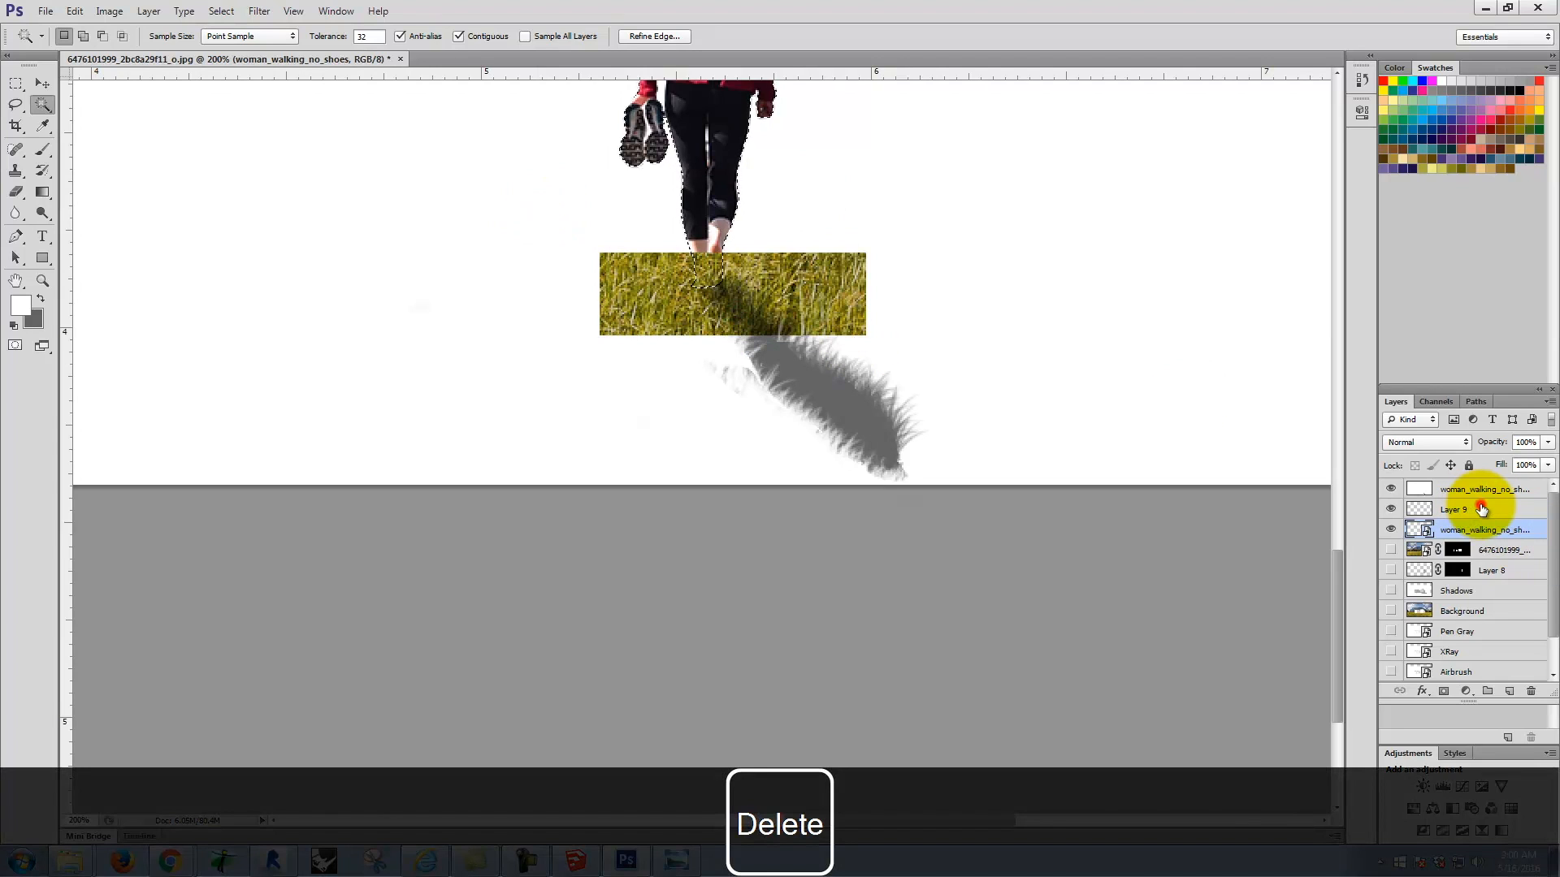
click(1481, 509)
key(Delete)
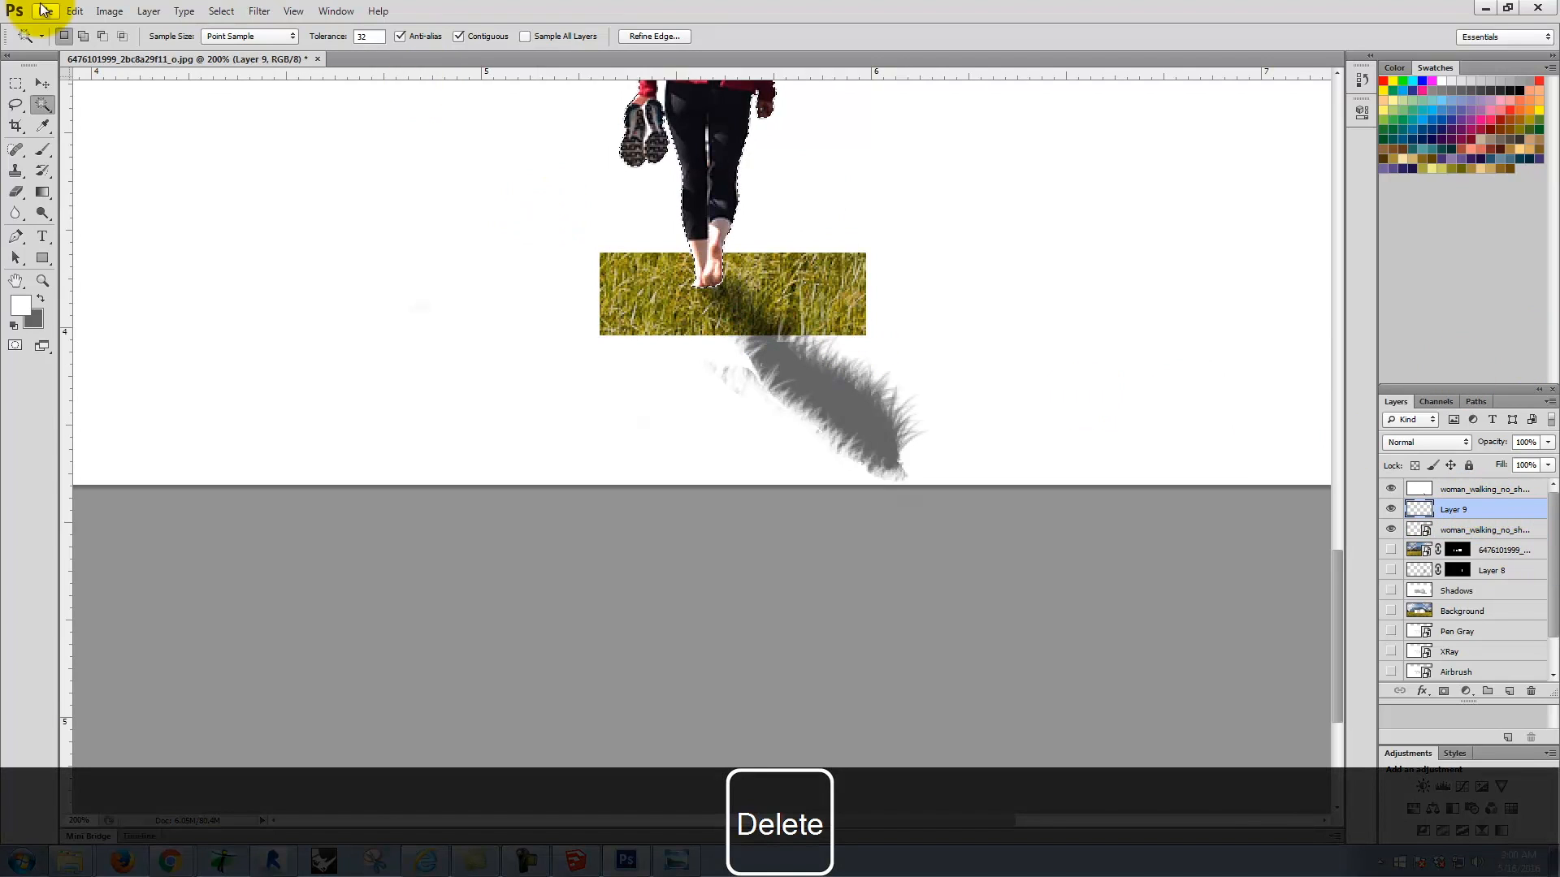
Step: Clear the selection and clone grass from the patch over the bottoms of the woman's feet on Layer 9
click(15, 84)
click(201, 160)
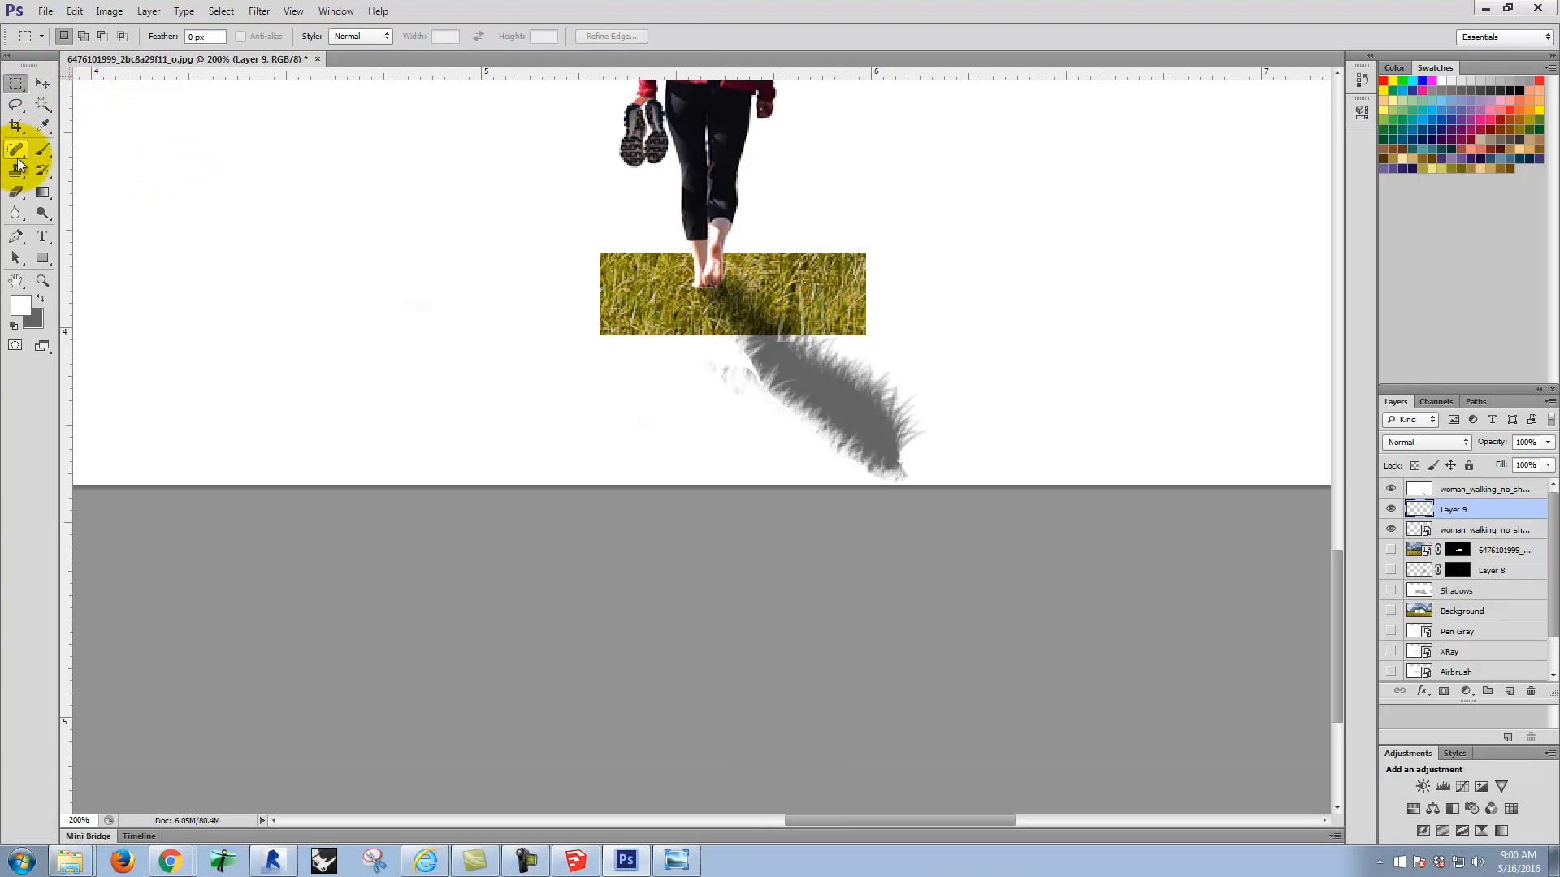
click(18, 172)
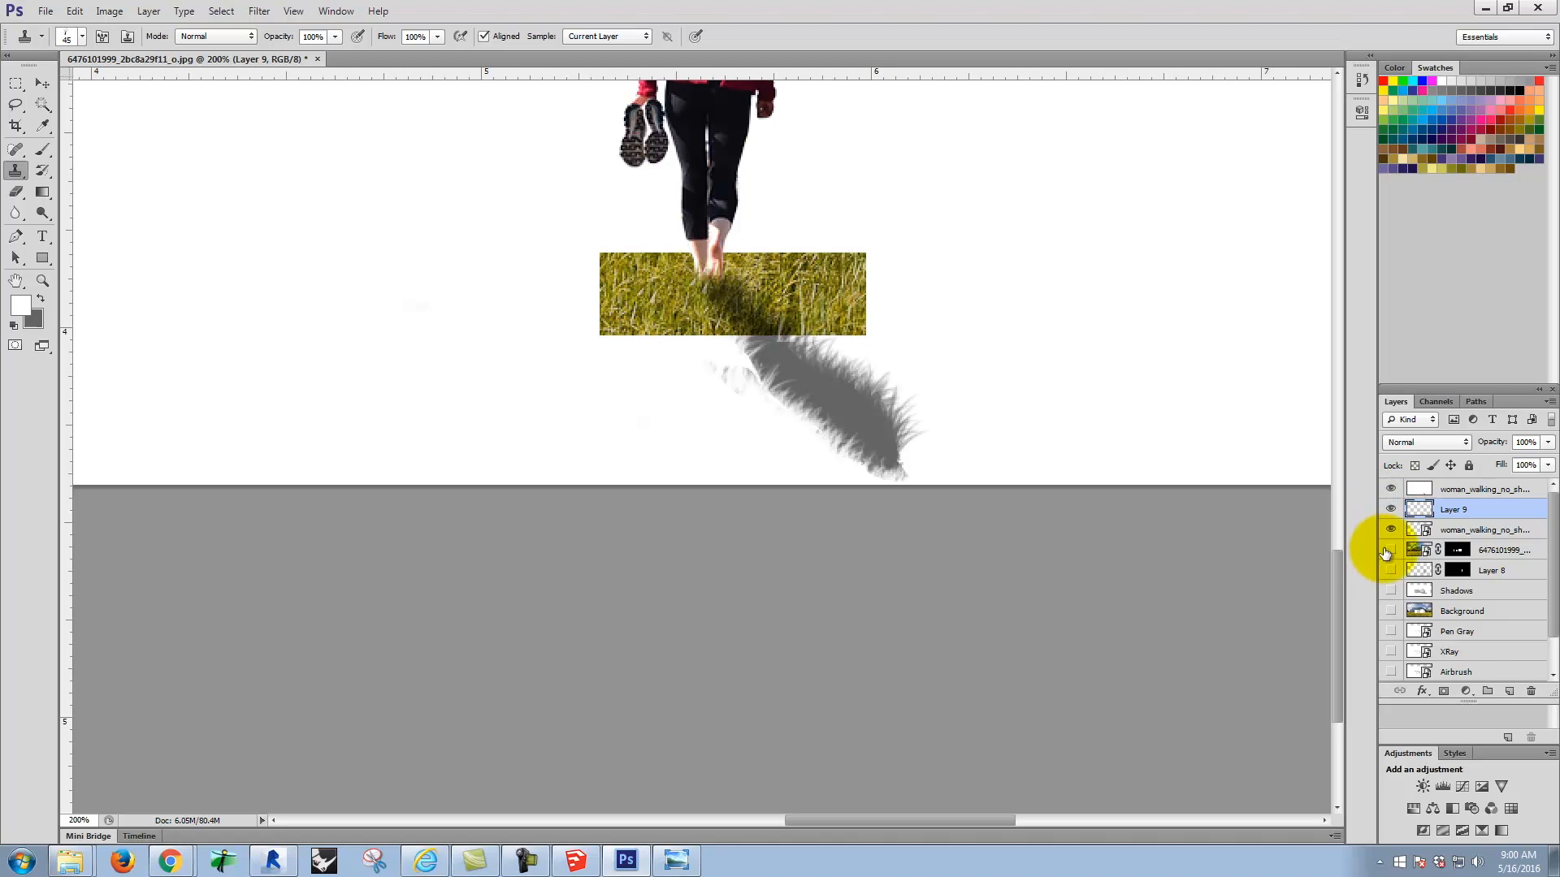
Step: Show the masked photo, Layer 8, Shadows, Background, Pen Gray, XRay, Airbrush and Lines layers with the whole composite in view
drag(1391, 552, 1391, 632)
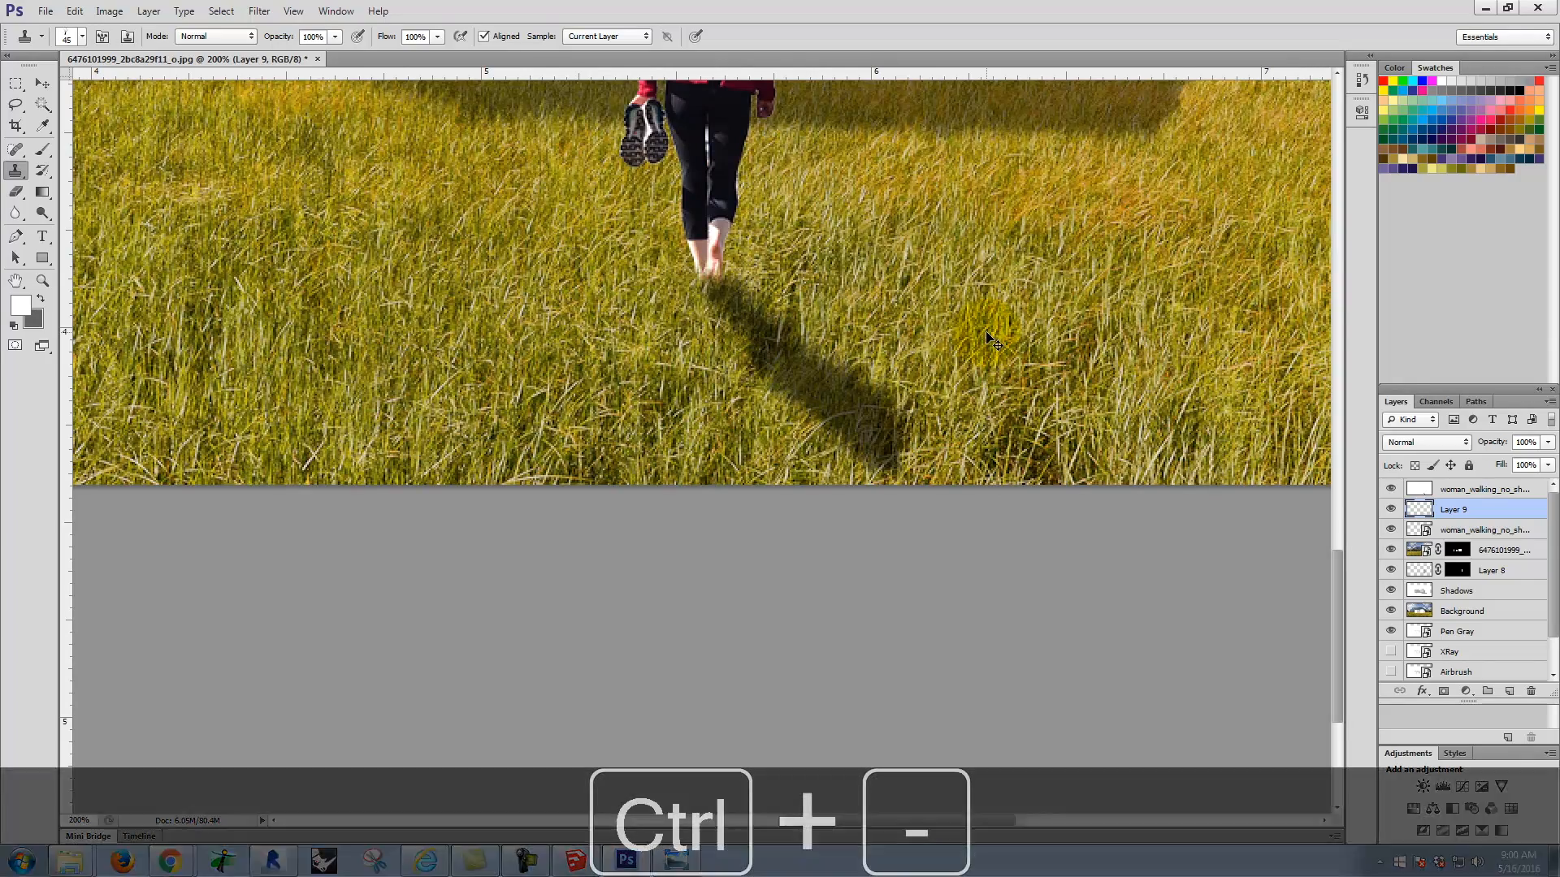
key(ctrl+minus)
key(ctrl+minus)
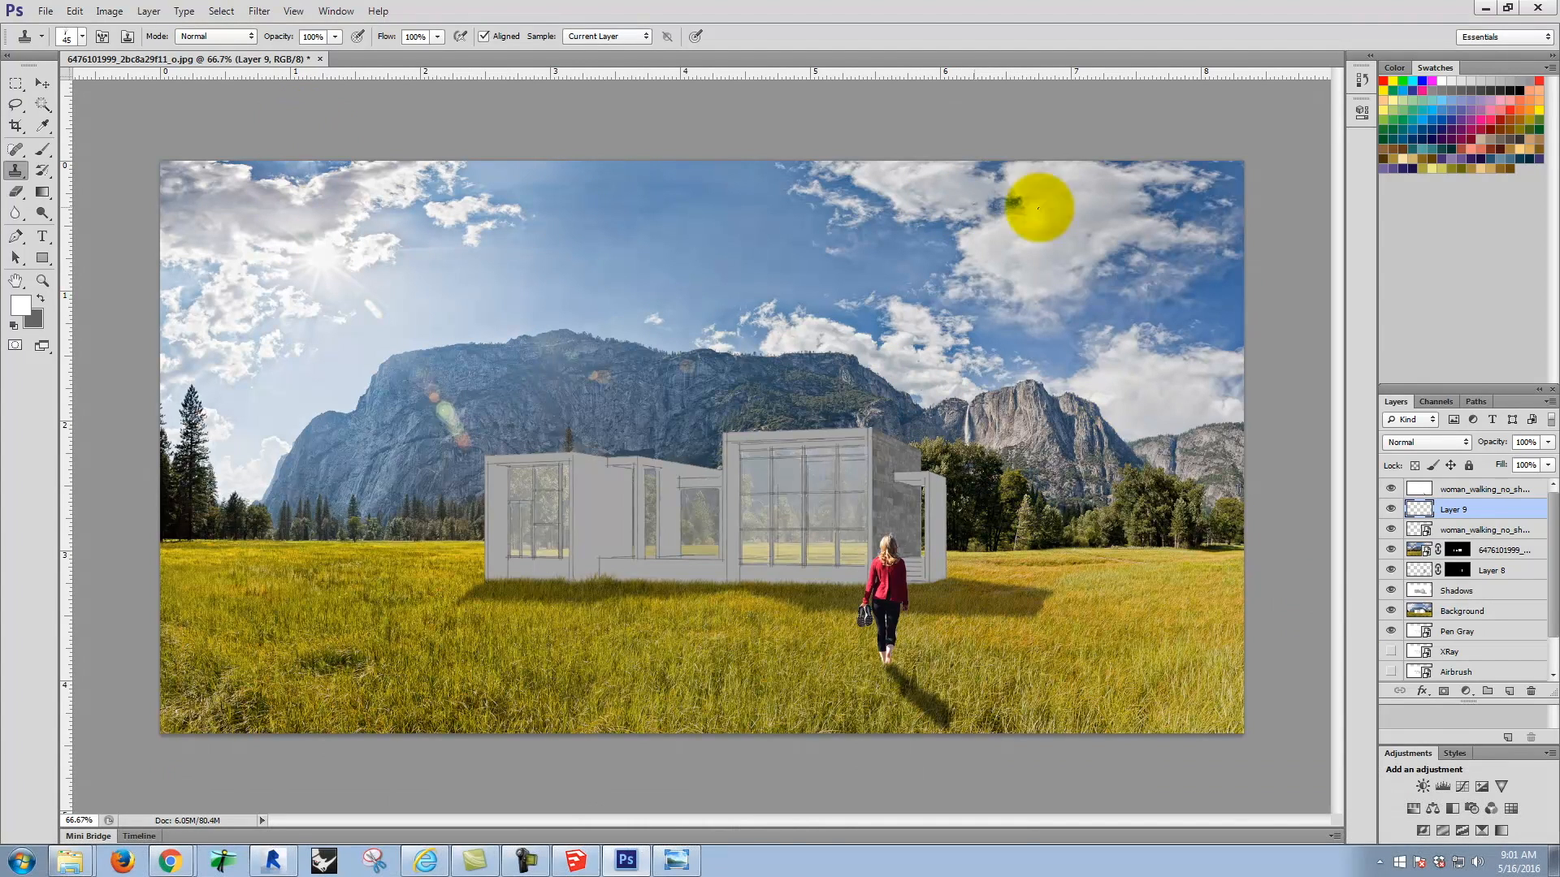
click(1390, 651)
click(1390, 672)
drag(1553, 533, 1556, 577)
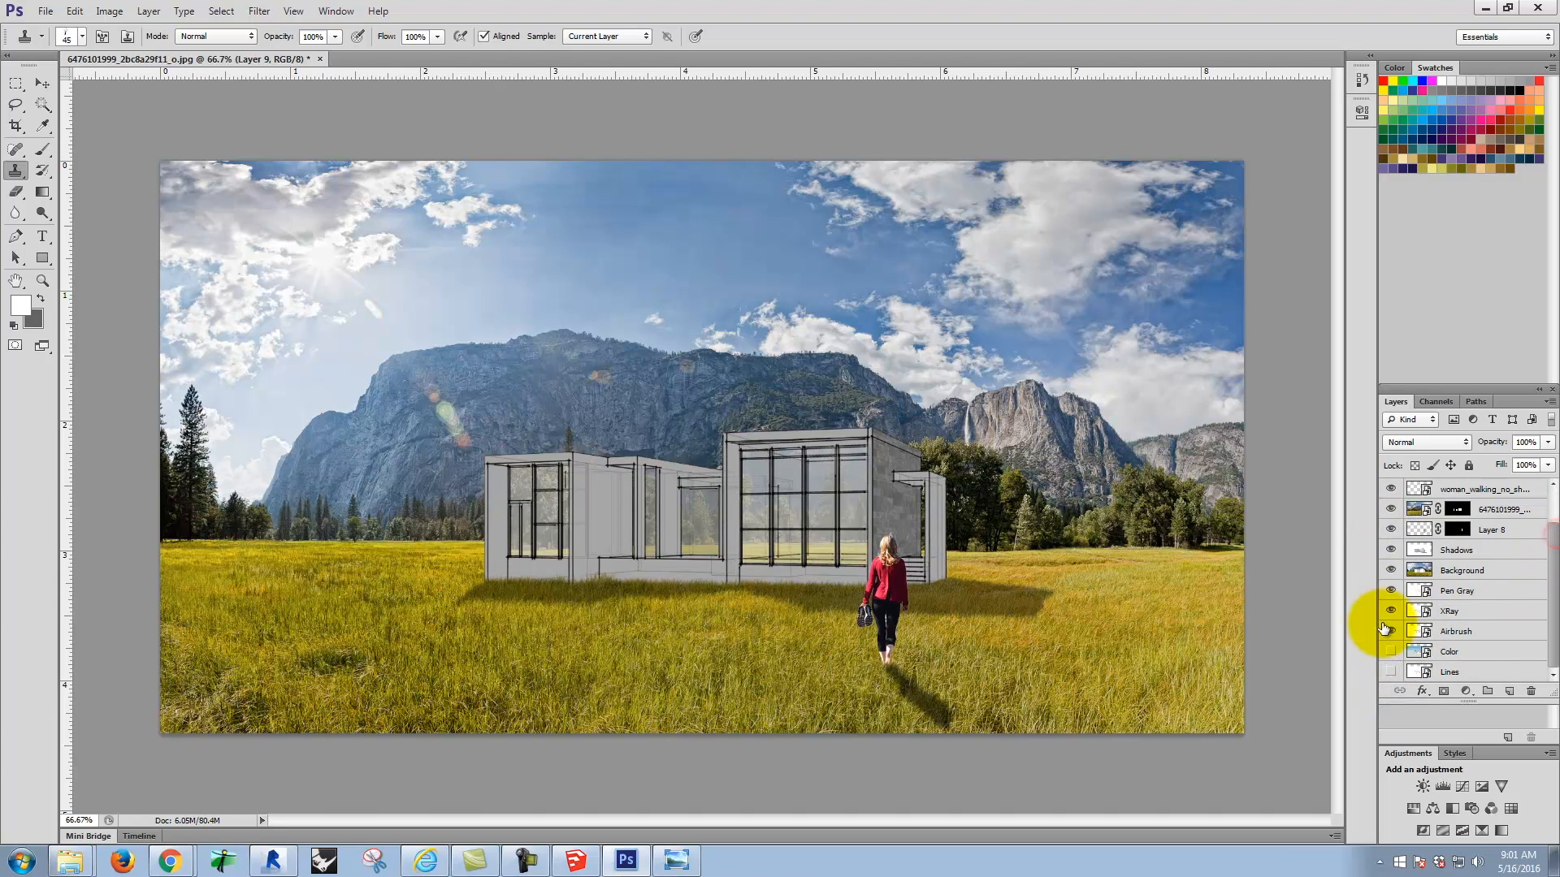
click(1390, 671)
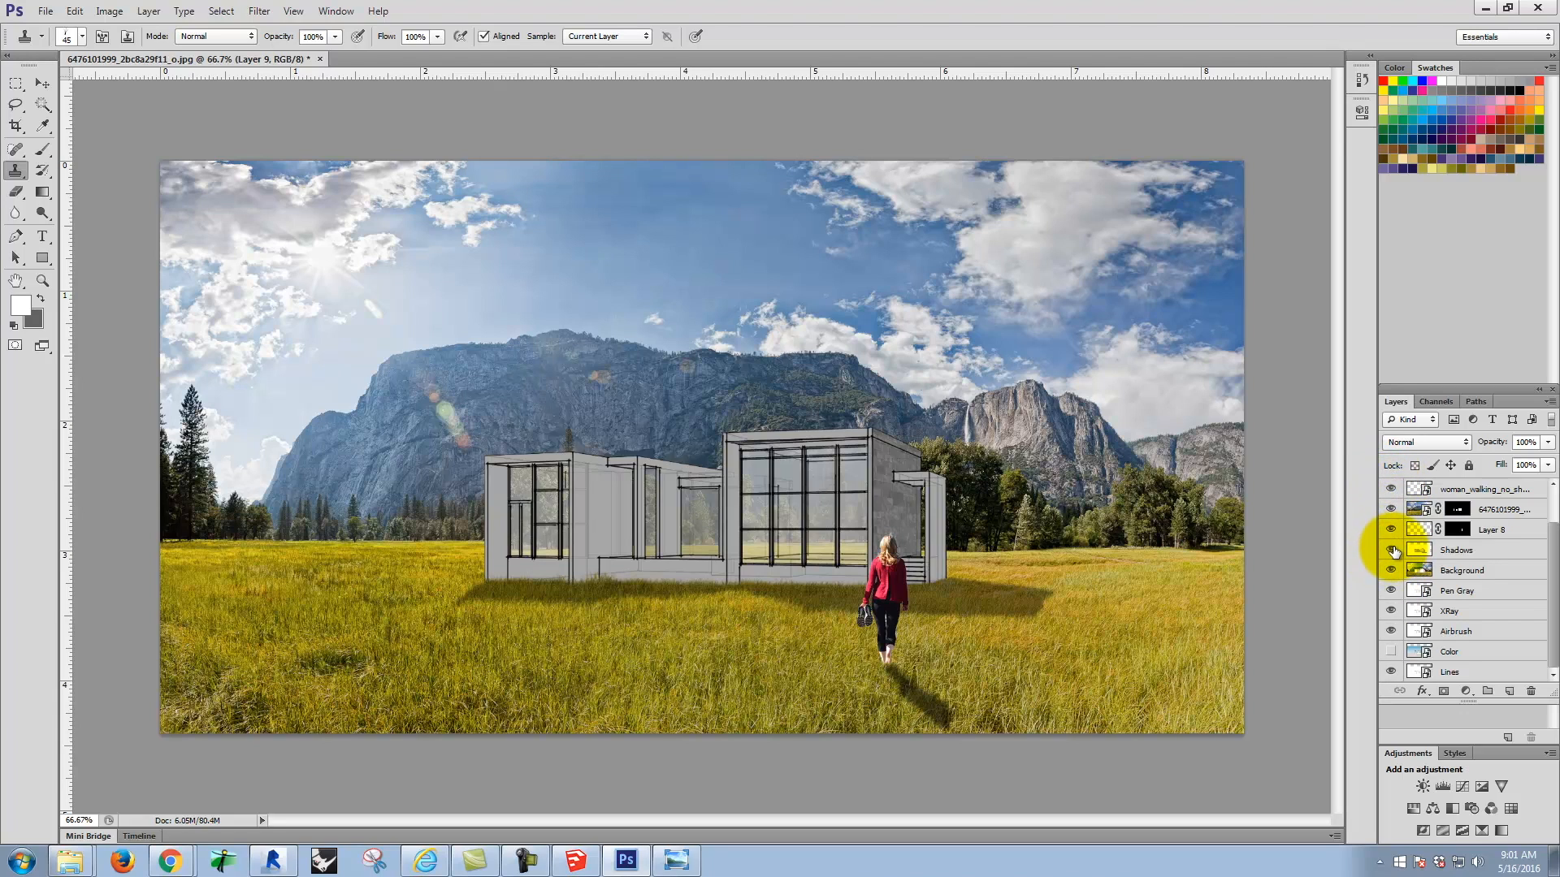
Step: Compare the house with and without the Airbrush and XRay layers, and hide XRay and Layer 8
click(1392, 631)
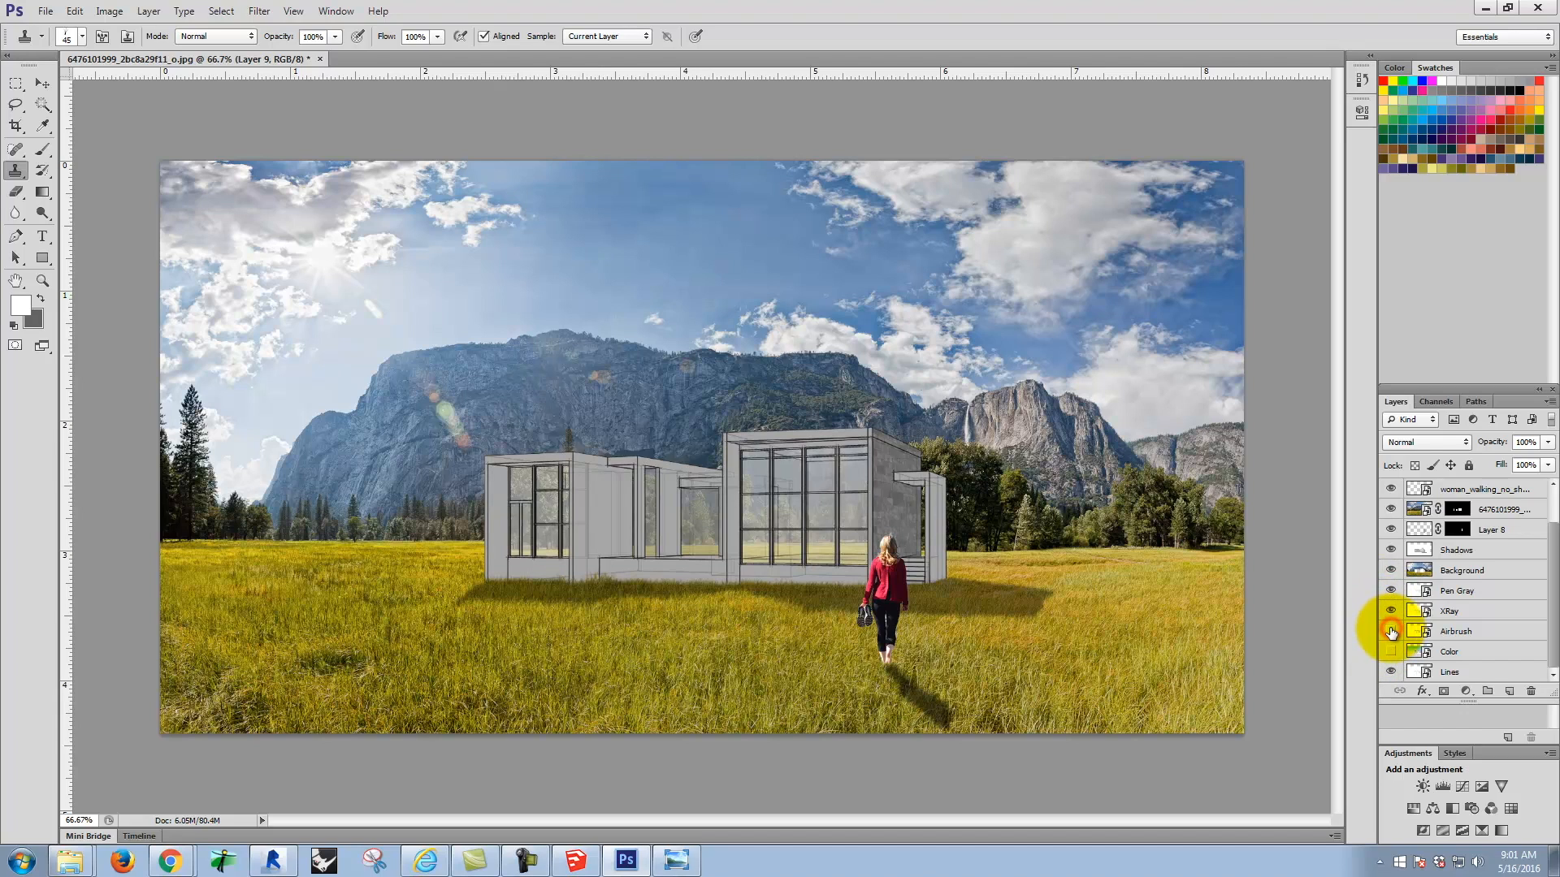
click(1390, 632)
click(1389, 611)
click(1388, 611)
click(1387, 611)
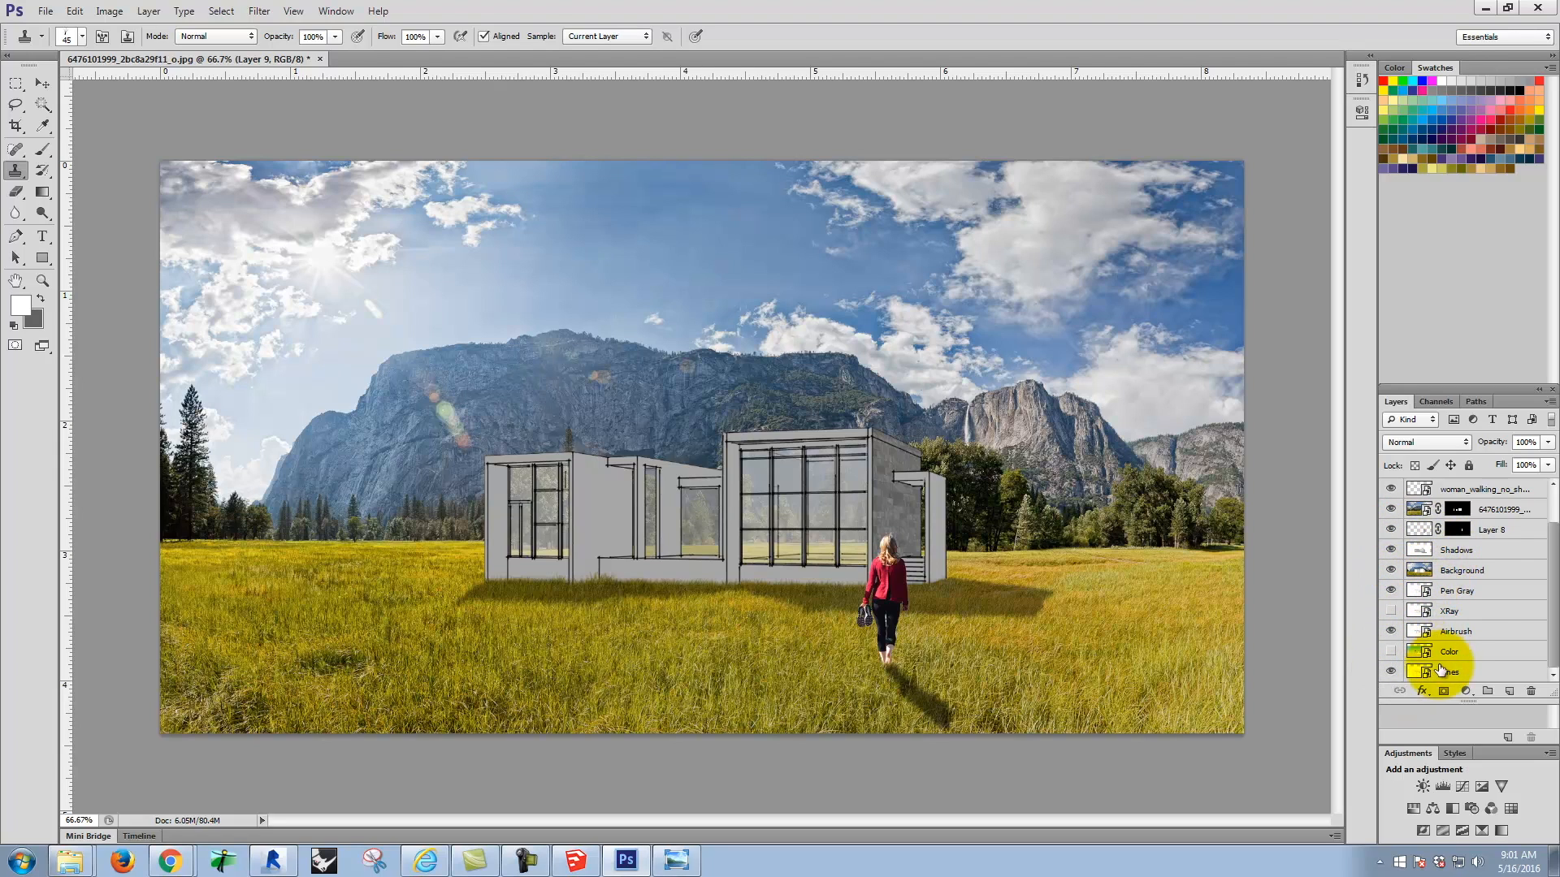
click(1391, 530)
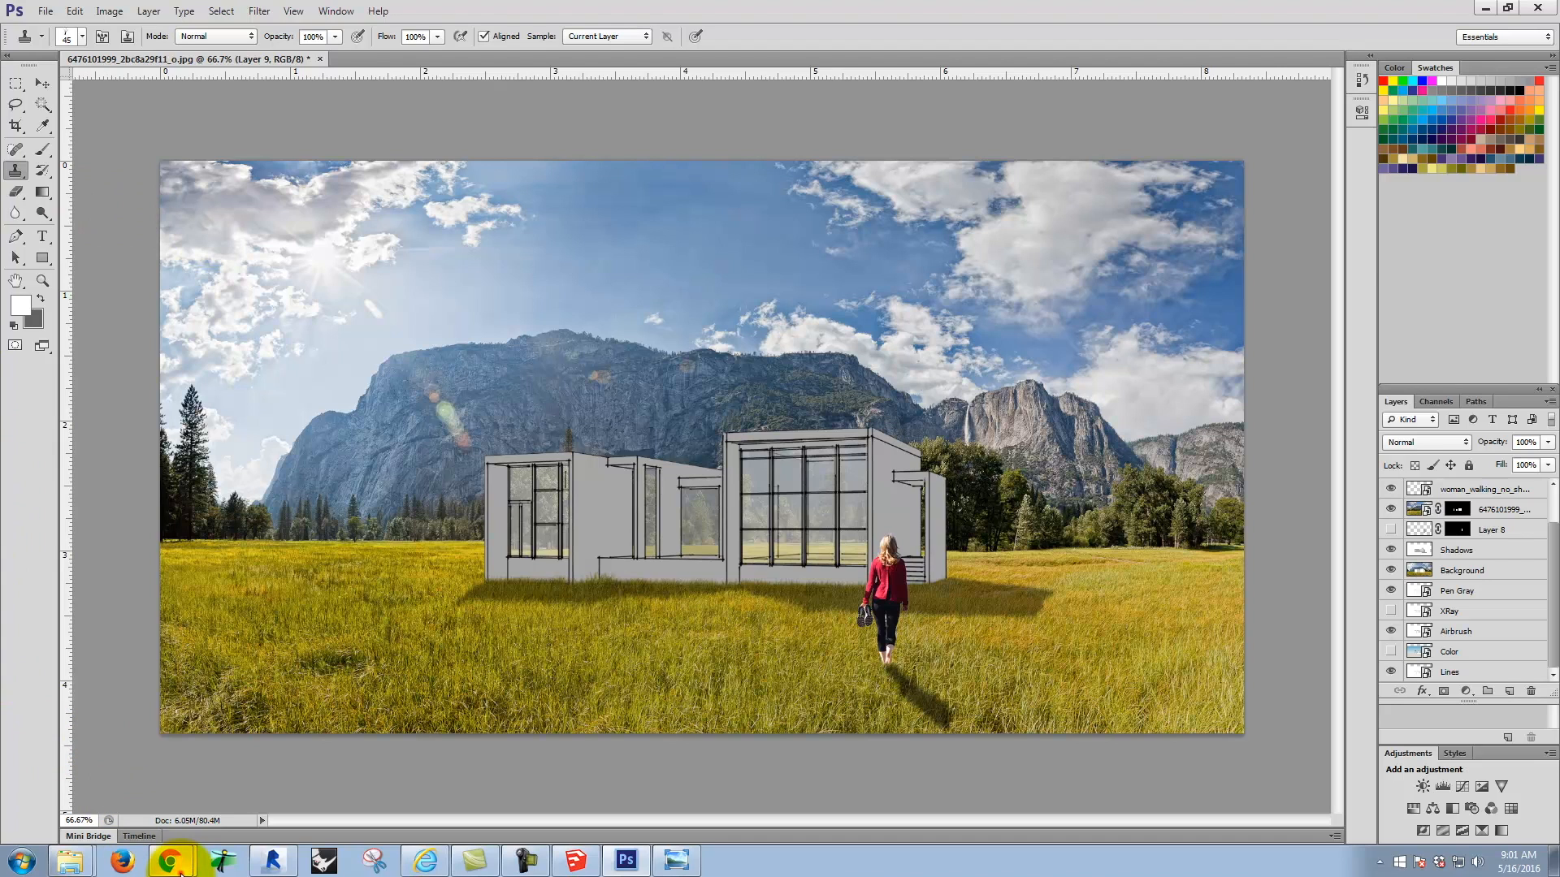
Step: Switch to Chrome and search Google for "photoshop bird brush" on a new page
click(166, 849)
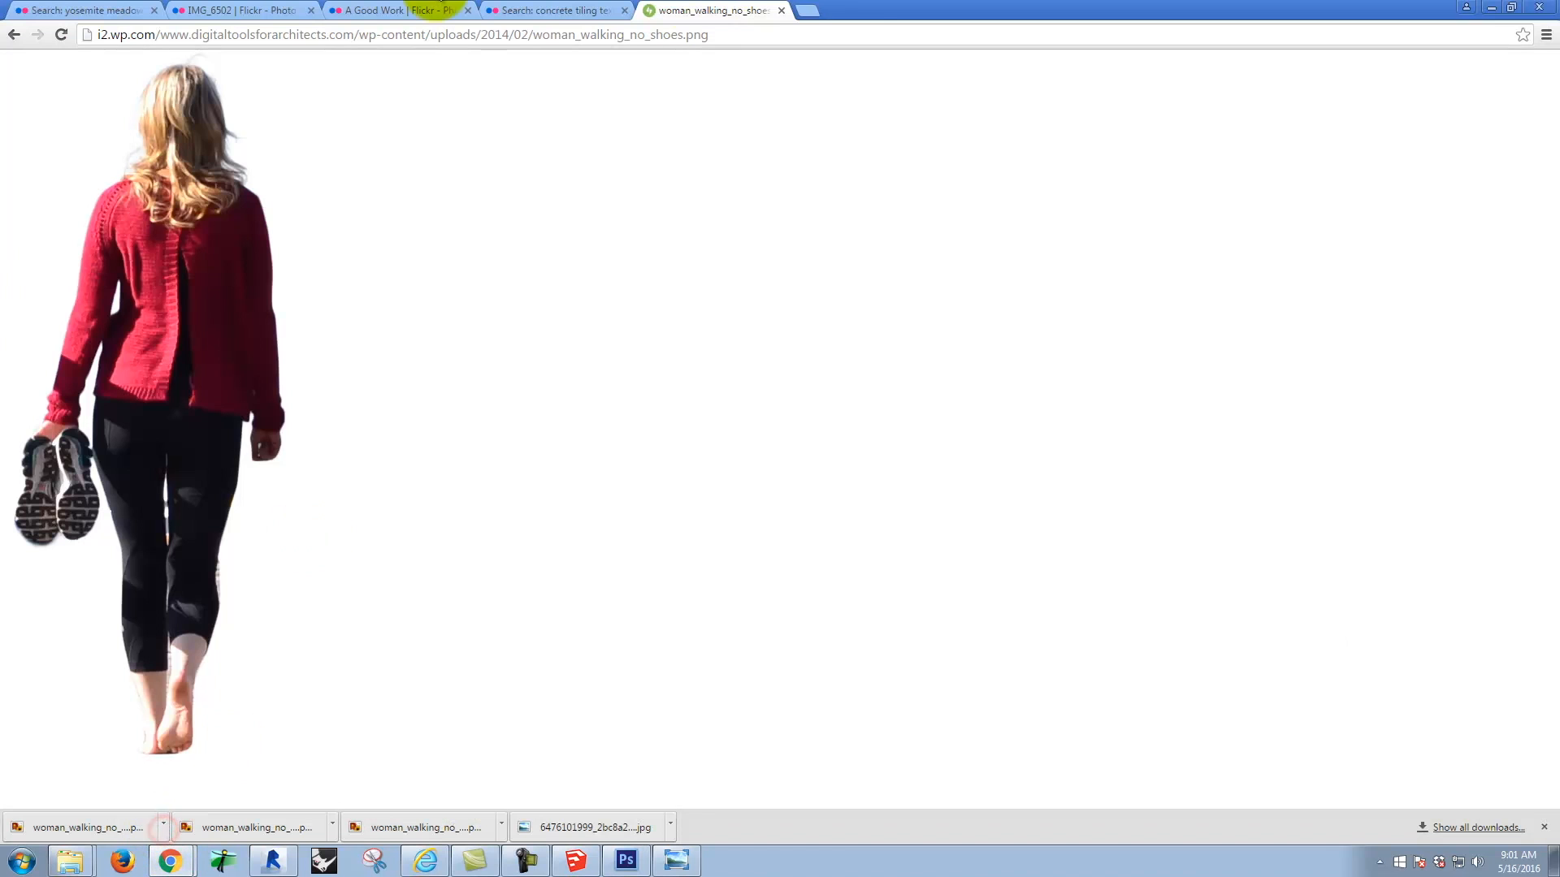
click(818, 12)
text(google.com)
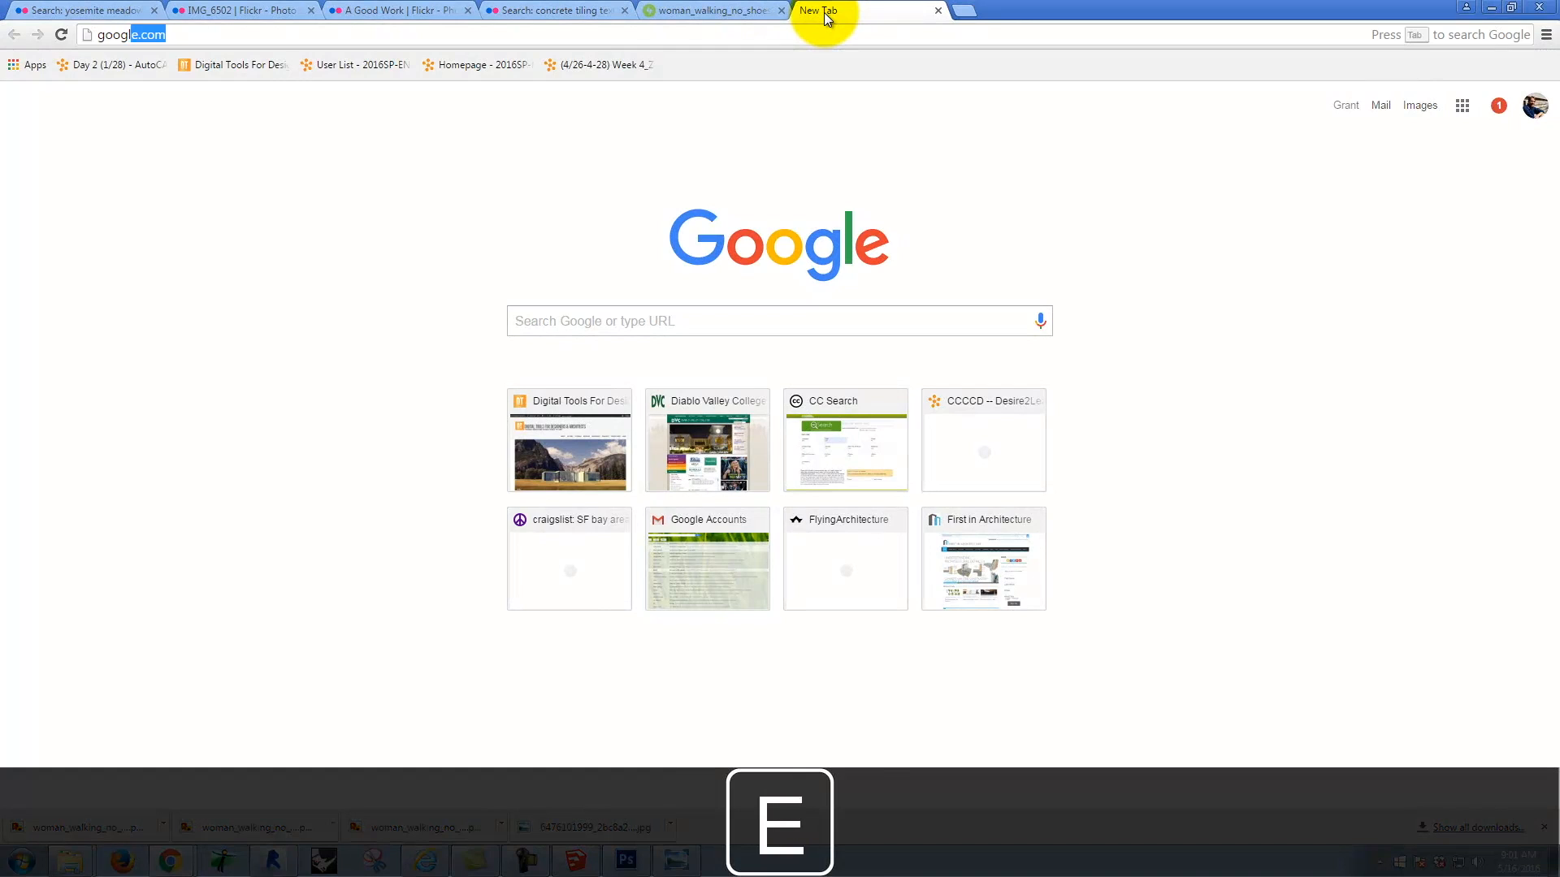
key(Return)
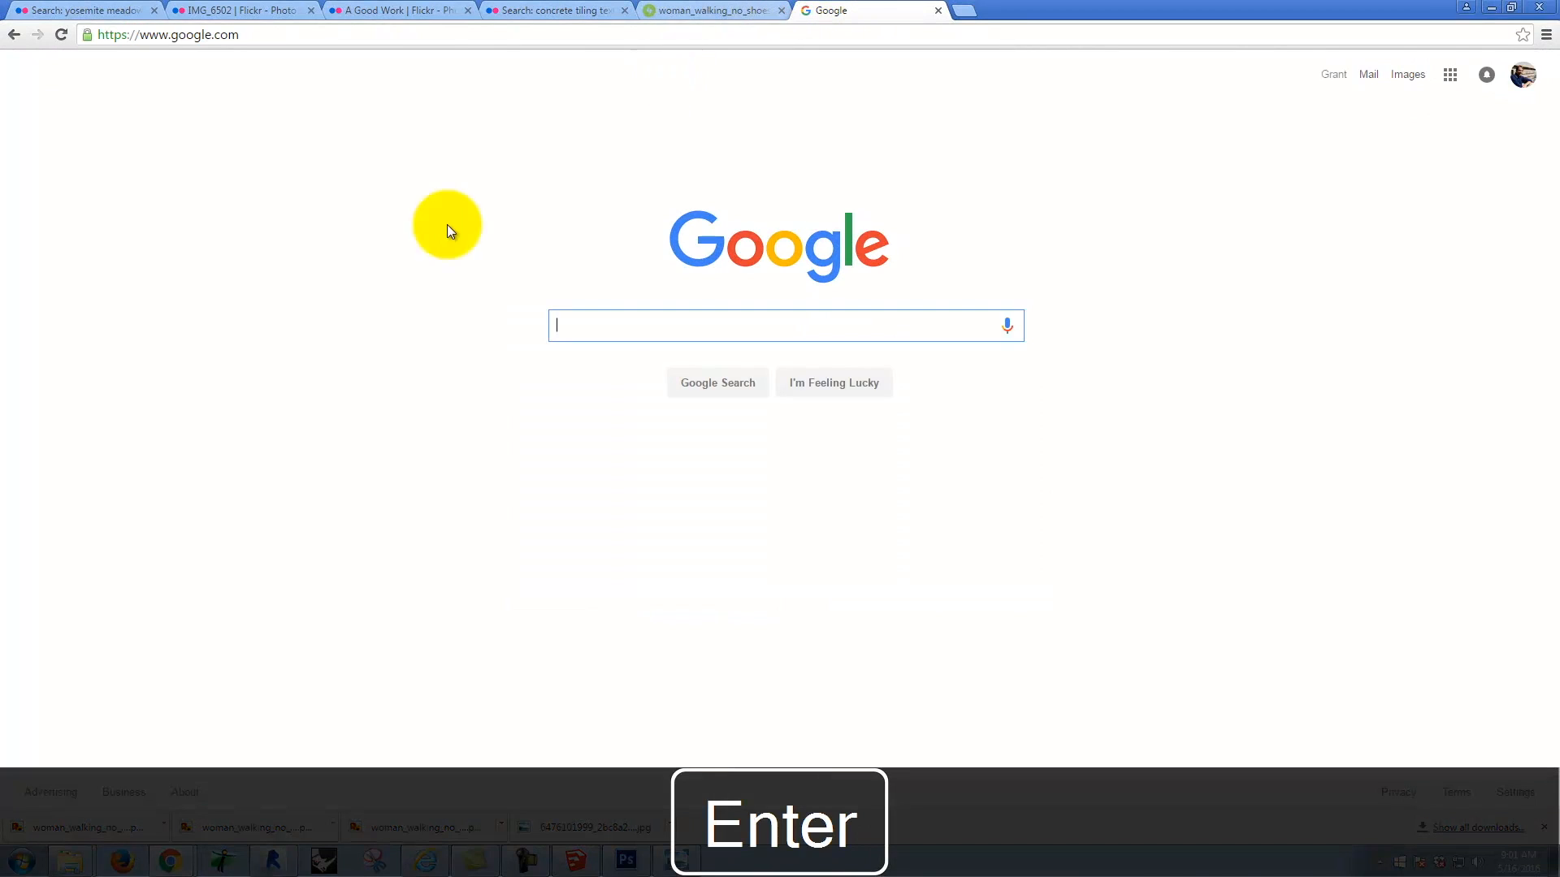
text(photoshop bird bru)
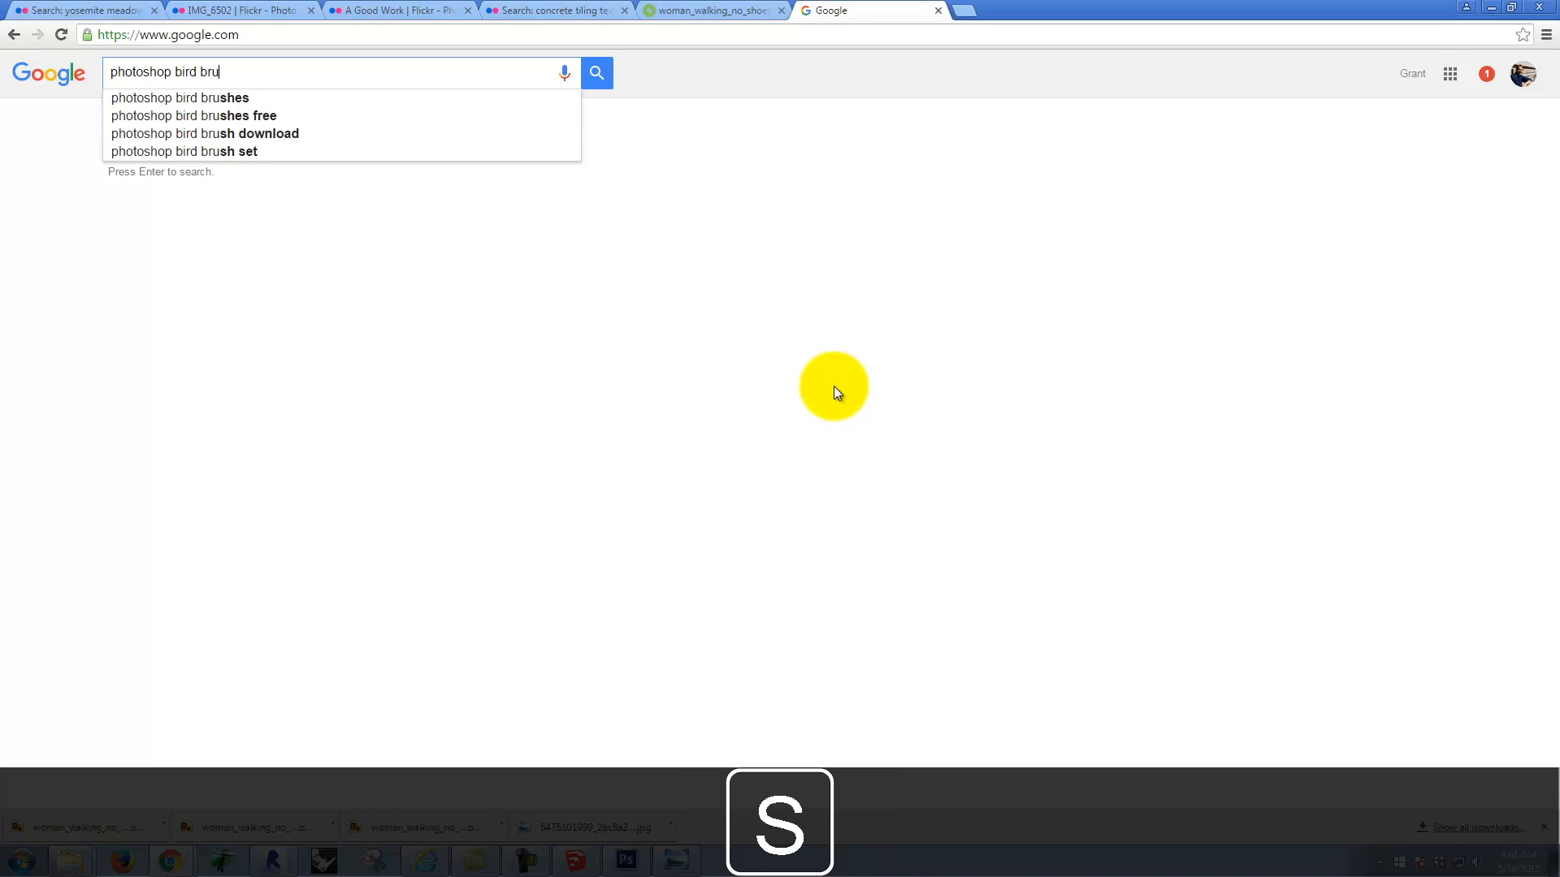
text(sh)
key(Return)
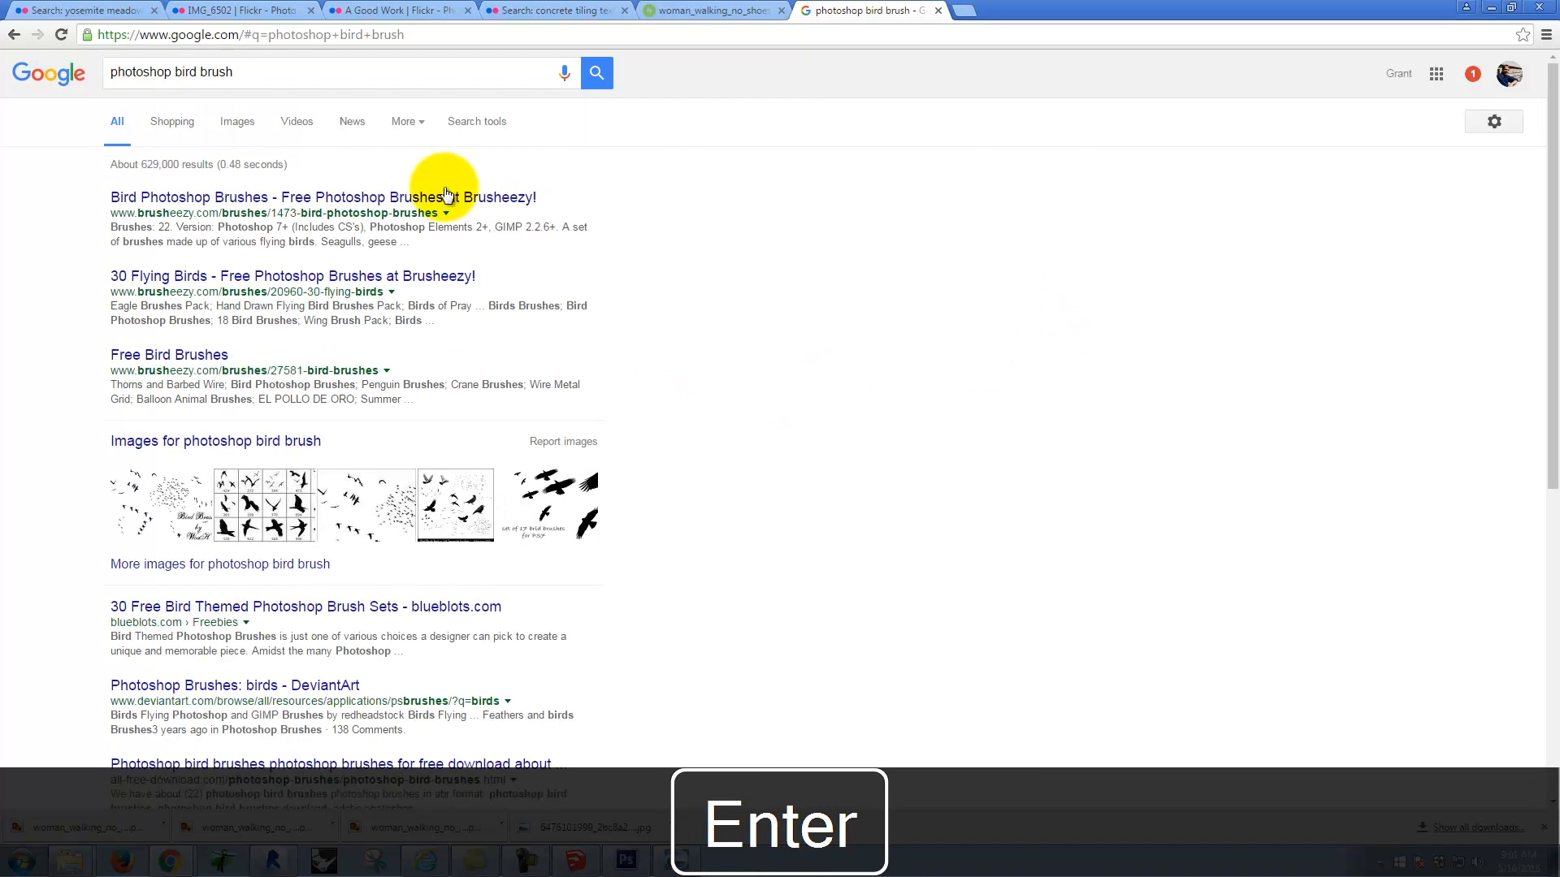
Step: Download the free Bird Photoshop Brushes set from Brusheezy and show the downloaded zip in its folder
click(431, 202)
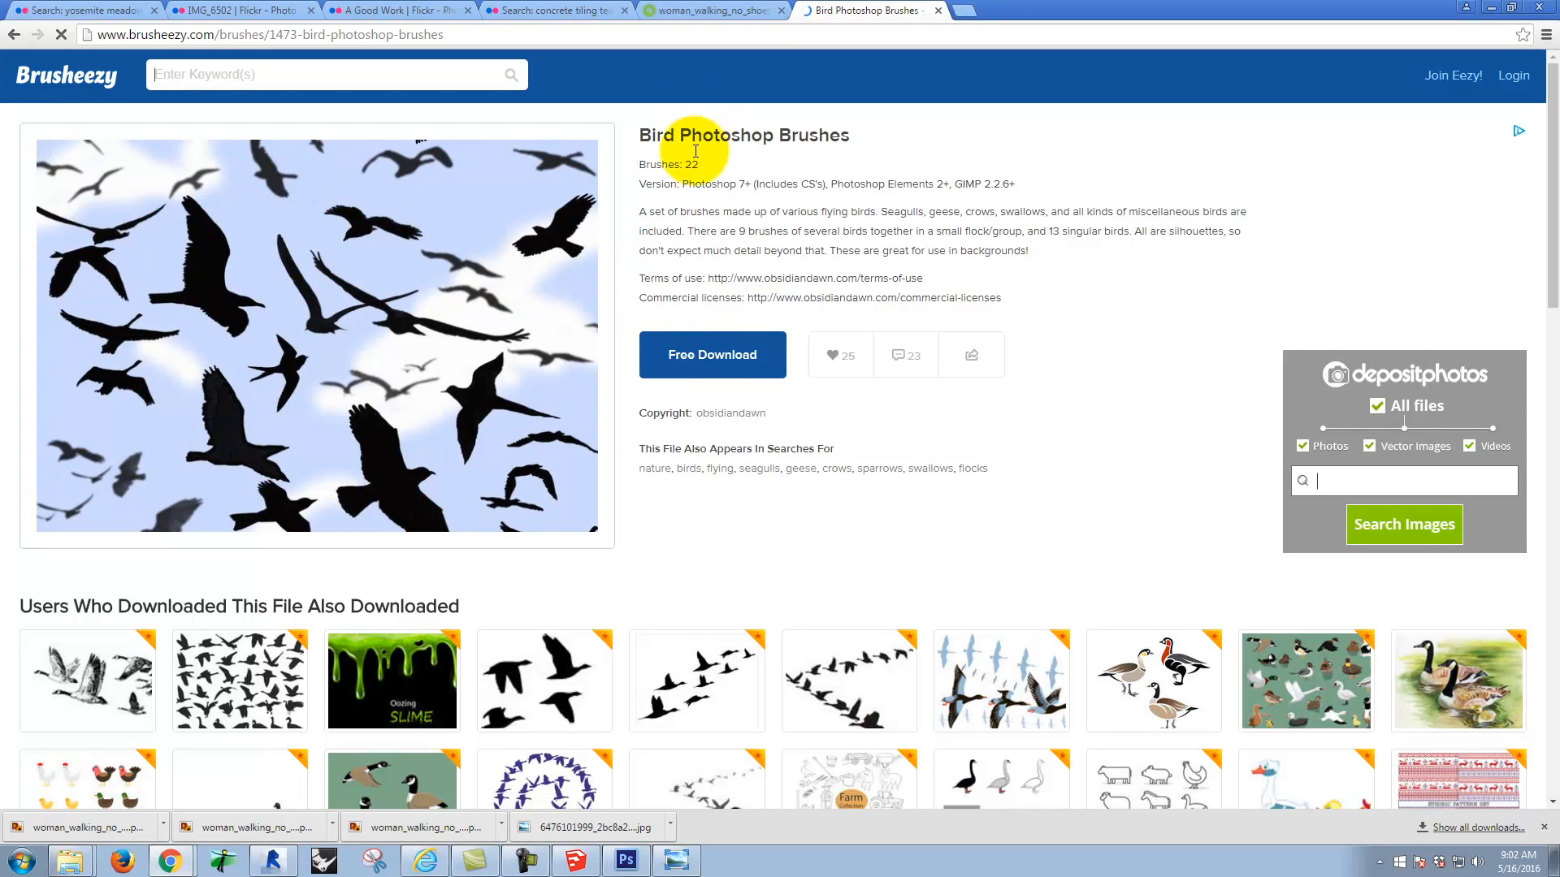
click(720, 358)
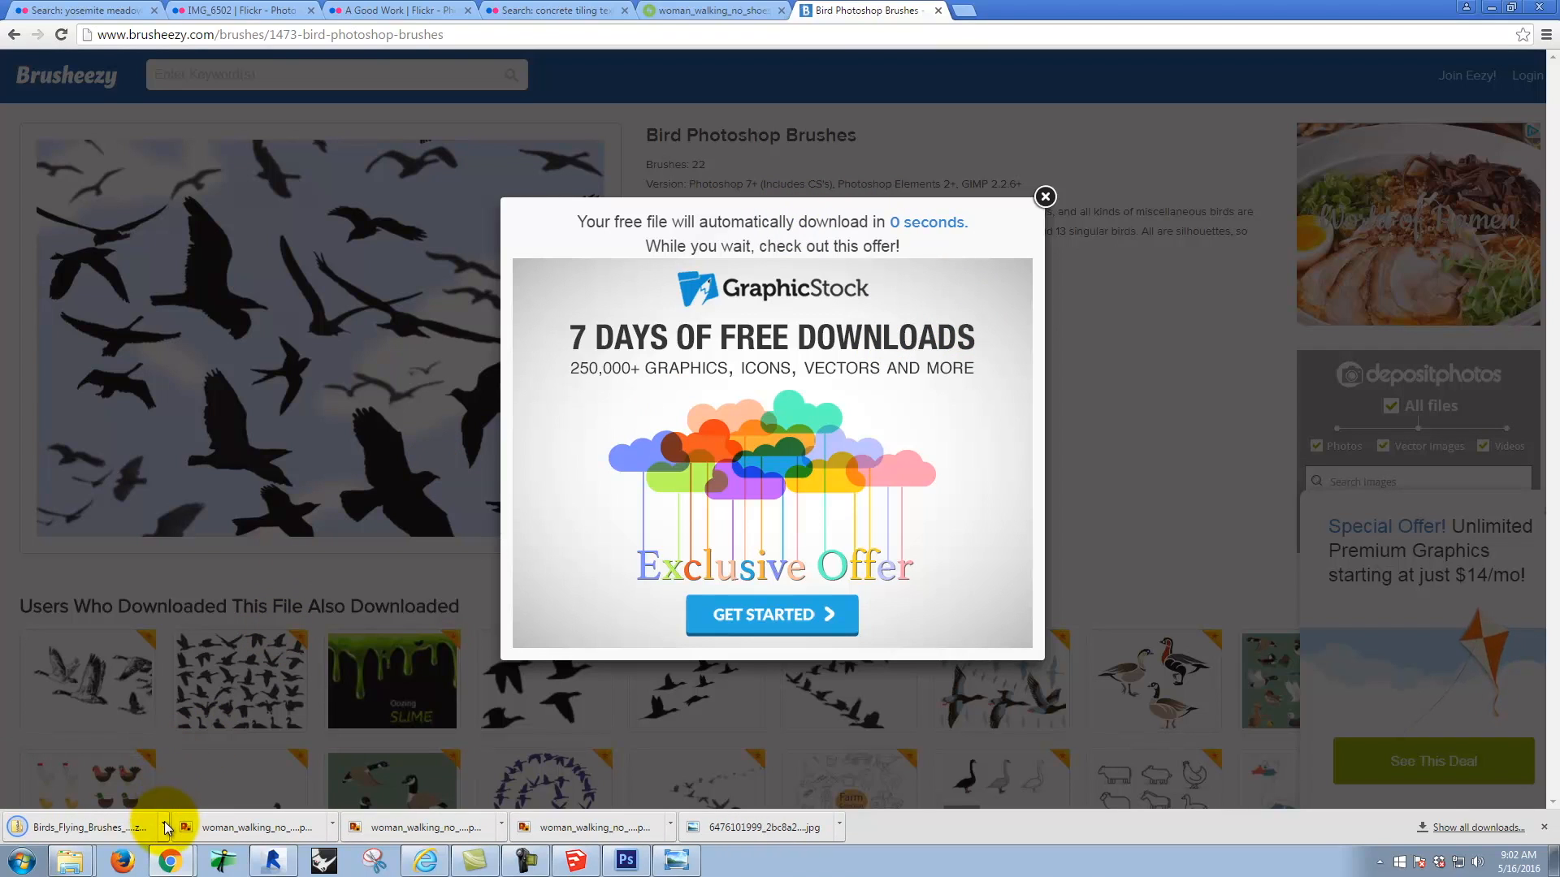
click(164, 827)
click(241, 774)
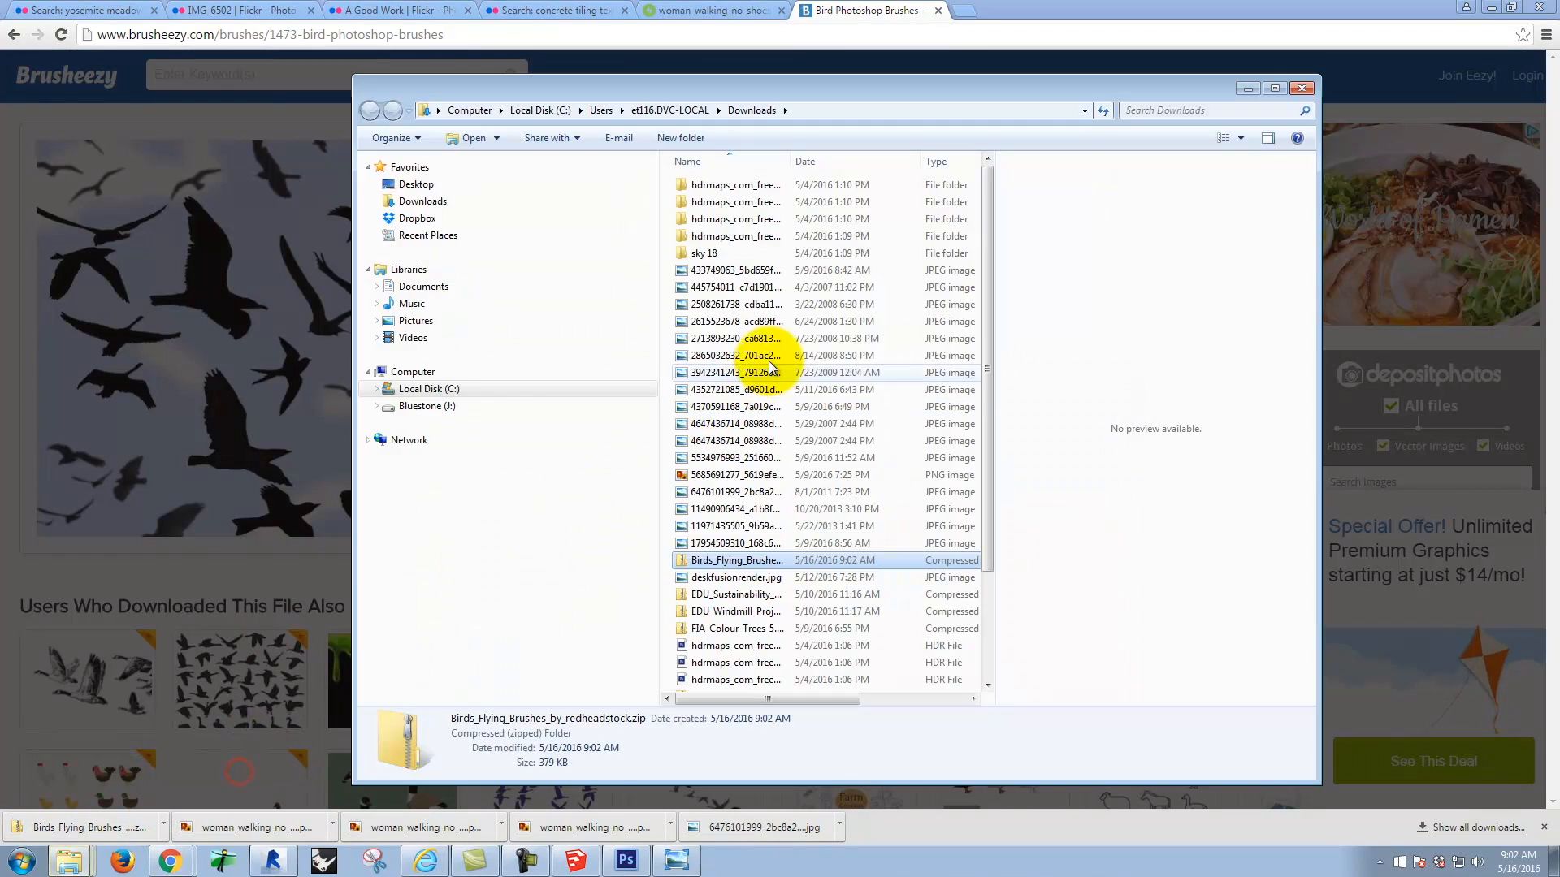
Step: Open the downloaded bird brushes zip and copy the SS-birds-flying.abr file from it
double_click(728, 563)
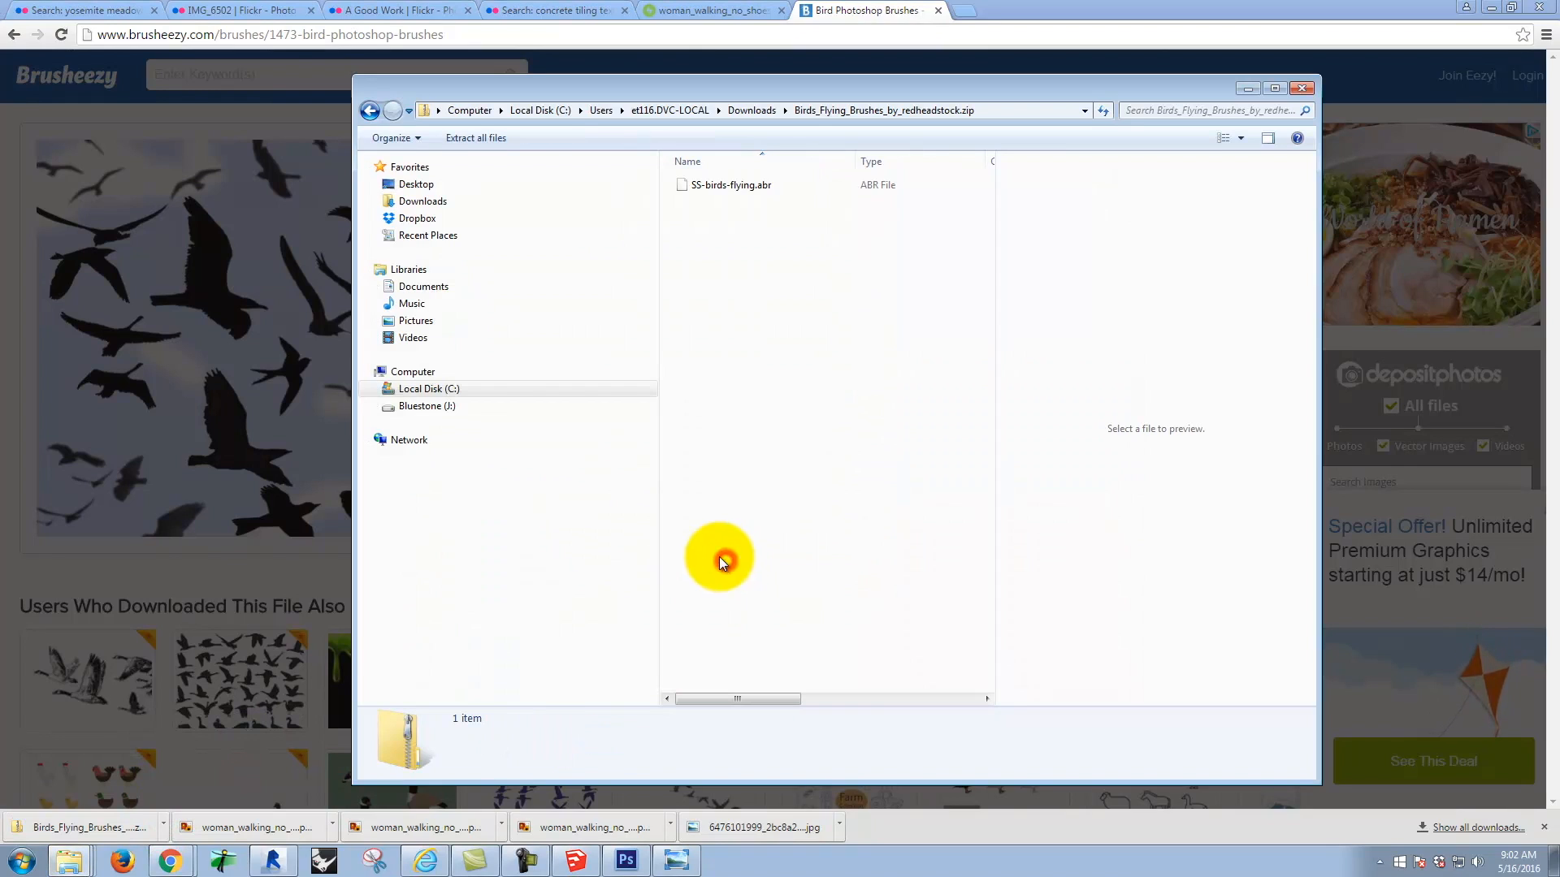
click(747, 189)
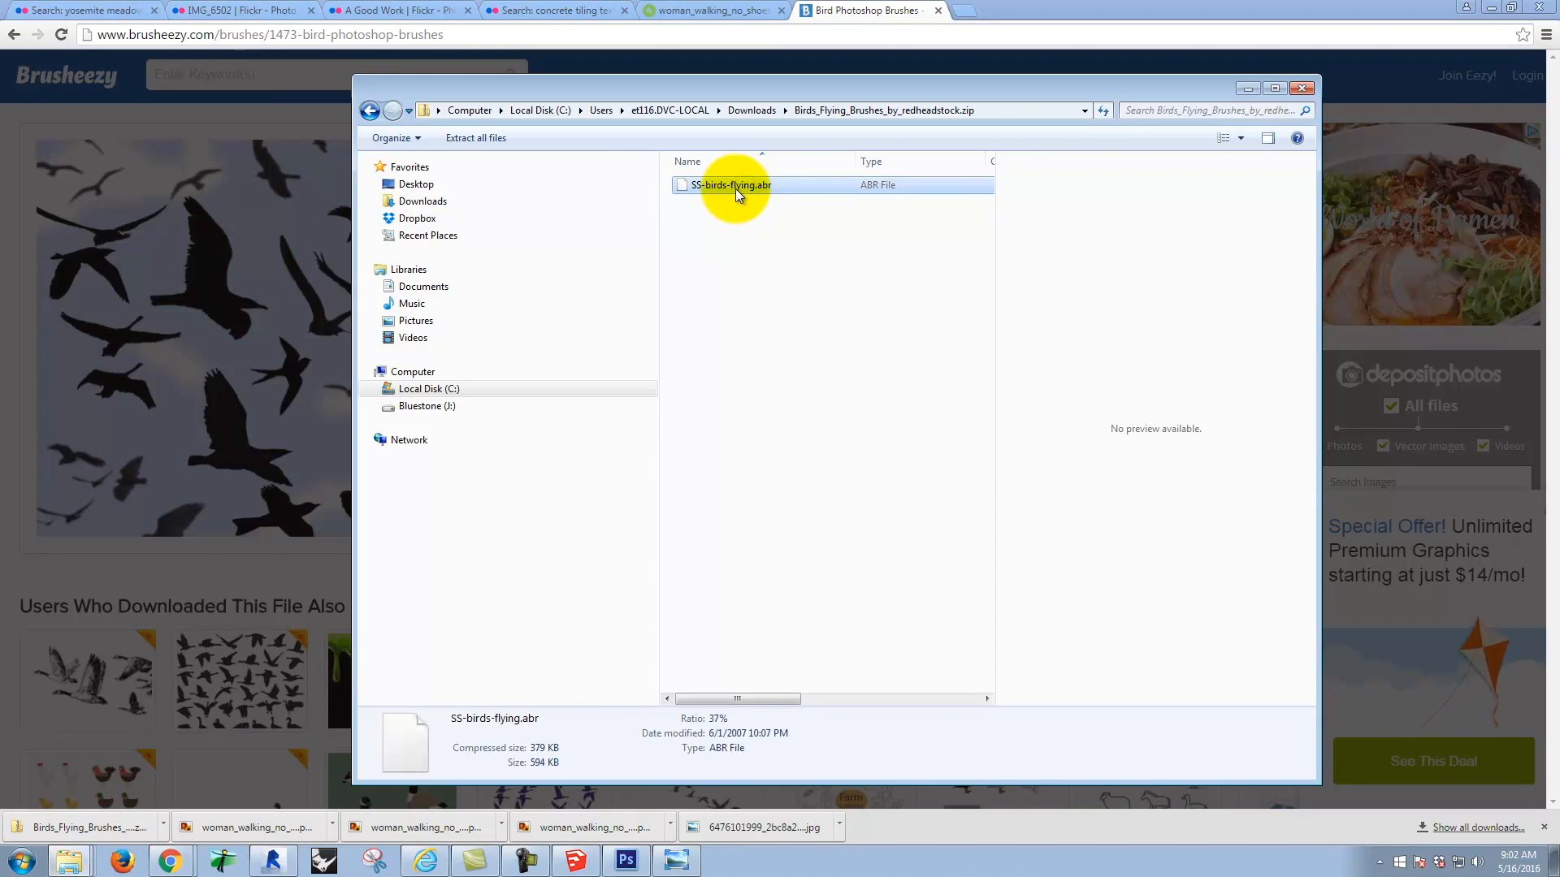
right_click(735, 188)
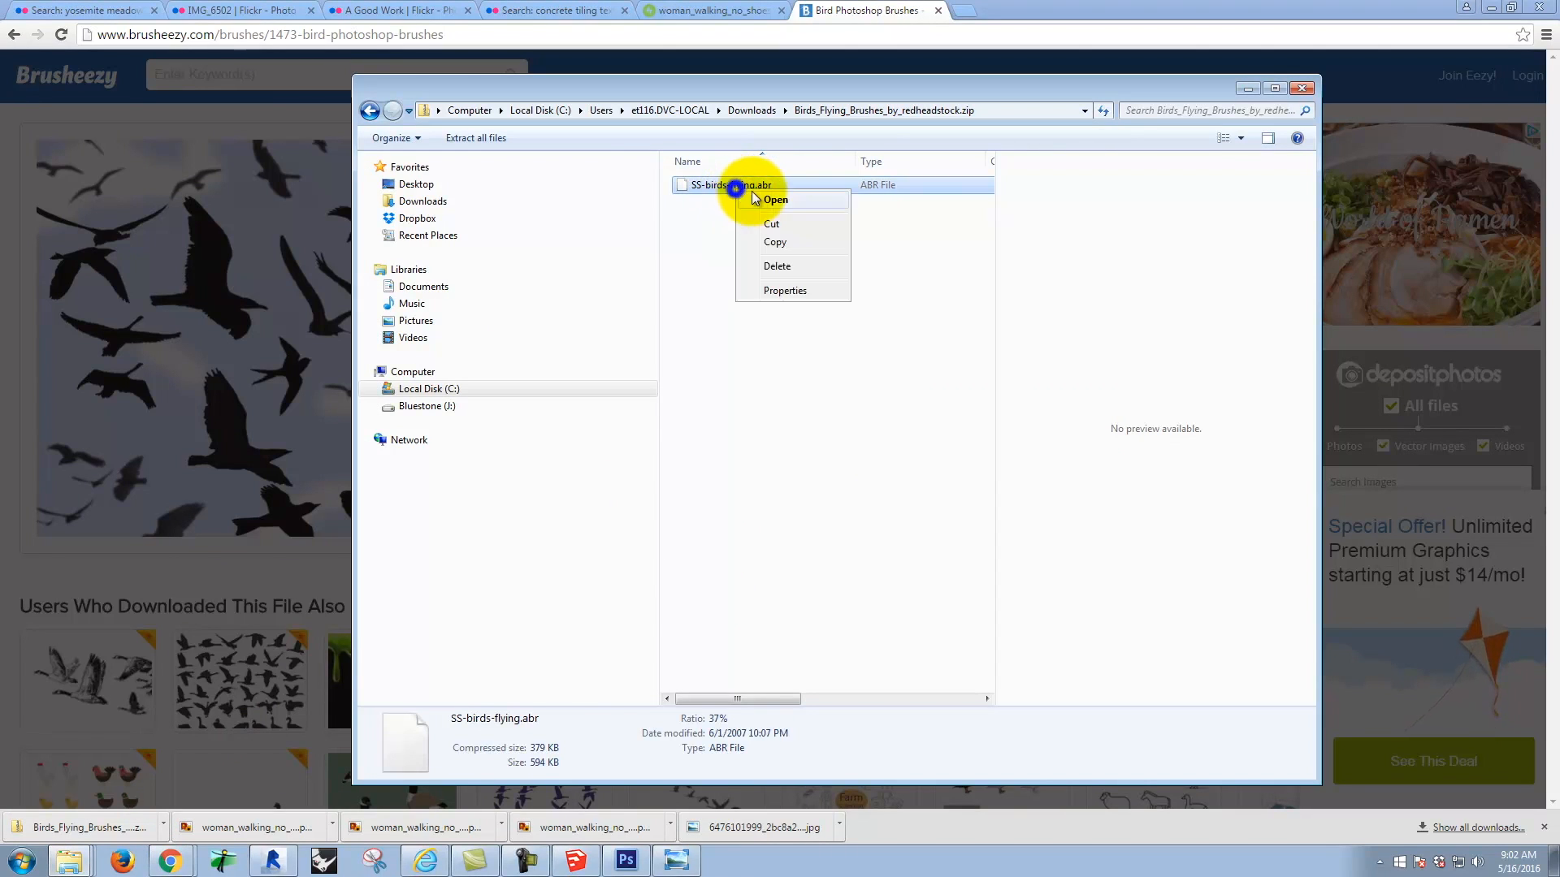
click(782, 249)
Step: Paste the copied brush file into Dropbox > A135 Exercises > Ex130 > S2016m on the Bluestone (J:) drive
click(418, 406)
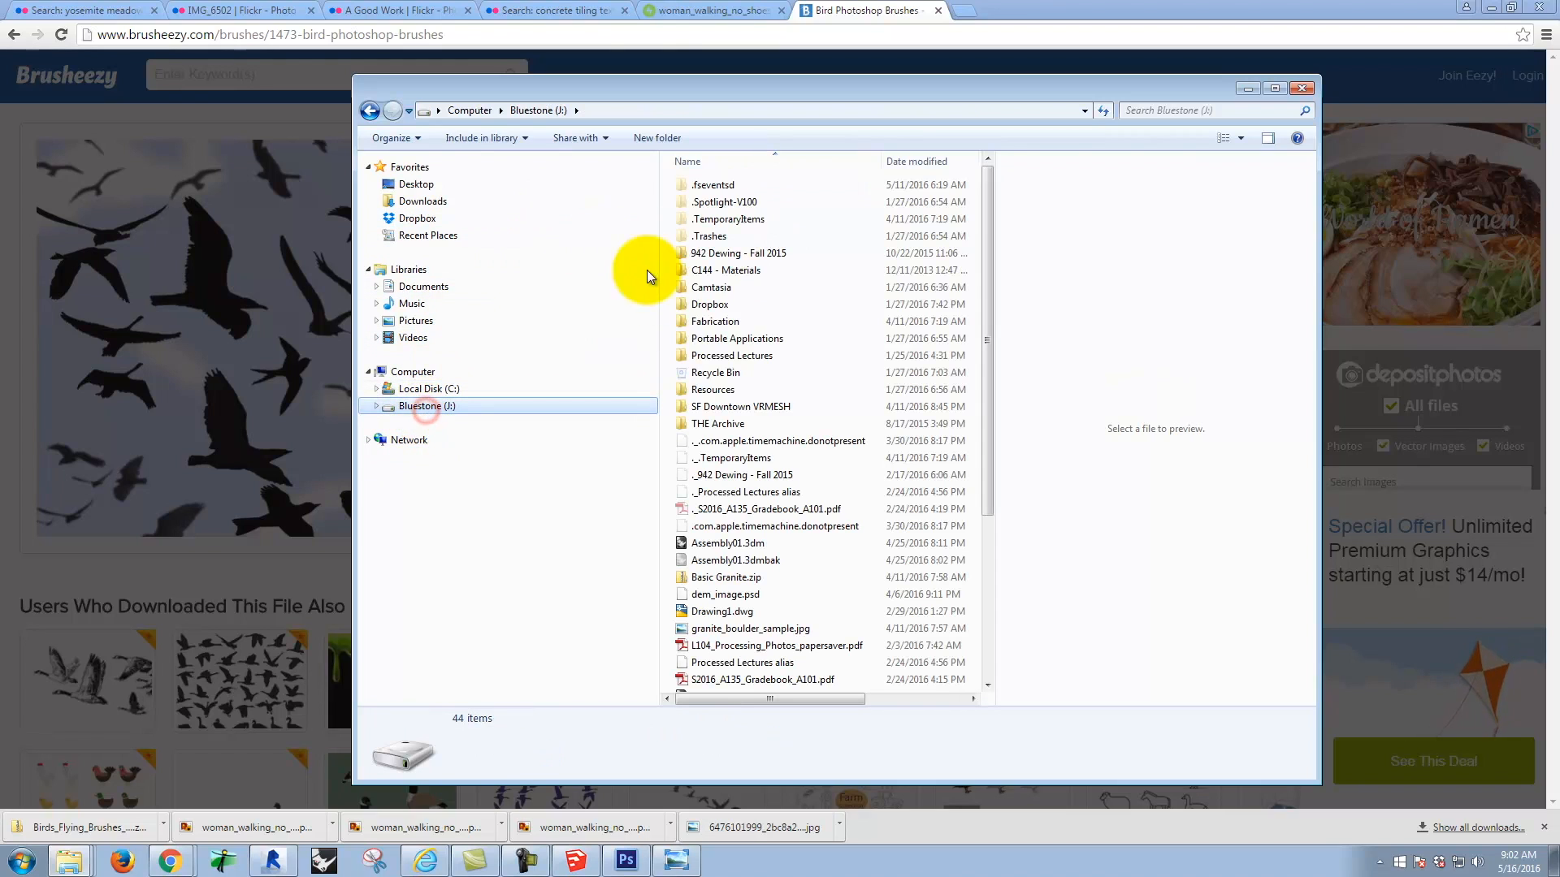
double_click(715, 304)
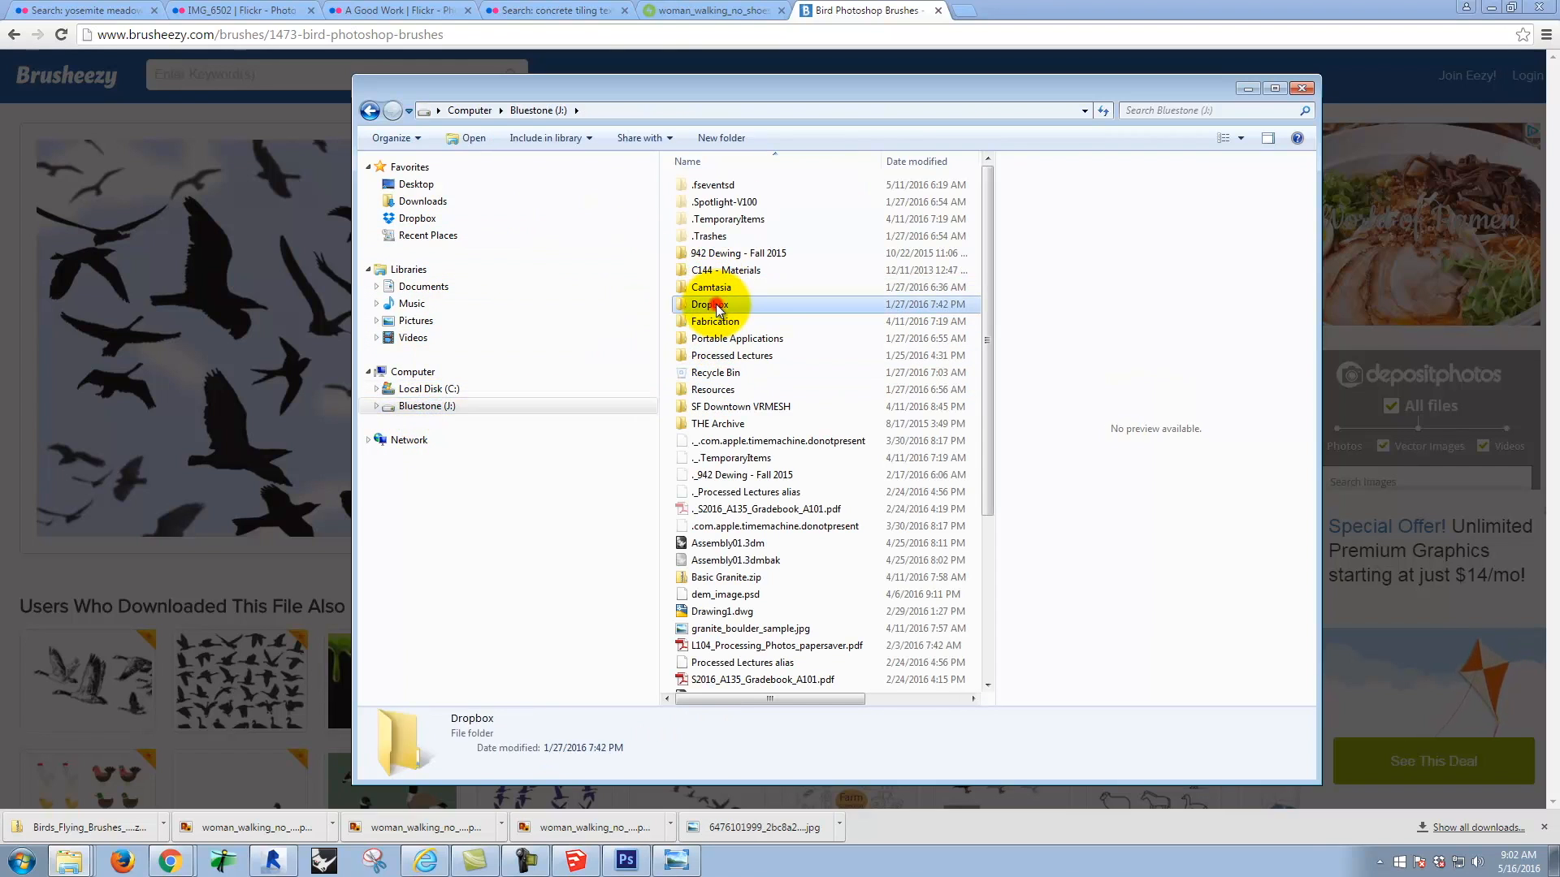
double_click(715, 202)
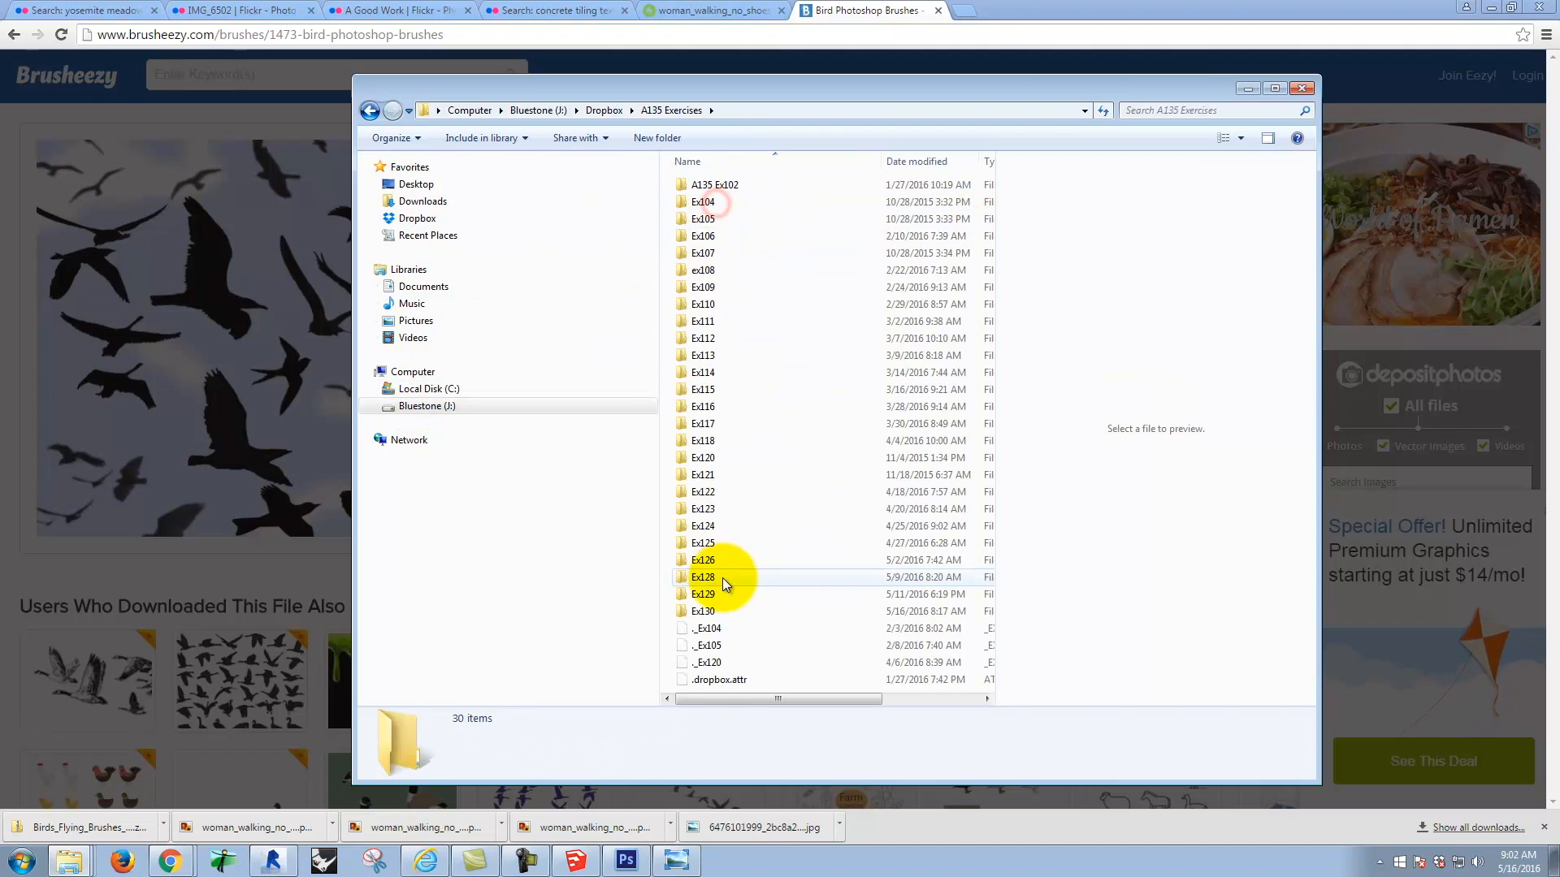
double_click(718, 607)
double_click(704, 185)
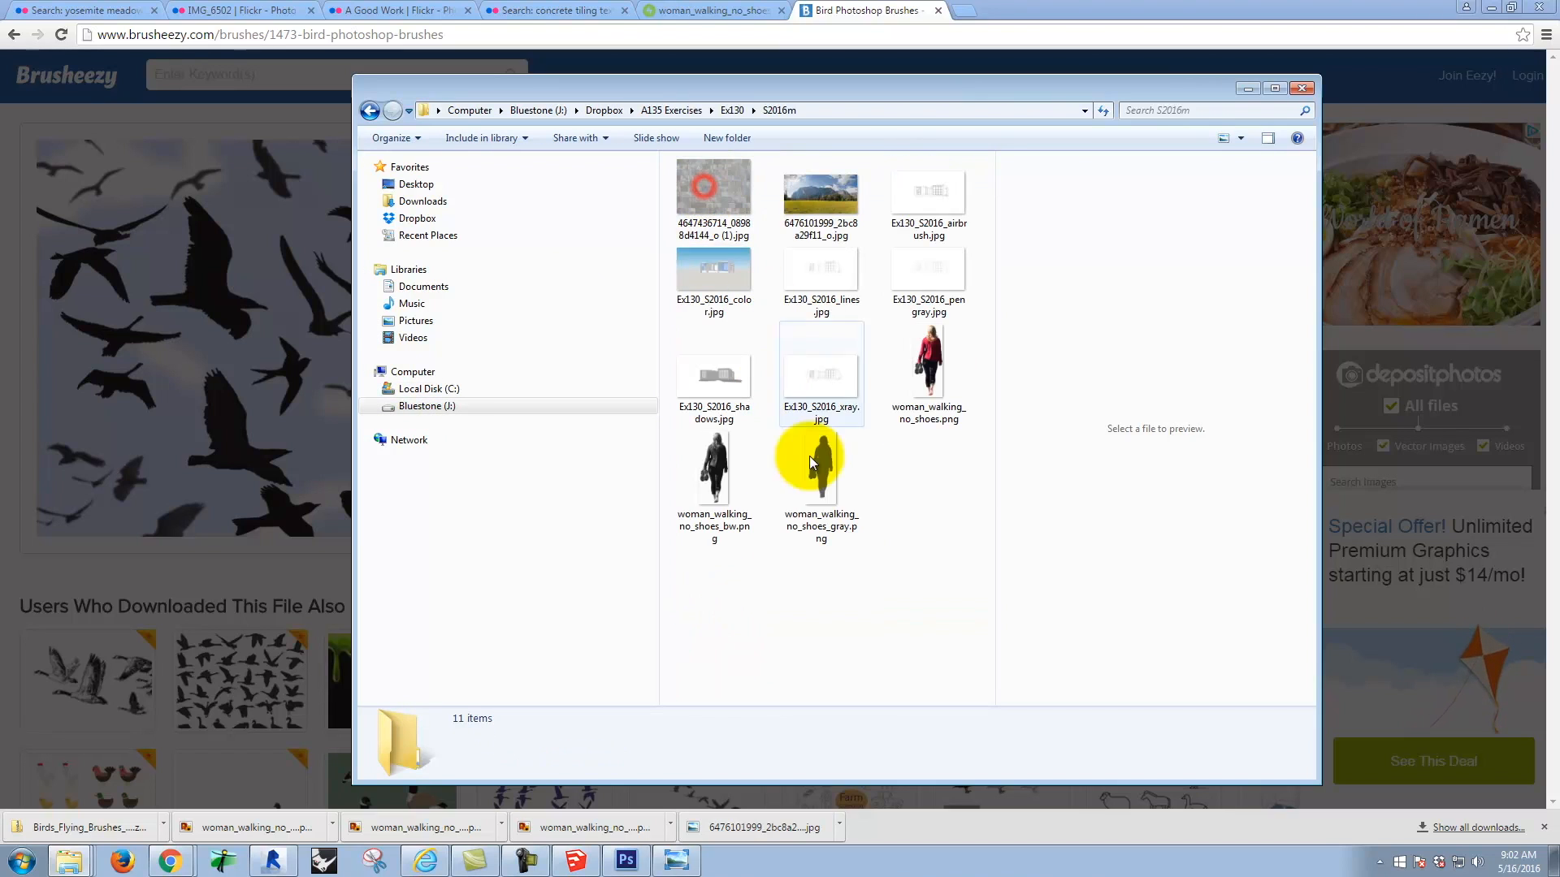
right_click(930, 485)
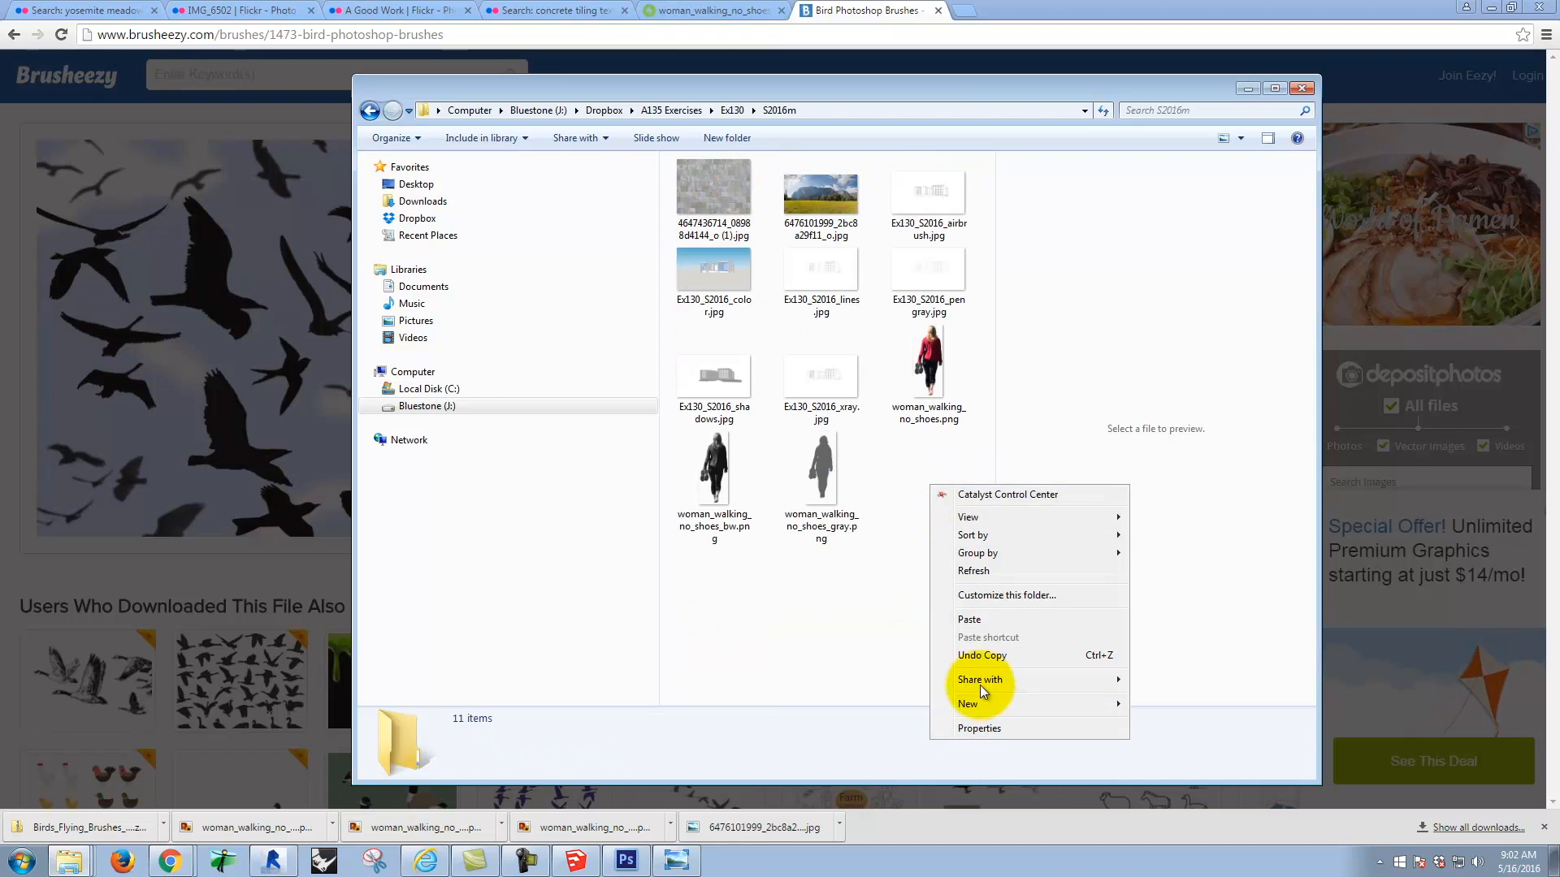
click(978, 619)
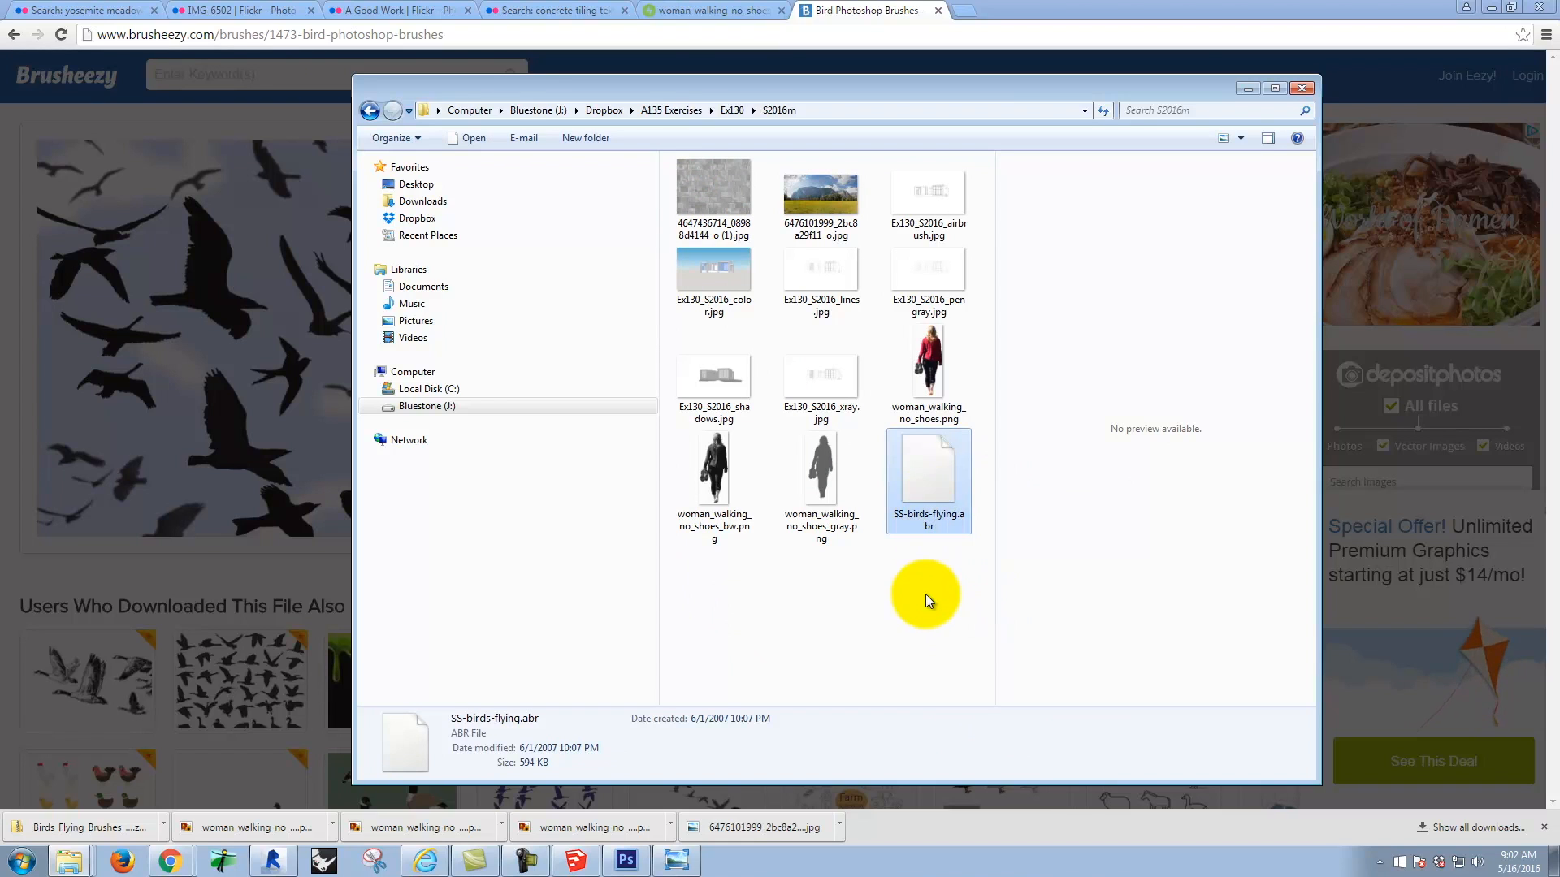
click(926, 600)
Step: Switch to Photoshop and open the Preset Manager for brushes
click(626, 860)
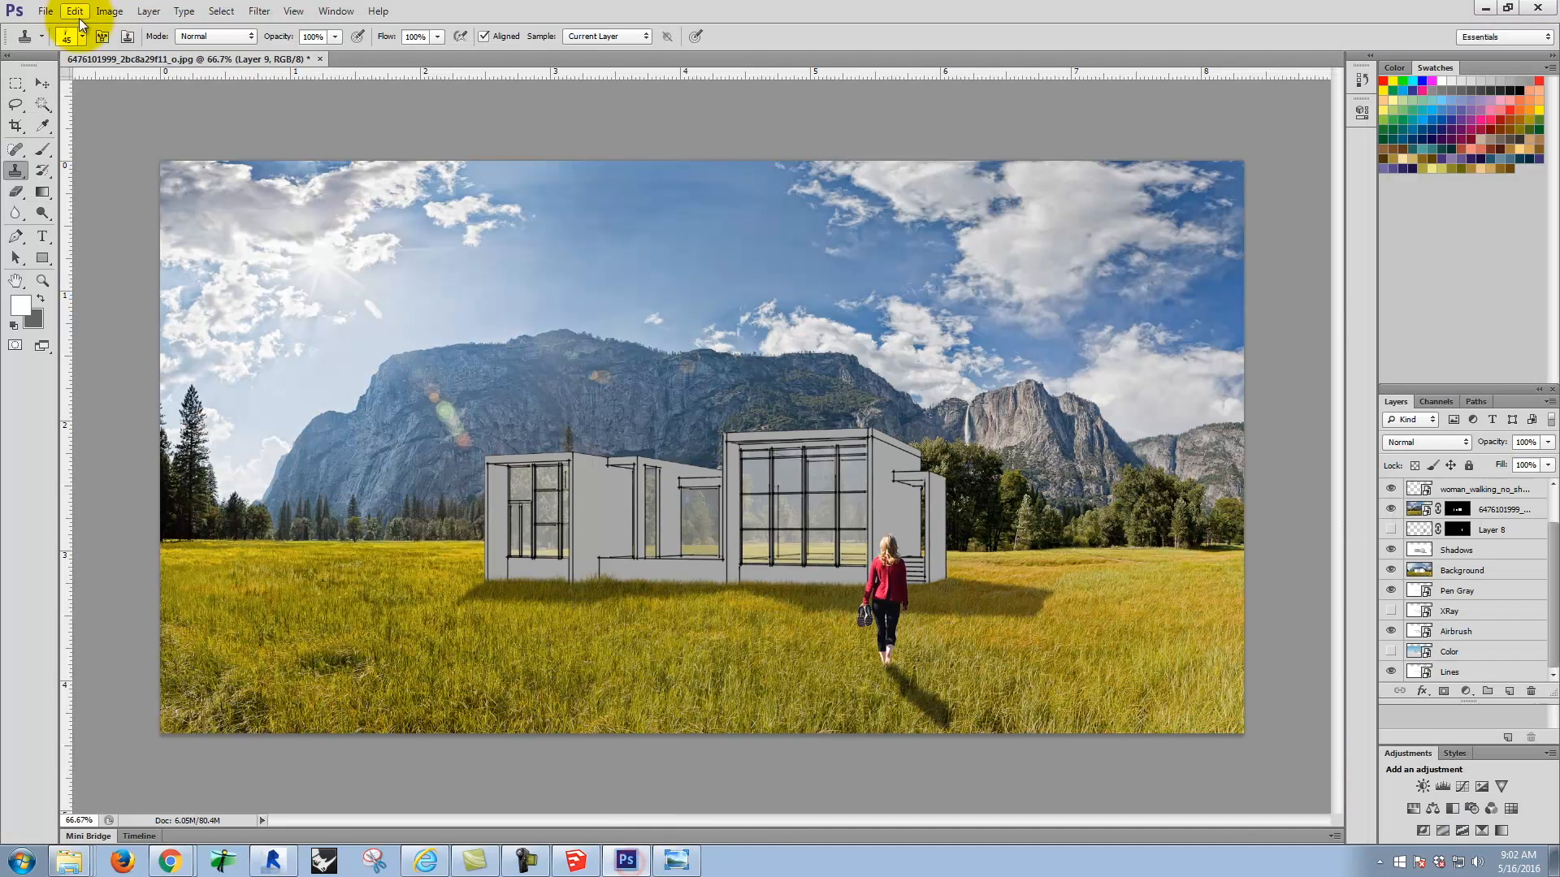
click(53, 12)
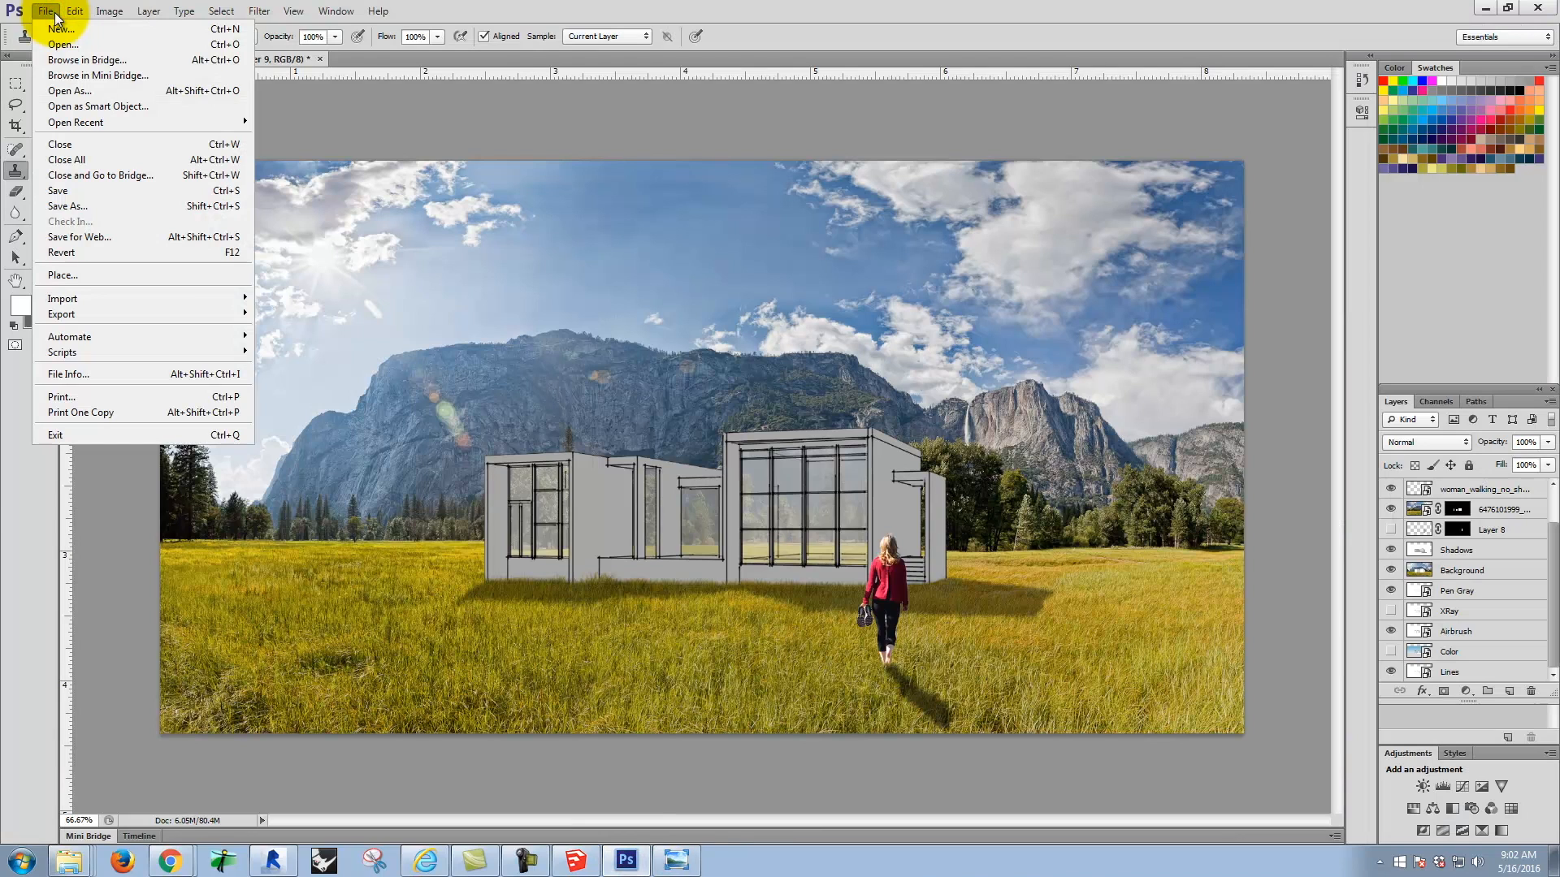
mouse_move(82, 12)
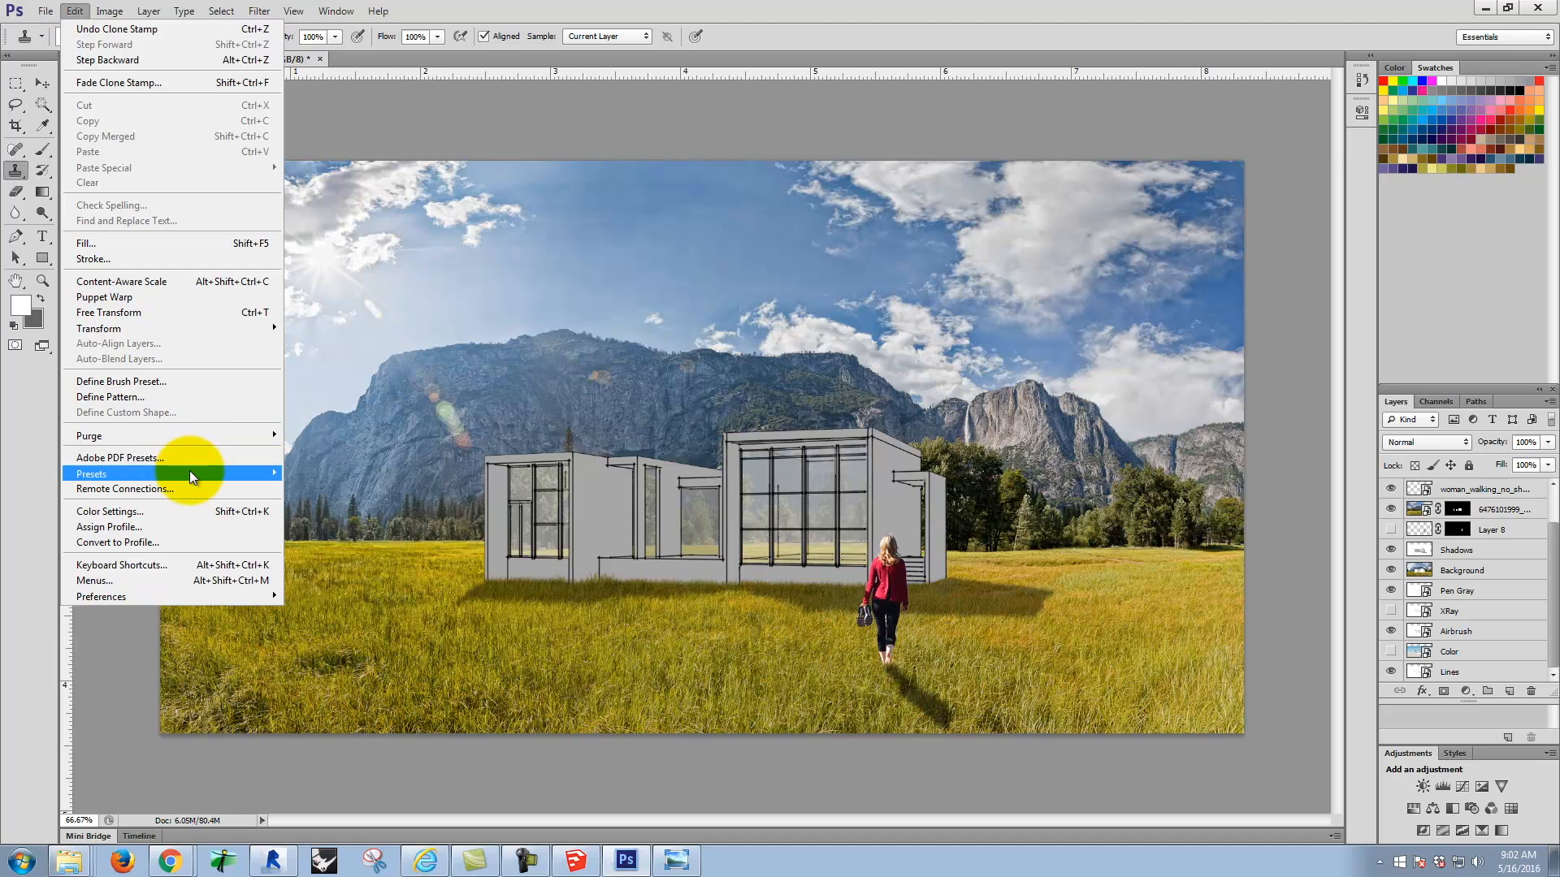
mouse_move(188, 472)
click(321, 477)
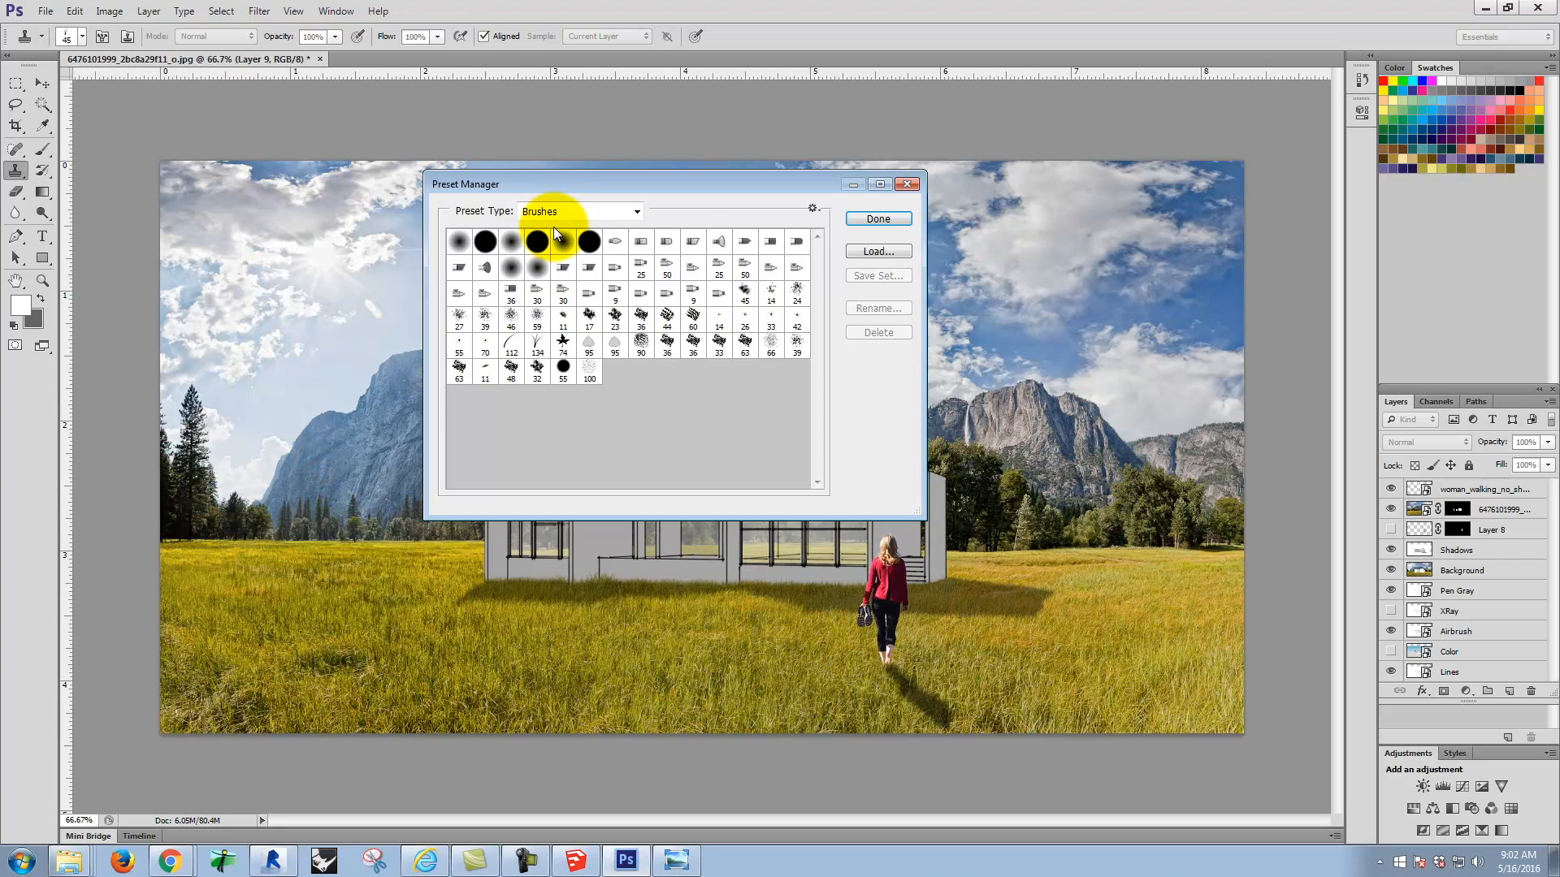
Step: Load SS-birds-flying.abr from the Ex130 > S2016m folder on Bluestone (J:) into the brush presets and finish the Preset Manager
click(864, 252)
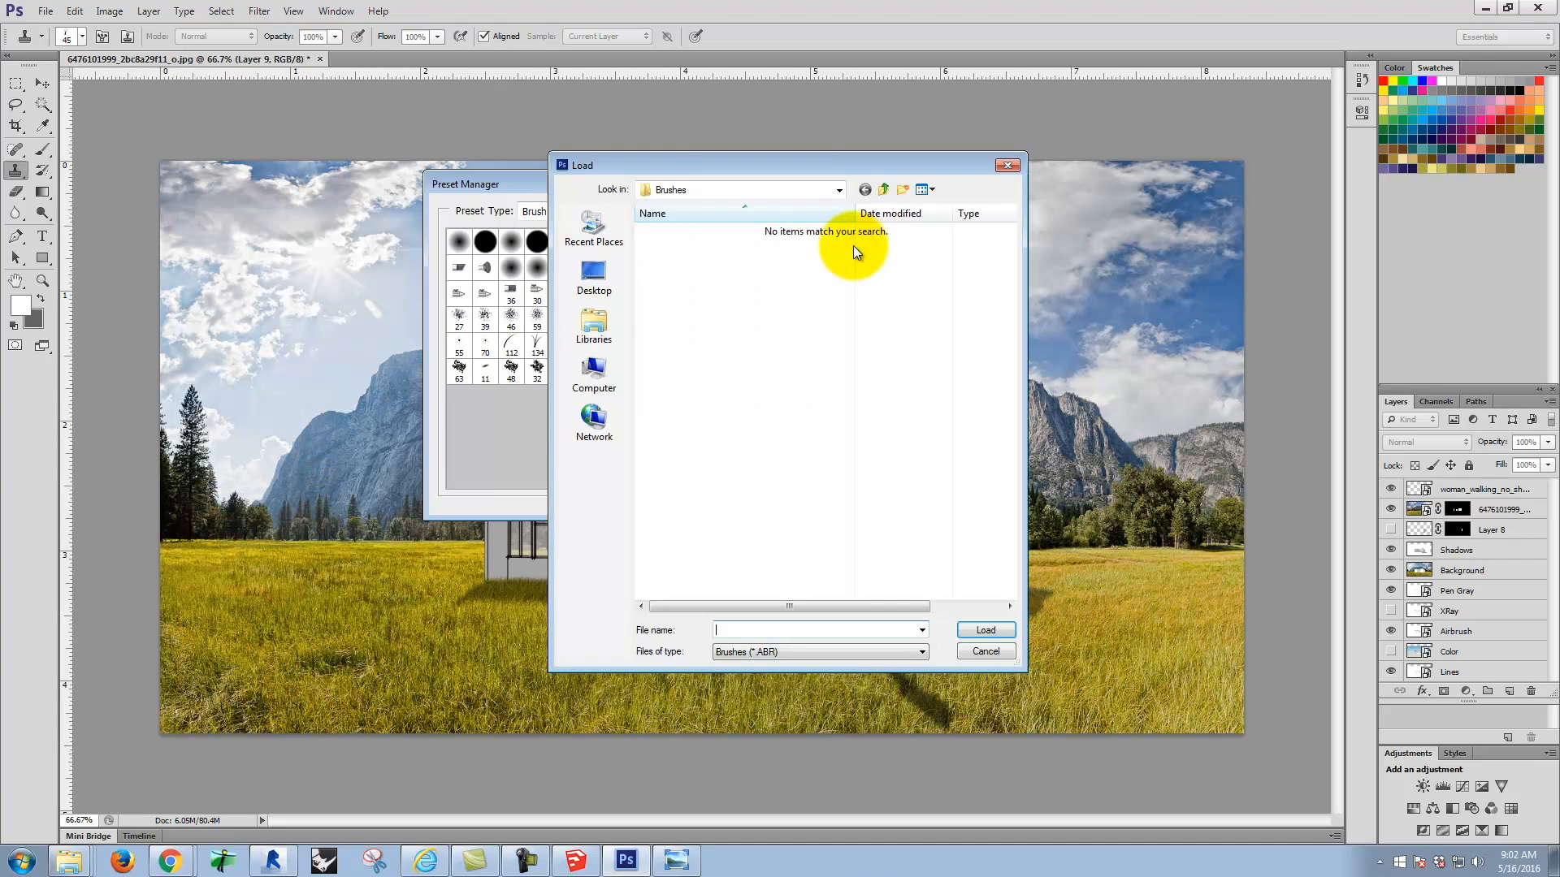
click(884, 189)
click(883, 189)
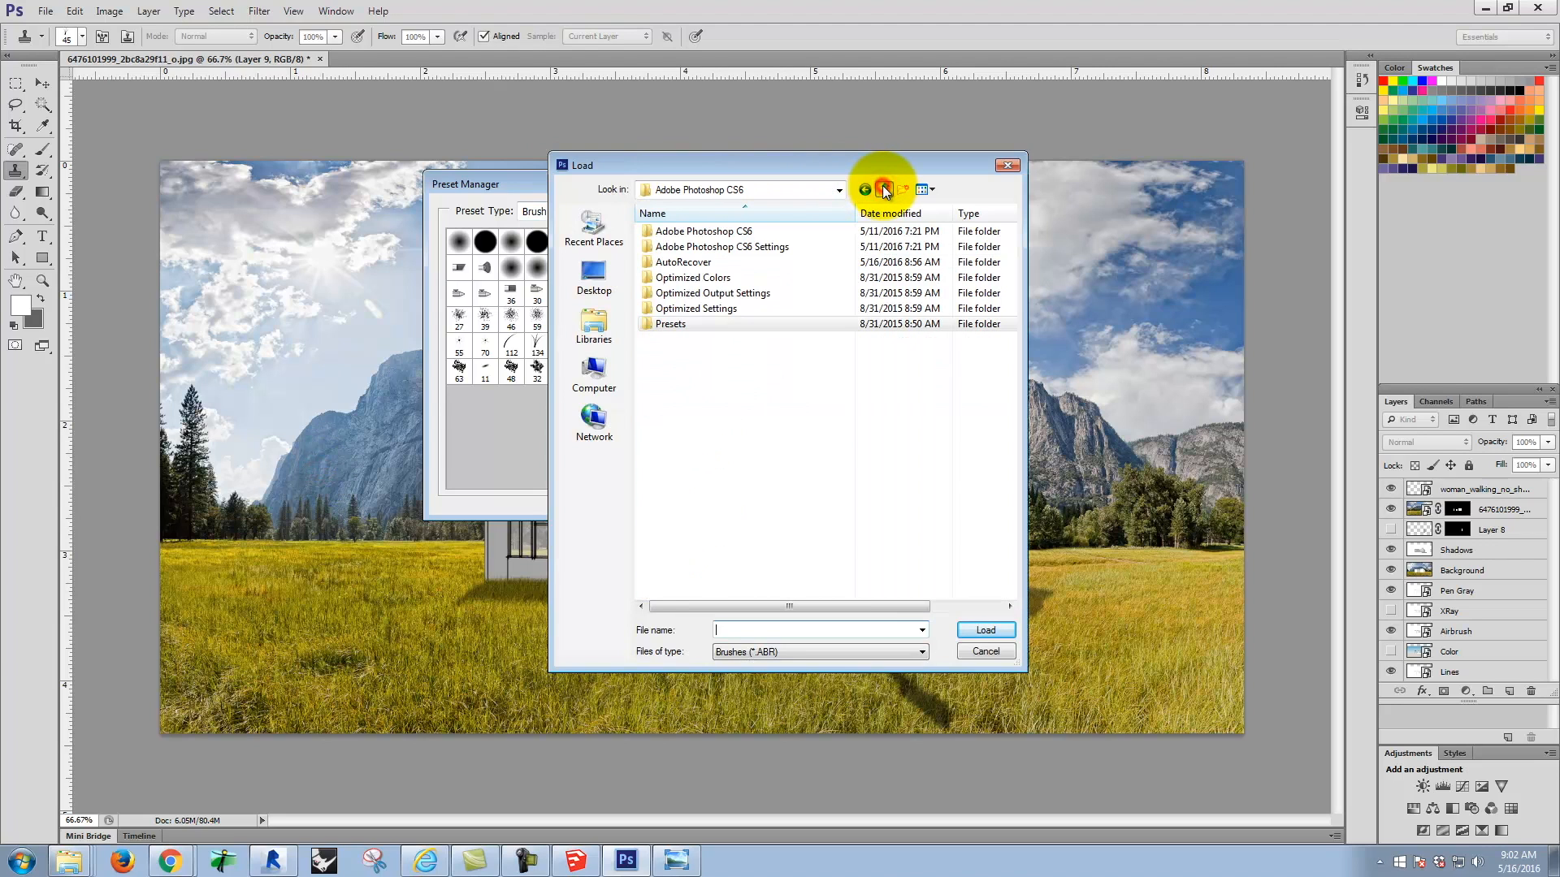
click(884, 189)
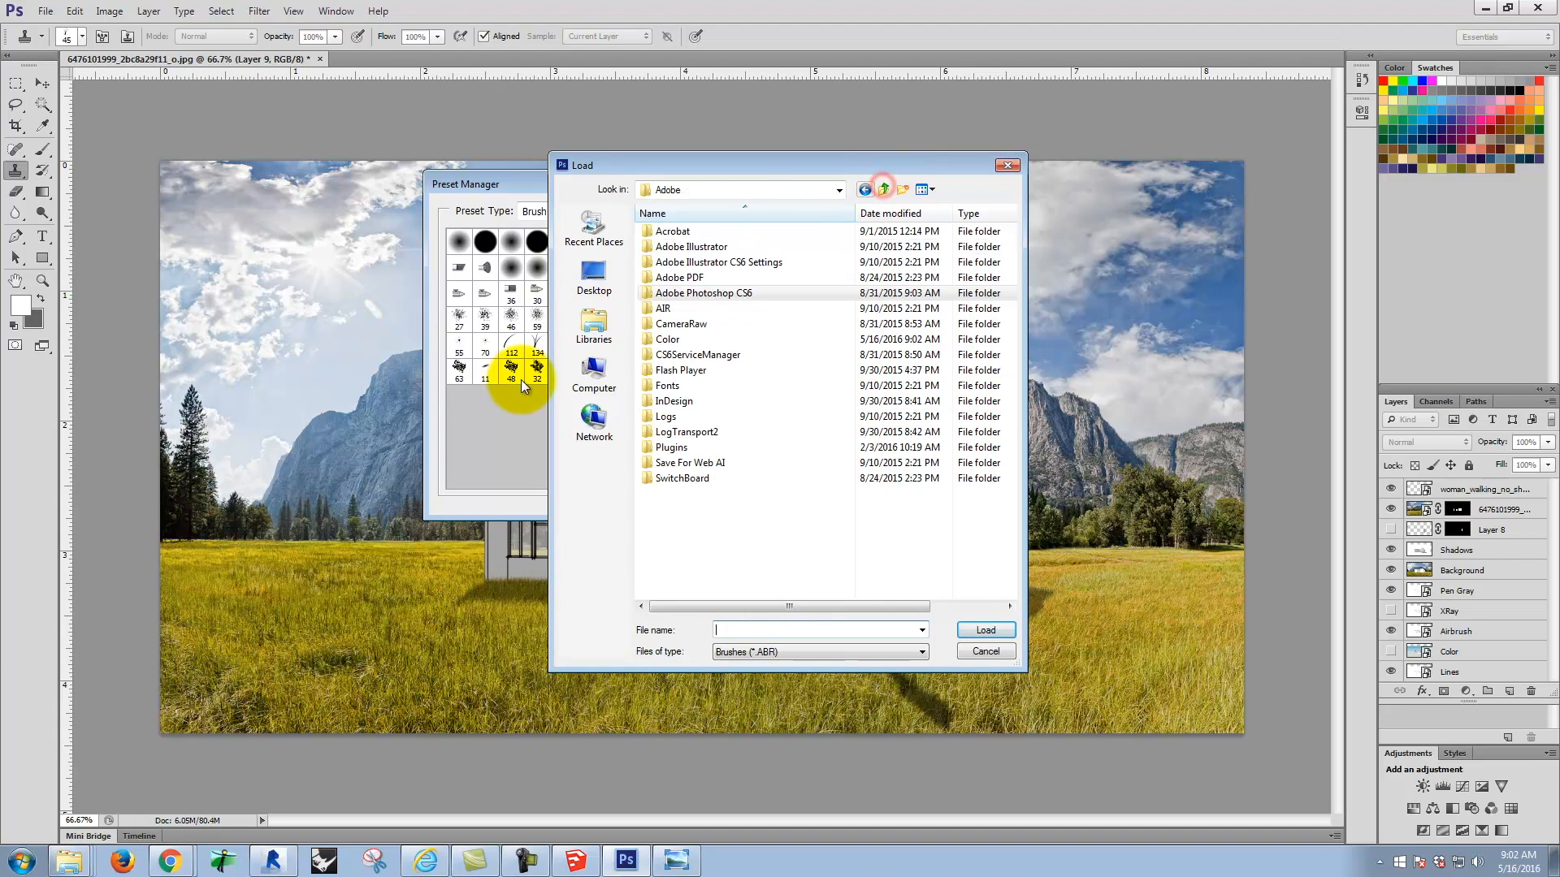
click(610, 360)
double_click(870, 235)
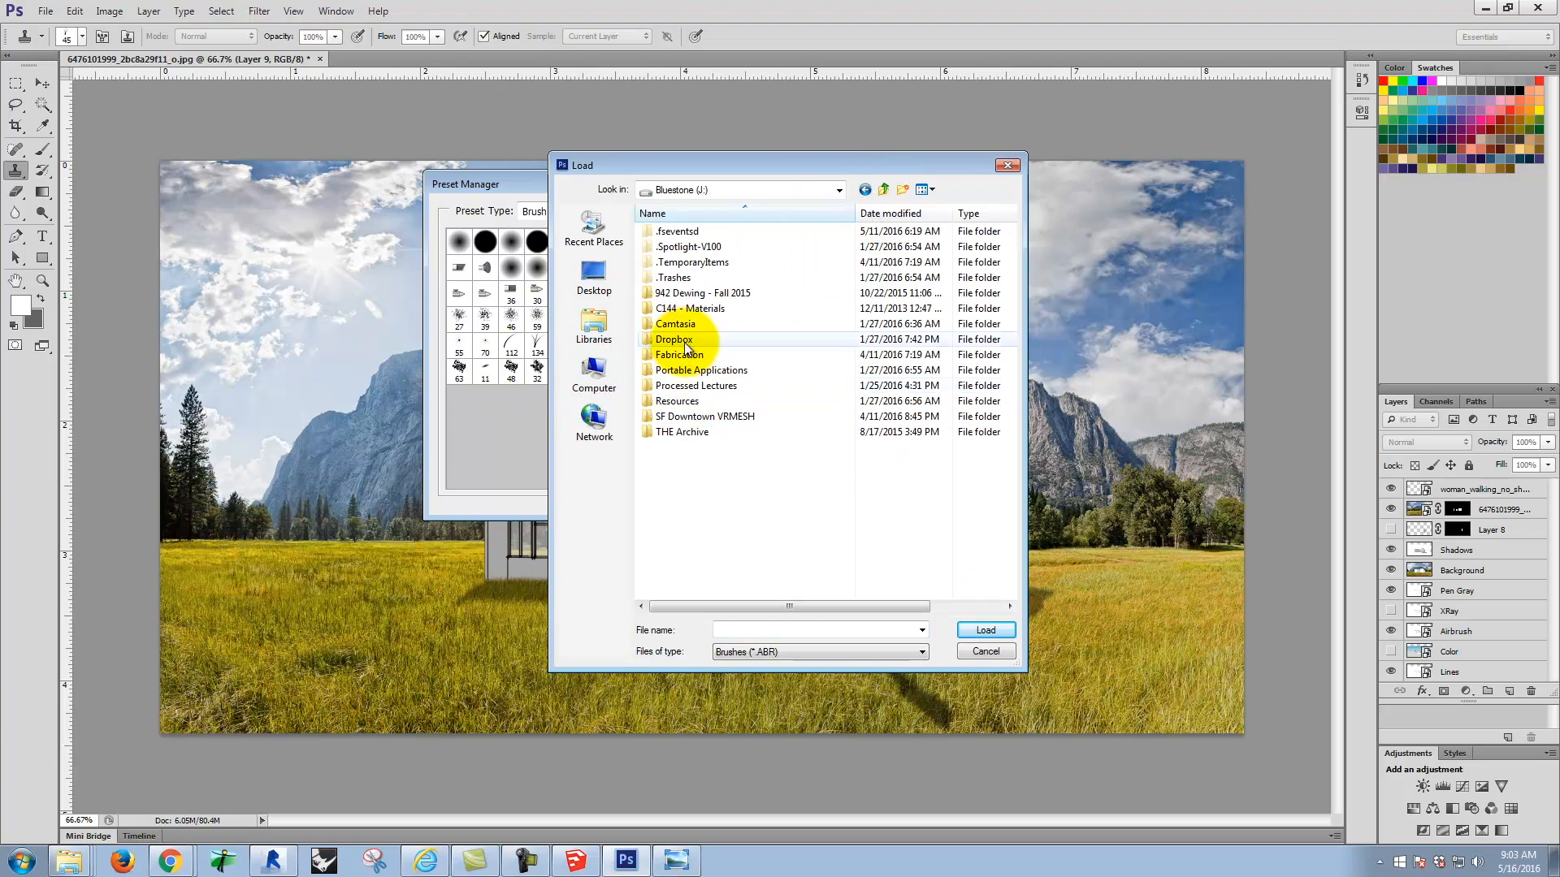
double_click(689, 334)
click(680, 249)
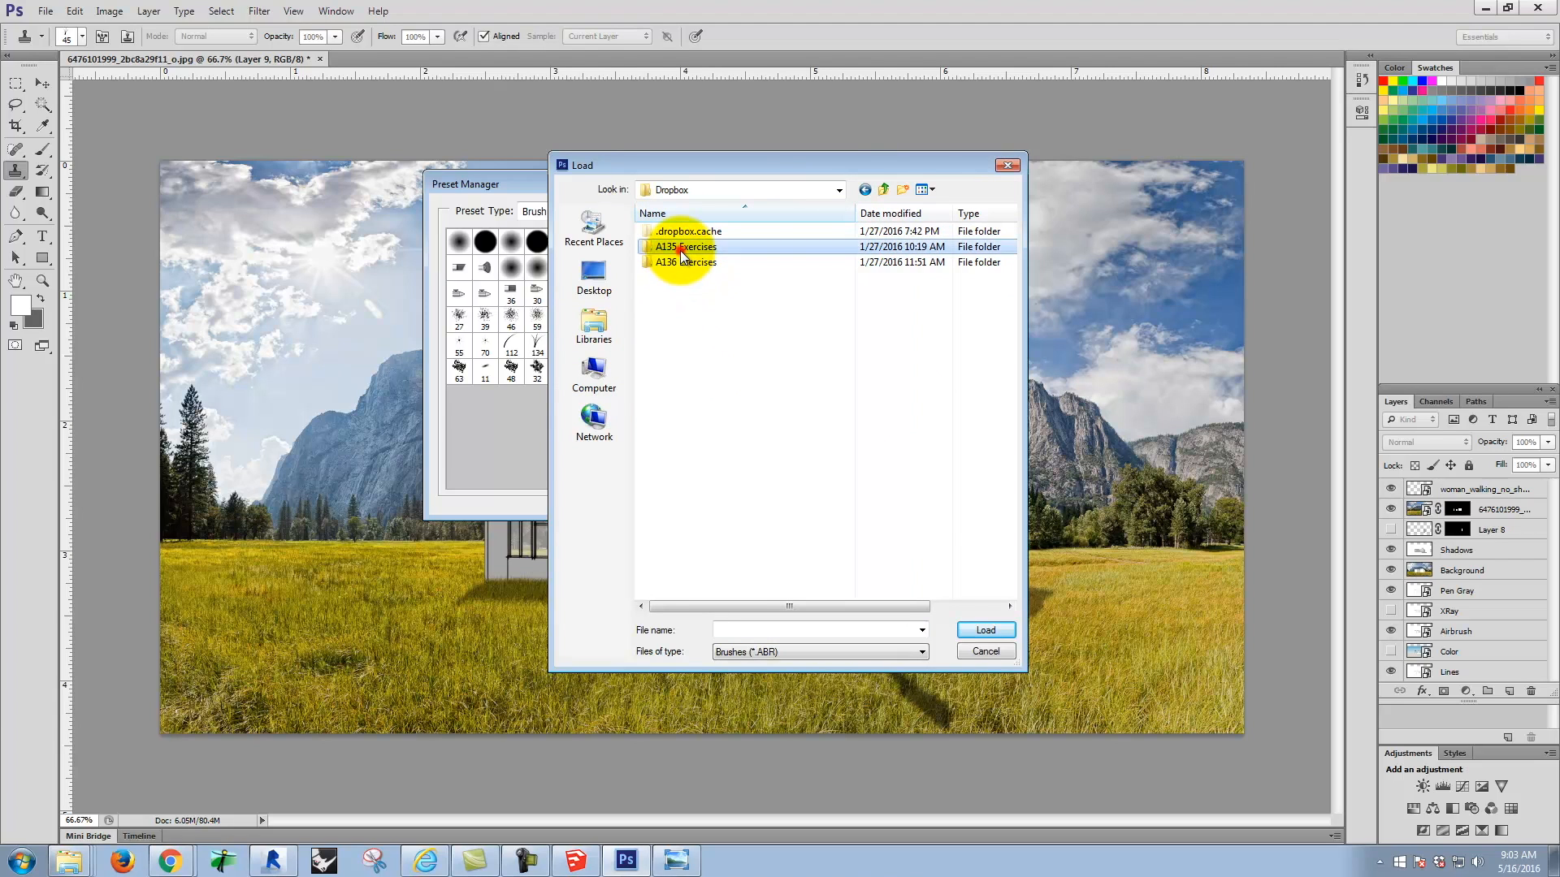
double_click(680, 250)
double_click(669, 587)
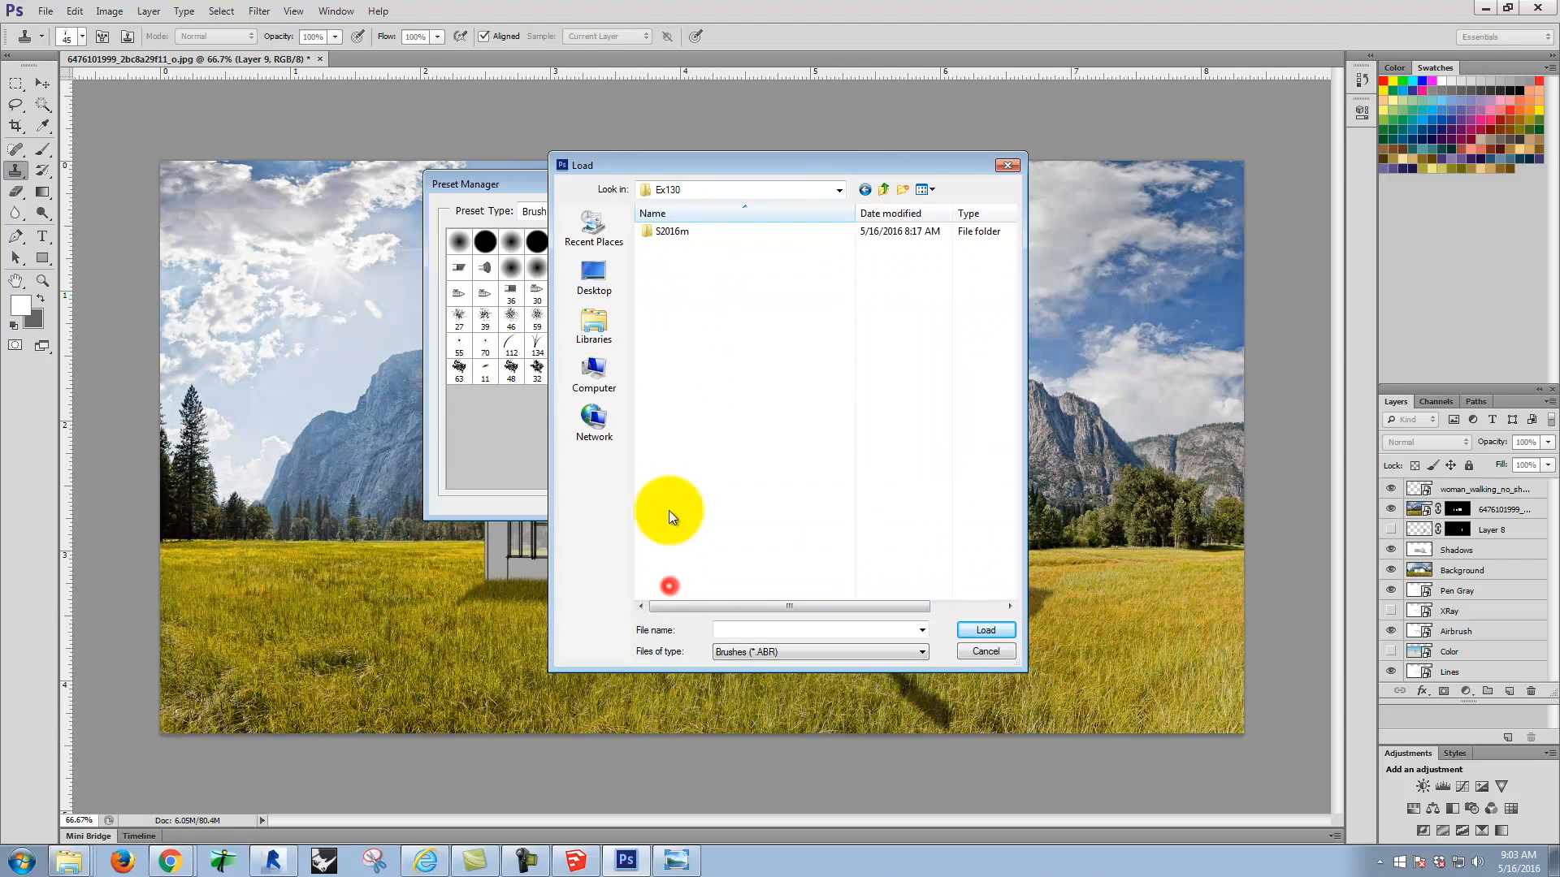
double_click(674, 232)
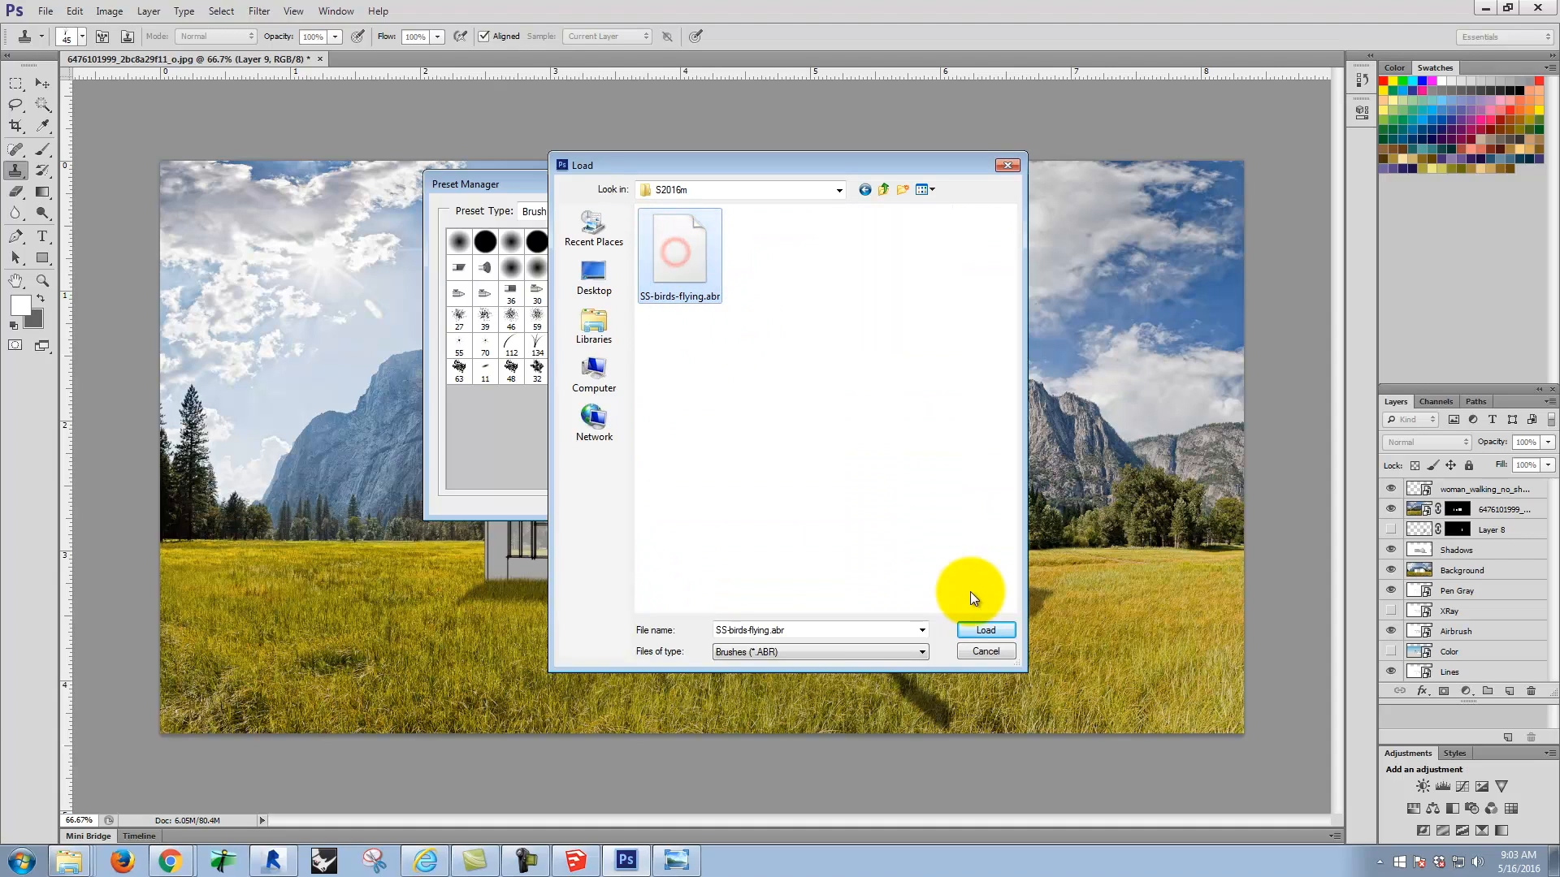
click(979, 632)
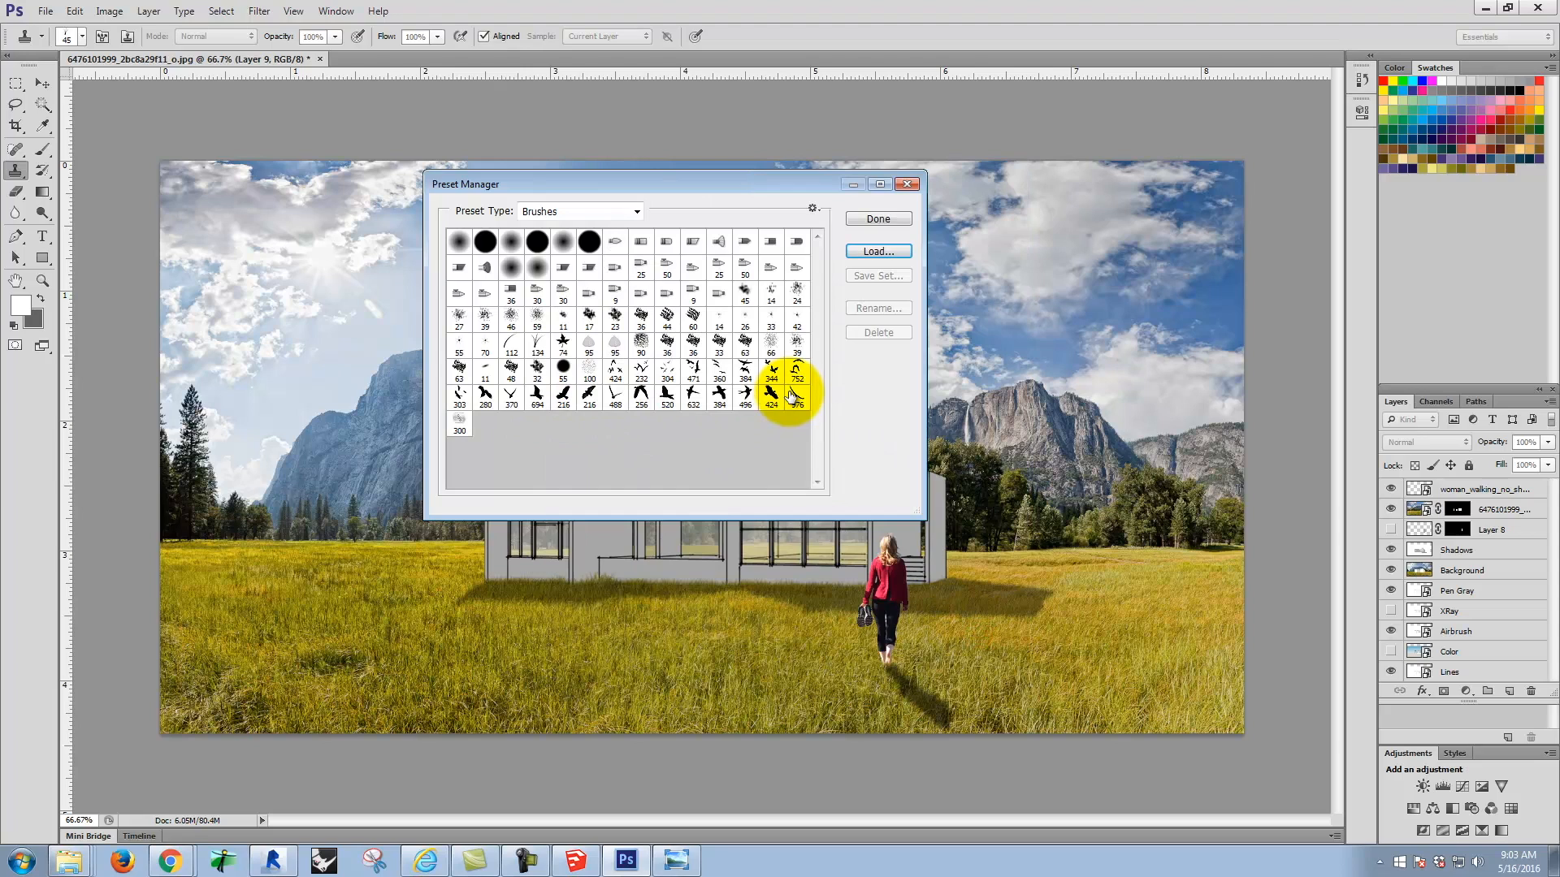
click(888, 218)
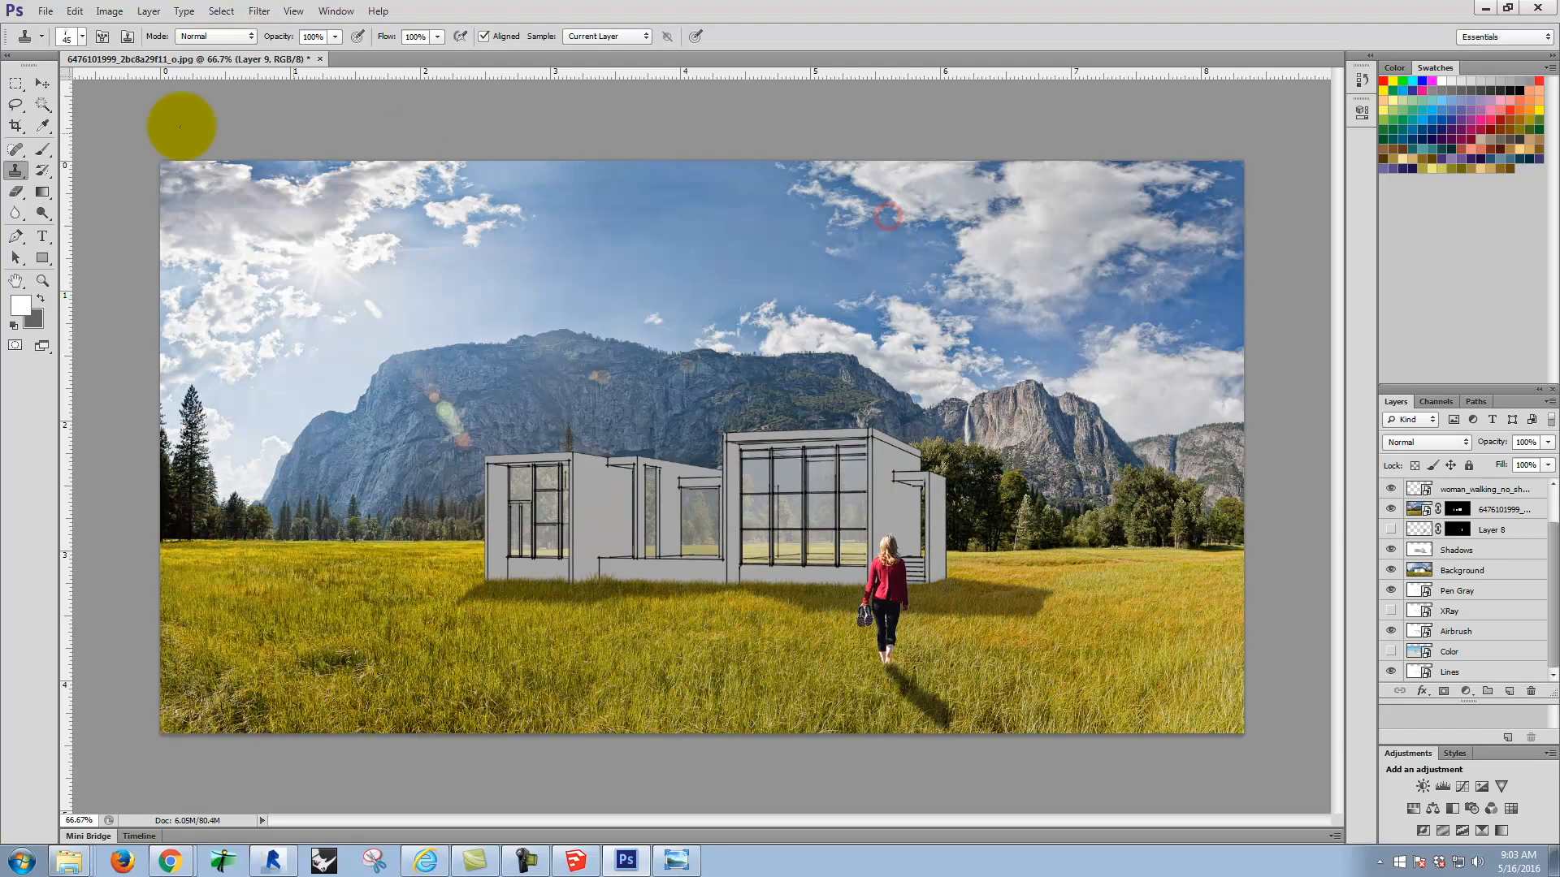
Step: Activate the Brush tool and set the foreground color to black (000000)
click(46, 149)
click(38, 298)
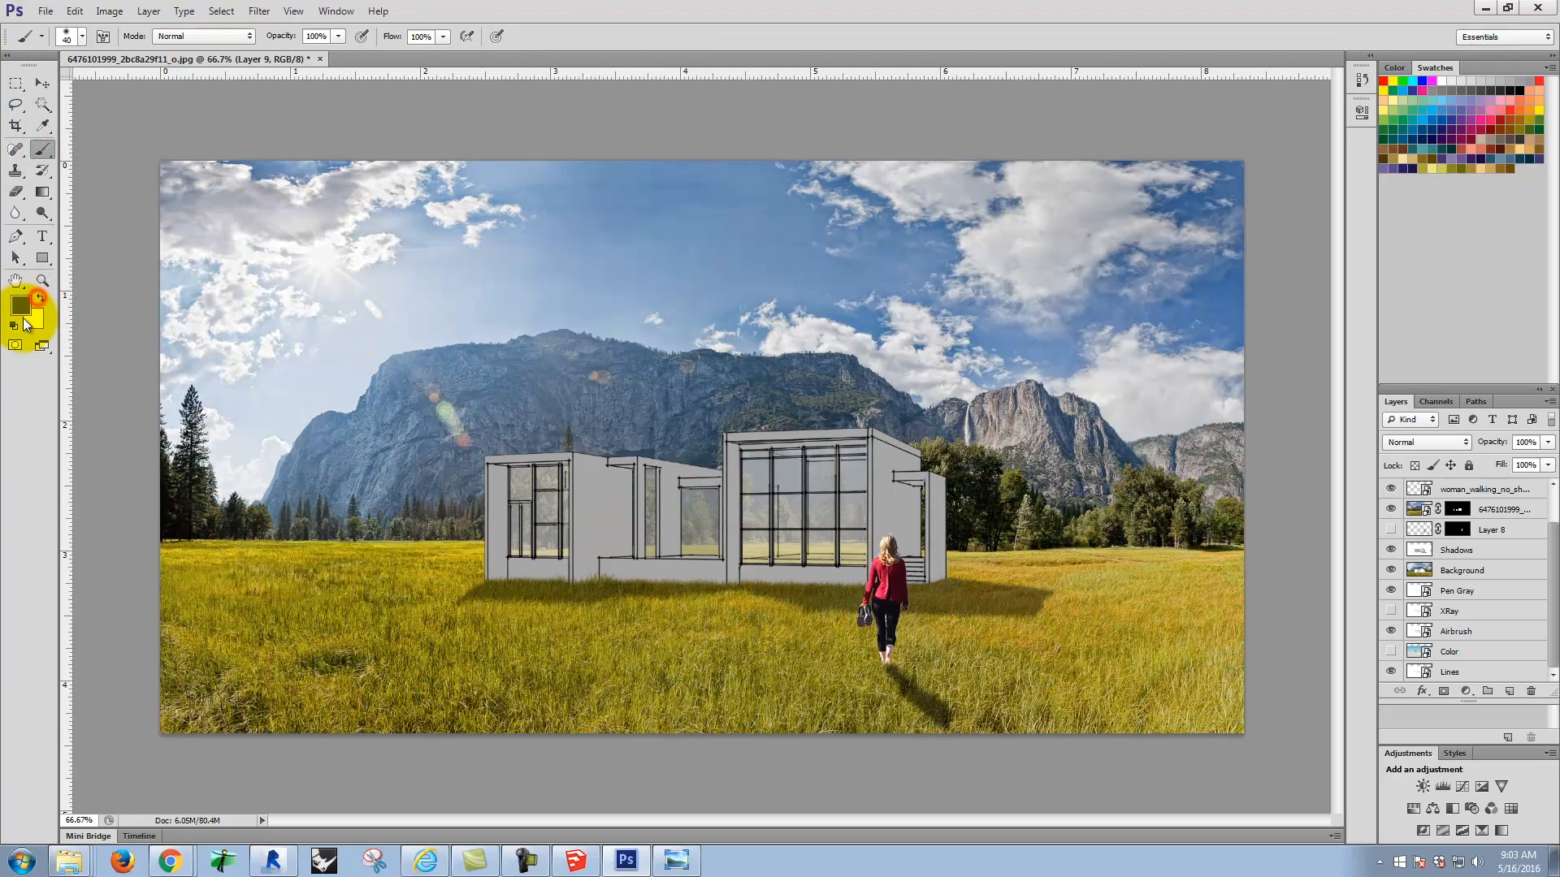
click(21, 307)
drag(593, 265, 554, 469)
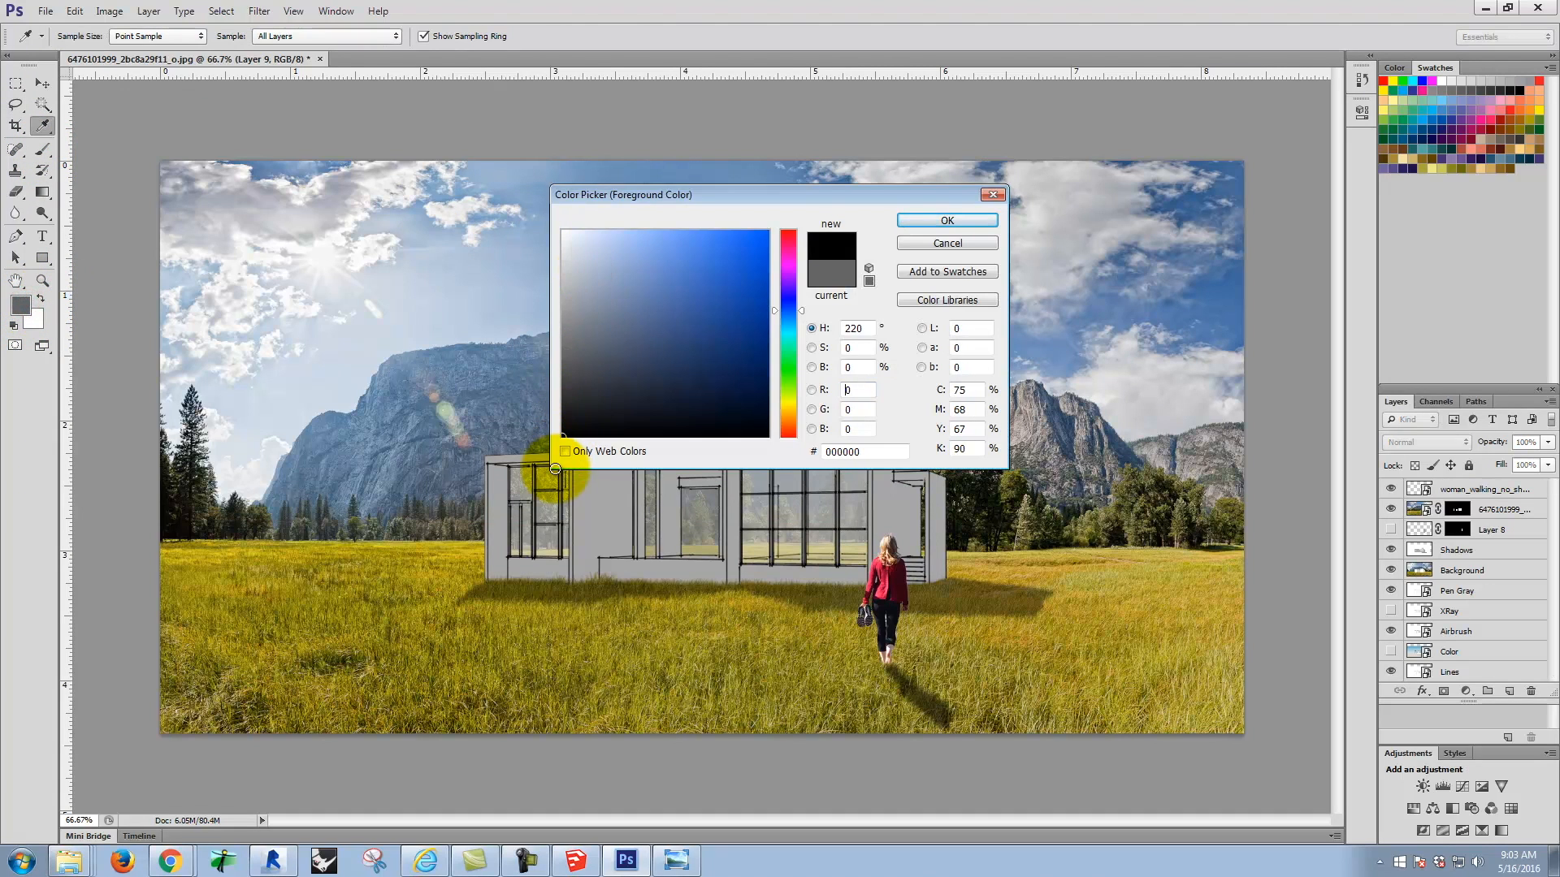
click(926, 217)
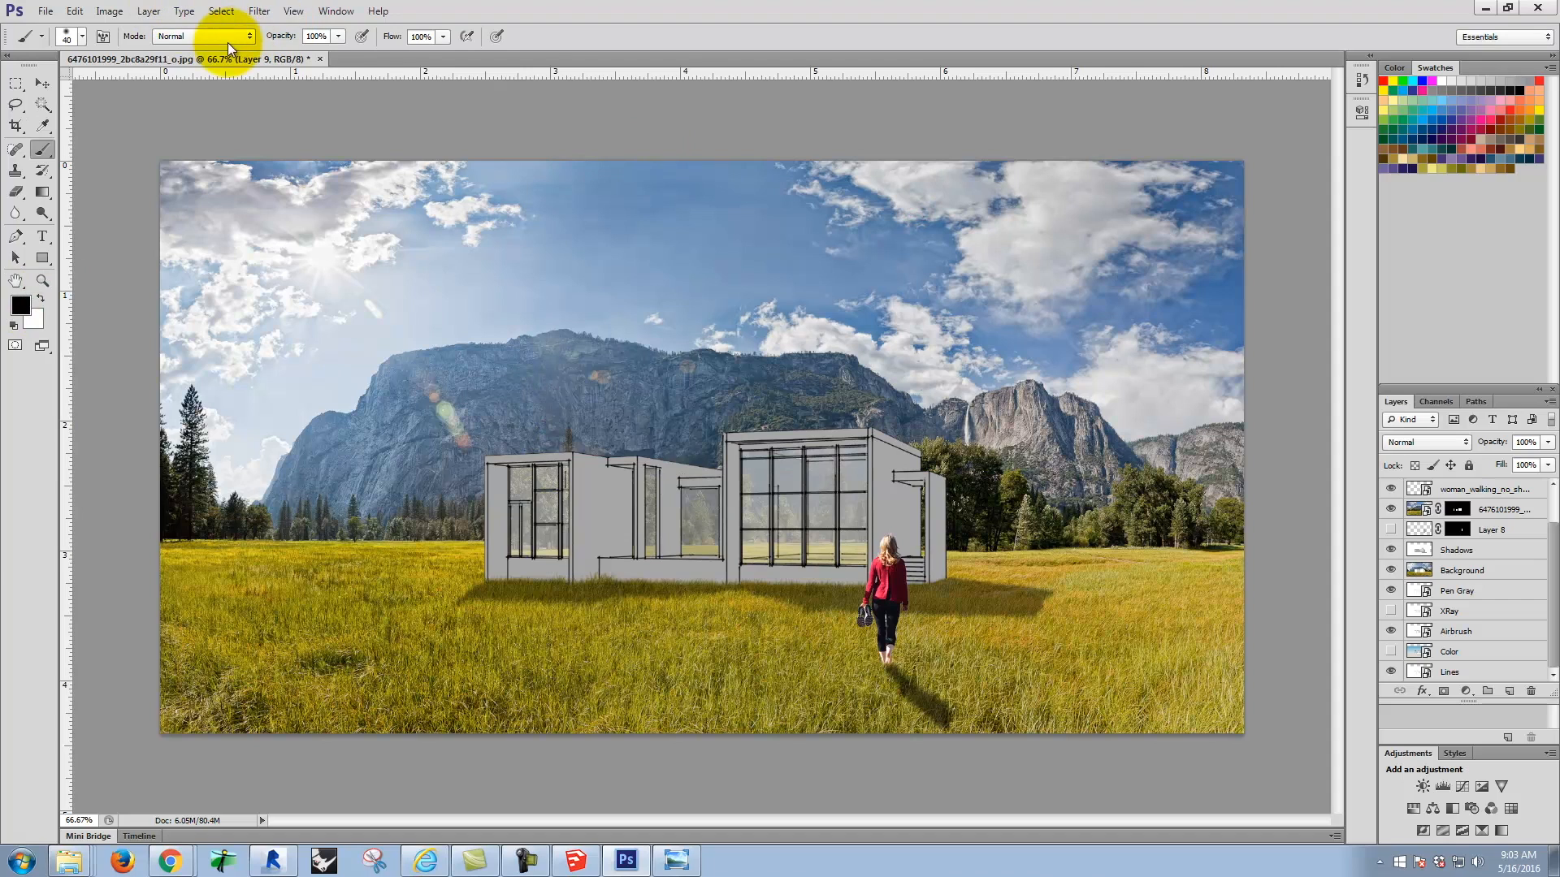
Step: Choose a single flying bird brush from the loaded presets and reduce its size to 250 px
click(81, 37)
drag(182, 169, 195, 235)
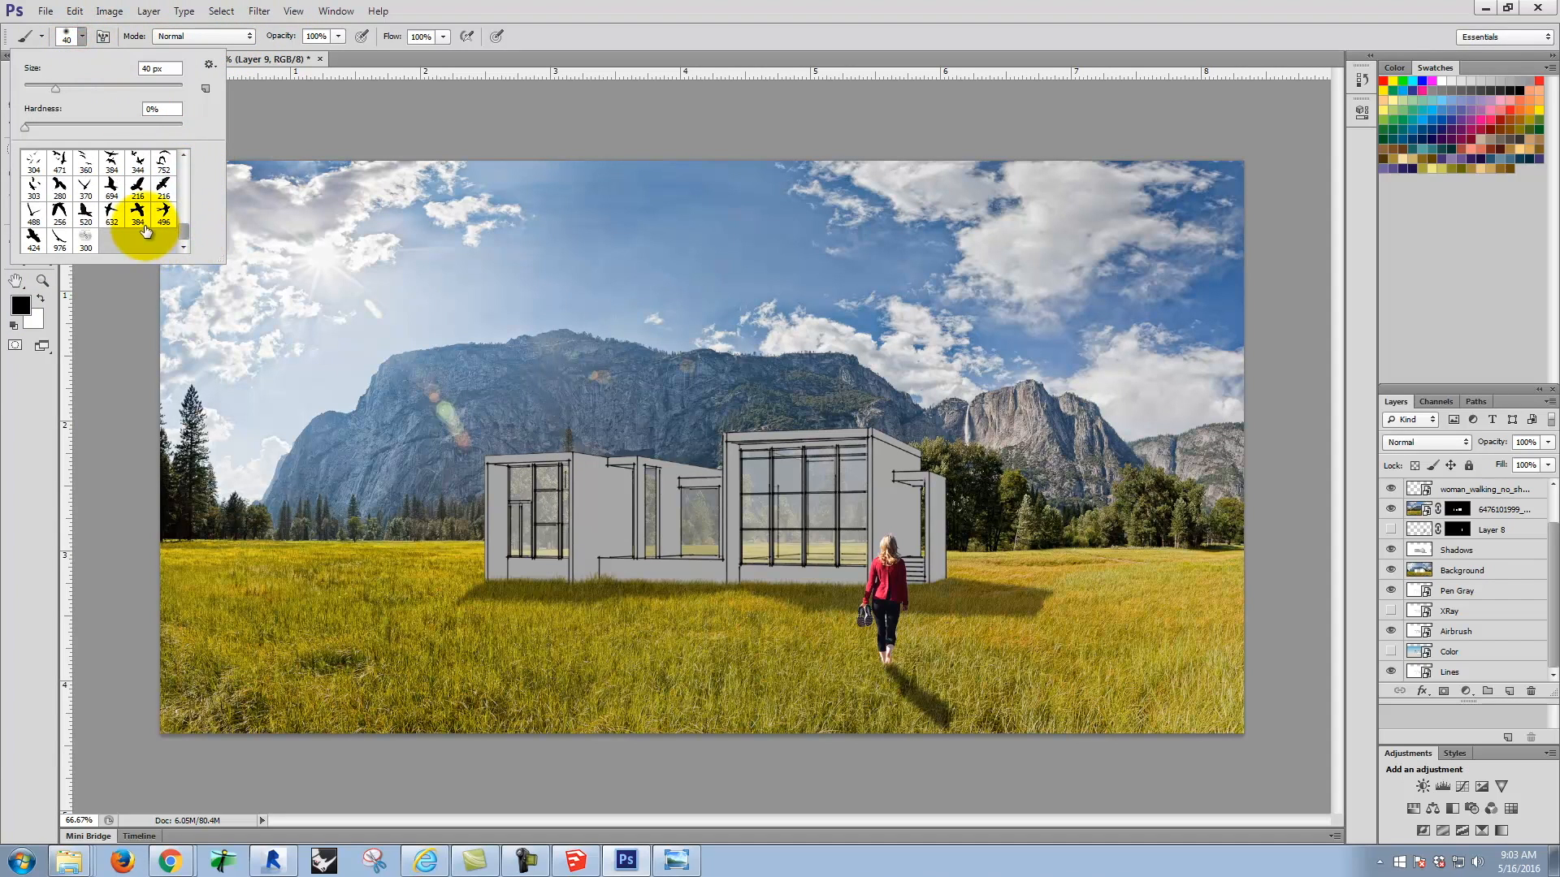
click(81, 37)
key(bracketleft)
Step: Reduce the flying bird brush size to 50 px
key(bracketleft)
key(bracketleft)
key(bracketleft)
key(bracketleft)
key(bracketleft)
key(bracketleft)
key(bracketleft)
key(bracketleft)
key(bracketleft)
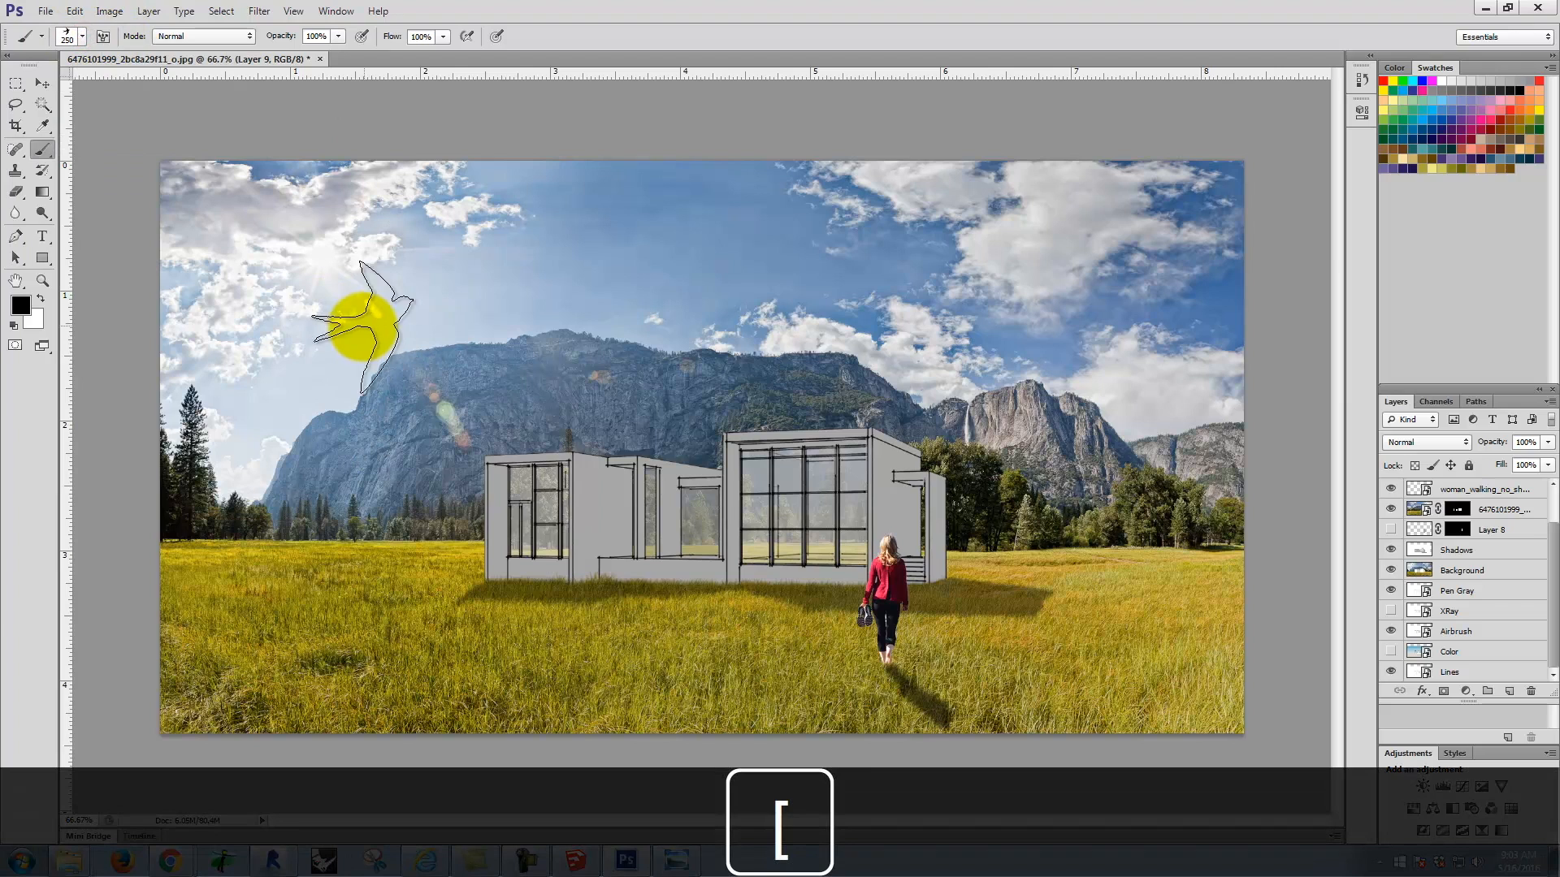
key(bracketleft)
key(bracketleft)
key(bracketleft)
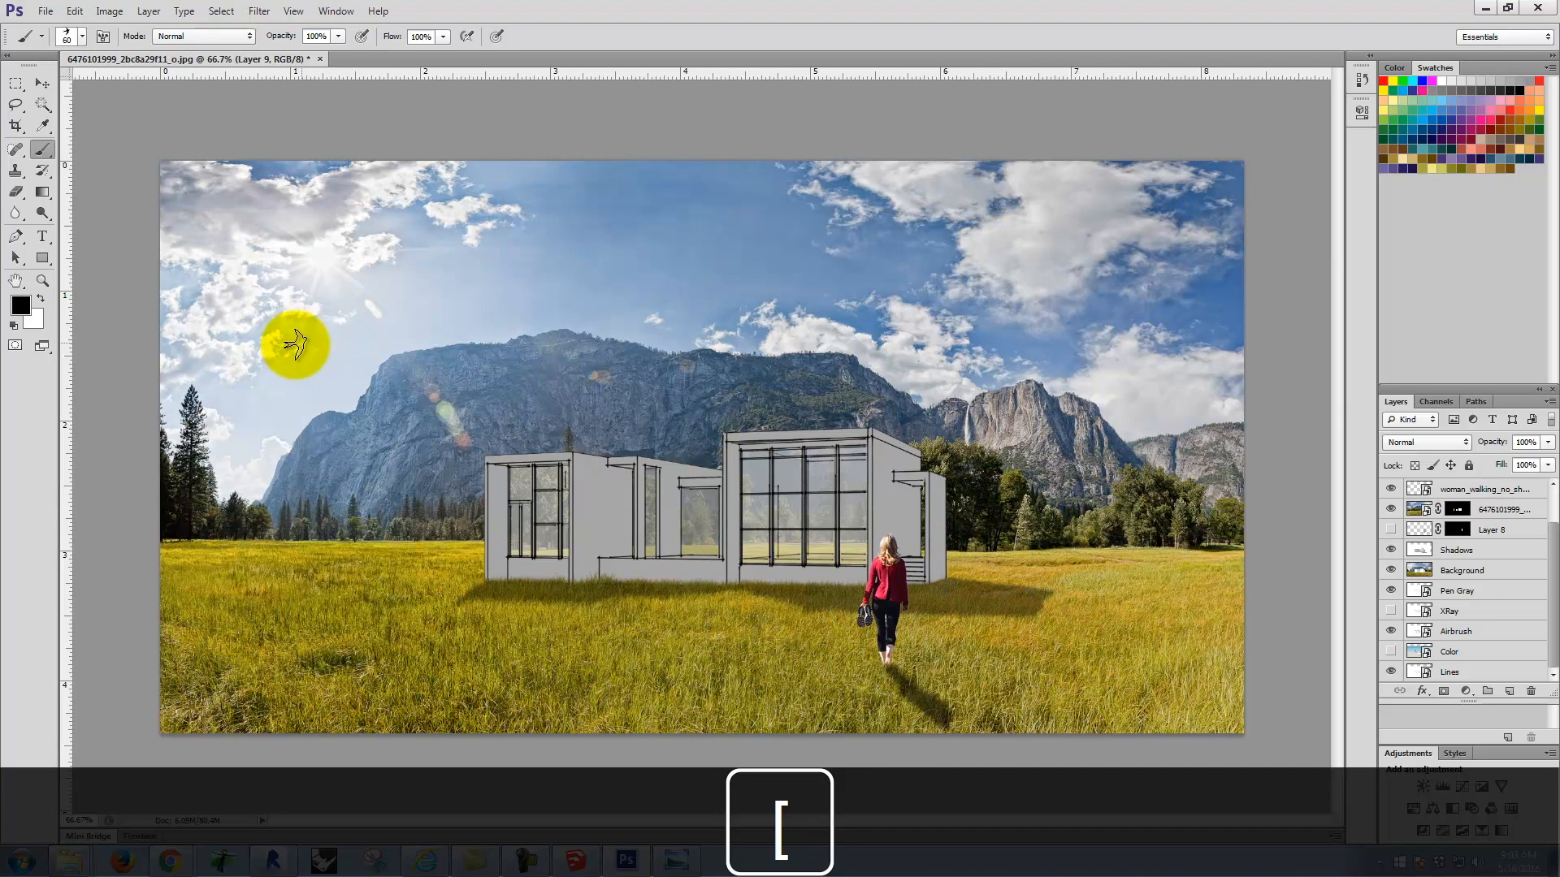
drag(254, 359, 559, 274)
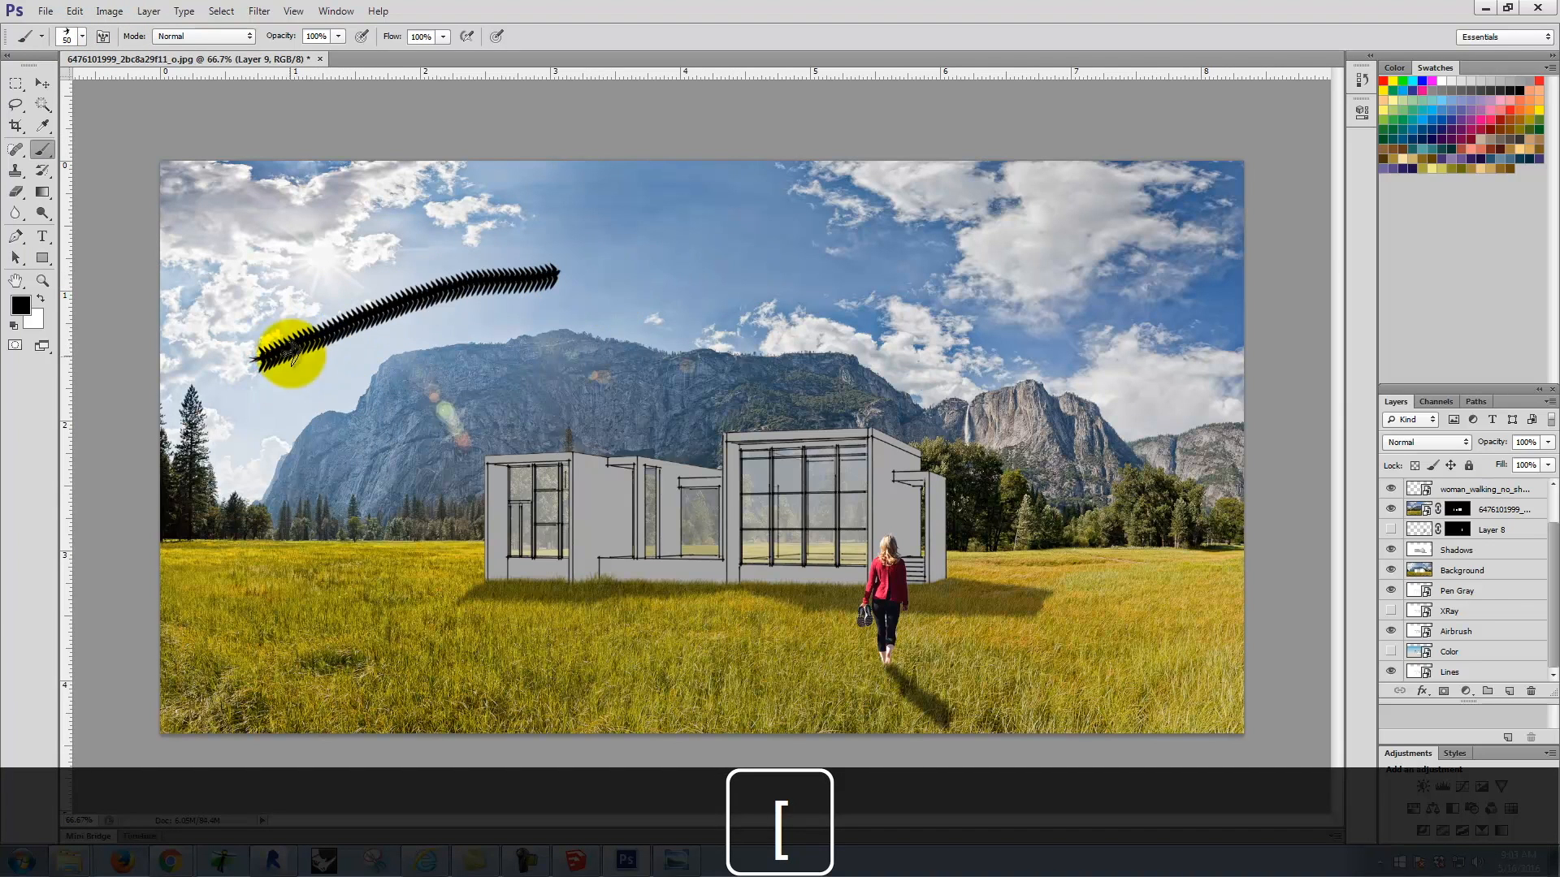
drag(386, 216, 416, 221)
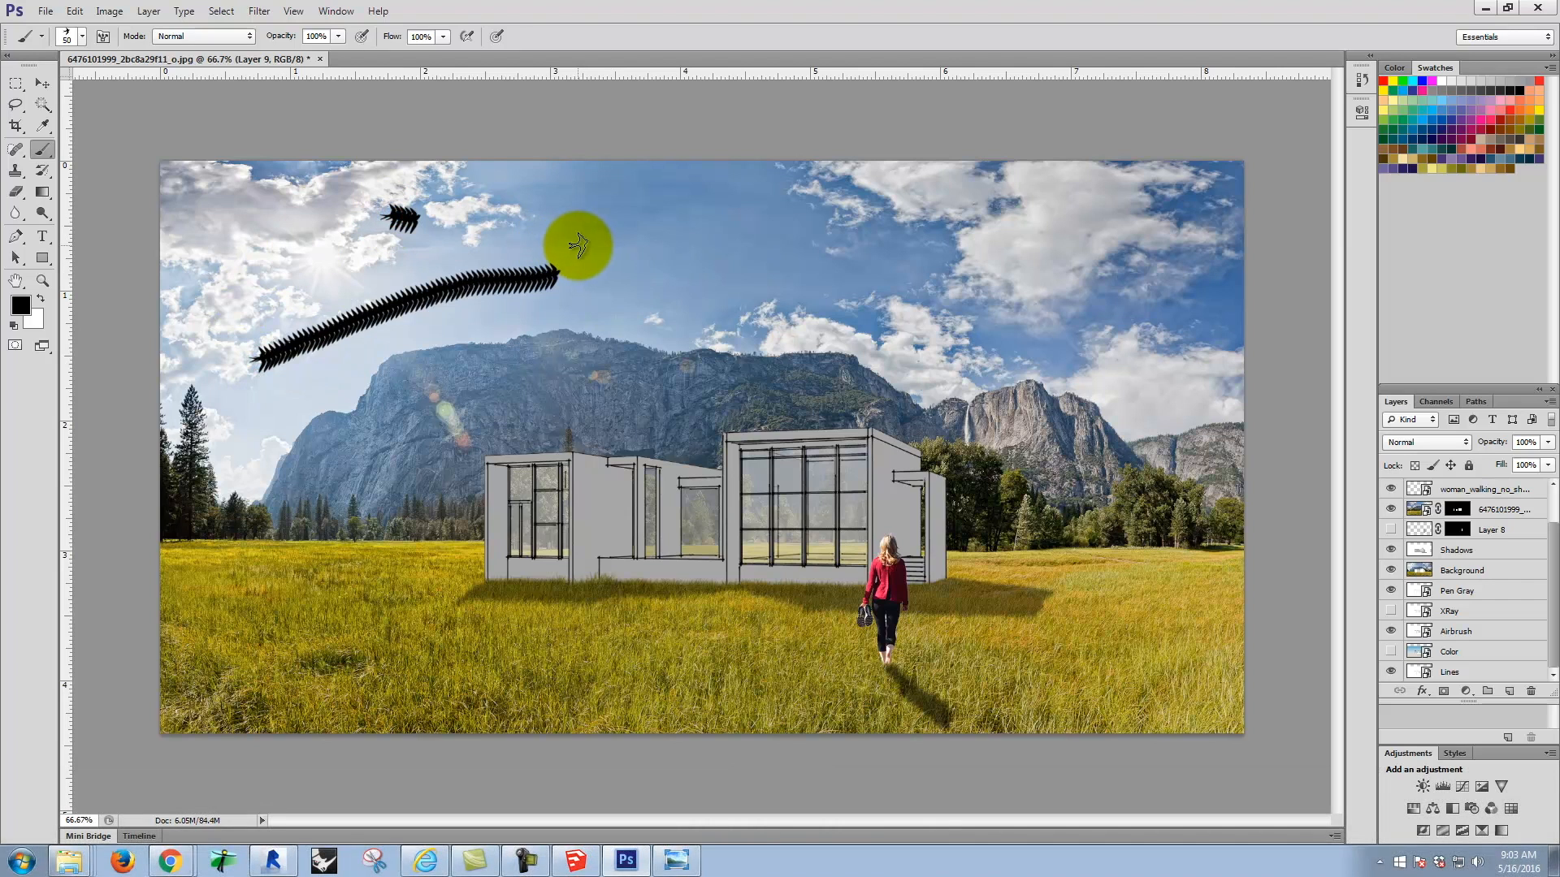
key(ctrl+alt+z)
key(ctrl+alt+z)
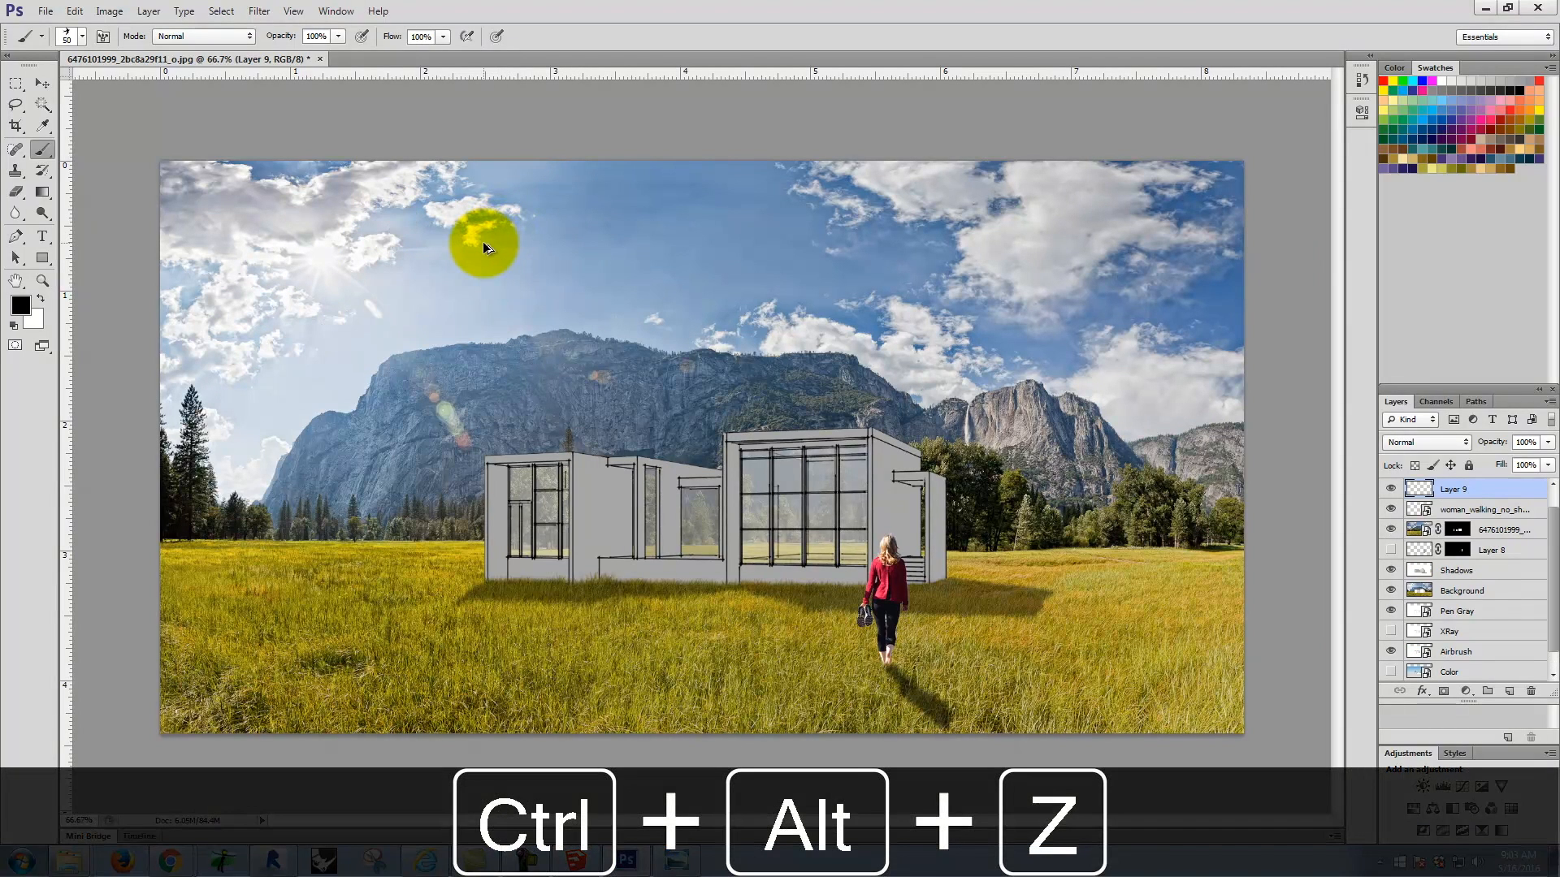
Step: Stamp one bird beside the sun, and a soaring bird from the 976 brush at 90 px over the clouds on the opposite side
click(349, 264)
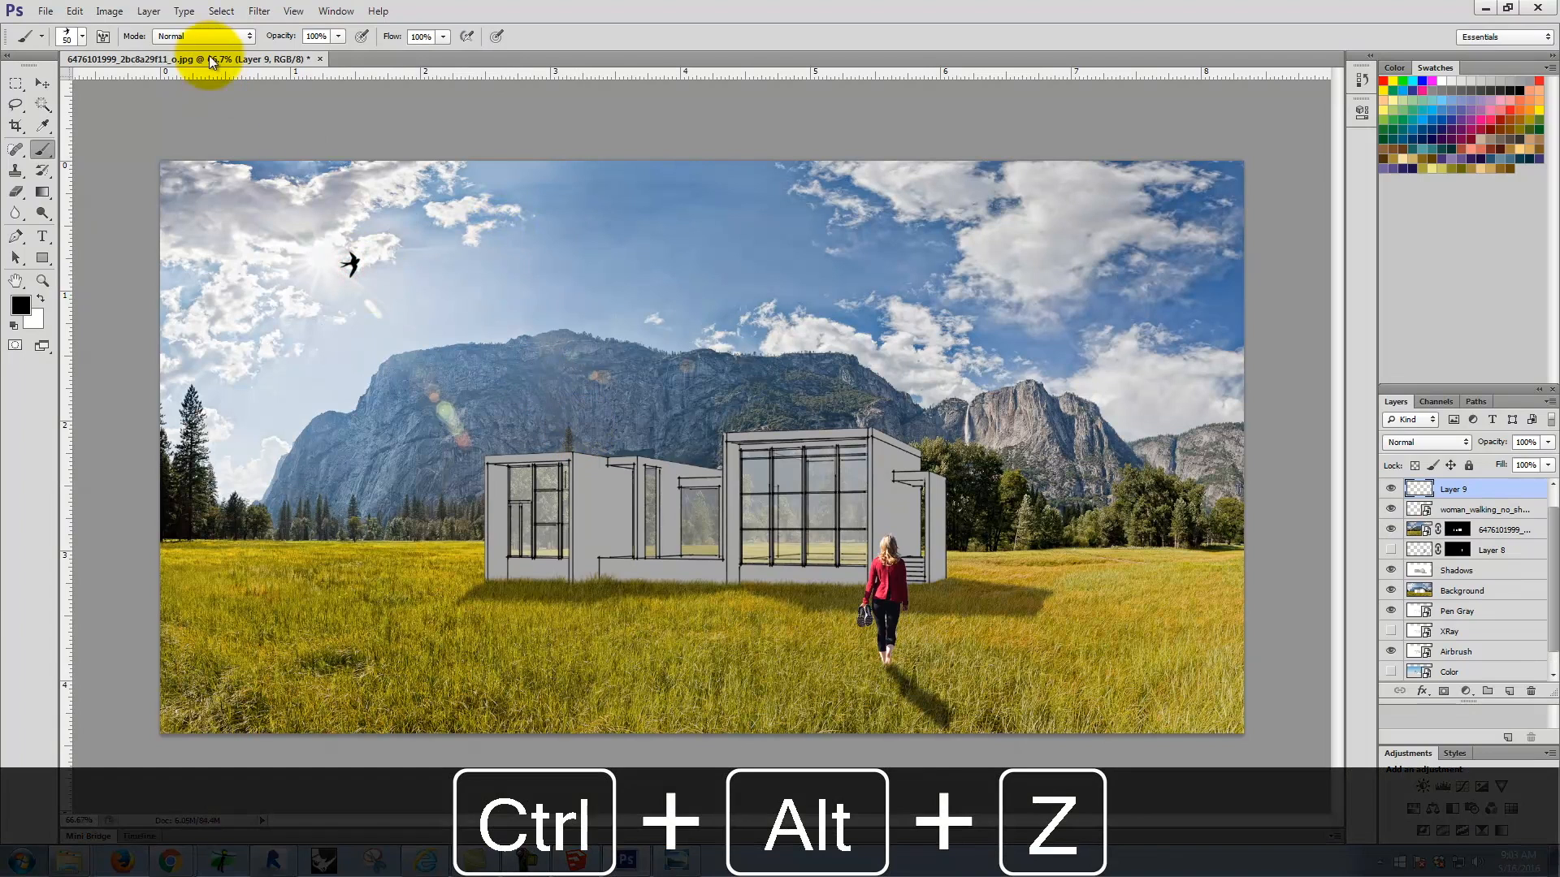
click(82, 36)
click(60, 238)
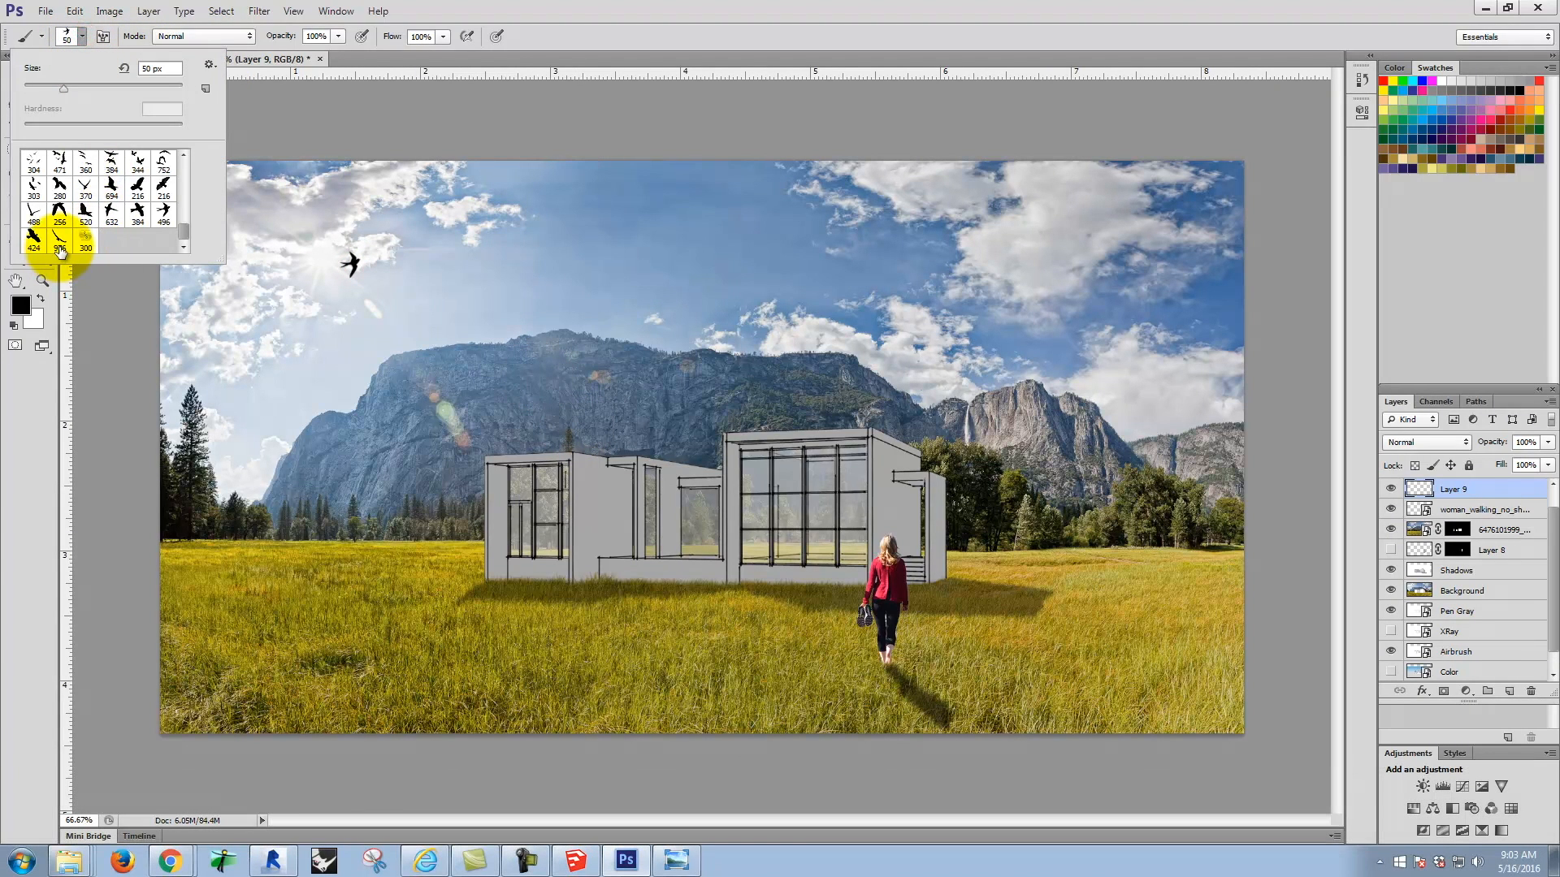
key(bracketleft)
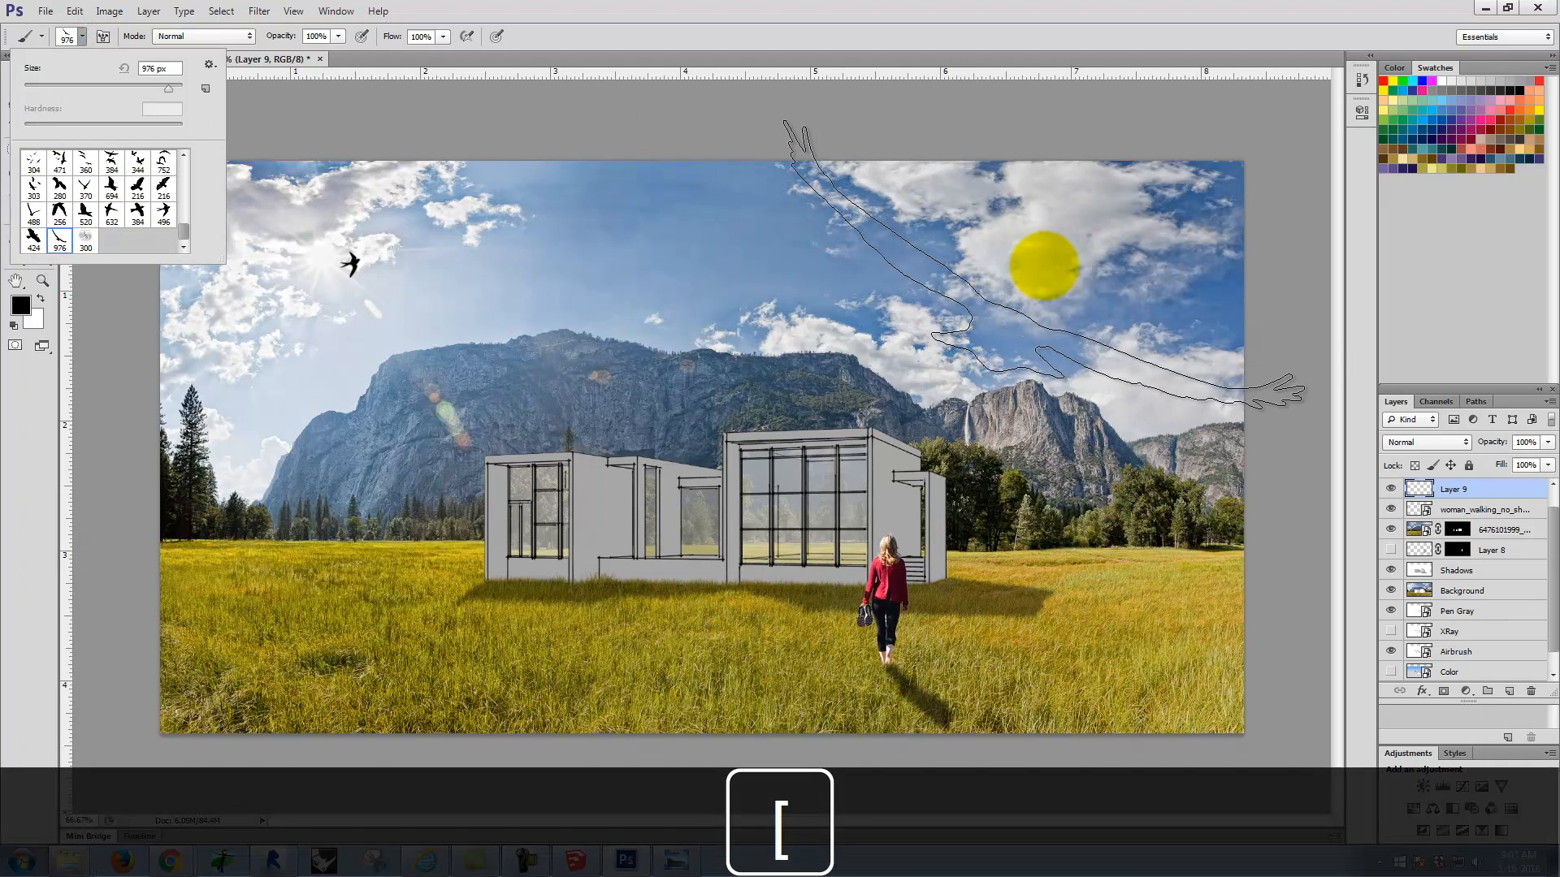
click(81, 37)
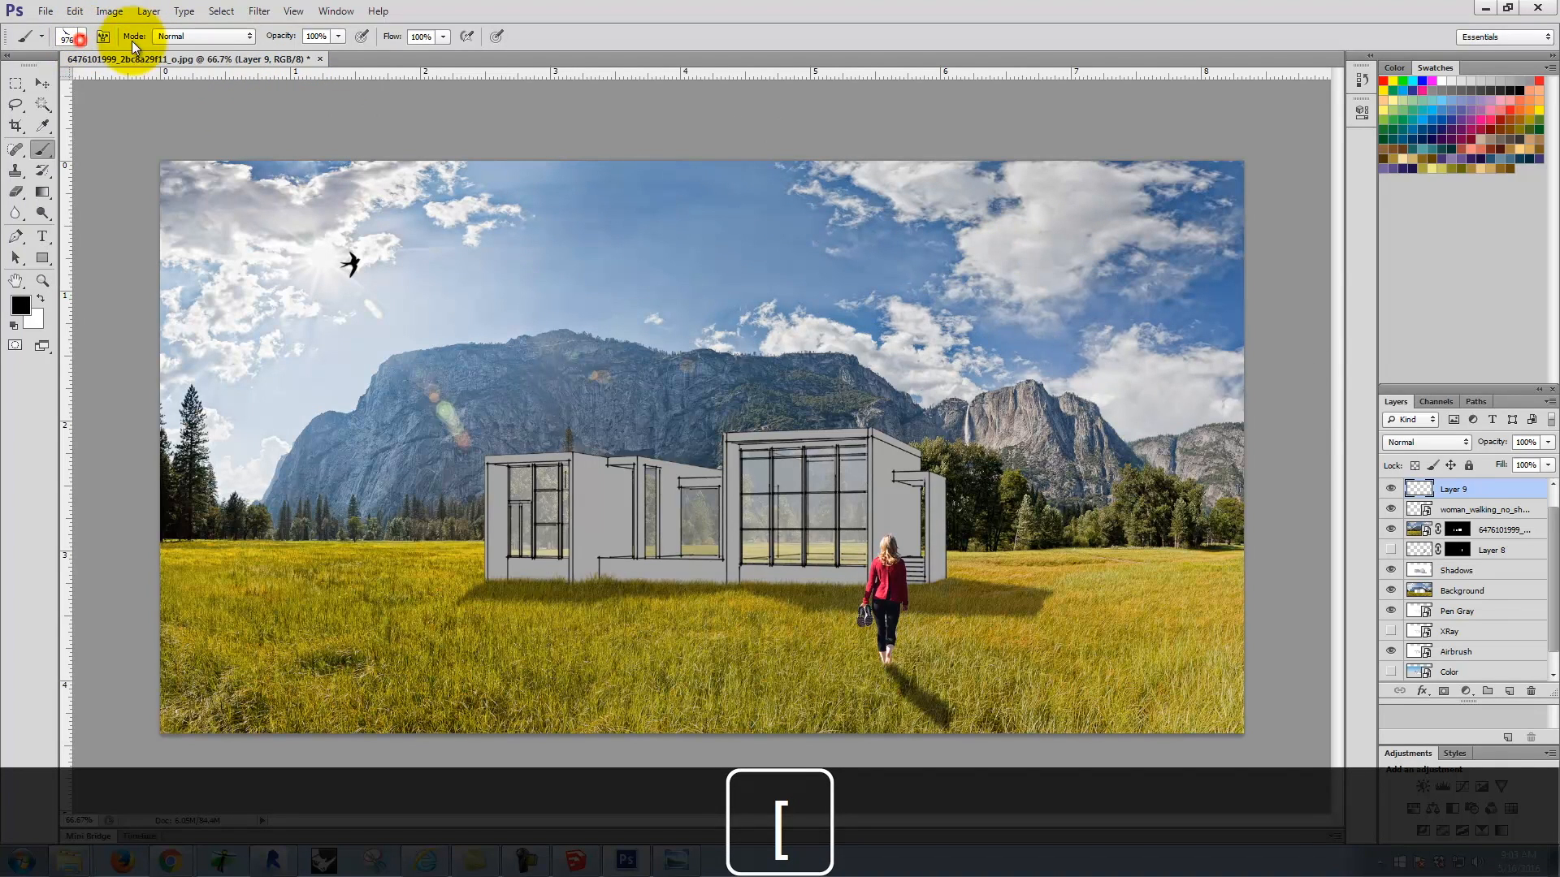
key(bracketleft)
key(bracketleft)
key(bracketleft)
key(bracketleft)
key(bracketleft)
key(bracketleft)
key(bracketleft)
key(bracketleft)
key(bracketleft)
key(bracketleft)
key(bracketleft)
key(bracketleft)
key(bracketleft)
key(bracketleft)
click(1070, 278)
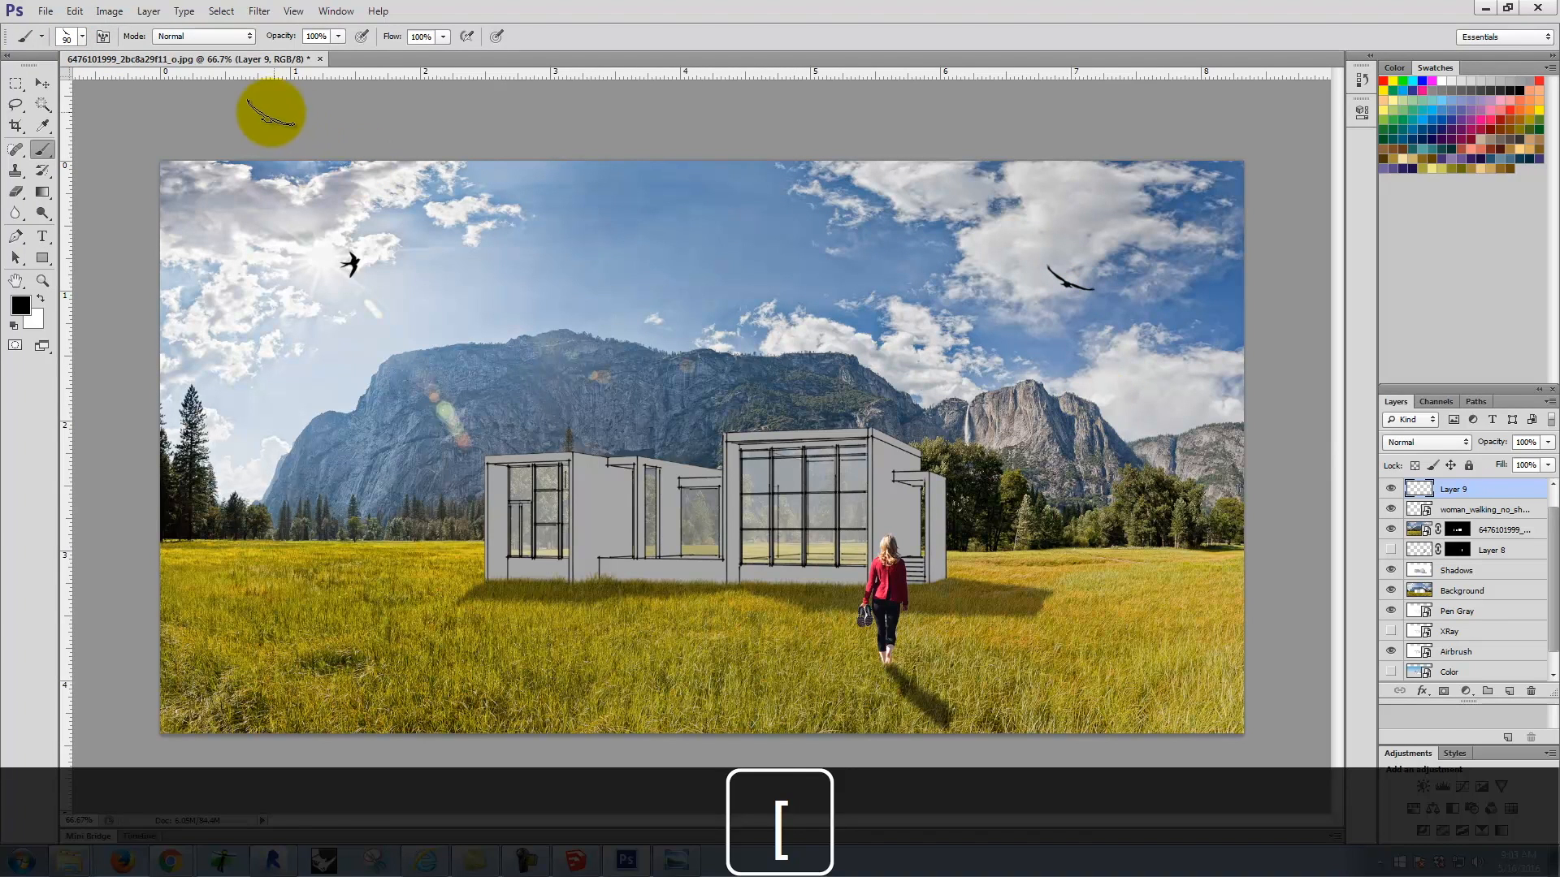
Step: Choose the 344 bird-pair brush, reduce it to 60 px and stamp it once in the sky above the ridge behind the house
click(85, 37)
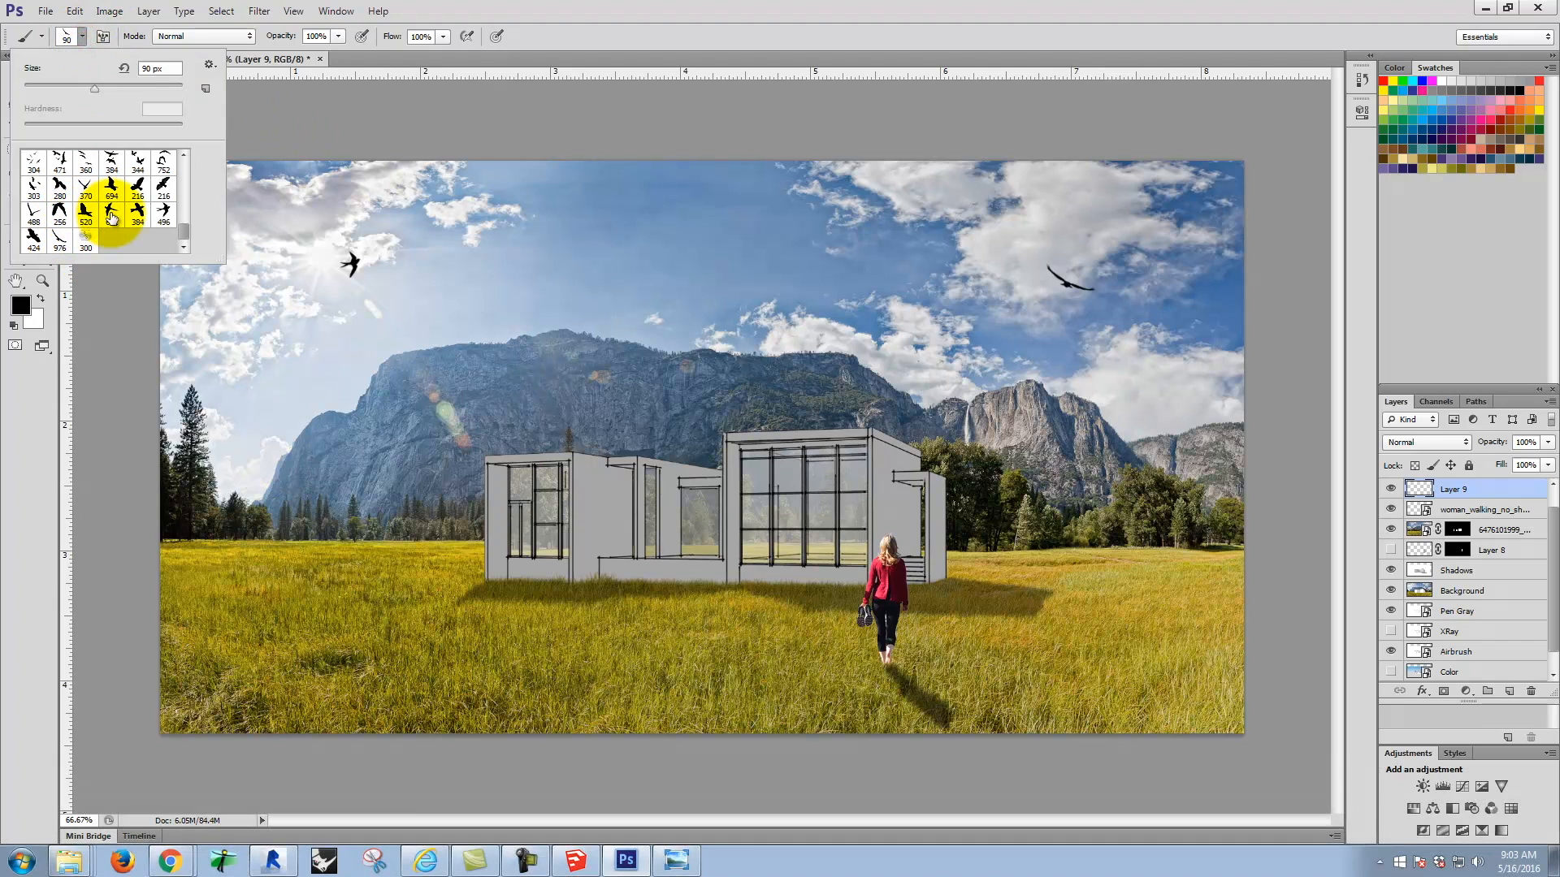
click(137, 160)
key(bracketleft)
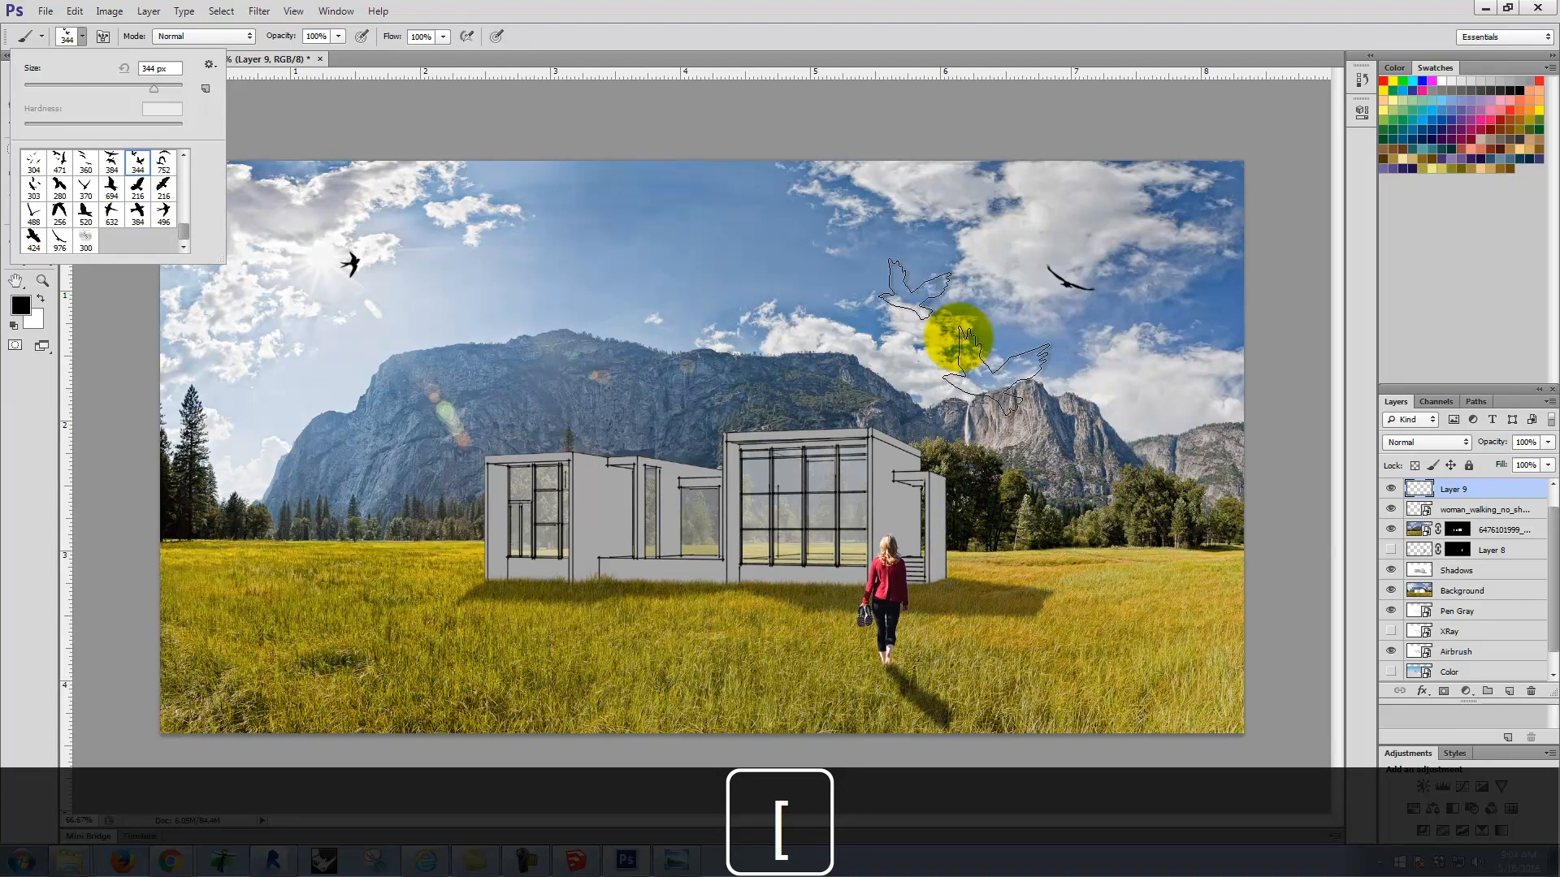
click(79, 36)
key(bracketleft)
key(bracketleft)
key(bracketleft)
key(bracketleft)
key(bracketleft)
key(bracketleft)
key(bracketleft)
key(bracketleft)
key(bracketleft)
key(bracketleft)
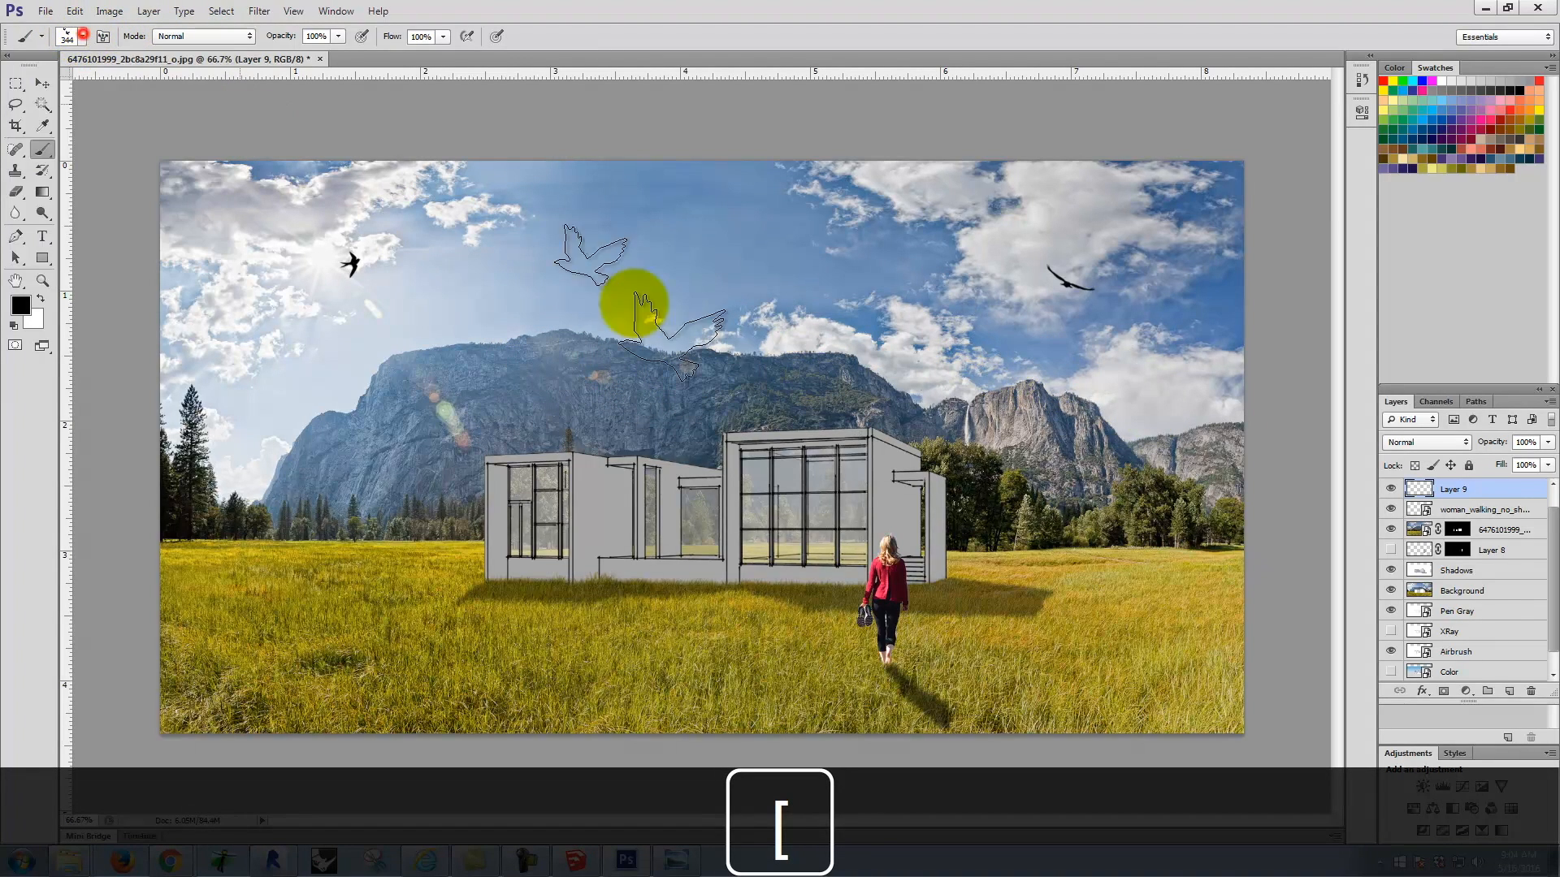
key(bracketleft)
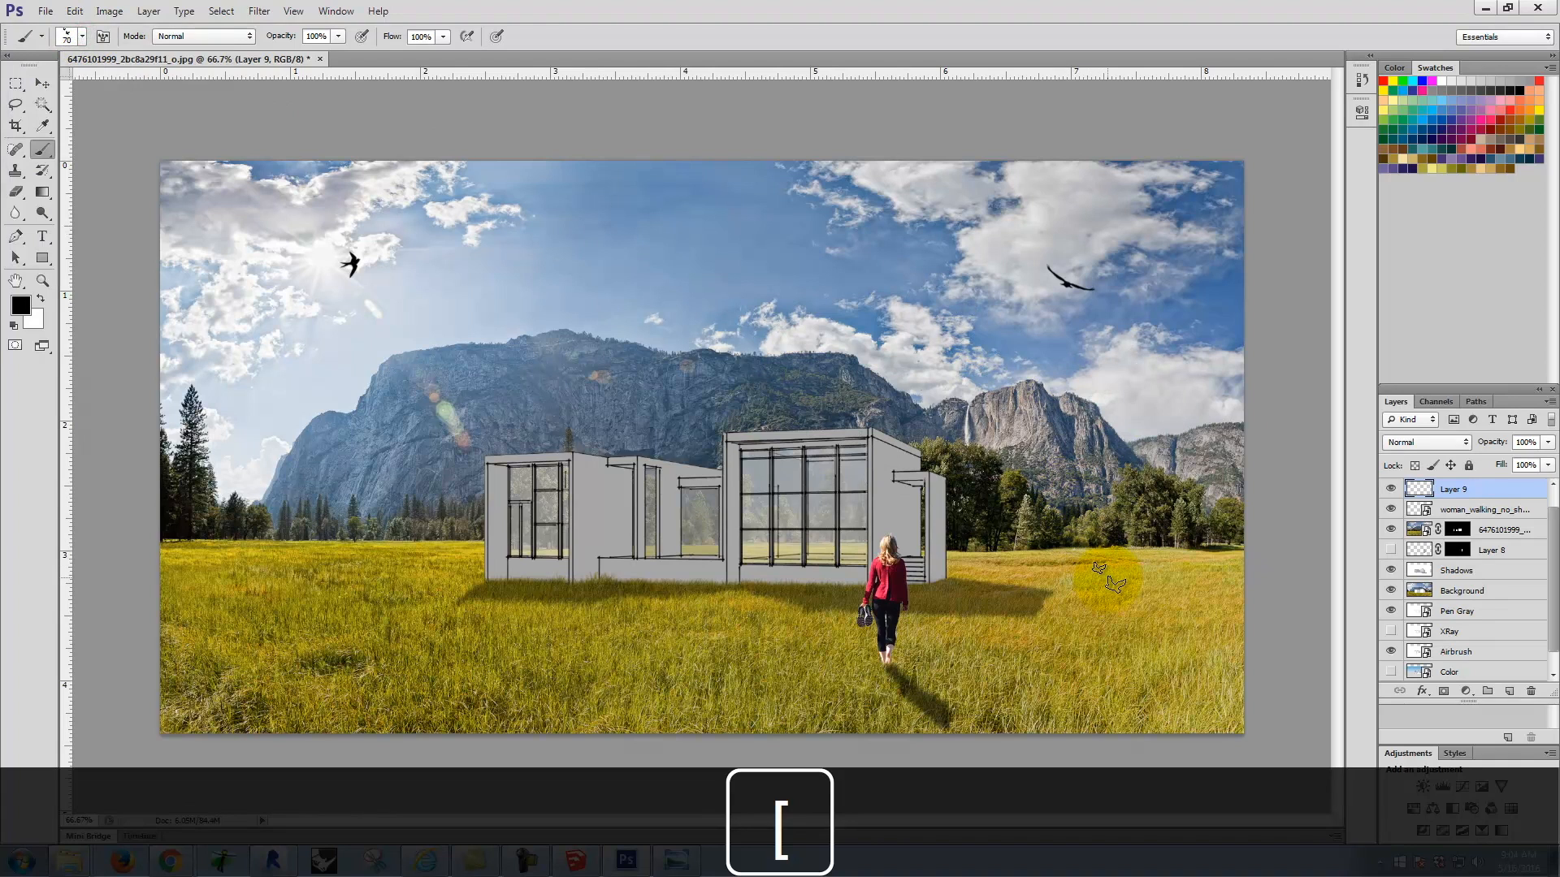
click(930, 362)
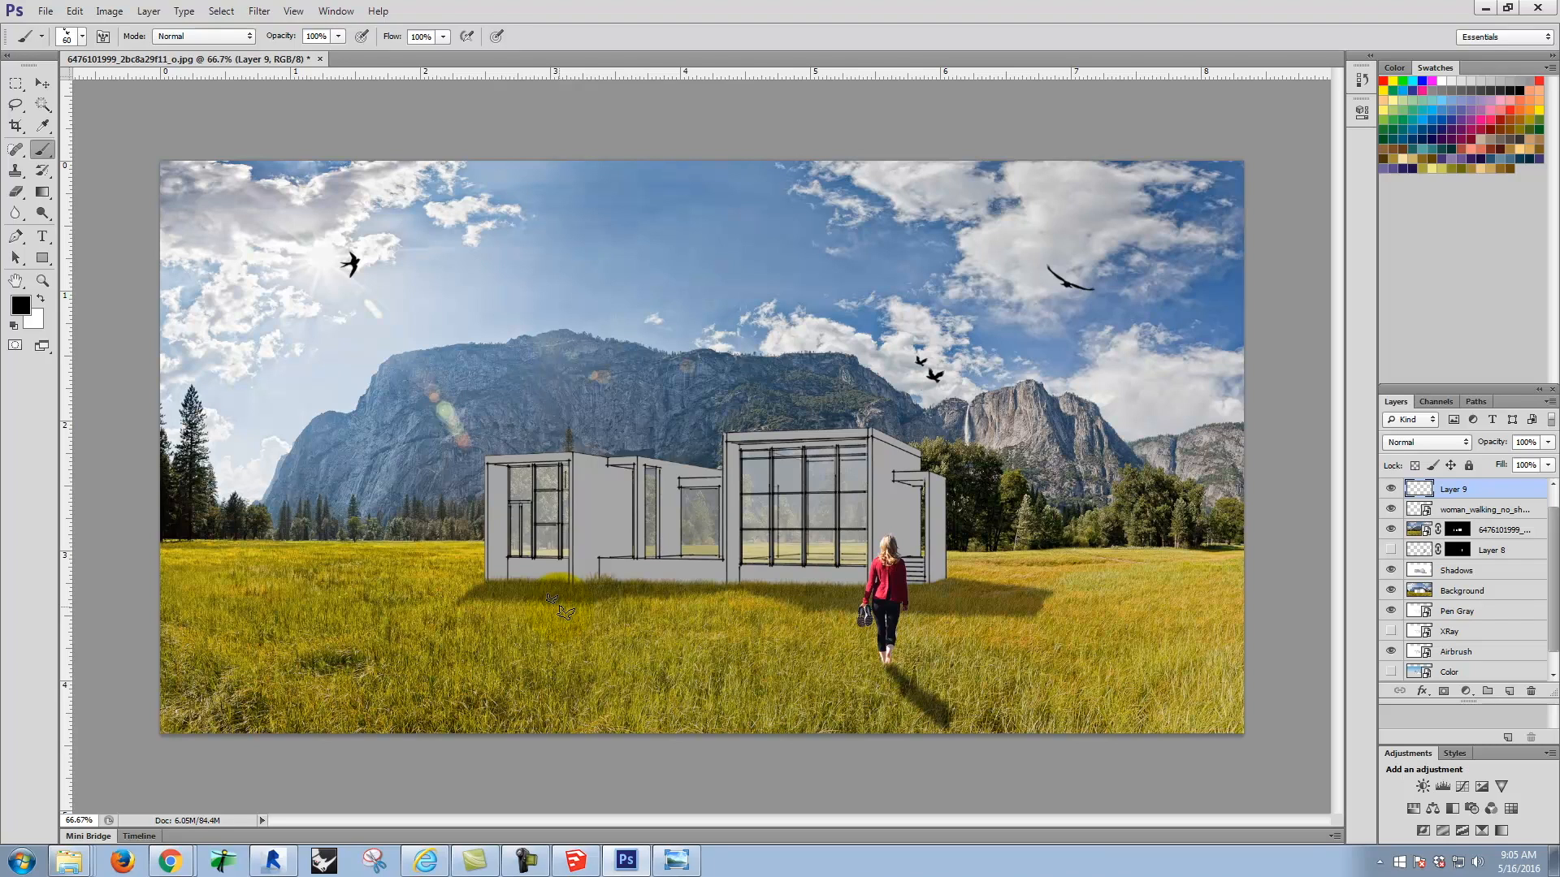
drag(568, 577, 585, 577)
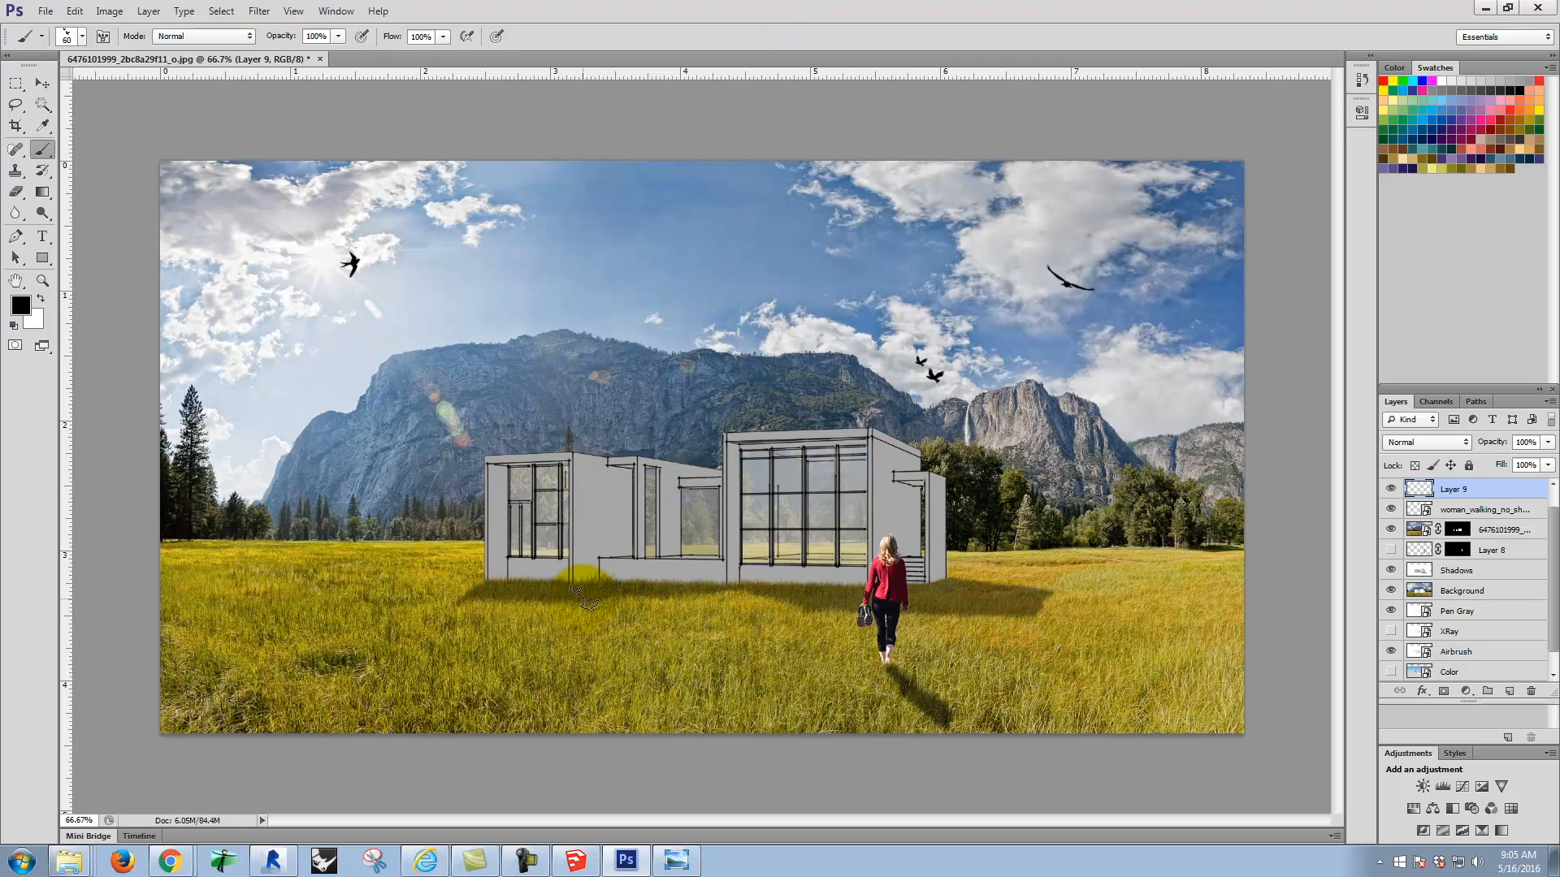